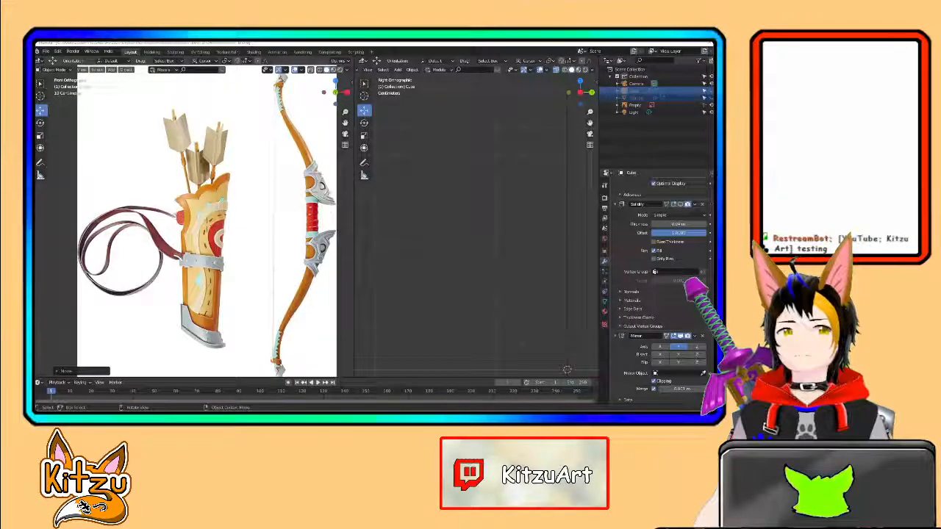
Step: Unhide the two bow meshes so they overlay the reference artwork in front view
mouse_move(314, 213)
middle_down()
mouse_move(303, 217)
mouse_move(312, 214)
middle_up()
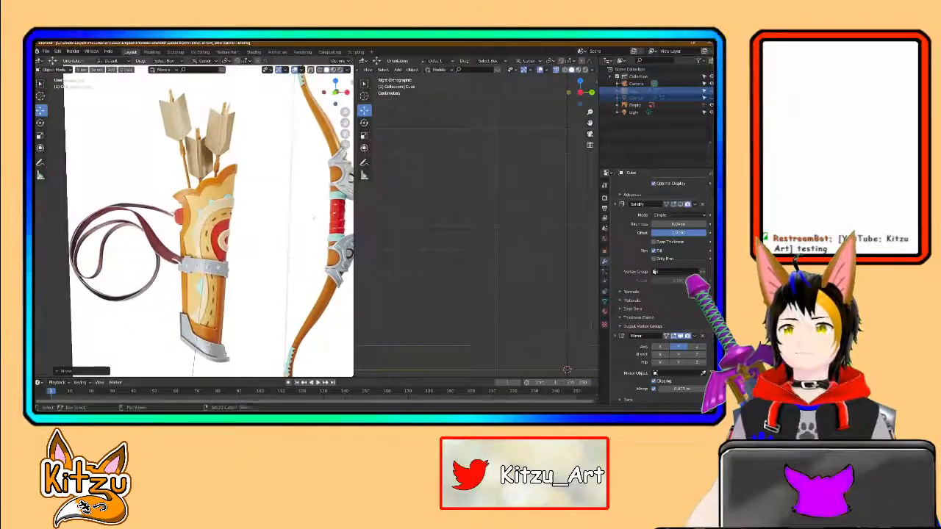
click(335, 93)
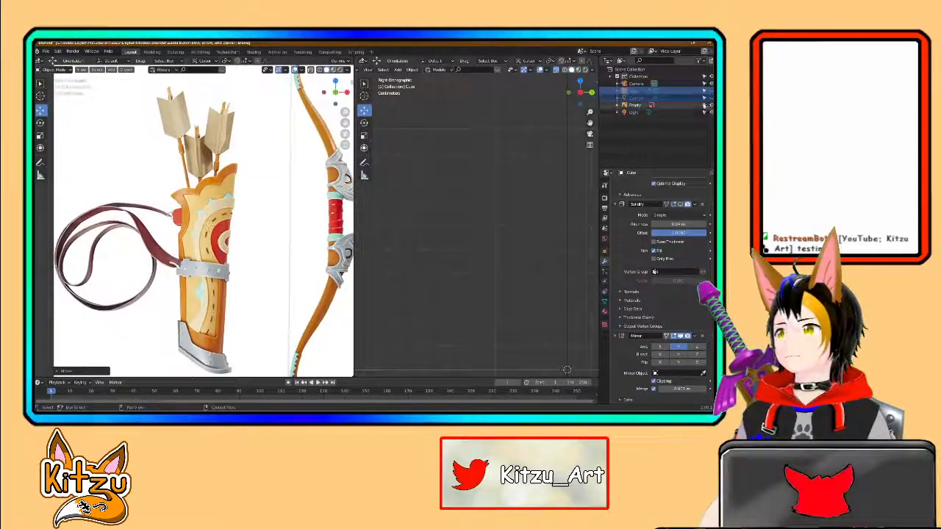
click(710, 98)
click(710, 90)
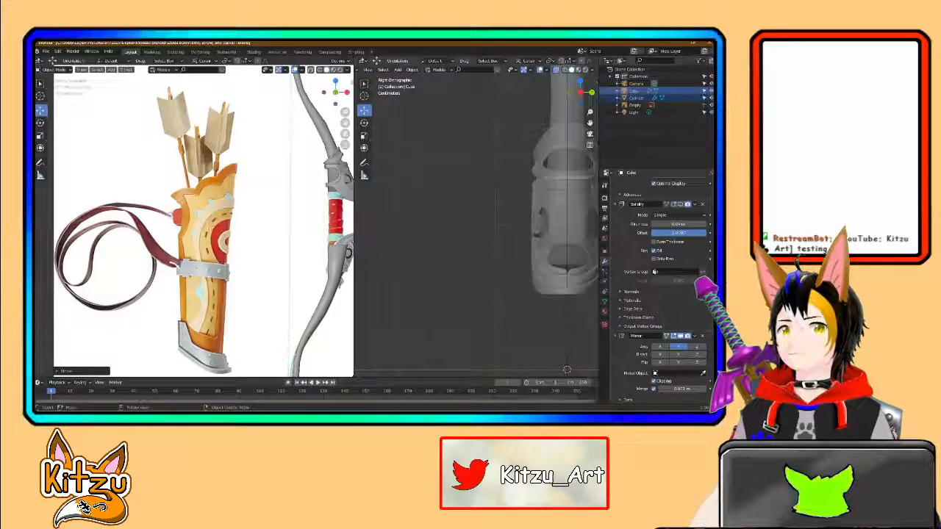
Step: Turn off X-ray in the side viewport and examine the bow's grip and armored guards from several angles
scroll(302, 191, up, 2)
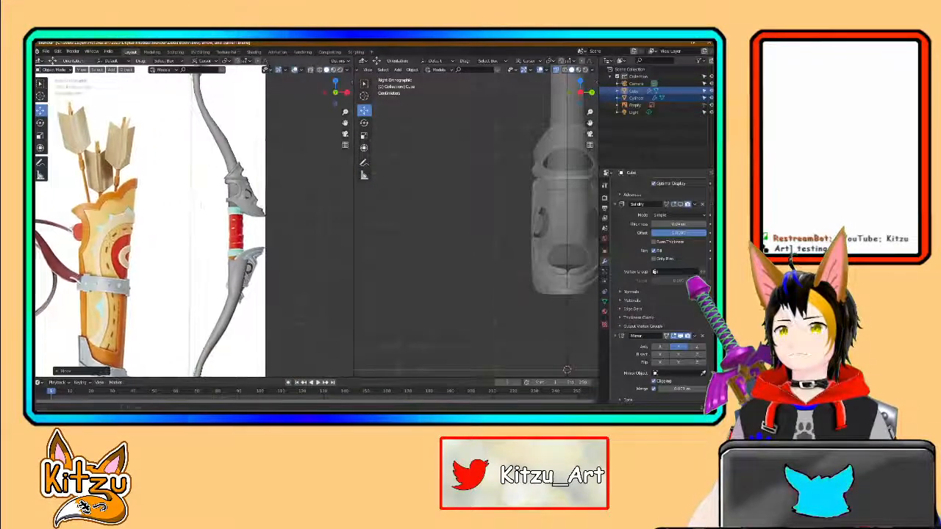
scroll(248, 187, up, 3)
scroll(248, 186, up, 1)
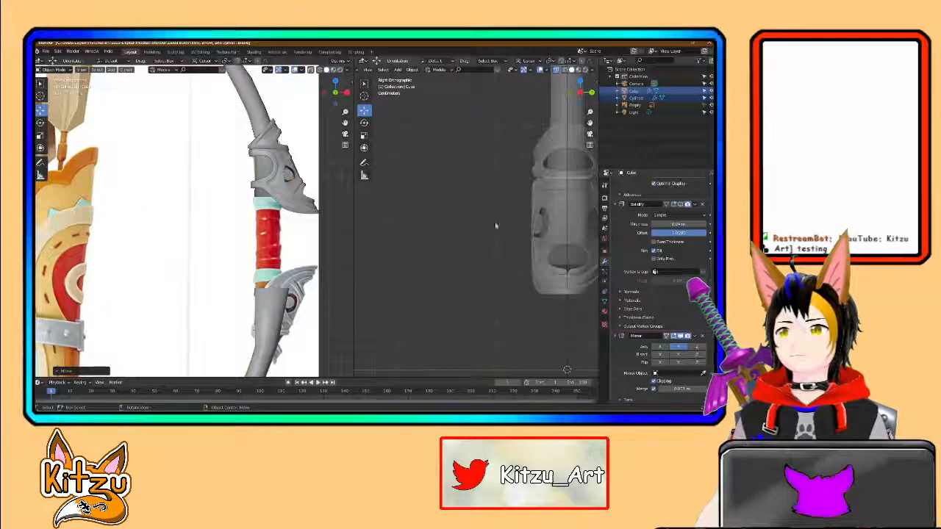
scroll(492, 225, down, 3)
shift+middle_drag(497, 222, 524, 258)
scroll(449, 241, up, 1)
click(556, 71)
middle_drag(500, 211, 582, 200)
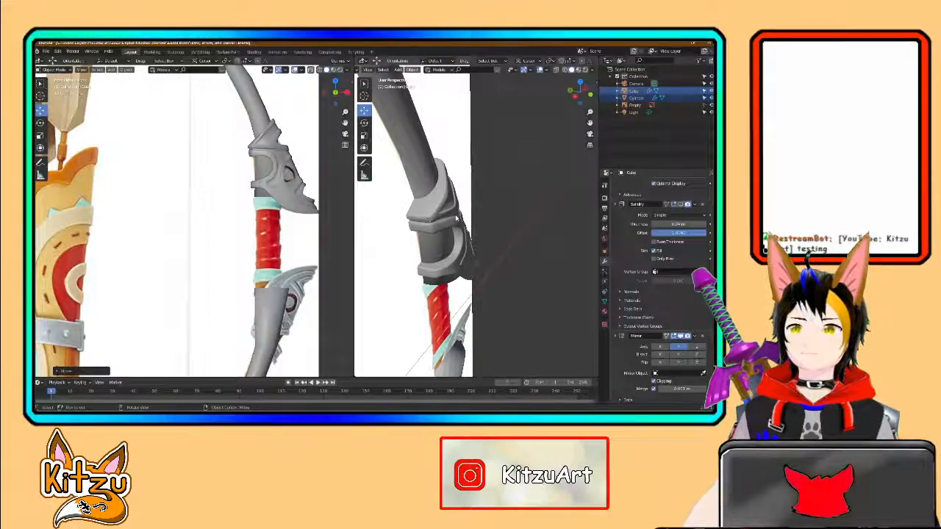
mouse_move(482, 244)
middle_down()
mouse_move(425, 221)
mouse_move(479, 248)
middle_up()
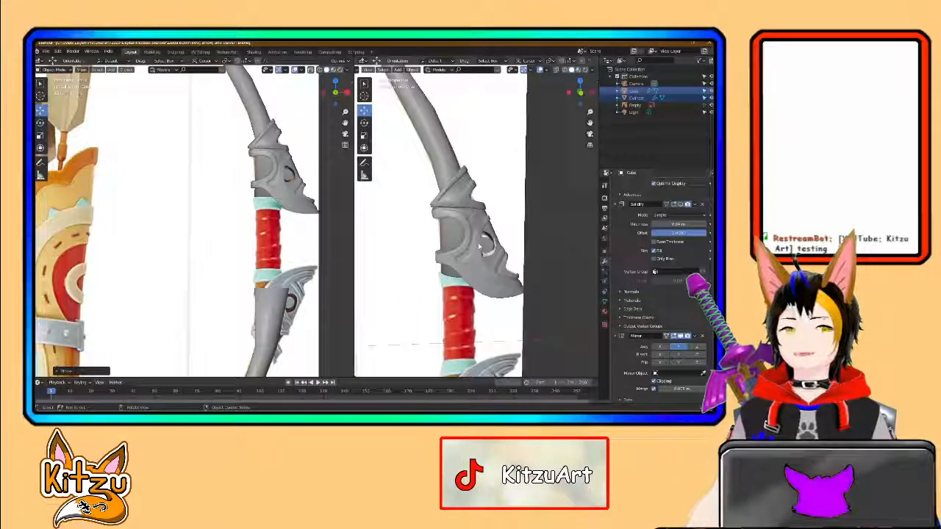
click(568, 91)
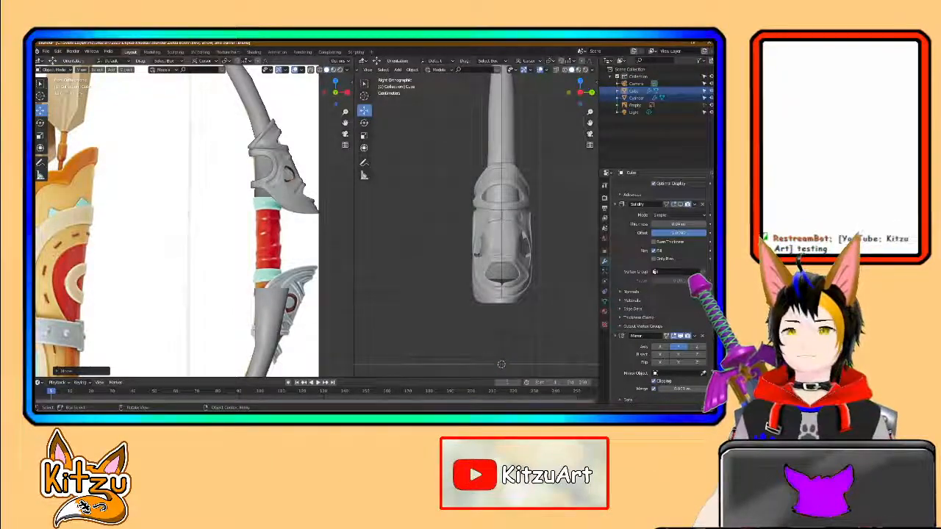
Step: Hide both bow meshes so only the quiver and bow reference artwork is displayed
shift+middle_drag(123, 221, 234, 218)
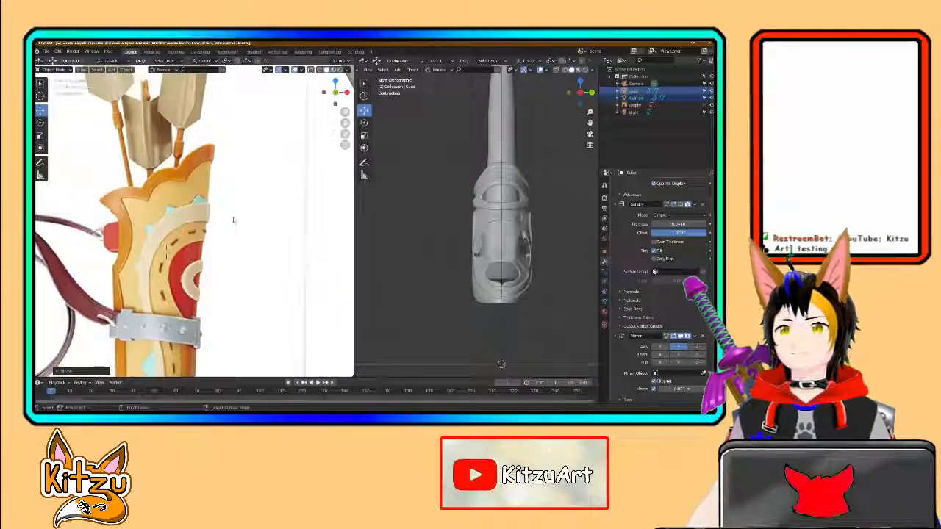
scroll(234, 218, down, 1)
click(710, 92)
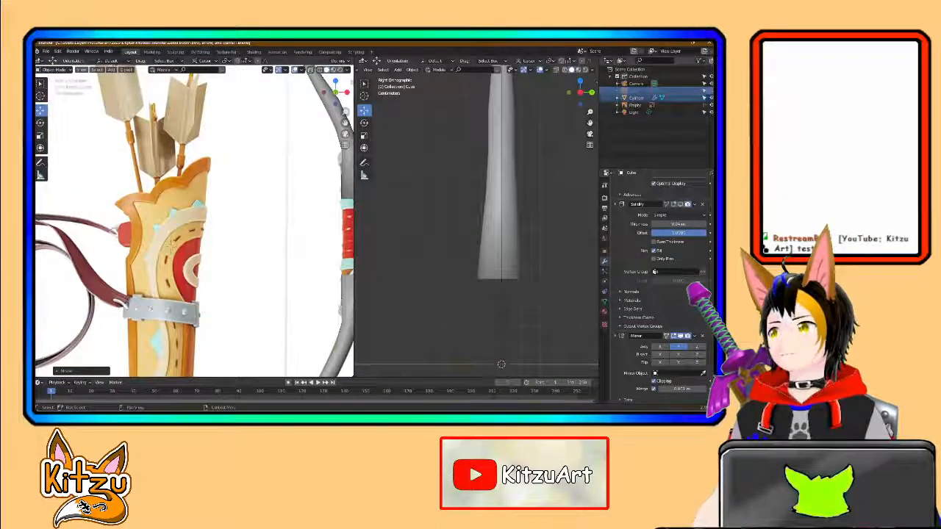
click(711, 98)
scroll(252, 234, down, 2)
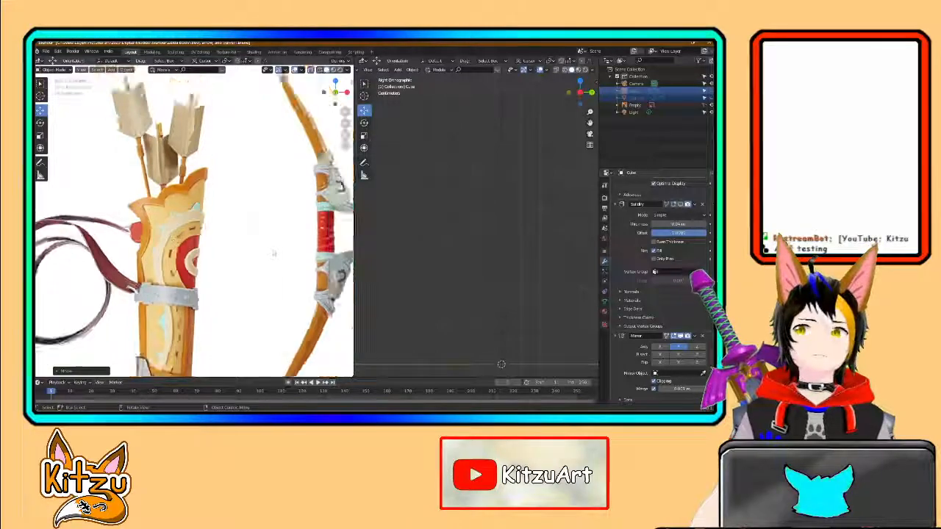
Step: Add a cylinder mesh over the quiver artwork in front view
middle_drag(212, 247, 210, 217)
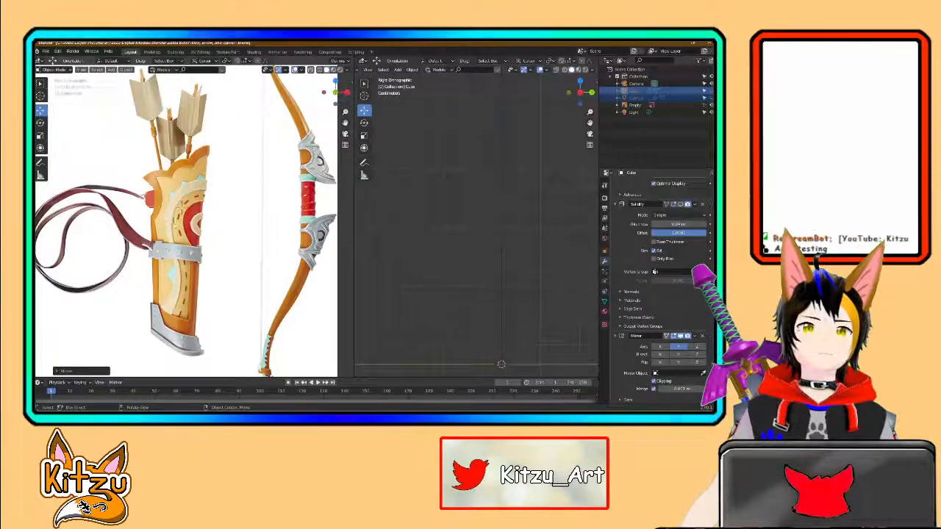
shift+middle_drag(184, 230, 222, 219)
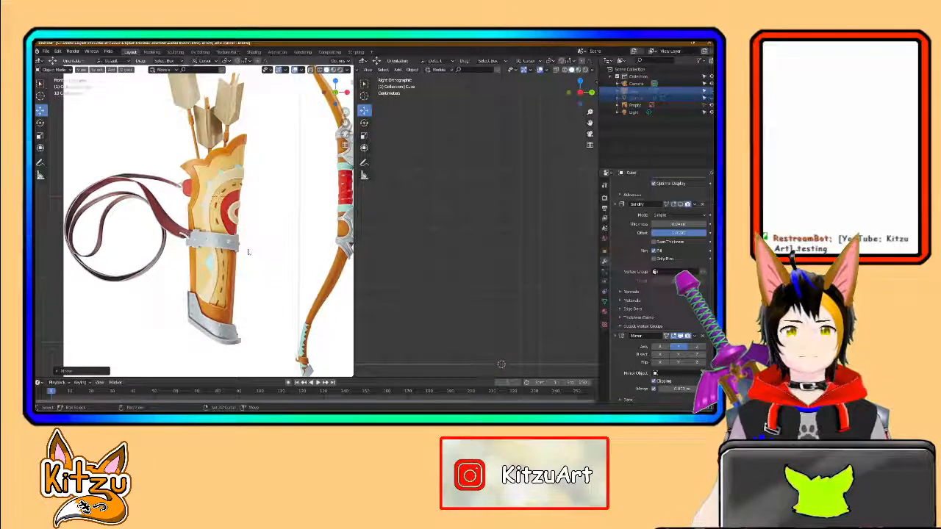
key(shift+a)
mouse_move(239, 256)
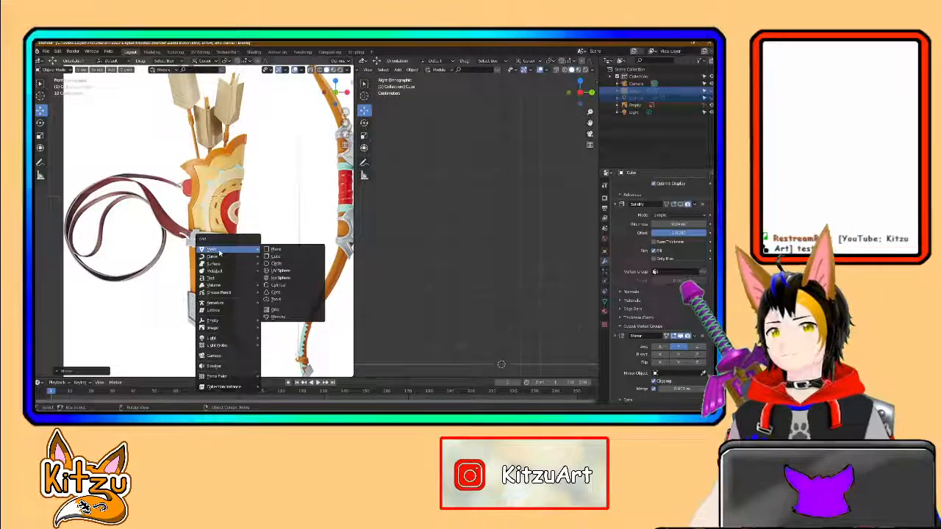
click(283, 285)
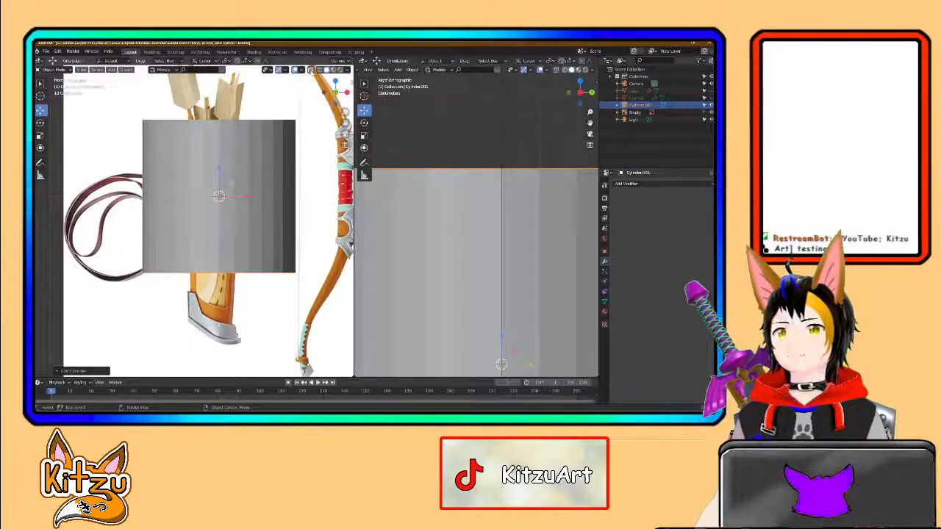
Step: Enable X-ray in the front viewport and scale the cylinder down to roughly the quiver's width
key(alt+z)
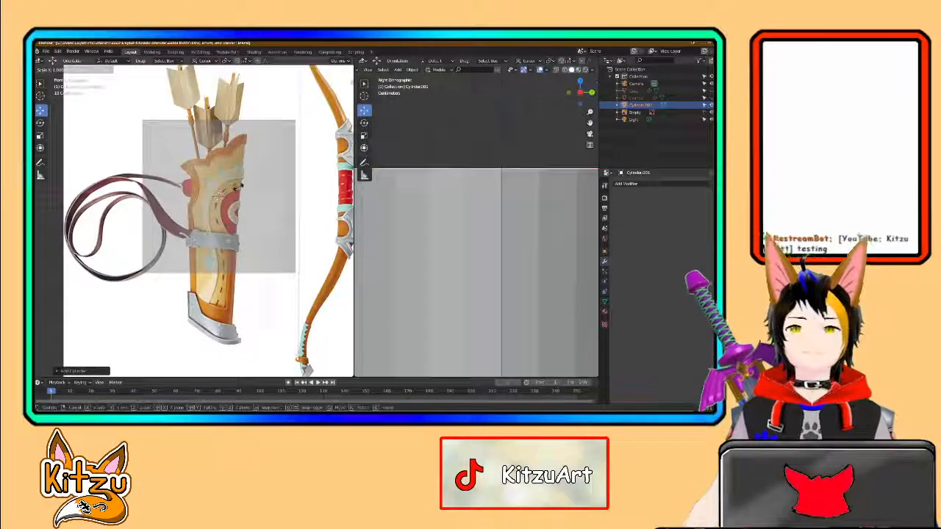
key(s)
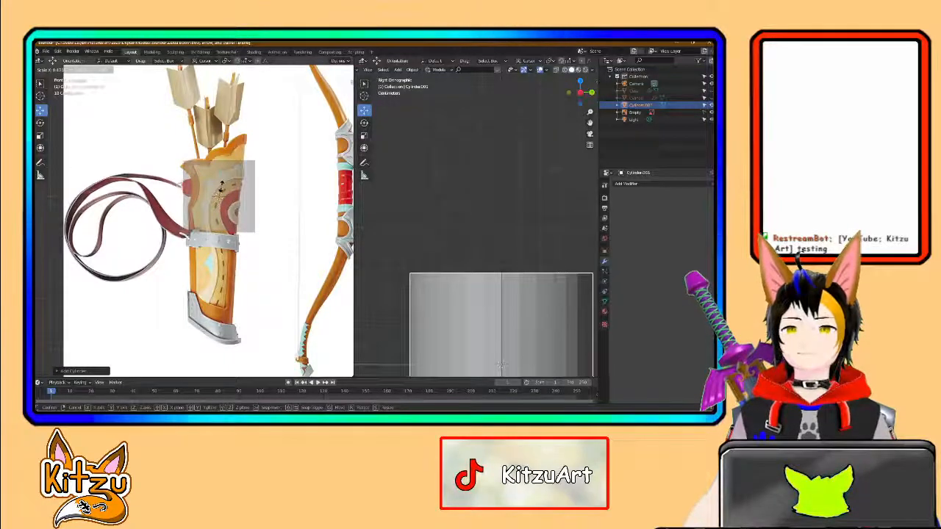
click(221, 192)
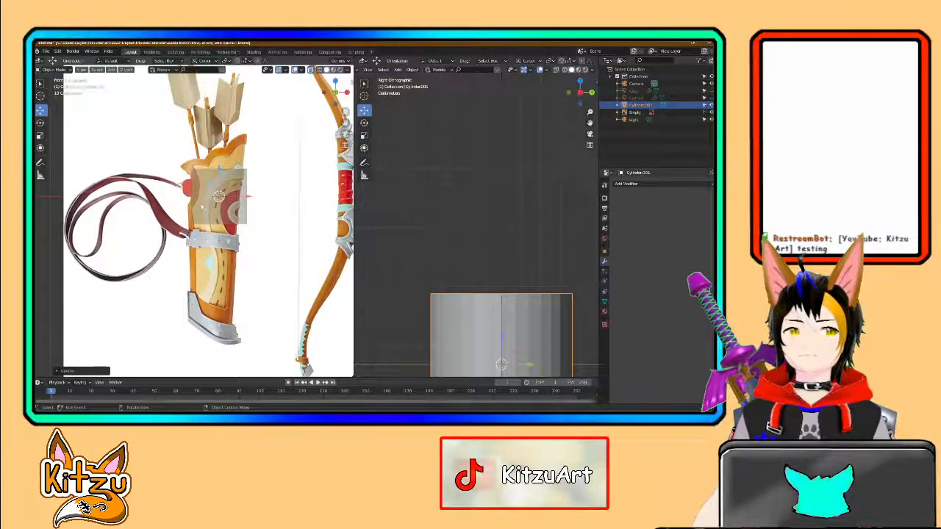
Step: Move the cylinder straight down along Z to the lower part of the quiver artwork
scroll(219, 219, up, 2)
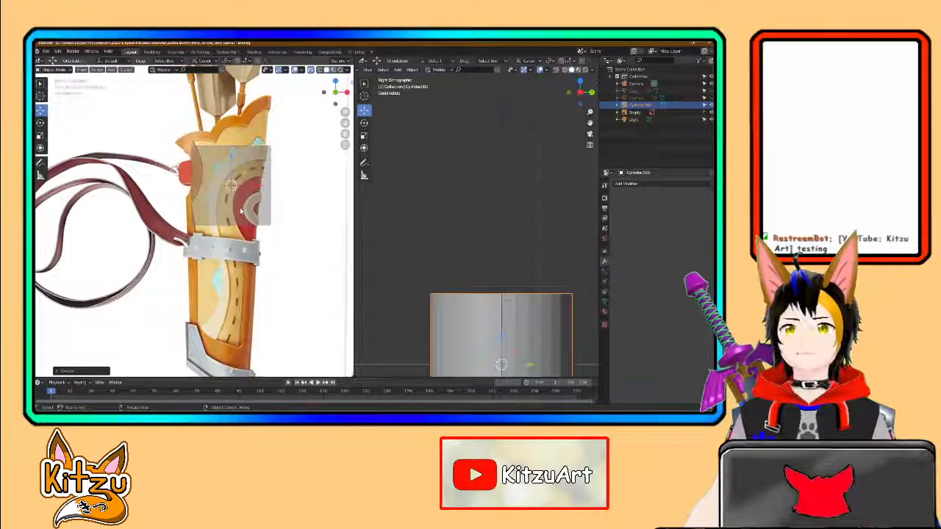
scroll(241, 211, up, 1)
shift+middle_drag(241, 210, 219, 197)
scroll(232, 184, down, 1)
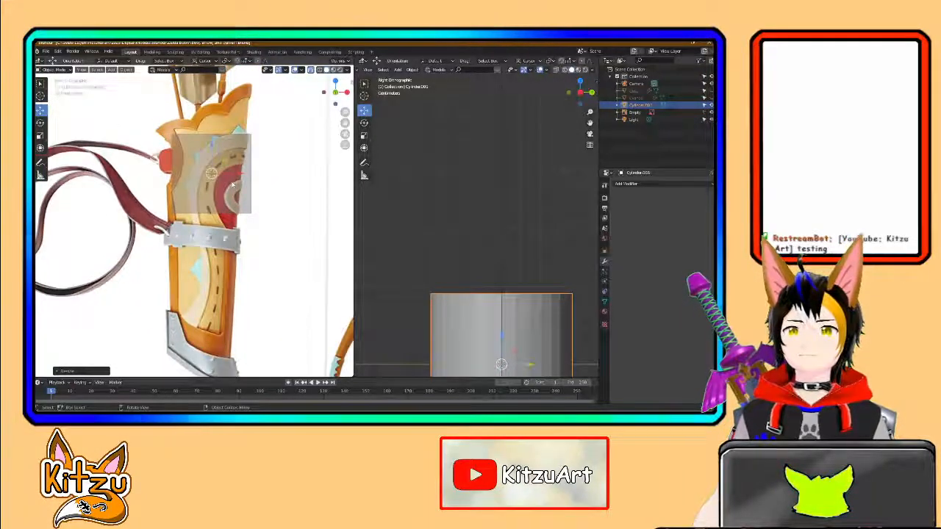
drag(213, 153, 213, 292)
shift+middle_drag(233, 293, 235, 228)
scroll(237, 211, up, 1)
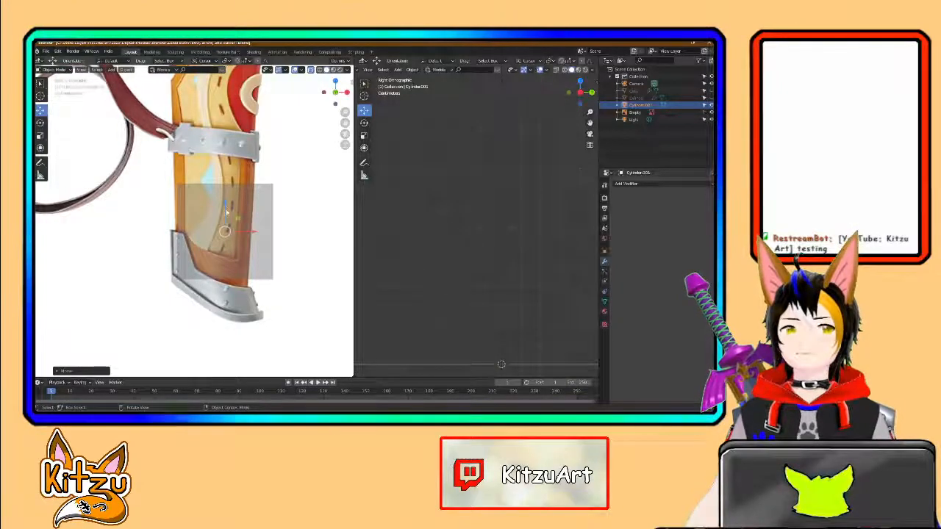
Step: In Edit Mode, raise the cylinder's top vertices along Z to the quiver's opening
key(Tab)
scroll(226, 257, down, 3)
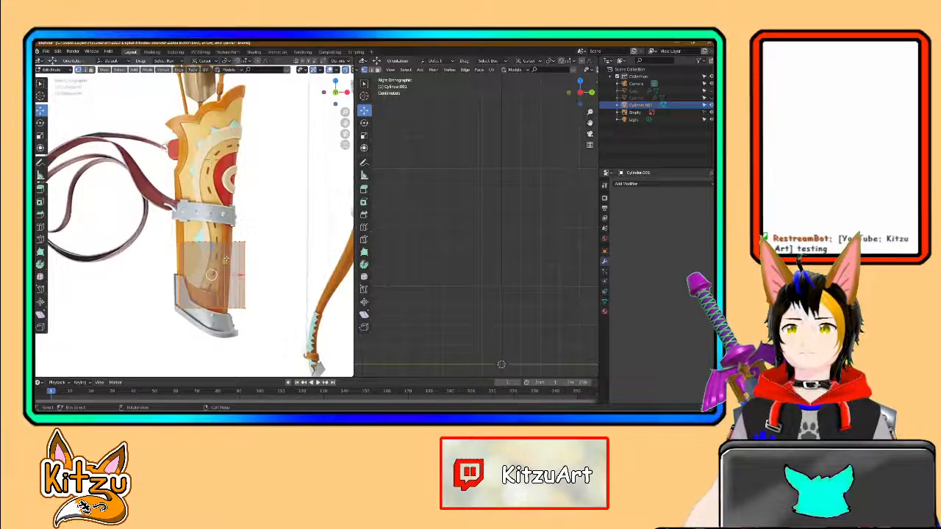
shift+middle_drag(186, 236, 205, 239)
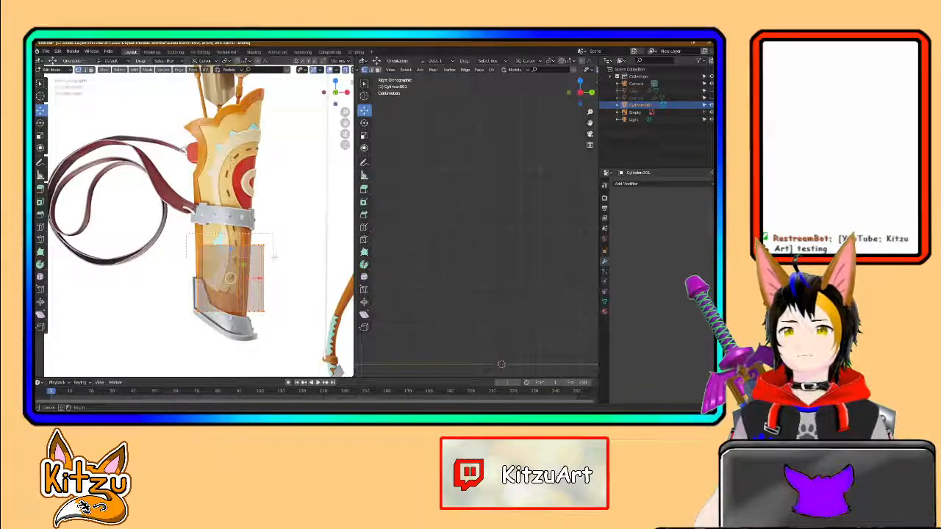
drag(274, 257, 276, 260)
key(g)
key(z)
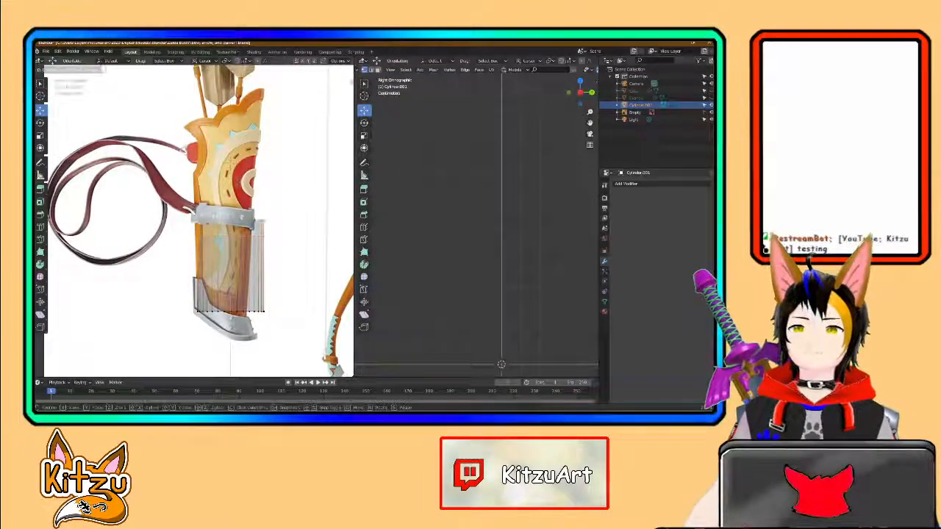
click(237, 83)
shift+middle_drag(240, 112, 241, 161)
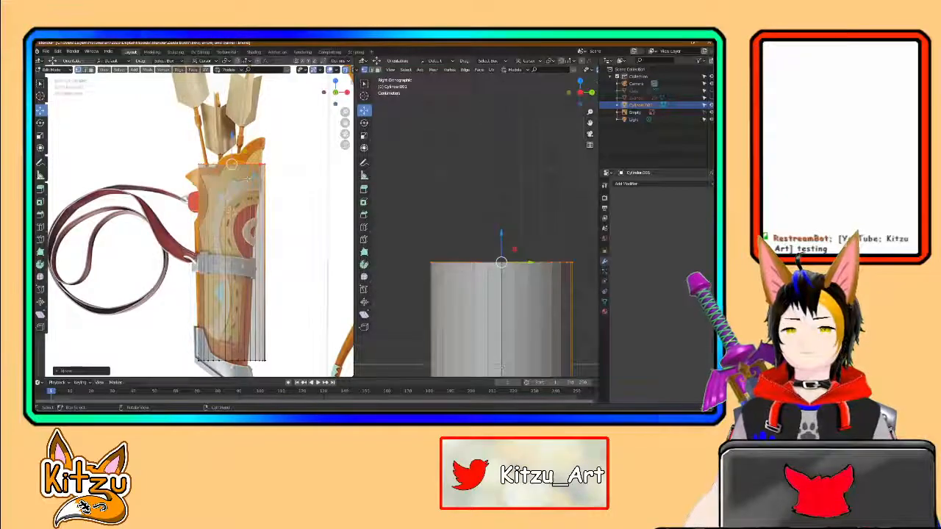
Step: Delete the vertices of the cylinder's back half in top view, leaving an open front half
middle_drag(248, 178, 212, 228)
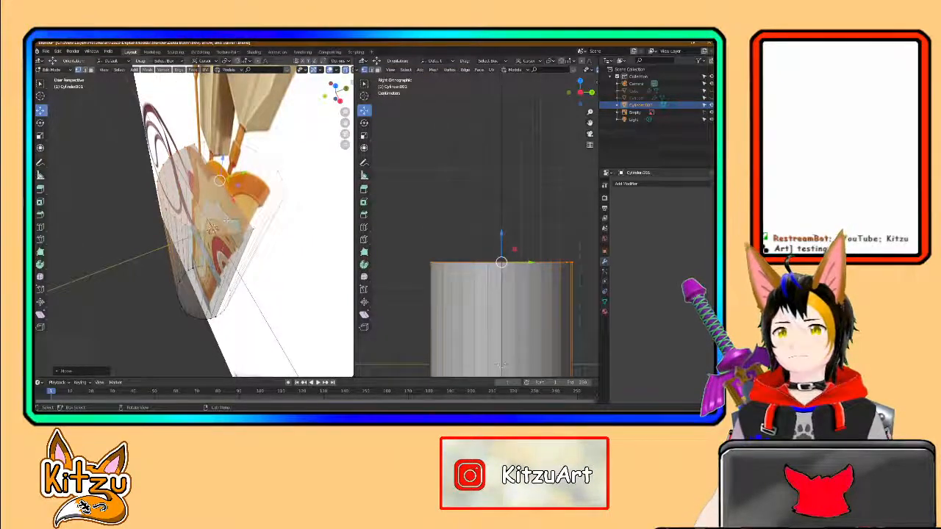
click(335, 87)
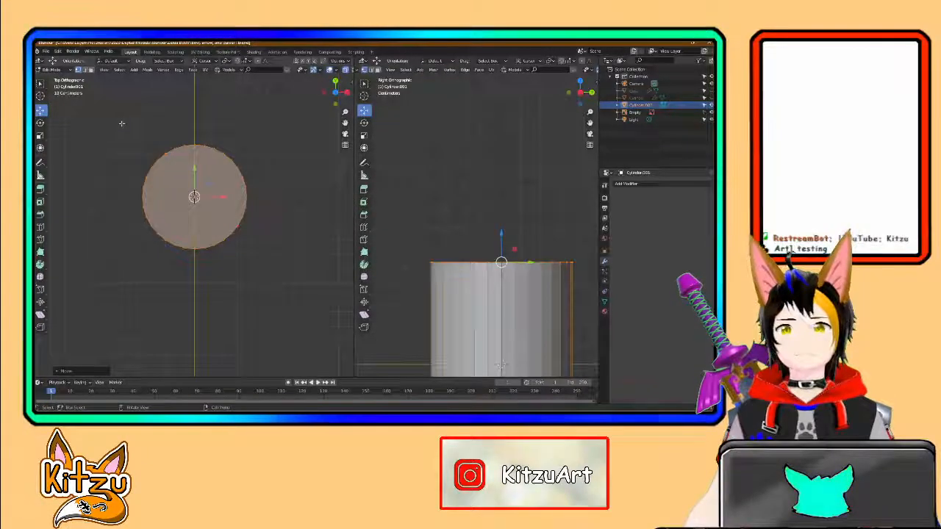
drag(159, 141, 251, 182)
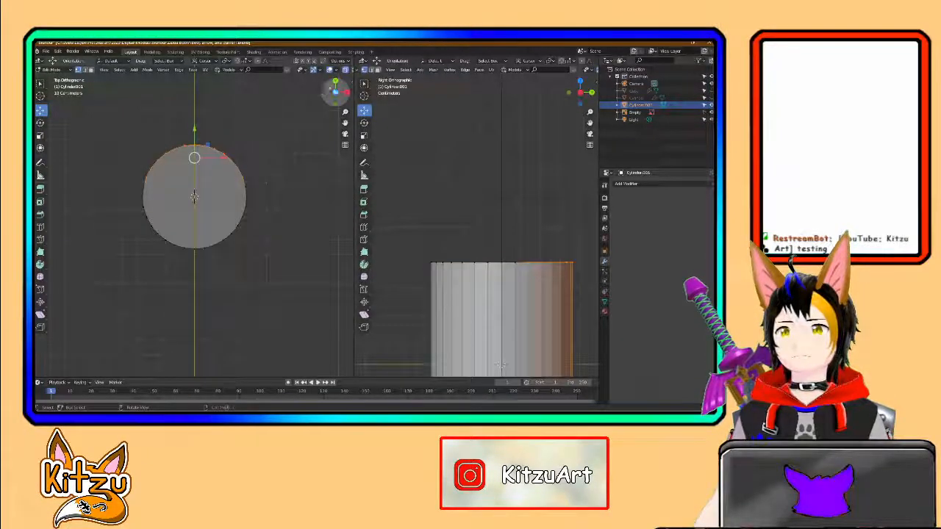
drag(133, 136, 263, 191)
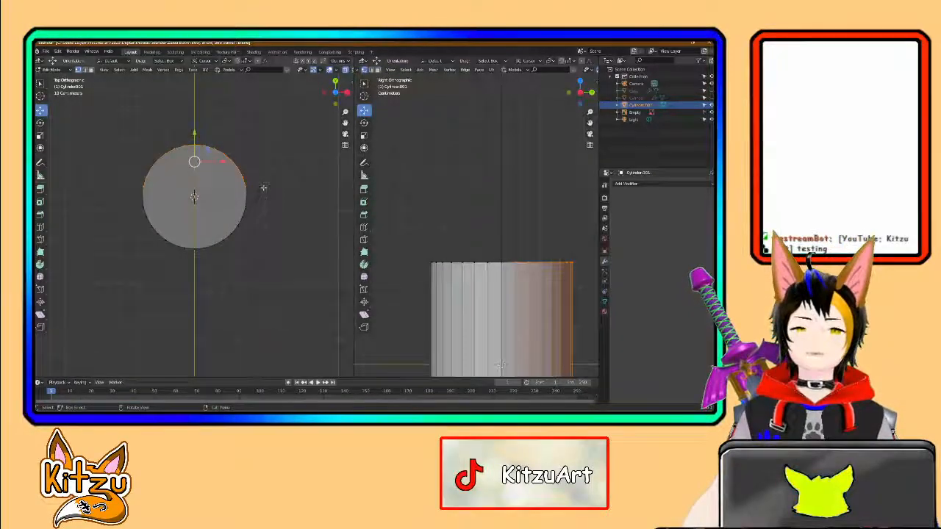
key(x)
click(263, 187)
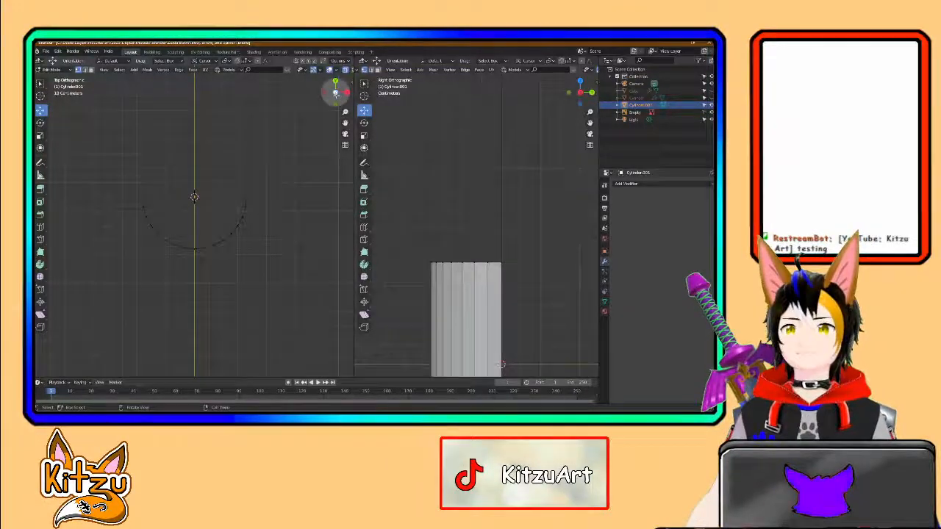
Step: Examine how the open half cylinder lines up with the quiver artwork from behind, at an angle and in front view
click(335, 92)
click(336, 93)
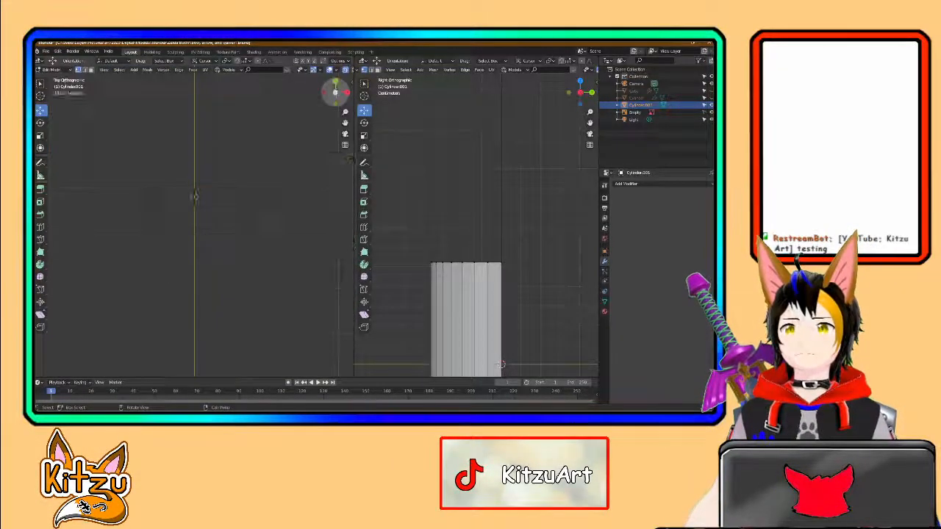
click(336, 82)
scroll(213, 220, down, 6)
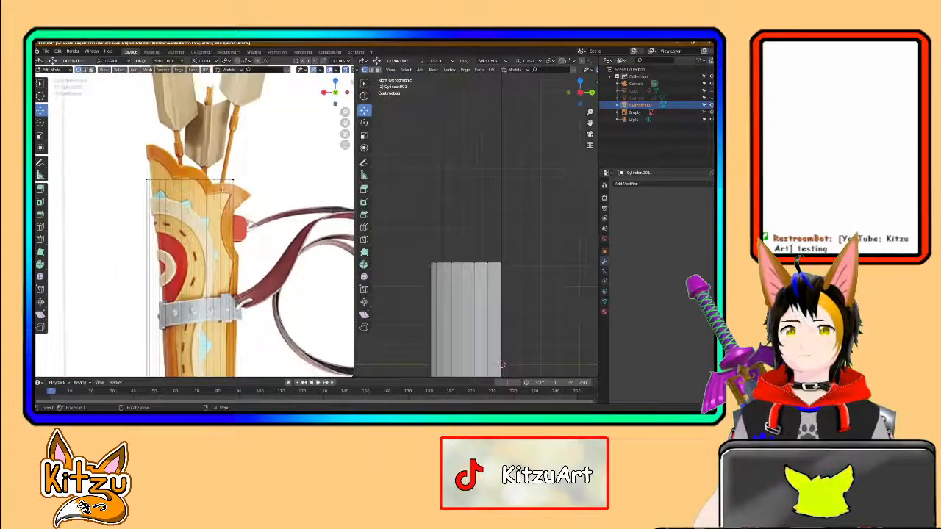
middle_drag(213, 220, 329, 228)
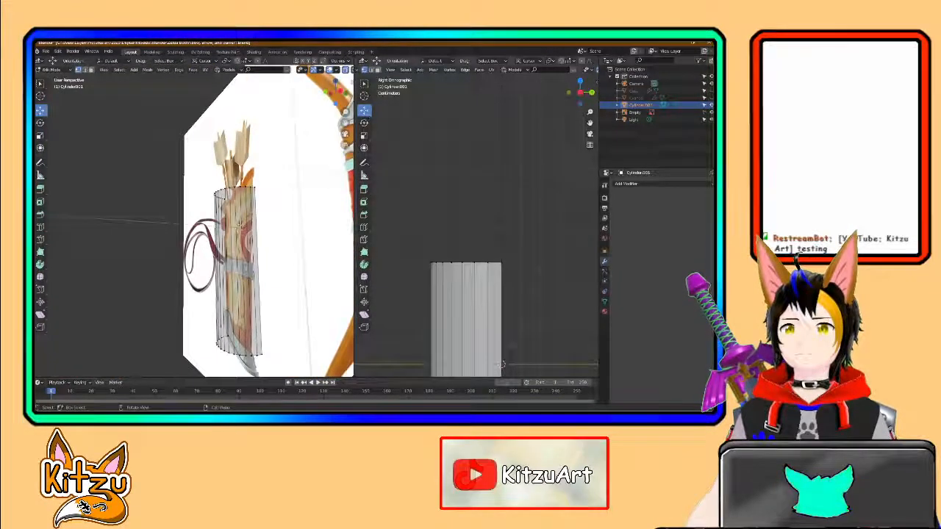
click(326, 92)
scroll(220, 224, up, 2)
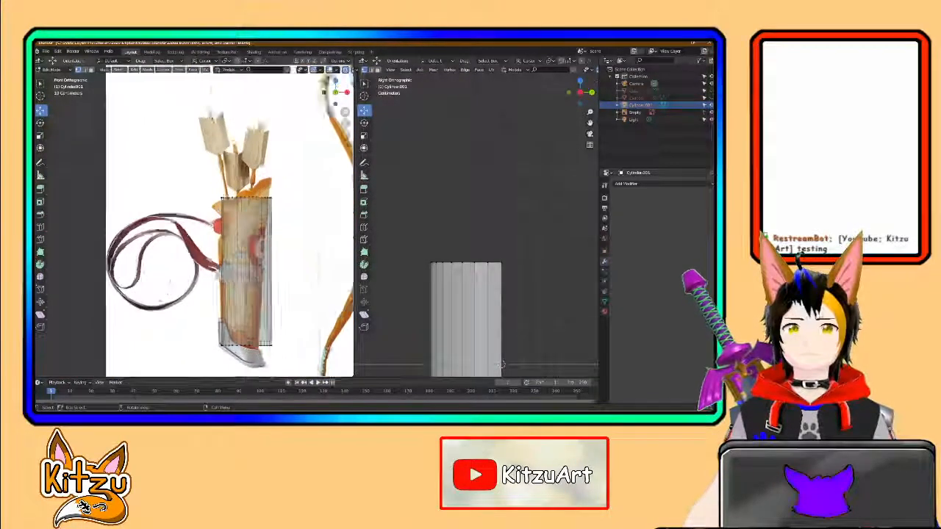
shift+middle_drag(256, 273, 221, 215)
scroll(209, 255, up, 1)
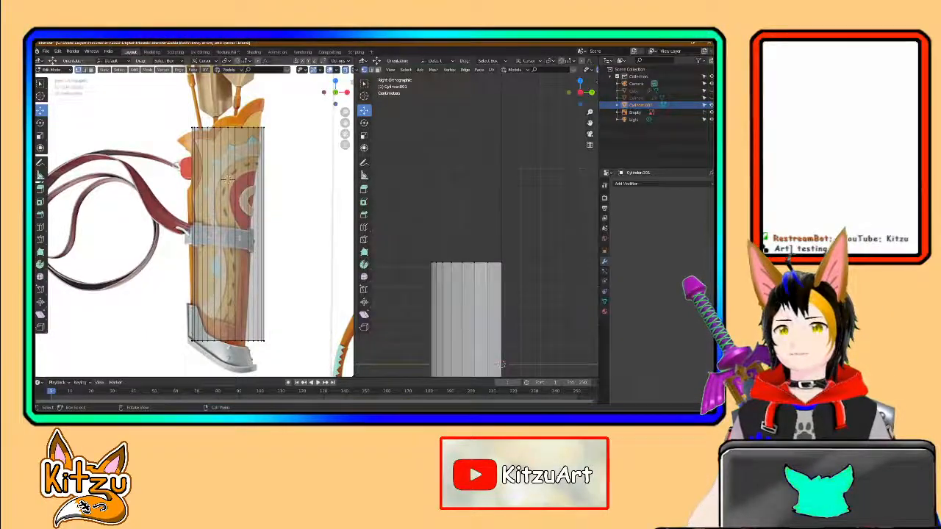
Step: Lower the half cylinder's top vertices to the red circle on the artwork and shift them left to the quiver's edge
drag(278, 133, 280, 133)
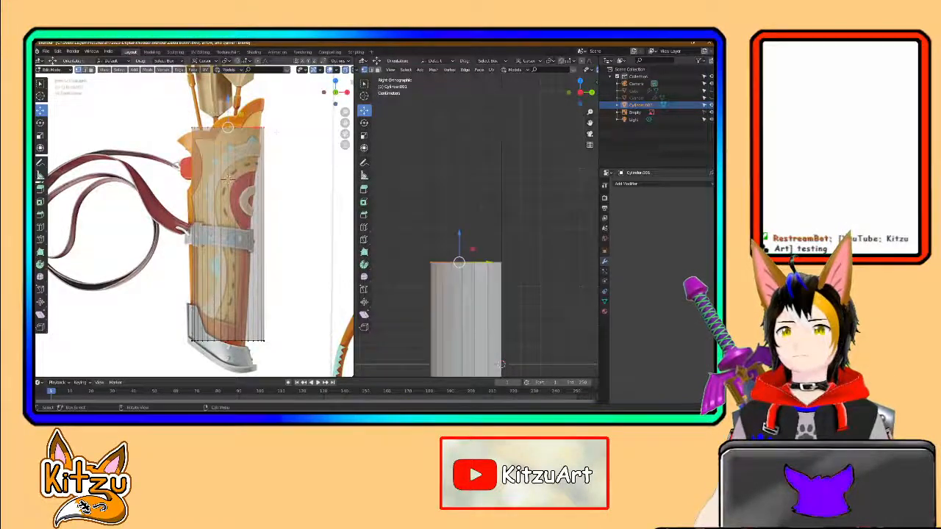
drag(229, 104, 230, 199)
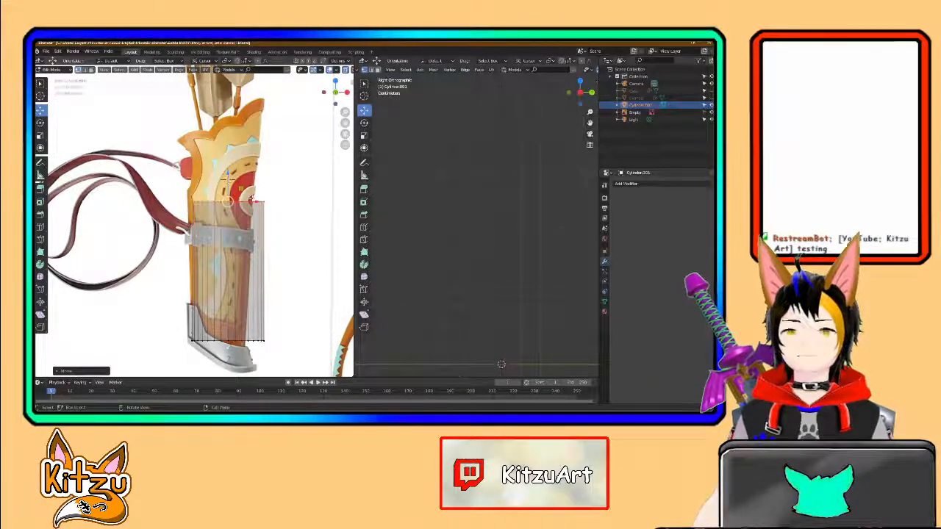
mouse_move(252, 201)
mouse_down()
mouse_move(224, 163)
mouse_move(242, 190)
mouse_up()
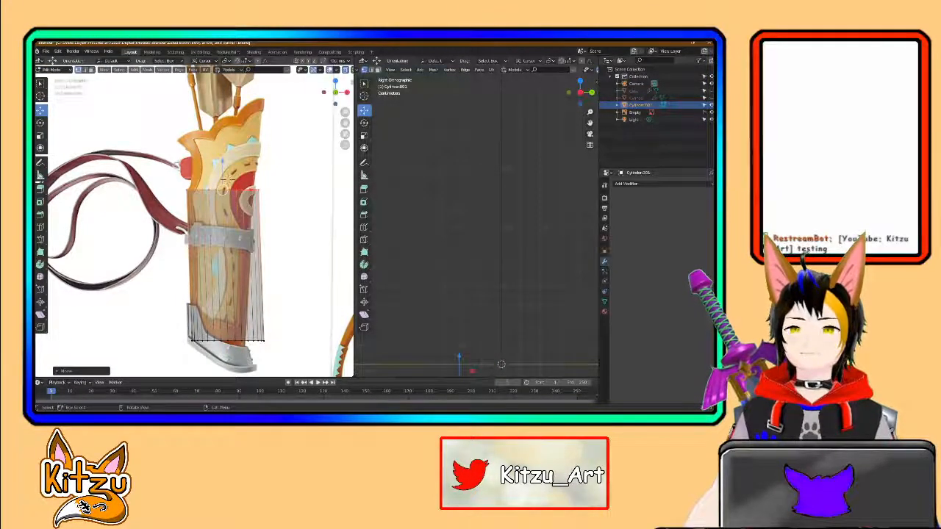
Step: Raise the half cylinder's bottom vertices along Z slightly, within the lower part of the wooden body
scroll(227, 180, up, 1)
shift+middle_drag(235, 171, 231, 131)
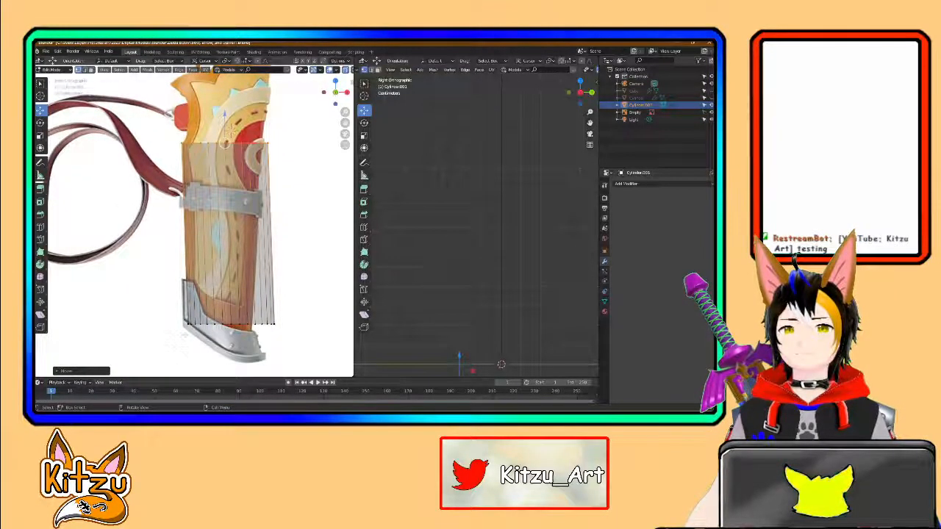
drag(173, 340, 283, 309)
key(g)
key(z)
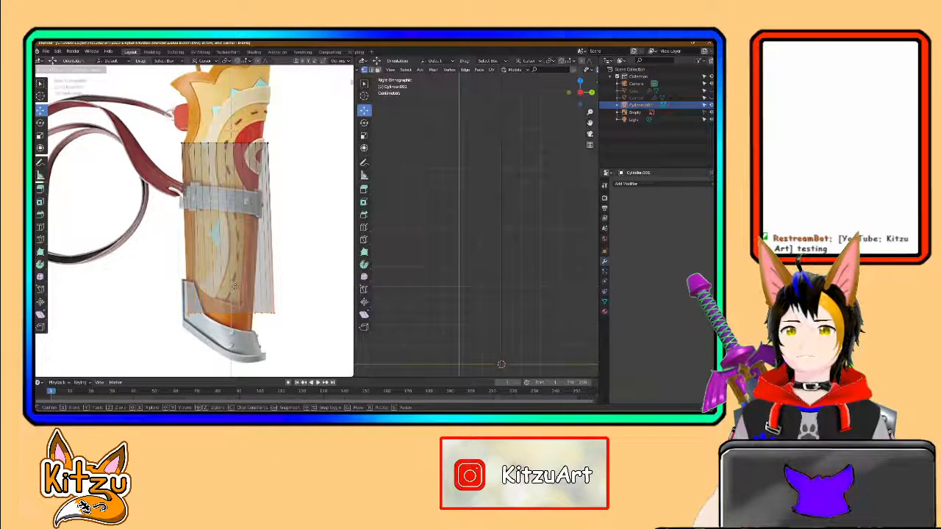
click(233, 292)
Step: Scale the bottom vertices narrower and shift them sideways to match the quiver's tapered lower outline
drag(259, 313, 258, 314)
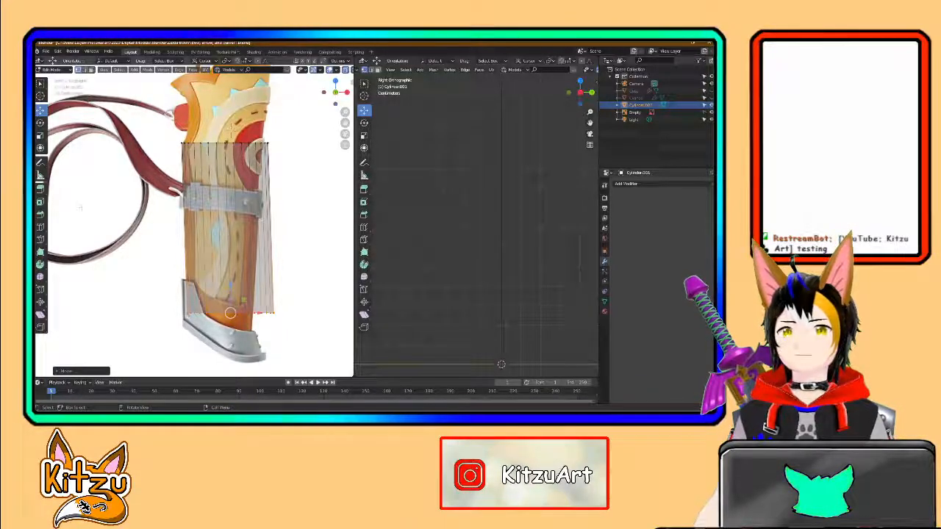
key(g)
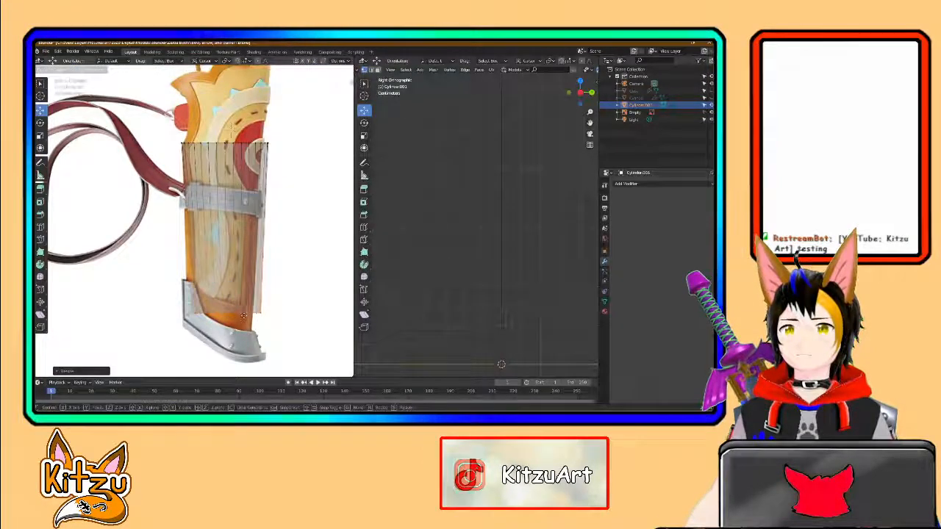
click(240, 315)
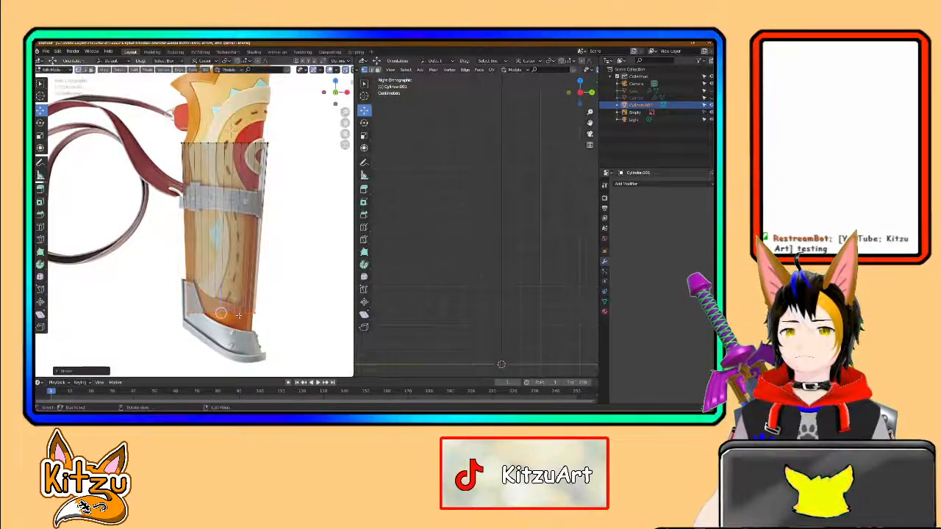
key(g)
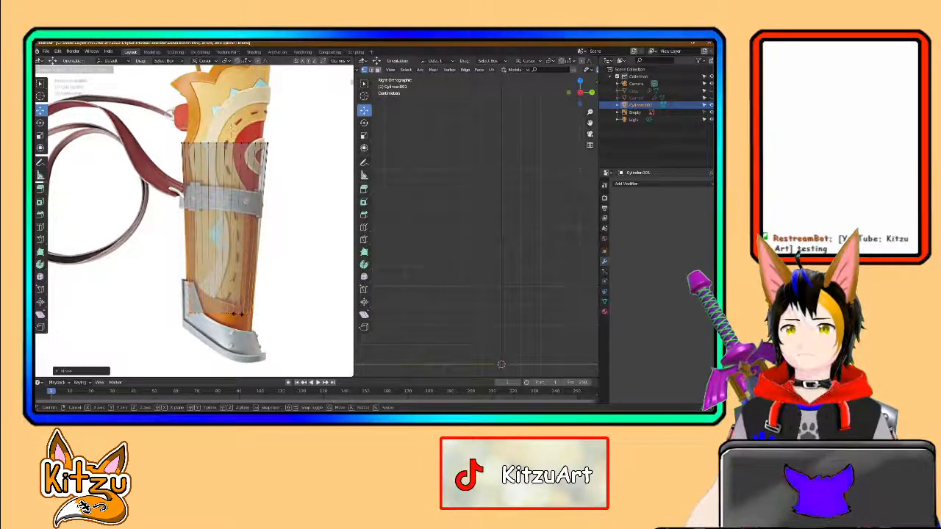
click(237, 313)
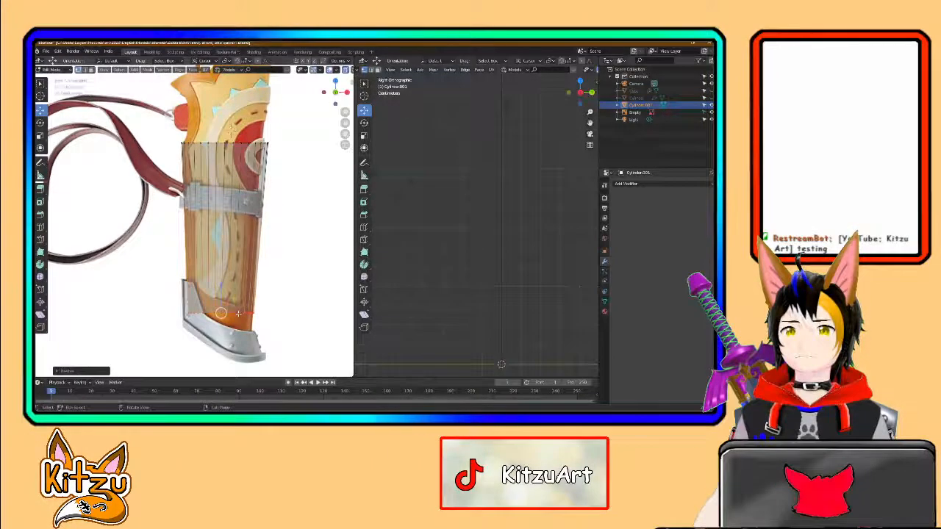
key(g)
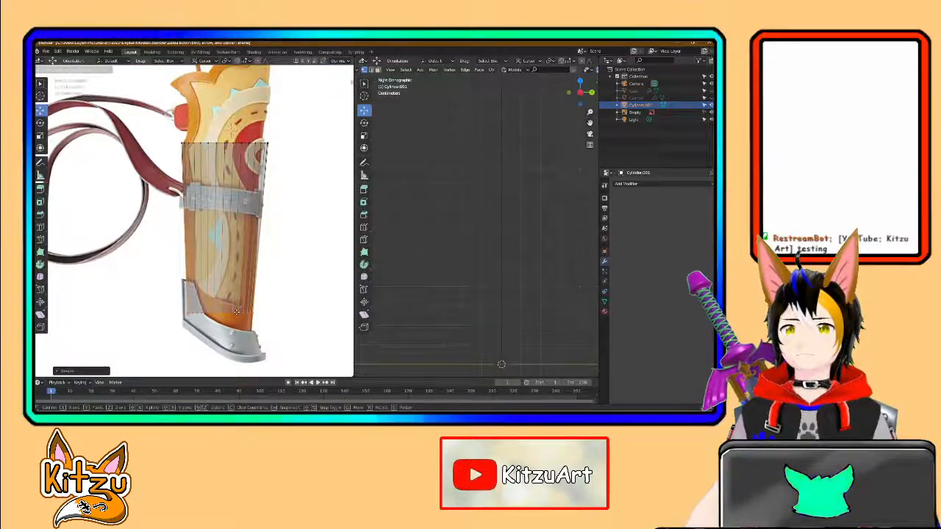
click(238, 313)
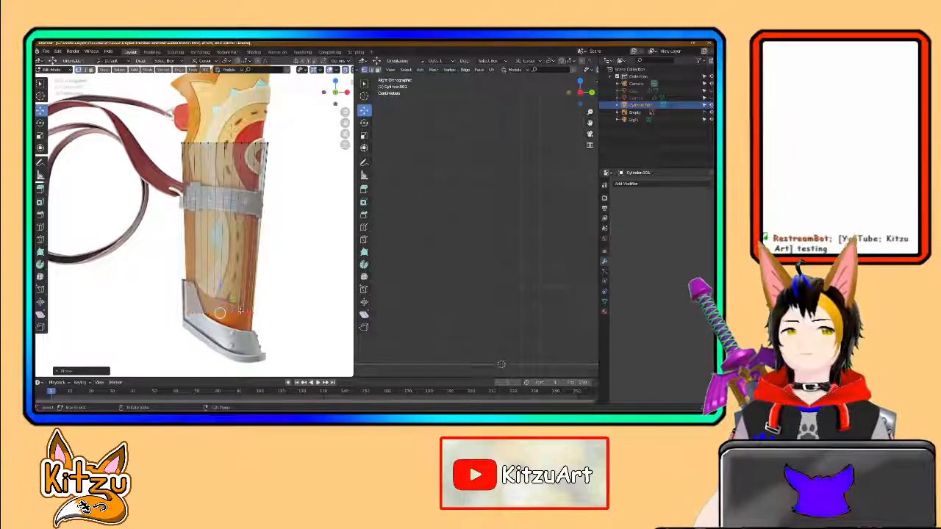
Step: Lower the bottom vertices along Z to where the quiver's right edge meets the metal tip
key(g)
key(z)
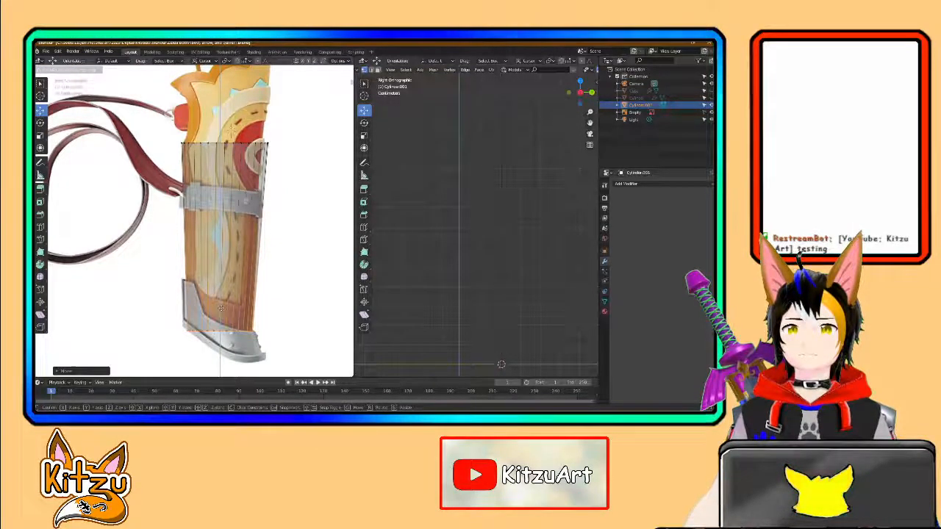
click(220, 308)
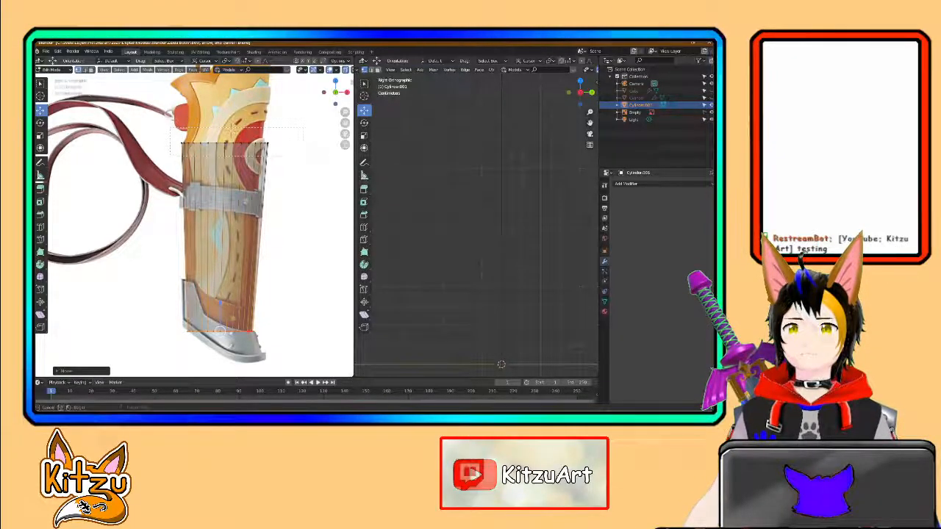
Step: Scale the half cylinder's top vertices slightly narrower and shift them sideways to fit the quiver's width in the artwork
key(s)
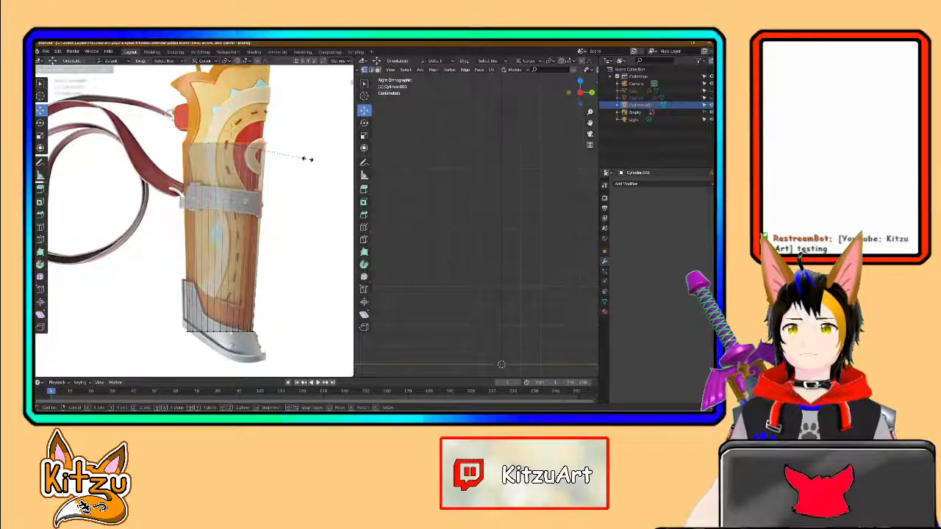
click(307, 159)
drag(250, 145, 243, 144)
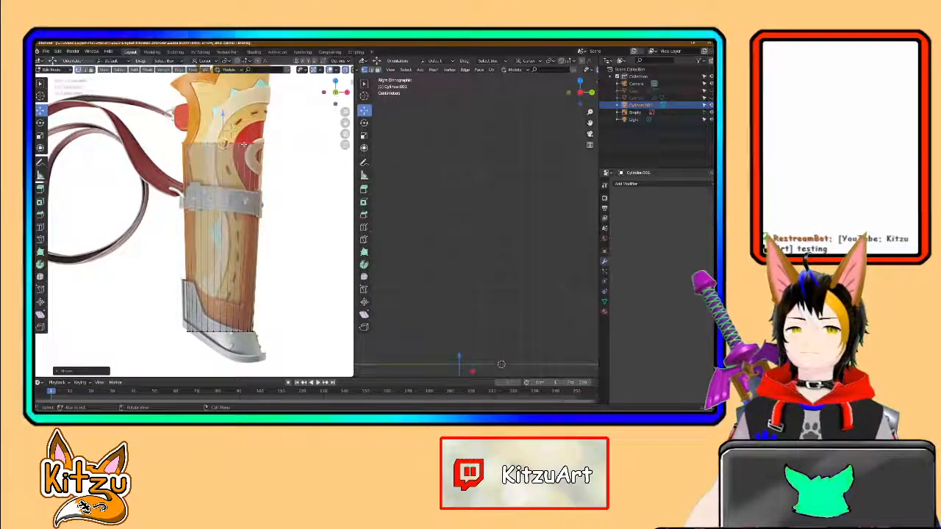
key(s)
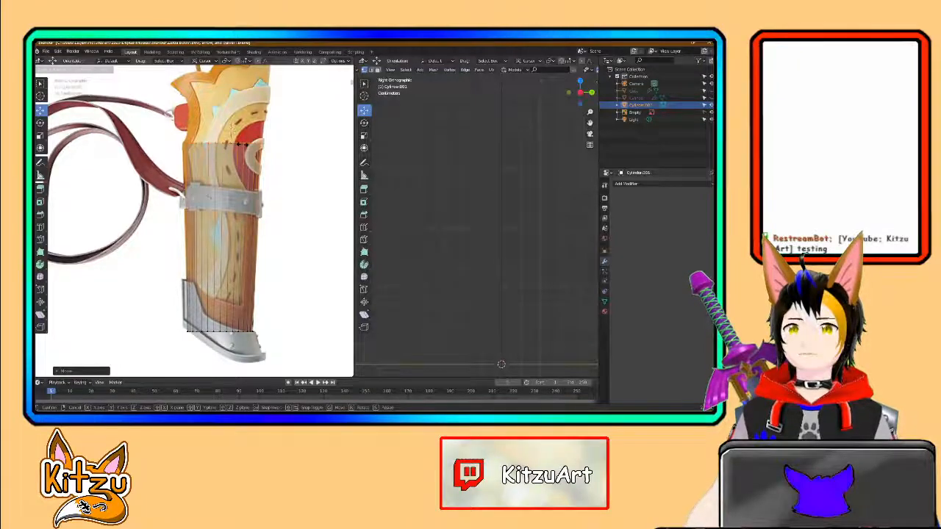
click(248, 145)
drag(250, 144, 248, 144)
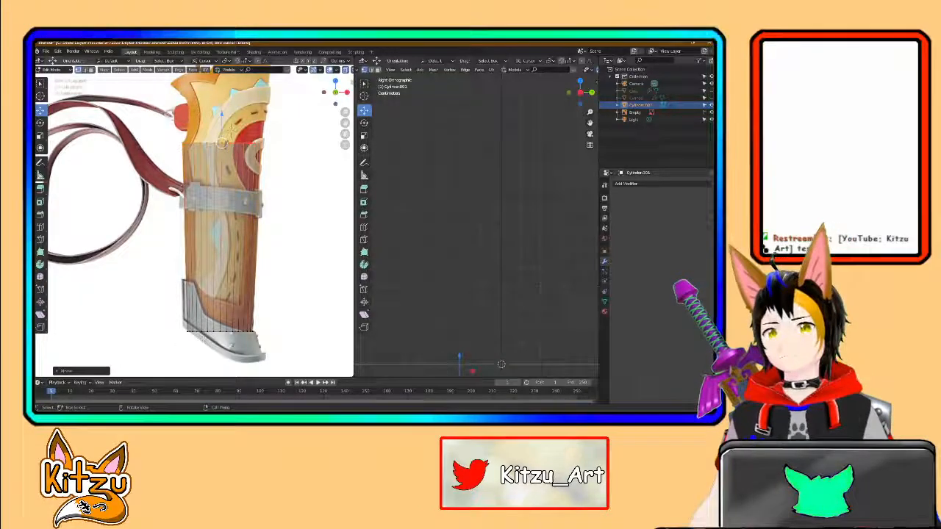
Step: With proportional editing on, raise the bottom-left corner vertex along Z, widening the influence until the bottom edge follows the metal tip's slant
drag(192, 325, 193, 324)
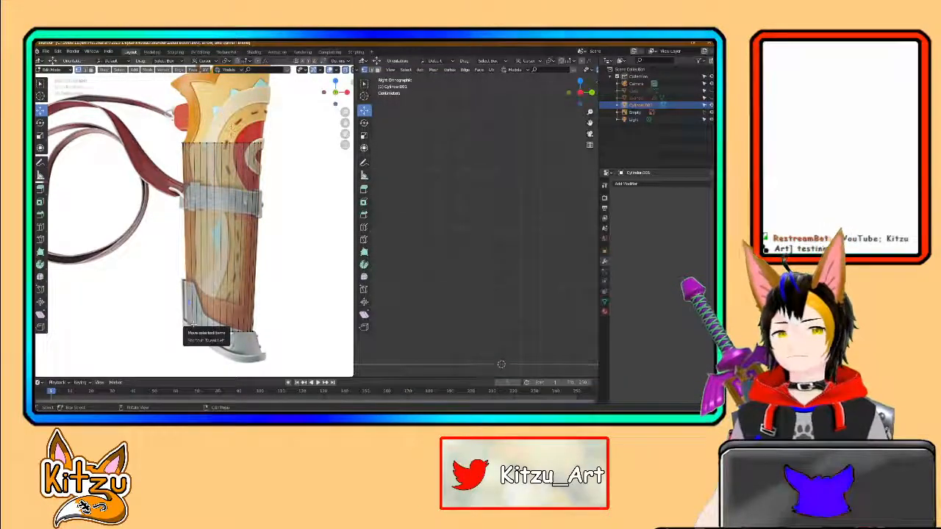
scroll(333, 72, down, 3)
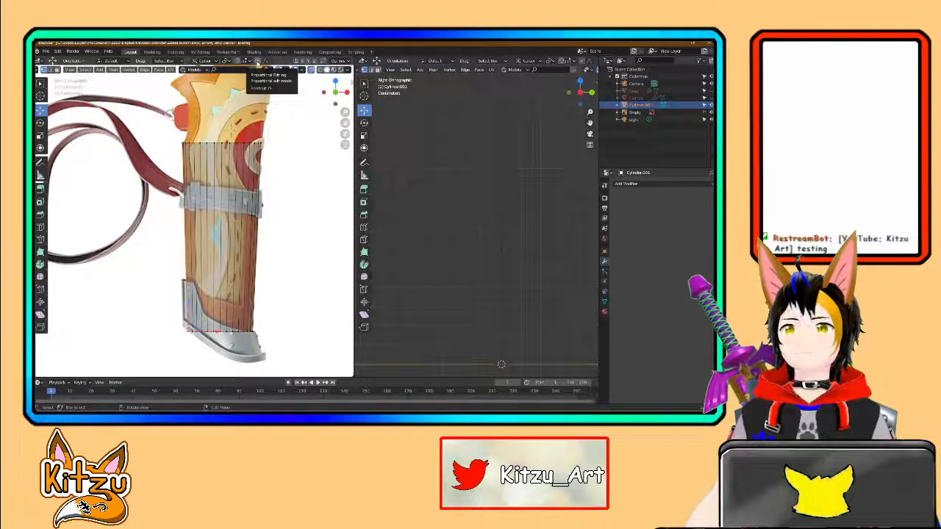
key(g)
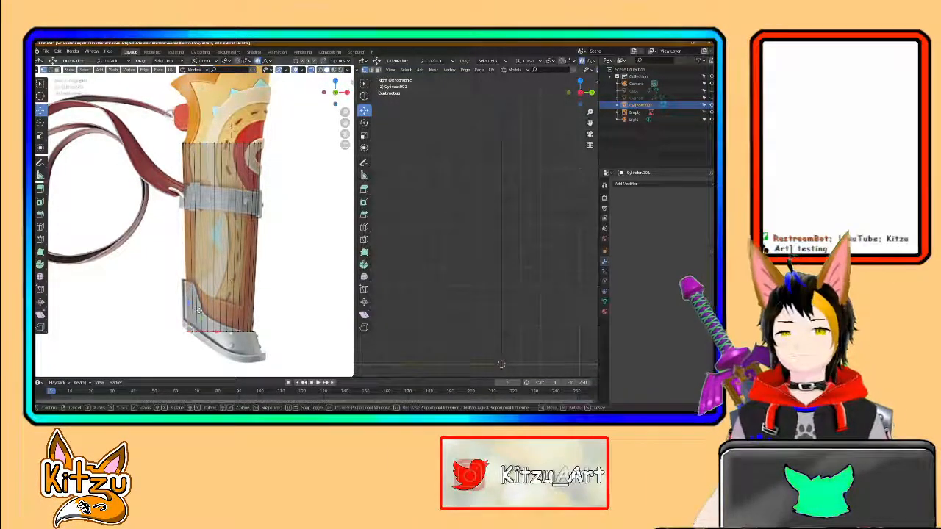
key(x)
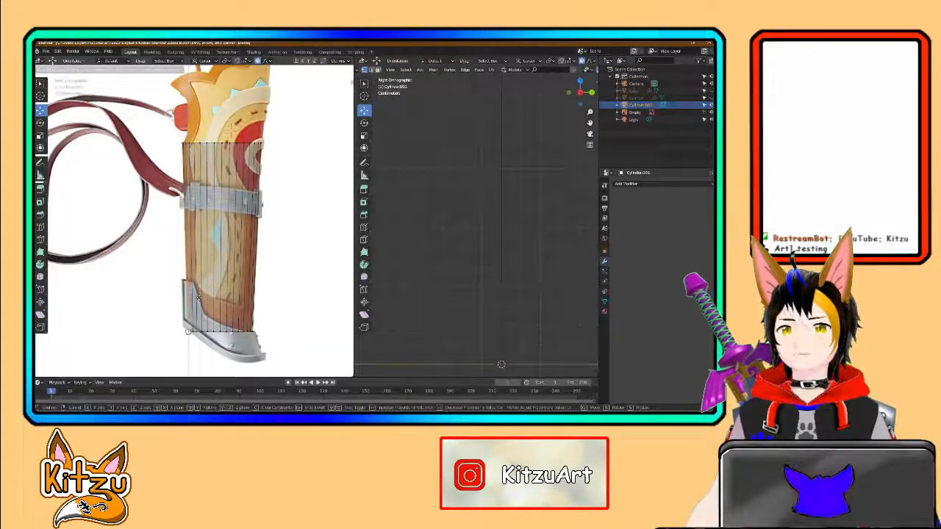
scroll(198, 297, down, 3)
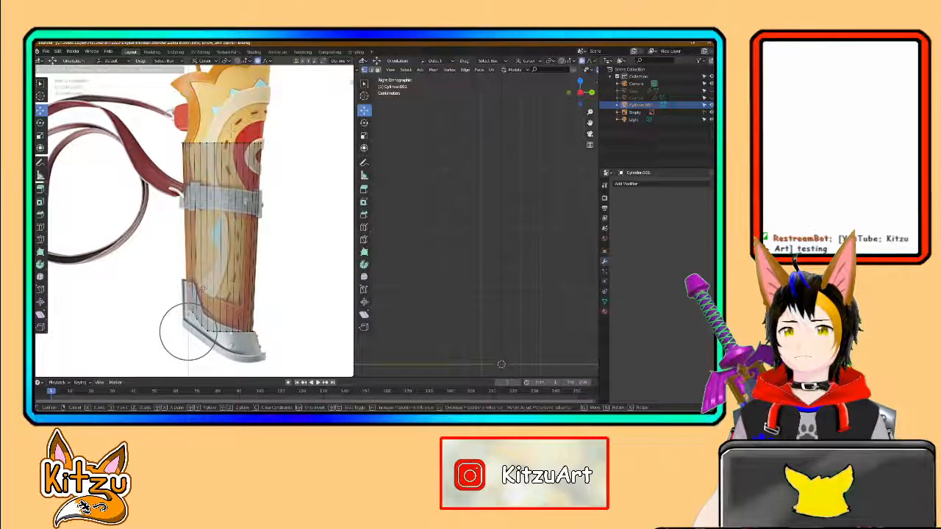
scroll(205, 283, down, 1)
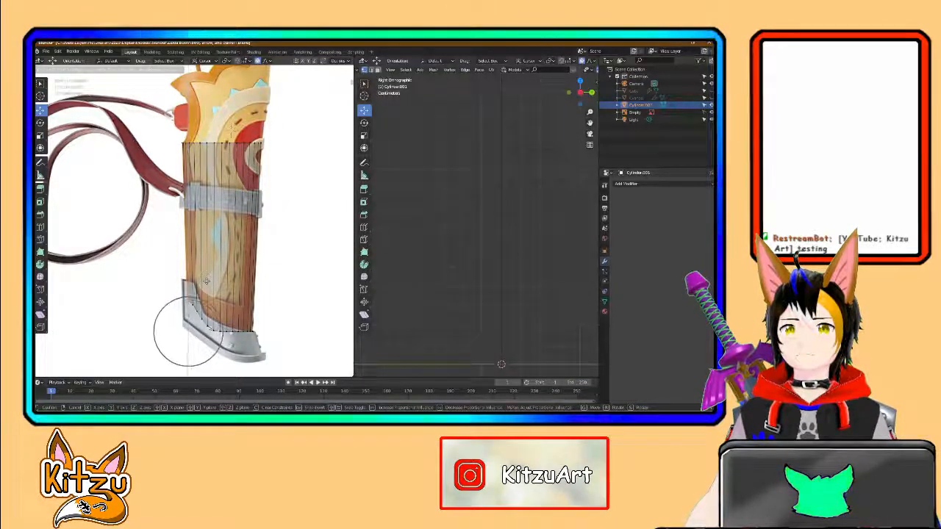
scroll(206, 281, down, 2)
scroll(207, 282, down, 2)
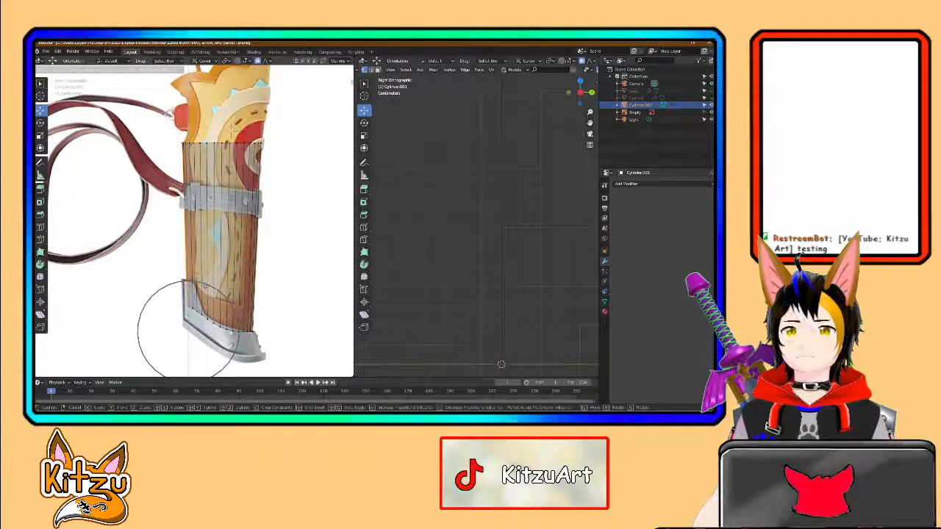
click(207, 286)
Step: Dissolve every other vertical edge around the half cylinder to reduce its segments, and return to the front view
scroll(206, 287, up, 2)
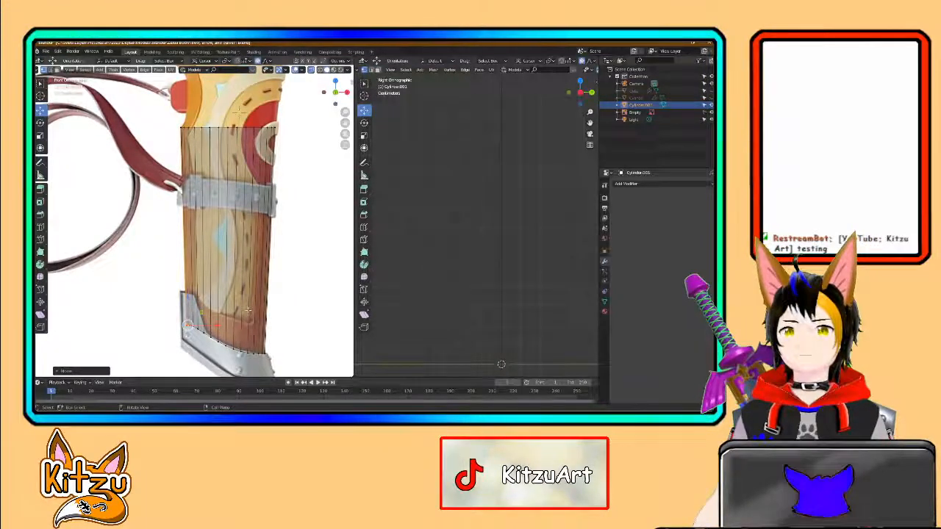
middle_drag(247, 310, 245, 268)
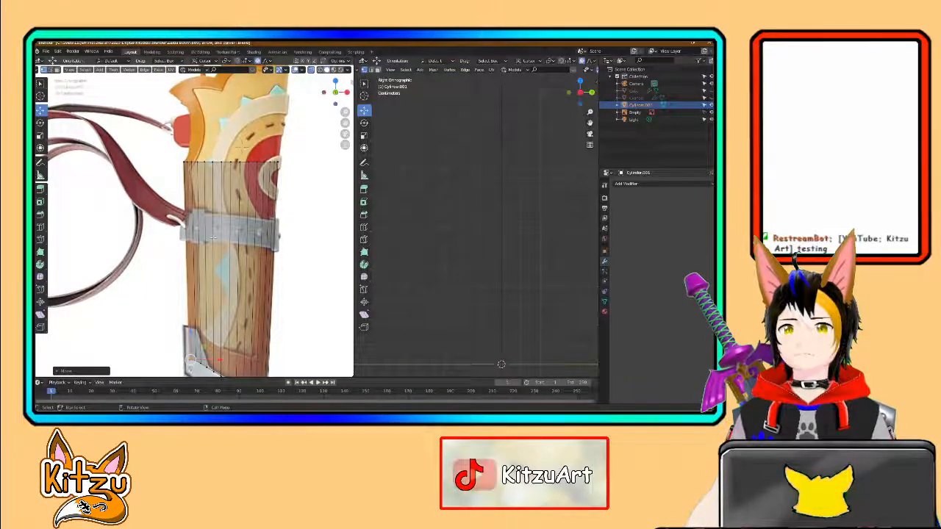
middle_drag(247, 267, 236, 263)
middle_drag(237, 221, 223, 184)
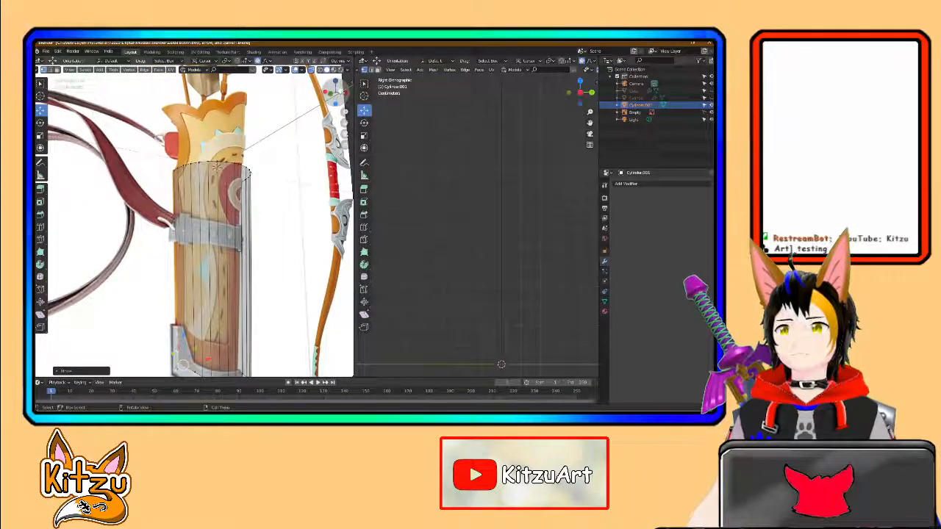
scroll(227, 158, up, 2)
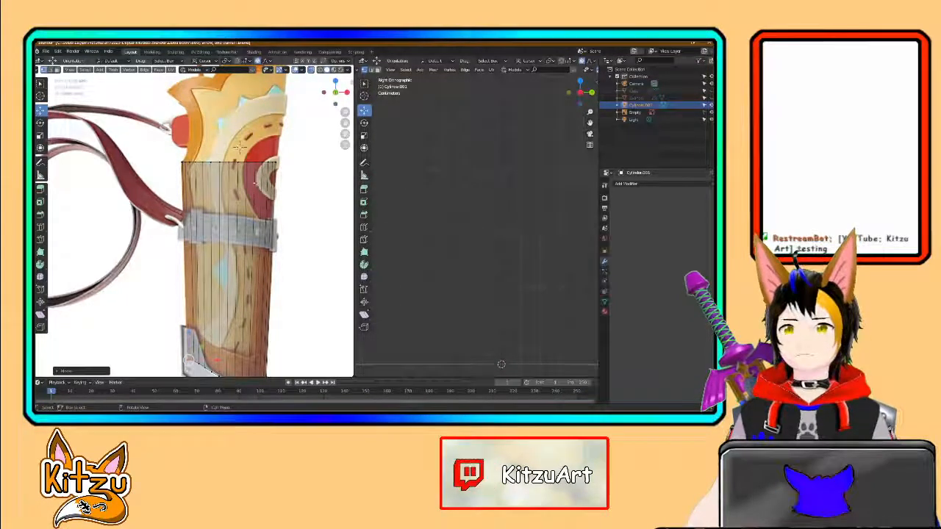
middle_drag(239, 171, 305, 224)
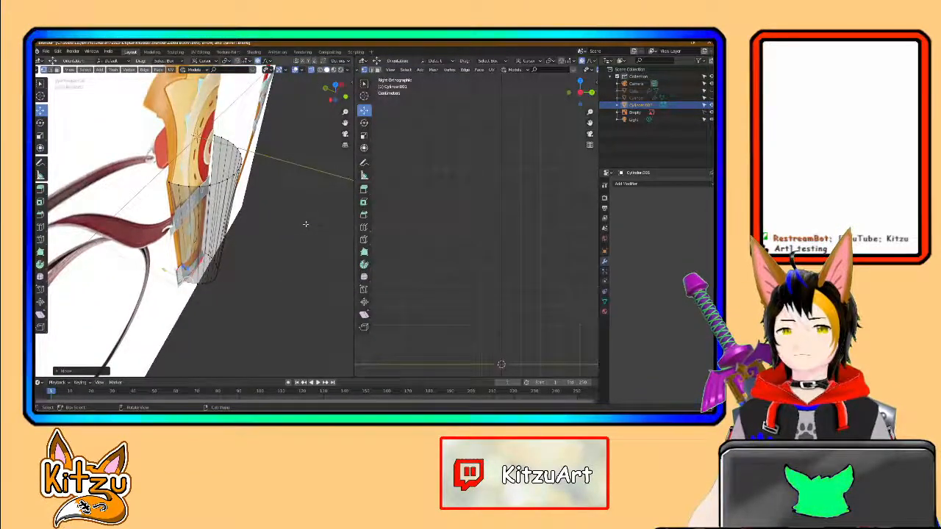
middle_drag(186, 211, 269, 148)
shift+click(186, 215)
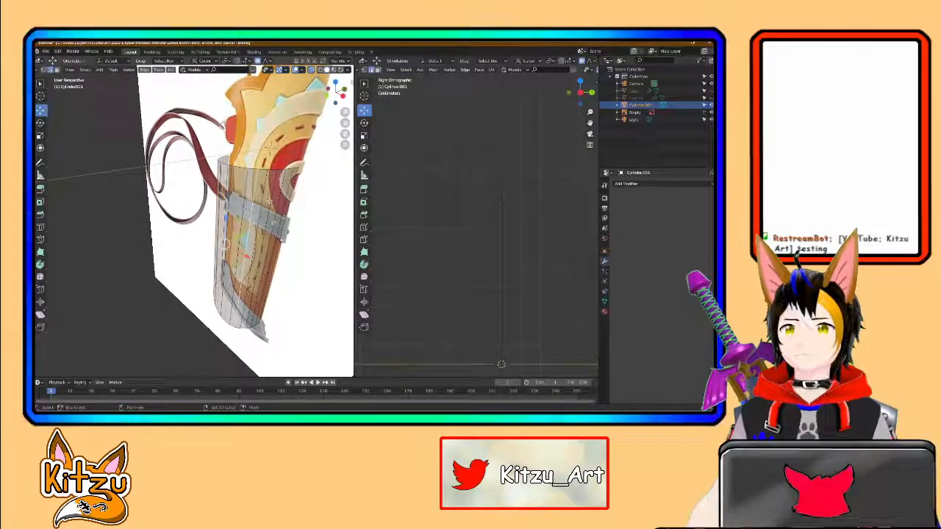
key(x)
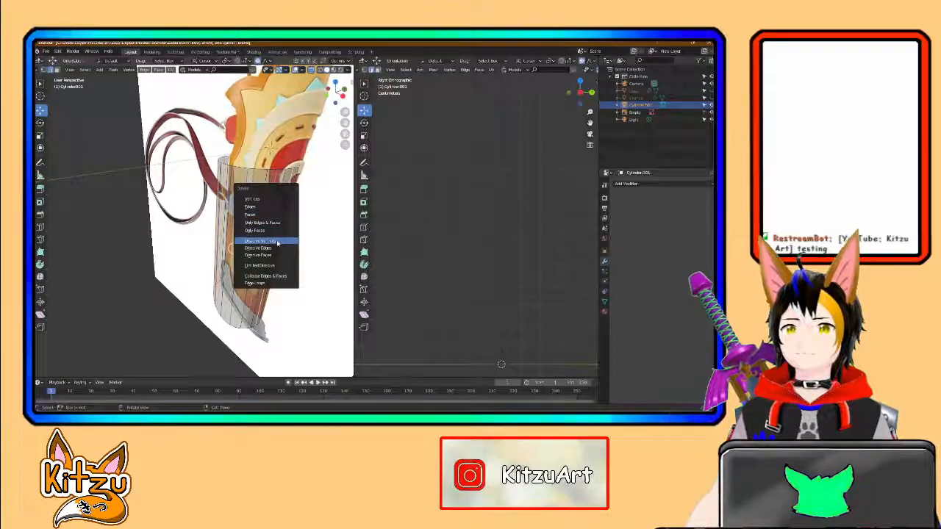
click(275, 231)
middle_drag(271, 146, 323, 232)
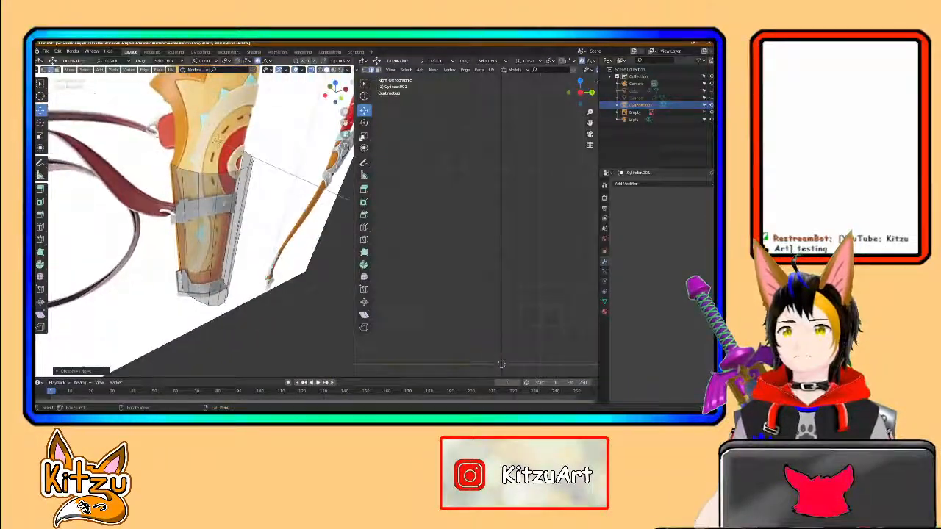
click(335, 90)
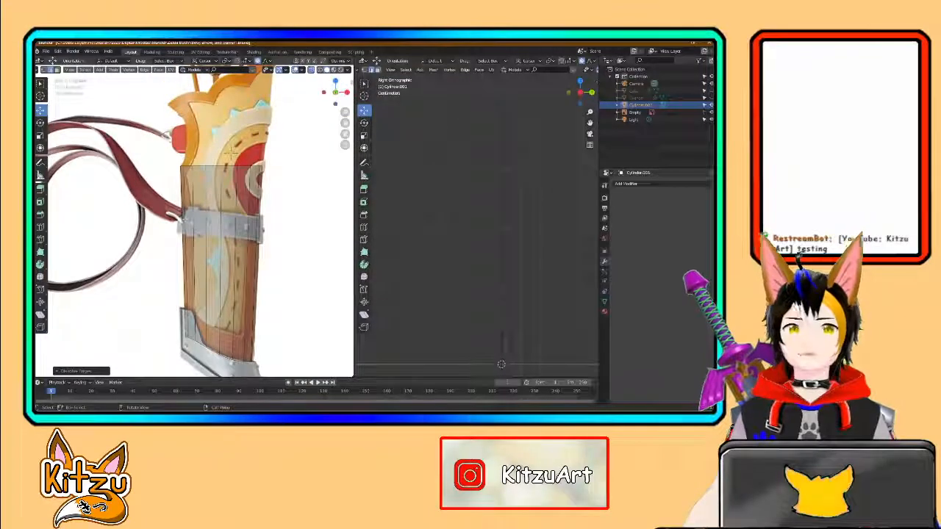
scroll(182, 218, up, 1)
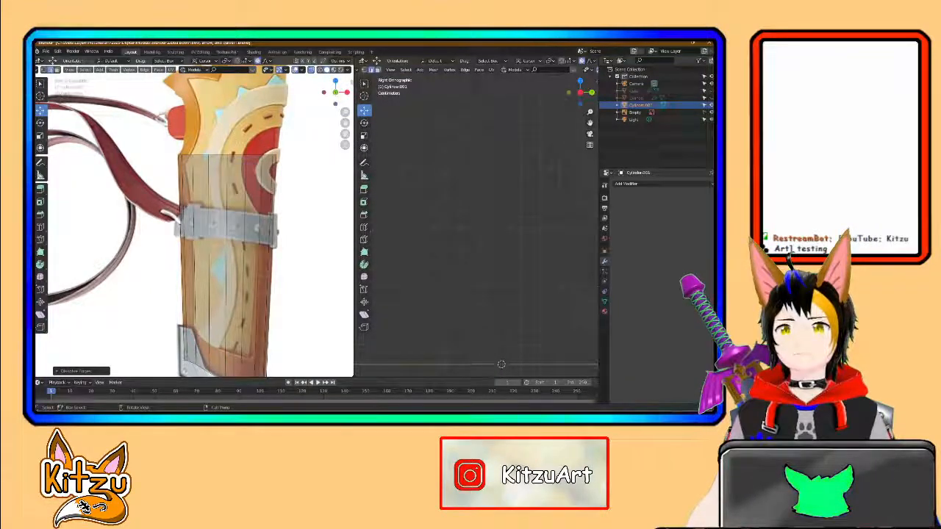
Step: Select the half cylinder's top vertices and lower them slightly along Z to where the quiver's outline changes direction above the strap
shift+middle_drag(193, 191, 182, 224)
key(1)
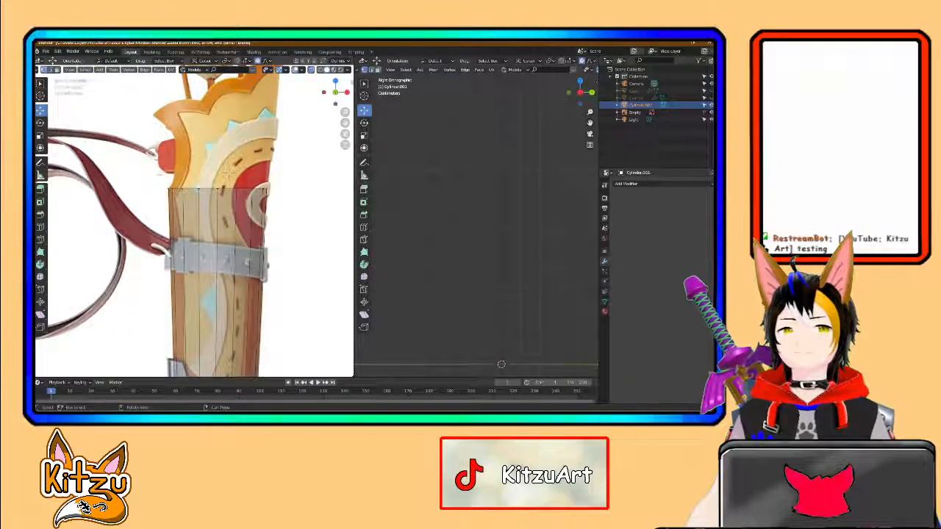
drag(161, 180, 178, 180)
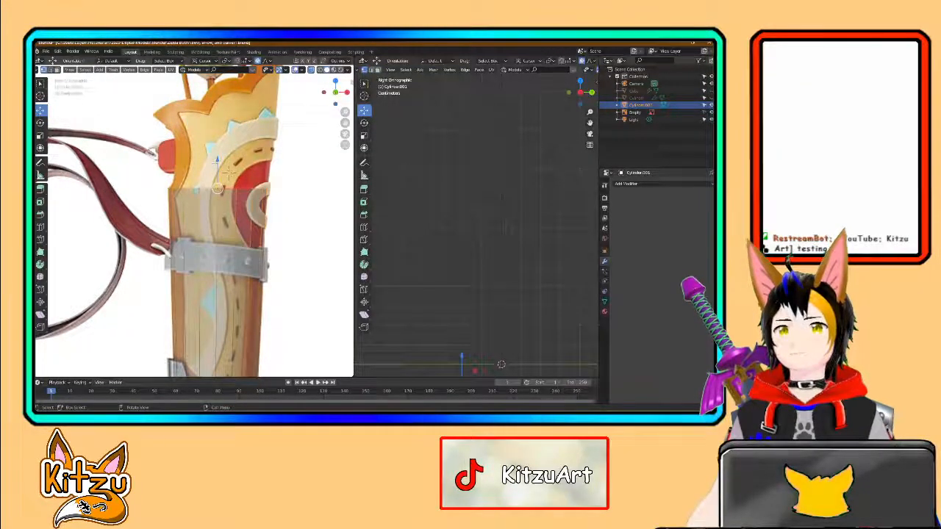
key(g)
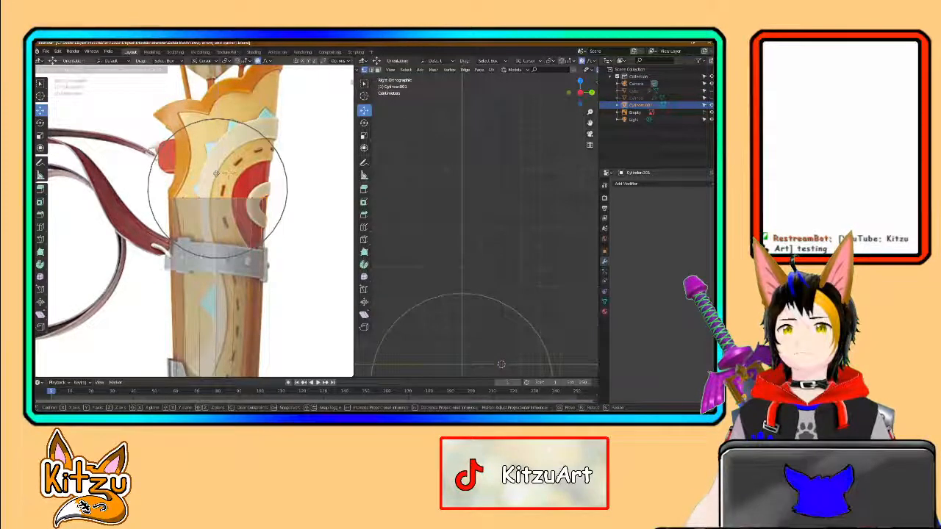
click(216, 173)
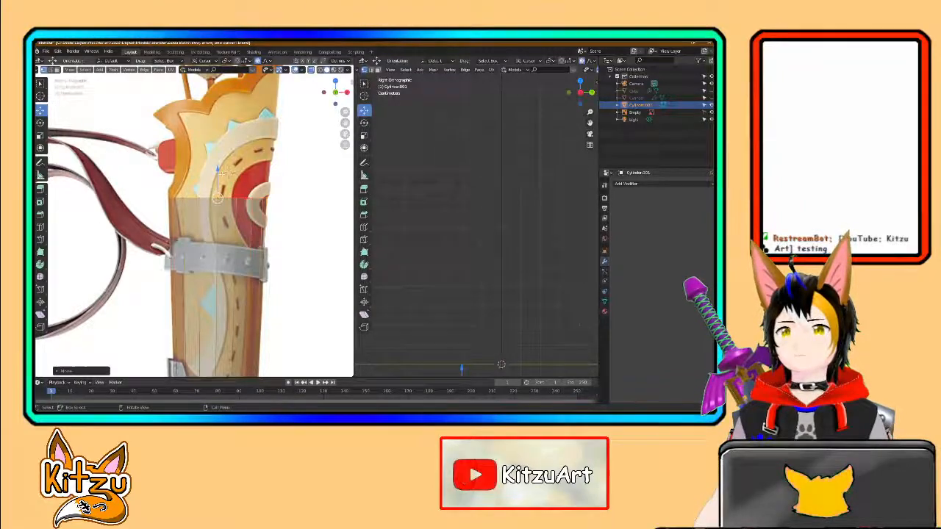
Step: Extrude the top edge upward to the quiver's mouth and shift it sideways to line up with the artwork's upper outline
key(e)
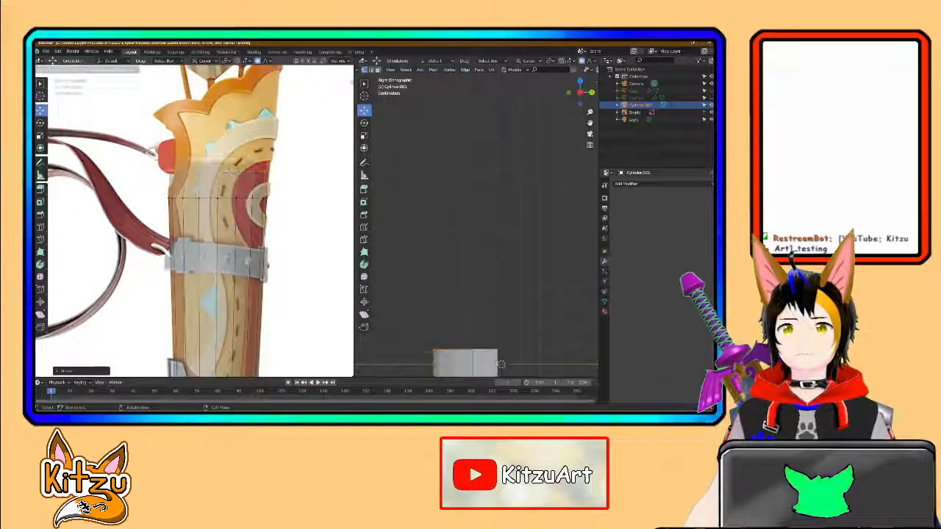
click(241, 78)
shift+middle_drag(255, 116, 221, 237)
drag(220, 149, 221, 109)
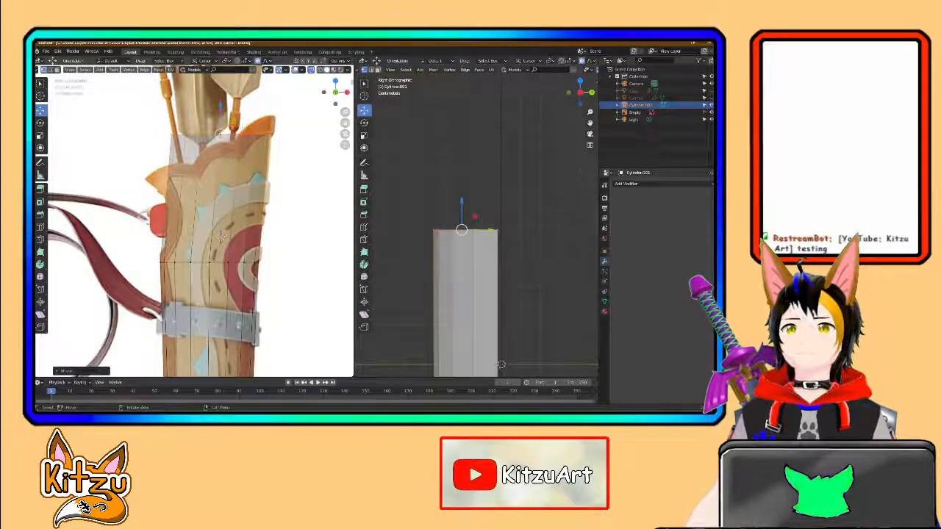
key(g)
click(223, 236)
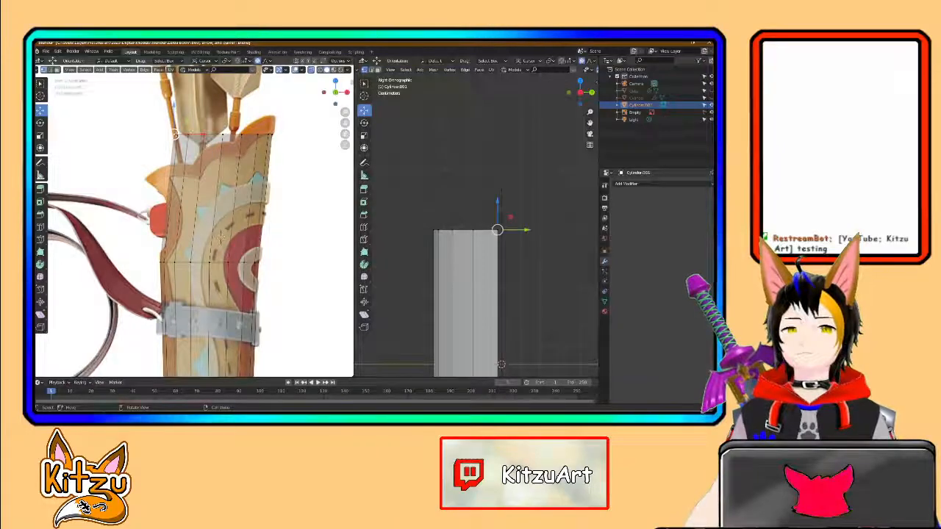
Step: With proportional editing on, lower the rim's top-left corner vertex, adjusting the influence until the top edge follows the quiver's slanted mouth
key(g)
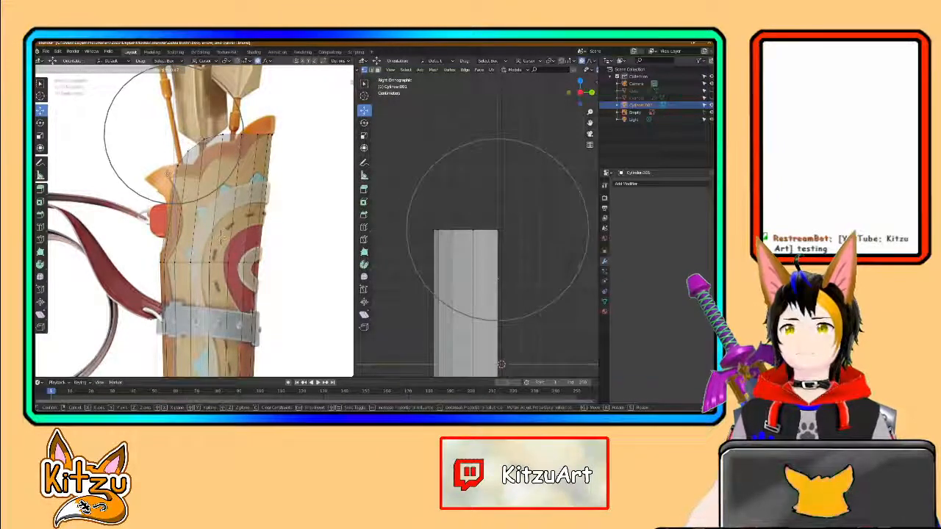
scroll(221, 235, down, 2)
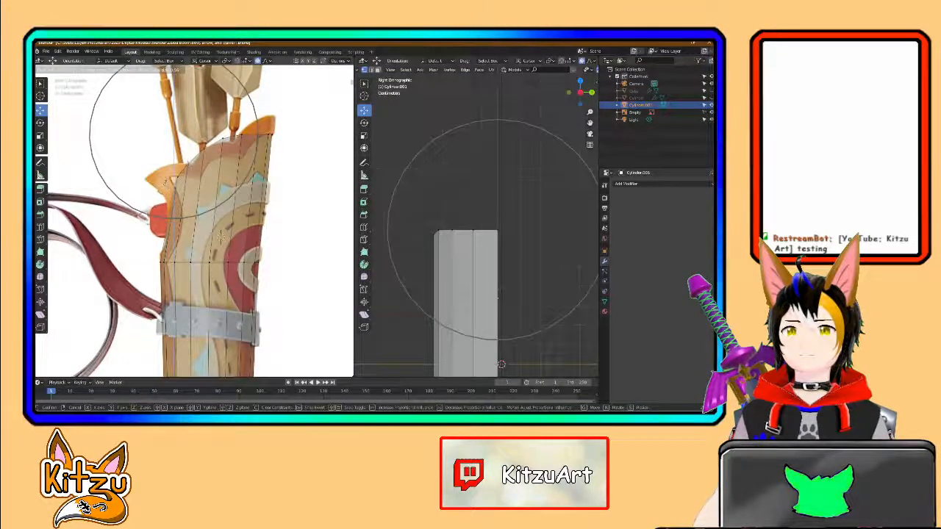
scroll(221, 236, down, 4)
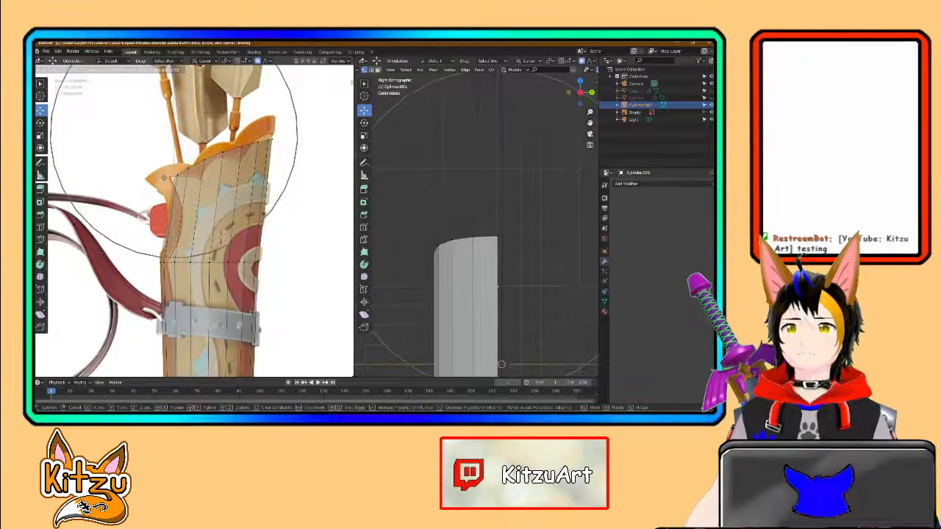
scroll(221, 236, up, 3)
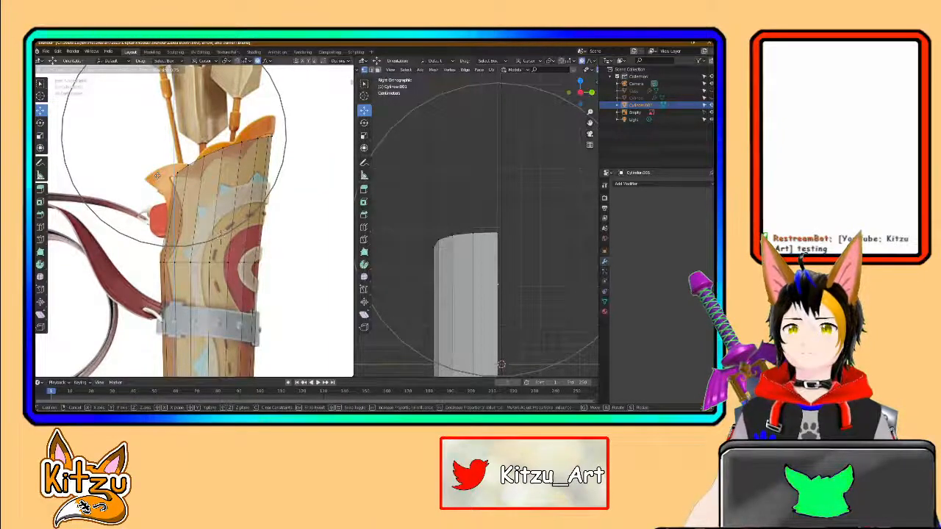
click(220, 236)
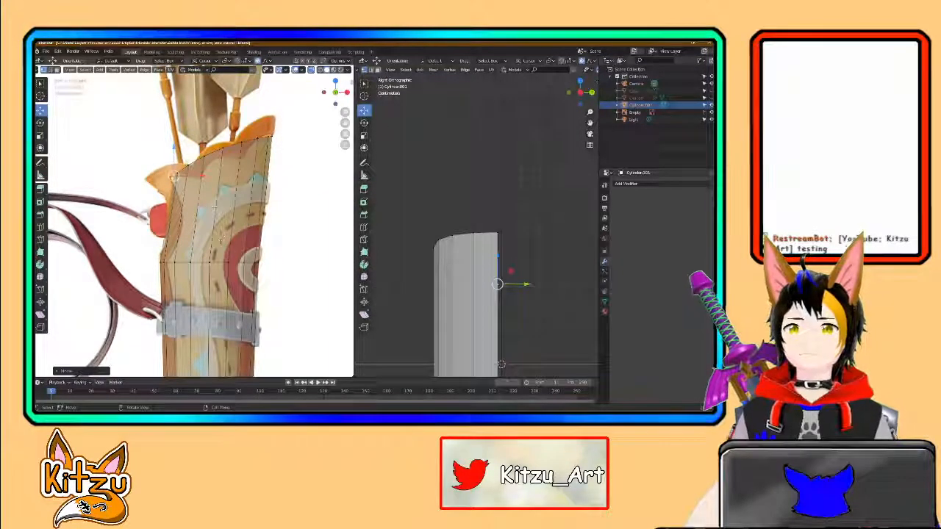
Step: Add a horizontal loop cut through the upper section and move its leftmost vertex inward along X with a small proportional influence
click(205, 229)
click(205, 227)
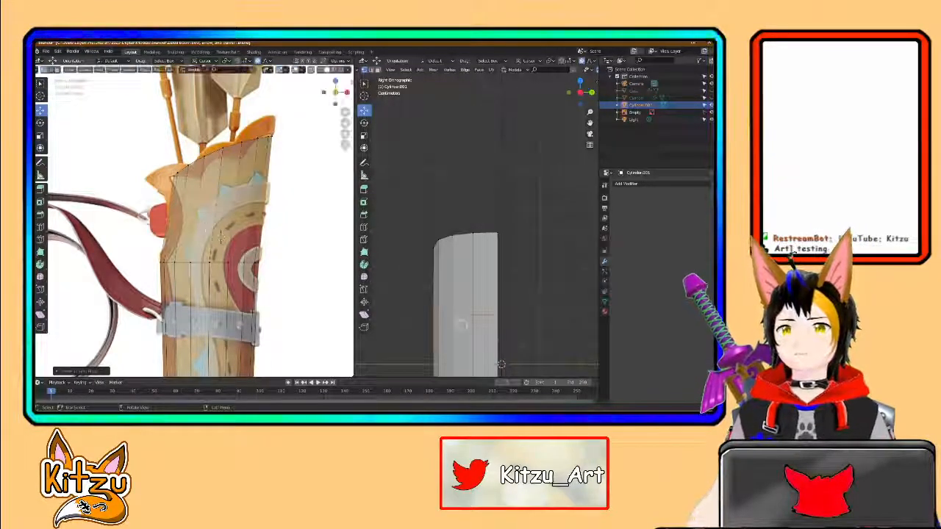
shift+right_click(168, 218)
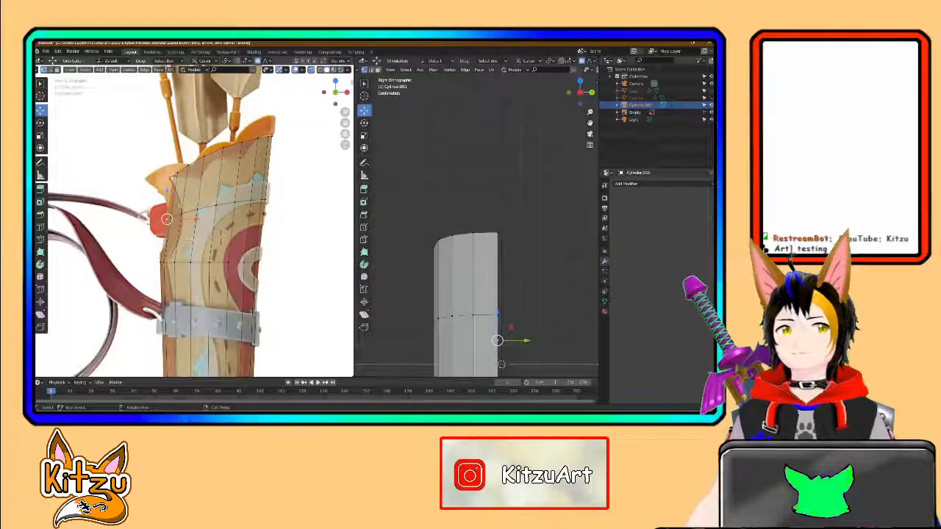
key(g)
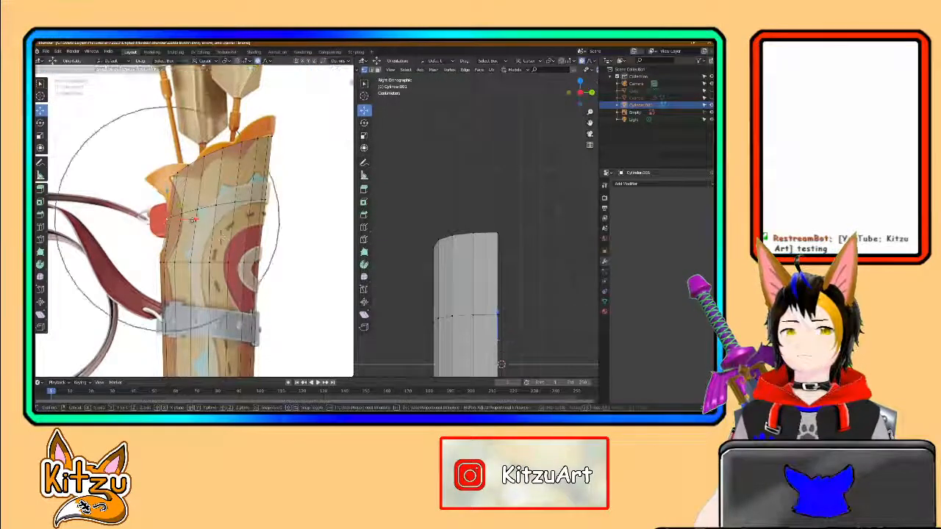
scroll(192, 220, up, 10)
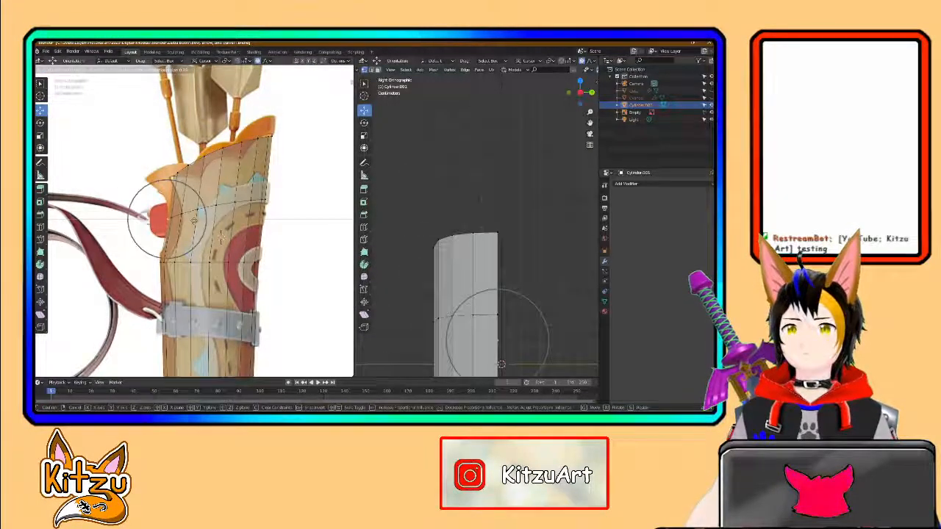
scroll(197, 220, down, 3)
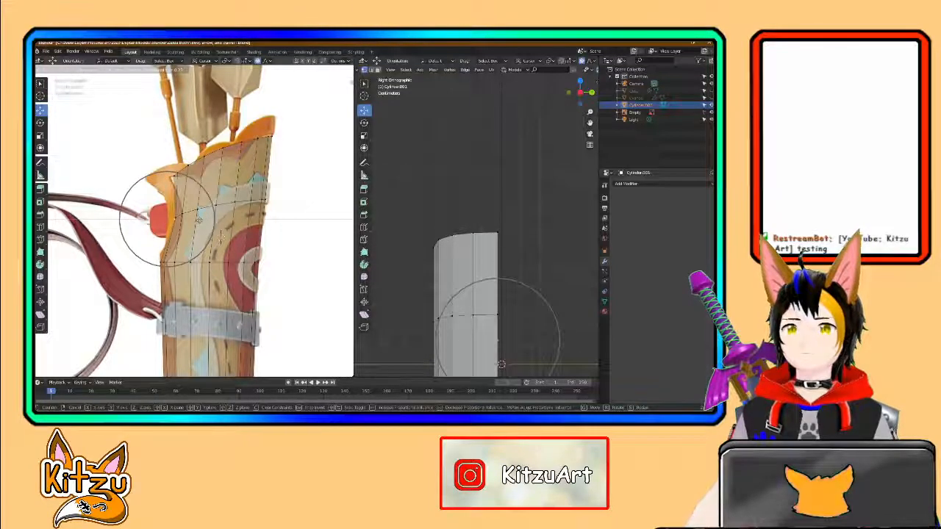
scroll(197, 219, down, 1)
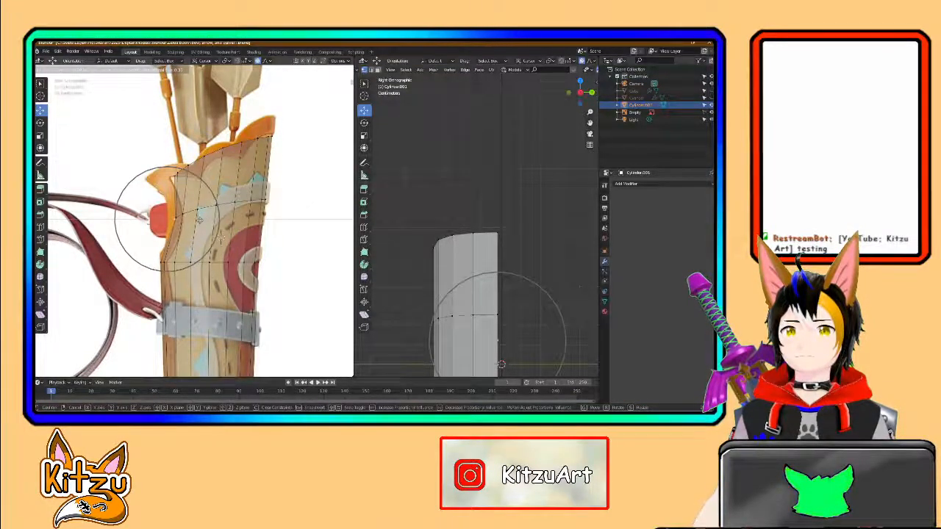
click(196, 219)
Step: Move the rim's top-left corner vertex slightly outward along X to match the flare in the artwork
click(174, 176)
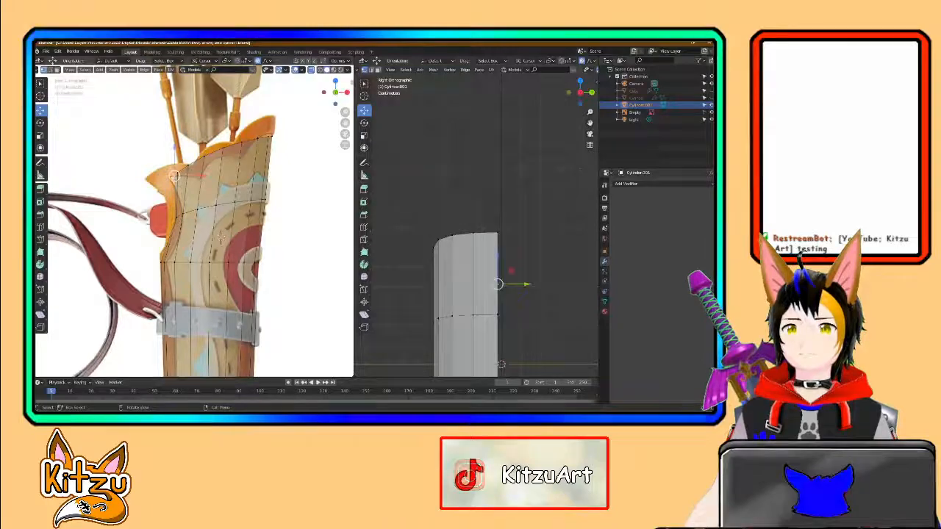
key(g)
key(x)
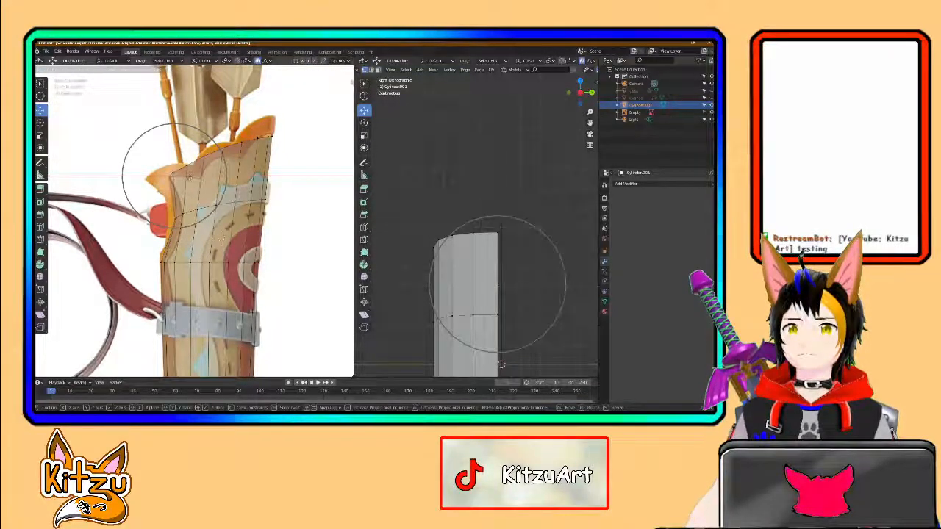
click(220, 235)
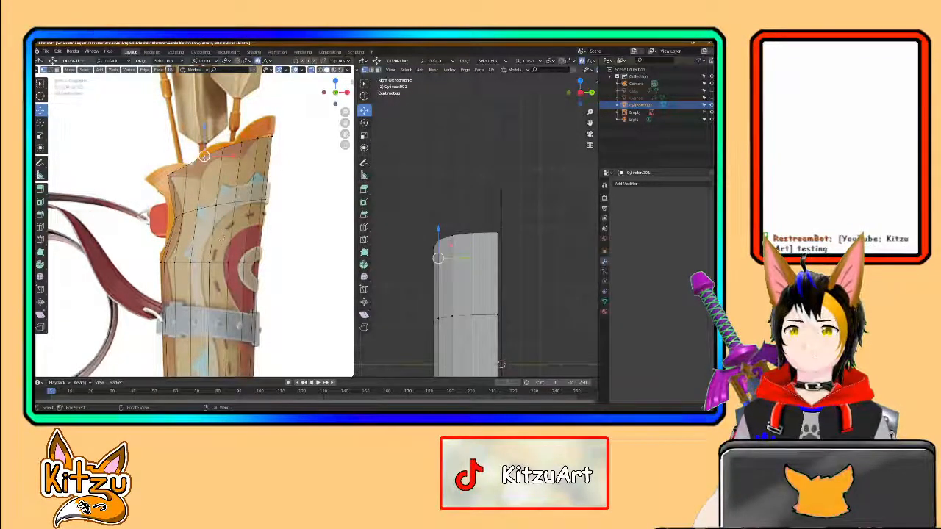
Step: Raise the rim's top-right corner vertex slightly and lower the vertex near the rim's middle along Z to refine the mouth's curve
click(497, 228)
key(g)
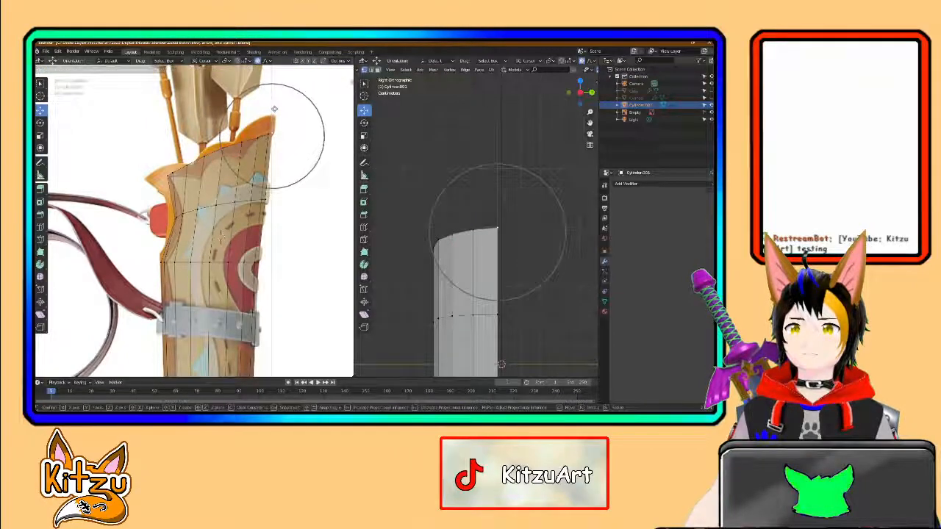
click(496, 227)
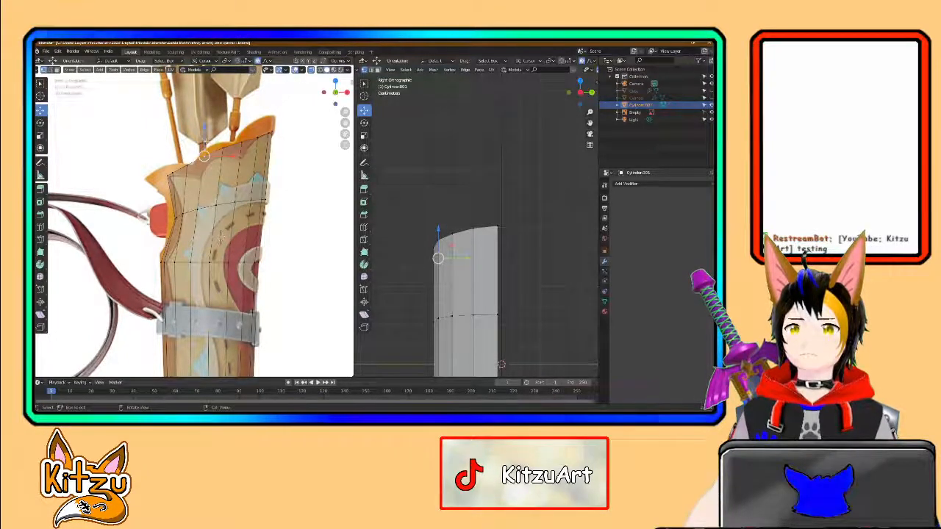
key(g)
key(z)
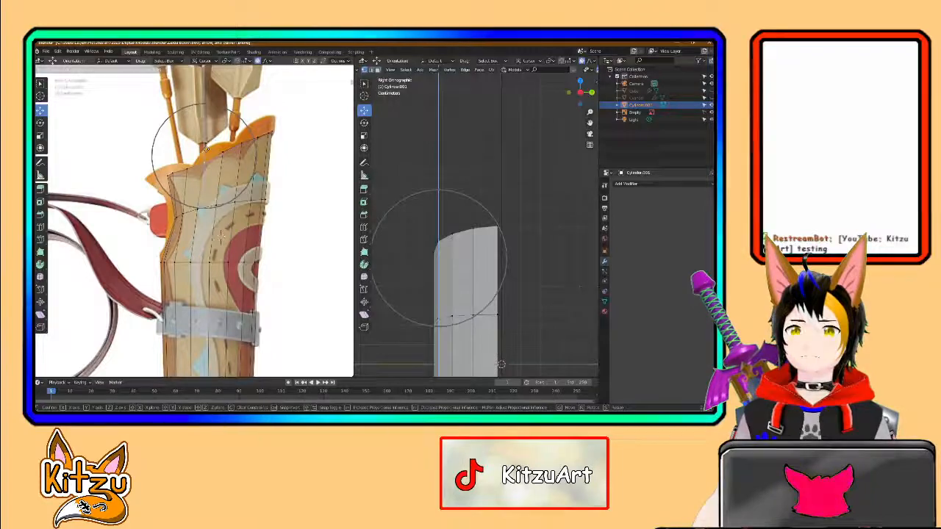
click(500, 365)
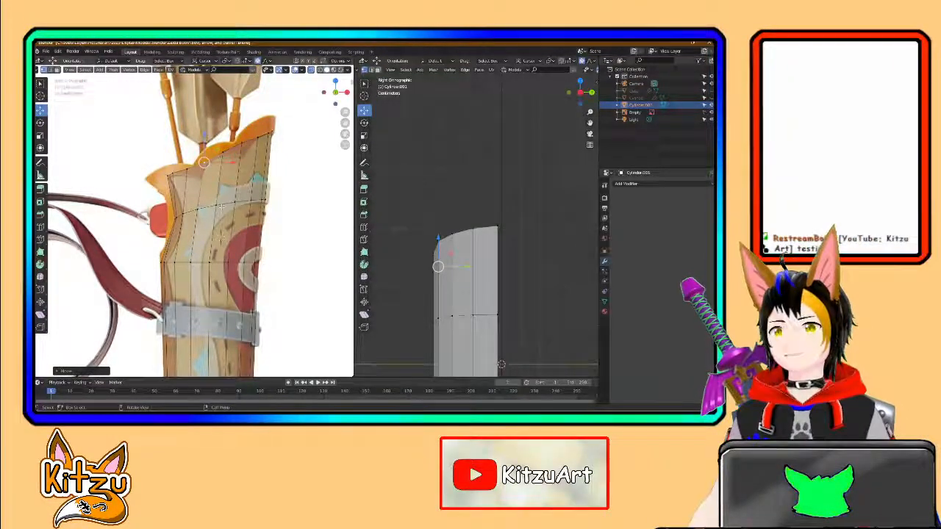
shift+middle_drag(220, 236, 211, 167)
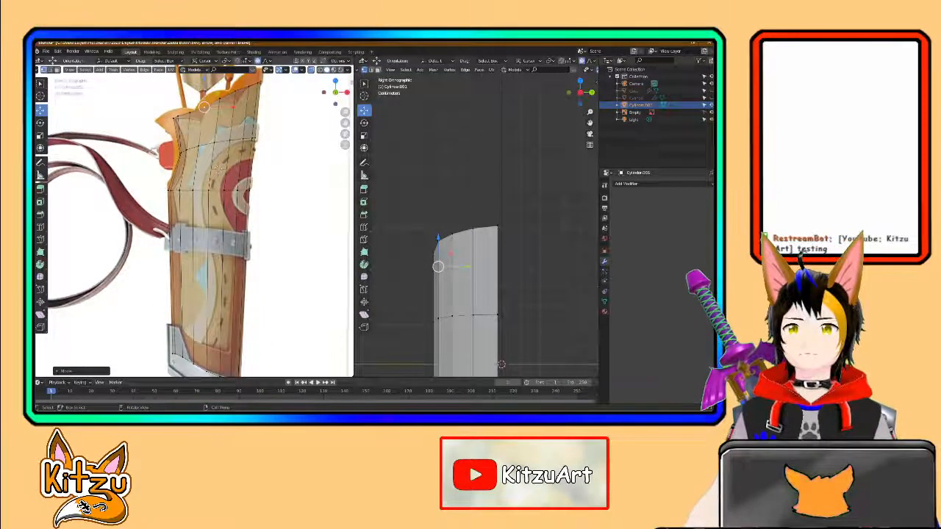
mouse_move(219, 168)
middle_down()
mouse_move(244, 195)
mouse_move(212, 167)
middle_up()
key(KP_1)
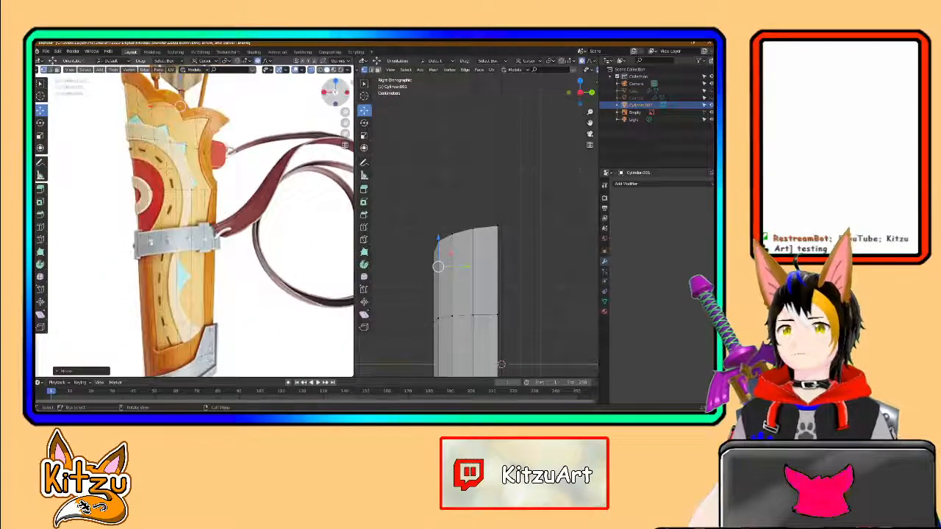
key(ctrl+KP_1)
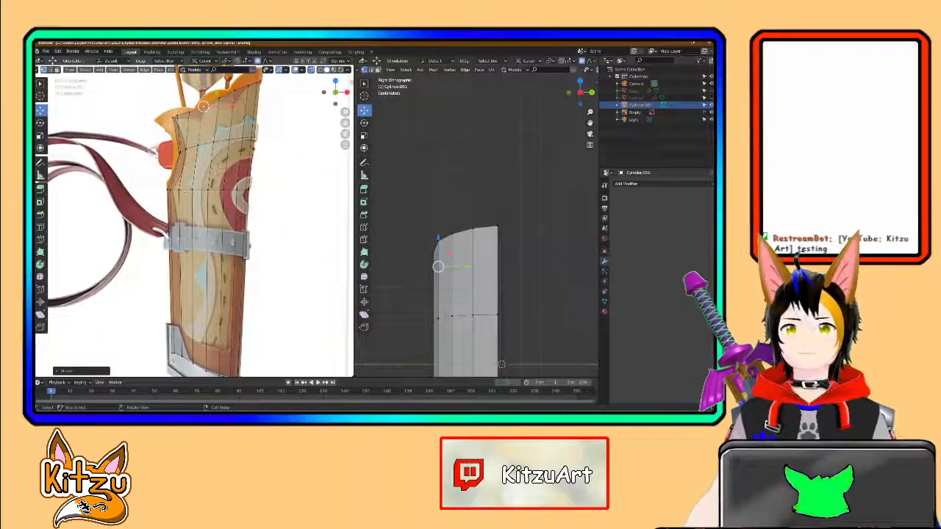
Step: Duplicate the quiver shell's lower section in place, leaving the copy on top of the original
shift+middle_drag(181, 302, 171, 243)
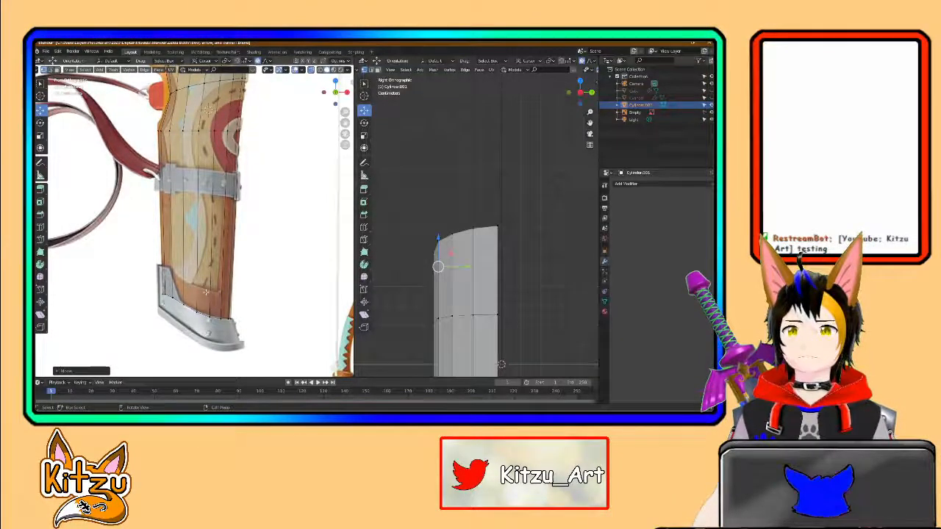
key(b)
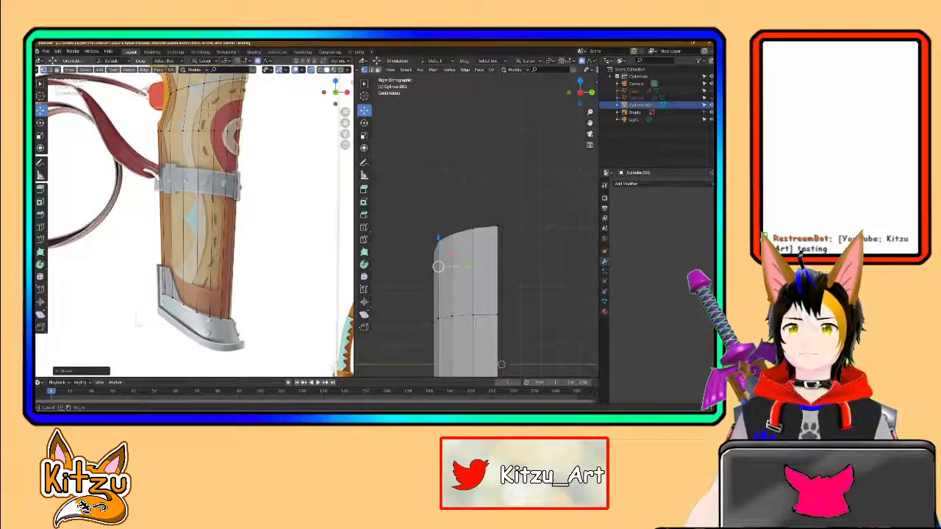
drag(244, 145, 266, 119)
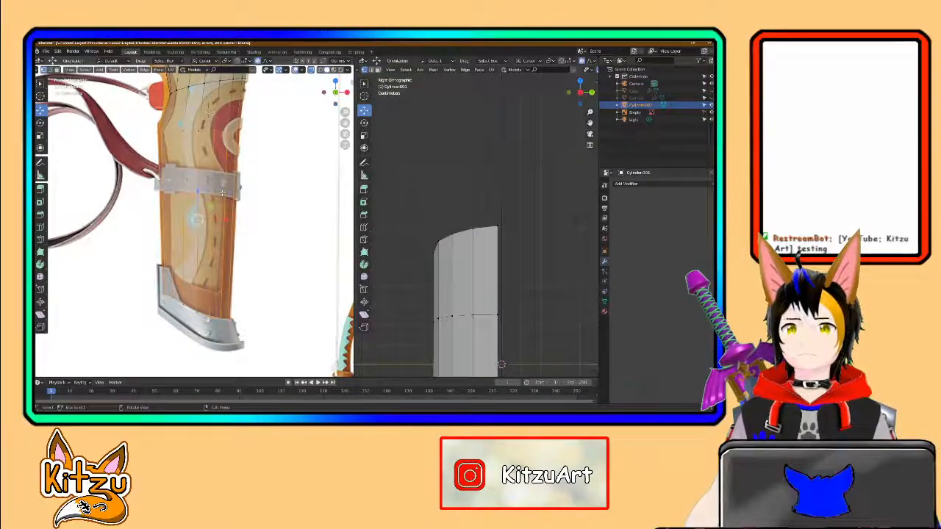
key(shift+d)
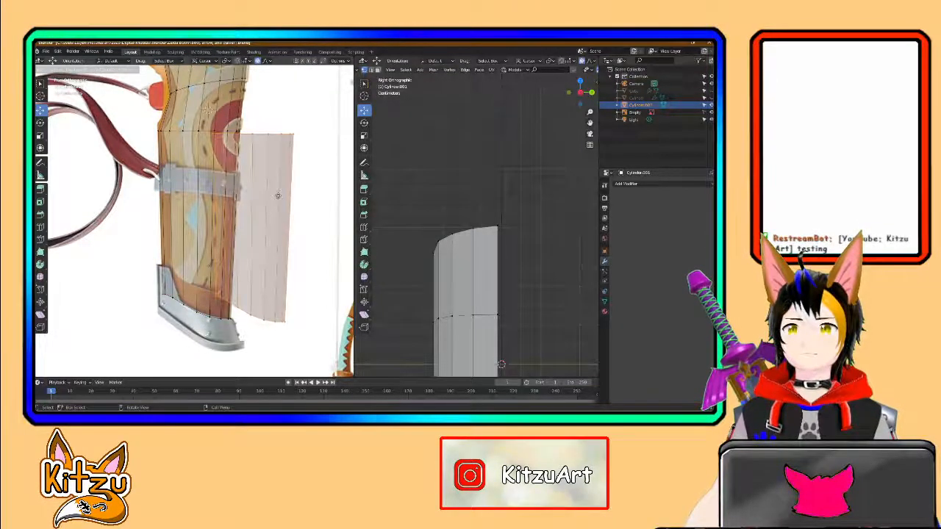
right_click(278, 200)
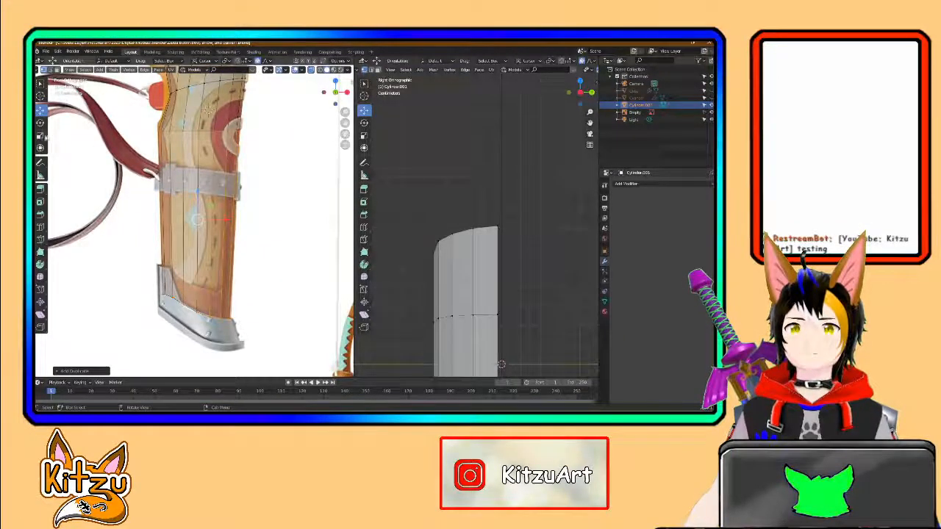
key(g)
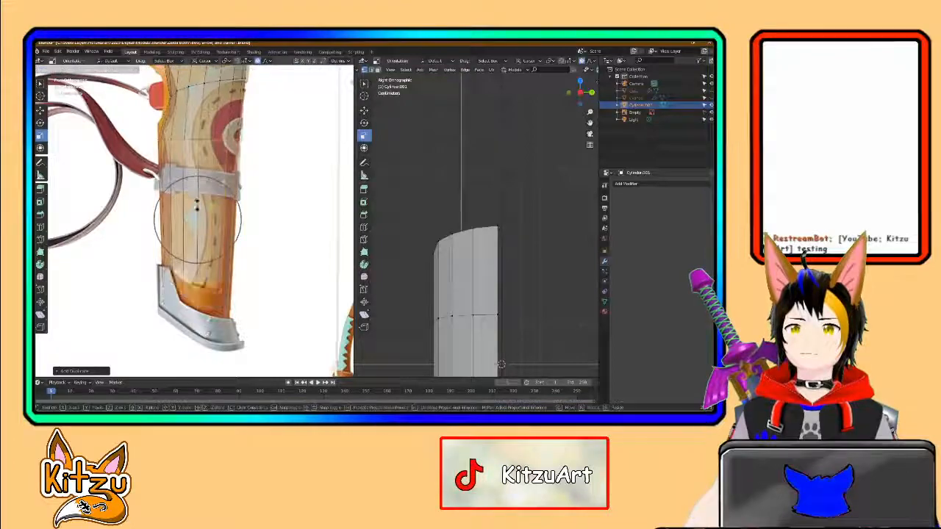
click(197, 212)
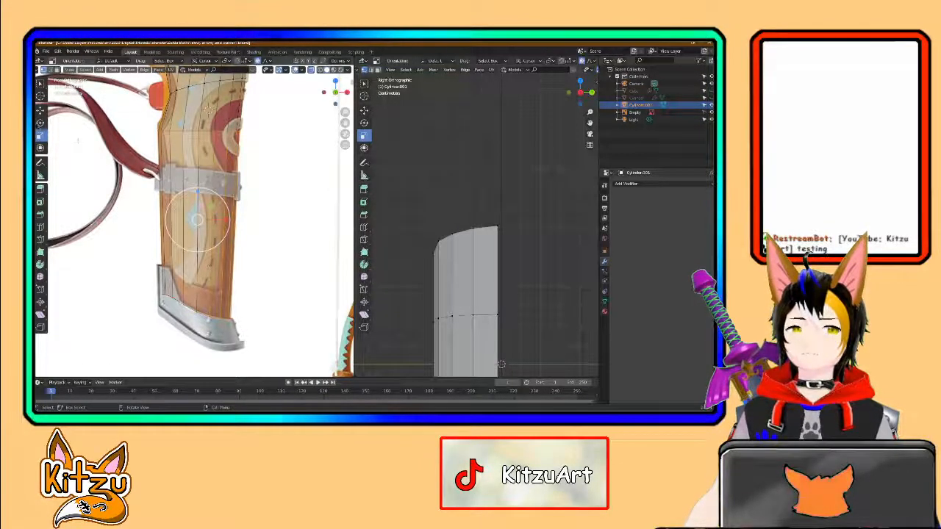
drag(226, 219, 260, 220)
key(ctrl+z)
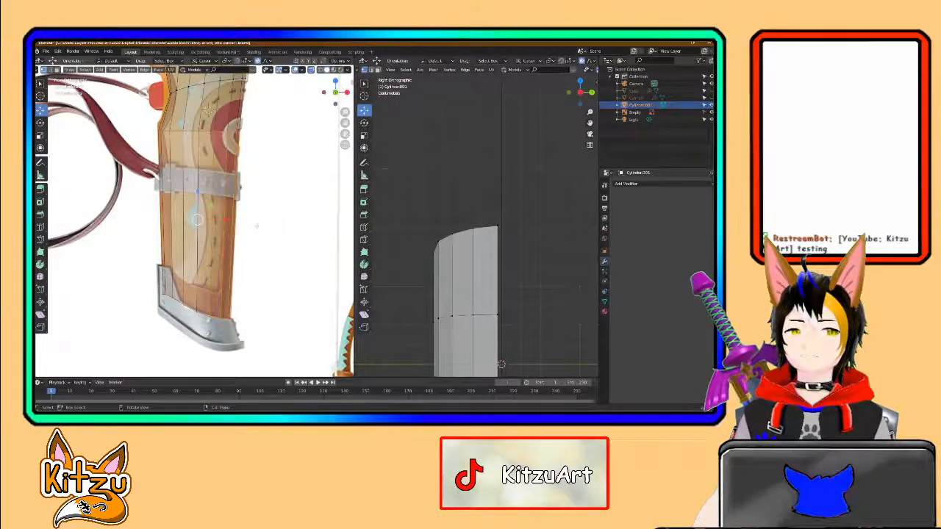
key(shift+d)
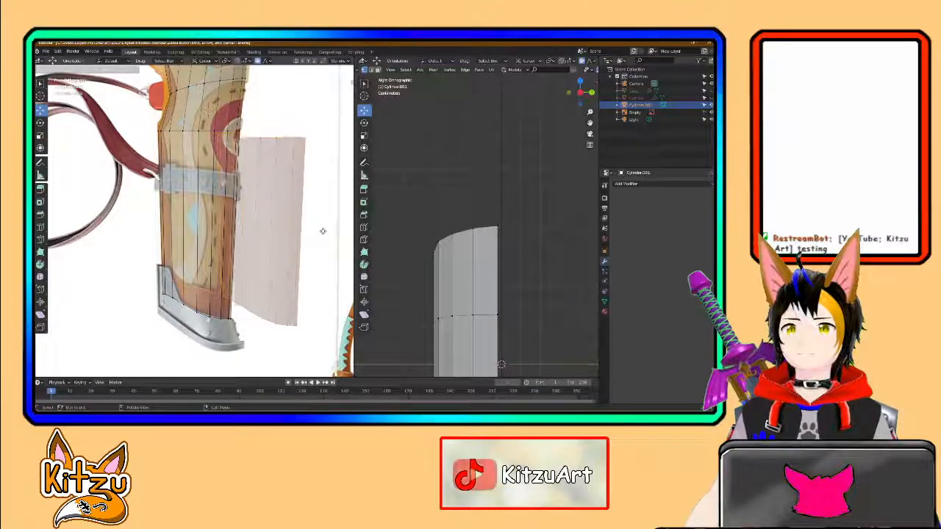
click(343, 250)
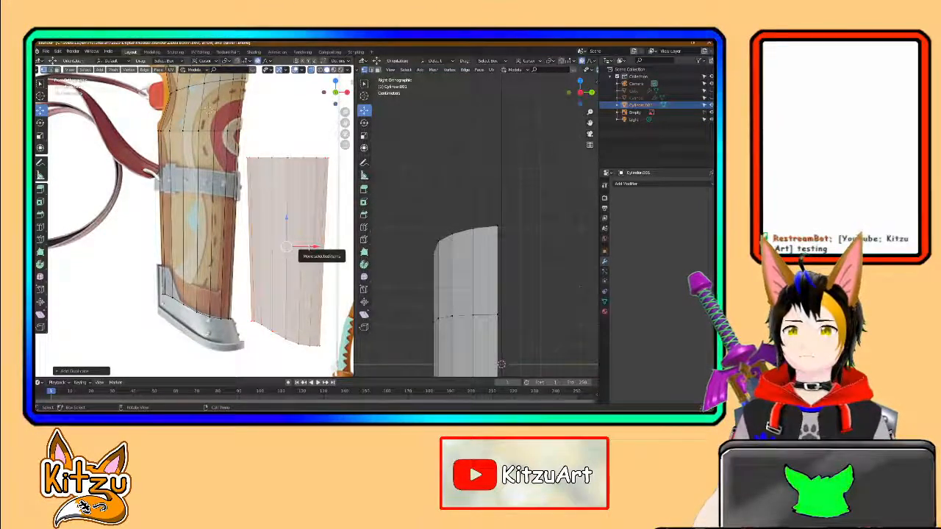
drag(301, 247, 253, 249)
key(ctrl+z)
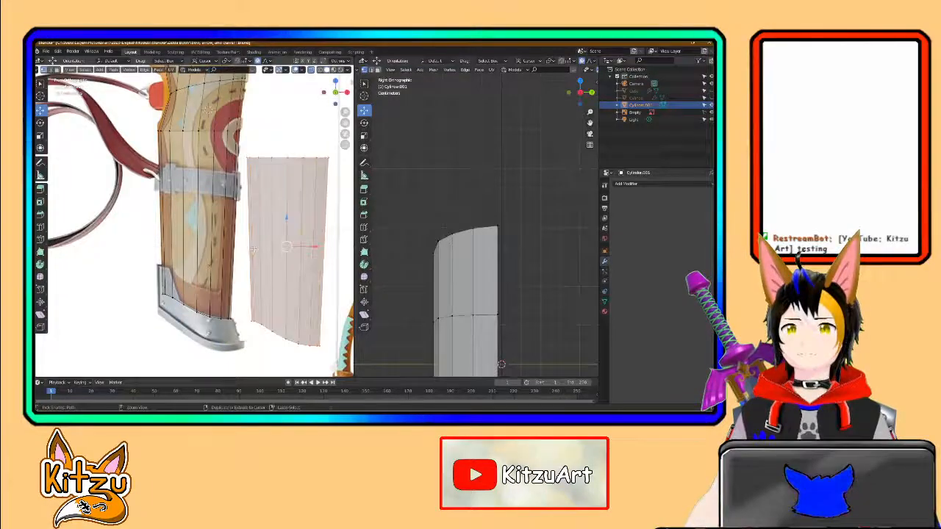
key(ctrl+z)
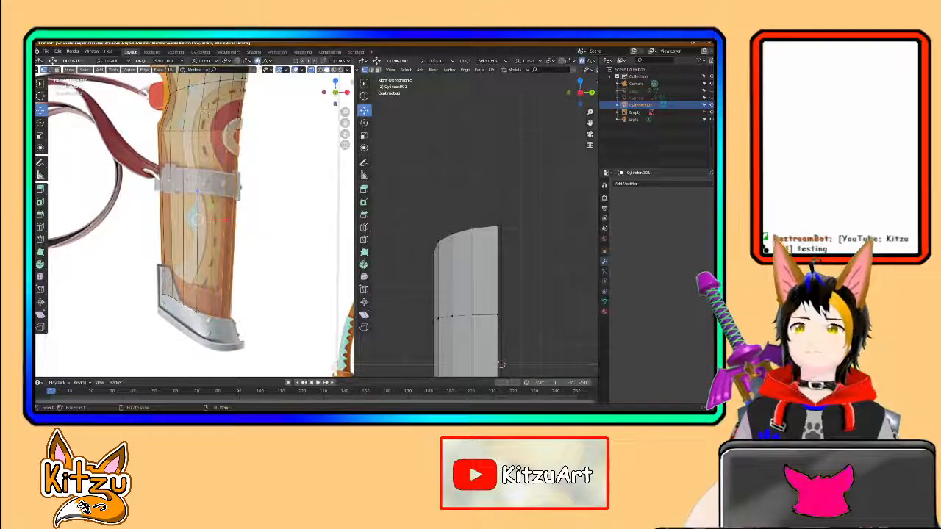
Step: Lower the duplicated section along Z and scale it down vertically into a short band over the quiver's metal foot
drag(197, 197, 197, 232)
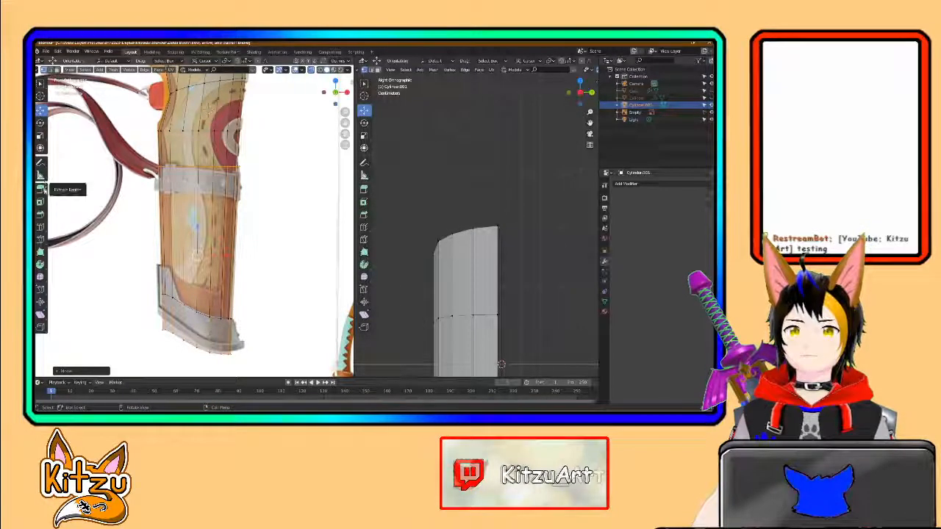
click(41, 135)
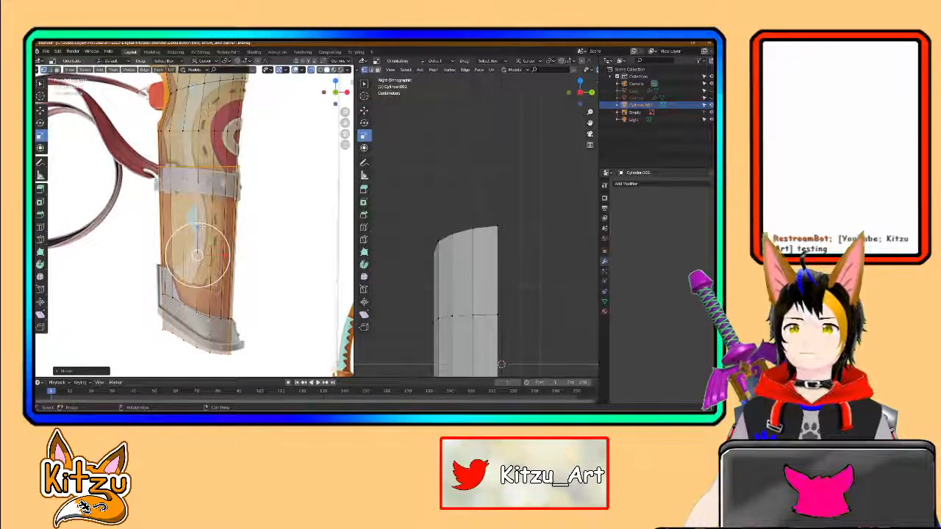
drag(198, 227, 202, 289)
click(40, 110)
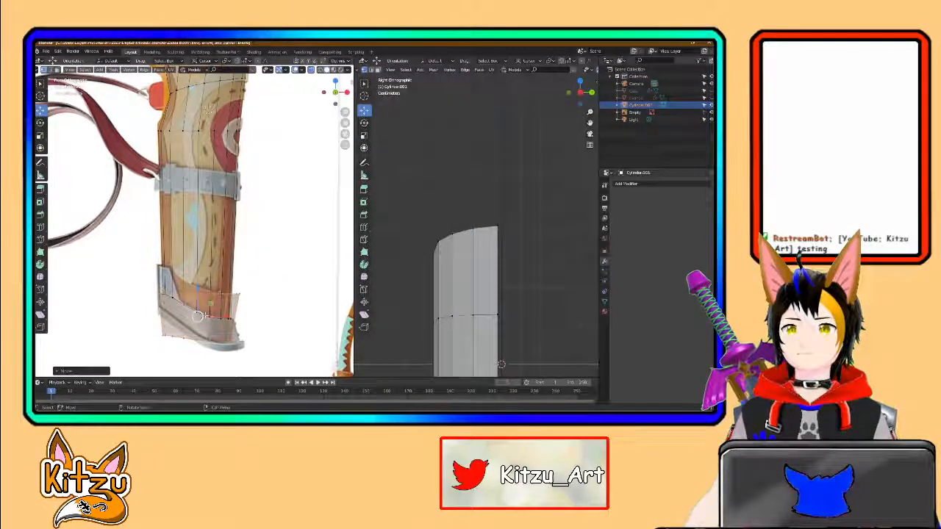
Step: Move the band's two leftmost bottom vertices up onto the lower outline of the metal foot in the artwork
scroll(203, 292, up, 2)
shift+middle_drag(211, 316, 233, 257)
scroll(203, 244, up, 1)
click(121, 266)
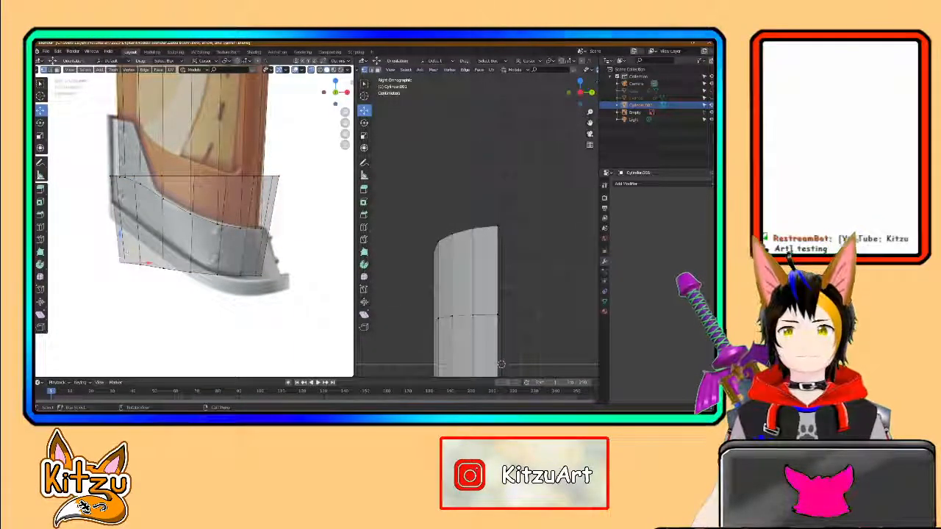
key(g)
key(x)
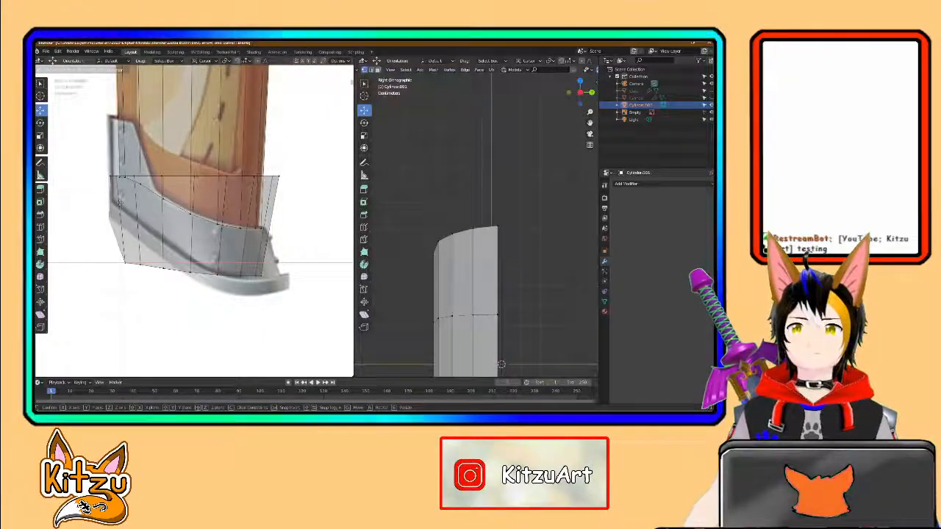
drag(125, 234, 124, 219)
click(131, 227)
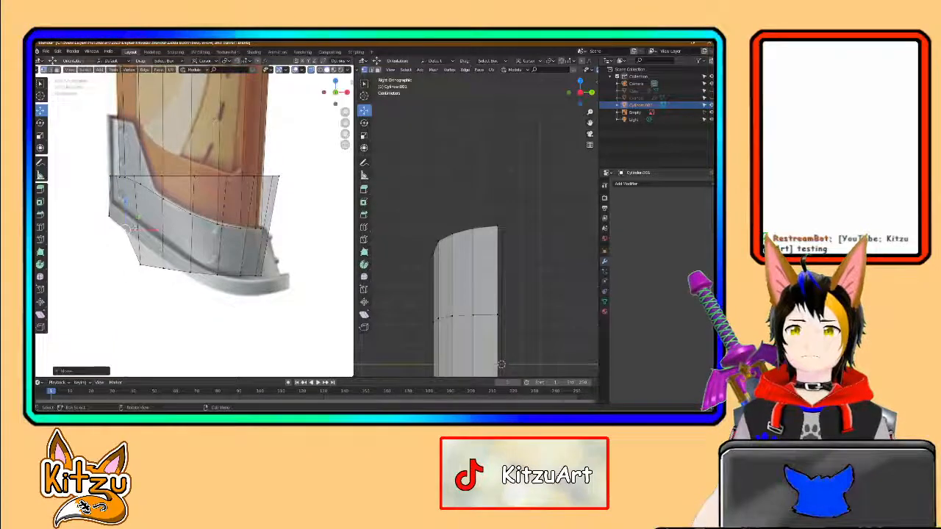
Step: Move the next three bottom-edge vertices of the band onto the foot's slanted lower outline
key(g)
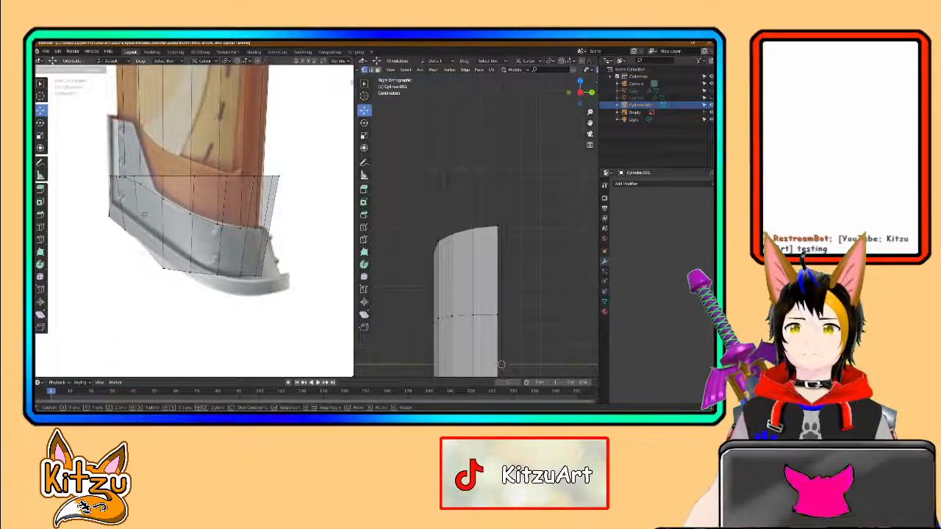
click(144, 215)
key(g)
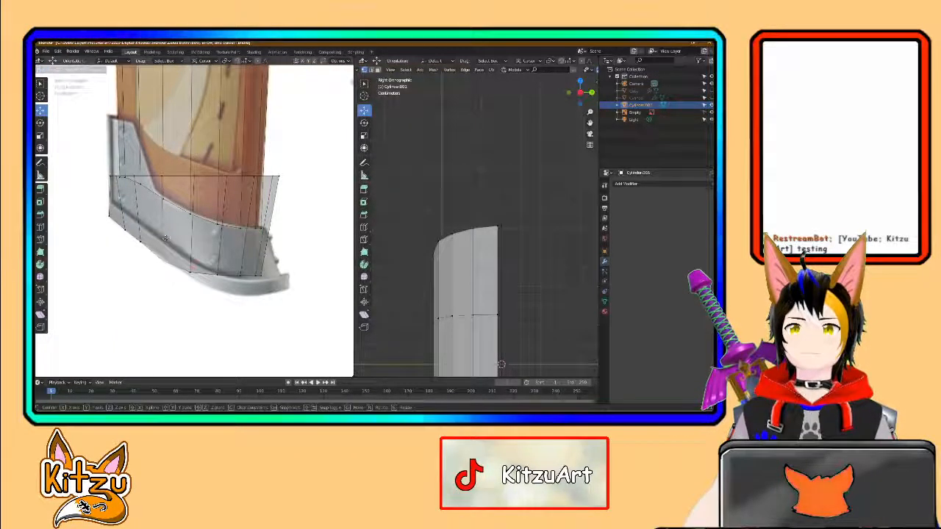
click(193, 258)
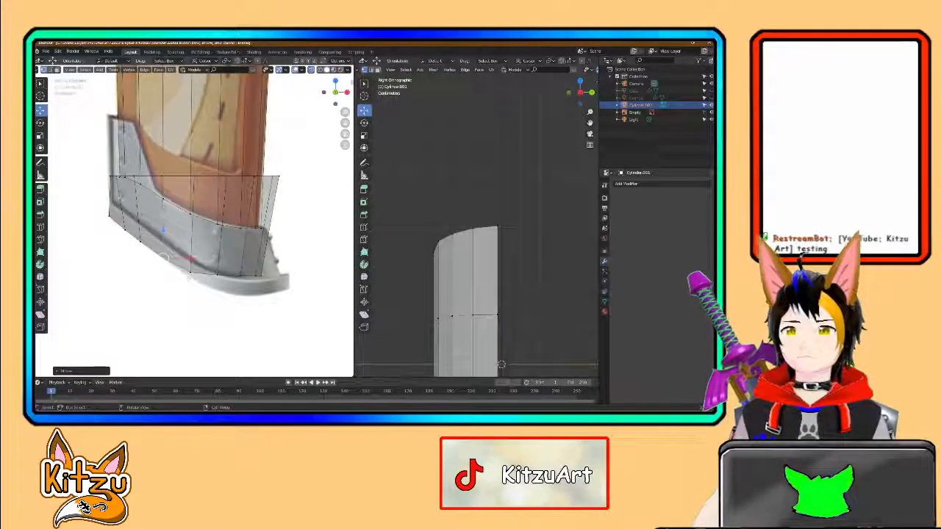
key(g)
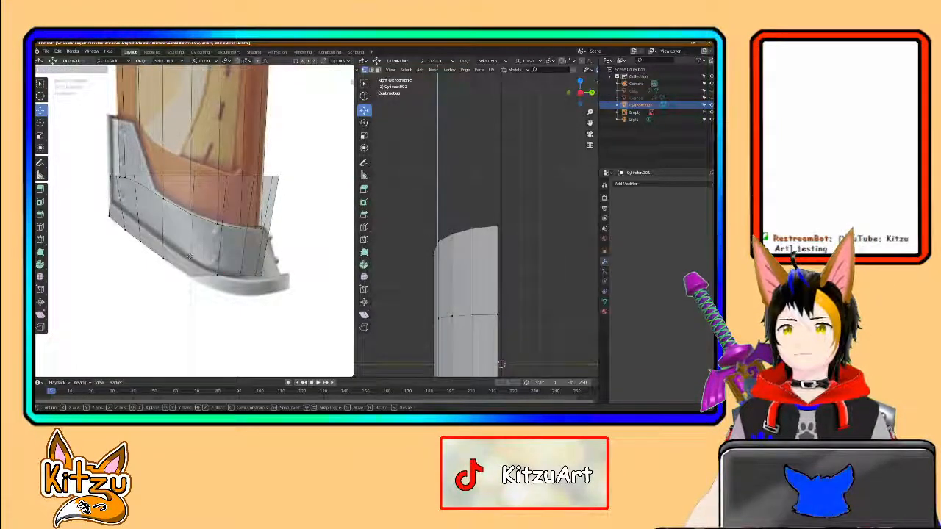
Step: Lower the following three bottom-edge vertices along Z to the foot's curved underside
click(218, 275)
key(g)
key(z)
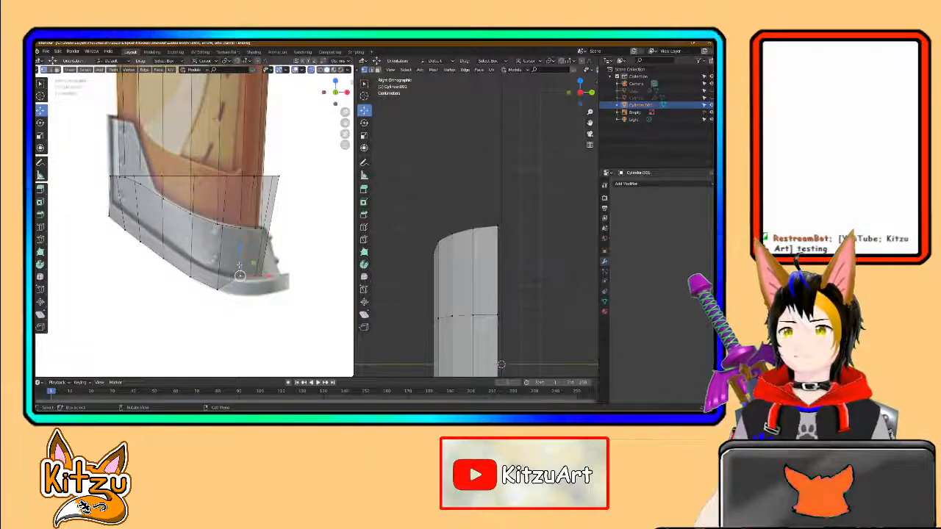
click(241, 274)
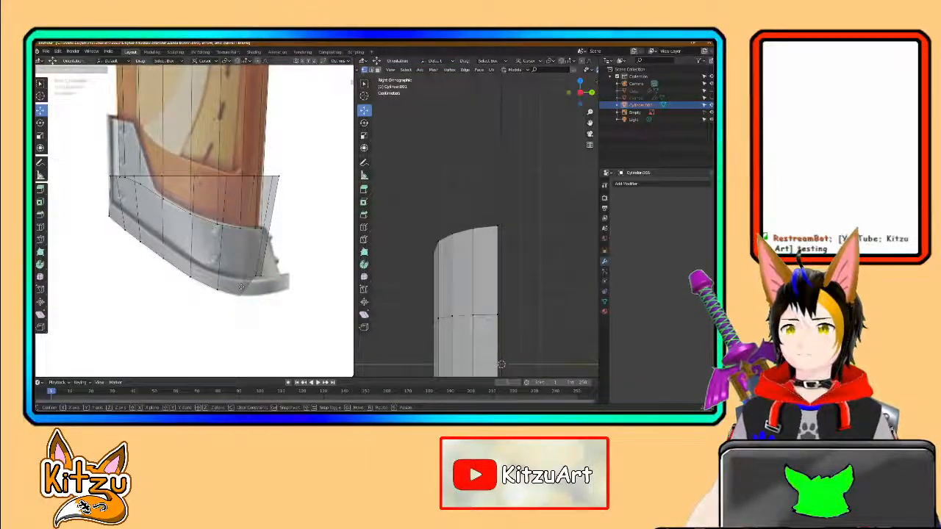
click(269, 296)
key(g)
key(z)
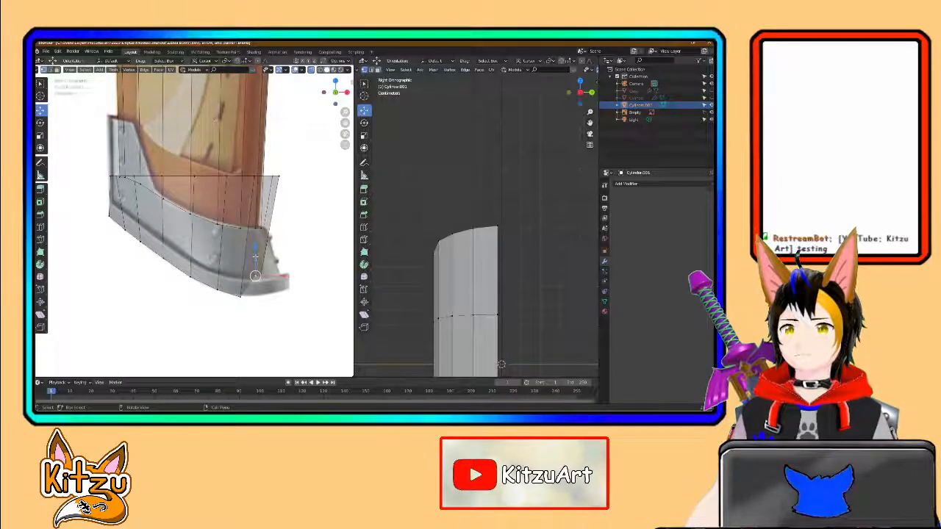
Step: Move the band's bottom-right corner vertex outward along X and down to meet the tip of the foot
click(259, 279)
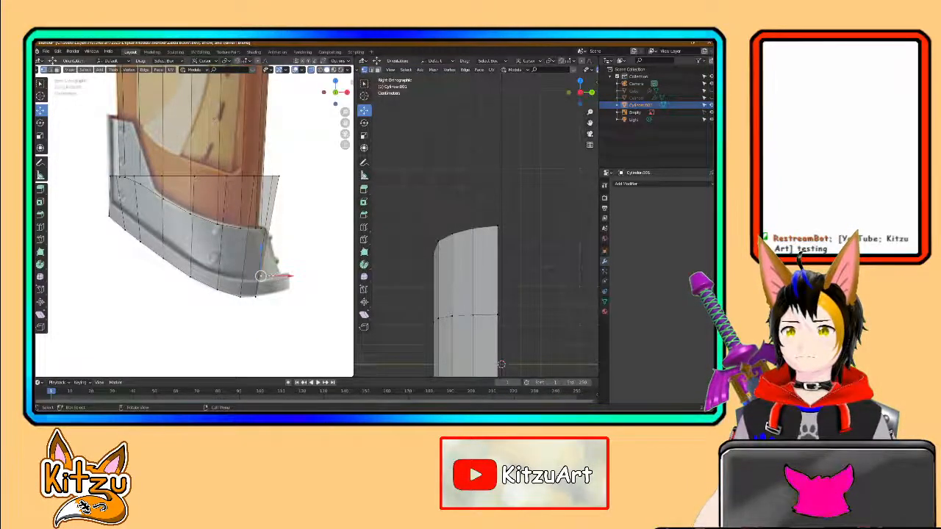
key(g)
key(x)
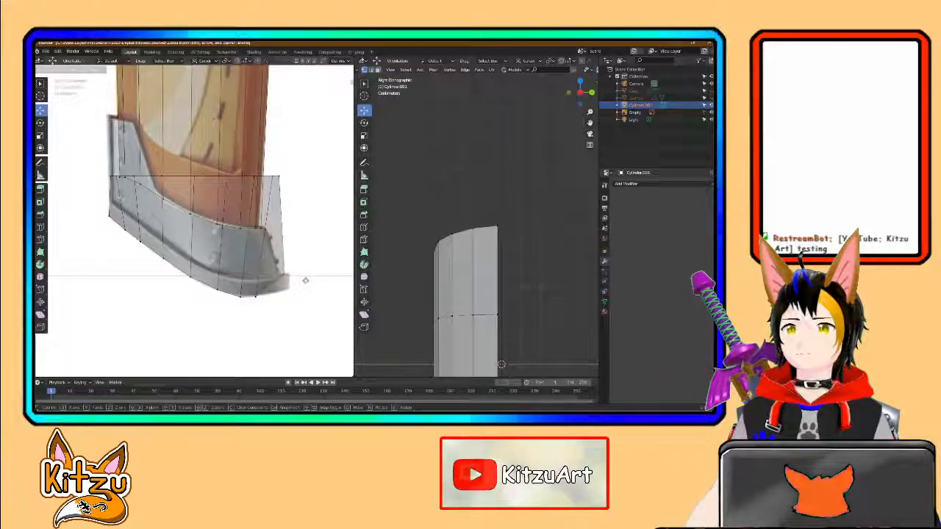
drag(308, 282, 291, 266)
click(291, 266)
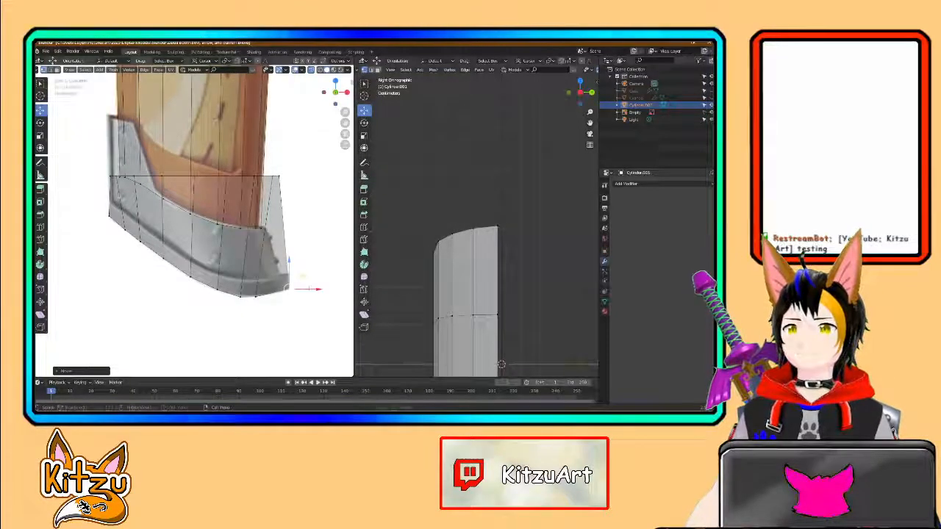
key(g)
key(z)
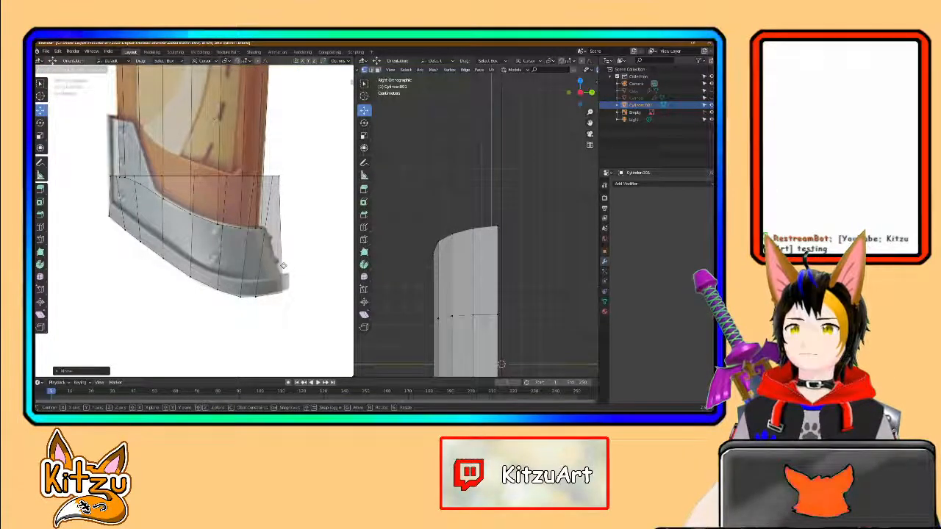
click(283, 262)
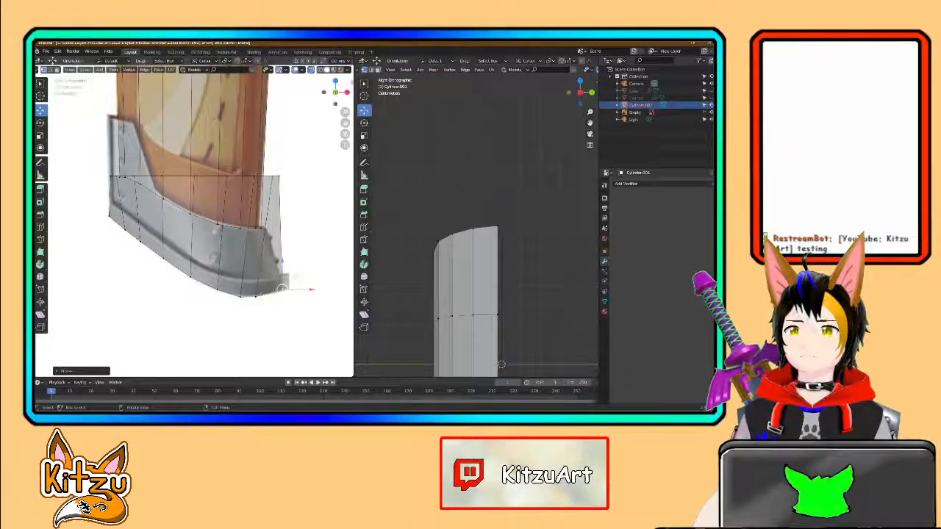
Step: Fine-tune the two bottom vertices beside the right corner, shifting them slightly outward and adjusting their height to smooth the curve
key(g)
key(z)
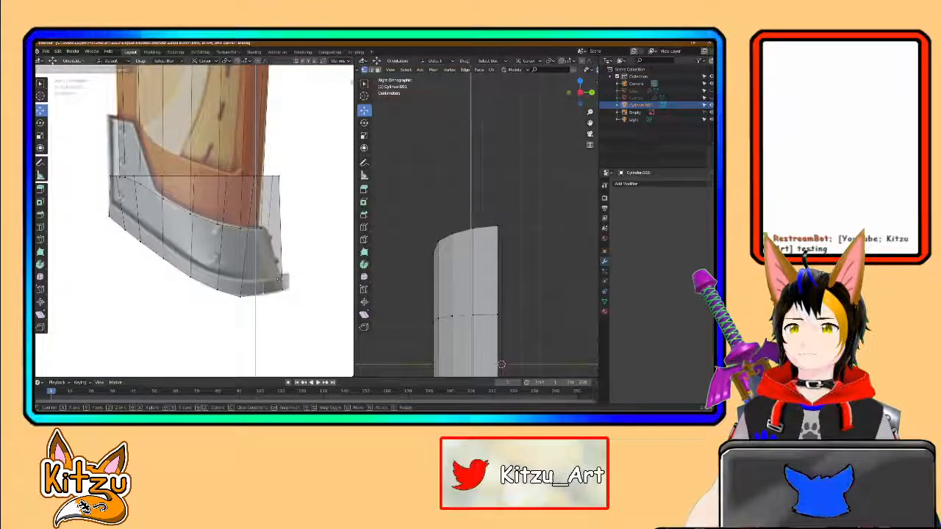
click(282, 281)
click(241, 295)
key(g)
key(z)
click(241, 293)
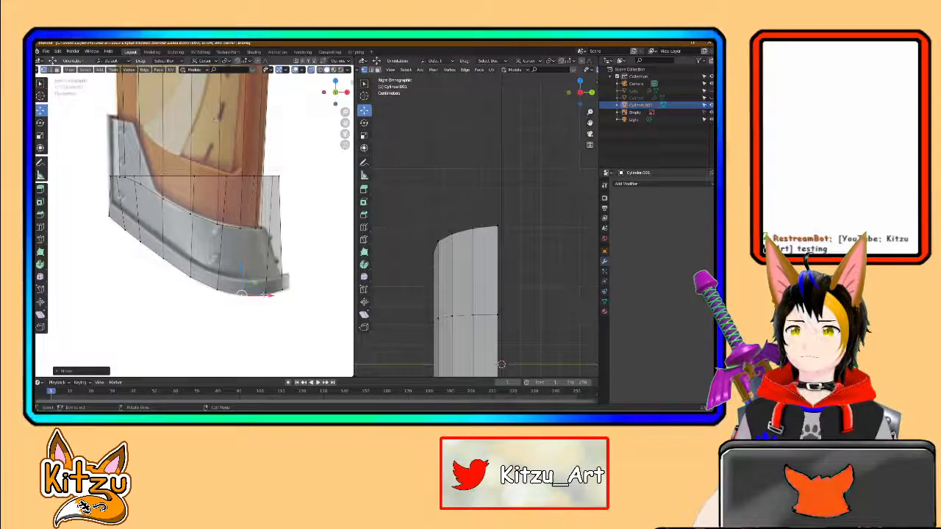
drag(255, 283, 257, 285)
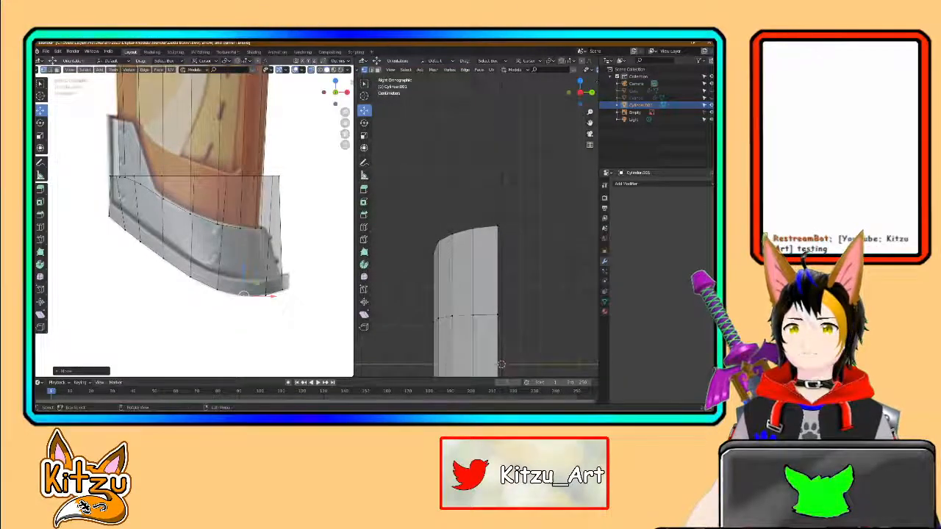
Step: Nudge the band's top-left corner vertex slightly along X to line up with the foot's left edge
click(110, 176)
drag(138, 177, 137, 180)
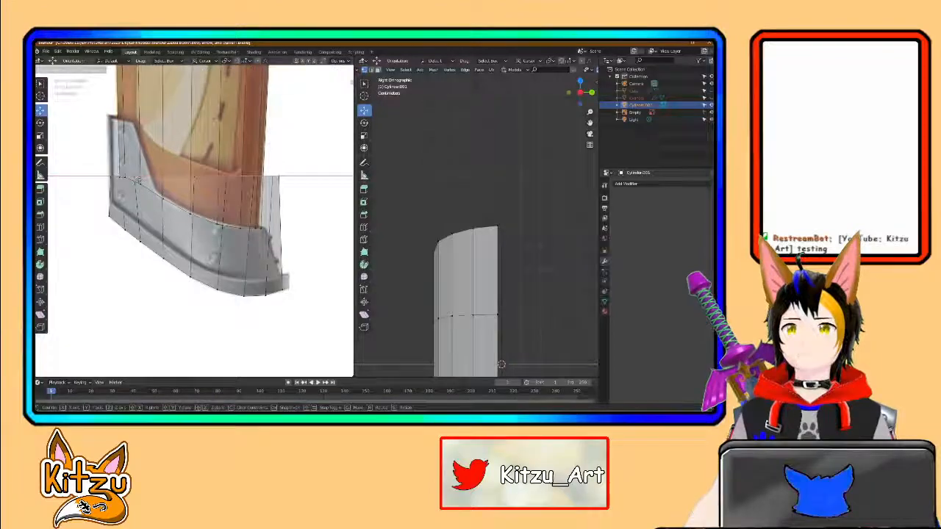
click(141, 180)
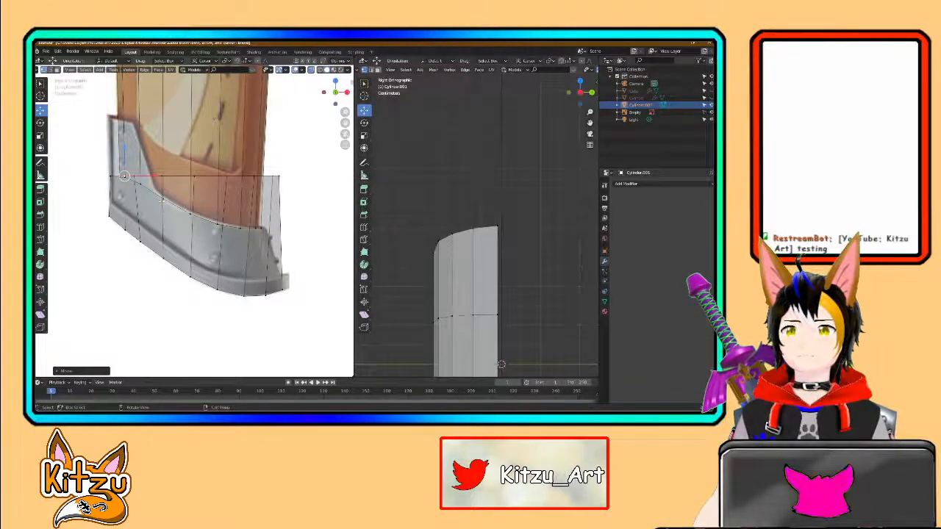
Step: Separate the linked lower band geometry from the shell into its own object
key(l)
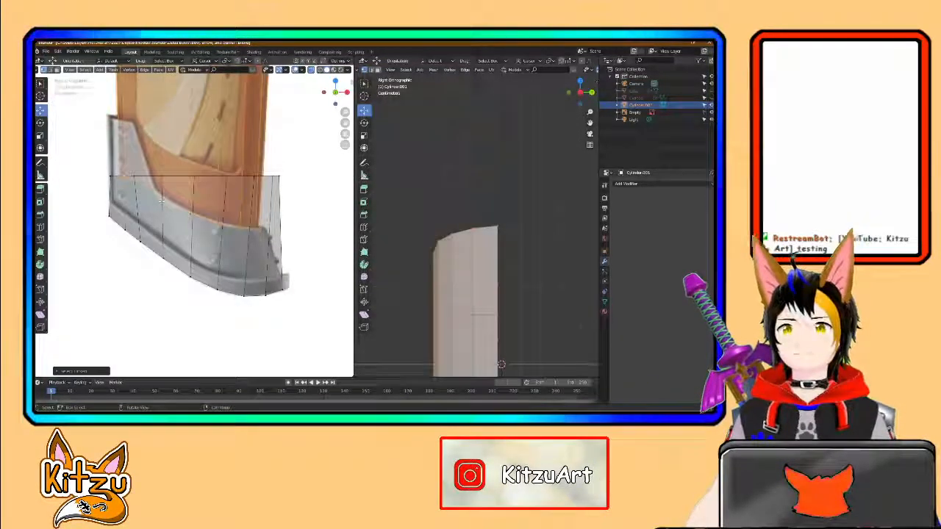
scroll(161, 200, down, 1)
click(253, 283)
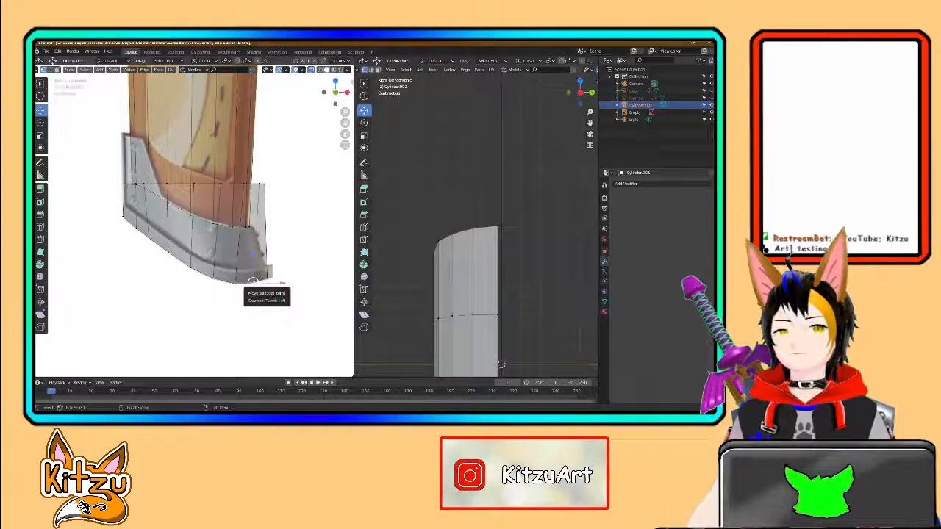
key(l)
scroll(257, 277, down, 2)
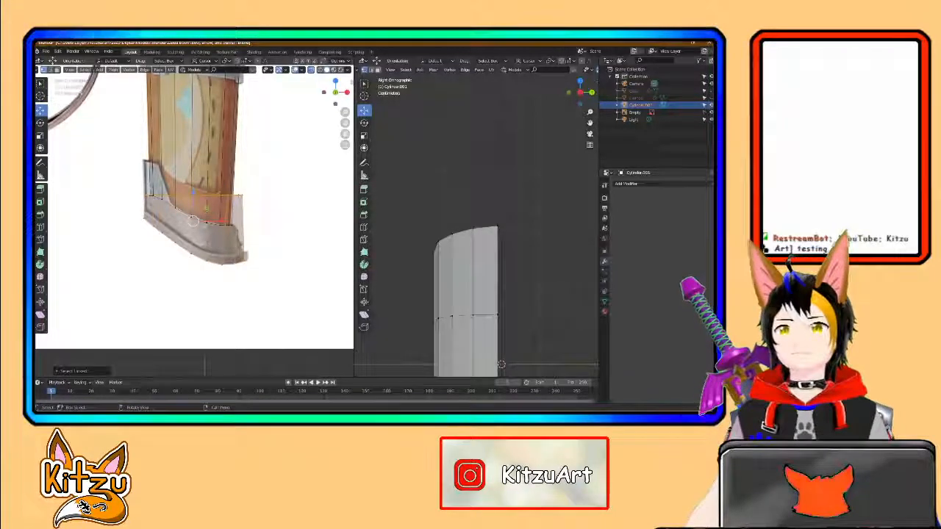
right_click(187, 232)
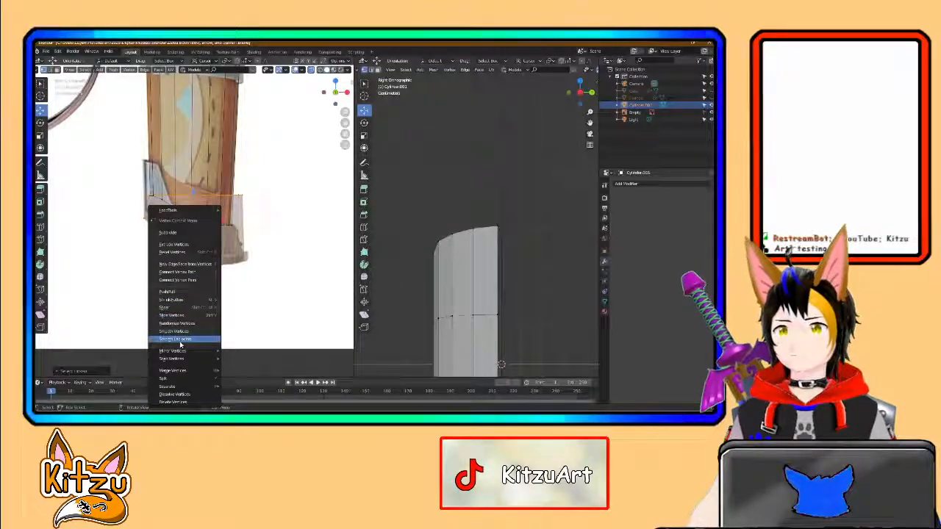
mouse_move(176, 387)
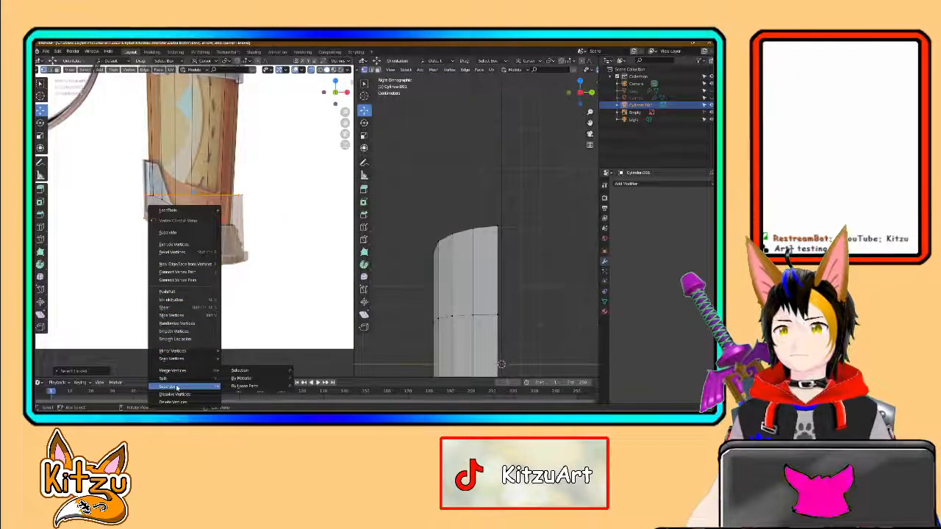
click(240, 370)
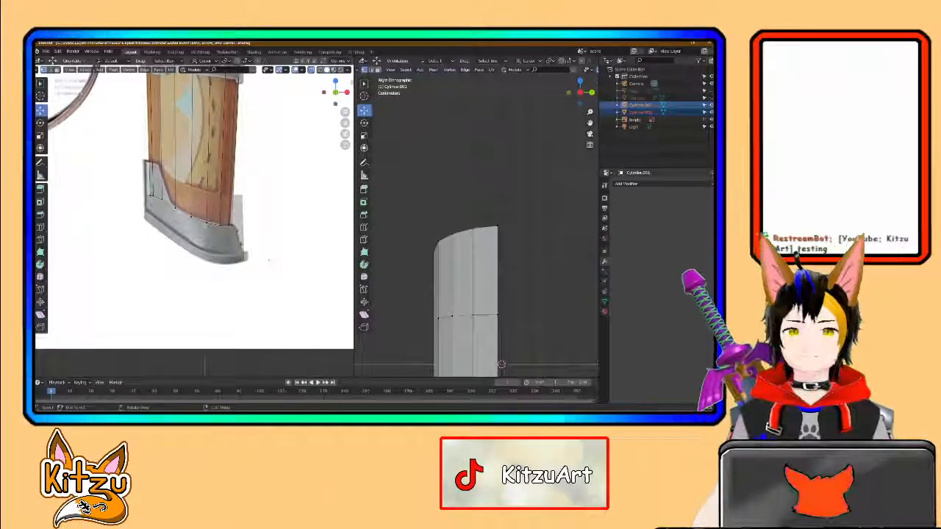
Step: Leave editing of the shell, make the separated band the active object, and open its mesh for editing
key(Tab)
click(240, 223)
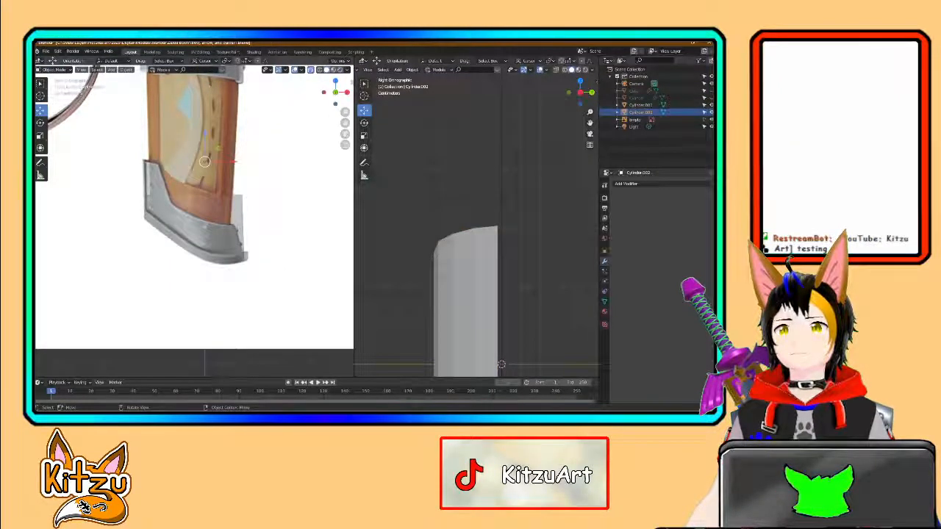
click(273, 215)
click(231, 212)
click(225, 220)
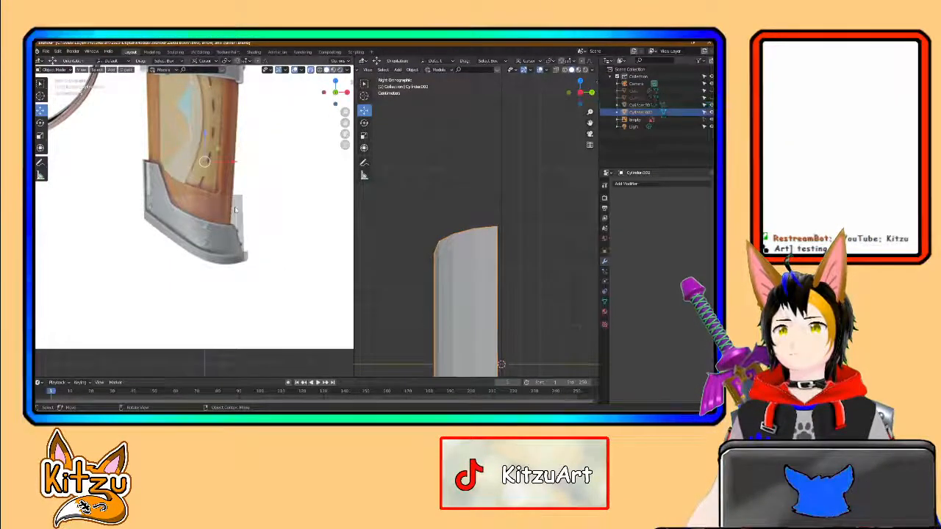
key(Tab)
Step: Adjust the leftmost top-edge vertices of the band along X to fit the foot's upright left plate
scroll(211, 228, up, 1)
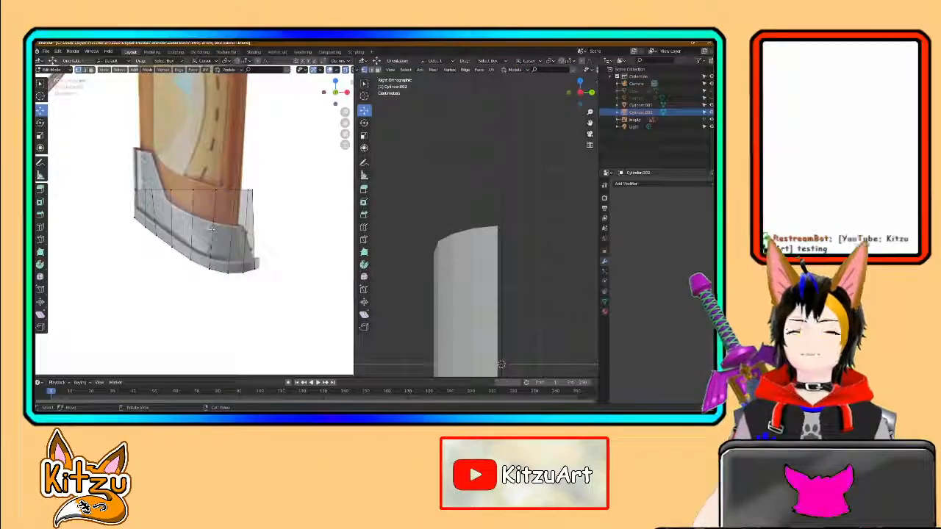
scroll(206, 201, up, 1)
shift+middle_drag(206, 199, 214, 222)
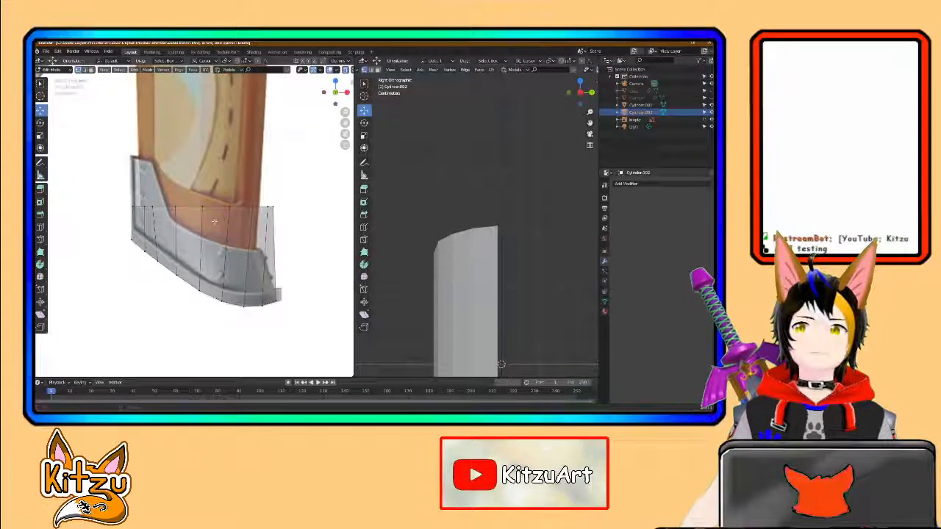
scroll(159, 221, up, 1)
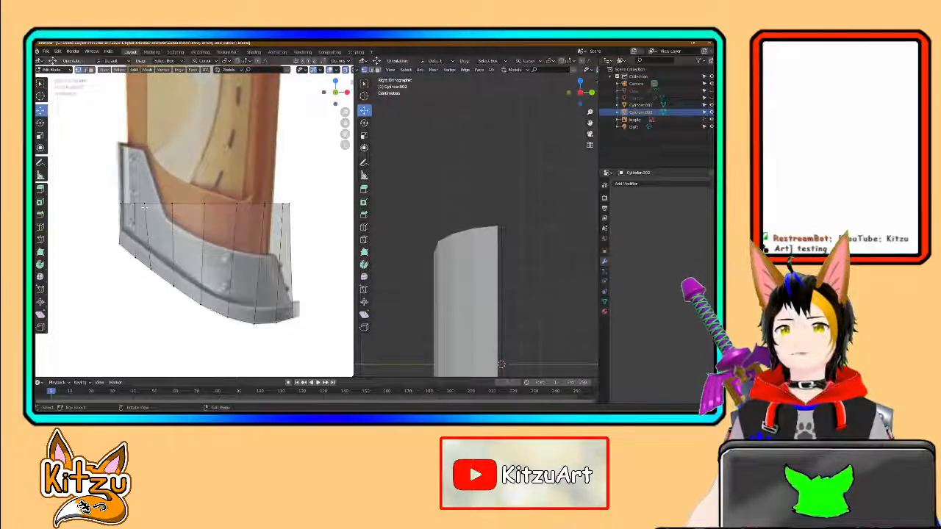
drag(144, 177, 145, 168)
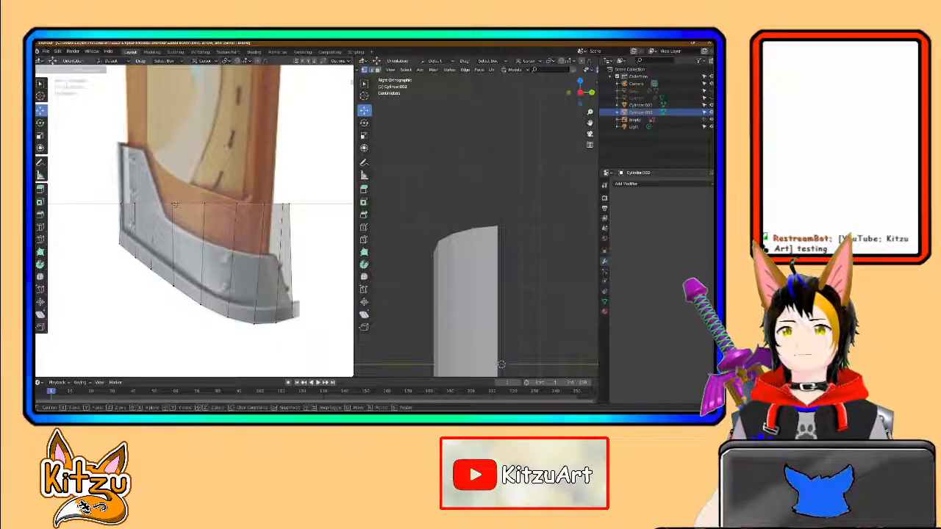
click(172, 200)
middle_drag(169, 197, 186, 197)
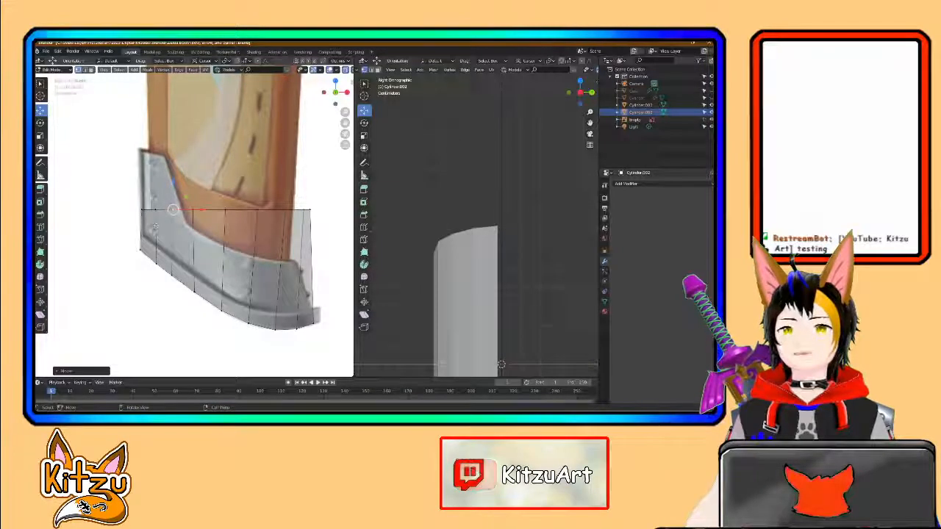
key(g)
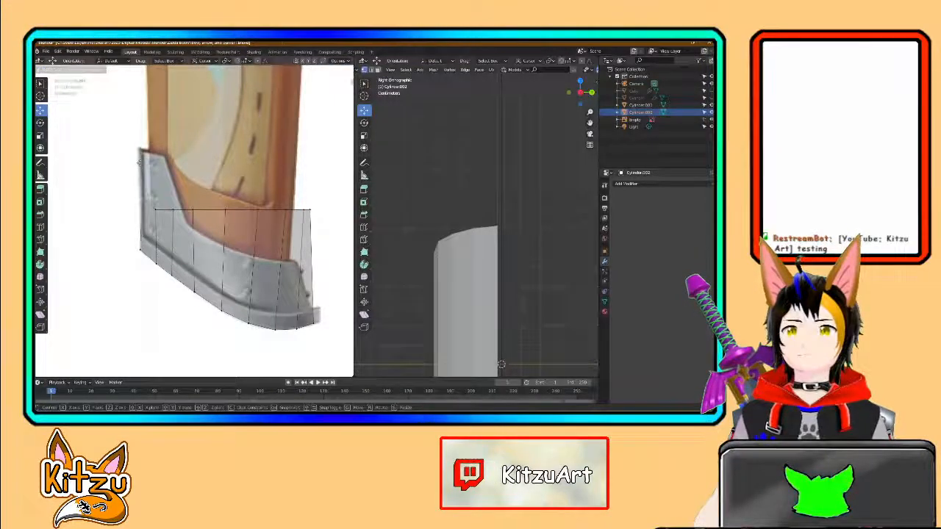
drag(143, 134, 157, 148)
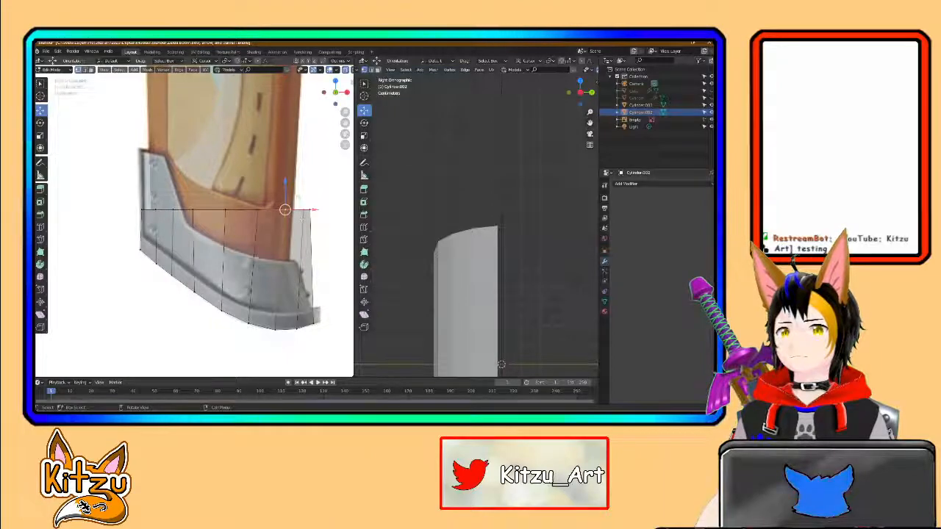
Step: Lower the top-edge vertices right of the upright plate progressively along Z to follow the foot's curved upper rim
drag(297, 197, 305, 219)
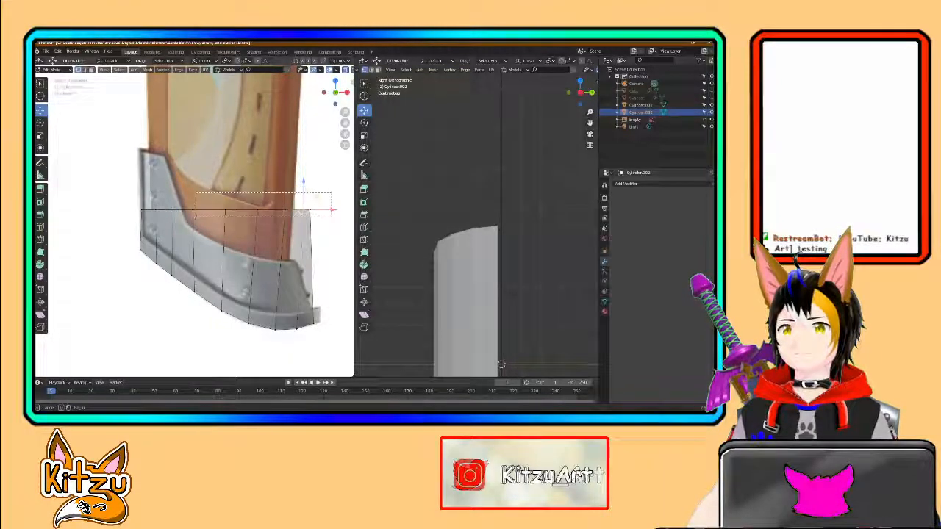
alt+click(190, 211)
key(g)
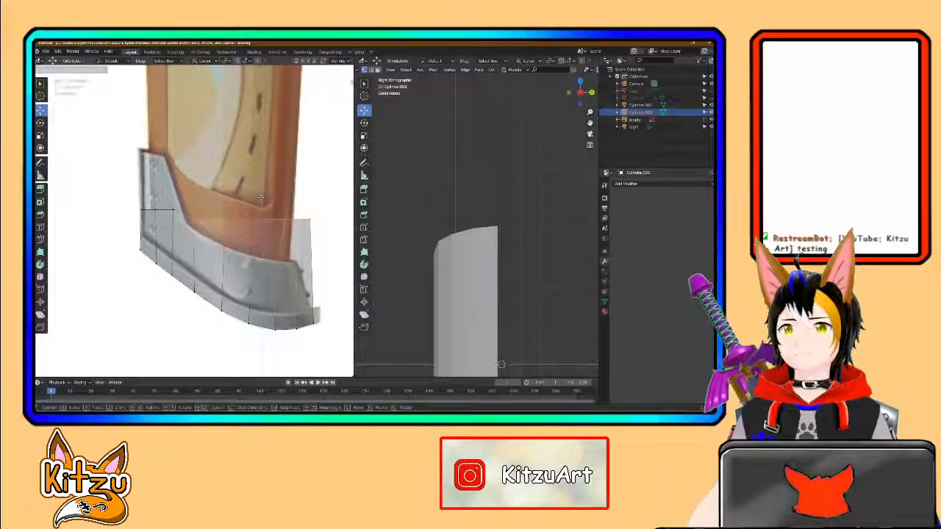
click(260, 208)
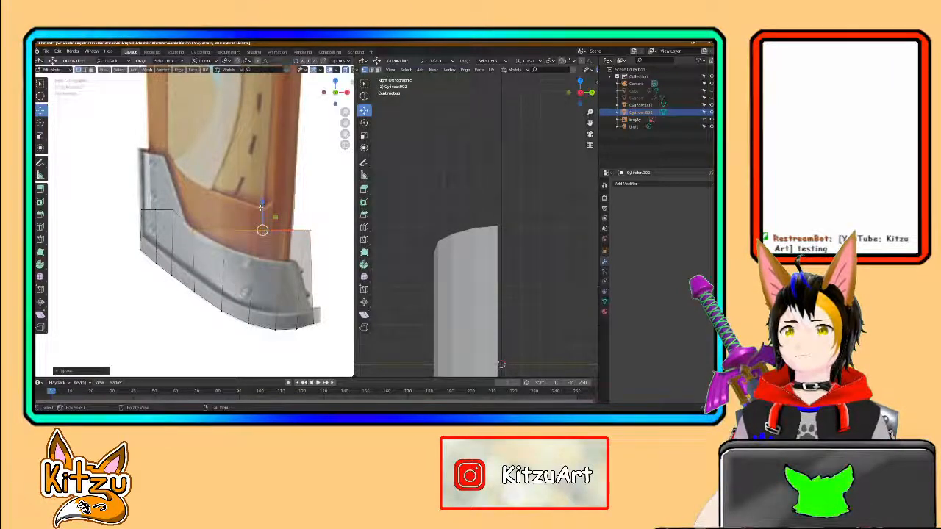
shift+click(193, 230)
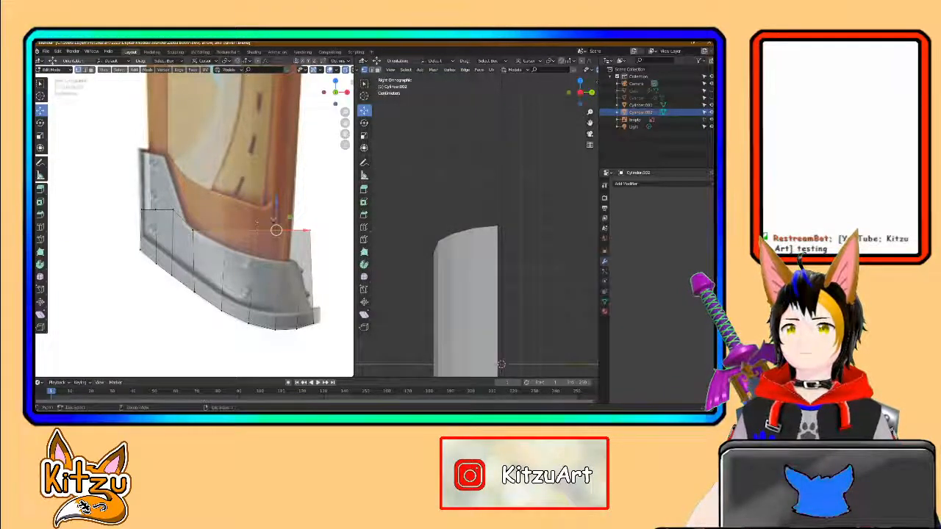
drag(276, 207, 293, 241)
shift+click(256, 257)
shift+click(287, 258)
Step: Reposition the vertices at the band's right end to match the slanted side and lower tip of the foot
scroll(304, 301, up, 1)
shift+middle_drag(305, 302, 248, 240)
drag(280, 257, 284, 264)
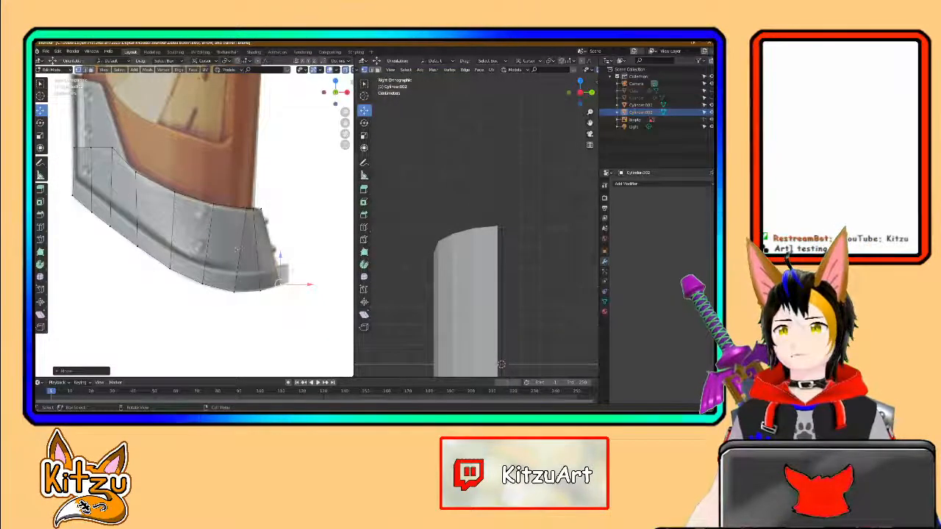
Step: Shift the middle and right top-edge vertices left along the foot's upper rim, adjusting their height to even out the spacing
mouse_move(237, 250)
middle_down()
mouse_move(264, 243)
mouse_move(233, 236)
middle_up()
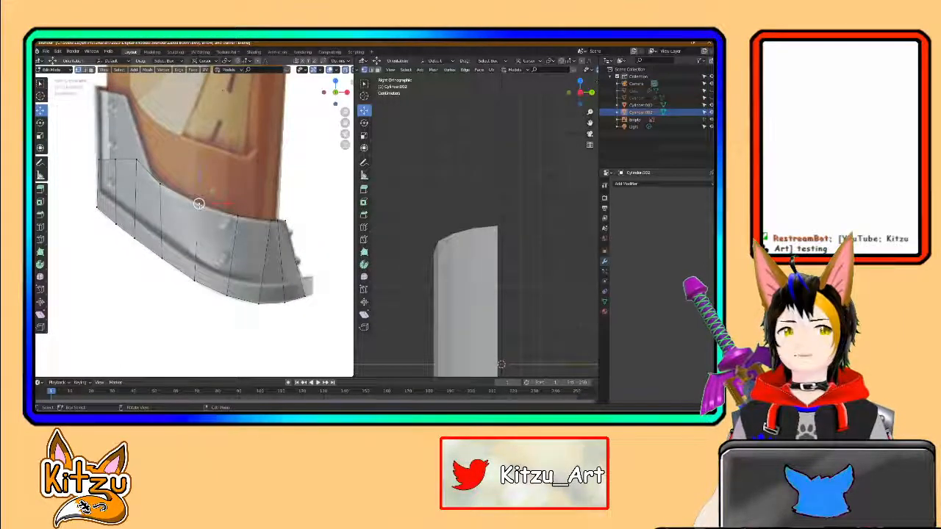
key(g)
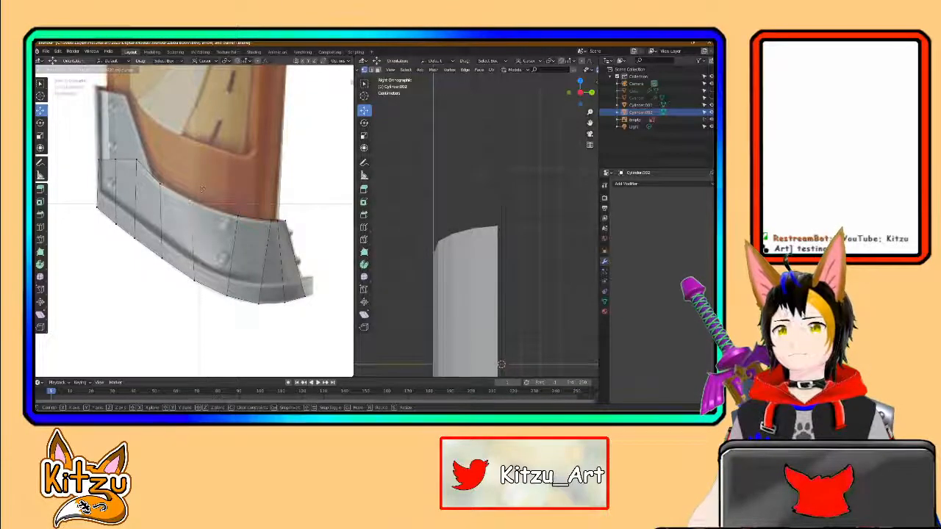
click(201, 189)
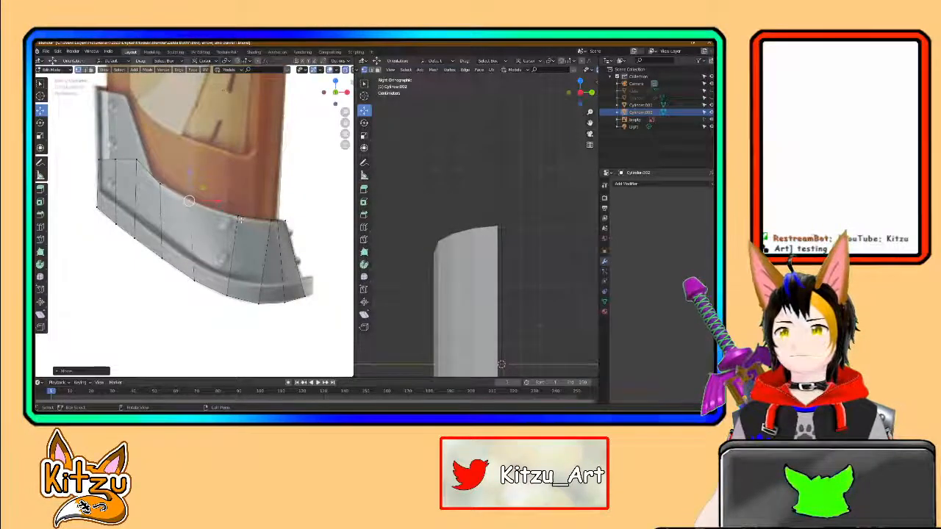
key(g)
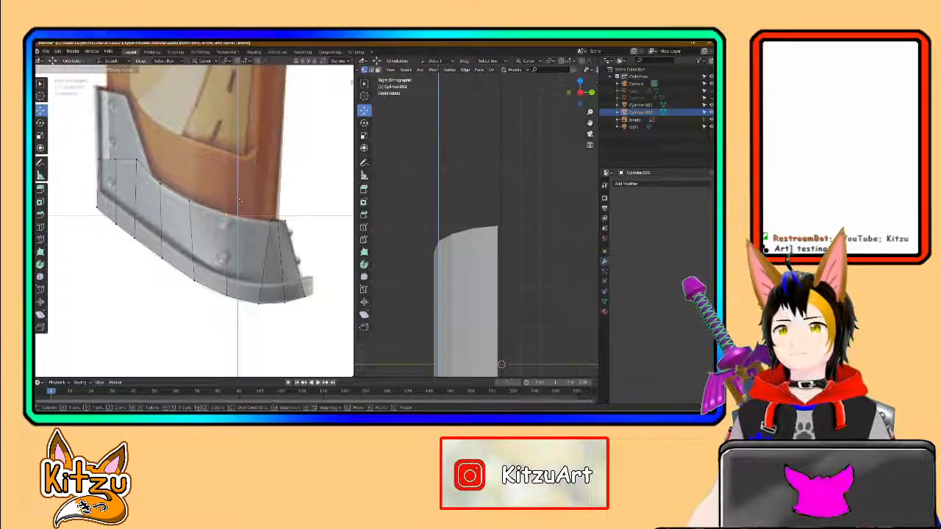
key(x)
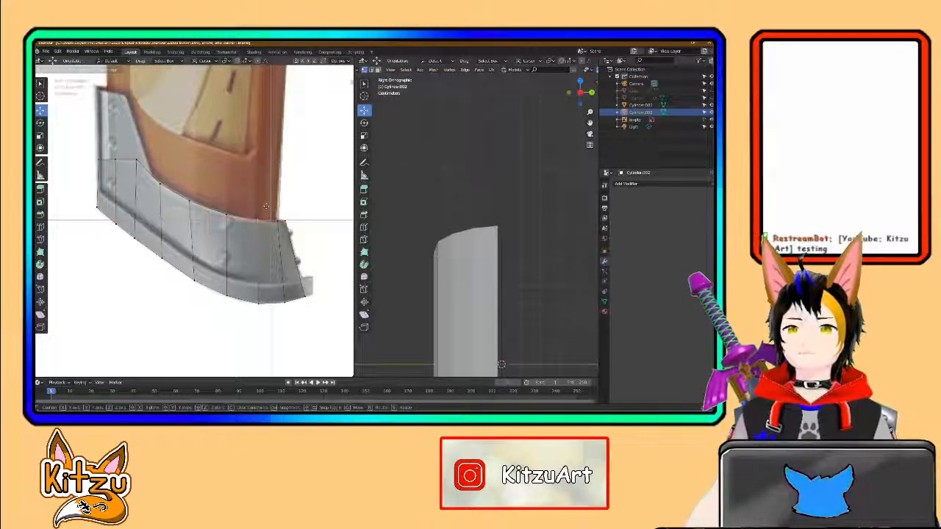
click(266, 207)
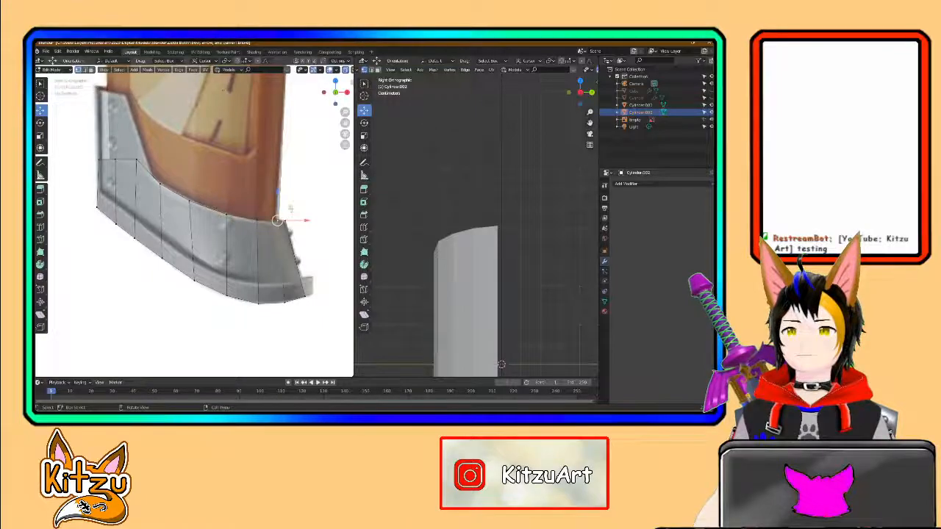
key(g)
key(z)
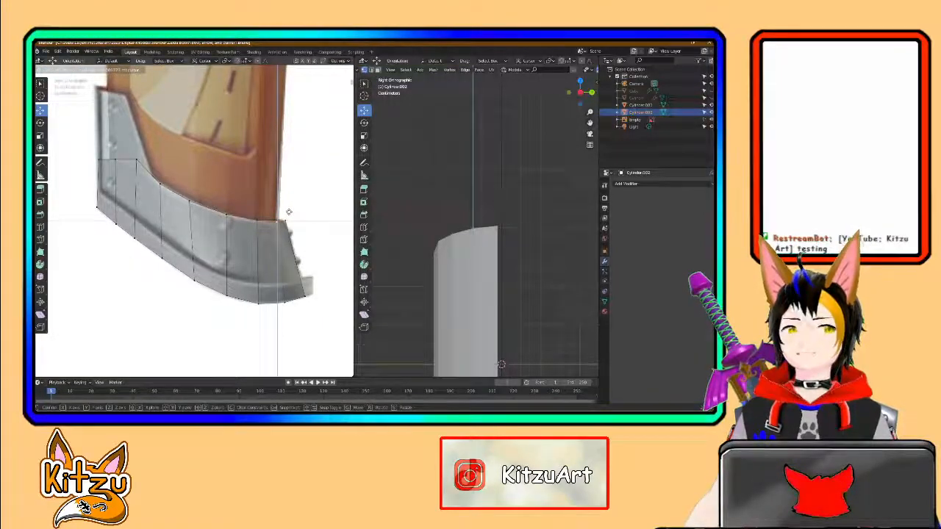
click(289, 213)
Step: Adjust the height of the three leftmost top-edge vertices so they slope down toward the foot's curved rim
shift+middle_drag(215, 212, 261, 225)
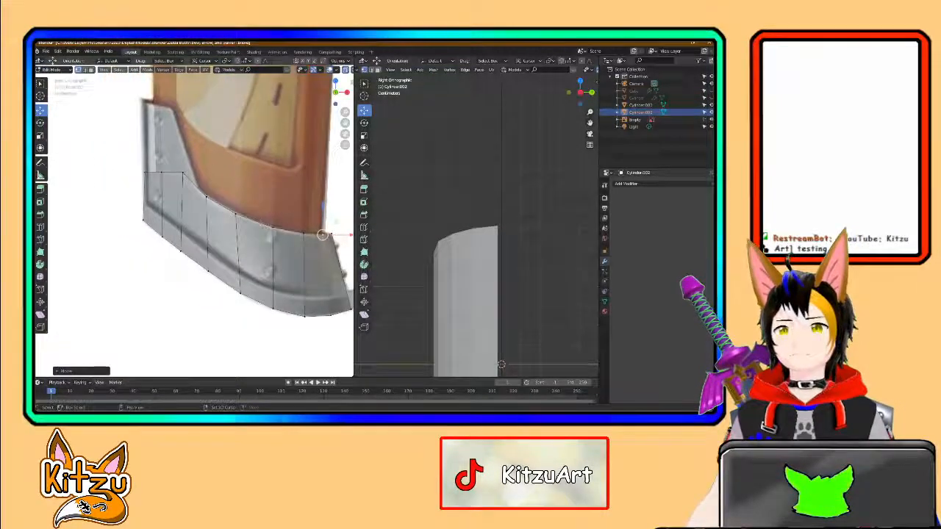
key(g)
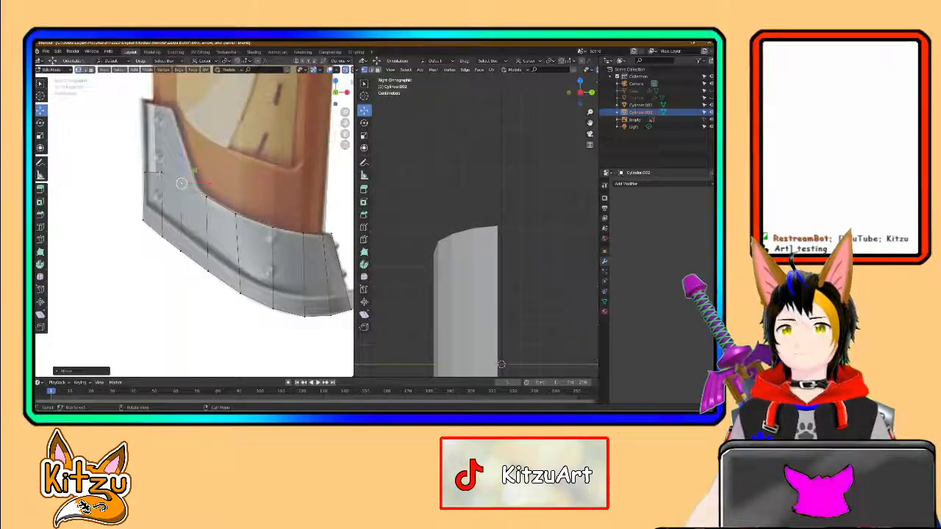
key(z)
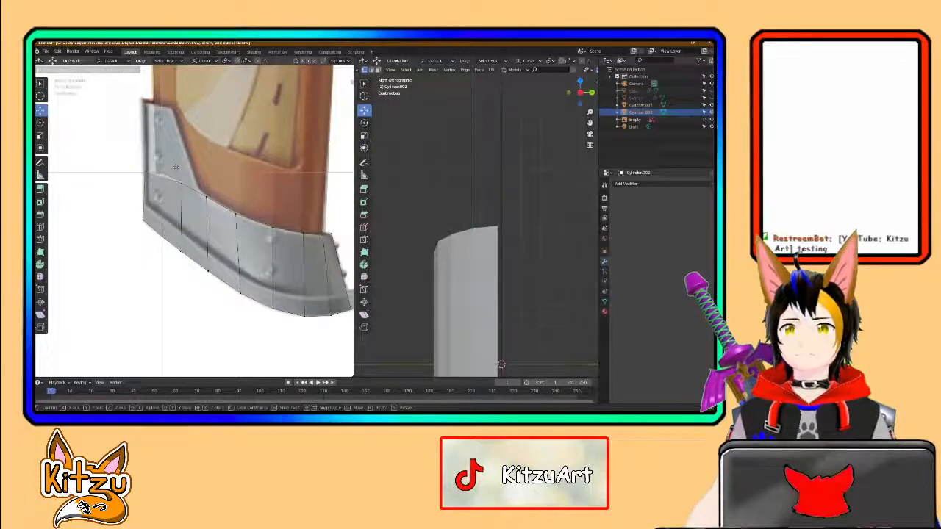
click(175, 168)
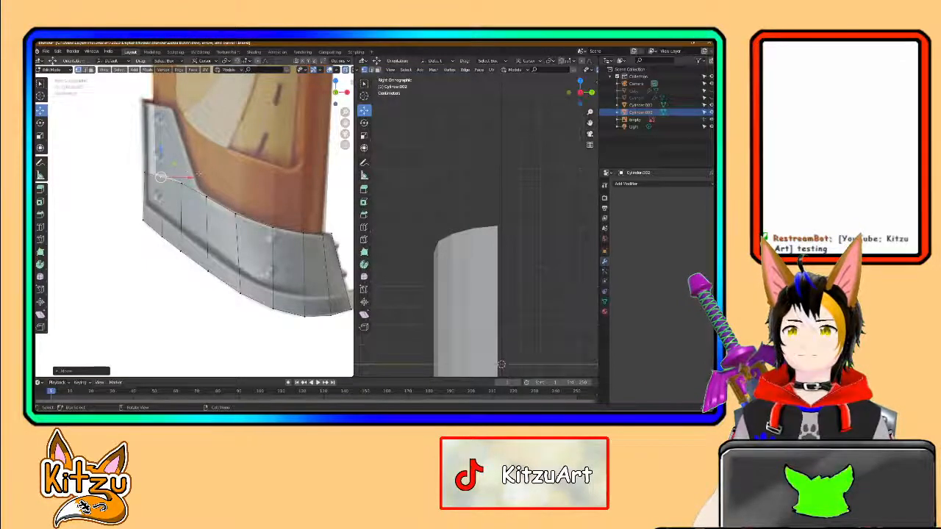
key(g)
key(z)
click(177, 160)
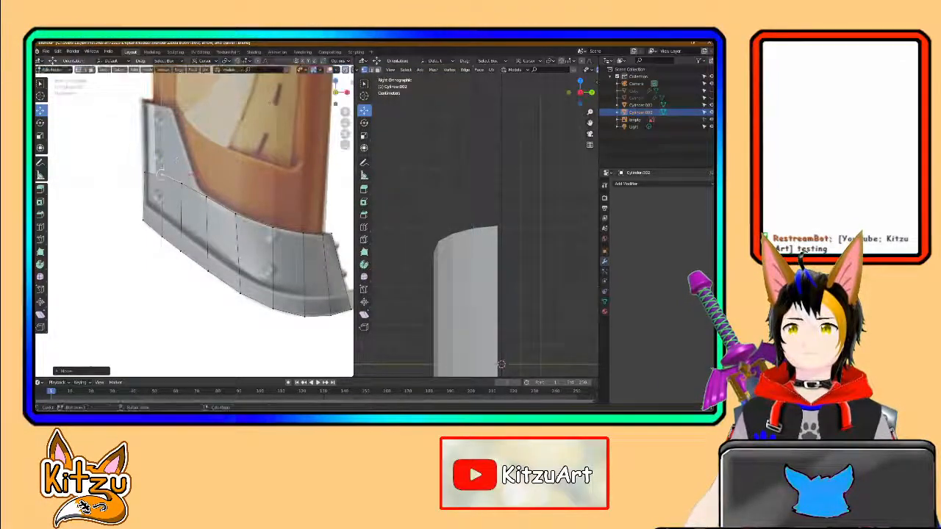
key(g)
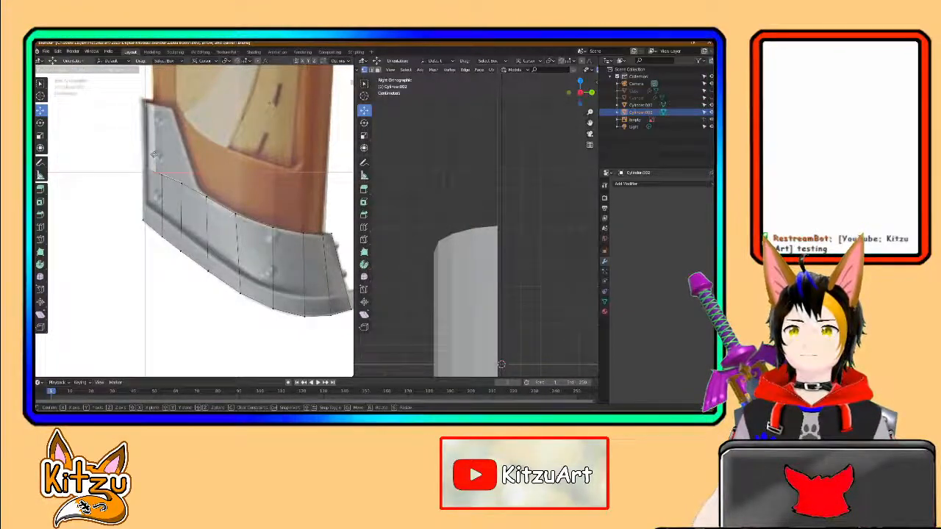
click(153, 154)
Step: Extrude the leftmost top-edge vertices of the band upward along Z to the top of the upright plate
middle_drag(153, 154, 192, 197)
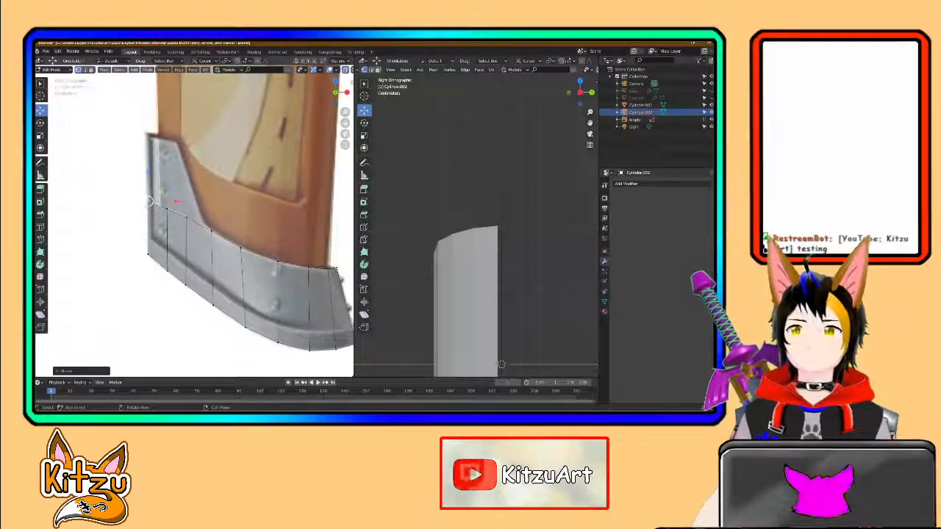
drag(174, 209, 220, 233)
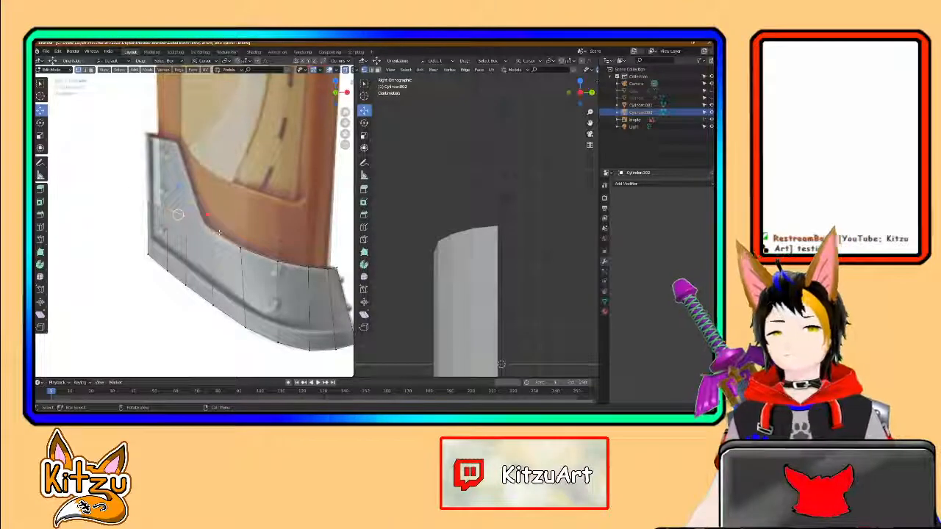
key(e)
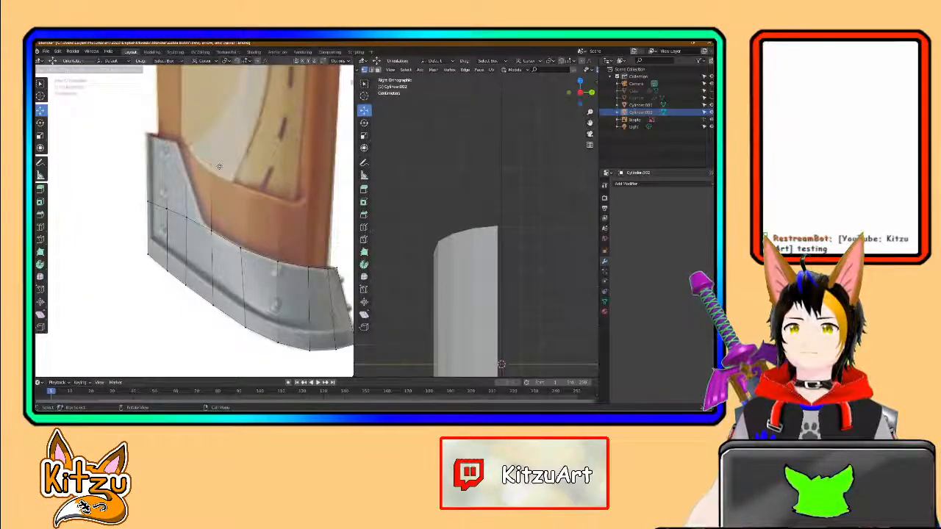
key(z)
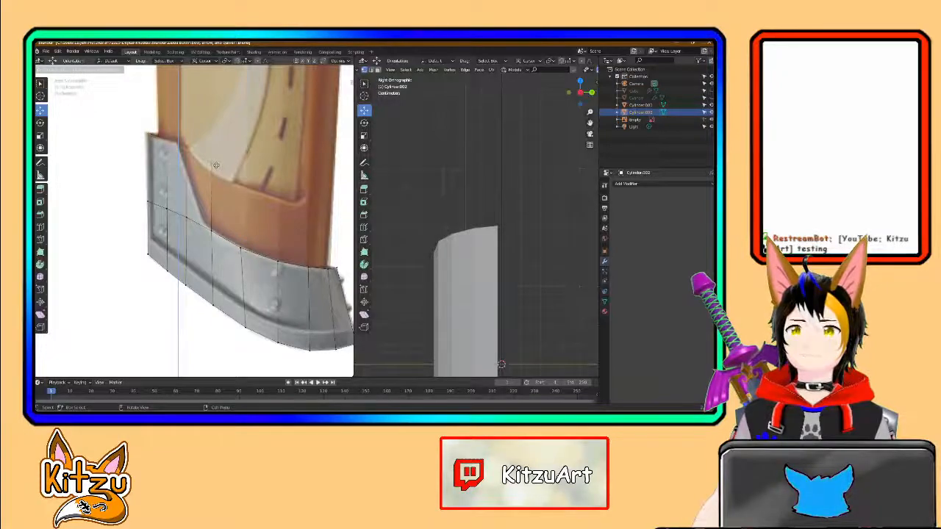
click(215, 164)
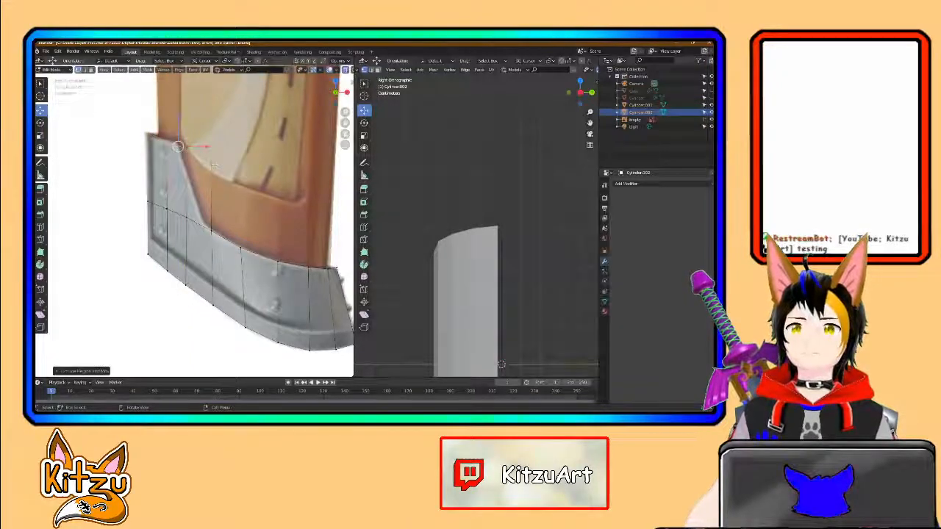
Step: Reposition the extruded vertices individually to match the top edge and slanted inner side of the upright plate
click(166, 147)
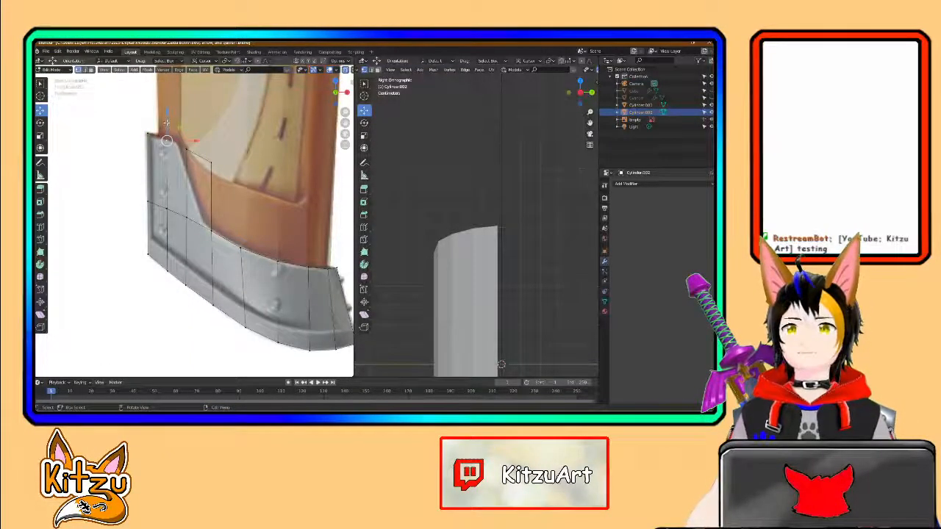
drag(167, 123, 188, 129)
click(210, 162)
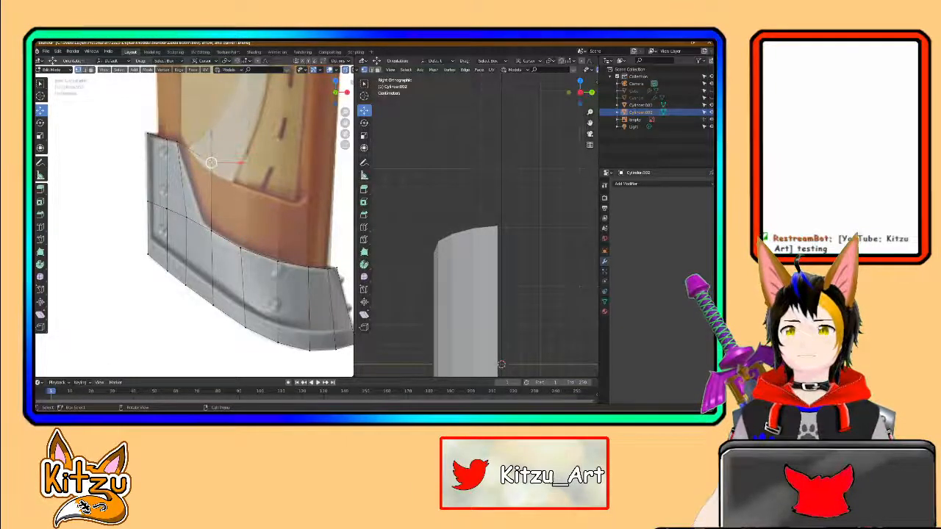
drag(210, 144, 194, 134)
click(178, 140)
click(166, 139)
click(183, 148)
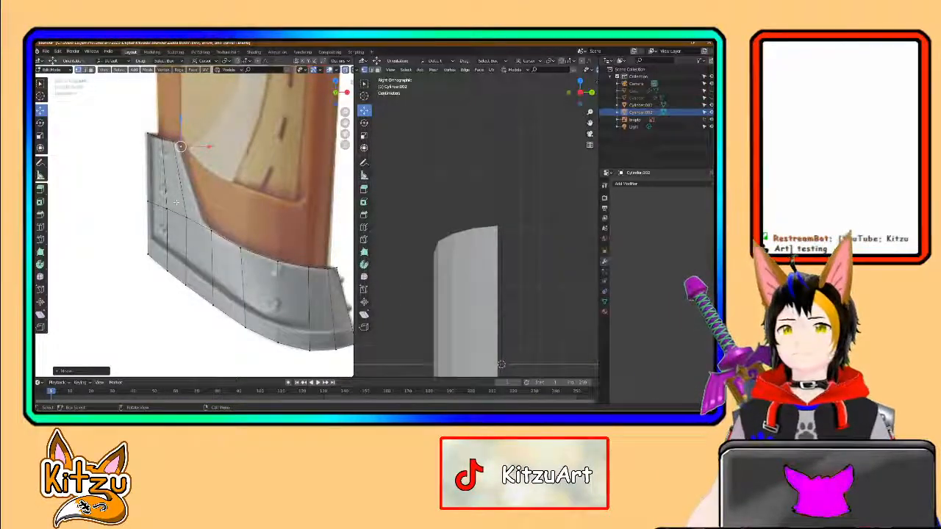
Step: Leave mesh editing and apply smooth shading to the metal foot piece
scroll(169, 194, down, 2)
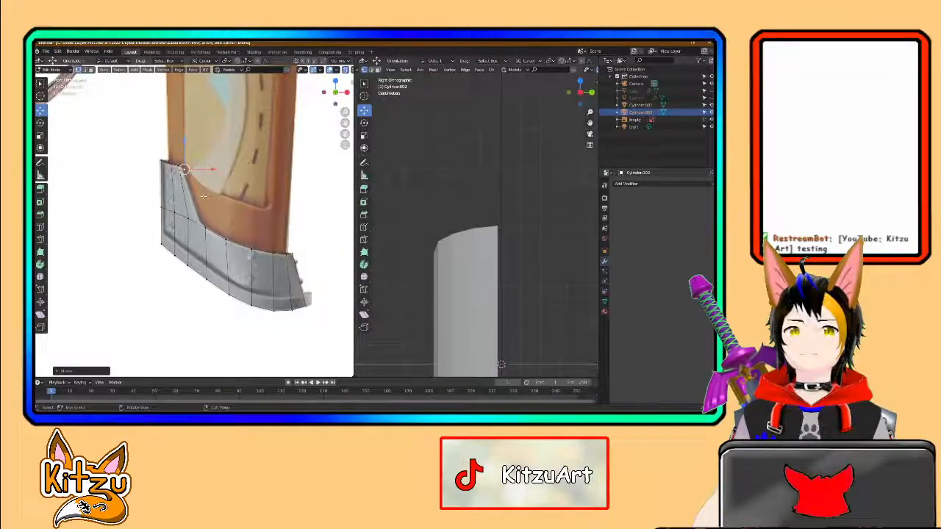
scroll(169, 194, up, 1)
scroll(192, 203, up, 1)
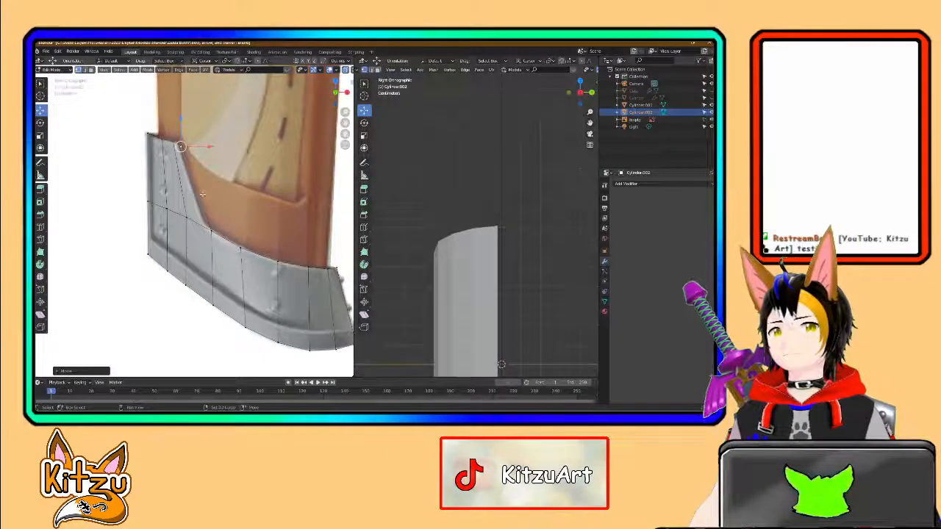
scroll(202, 194, up, 1)
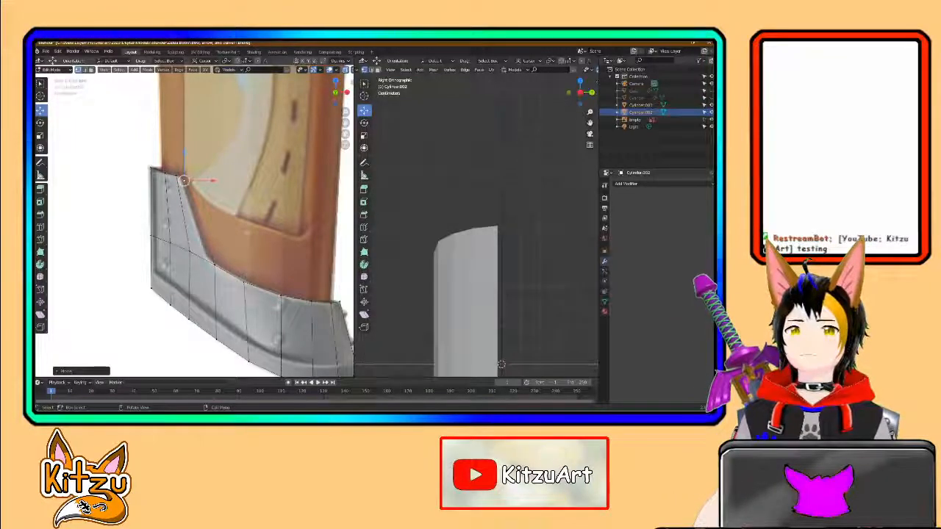
key(Tab)
right_click(229, 288)
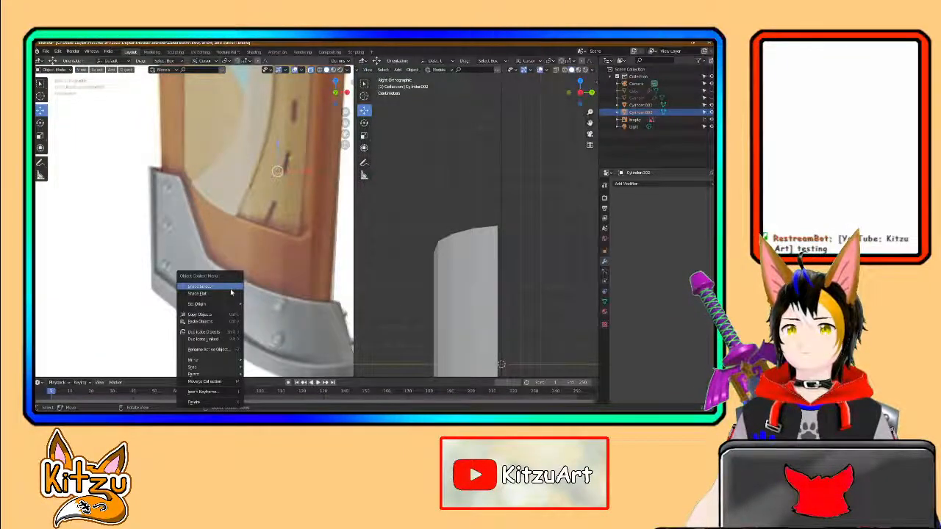
click(231, 290)
right_click(262, 216)
click(262, 215)
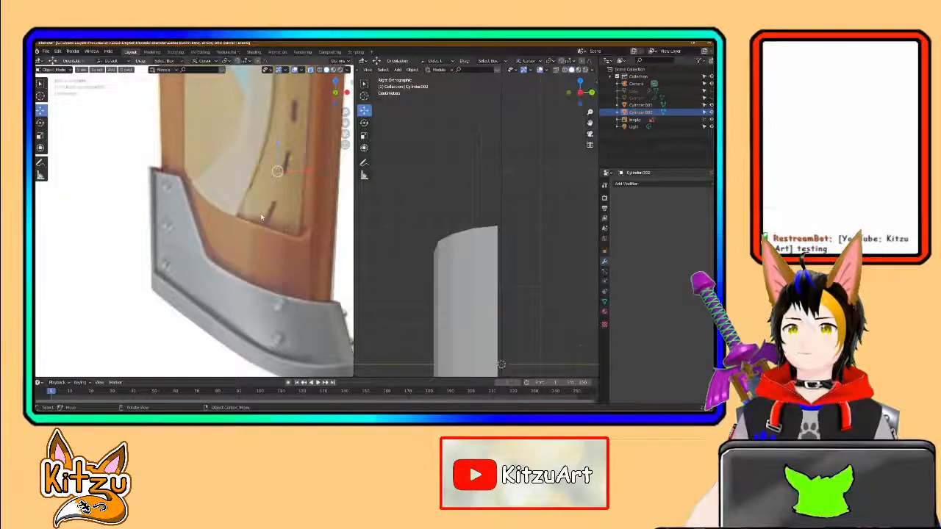
Step: Apply smooth shading to the main quiver body
scroll(262, 218, down, 1)
click(262, 217)
right_click(261, 217)
click(261, 217)
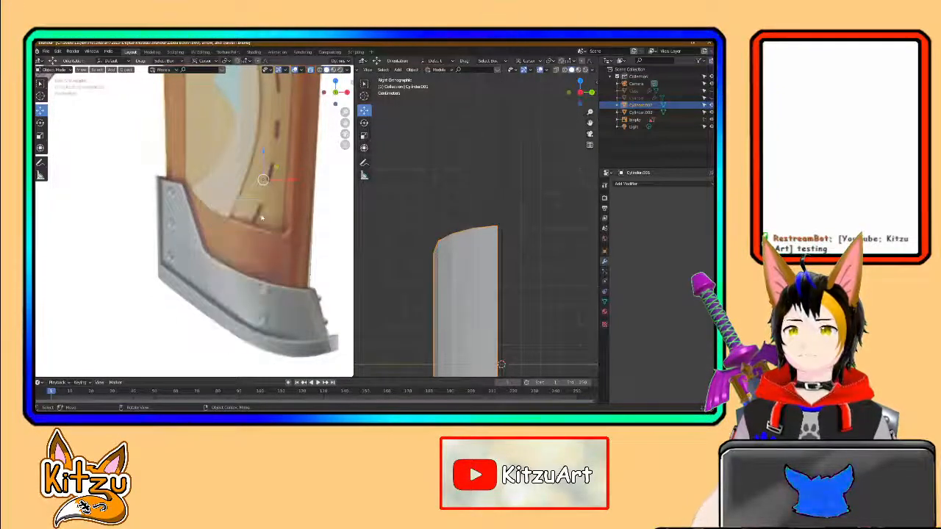
Step: Return the foot piece to Edit Mode and examine its outline against the artwork and the quiver body
click(191, 243)
key(Tab)
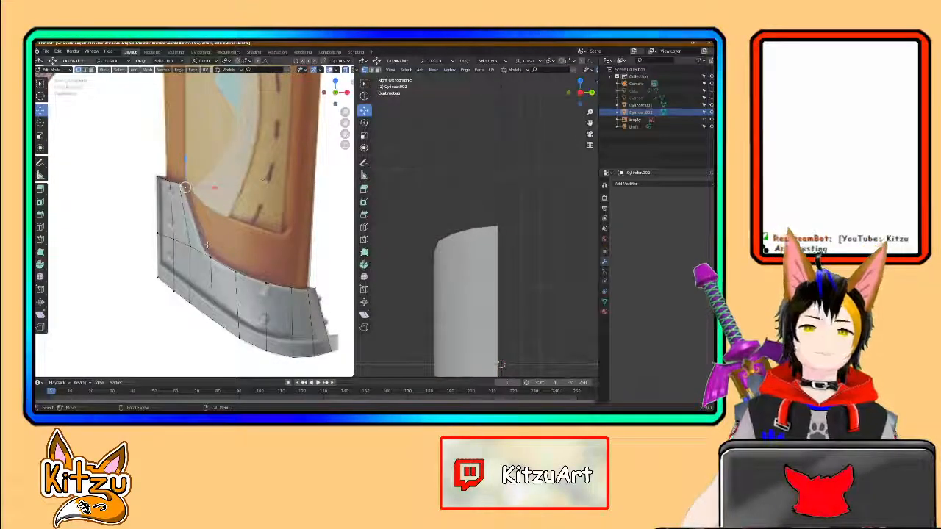
scroll(213, 242, up, 1)
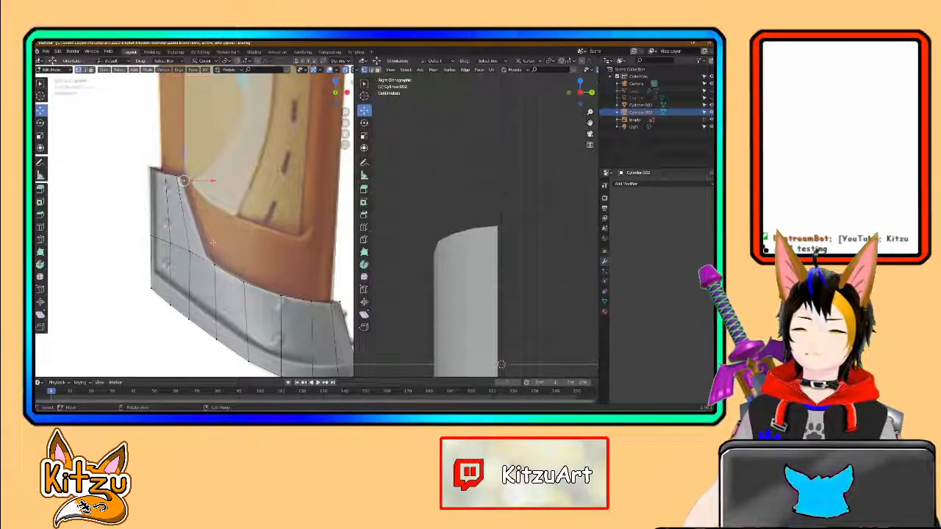
scroll(237, 261, up, 1)
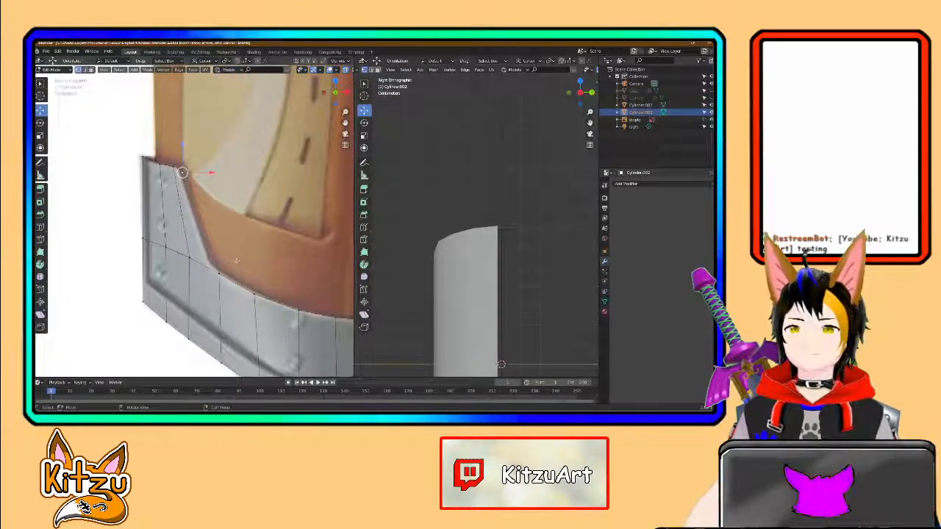
shift+middle_drag(224, 262, 204, 240)
scroll(203, 241, down, 1)
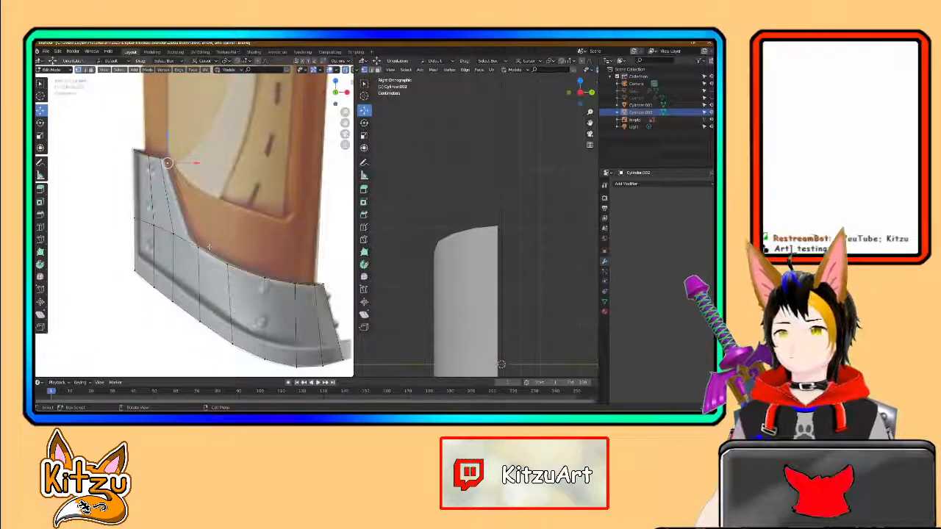
scroll(509, 291, down, 2)
shift+middle_drag(509, 291, 513, 110)
mouse_move(476, 319)
shift+middle_down()
mouse_move(476, 256)
mouse_move(463, 226)
mouse_move(490, 316)
shift+middle_up()
scroll(476, 256, up, 1)
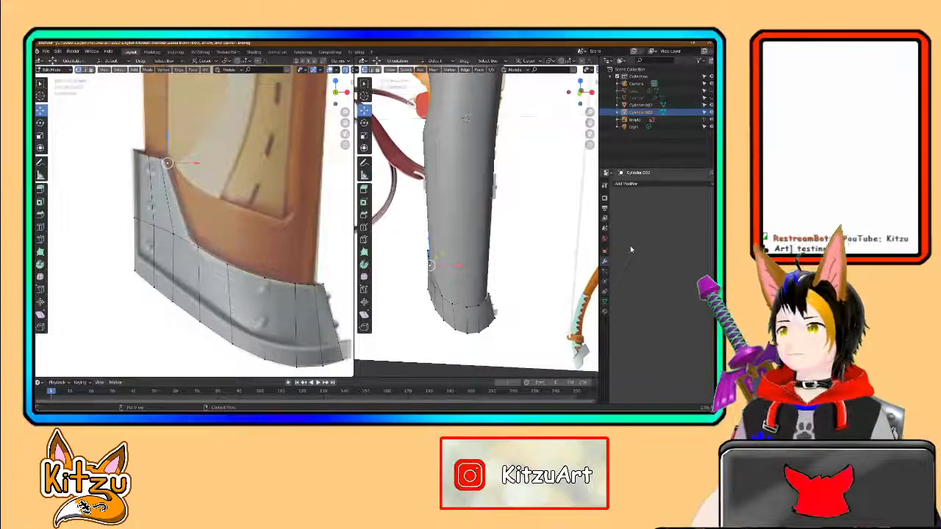
Step: Add a Solidify modifier to the foot piece and adjust its thickness around the quiver body
click(652, 184)
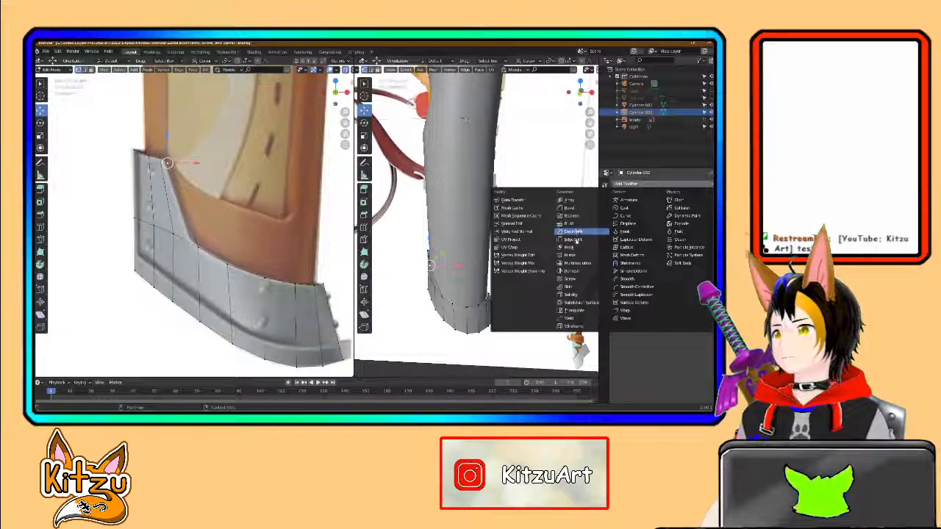
click(578, 295)
scroll(470, 221, up, 3)
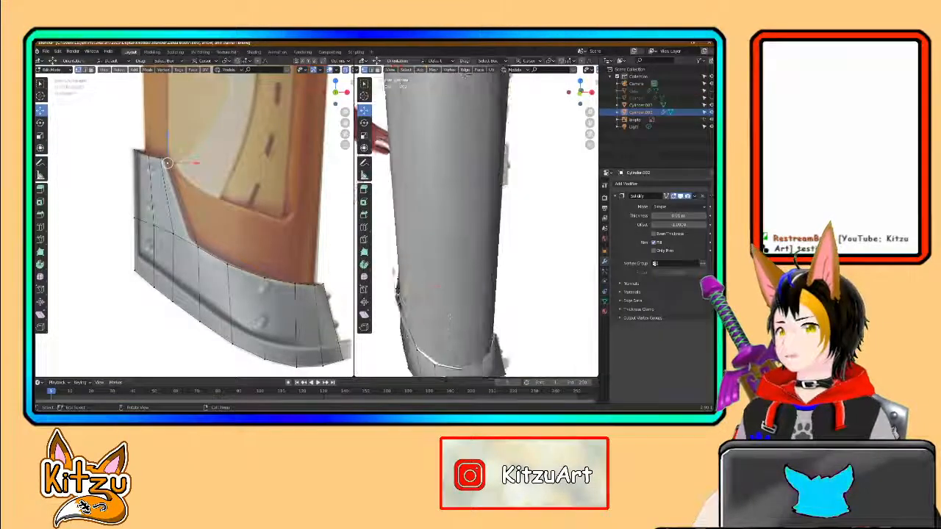
scroll(476, 236, up, 2)
middle_drag(500, 228, 450, 248)
mouse_move(672, 215)
mouse_down()
mouse_move(694, 216)
mouse_move(665, 216)
mouse_up()
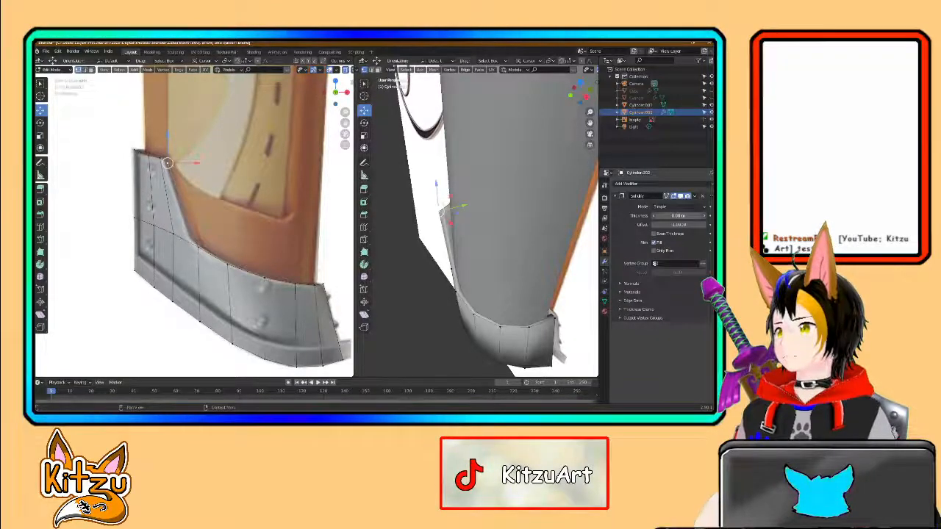
Step: Adjust two vertices on the upright plate's top edge so the rim sits evenly around the quiver body
middle_drag(471, 220, 570, 278)
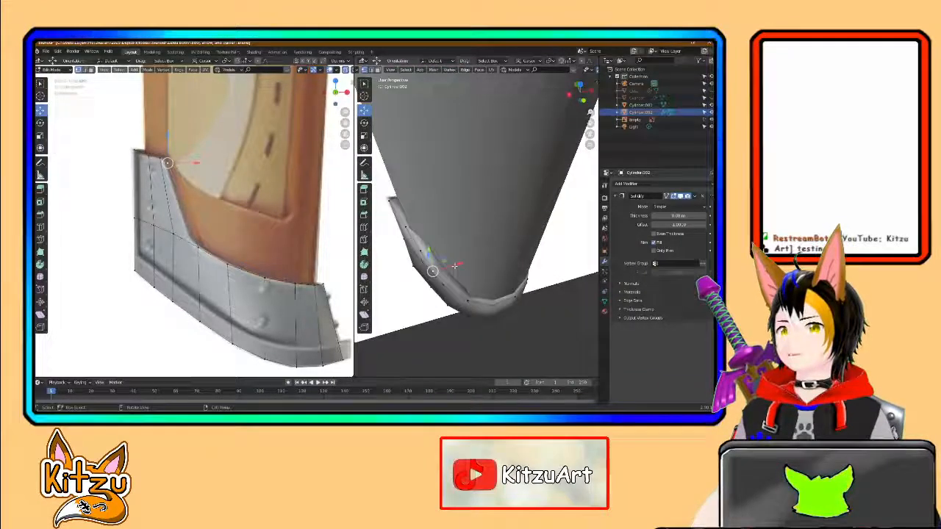
drag(440, 230, 441, 235)
middle_drag(440, 234, 490, 260)
click(514, 275)
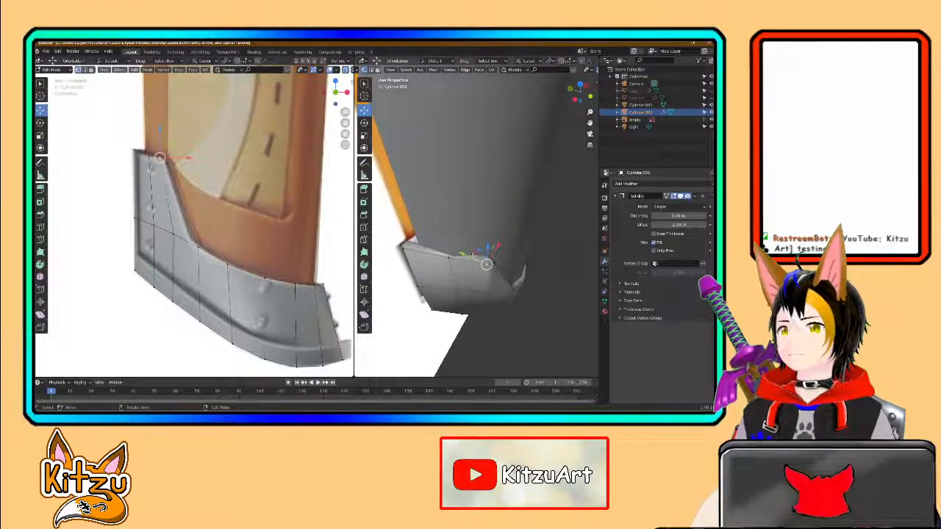
key(g)
key(z)
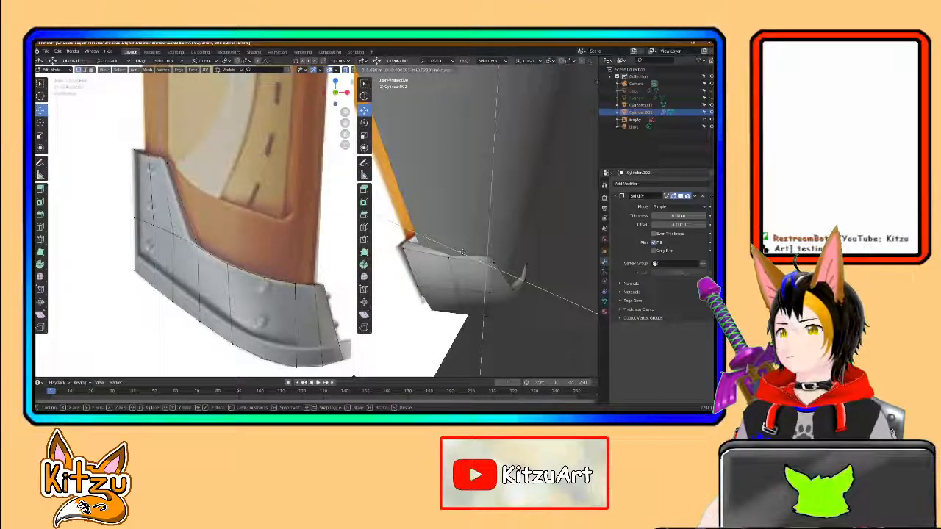
click(462, 253)
click(448, 256)
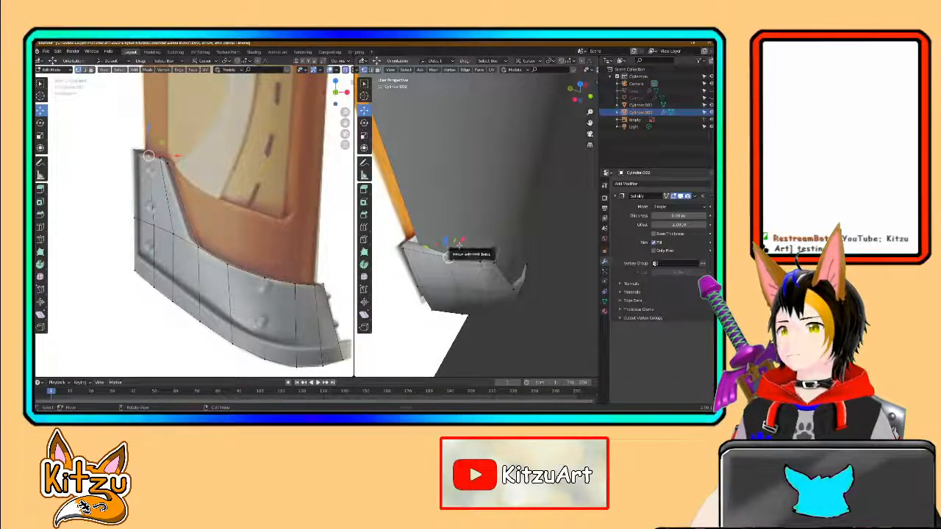
key(g)
key(z)
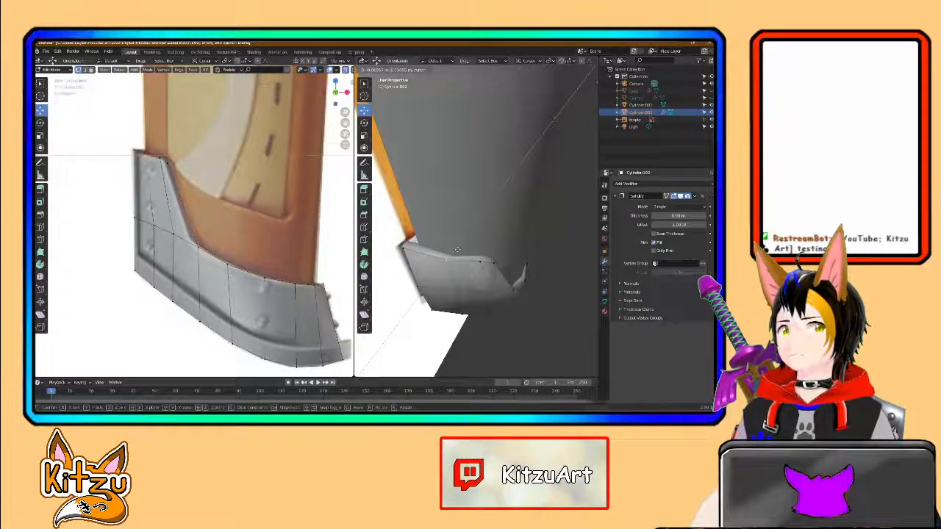
click(456, 251)
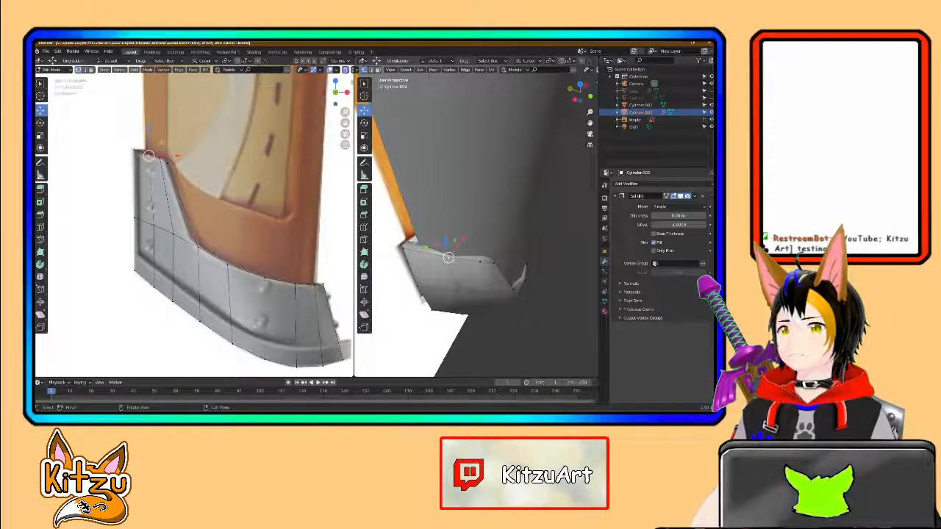
Step: Move the vertices on the upper part of the foot piece's open side edge along Y with snapping enabled
middle_drag(448, 258, 458, 235)
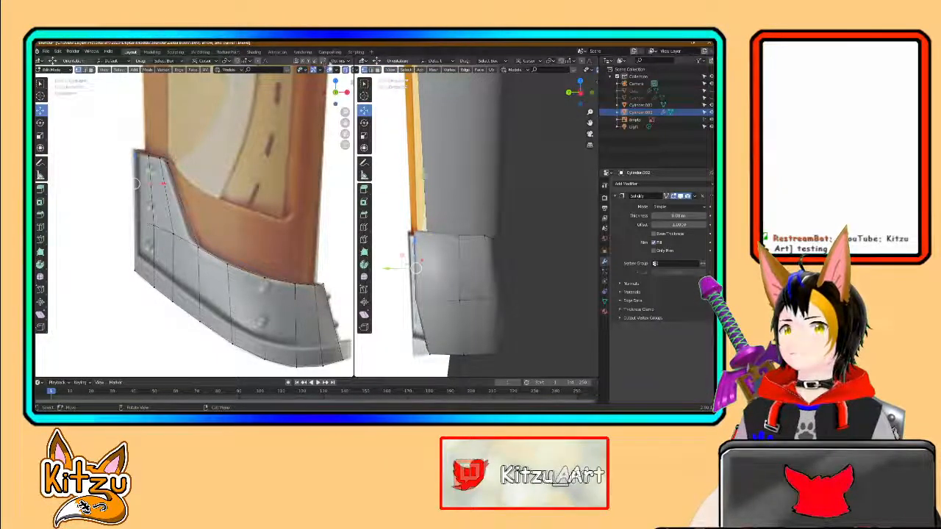
scroll(195, 70, down, 1)
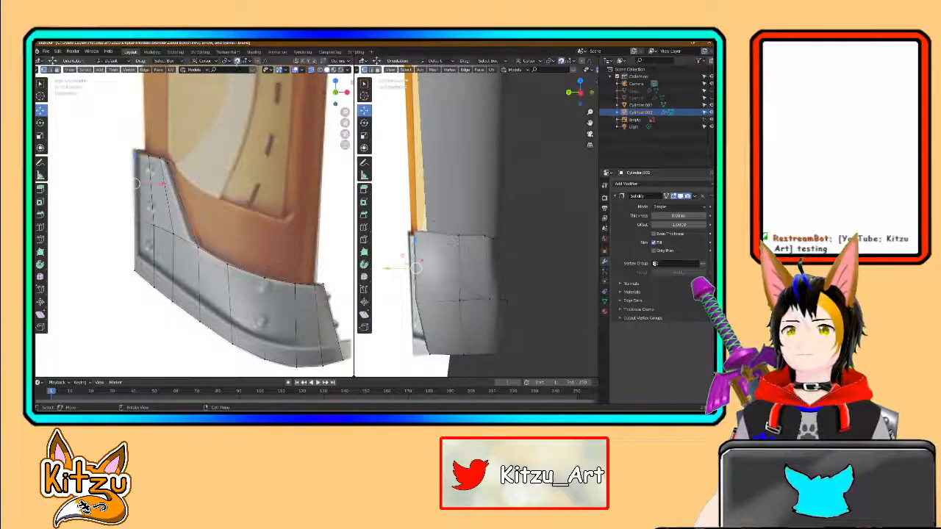
drag(387, 269, 430, 358)
drag(387, 268, 390, 269)
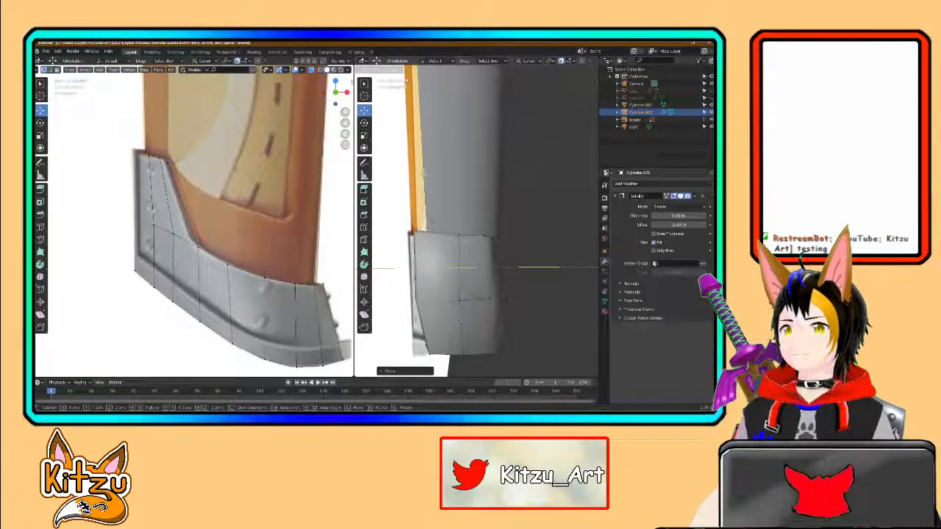
drag(458, 321, 459, 321)
drag(387, 268, 417, 330)
Step: Try to move the middle vertex of the foot piece's open side edge along Y
middle_drag(418, 330, 444, 284)
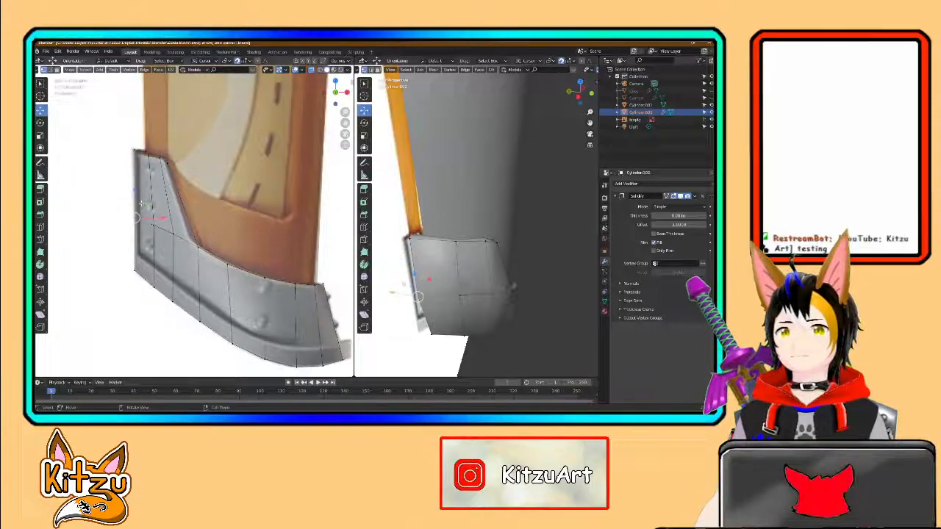
key(g)
key(y)
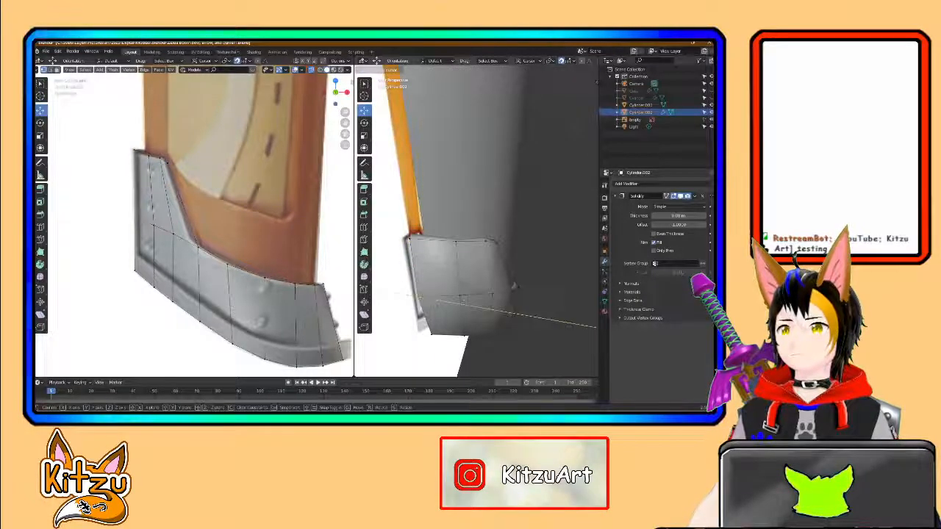
click(496, 299)
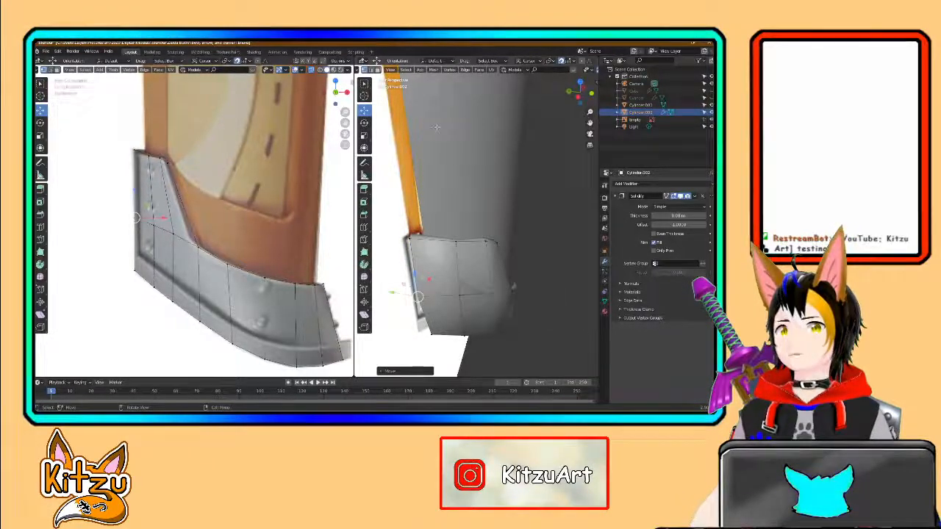
Step: Set the snap target to Vertex and move the middle and top vertices of the foot piece's open side edge along Y
click(246, 61)
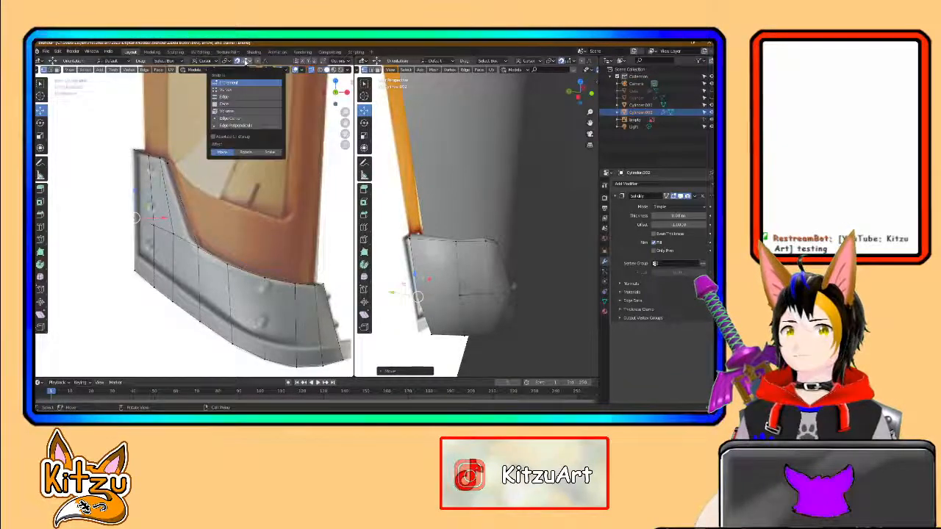
click(244, 89)
drag(393, 293, 430, 333)
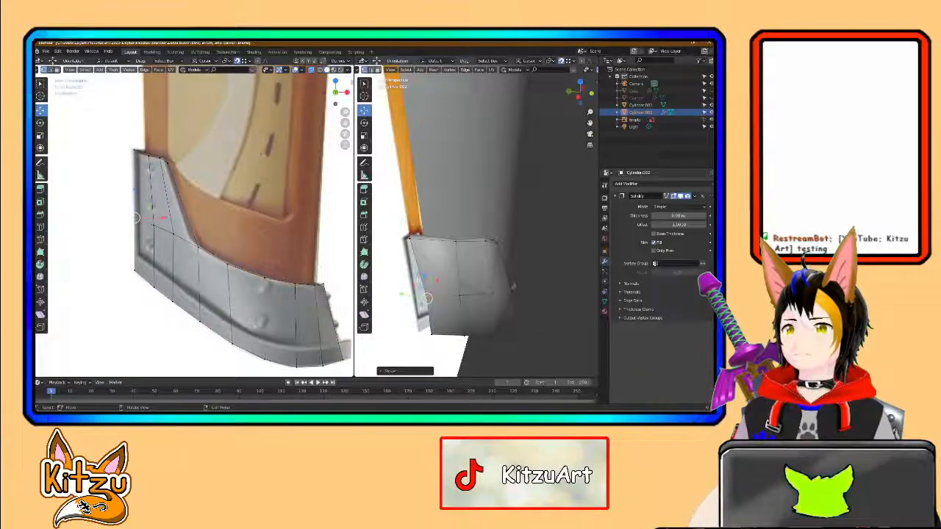
drag(387, 236, 416, 269)
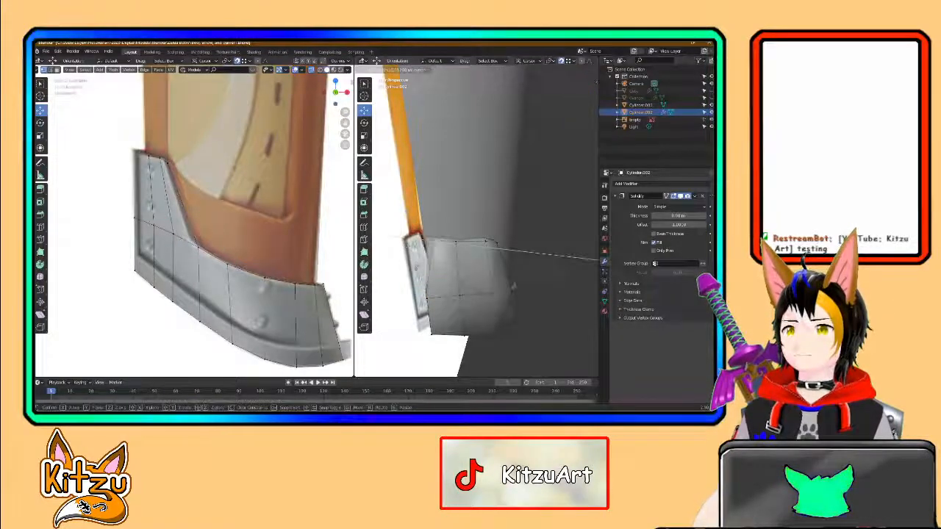
click(425, 296)
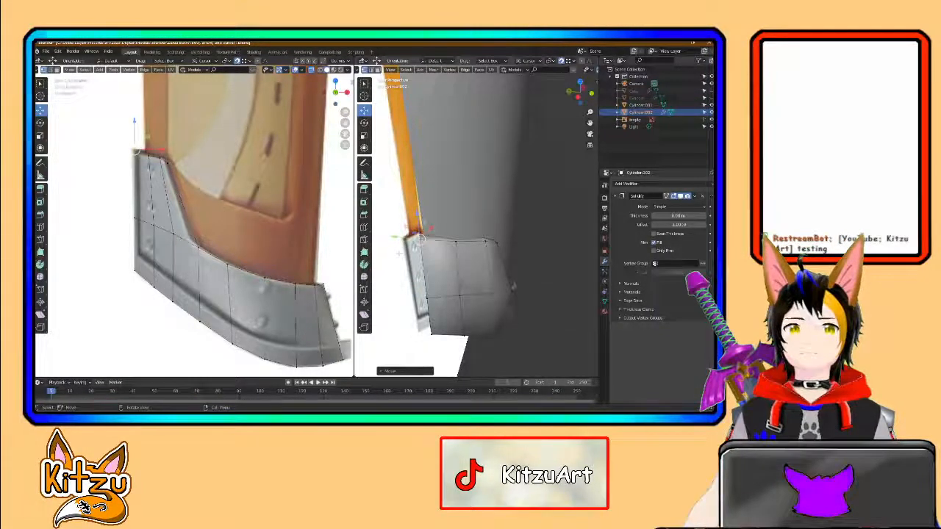
Step: Move the inner top corner vertices of the upright plate along X to the artwork's plate edge
middle_drag(489, 242, 400, 243)
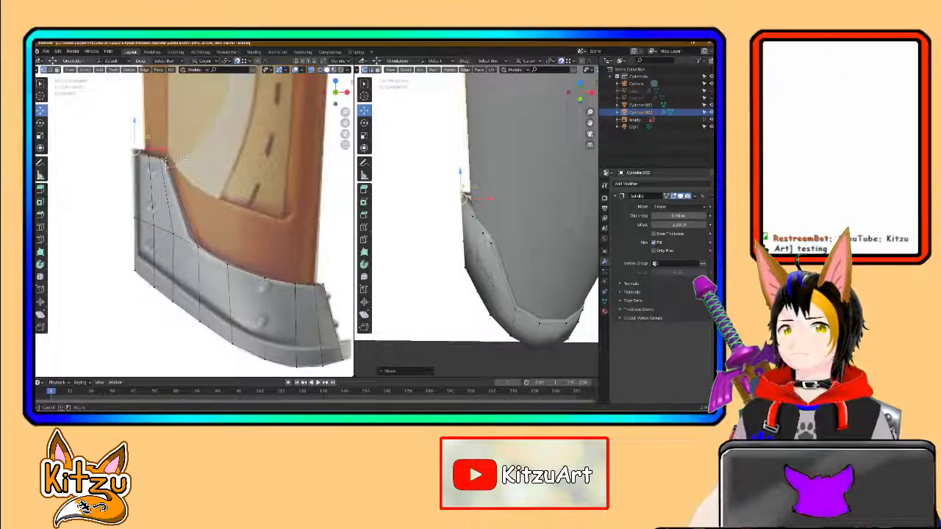
drag(167, 165, 167, 163)
key(g)
key(x)
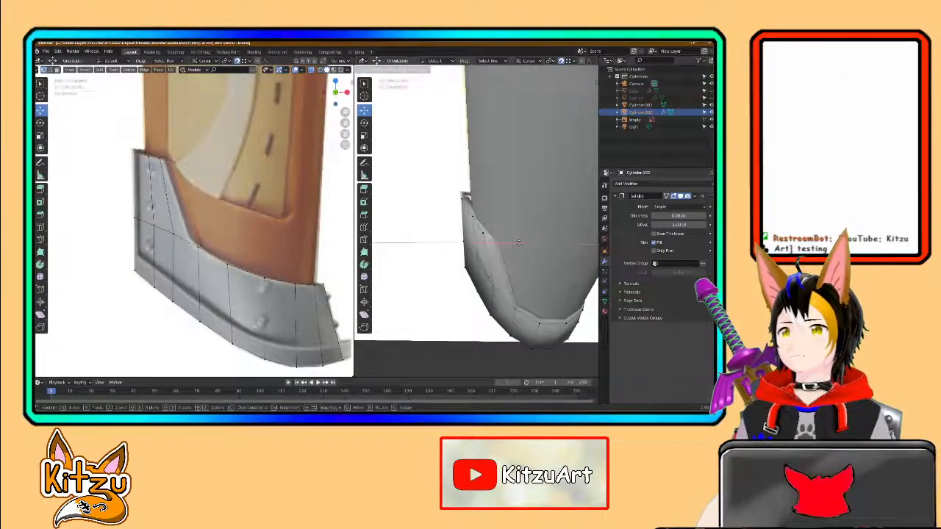
drag(519, 243, 518, 243)
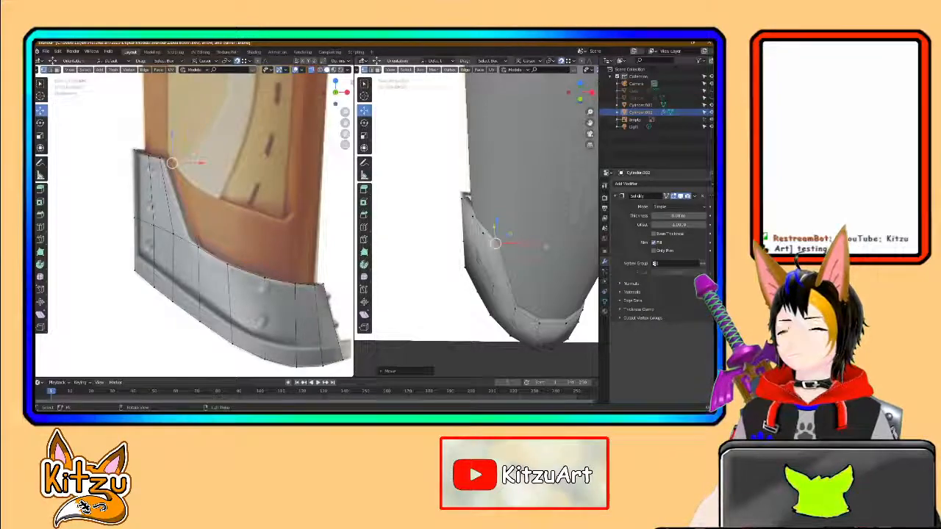
Step: Move the interior vertex halfway up the upright plate along X to even out its column of faces
middle_drag(518, 243, 513, 219)
scroll(510, 198, down, 3)
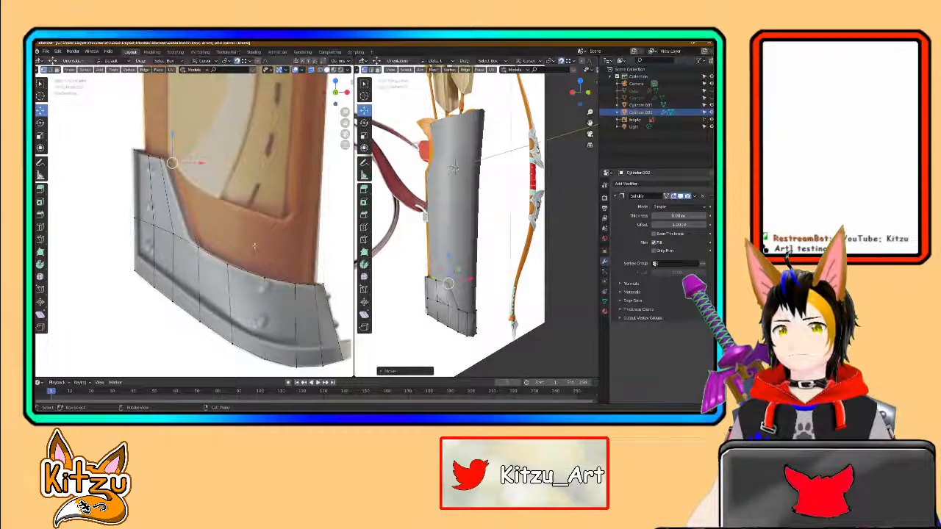
scroll(455, 323, up, 4)
shift+middle_drag(452, 368, 432, 239)
scroll(470, 261, up, 2)
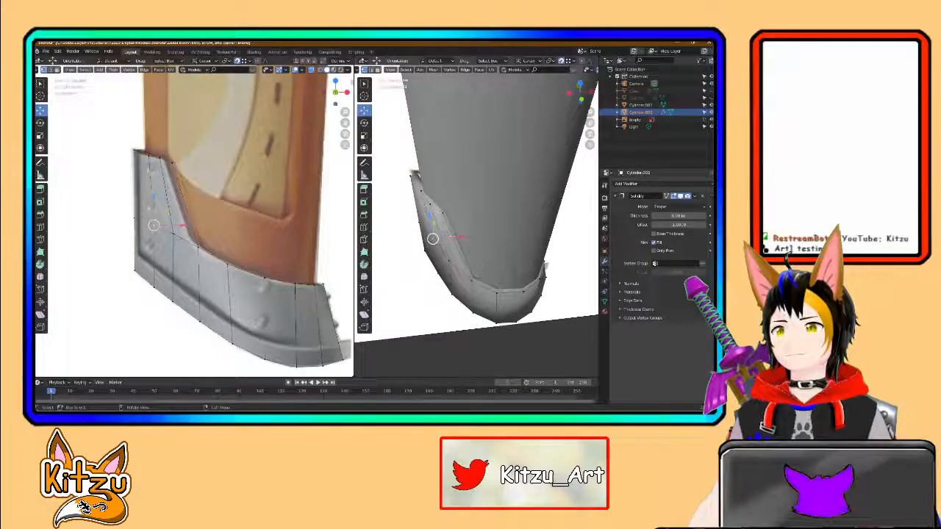
key(g)
key(x)
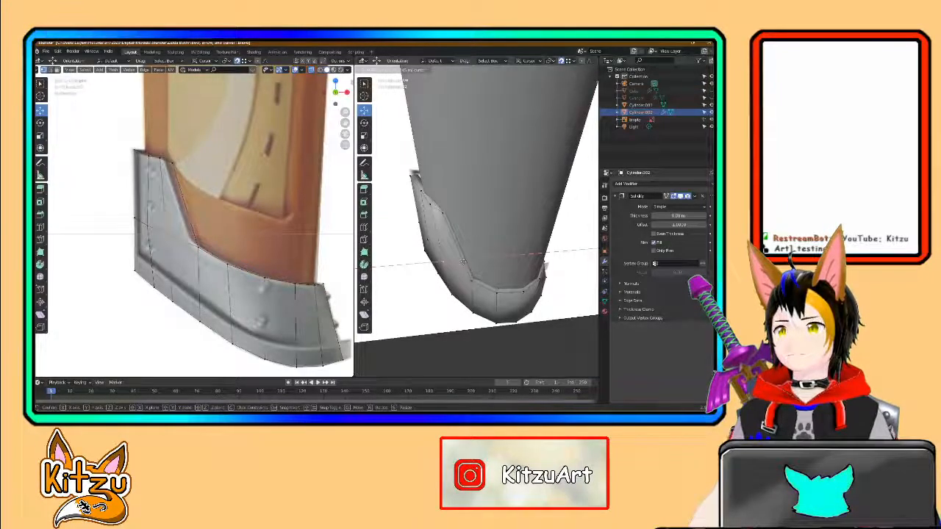
click(463, 261)
Step: Move the middle vertex on the upright plate's top edge along X to space the rim evenly
middle_drag(463, 261, 451, 229)
key(g)
key(x)
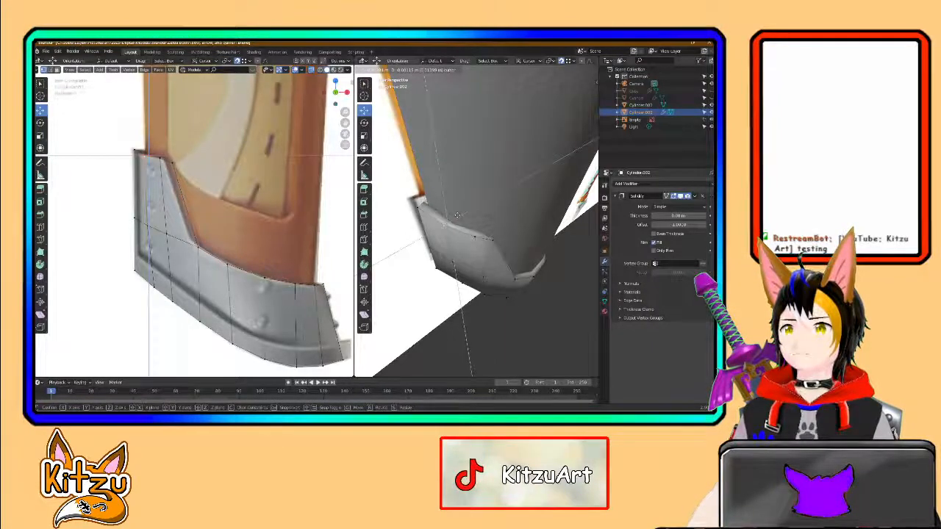
click(461, 213)
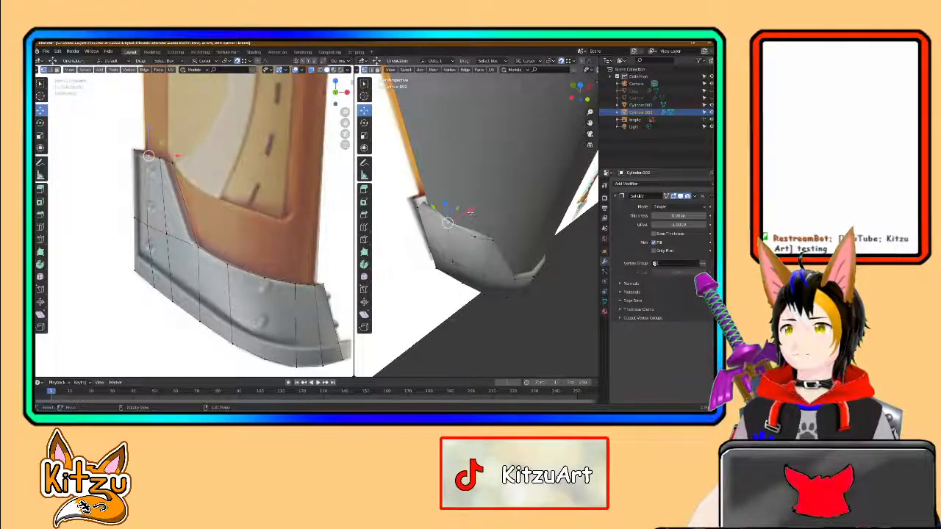
key(g)
key(x)
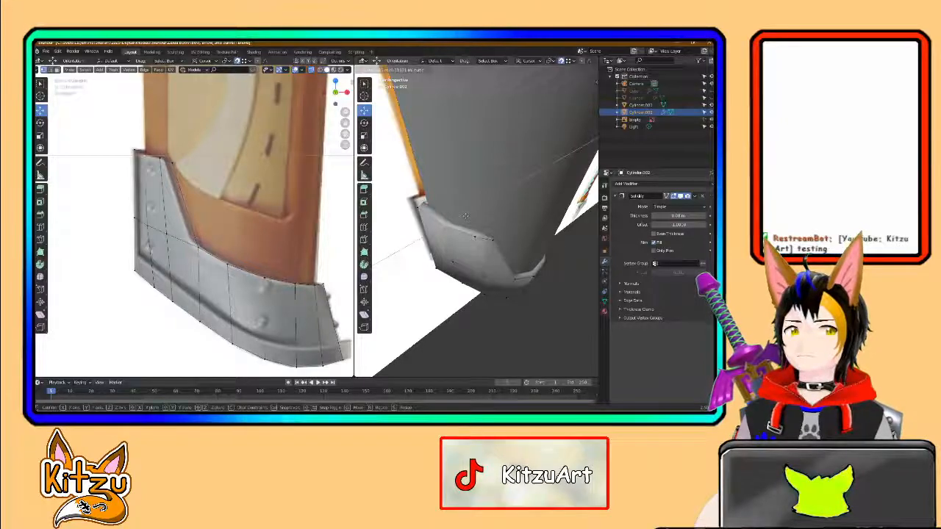
click(464, 216)
Step: Shift the outer top corner vertex of the upright plate along X toward the quiver body
middle_drag(465, 216, 450, 209)
drag(482, 219, 478, 220)
middle_drag(477, 220, 494, 219)
click(466, 201)
drag(493, 201, 498, 200)
mouse_move(506, 230)
middle_down()
mouse_move(516, 261)
mouse_move(512, 232)
middle_up()
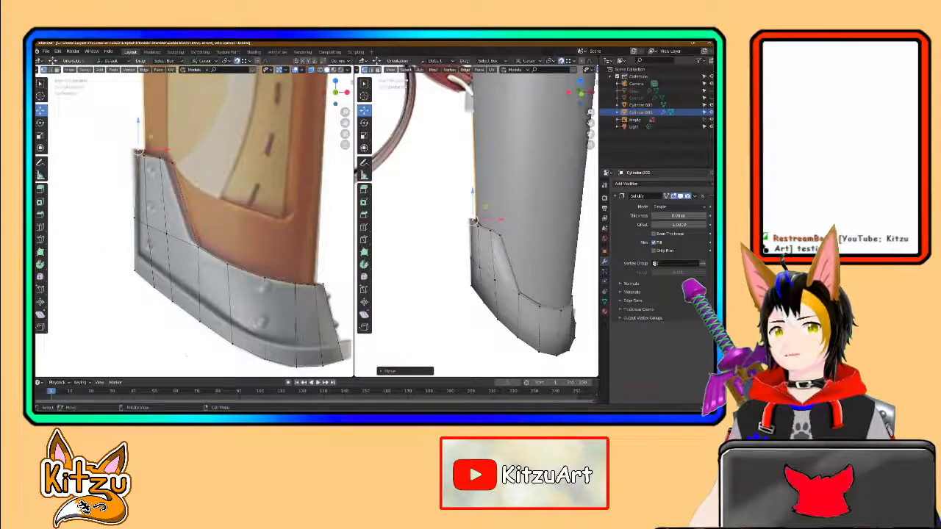
key(ctrl+r)
click(199, 302)
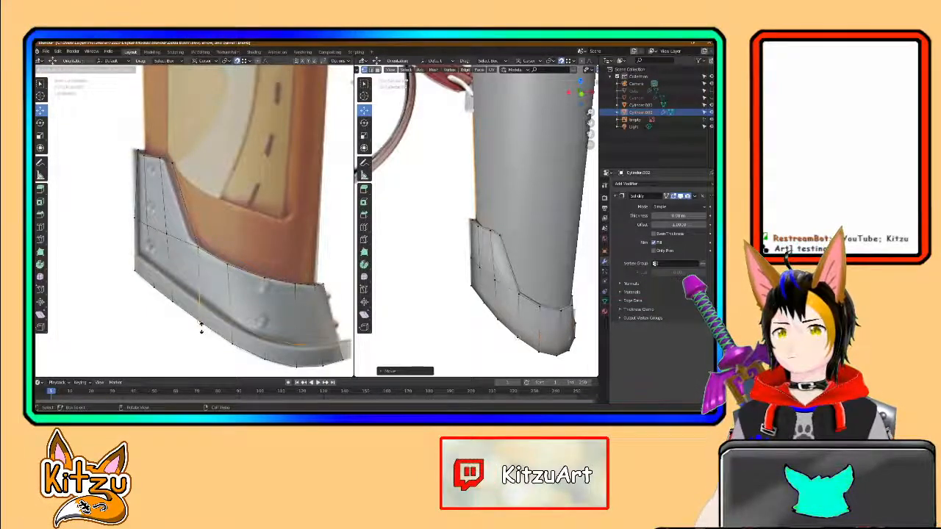
click(200, 329)
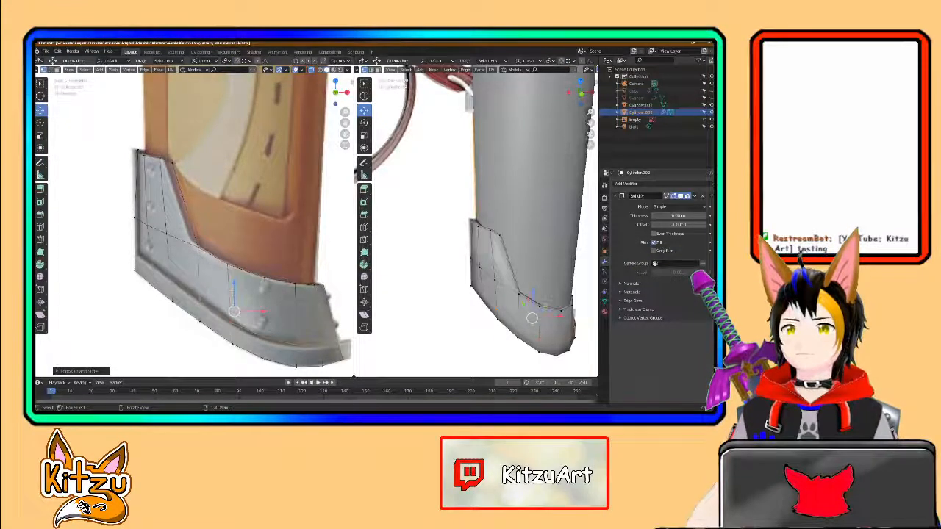
drag(233, 289, 233, 294)
key(ctrl+z)
key(ctrl+z)
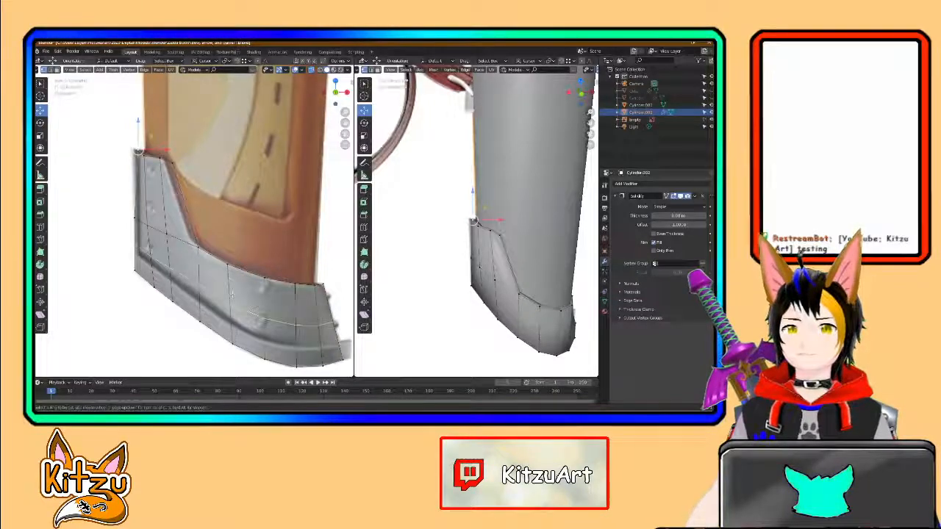
Step: Add a loop cut along the artwork's lower trim line and select the band of faces below it
click(232, 294)
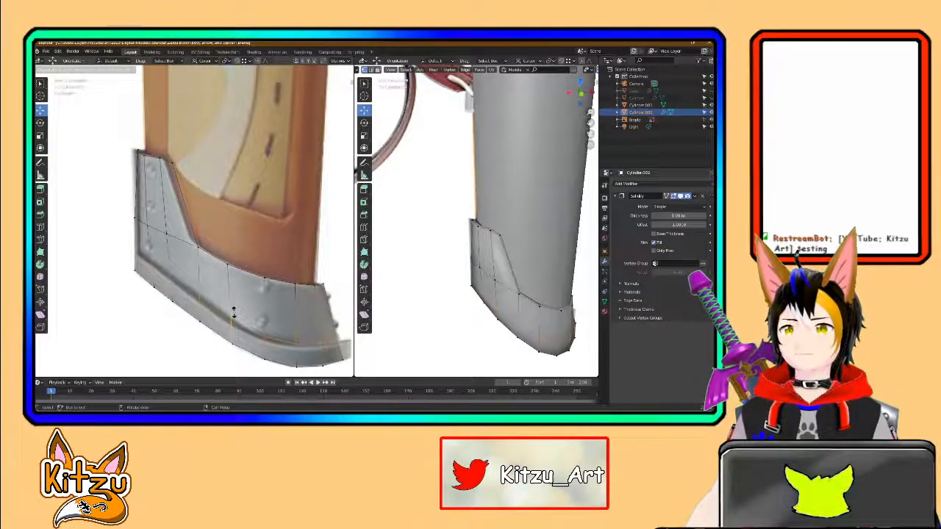
click(234, 311)
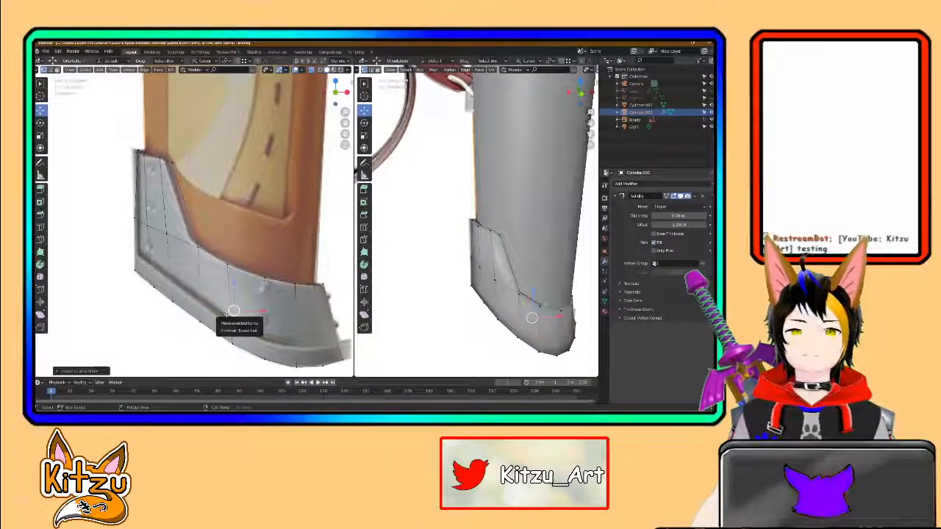
key(3)
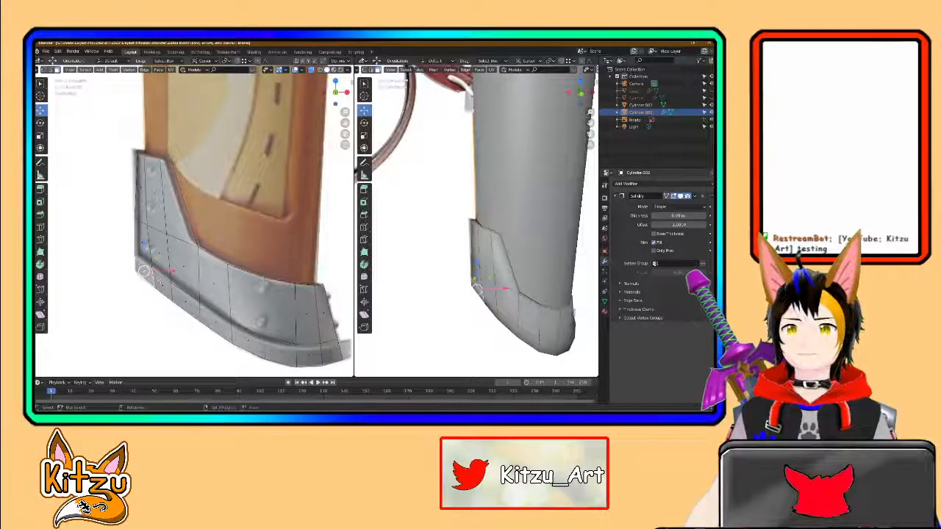
shift+click(184, 302)
shift+click(215, 320)
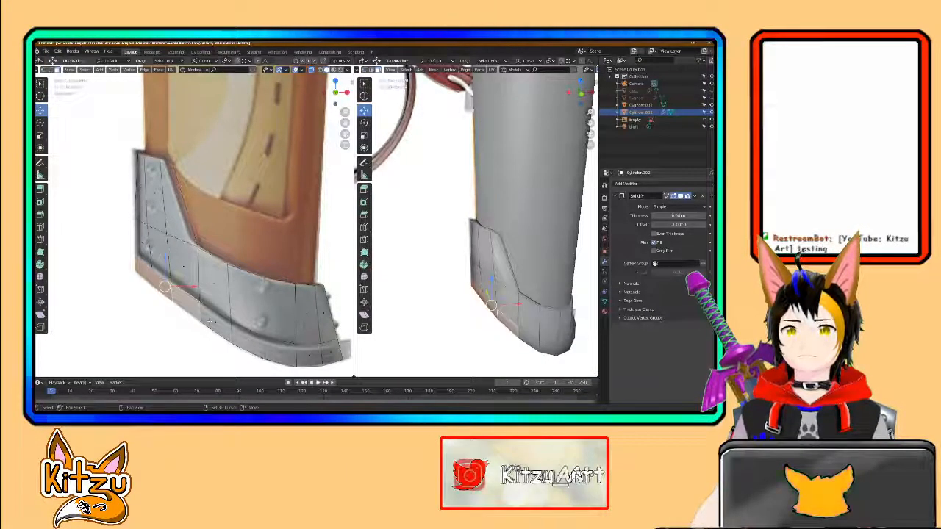
shift+click(247, 339)
shift+click(278, 349)
shift+click(308, 355)
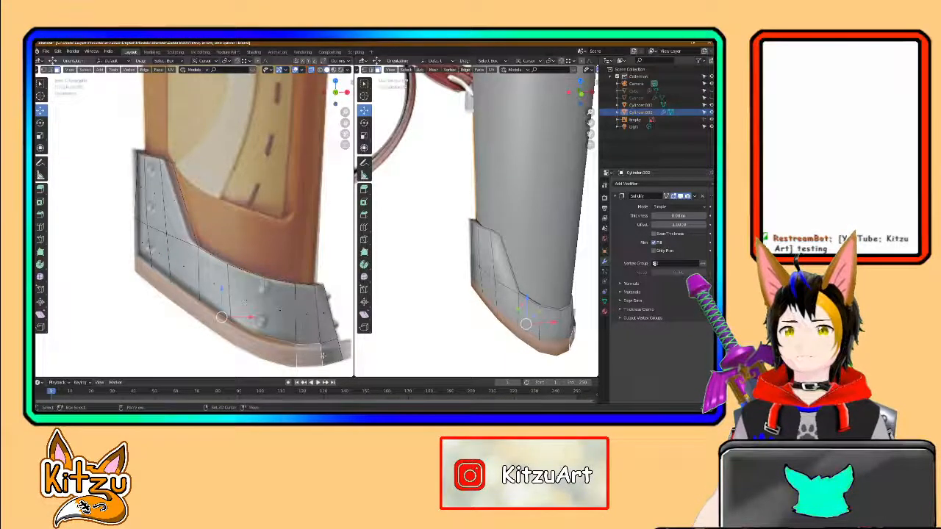
shift+click(329, 355)
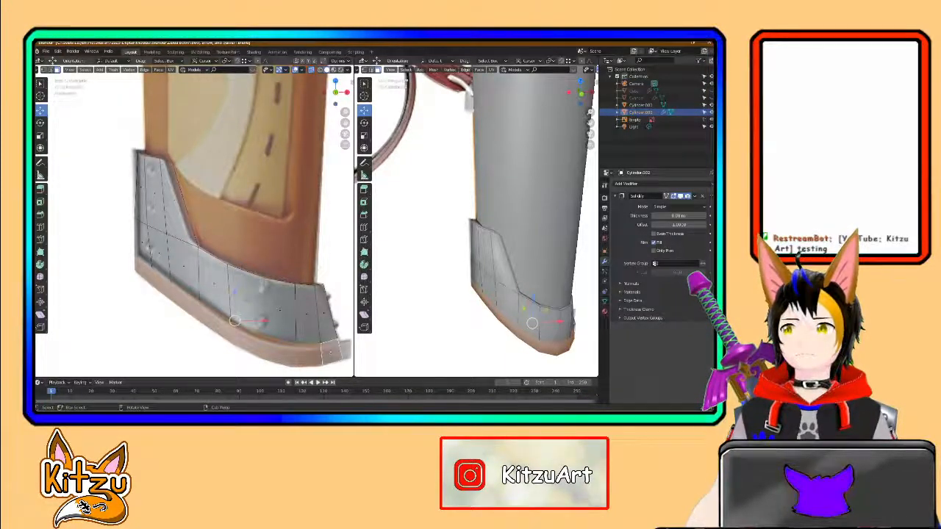
Step: Extend the face selection up the open side of the upright plate
middle_drag(388, 274, 532, 259)
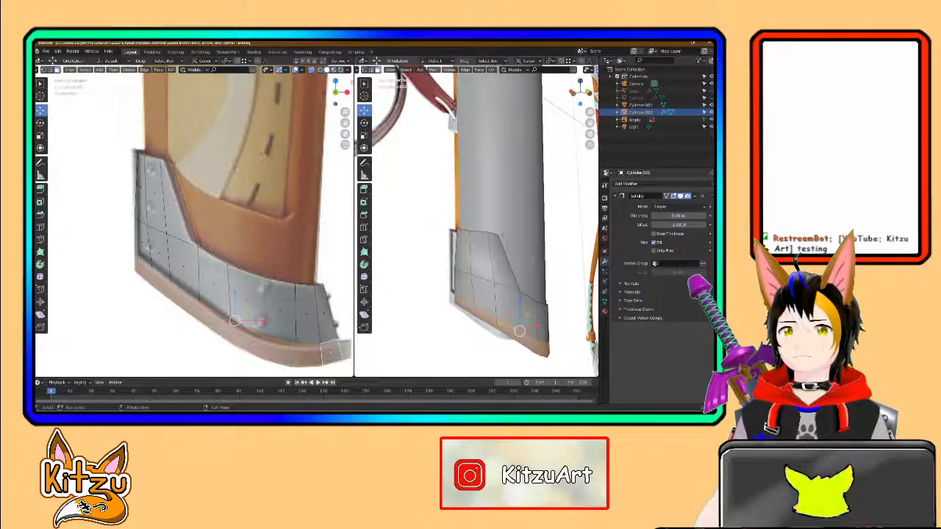
shift+click(465, 252)
middle_drag(502, 235, 450, 241)
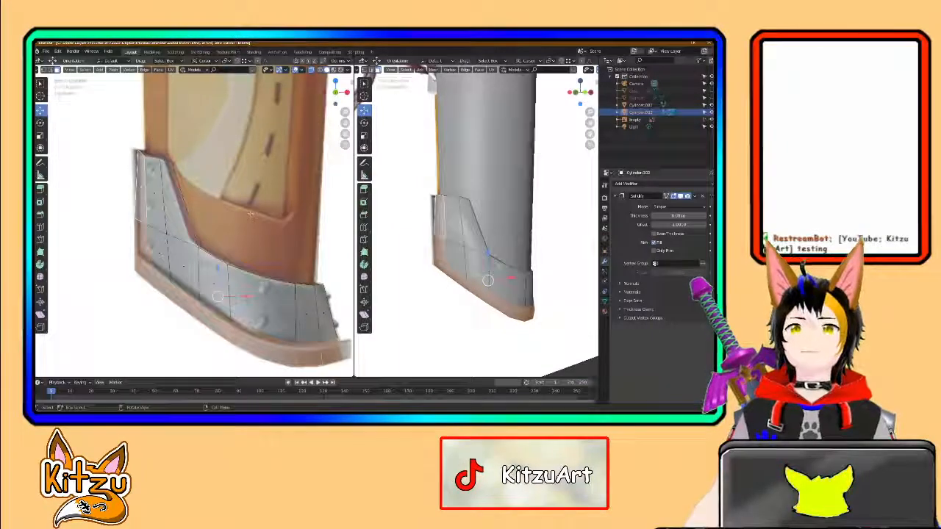
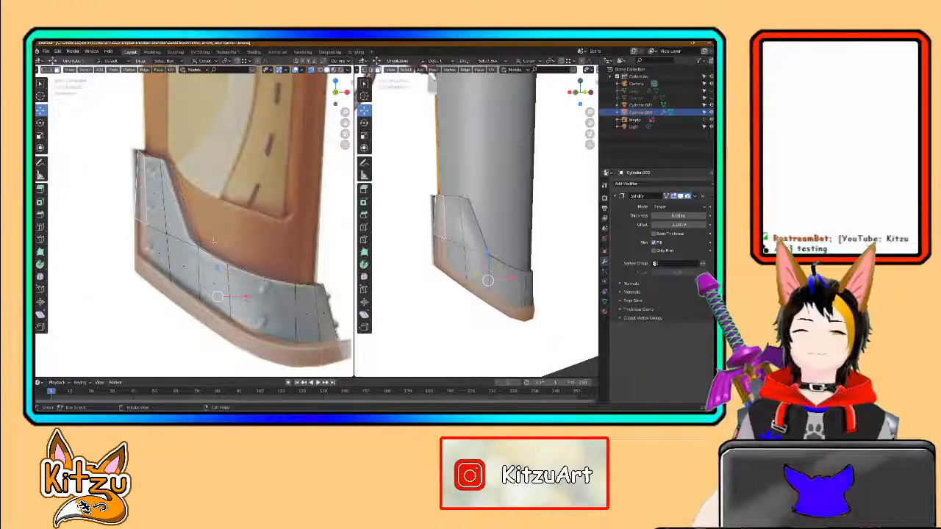
Step: Move the upright plate's outer top corner vertex along Z to match the artwork
middle_drag(267, 254, 219, 247)
middle_drag(225, 207, 230, 228)
scroll(213, 221, up, 5)
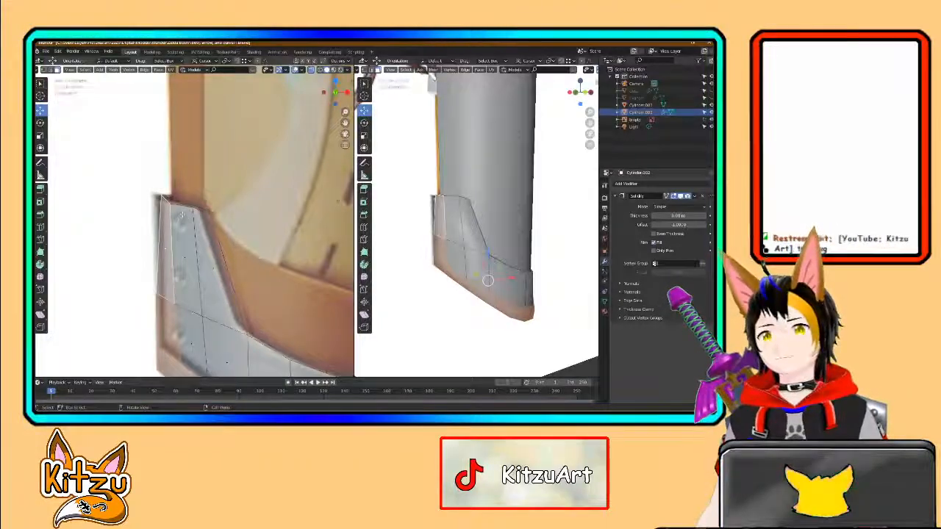
key(1)
click(163, 195)
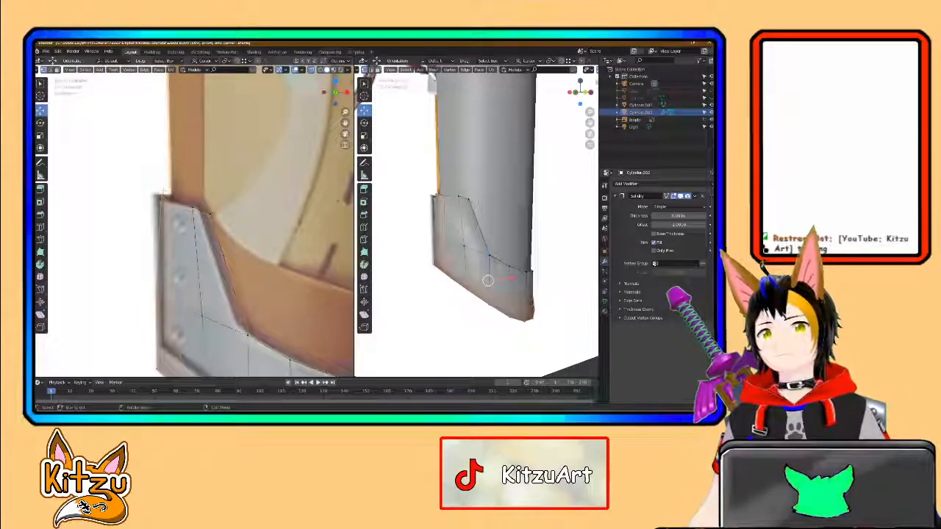
key(g)
key(z)
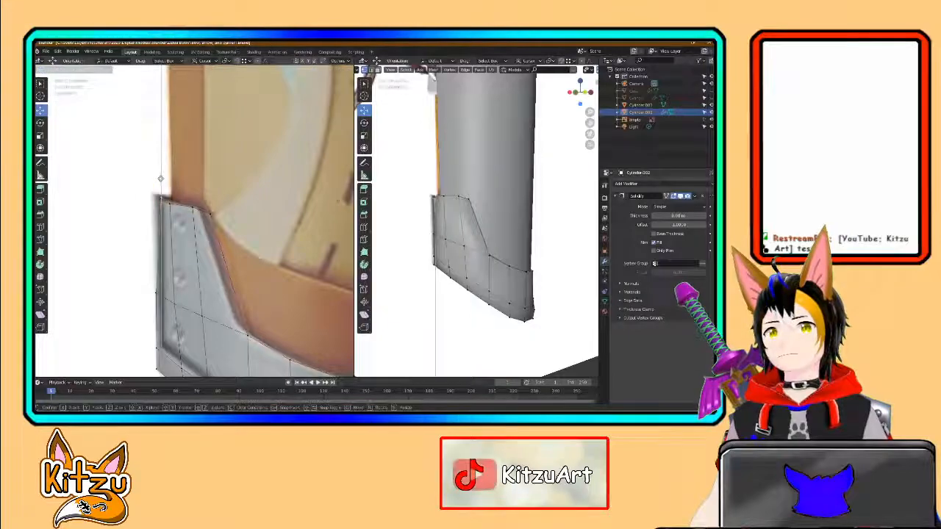
click(158, 182)
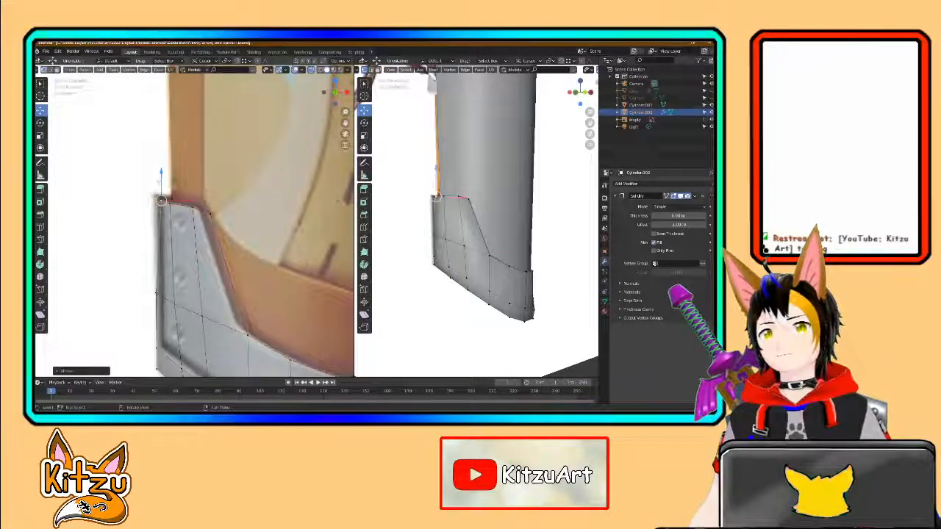
scroll(267, 232, down, 1)
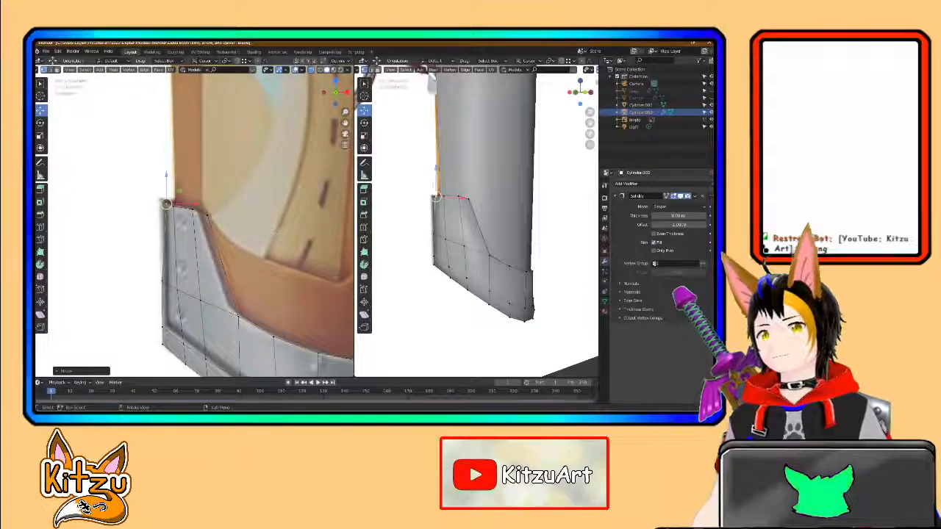
shift+middle_drag(267, 231, 236, 231)
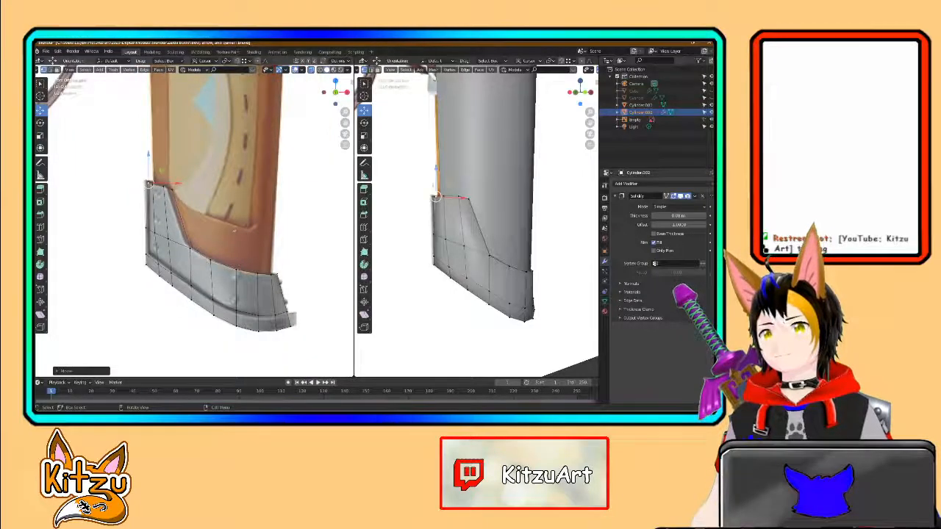
Step: Add the trim band faces along the foot piece's bottom edge to the selection, up to the upright plate's outer corner
scroll(212, 277, up, 2)
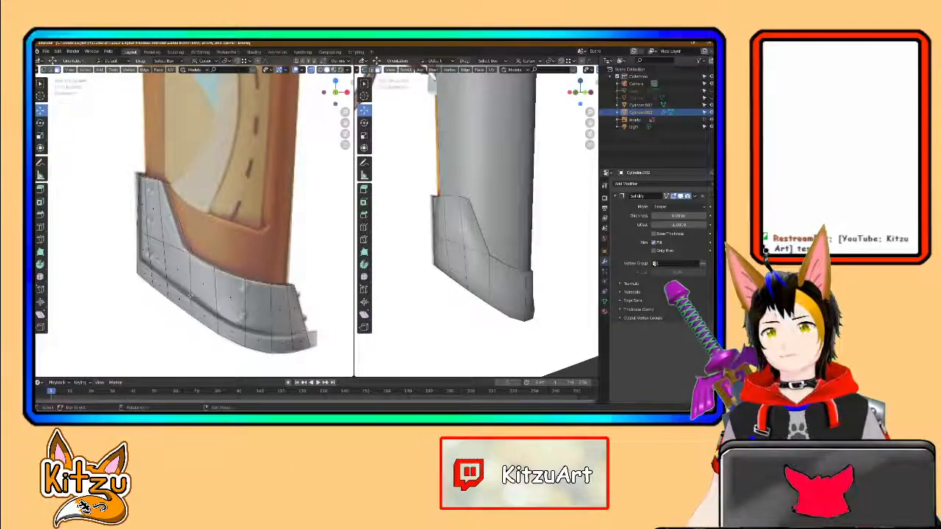
middle_drag(201, 287, 187, 263)
shift+right_drag(298, 309, 264, 305)
shift+click(200, 282)
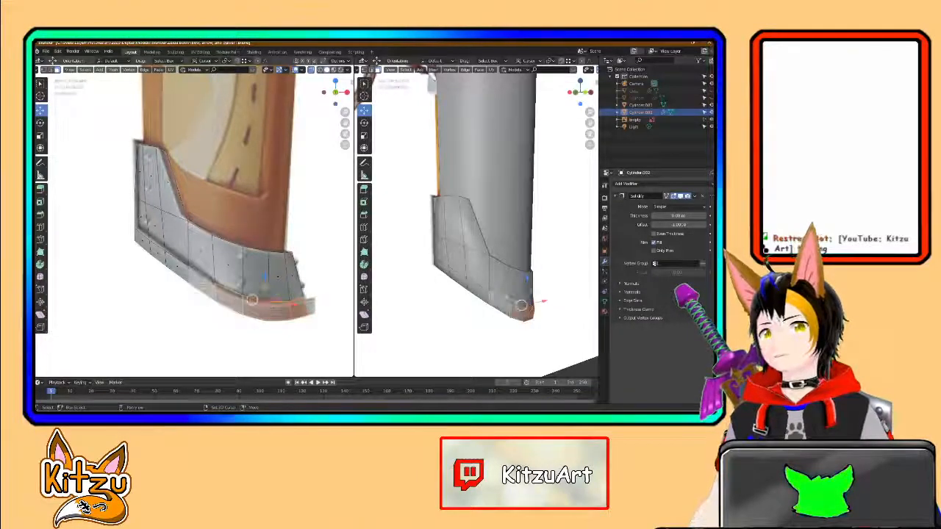
shift+click(172, 266)
shift+click(147, 250)
middle_drag(213, 243, 188, 246)
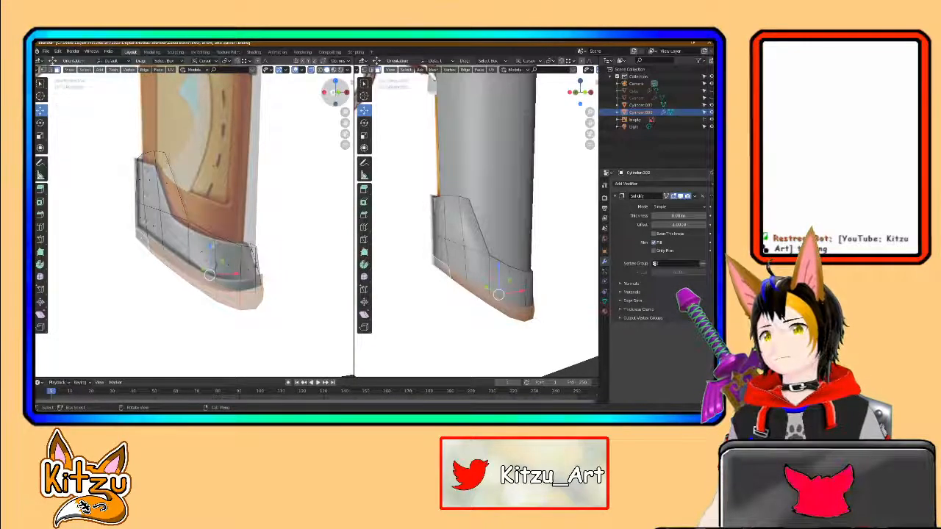
Step: Add the faces up the upright plate's outer side to the selection and extrude the whole trim band
click(333, 92)
click(334, 92)
middle_drag(424, 250, 515, 194)
shift+click(447, 263)
shift+click(447, 219)
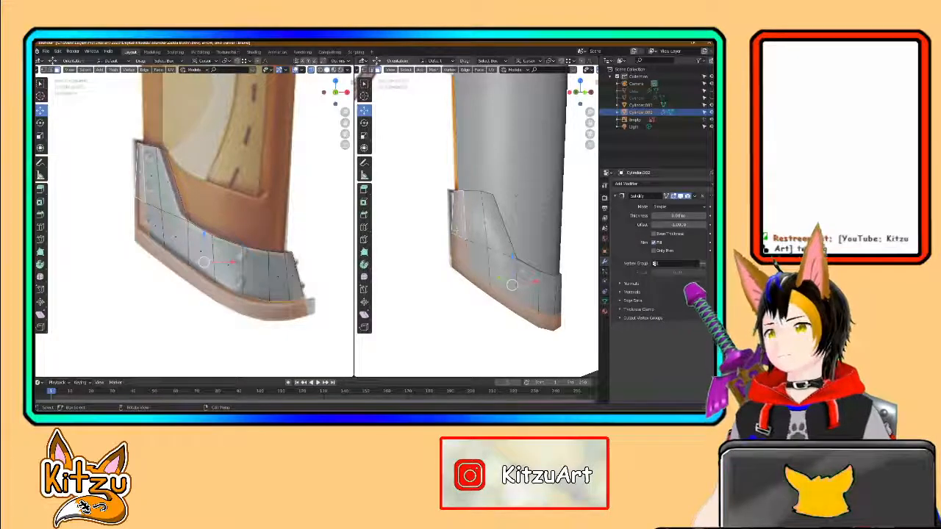
shift+middle_drag(516, 196, 510, 215)
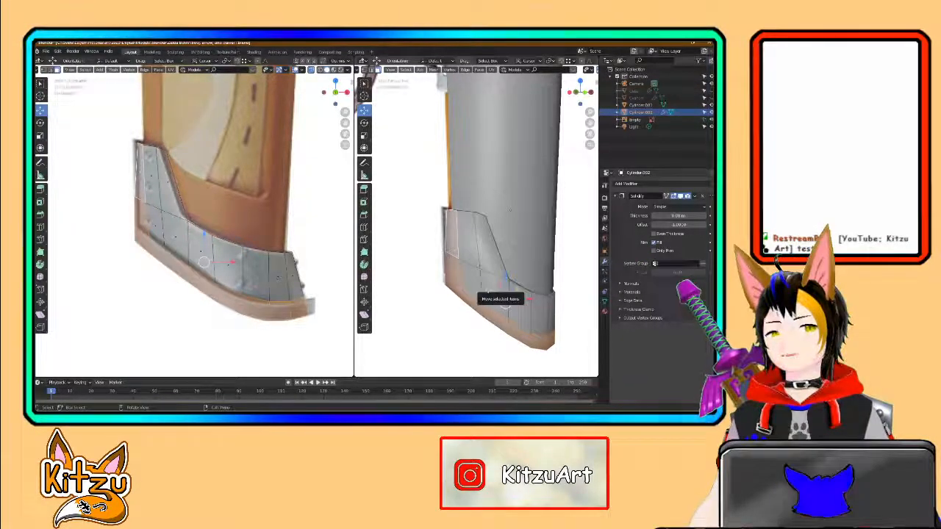
key(e)
click(487, 290)
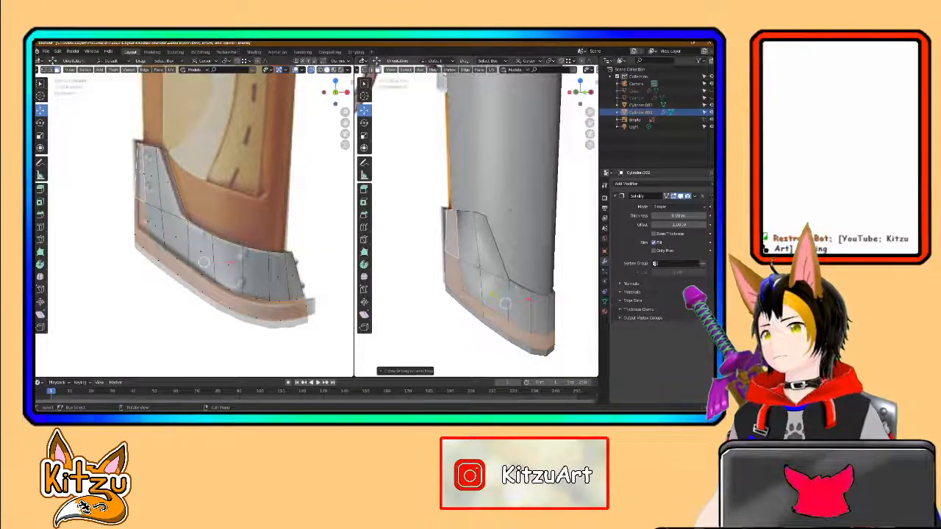
key(s)
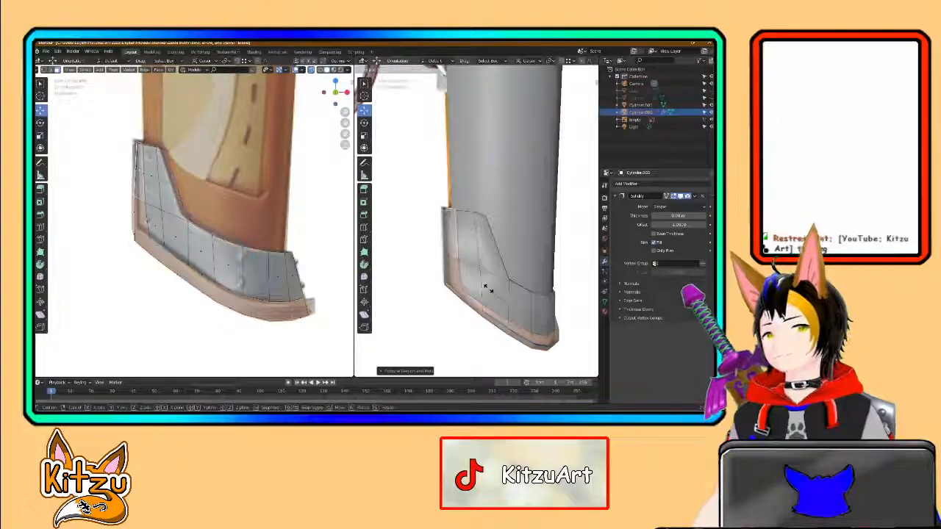
key(x)
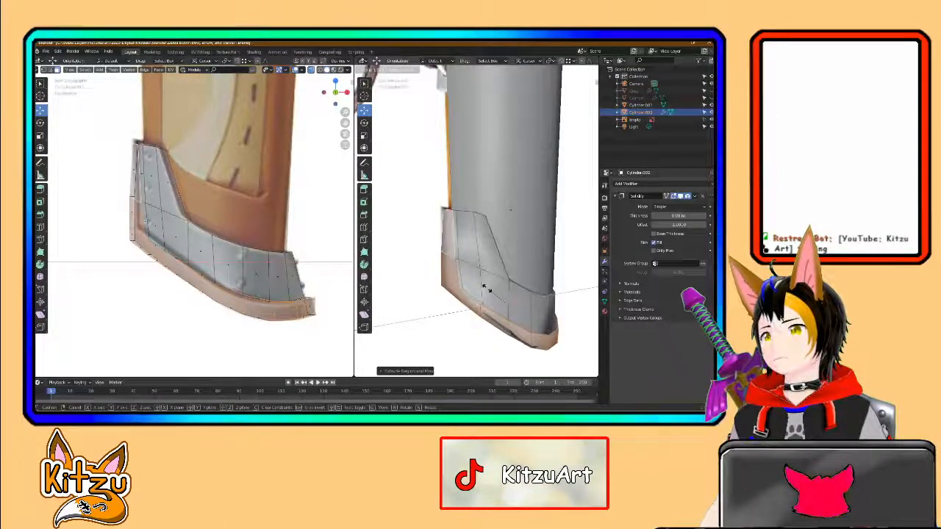
key(y)
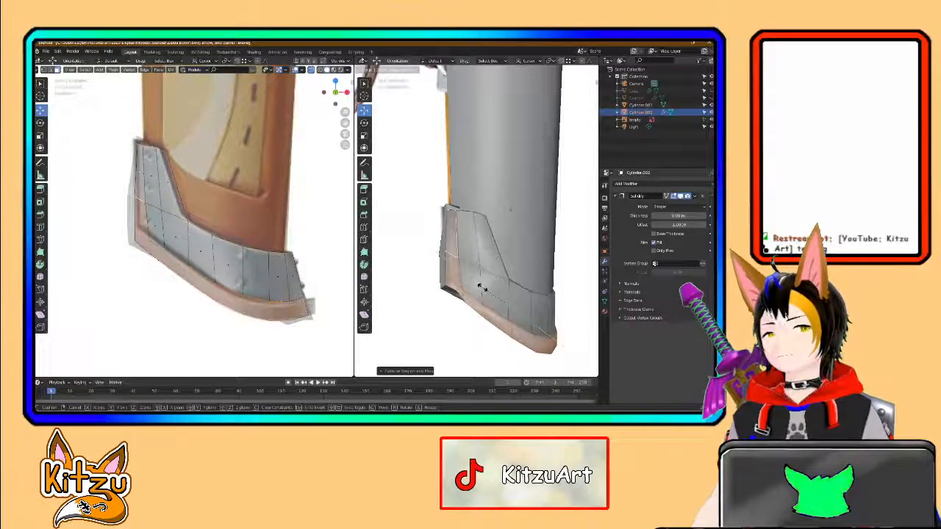
key(z)
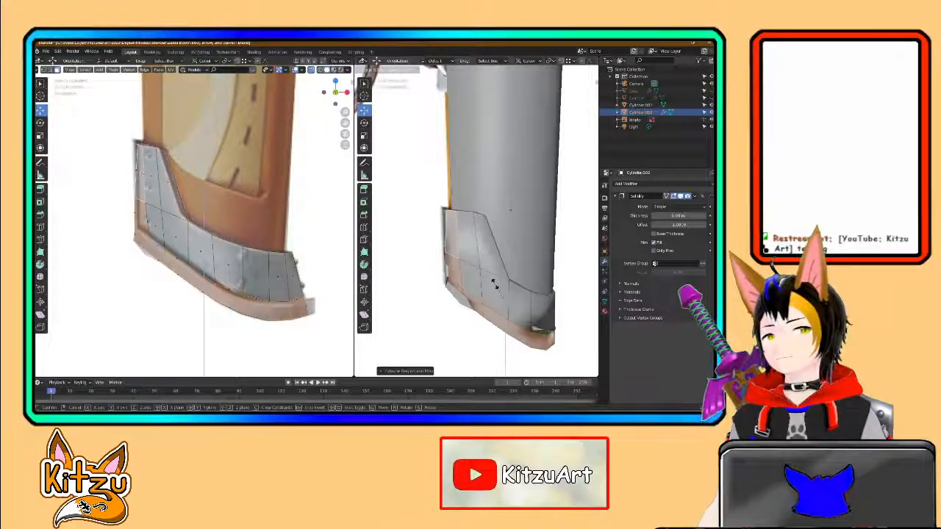
click(479, 279)
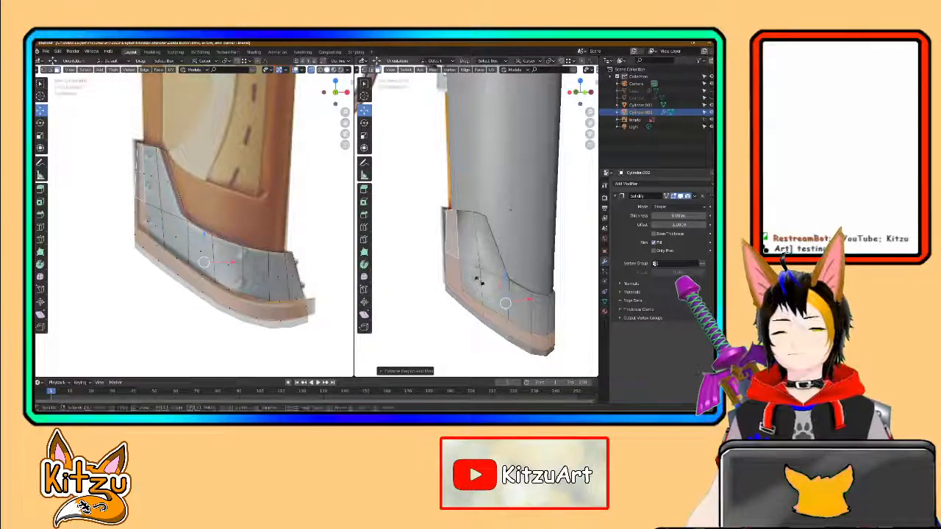
key(ctrl+z)
Step: Scale the extruded trim band outward uniformly so it stands out from the foot piece
key(s)
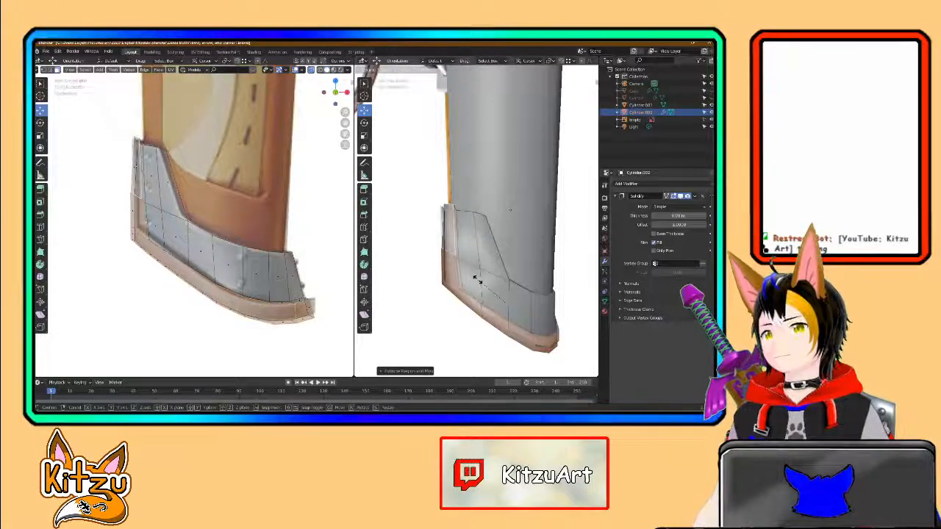
click(478, 280)
middle_drag(479, 281, 454, 191)
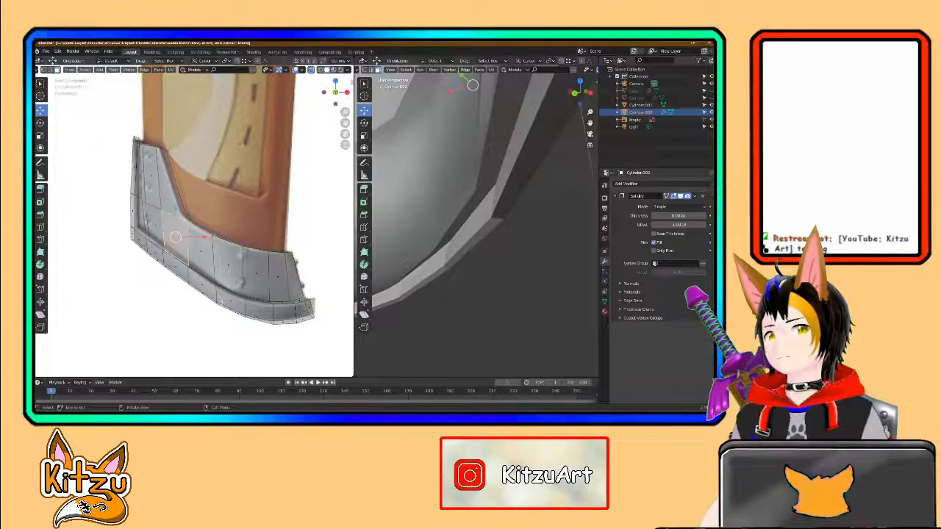
Step: With X-ray enabled, select the extruded band's underside faces along the foot piece's bottom edge and delete them
scroll(447, 216, down, 3)
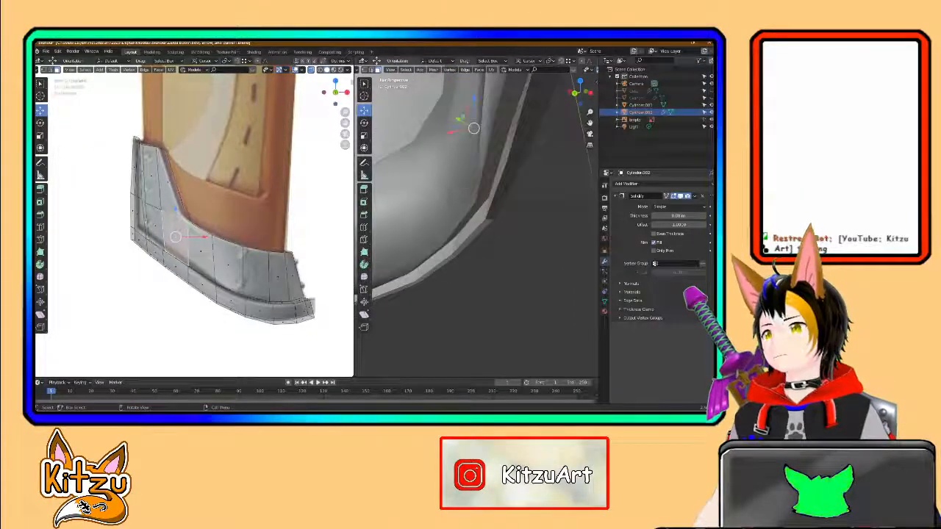
middle_drag(488, 173, 438, 157)
middle_drag(529, 172, 404, 169)
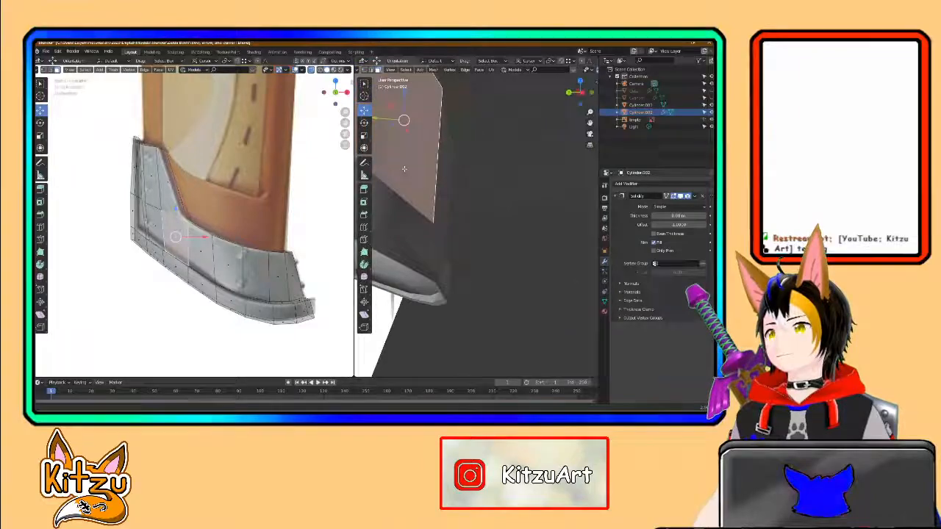
middle_drag(446, 220, 510, 193)
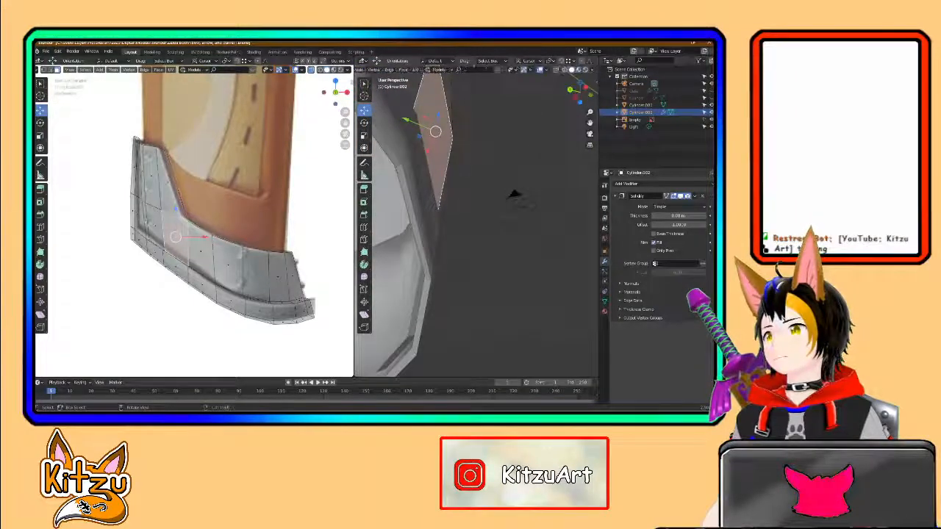
click(557, 70)
middle_drag(436, 211, 542, 166)
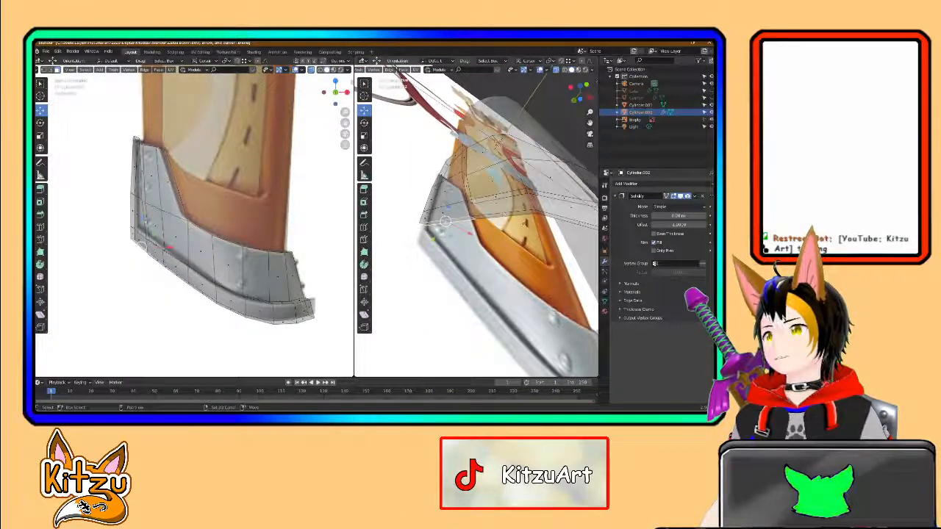
shift+click(506, 214)
shift+middle_drag(506, 214, 456, 210)
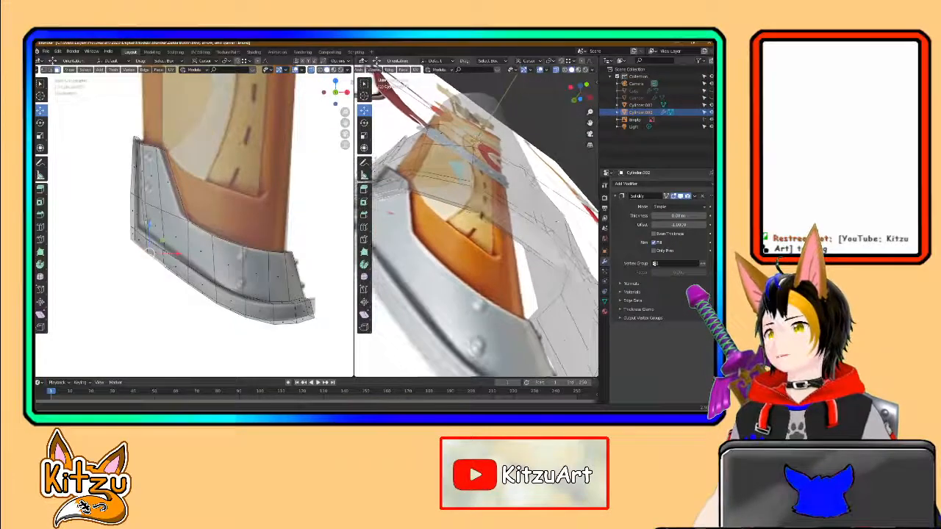
shift+click(479, 214)
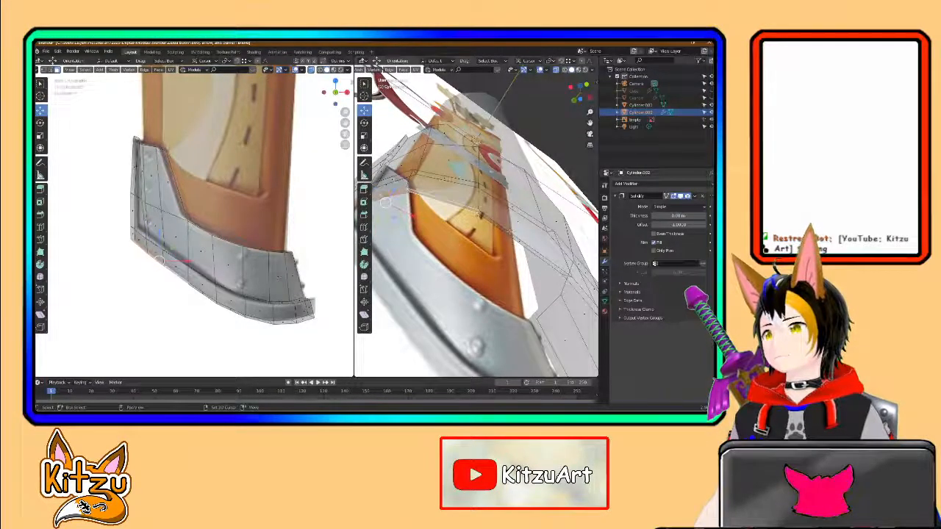
middle_drag(479, 214, 491, 176)
shift+click(507, 194)
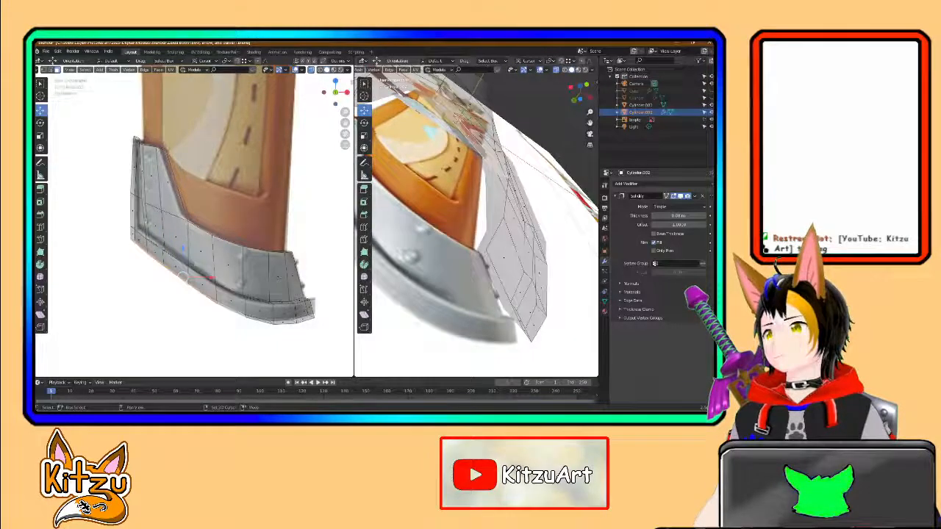
shift+click(522, 218)
middle_drag(522, 219, 487, 200)
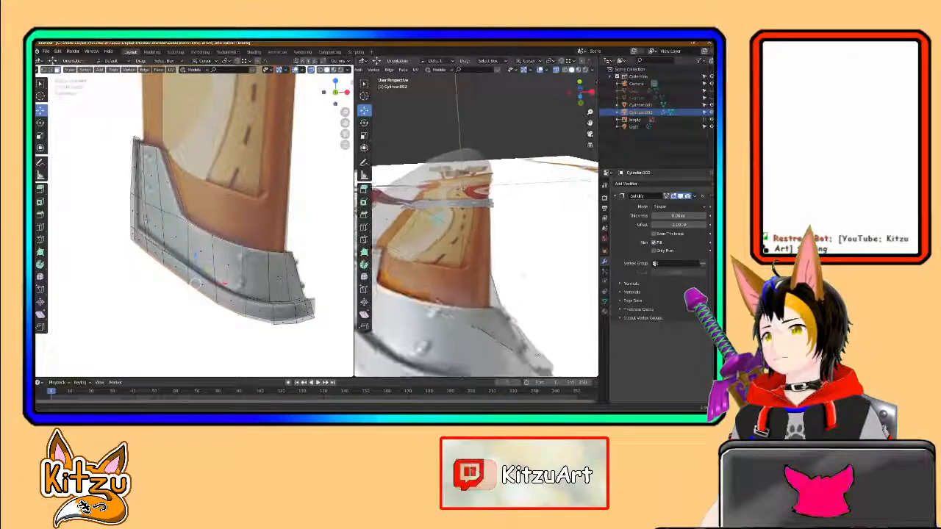
shift+click(468, 232)
middle_drag(468, 233, 494, 165)
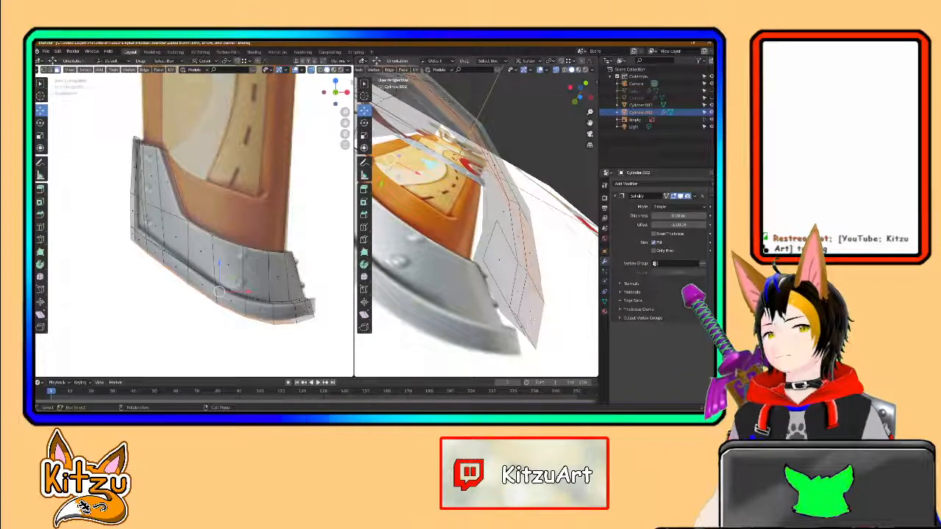
key(x)
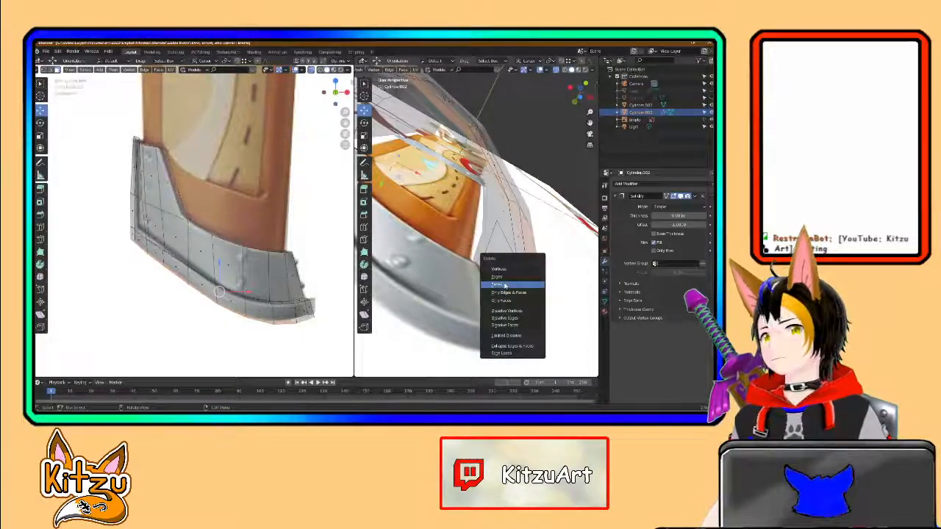
click(504, 285)
middle_drag(504, 285, 461, 104)
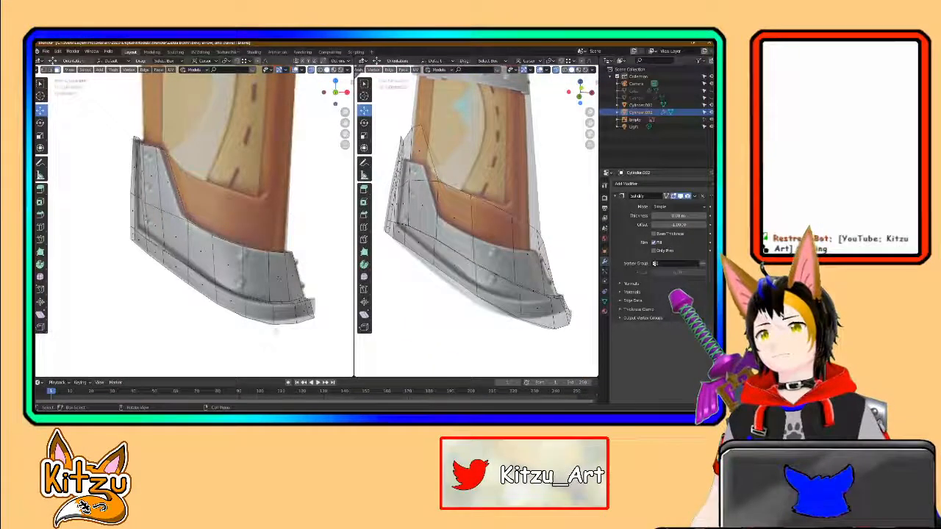
Step: Move the trim band's lower tip vertices and the upright plate's outer edge vertices to match the artwork outline
drag(278, 334, 297, 292)
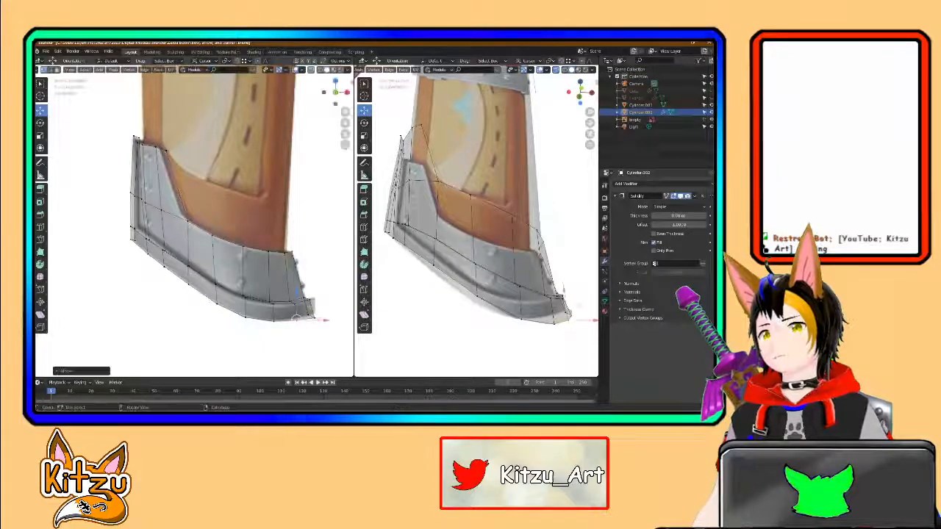
drag(321, 329, 313, 288)
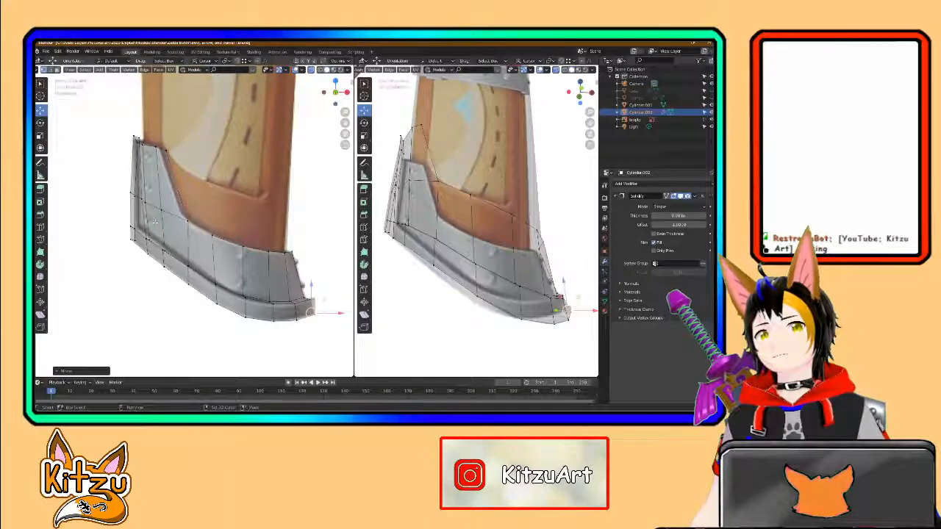
shift+middle_drag(155, 221, 159, 246)
drag(129, 174, 139, 147)
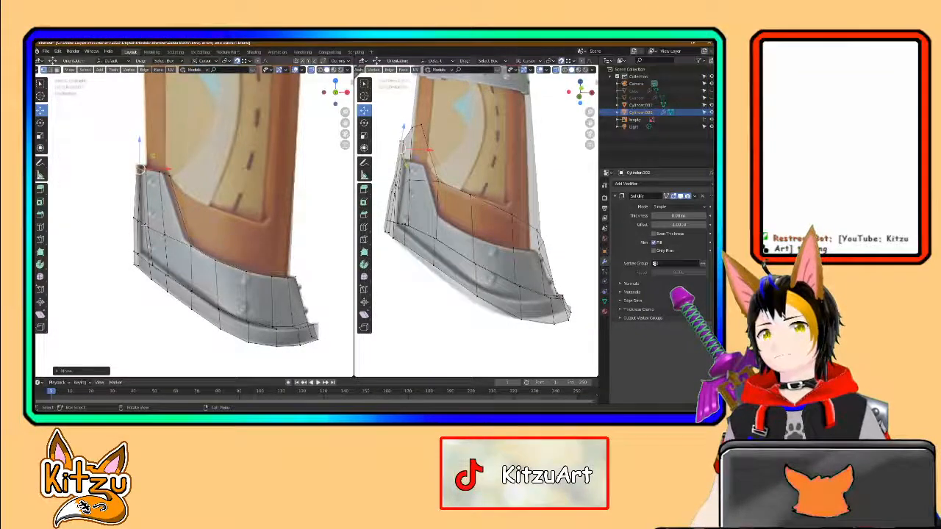
drag(142, 208, 141, 223)
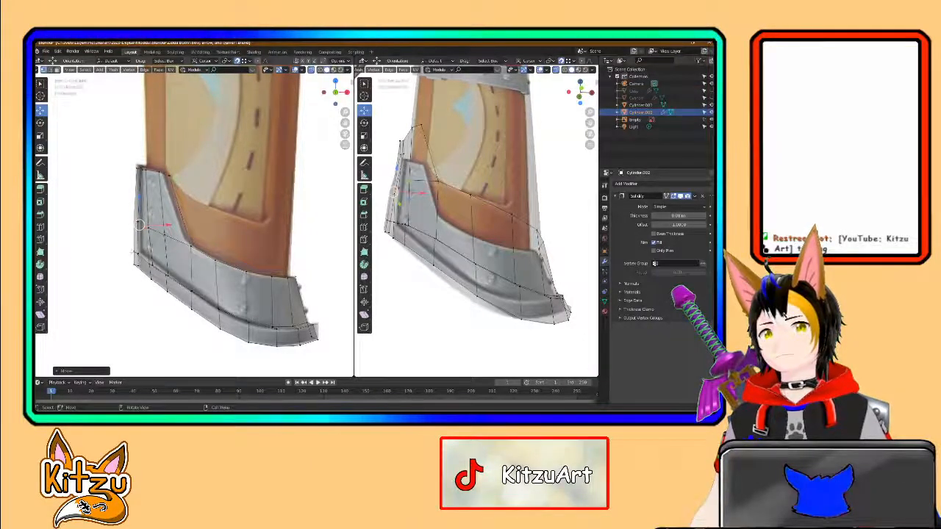
scroll(250, 292, down, 1)
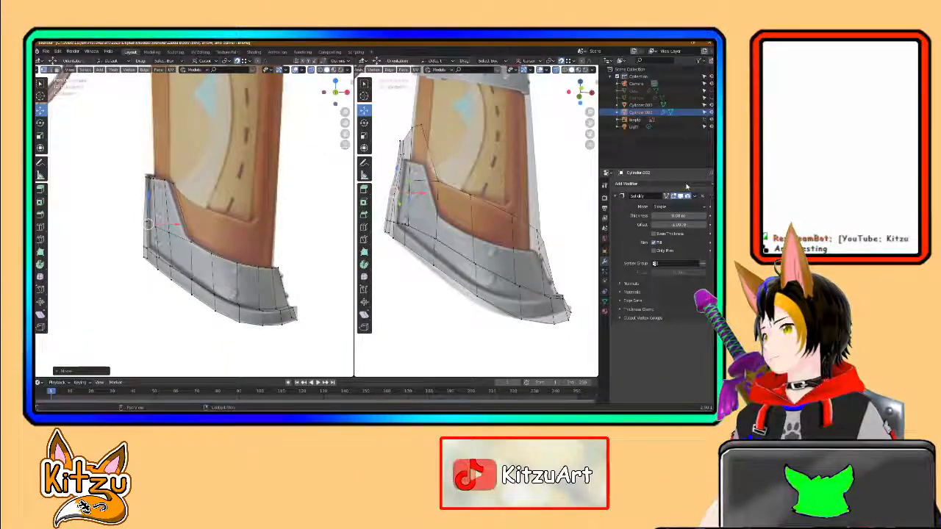
Step: Add a Mirror modifier to the foot piece and mirror it on the Y axis only
click(626, 183)
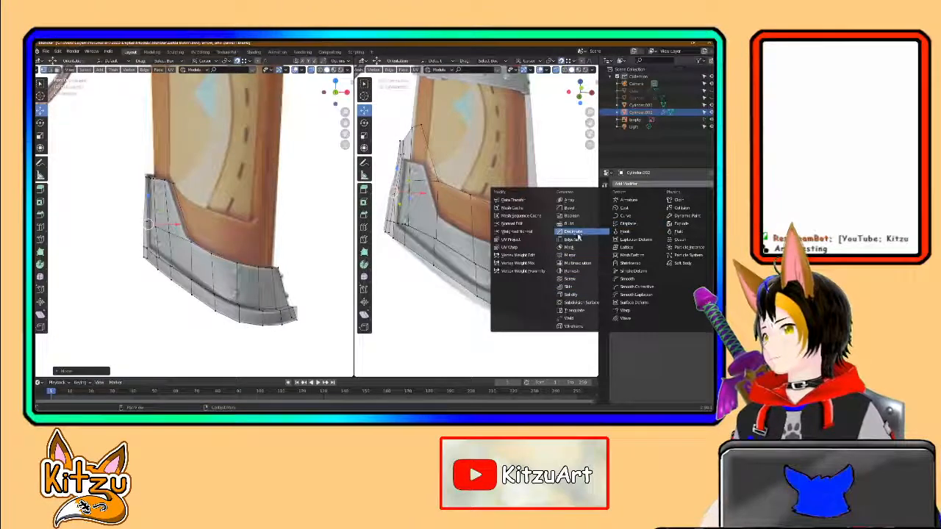
click(569, 255)
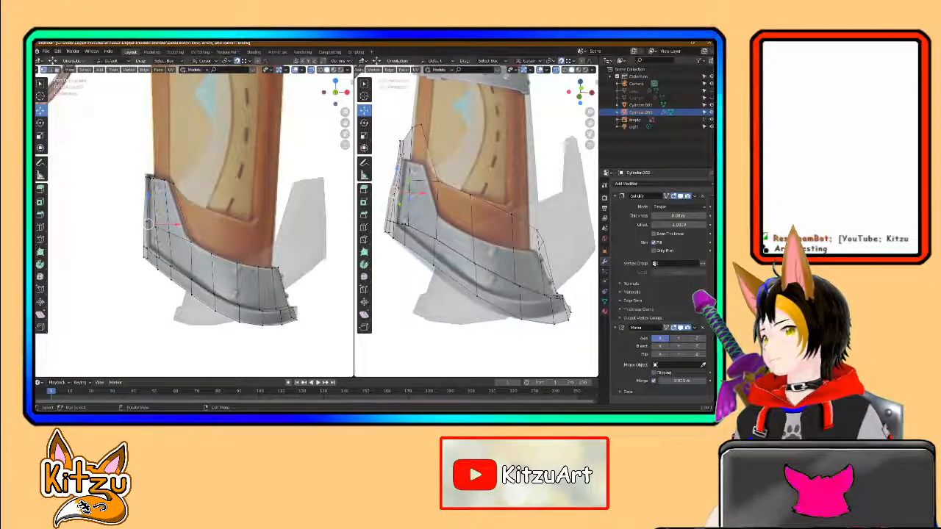
click(660, 338)
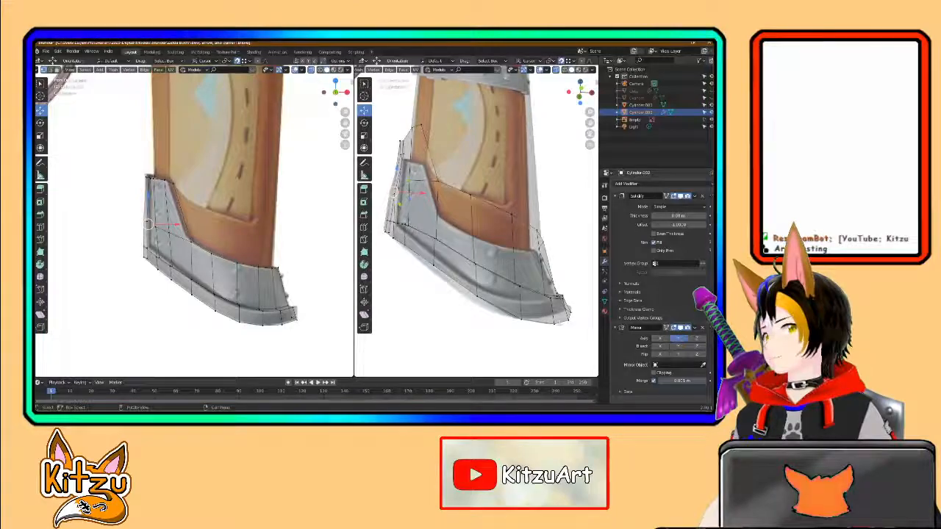
scroll(449, 255, down, 4)
middle_drag(450, 256, 549, 130)
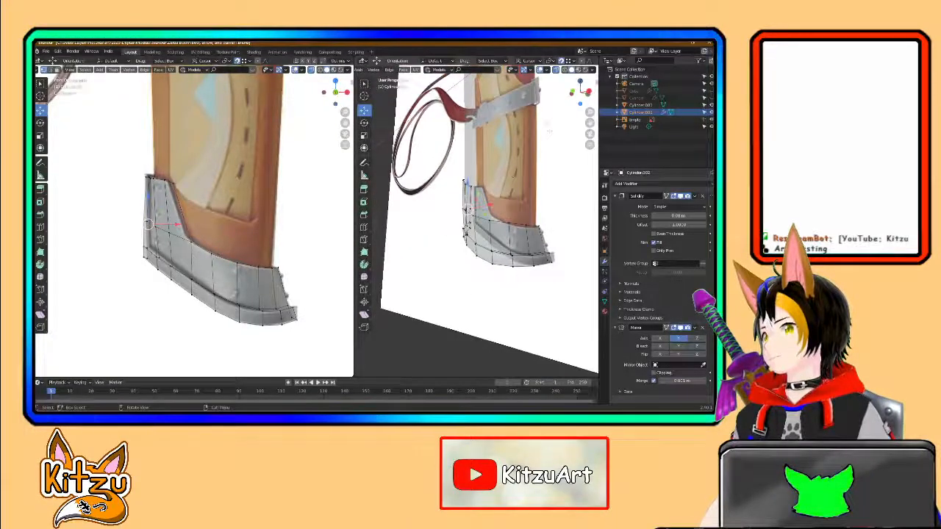
Step: Turn off X-ray and hide the reference image to view the mirrored foot piece
click(556, 70)
middle_drag(531, 213, 449, 240)
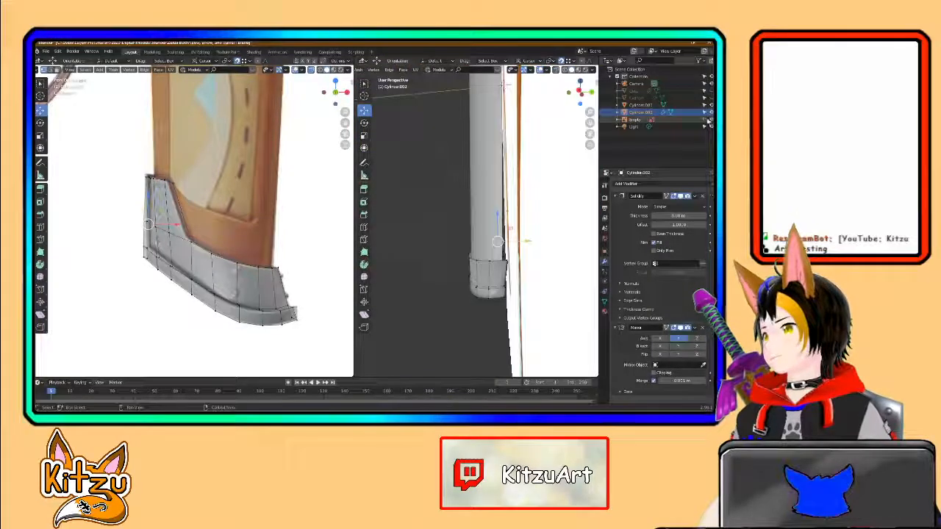
click(710, 121)
middle_drag(506, 254, 455, 267)
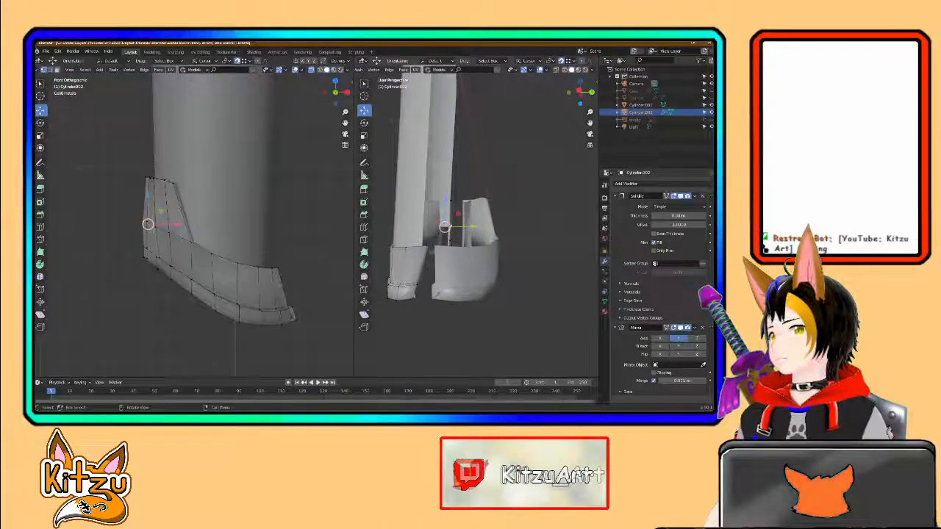
Step: In the right side view with X-ray enabled, select the foot piece's seam vertices that face its mirrored half
click(579, 91)
shift+middle_drag(463, 219, 510, 209)
scroll(508, 210, down, 1)
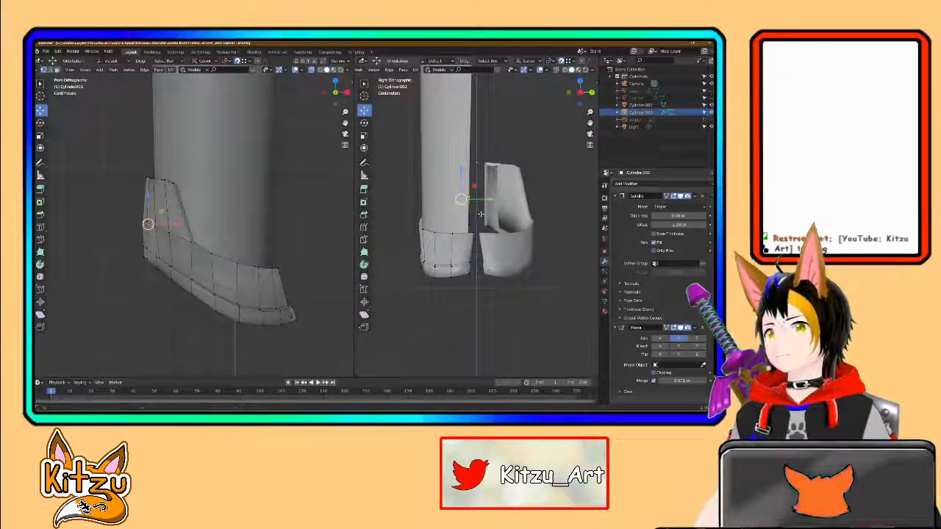
shift+middle_drag(480, 214, 466, 214)
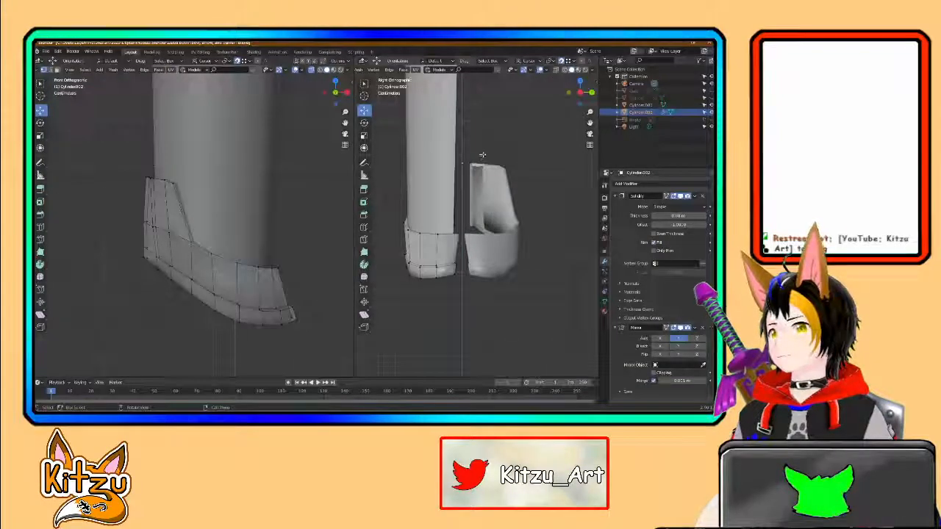
scroll(550, 82, down, 4)
click(556, 70)
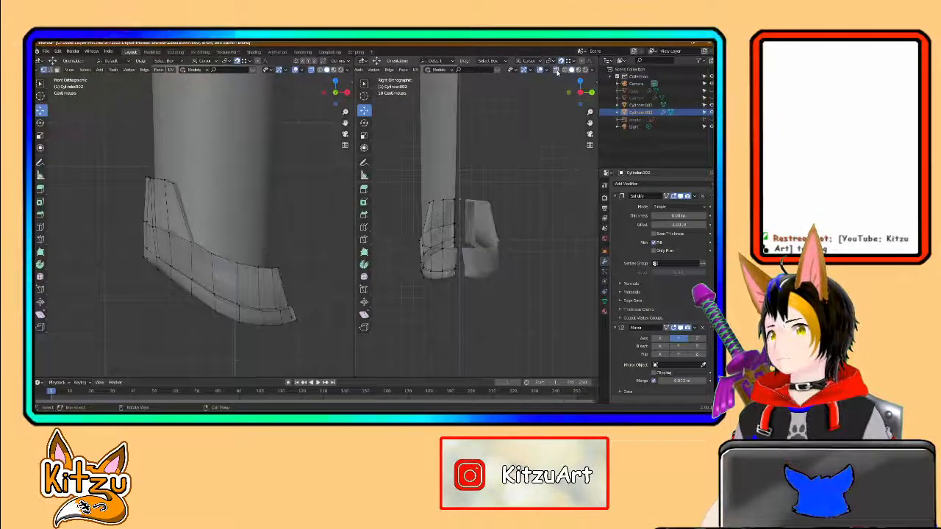
drag(458, 252, 453, 290)
scroll(453, 290, up, 1)
scroll(452, 290, up, 1)
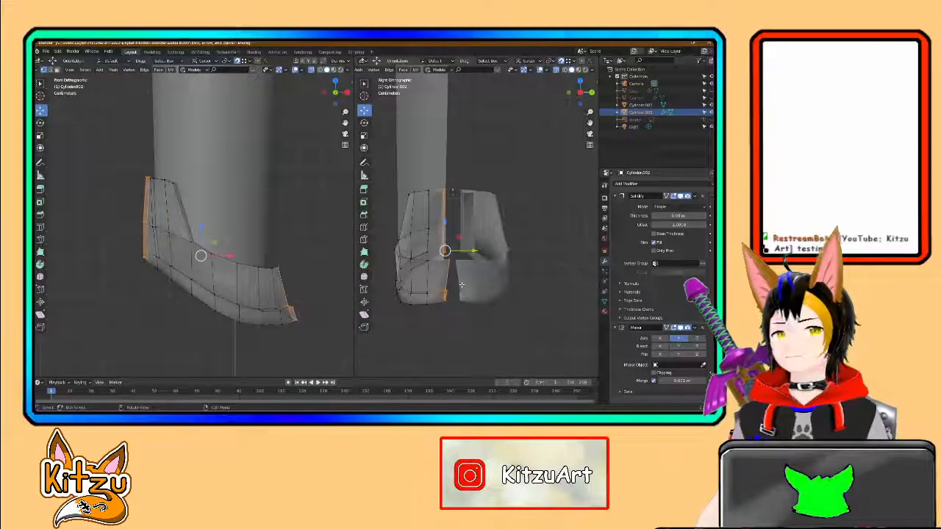
Step: Try to flatten the selected seam vertices by scaling them to 0 along Z, and undo the result
key(s)
key(y)
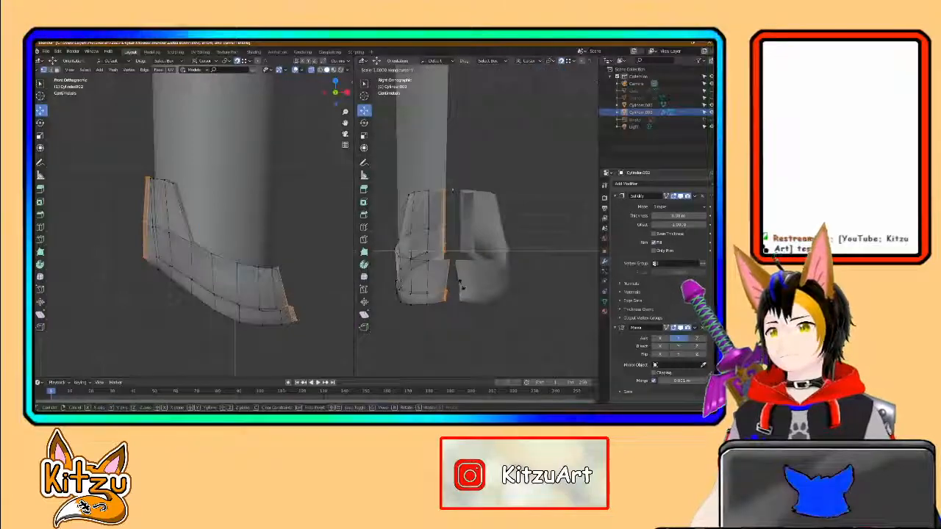
click(462, 286)
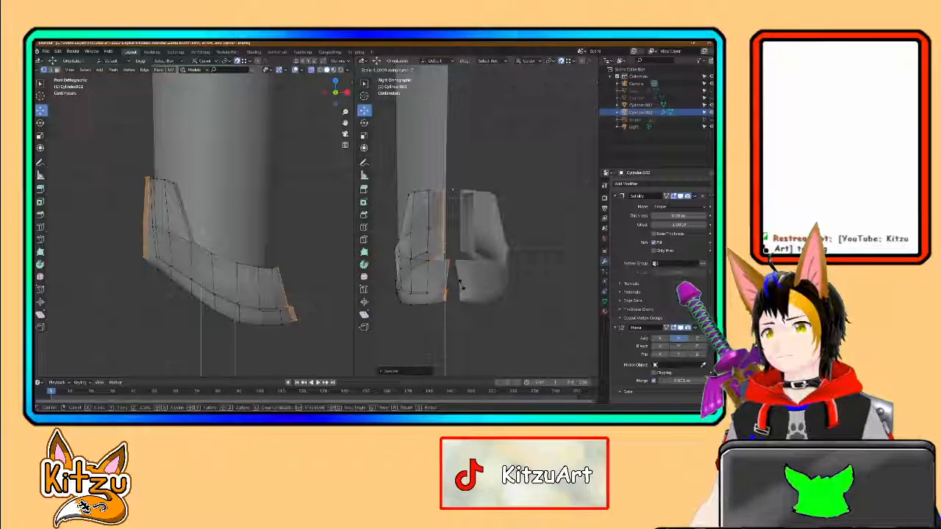
key(s)
key(z)
key(0)
key(Return)
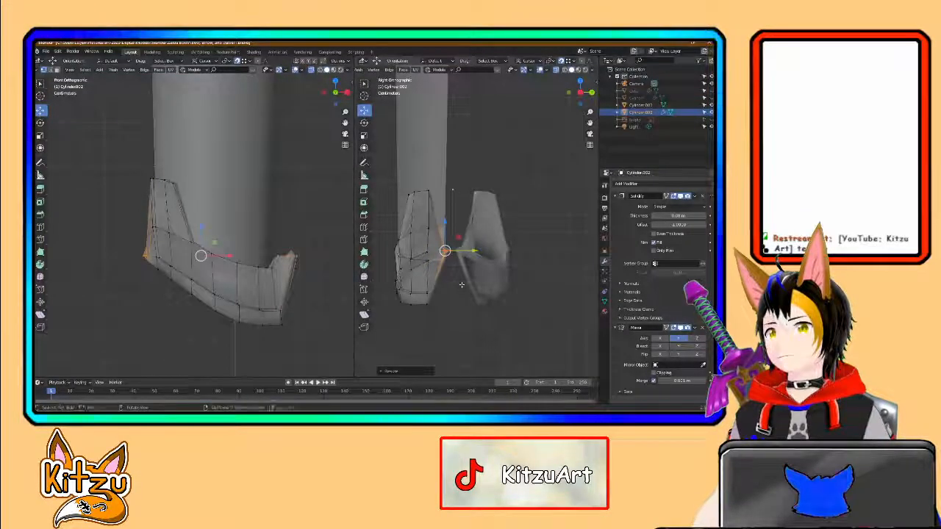
key(ctrl+z)
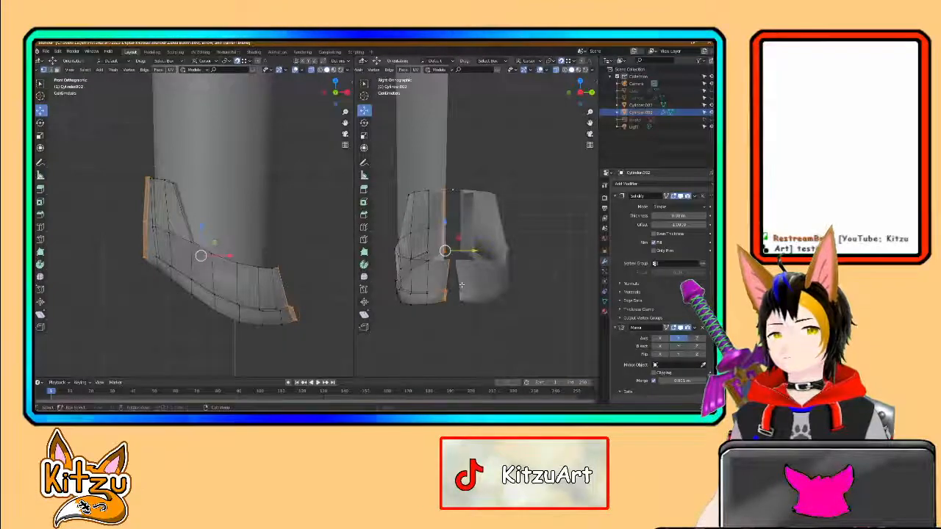
Step: Flatten the selected seam vertices by scaling them to 0 along Y, and move them along Y to the mirror centre
key(s)
key(y)
key(0)
key(Return)
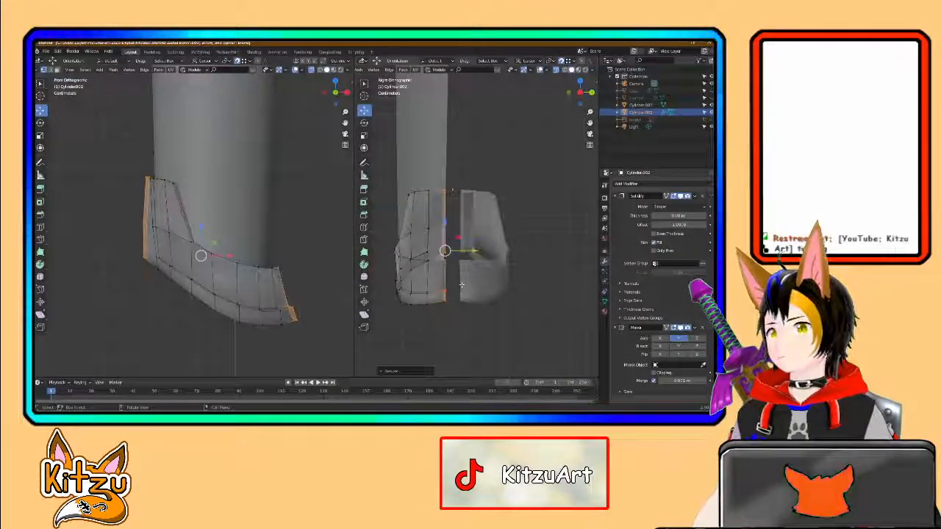
key(g)
key(y)
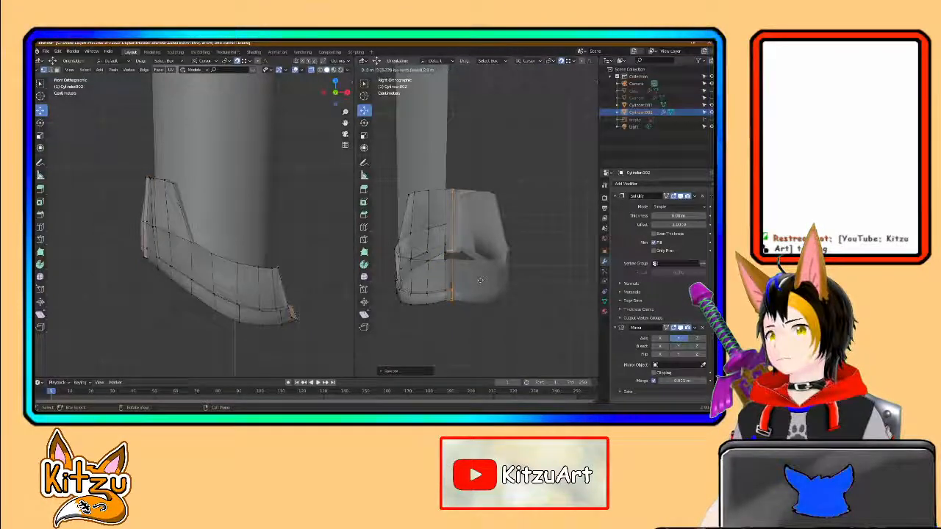
click(479, 280)
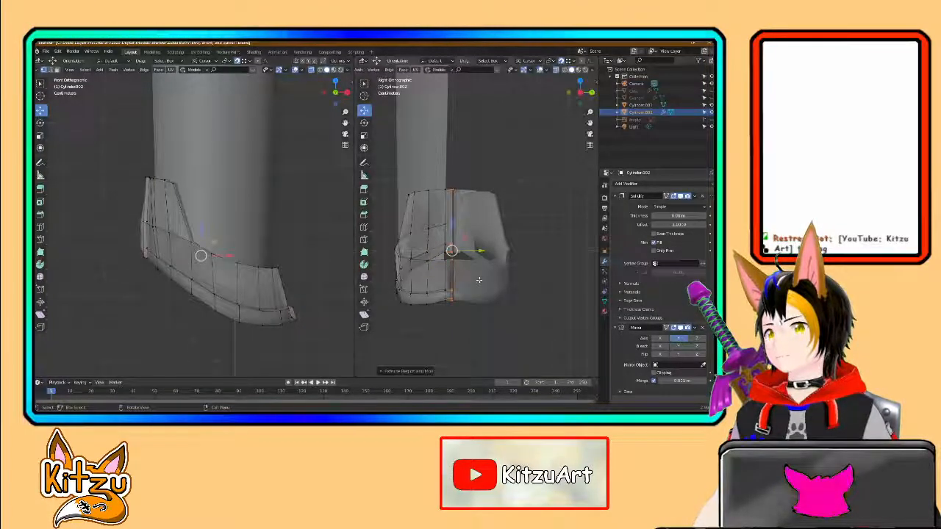
Step: Scale the seam vertices to 0 along Y again, enable Clipping on the Mirror modifier, and move them along Y onto the mirror plane
key(s)
key(y)
key(0)
key(Return)
drag(482, 250, 483, 251)
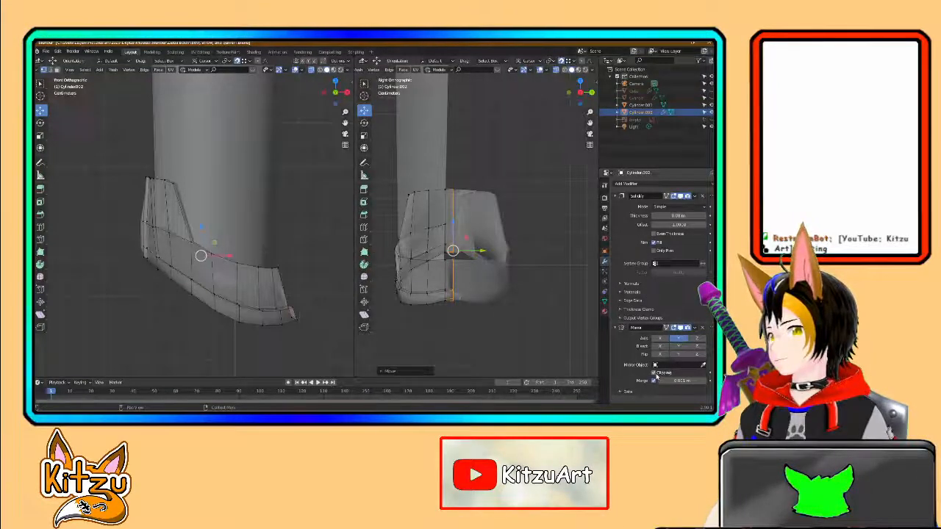
key(g)
key(y)
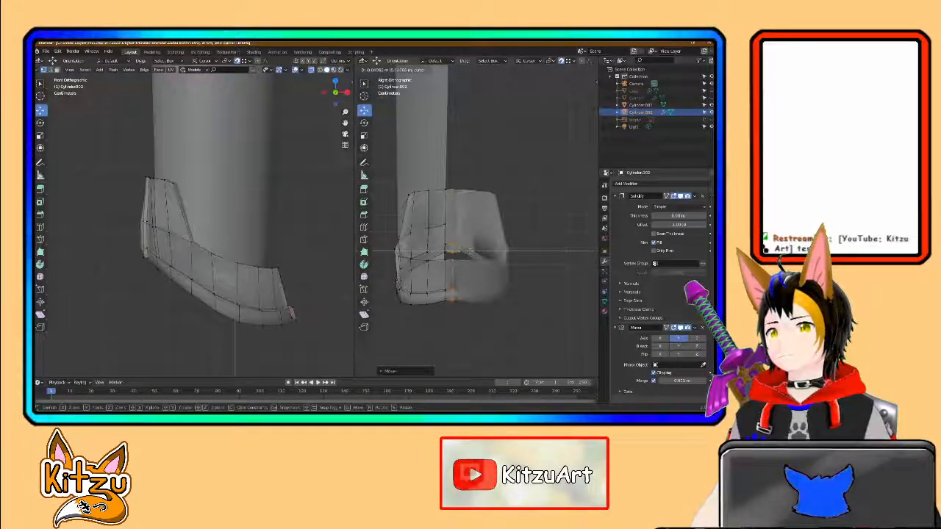
click(470, 251)
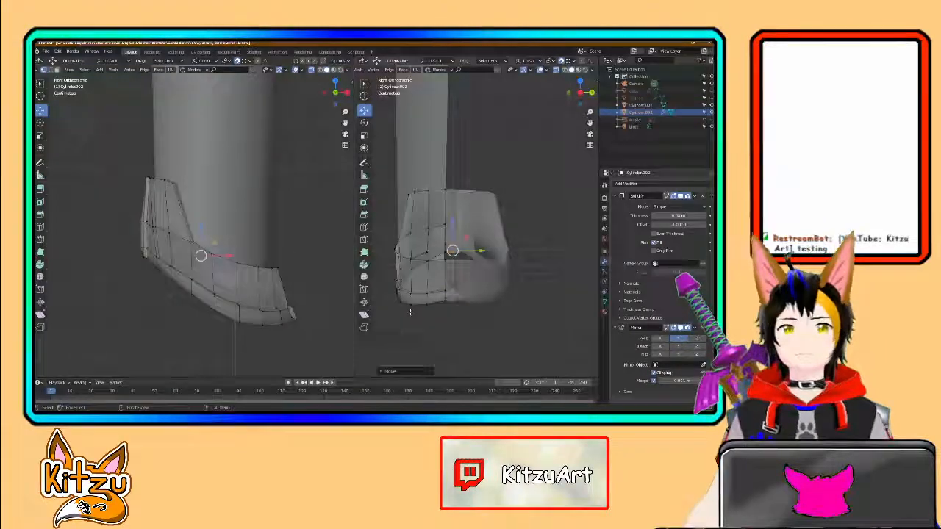
Step: Select the trim band's tip vertices at the centre seam, show the reference image again, and move them slightly down along Z
scroll(463, 312, up, 2)
shift+middle_drag(458, 315, 471, 273)
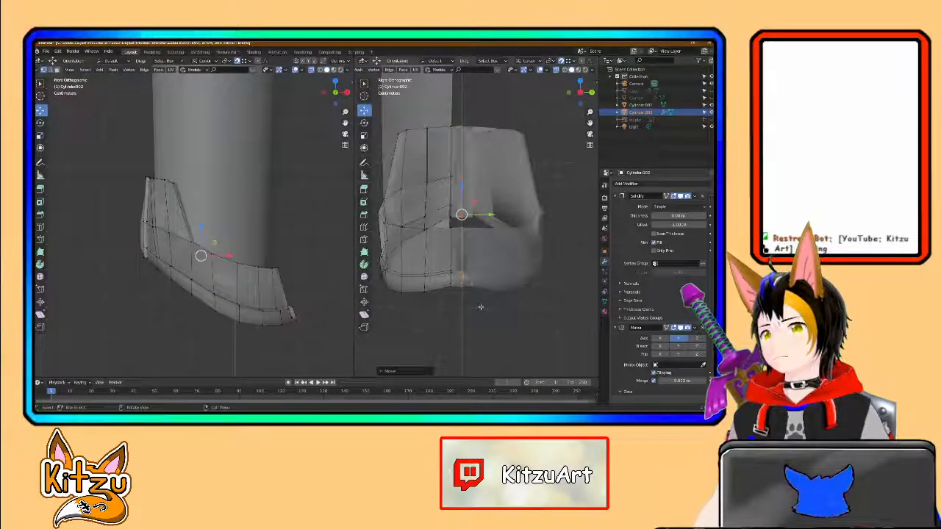
drag(482, 306, 458, 260)
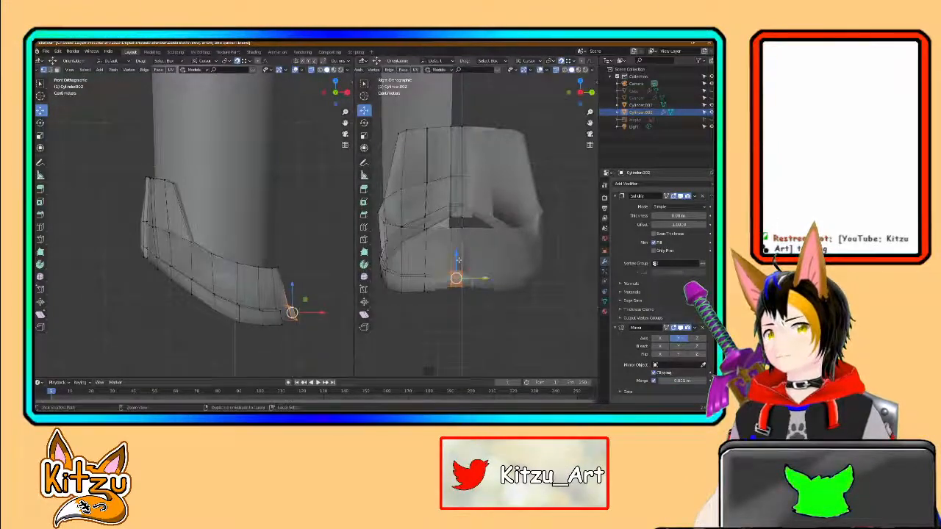
click(710, 120)
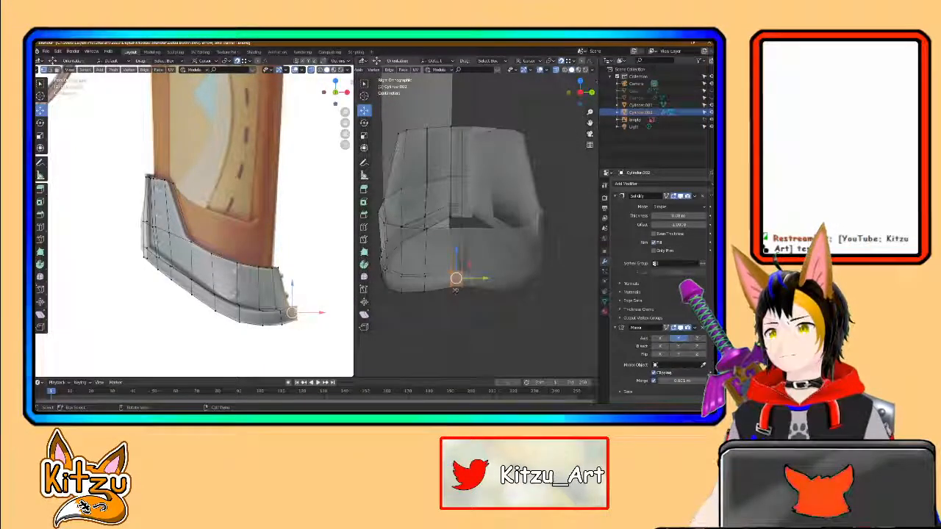
drag(456, 255, 456, 263)
Step: Compare the foot piece's outline with the reference artwork up close from the front in the second viewport
middle_drag(455, 263, 562, 254)
scroll(538, 257, down, 3)
scroll(538, 257, down, 1)
click(580, 92)
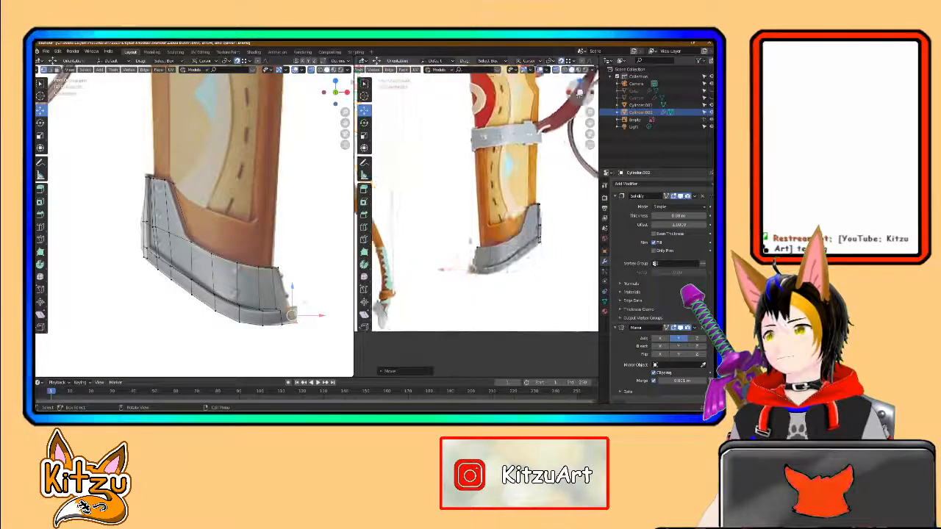
click(580, 92)
scroll(495, 239, up, 5)
middle_drag(494, 238, 515, 250)
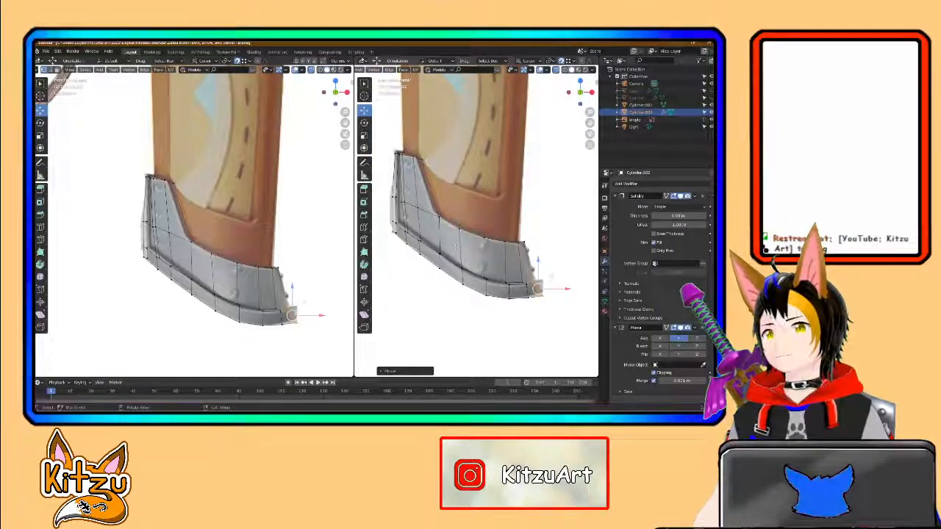
scroll(413, 238, up, 2)
shift+middle_drag(412, 237, 489, 239)
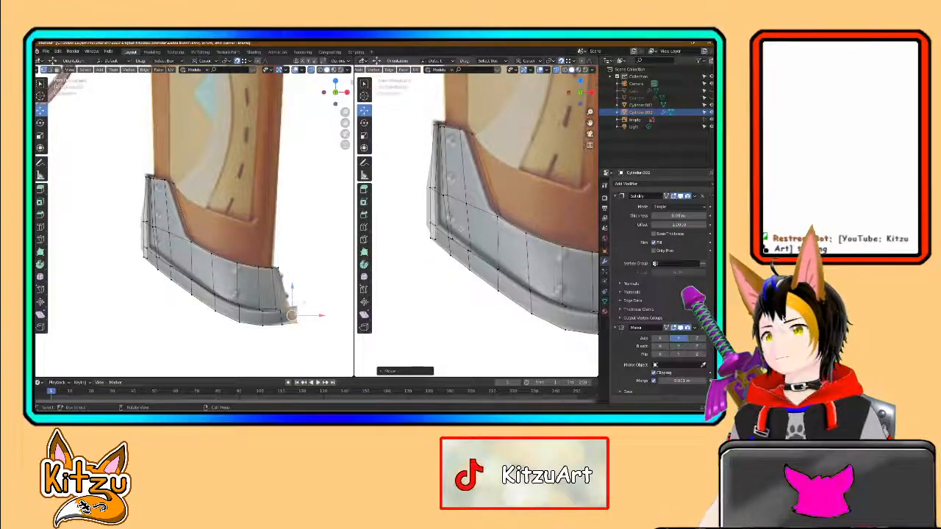
scroll(476, 212, down, 1)
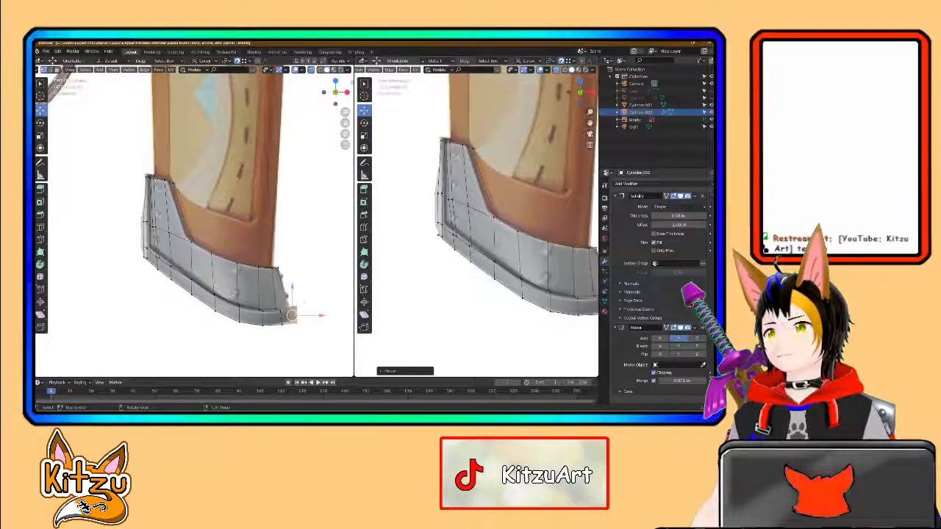
Step: Turn off X-ray and move the upper rim vertex near the foot piece's pointed end against the quiver body, turning snapping off to fine-tune it
click(557, 70)
scroll(540, 294, down, 2)
middle_drag(540, 313, 425, 303)
scroll(471, 294, up, 2)
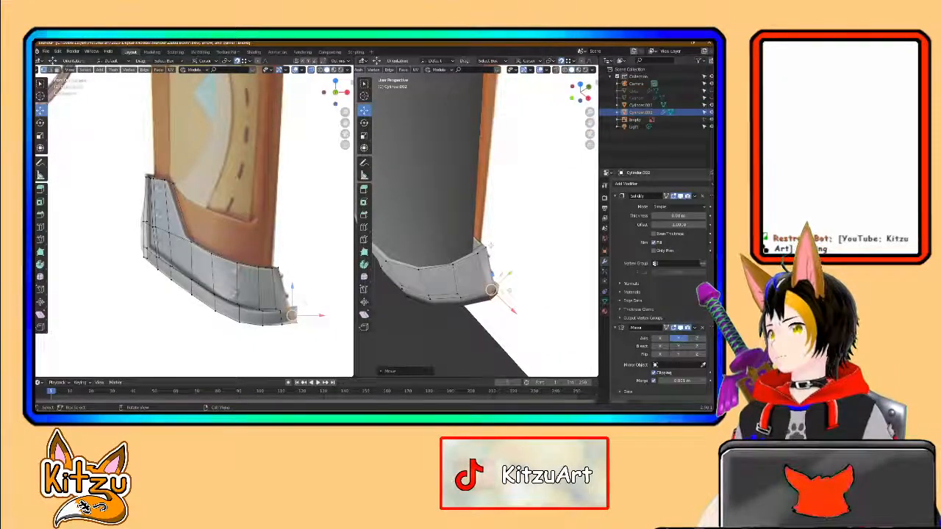
click(487, 249)
mouse_move(490, 249)
middle_down()
mouse_move(454, 244)
mouse_move(503, 237)
mouse_move(483, 247)
middle_up()
key(g)
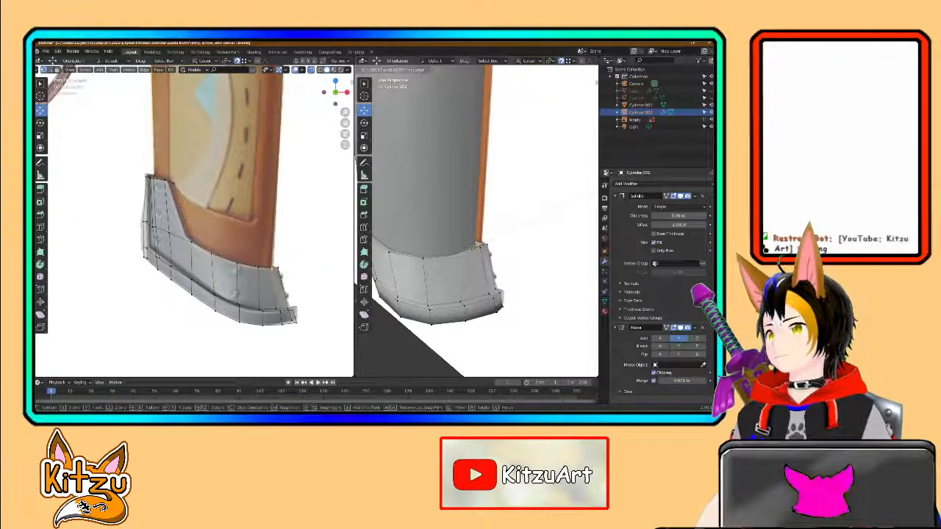
click(469, 249)
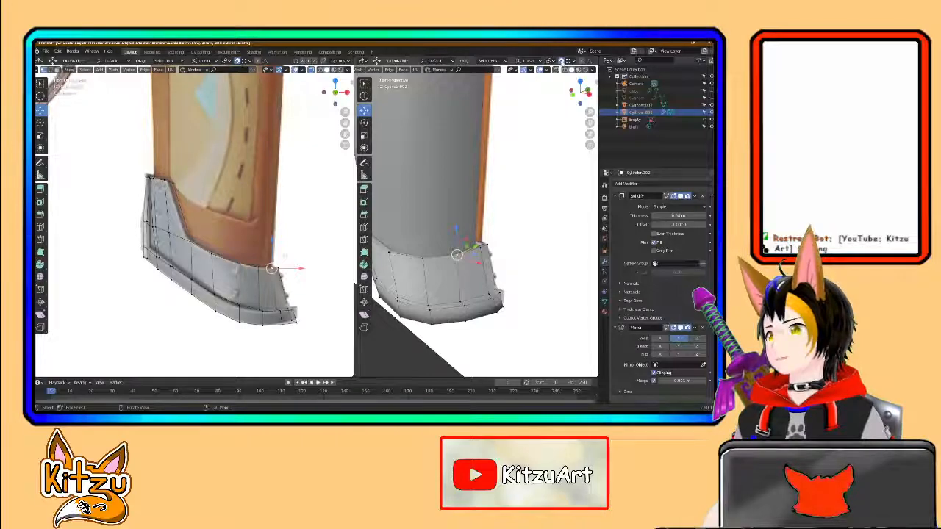
key(g)
key(x)
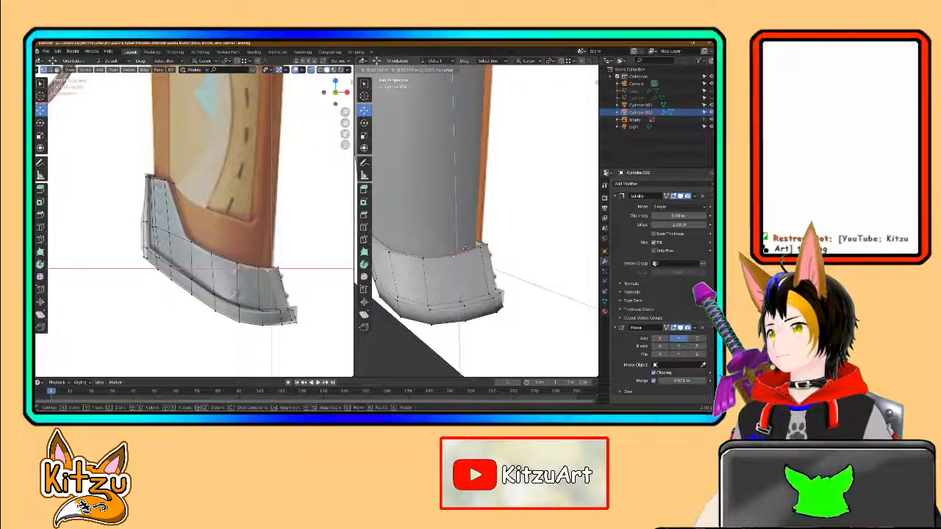
click(465, 248)
middle_drag(465, 248, 454, 259)
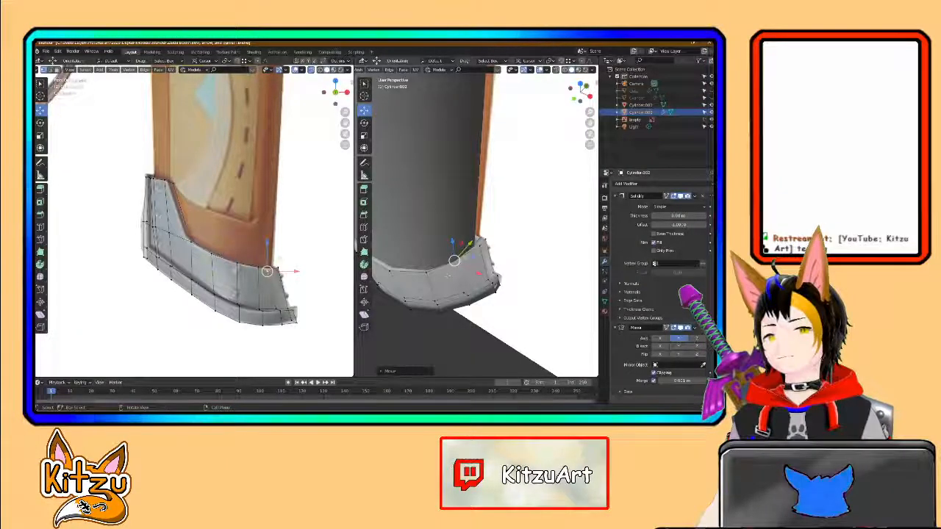
Step: Leave mesh editing and examine the foot piece against the whole quiver body and the reference artwork in both viewports
scroll(448, 275, down, 2)
mouse_move(482, 216)
shift+middle_down()
mouse_move(488, 257)
mouse_move(494, 215)
shift+middle_up()
scroll(488, 257, down, 2)
key(Tab)
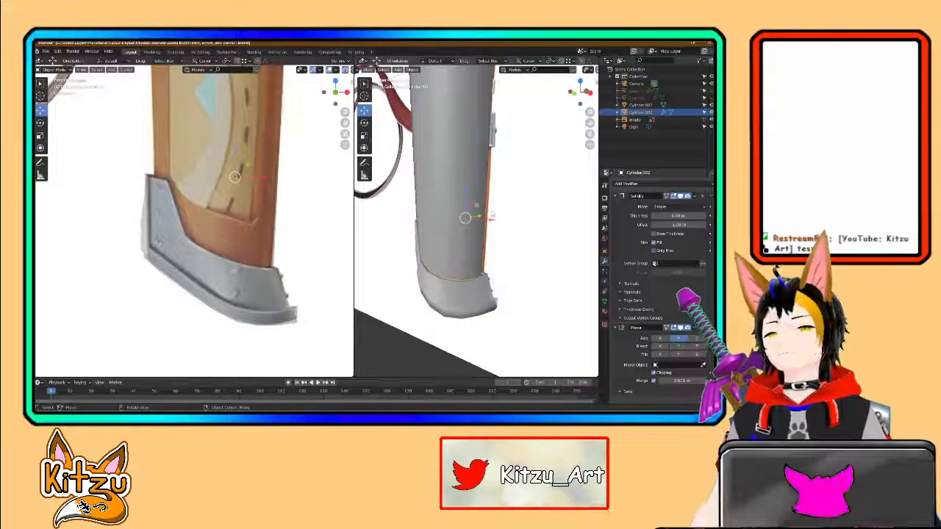
scroll(508, 218, down, 1)
shift+middle_drag(508, 218, 494, 262)
scroll(220, 231, down, 2)
shift+middle_drag(220, 230, 203, 286)
scroll(195, 276, down, 1)
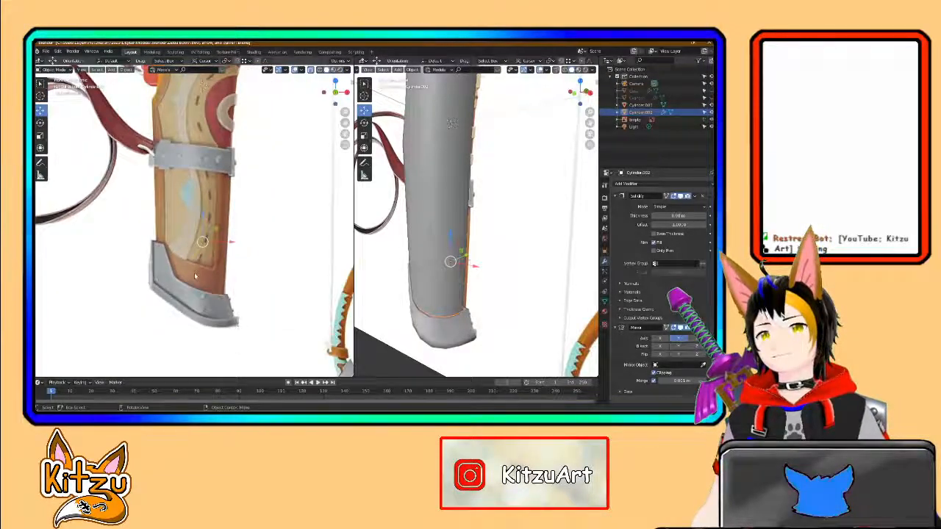
scroll(195, 274, up, 1)
scroll(194, 276, up, 1)
scroll(200, 270, down, 1)
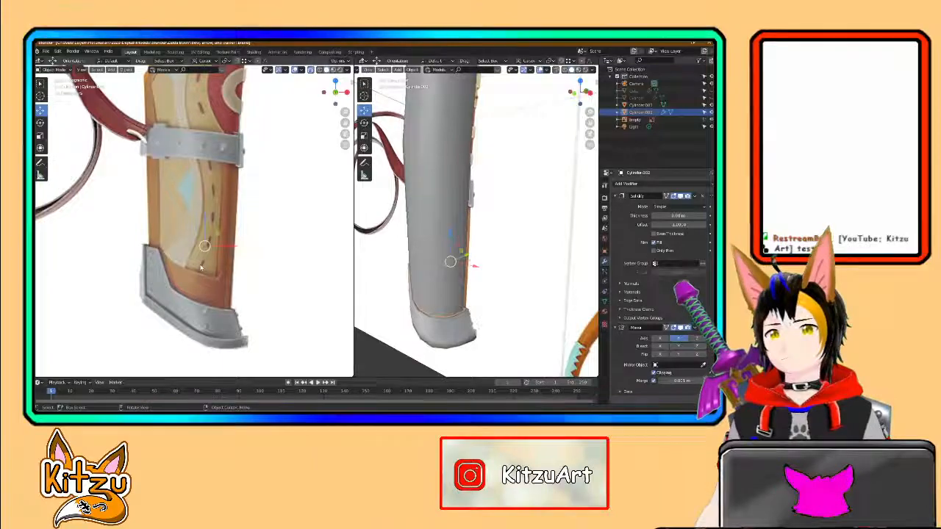
Step: Select the quiver body and open its mesh for editing
click(194, 269)
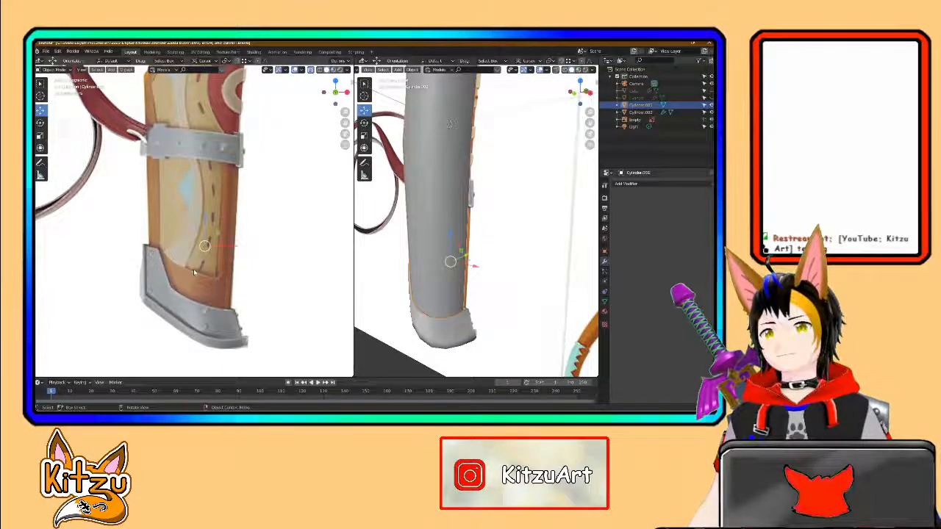
key(Tab)
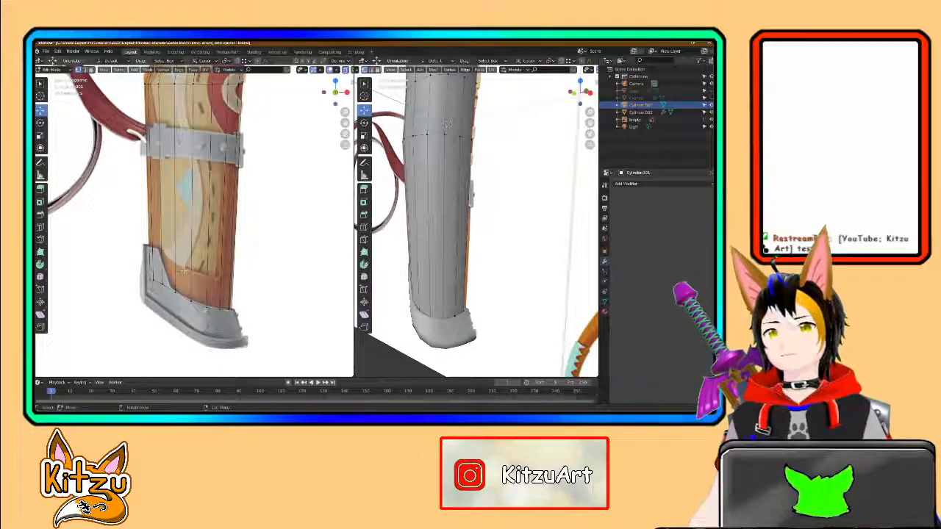
scroll(188, 273, up, 2)
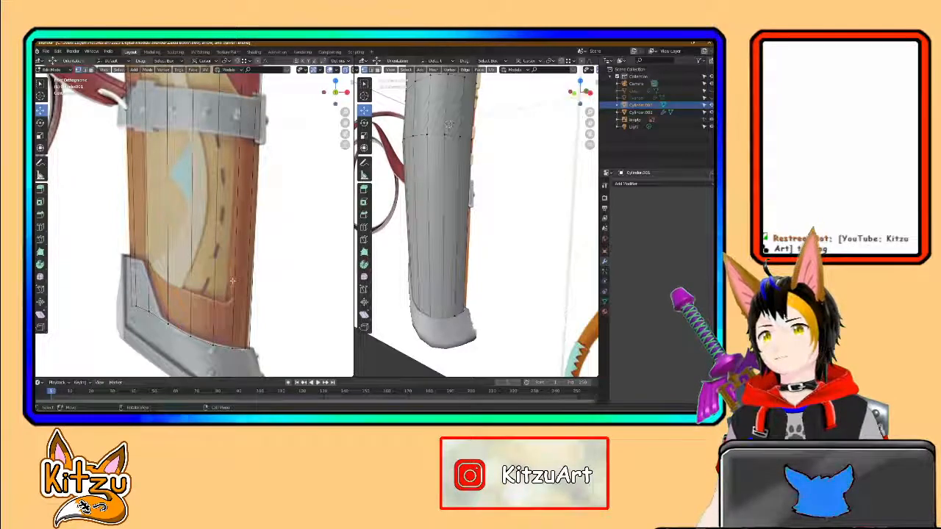
scroll(232, 280, up, 3)
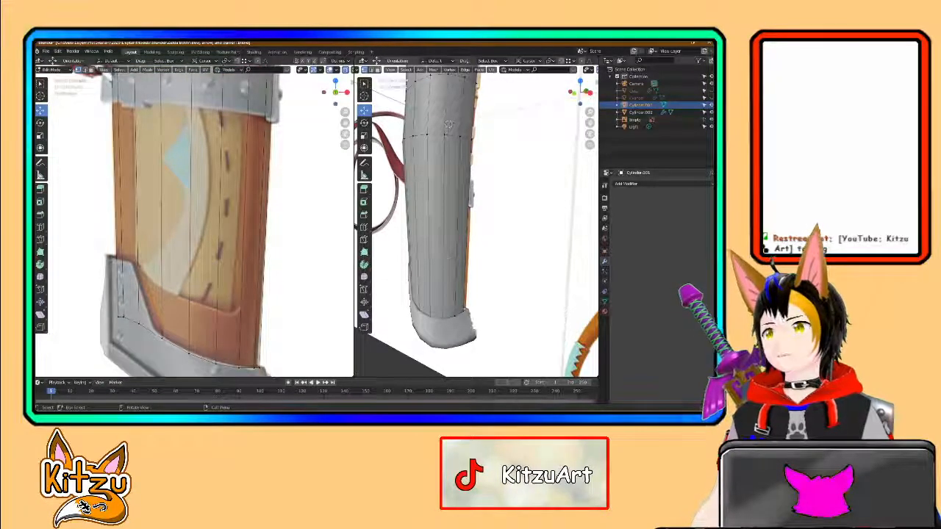
Step: From the right side with X-ray on, select the vertices along the quiver body's open centre edge and scale them
key(KP_3)
shift+middle_drag(483, 245, 476, 280)
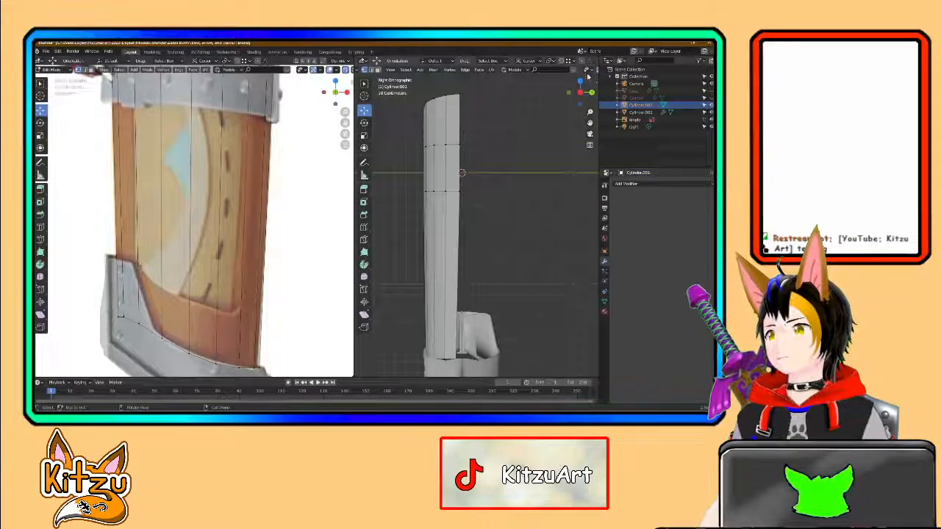
scroll(579, 70, down, 4)
click(574, 70)
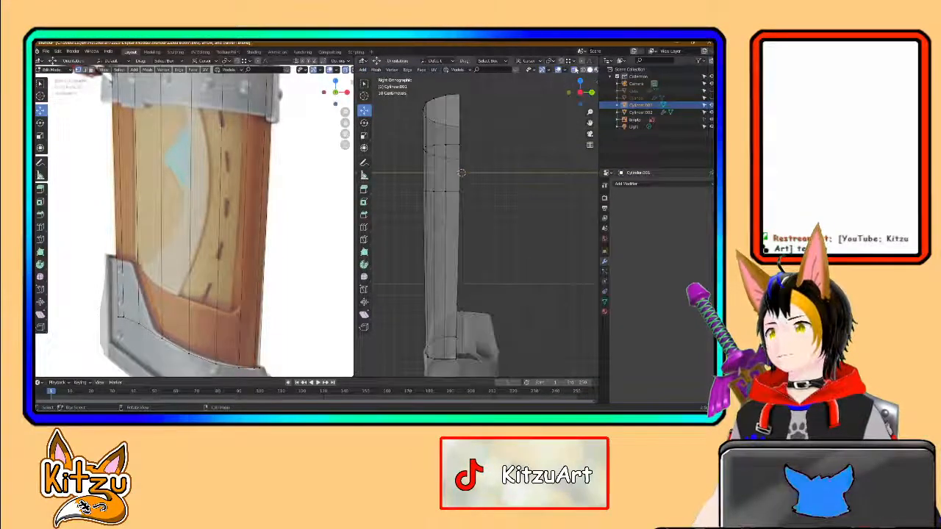
scroll(421, 235, down, 2)
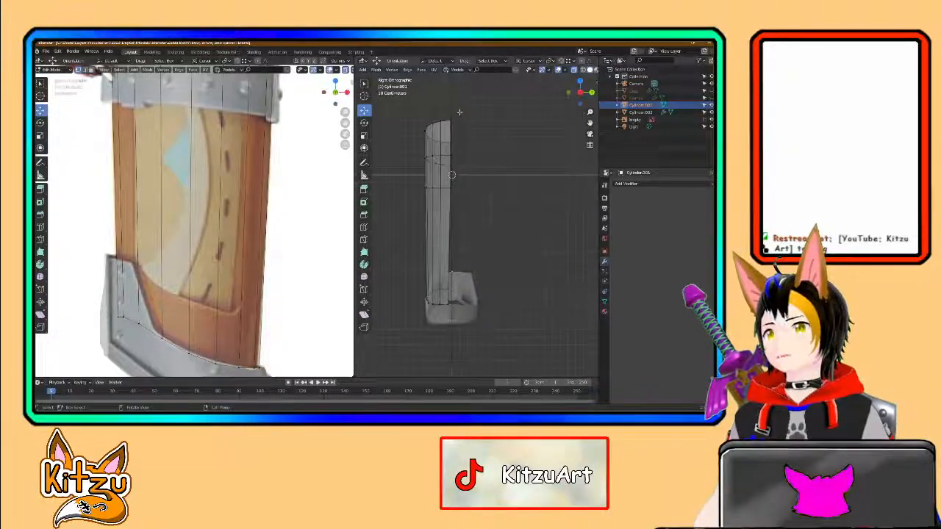
drag(460, 112, 439, 314)
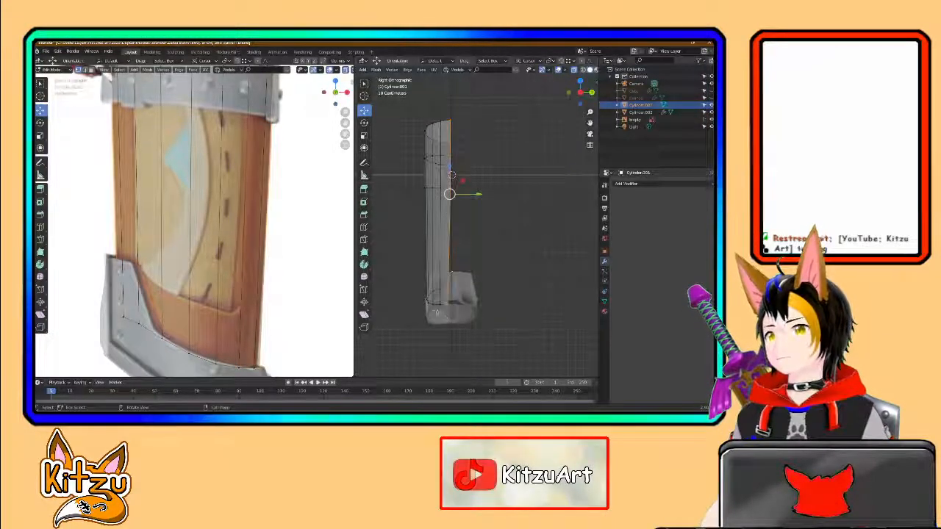
key(s)
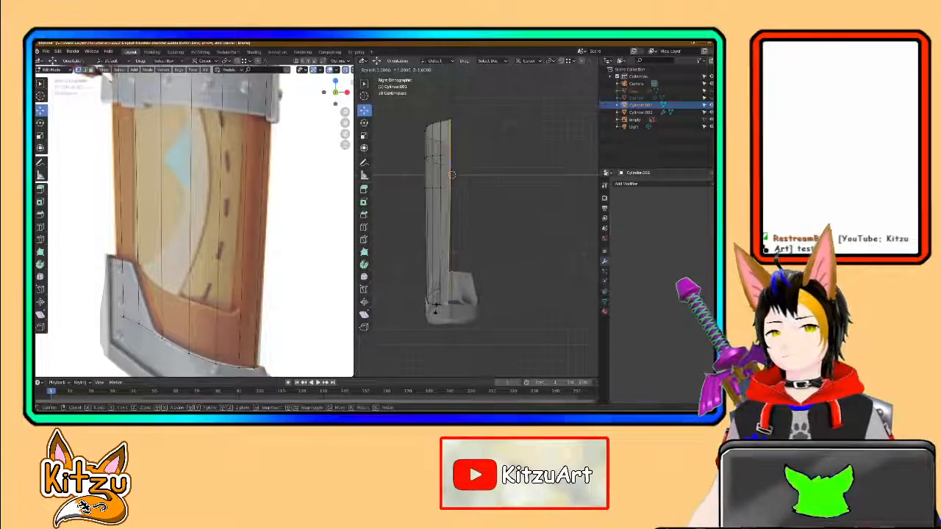
click(435, 310)
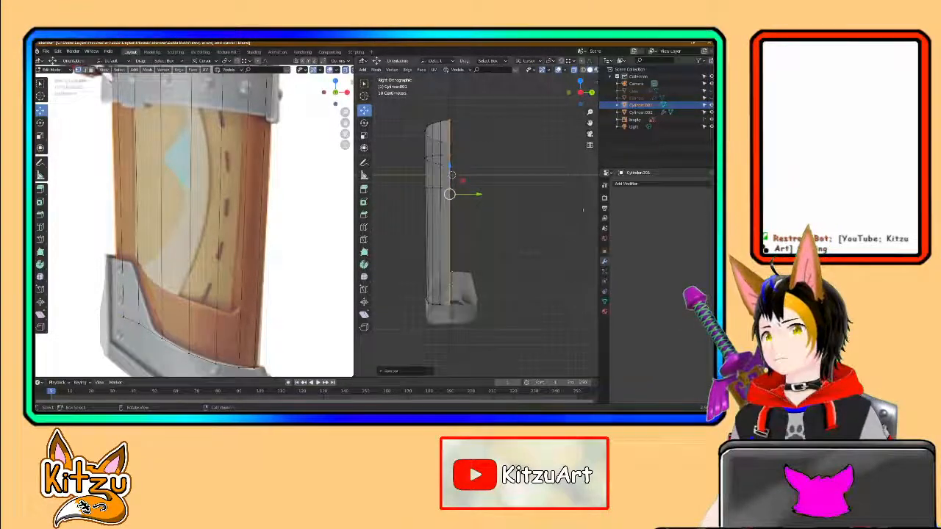
Step: Add a Mirror modifier to the quiver body and set it to mirror across the Y axis only
click(667, 184)
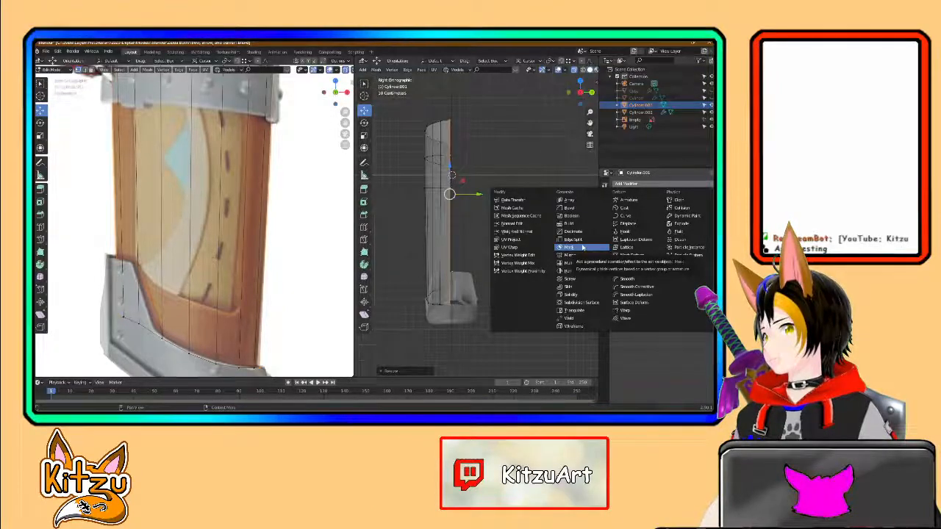
click(576, 255)
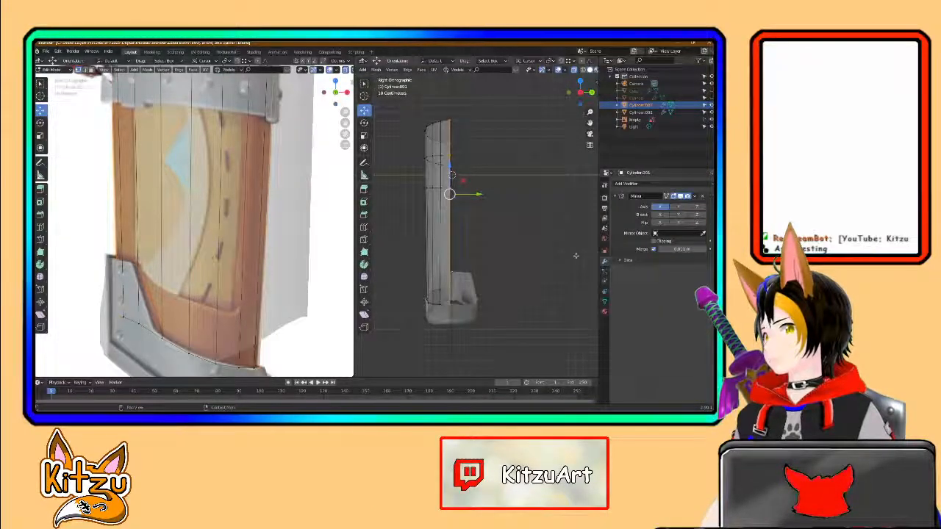
click(692, 207)
click(700, 207)
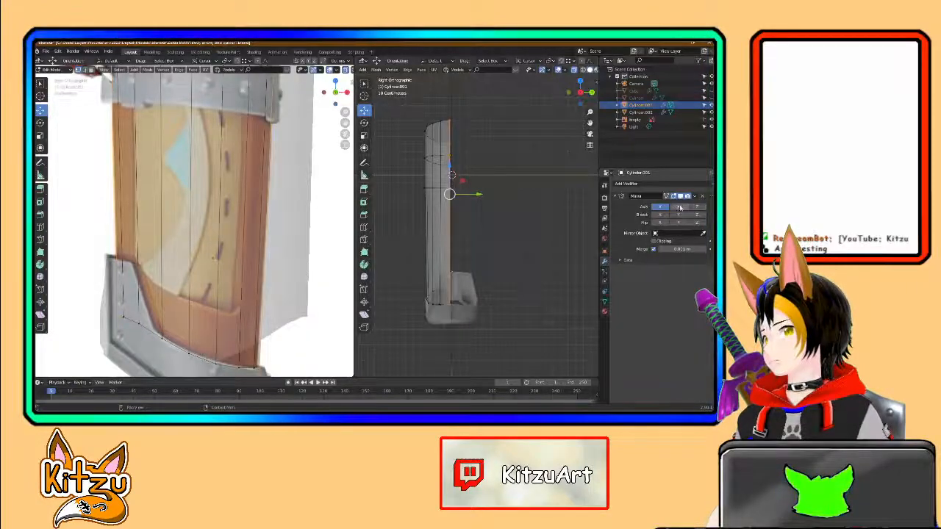
click(679, 208)
click(660, 207)
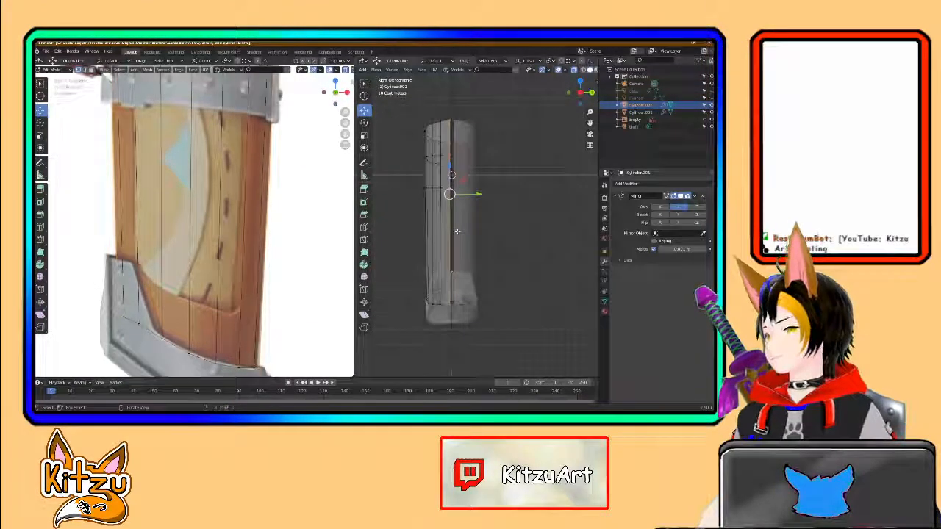
Step: Extrude the quiver body's open edge along Y onto the mirror plane, enabling the Mirror modifier's Clipping to close the seam
scroll(436, 218, up, 3)
shift+middle_drag(435, 218, 455, 222)
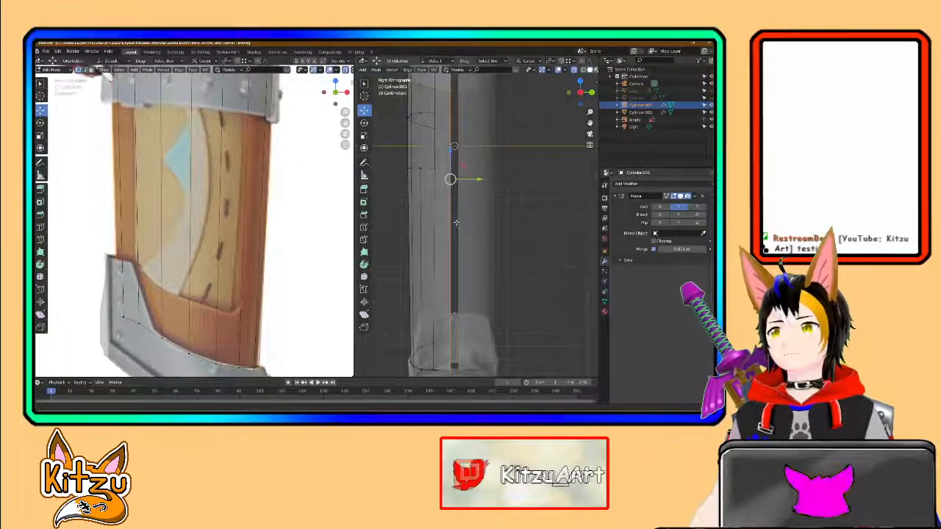
key(g)
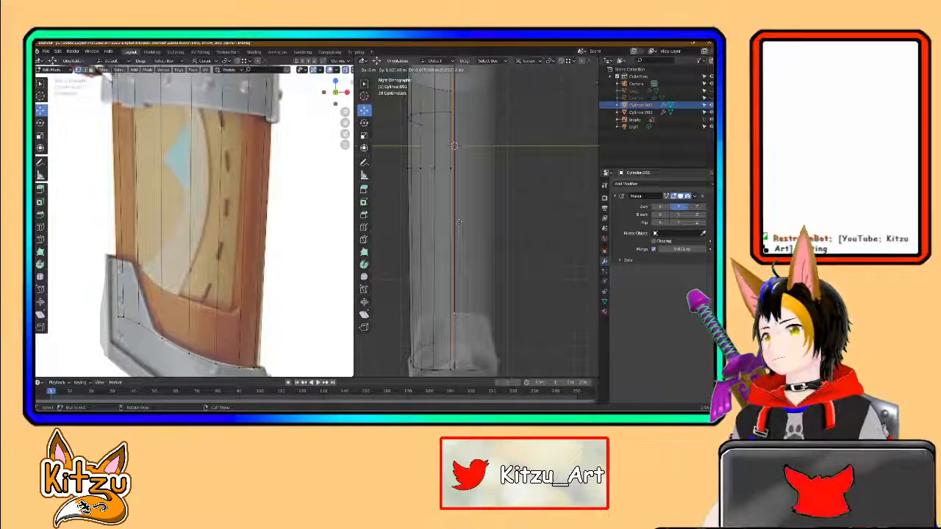
key(y)
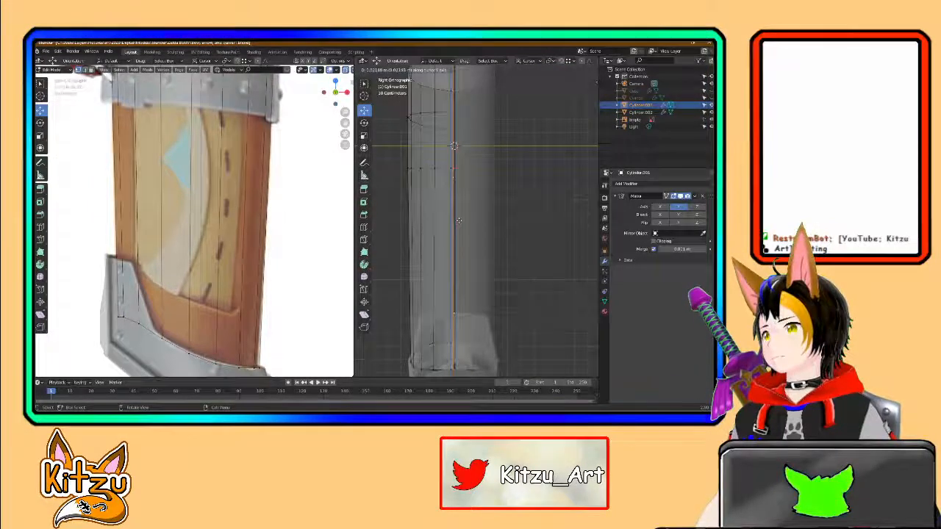
click(461, 221)
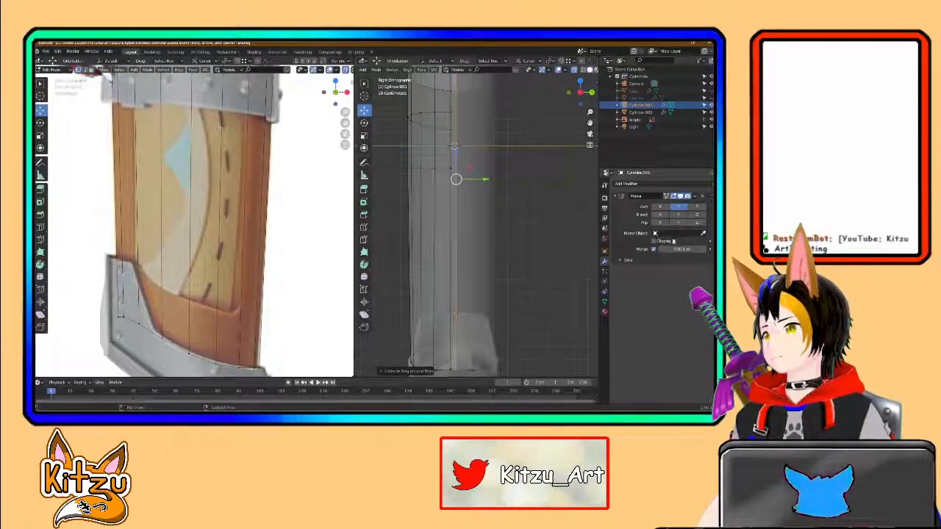
click(654, 241)
key(e)
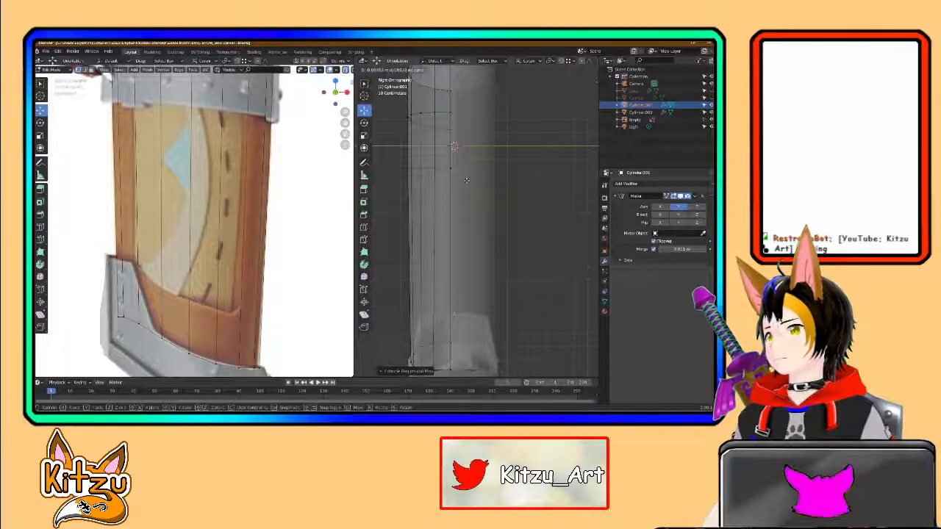
Step: Examine the mirrored quiver body against the reference artwork, from the upper rim past the metal band to the foot piece
scroll(462, 188, up, 2)
mouse_move(462, 188)
shift+middle_down()
mouse_move(496, 303)
mouse_move(550, 320)
mouse_move(487, 306)
mouse_move(546, 314)
shift+middle_up()
click(574, 94)
scroll(476, 221, down, 2)
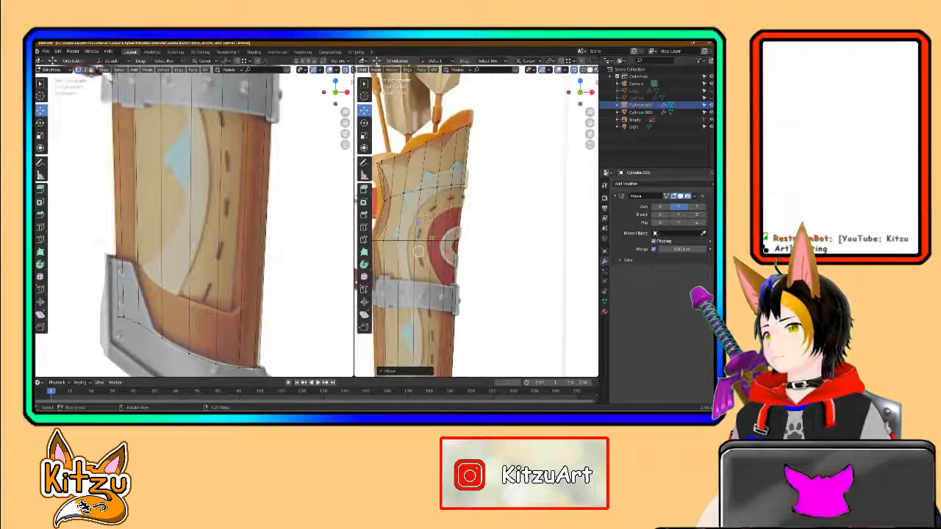
middle_drag(476, 221, 531, 216)
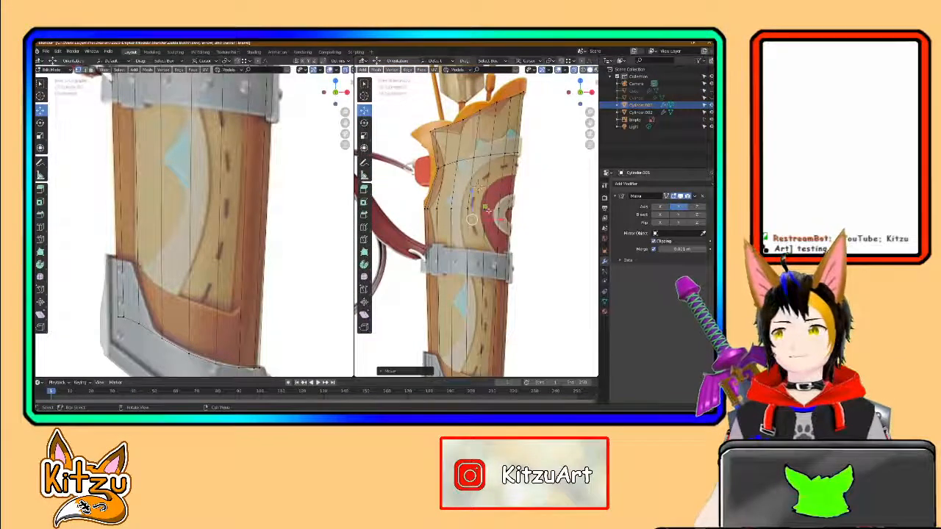
scroll(479, 188, up, 1)
mouse_move(479, 188)
middle_down()
mouse_move(507, 173)
mouse_move(478, 203)
middle_up()
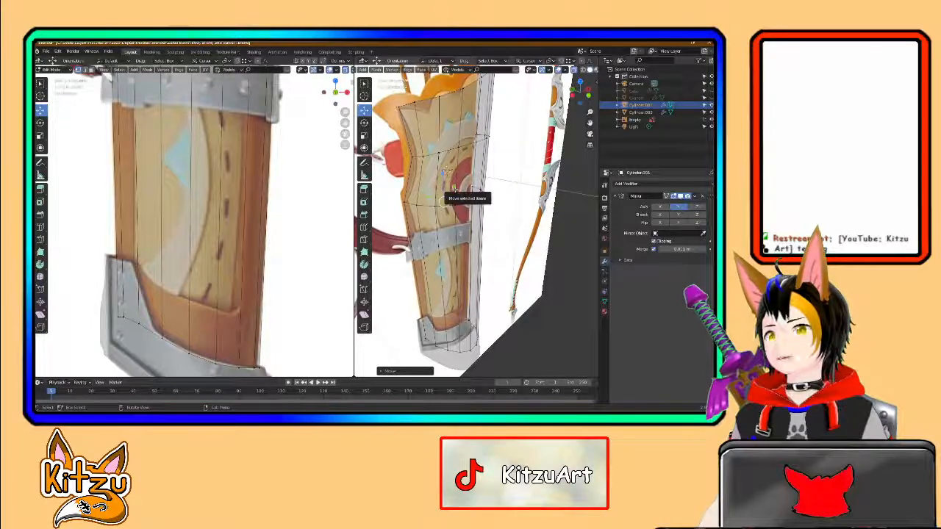
middle_drag(447, 172, 477, 180)
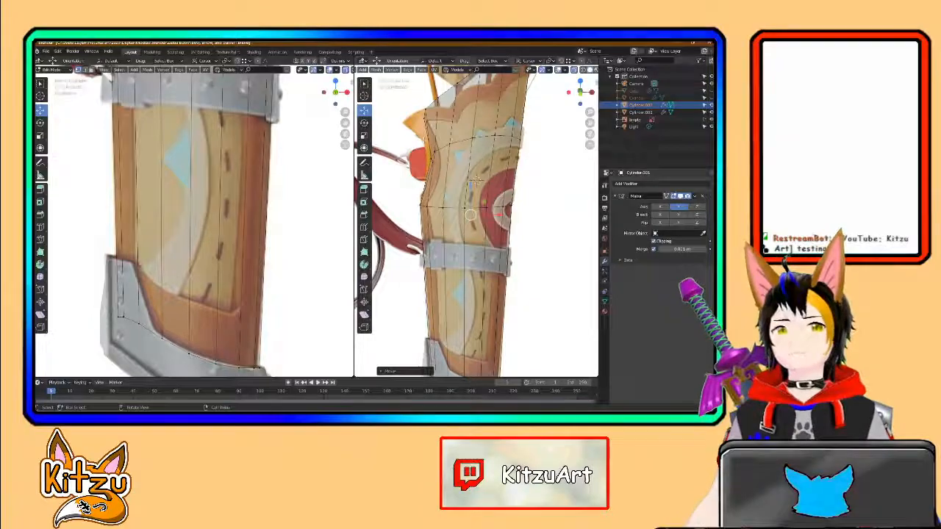
middle_drag(477, 179, 463, 181)
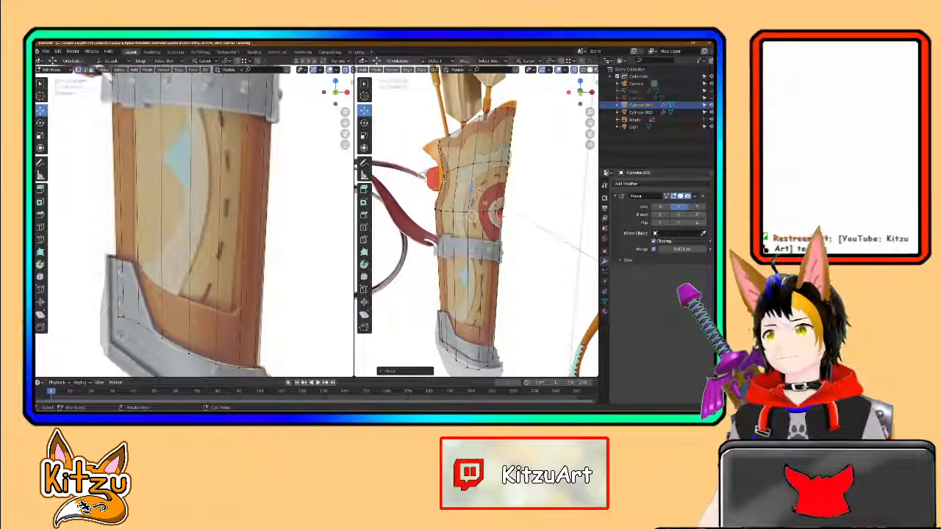
scroll(477, 189, up, 1)
shift+middle_drag(476, 188, 478, 169)
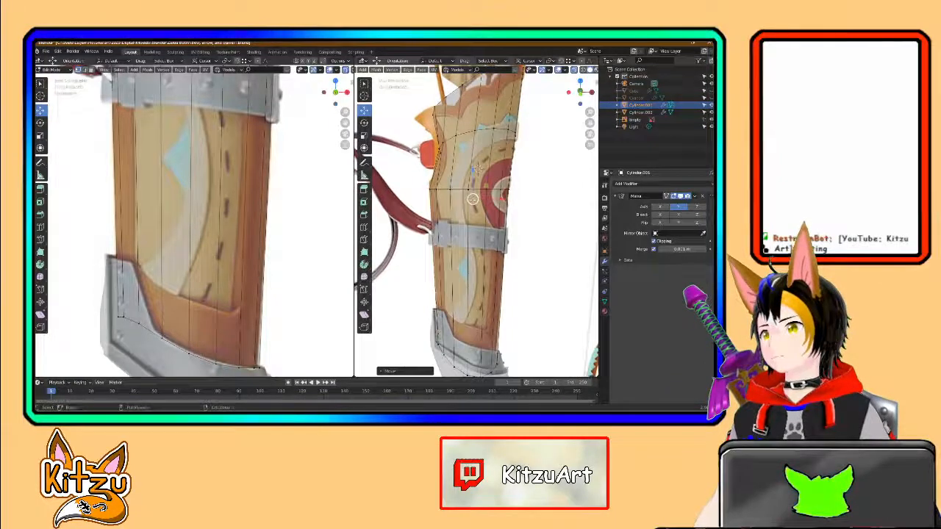
scroll(477, 262, up, 2)
shift+middle_drag(468, 244, 473, 219)
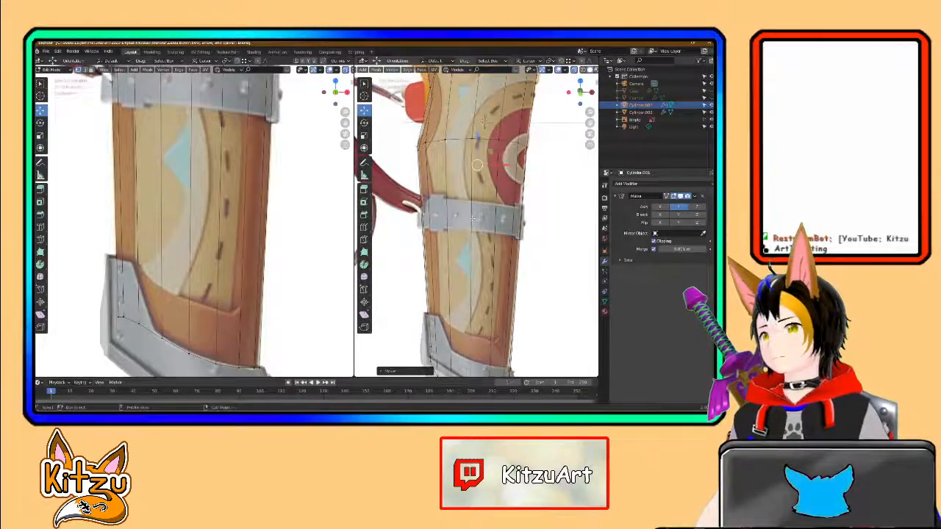
shift+middle_drag(460, 302, 461, 226)
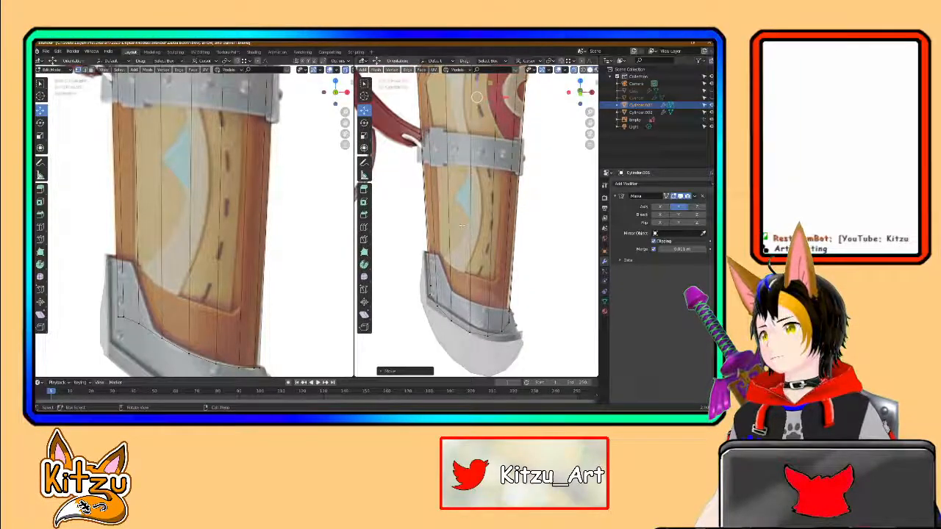
shift+middle_drag(479, 298, 477, 237)
scroll(194, 220, down, 2)
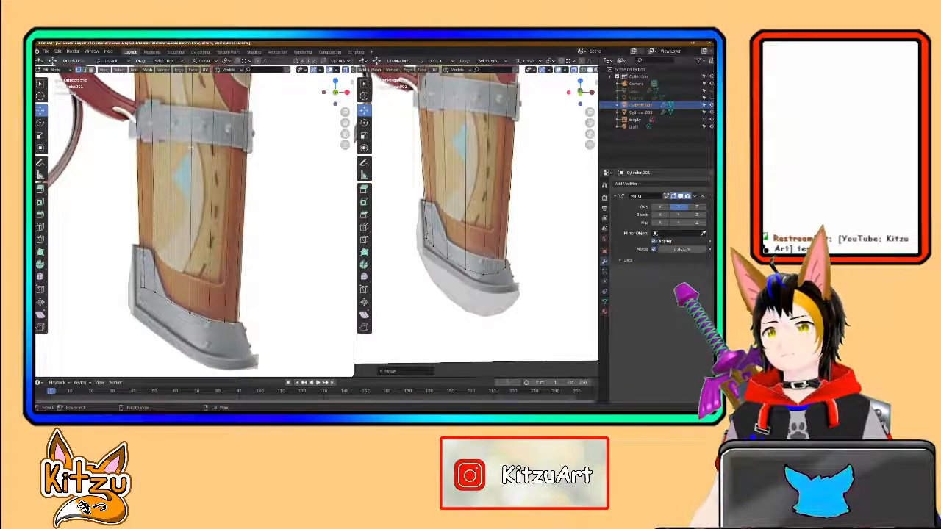
click(41, 240)
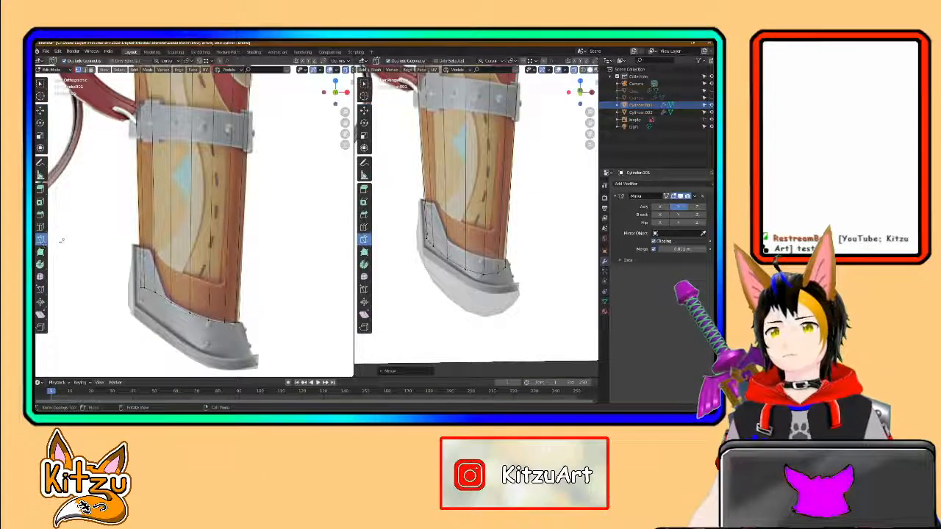
shift+middle_drag(186, 236, 206, 261)
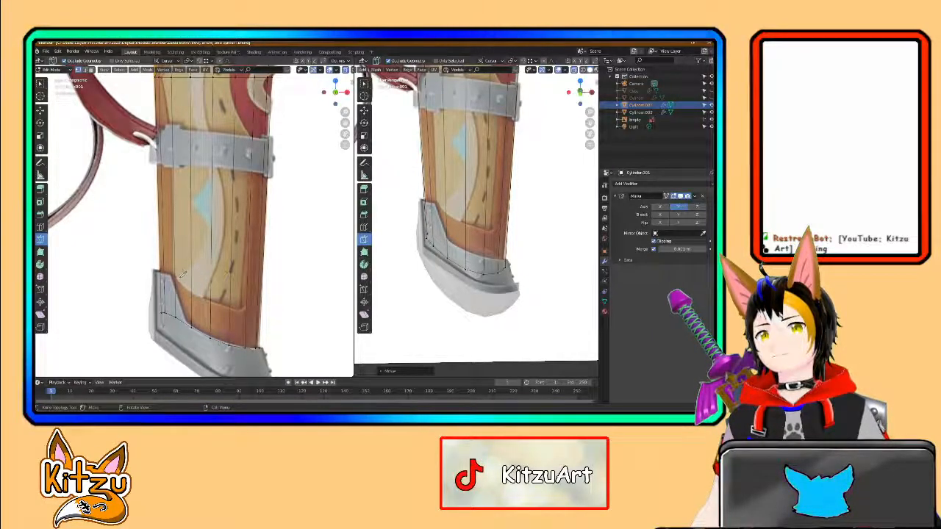
shift+middle_drag(188, 176, 210, 290)
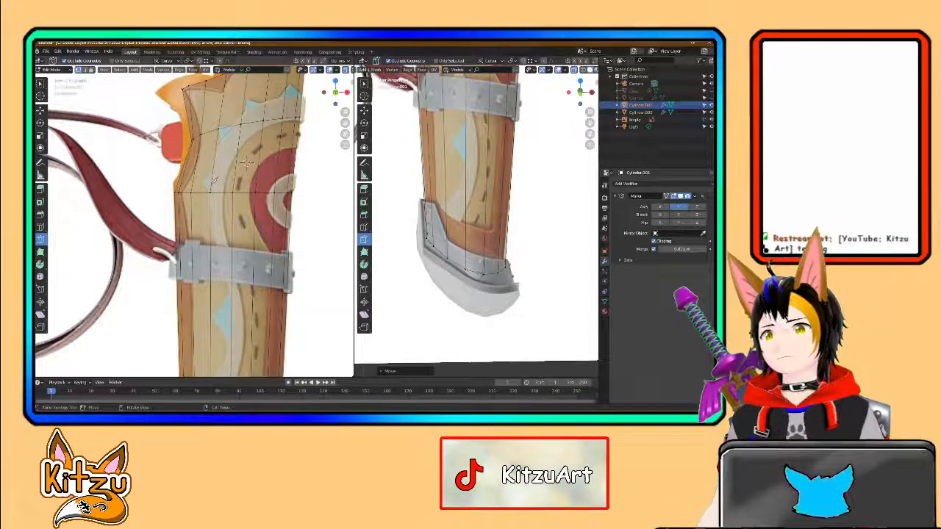
middle_drag(213, 180, 220, 181)
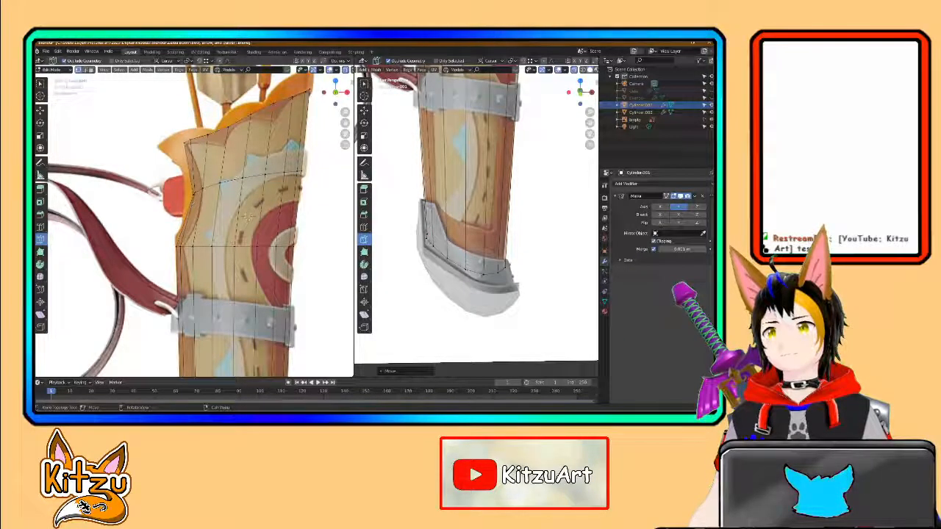
Step: Move the strap-side edge vertex just below the quiver's upper rim outward along X
click(41, 111)
click(195, 192)
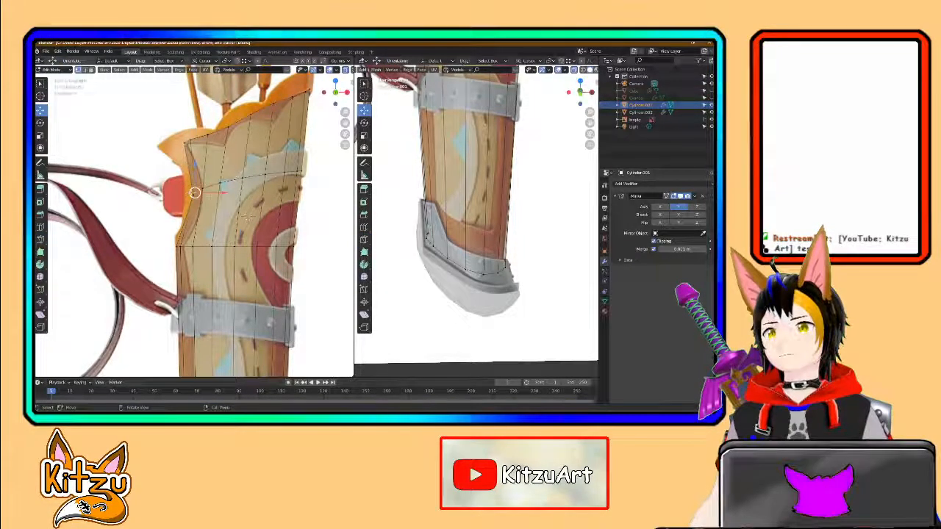
key(g)
key(x)
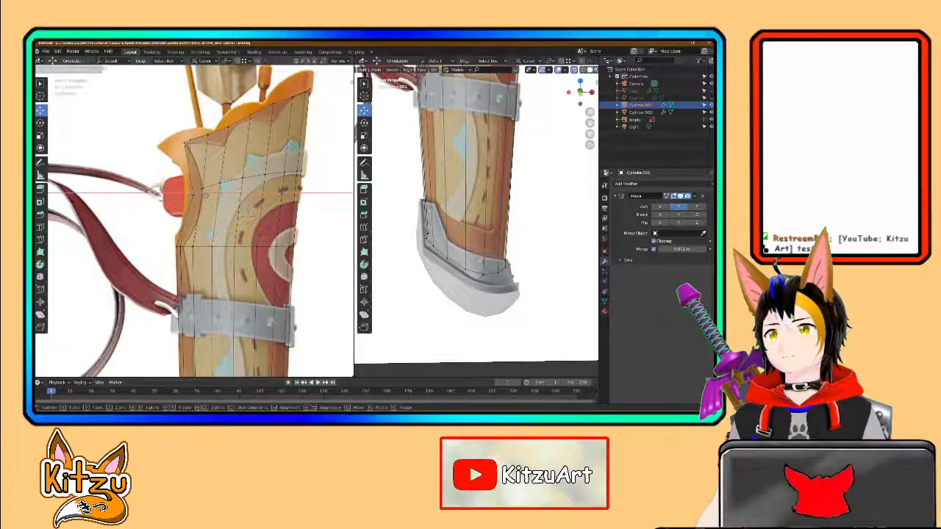
click(208, 193)
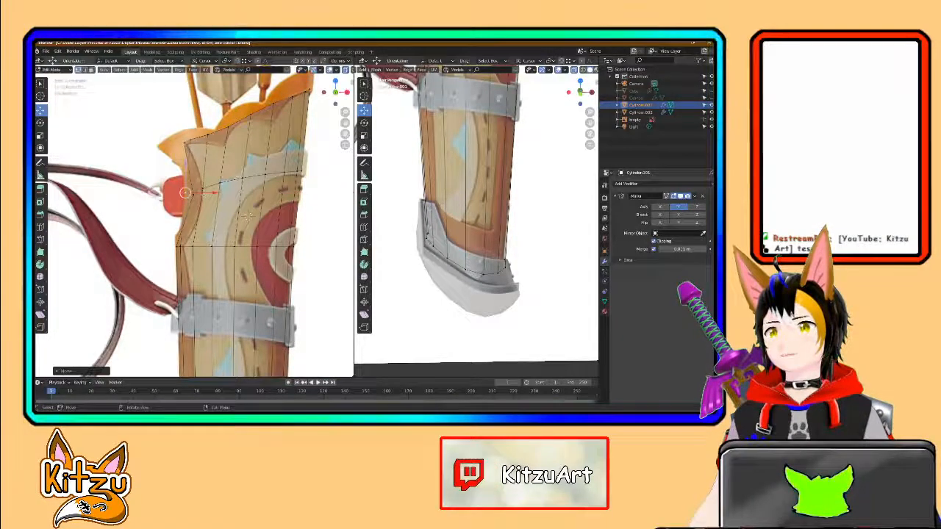
Step: Try to pull the strap-side corner vertex of the quiver's upper rim outward along X to the tip of the trim
click(186, 141)
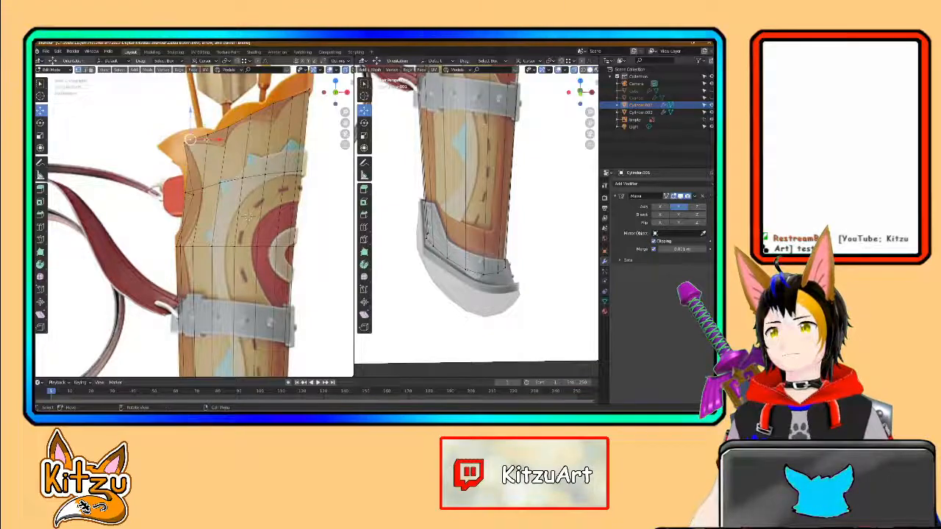
key(g)
key(x)
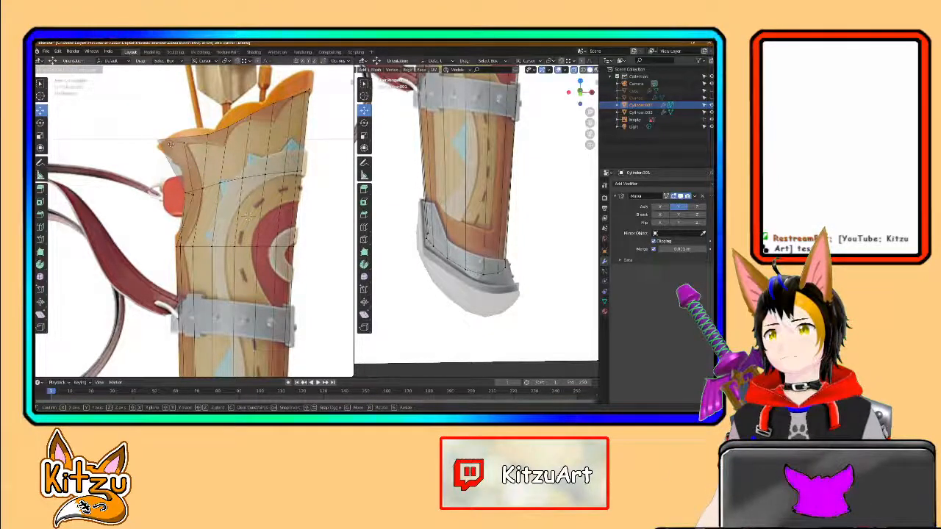
click(169, 149)
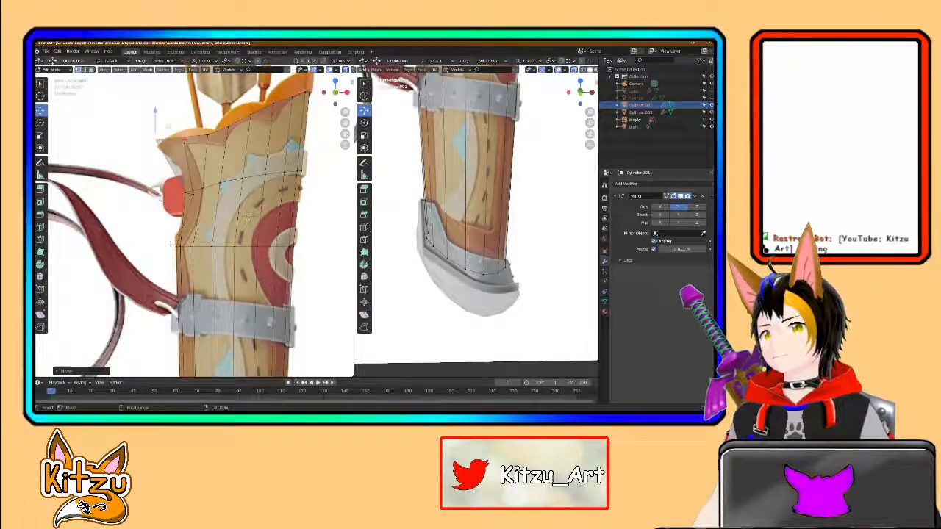
key(ctrl+z)
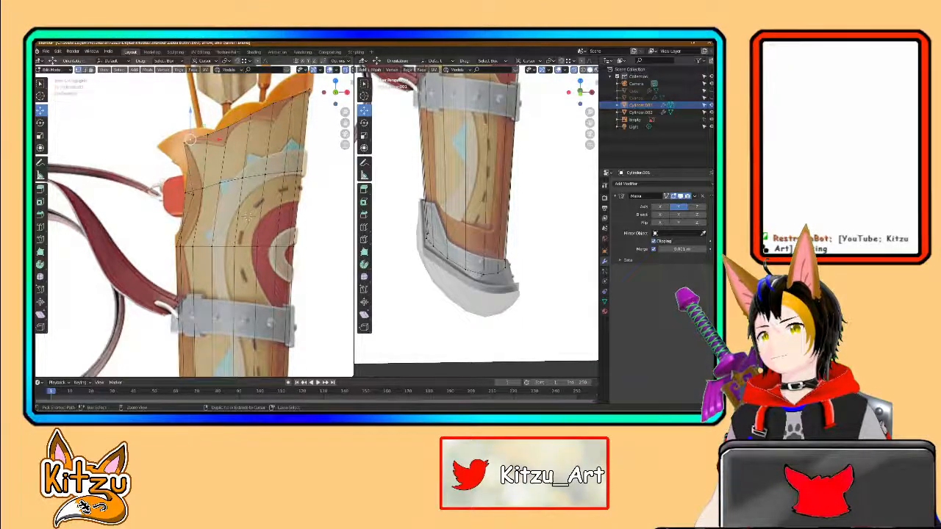
mouse_move(205, 139)
mouse_down()
mouse_move(193, 140)
mouse_move(210, 141)
mouse_up()
middle_drag(243, 152, 261, 170)
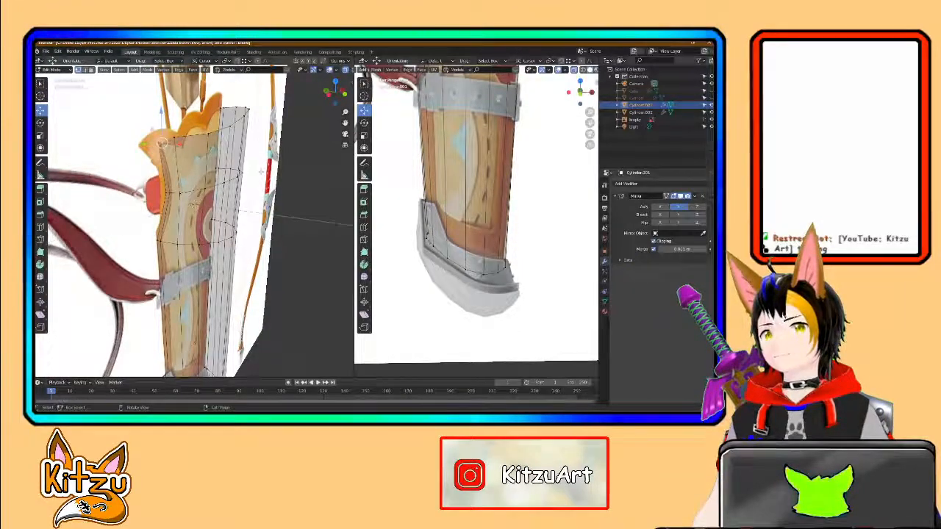
click(344, 95)
key(ctrl+z)
key(ctrl+z)
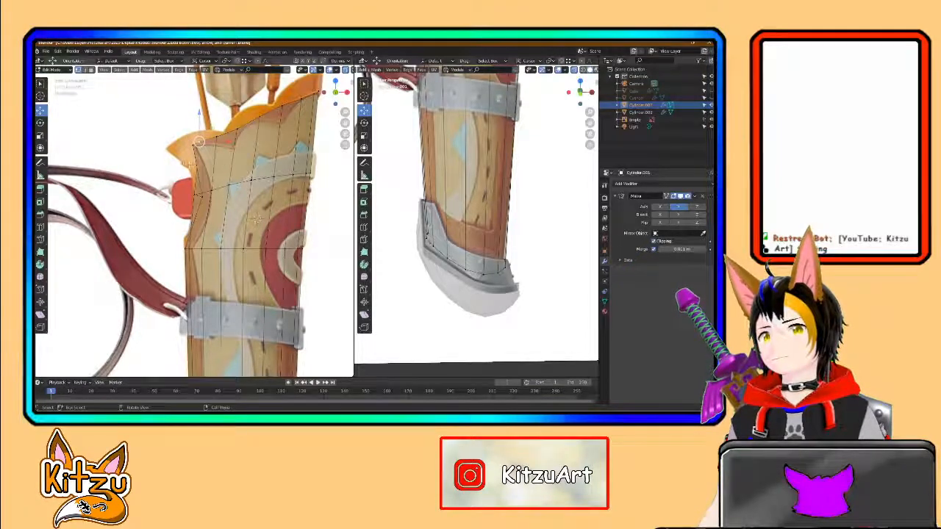
Step: Move the strap-side corner vertex of the upper rim slightly outward along X to line up with the body's edge in the artwork
key(g)
key(x)
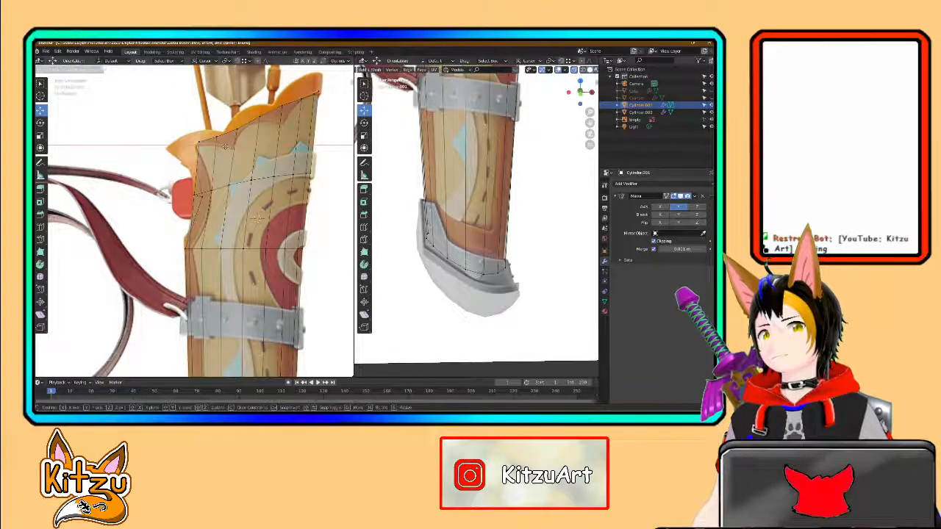
click(256, 219)
key(g)
key(x)
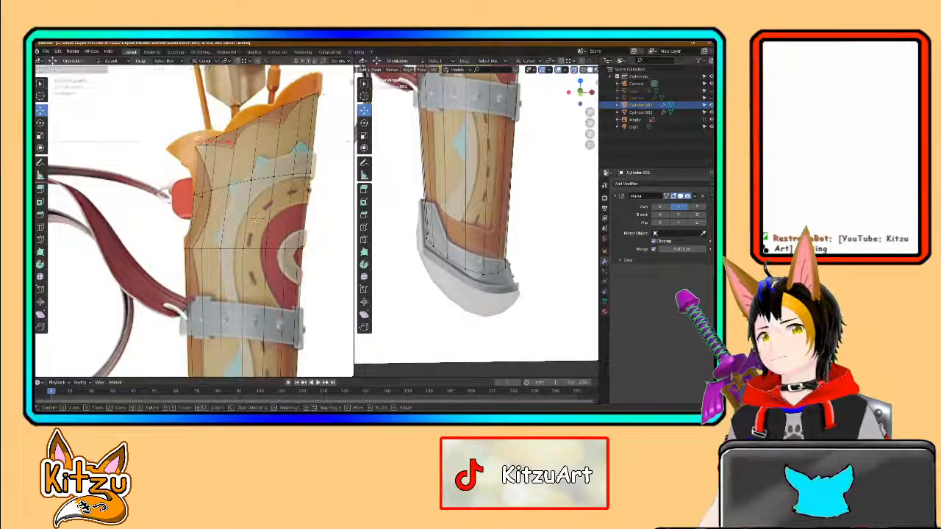
click(192, 142)
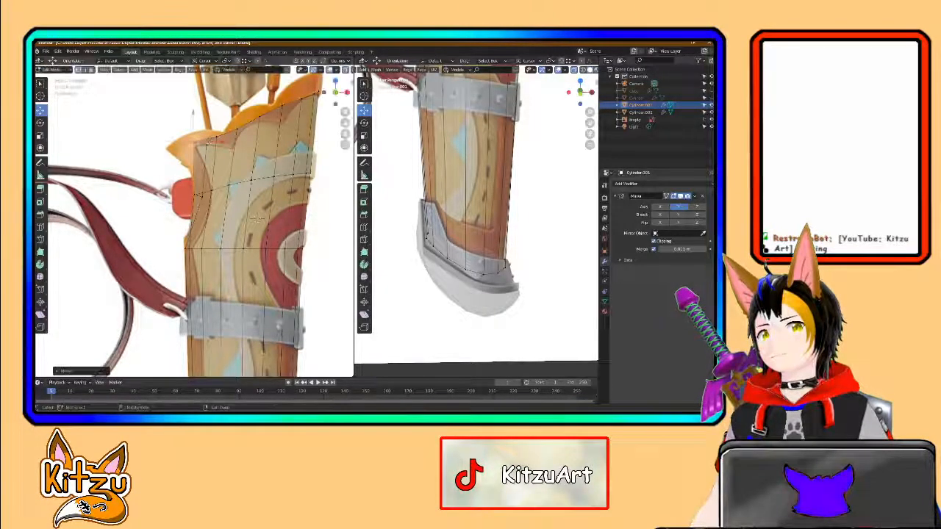
Step: Try to move the strap-side edge vertex just below the rim corner inward along X
key(g)
key(x)
click(212, 193)
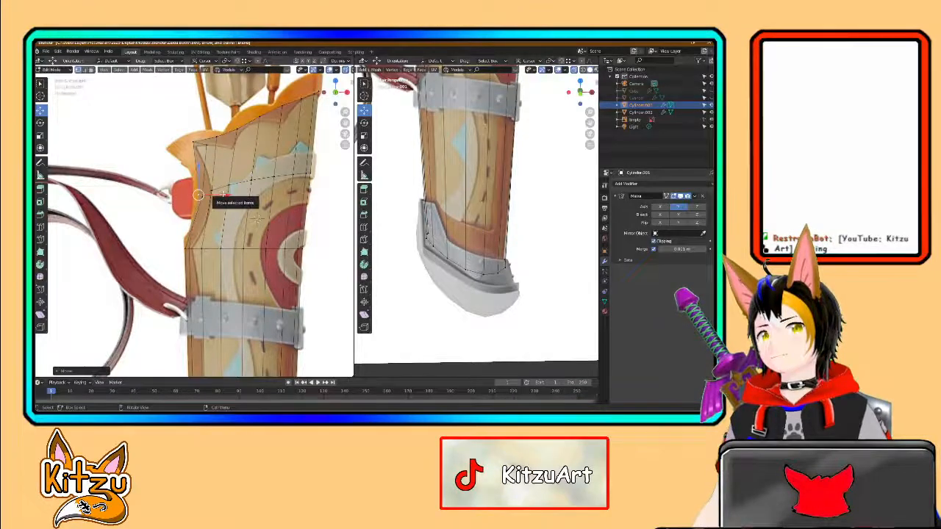
key(ctrl+z)
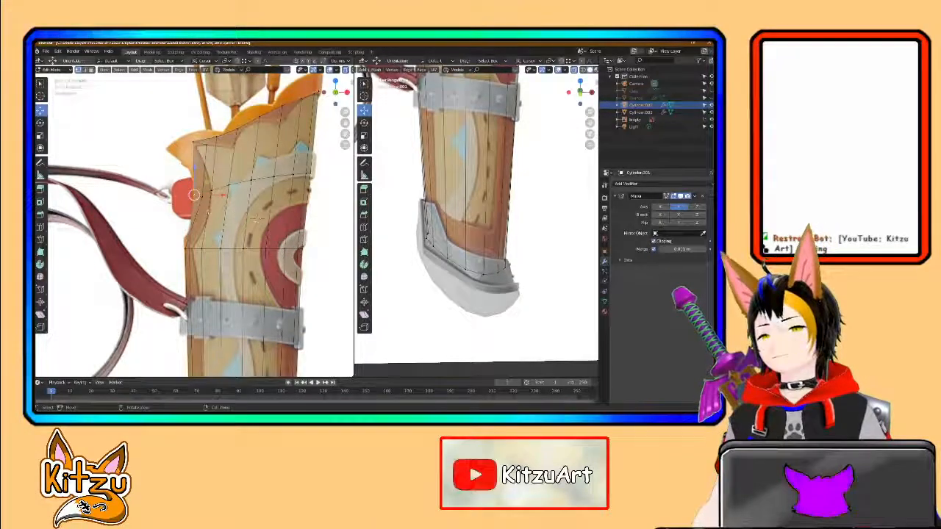
Step: Knife-cut the quiver body along the light wood panel's lower border, ending at the strap-side tip of the foot piece
middle_drag(256, 218, 240, 119)
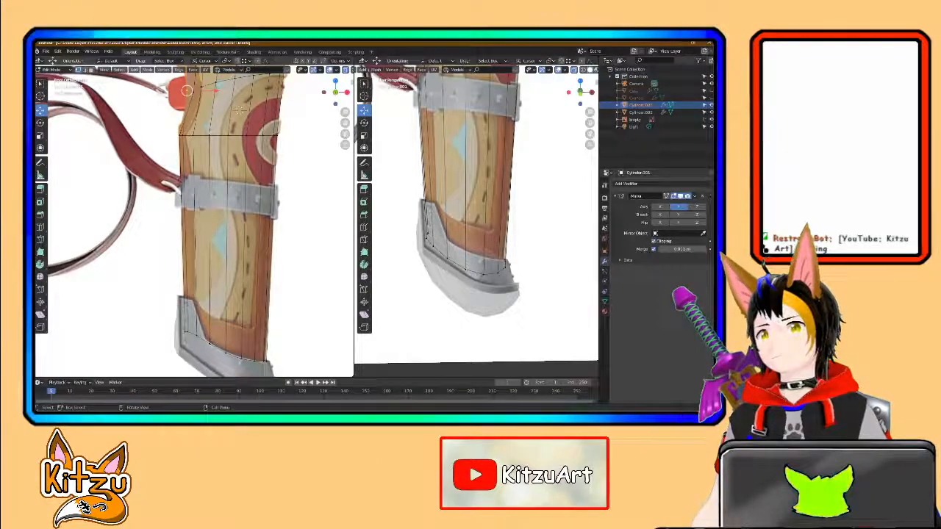
scroll(202, 215, up, 1)
shift+middle_drag(202, 216, 189, 151)
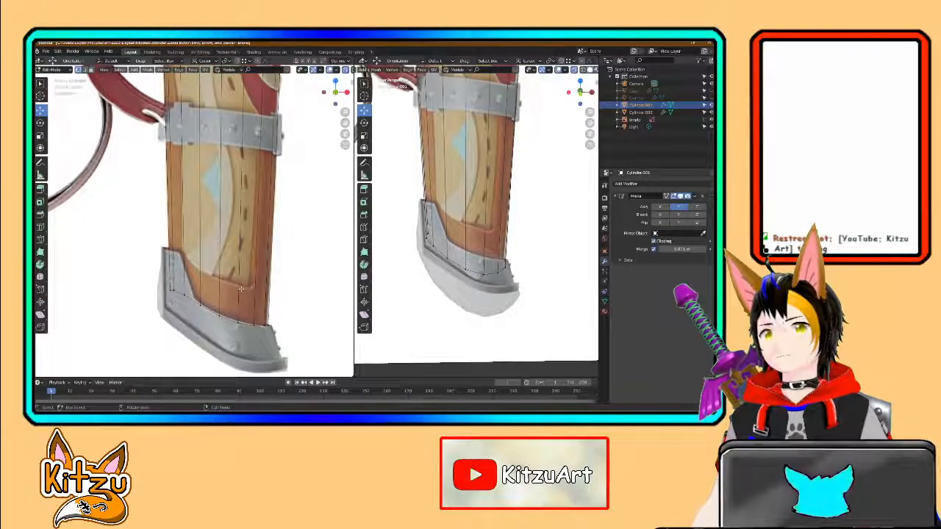
click(40, 239)
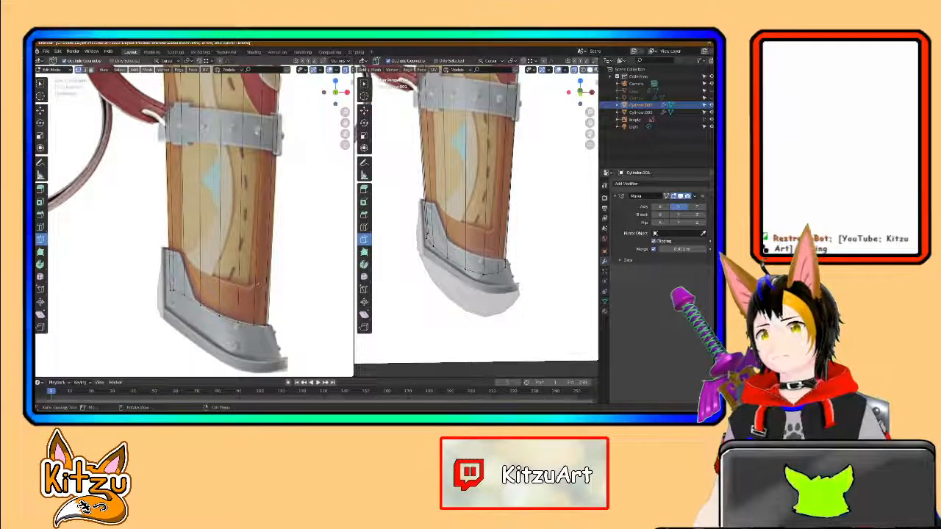
shift+middle_drag(250, 183, 255, 281)
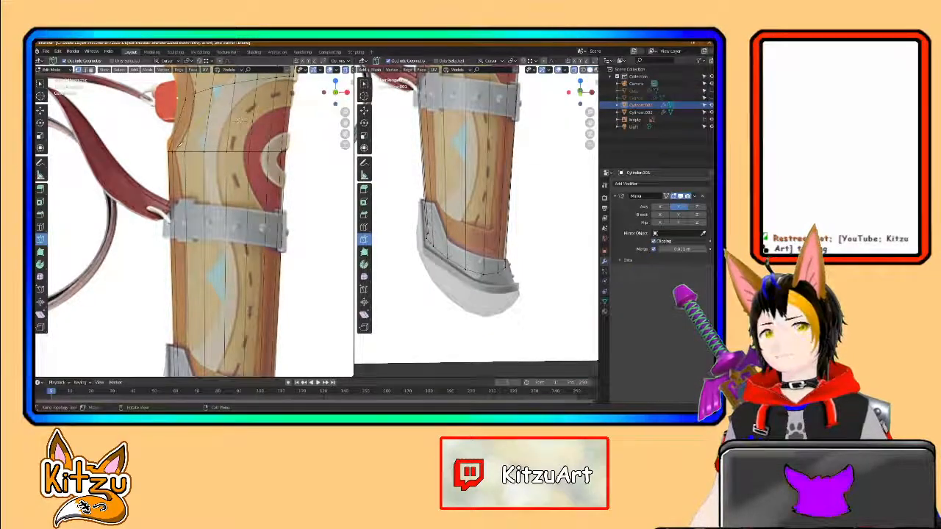
shift+middle_drag(249, 250, 241, 174)
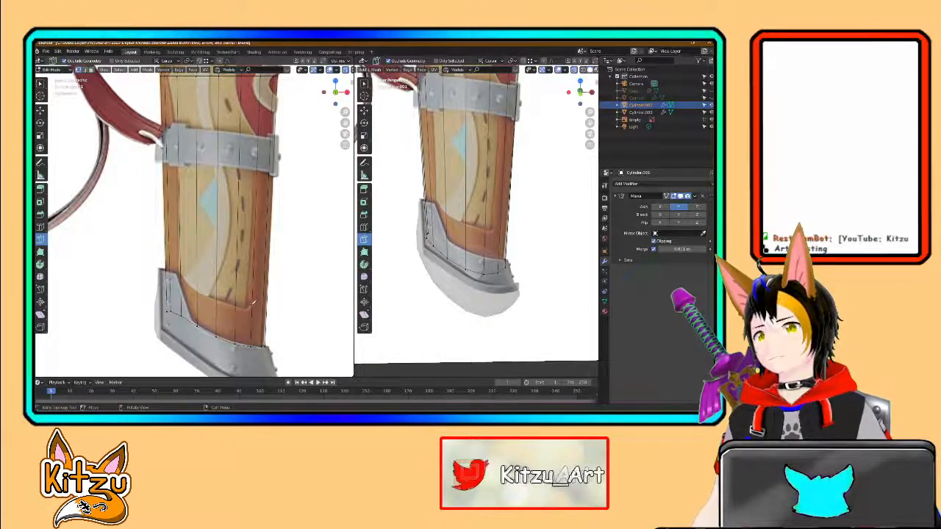
click(253, 302)
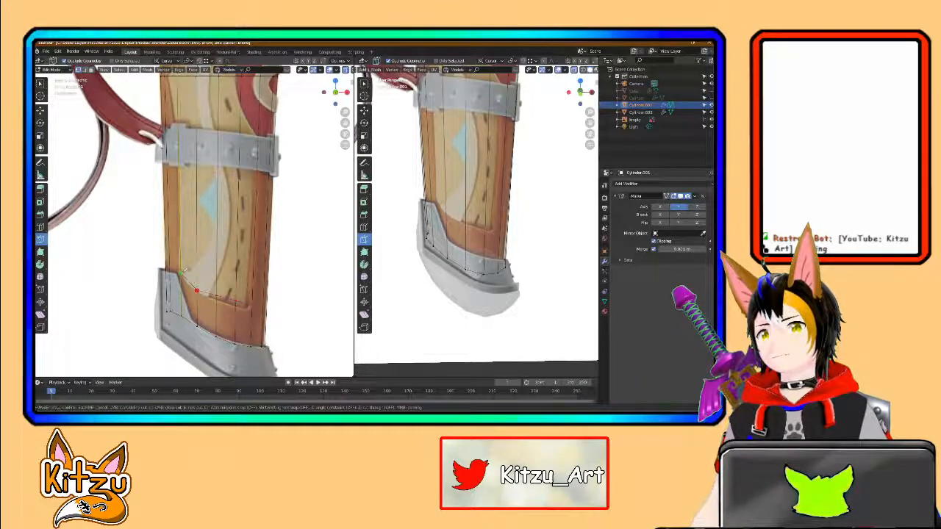
click(181, 272)
key(Return)
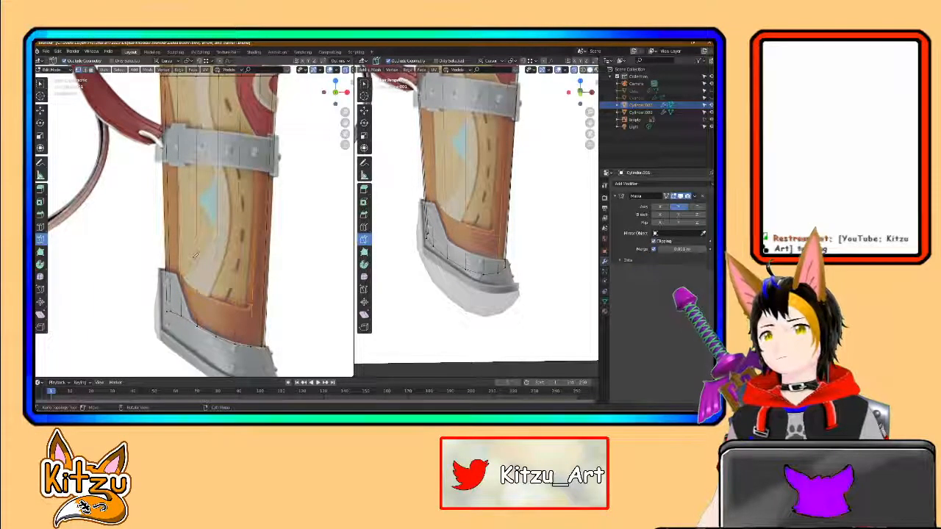
Step: Knife-cut along the light wood panel's curved strap-side border, starting just above the metal band
shift+middle_drag(196, 255, 213, 321)
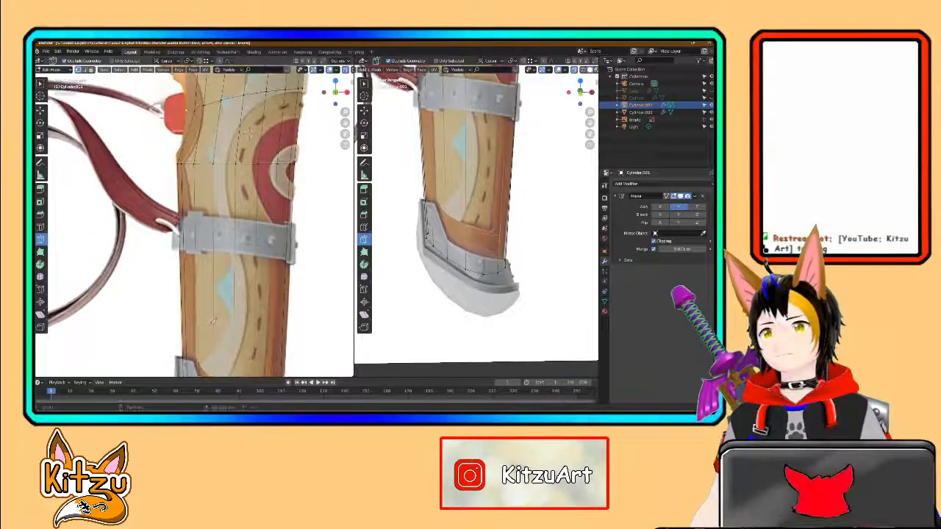
key(k)
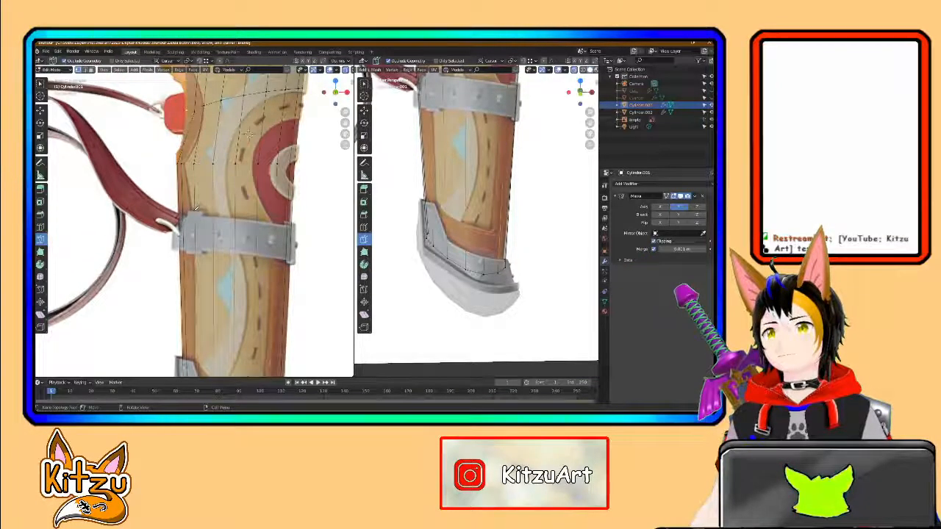
click(197, 208)
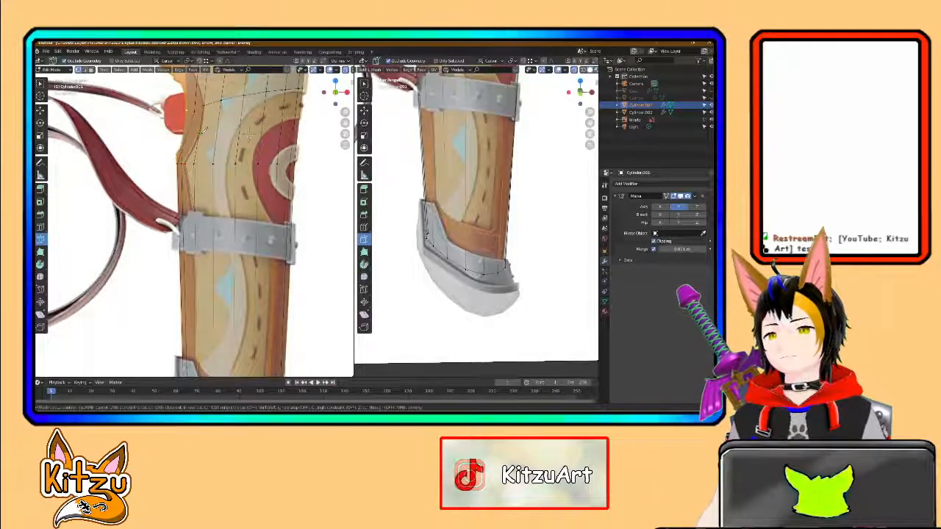
key(Return)
Step: Try to knife-cut around the rim corner and along the light wood panel's scalloped upper border
shift+middle_drag(214, 127, 214, 194)
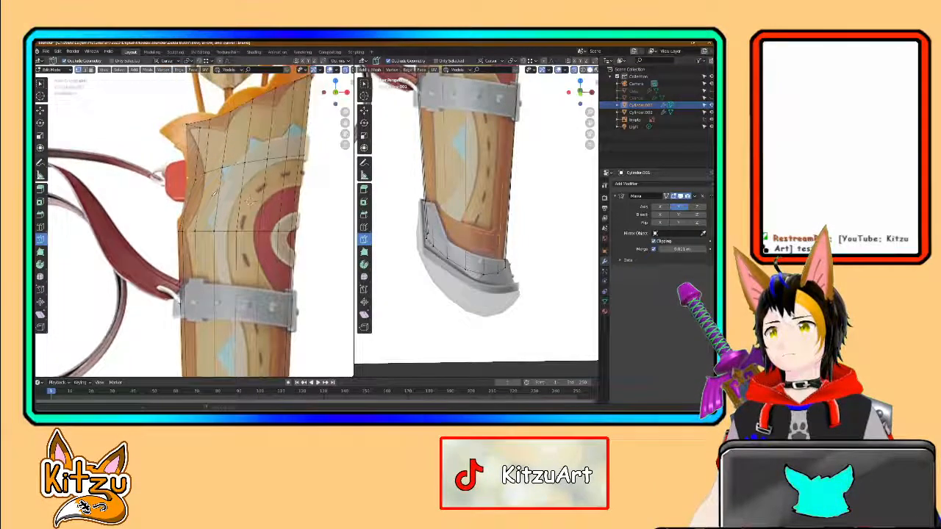
click(207, 172)
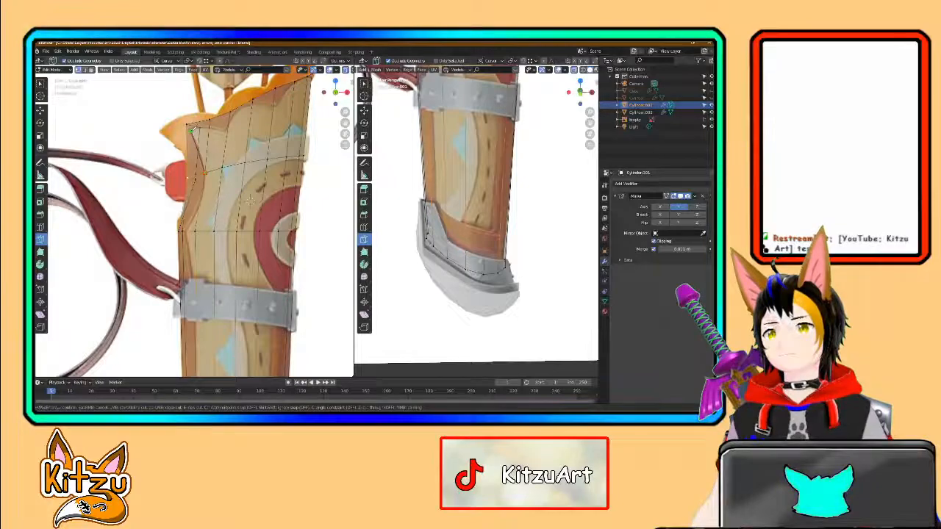
click(191, 130)
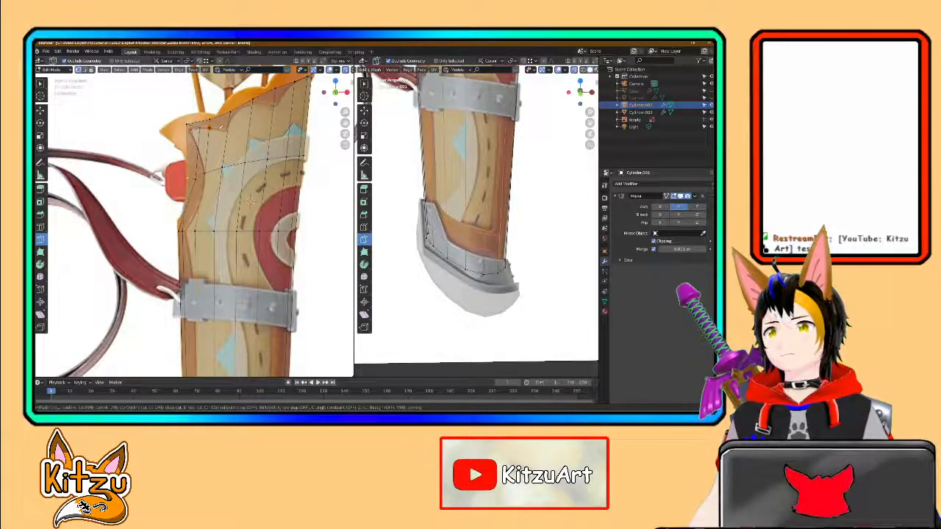
click(228, 132)
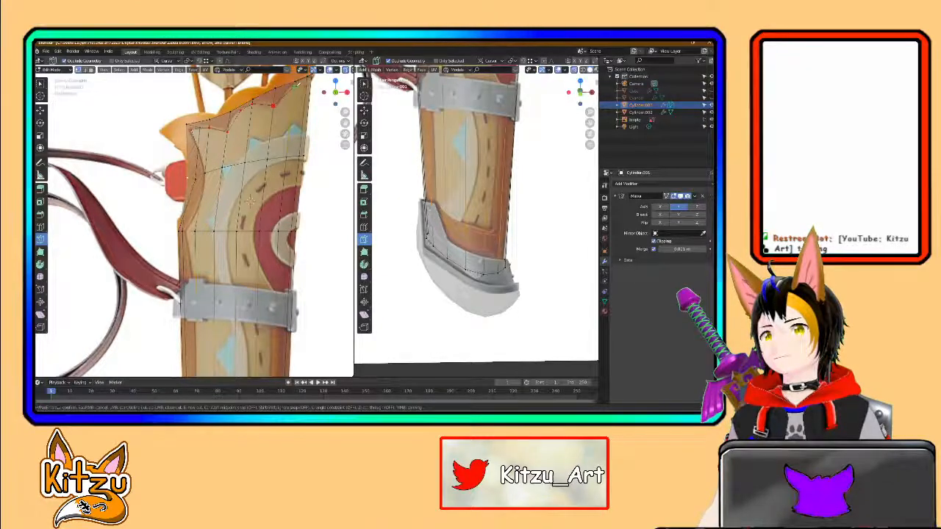
middle_drag(250, 202, 249, 250)
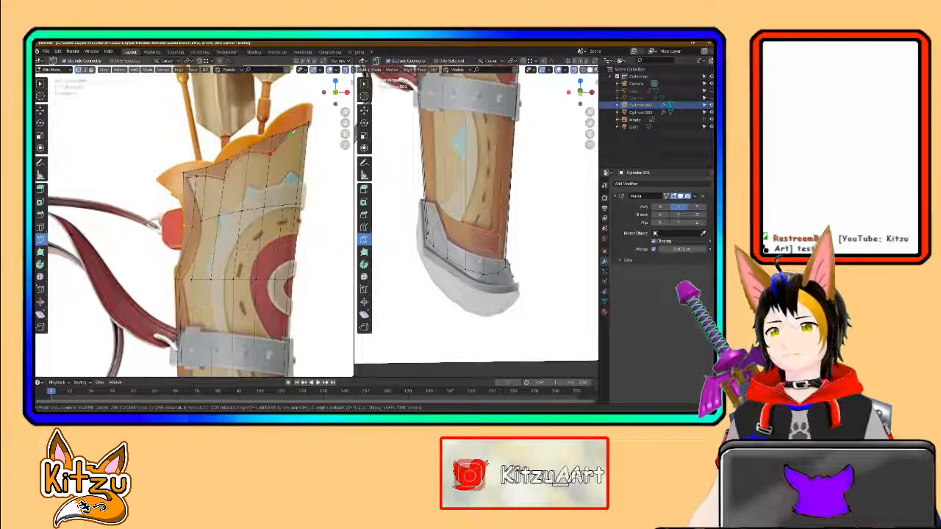
key(Escape)
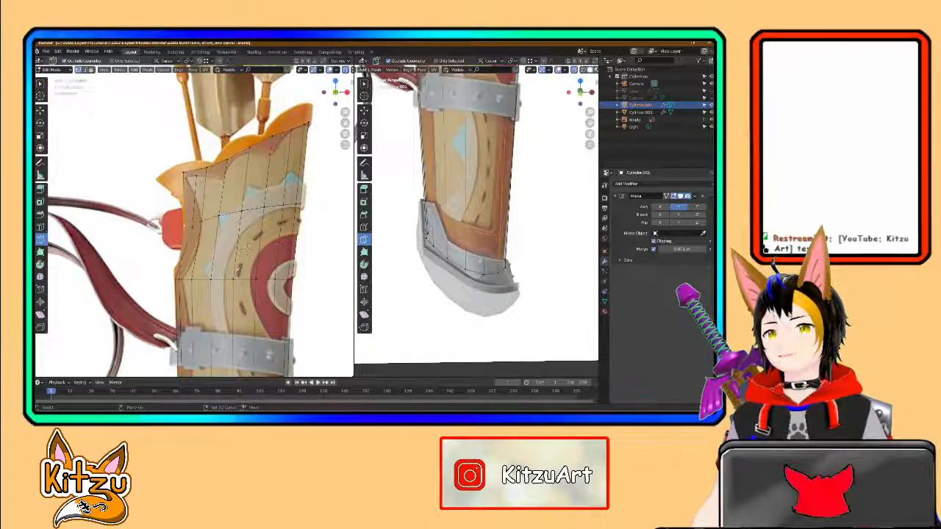
Step: Try to duplicate the lower section of the quiver body, from above the metal band to the foot piece, with the Move tool active
shift+middle_drag(236, 274, 246, 120)
scroll(236, 243, down, 1)
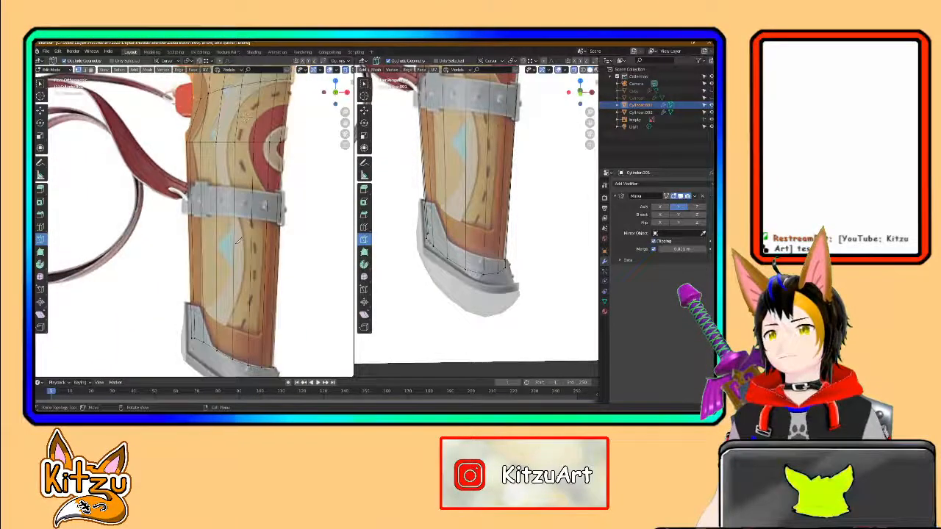
scroll(238, 240, down, 2)
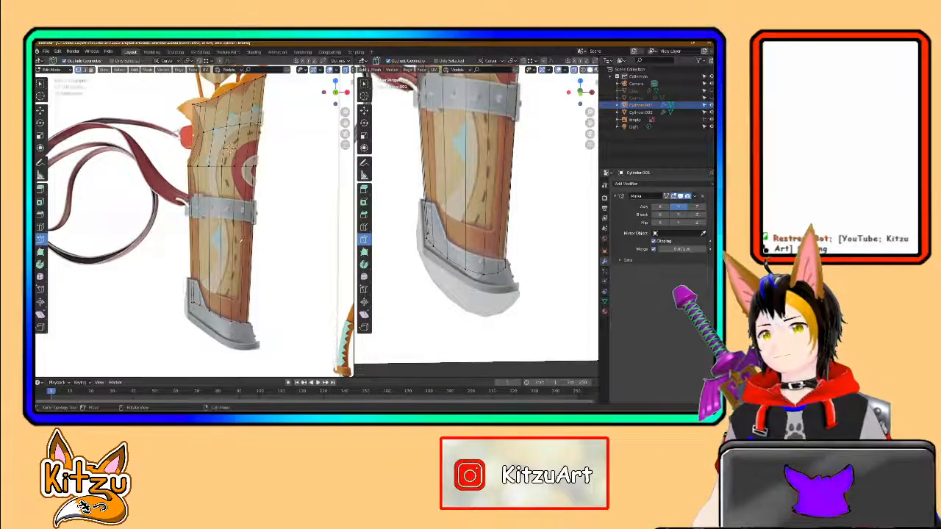
click(41, 111)
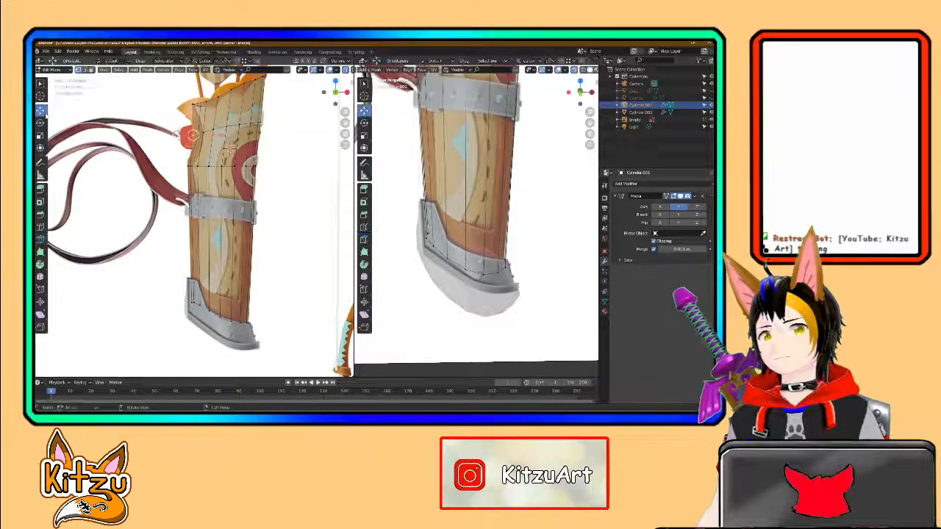
scroll(235, 295, up, 1)
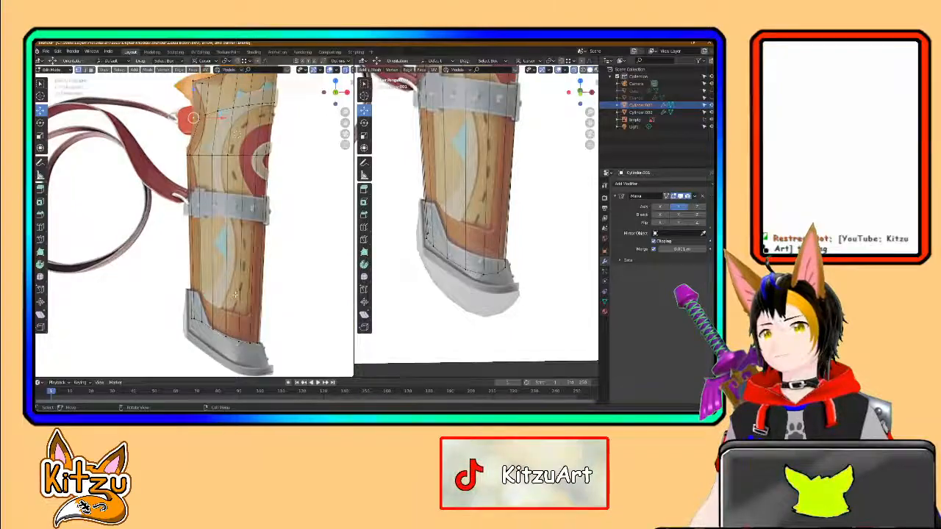
scroll(236, 294, down, 1)
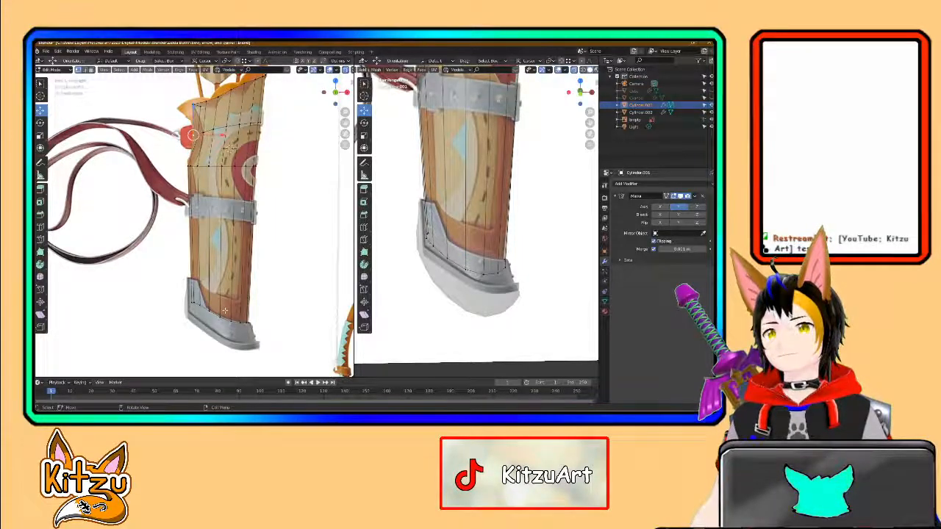
drag(165, 152, 265, 347)
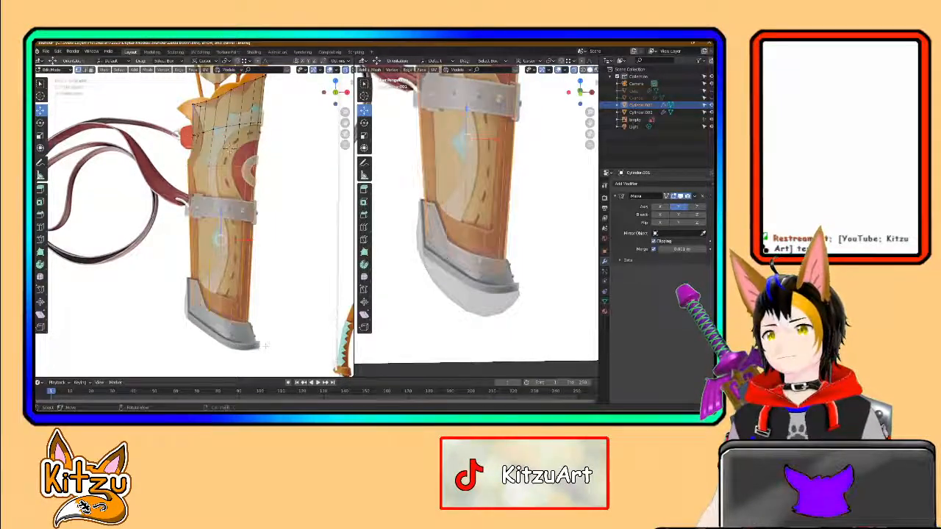
key(shift+d)
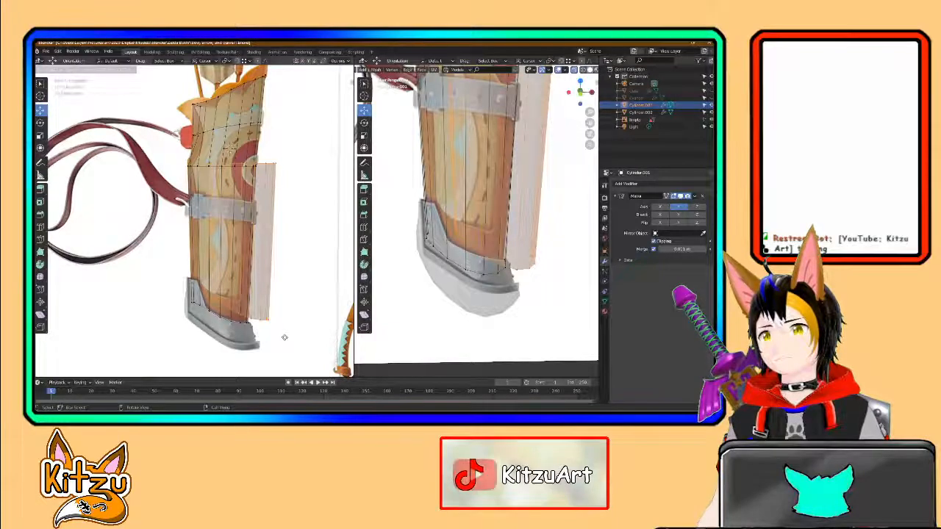
key(Escape)
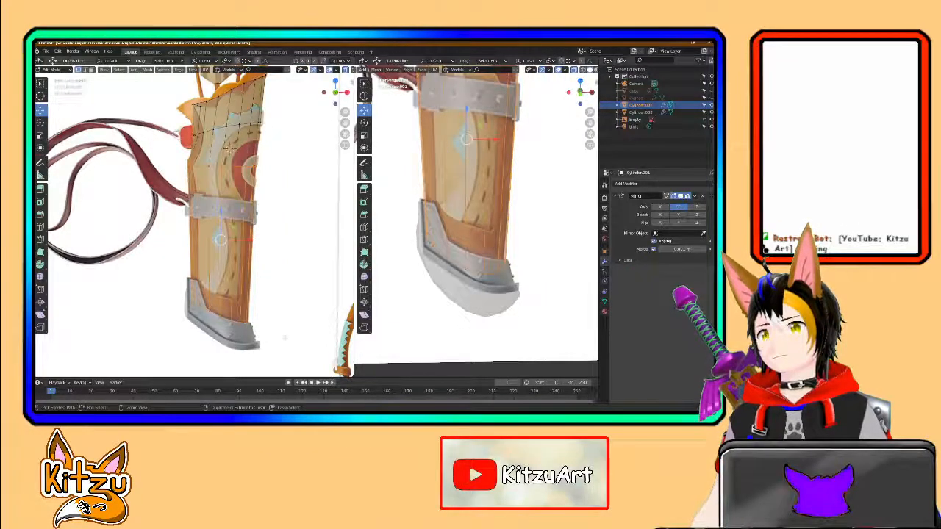
Step: Undo the last two edits to the cylinder mesh and return to Object Mode
key(ctrl+z)
key(ctrl+z)
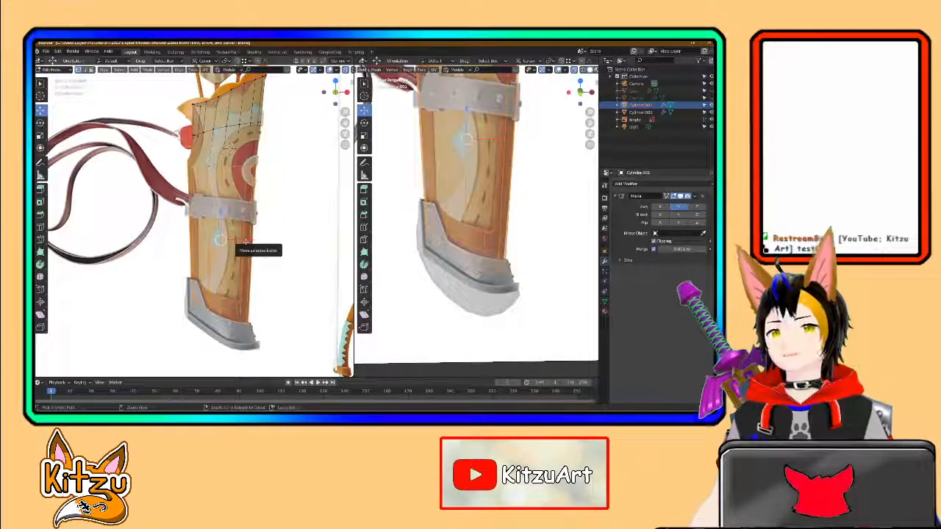
key(Tab)
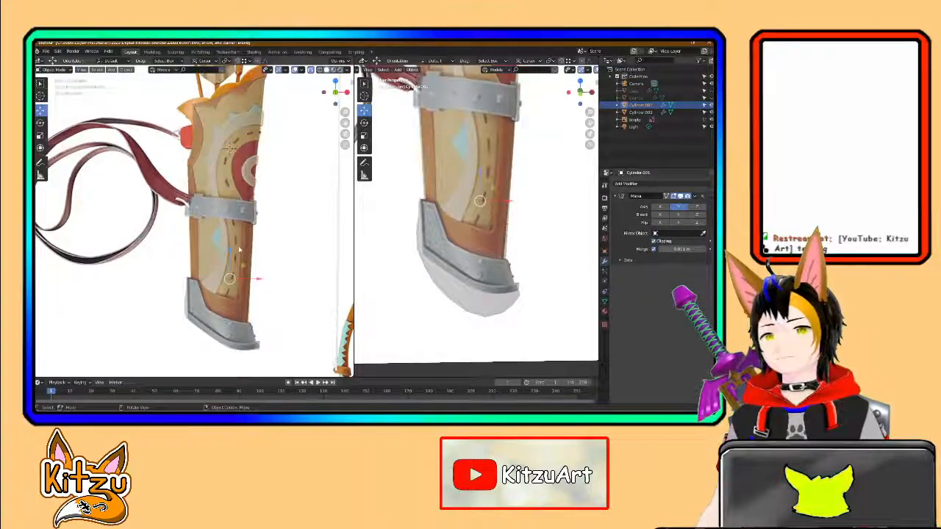
Step: Add a cube mesh and scale it down to roughly the width of the quiver
key(shift+a)
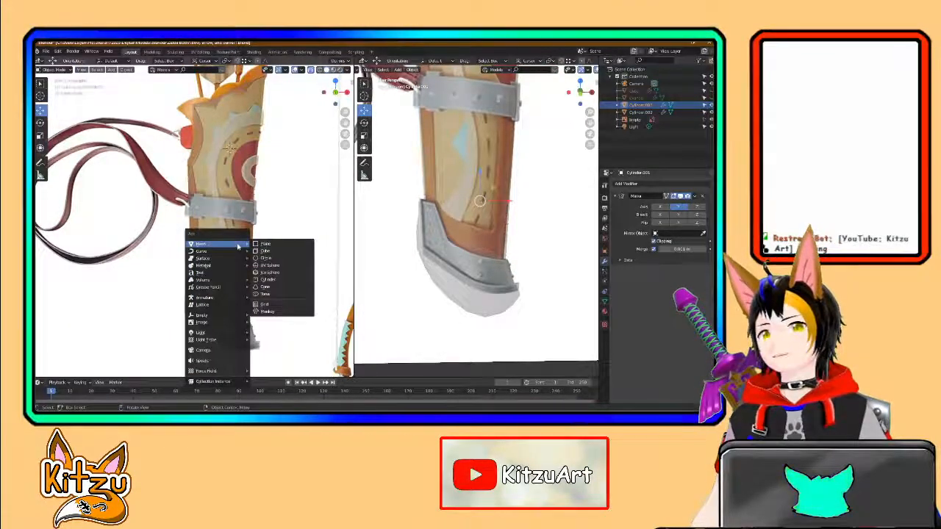
click(289, 253)
key(s)
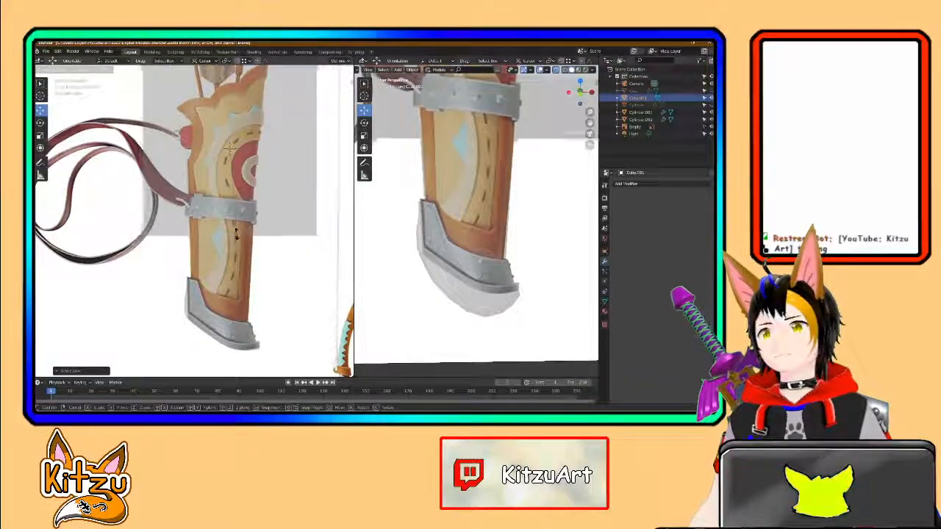
click(232, 173)
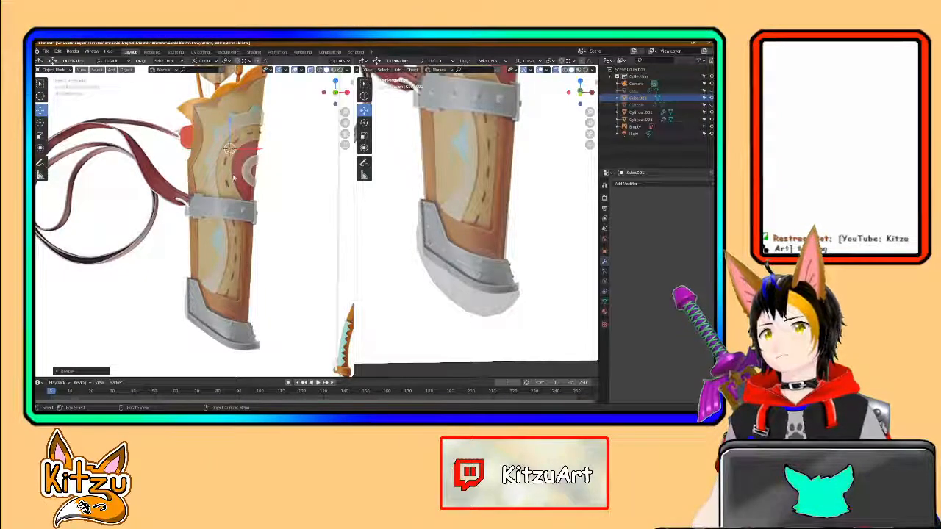
Step: Move the cube down over the quiver's lower section, just above the metal end cap
middle_drag(233, 178, 242, 176)
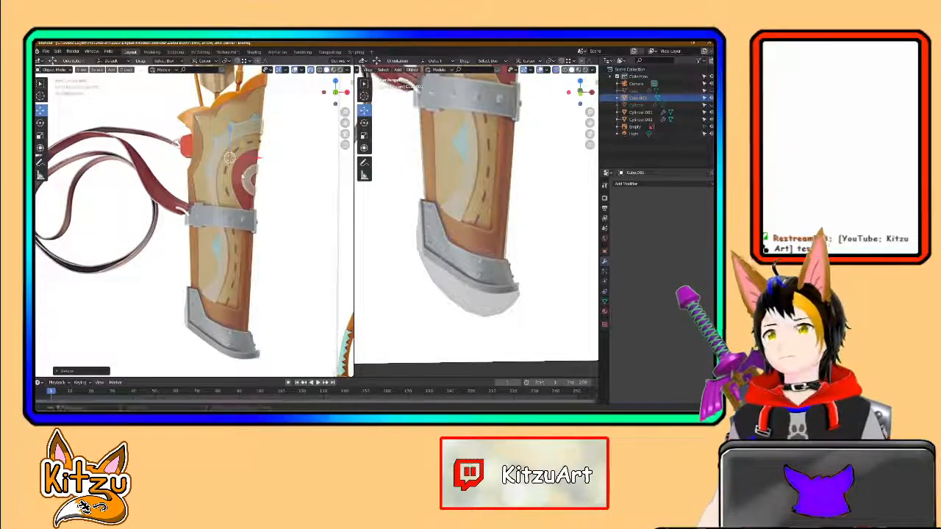
key(g)
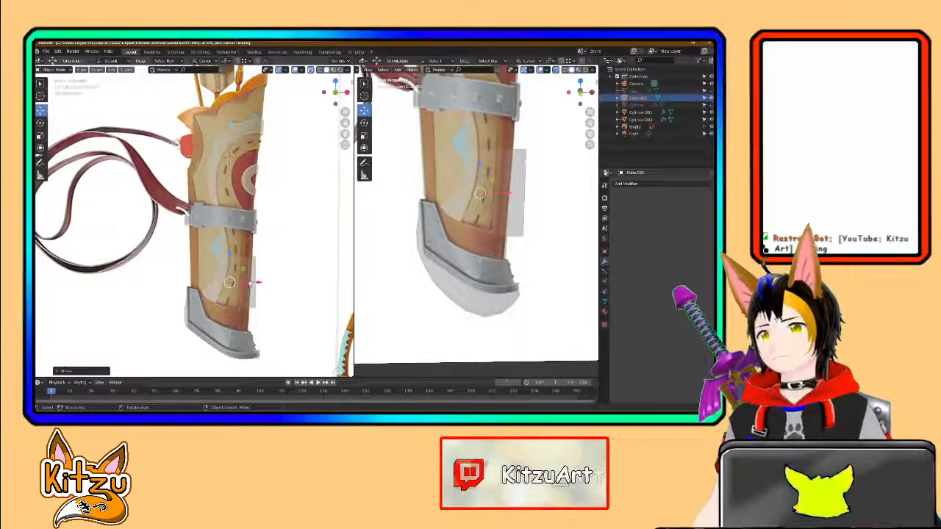
scroll(235, 266, up, 3)
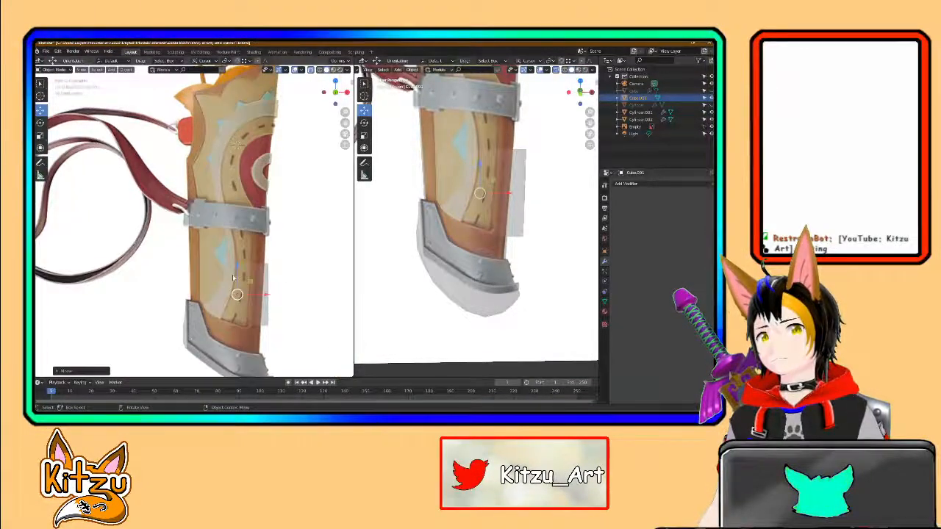
shift+middle_drag(235, 259, 224, 226)
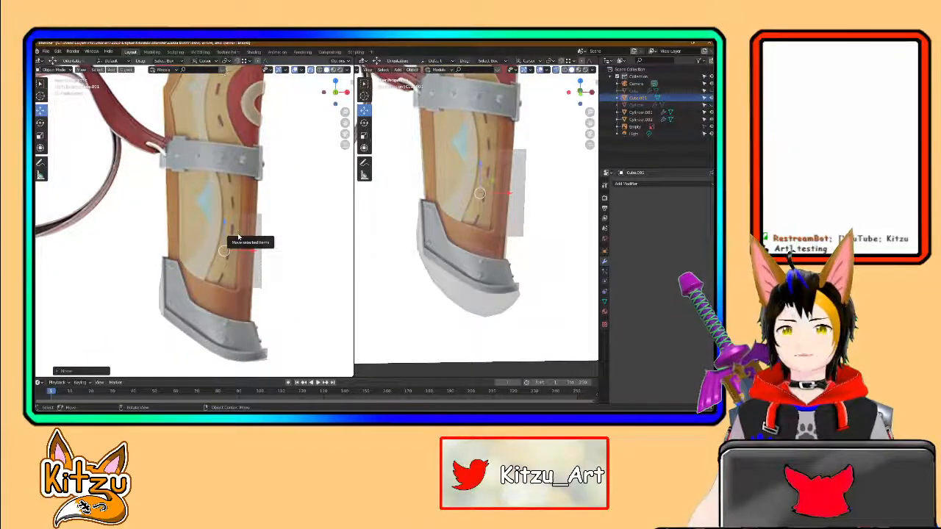
Step: In Edit Mode, move the cube's lower right, lower left and upper left corner vertices onto the quiver's bottom leather band
key(Tab)
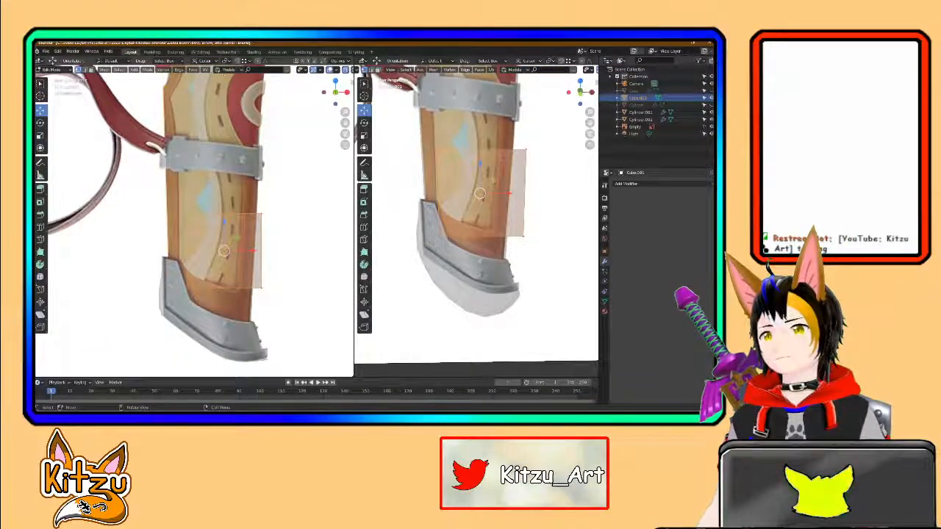
drag(283, 257, 248, 303)
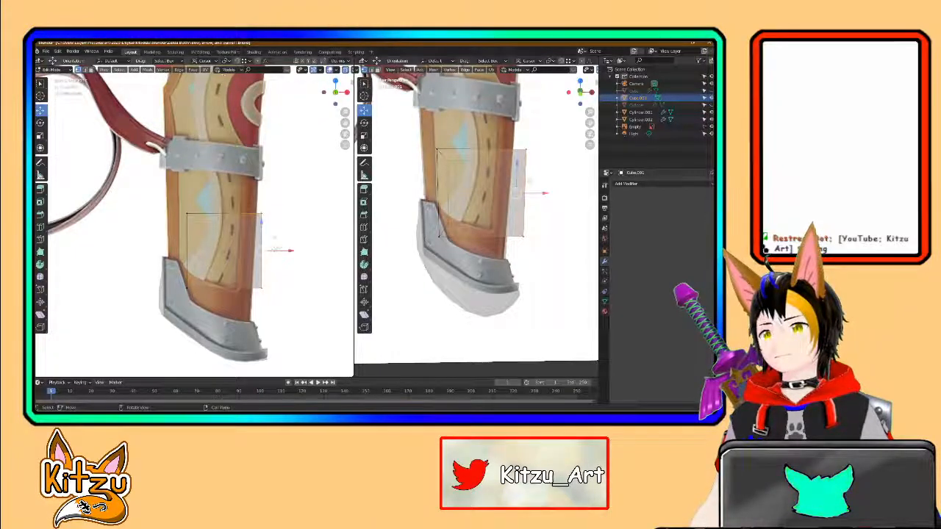
key(alt+a)
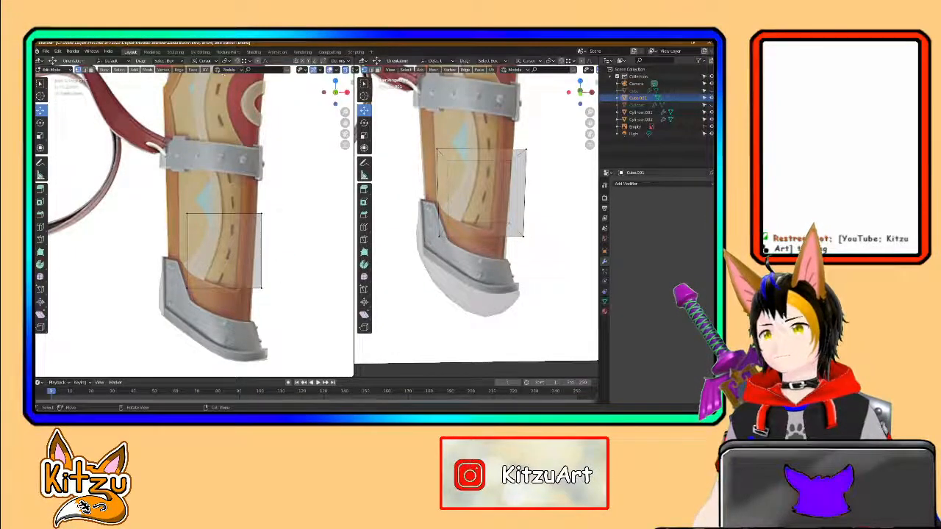
drag(237, 302, 237, 303)
drag(285, 251, 260, 308)
mouse_move(173, 273)
mouse_down()
mouse_move(204, 300)
mouse_move(179, 283)
mouse_up()
drag(174, 200, 171, 252)
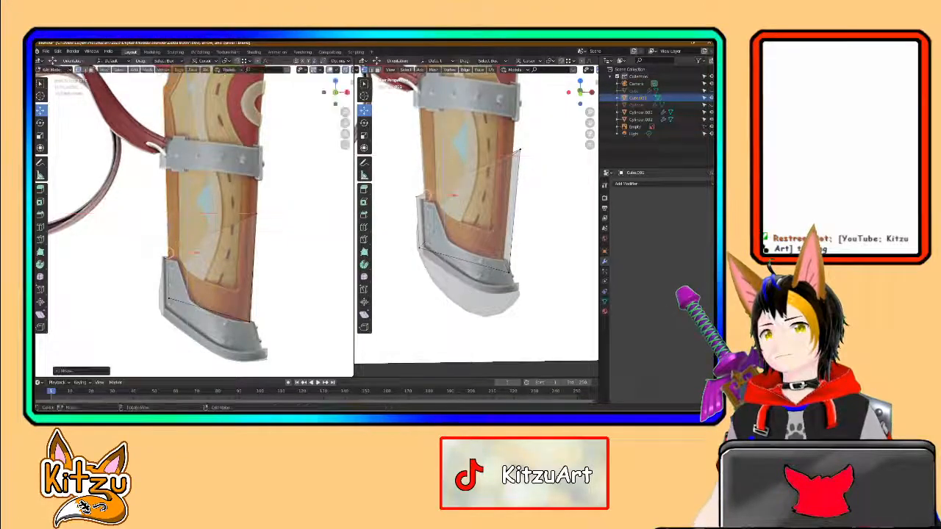
Step: Move the cube's upper right corner vertices down and inward to the right edge of the leather band
key(g)
key(x)
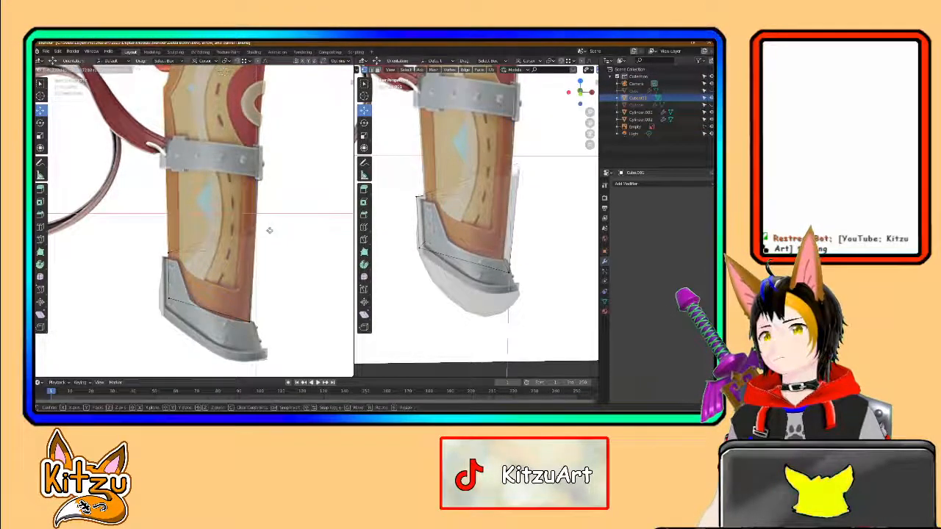
click(265, 283)
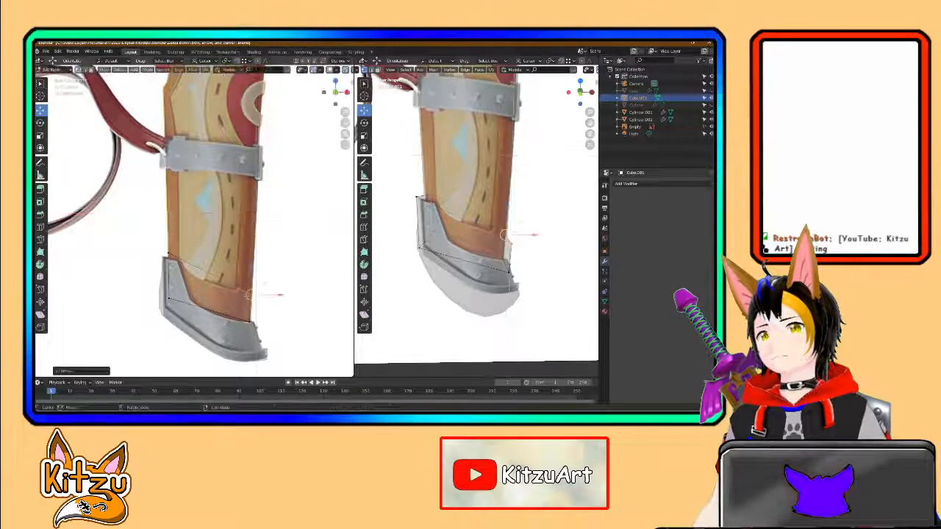
Step: Fine-tune the block's lower right and lower left corner vertices so its bottom edge overlaps the metal end cap
scroll(231, 316, up, 2)
shift+middle_drag(231, 316, 240, 237)
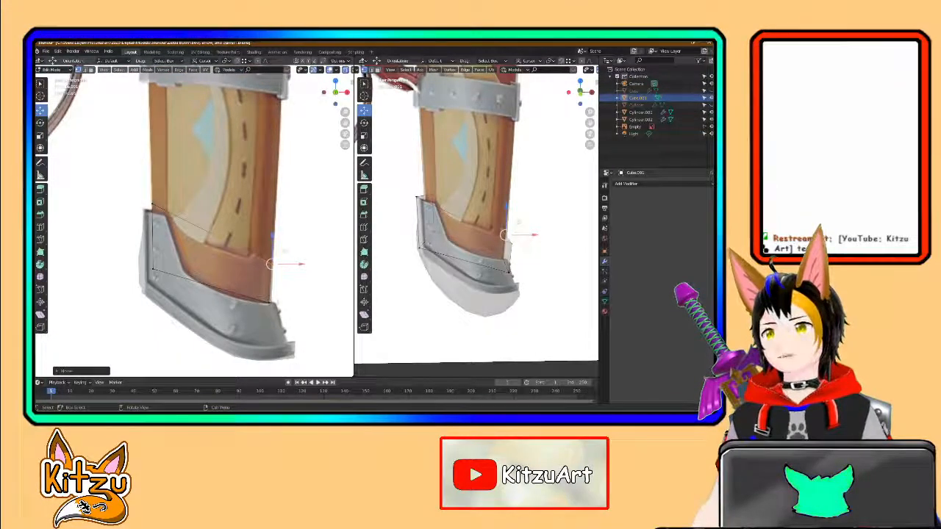
key(g)
key(x)
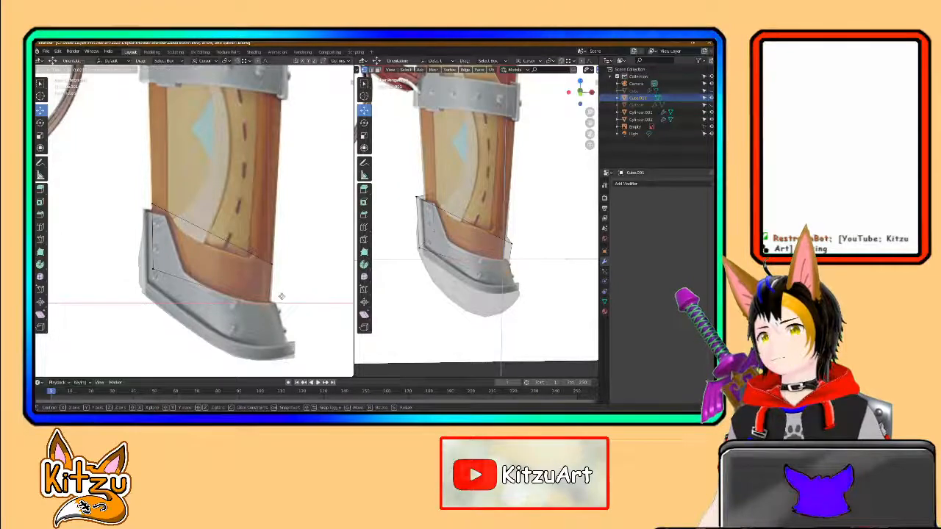
click(298, 308)
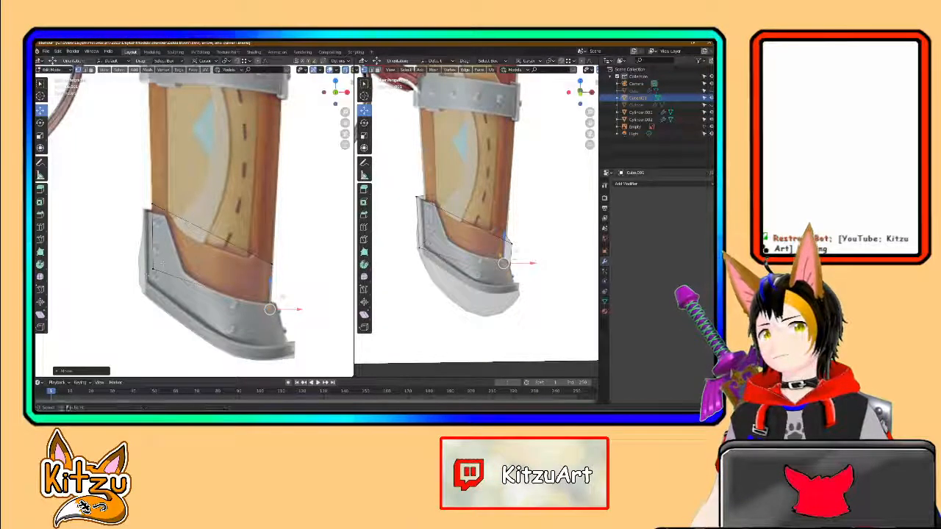
key(g)
key(x)
click(174, 259)
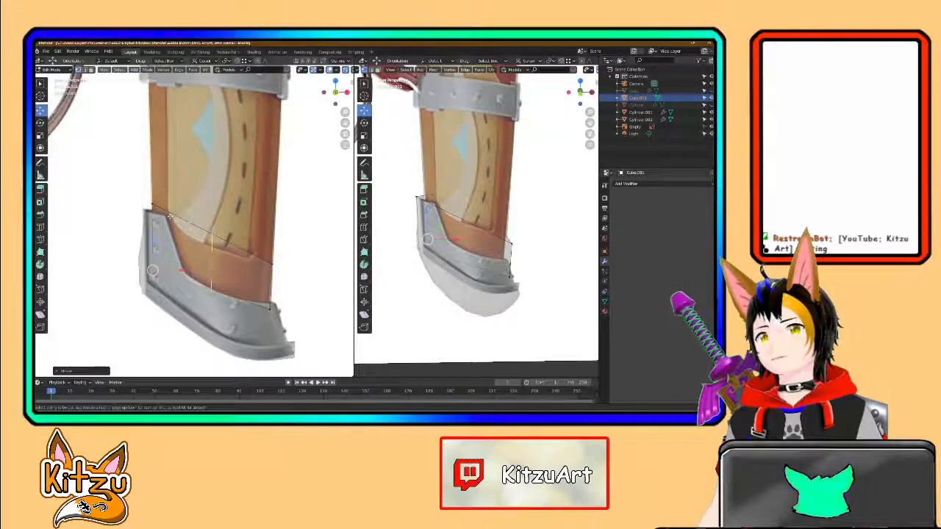
Step: Add three vertical loop cuts to the block: near its left edge, near its right edge and between them
click(188, 224)
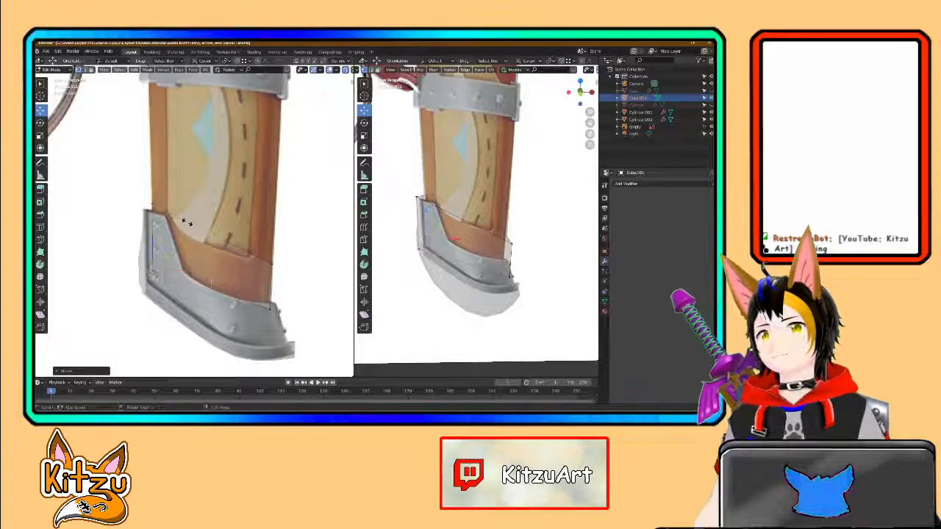
click(145, 197)
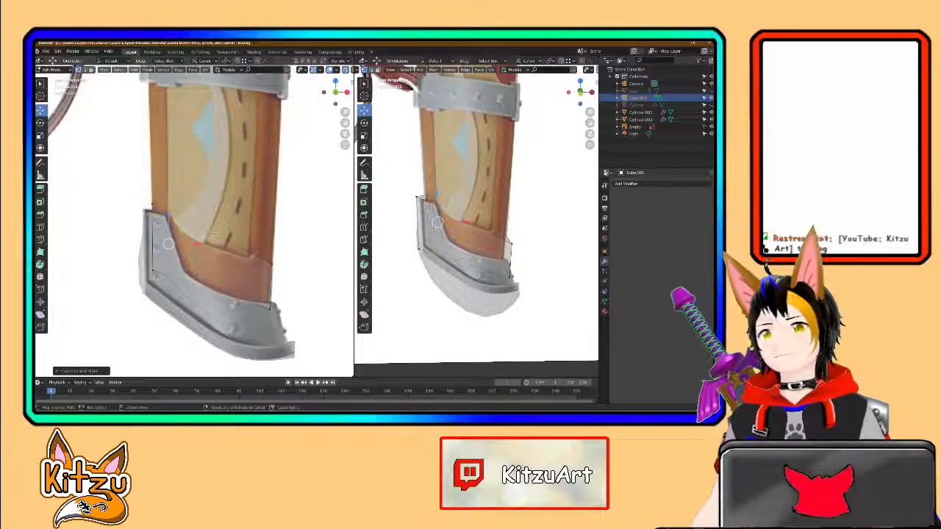
click(220, 246)
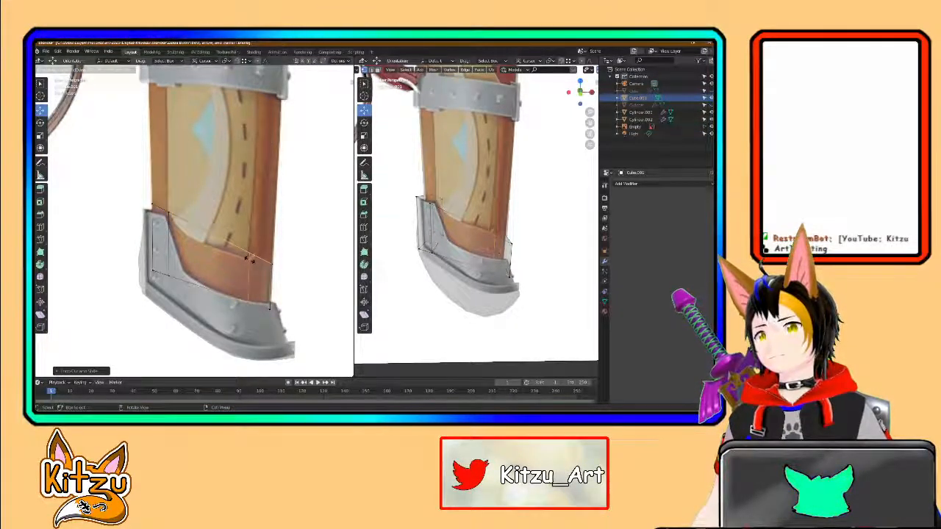
click(250, 259)
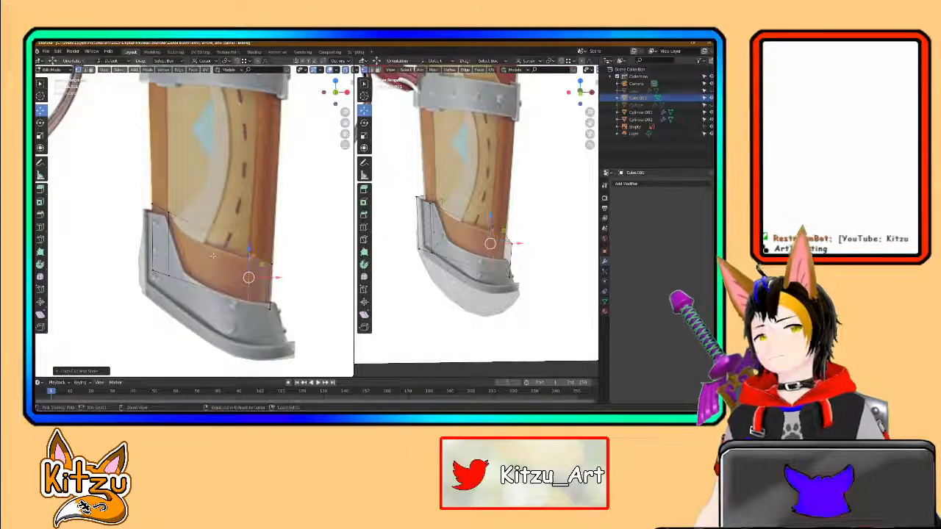
key(ctrl+r)
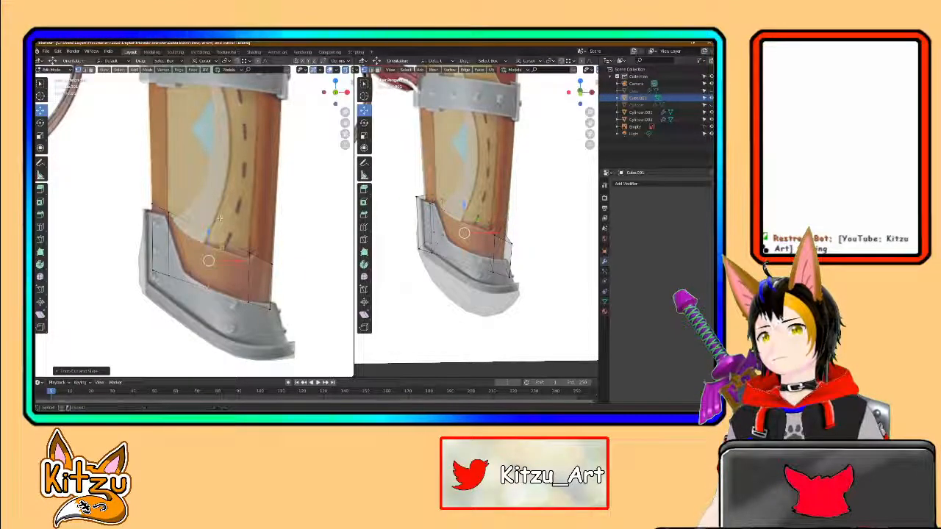
Step: Adjust the top vertices of the middle and left loop cuts to follow the leather band's curved upper edge
drag(210, 208, 249, 239)
drag(162, 205, 177, 221)
drag(169, 189, 168, 201)
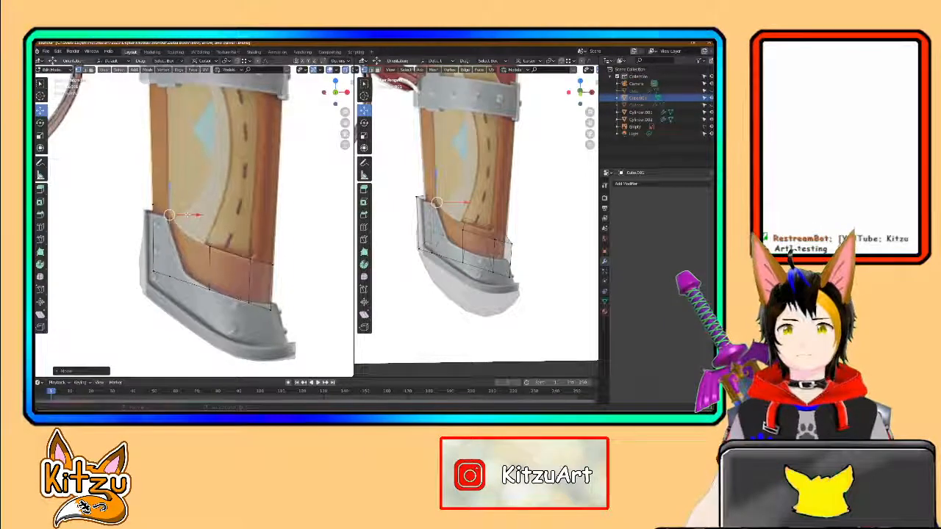
Step: Extrude the block's top left section up along the quiver's left border to the notch above the metal strap
shift+middle_drag(188, 213, 209, 236)
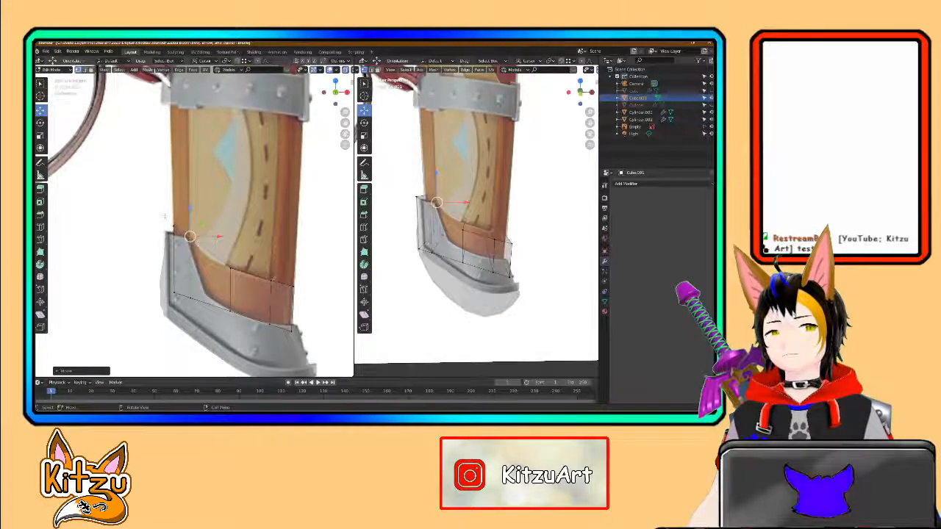
scroll(223, 255, down, 3)
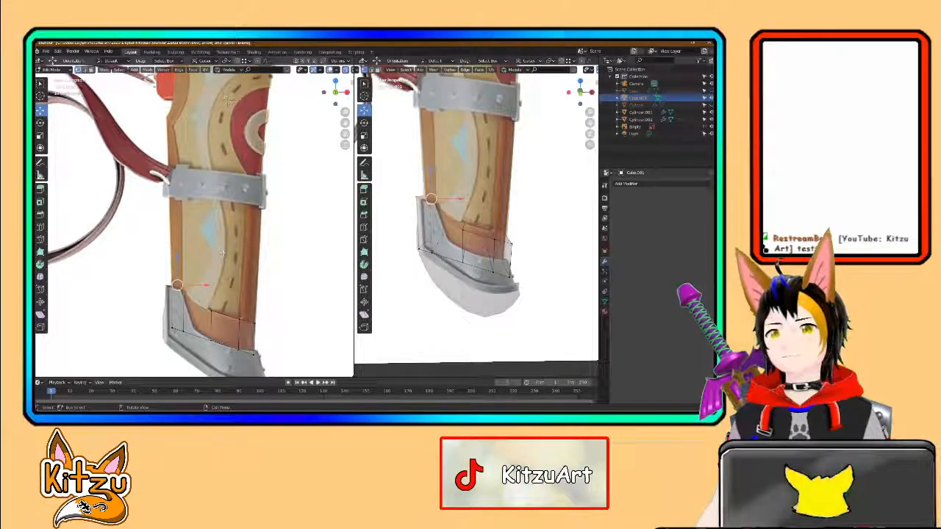
key(e)
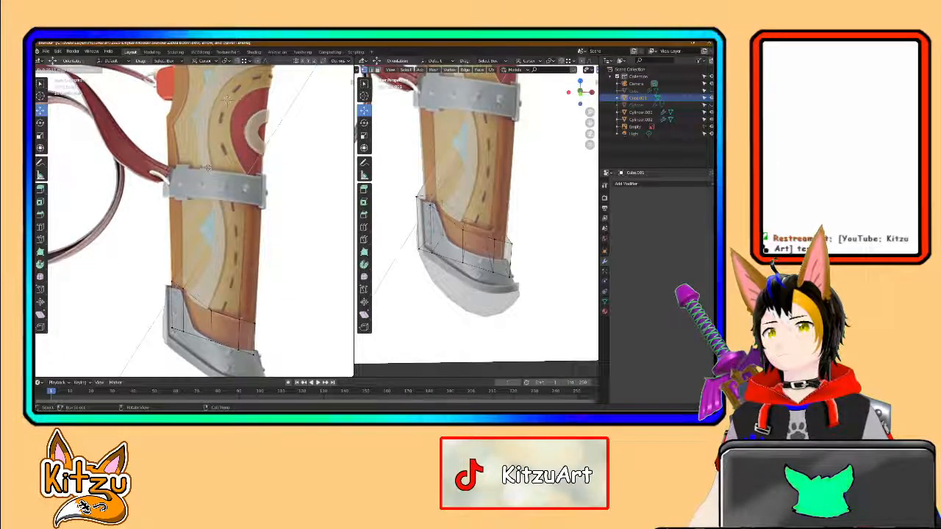
click(219, 97)
Step: Add a horizontal loop cut across the extruded border strip at the height of the metal strap
shift+middle_drag(191, 162, 213, 206)
scroll(208, 223, up, 3)
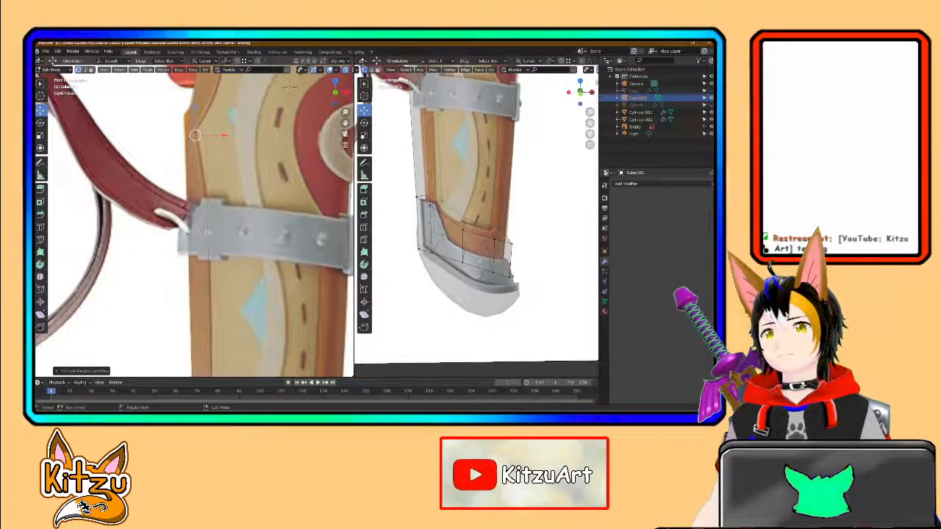
click(202, 212)
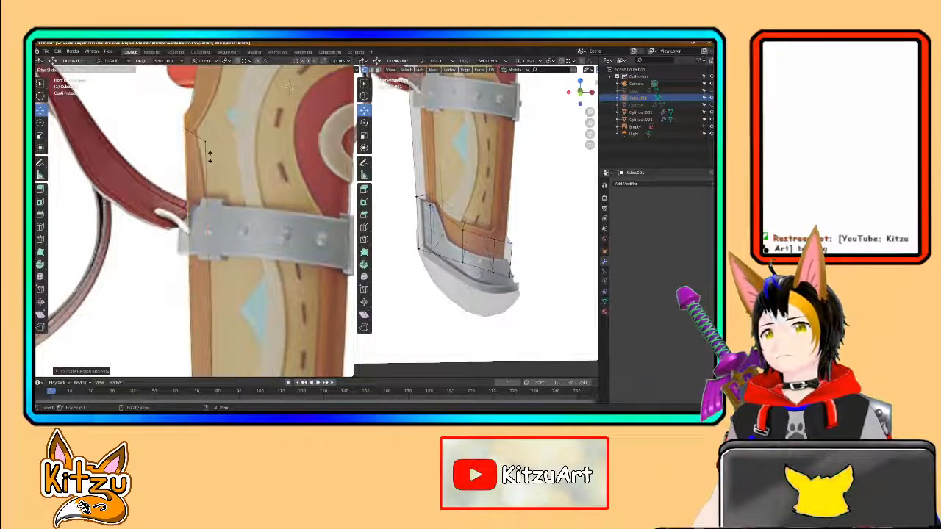
click(211, 165)
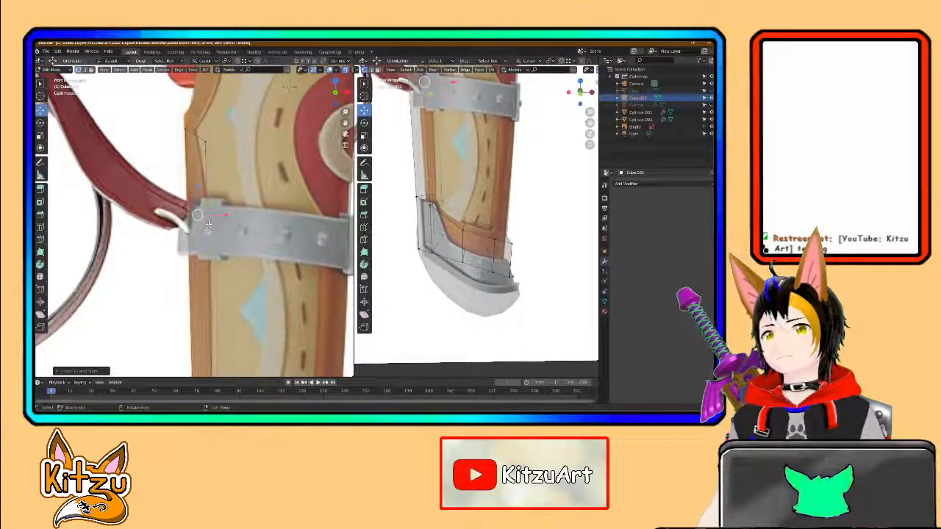
Step: Move the new loop cut's vertices to align with the quiver's border at the upper edge of the metal strap
key(g)
key(z)
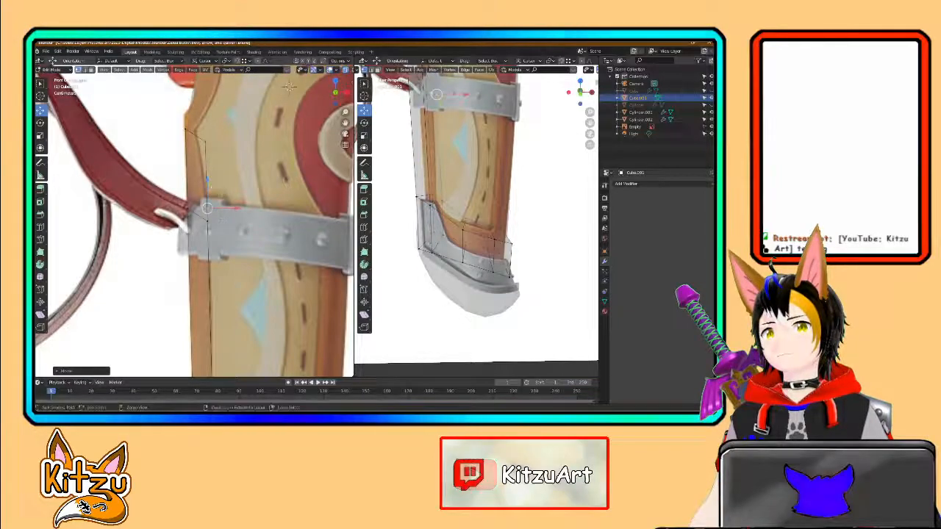
drag(208, 192, 208, 188)
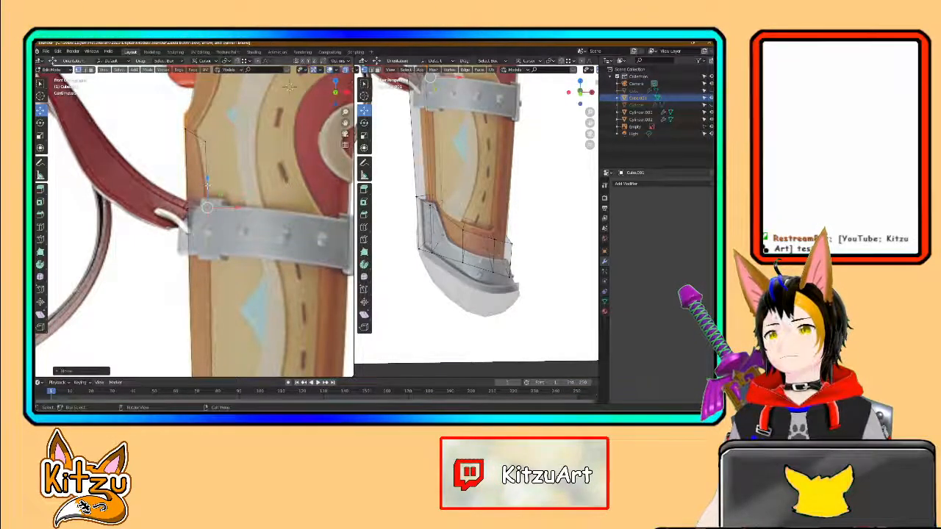
click(207, 185)
Step: Move the border strip's top vertices up to meet the quiver's notch above the metal strap
middle_drag(289, 87, 292, 116)
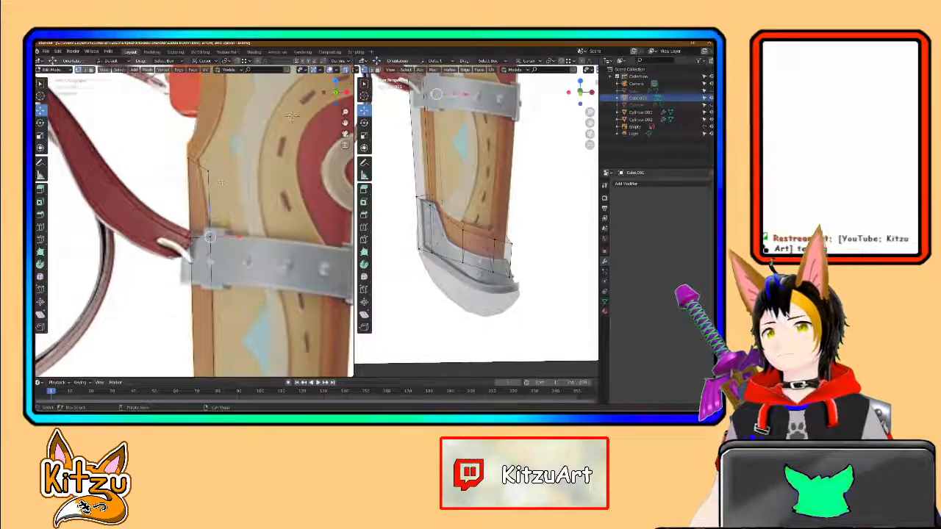
key(g)
key(z)
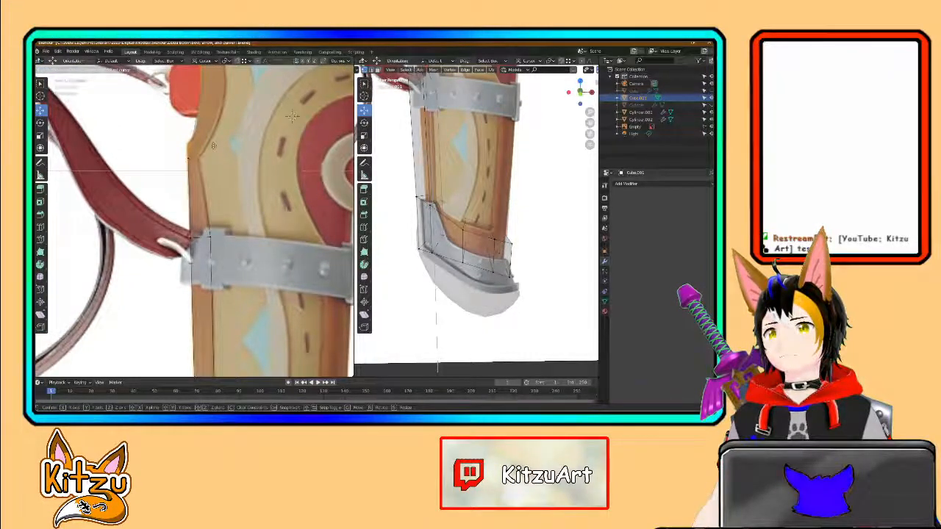
click(291, 116)
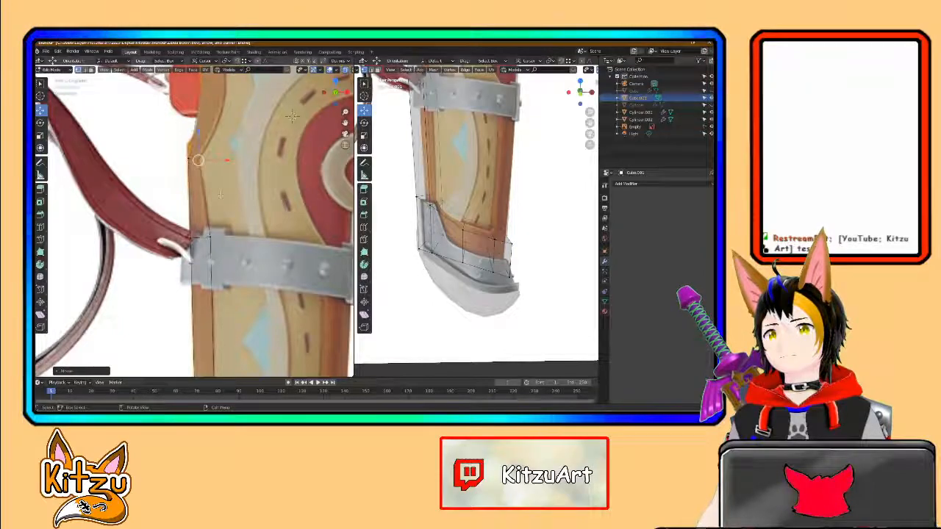
Step: Extrude the strip's top end up to the quiver's flared upper corner and align its outer vertices with the pointed tip
scroll(292, 116, up, 3)
middle_drag(305, 158, 291, 236)
key(e)
click(185, 106)
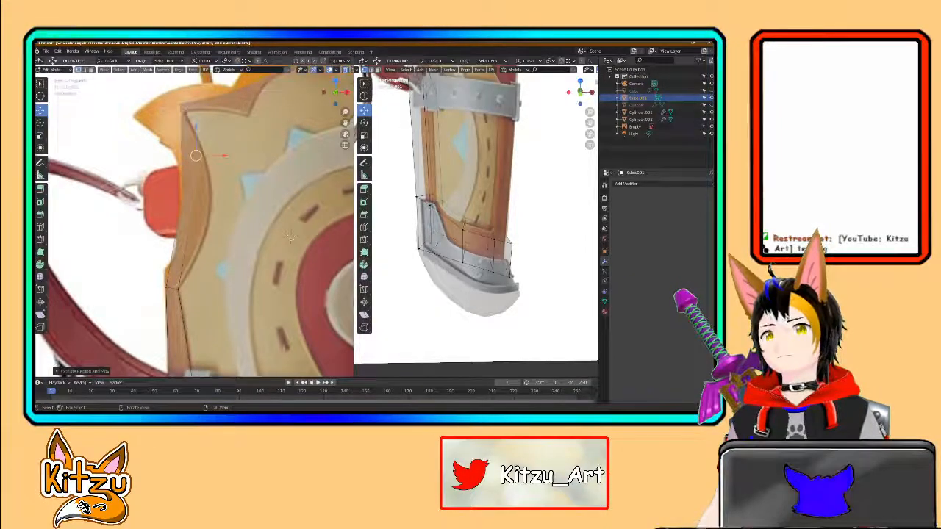
key(g)
key(y)
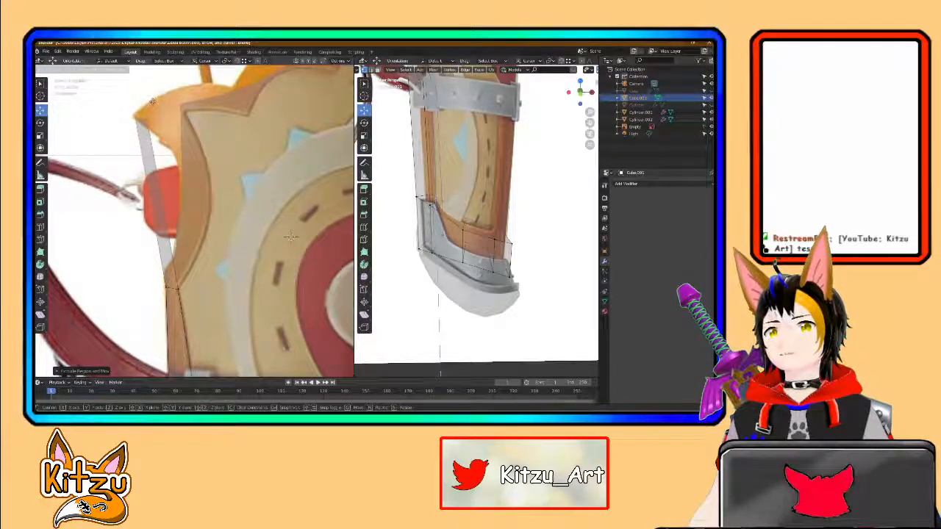
click(290, 237)
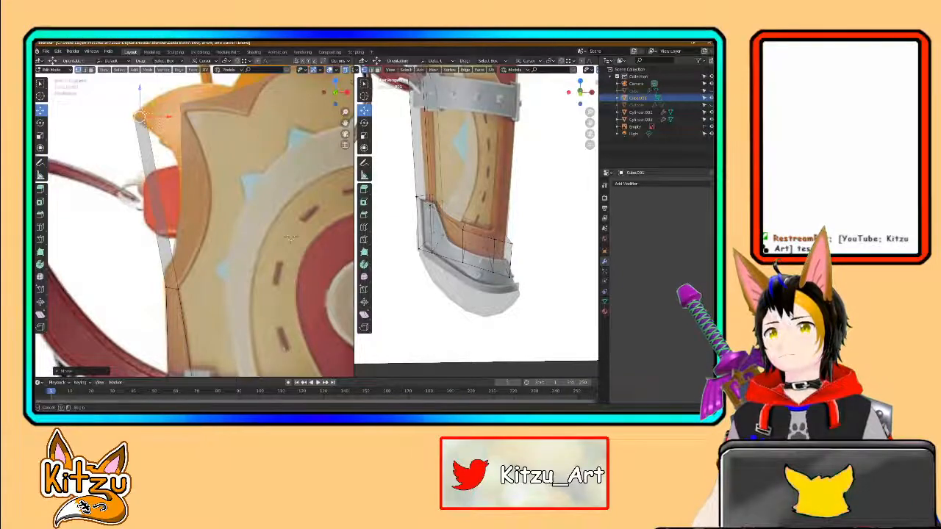
key(g)
key(x)
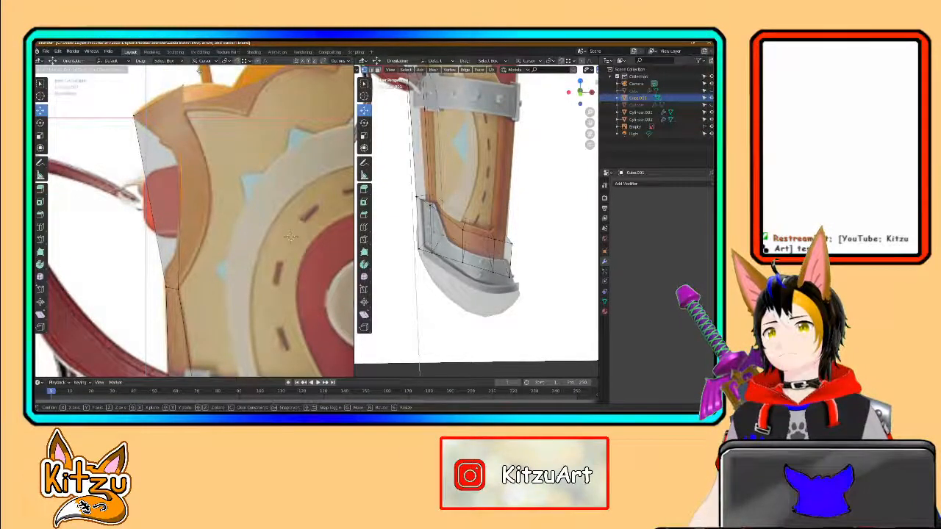
click(291, 237)
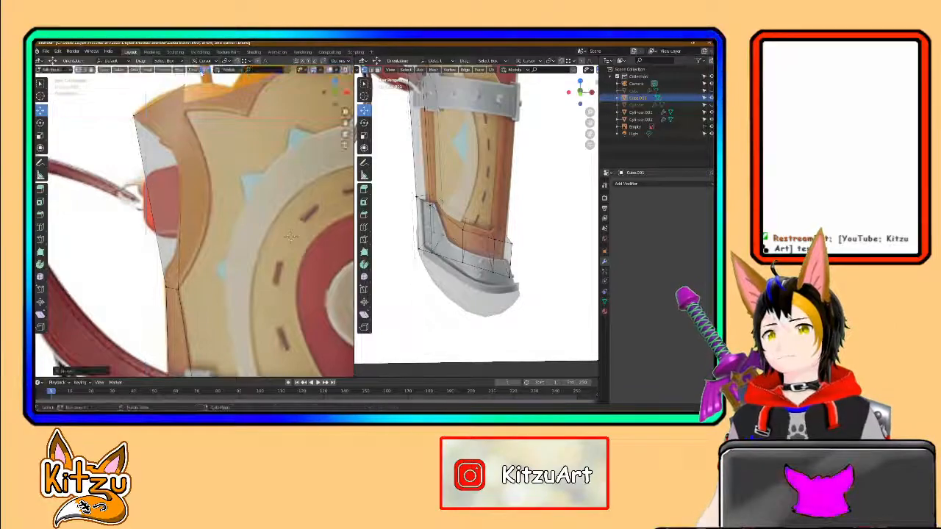
Step: Add two horizontal loop cuts across the newly extruded section and shift them sideways onto the curved leather border
key(ctrl+r)
click(170, 225)
click(190, 222)
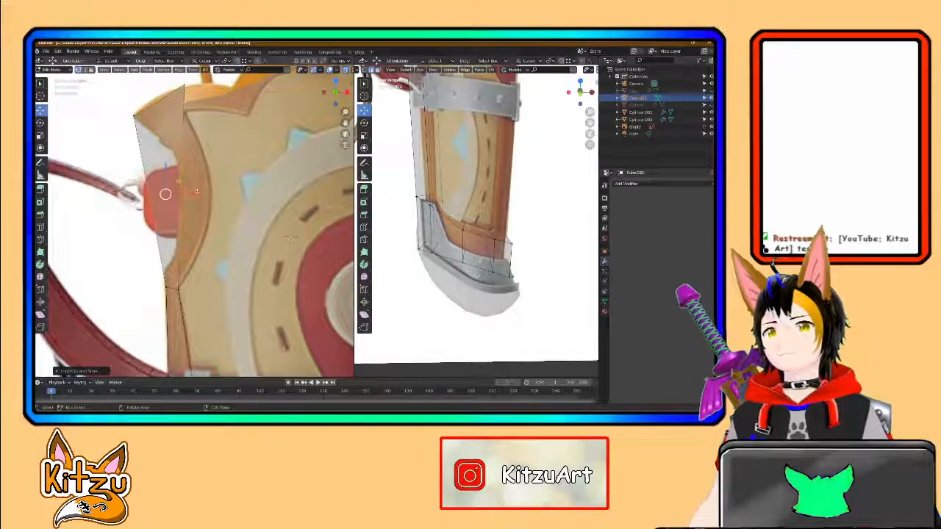
key(g)
key(x)
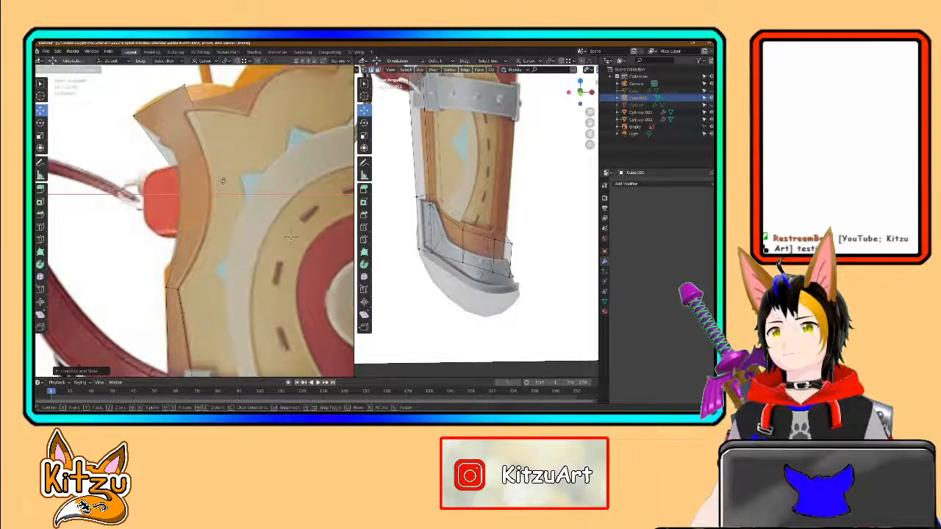
click(223, 180)
shift+middle_drag(201, 182, 202, 201)
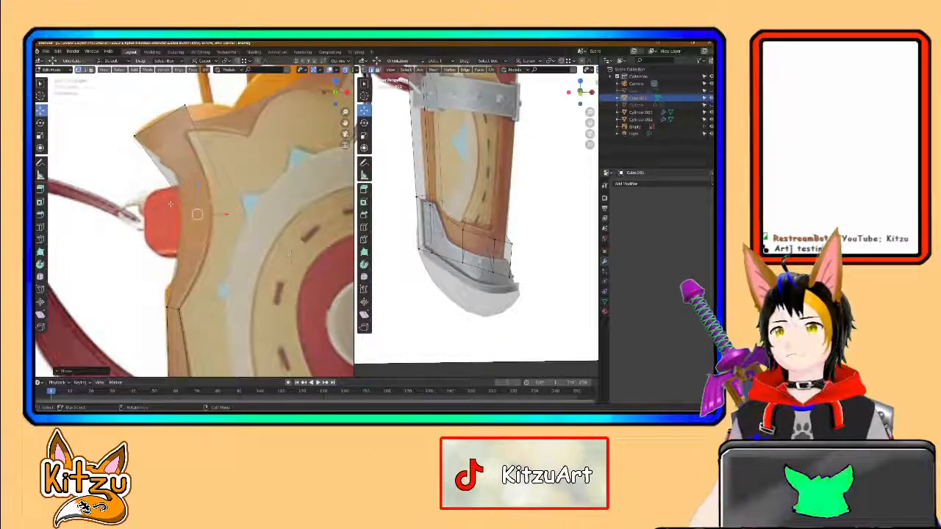
Step: Move the outer vertices of both new loop cuts onto the outer edge of the leather border beside the red tab
click(175, 192)
key(g)
key(x)
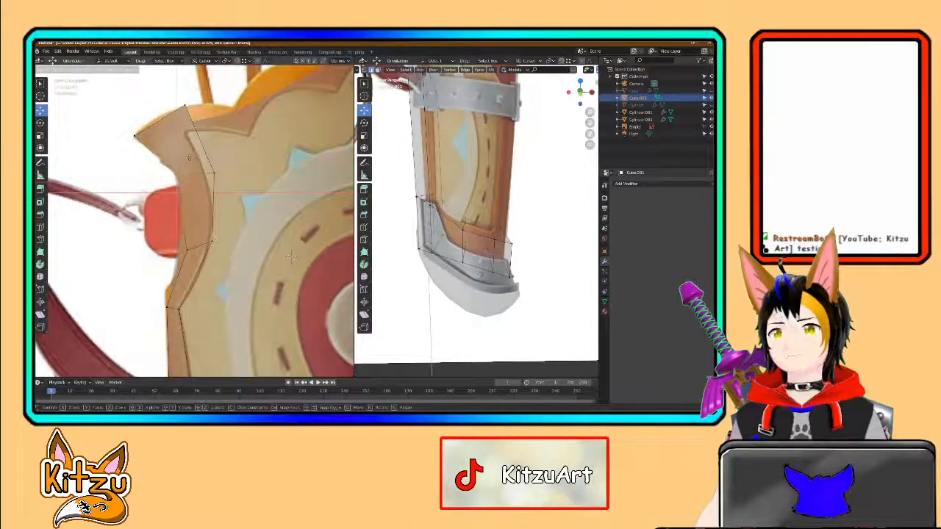
click(291, 256)
click(190, 251)
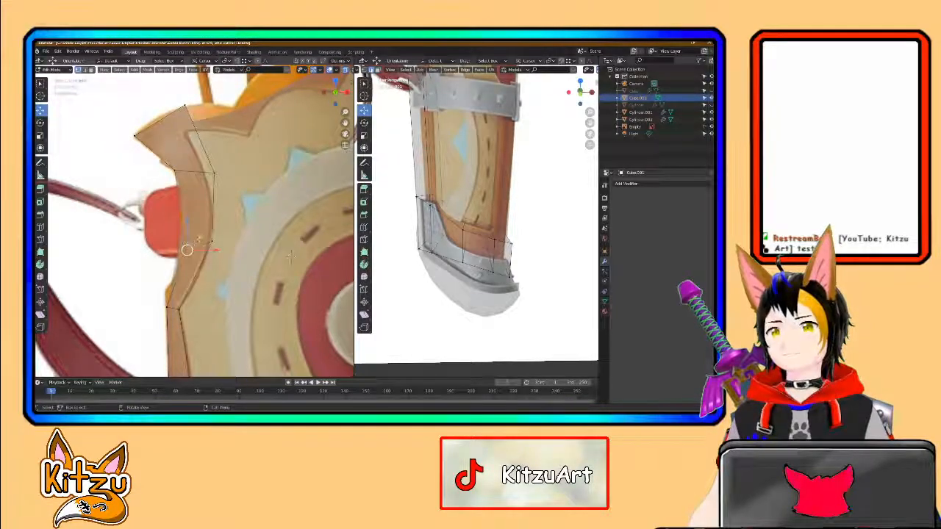
key(g)
key(x)
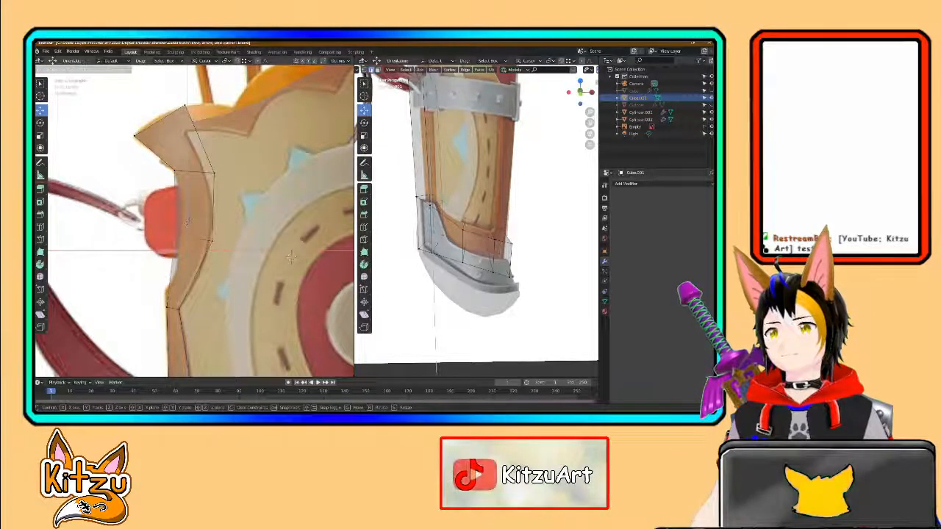
click(180, 243)
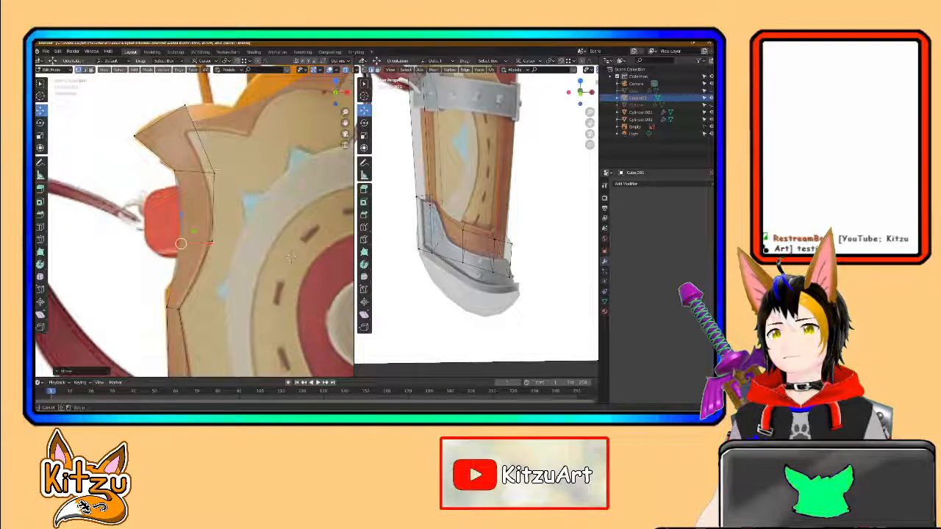
Step: Move the inner vertices of both loop cuts sideways to match the leather border's inner curve
click(214, 174)
key(g)
key(x)
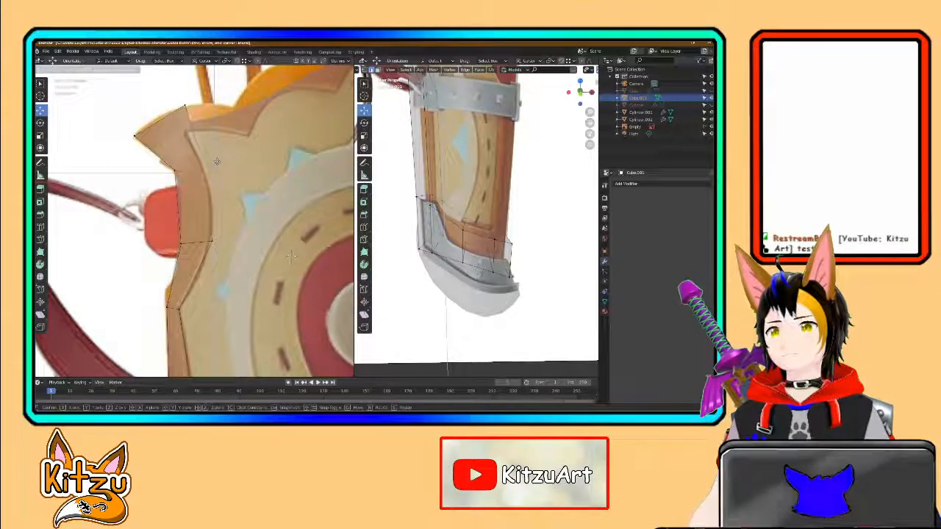
click(208, 161)
key(g)
key(x)
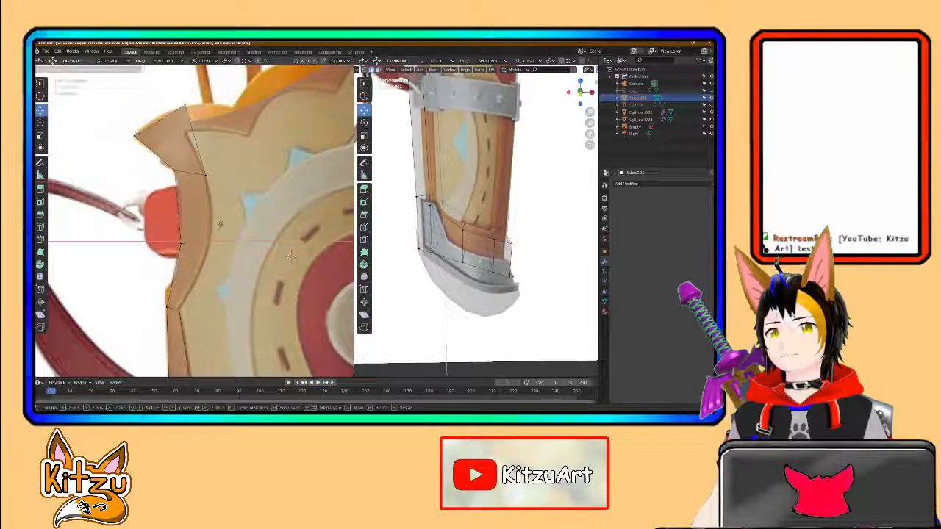
click(220, 226)
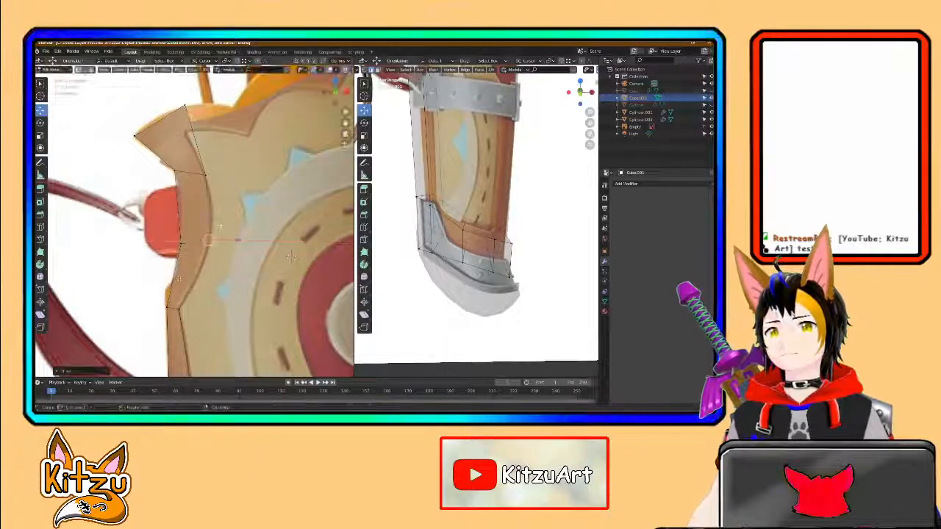
Step: Add a loop cut just above the notch and fit its vertices to the border's inward curve
key(ctrl+r)
click(176, 289)
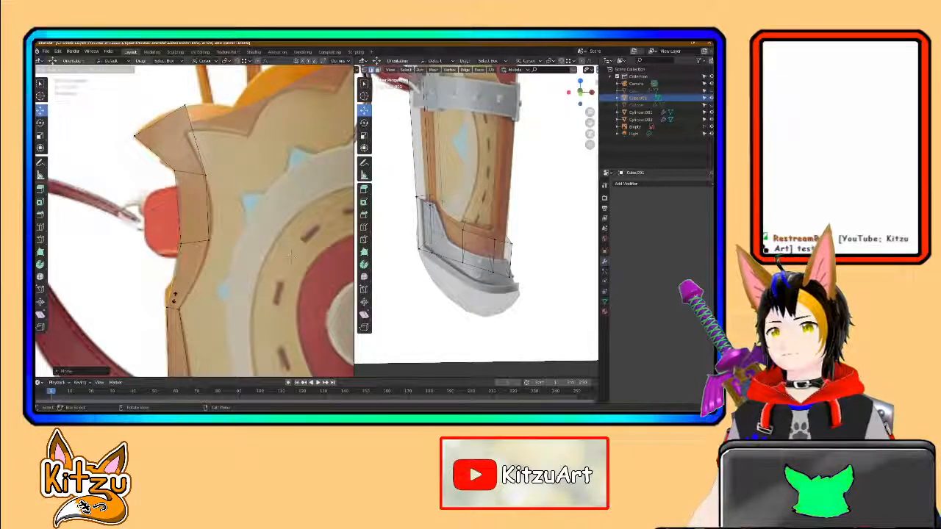
right_click(175, 296)
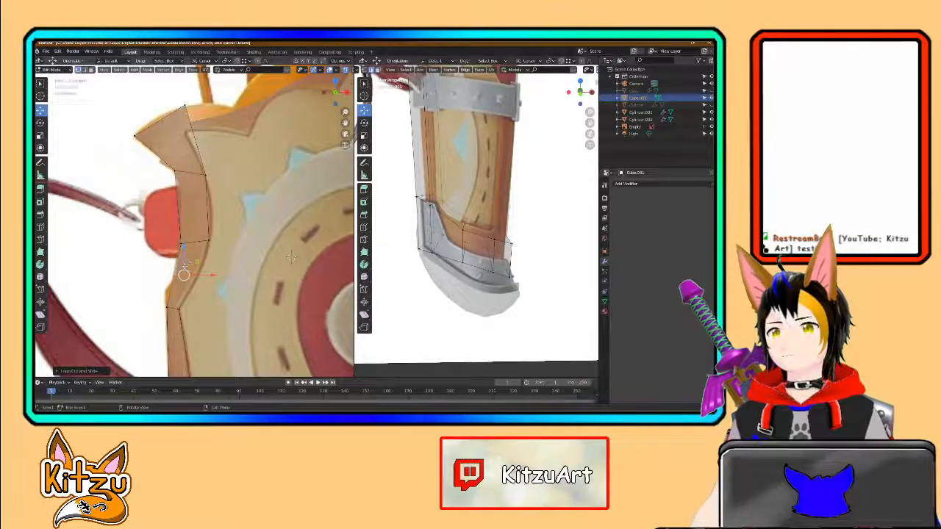
mouse_move(195, 261)
mouse_down()
mouse_move(186, 278)
mouse_move(196, 298)
mouse_move(217, 286)
mouse_move(205, 269)
mouse_up()
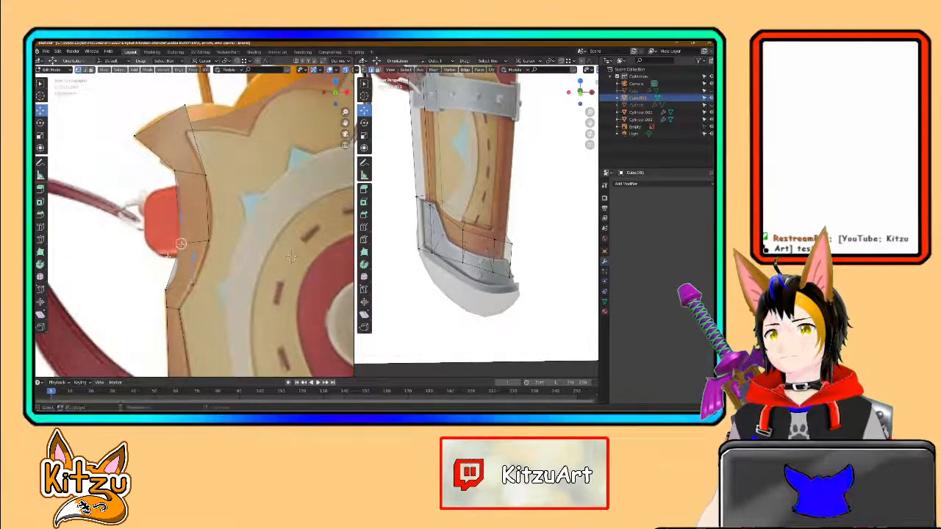
drag(194, 230, 196, 238)
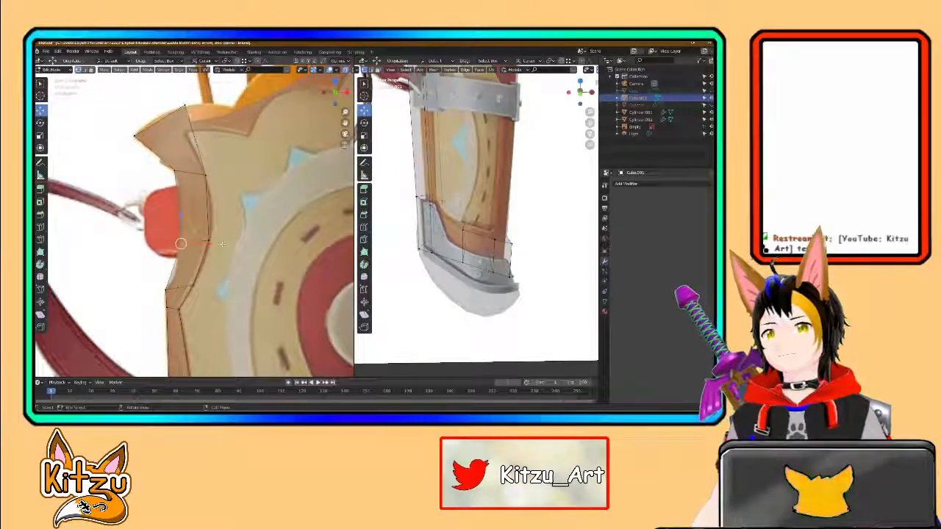
Step: Move the flared corner's upper vertex onto the reference outline and add a loop cut across the base of the tip
shift+middle_drag(292, 255, 301, 326)
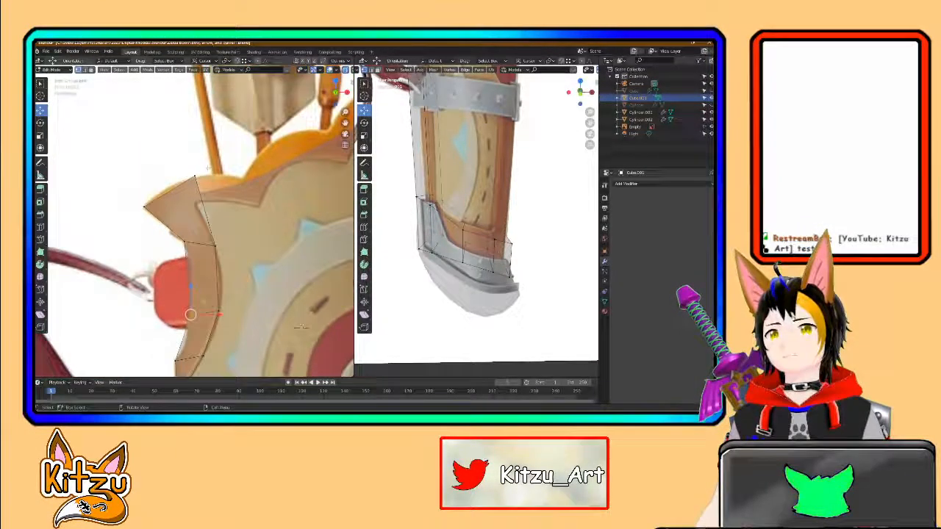
click(195, 176)
drag(206, 163, 194, 167)
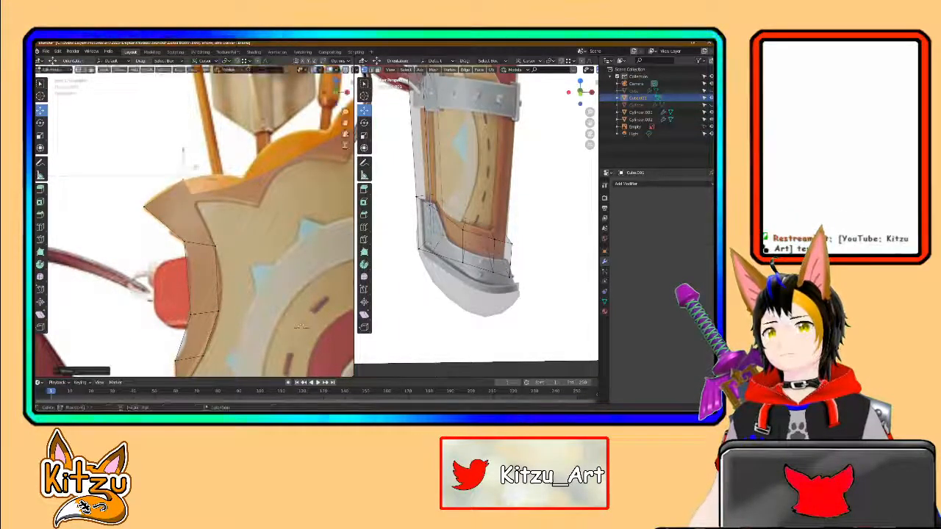
click(185, 210)
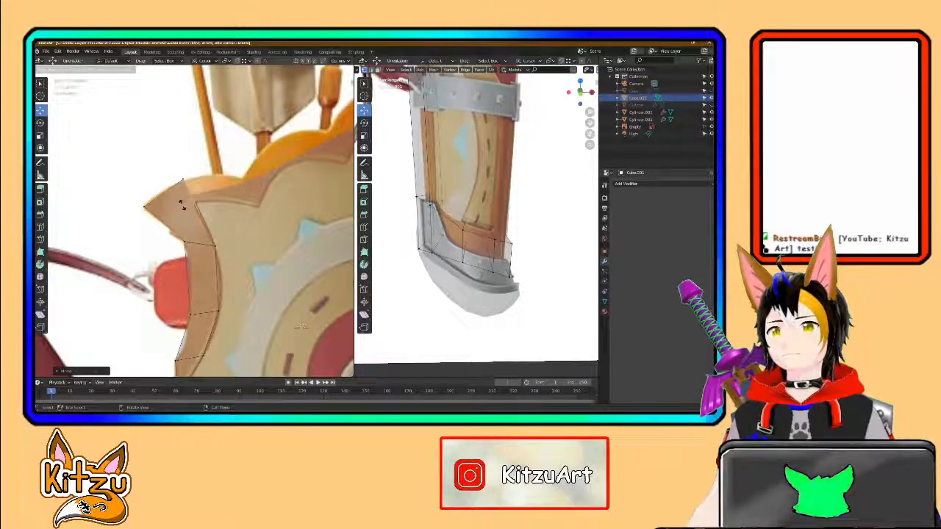
click(182, 205)
Step: Extrude the corner's inner side along the quiver's top border to the first scallop notch and fit the end vertices to it
drag(219, 157, 217, 160)
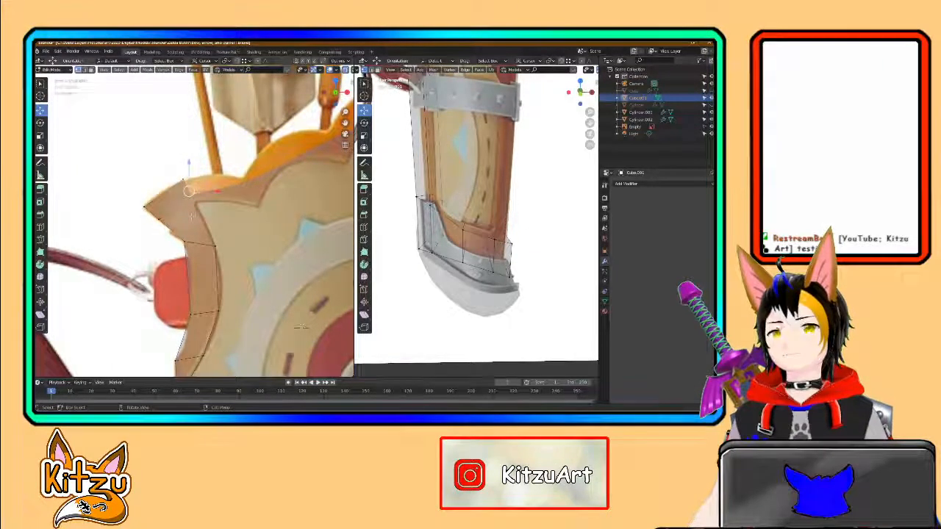
key(e)
click(246, 186)
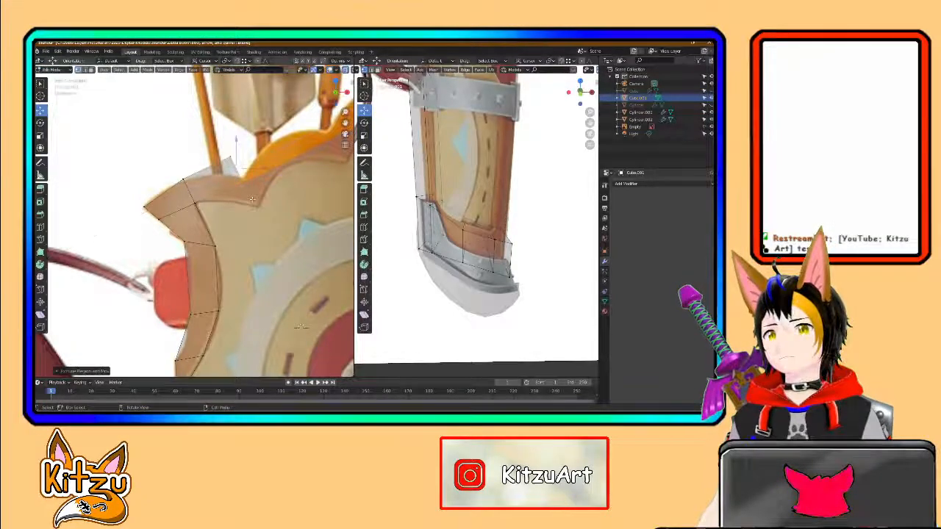
key(b)
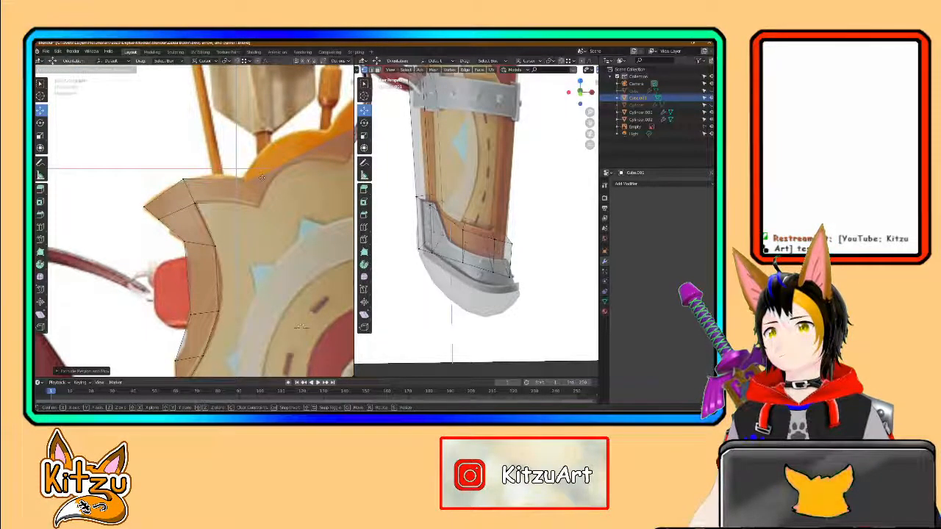
drag(260, 178, 267, 216)
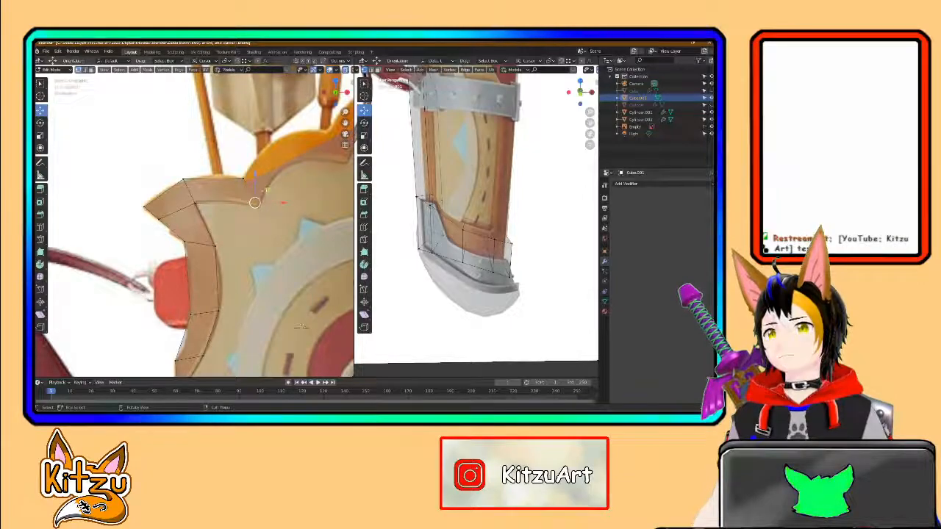
key(g)
click(270, 195)
Step: Add a loop cut midway across the extruded top border section and move it to follow the scallop's curve
key(ctrl+r)
click(214, 190)
click(213, 190)
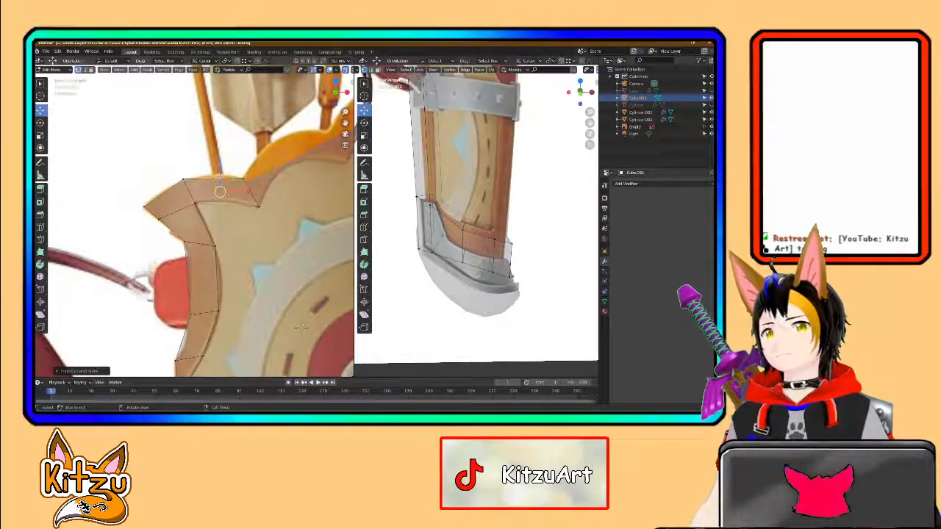
drag(220, 175, 230, 174)
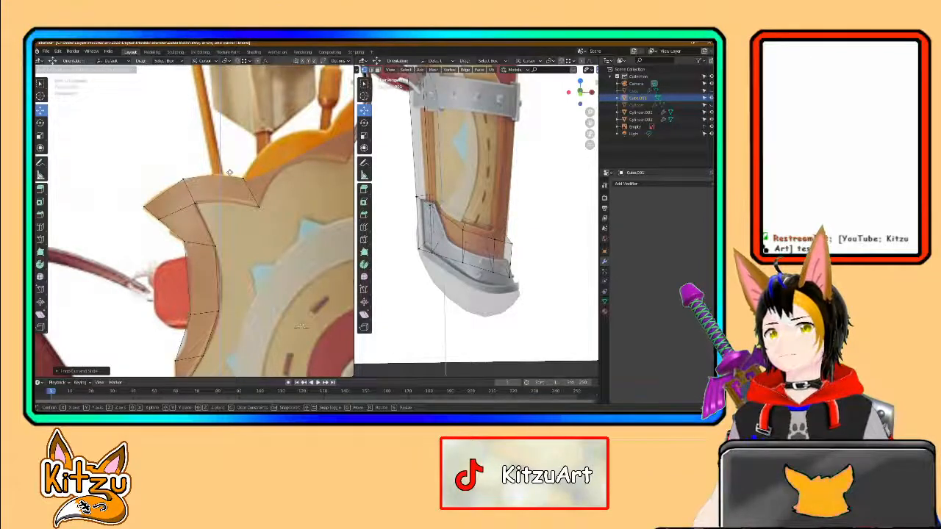
drag(229, 172, 229, 172)
Step: Extrude the end edge at the first scallop notch along the top border to the next scallop notch
shift+middle_drag(266, 172, 208, 193)
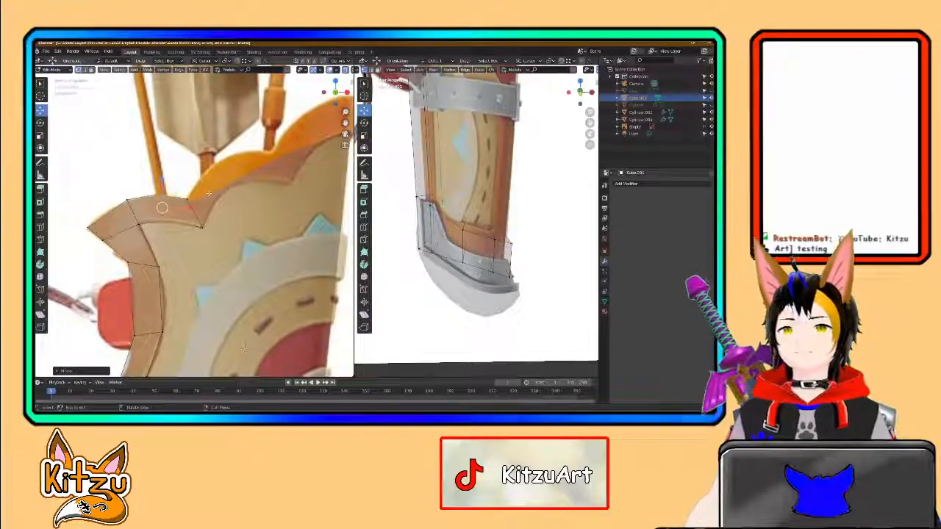
drag(219, 194, 181, 188)
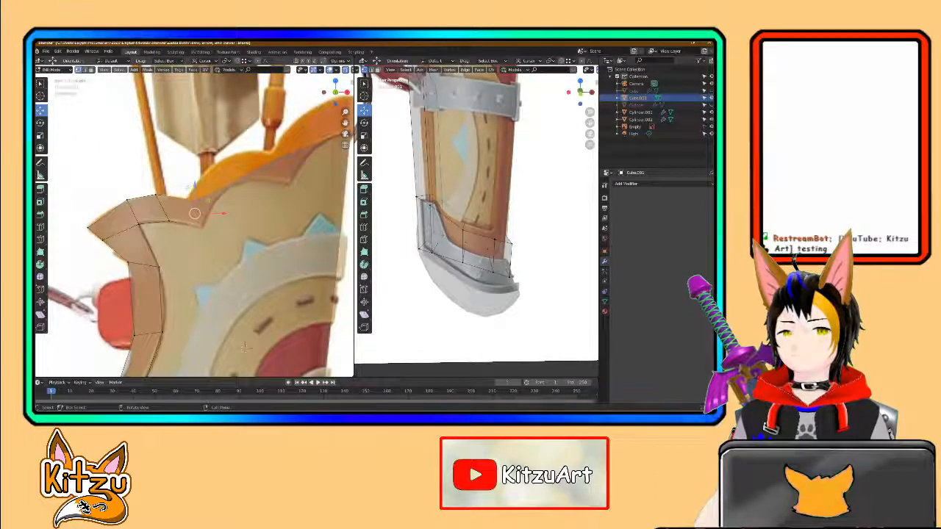
key(e)
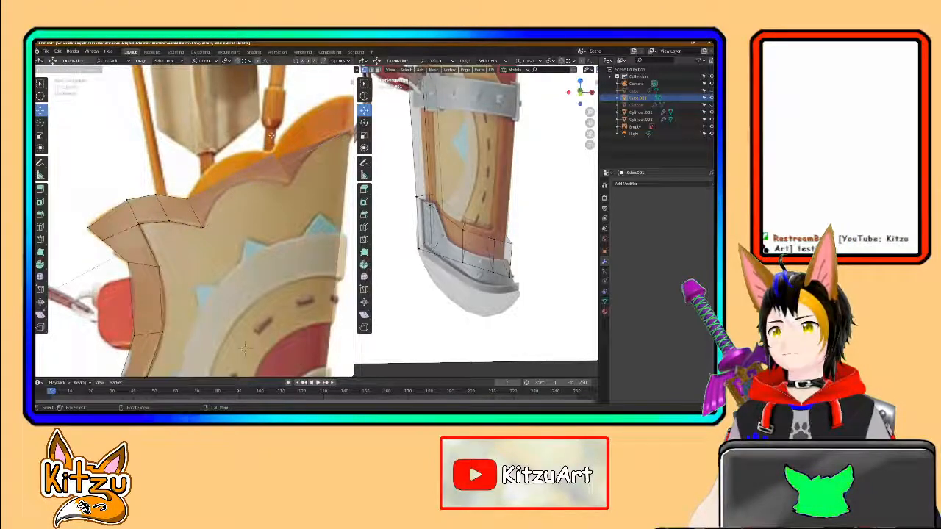
click(271, 136)
shift+middle_drag(271, 155, 218, 183)
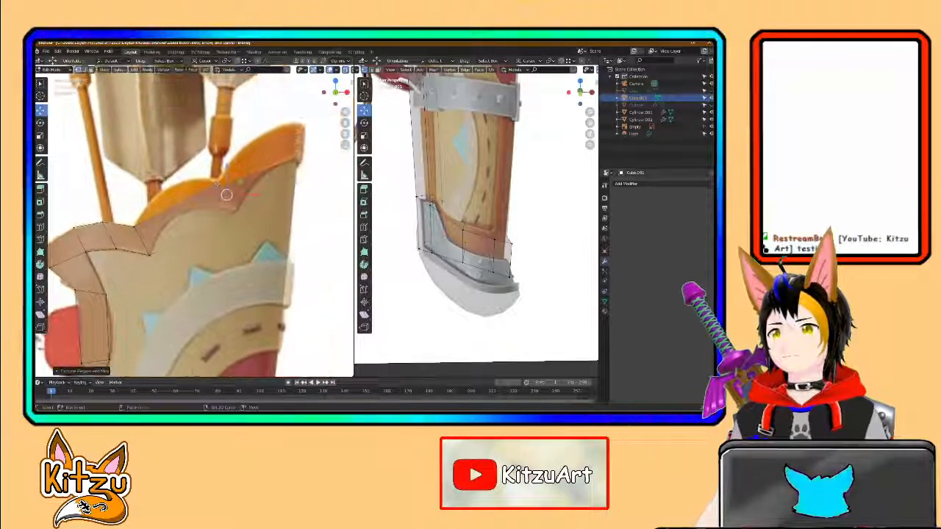
Step: Move the end vertices of the top border section onto the reference outline at the second scallop notch
click(236, 209)
drag(247, 196, 230, 166)
click(219, 181)
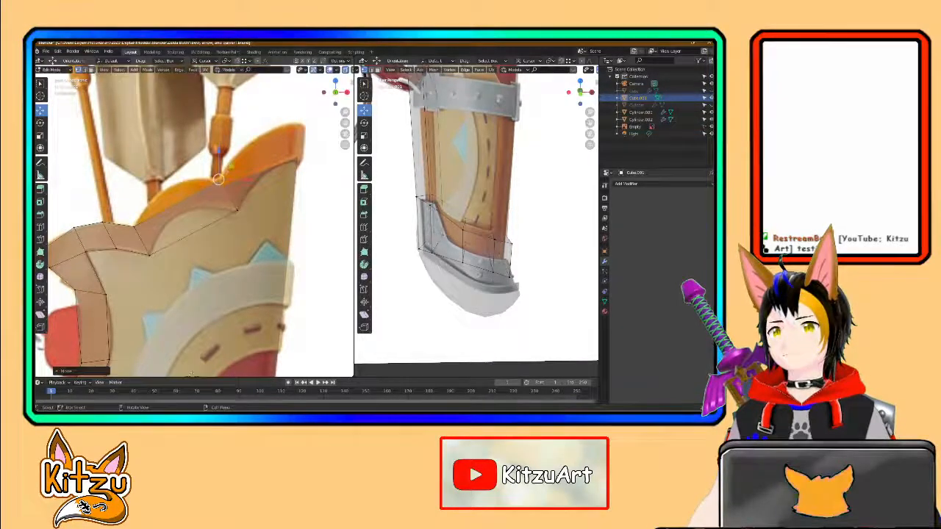
Step: Add two loop cuts across the section between the two scallop notches and move them up to follow the scallop's curve
key(ctrl+r)
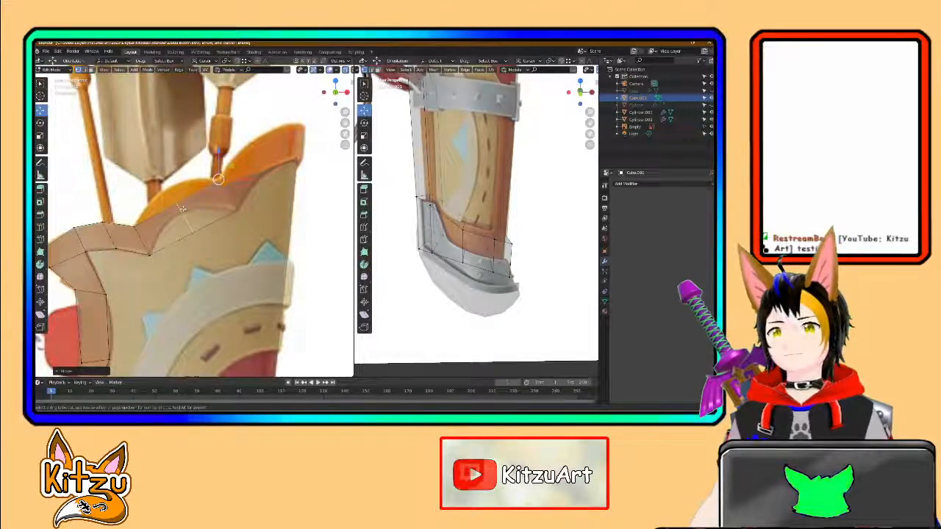
scroll(183, 209, up, 1)
click(183, 208)
right_click(184, 208)
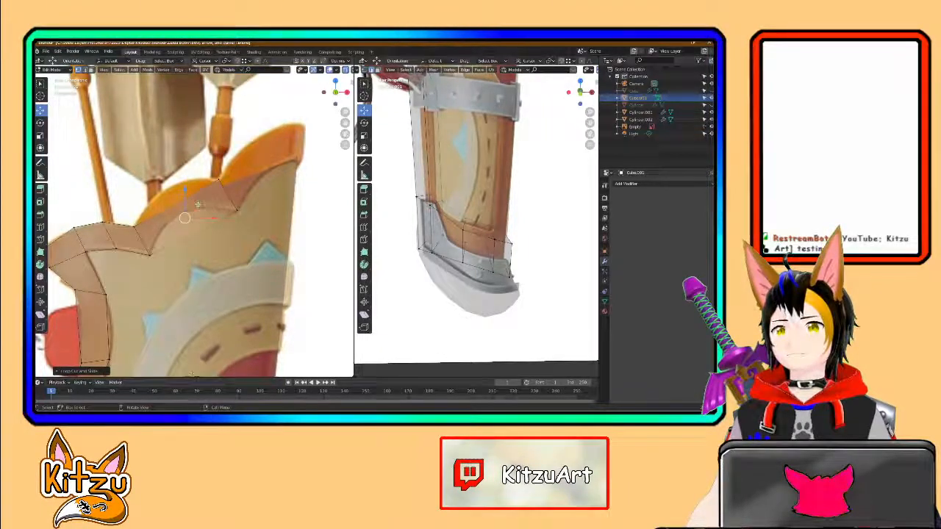
key(g)
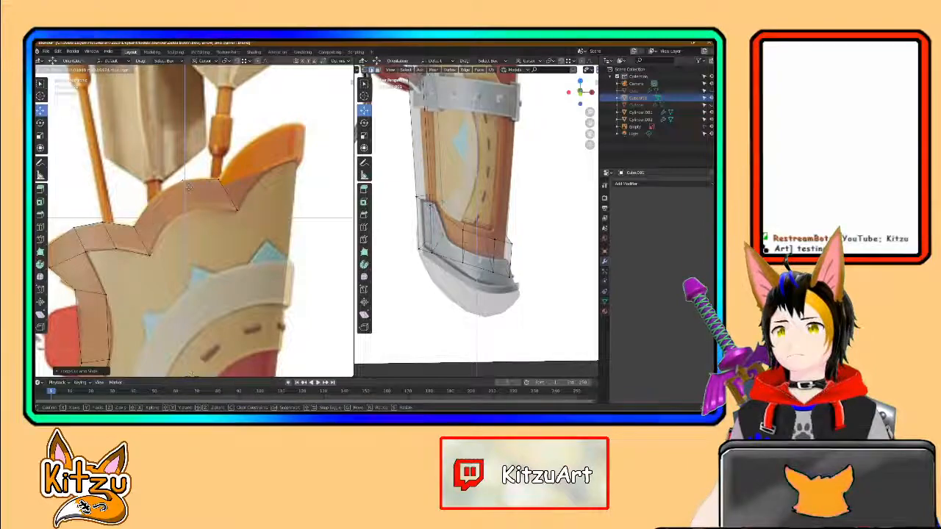
click(188, 187)
Step: Adjust the new cuts' inner vertices with Vertex Slide so the trim follows the scallop's inner outline
key(b)
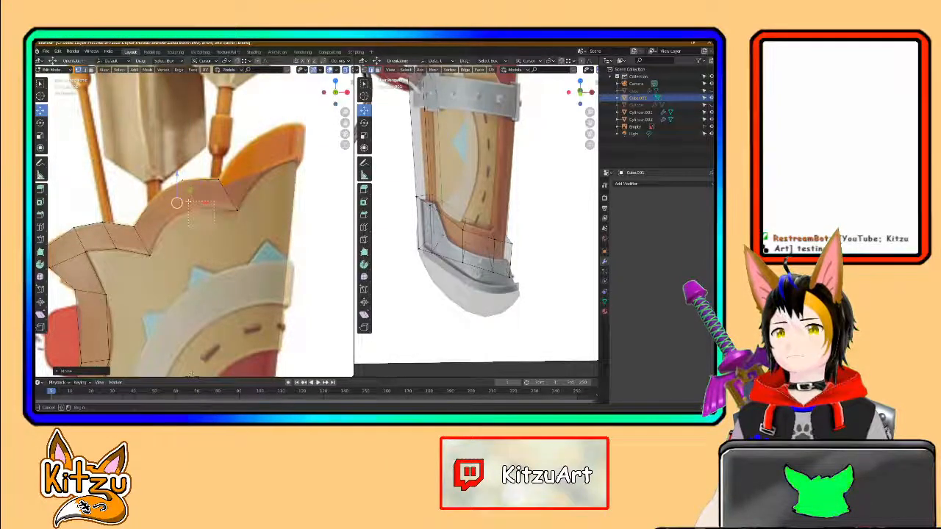
drag(214, 227, 189, 201)
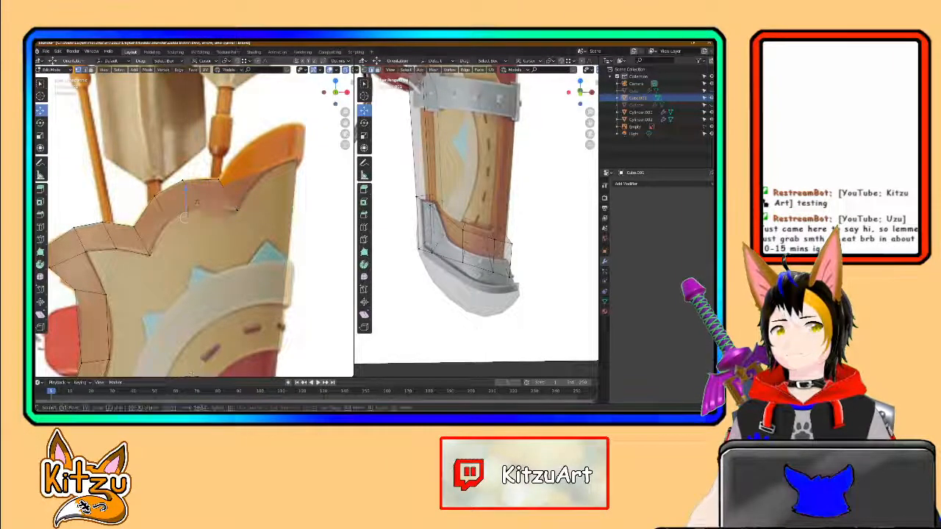
key(g)
click(196, 199)
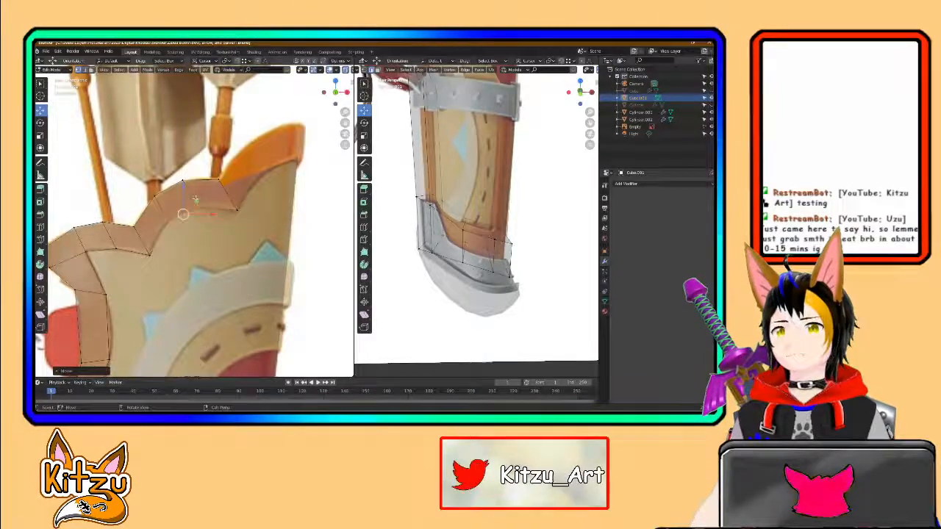
key(ctrl+z)
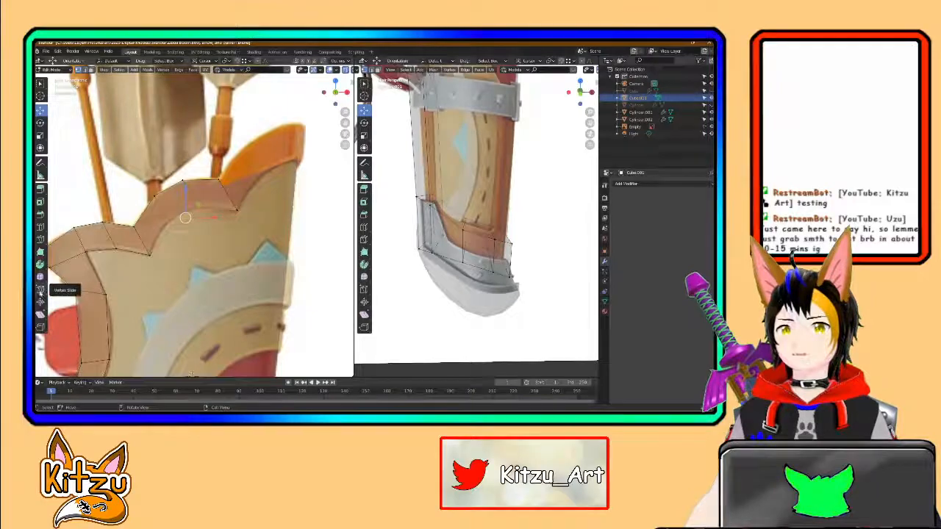
click(41, 289)
click(83, 309)
drag(185, 217, 180, 214)
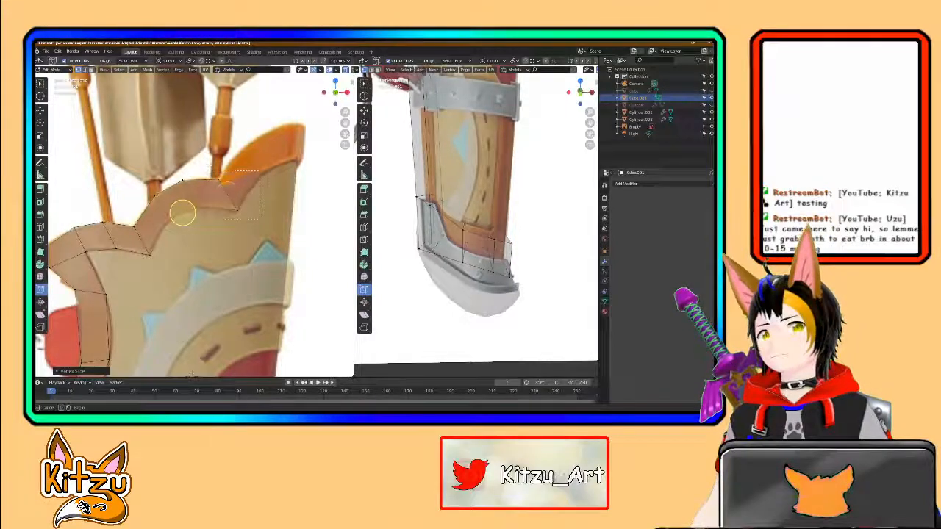
Step: Extrude the end edge at the second scallop notch along the top border to the quiver's upper tip
drag(210, 167, 248, 218)
click(41, 110)
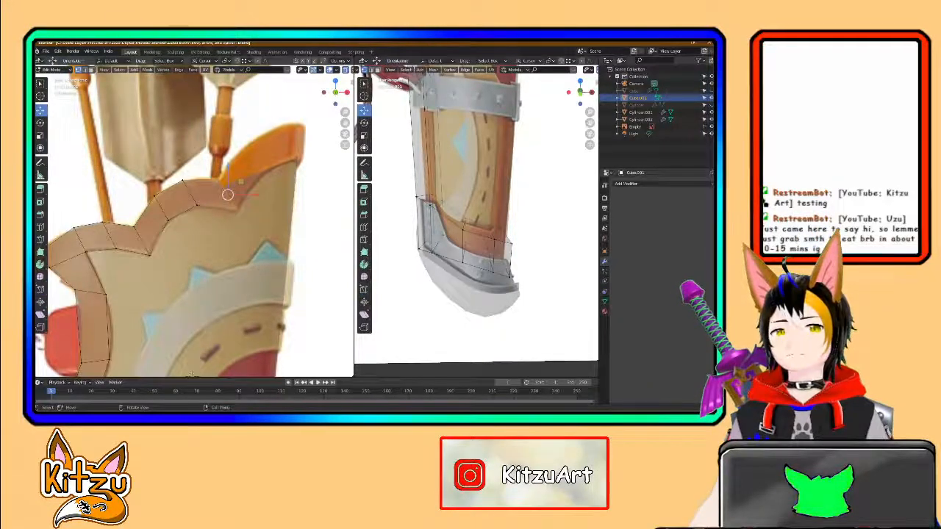
key(e)
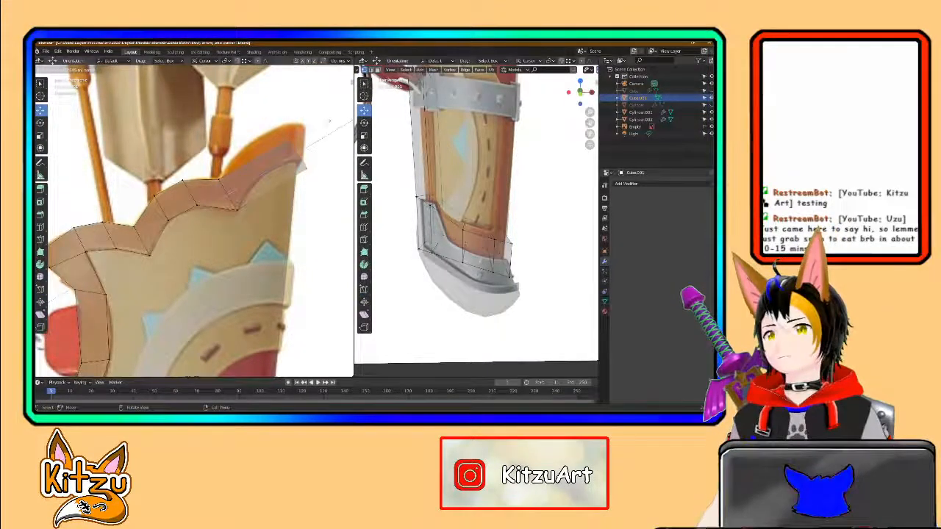
click(329, 121)
Step: Fit the extruded end's upper and lower vertices to the reference outline at the quiver's upper tip
drag(299, 147, 301, 135)
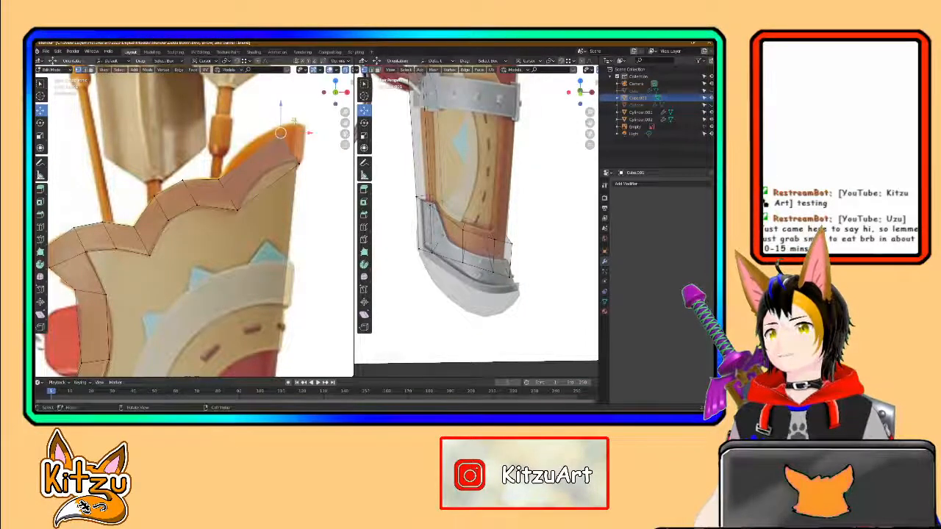
key(g)
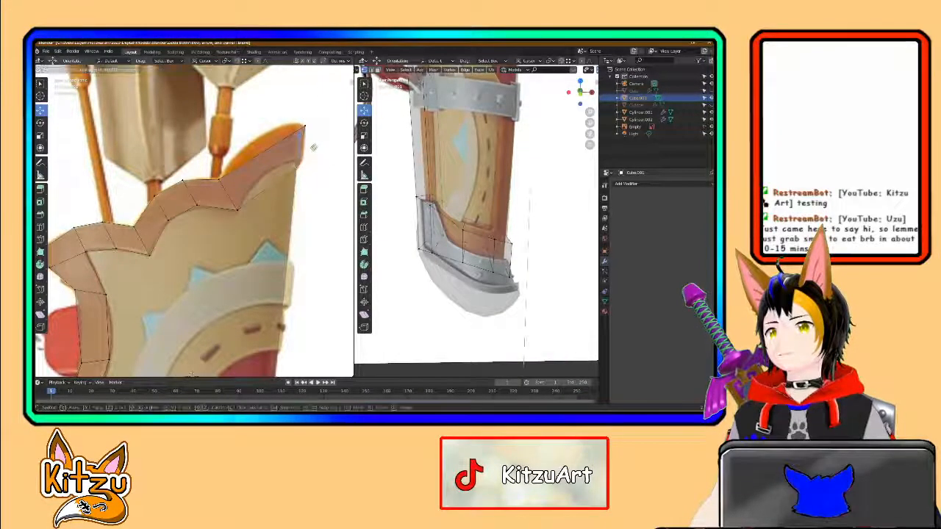
click(316, 145)
key(g)
key(x)
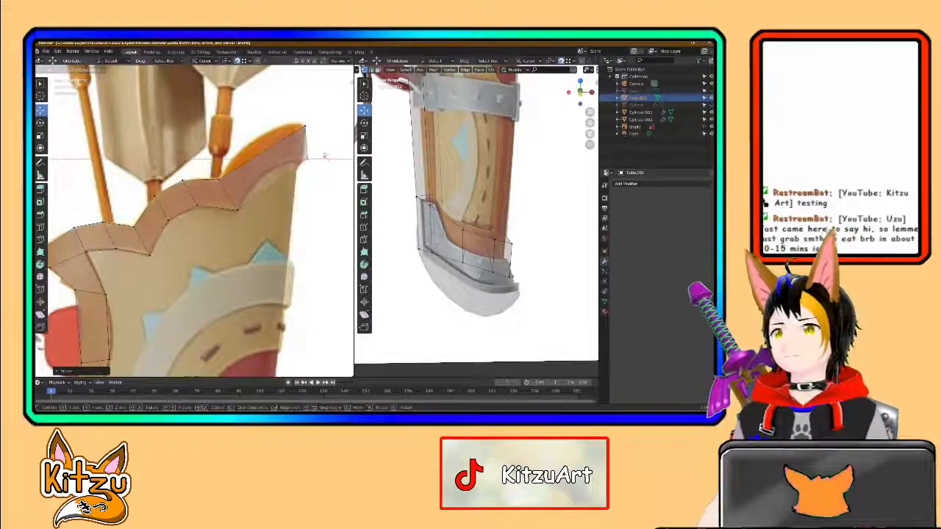
click(306, 130)
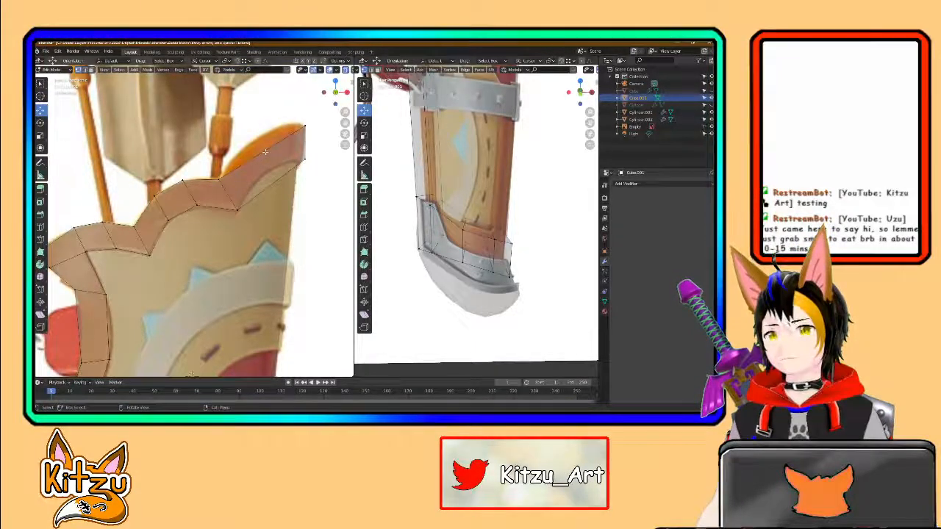
Step: Add two loop cuts across the final top border section and move them outward to follow the scallop's curve
key(ctrl+r)
scroll(265, 155, up, 1)
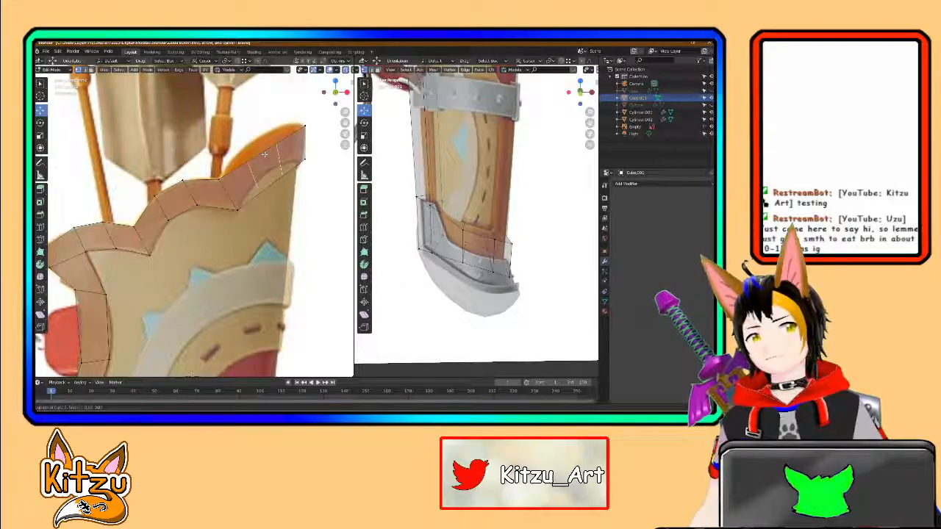
click(265, 155)
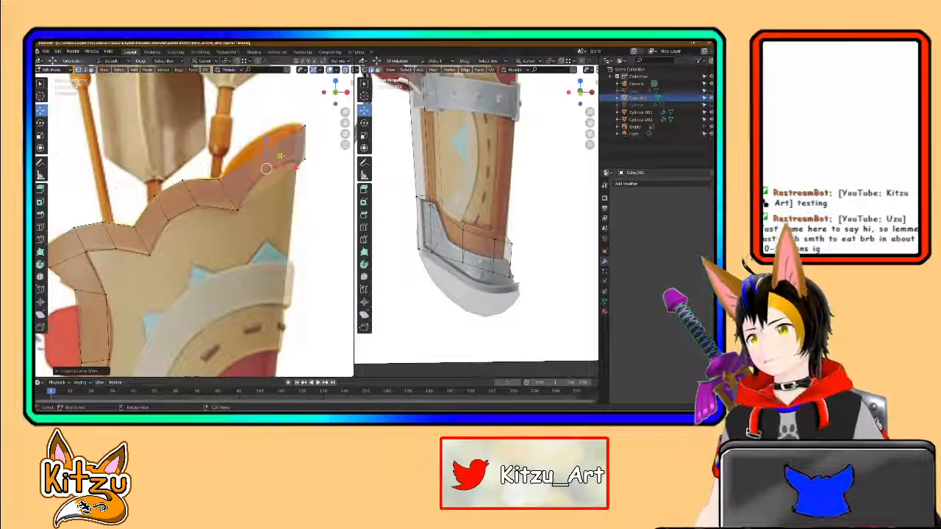
drag(280, 155, 275, 141)
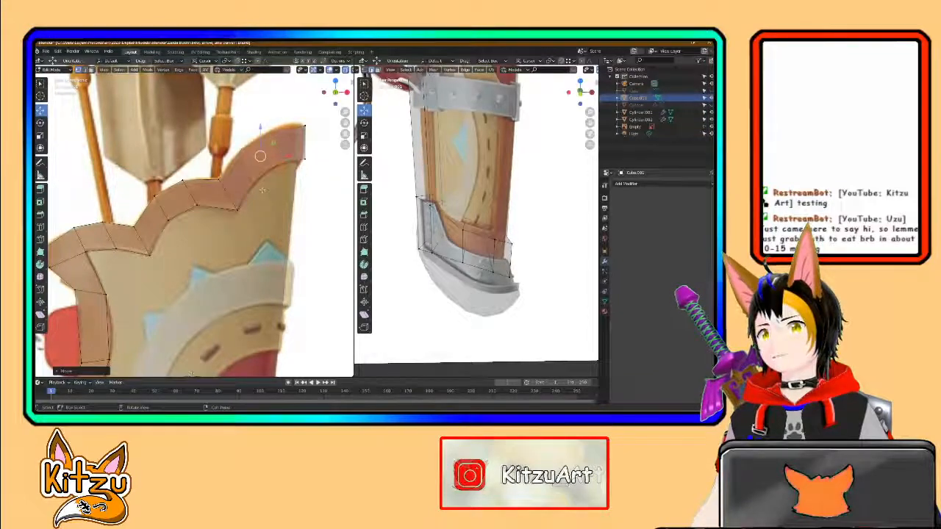
Step: Adjust the vertices of the loop cut nearest the upper tip to match the border's outline
key(g)
key(z)
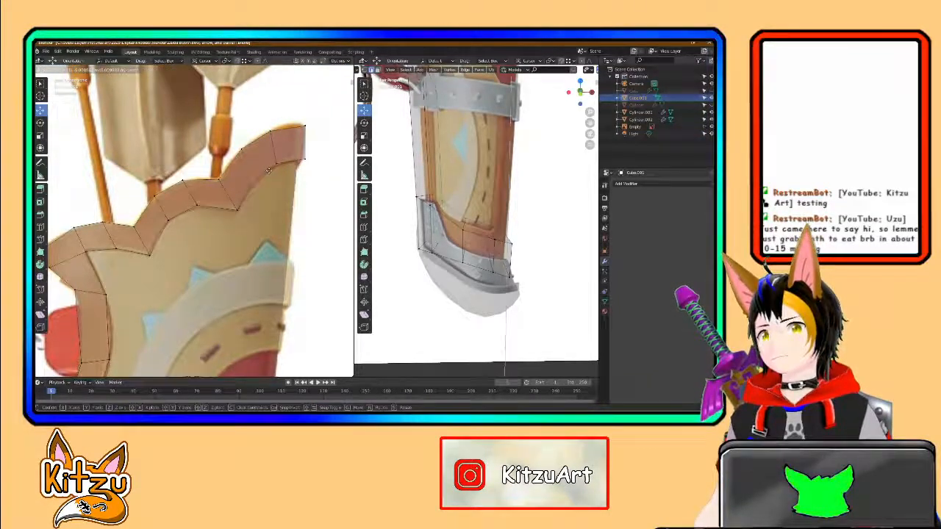
drag(268, 170, 291, 150)
click(277, 163)
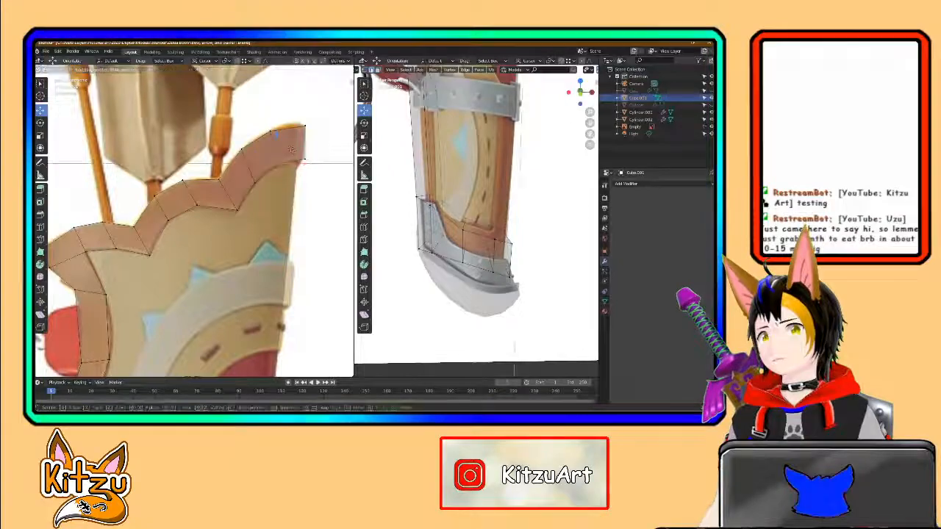
click(292, 153)
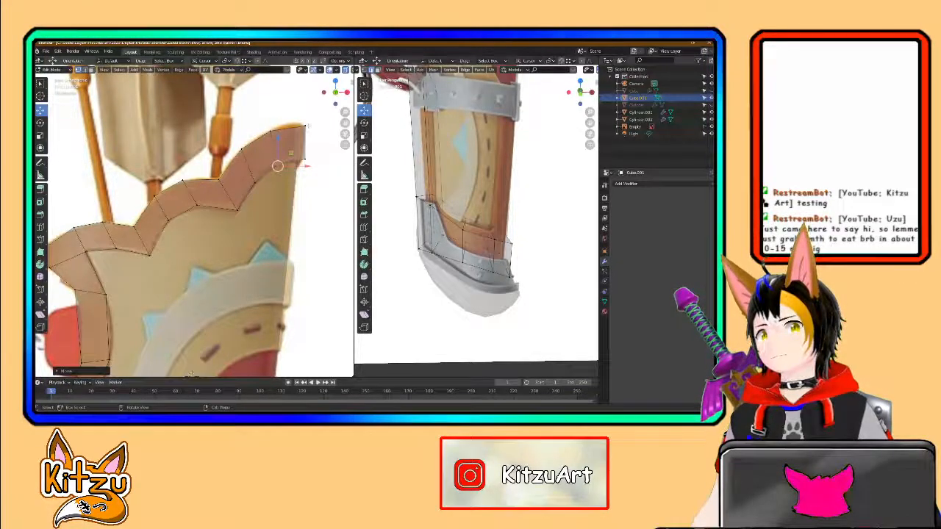
Step: Extrude the upper edge at the right end of the quiver's bottom trim upward along the quiver's side
scroll(254, 190, down, 1)
shift+middle_drag(187, 295, 209, 216)
scroll(209, 216, up, 1)
scroll(209, 215, down, 3)
shift+middle_drag(212, 345, 189, 199)
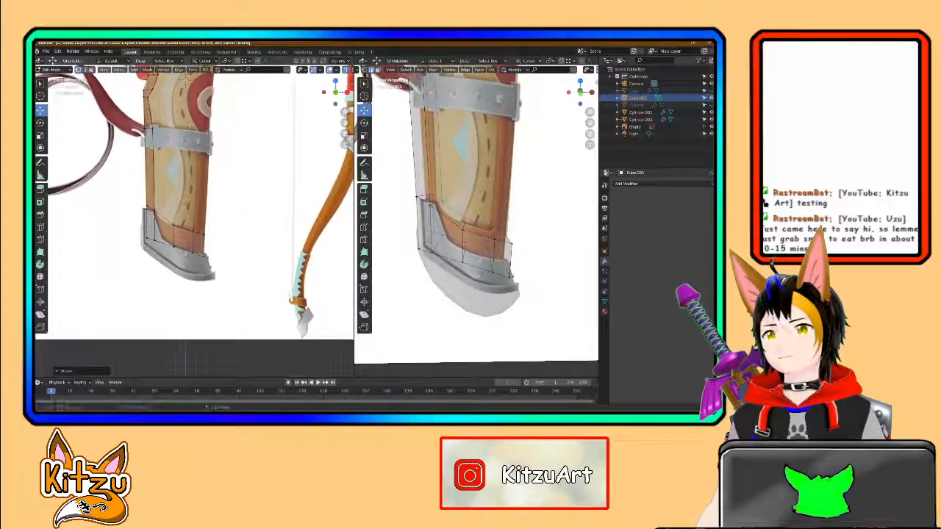
scroll(188, 199, up, 5)
key(b)
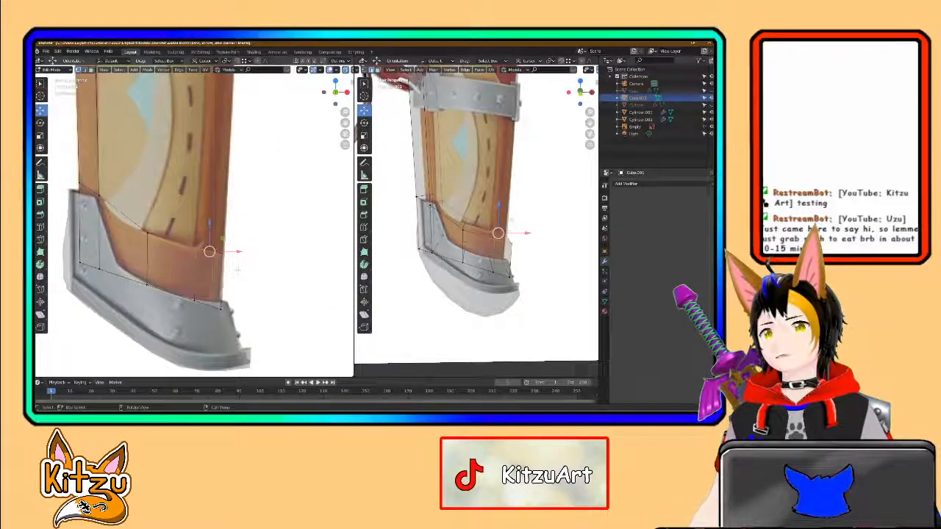
key(e)
click(267, 142)
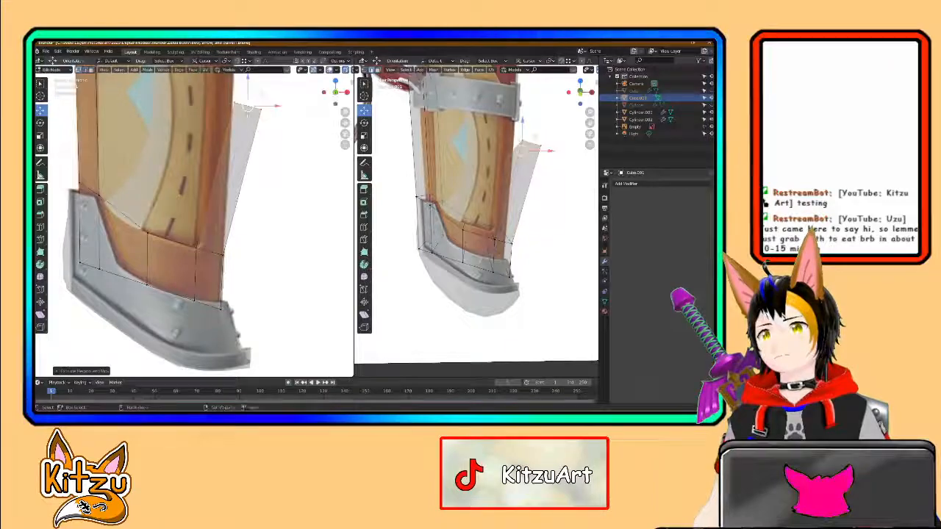
shift+middle_drag(267, 142, 266, 200)
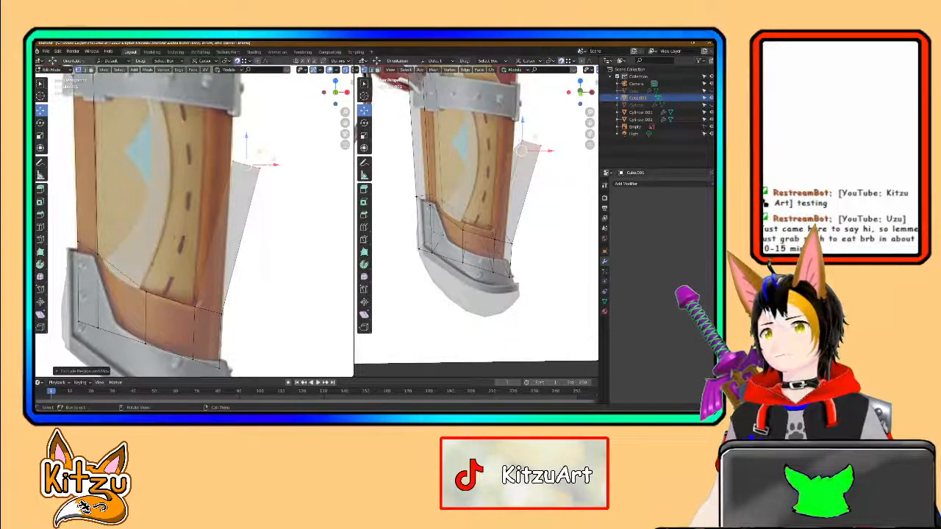
key(ctrl+z)
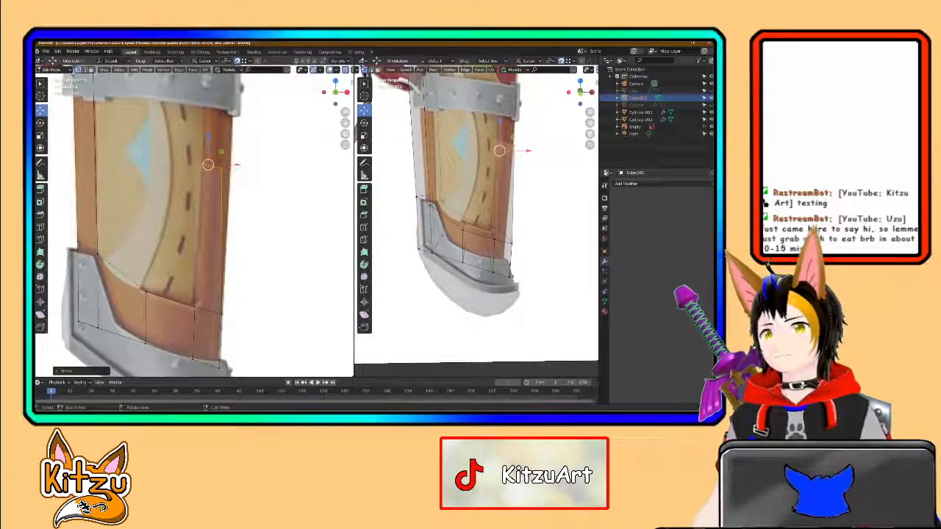
Step: Move the extruded side strip's end up to the metal band and fit its vertices to the strip's outline
click(239, 62)
shift+middle_drag(236, 149, 232, 214)
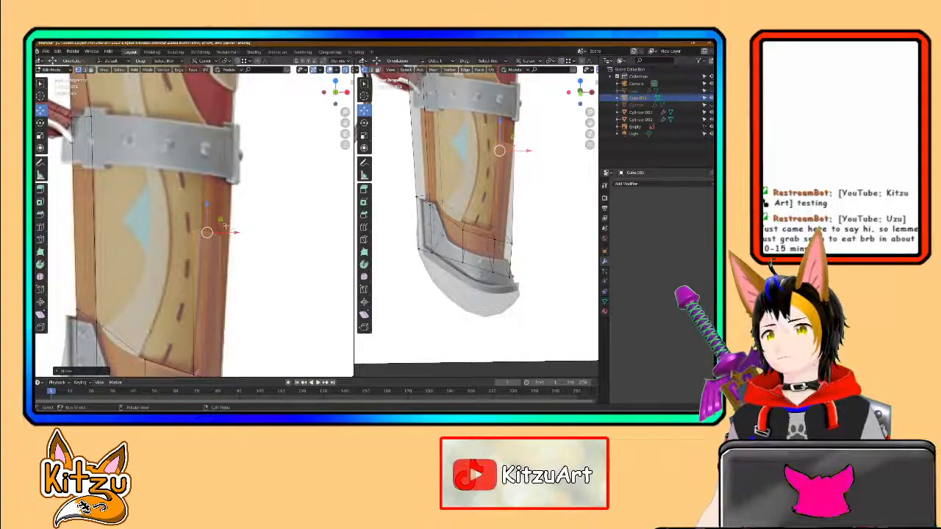
drag(221, 218, 229, 156)
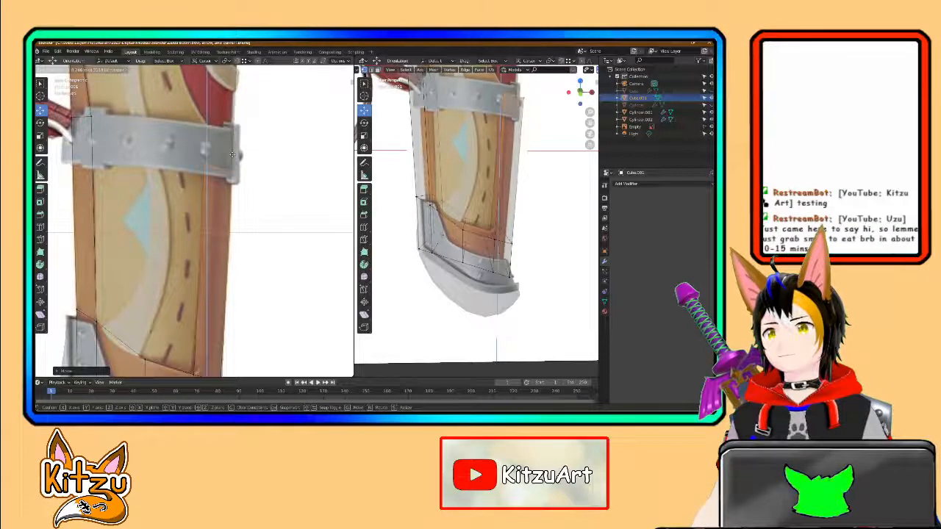
drag(233, 153, 205, 145)
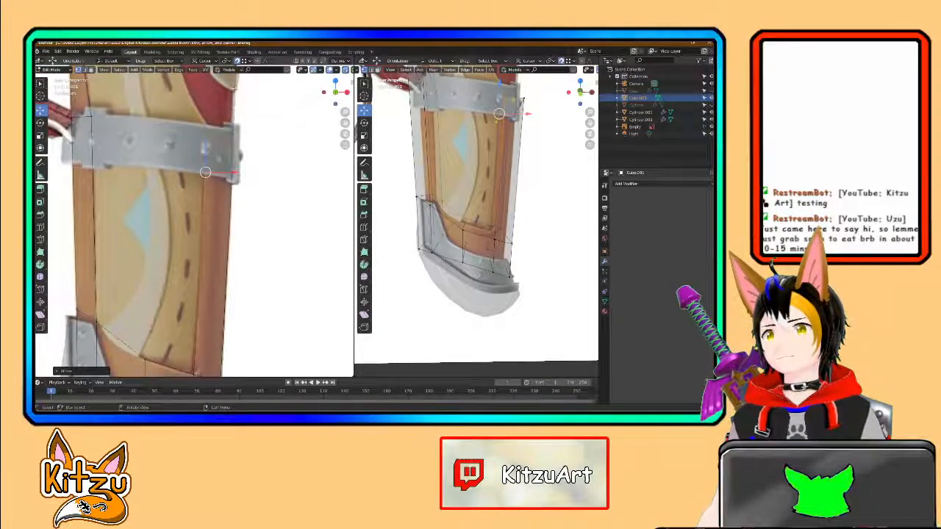
Step: Show the second viewport in right orthographic view and hide the reference image
scroll(179, 250, down, 2)
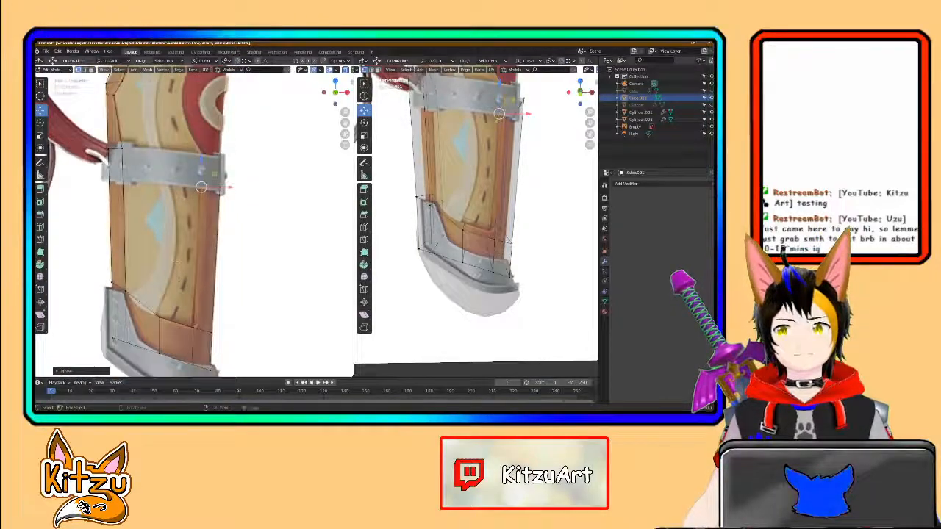
shift+middle_drag(177, 261, 185, 215)
scroll(457, 184, down, 2)
shift+middle_drag(457, 182, 395, 228)
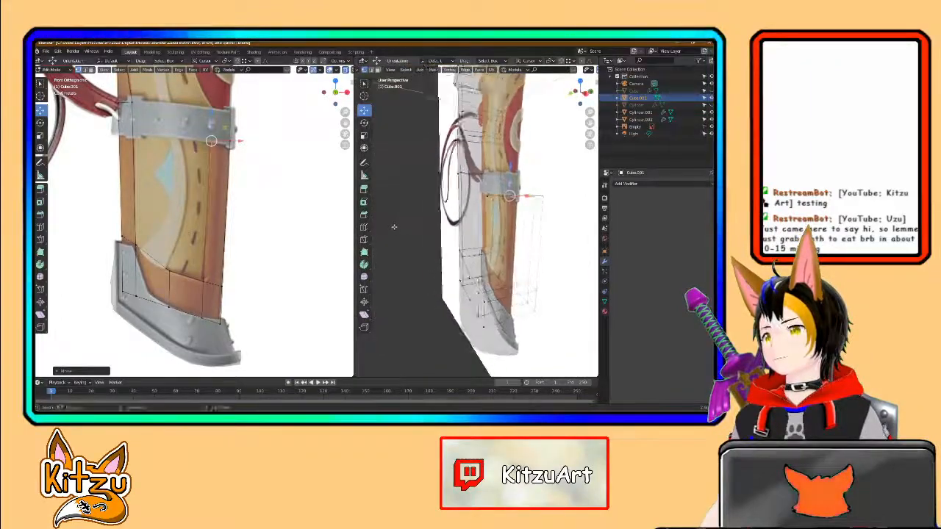
click(586, 94)
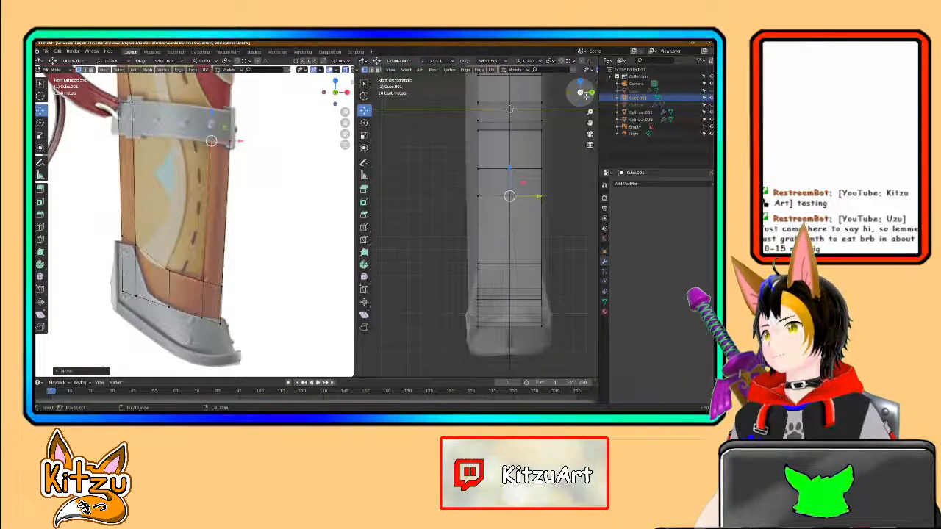
shift+middle_drag(539, 147, 513, 203)
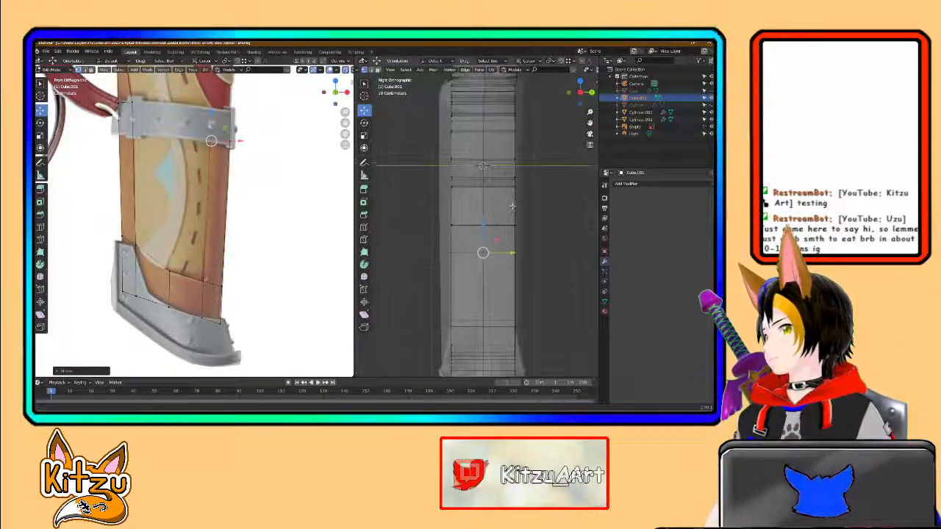
scroll(513, 203, down, 2)
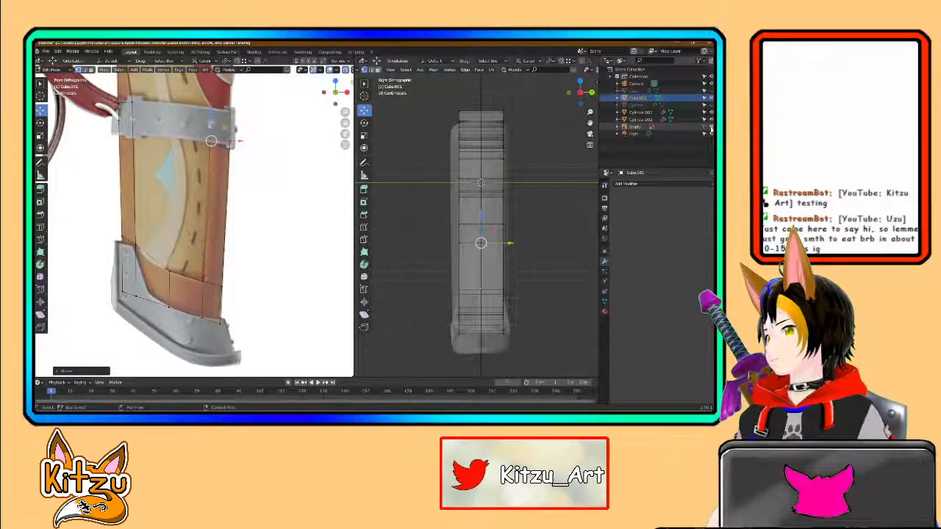
click(706, 126)
scroll(500, 208, up, 1)
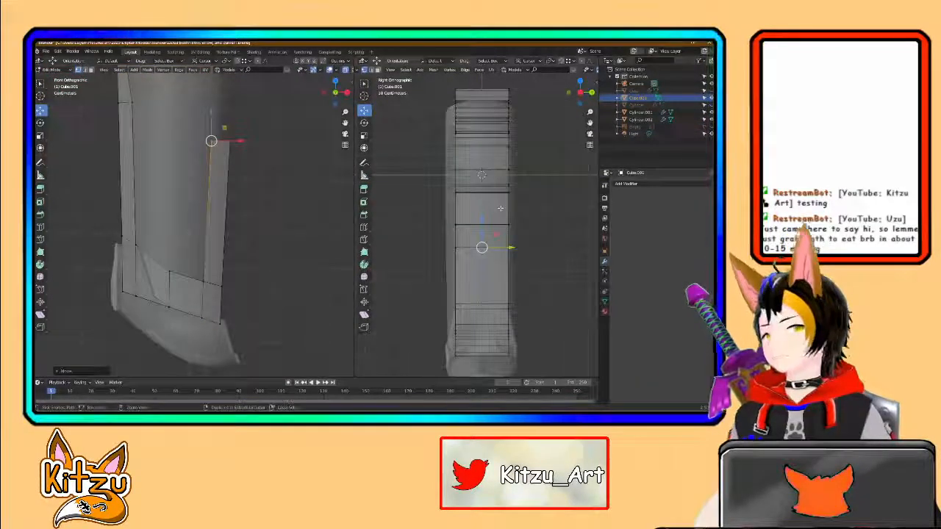
Step: Add a centred lengthwise loop cut to the trim and delete the vertices of its rear half
click(488, 199)
right_click(487, 199)
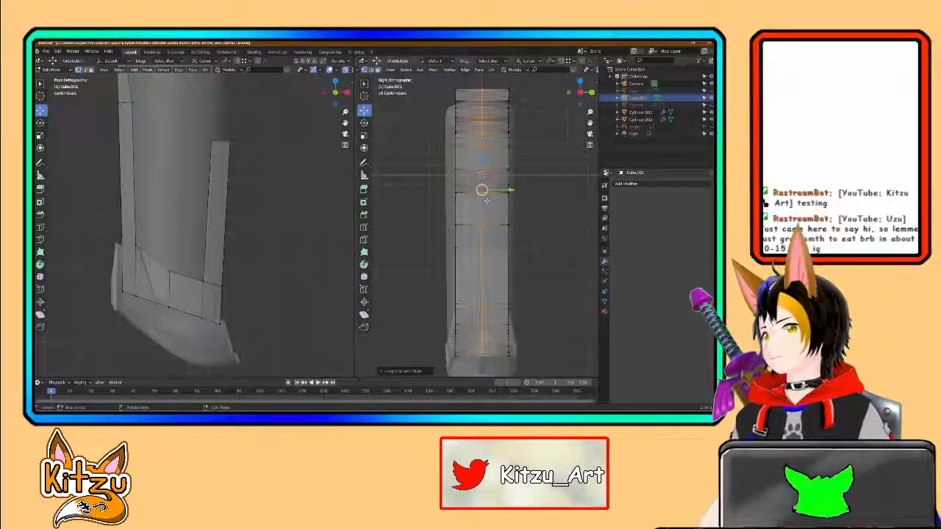
drag(513, 266, 497, 355)
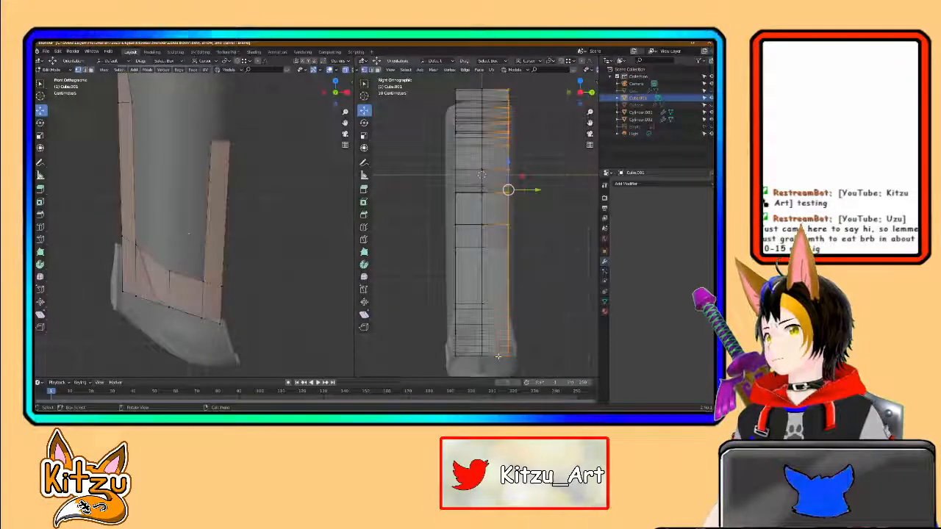
key(x)
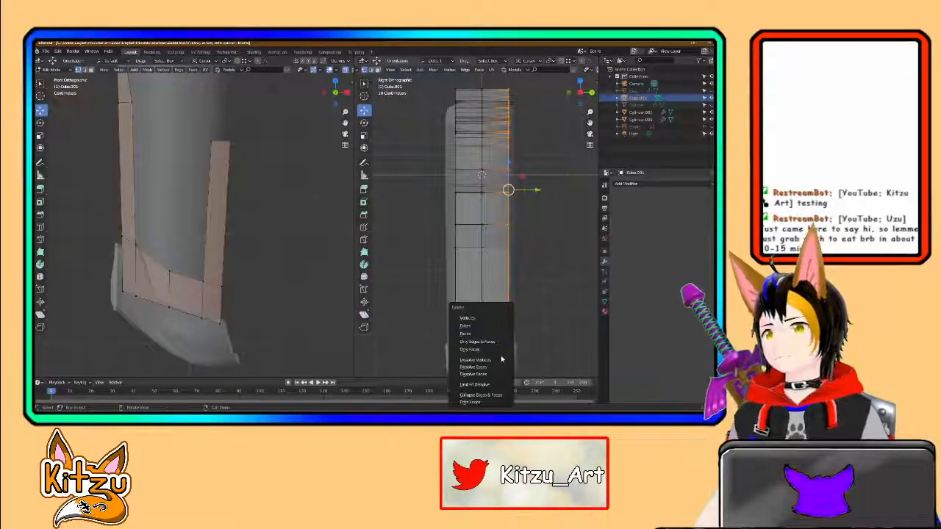
click(474, 316)
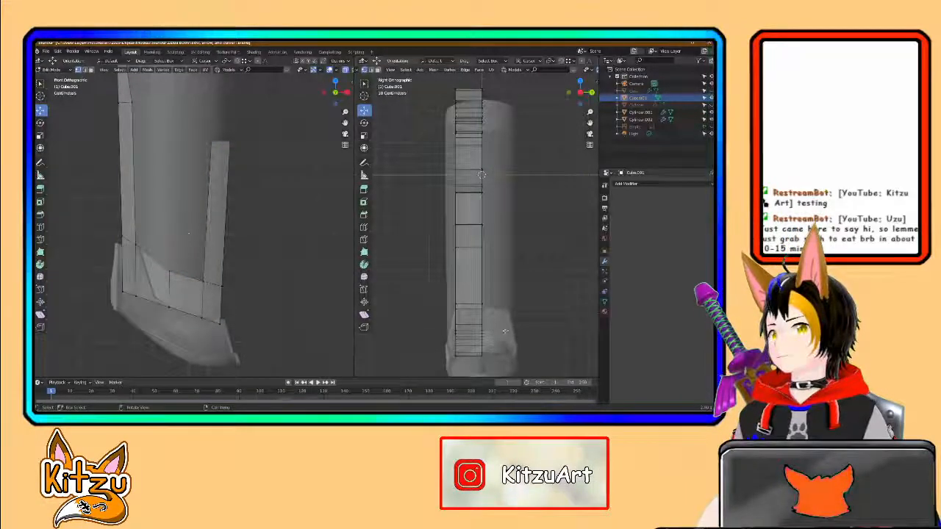
Step: Scale the whole trim object narrower along the Y axis in Object Mode
key(Tab)
click(366, 138)
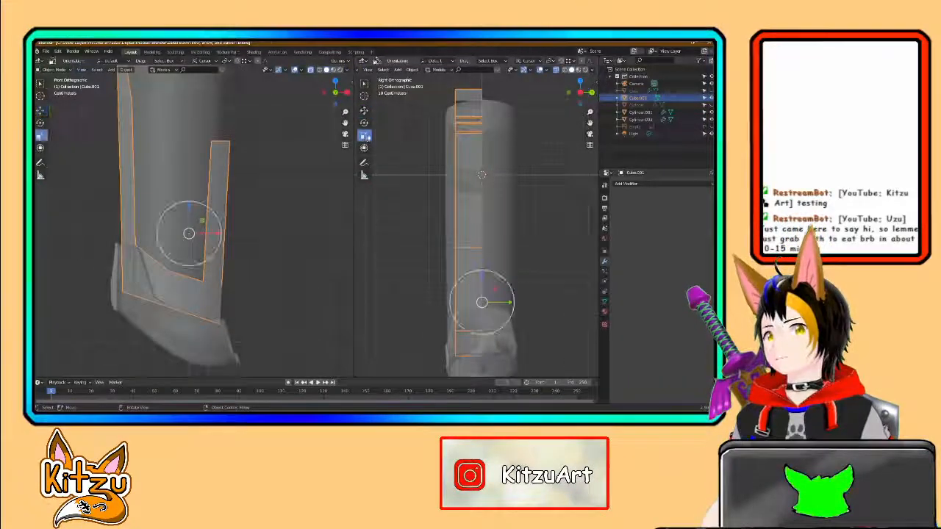
drag(510, 303, 493, 302)
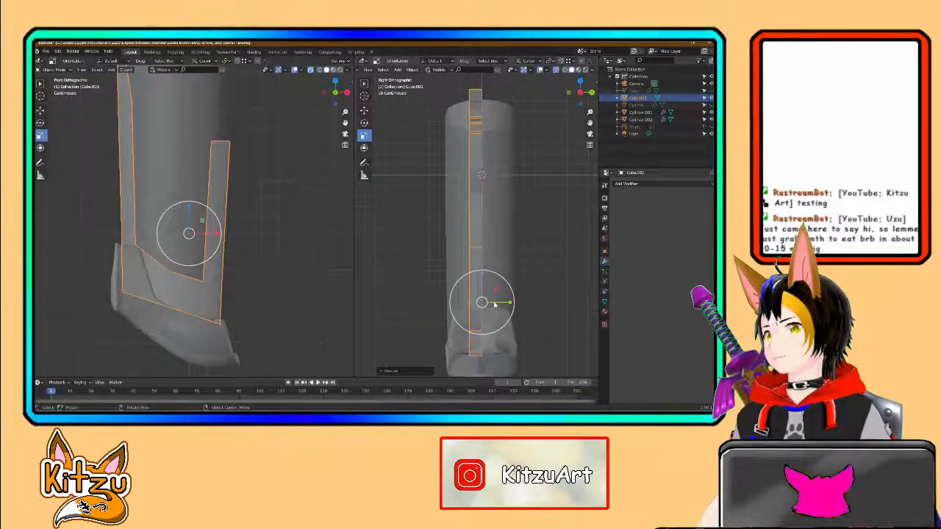
click(534, 174)
scroll(487, 197, down, 3)
middle_drag(487, 197, 556, 217)
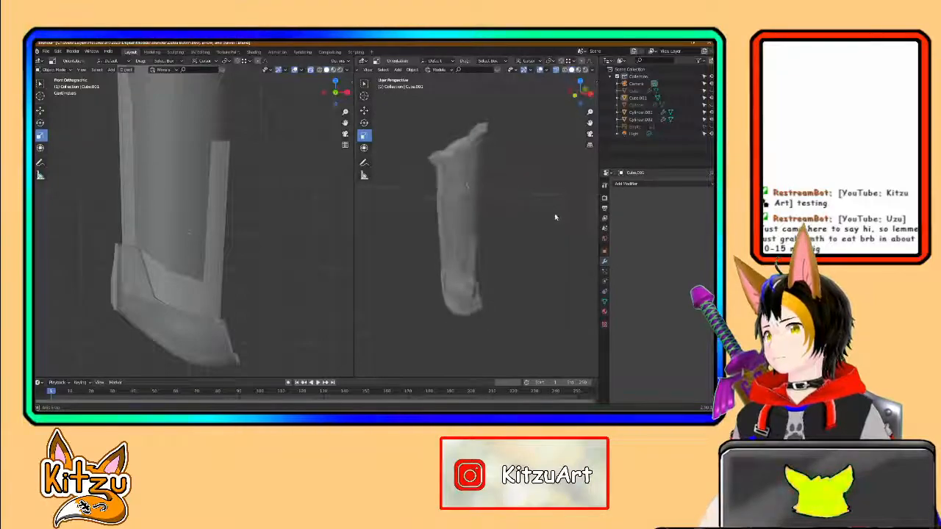
Step: Turn off X-ray display in the second viewport and show the reference image again
click(556, 72)
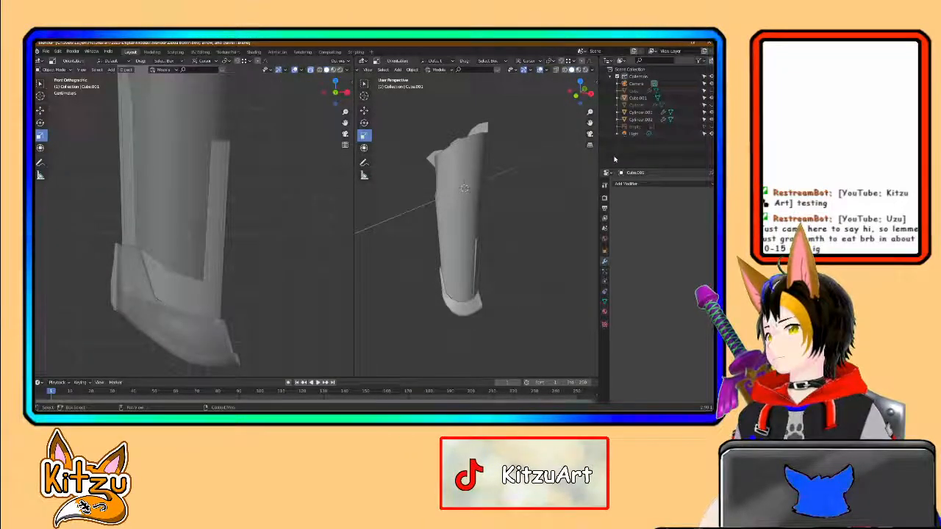
click(711, 128)
scroll(491, 131, up, 2)
middle_drag(491, 131, 479, 198)
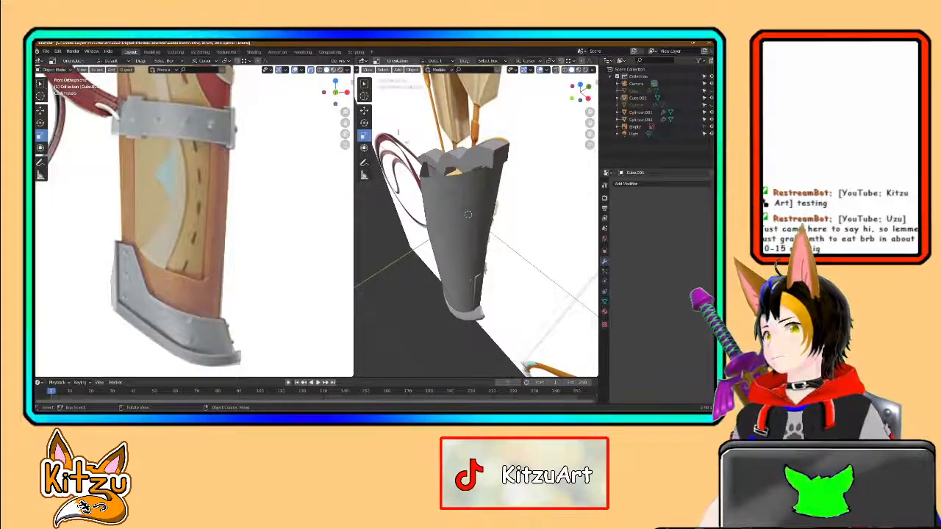
Step: Move the trim forward along Y to the quiver's front face and scale it thinner along Y
click(365, 111)
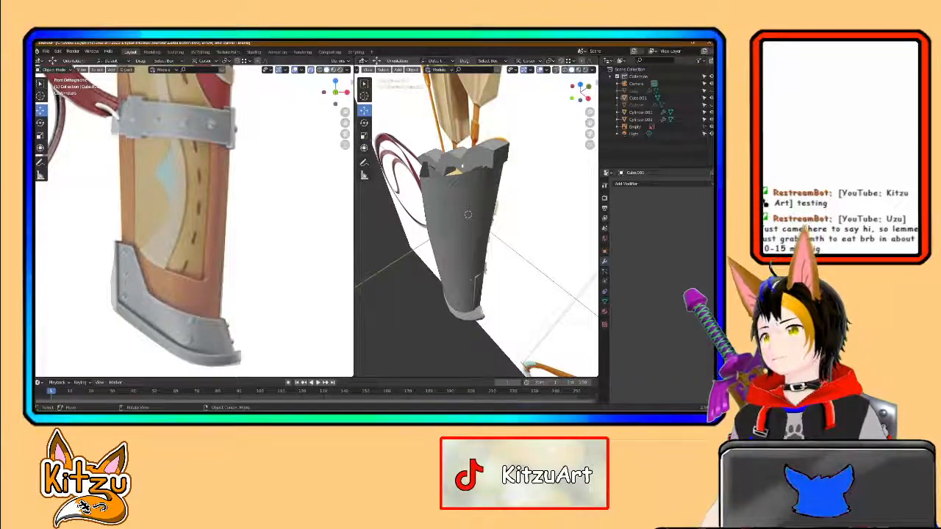
click(463, 250)
drag(487, 267, 469, 272)
middle_drag(469, 272, 457, 302)
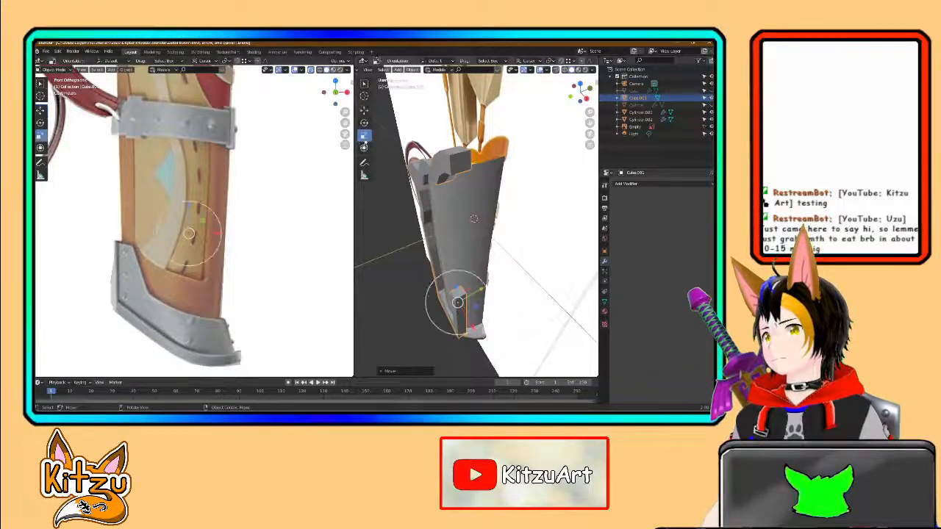
drag(480, 289, 456, 298)
Step: Open the trim's mesh for editing, with the short side strip at the quiver's lower end in close view
scroll(461, 191, up, 2)
middle_drag(460, 168, 472, 225)
key(Tab)
scroll(457, 208, up, 4)
scroll(457, 259, up, 3)
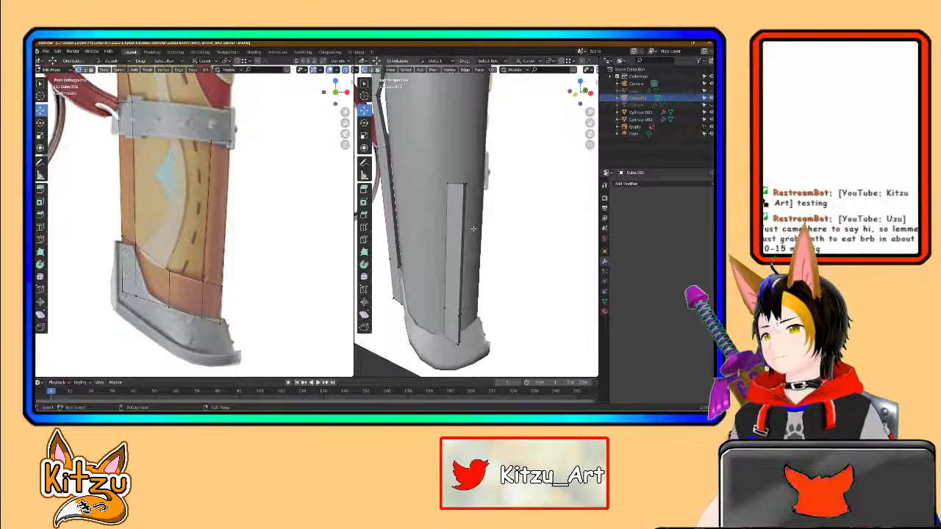
scroll(473, 229, down, 1)
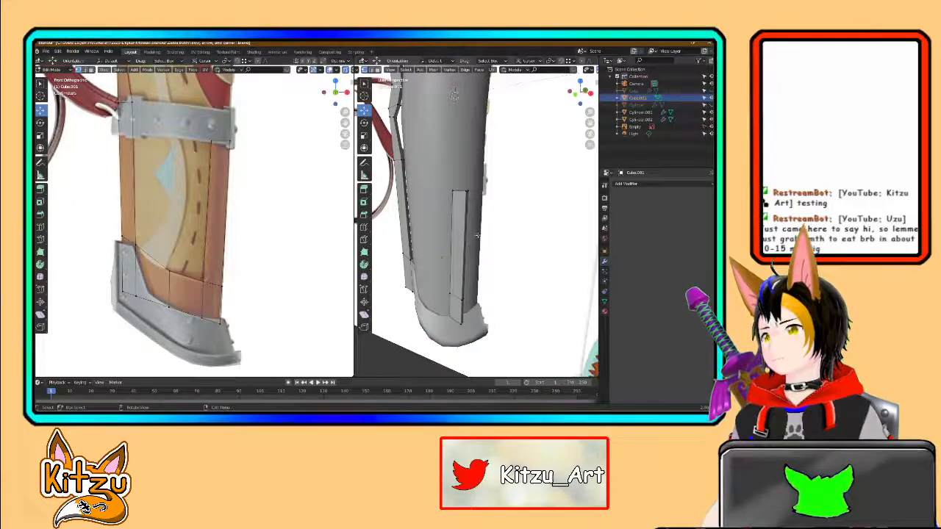
middle_drag(477, 234, 461, 237)
middle_drag(441, 274, 441, 285)
middle_drag(457, 250, 470, 248)
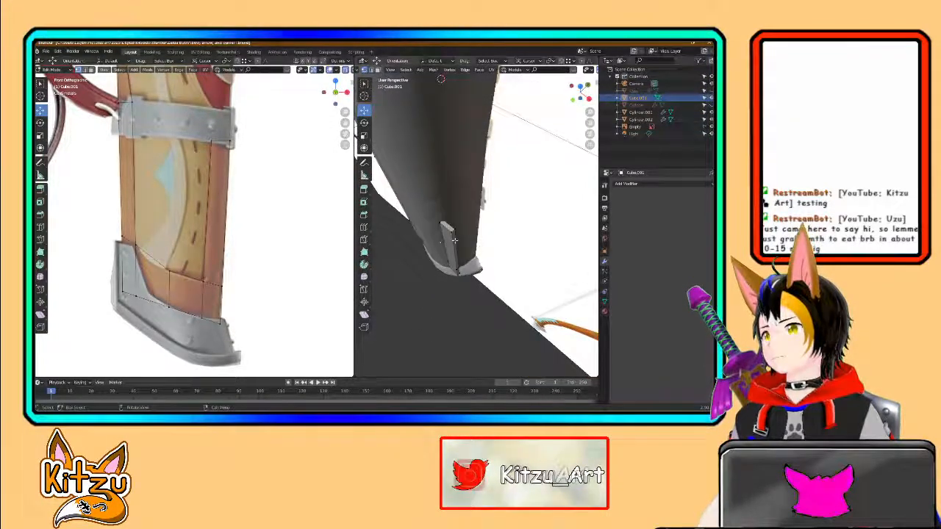
Step: Try to move the short side strip's upper outer corner along Y with snapping enabled
click(452, 229)
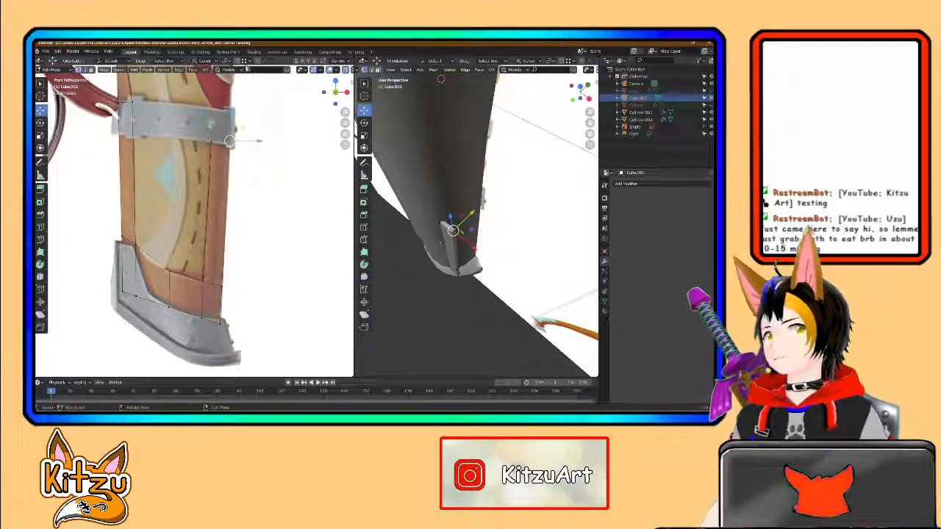
key(g)
key(y)
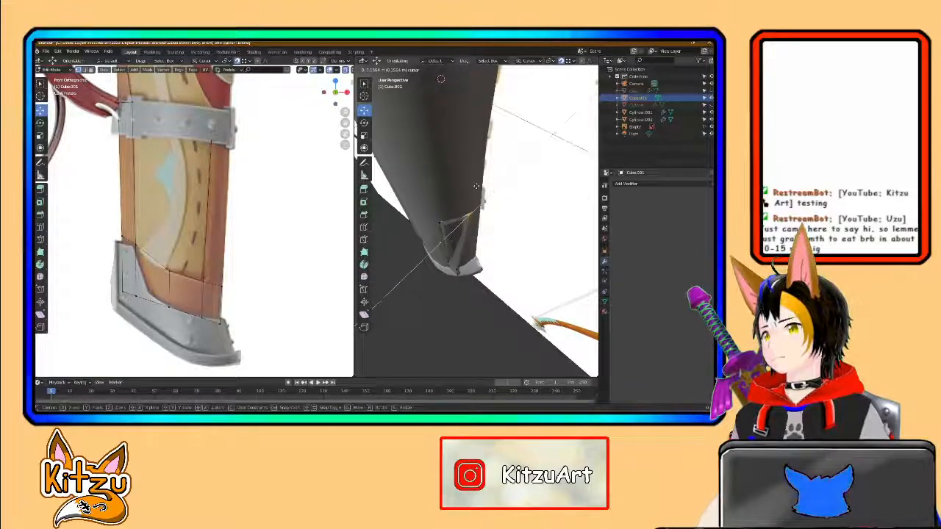
click(475, 186)
key(ctrl+z)
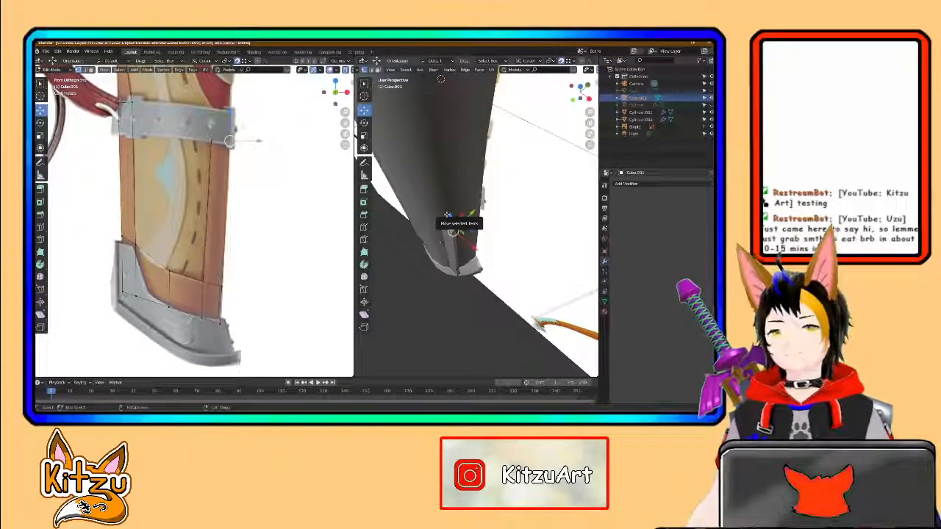
Step: Pull the middle of the scalloped upper border outward along Y with proportional editing
middle_drag(443, 237, 575, 231)
middle_drag(438, 234, 452, 270)
middle_drag(456, 214, 464, 247)
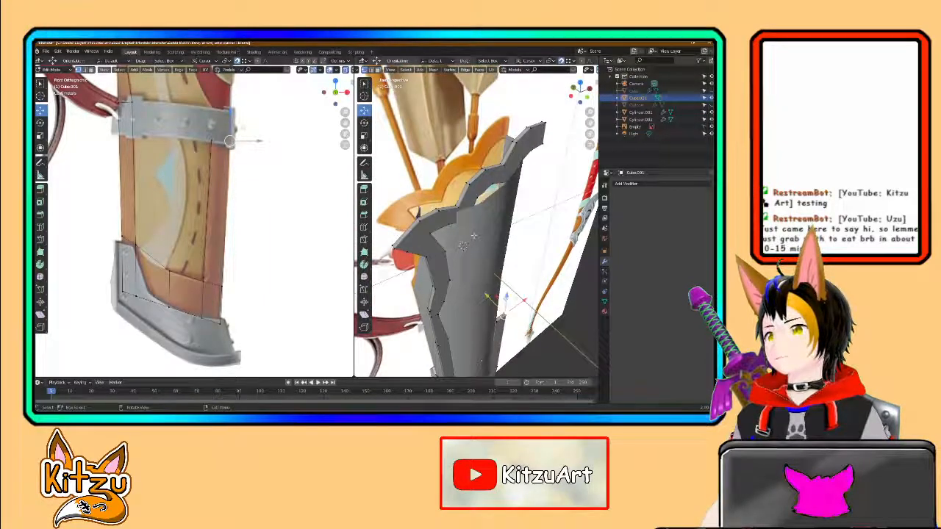
scroll(474, 235, up, 1)
scroll(254, 157, down, 3)
shift+middle_drag(254, 158, 250, 295)
middle_drag(188, 238, 193, 215)
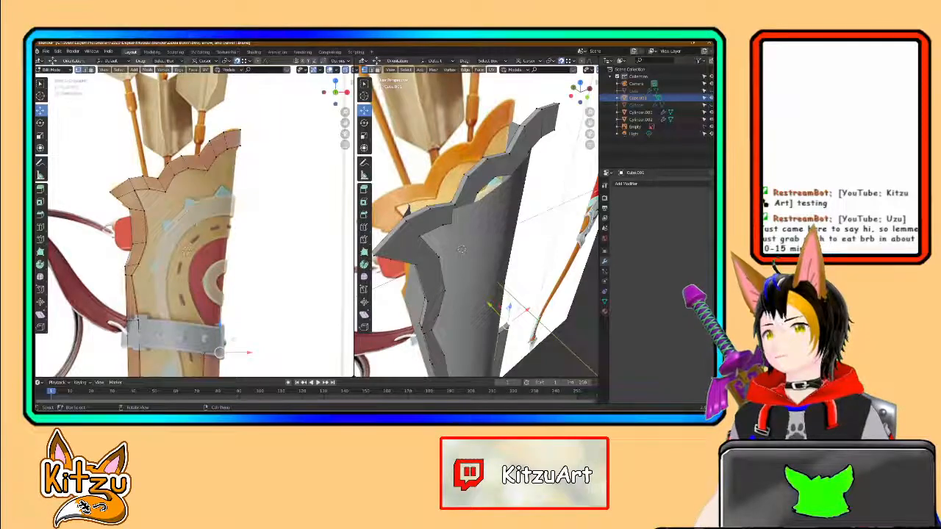
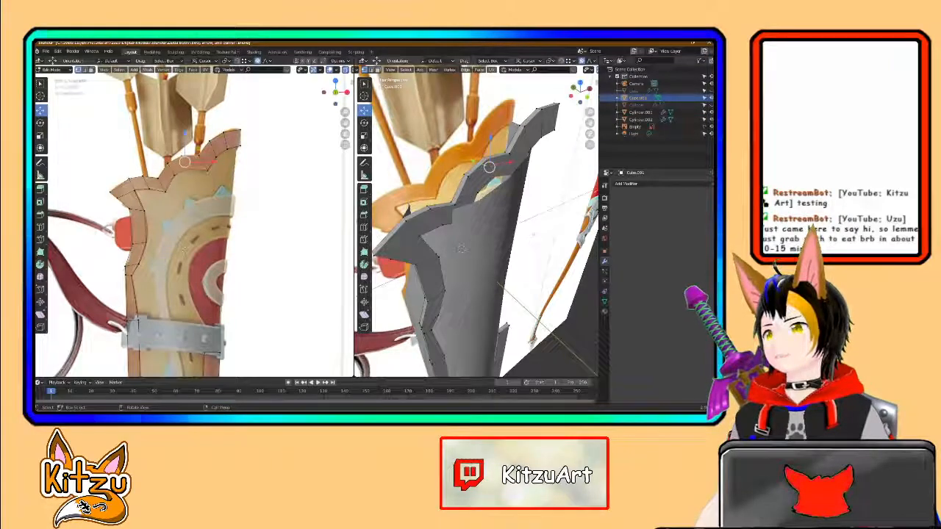
key(g)
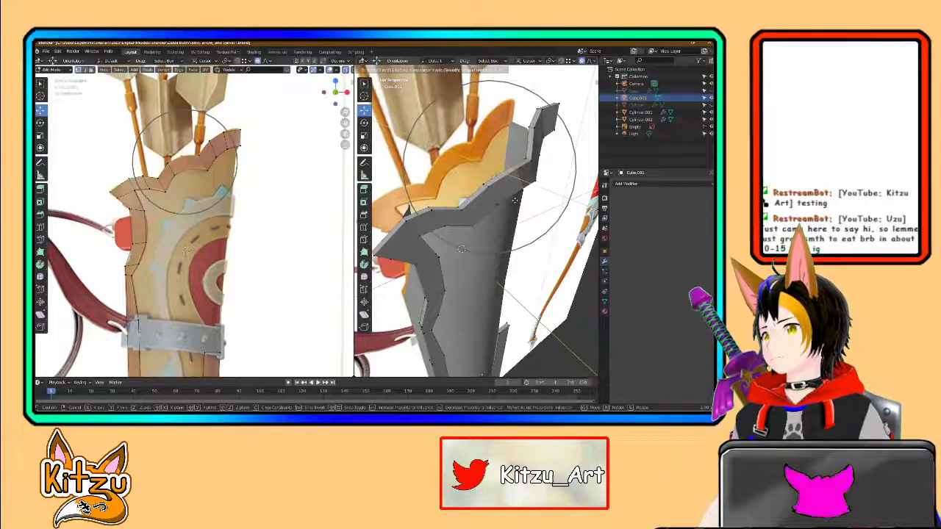
click(513, 198)
middle_drag(513, 198, 559, 228)
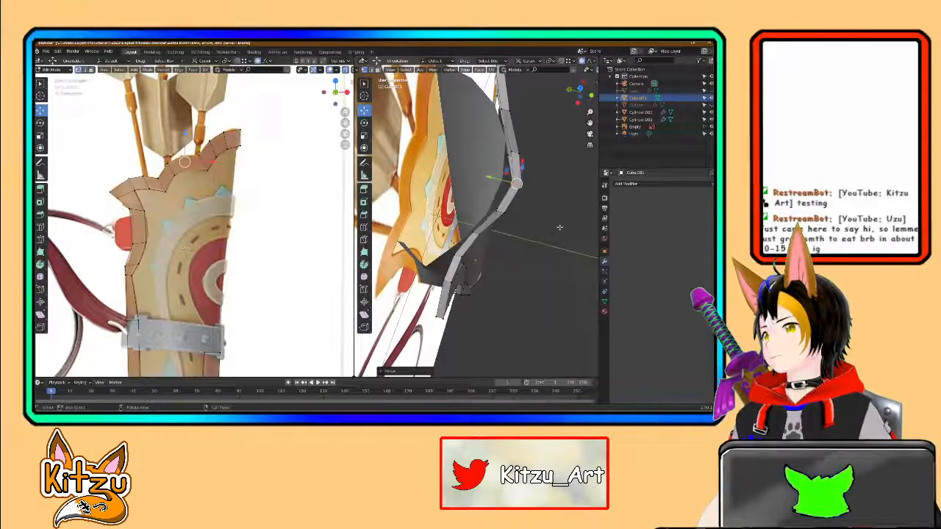
Step: Readjust the upper border's middle along Y and bend its outer tip around the quiver with proportional editing
key(g)
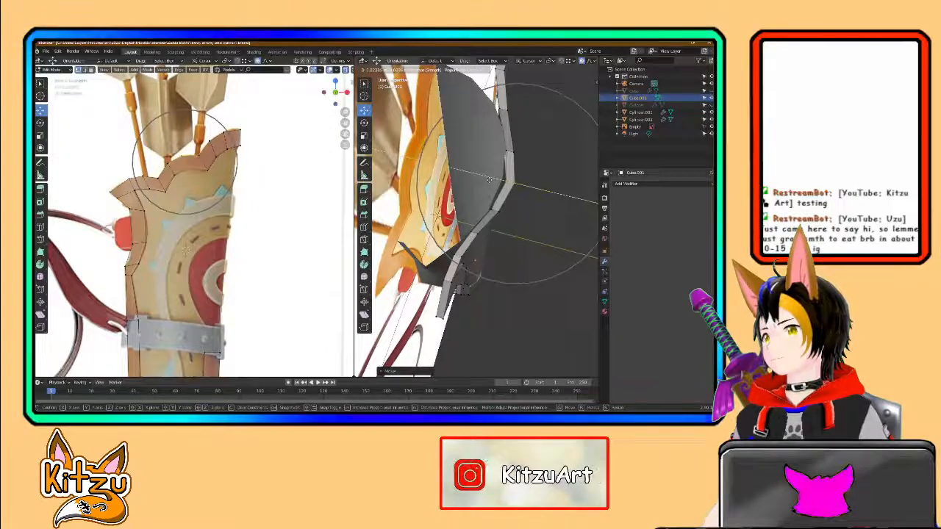
click(490, 180)
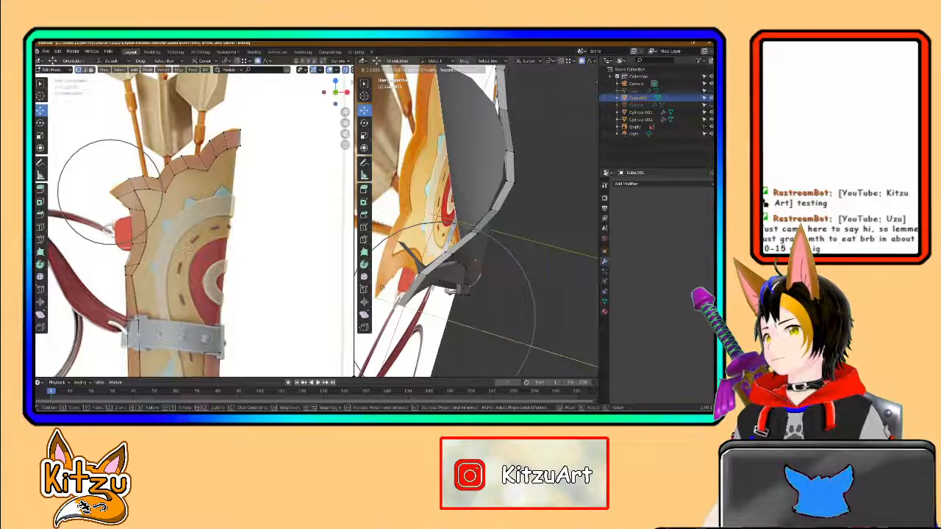
middle_drag(484, 263, 493, 210)
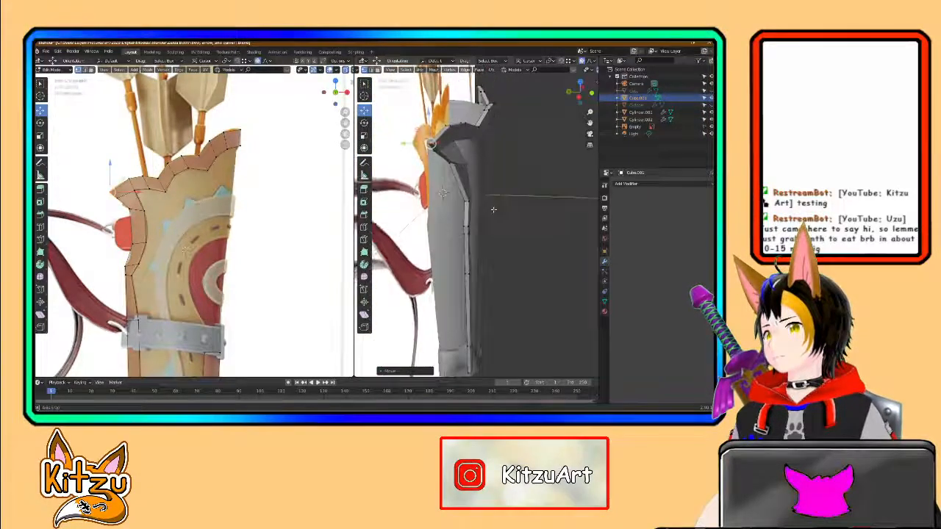
Step: Apply smooth shading to the trim object and resume editing its mesh
middle_drag(460, 245, 452, 241)
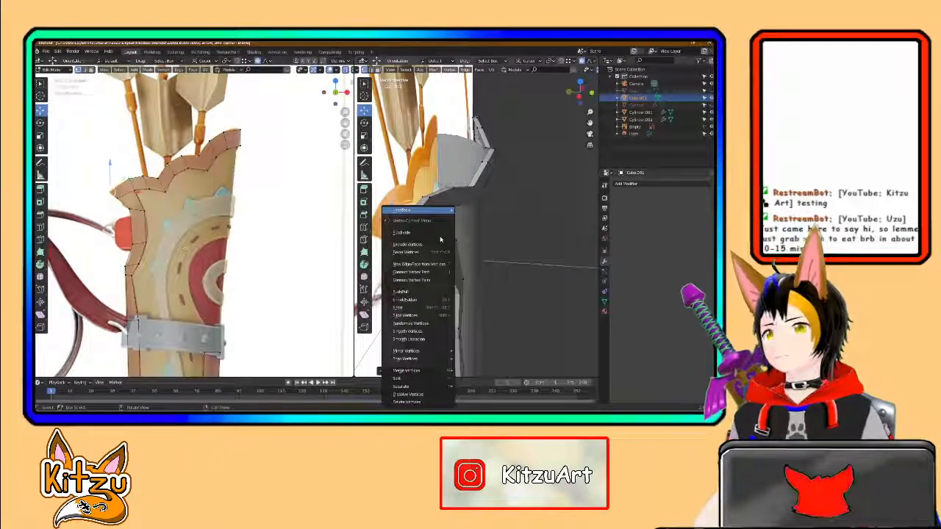
key(Tab)
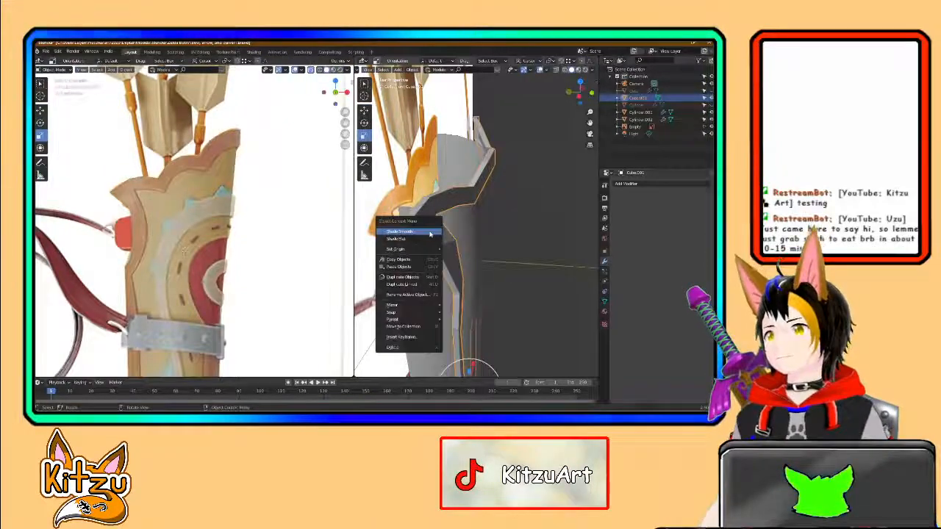
key(Tab)
Step: Try to move the lower vertex at the notch between the upper scallops along Y with proportional editing
middle_drag(430, 234, 508, 229)
middle_drag(508, 311, 553, 244)
scroll(453, 232, up, 3)
middle_drag(474, 197, 481, 235)
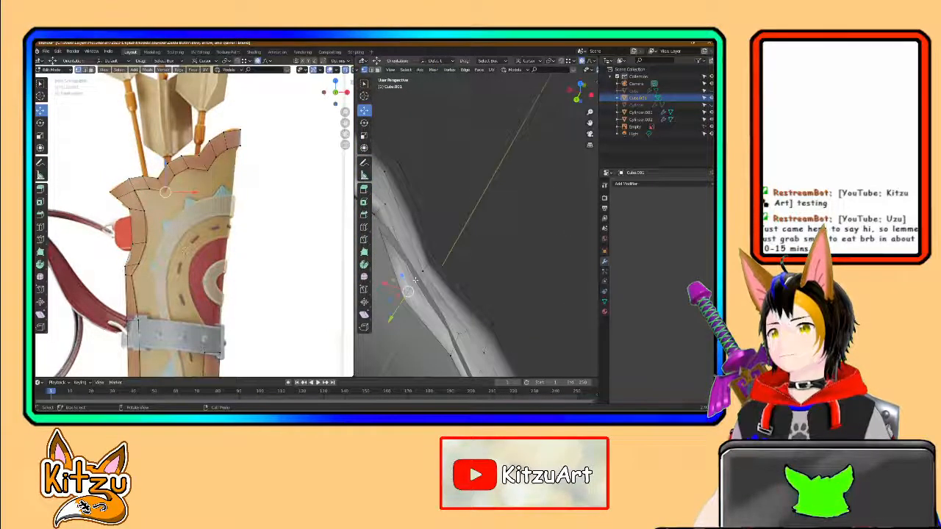
key(g)
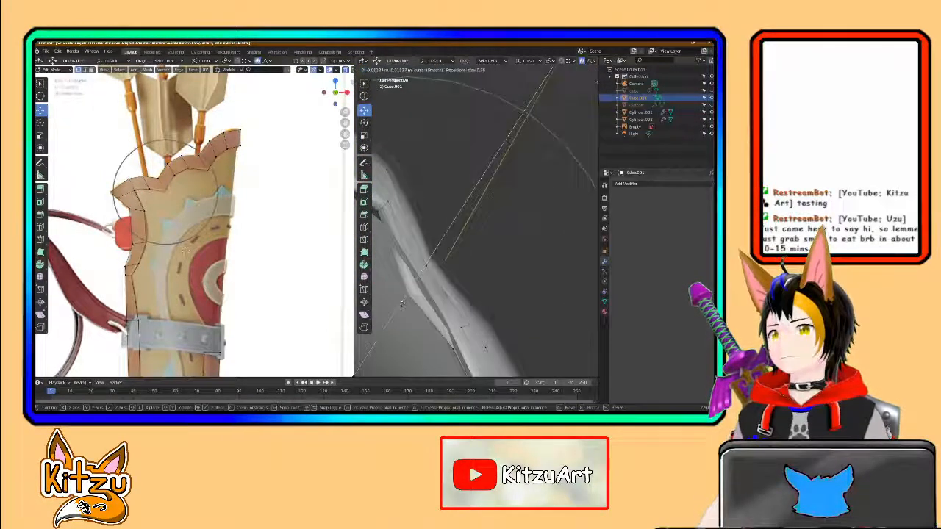
key(ctrl+z)
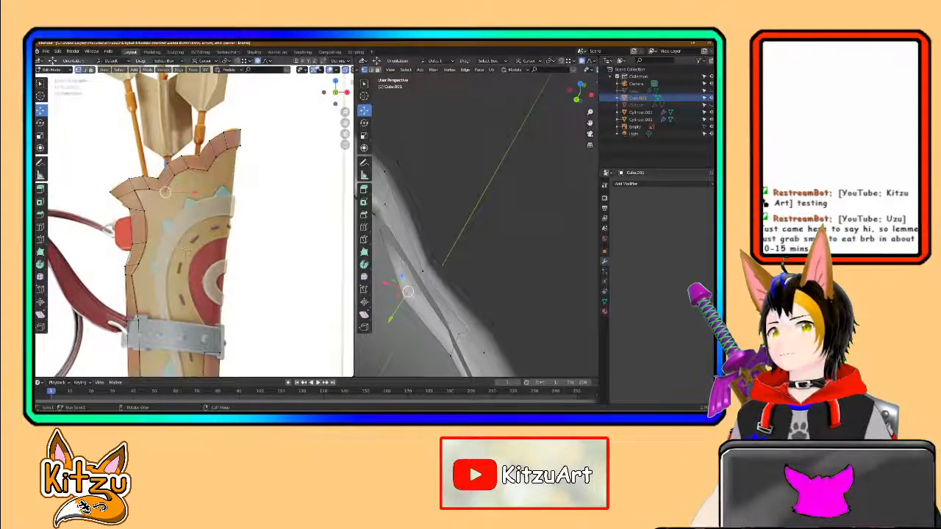
Step: Shift the lower notch vertex of the scalloped border along Y with proportional editing disabled
key(g)
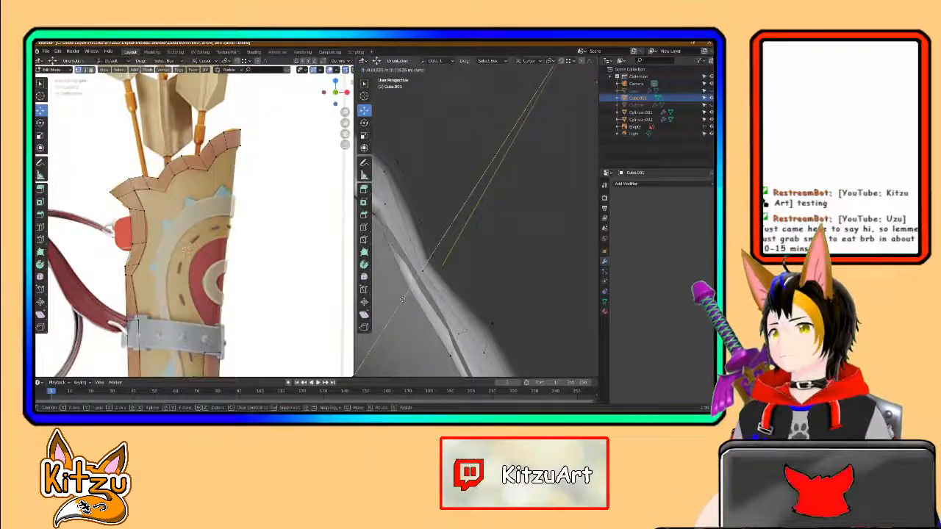
drag(404, 298, 402, 300)
middle_drag(406, 296, 424, 262)
key(g)
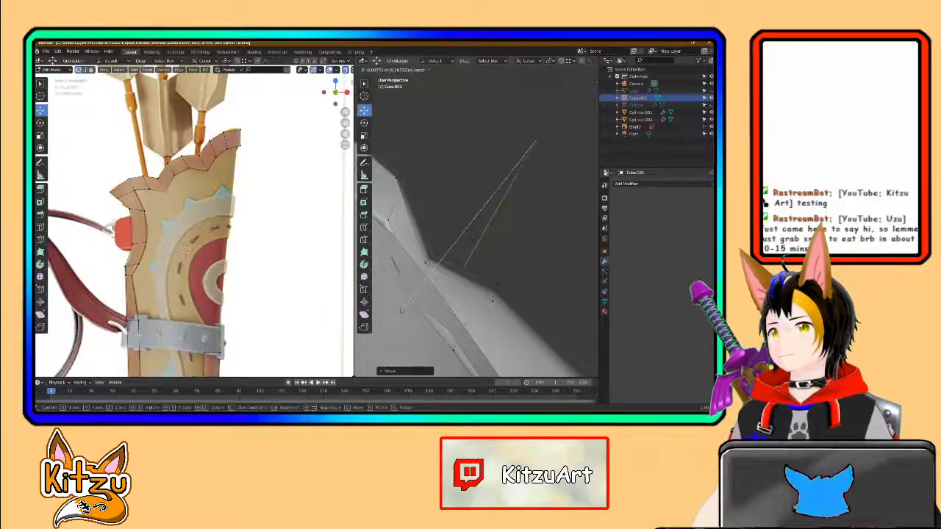
middle_drag(490, 258, 426, 243)
middle_drag(479, 282, 525, 241)
middle_drag(472, 195, 464, 156)
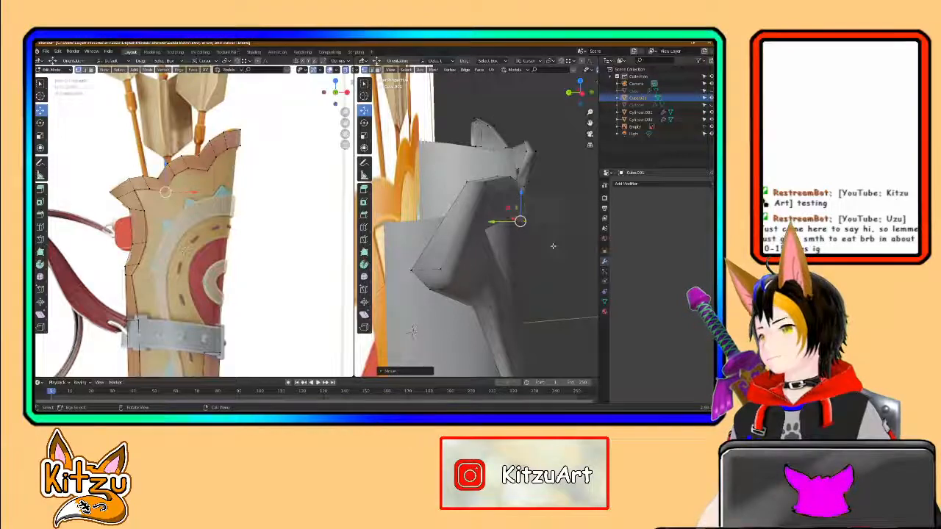
Step: Undo the bending and smooth shading of the trim, back to its flat shape
middle_drag(573, 270, 508, 255)
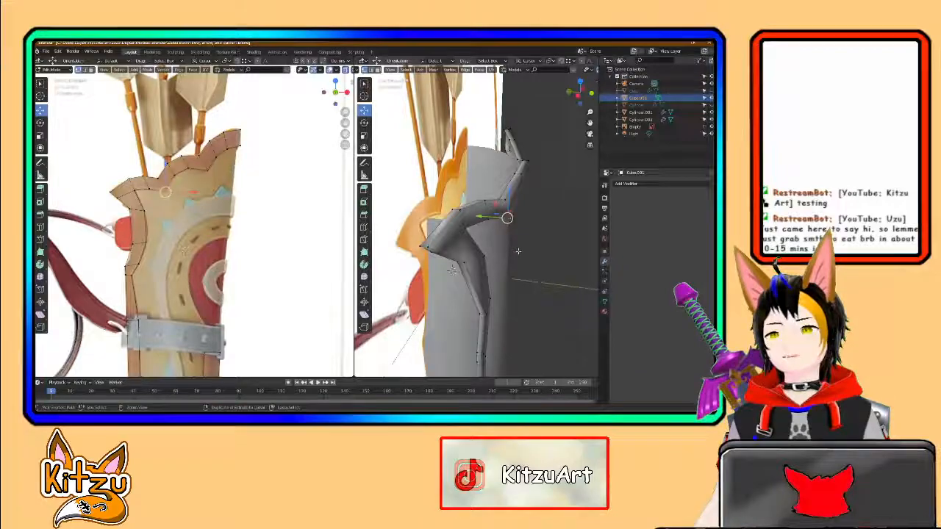
key(ctrl+z)
key(ctrl+z)
key(ctrl+z)
key(ctrl+z)
key(ctrl+z)
key(ctrl+z)
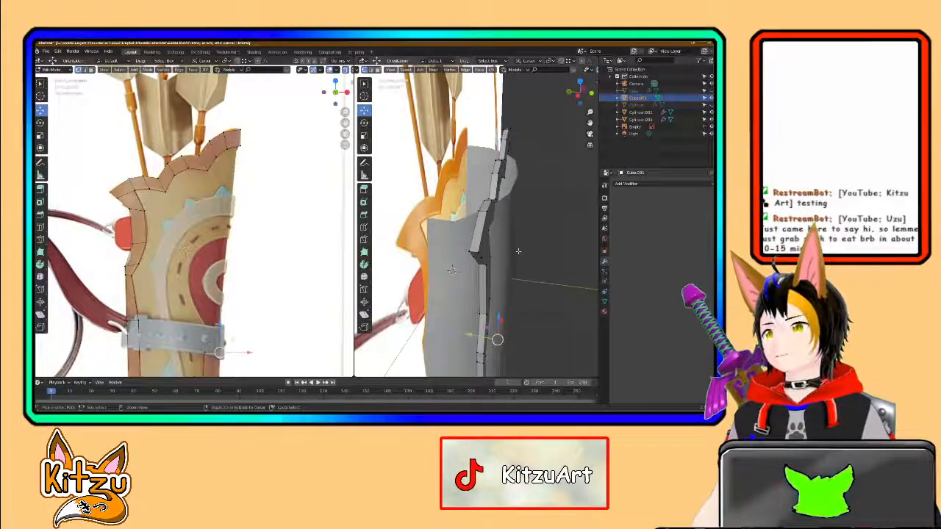
Step: Undo the thinning and repositioning edits on the trim, back to its thick block form
key(ctrl+z)
key(ctrl+z)
key(ctrl+z)
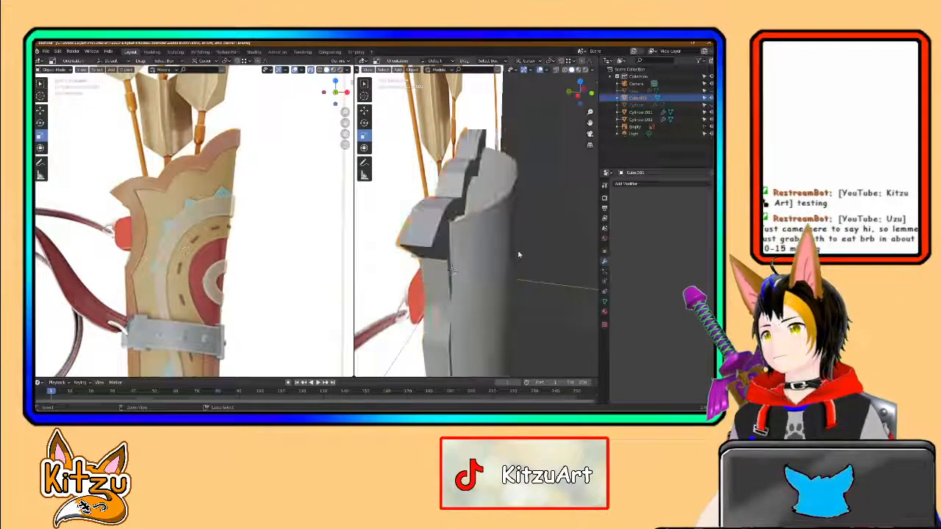
key(ctrl+z)
key(ctrl+z)
key(ctrl+z)
key(ctrl+z)
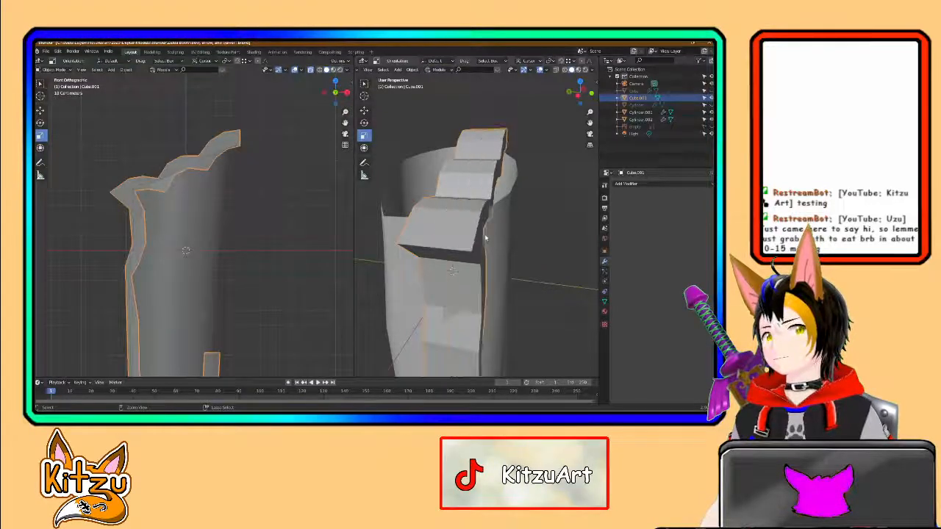
key(ctrl+z)
key(ctrl+z)
key(ctrl+z)
key(ctrl+z)
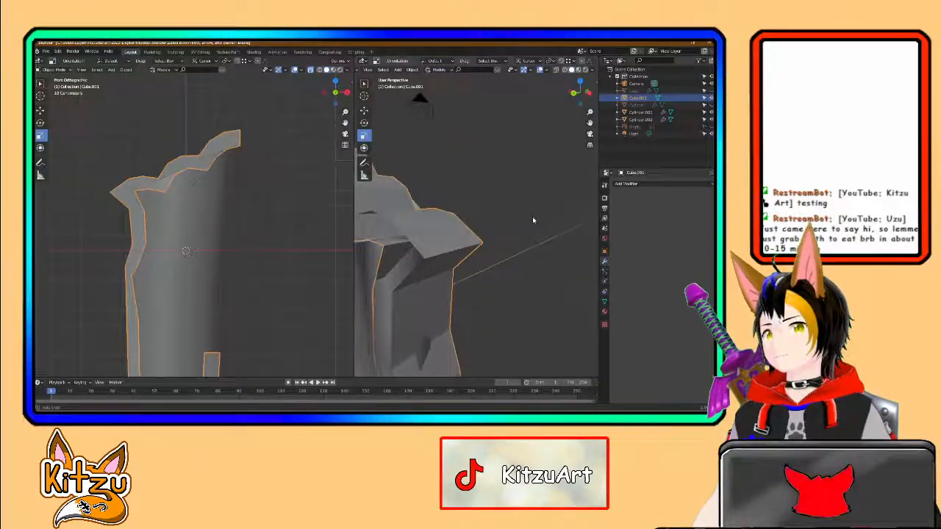
Step: Step back through the trim's mesh edits and redo the last undone ones to restore its extruded thickness
scroll(532, 217, down, 6)
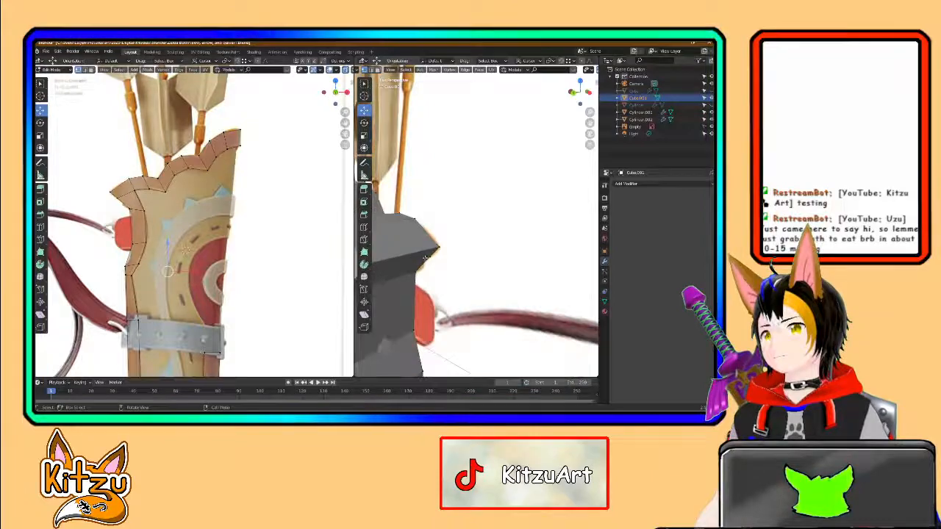
middle_drag(417, 273, 454, 249)
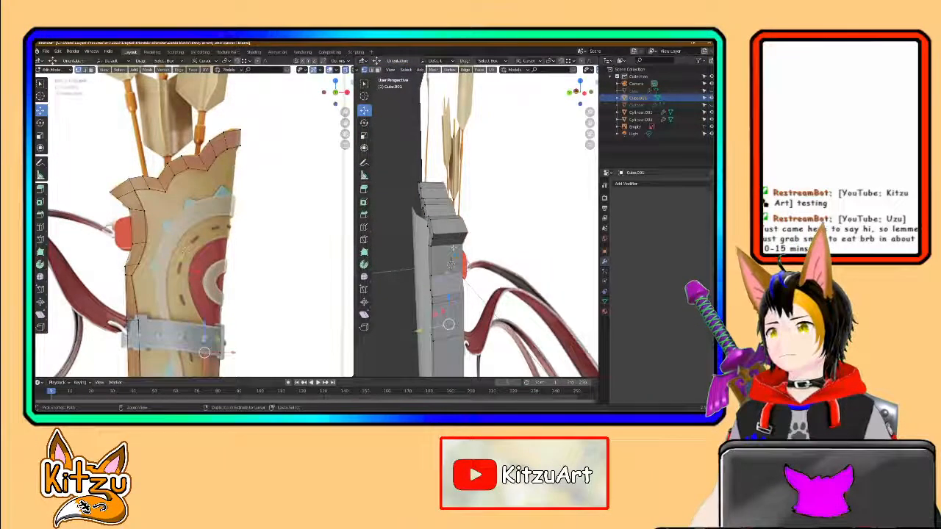
key(ctrl+z)
key(ctrl+z)
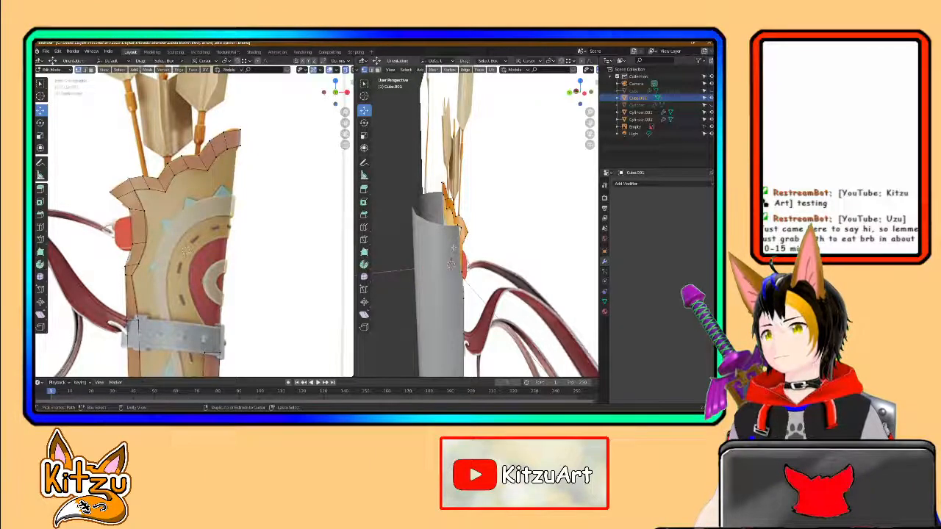
key(ctrl+shift+z)
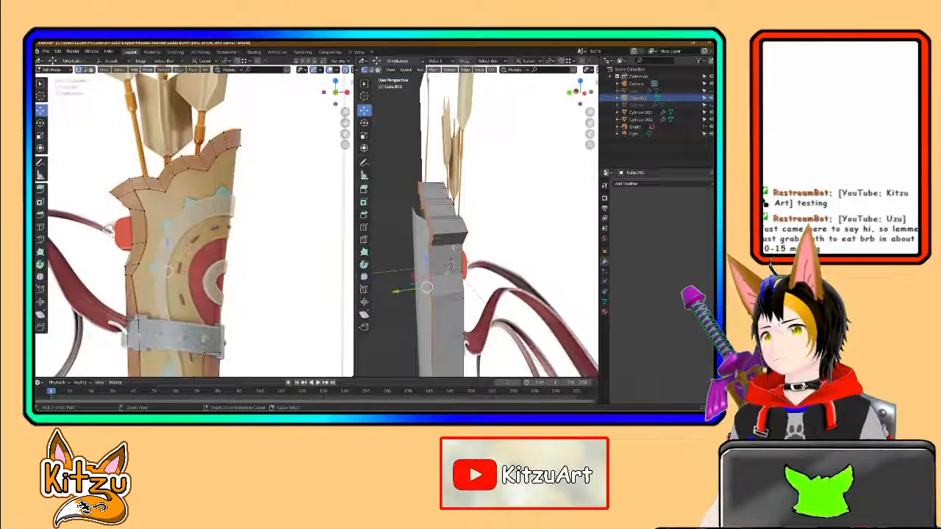
scroll(453, 250, up, 3)
middle_drag(453, 250, 478, 263)
click(204, 352)
scroll(478, 263, down, 3)
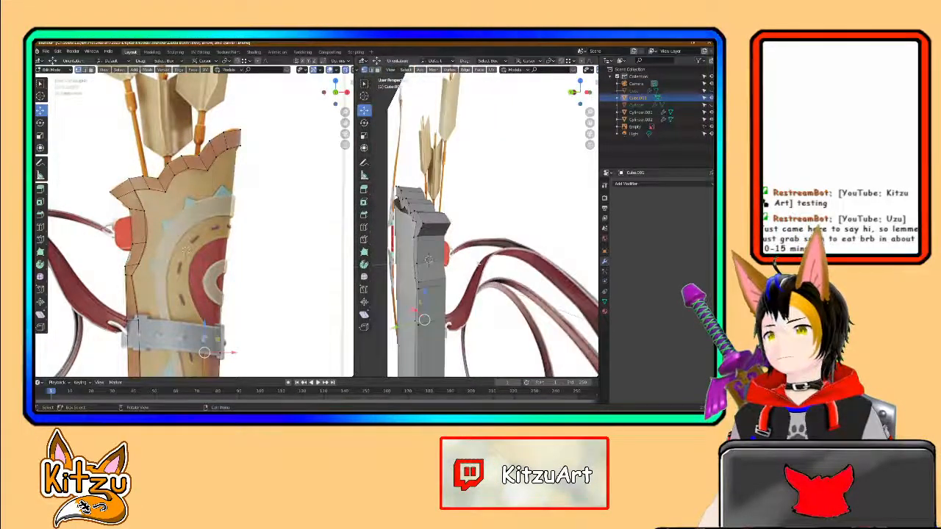
Step: Leave mesh editing, scale the whole trim thinner along Y and move it along Y toward the quiver's front surface
key(Tab)
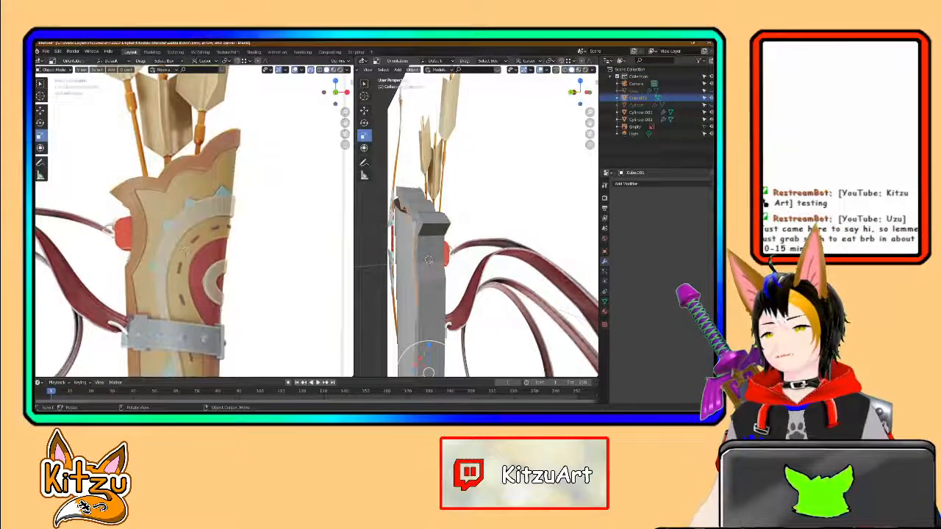
scroll(434, 343, down, 2)
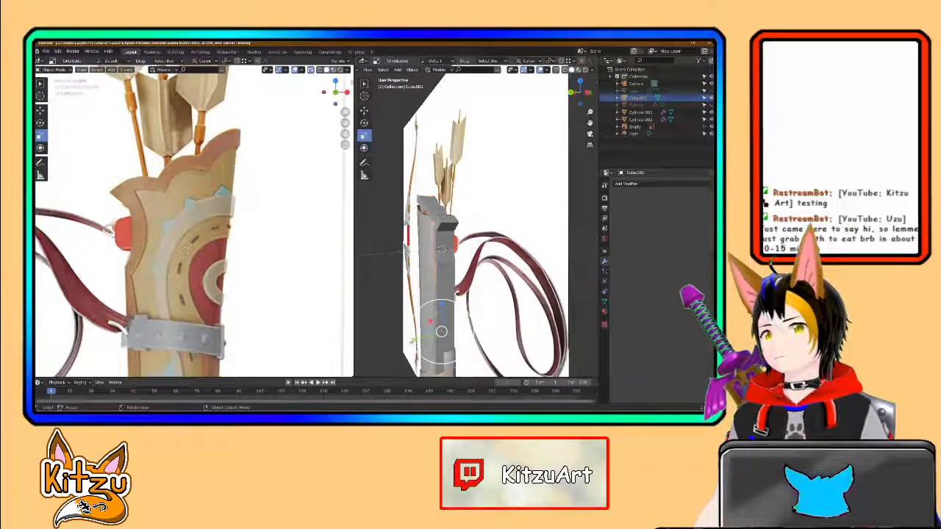
drag(413, 341, 438, 328)
middle_drag(441, 326, 421, 246)
click(365, 112)
drag(433, 346, 458, 350)
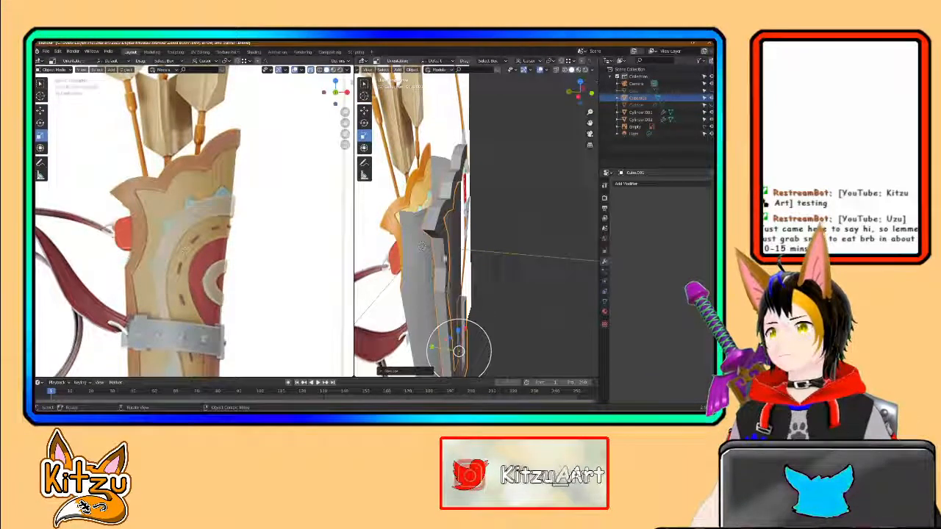
Step: Shade the thinned trim smooth and reopen its mesh for editing
right_click(435, 215)
middle_drag(435, 218, 544, 250)
key(Tab)
scroll(469, 236, up, 1)
middle_drag(465, 227, 466, 269)
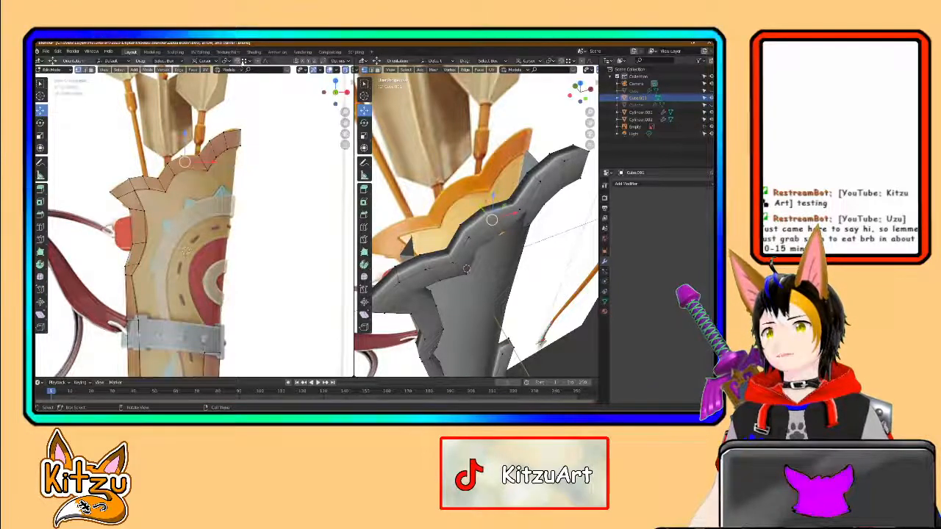
Step: Shift the vertices at the crest of the middle scallop along Y with proportional editing
middle_drag(503, 224, 554, 231)
drag(489, 228, 511, 243)
scroll(504, 235, up, 3)
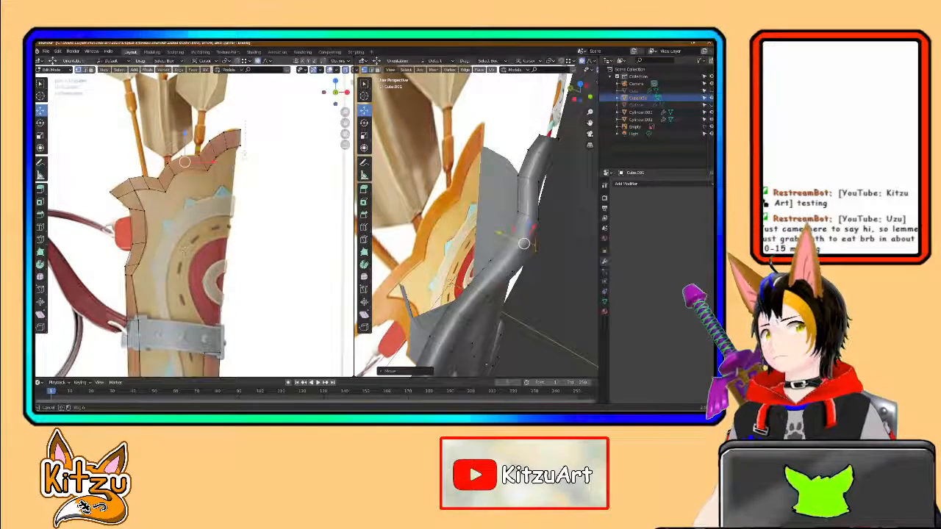
Step: Move the upper end of the trim along Y with a reduced proportional influence, curving it around the quiver's rim
shift+middle_drag(513, 175, 504, 216)
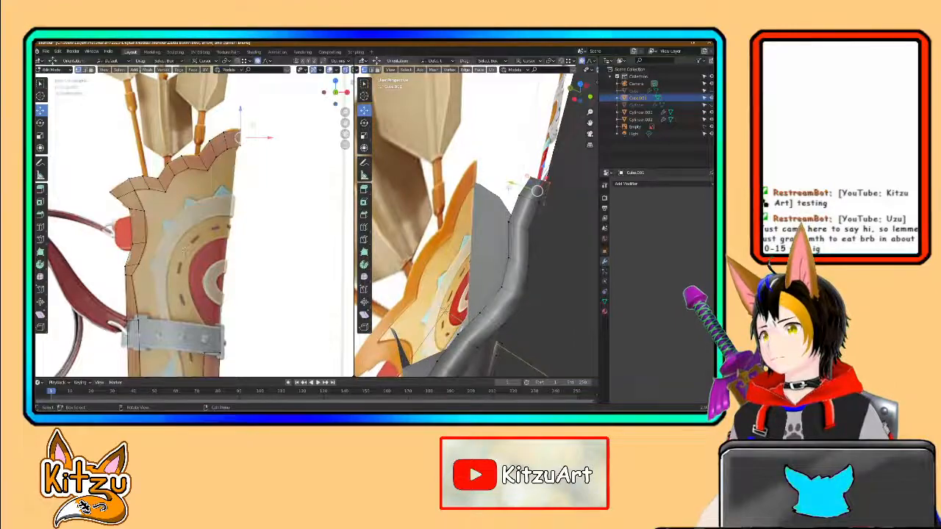
key(g)
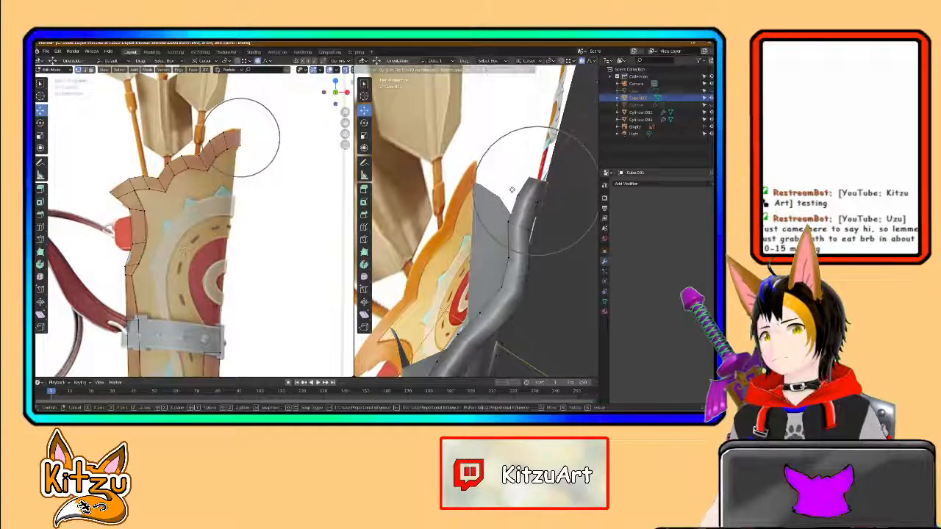
scroll(485, 181, up, 3)
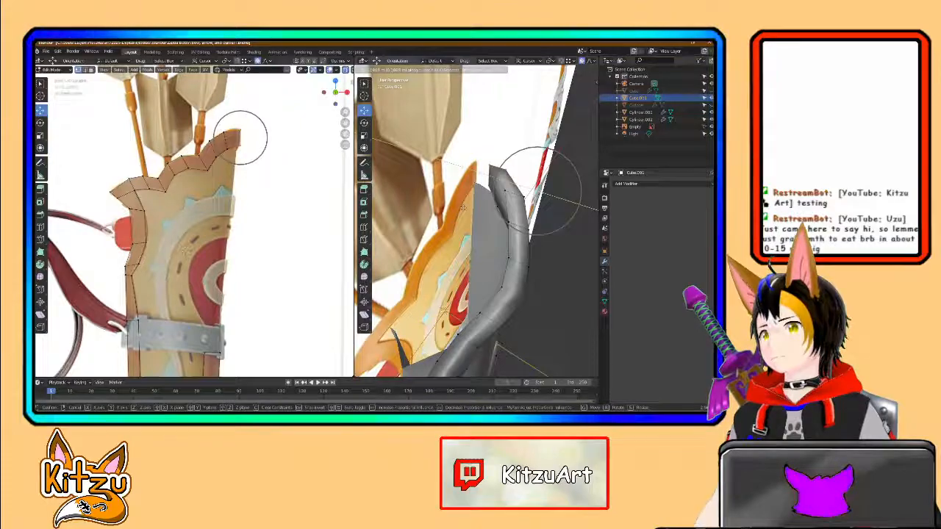
click(467, 209)
Step: Nudge the lower-edge vertices beside the trim's upper end slightly along Y
middle_drag(466, 209, 432, 197)
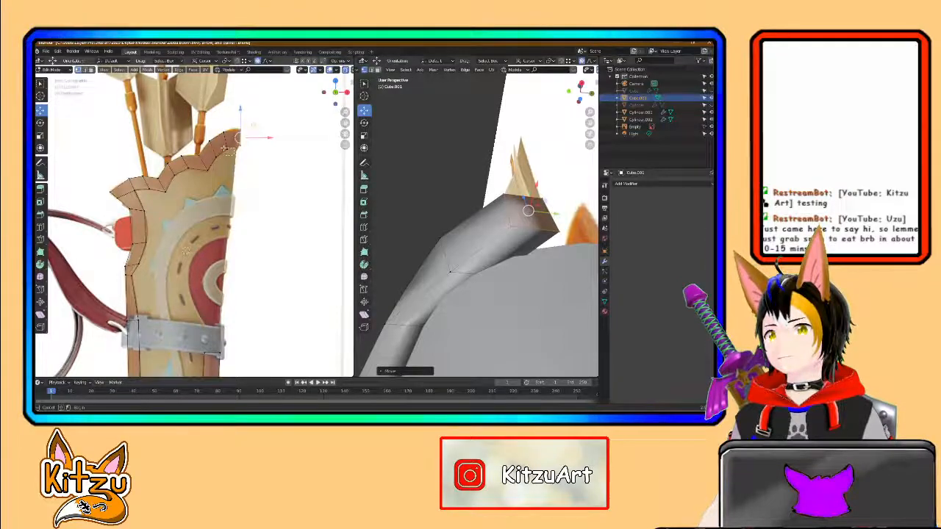
click(473, 274)
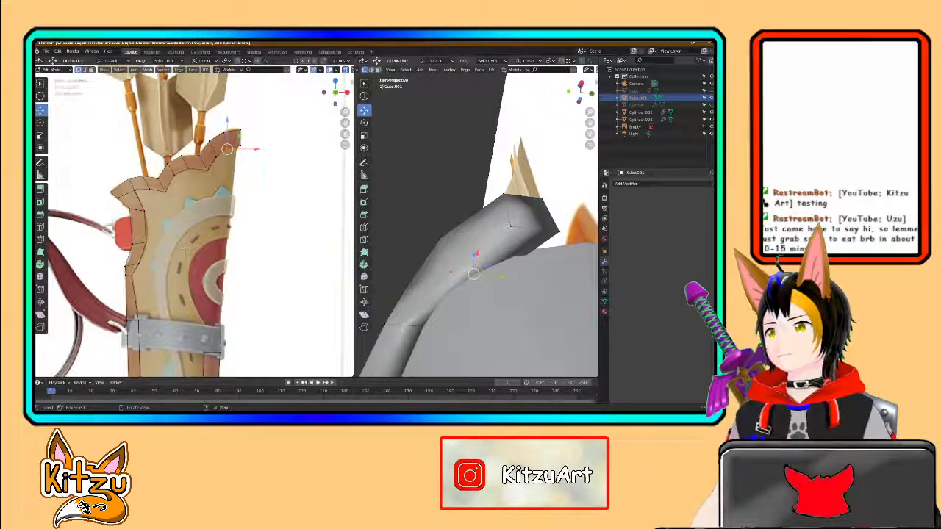
drag(484, 275, 479, 274)
Step: Move the pointed outer tip of the lowest scallop along Y with proportional editing to bend it around the quiver
middle_drag(479, 275, 488, 218)
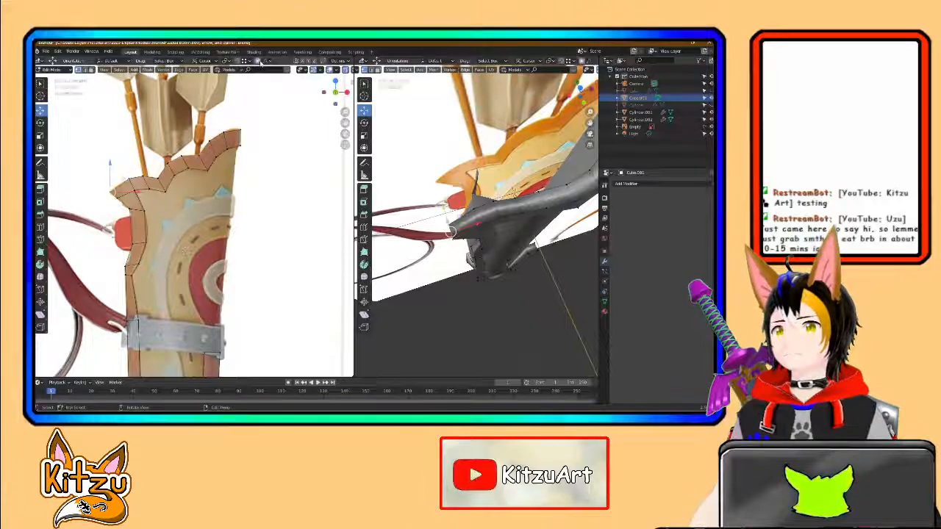
key(g)
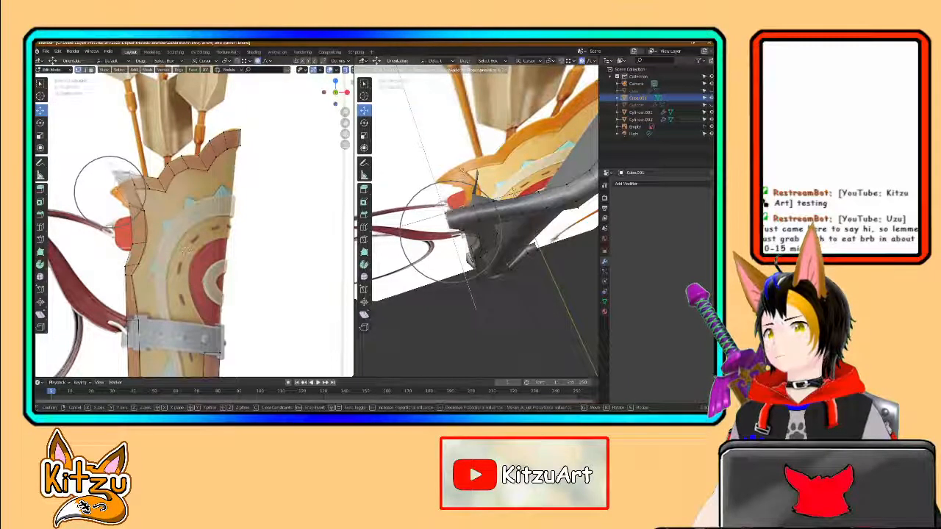
key(x)
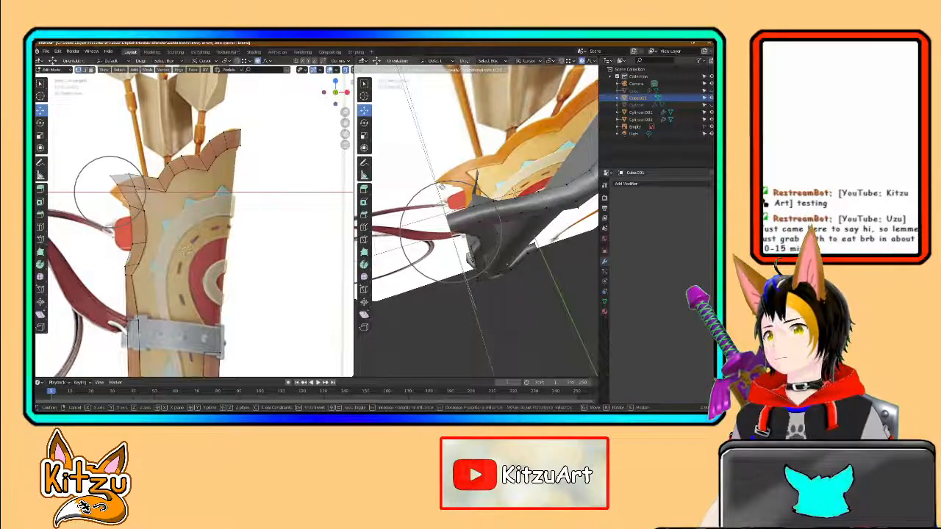
key(y)
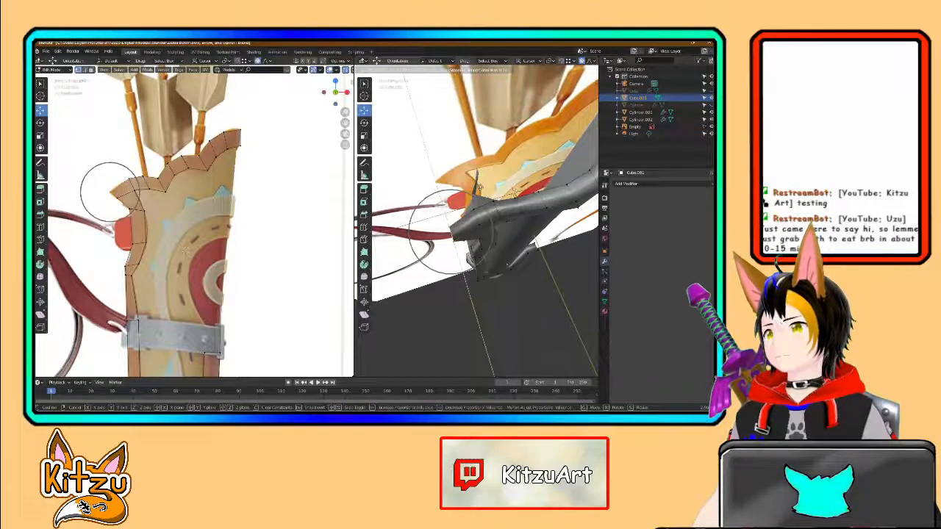
click(110, 193)
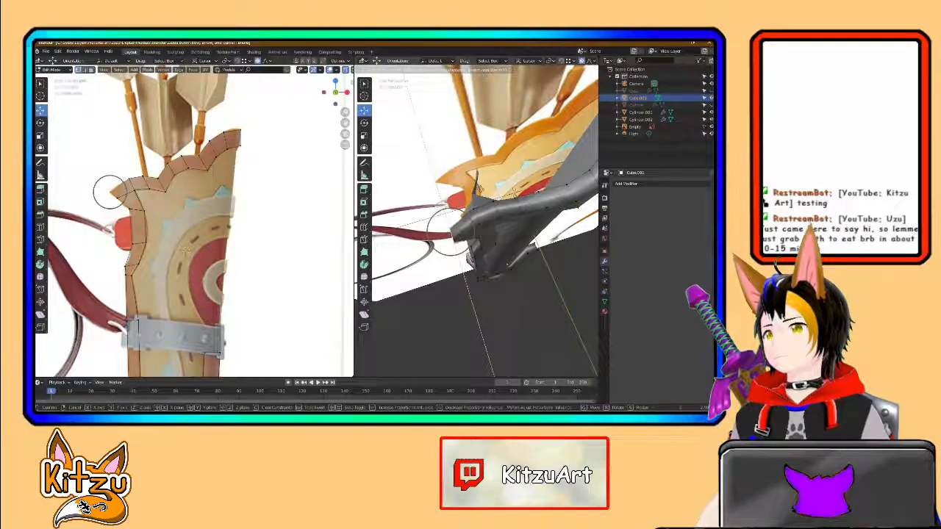
Step: Move the upper-edge vertices of the lowest scallop along Y with proportional editing
mouse_move(495, 210)
middle_down()
mouse_move(521, 237)
mouse_move(499, 218)
middle_up()
key(c)
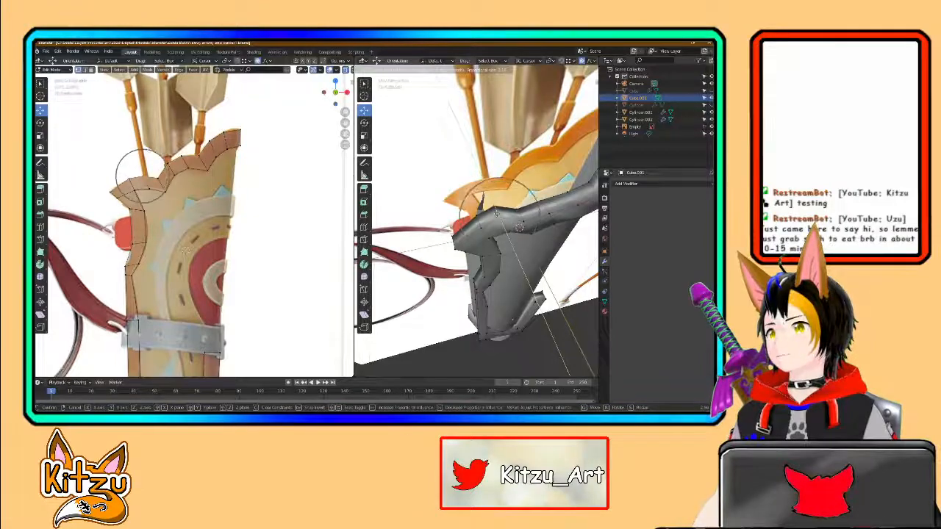
click(496, 211)
Step: Pull the crest of the middle scallop along Y toward the quiver's surface with proportional editing
middle_drag(496, 212, 543, 213)
middle_drag(470, 229, 422, 218)
scroll(457, 207, up, 3)
shift+middle_drag(549, 207, 498, 167)
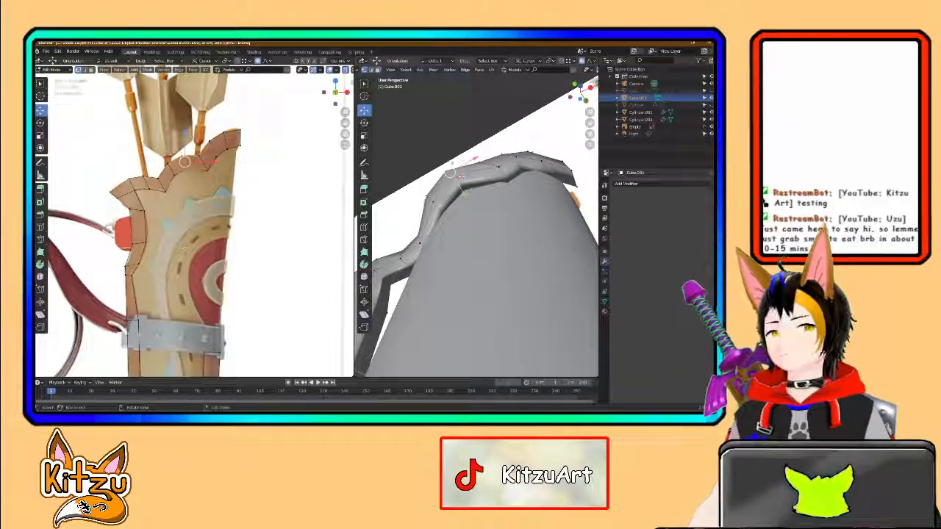
key(g)
key(x)
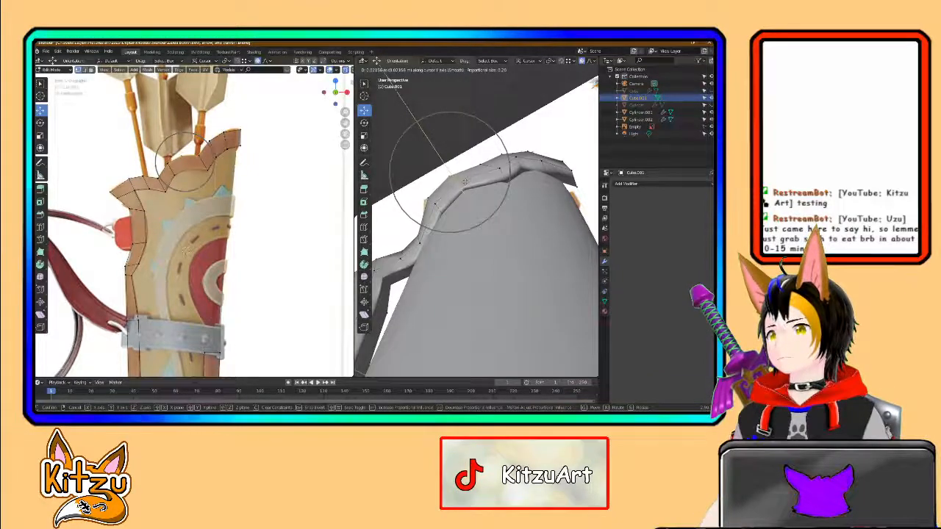
scroll(465, 184, down, 1)
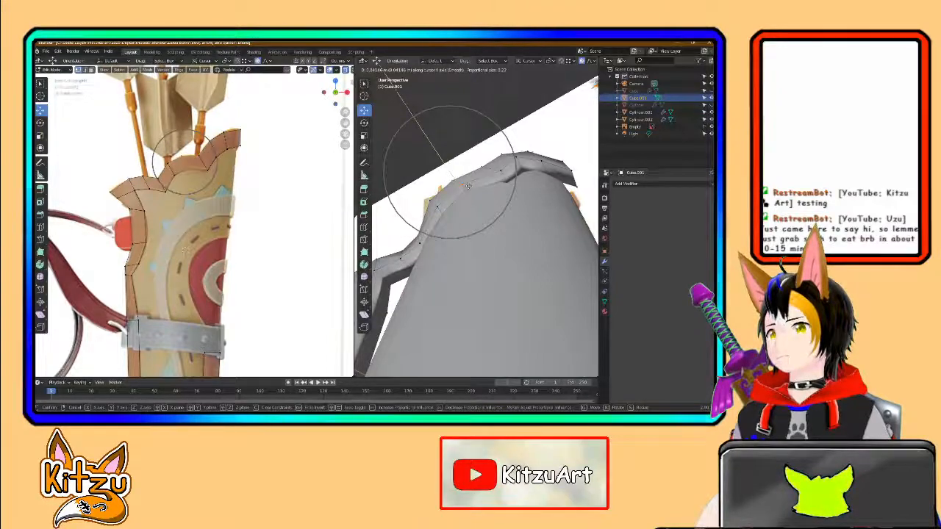
click(467, 185)
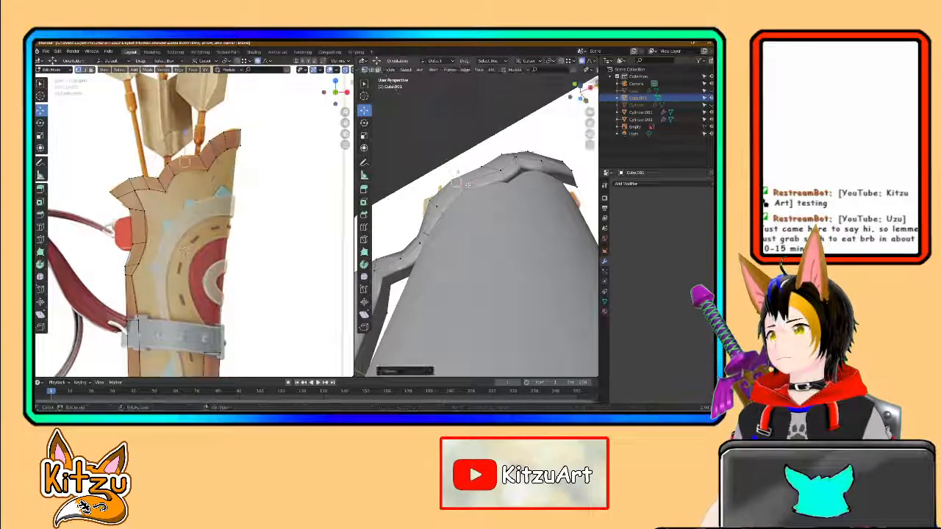
Step: Move the upper-edge vertices of the highest scallop along Y with proportional editing to follow the quiver's curve
middle_drag(508, 191, 441, 195)
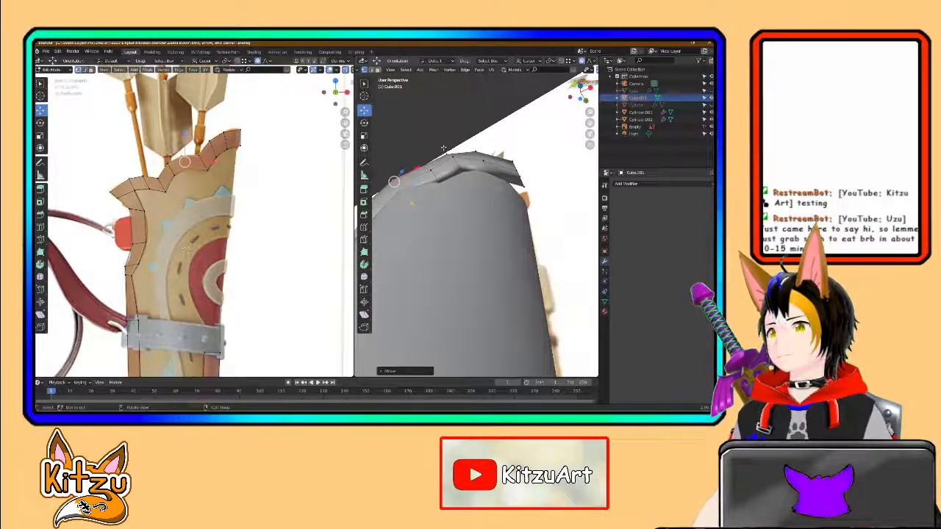
click(453, 159)
key(g)
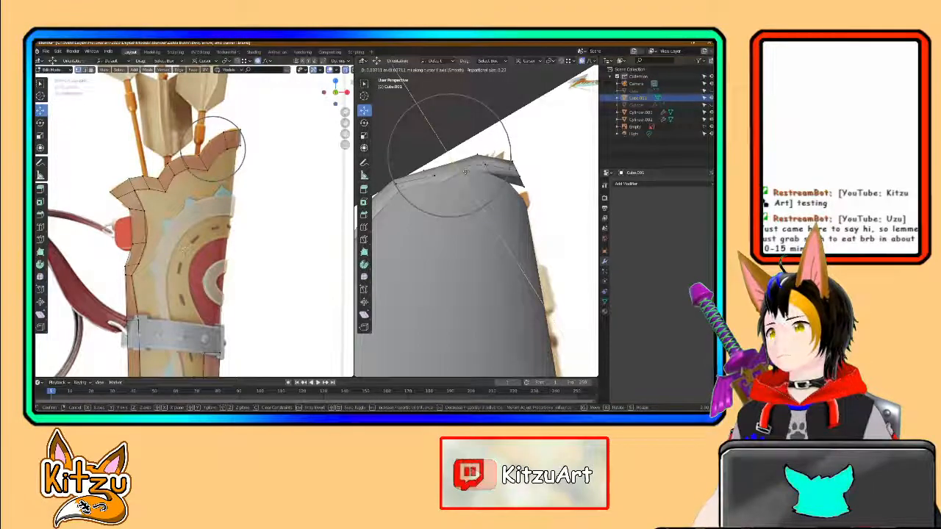
click(455, 165)
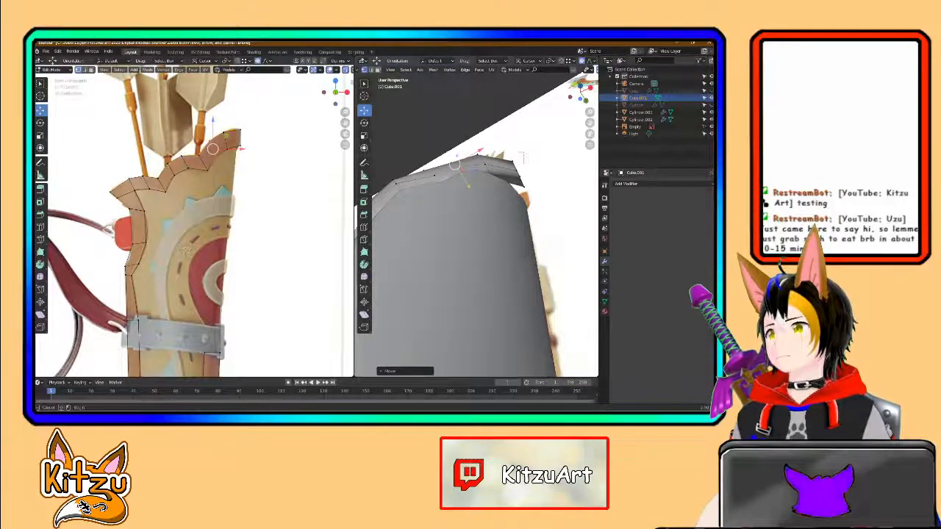
Step: Lower the trim's upper end vertices along Z with proportional editing
click(507, 176)
key(g)
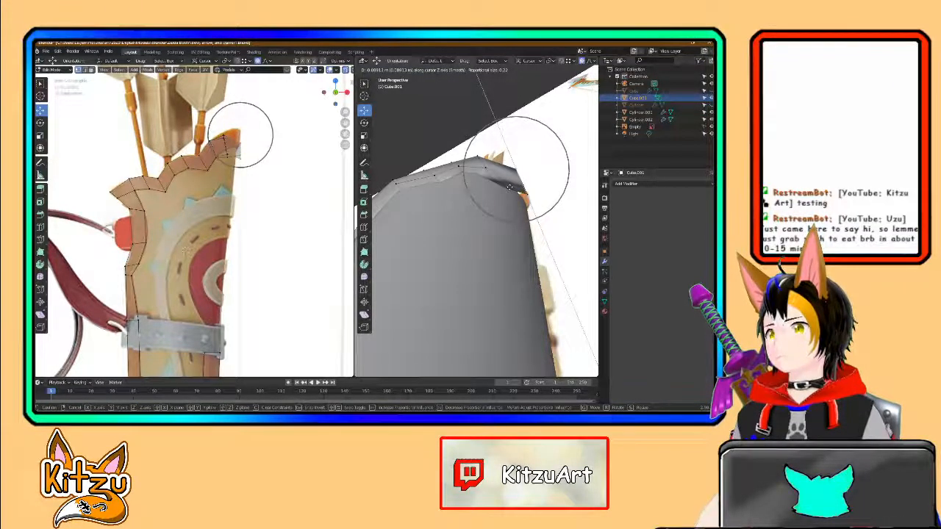
click(509, 187)
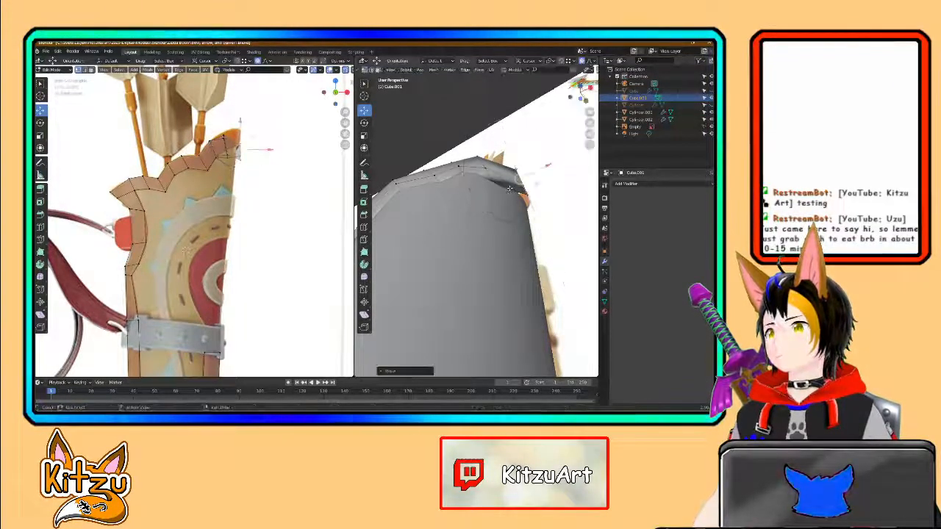
Step: Rotate the trim's upper end vertices to follow the angle of the quiver's rim
click(364, 122)
drag(533, 155, 544, 160)
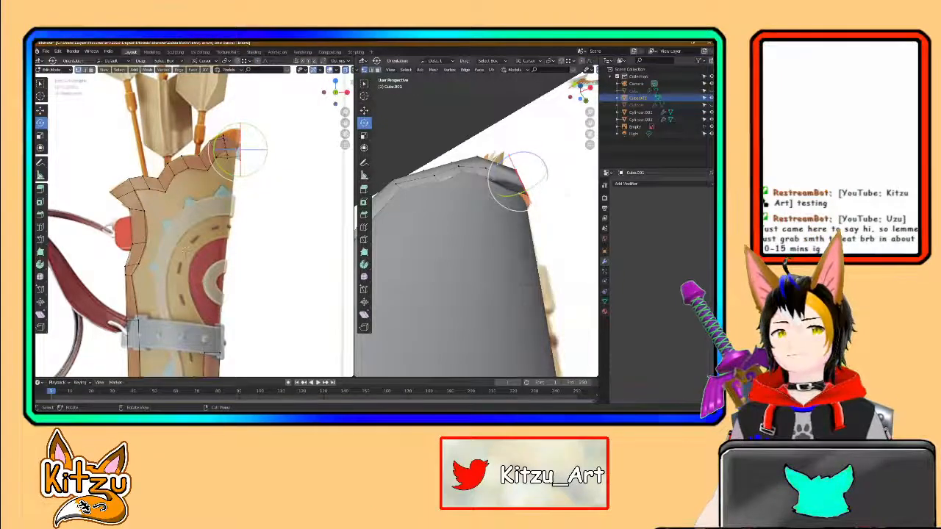
mouse_move(541, 159)
mouse_down()
mouse_move(556, 173)
mouse_move(533, 155)
mouse_up()
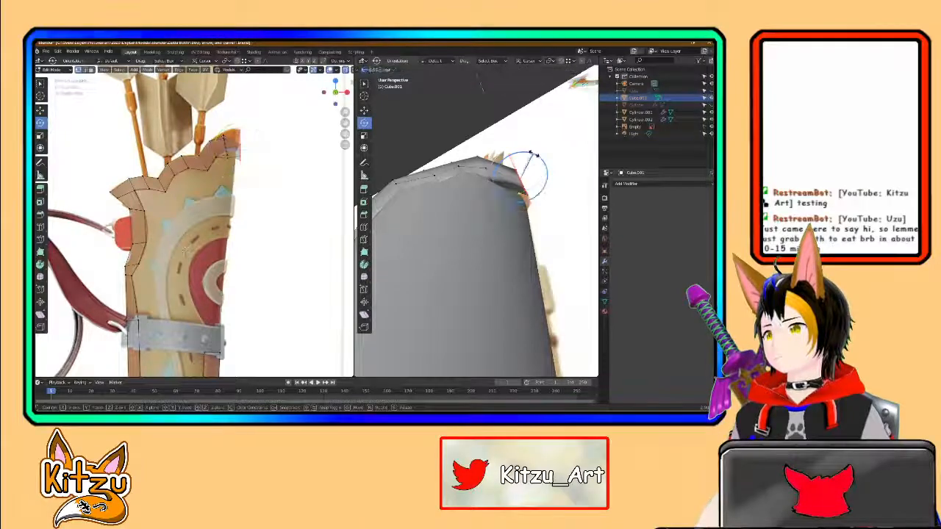
drag(585, 177, 587, 190)
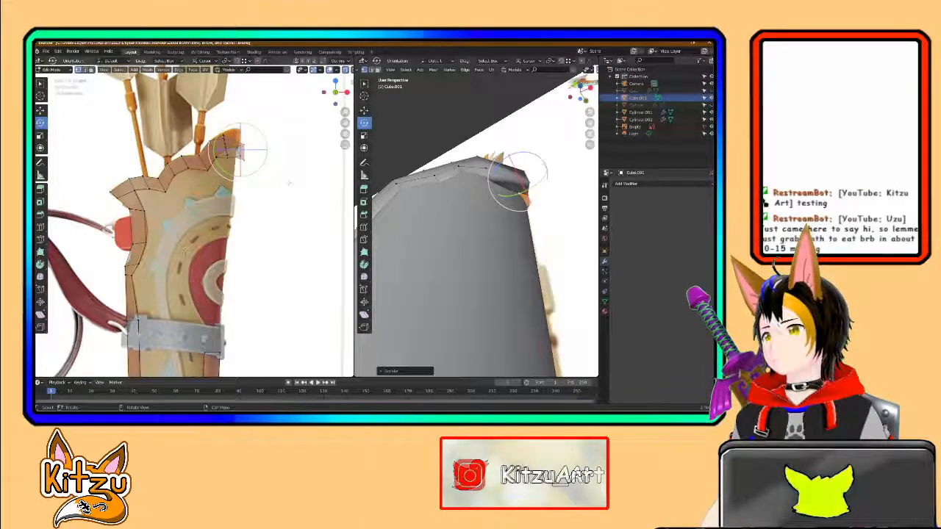
Step: Adjust the rotation of the trim's upper end vertices and move them closer to the quiver's edge
middle_drag(547, 193, 436, 226)
scroll(488, 265, up, 2)
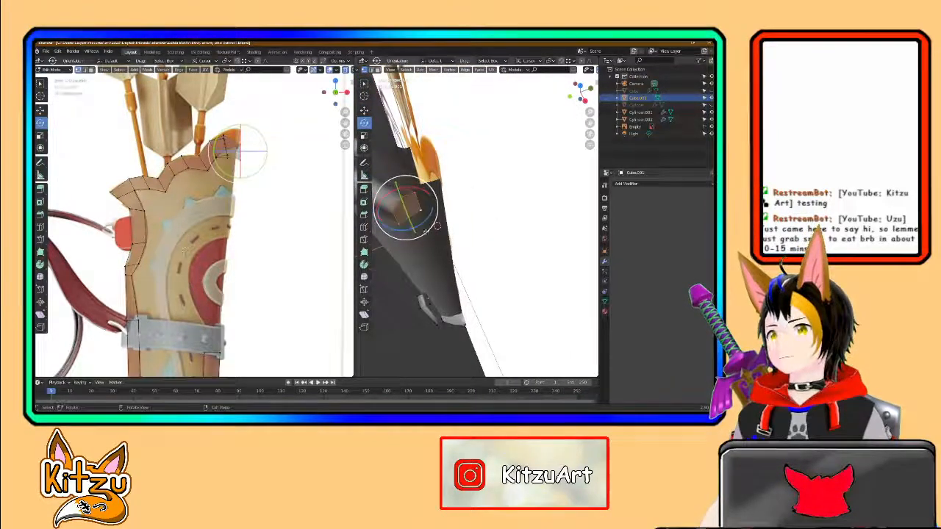
drag(437, 226, 447, 181)
mouse_move(447, 181)
middle_down()
mouse_move(503, 210)
mouse_move(511, 200)
mouse_move(459, 173)
middle_up()
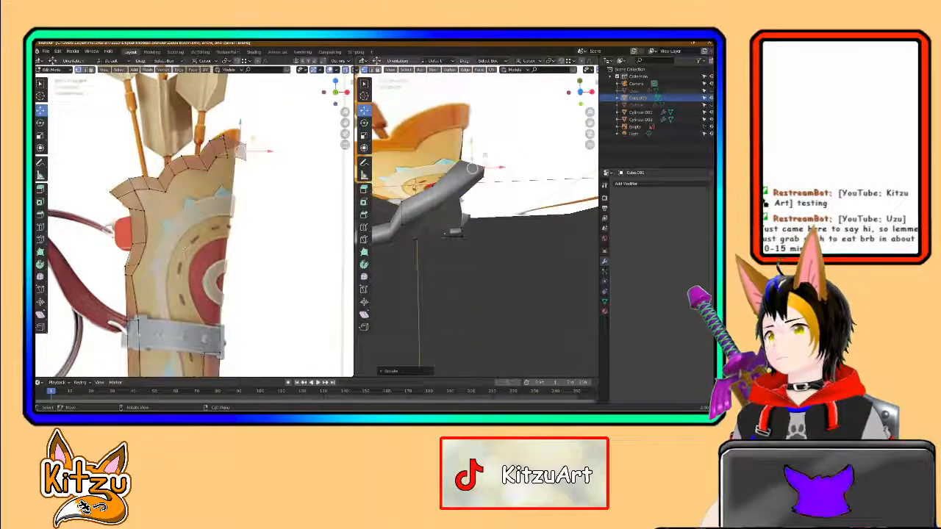
drag(471, 169, 485, 166)
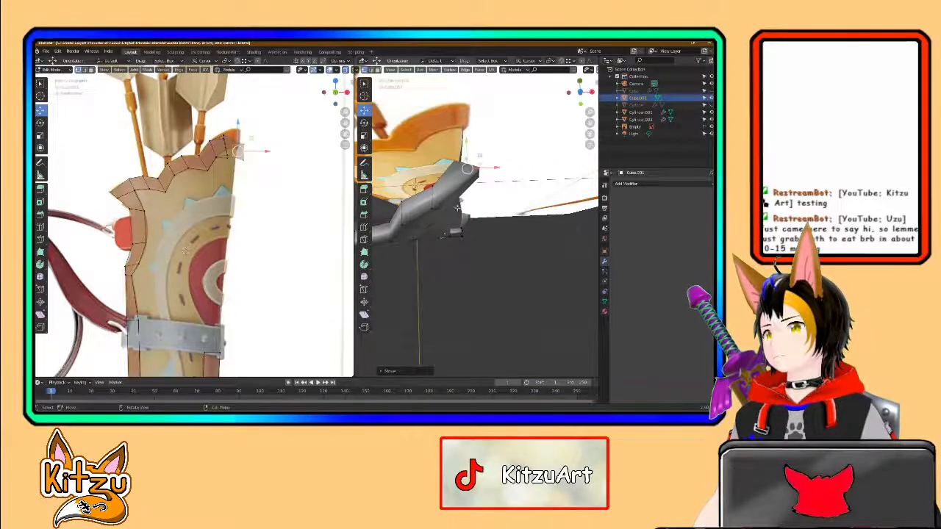
Step: Move the outer tip vertices of the lowest scallop with proportional editing
middle_drag(457, 206, 448, 236)
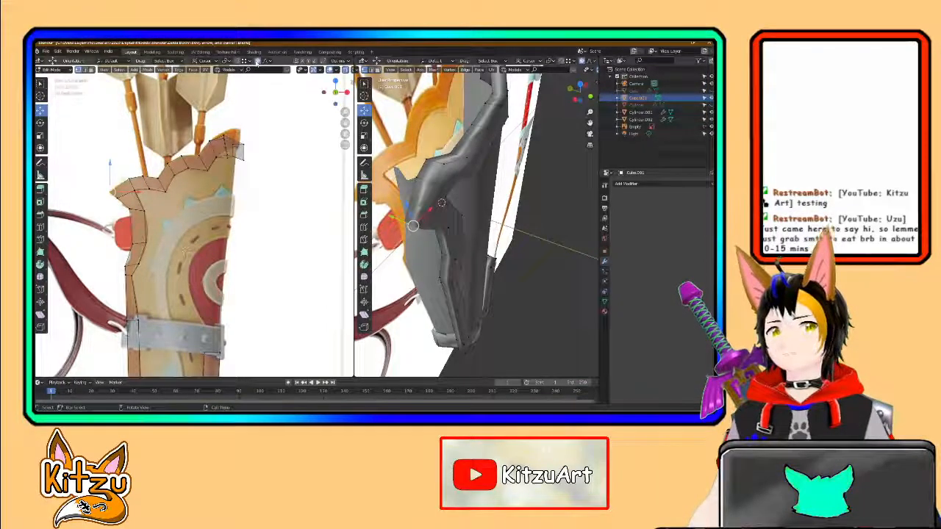
middle_drag(481, 212, 503, 225)
key(g)
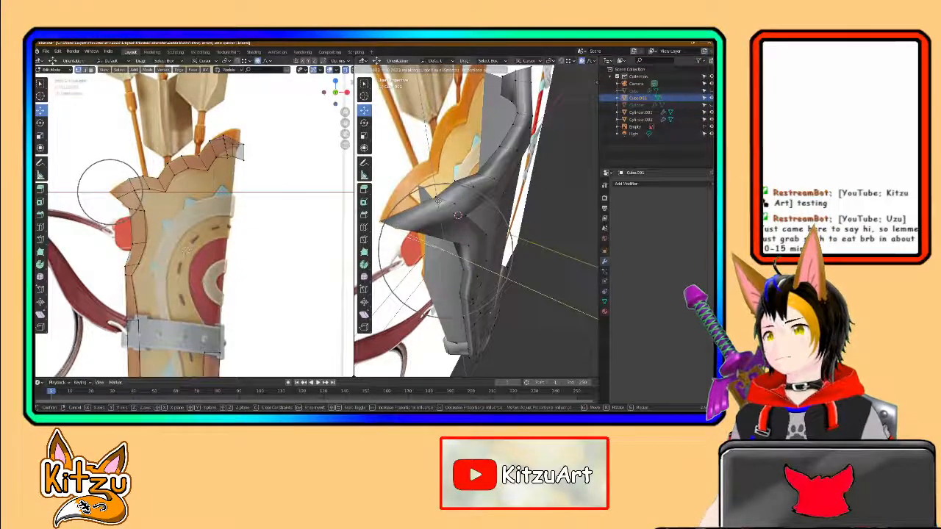
Step: Move the upper-edge vertices beside the lowest scallop's tip with proportional editing to fit the quiver's curve
middle_drag(472, 211, 492, 230)
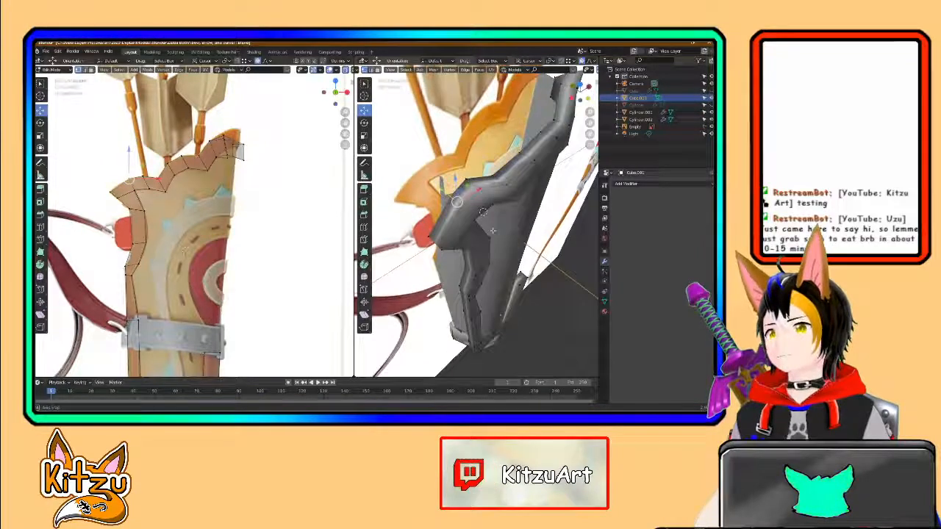
key(g)
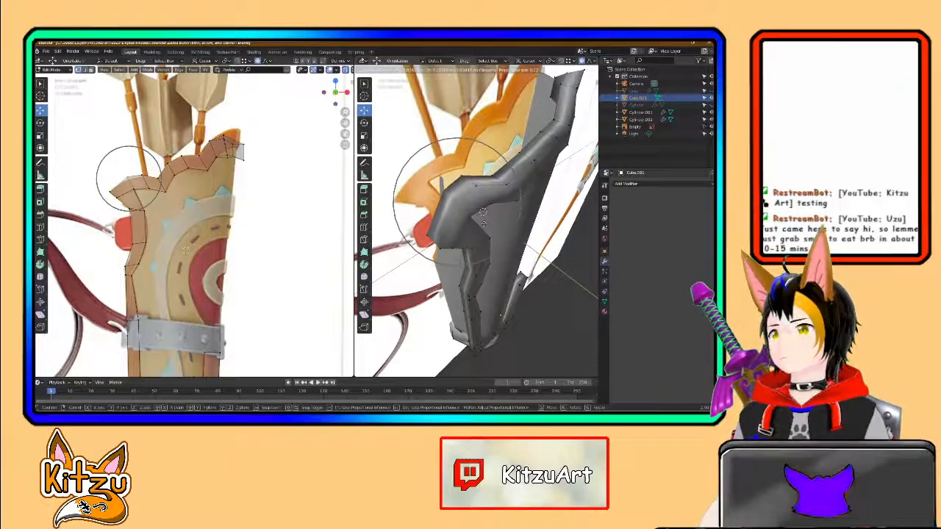
middle_drag(510, 226, 485, 218)
middle_drag(438, 142, 474, 193)
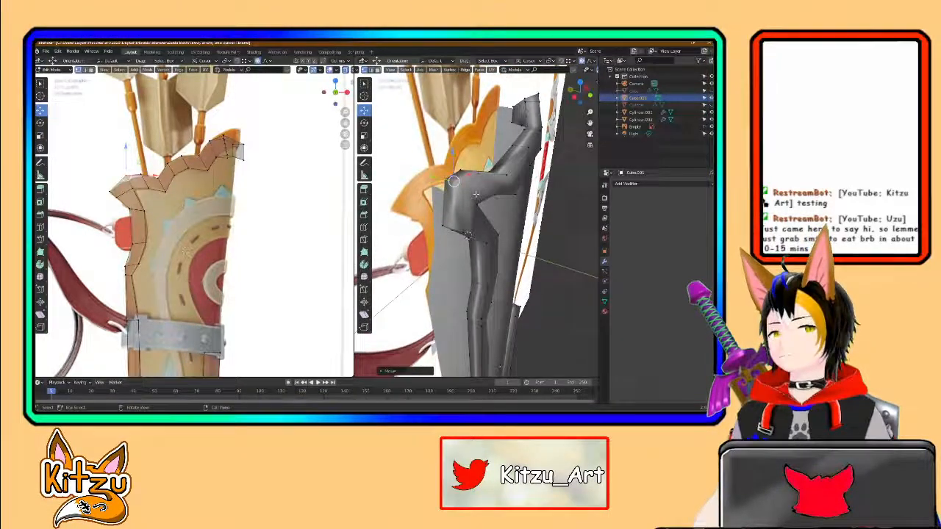
key(g)
key(x)
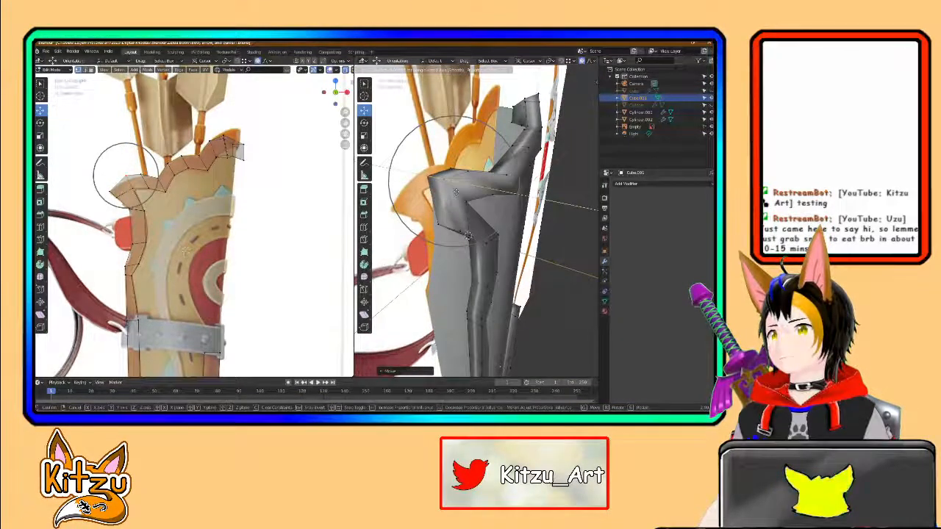
middle_drag(455, 191, 514, 225)
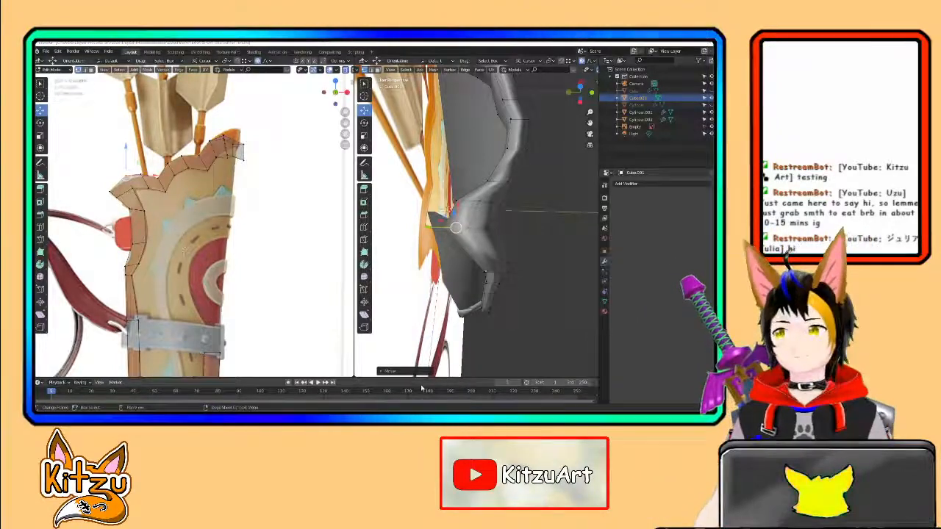
Step: Examine the trim's fit around the quiver from several angles and compare it with the reference image
middle_drag(457, 229, 486, 249)
middle_drag(449, 179, 468, 213)
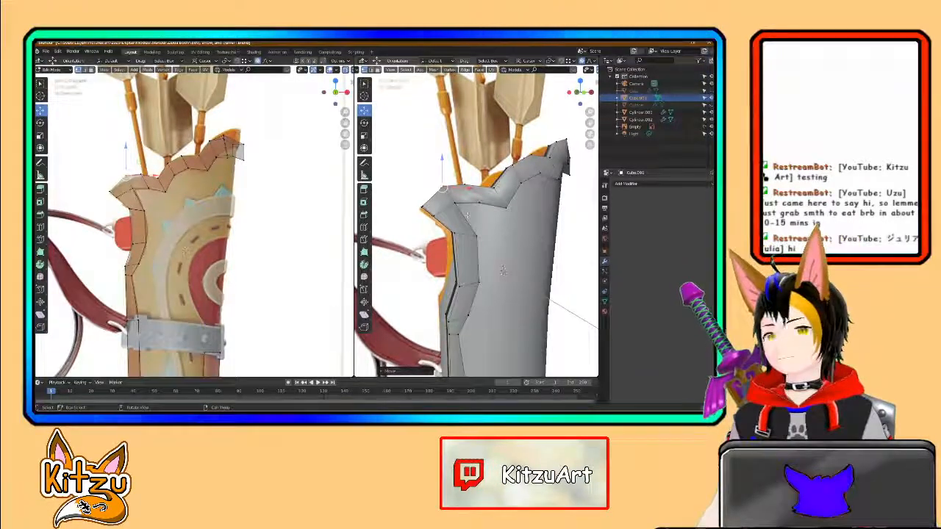
middle_drag(502, 270, 482, 173)
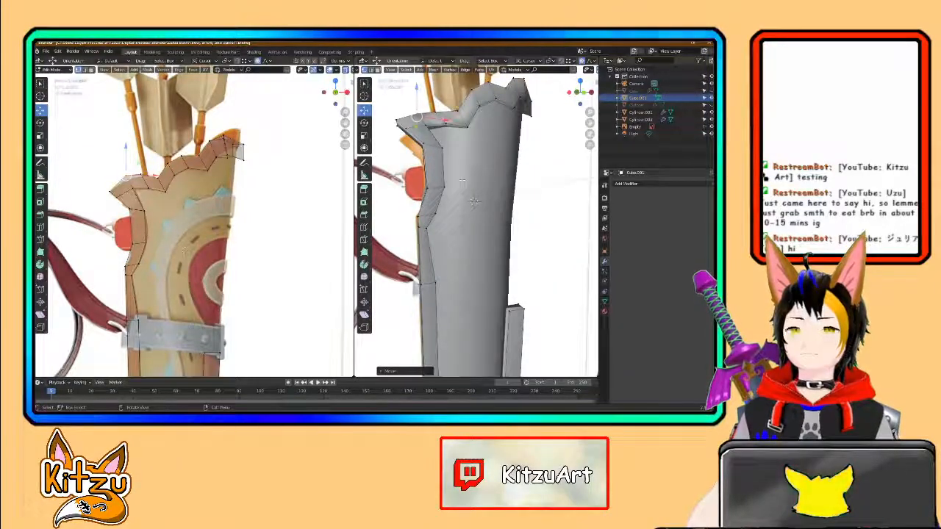
middle_drag(417, 117, 405, 98)
middle_drag(474, 199, 471, 175)
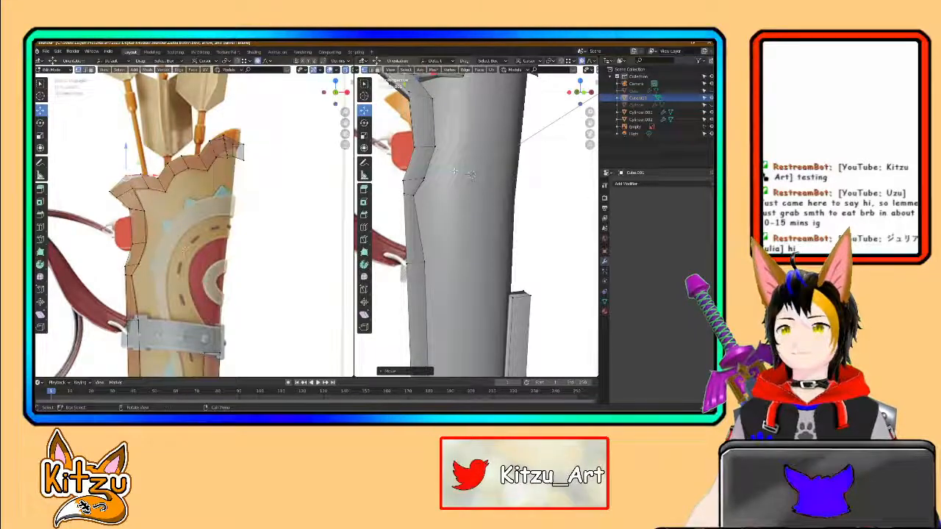
middle_drag(471, 174, 439, 190)
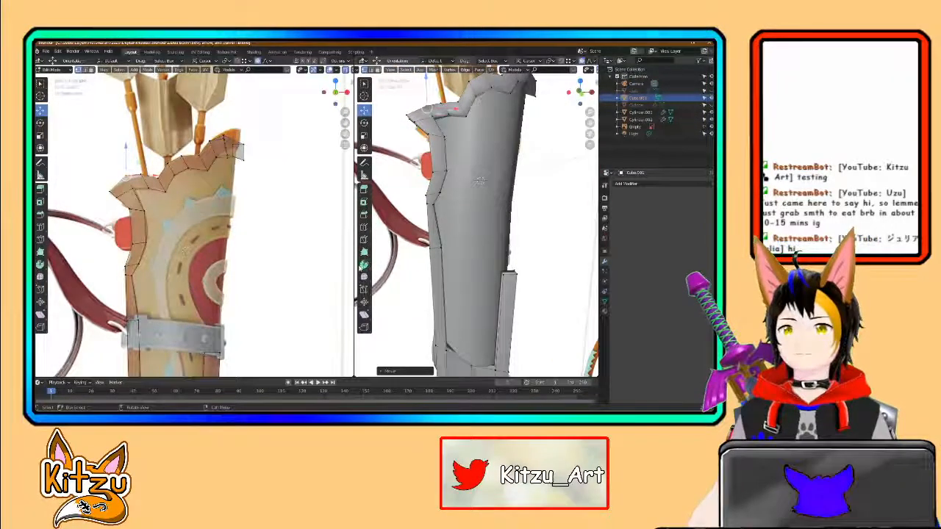
scroll(200, 244, down, 1)
shift+middle_drag(200, 244, 202, 173)
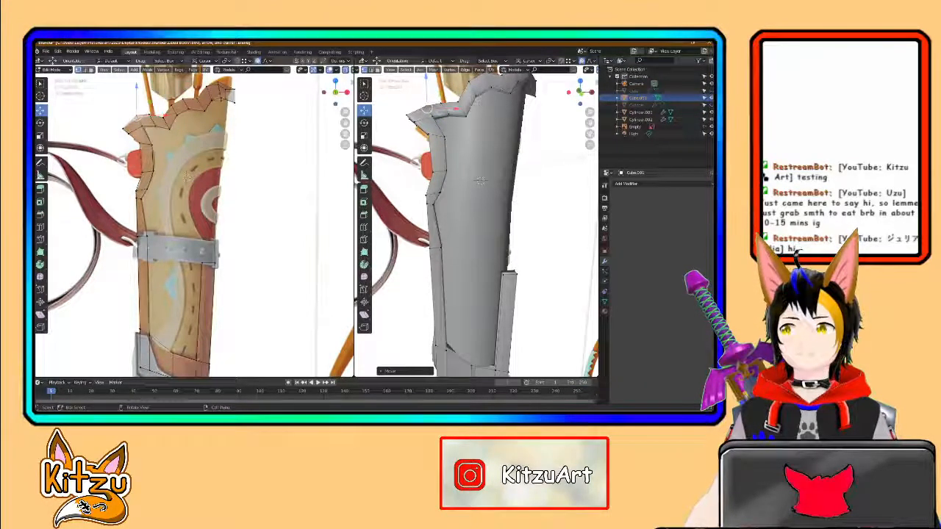
middle_drag(479, 192, 475, 241)
scroll(504, 206, down, 4)
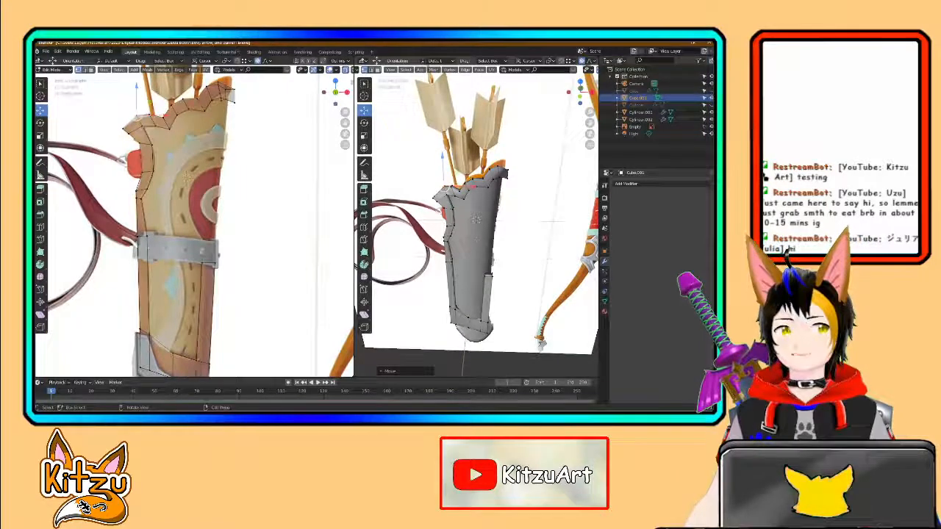
scroll(485, 231, up, 3)
middle_drag(447, 215, 479, 194)
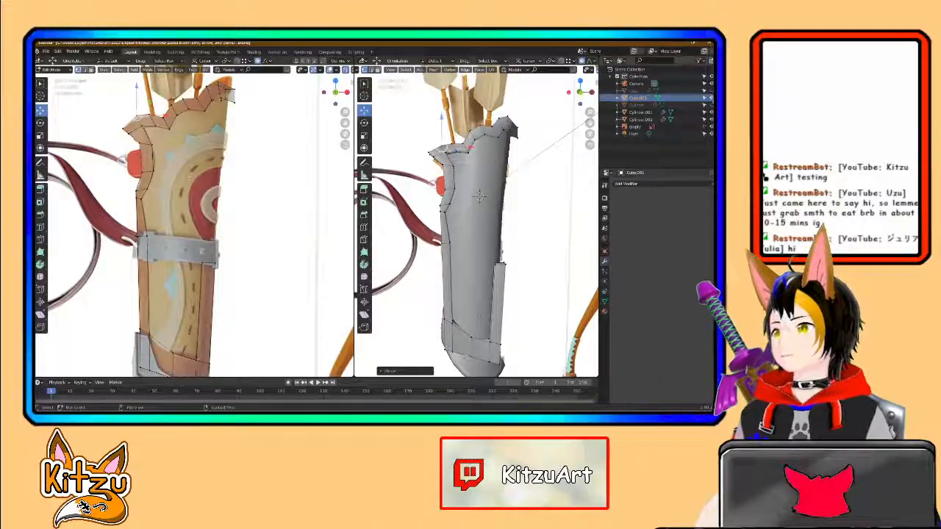
Step: Hide the leather trim and the quiver body to expose the metal band in the reference image
click(710, 99)
click(710, 112)
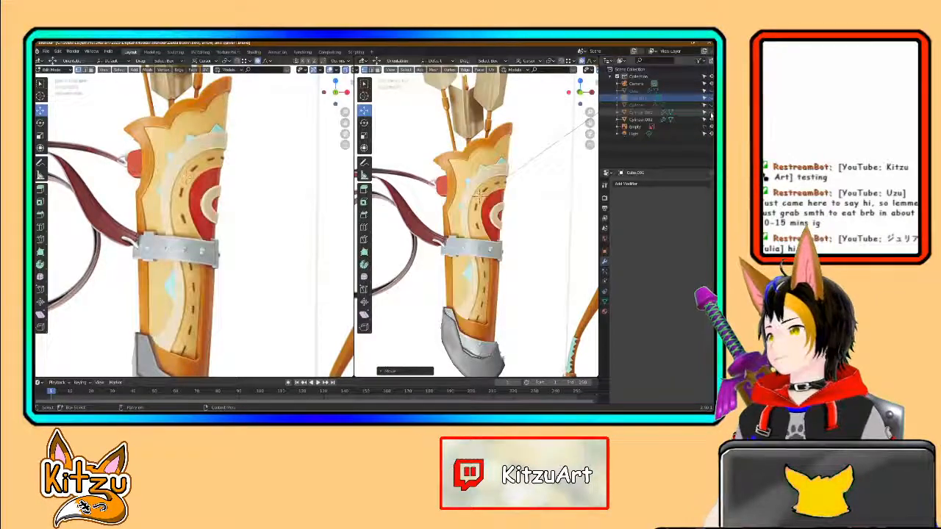
middle_drag(480, 190, 462, 160)
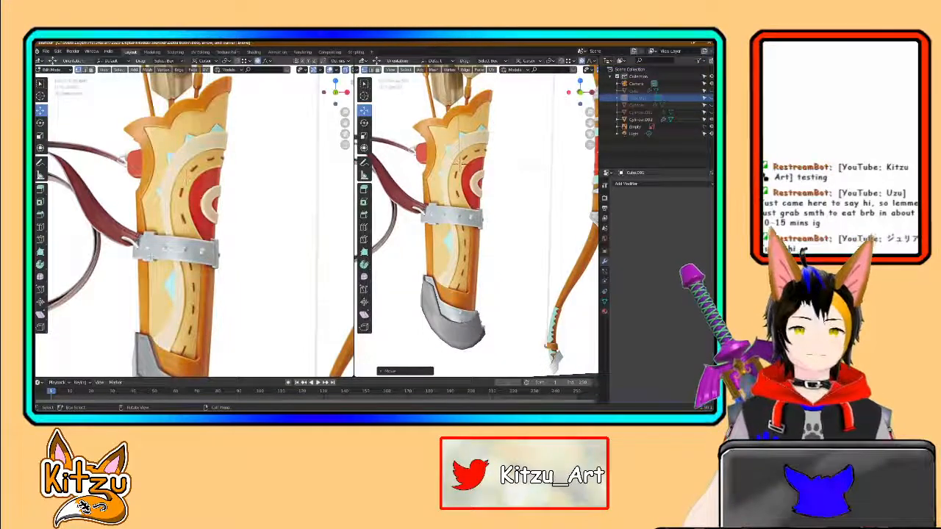
Step: Try to add a cube for the metal band while still in Edit Mode on the hidden trim
shift+right_click(151, 239)
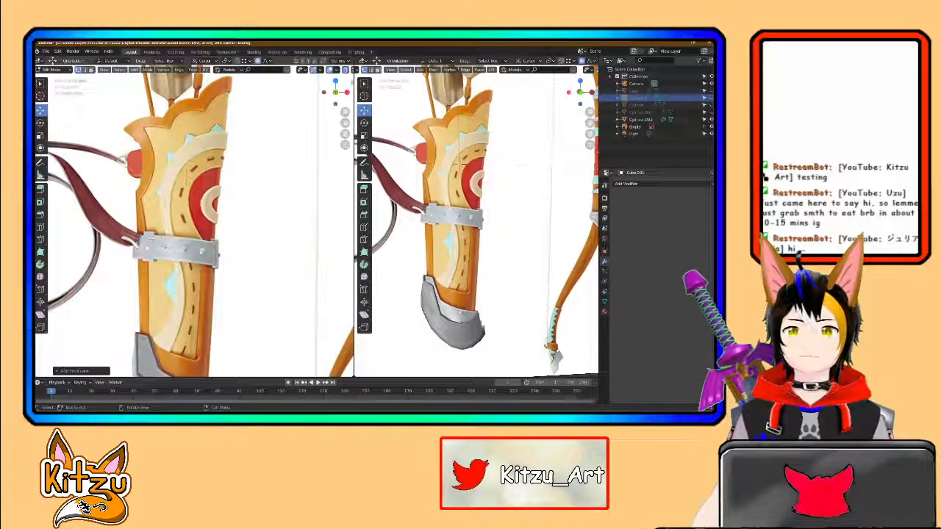
key(shift+a)
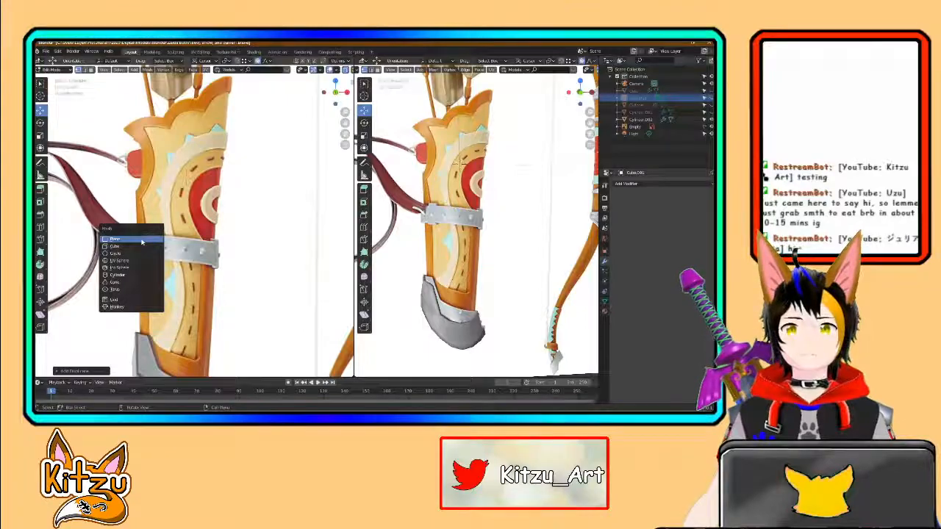
click(134, 245)
scroll(192, 223, down, 6)
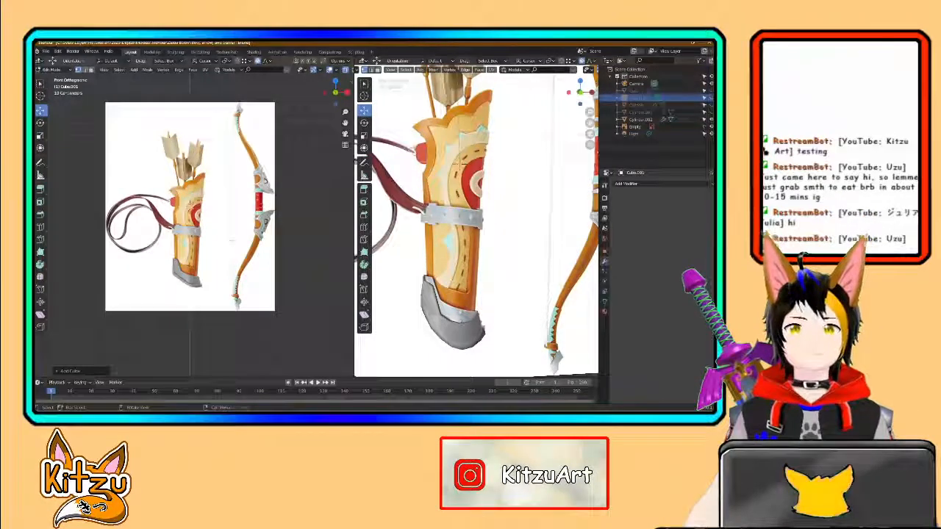
Step: Switch to Object Mode and add a cube as a separate object
key(Tab)
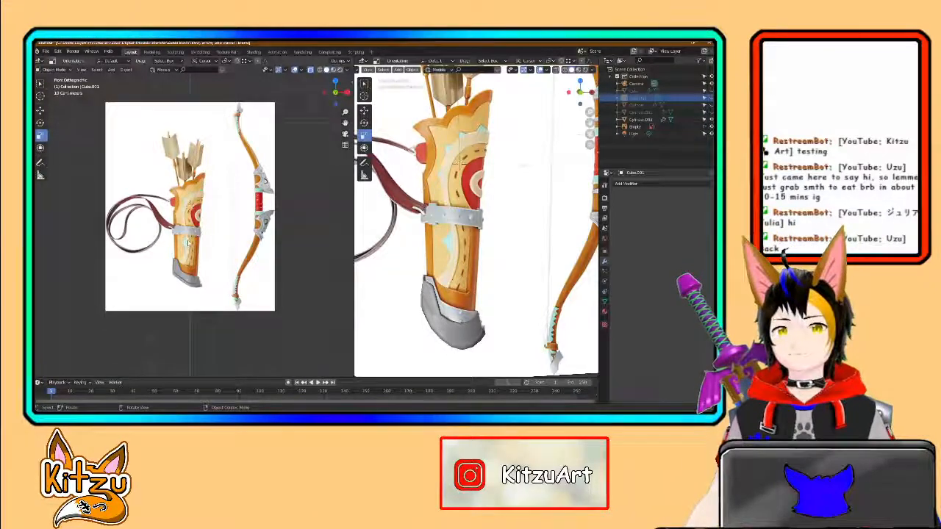
scroll(187, 243, up, 2)
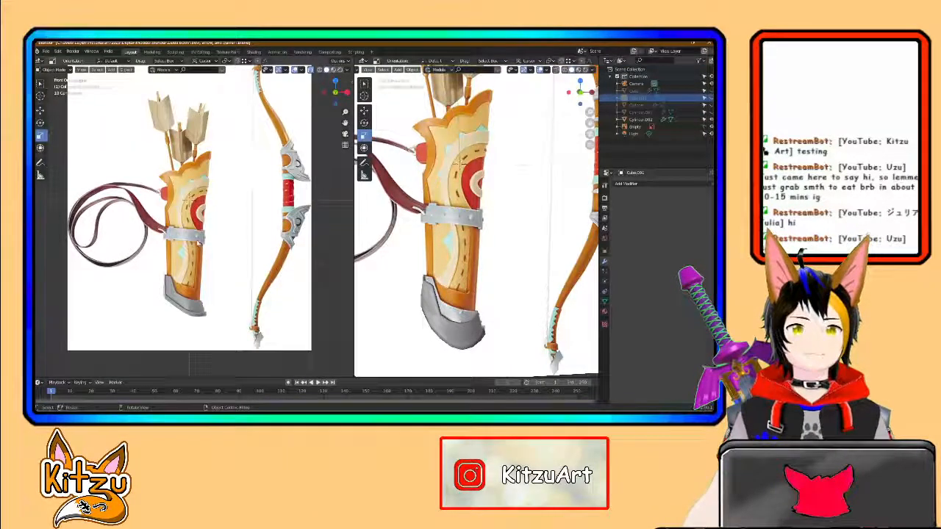
scroll(197, 244, up, 3)
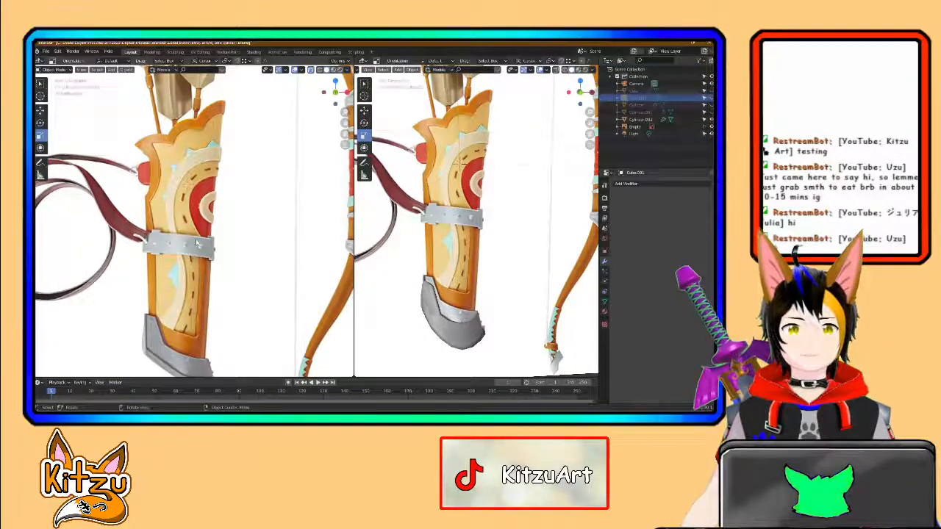
scroll(189, 232, down, 2)
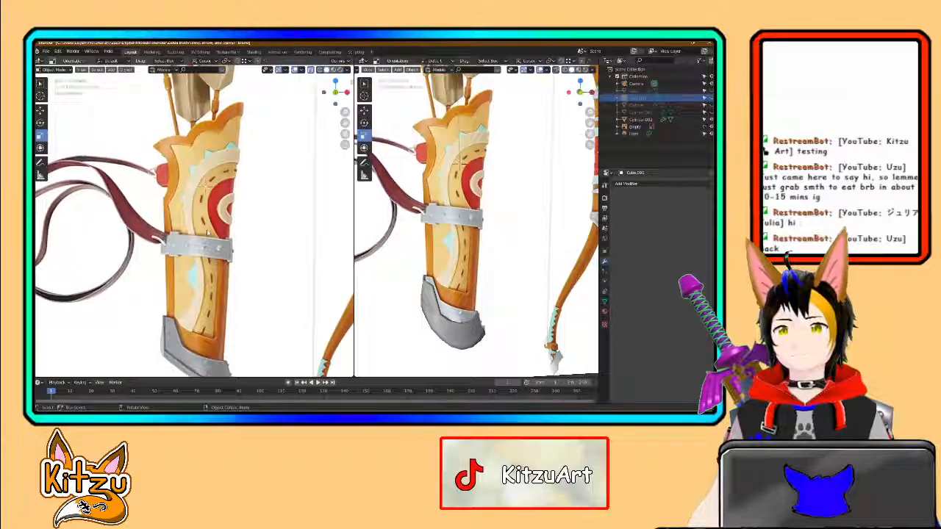
scroll(208, 232, down, 2)
key(shift+a)
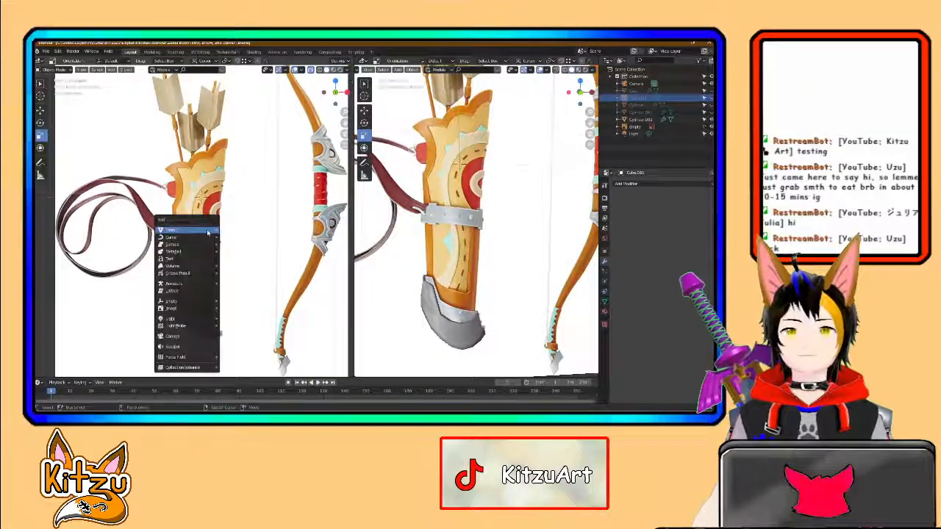
mouse_move(208, 232)
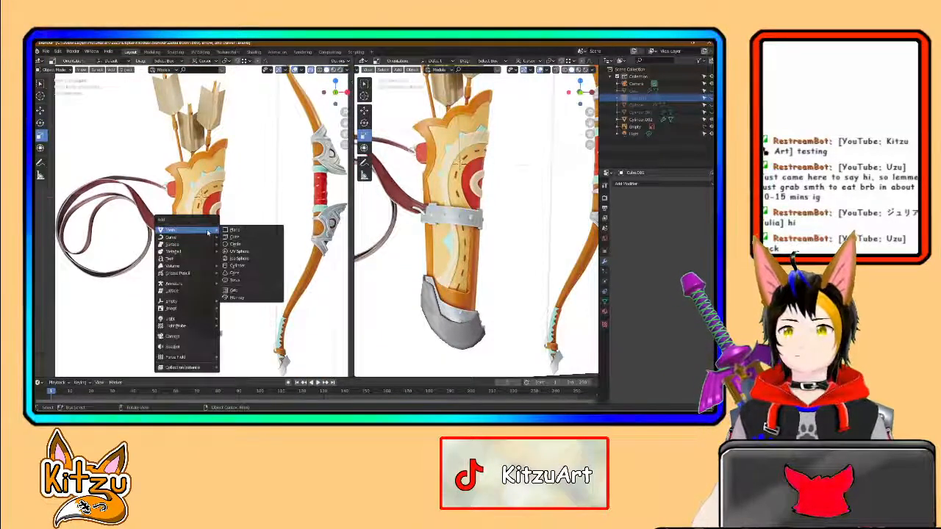
click(248, 238)
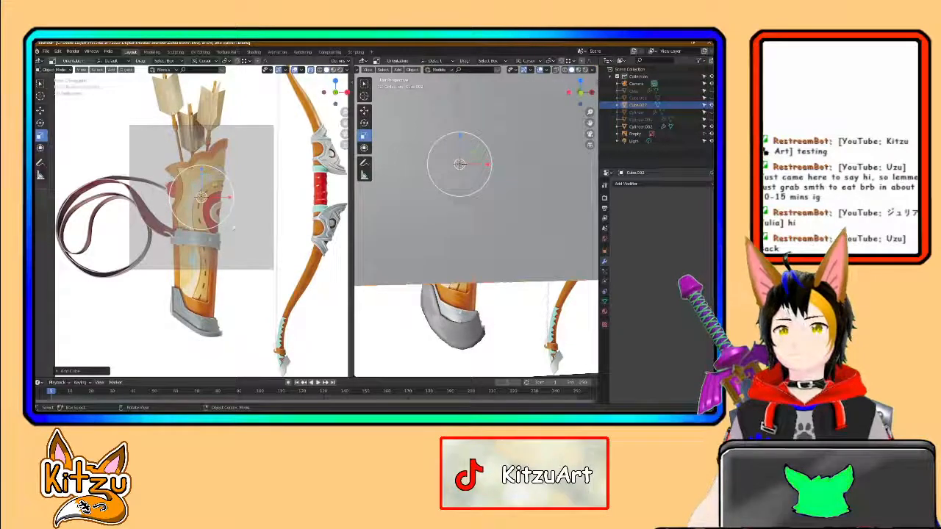
Step: Scale the new cube down uniformly to slightly more than the quiver's width and activate the Move tool
scroll(241, 239, up, 1)
scroll(228, 229, up, 1)
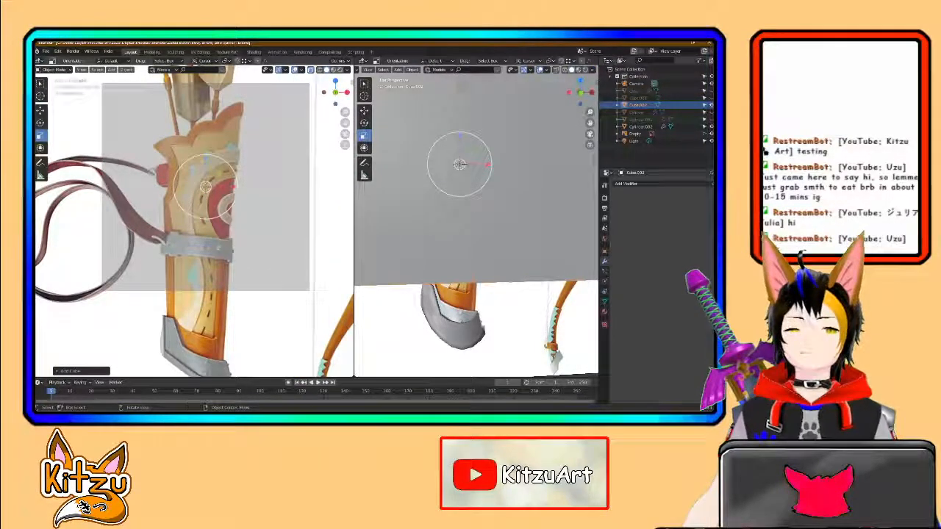
key(s)
click(211, 204)
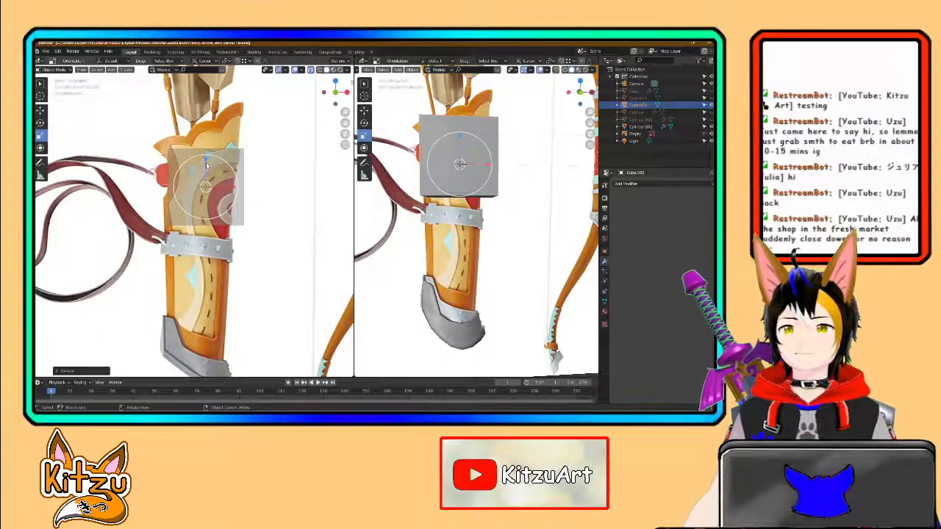
click(41, 110)
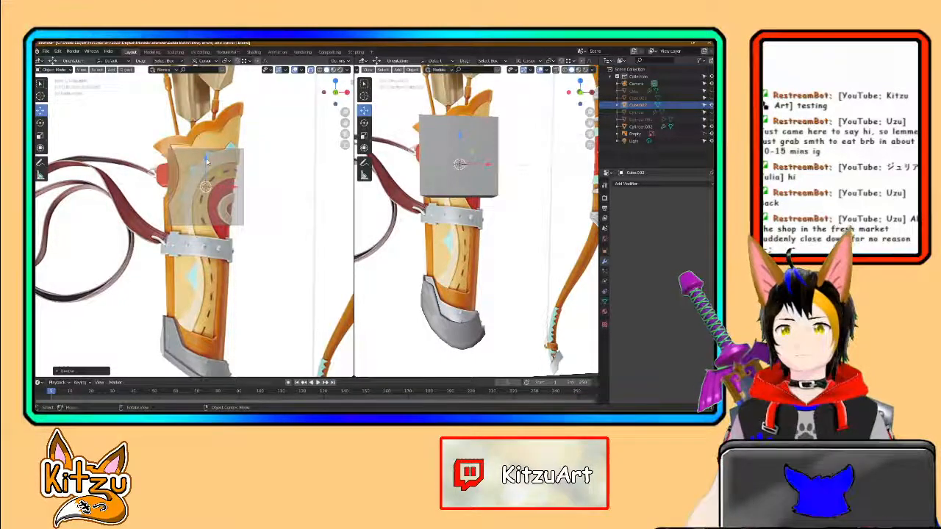
Step: Move the cube straight down over the lower half of the quiver in the reference image
drag(208, 163, 211, 278)
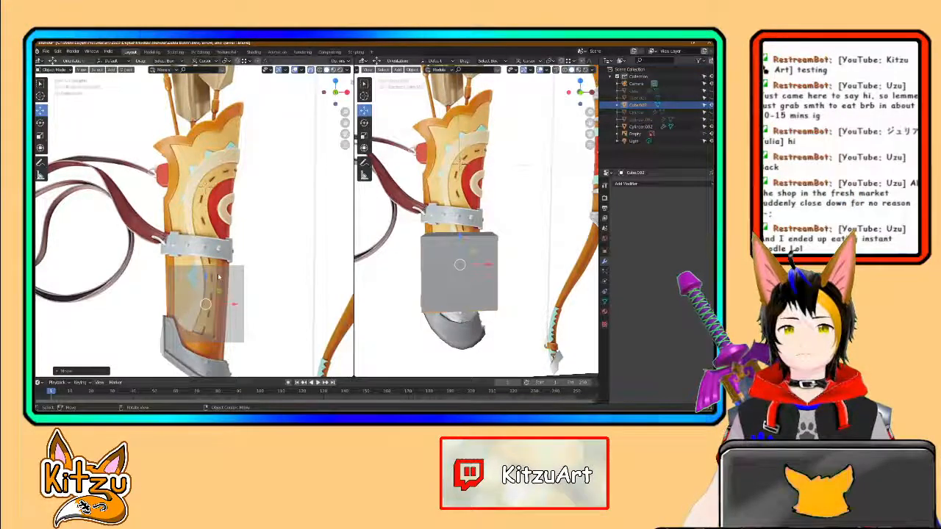
scroll(218, 277, up, 2)
shift+middle_drag(222, 275, 224, 248)
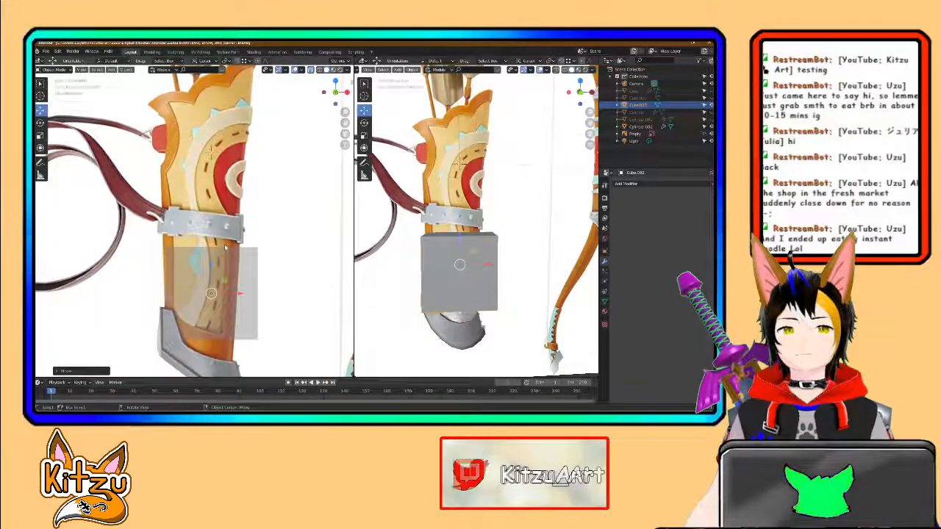
scroll(225, 247, down, 1)
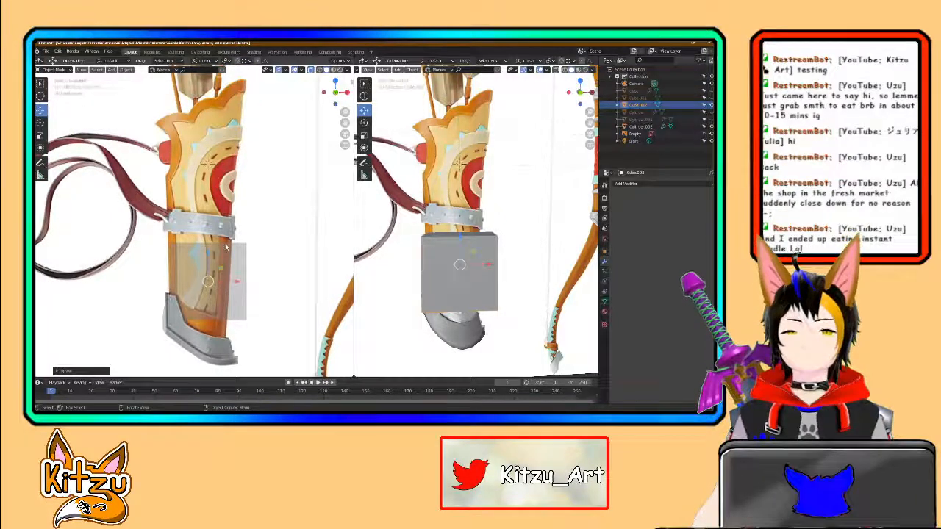
Step: In Edit Mode, raise the cube's top face to just below the quiver's scalloped rim
key(Tab)
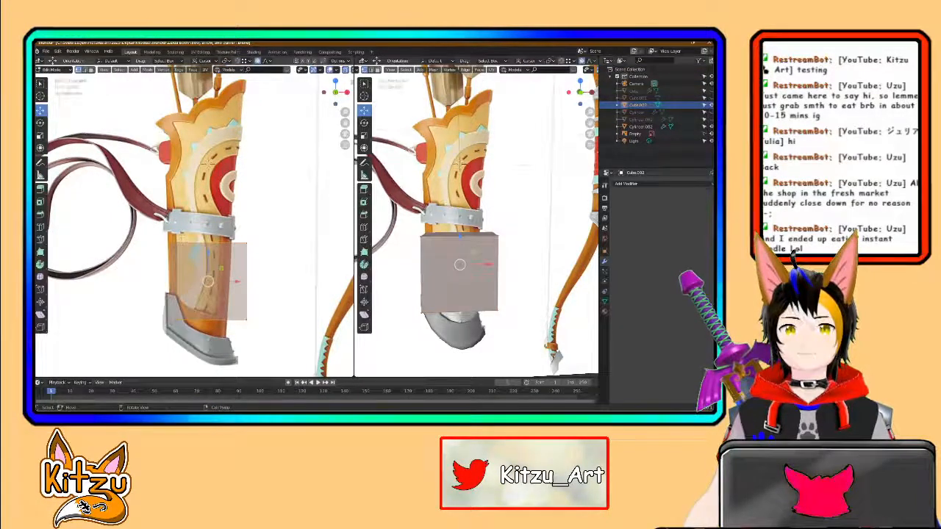
click(261, 249)
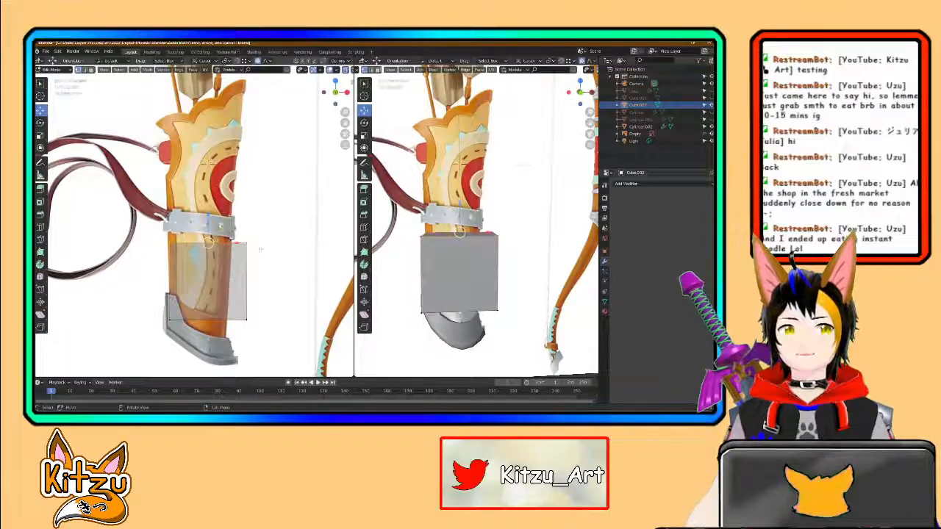
drag(208, 218, 217, 89)
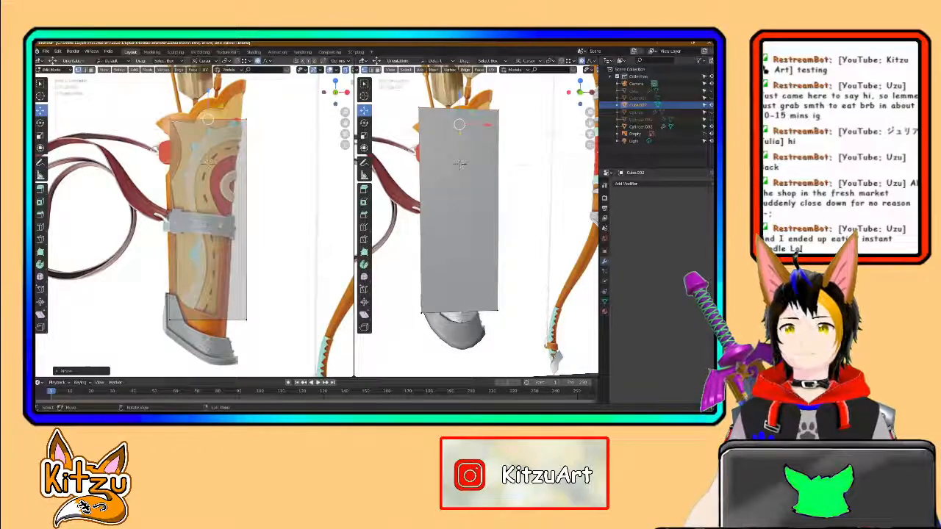
Step: Lower the block's top face to the height of the red target on the quiver
key(KP_1)
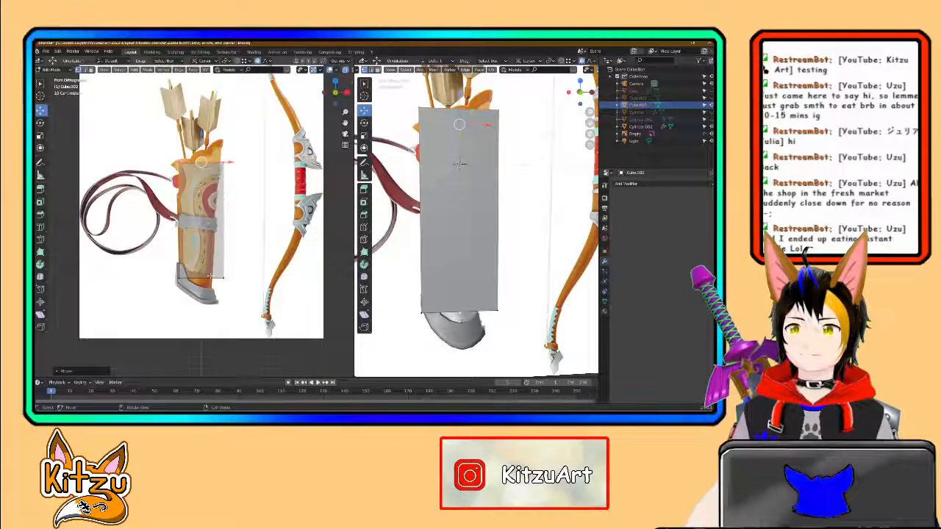
shift+middle_drag(278, 243, 262, 266)
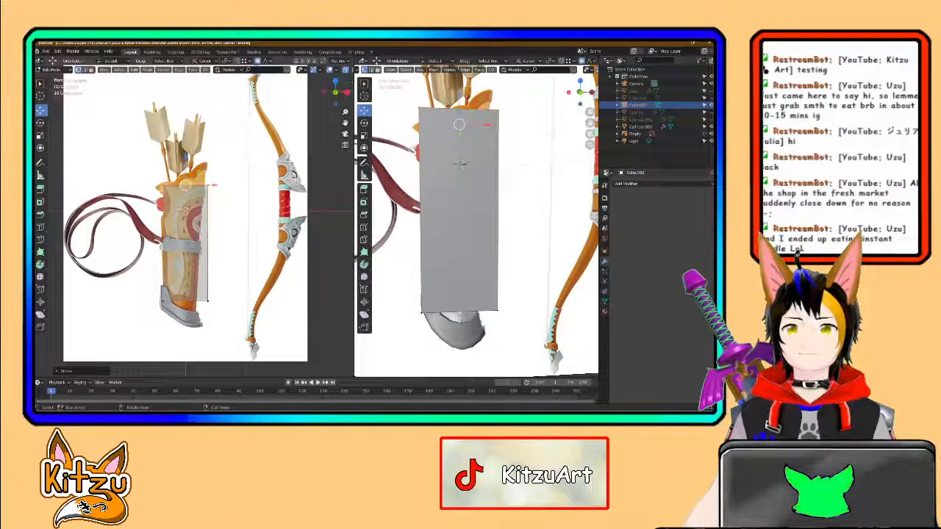
scroll(178, 198, up, 5)
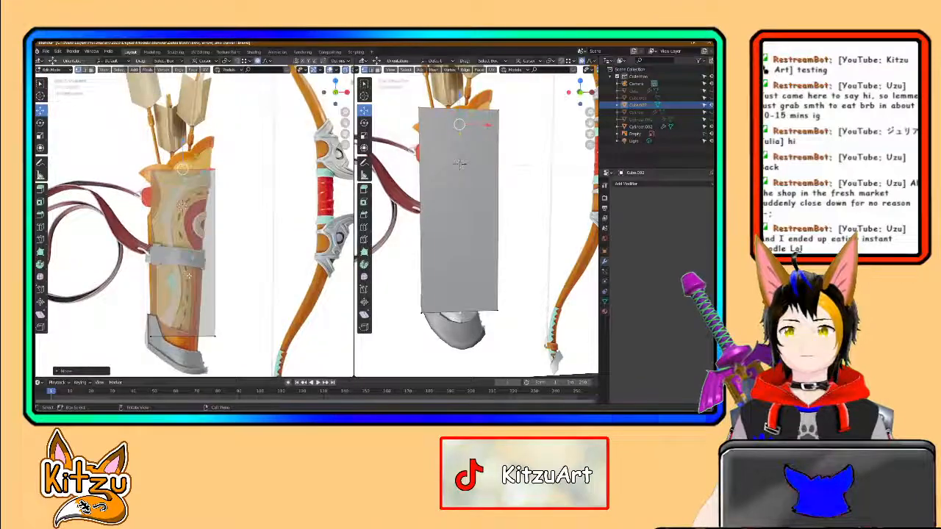
middle_drag(189, 279, 224, 209)
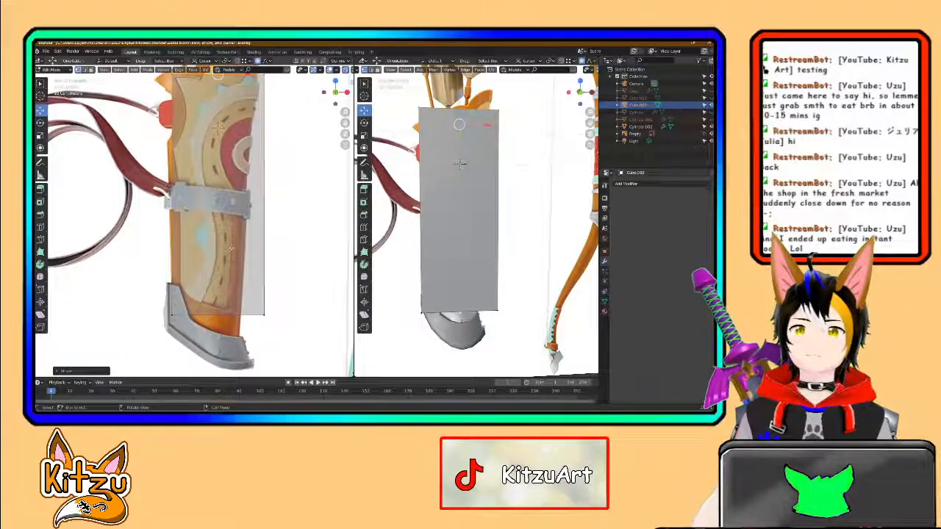
key(KP_1)
scroll(225, 227, down, 1)
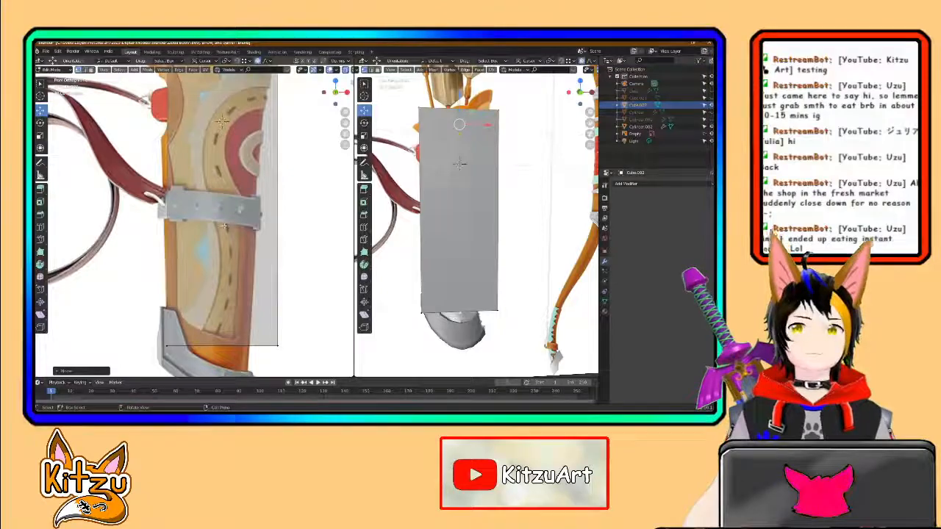
scroll(200, 230, down, 1)
shift+middle_drag(200, 230, 198, 263)
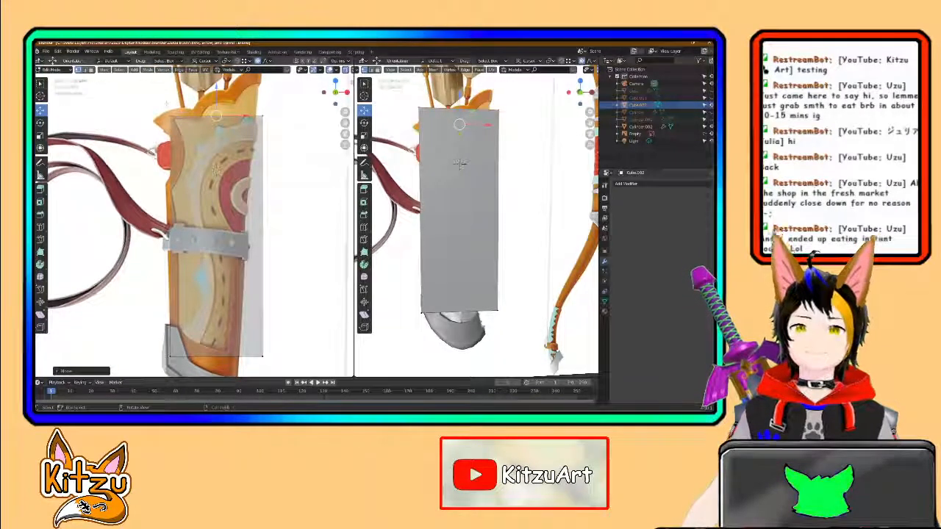
key(g)
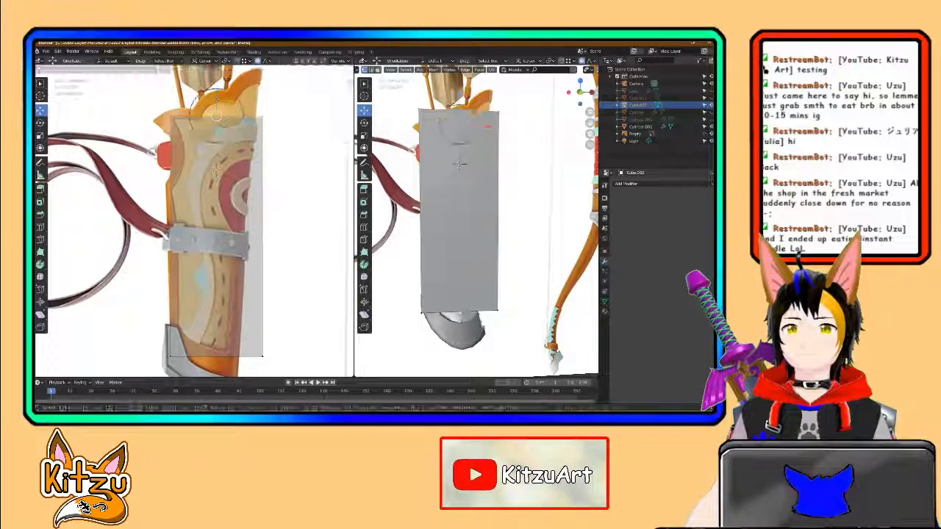
click(222, 169)
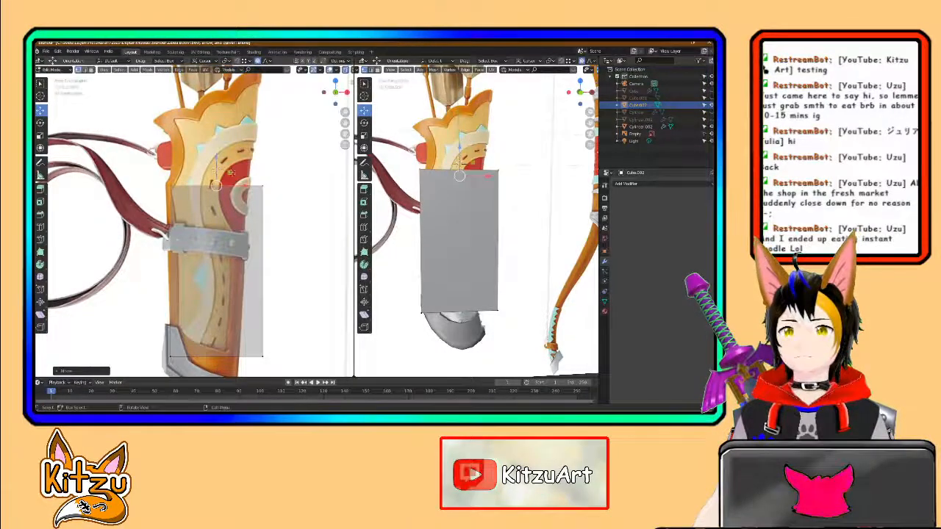
Step: Shift the block's top vertices along X to line up with the quiver's left and right edges
key(g)
key(x)
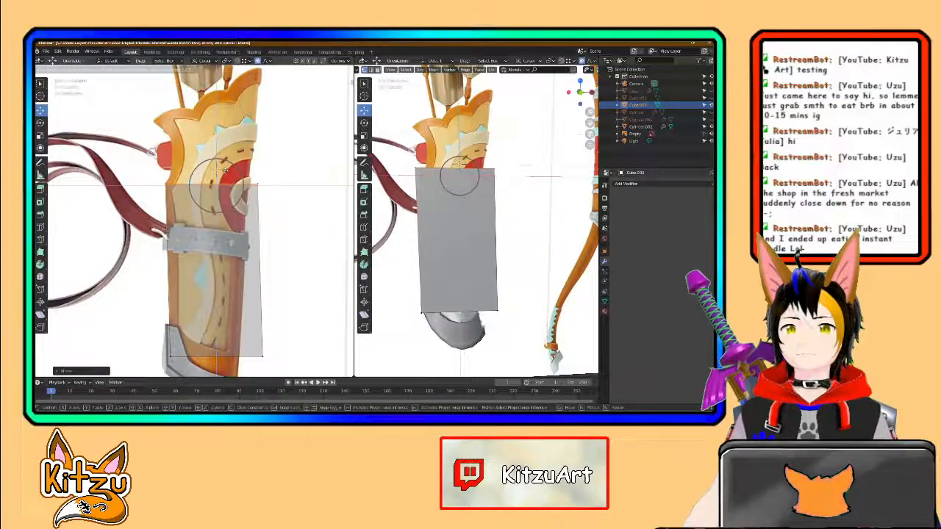
click(223, 170)
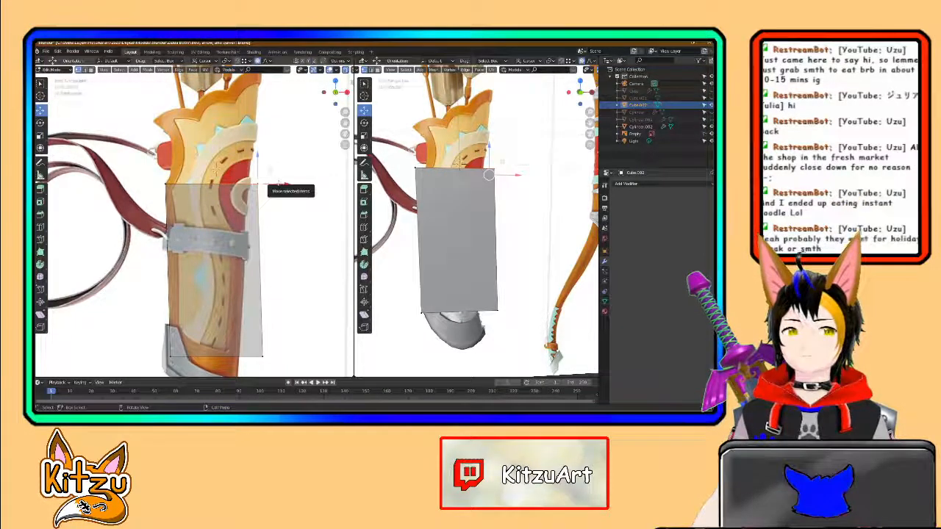
drag(268, 182, 264, 184)
Step: Move the block's bottom corners down and inward onto the quiver's metal tip so the sides taper with the reference
shift+middle_drag(276, 274, 288, 178)
click(276, 263)
drag(283, 264, 209, 286)
click(216, 263)
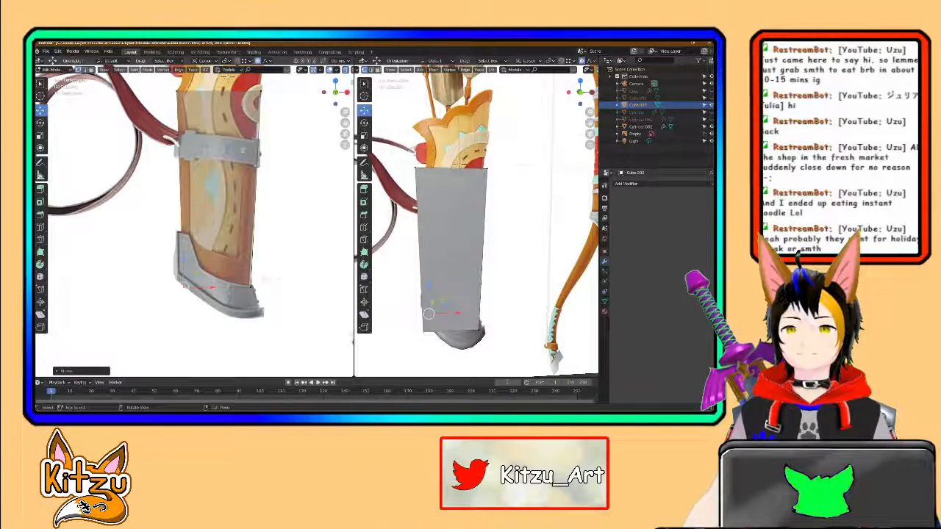
click(249, 288)
drag(266, 286, 265, 285)
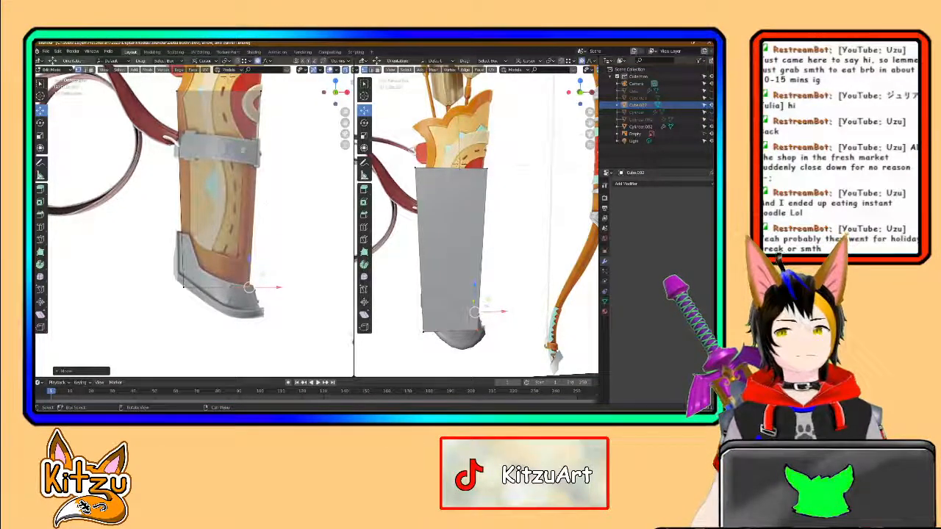
Step: Box-select the block's top vertices and extrude them straight up to just under the scalloped rim
scroll(243, 149, down, 1)
shift+middle_drag(243, 149, 243, 245)
scroll(243, 246, up, 1)
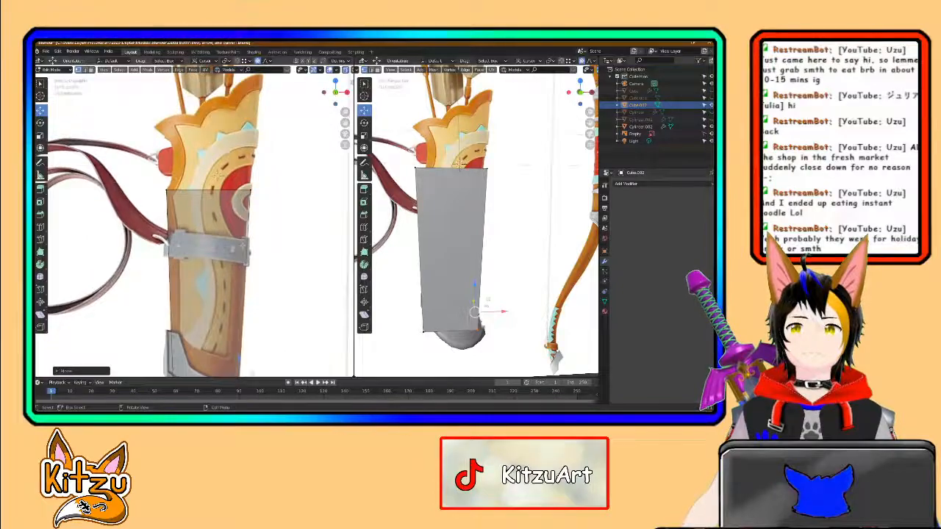
scroll(234, 226, up, 1)
shift+middle_drag(226, 177, 196, 213)
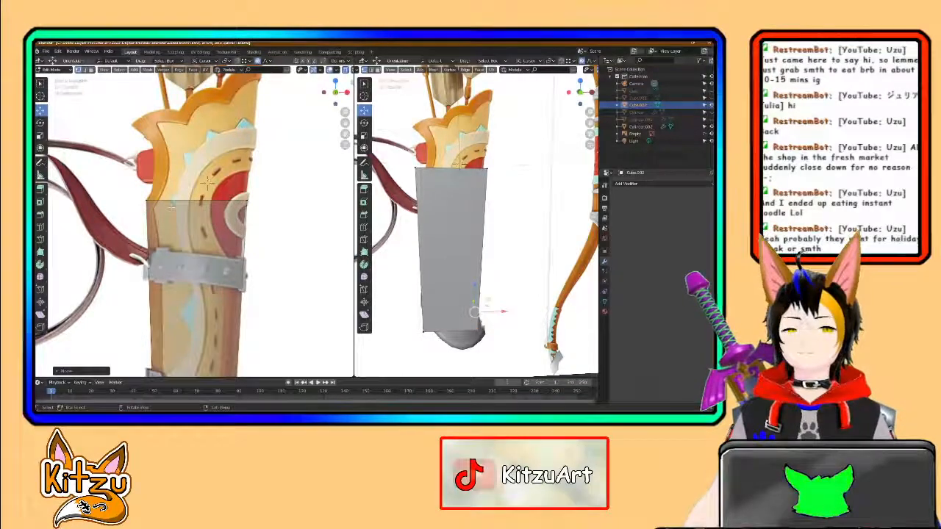
key(b)
drag(138, 182, 268, 207)
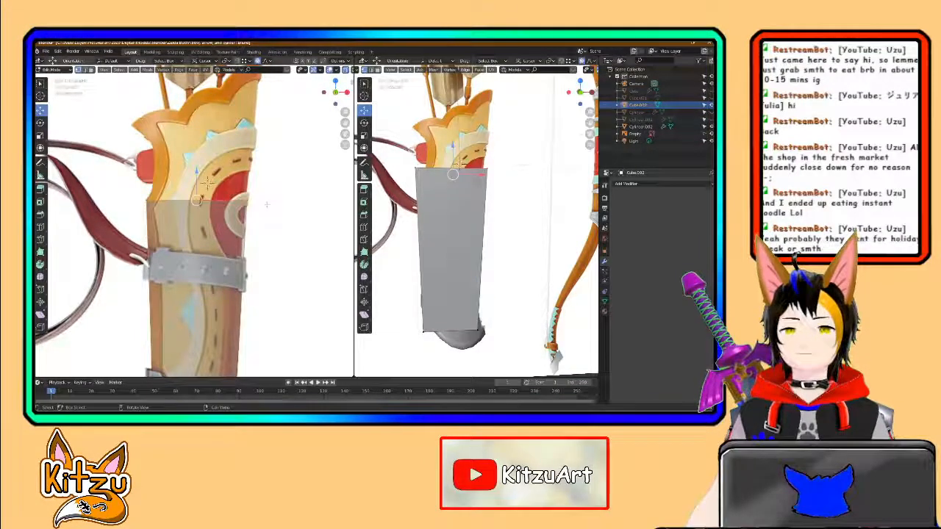
key(g)
key(z)
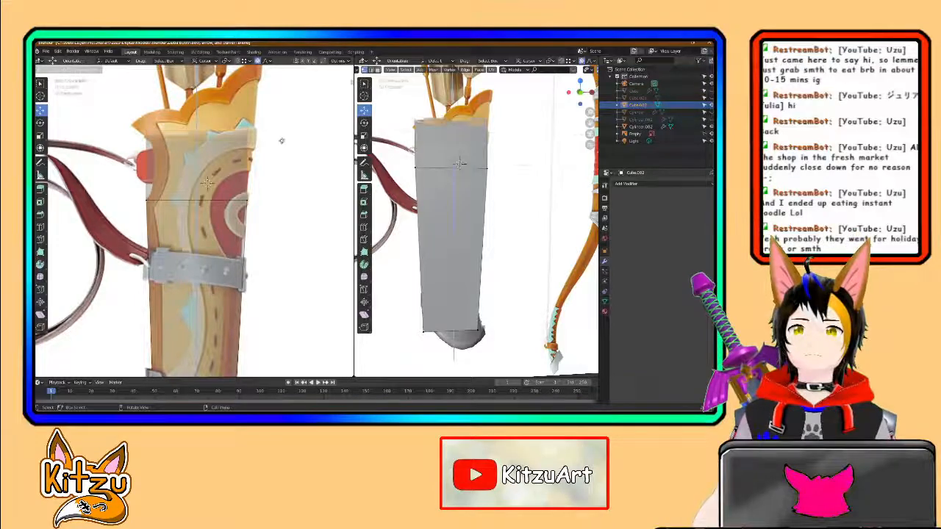
click(289, 130)
shift+middle_drag(274, 140, 271, 159)
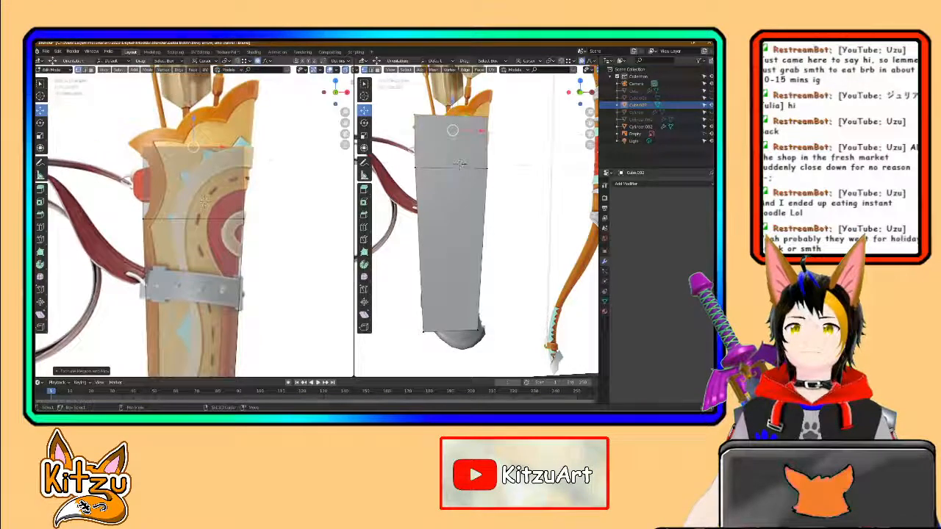
Step: Raise the extruded top vertices above the quiver's scalloped rim
drag(254, 156, 257, 158)
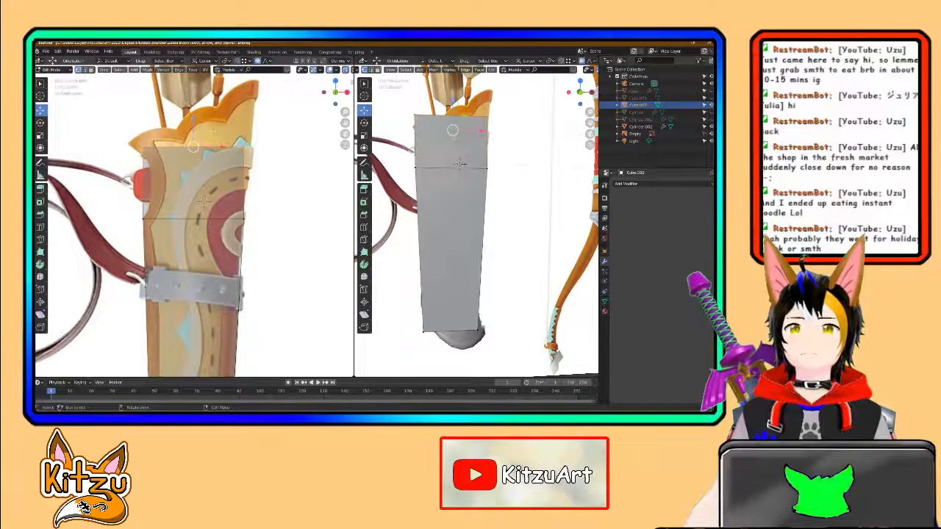
key(g)
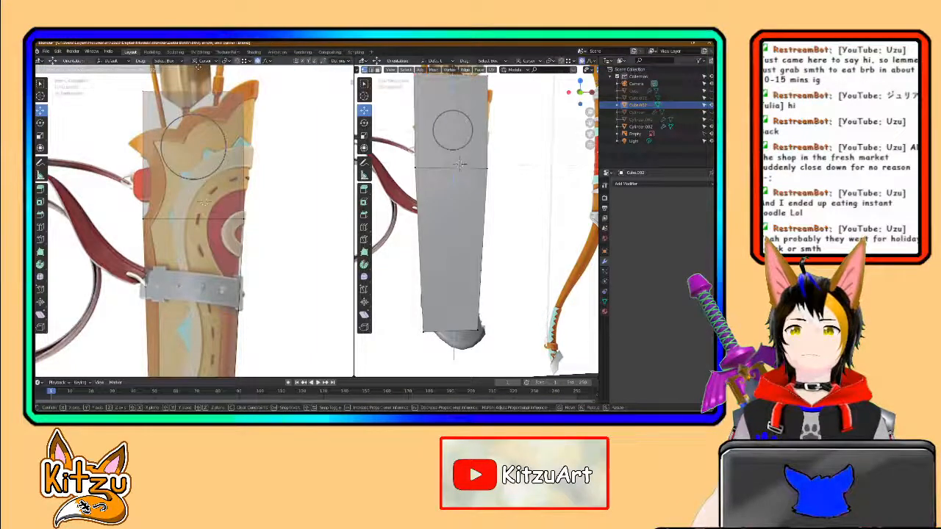
click(257, 101)
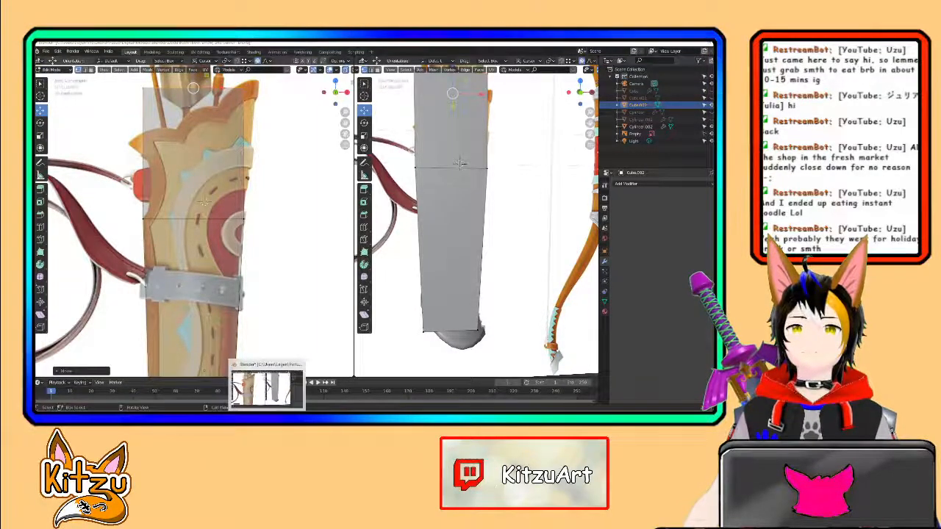
Step: Move the block's upper right corner outward to the high peak of the quiver's rim
middle_drag(269, 239, 273, 243)
click(335, 92)
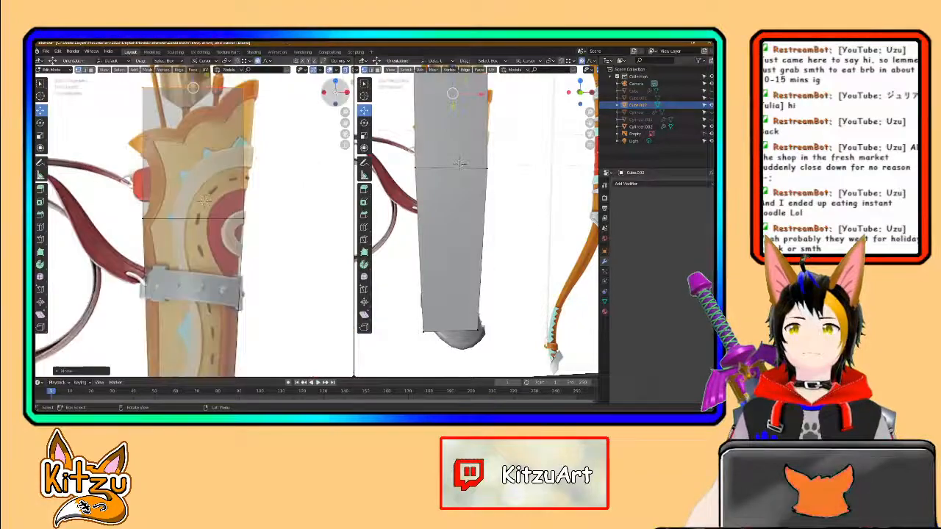
middle_drag(203, 201, 240, 212)
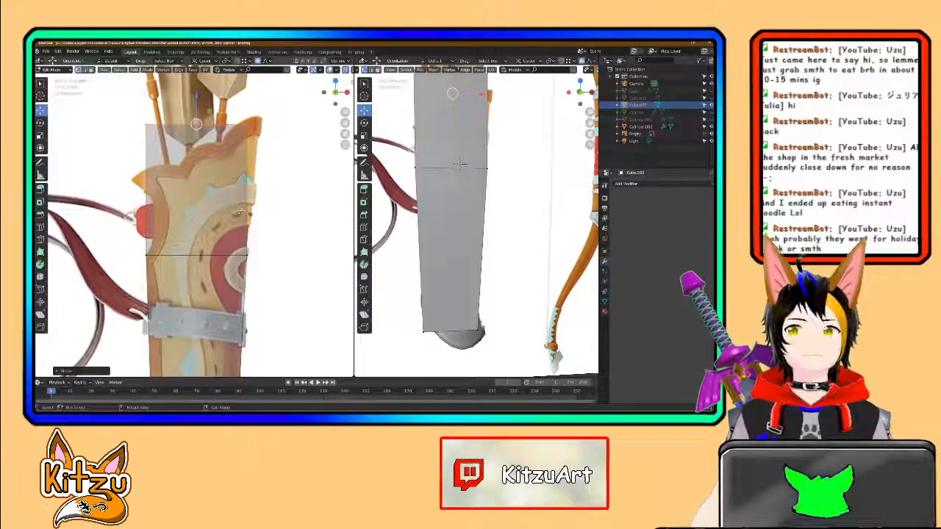
key(g)
key(x)
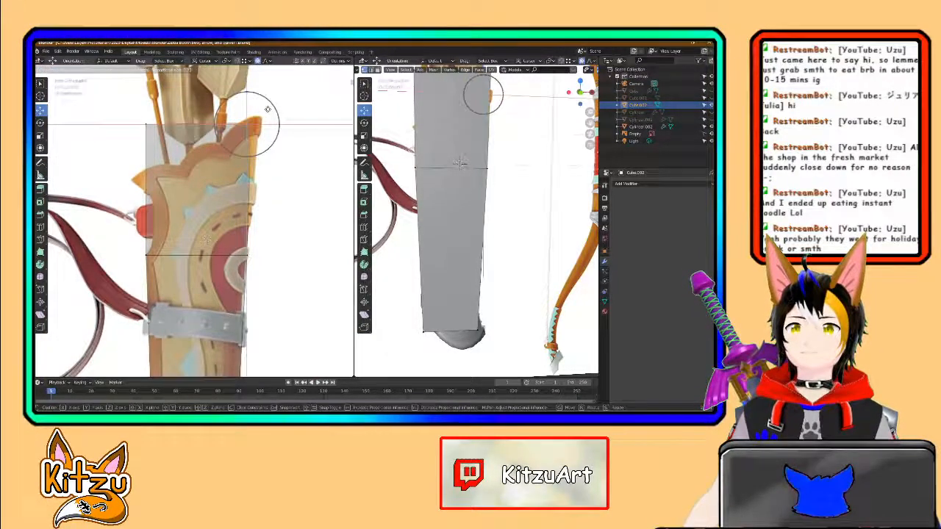
click(276, 103)
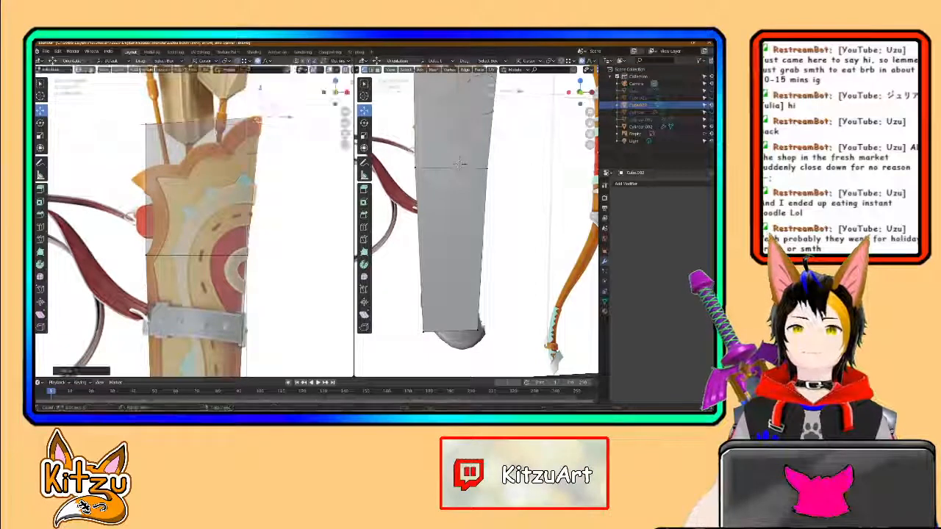
Step: Move the block's upper left corner down and outward to the pointed left tip of the rim
key(g)
key(x)
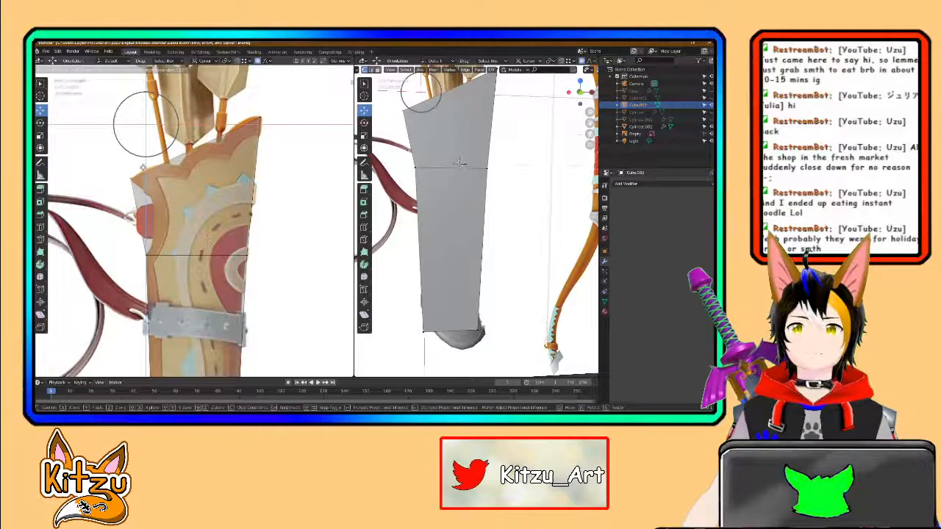
click(143, 167)
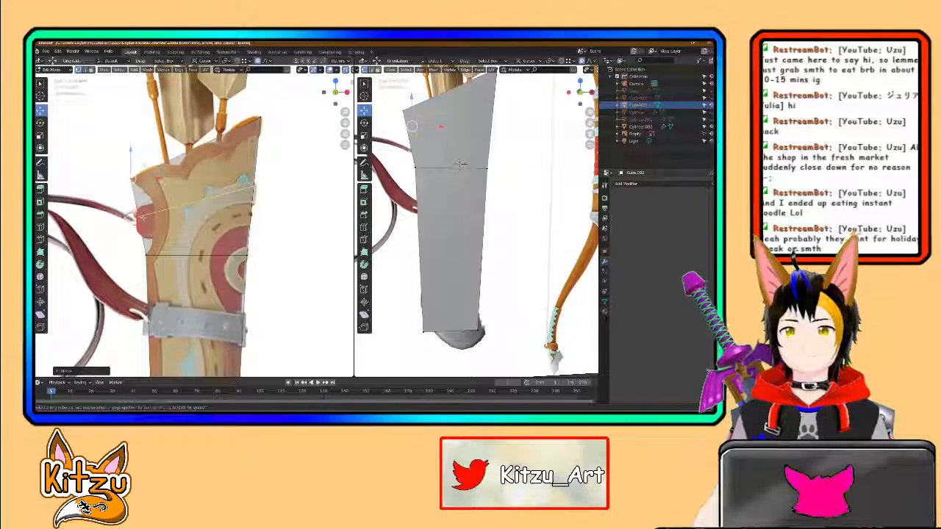
Step: Add a centred loop cut across the flared upper section and move its left vertices inward to follow the quiver's curved edge
click(143, 218)
right_click(142, 218)
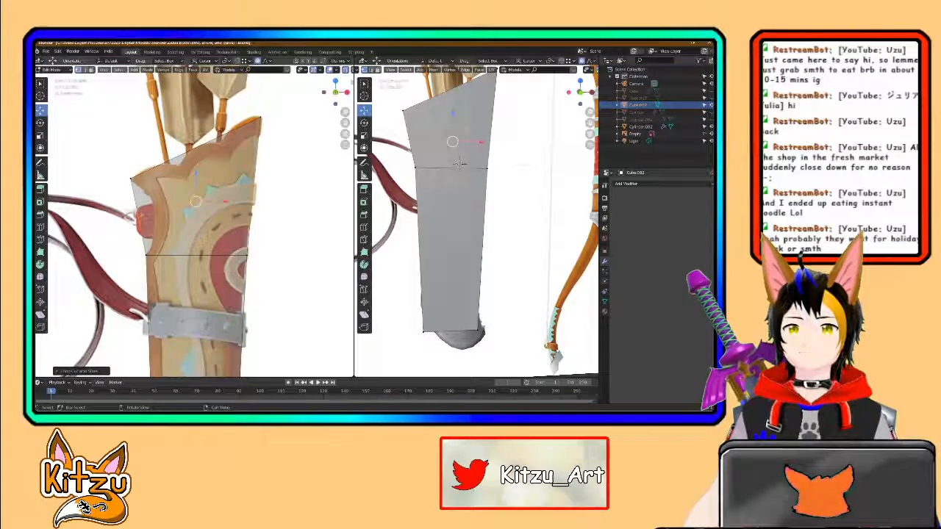
key(g)
key(x)
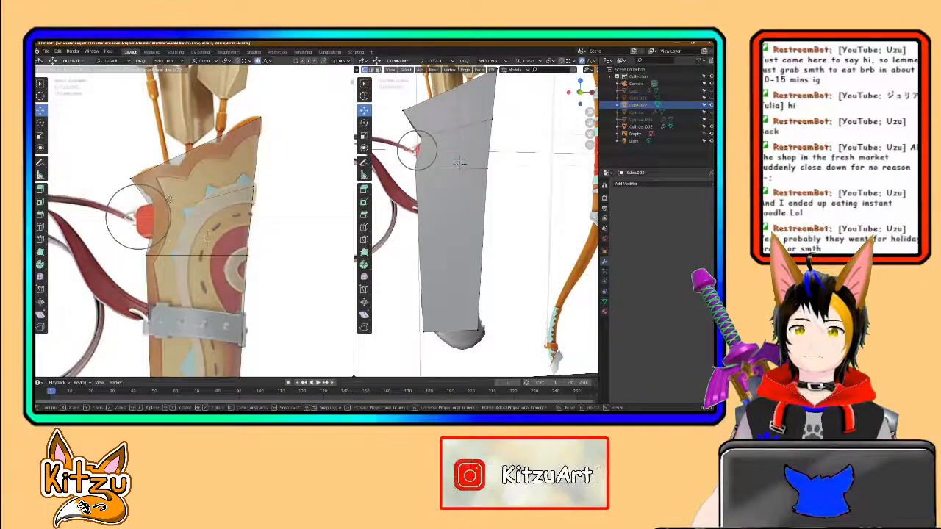
click(169, 199)
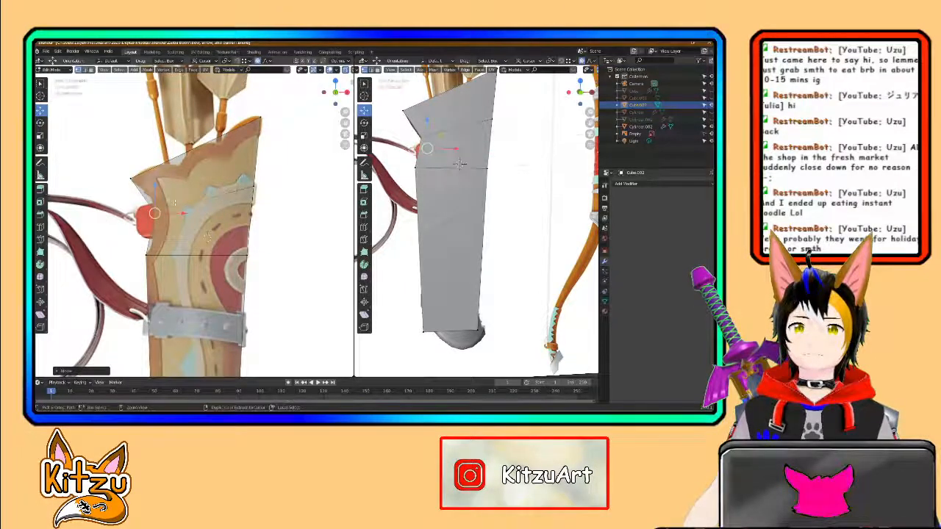
Step: Undo the single loop cut and add two evenly spaced loop cuts across the quiver's flared upper section
key(ctrl+z)
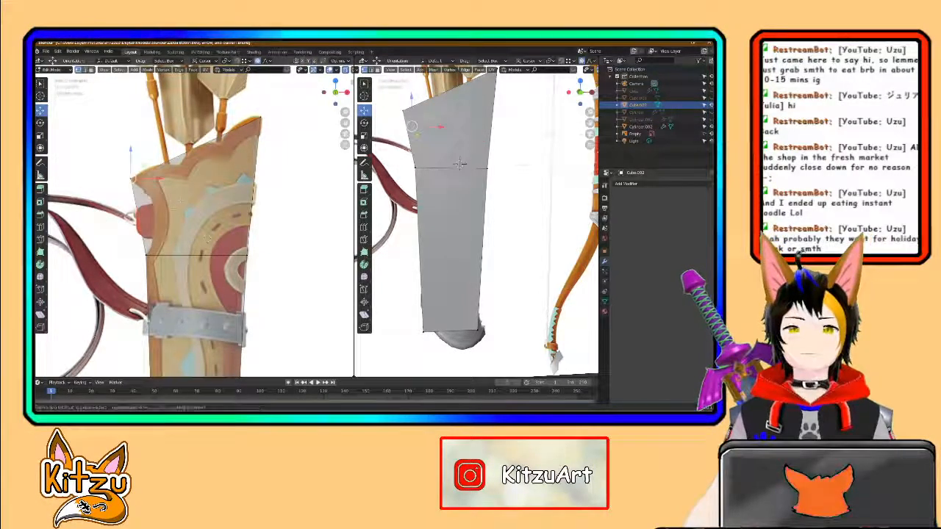
click(142, 216)
right_click(142, 216)
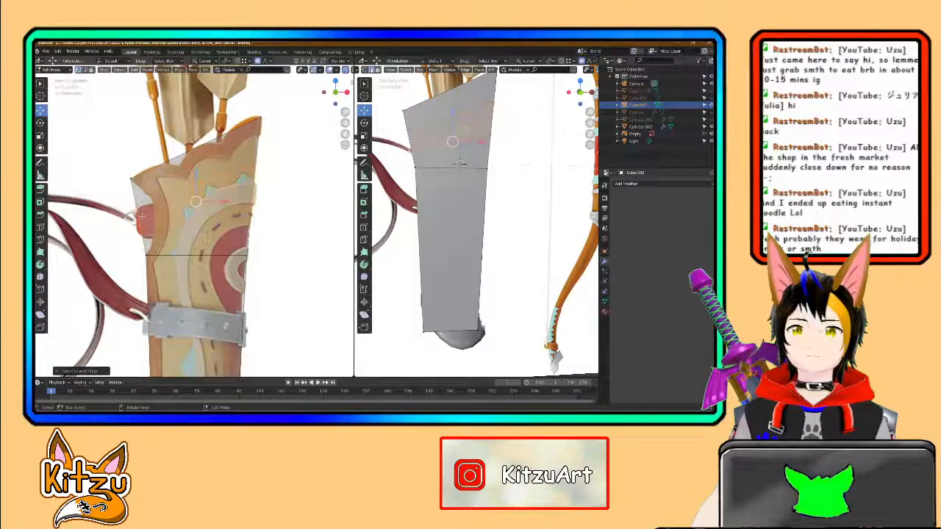
Step: Move the left-side vertices of the flared section's new loops inward to follow the quiver's curved edge
drag(119, 202, 160, 224)
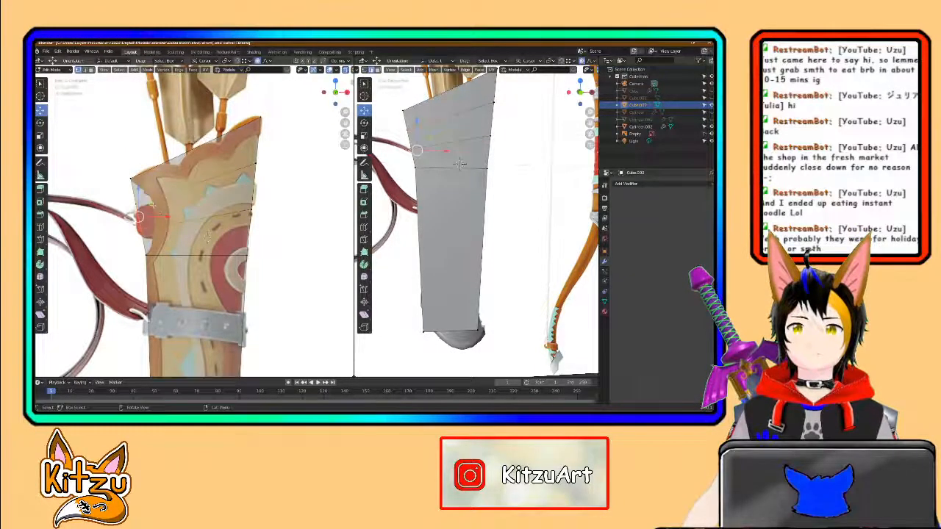
key(g)
key(x)
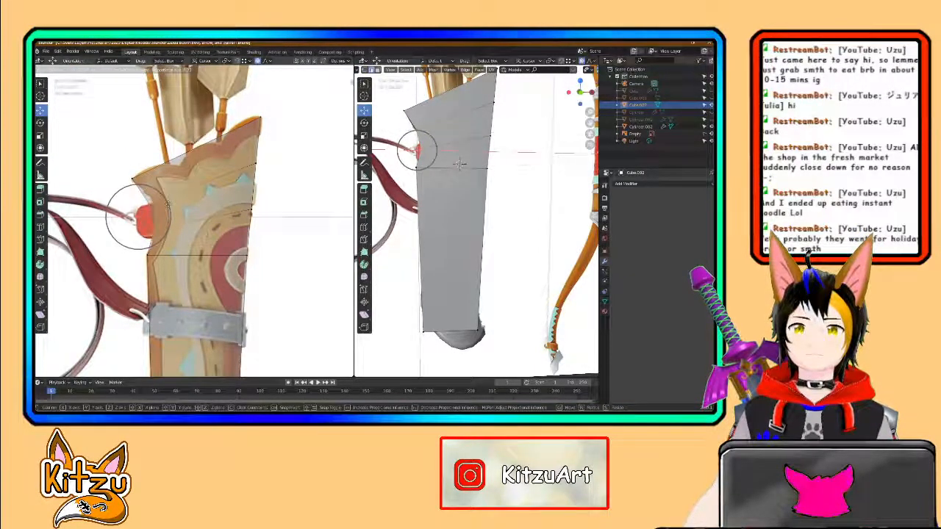
click(459, 163)
key(g)
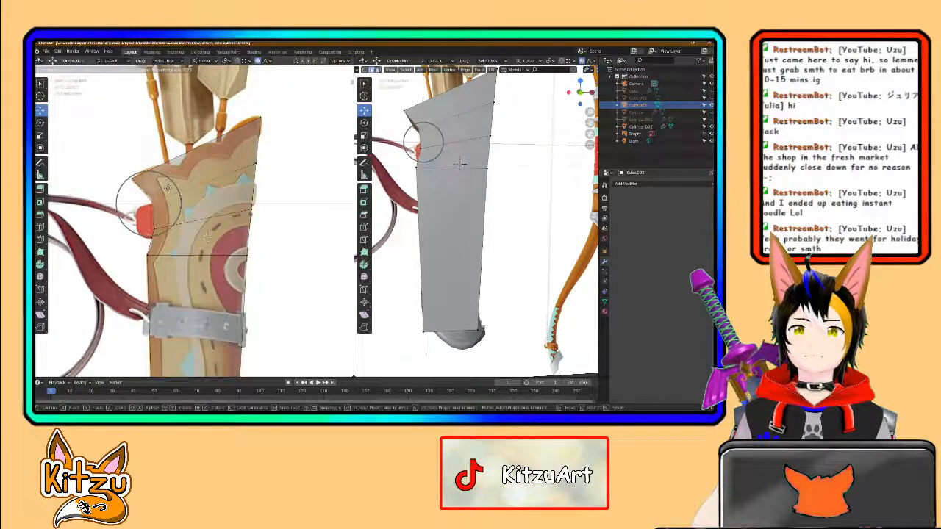
click(459, 163)
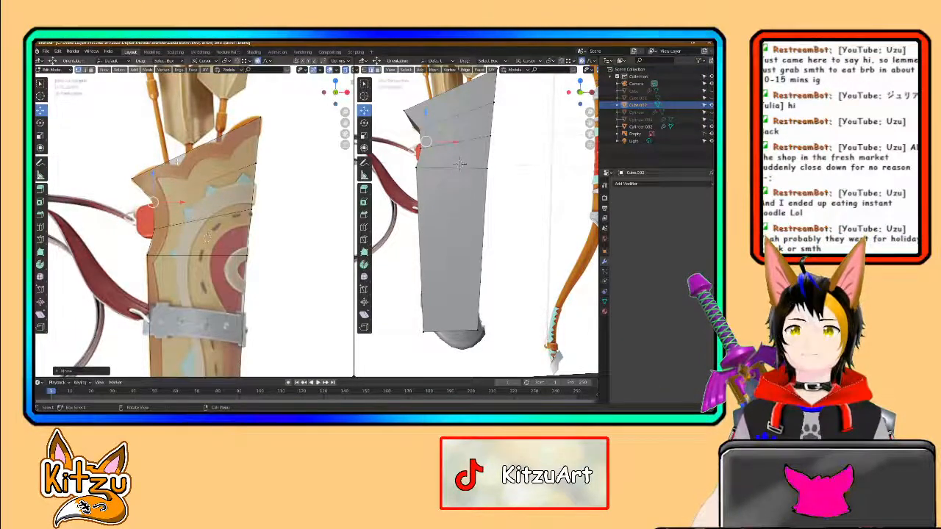
Step: Add two evenly spaced lengthwise loop cuts to the quiver and shift the right one slightly toward the right edge
key(ctrl+r)
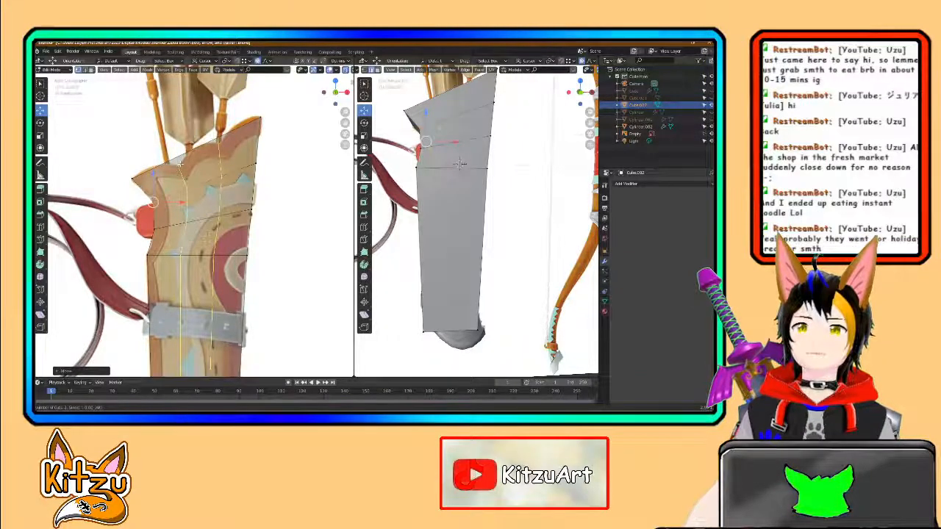
click(180, 163)
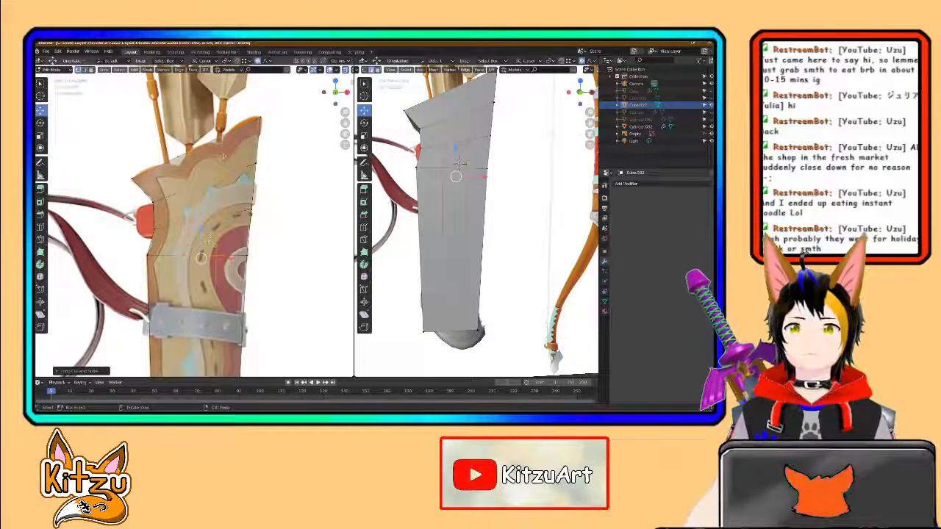
click(223, 174)
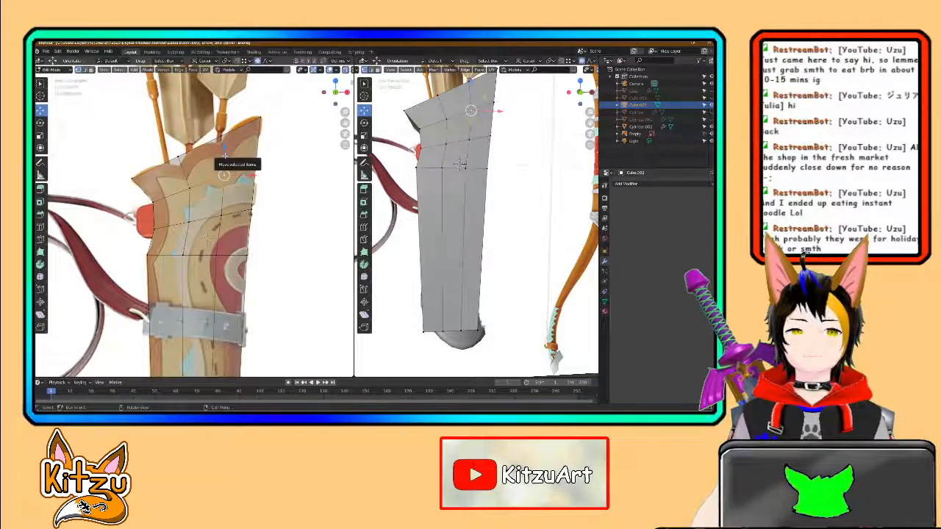
drag(224, 156, 224, 163)
click(224, 161)
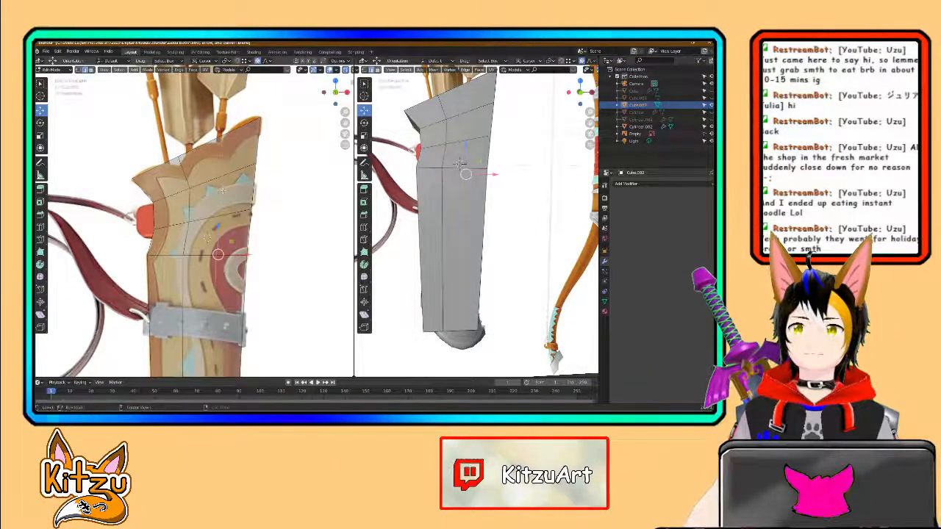
drag(246, 255, 247, 255)
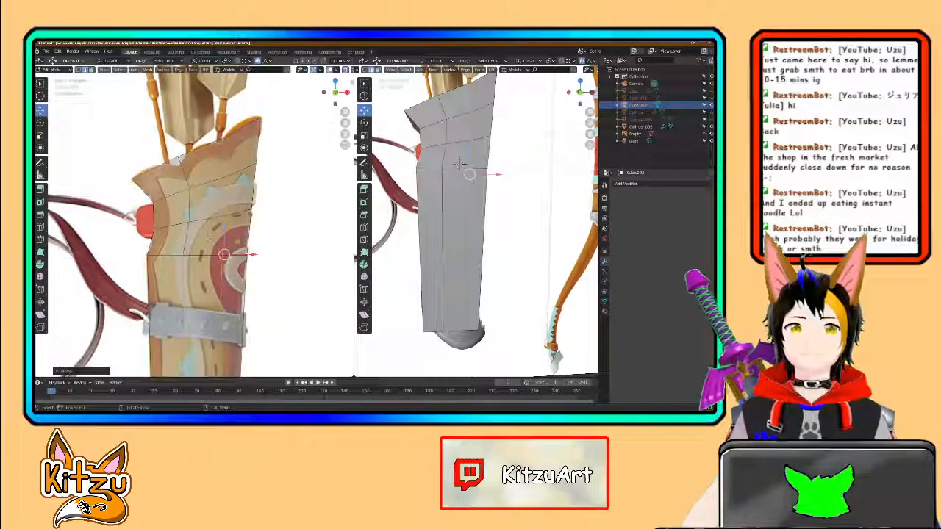
click(235, 164)
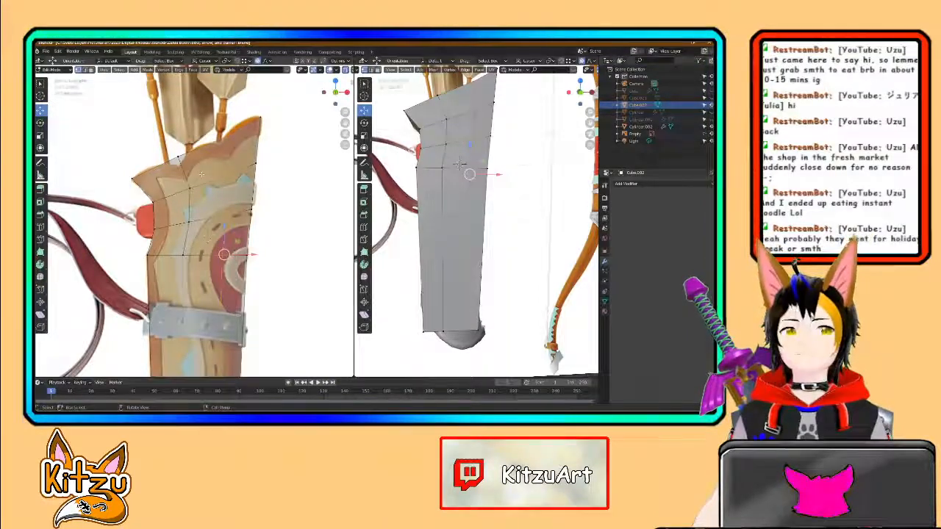
Step: Move the top vertices of both lengthwise loops onto the notches between the scallops of the quiver's rim
shift+middle_drag(201, 175, 202, 180)
key(b)
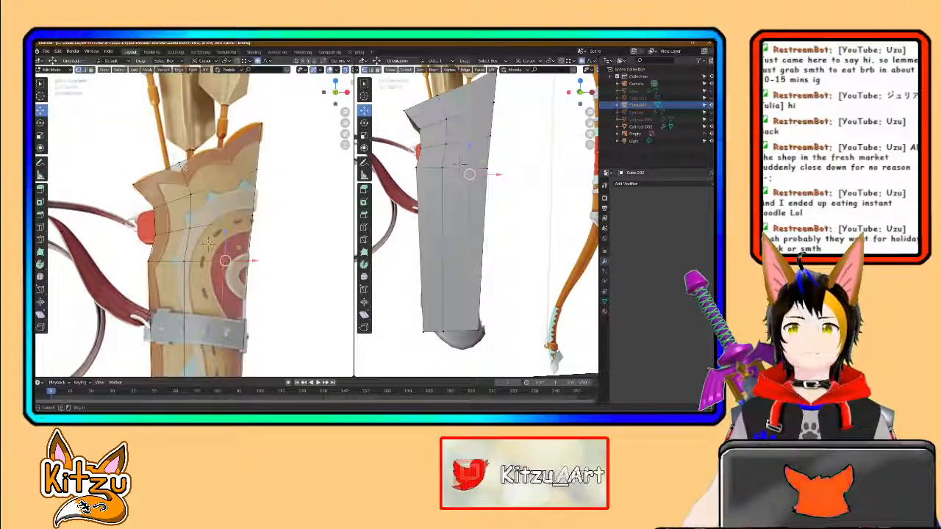
drag(199, 171, 164, 147)
key(g)
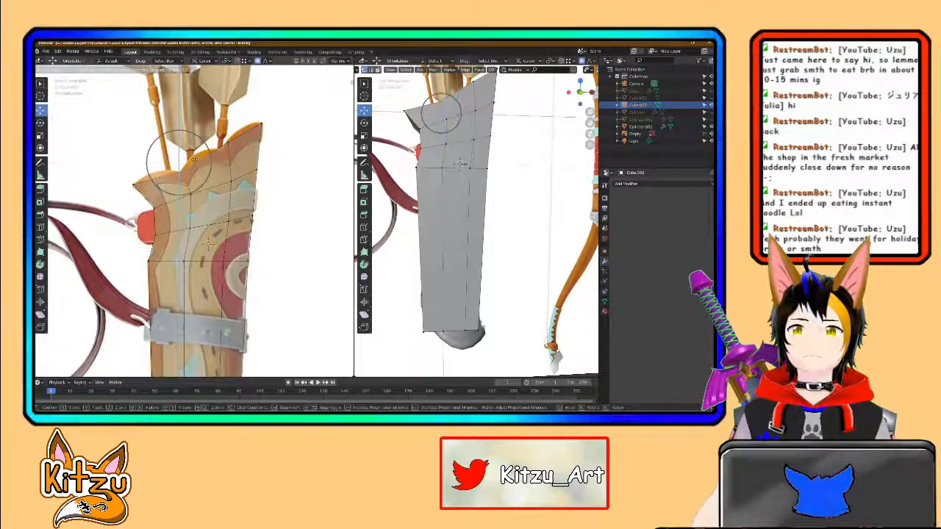
click(194, 160)
key(b)
drag(222, 132, 240, 145)
key(g)
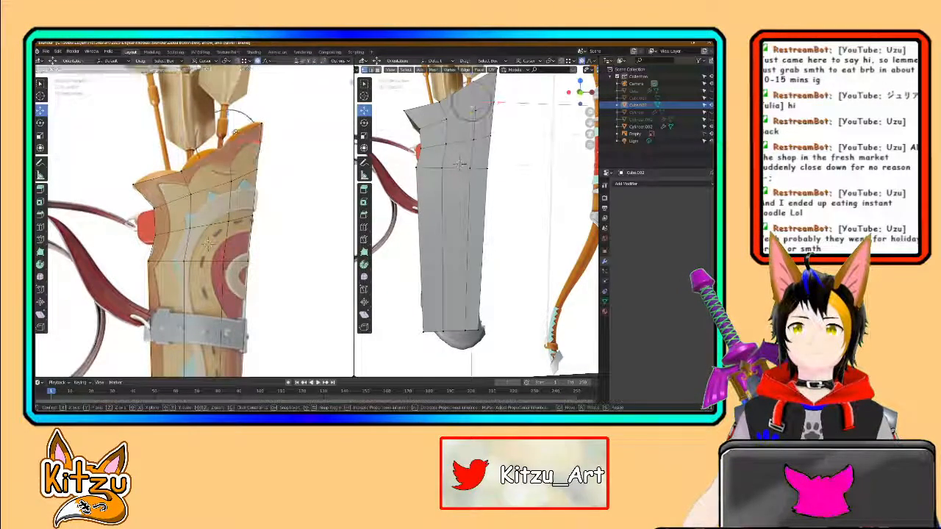
click(222, 147)
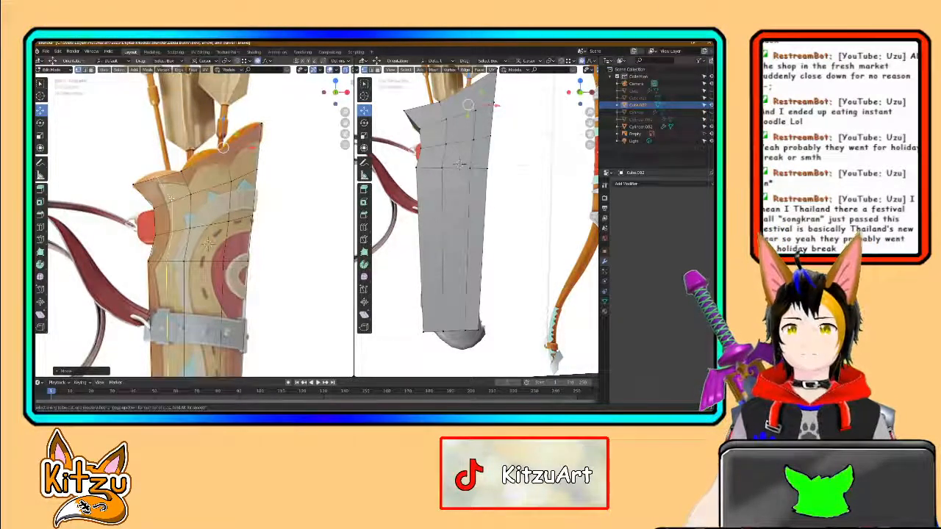
Step: Add a centred lengthwise loop cut through the left column and fit its top vertex and the neighbouring notch vertex to the left scallop
click(167, 179)
right_click(167, 179)
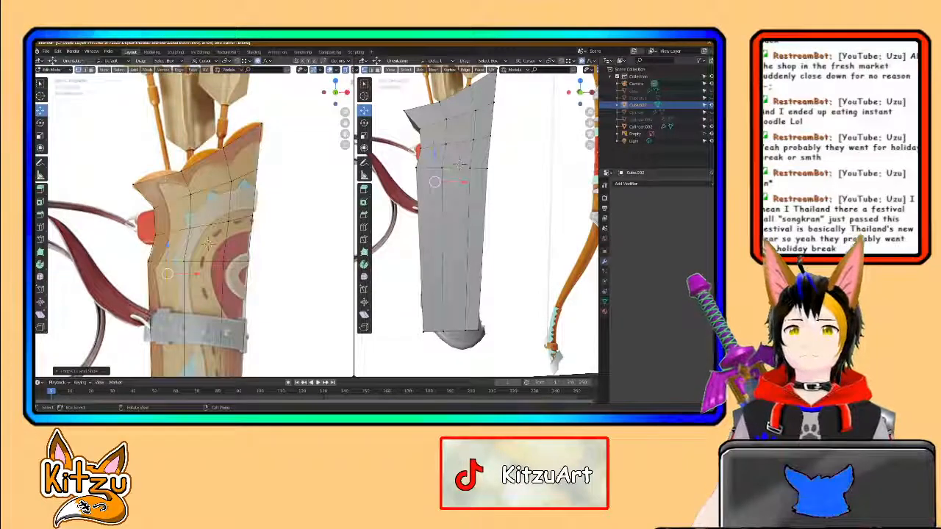
click(168, 163)
key(g)
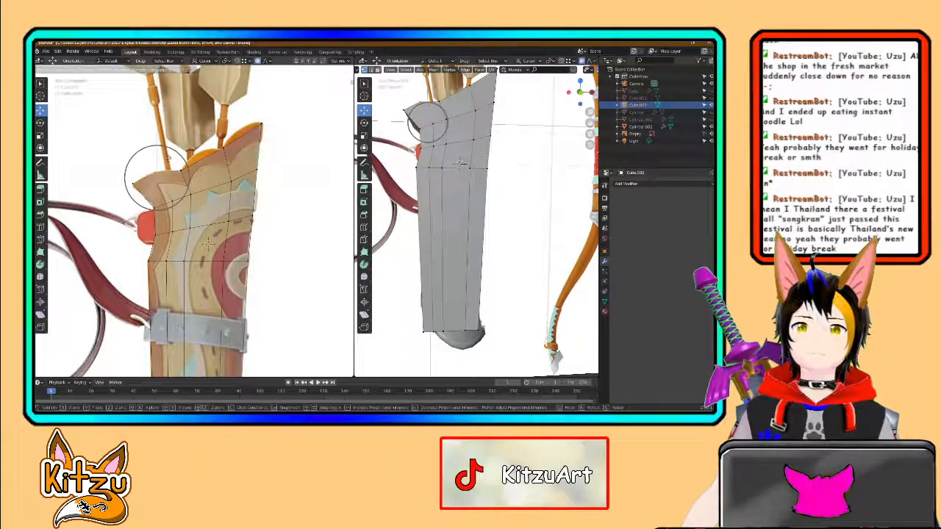
click(156, 174)
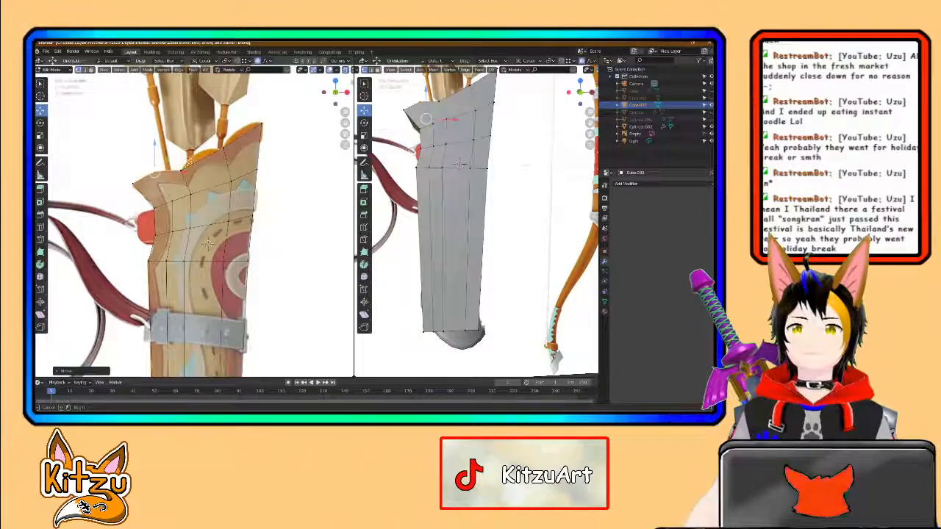
key(g)
click(191, 161)
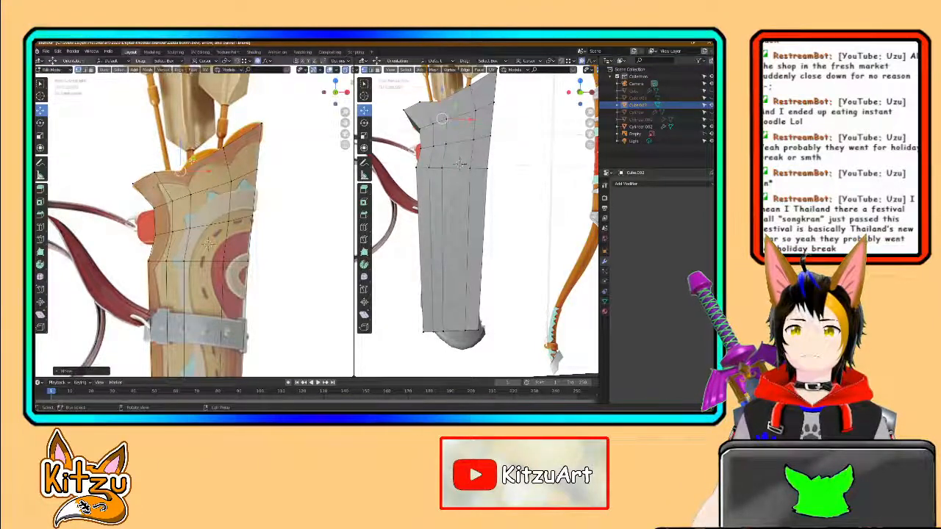
Step: Add a lengthwise loop cut through the middle column and move its top vertex onto the middle scallop of the rim
key(ctrl+r)
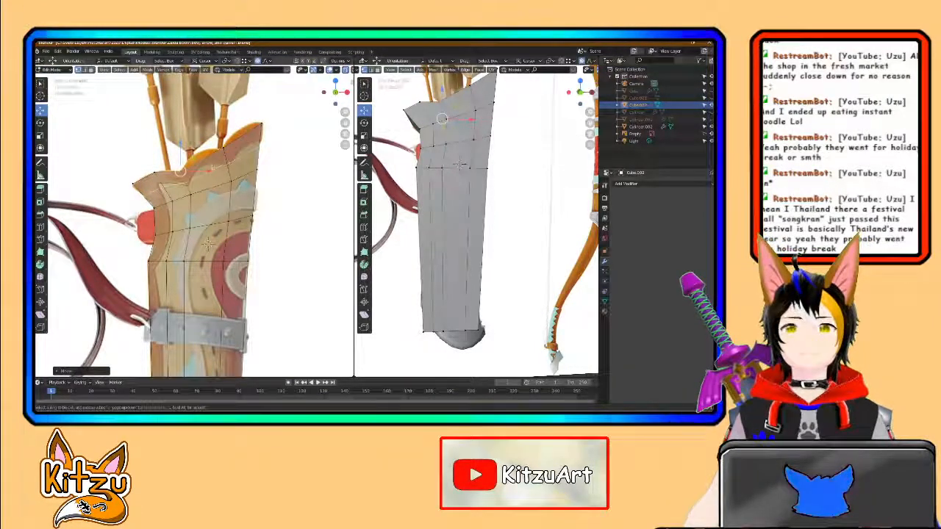
click(209, 152)
click(210, 152)
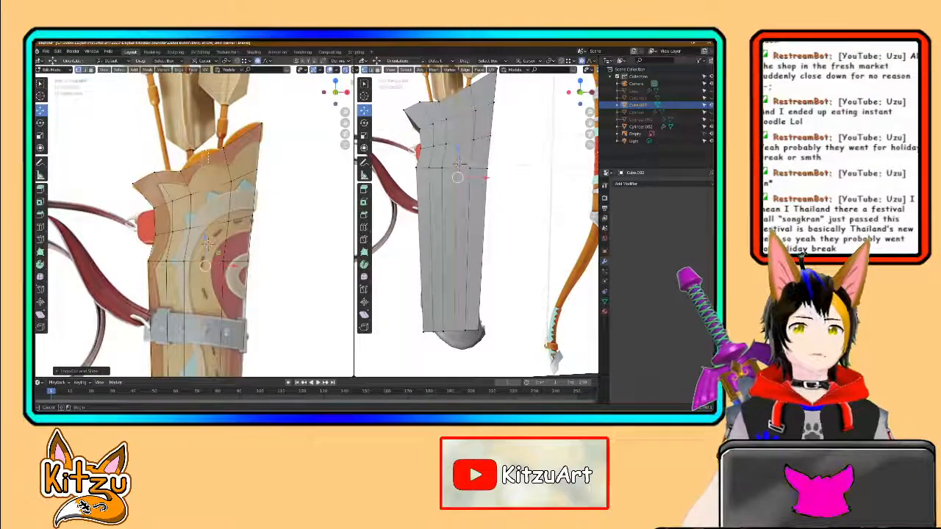
drag(208, 153, 195, 168)
key(g)
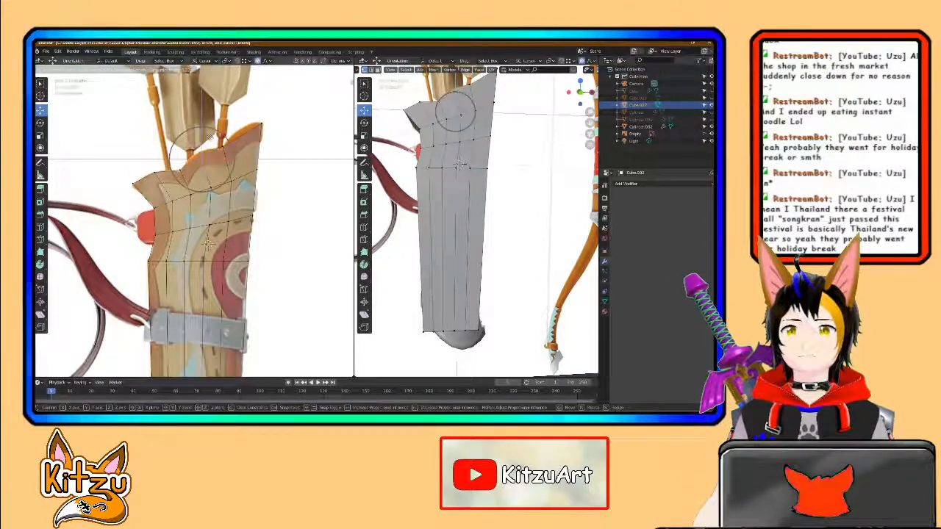
click(209, 138)
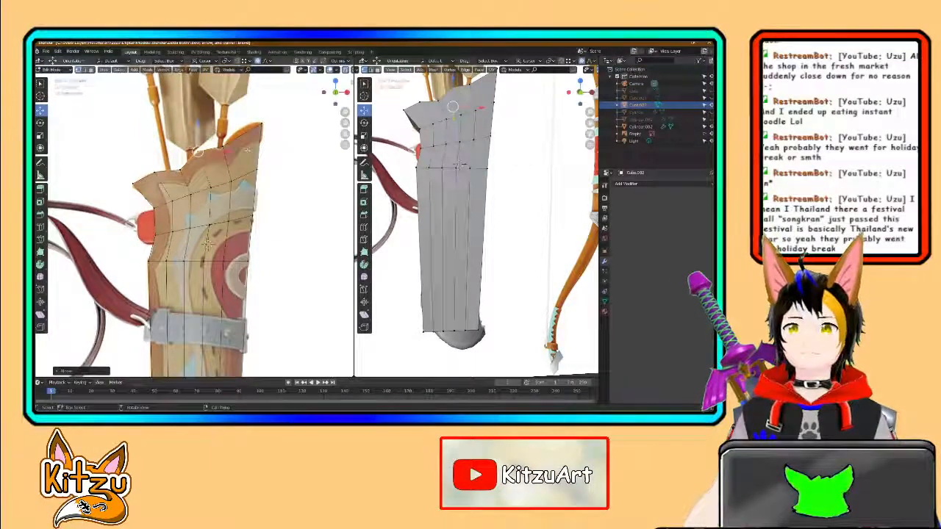
Step: Add a lengthwise loop cut through the right column and, with proportional editing off, raise its top vertex onto the right scallop's curve
key(ctrl+r)
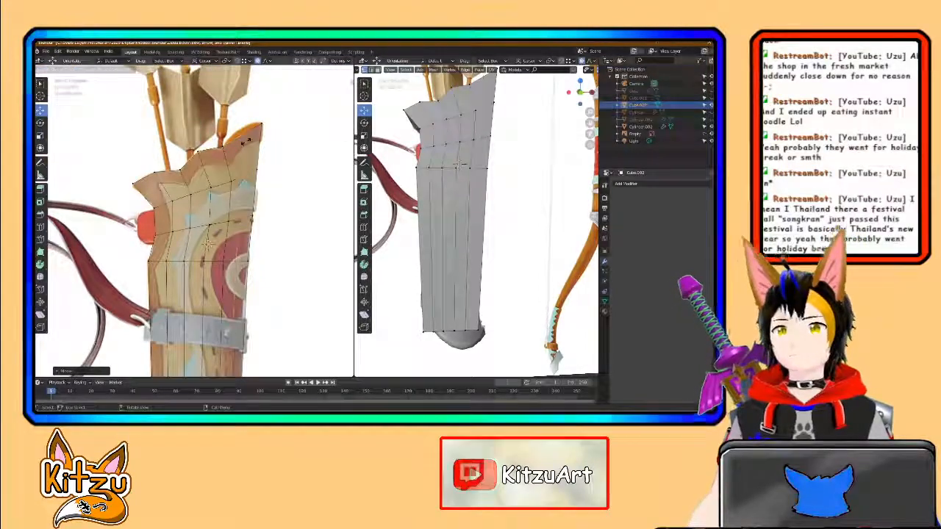
click(245, 139)
click(245, 139)
drag(248, 127, 241, 136)
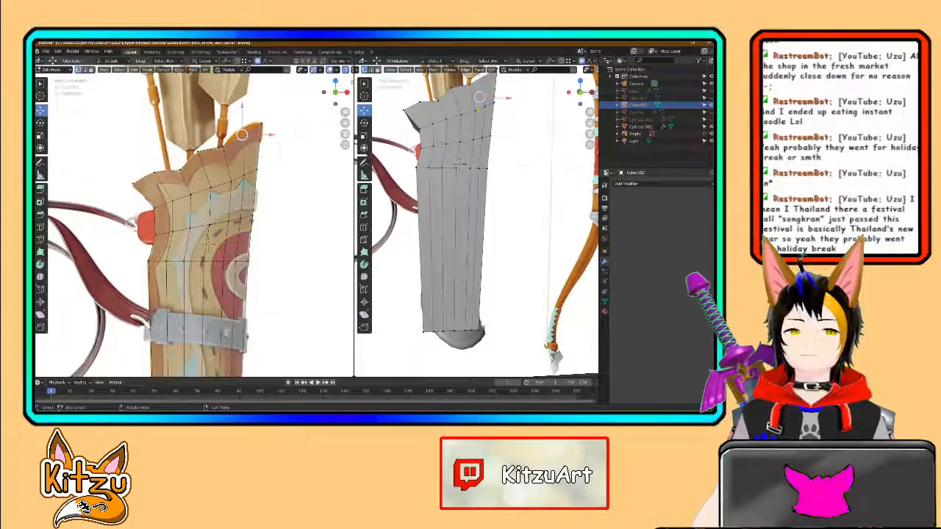
key(g)
key(x)
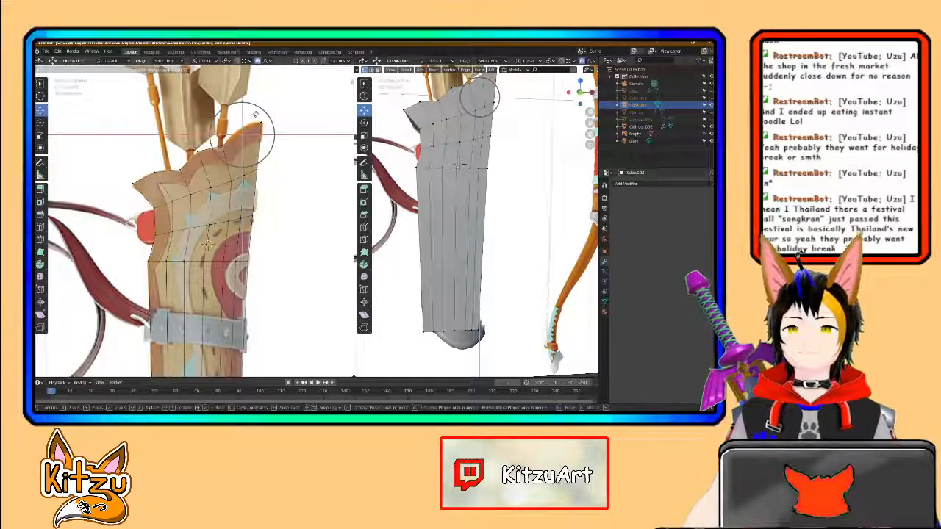
click(254, 111)
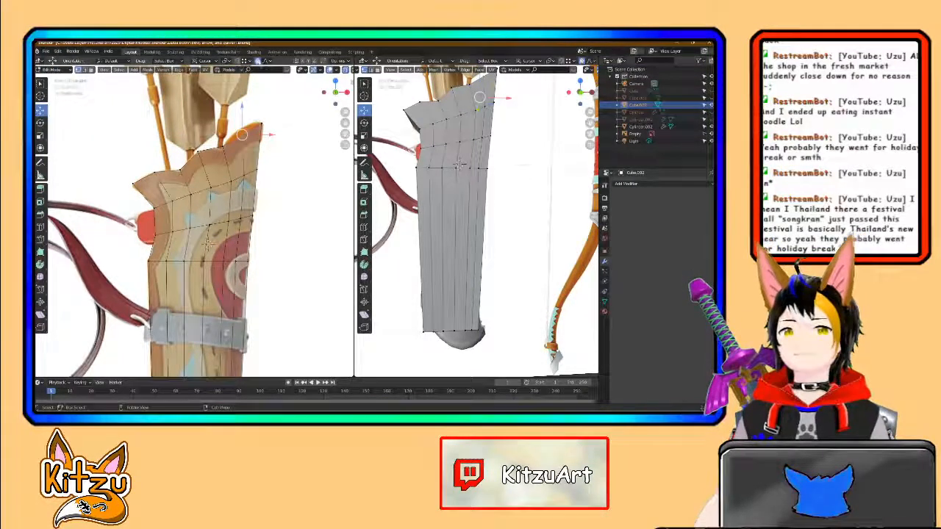
key(g)
key(x)
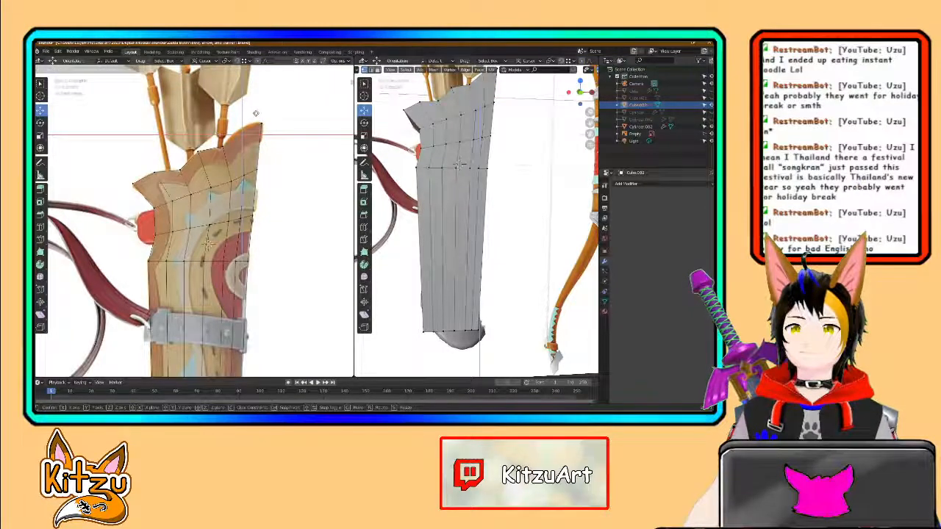
click(255, 113)
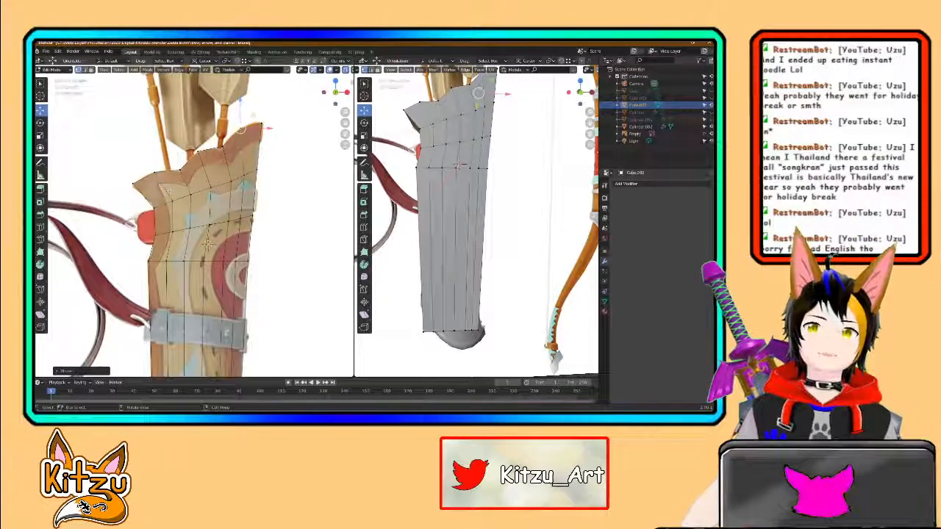
shift+middle_drag(182, 233, 196, 149)
scroll(195, 220, down, 1)
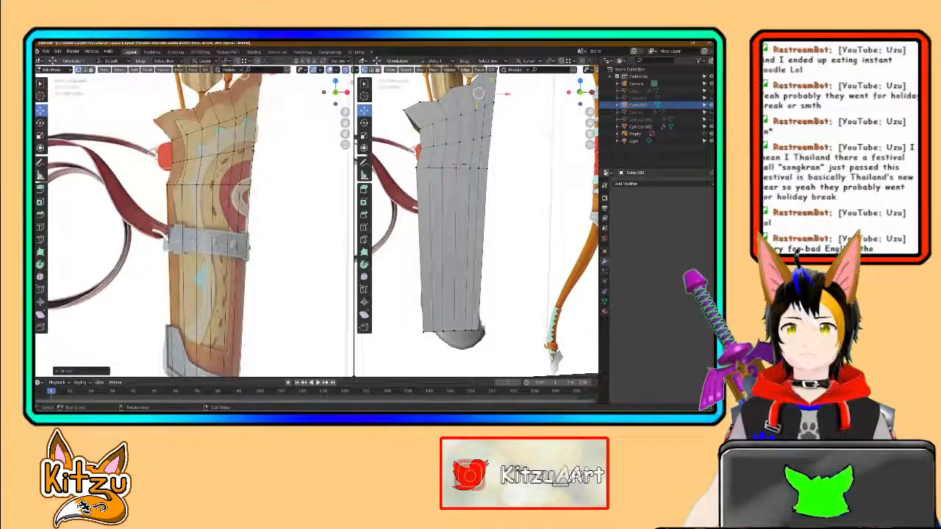
shift+middle_drag(195, 220, 195, 181)
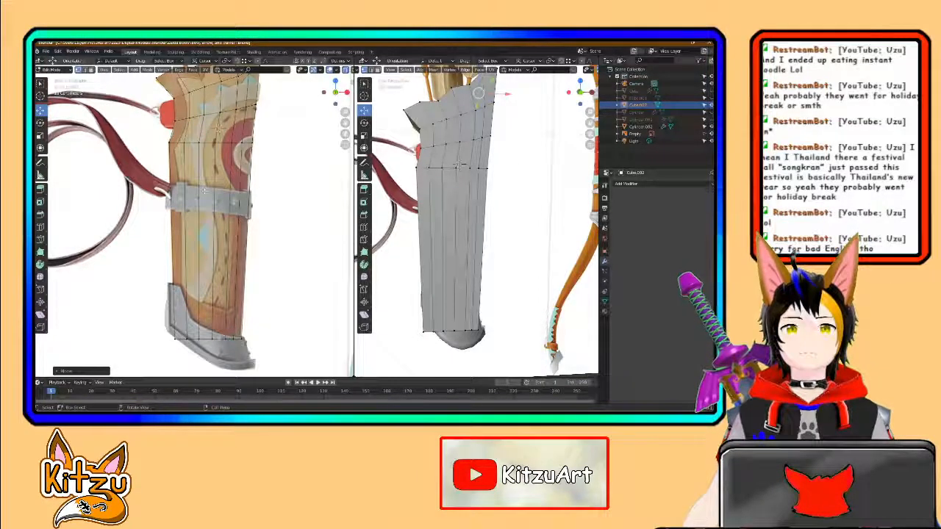
middle_drag(218, 128, 232, 233)
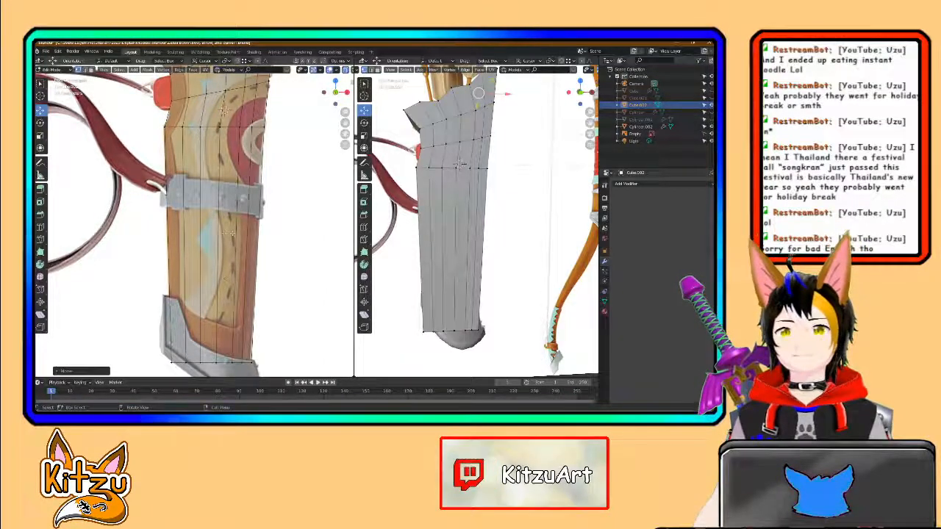
middle_drag(233, 233, 219, 163)
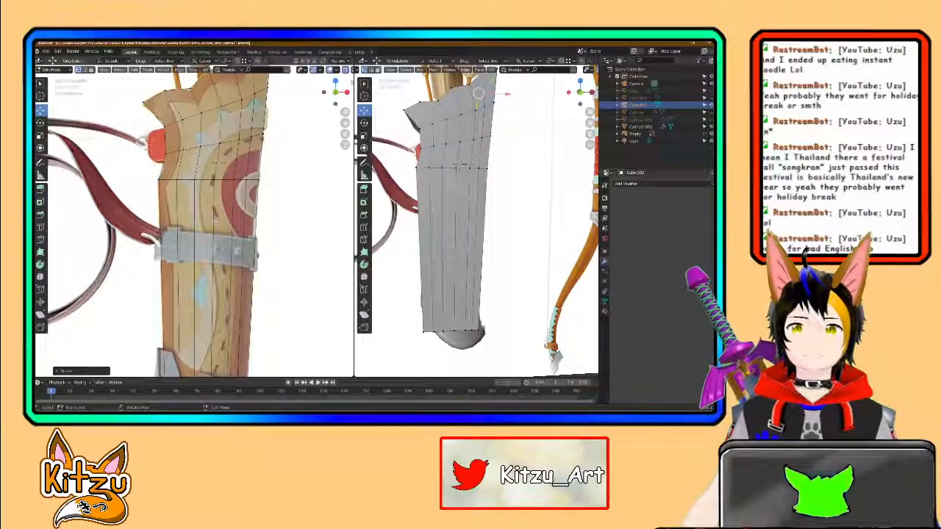
shift+middle_drag(219, 182, 223, 234)
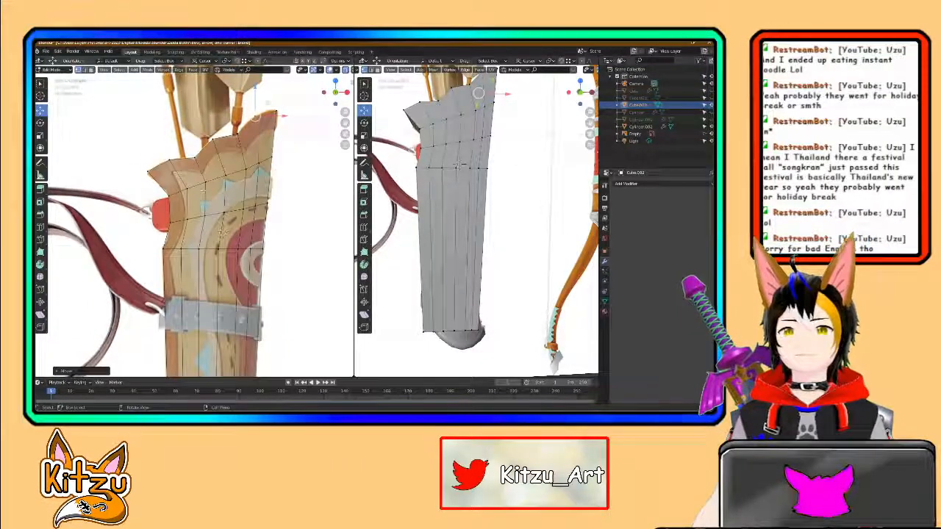
Step: Add a crosswise loop cut just below the quiver's scalloped rim, following the inner edge of the rim band in the reference
scroll(221, 233, up, 2)
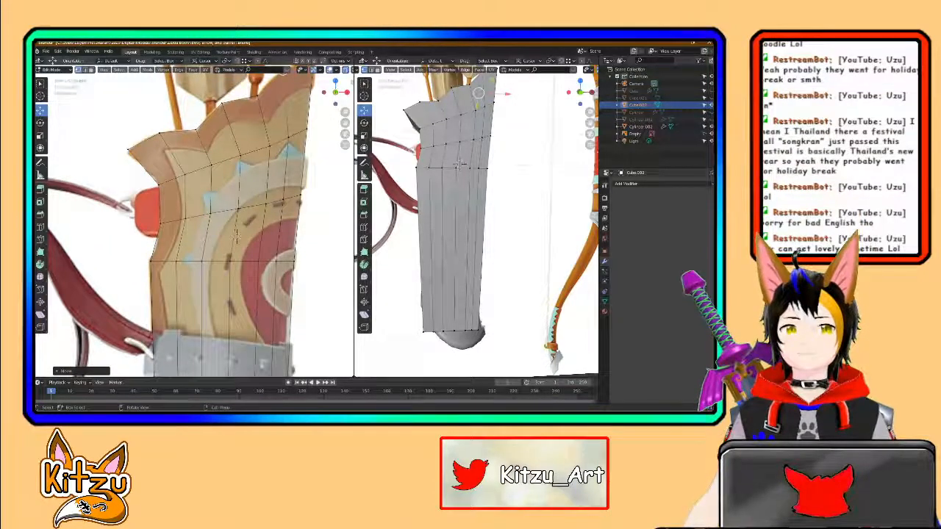
middle_drag(237, 234, 233, 266)
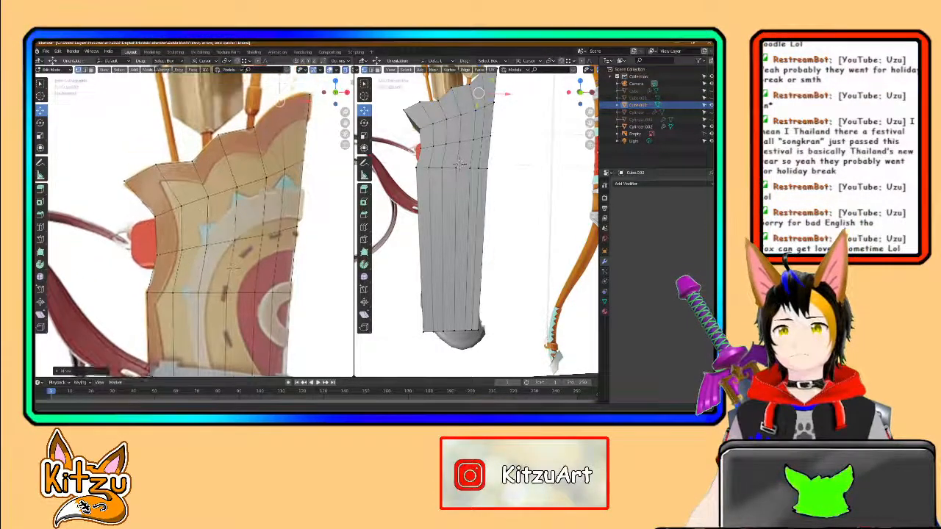
key(ctrl+r)
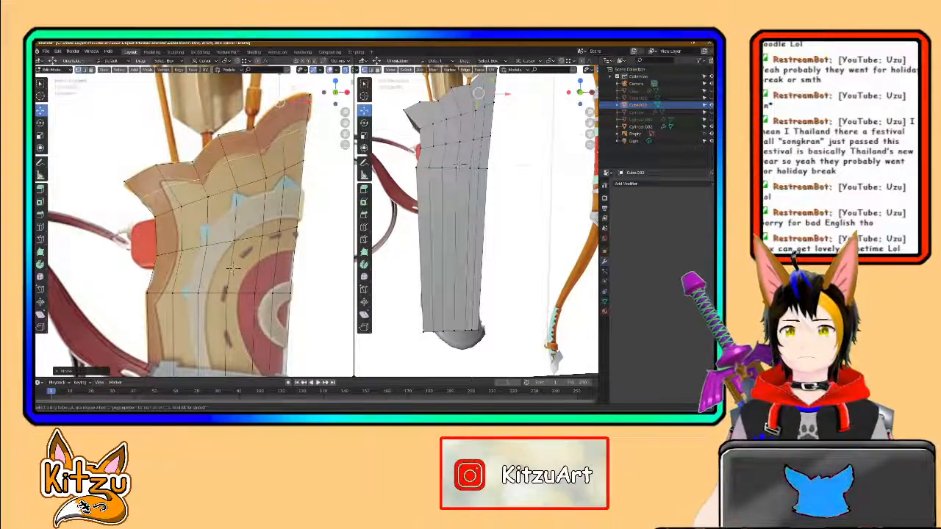
click(170, 188)
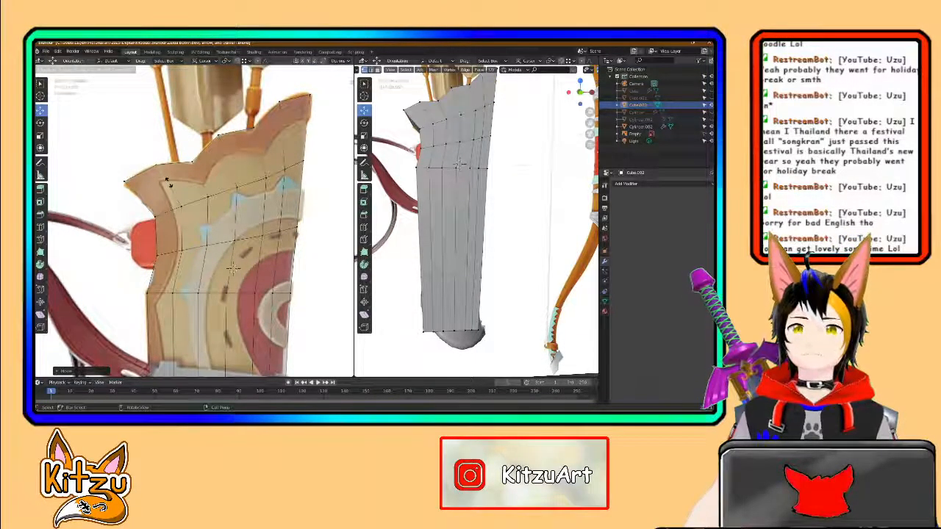
click(170, 184)
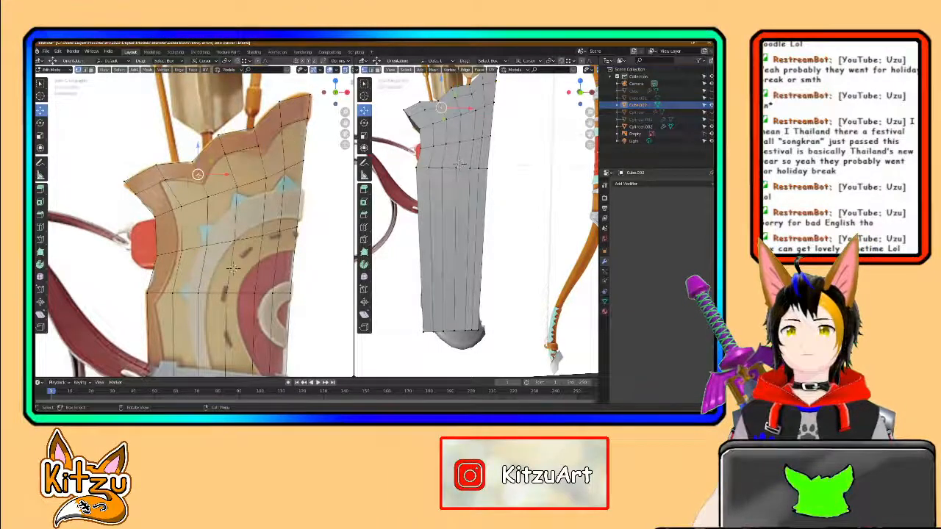
Step: With vertex slide, lower the new loop's vertices beneath the two rim notches to match the rim band's inner outline
click(40, 291)
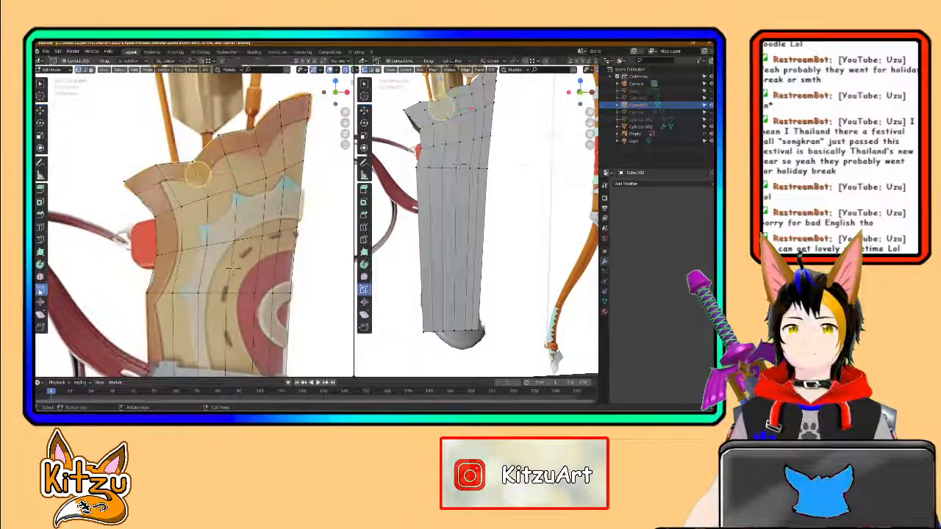
mouse_move(199, 176)
mouse_down()
mouse_move(207, 181)
mouse_move(195, 168)
mouse_move(203, 184)
mouse_up()
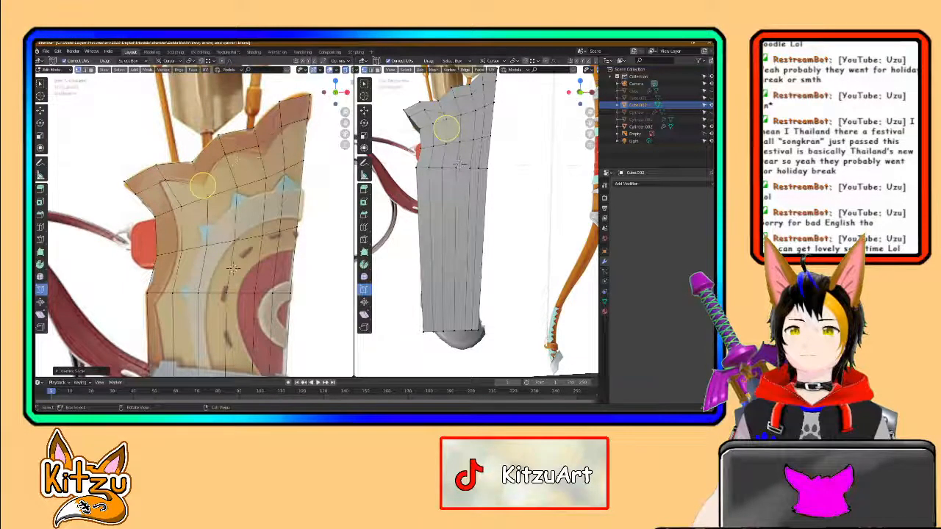
click(263, 150)
drag(262, 145, 261, 155)
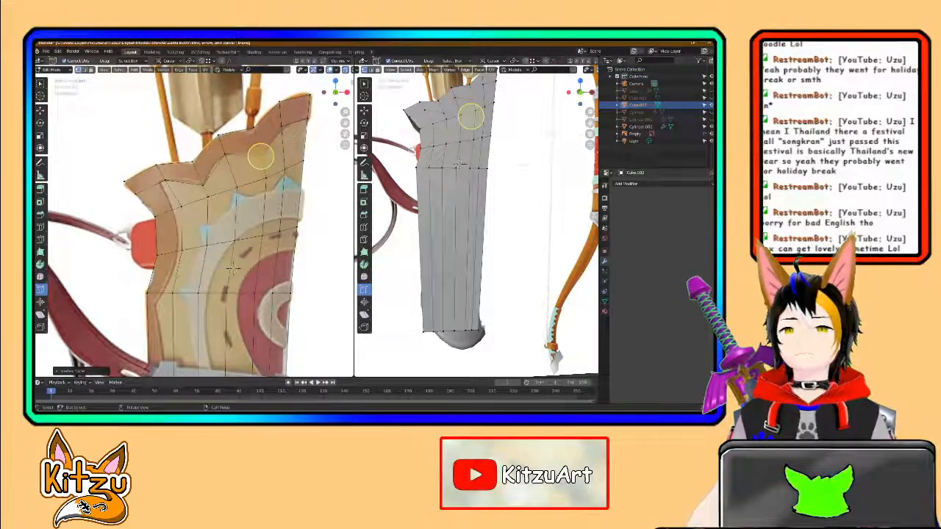
Step: Slide the left inner column's vertex on the crosswise loop above the belt outward onto the reference's border line
middle_drag(233, 269, 254, 230)
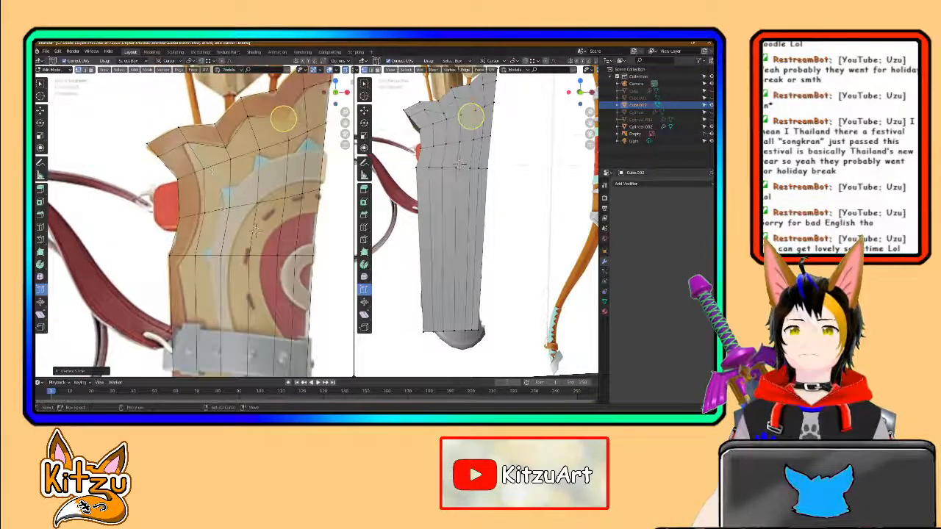
drag(178, 132, 205, 212)
shift+middle_drag(204, 245, 212, 184)
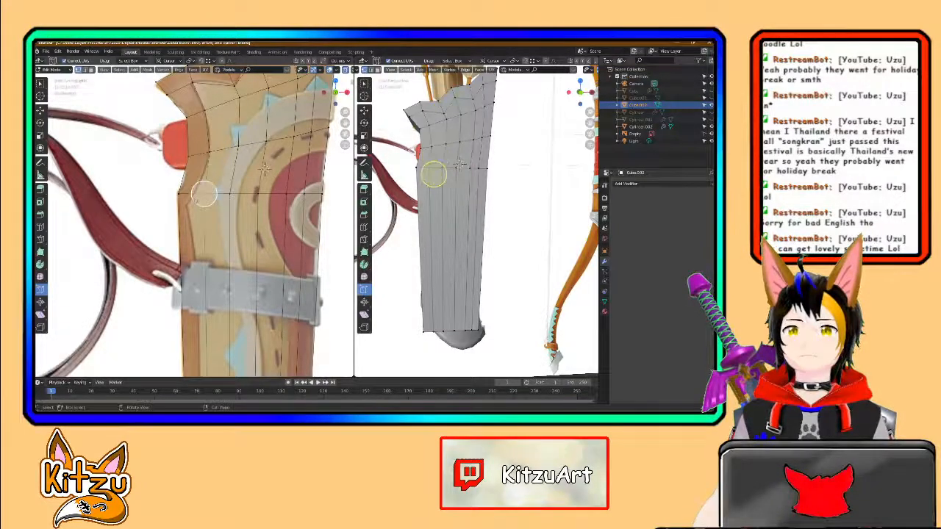
key(g)
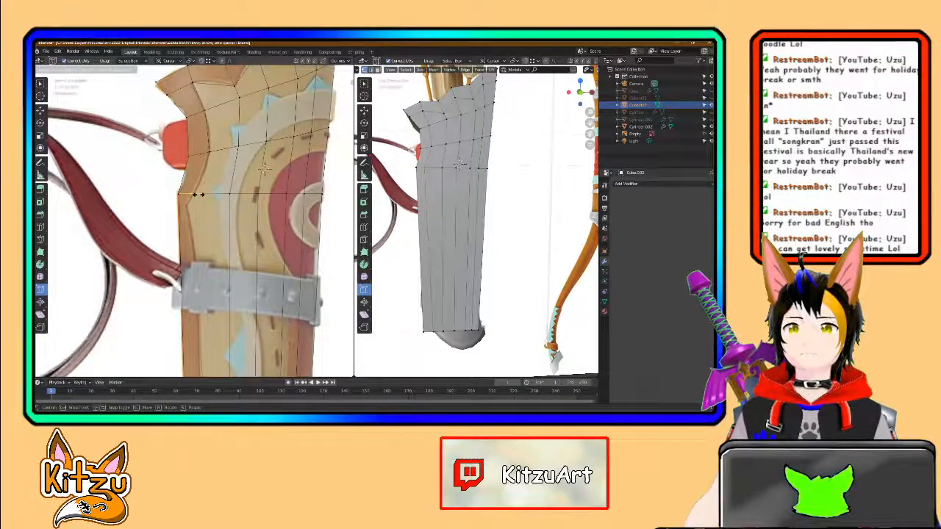
click(198, 195)
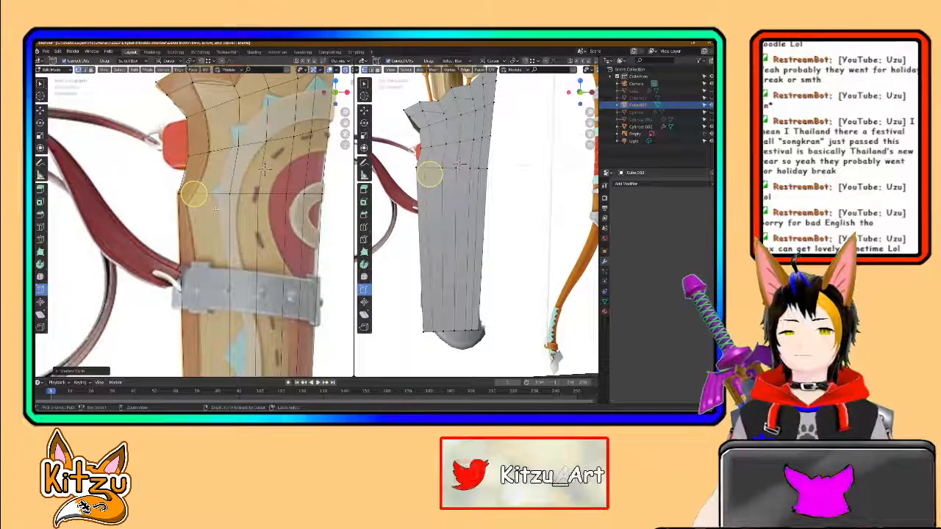
Step: Add a crosswise loop cut just below the loop above the belt and slide its left inner vertex onto the border line
key(ctrl+r)
click(230, 269)
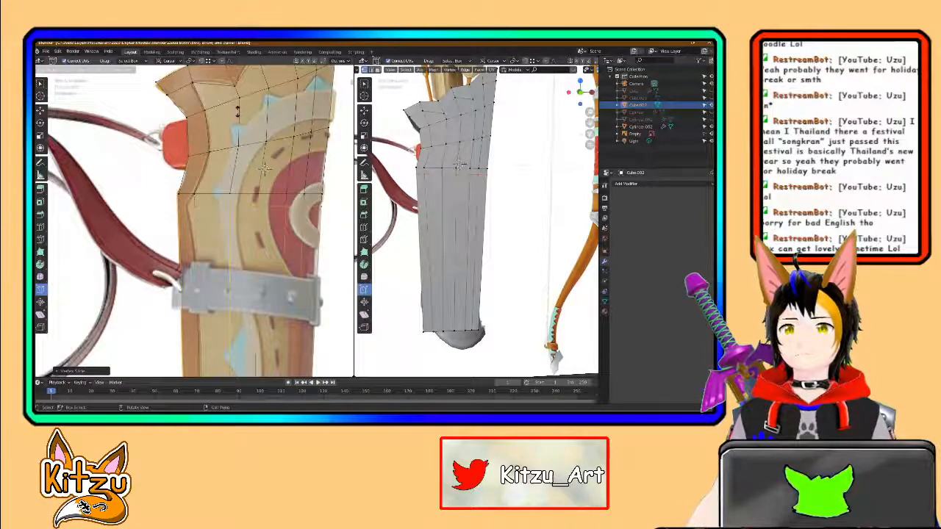
click(238, 110)
key(ctrl+r)
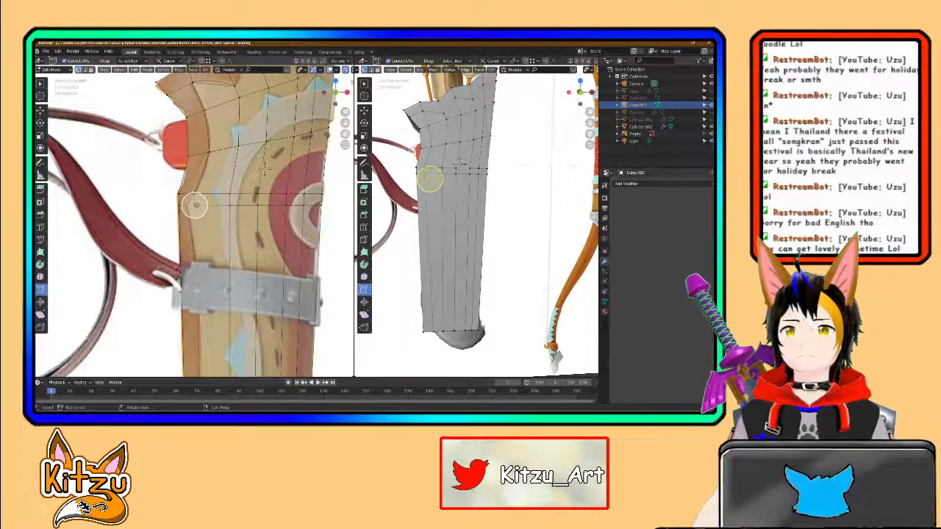
click(190, 206)
click(189, 206)
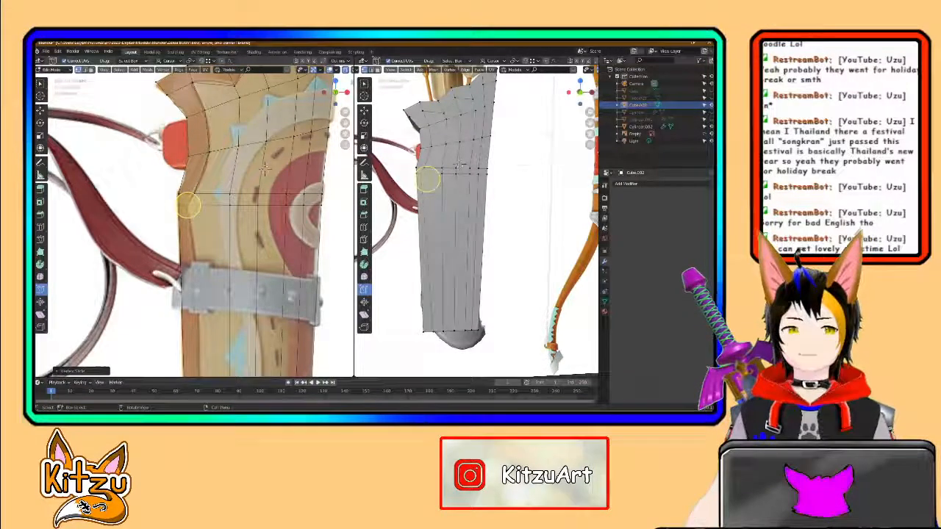
Step: Add a crosswise loop cut through the lower body, fit its left inner vertex to the border and slide the loop up to the belt's lower edge
shift+middle_drag(238, 236, 230, 218)
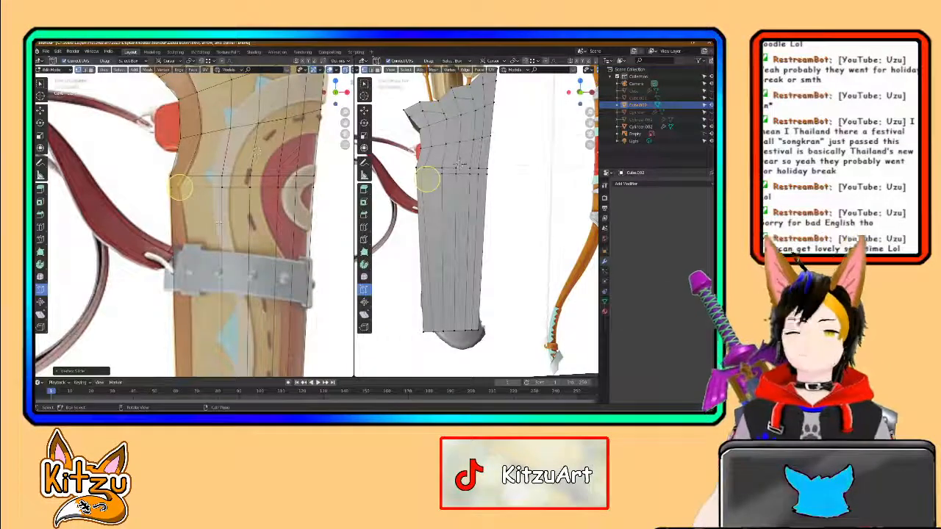
key(ctrl+r)
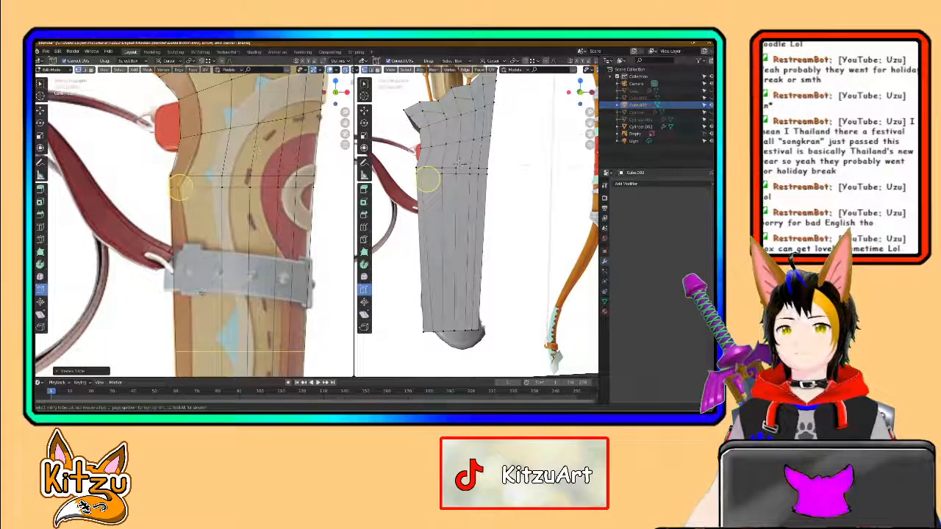
click(180, 187)
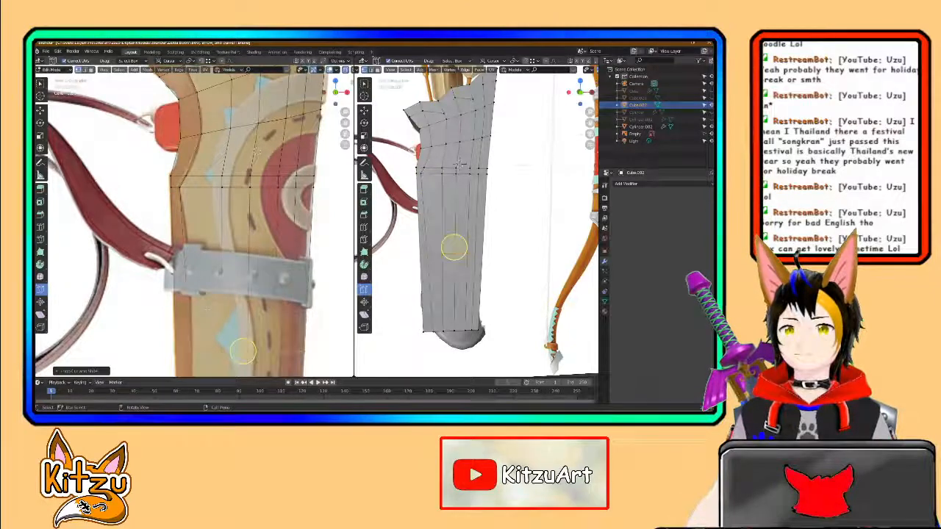
shift+middle_drag(243, 351, 240, 269)
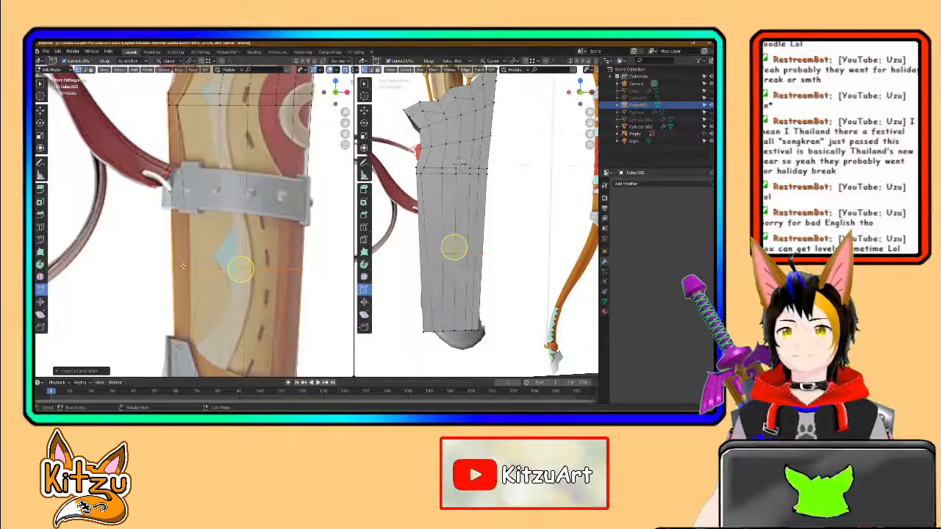
key(ctrl+r)
click(191, 271)
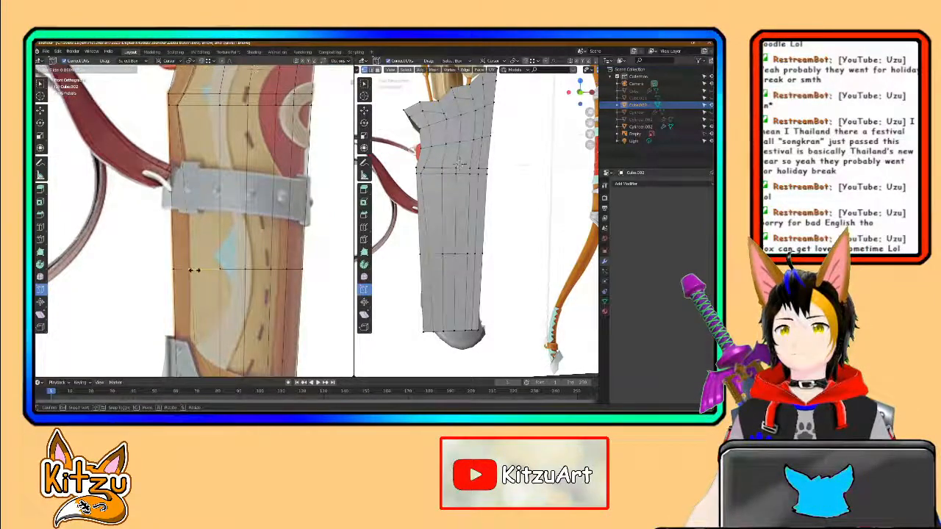
click(193, 271)
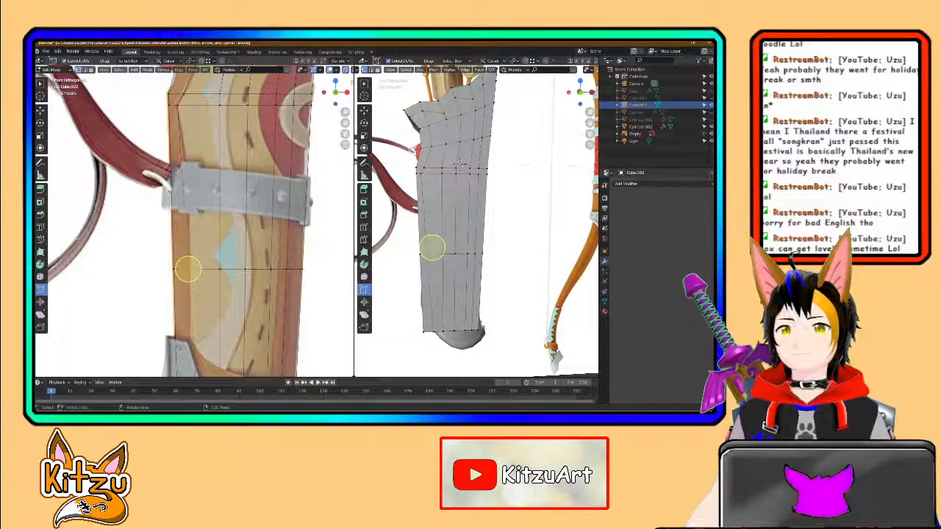
click(241, 270)
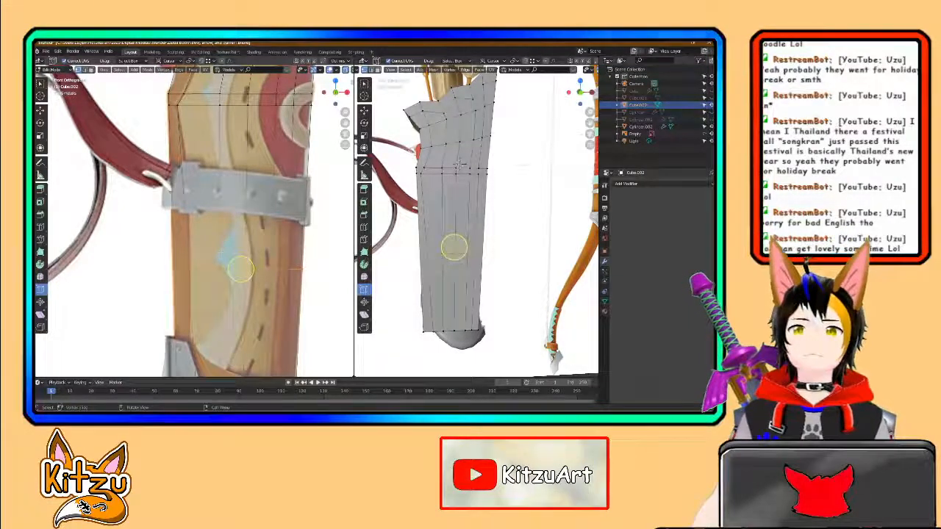
drag(247, 268, 188, 213)
Step: Add a crosswise loop cut level with the top of the metal tip and slide its left inner vertex onto the border line
shift+middle_drag(215, 287, 214, 204)
click(190, 254)
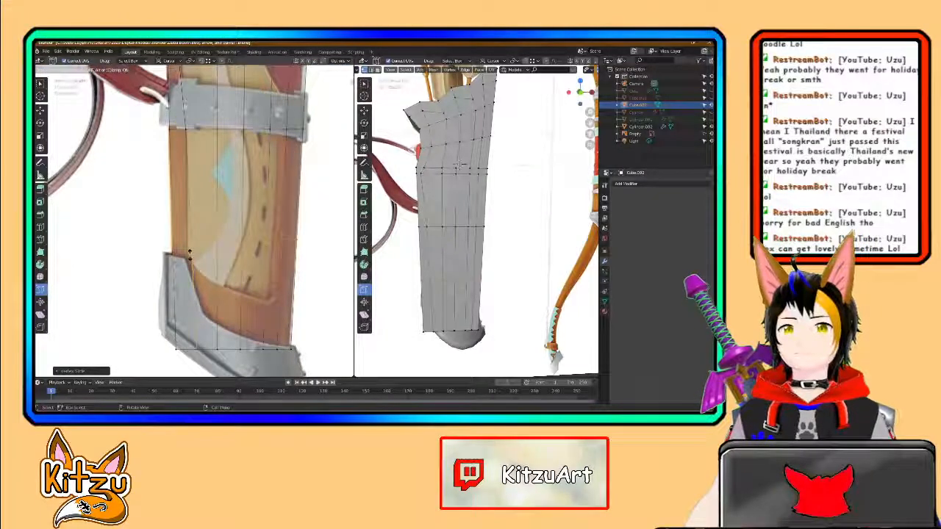
click(237, 252)
drag(200, 263, 202, 264)
drag(191, 254, 188, 254)
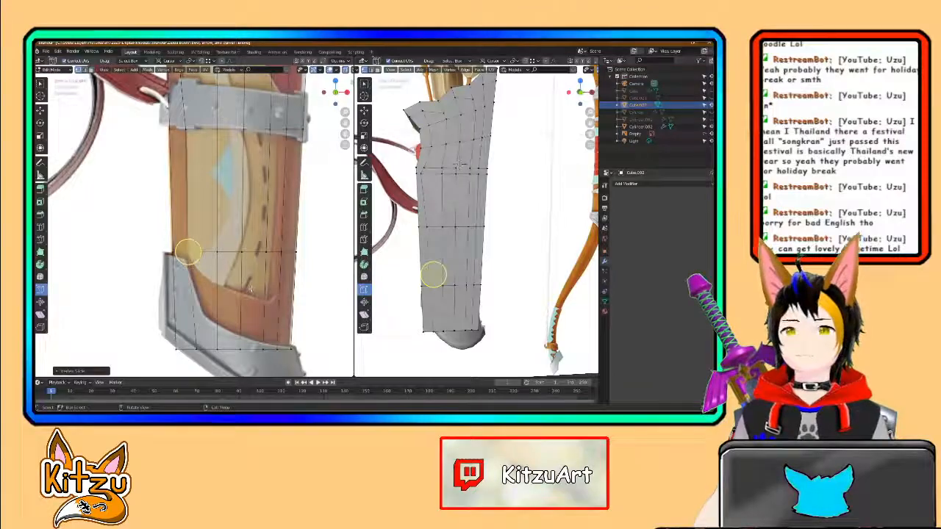
Step: Slide the right inner vertex at the belt's lower edge toward the right border and try the same on the loop above the tip
shift+middle_drag(286, 177, 269, 288)
drag(277, 235, 261, 241)
key(g)
shift+middle_drag(262, 243, 261, 155)
drag(267, 265, 257, 283)
key(g)
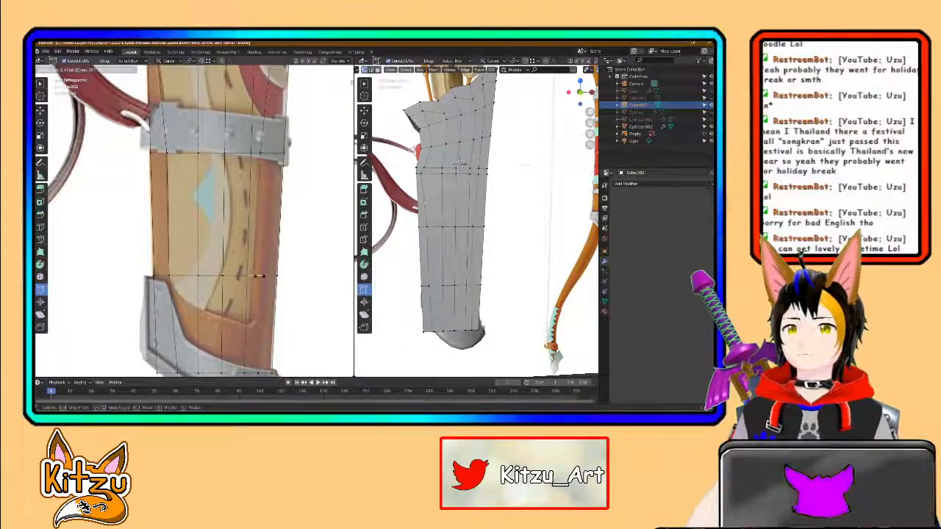
click(258, 275)
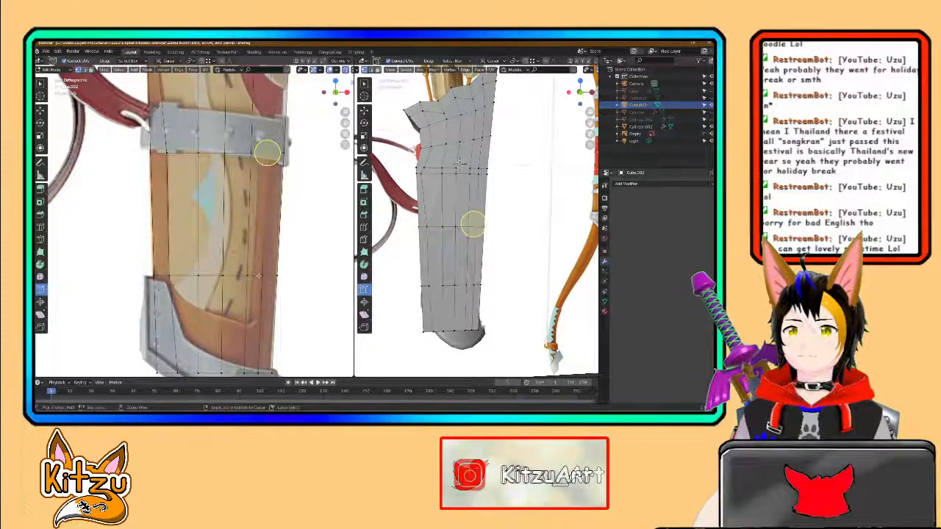
Step: Add a loop cut around the quiver's sides that divides its depth into front and back halves
middle_drag(269, 263, 158, 190)
middle_drag(251, 192, 236, 237)
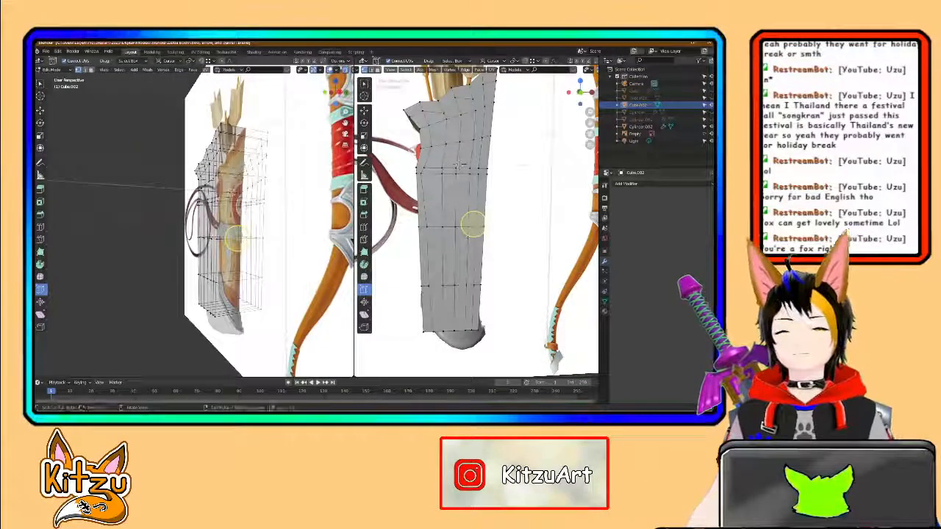
key(ctrl+r)
click(472, 224)
click(454, 197)
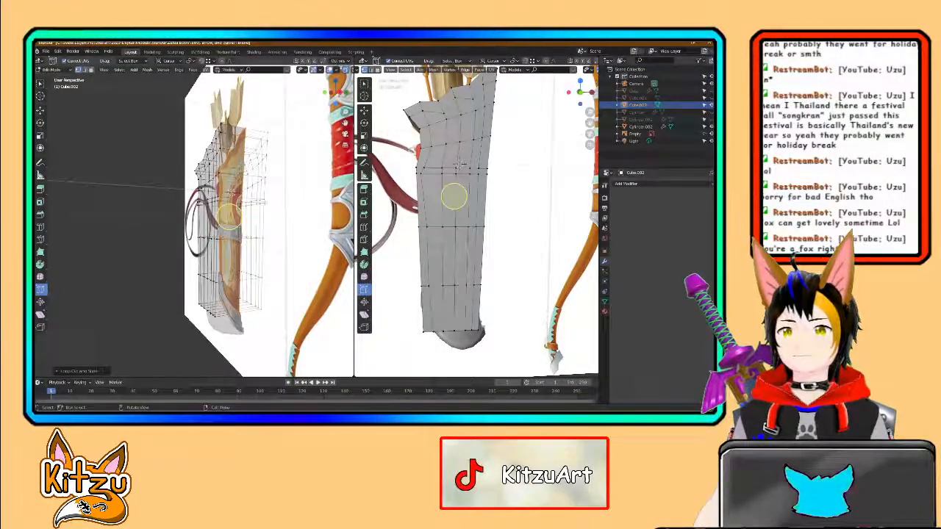
Step: Select and delete the vertices of the quiver's back half
middle_drag(230, 213, 261, 212)
drag(312, 104, 273, 311)
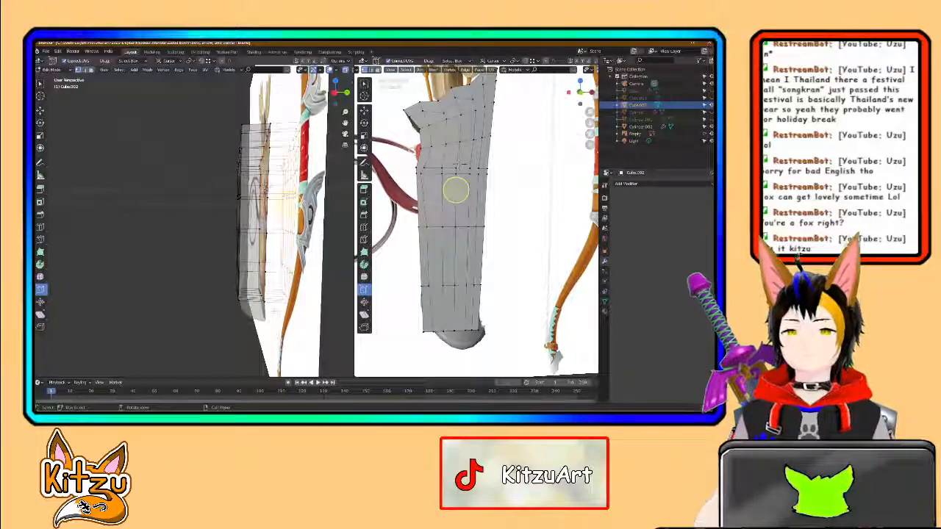
key(x)
click(272, 311)
Step: Try to push the quiver's front-face vertices back along its depth, and undo the move
middle_drag(242, 125, 217, 118)
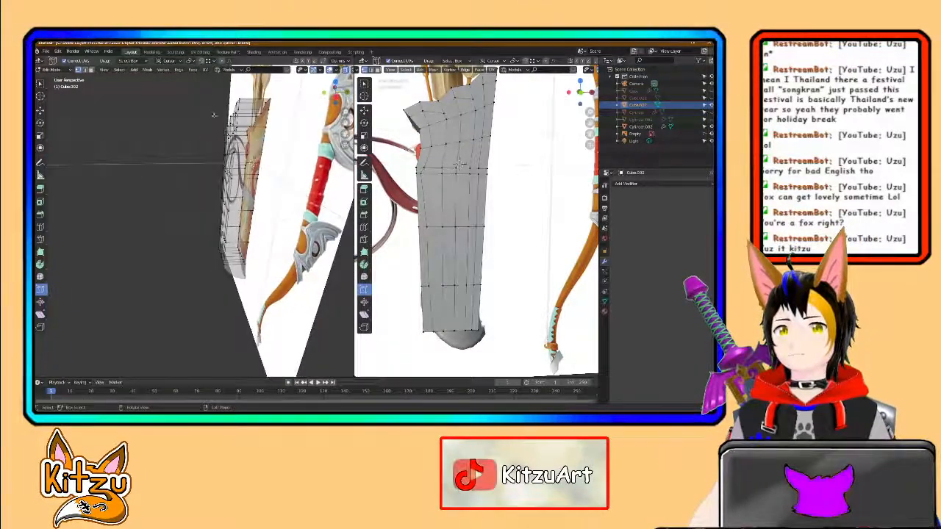
drag(205, 101, 223, 172)
drag(245, 275, 245, 274)
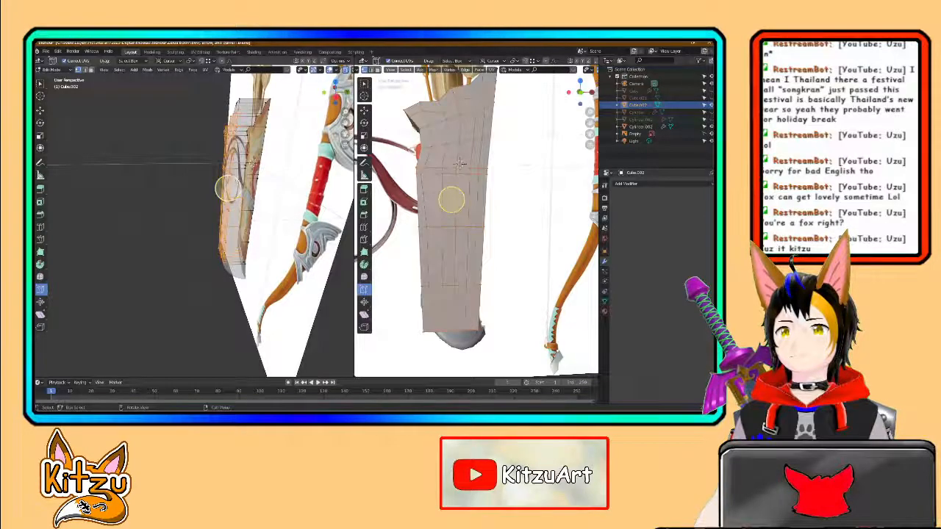
drag(210, 85, 229, 238)
drag(228, 190, 230, 189)
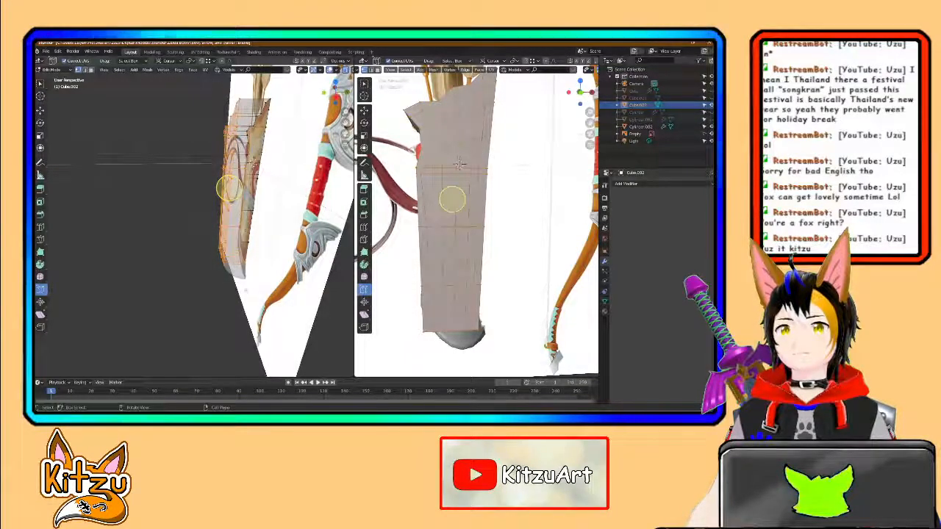
key(g)
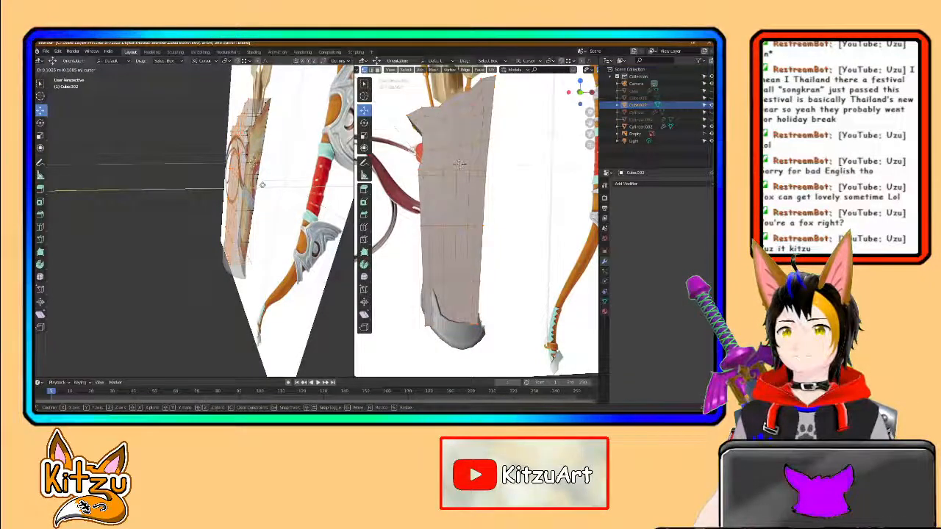
click(264, 185)
middle_drag(257, 184, 232, 279)
scroll(187, 232, up, 1)
scroll(232, 280, up, 2)
middle_drag(215, 197, 272, 219)
scroll(272, 219, down, 2)
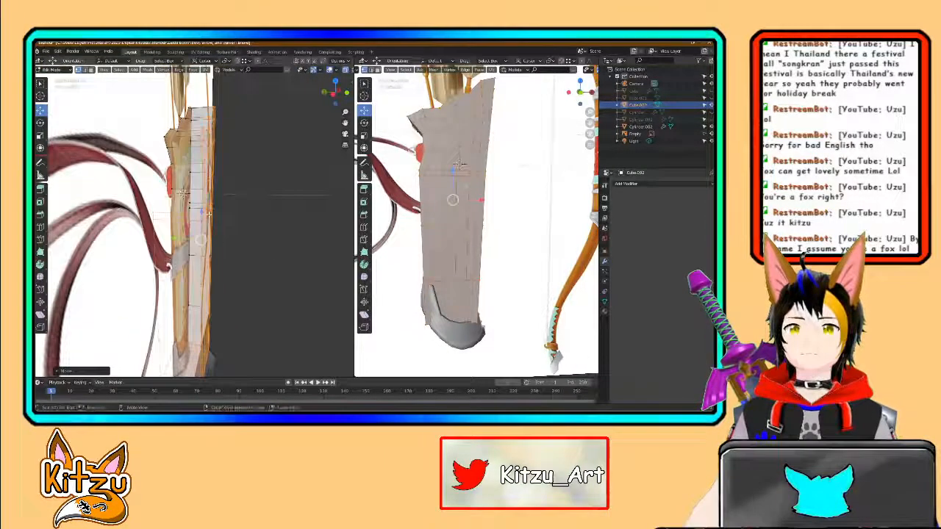
key(ctrl+z)
Step: Select the vertices of the quiver's front face and push them along Y to make the body thinner
middle_drag(208, 213, 247, 176)
drag(248, 123, 202, 355)
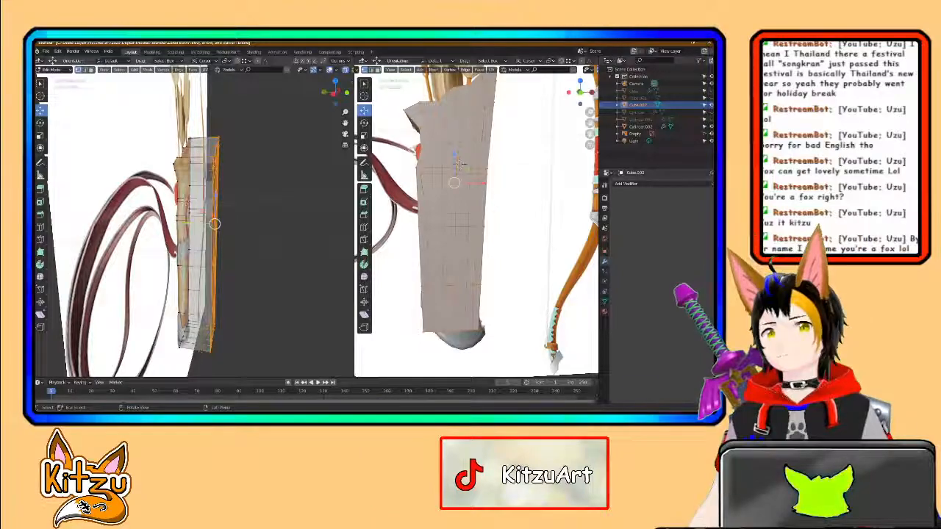
key(g)
key(y)
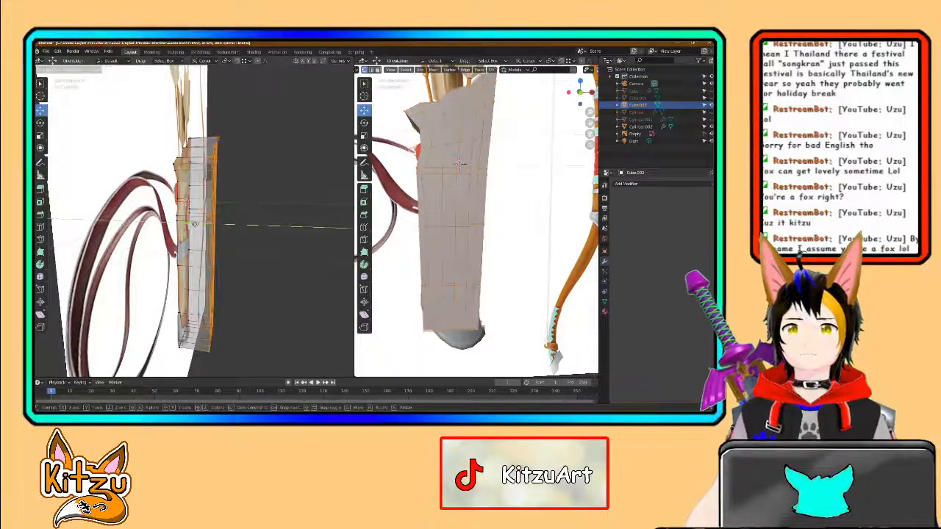
click(188, 223)
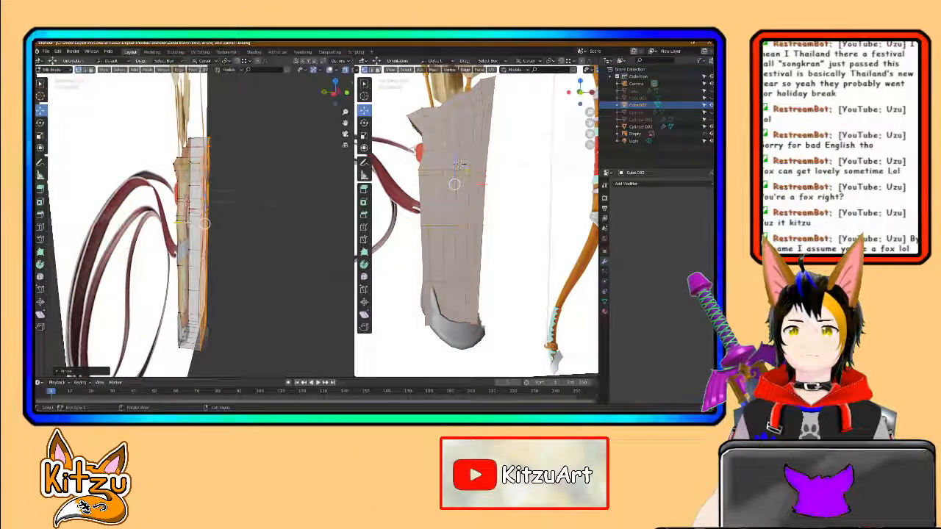
Step: Examine the thinned quiver from an angle and against the reference image from the front, down to the metal tip
scroll(213, 225, up, 3)
middle_drag(251, 225, 162, 228)
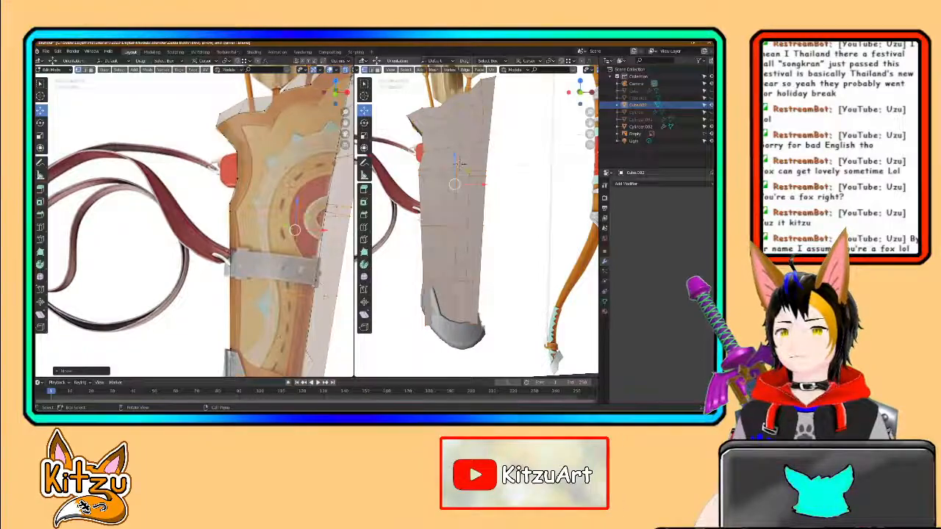
middle_drag(288, 187, 264, 194)
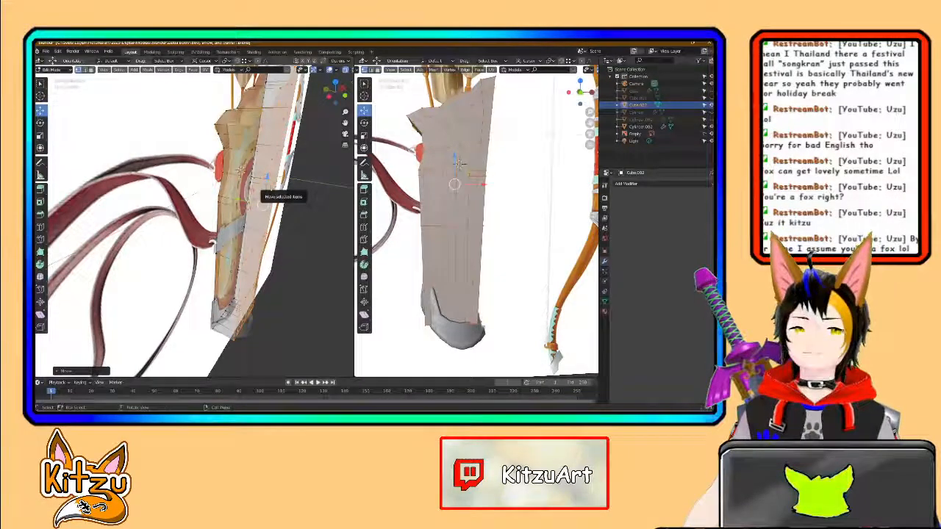
middle_drag(241, 171, 243, 176)
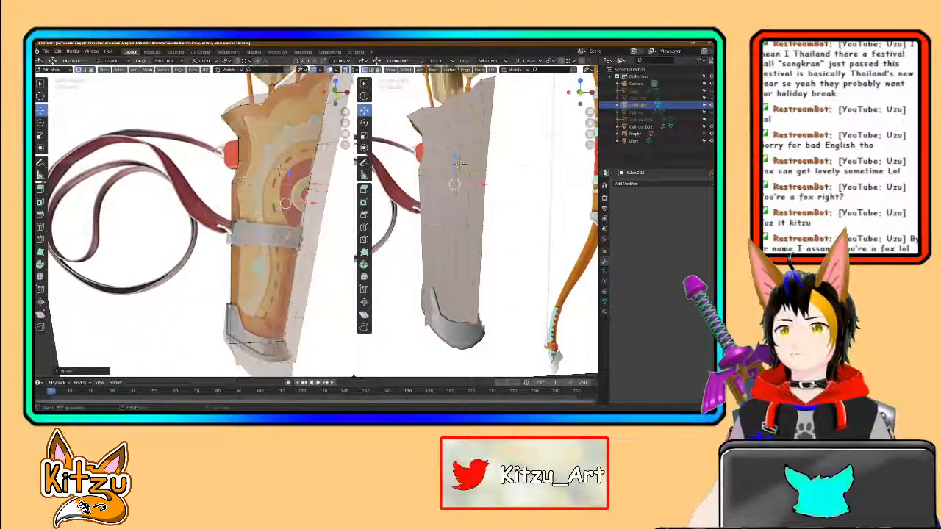
scroll(293, 200, up, 1)
shift+middle_drag(296, 202, 195, 209)
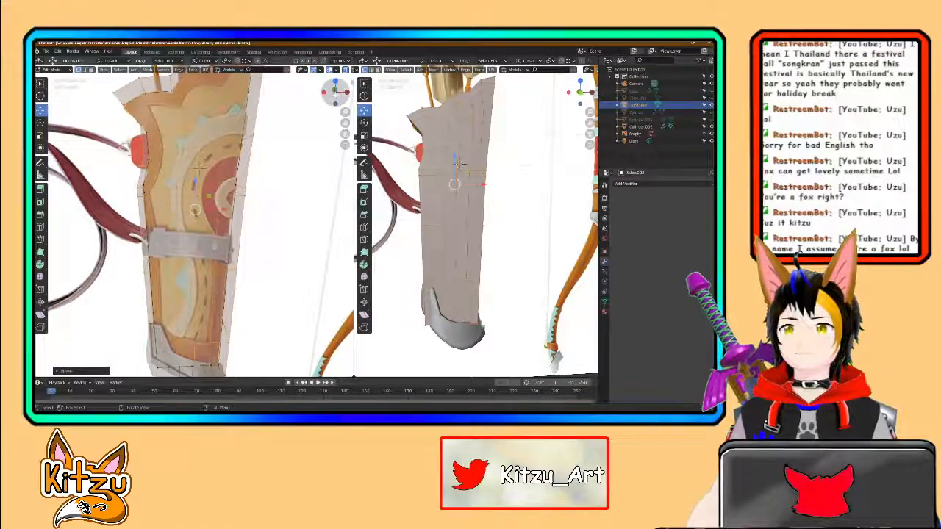
click(336, 92)
scroll(183, 237, down, 1)
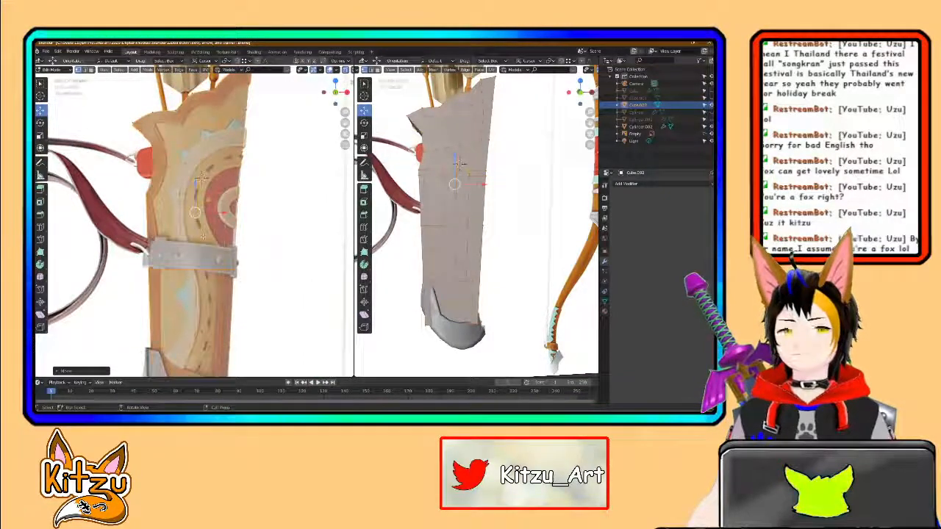
shift+middle_drag(203, 237, 221, 192)
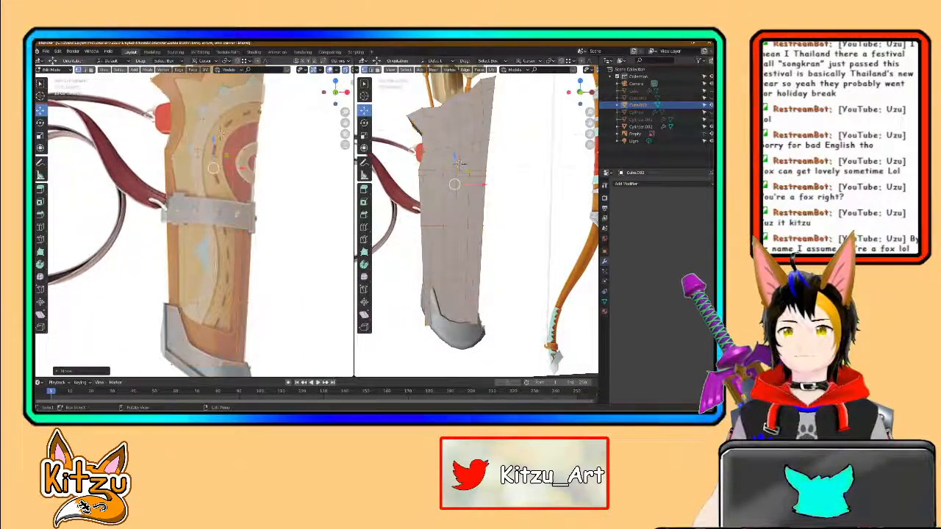
scroll(212, 269, up, 1)
shift+middle_drag(212, 269, 216, 207)
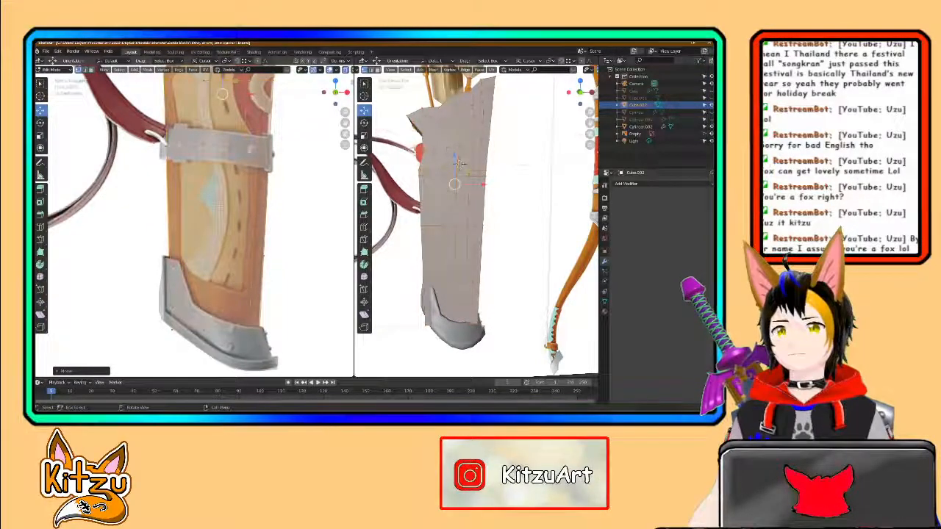
scroll(217, 213, up, 1)
shift+middle_drag(206, 258, 195, 223)
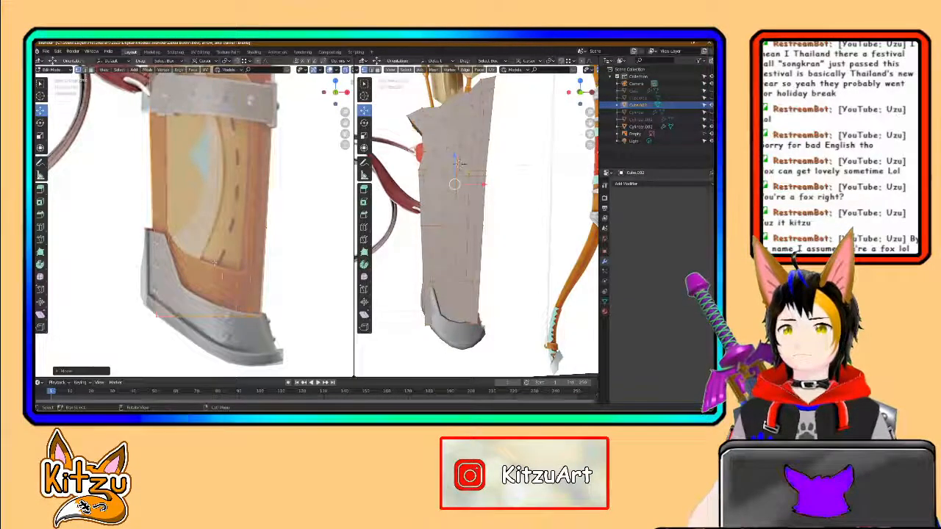
shift+middle_drag(270, 300, 244, 373)
Step: Examine how the mesh lines follow the reference's scalloped rim, curved ornament and belt in the front view
scroll(244, 374, down, 2)
shift+middle_drag(220, 213, 218, 299)
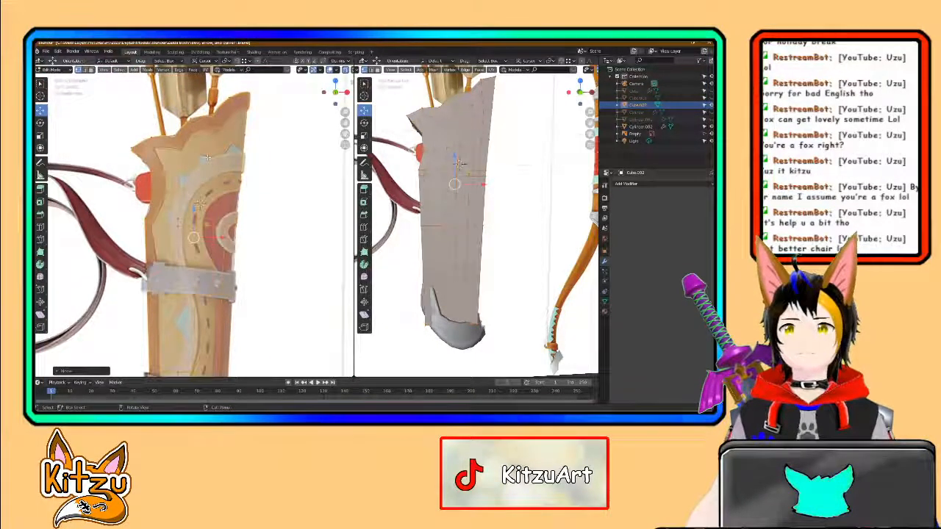
scroll(208, 157, up, 3)
scroll(204, 195, down, 1)
shift+middle_drag(204, 195, 213, 110)
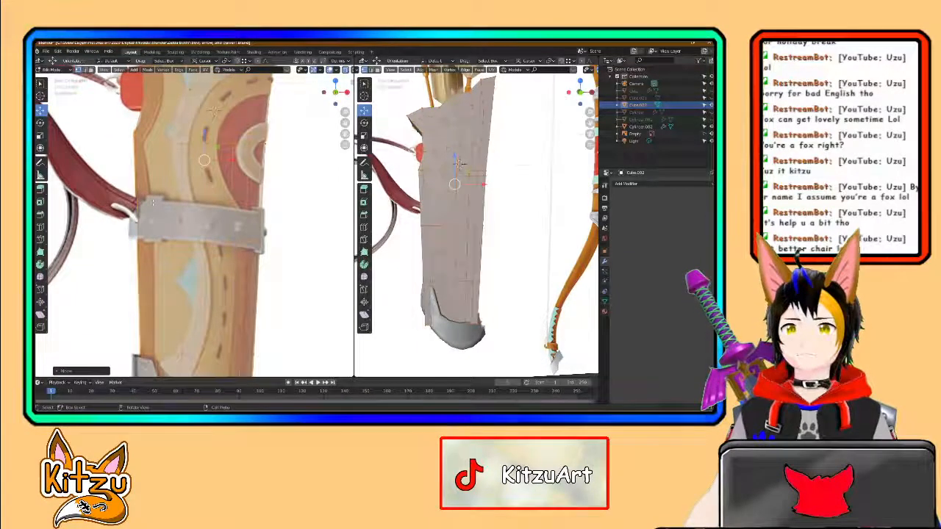
scroll(153, 203, down, 1)
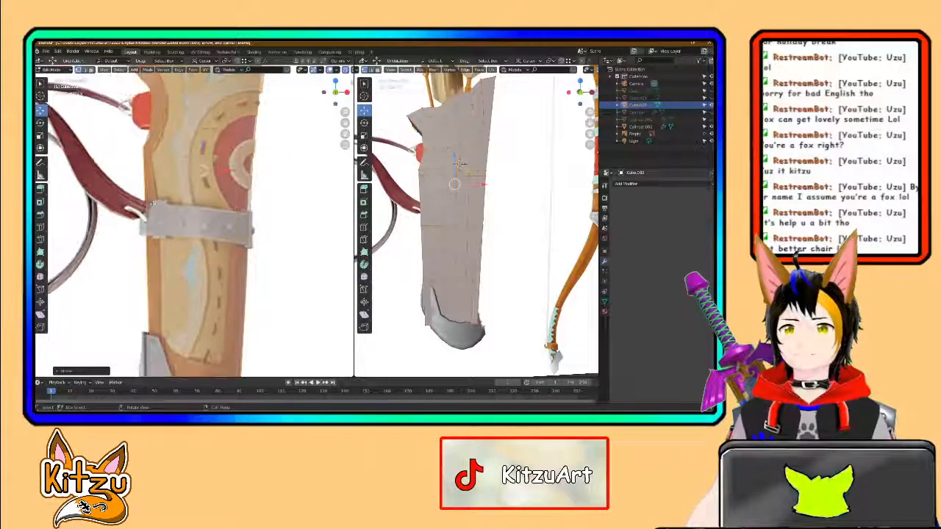
scroll(153, 203, down, 1)
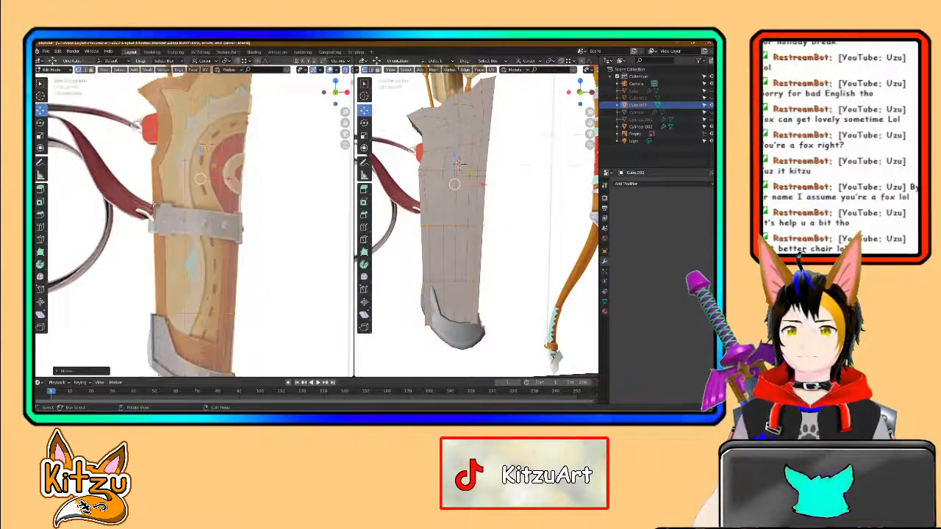
middle_drag(154, 201, 192, 204)
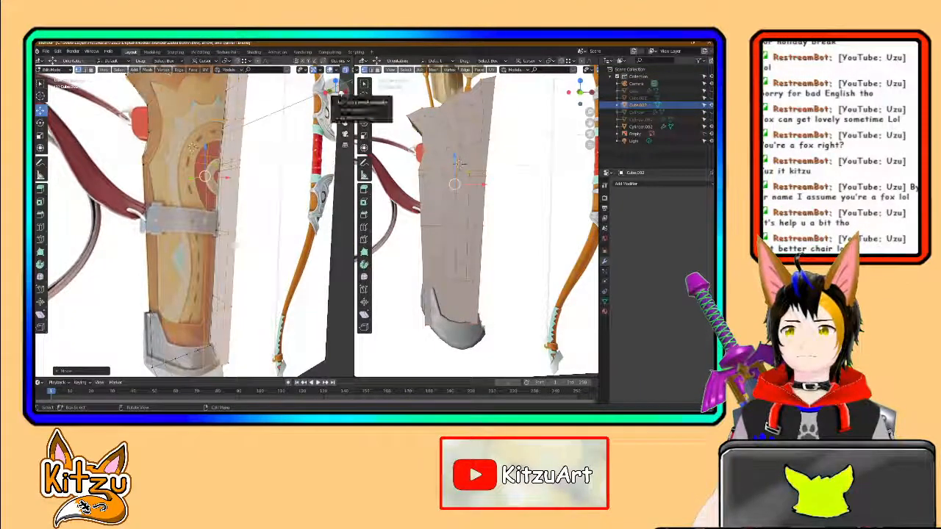
click(341, 93)
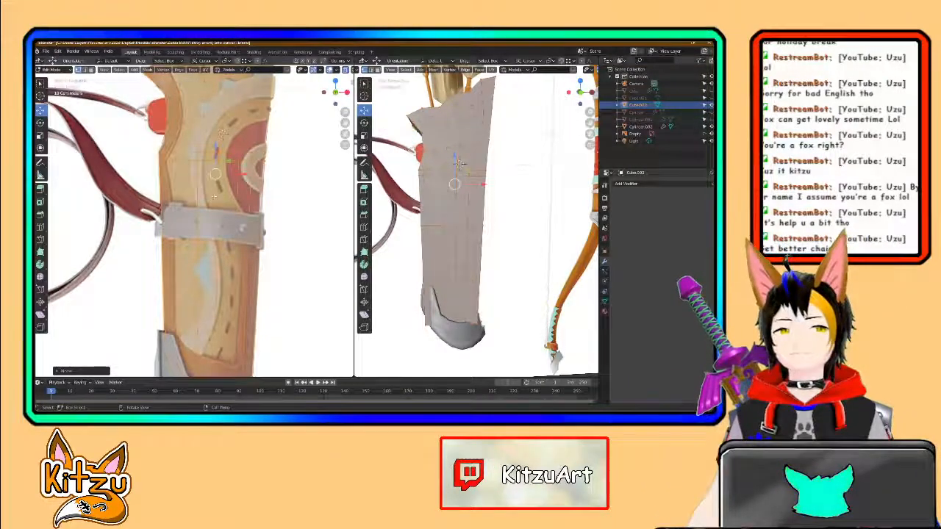
middle_drag(213, 196, 224, 202)
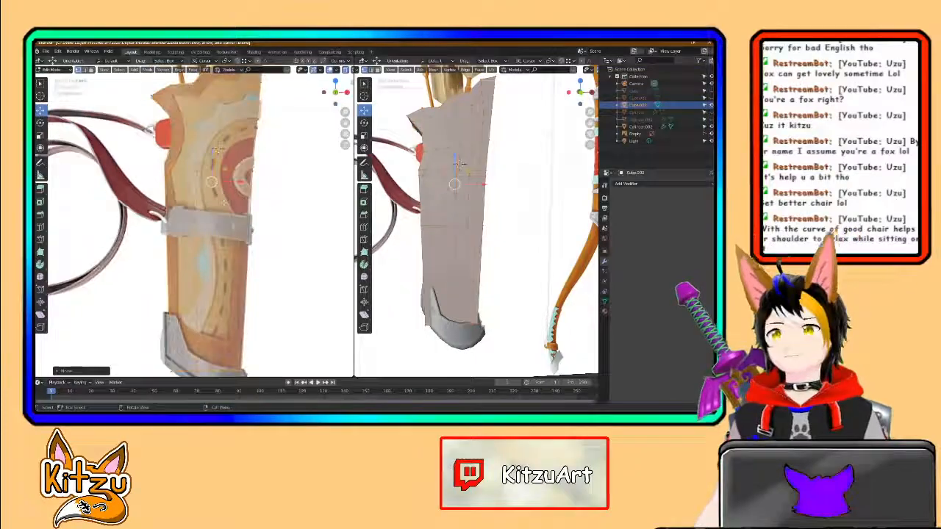
scroll(224, 202, up, 1)
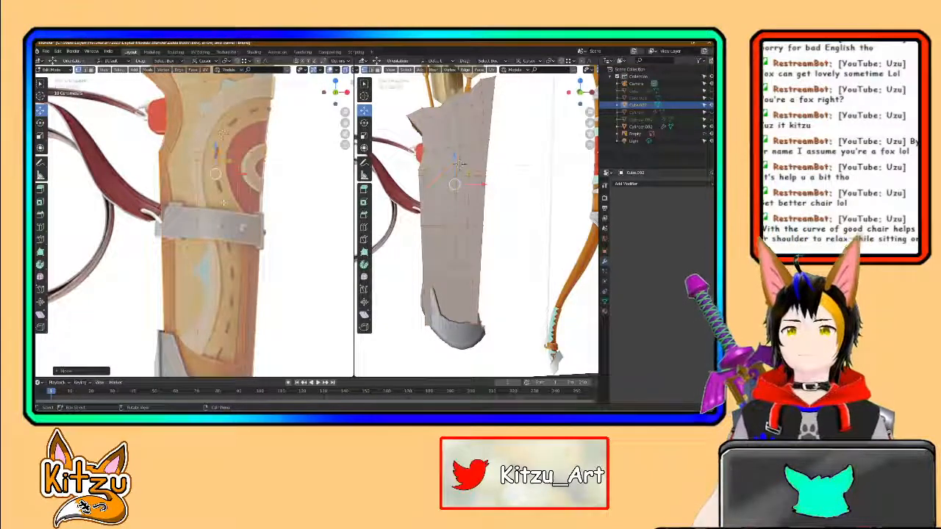
scroll(220, 195, down, 1)
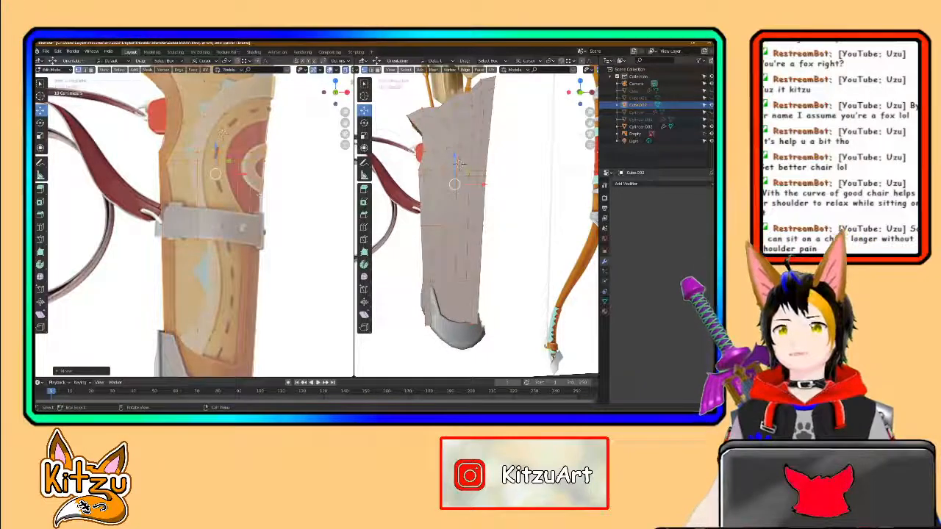
Step: Examine the layout of the loop cuts across the solid-shaded quiver body in the second viewport
scroll(457, 240, up, 2)
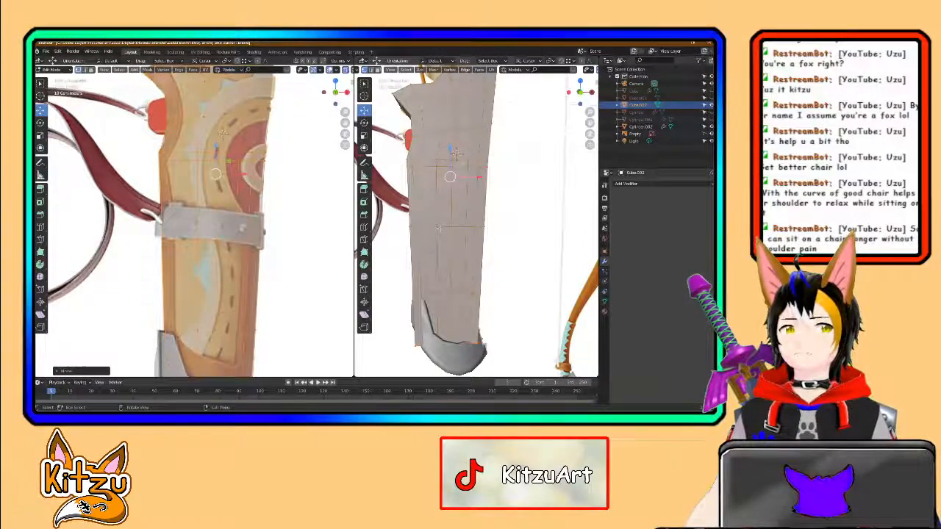
scroll(438, 228, up, 1)
shift+middle_drag(439, 203, 480, 220)
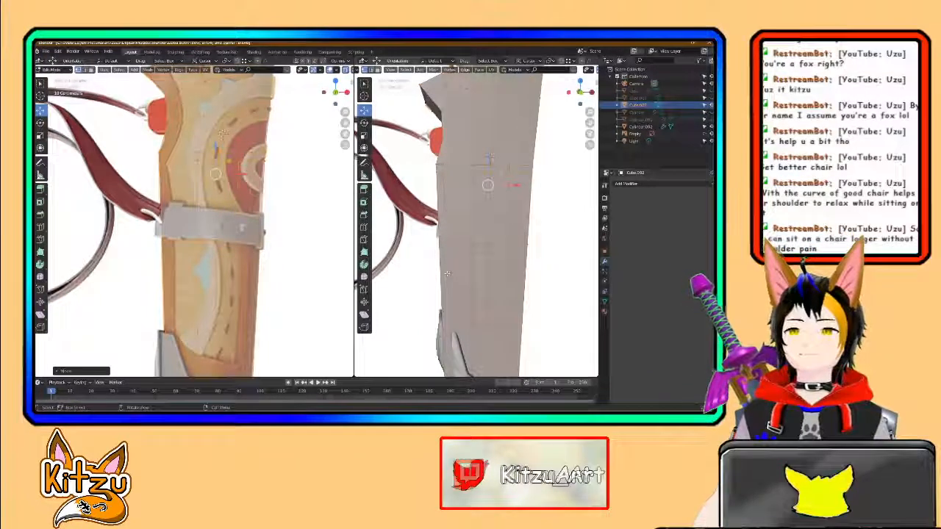
middle_drag(444, 275, 467, 268)
scroll(479, 163, down, 1)
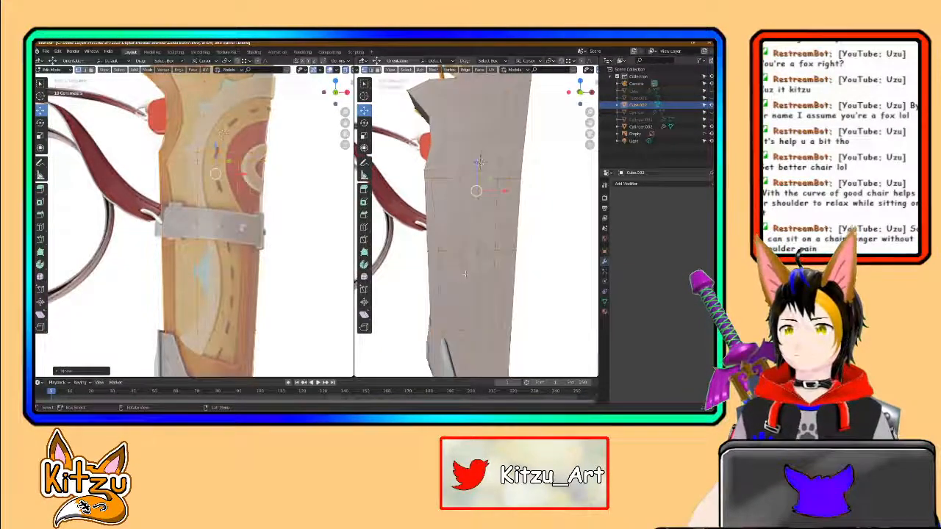
middle_drag(479, 163, 491, 248)
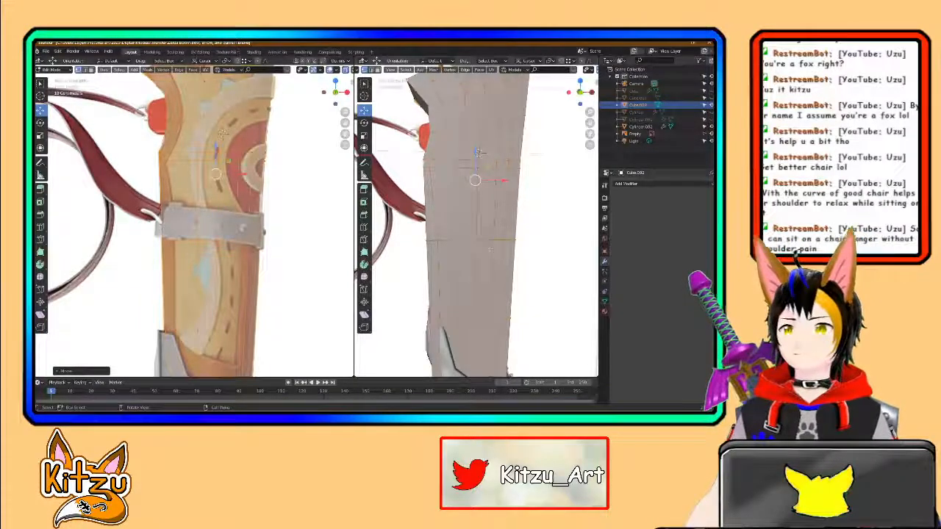
middle_drag(490, 249, 462, 166)
middle_drag(481, 221, 482, 226)
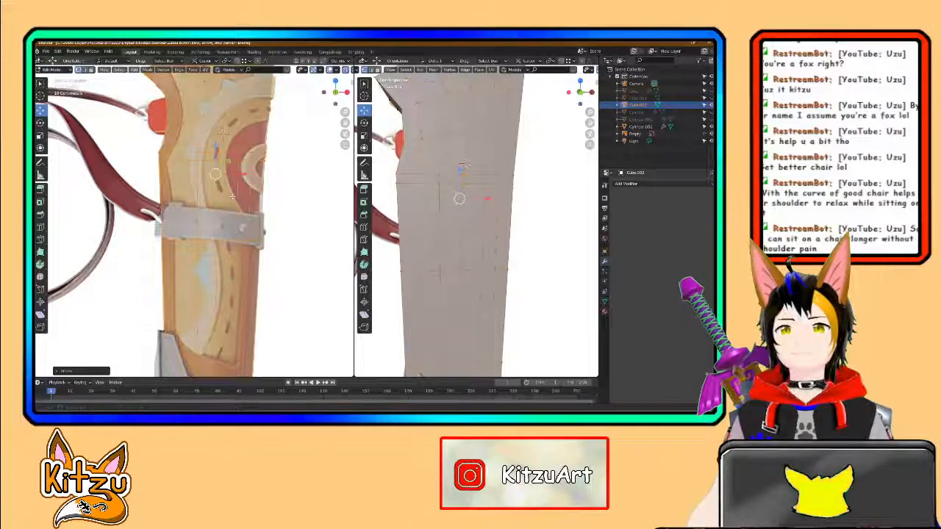
shift+middle_drag(221, 184, 217, 236)
middle_drag(255, 170, 251, 181)
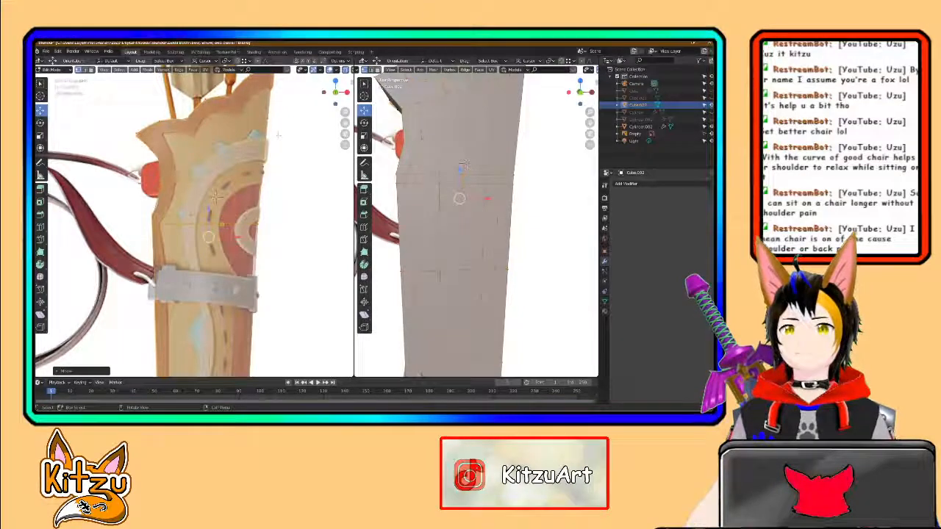
scroll(278, 134, up, 3)
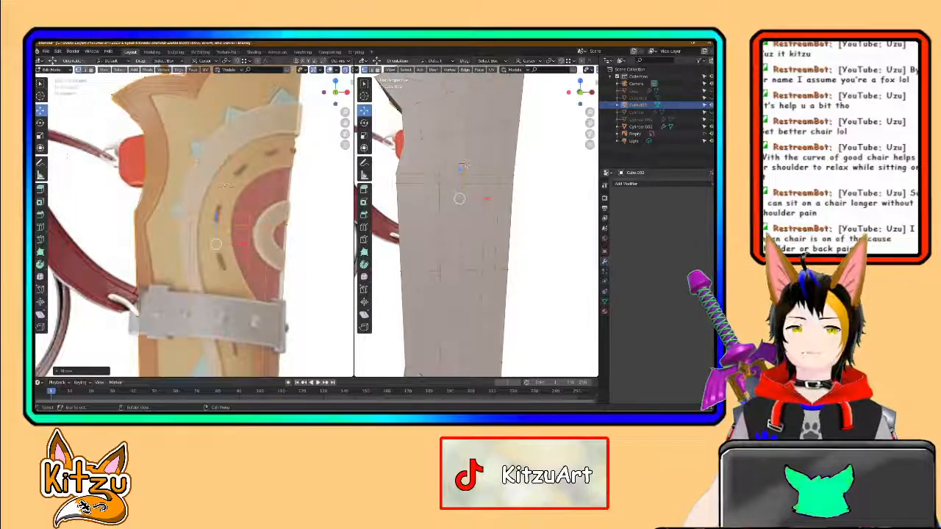
click(40, 239)
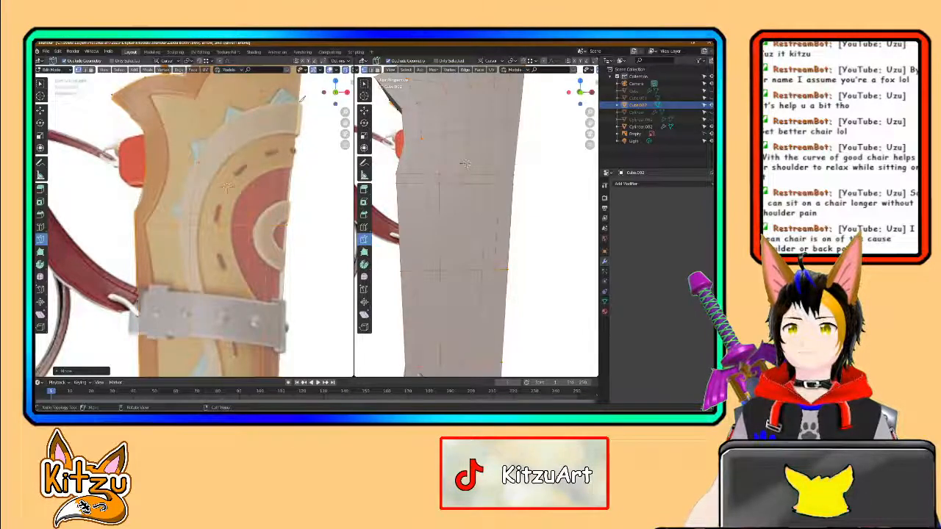
click(298, 102)
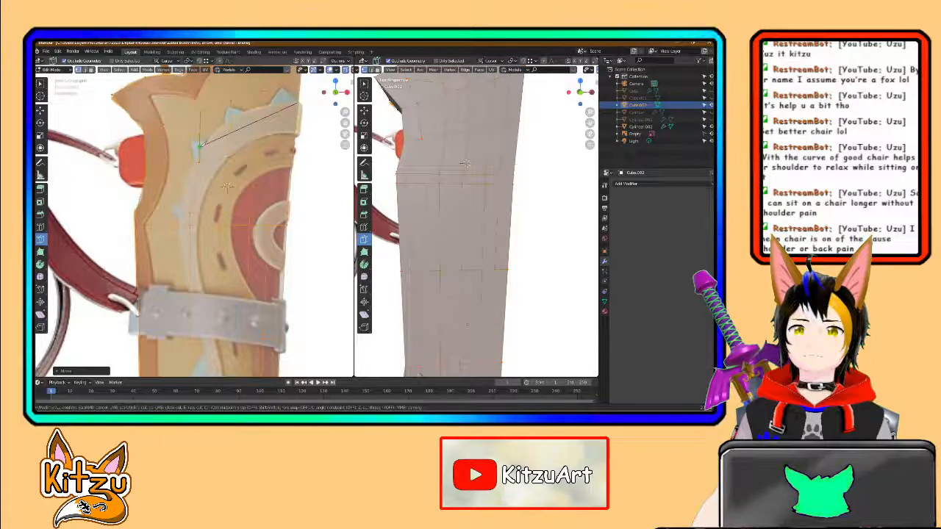
key(Escape)
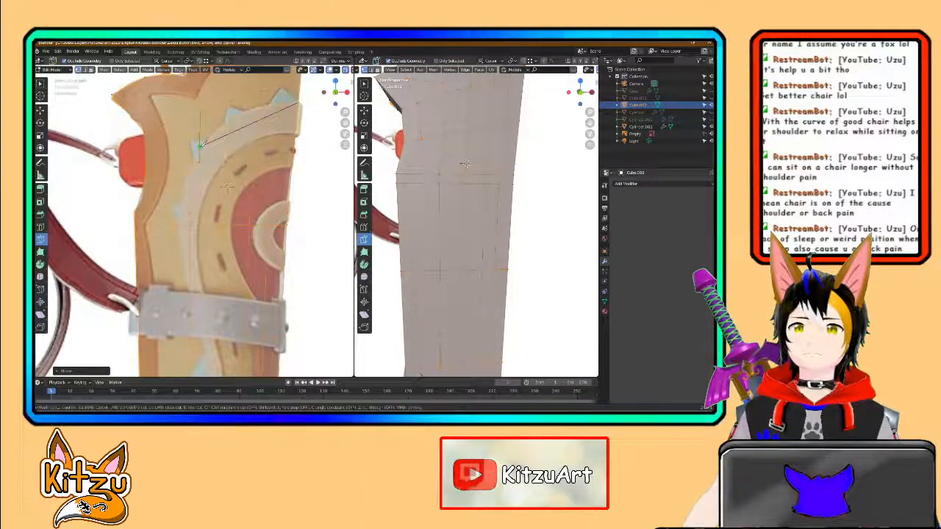
middle_drag(201, 144, 224, 160)
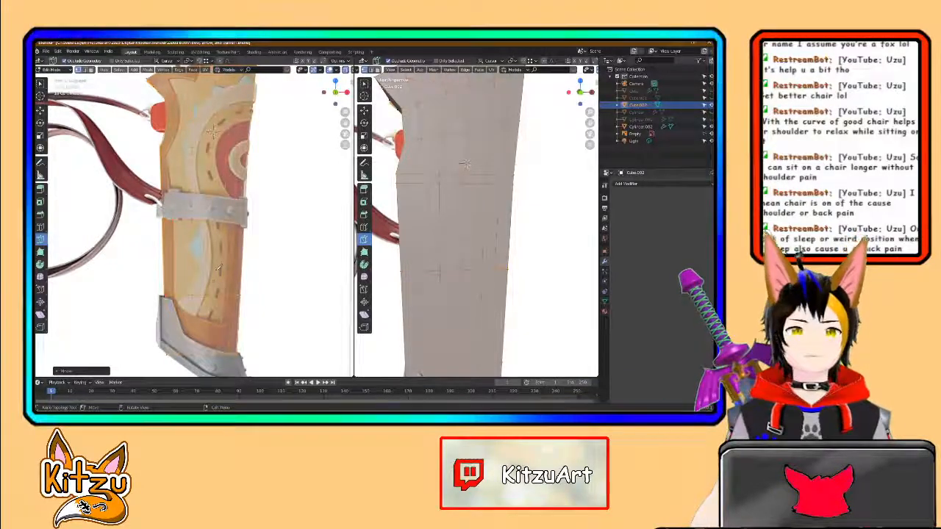
Step: Knife-cut along the outer edge of the pale curved band, from the quiver's far side edge below the rim down to the belt
scroll(218, 268, up, 2)
shift+middle_drag(217, 182, 213, 220)
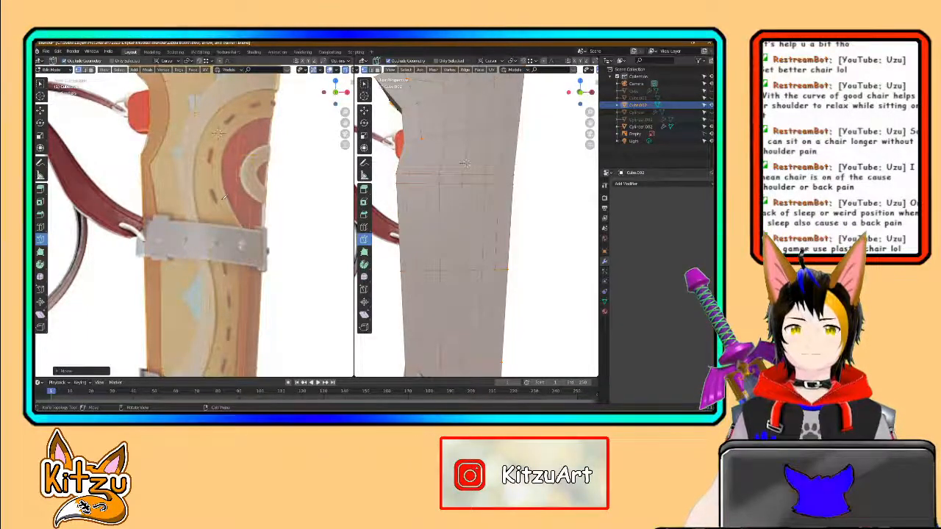
middle_drag(224, 197, 250, 218)
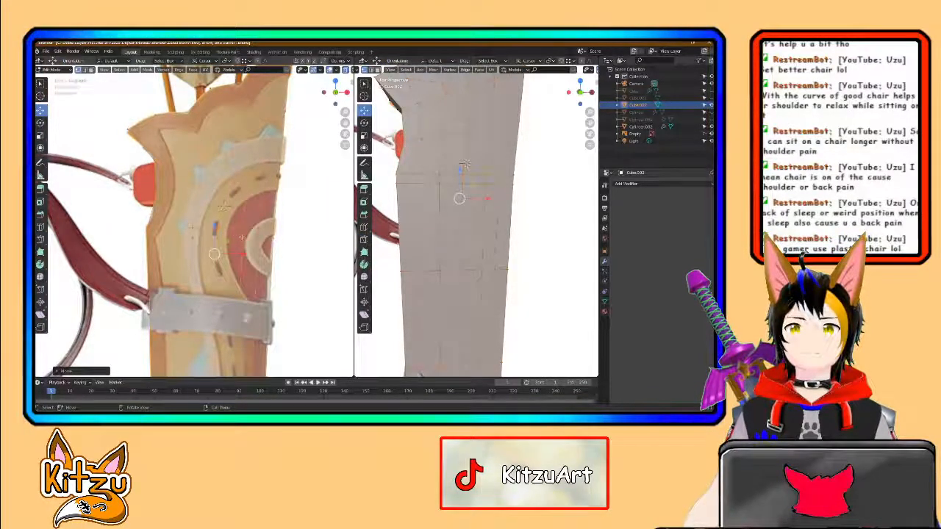
scroll(242, 236, up, 1)
click(40, 239)
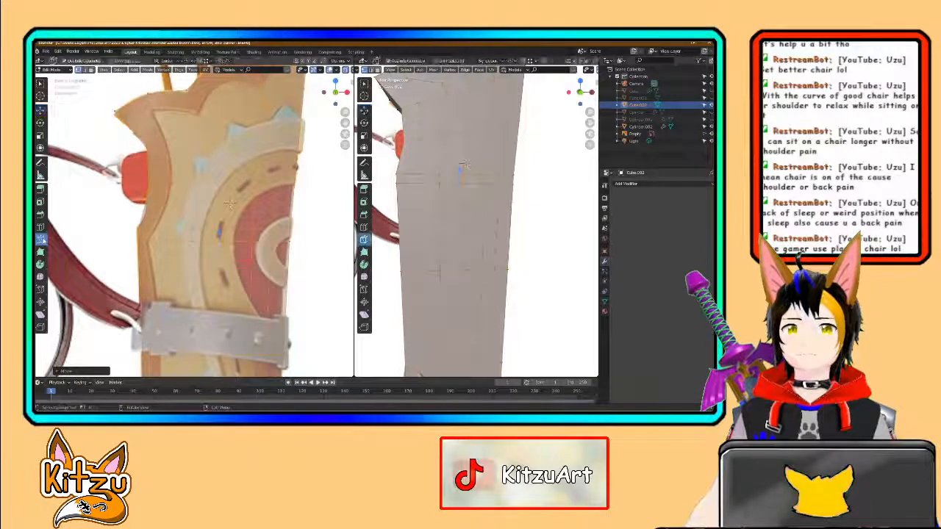
shift+middle_drag(302, 151, 300, 163)
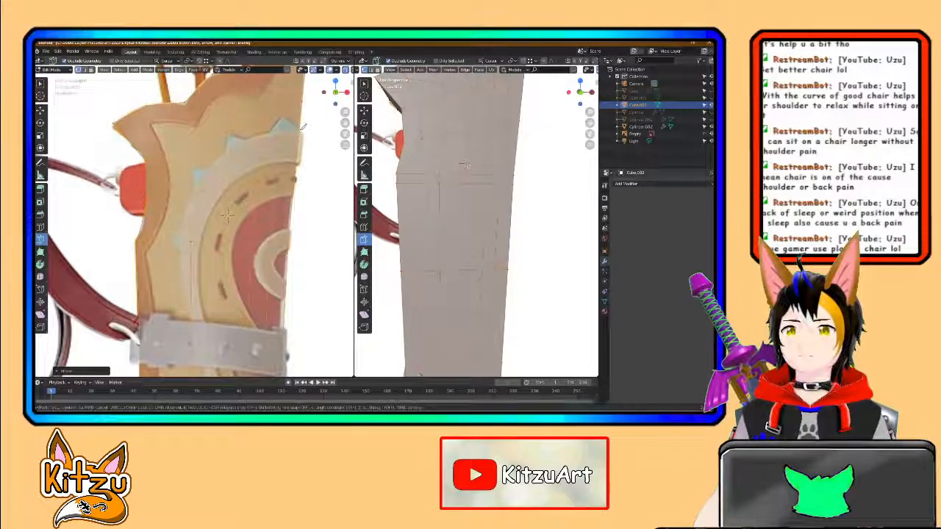
click(299, 131)
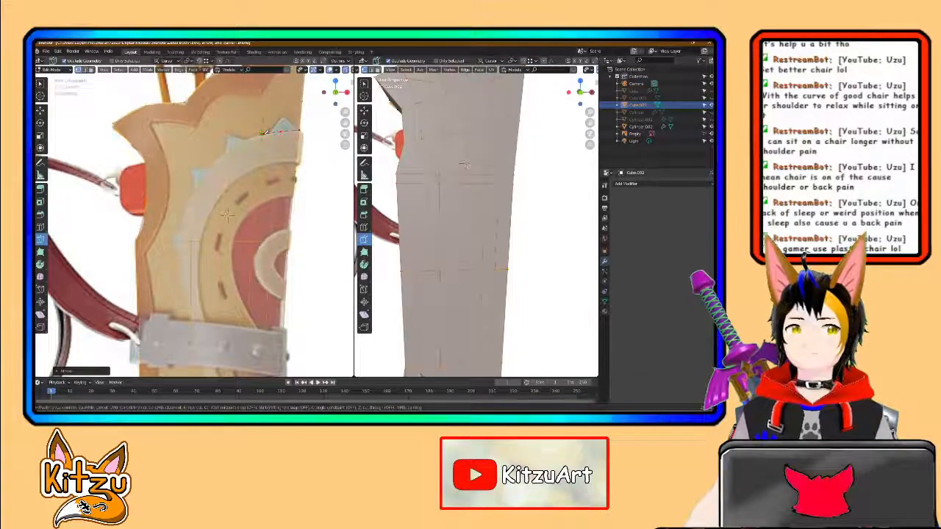
click(261, 134)
click(230, 146)
click(200, 175)
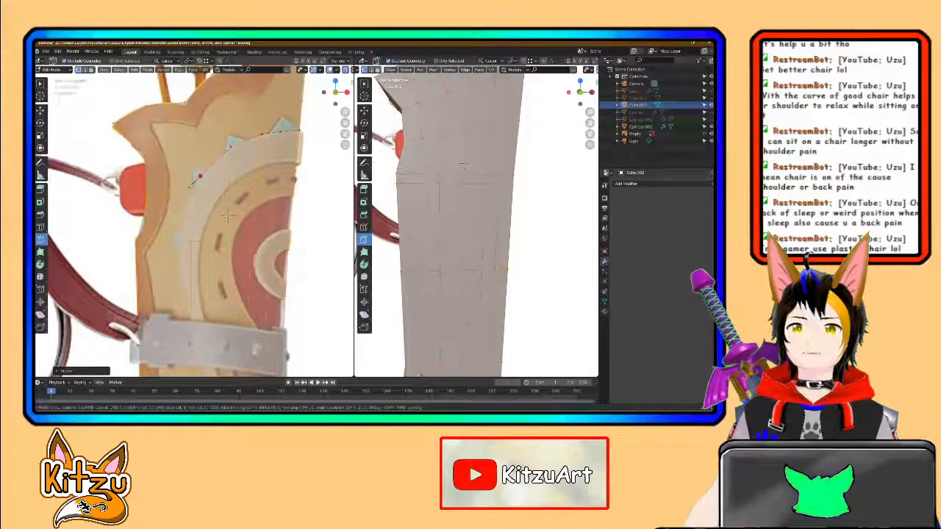
click(191, 192)
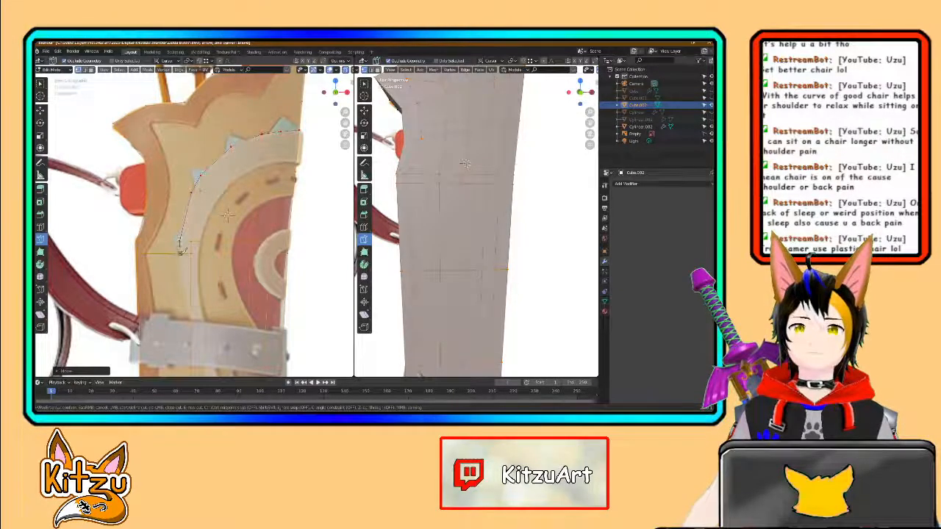
click(180, 254)
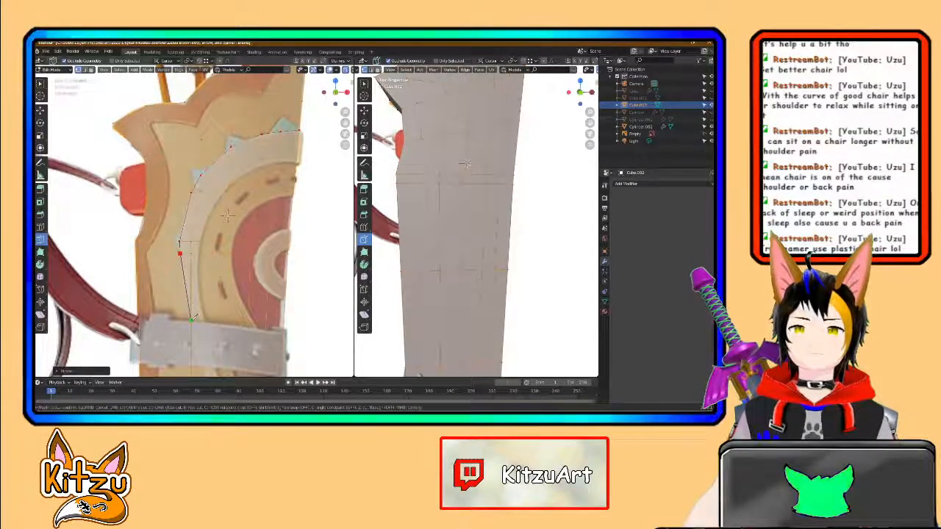
click(192, 319)
Step: Continue the knife cut across the belt along the pale band to the metal tip, and trace the panel's lower edge
shift+middle_drag(193, 319, 183, 208)
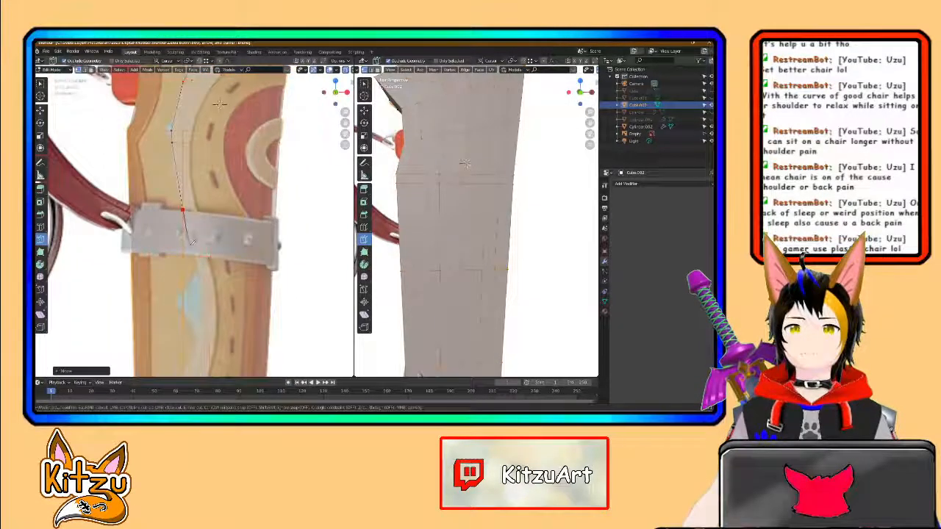
click(198, 277)
shift+middle_drag(201, 294, 207, 231)
shift+middle_drag(209, 270, 209, 234)
click(206, 233)
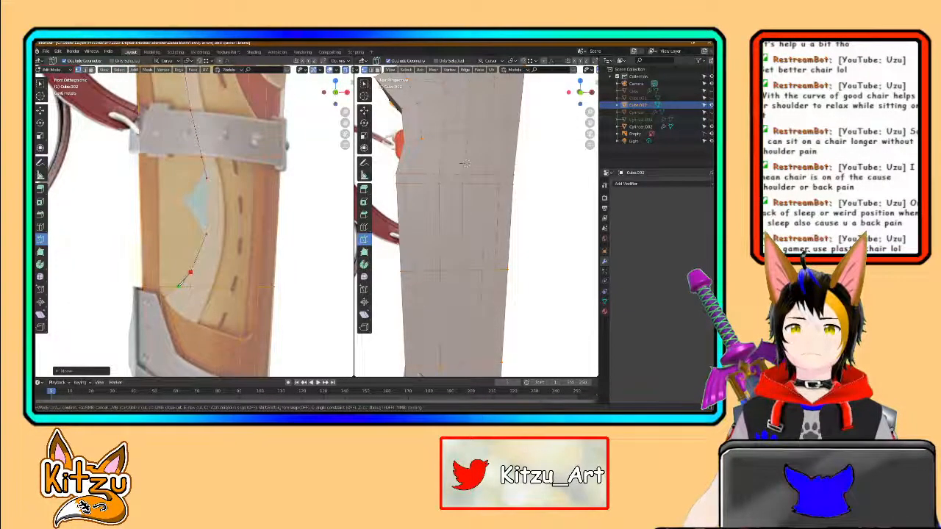
click(177, 286)
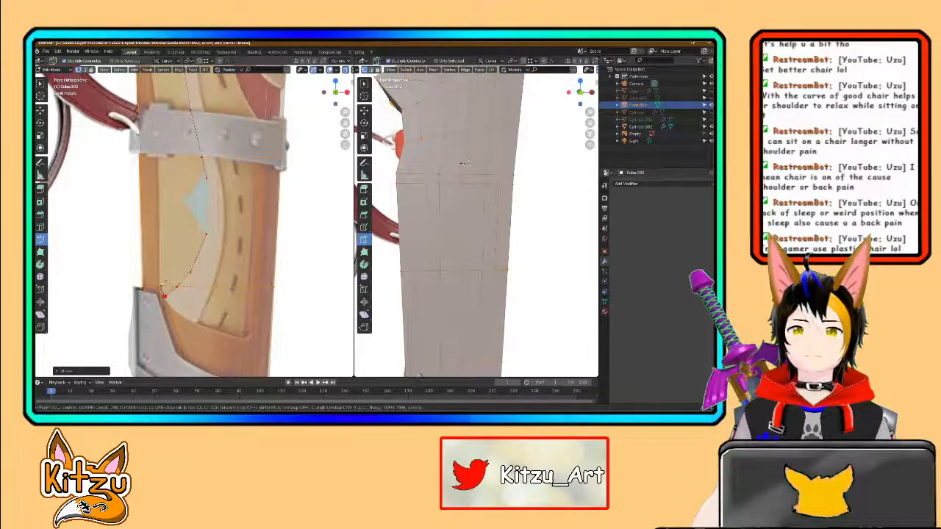
key(Return)
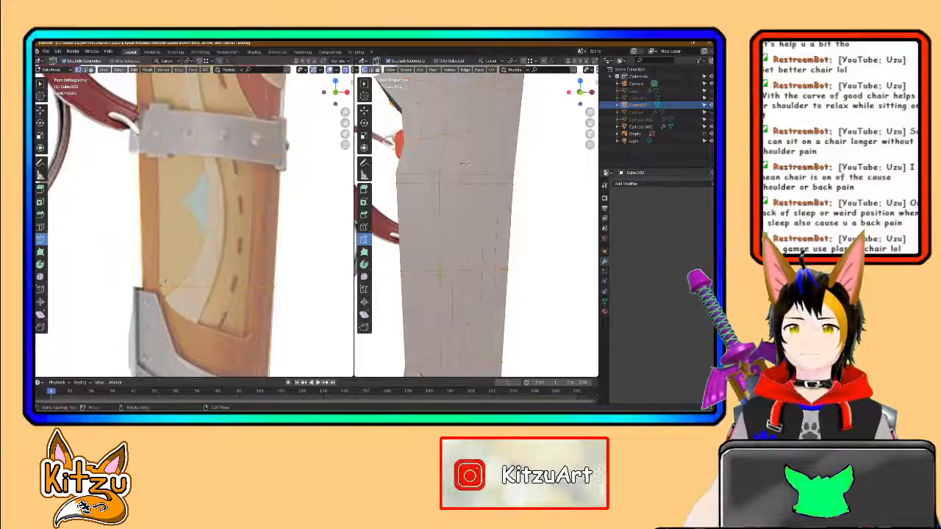
click(191, 320)
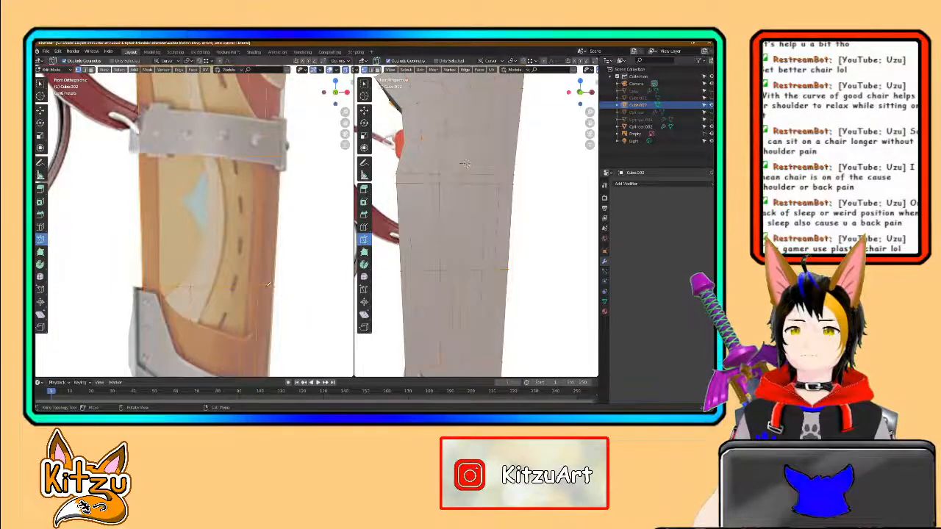
Step: Move the vertices above the metal tip and at the belt's lower edge outward along X toward the orange side border
click(41, 110)
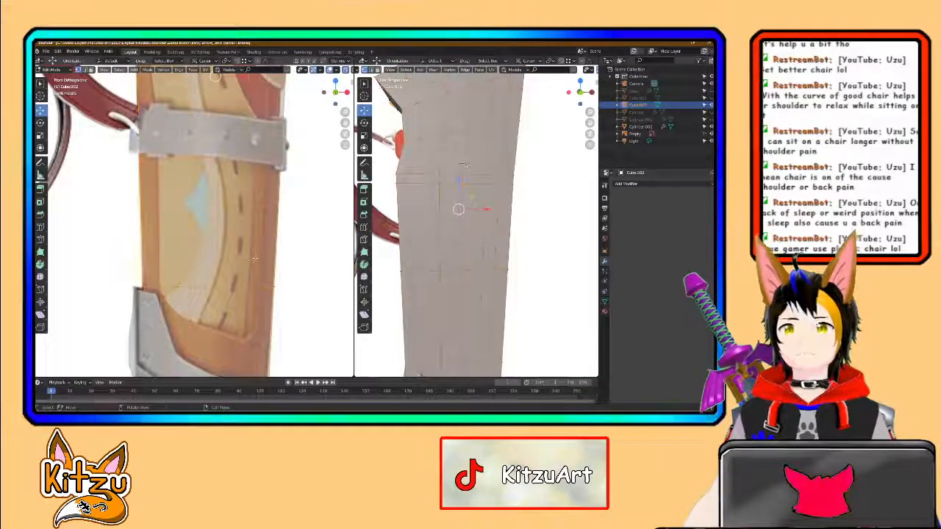
scroll(237, 250, down, 1)
shift+middle_drag(260, 228, 245, 216)
click(226, 286)
drag(252, 288, 255, 287)
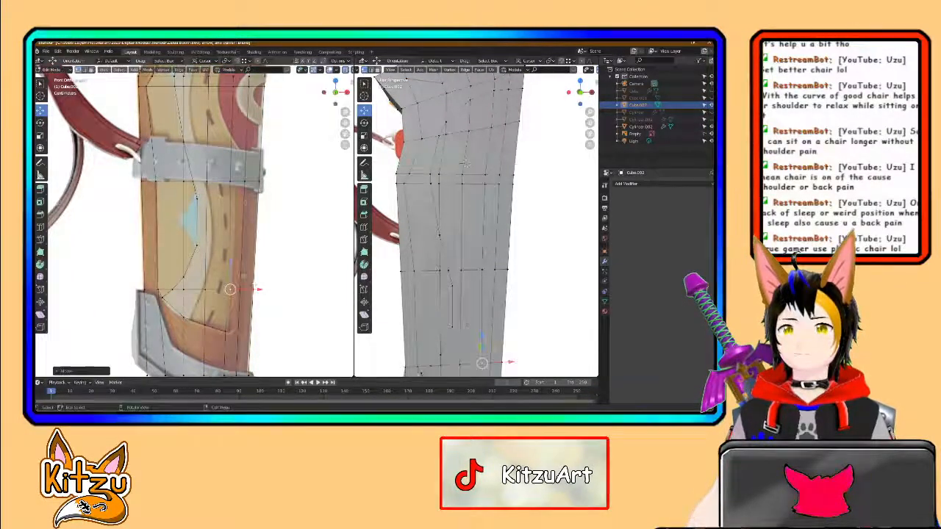
shift+middle_drag(229, 183, 224, 239)
click(224, 238)
drag(250, 237, 257, 237)
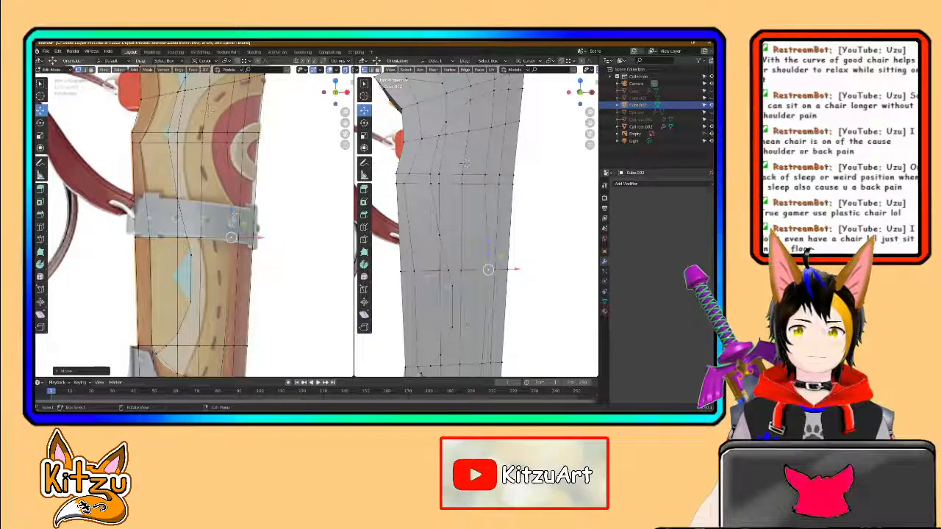
Step: Knife-cut along the inner edge of the pale curved band, around the stitched ring and down toward the belt
middle_drag(229, 184, 203, 172)
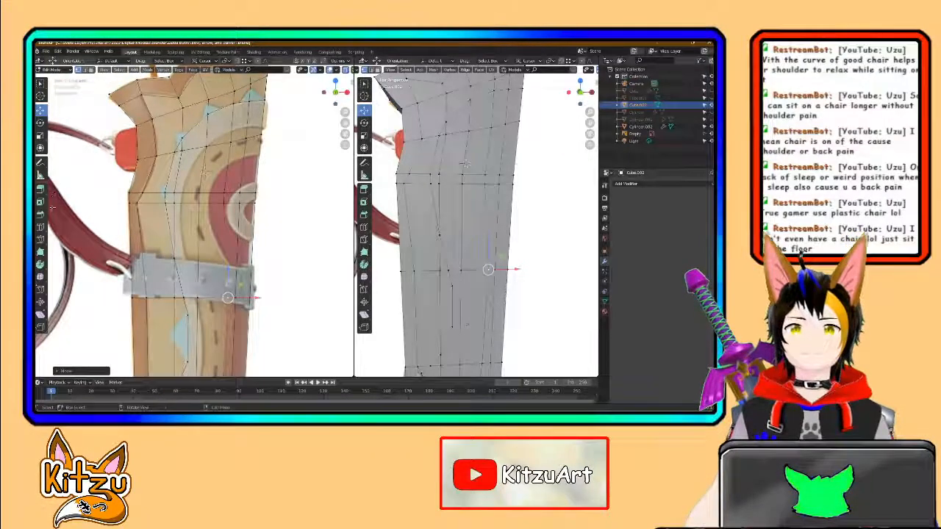
click(40, 239)
scroll(254, 121, up, 1)
shift+middle_drag(257, 116, 266, 167)
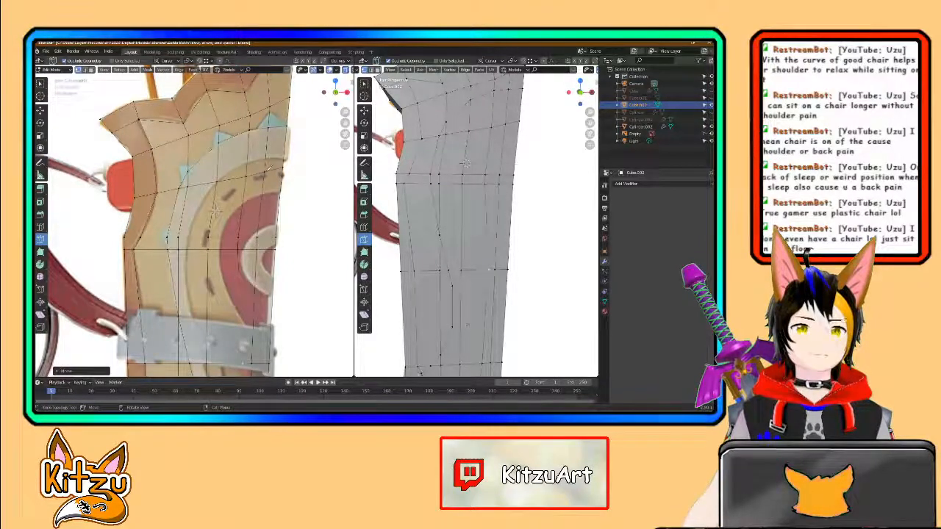
scroll(297, 151, up, 2)
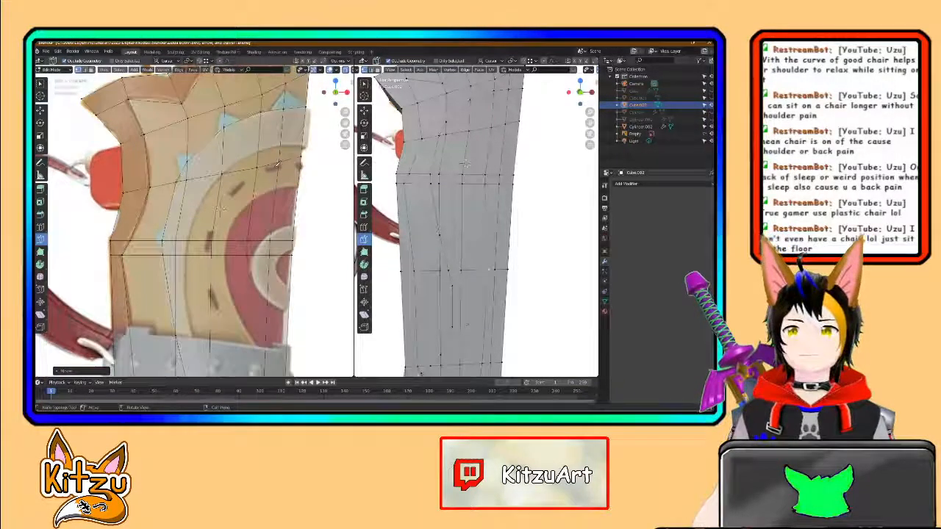
scroll(297, 151, up, 3)
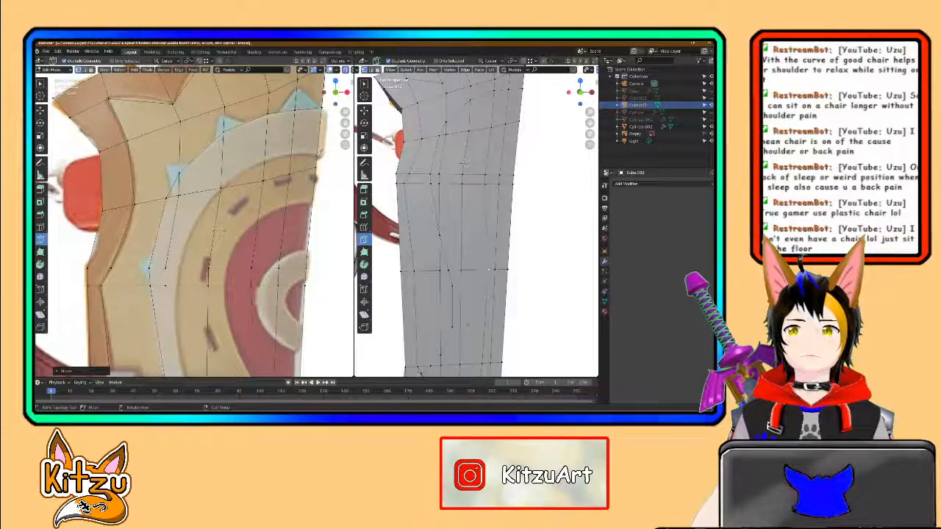
click(292, 154)
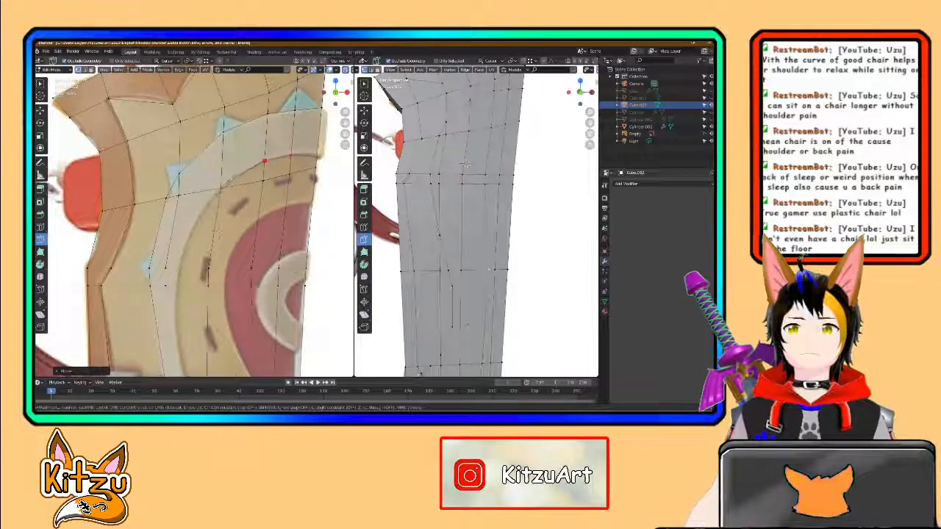
click(220, 189)
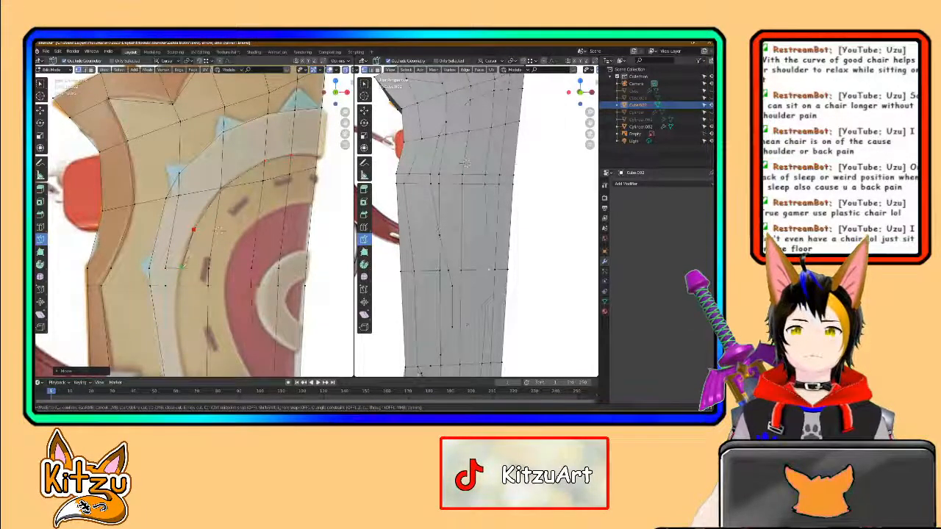
click(181, 267)
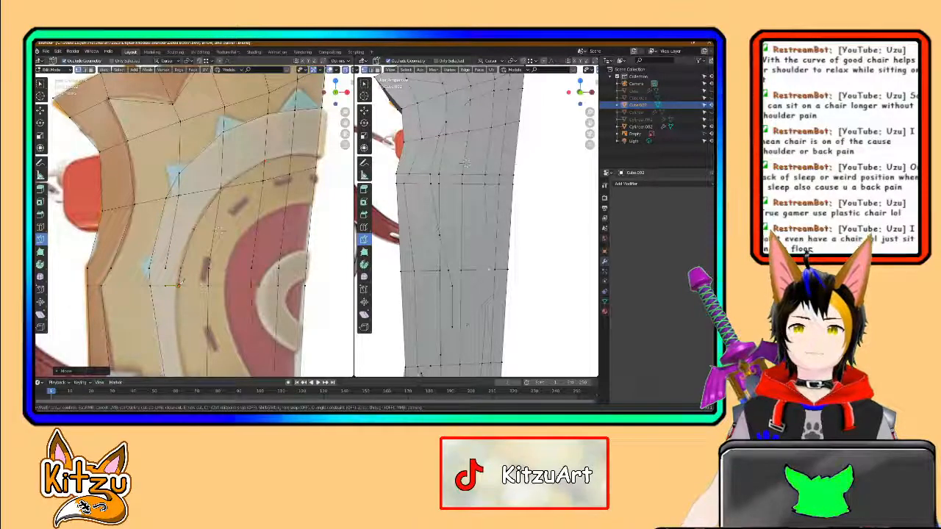
click(179, 285)
shift+middle_drag(183, 320, 181, 221)
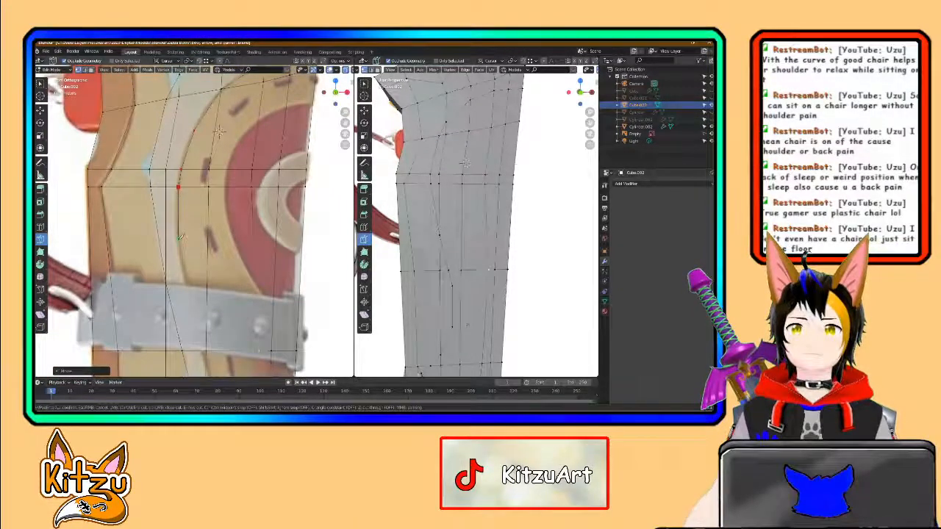
click(179, 242)
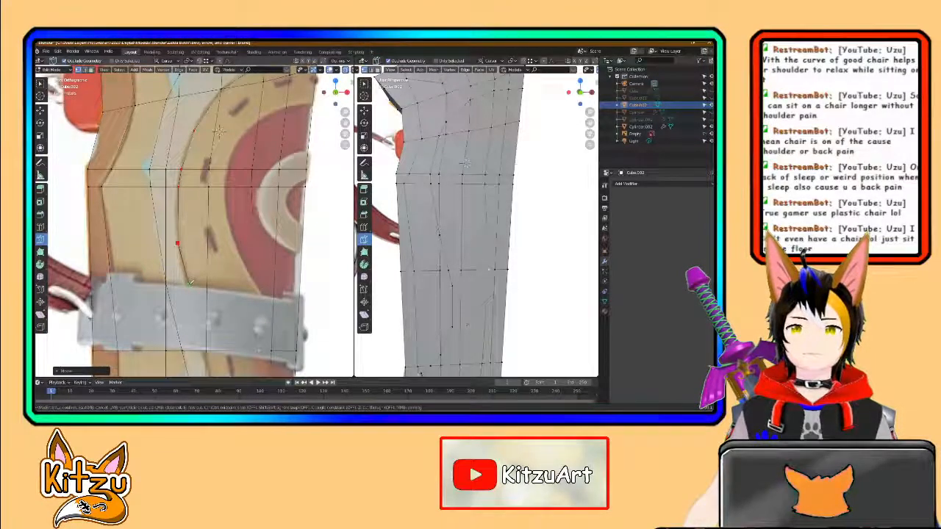
Step: Knife-cut the mesh along the pale band's inner curve, from beside the target past the metal strap to the band's lower end
shift+middle_drag(195, 285, 194, 219)
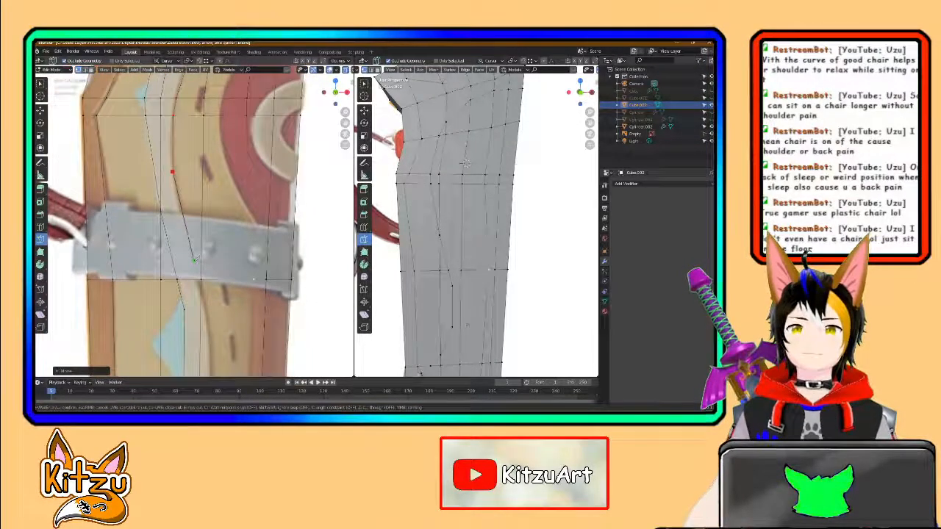
shift+middle_drag(211, 306, 210, 194)
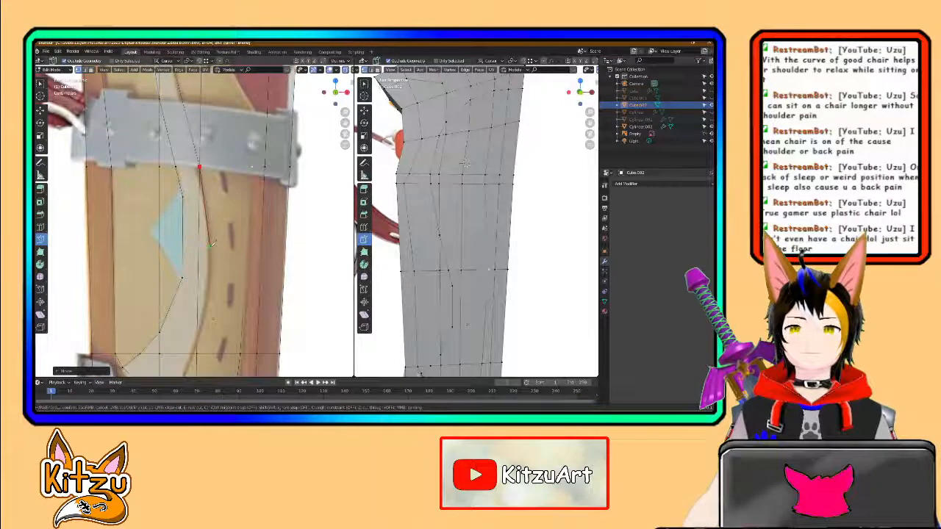
shift+middle_drag(212, 277, 215, 230)
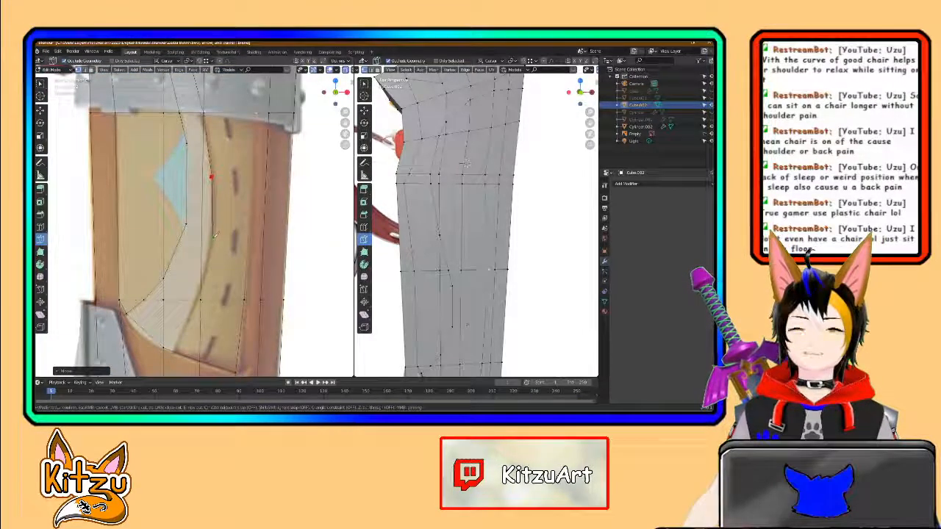
click(211, 241)
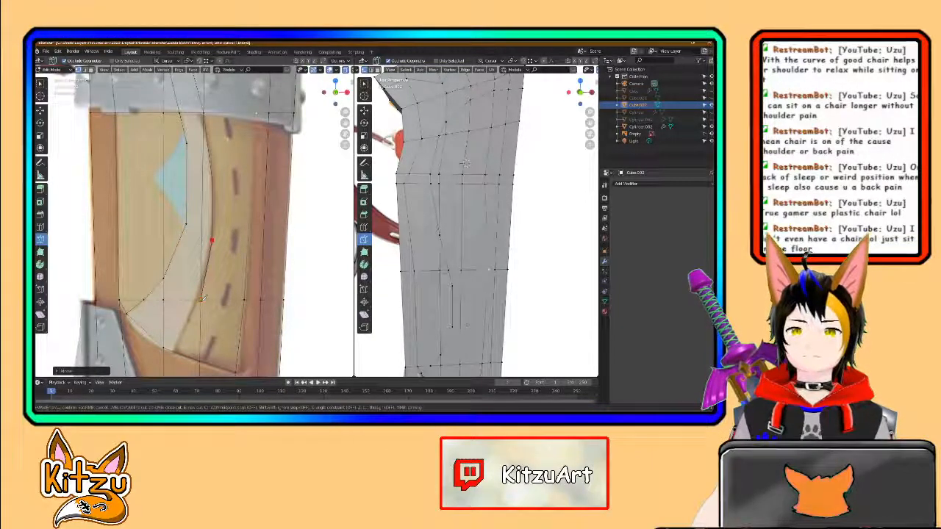
middle_drag(187, 319, 197, 307)
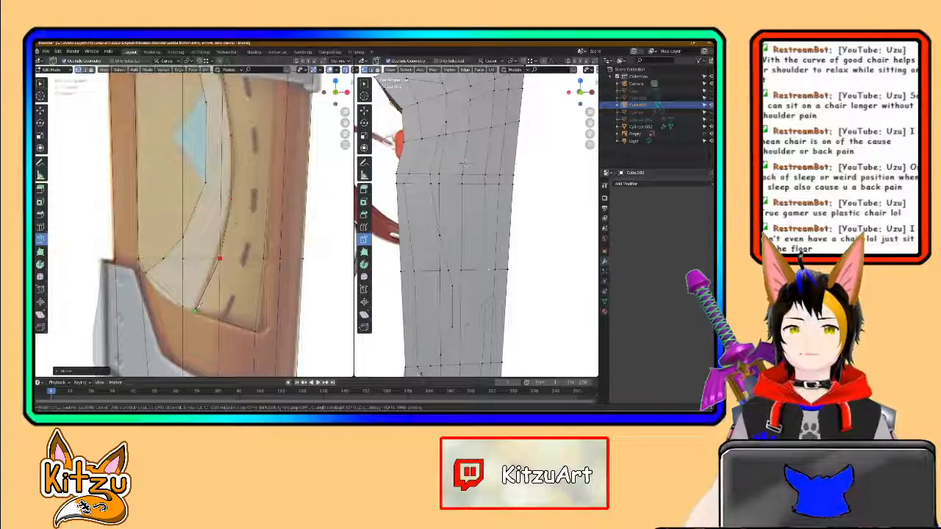
key(Return)
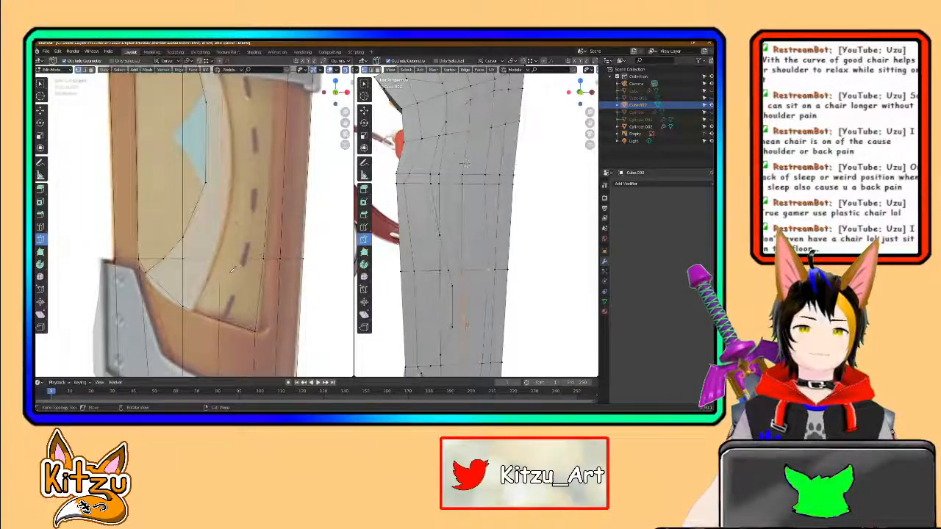
Step: Cut the outline of the light-blue triangle below the metal strap into the mesh with the Knife tool
middle_drag(238, 267, 230, 266)
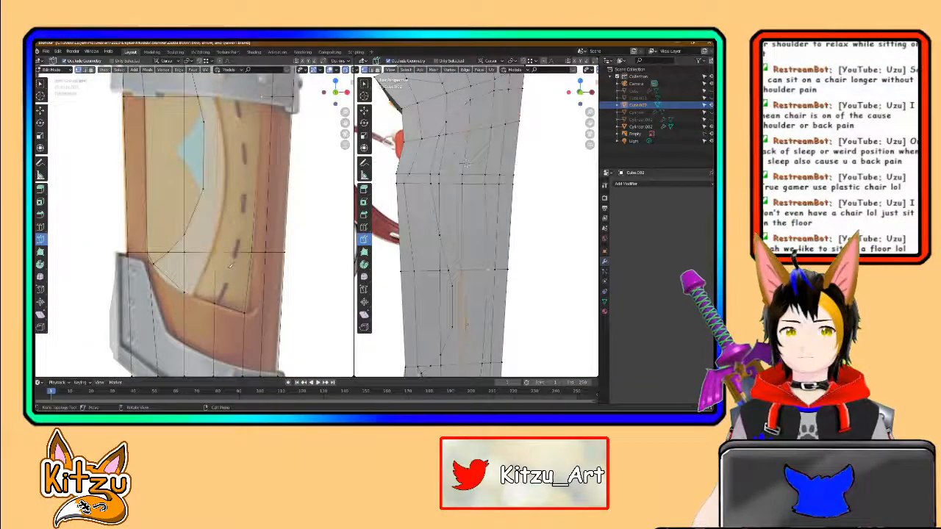
mouse_move(230, 266)
middle_down()
mouse_move(234, 223)
mouse_move(213, 262)
middle_up()
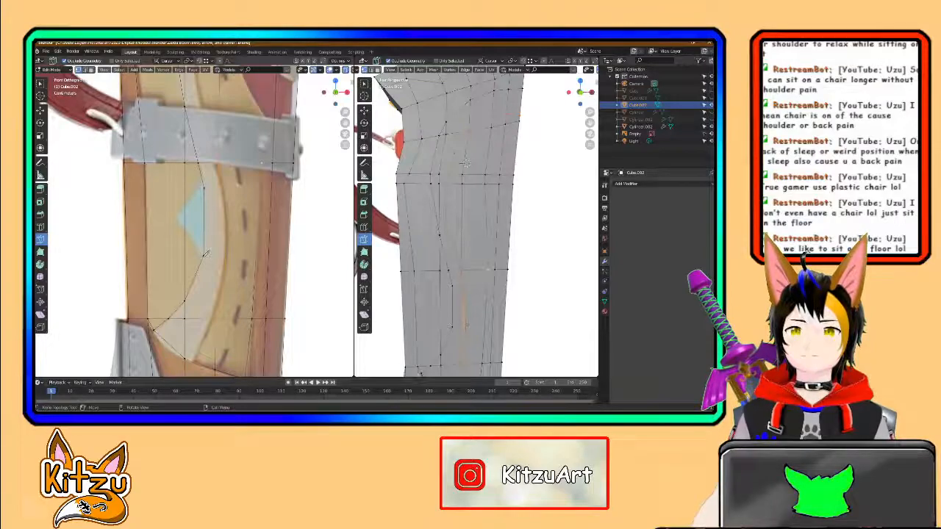
click(199, 244)
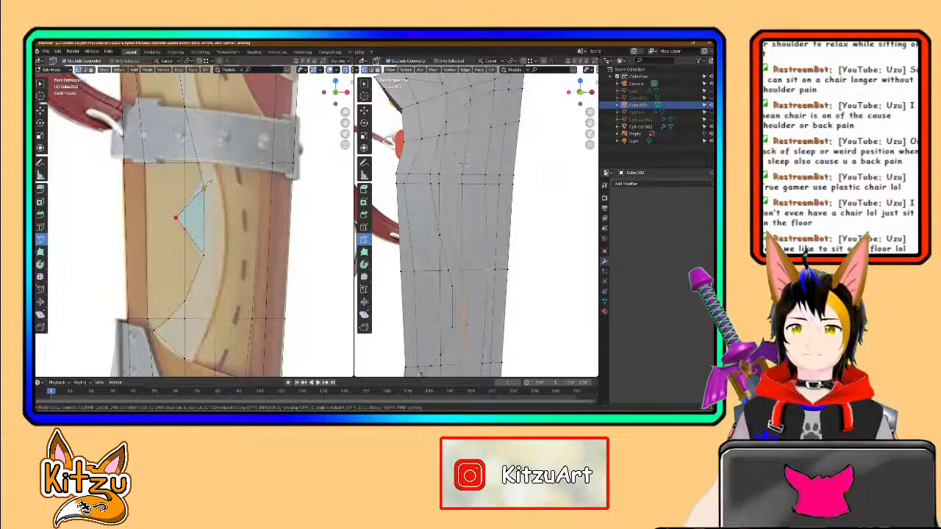
key(Return)
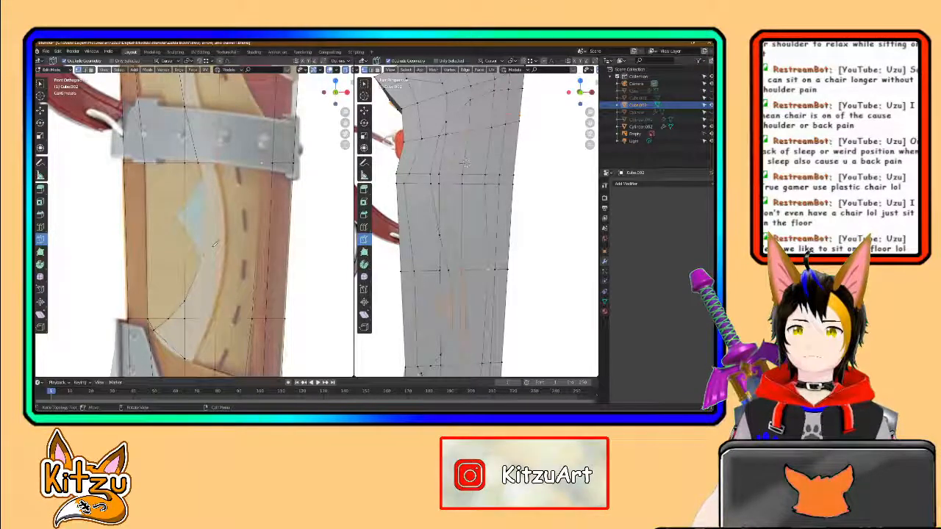
Step: Knife-cut the lower edge of the light-blue spike beside the target, from the pale band to the spike's tip
shift+middle_drag(221, 178, 222, 271)
shift+middle_drag(176, 121, 192, 229)
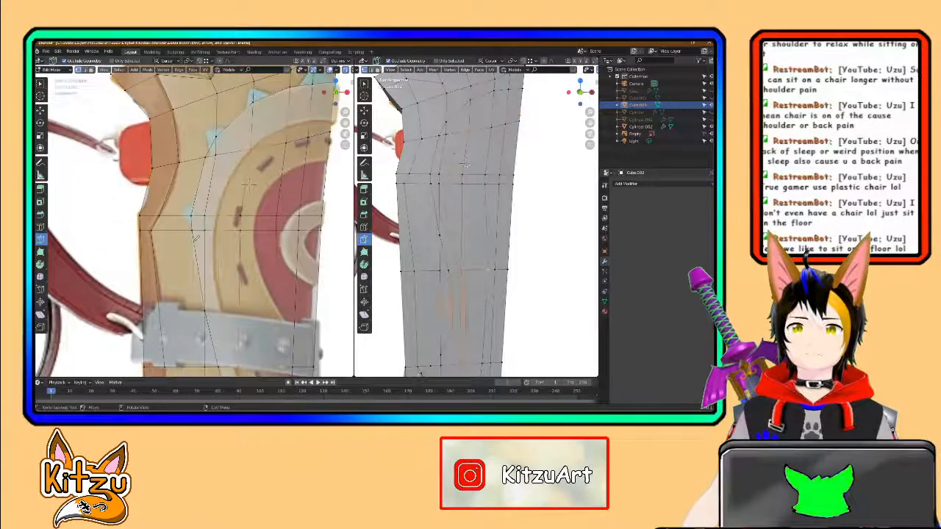
scroll(192, 228, up, 2)
click(191, 232)
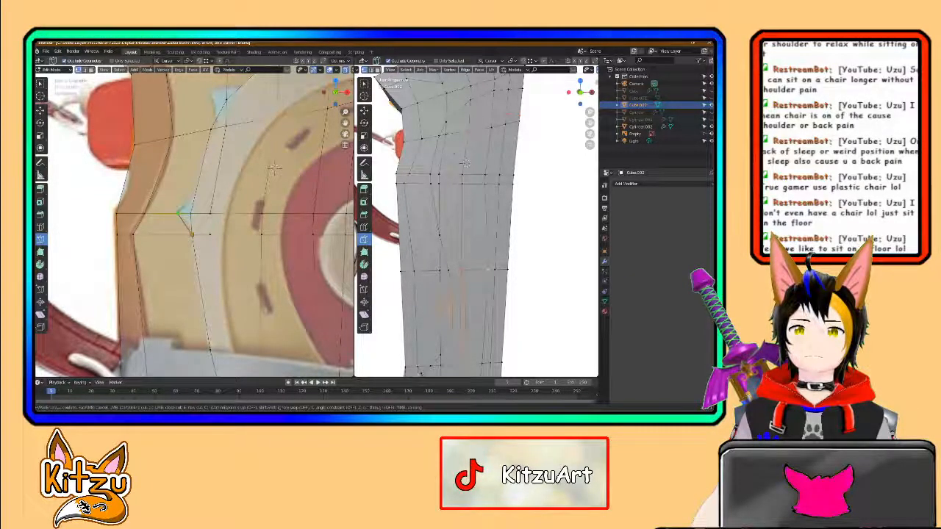
click(178, 213)
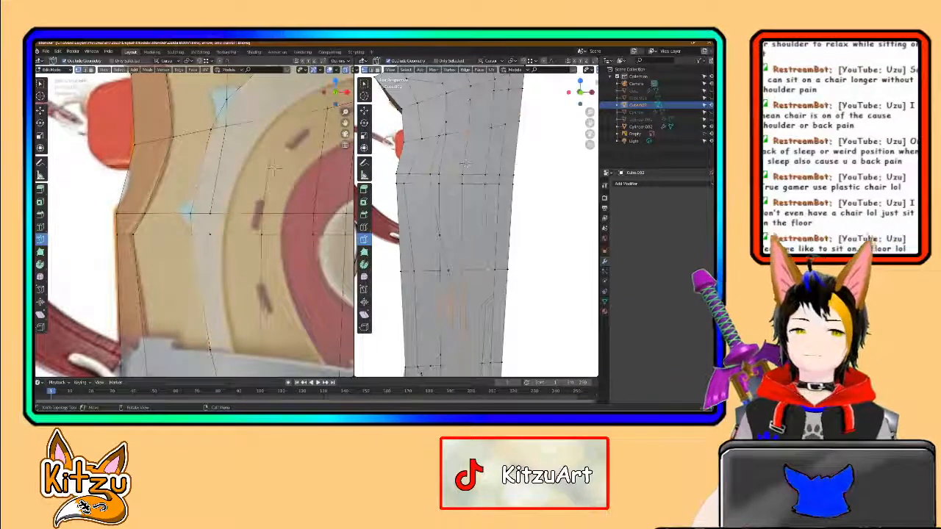
Step: Cut the outlines of the next two light-blue spikes up along the pale band with the Knife tool
middle_drag(272, 167, 255, 248)
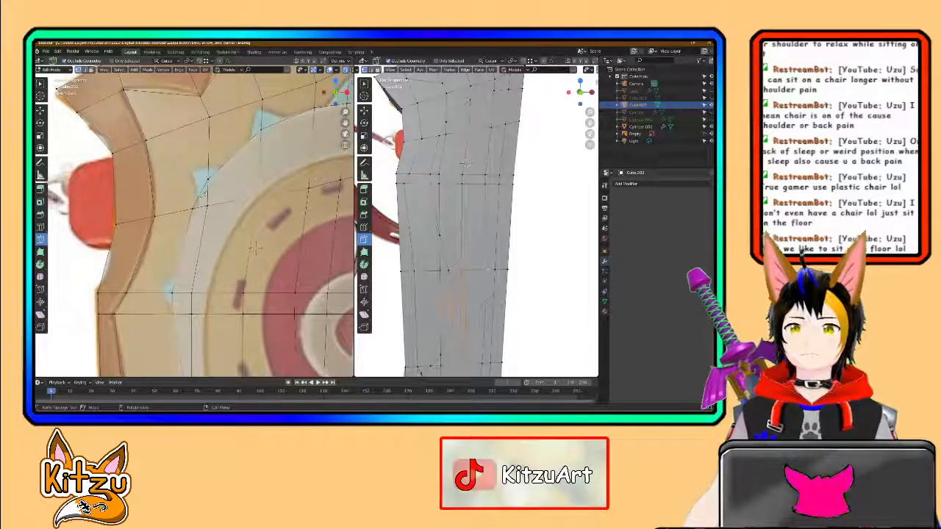
key(k)
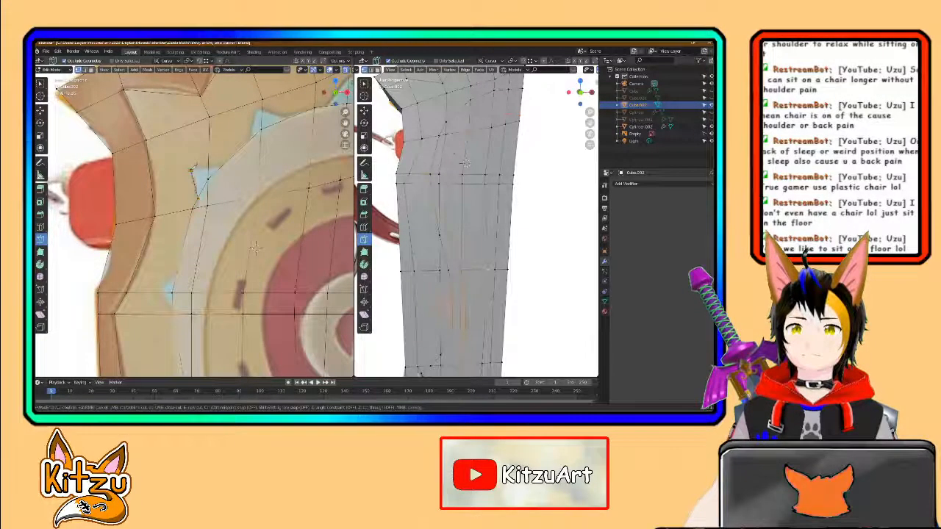
key(Return)
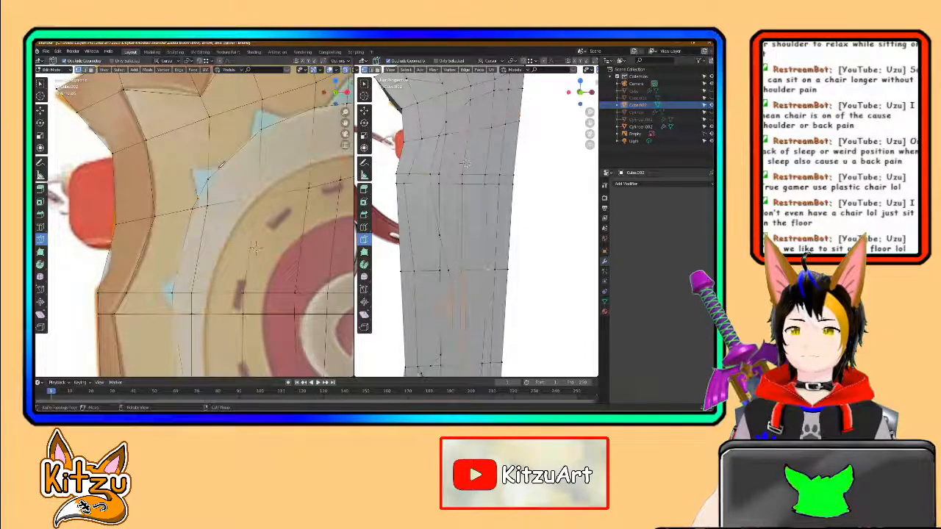
middle_drag(255, 248, 223, 289)
key(k)
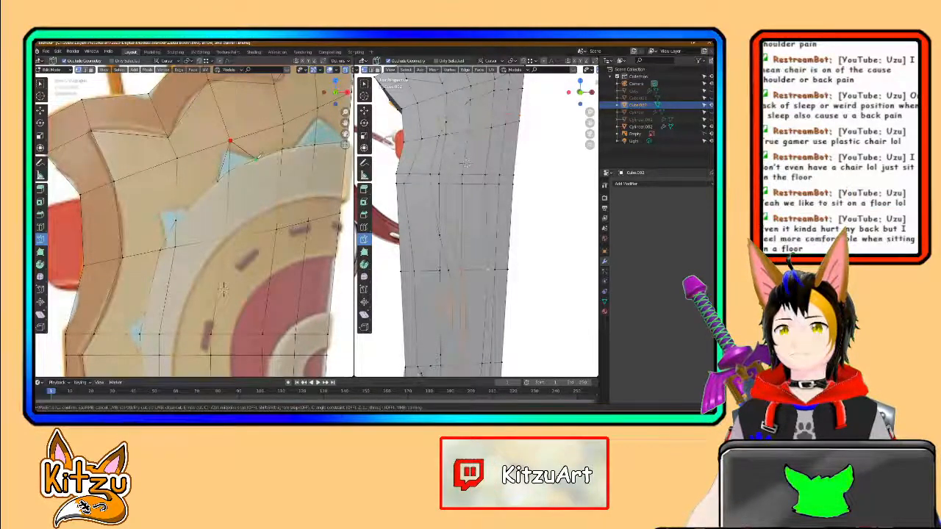
key(Escape)
Step: Slide the tip vertices of the two uppermost light-blue spikes to match the reference image
click(41, 112)
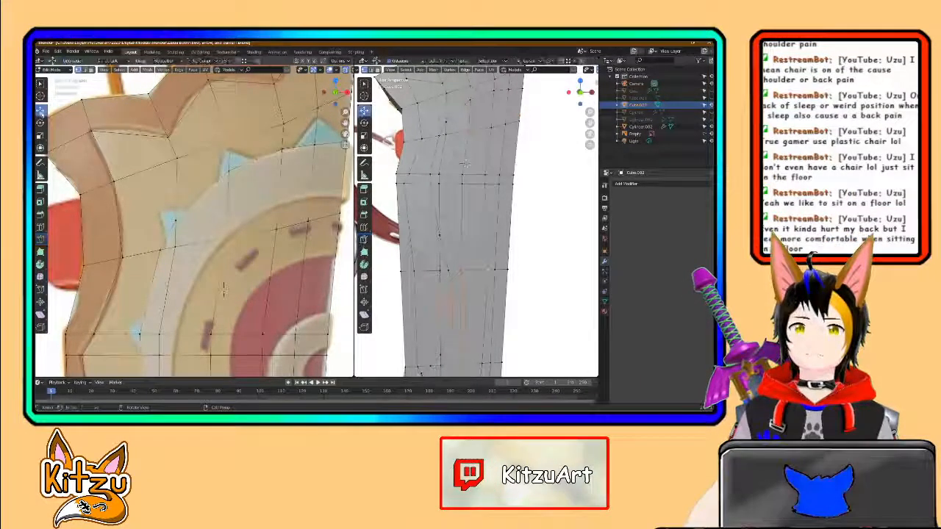
click(230, 141)
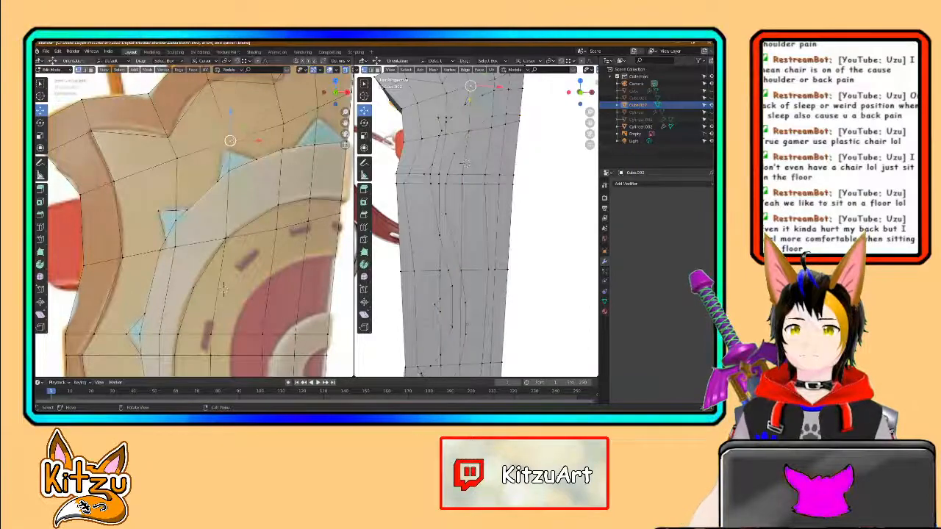
click(41, 290)
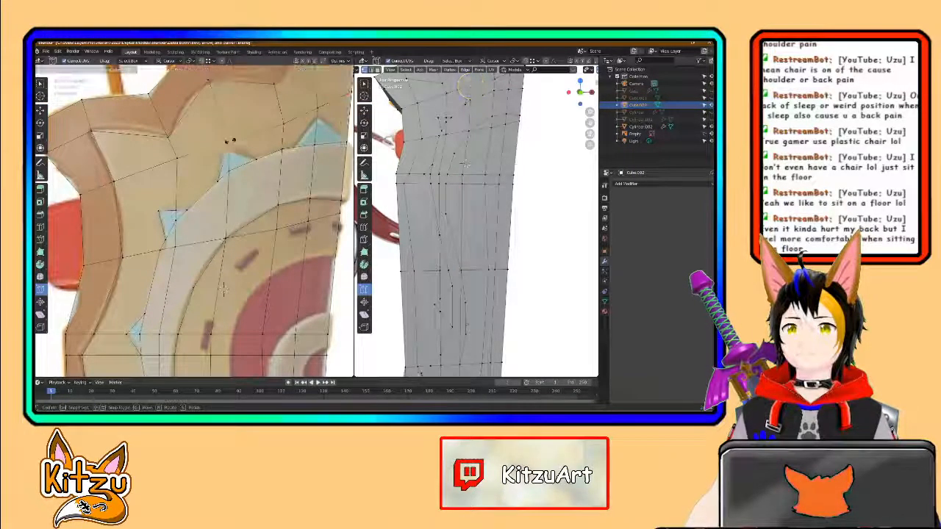
drag(228, 141, 223, 144)
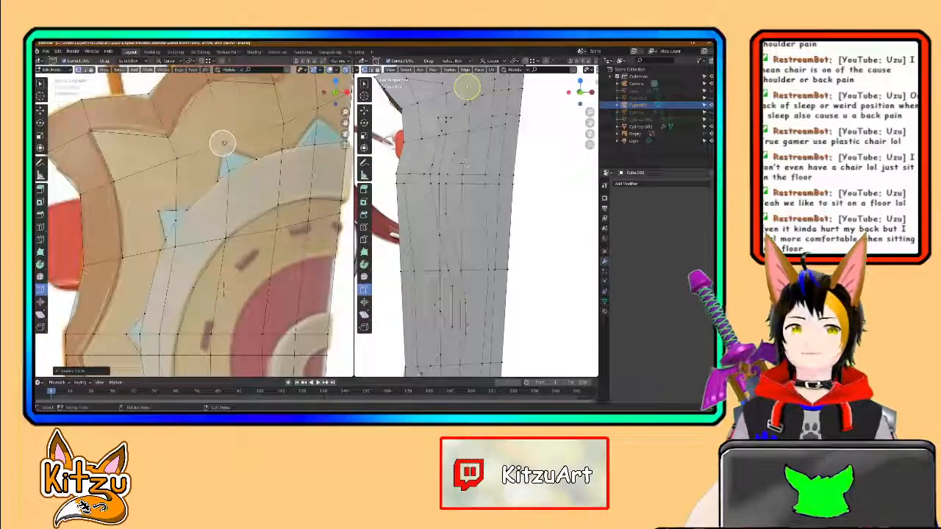
shift+middle_drag(223, 288, 146, 336)
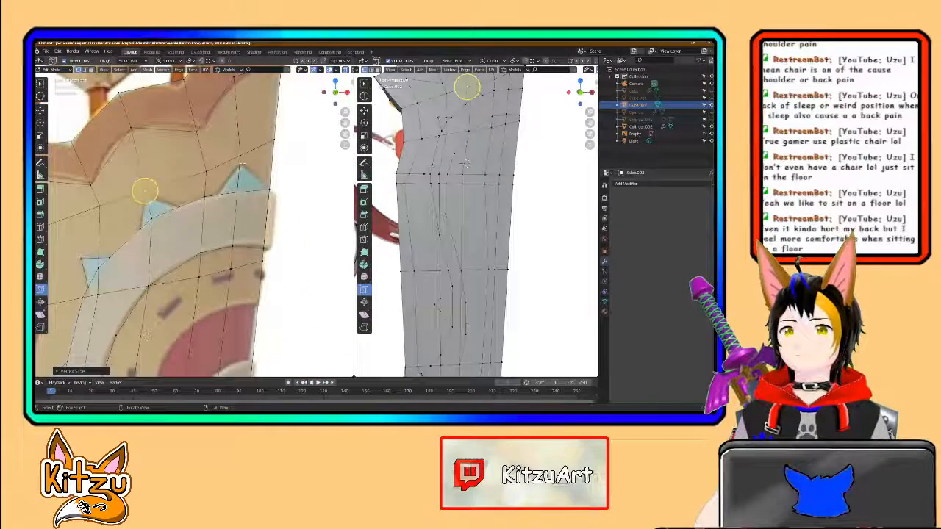
click(241, 159)
drag(240, 156, 239, 162)
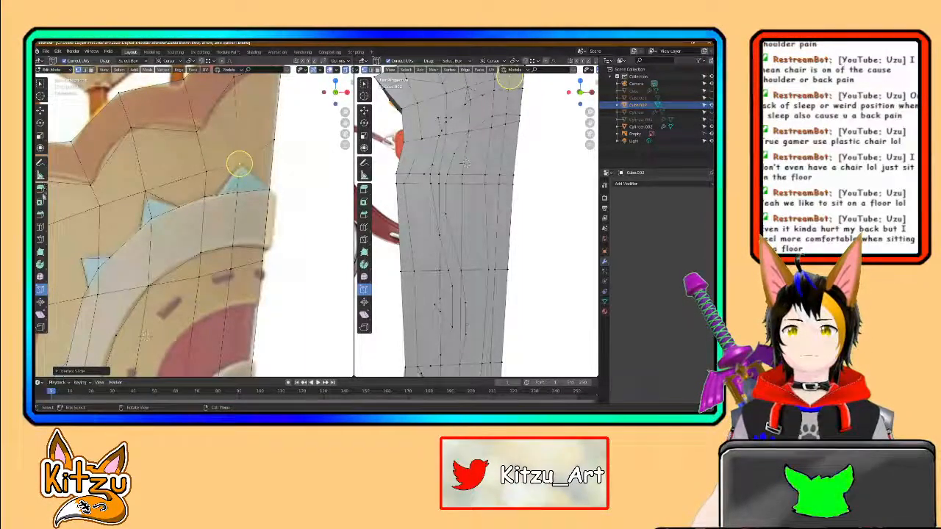
Step: Knife-cut the outer edge of the uppermost light-blue spike from its tip down to the mesh border
click(40, 239)
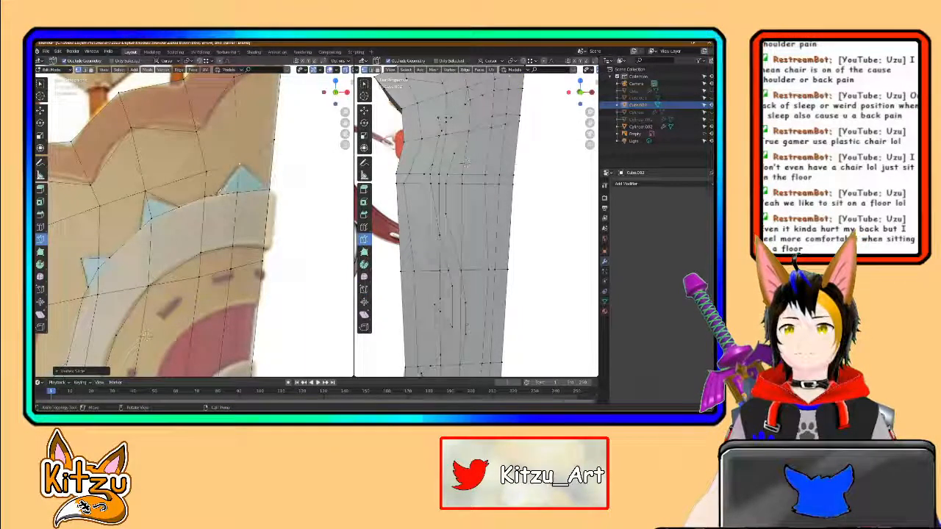
click(240, 163)
click(270, 189)
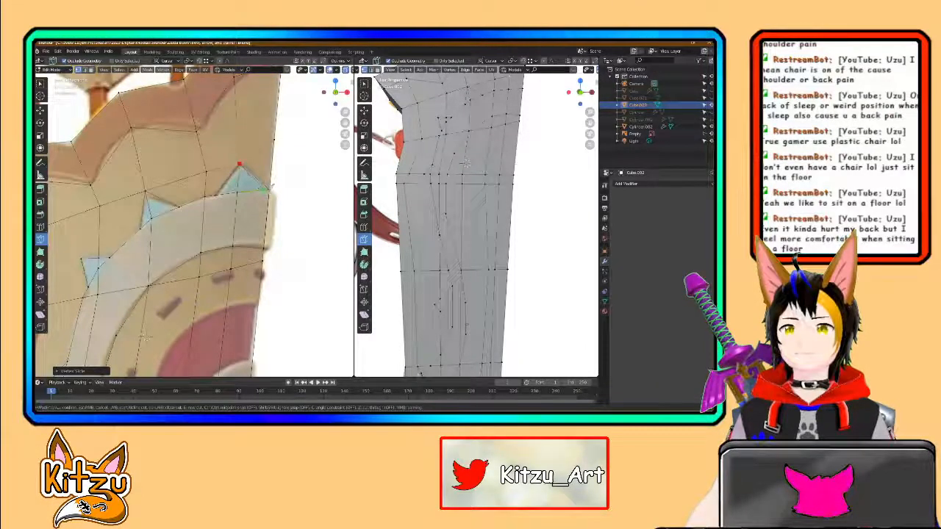
key(Return)
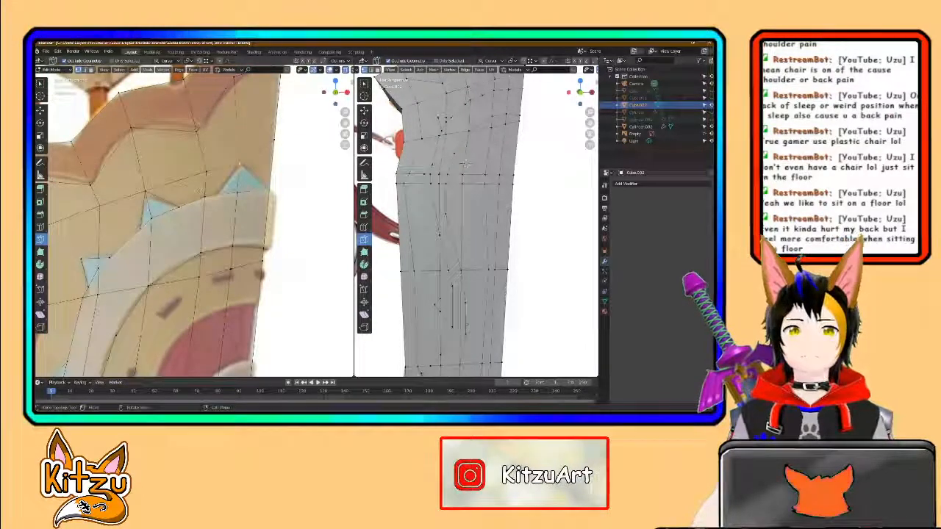
Step: Knife-cut the red target's outer curve down to the metal strap, ending with a cut across to the mesh border
scroll(146, 338, down, 3)
shift+middle_drag(168, 286, 210, 132)
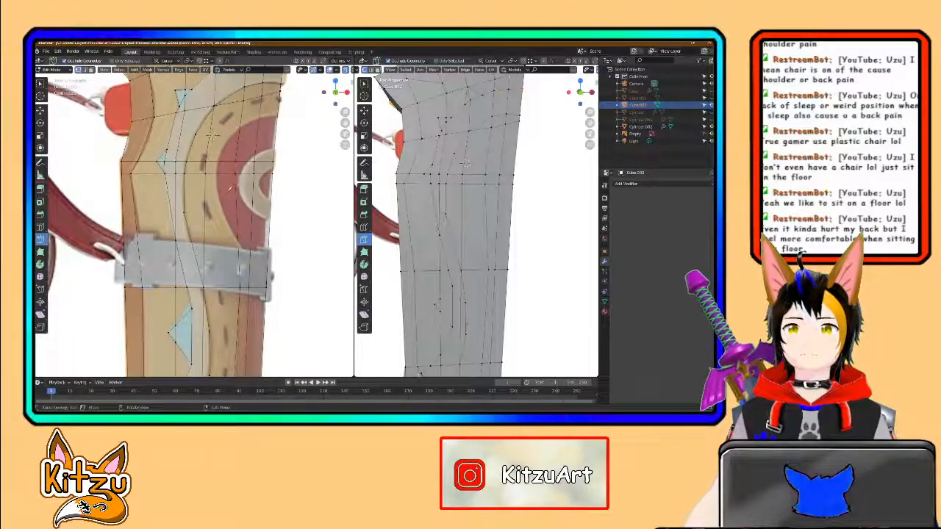
scroll(227, 188, up, 1)
shift+middle_drag(226, 188, 213, 246)
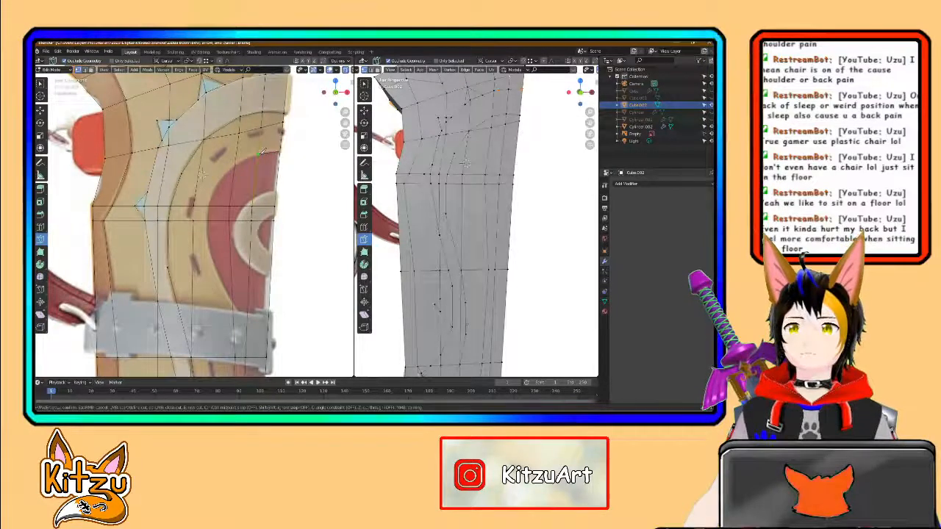
click(236, 167)
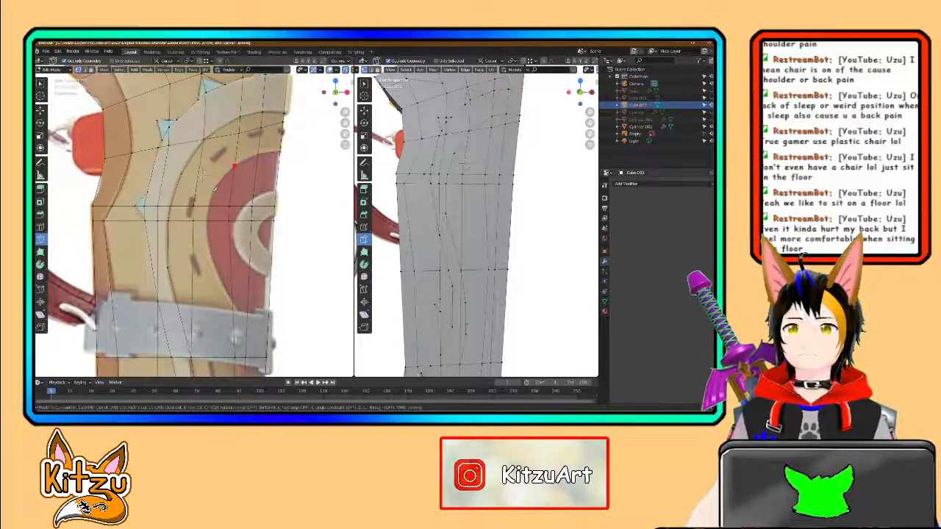
click(220, 181)
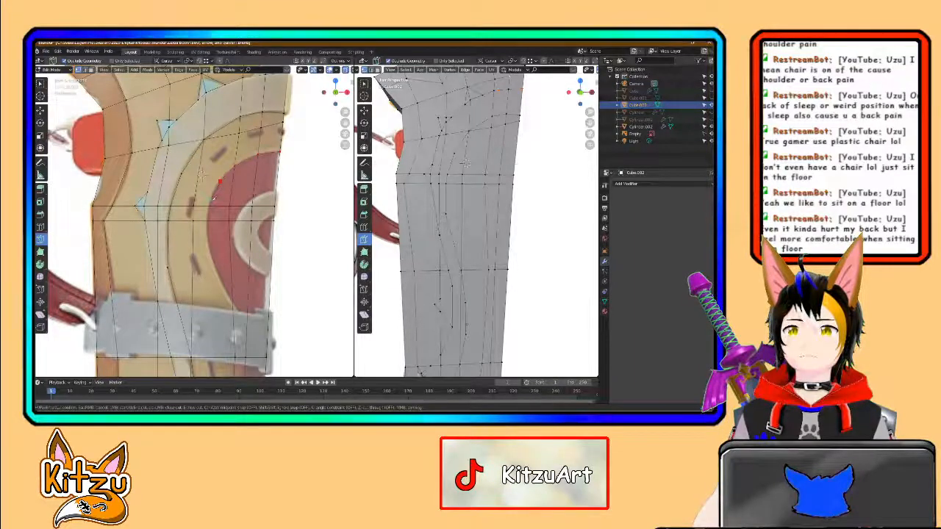
click(209, 209)
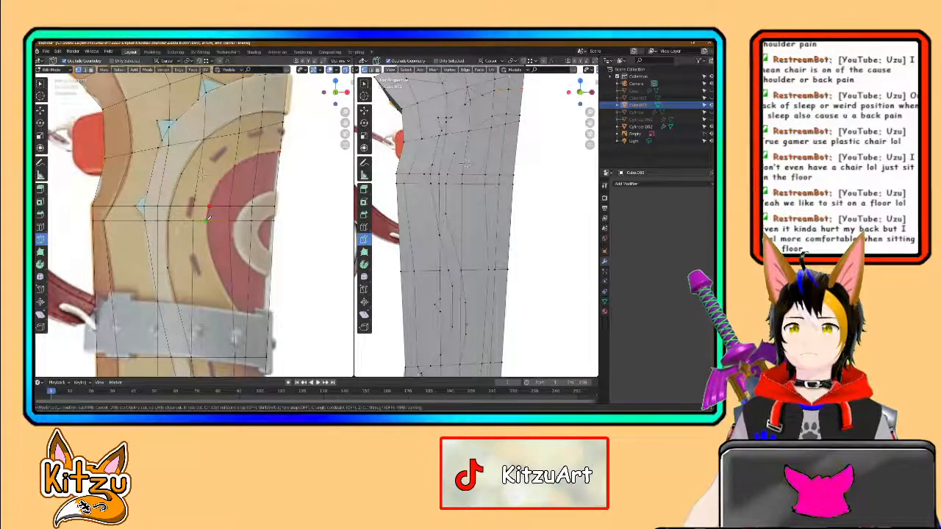
click(209, 257)
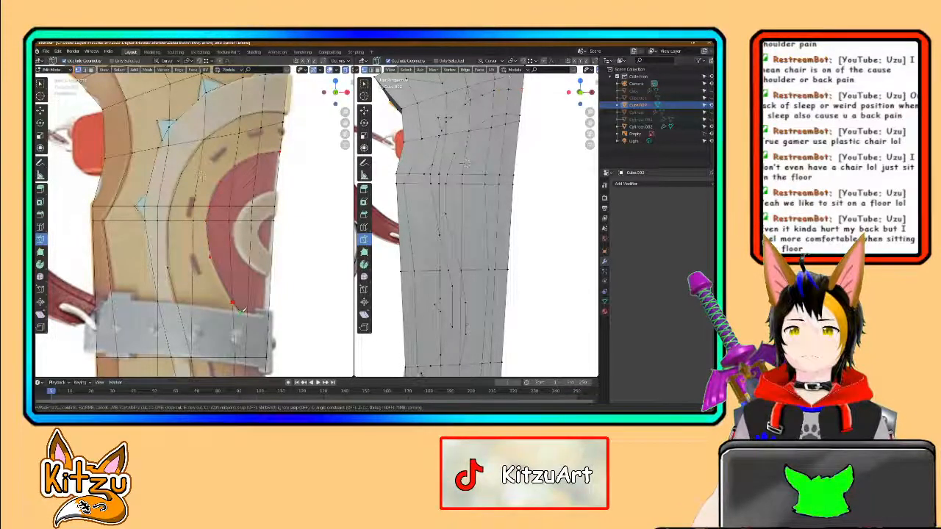
shift+middle_drag(243, 309, 224, 237)
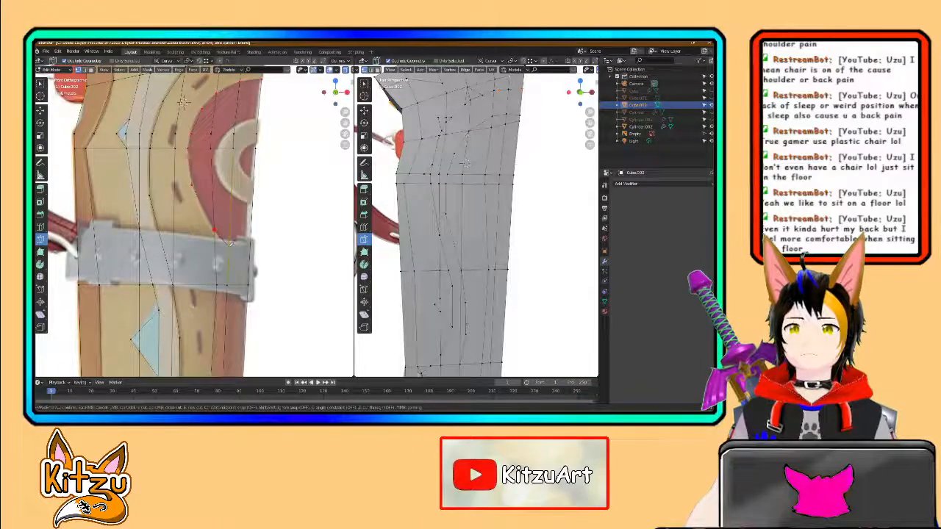
click(229, 252)
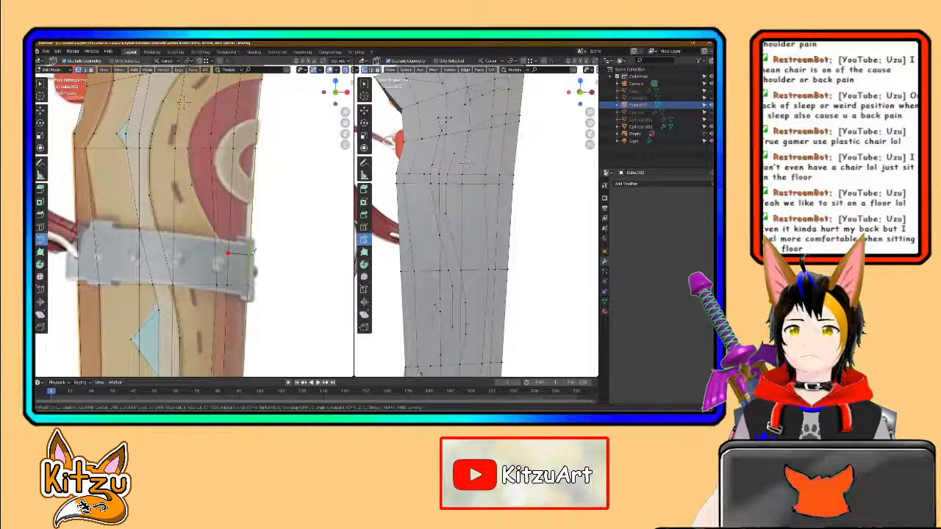
key(Return)
middle_drag(182, 102, 243, 219)
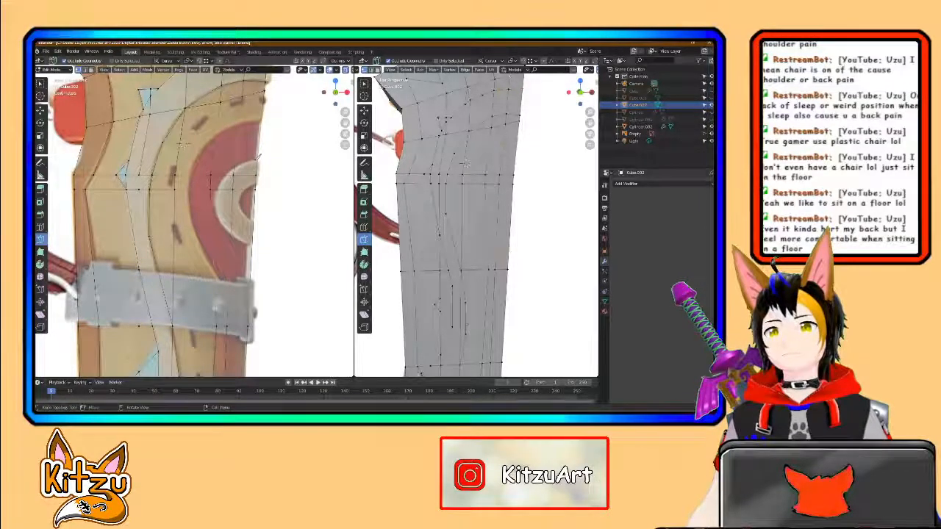
Step: Knife-cut the curved outlines of the pale ring inside the red target, ending the cuts at the mesh border
key(k)
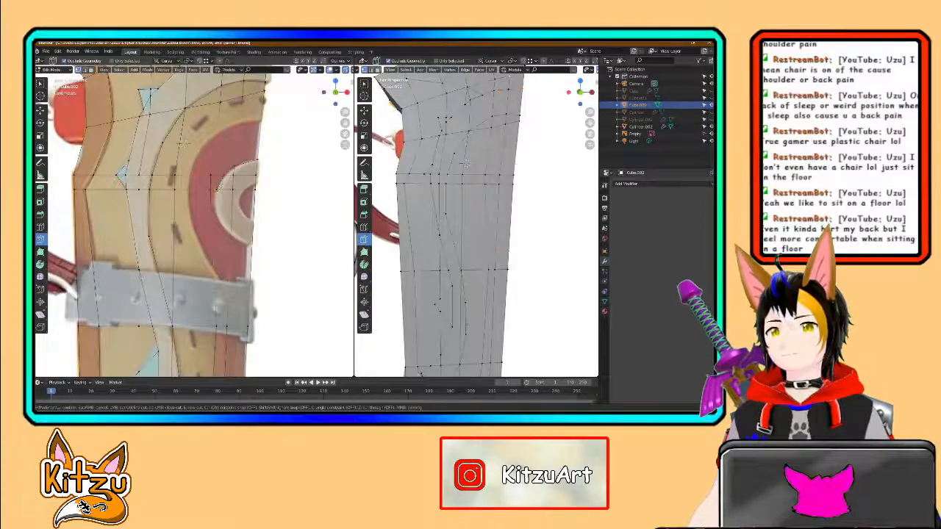
click(217, 190)
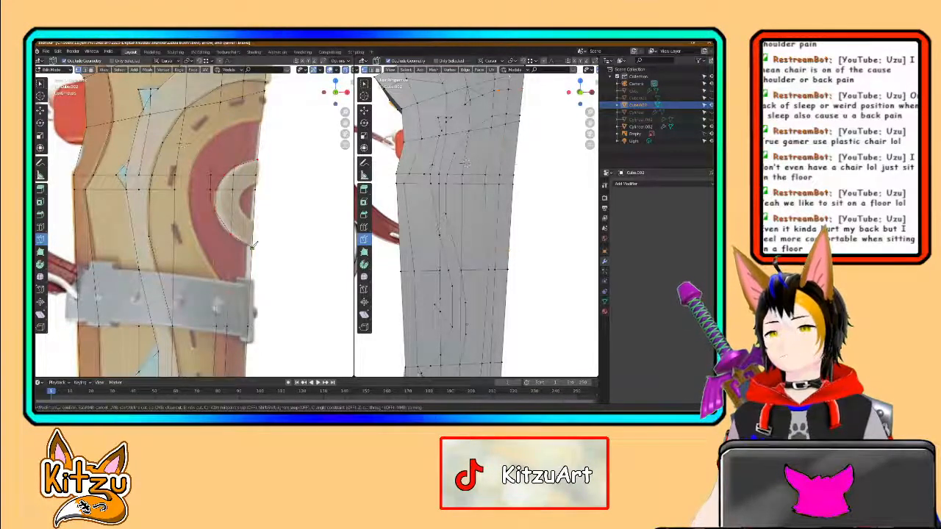
key(Escape)
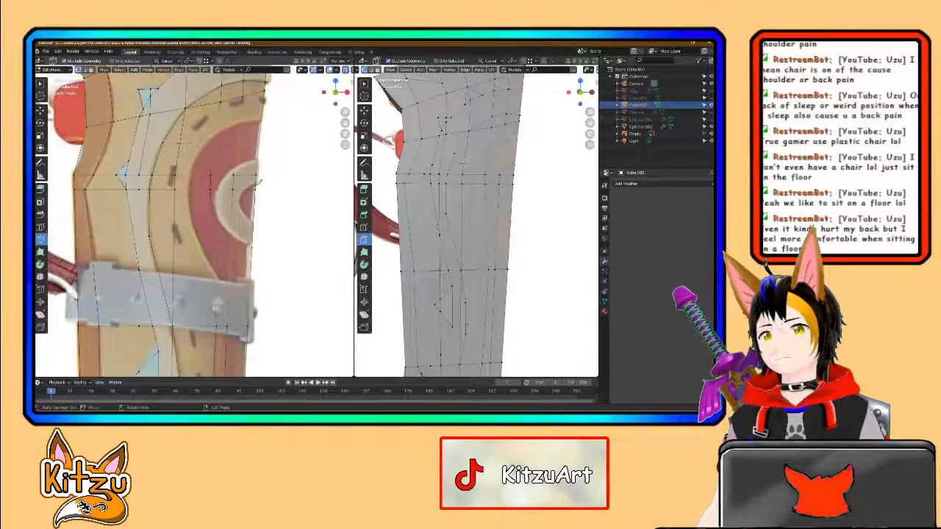
click(247, 189)
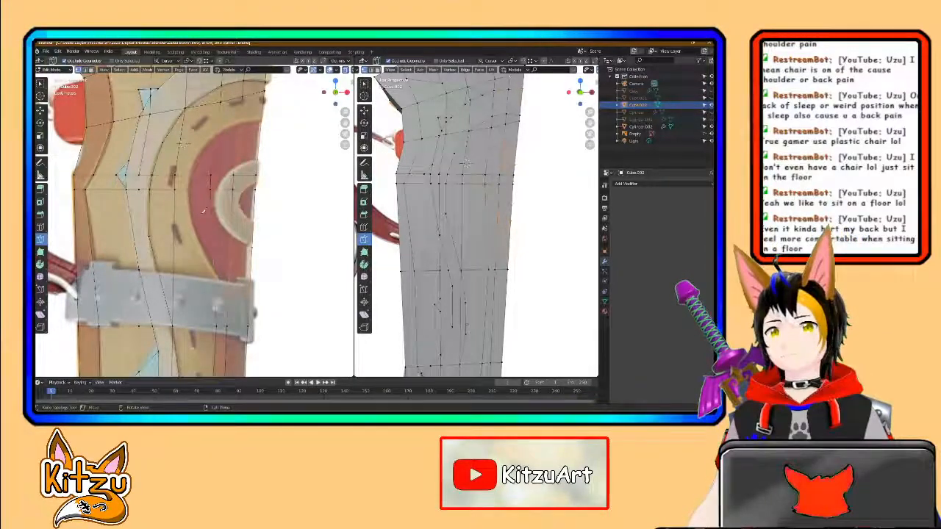
shift+middle_drag(209, 204, 250, 228)
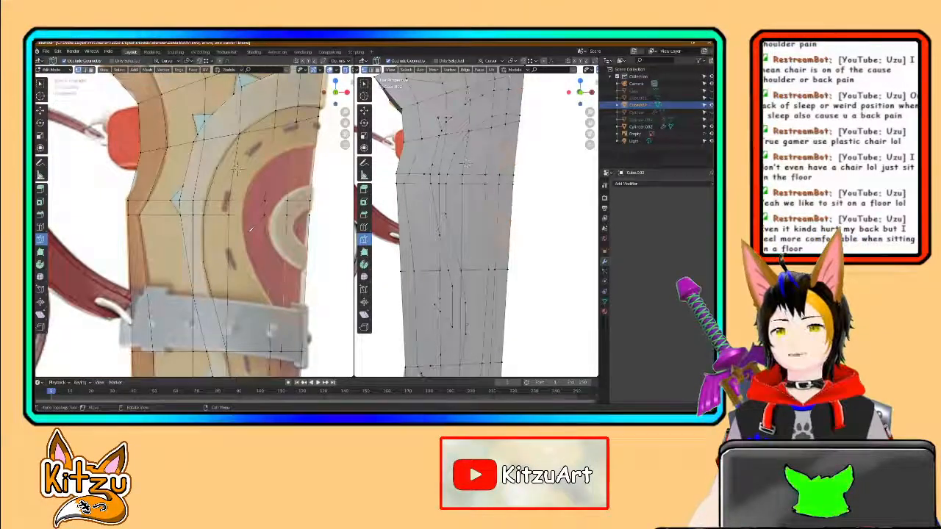
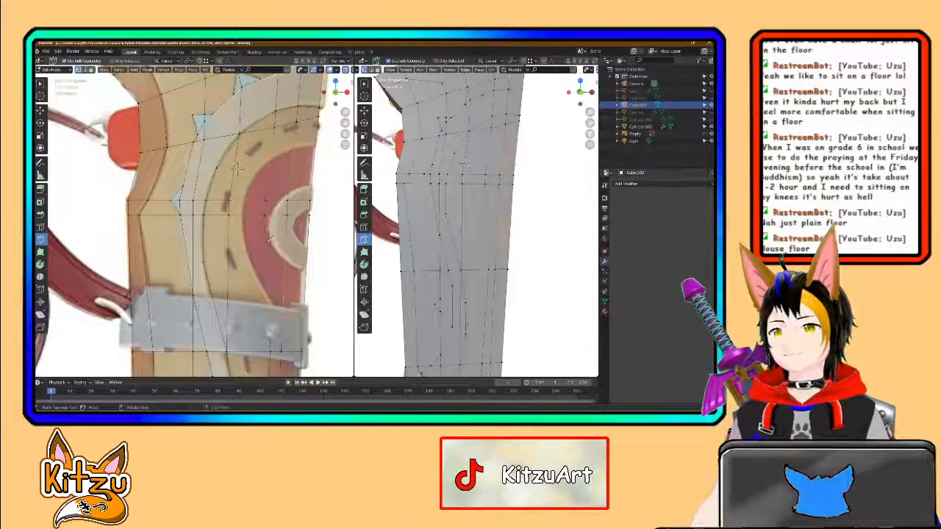
Step: Inspect the cut lines against the reference image from the scalloped rim down to the metal tip
middle_drag(269, 240, 248, 283)
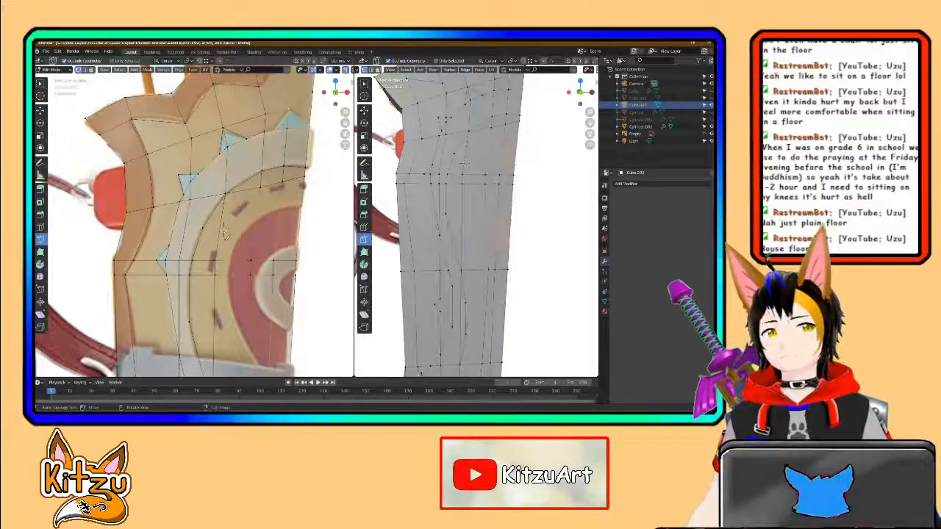
middle_drag(224, 234, 208, 250)
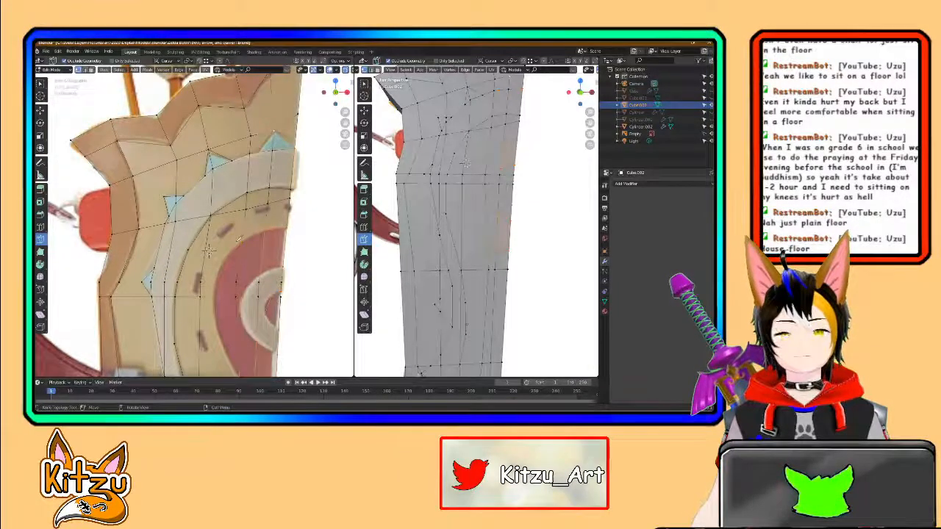
scroll(208, 250, up, 3)
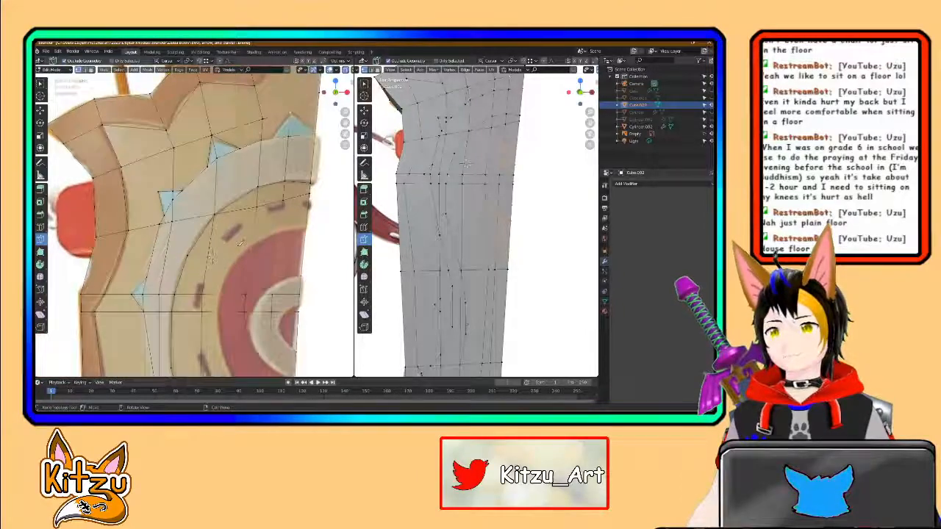
middle_drag(208, 250, 181, 255)
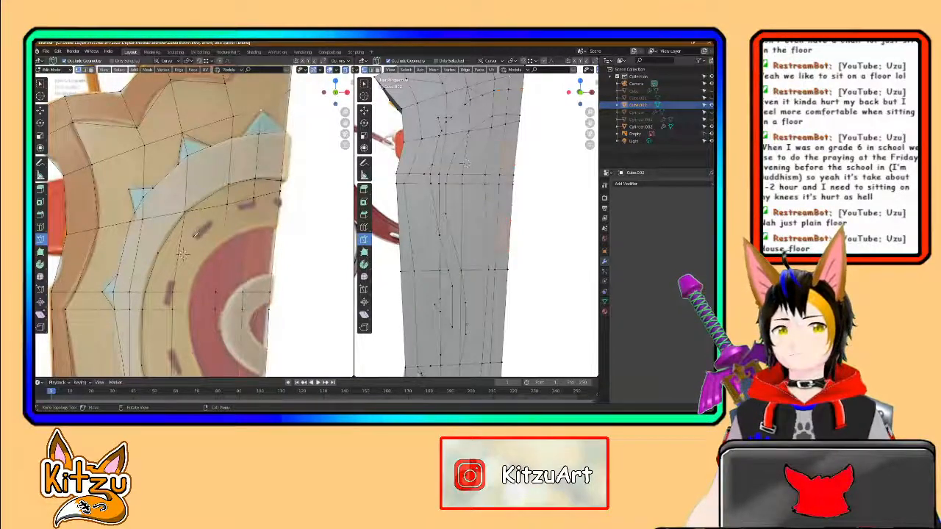
scroll(200, 232, down, 1)
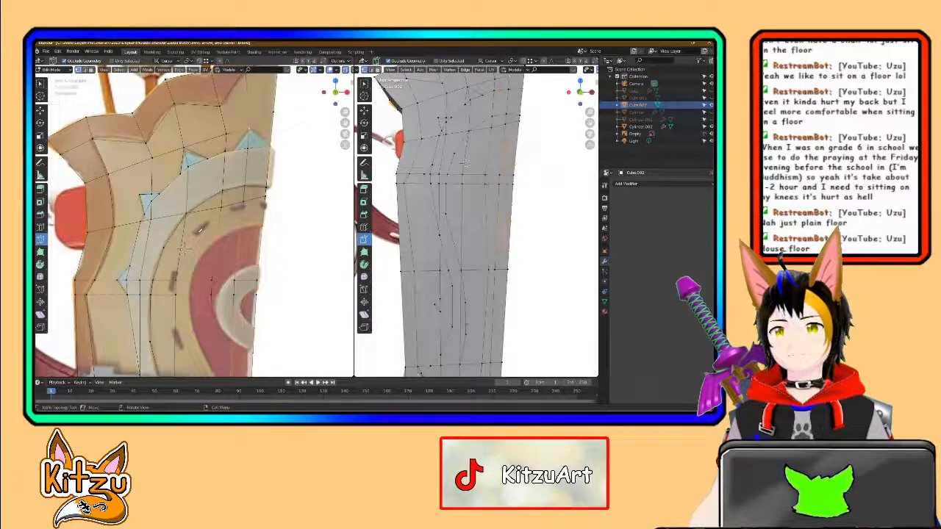
scroll(199, 230, down, 2)
shift+middle_drag(188, 351, 212, 166)
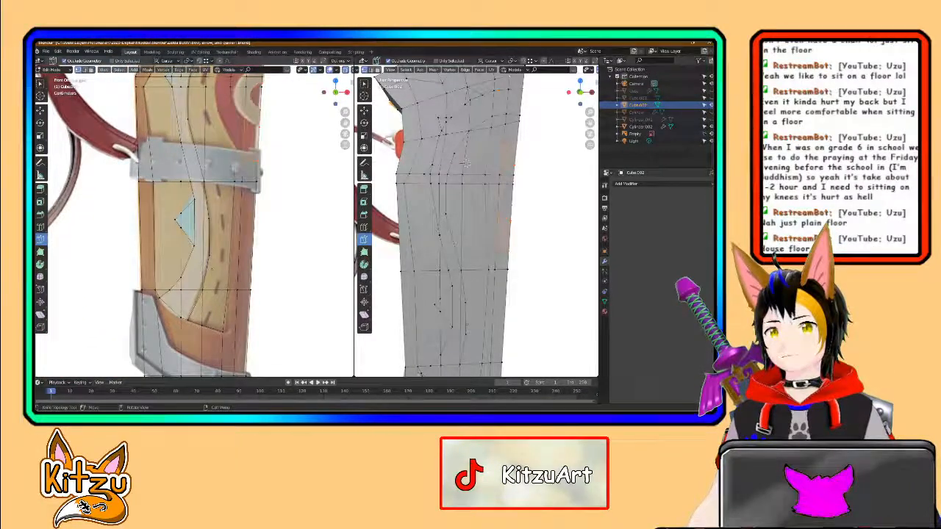
scroll(208, 355, down, 1)
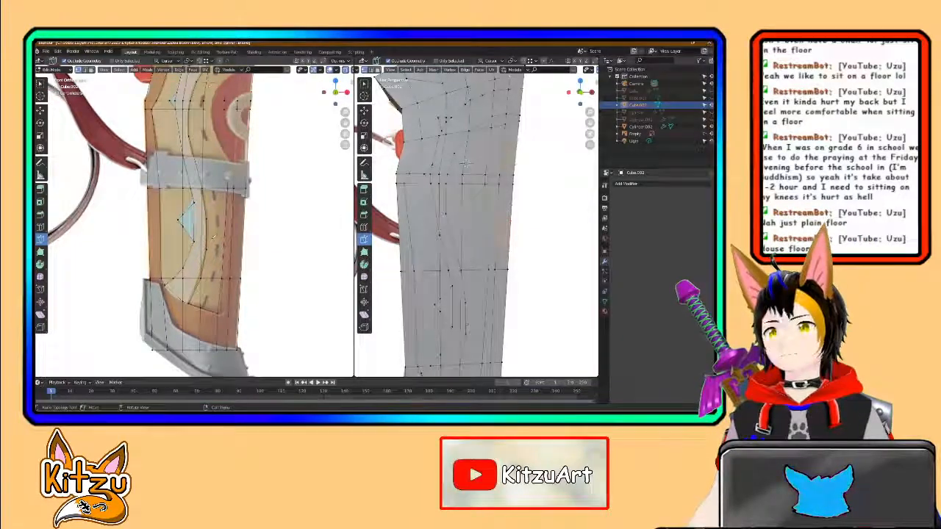
scroll(212, 239, down, 1)
scroll(465, 163, down, 3)
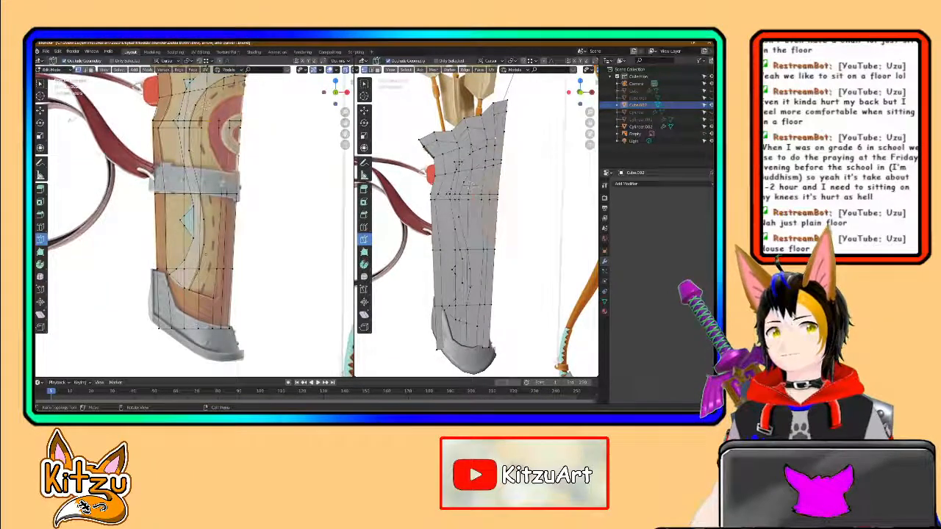
Step: Switch to the Move tool in face mode and select the trim faces along the scalloped top rim
click(40, 108)
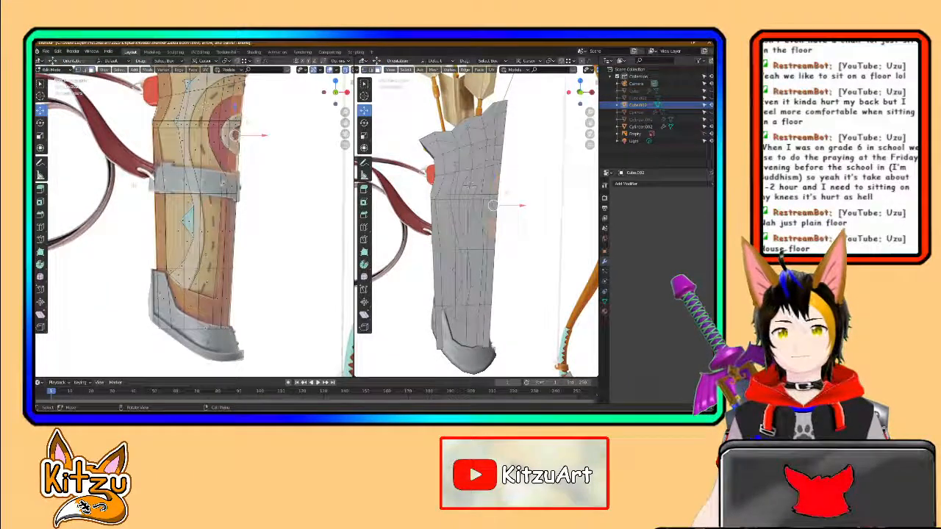
shift+middle_drag(225, 183, 210, 326)
scroll(211, 179, up, 2)
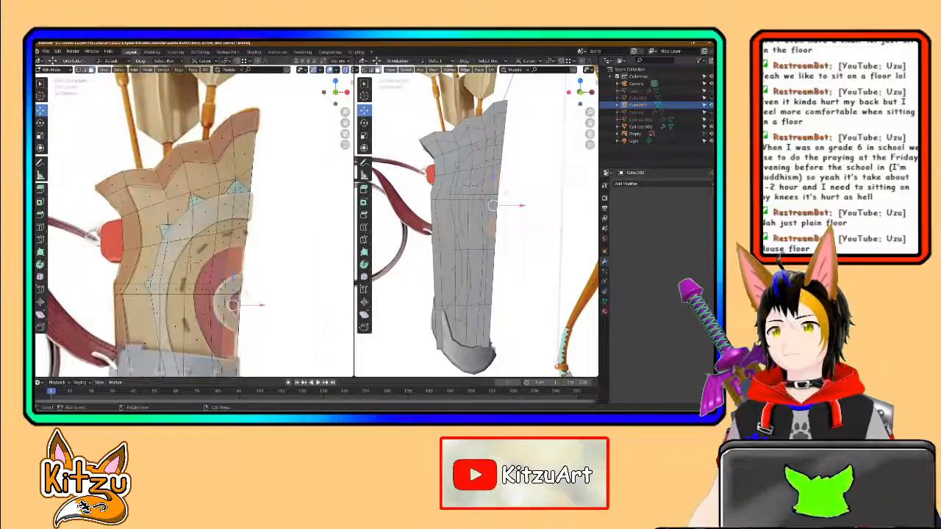
click(227, 146)
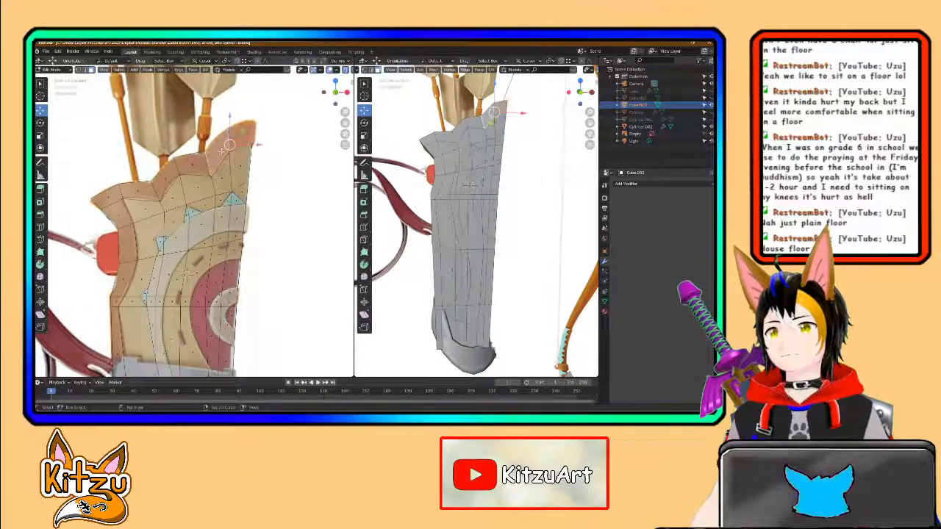
shift+click(191, 162)
shift+click(154, 182)
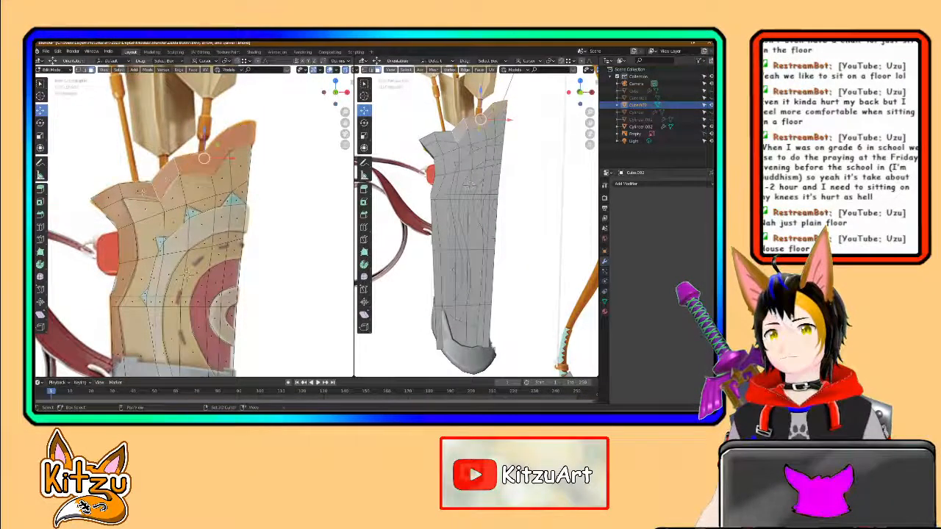
shift+click(121, 193)
shift+click(120, 213)
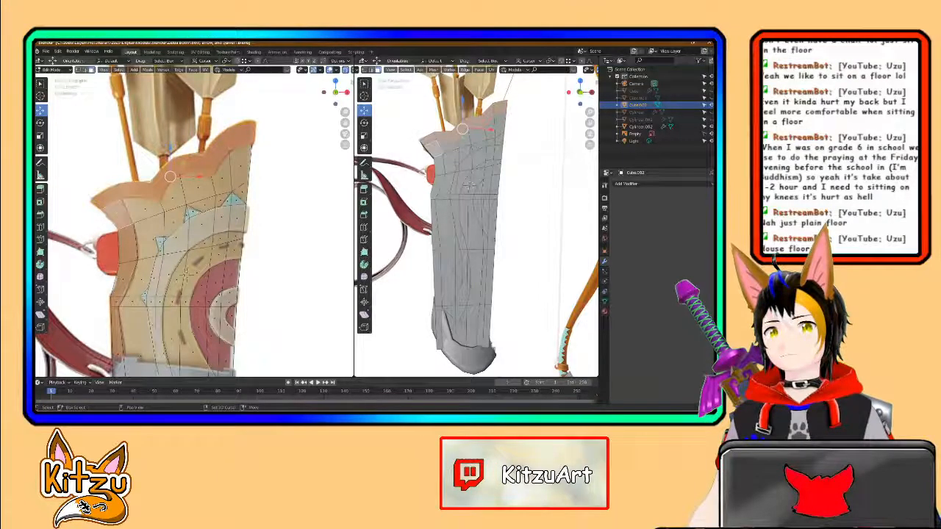
Step: Add the trim faces down the quiver's long edge on the shoulder-strap side to the selection
shift+click(125, 245)
shift+click(123, 279)
shift+middle_drag(117, 302, 141, 231)
shift+click(141, 231)
shift+click(144, 281)
shift+middle_drag(144, 282, 136, 145)
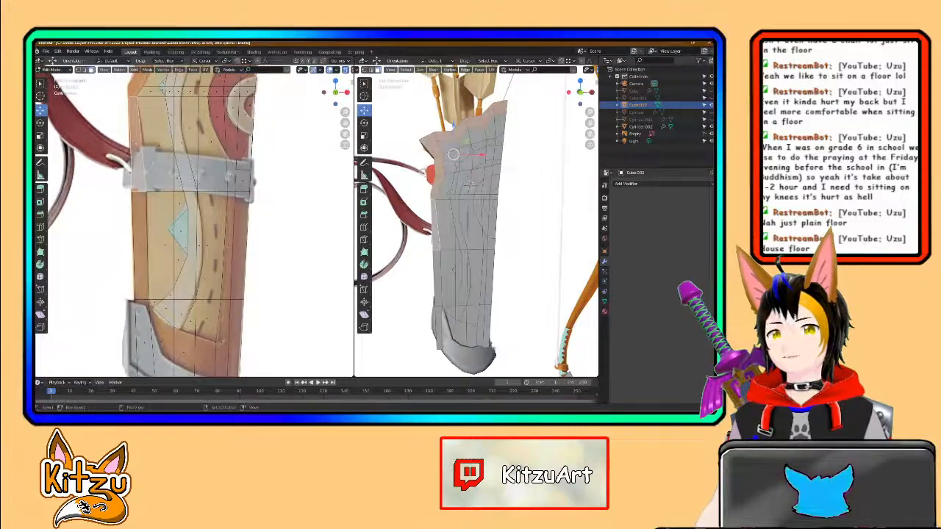
shift+click(138, 243)
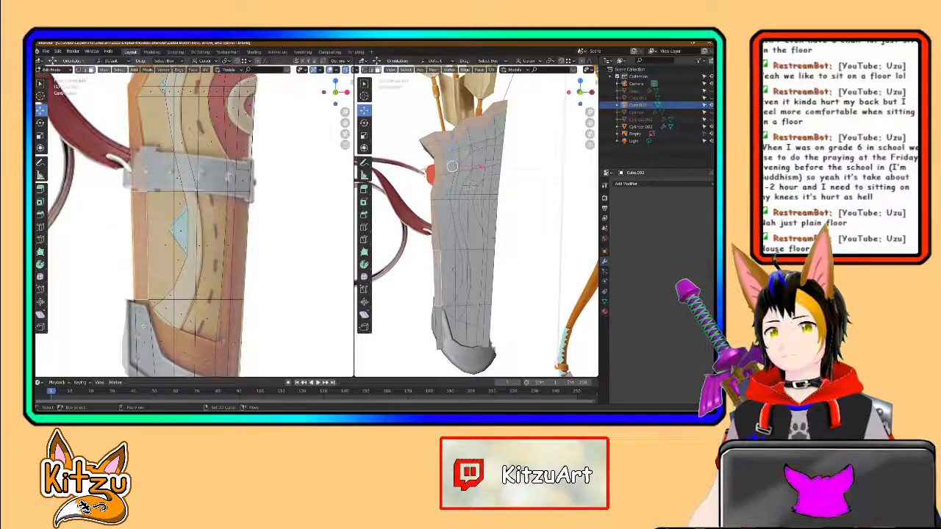
Step: Extend the selection across the metal tip and the brown trim faces at the quiver's lower end
shift+middle_drag(144, 327, 139, 274)
shift+click(139, 290)
shift+click(159, 294)
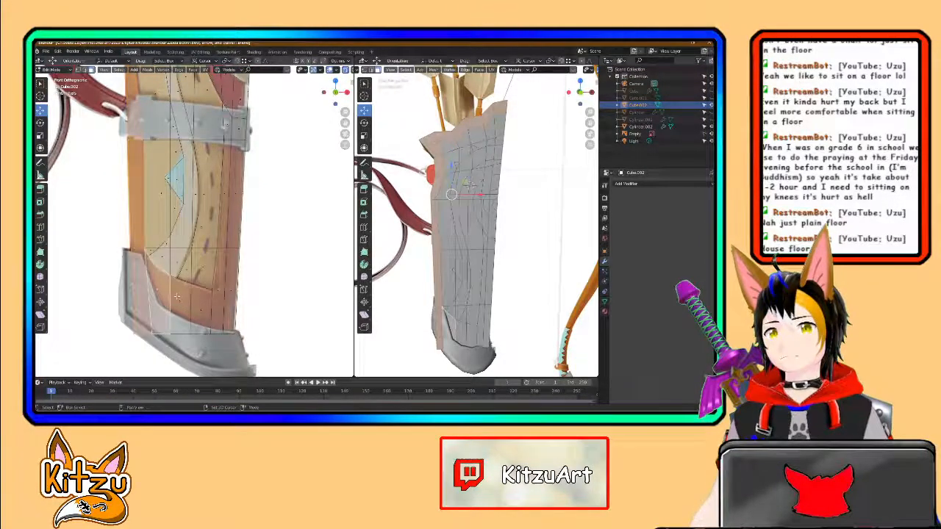
shift+click(179, 299)
shift+click(201, 307)
shift+click(206, 310)
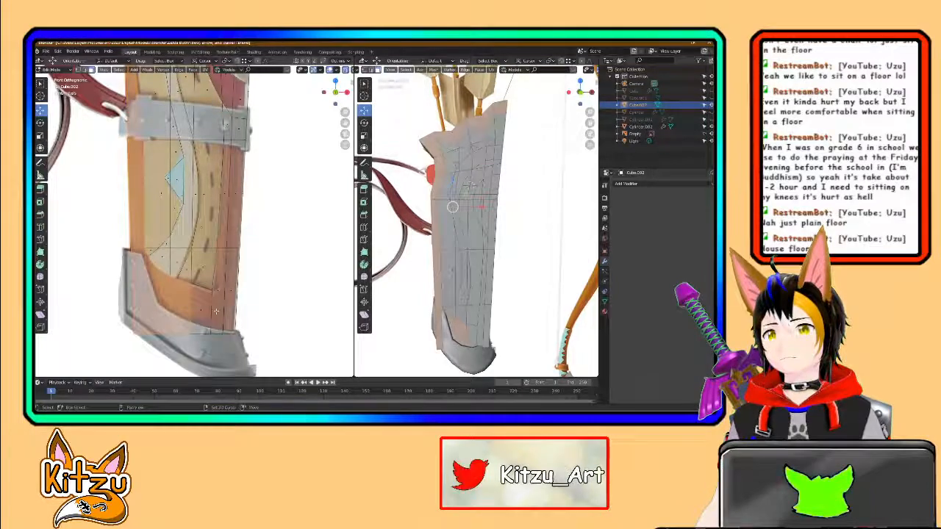
shift+click(220, 330)
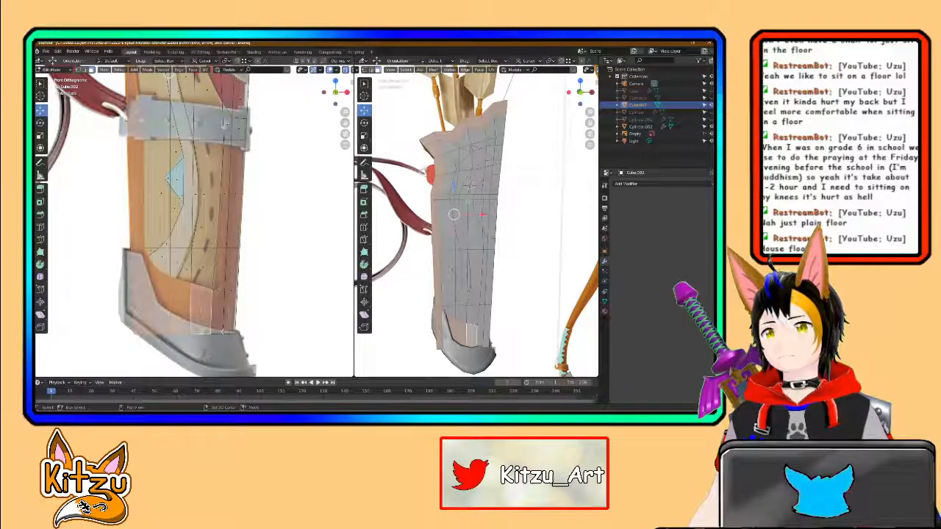
Step: Add the brown trim faces running up the opposite long edge to the metal strap to the selection
shift+click(222, 292)
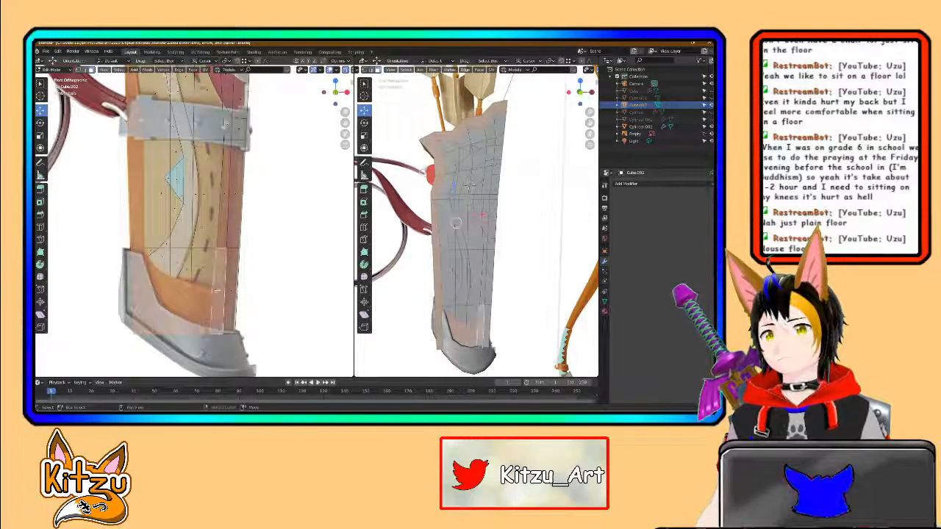
shift+click(231, 293)
shift+click(238, 209)
shift+click(232, 194)
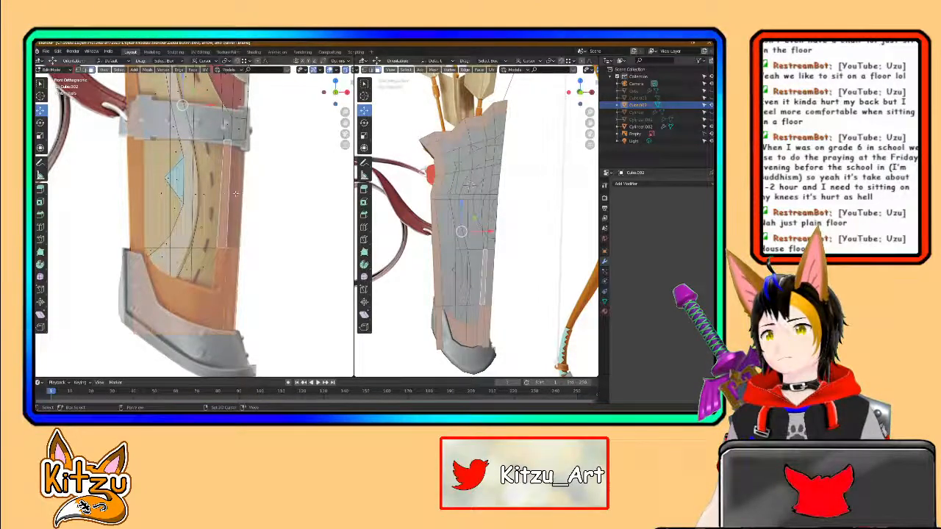
shift+middle_drag(235, 194, 236, 303)
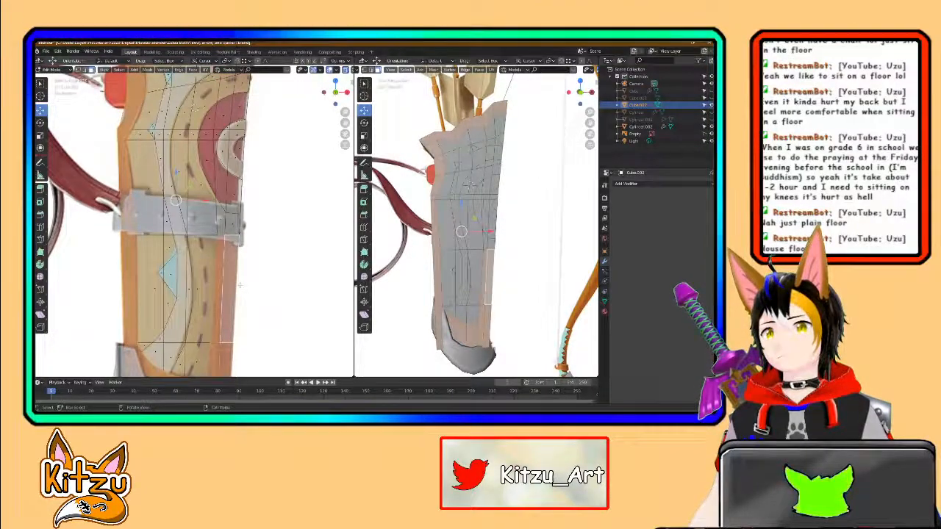
Step: Add the faces of the pale ring inside the red target to the selection
shift+middle_drag(233, 168, 232, 231)
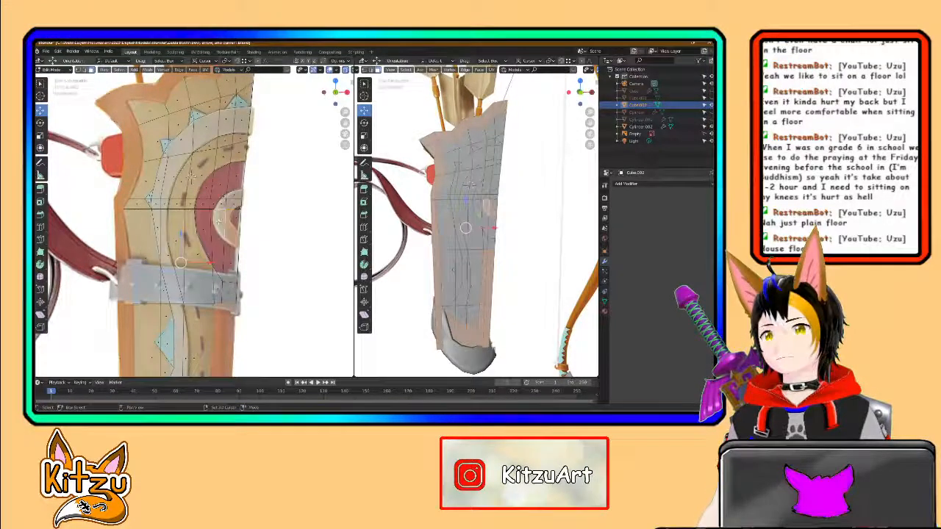
scroll(218, 222, up, 4)
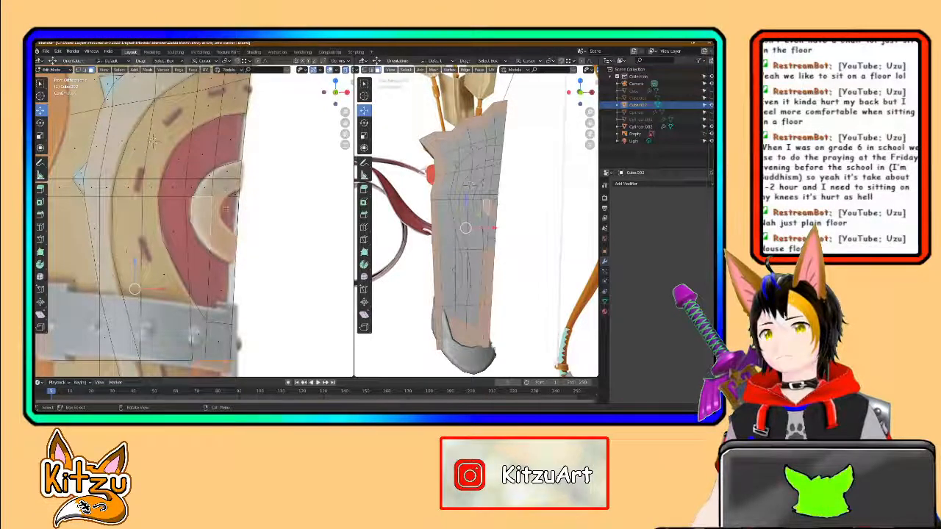
shift+click(221, 208)
shift+click(211, 188)
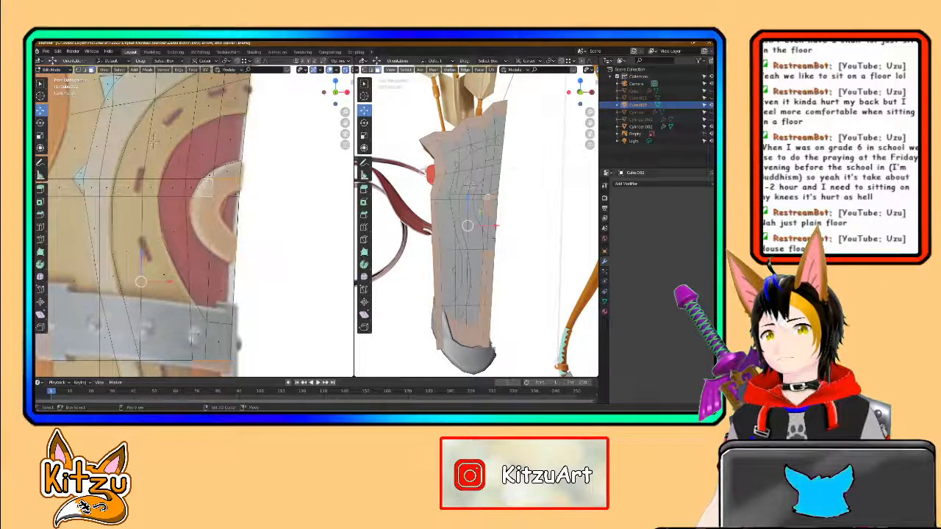
middle_drag(208, 176, 245, 183)
Step: Add the faces of the pale band curving around the target and its blue spikes above the metal strap to the selection
shift+click(192, 283)
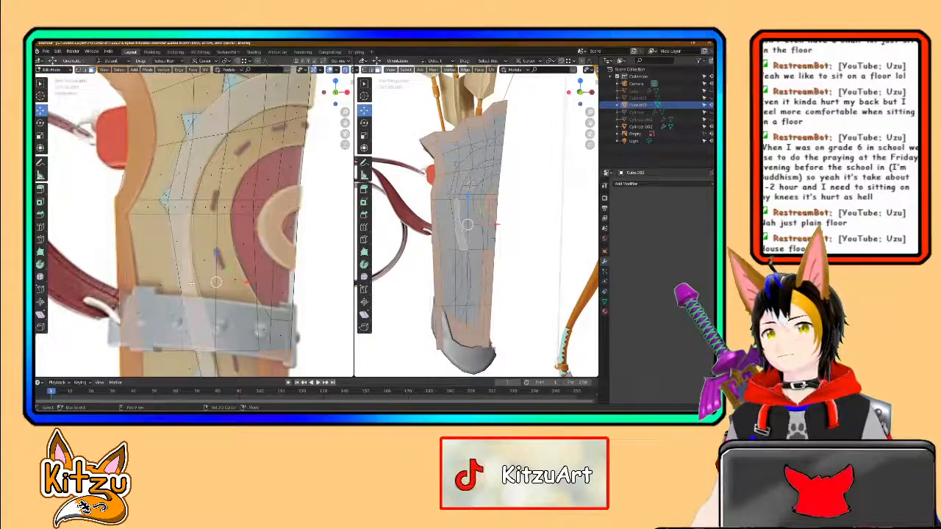
shift+click(185, 205)
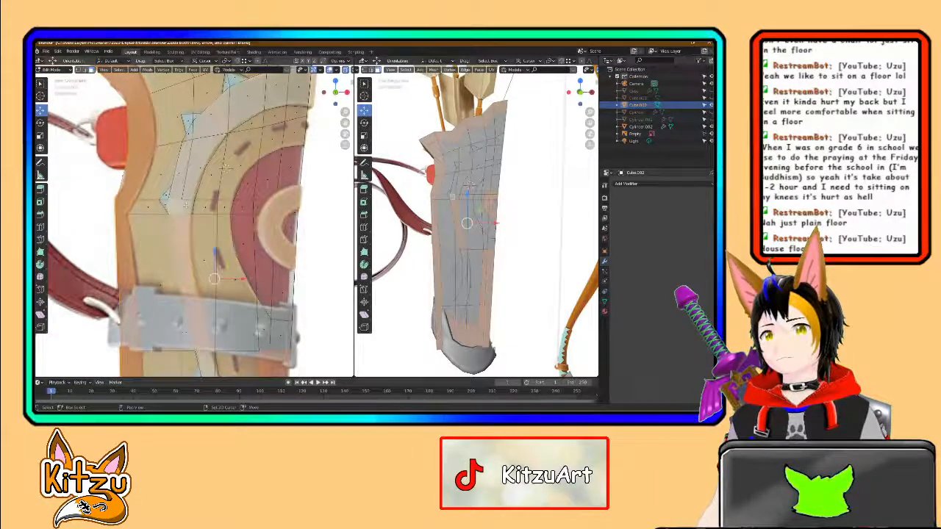
shift+click(175, 175)
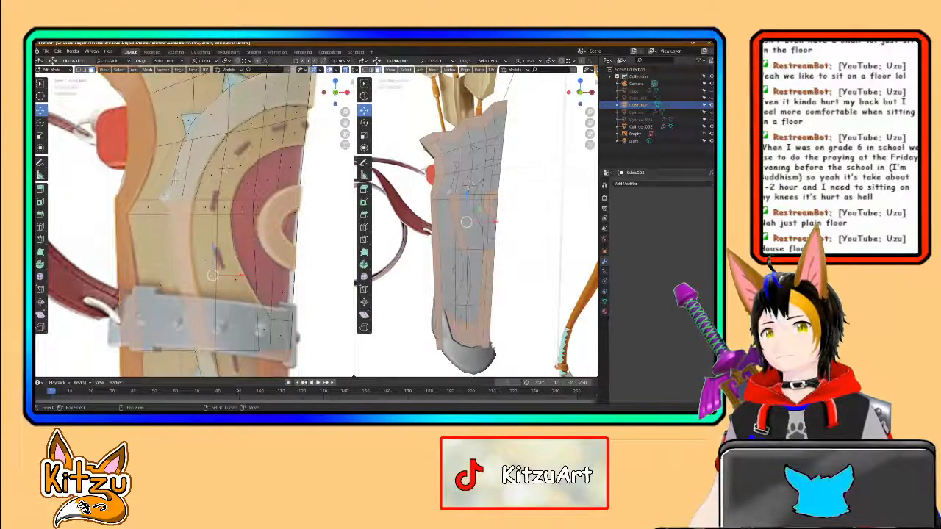
shift+click(189, 131)
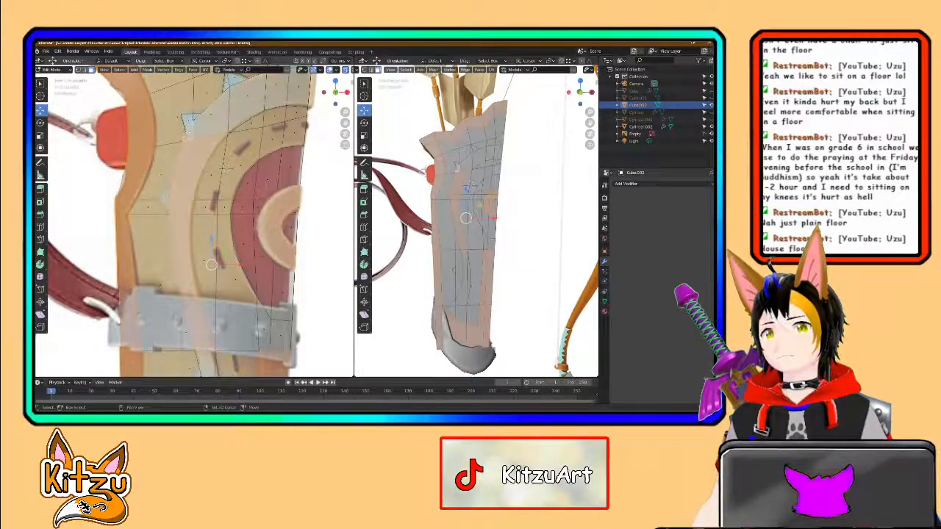
shift+click(212, 105)
shift+middle_drag(213, 105, 183, 160)
shift+click(220, 152)
shift+click(209, 136)
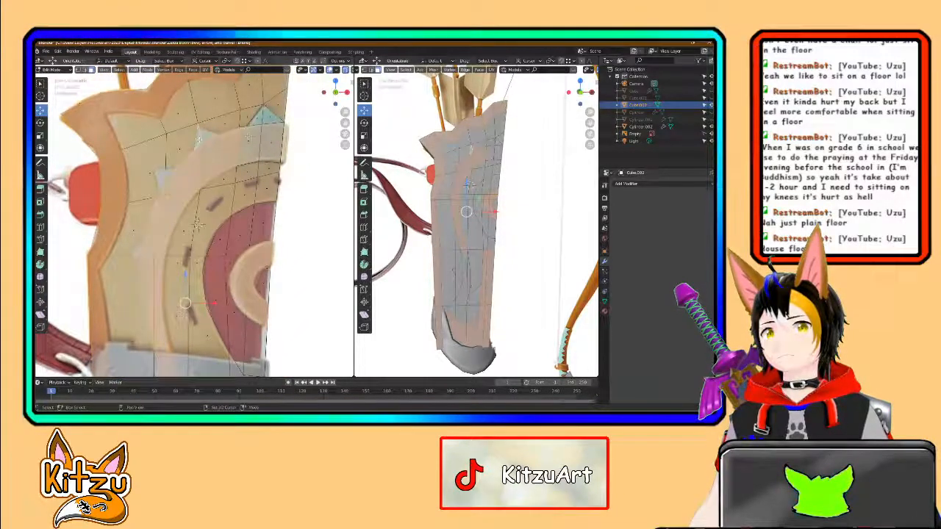
shift+click(251, 145)
shift+click(269, 118)
shift+click(273, 139)
Step: Add the pale band faces running from below the metal strap to the quiver's lower end to the selection
shift+middle_drag(206, 332, 223, 104)
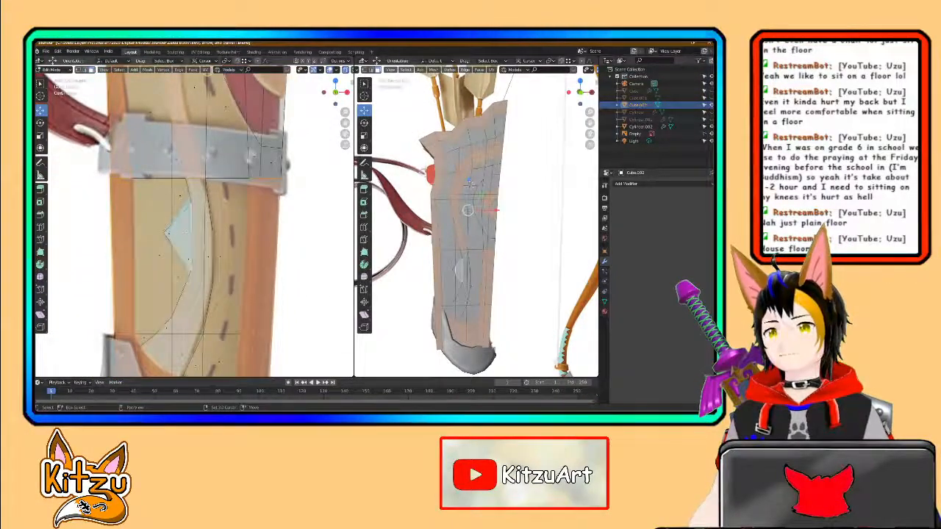
key(KP_1)
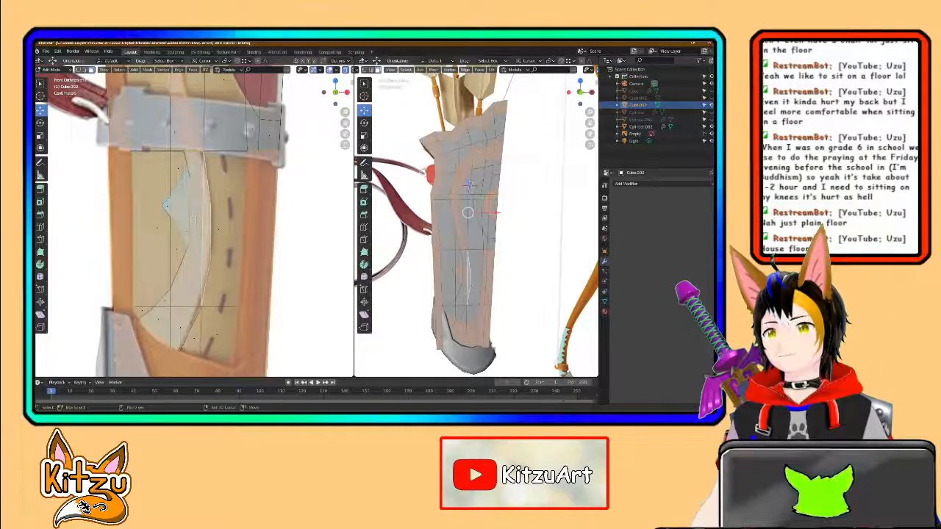
shift+click(198, 246)
shift+middle_drag(197, 269, 205, 222)
shift+click(190, 280)
shift+click(169, 274)
scroll(176, 265, down, 2)
shift+middle_drag(186, 243, 170, 341)
middle_drag(165, 276, 158, 336)
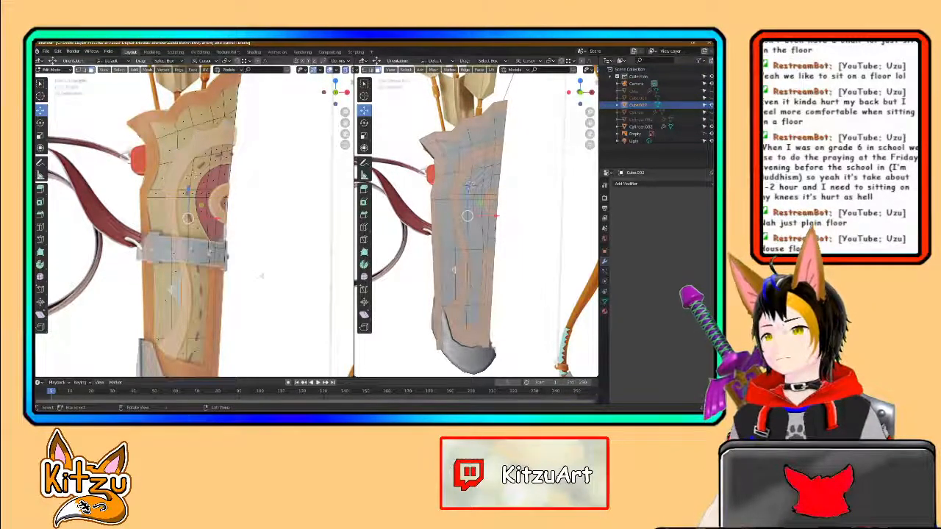
Step: Switch to vertex selection and select only the vertices along the quiver's long target-side edge, excluding the inner ones
middle_drag(477, 276, 434, 282)
shift+middle_drag(474, 231, 468, 274)
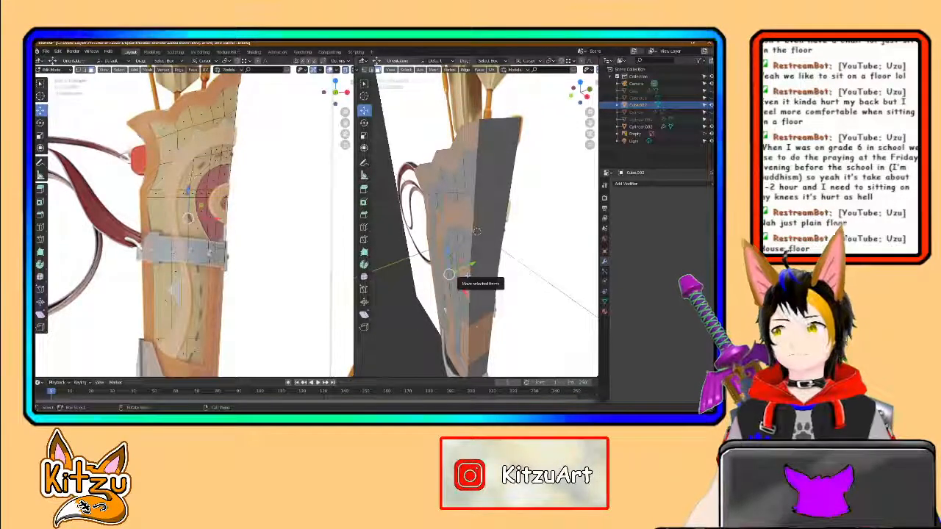
key(1)
middle_drag(476, 231, 507, 222)
scroll(268, 229, down, 2)
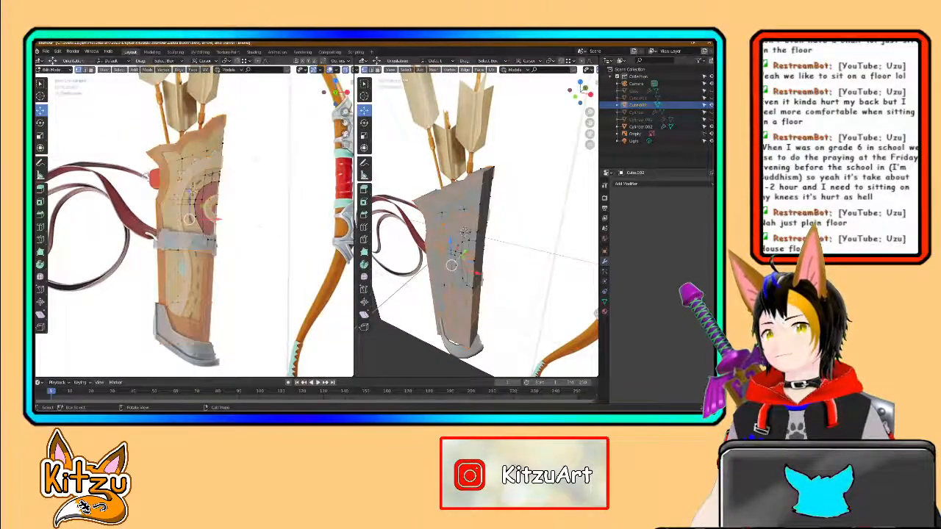
drag(252, 107, 208, 361)
ctrl+drag(236, 108, 202, 157)
ctrl+drag(194, 190, 200, 221)
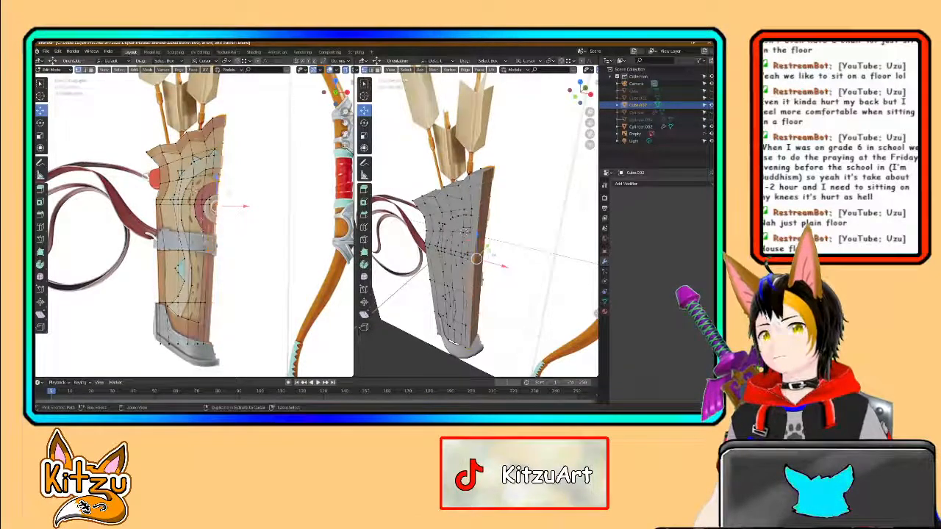
ctrl+drag(206, 264, 209, 266)
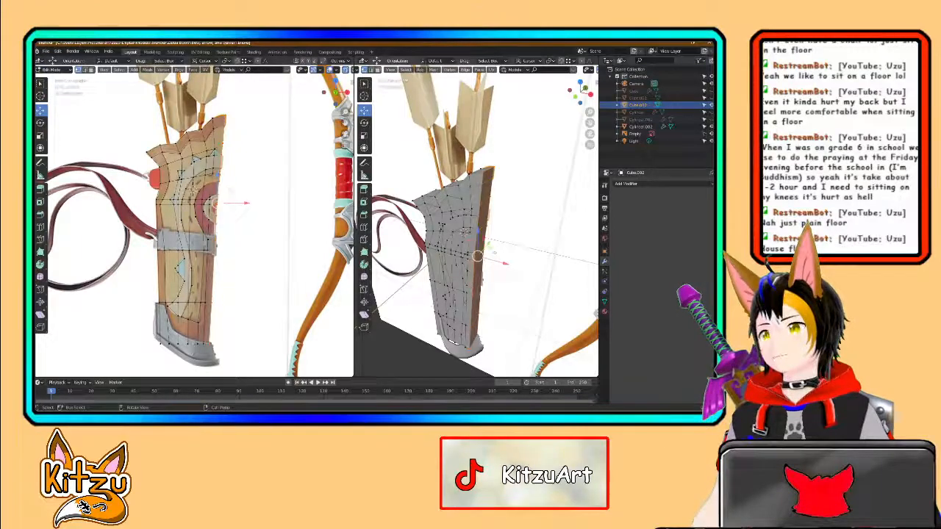
Step: Remove the remaining inner vertices and the back-edge vertices from the selection, keeping the front column of the target-side edge
scroll(466, 231, up, 3)
scroll(169, 221, up, 5)
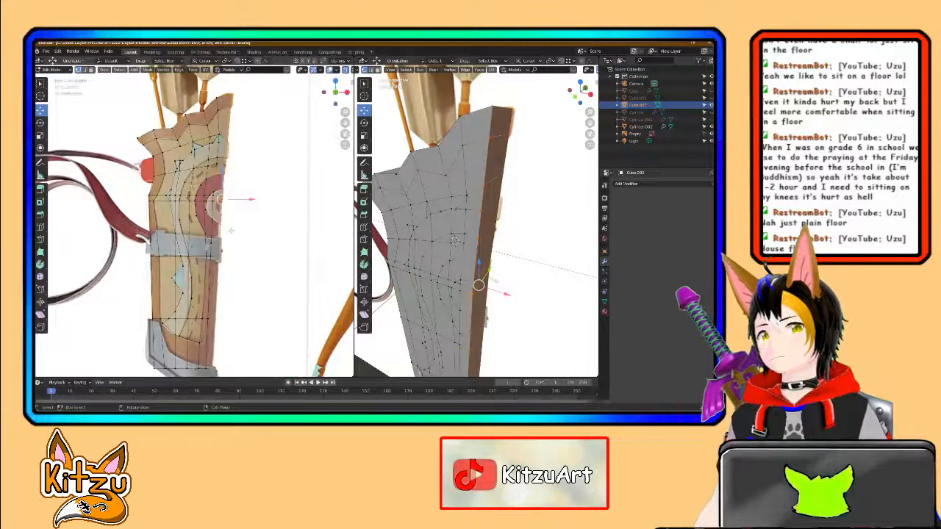
ctrl+drag(191, 205, 197, 213)
ctrl+drag(203, 152, 210, 133)
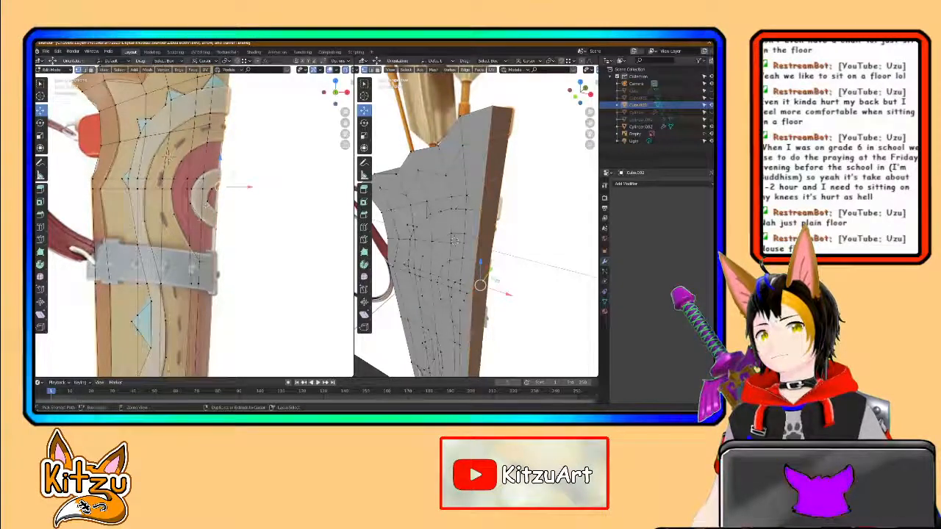
middle_drag(454, 240, 448, 199)
ctrl+drag(477, 161, 467, 167)
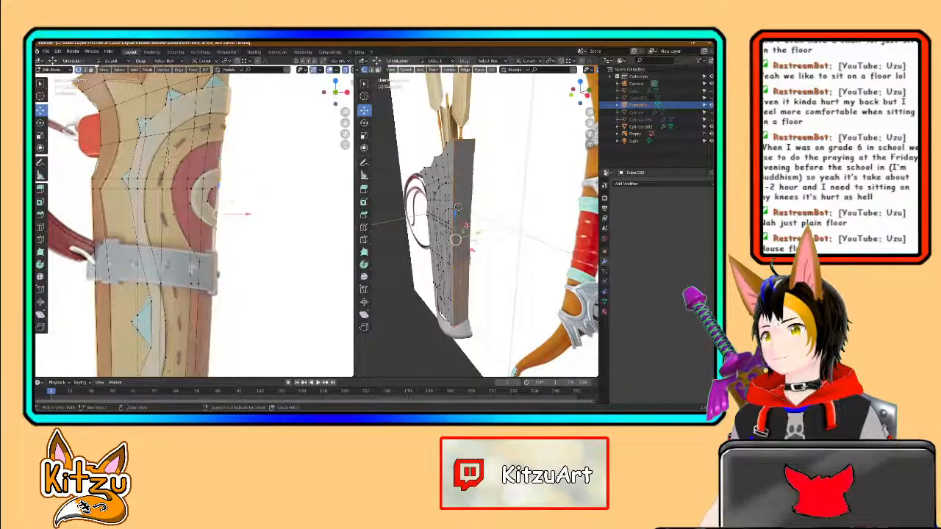
ctrl+drag(505, 196, 468, 332)
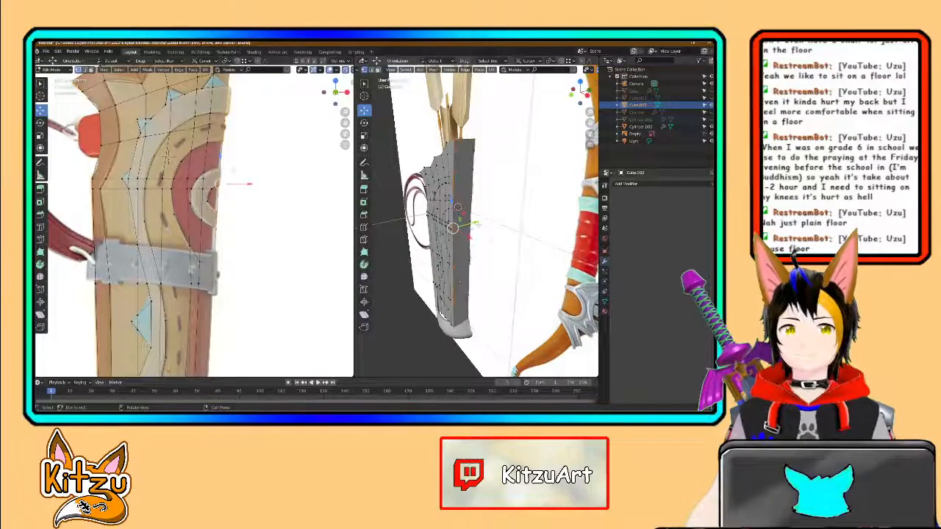
Step: Push the selected target-side edge vertices back in depth with proportional editing to bend the quiver's front surface
drag(453, 228, 484, 244)
right_click(484, 244)
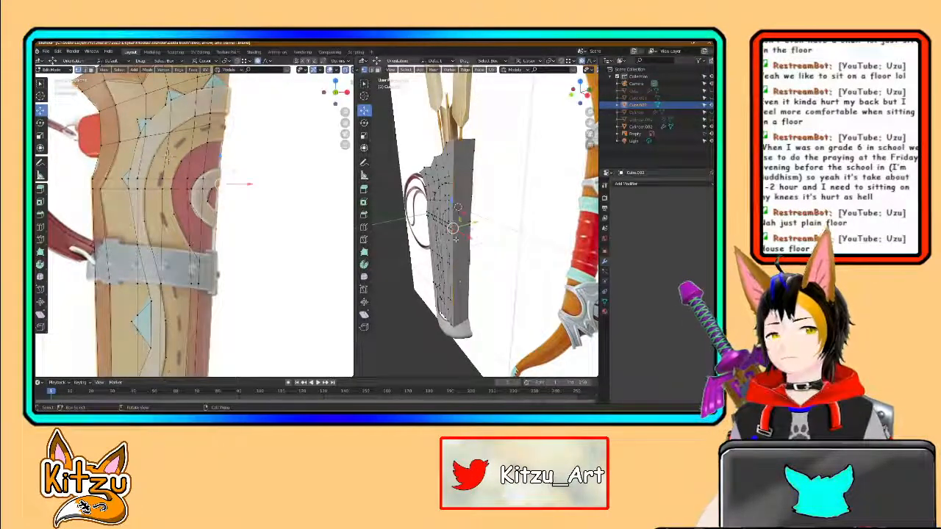
key(g)
middle_drag(456, 239, 458, 237)
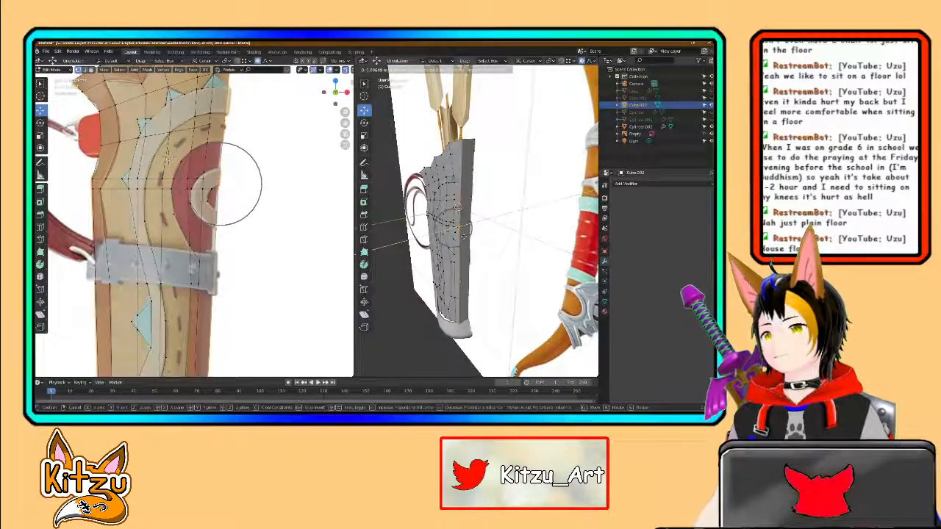
scroll(460, 236, down, 2)
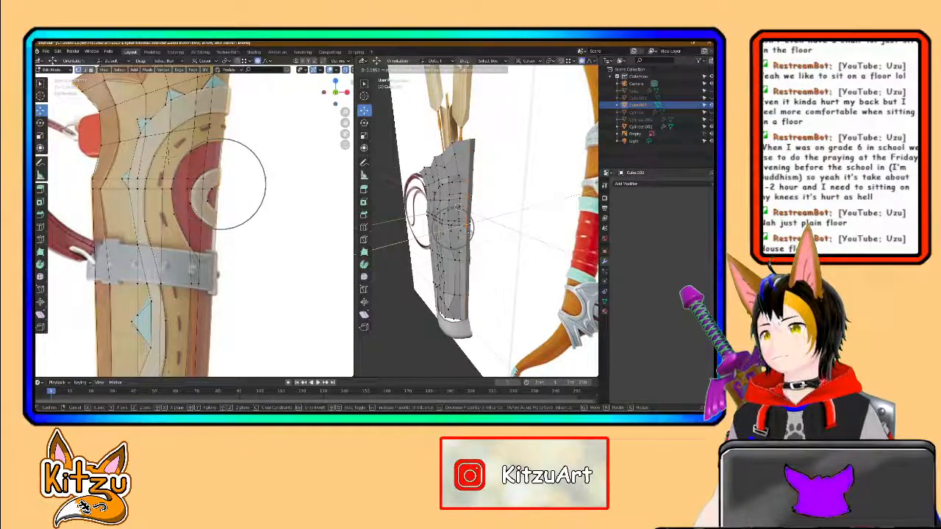
click(458, 238)
scroll(456, 242, up, 3)
mouse_move(456, 240)
middle_down()
mouse_move(490, 215)
mouse_move(494, 227)
mouse_move(473, 250)
mouse_move(476, 205)
mouse_move(466, 231)
middle_up()
key(g)
drag(465, 239, 478, 236)
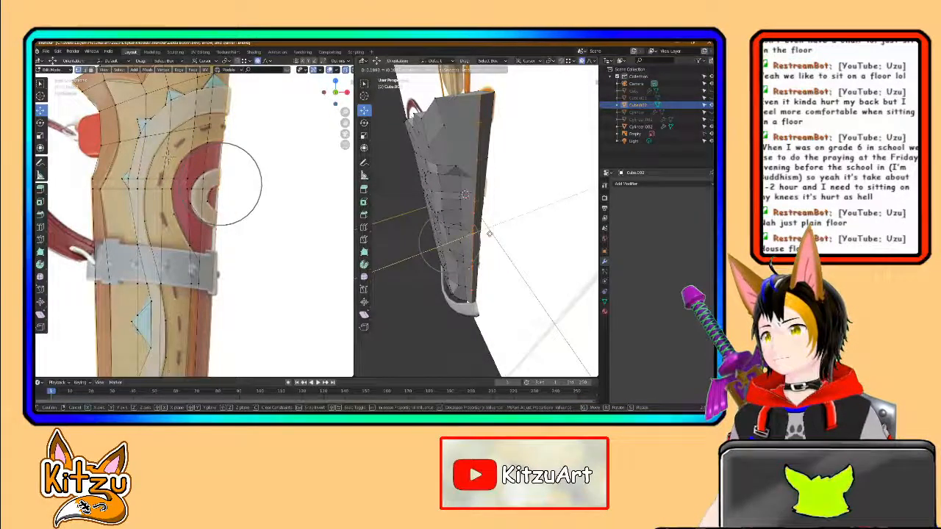
click(488, 233)
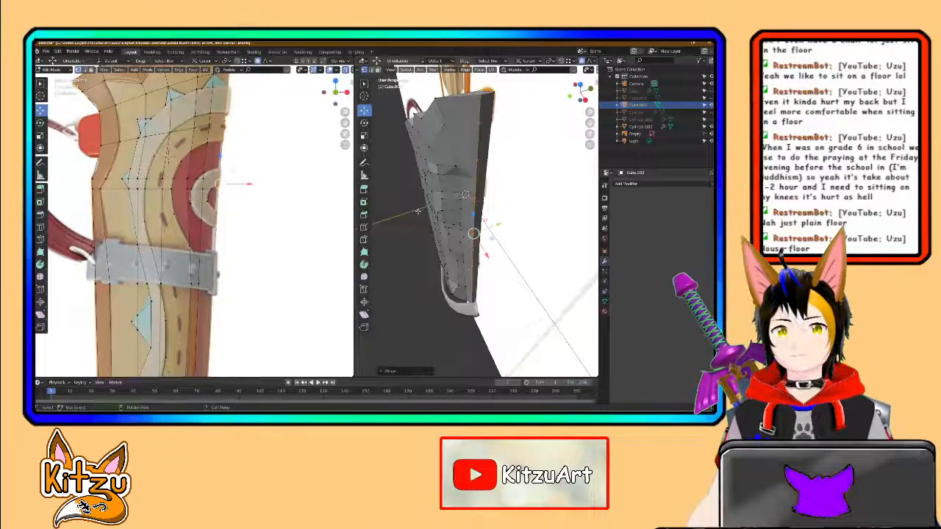
Step: Select the vertices along the quiver's long shoulder-strap-side edge, leaving out the unwanted ones near the metal tip
middle_drag(418, 211, 449, 210)
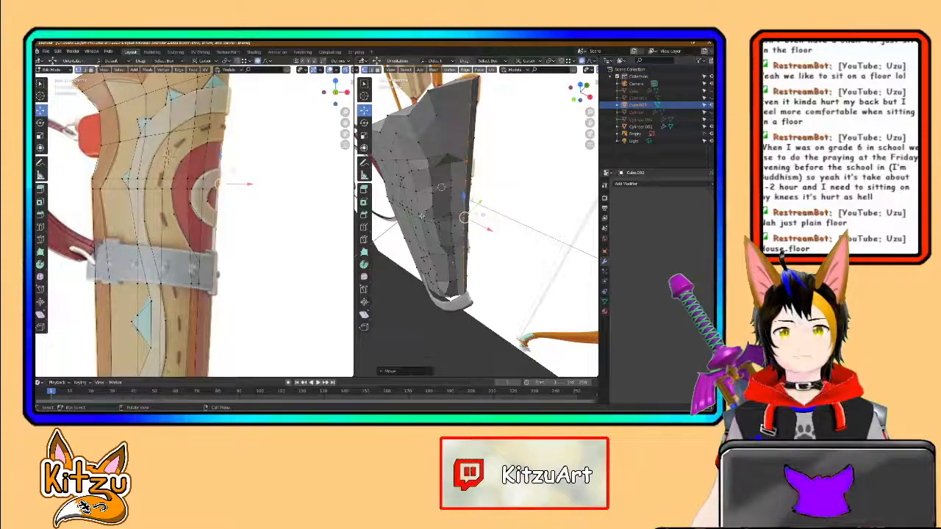
middle_drag(396, 197, 497, 184)
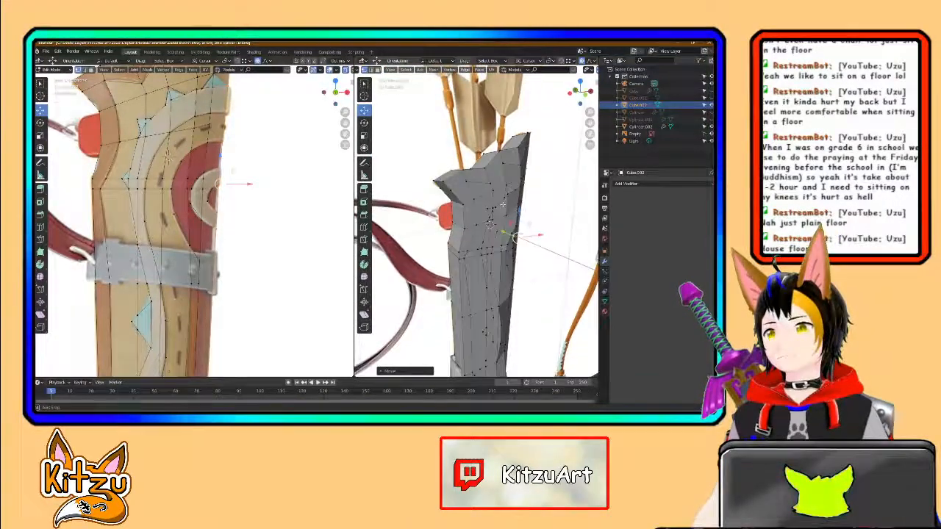
scroll(125, 271, down, 1)
scroll(125, 271, down, 2)
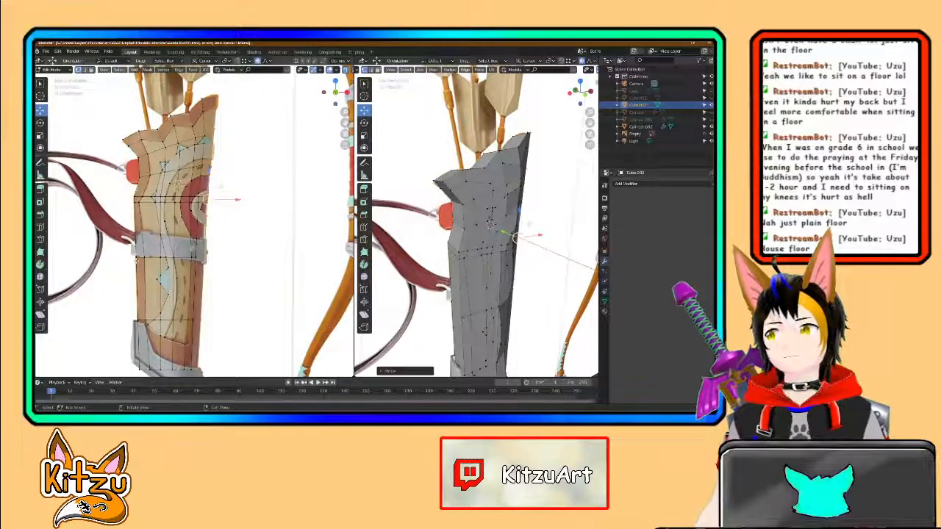
key(b)
drag(112, 125, 141, 223)
key(b)
shift+middle_drag(141, 223, 147, 184)
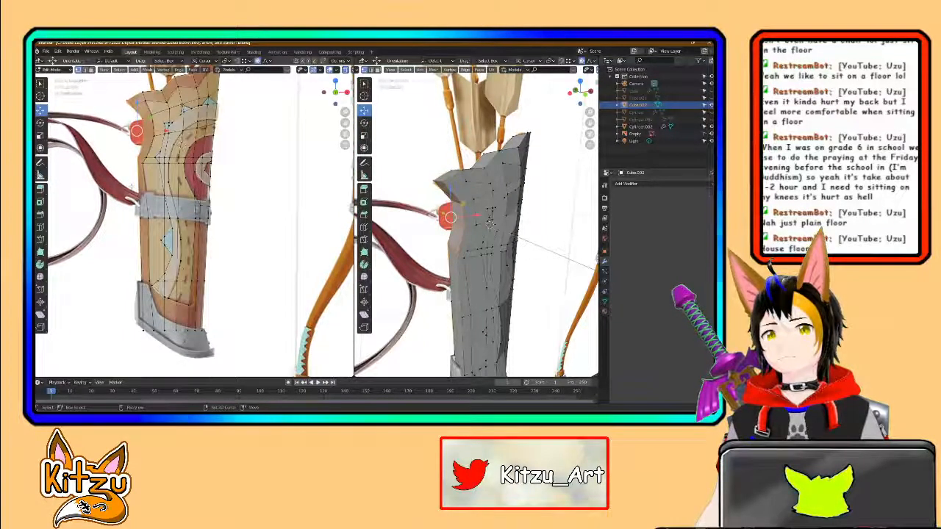
key(b)
shift+middle_drag(143, 232, 138, 201)
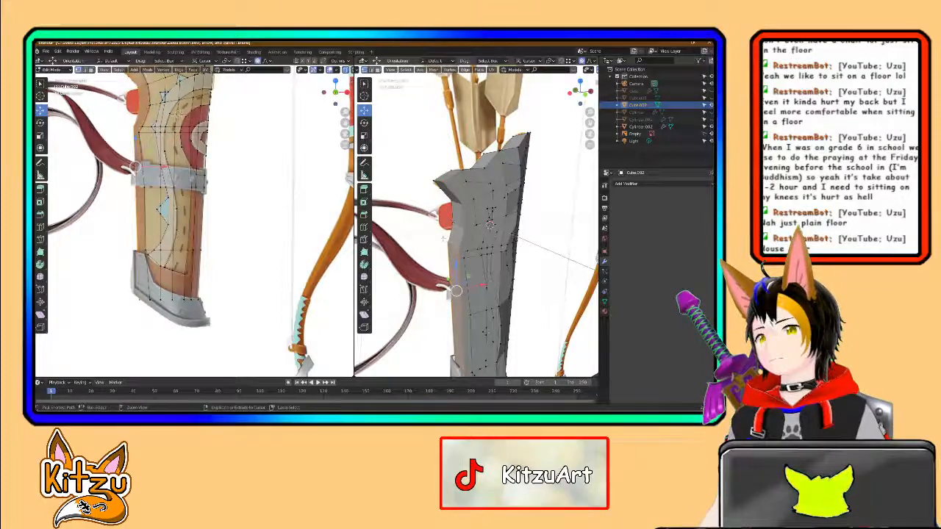
middle_drag(457, 299, 446, 238)
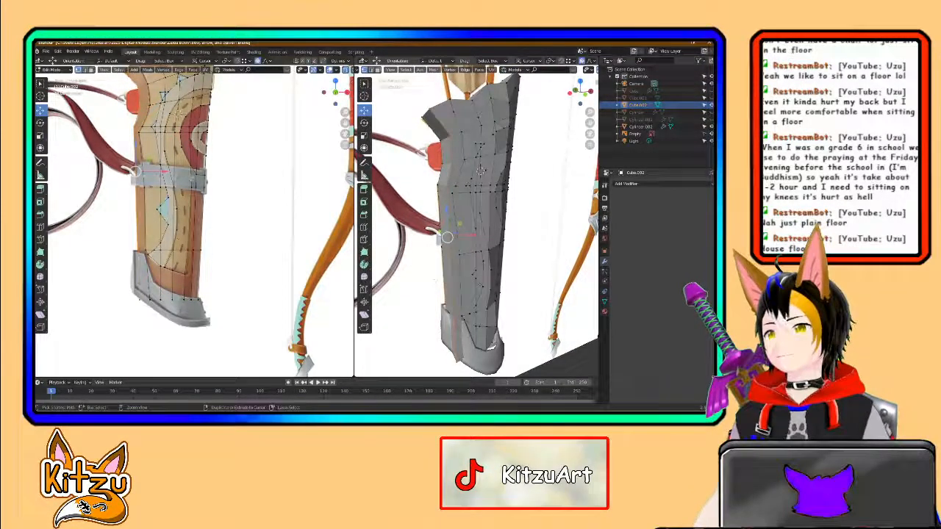
drag(443, 302, 449, 320)
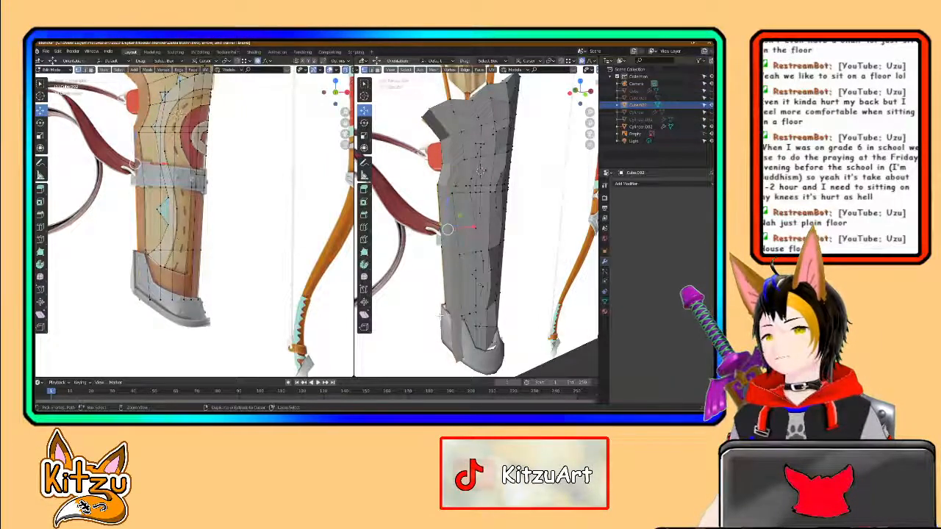
Step: Move the selected strap-side edge vertices in depth with proportional editing to round that side of the quiver
middle_drag(145, 289, 170, 292)
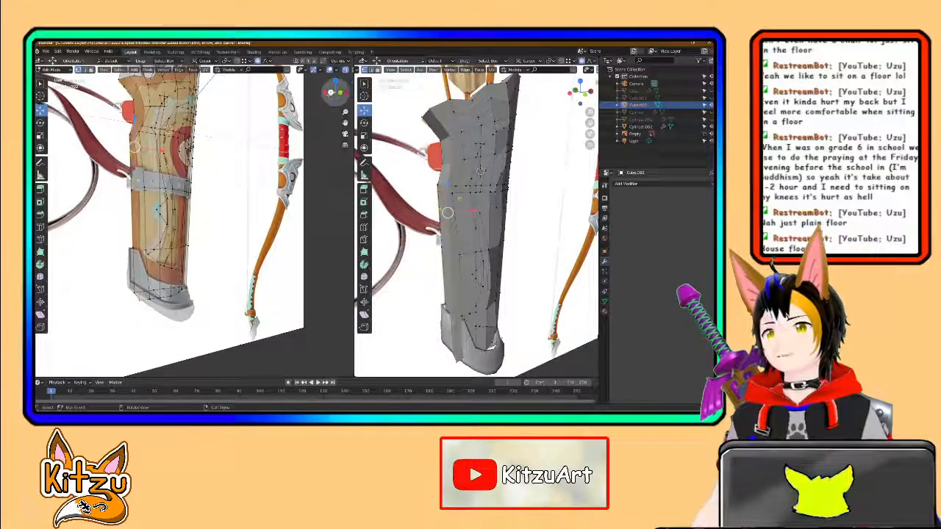
click(340, 92)
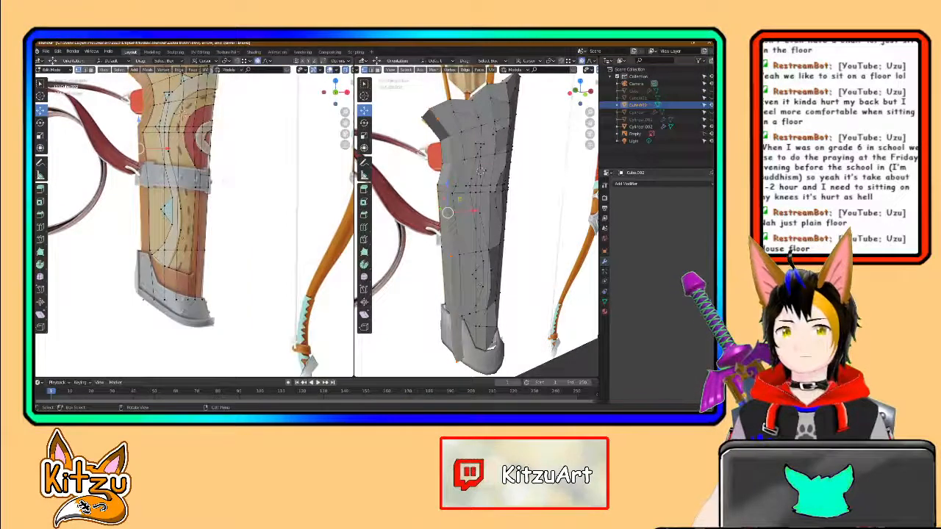
mouse_move(468, 250)
middle_down()
mouse_move(480, 261)
mouse_move(471, 255)
middle_up()
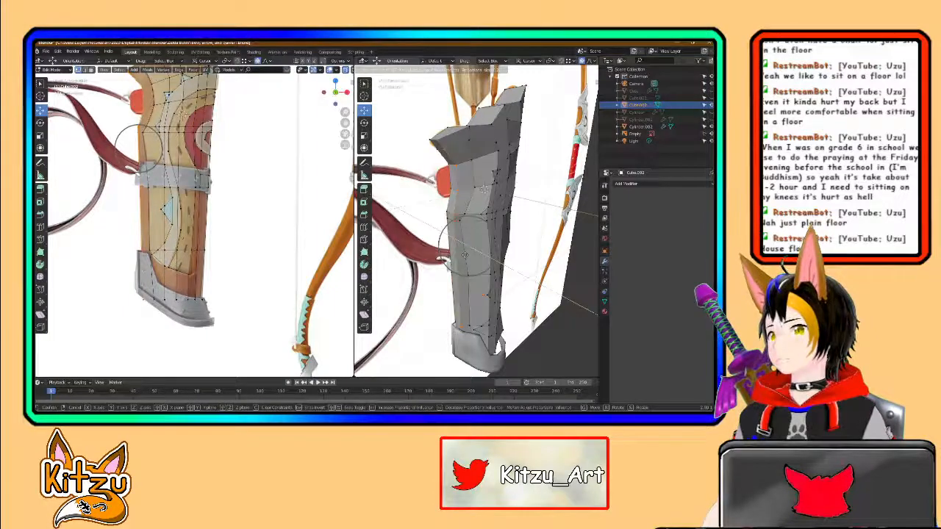
click(464, 255)
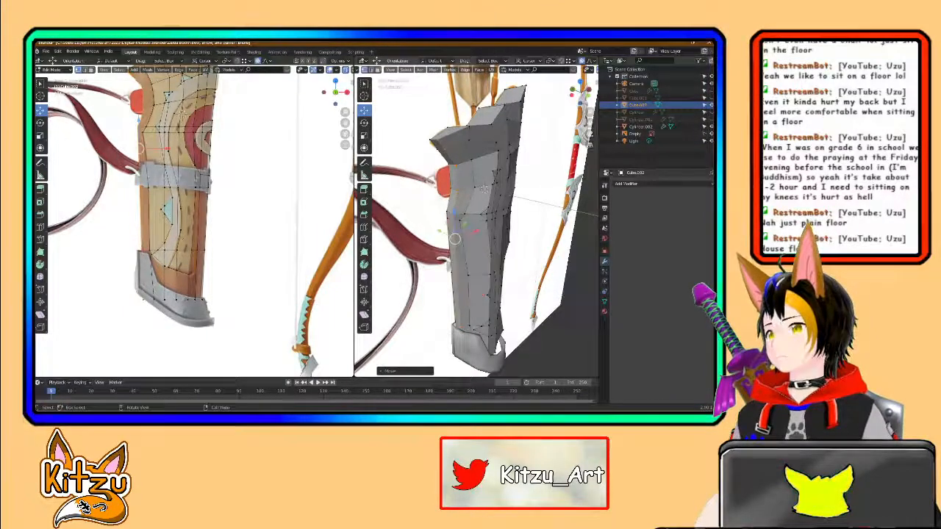
Step: Select the inner vertex column toward the quiver's target side and move it in depth with proportional editing
scroll(465, 255, up, 2)
middle_drag(464, 255, 362, 248)
shift+middle_drag(481, 291, 517, 180)
scroll(195, 221, down, 2)
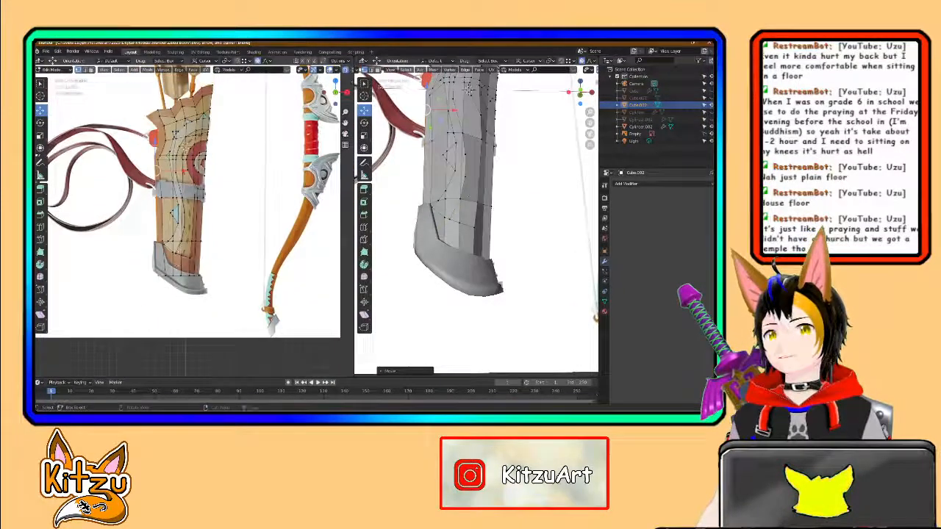
shift+middle_drag(195, 220, 189, 242)
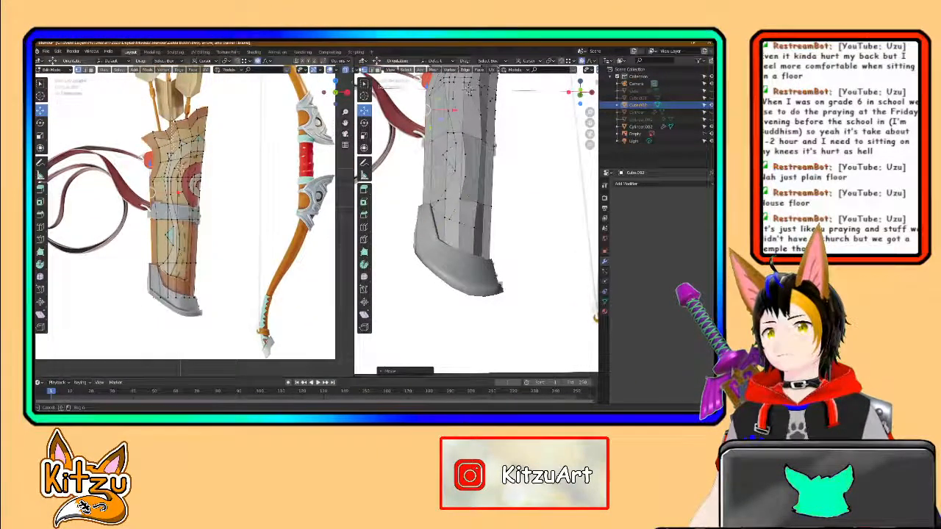
key(b)
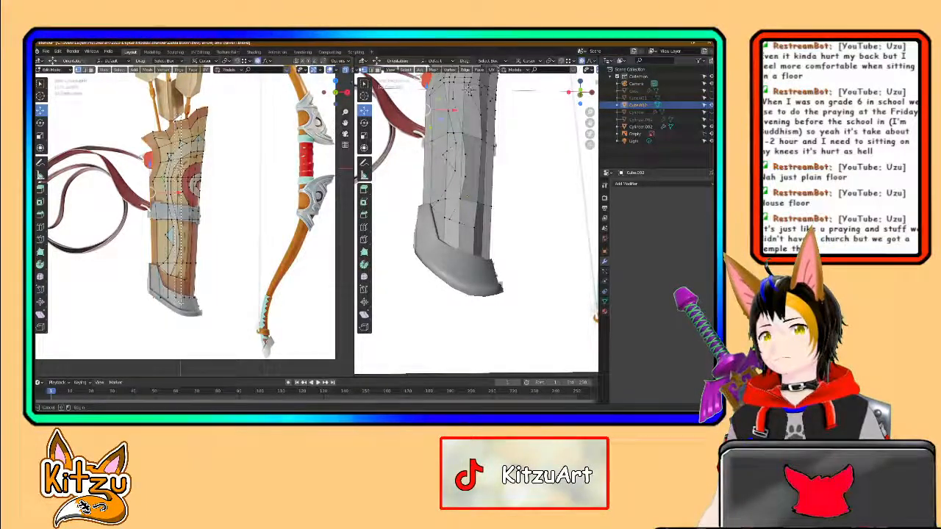
middle_drag(449, 243, 518, 257)
middle_drag(446, 225, 445, 271)
key(g)
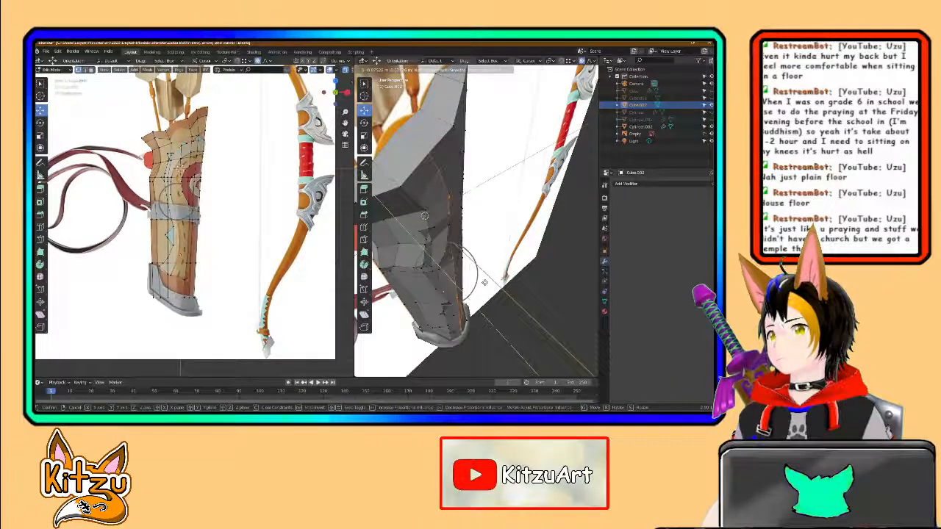
click(485, 282)
Step: Apply smooth shading to the quiver in Object Mode and return to Edit Mode
mouse_move(476, 273)
middle_down()
mouse_move(532, 249)
mouse_move(477, 257)
middle_up()
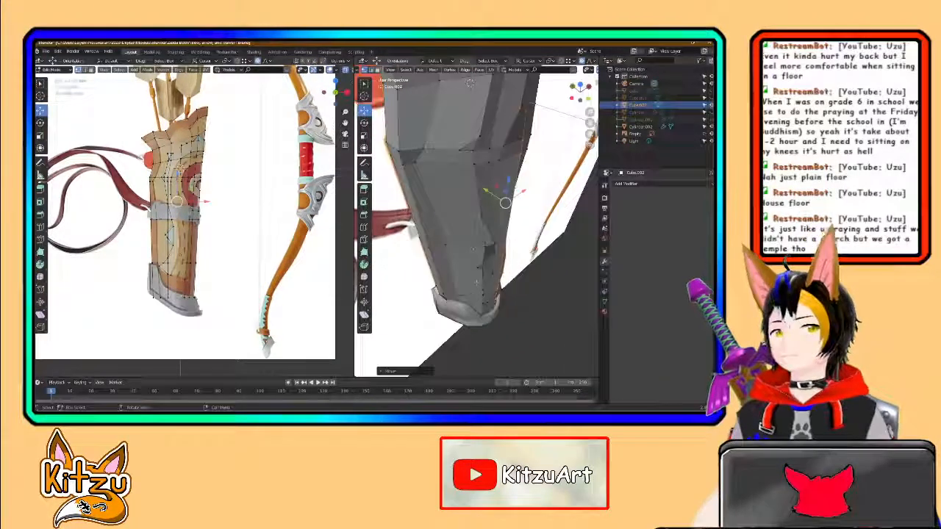
key(Tab)
right_click(475, 257)
click(474, 257)
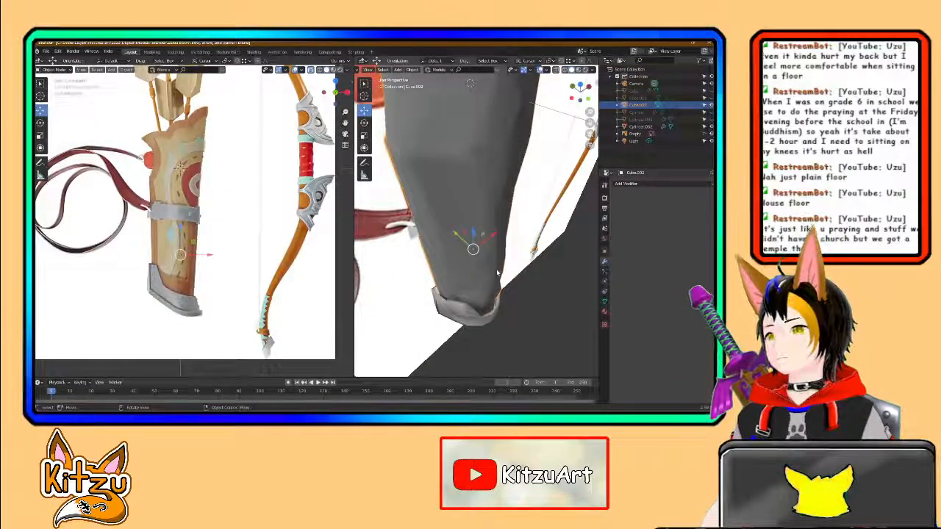
key(Tab)
Step: Select the pattern vertices along the quiver's front and try to move them along Y with proportional editing
middle_drag(475, 258, 480, 359)
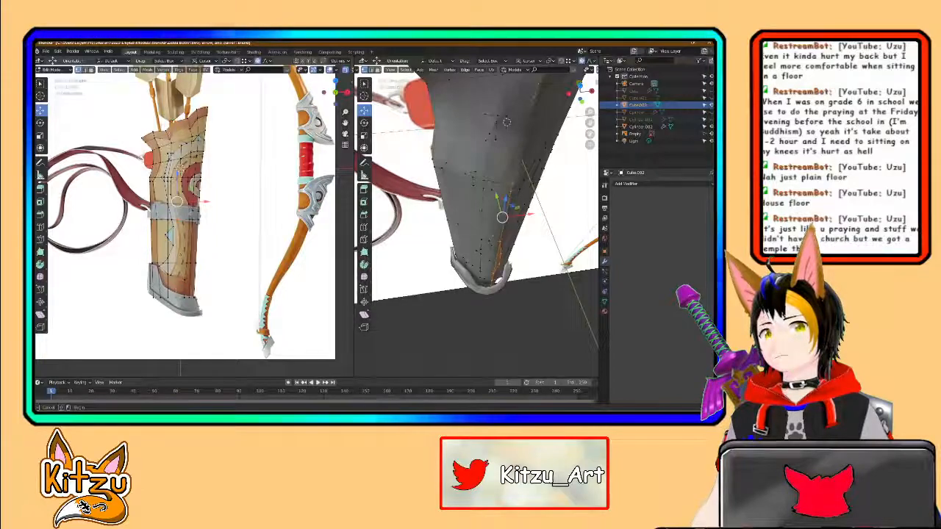
key(a)
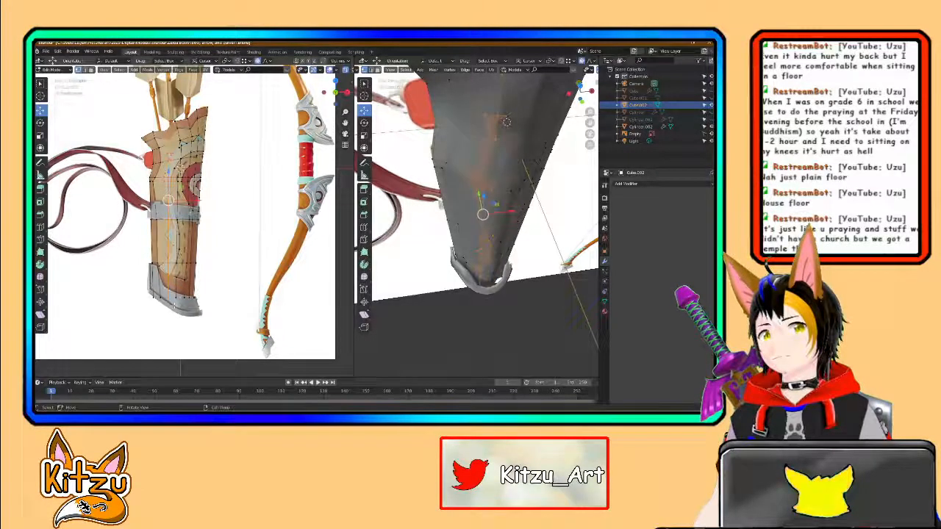
middle_drag(498, 218, 487, 254)
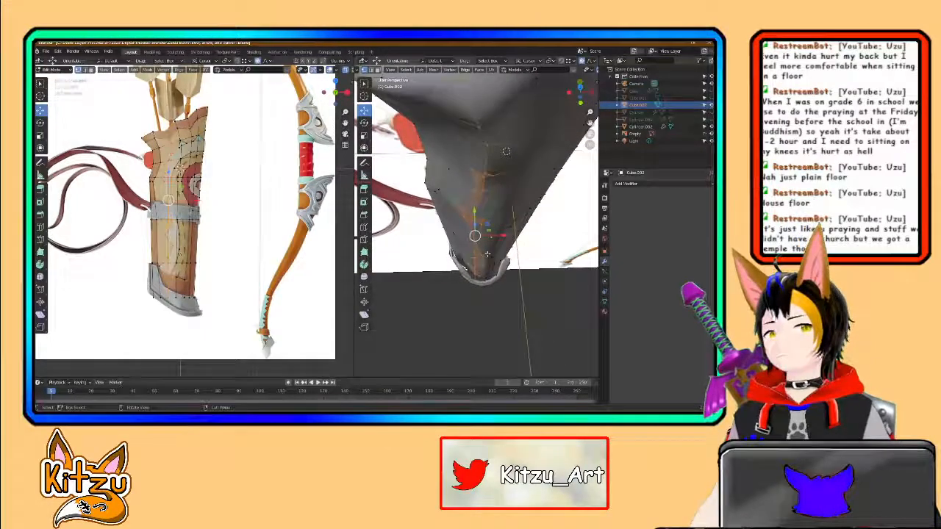
key(g)
key(z)
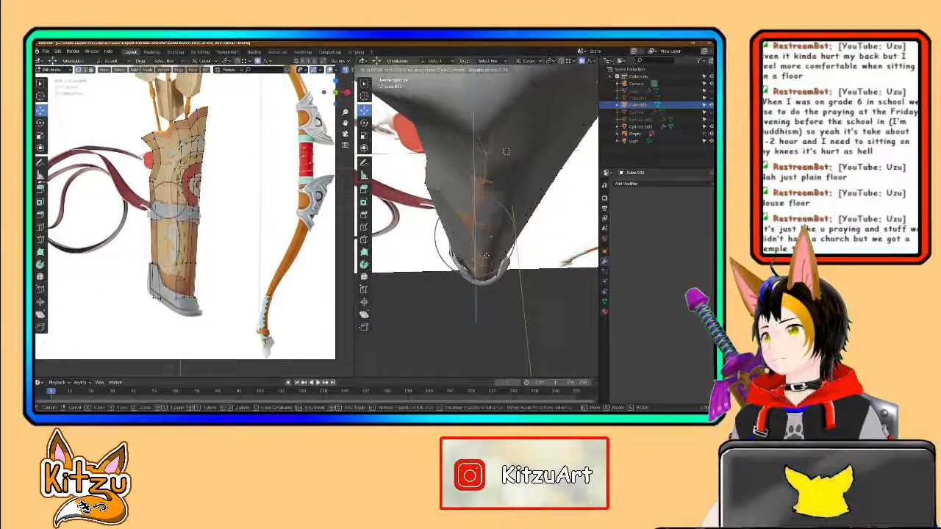
key(y)
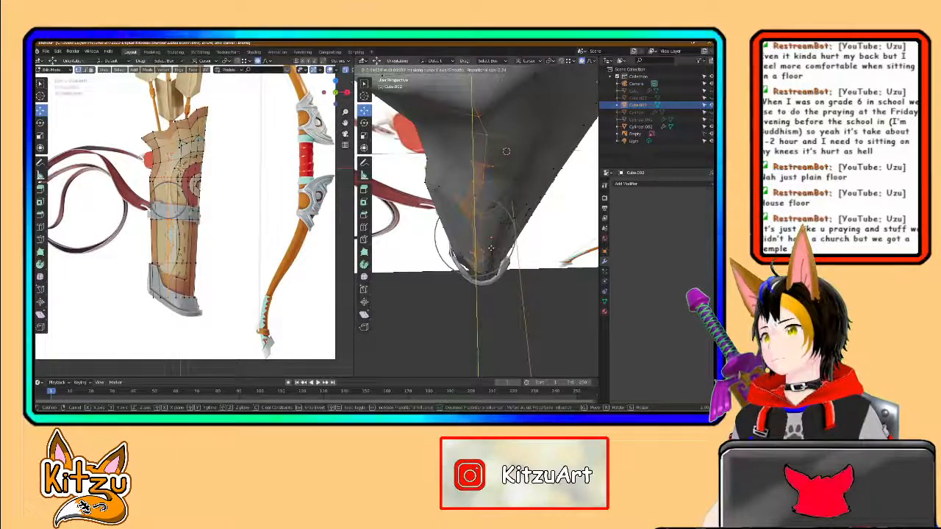
click(491, 248)
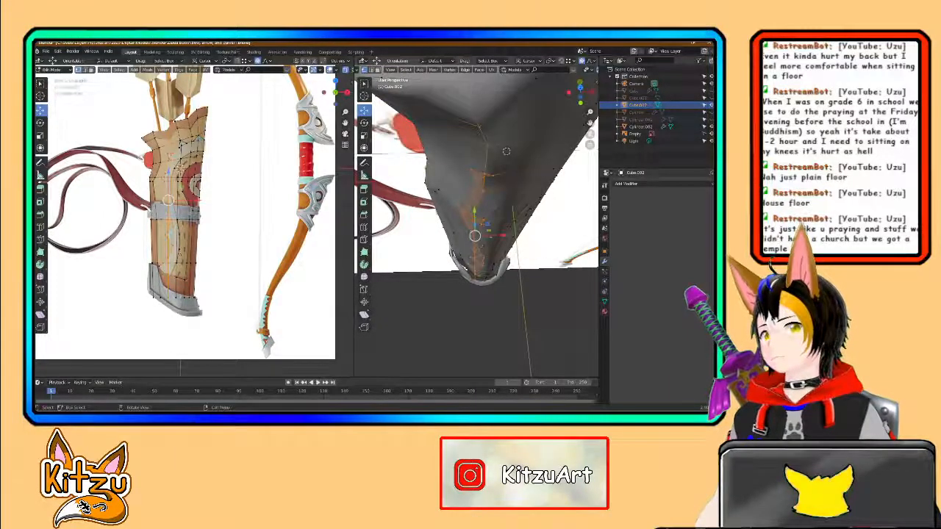
Step: Extend the selection with the vertices near the metal tip and the upper vertices toward the target side
key(b)
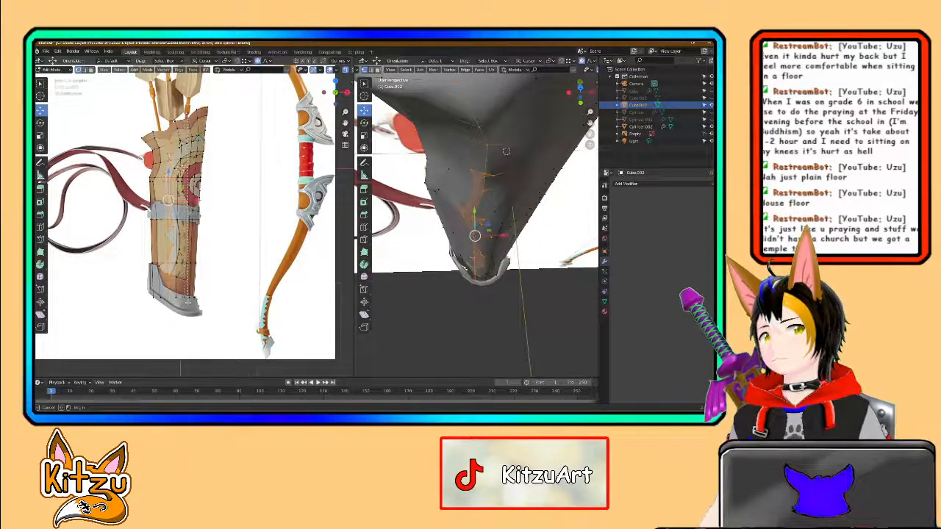
drag(166, 283, 188, 304)
key(b)
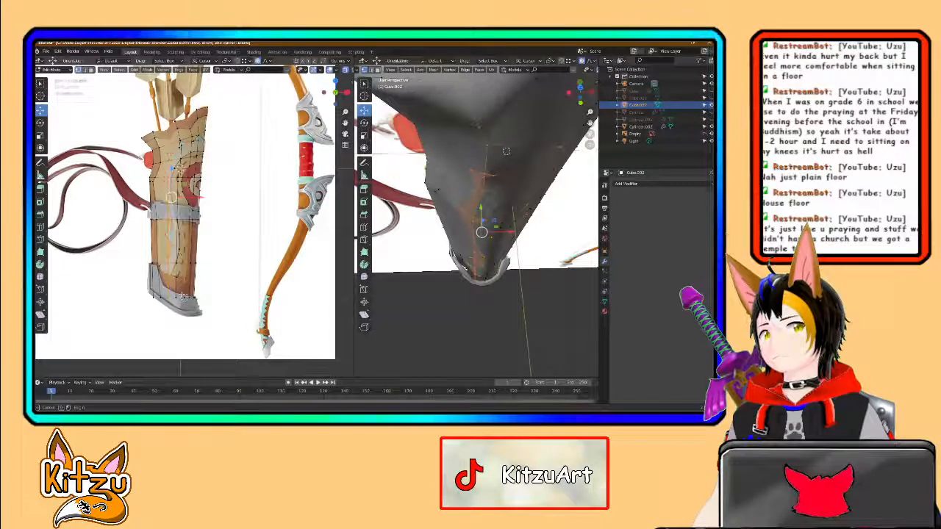
key(b)
drag(182, 121, 187, 210)
key(b)
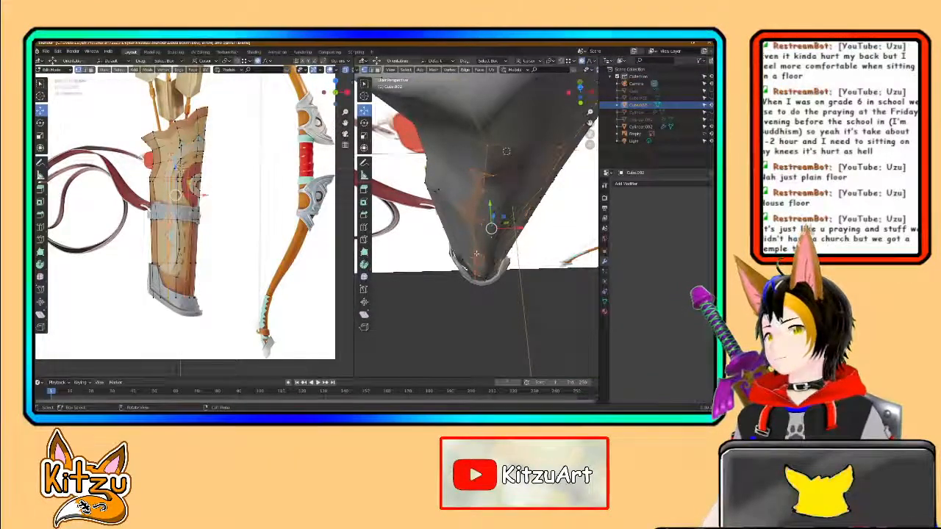
Step: Try to move the extended front selection along Y while varying the proportional editing influence size
key(g)
key(x)
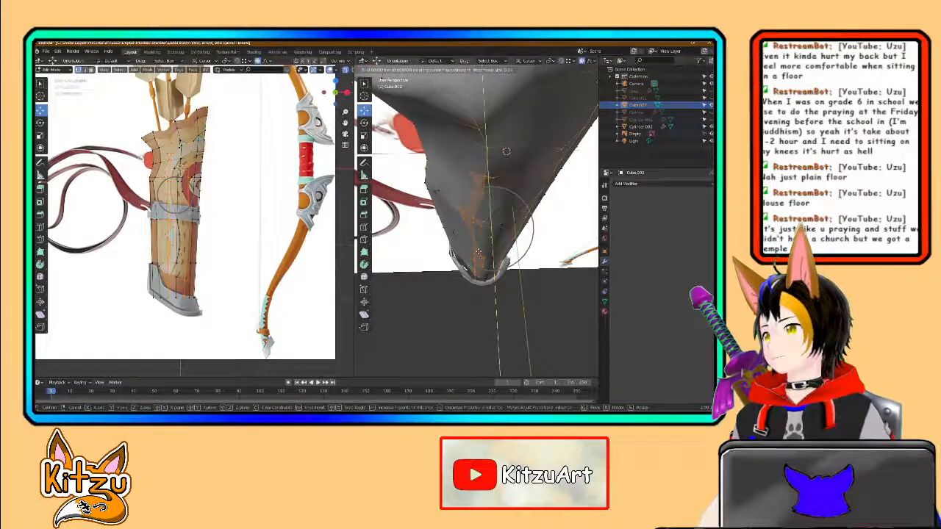
scroll(479, 252, down, 1)
scroll(479, 252, down, 4)
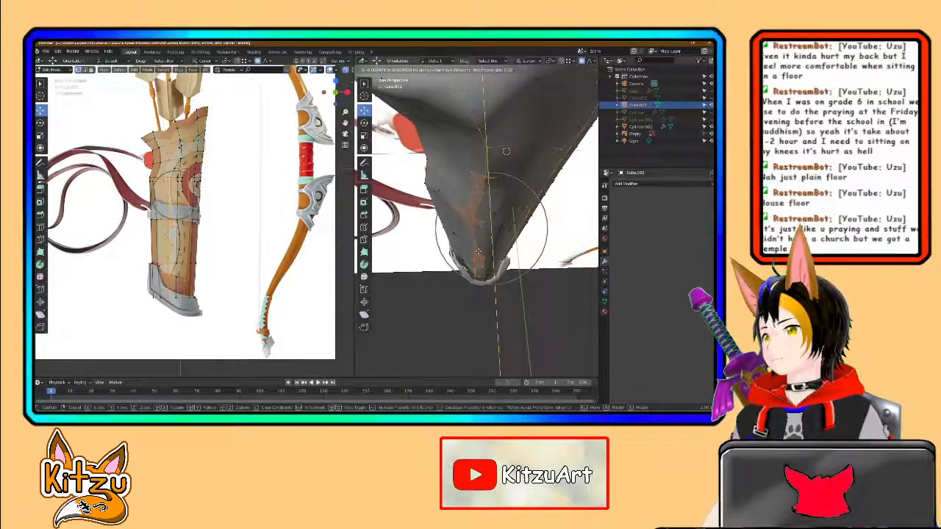
scroll(478, 251, down, 3)
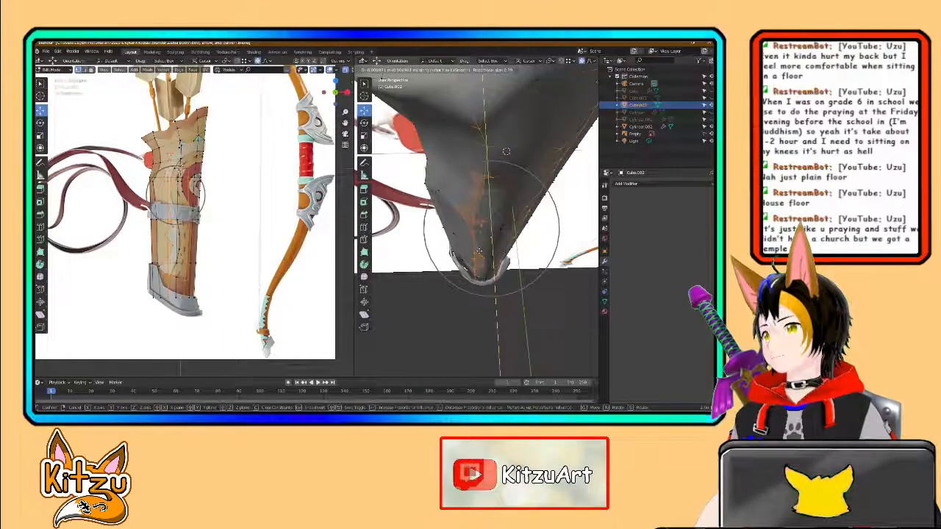
scroll(482, 264, up, 3)
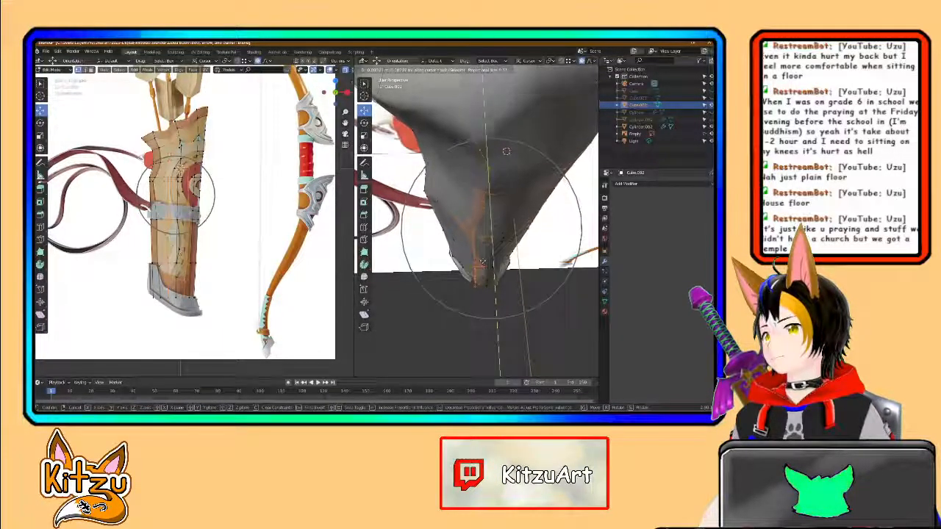
scroll(483, 248, up, 4)
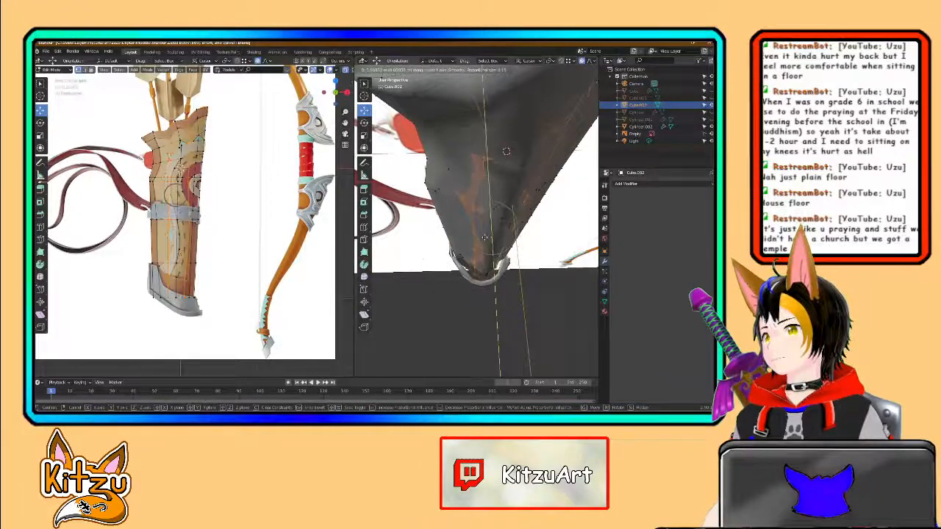
scroll(484, 247, down, 1)
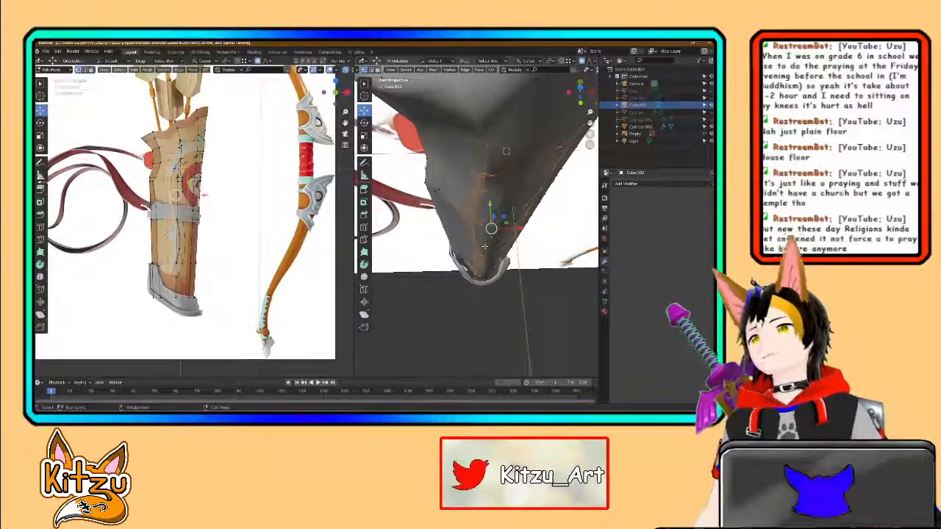
Step: Replace the selection with the vertex column along the quiver's target side, down to the metal tip
middle_drag(488, 164, 485, 245)
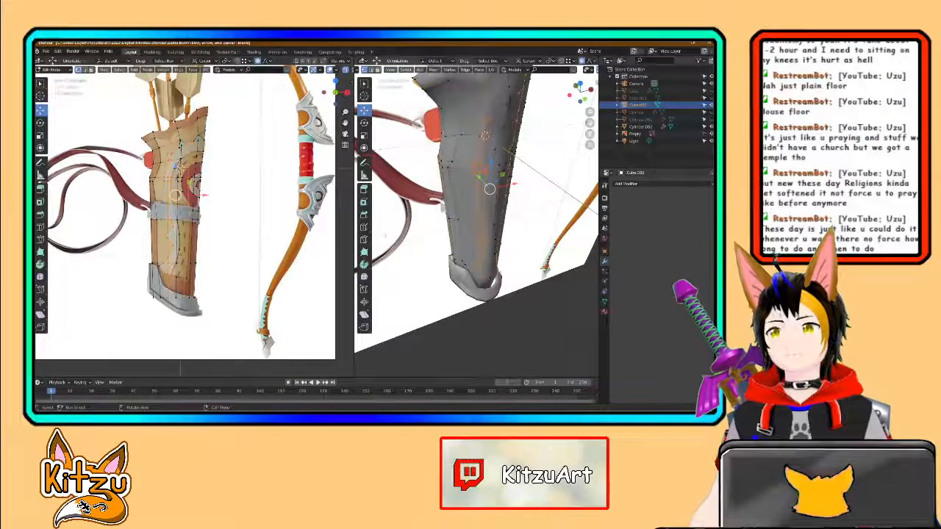
scroll(469, 229, up, 2)
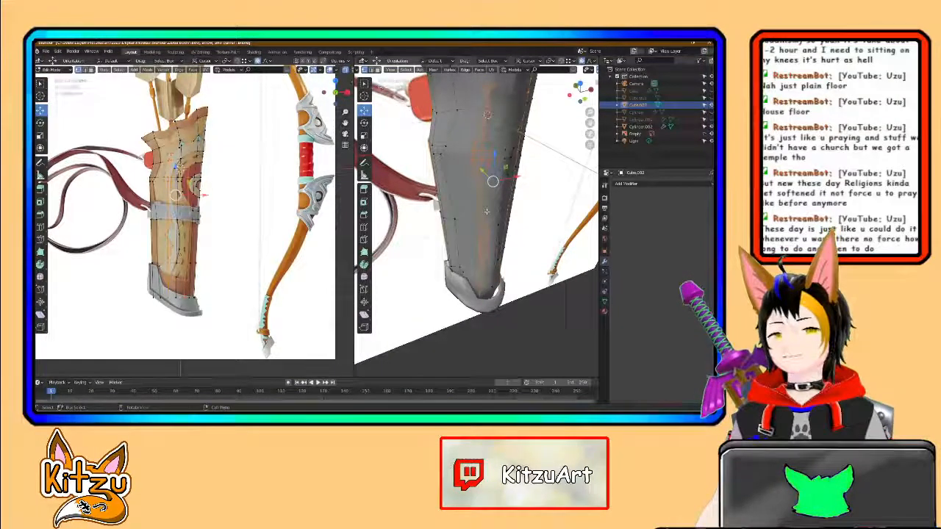
middle_drag(486, 211, 463, 228)
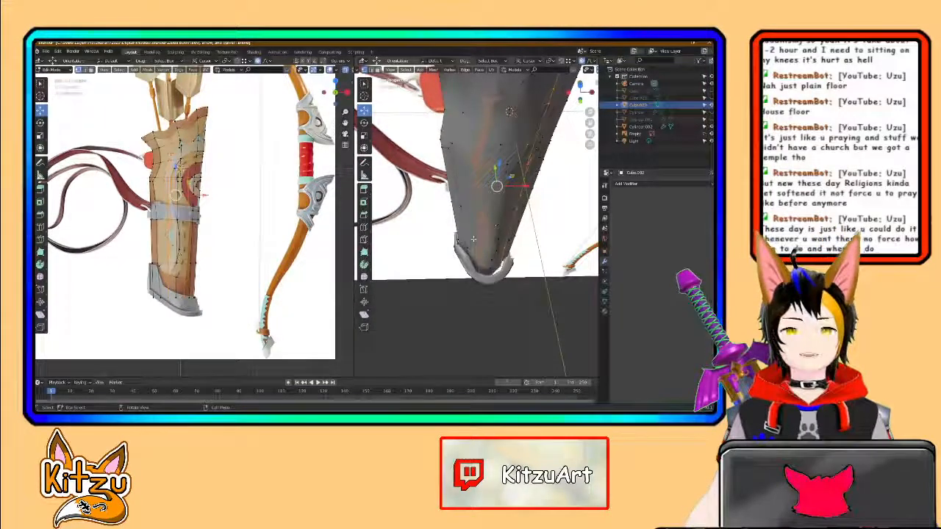
middle_drag(486, 229, 470, 258)
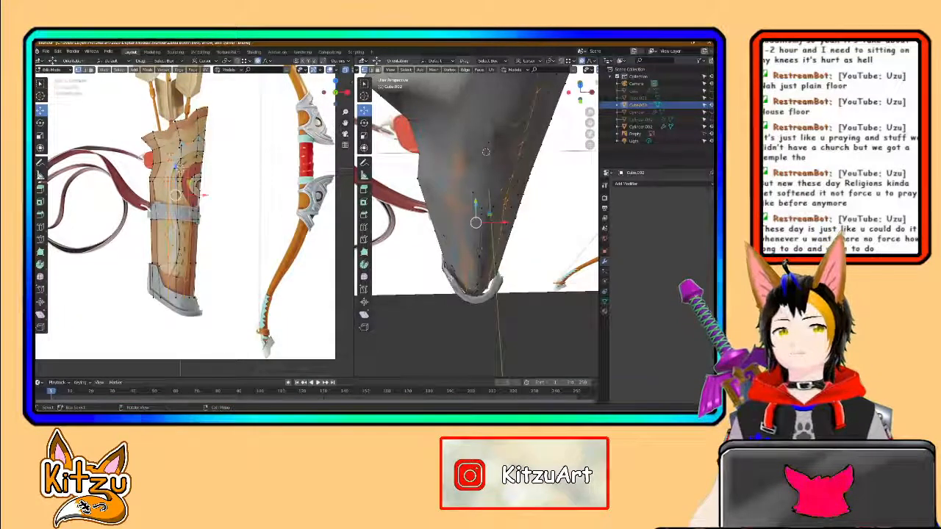
middle_drag(472, 259, 530, 174)
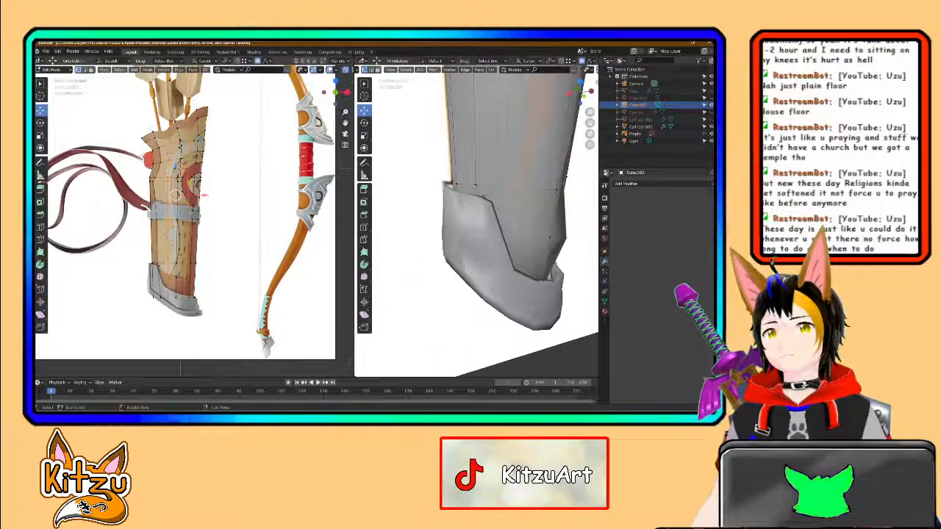
key(b)
click(154, 134)
key(b)
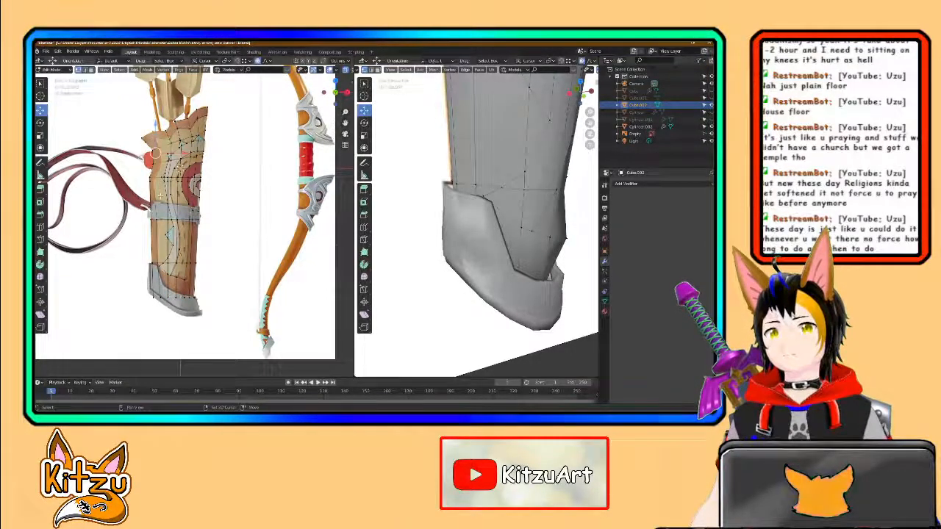
shift+click(153, 179)
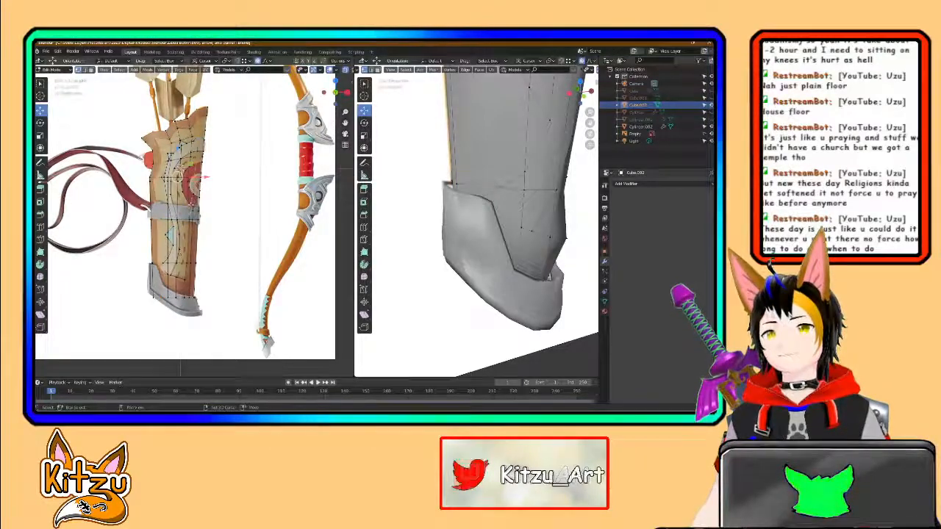
scroll(193, 184, up, 3)
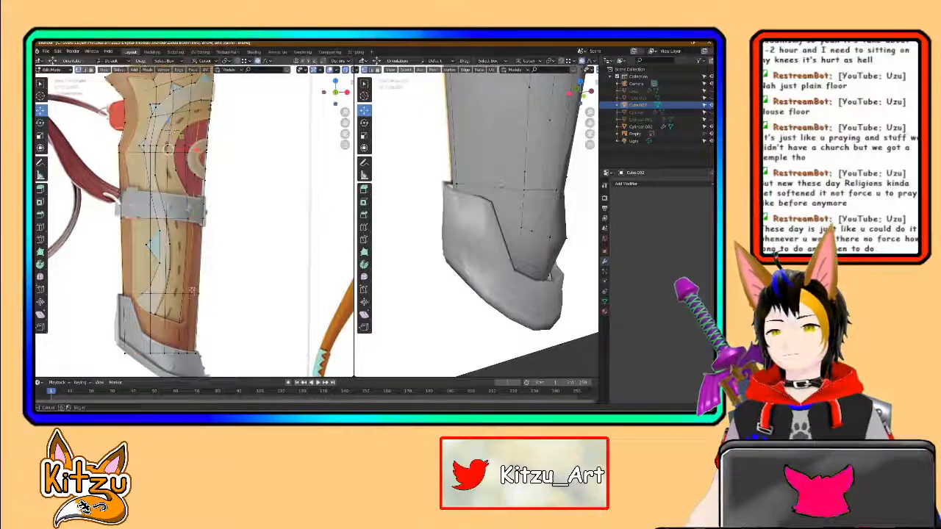
shift+drag(191, 290, 186, 298)
shift+middle_drag(189, 311, 192, 285)
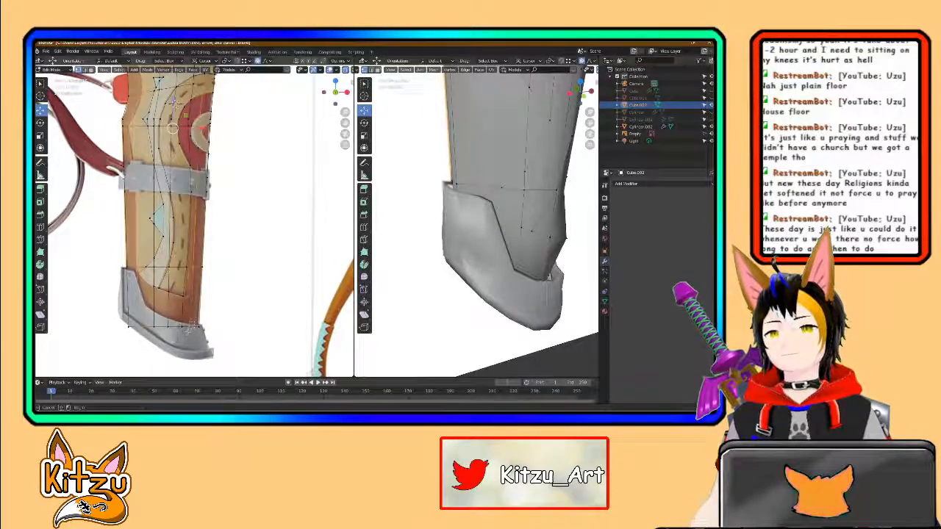
Step: Move the selected target-side vertex column along Y with proportional editing to round that side of the quiver
middle_drag(464, 358, 438, 369)
middle_drag(528, 230, 464, 283)
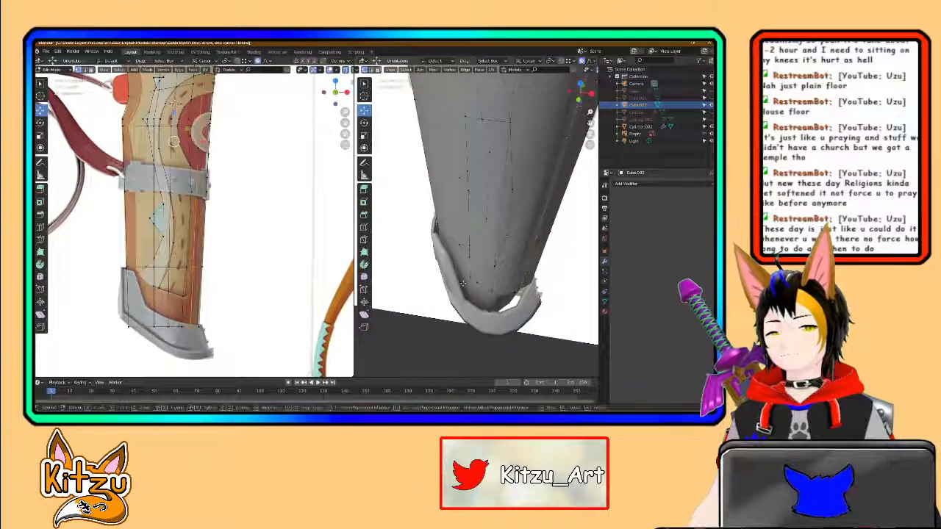
key(g)
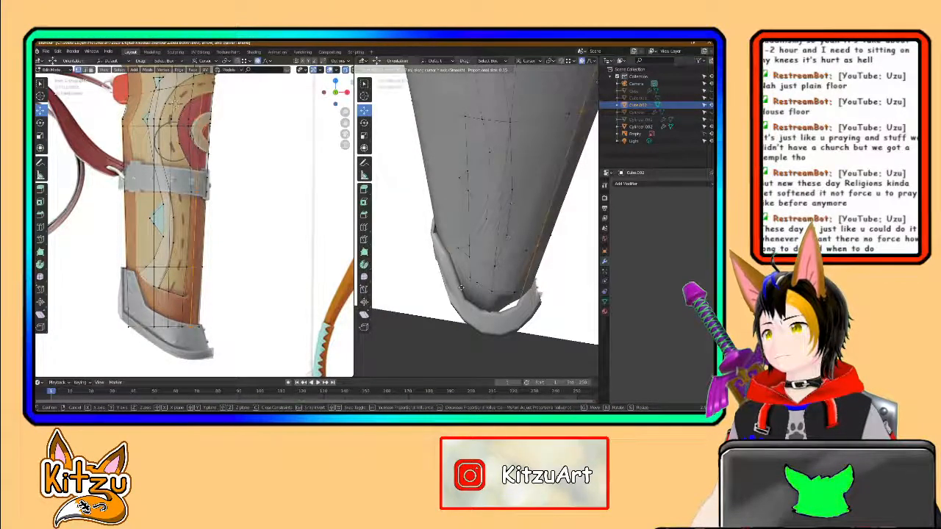
middle_drag(500, 280, 459, 275)
middle_drag(450, 170, 503, 239)
Step: Turn off proportional editing and move the selected quiver front vertex near the strap band along Y
click(480, 203)
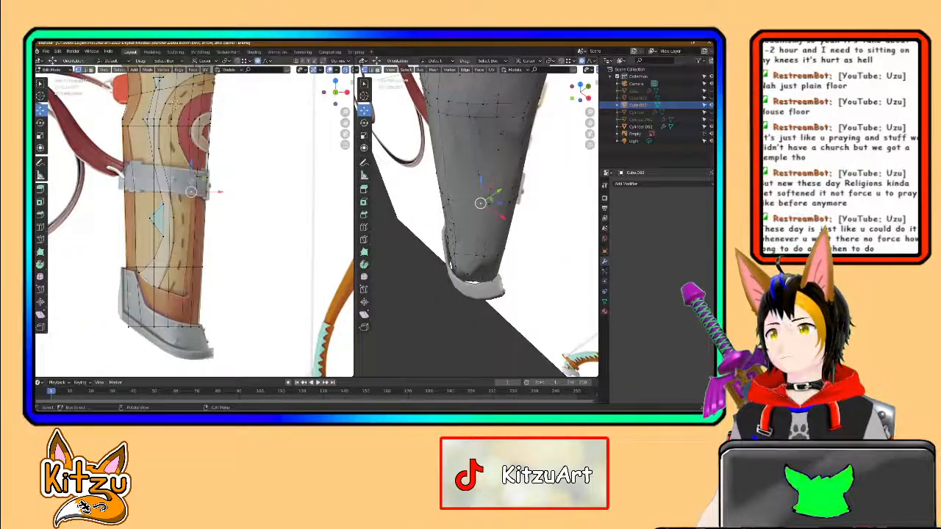
click(259, 61)
middle_drag(472, 221, 475, 259)
shift+click(473, 237)
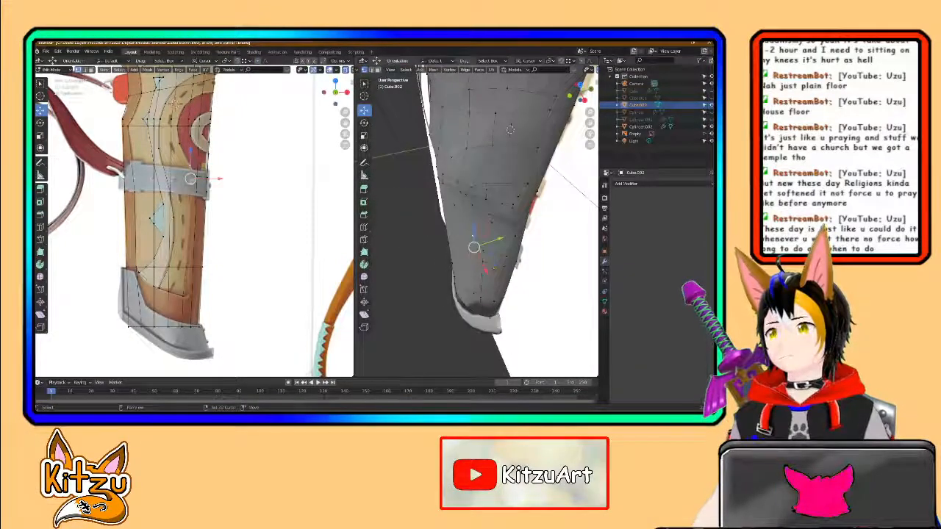
key(g)
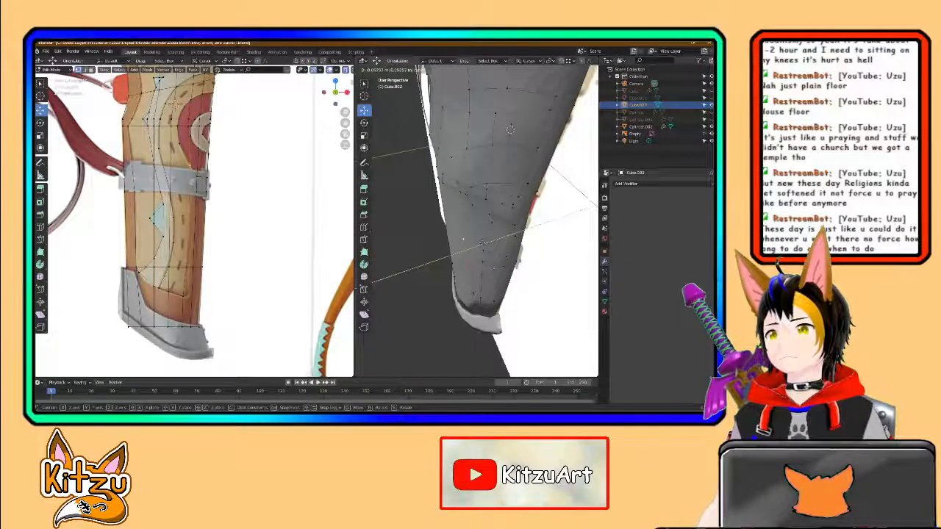
click(481, 242)
Step: Move the vertex just above the metal tip and the neighbouring bottom-edge vertices along Y to round the quiver's lower end
click(475, 291)
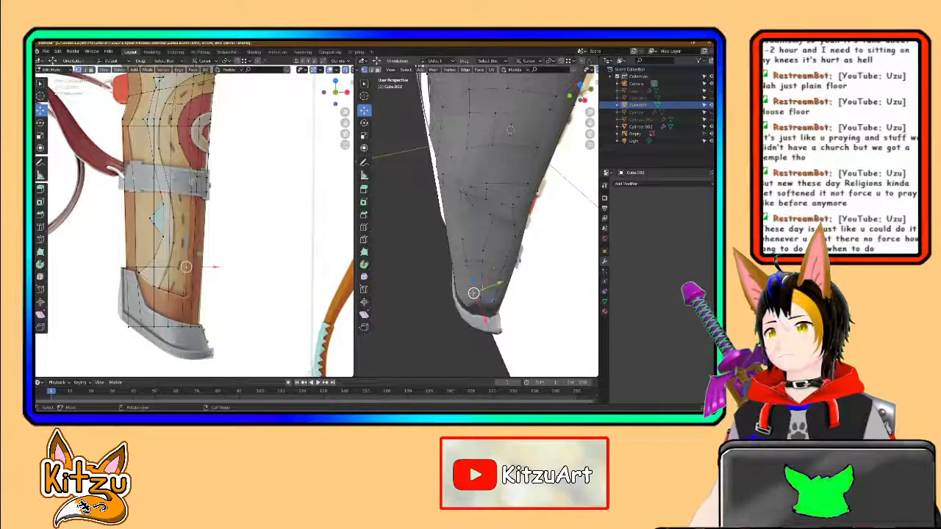
drag(500, 284, 493, 288)
middle_drag(493, 287, 476, 268)
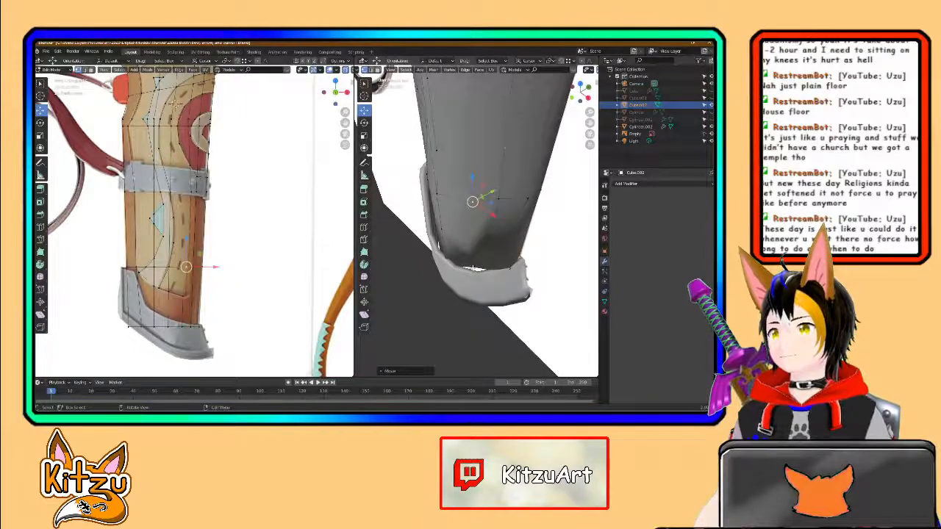
drag(490, 256, 485, 260)
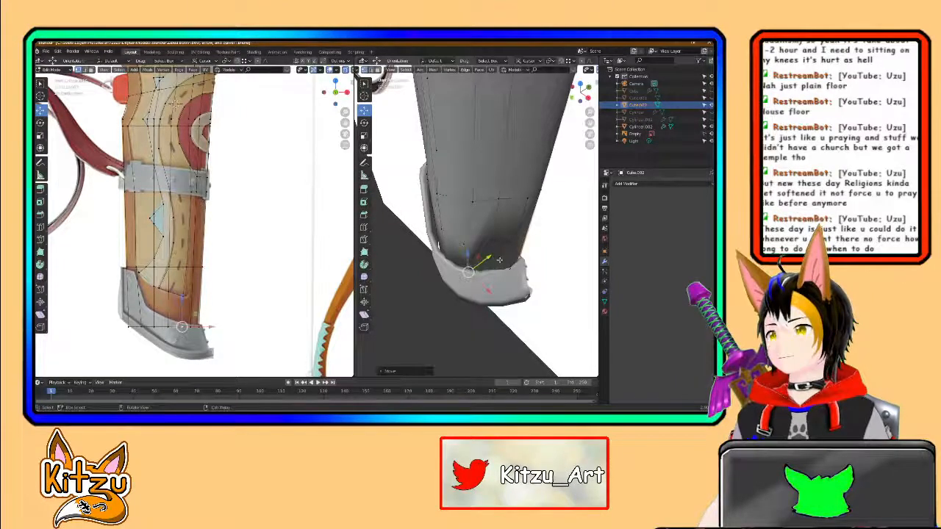
middle_drag(491, 259, 505, 282)
click(490, 266)
drag(505, 248, 499, 252)
Step: In top view, select the front vertex at strap height opposite the target side and move it outward along Y
middle_drag(500, 252, 474, 244)
click(580, 90)
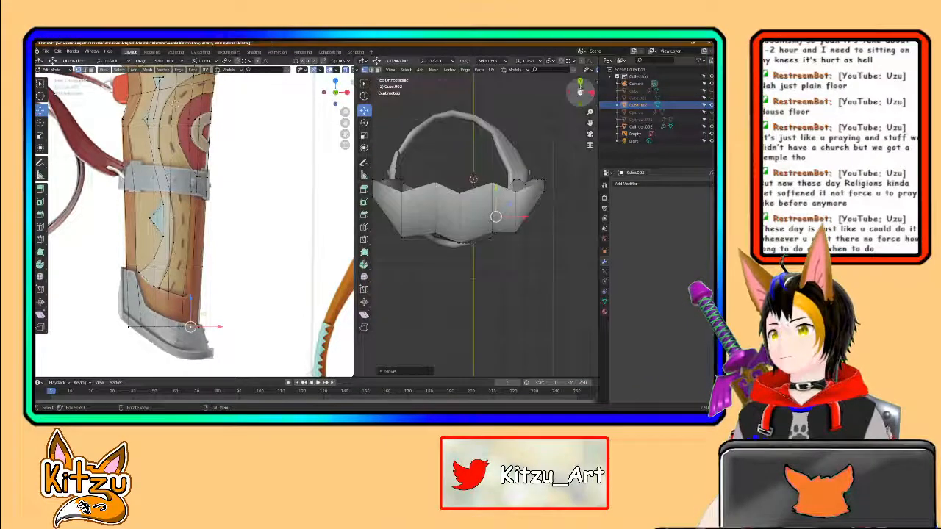
scroll(494, 238, down, 2)
shift+middle_drag(463, 237, 474, 175)
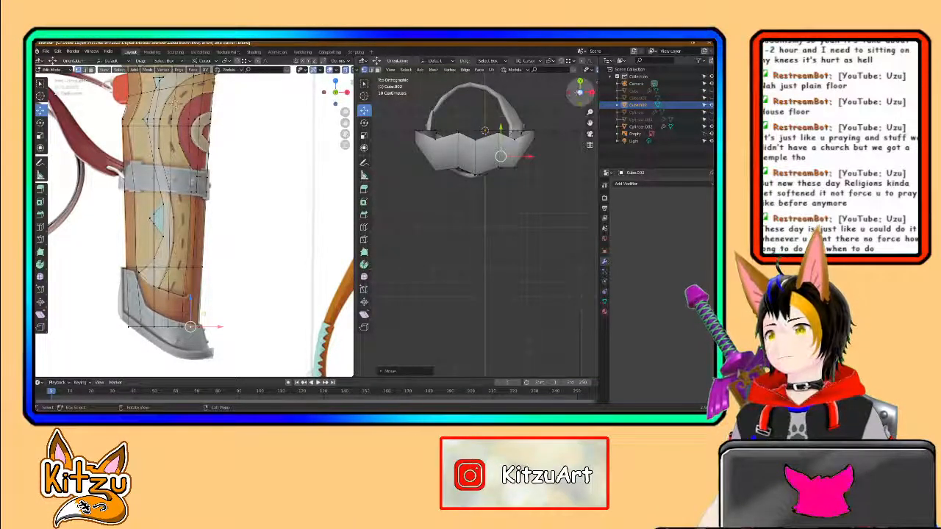
click(336, 81)
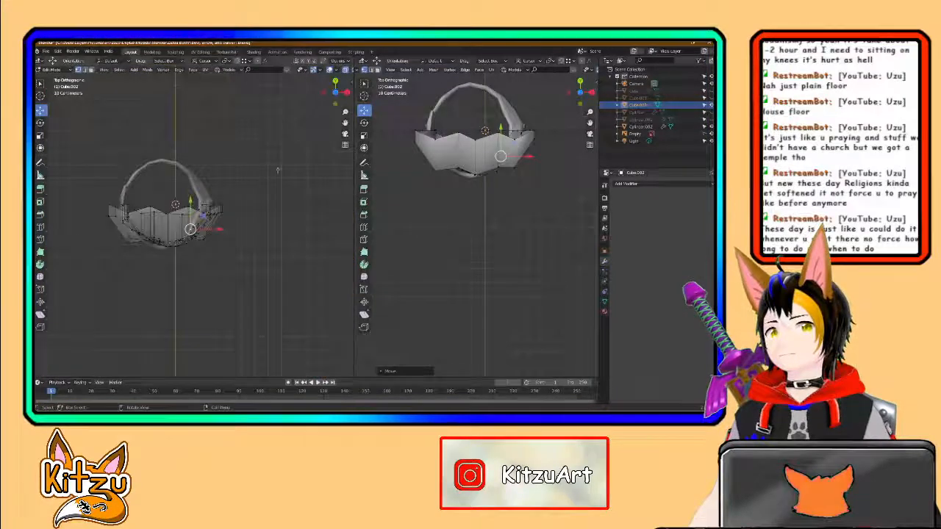
scroll(176, 229, up, 5)
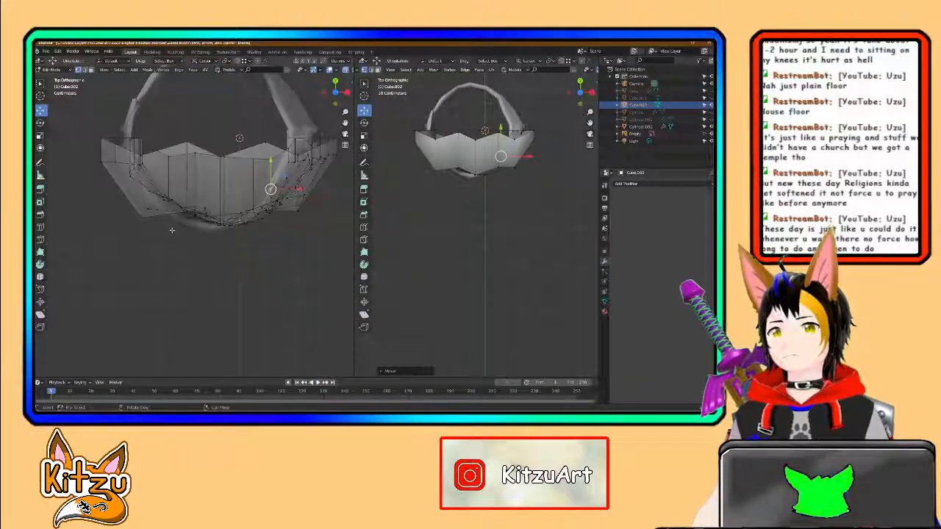
click(192, 213)
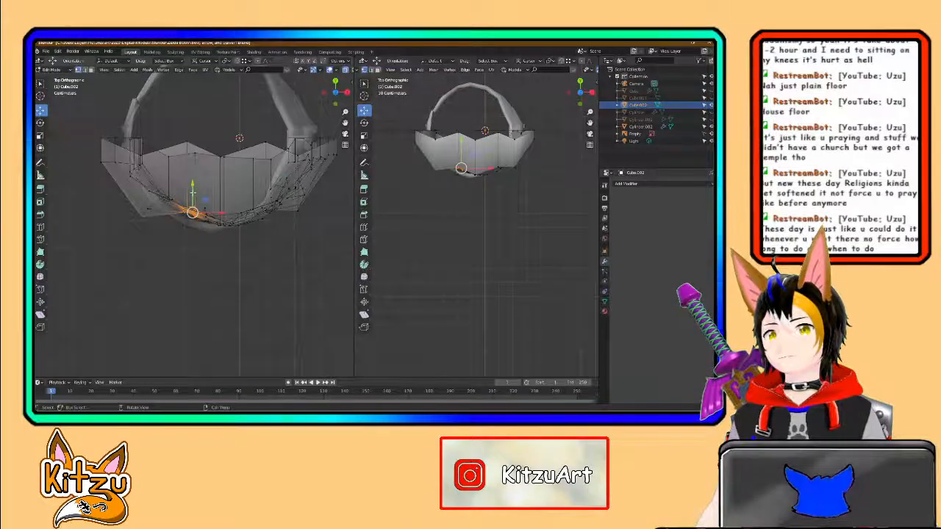
key(g)
key(y)
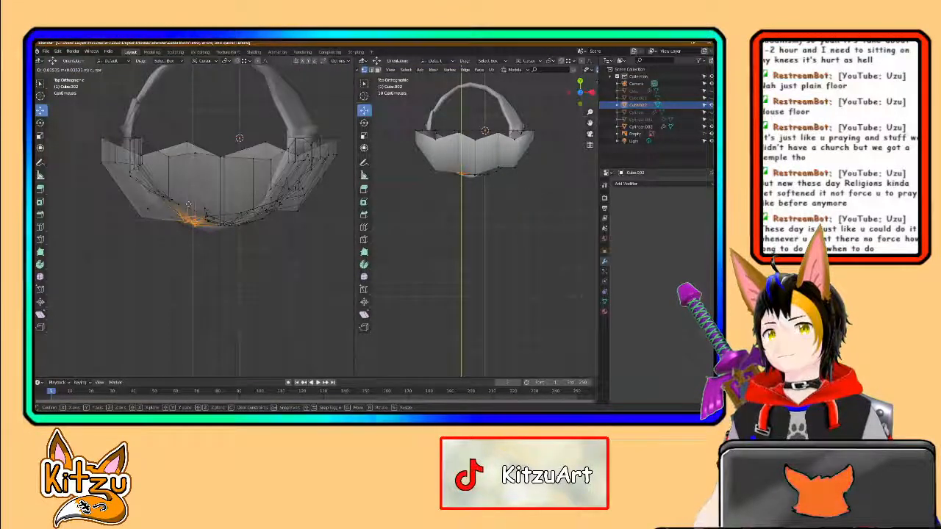
click(189, 205)
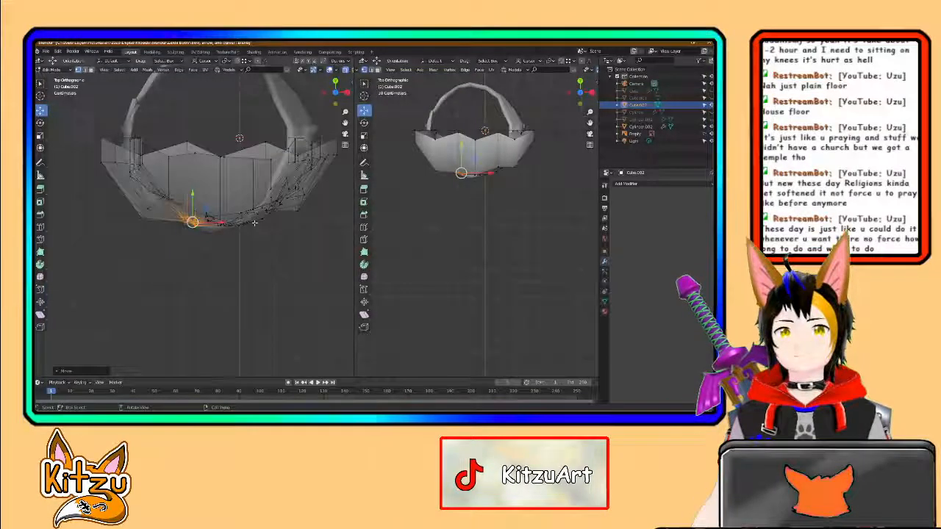
Step: Examine the adjusted quiver front and restore the front view over the reference drawing
middle_drag(285, 207, 273, 133)
scroll(271, 192, down, 3)
shift+middle_drag(269, 221, 259, 118)
scroll(259, 117, down, 1)
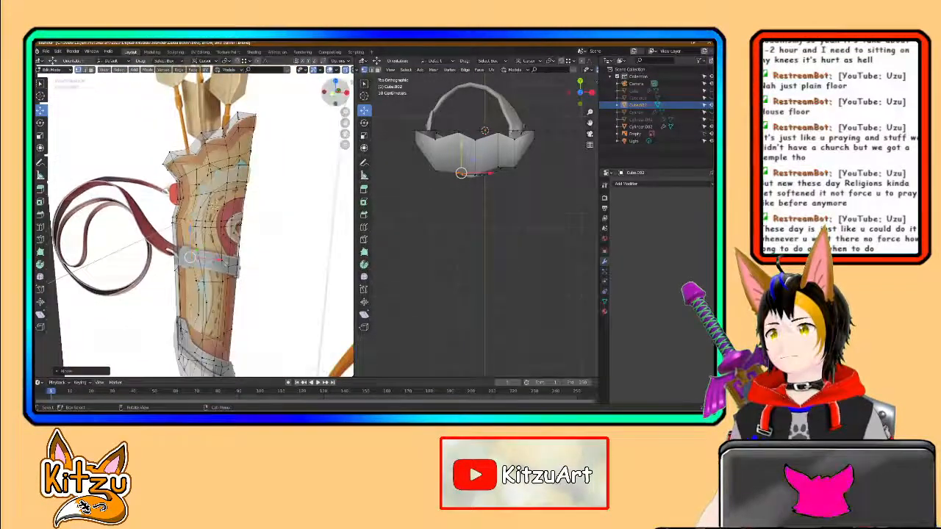
click(333, 94)
shift+middle_drag(283, 213, 285, 187)
middle_drag(514, 190, 506, 147)
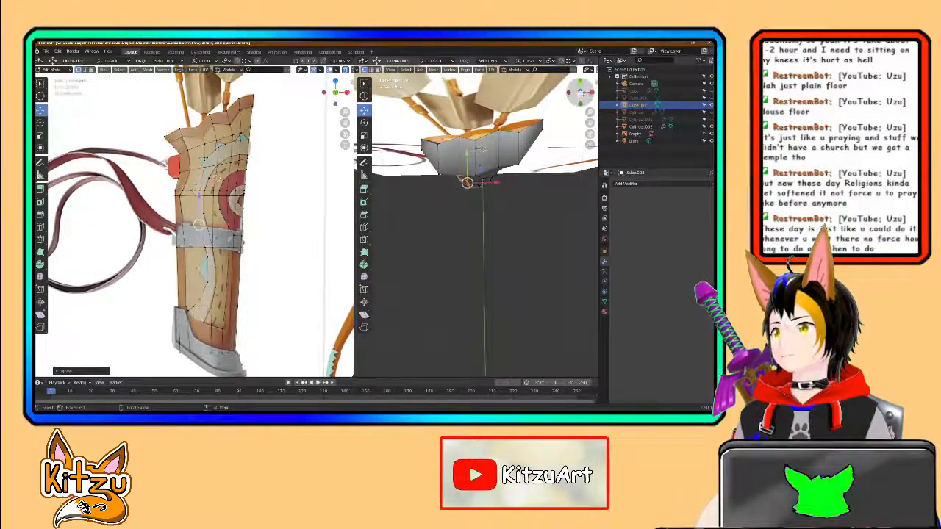
Step: In top view with X-ray enabled, box-select the vertices along the quiver's open back border
key(KP_7)
scroll(490, 134, up, 2)
scroll(490, 135, up, 1)
shift+middle_drag(490, 135, 492, 214)
scroll(465, 158, down, 1)
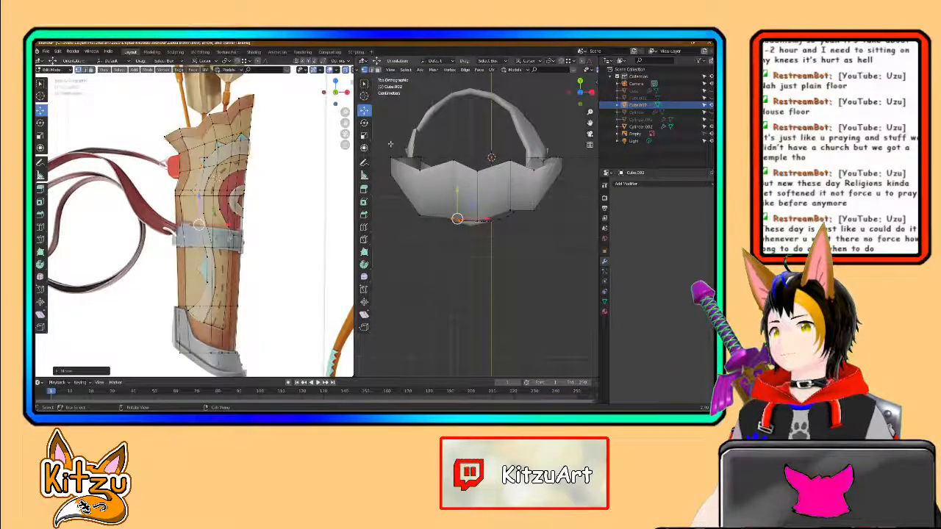
scroll(590, 72, down, 4)
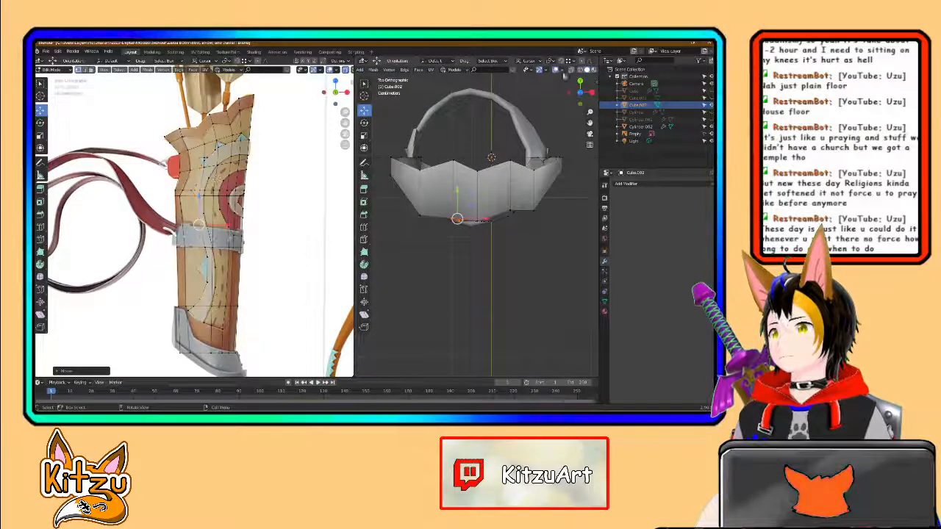
click(570, 71)
drag(391, 145, 520, 175)
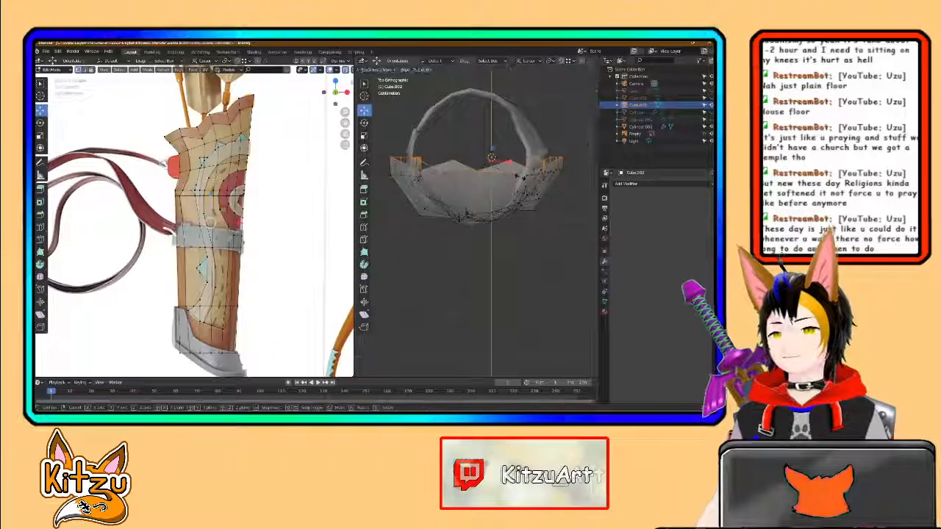
Step: Try scaling the selected back vertices to 0 on all axes and along X, undoing both attempts
key(s)
key(0)
key(Return)
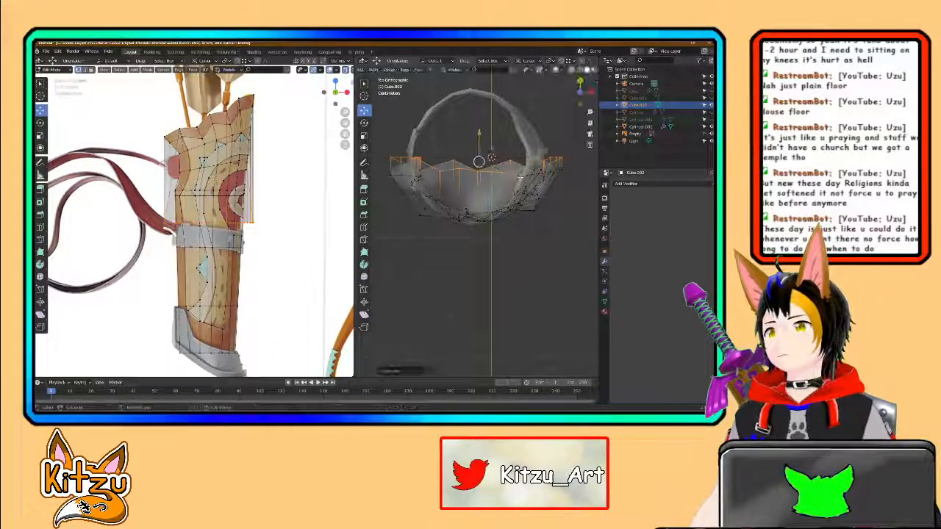
key(ctrl+z)
key(s)
key(x)
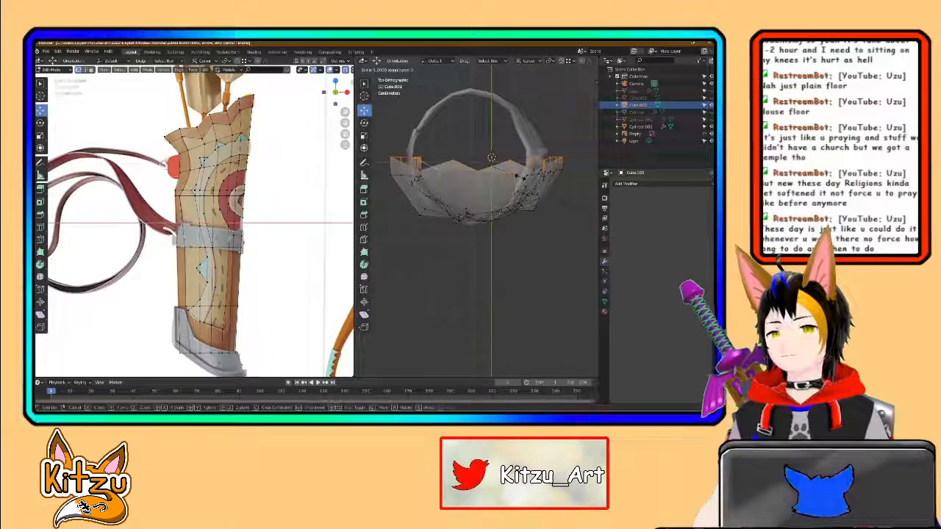
key(0)
key(Return)
key(ctrl+z)
Step: Flatten the selected back vertices by scaling them to 0 along Y
key(s)
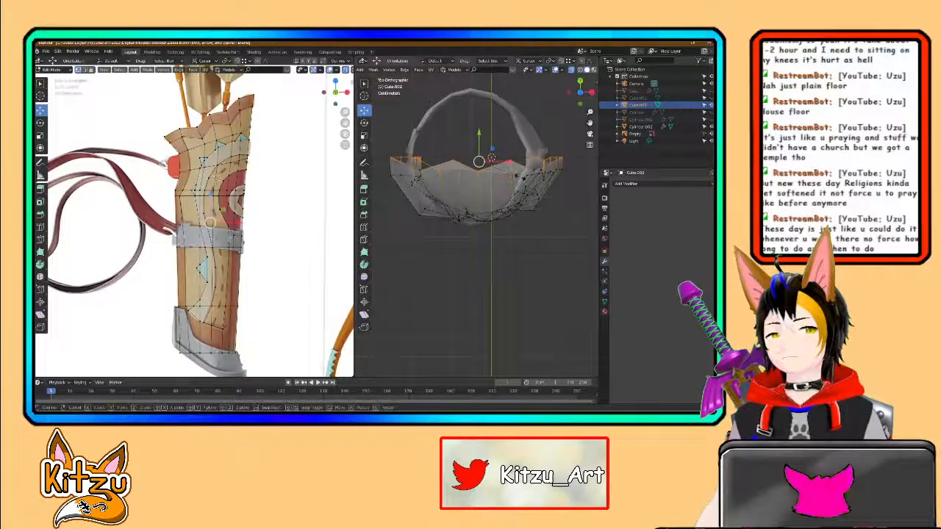
key(z)
key(0)
key(Return)
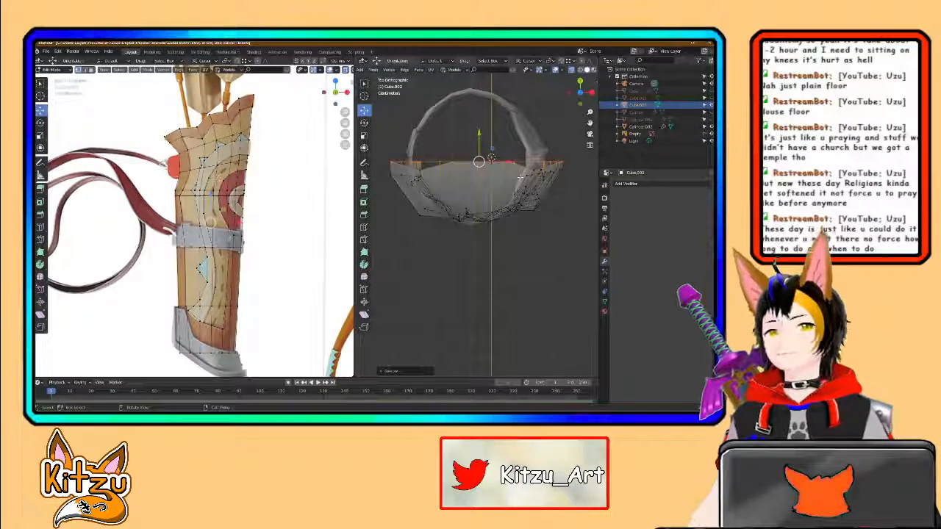
drag(579, 100, 573, 48)
drag(579, 99, 578, 92)
middle_drag(466, 243, 434, 217)
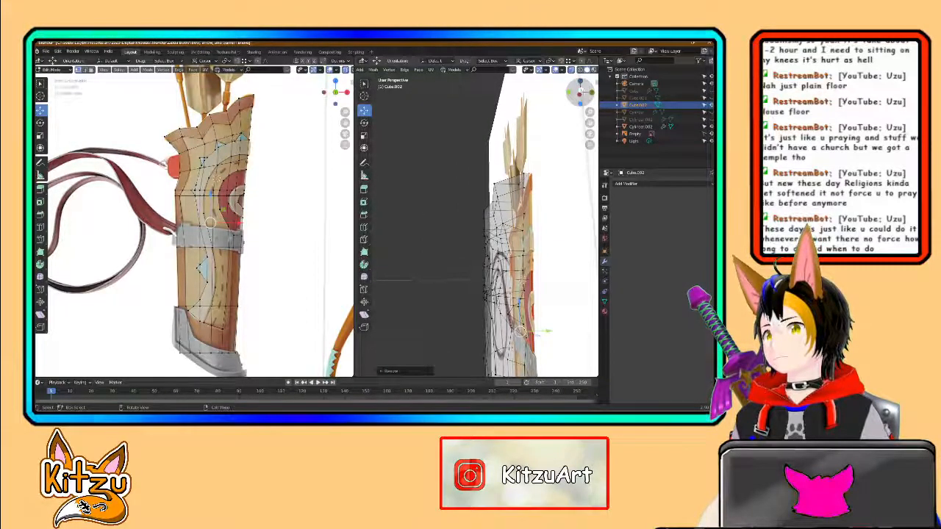
Step: In right side view with X-ray off, knife-cut two edges from the outermost side vertices to the flattened back edge
click(581, 92)
scroll(582, 176, up, 3)
shift+middle_drag(584, 181, 474, 191)
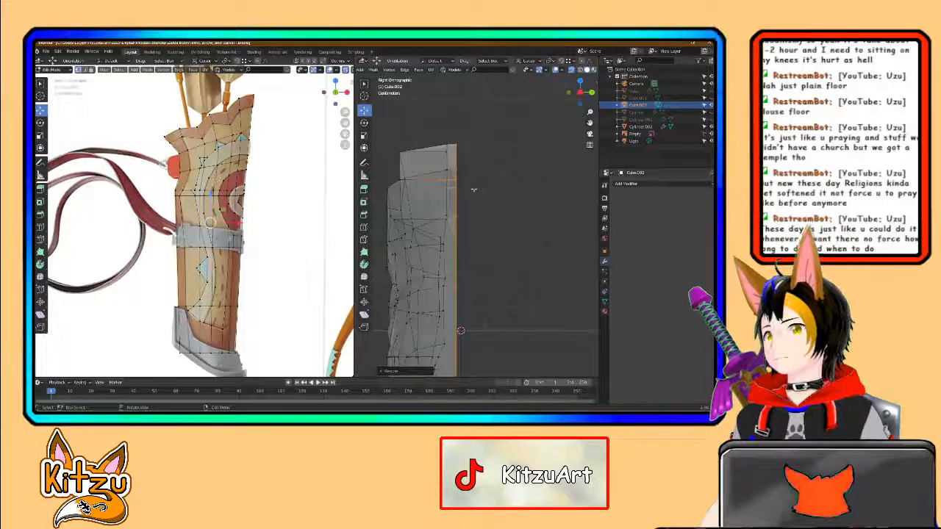
click(571, 70)
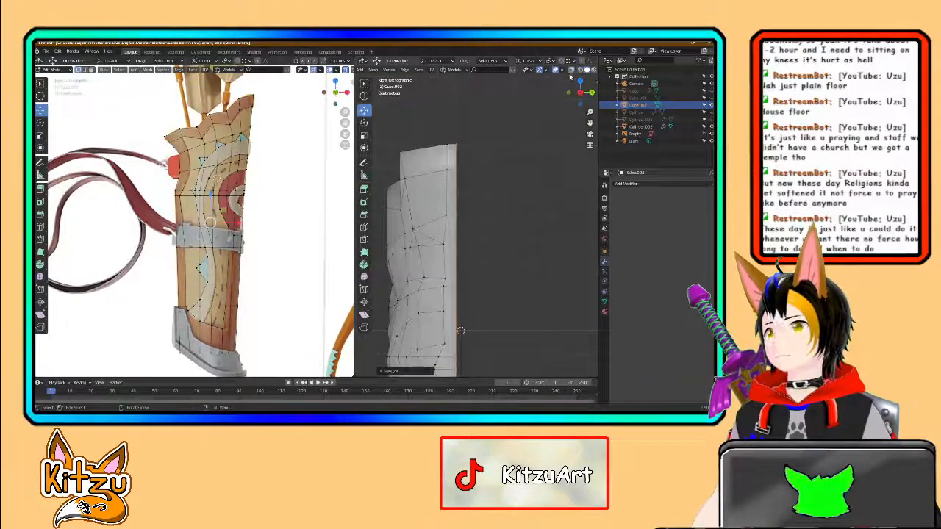
scroll(460, 181, up, 3)
shift+middle_drag(454, 216, 493, 139)
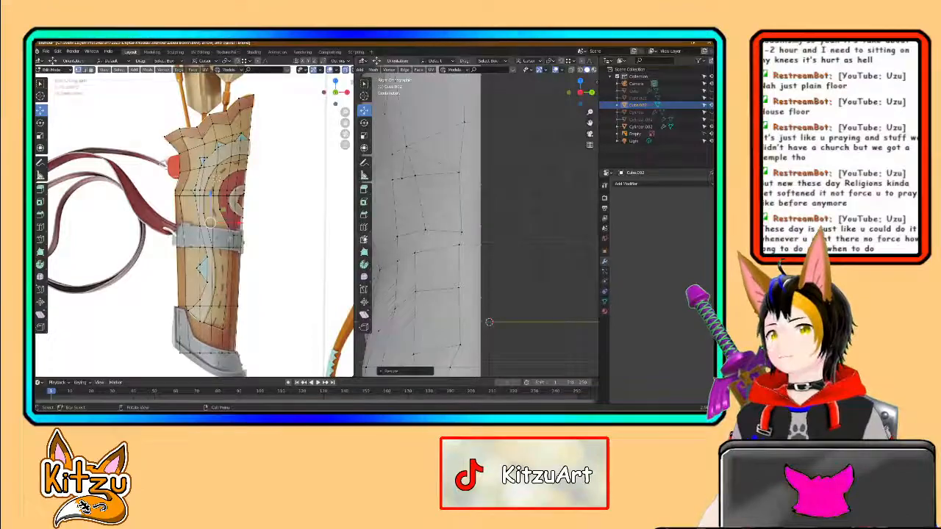
click(364, 239)
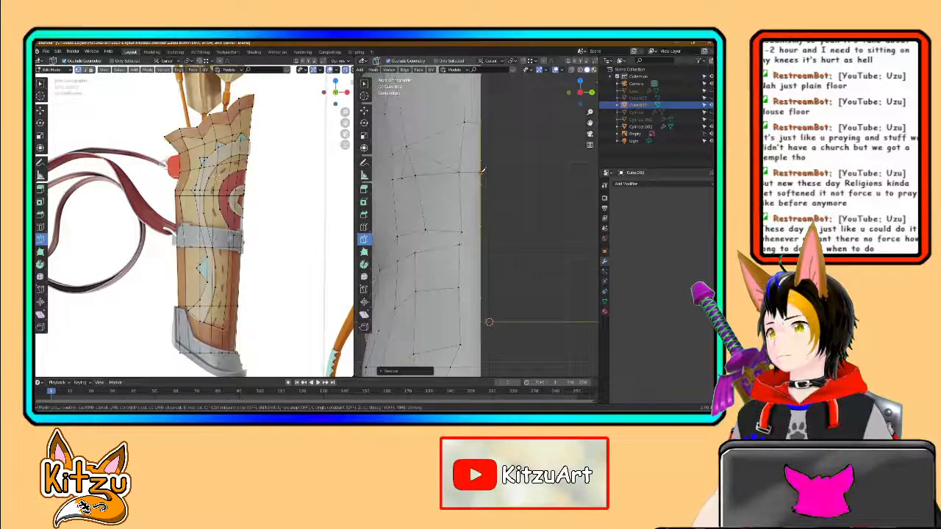
key(Return)
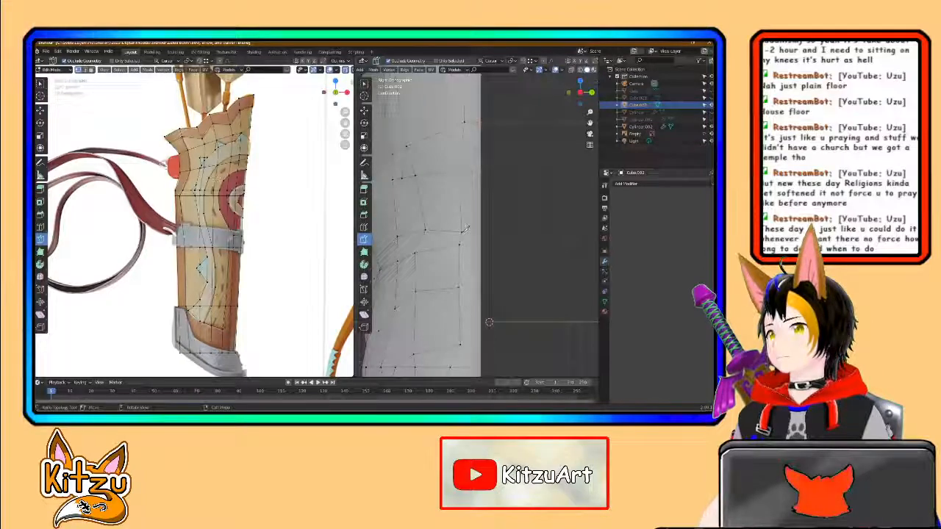
key(Return)
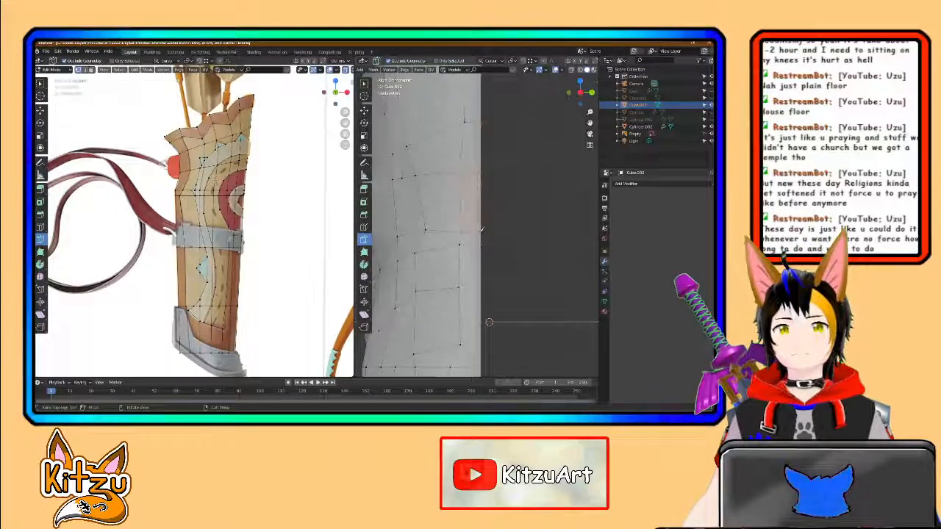
Step: Knife-cut two more edges farther down the quiver's side, each from an outermost side vertex to the back edge
shift+middle_drag(489, 322, 473, 267)
key(k)
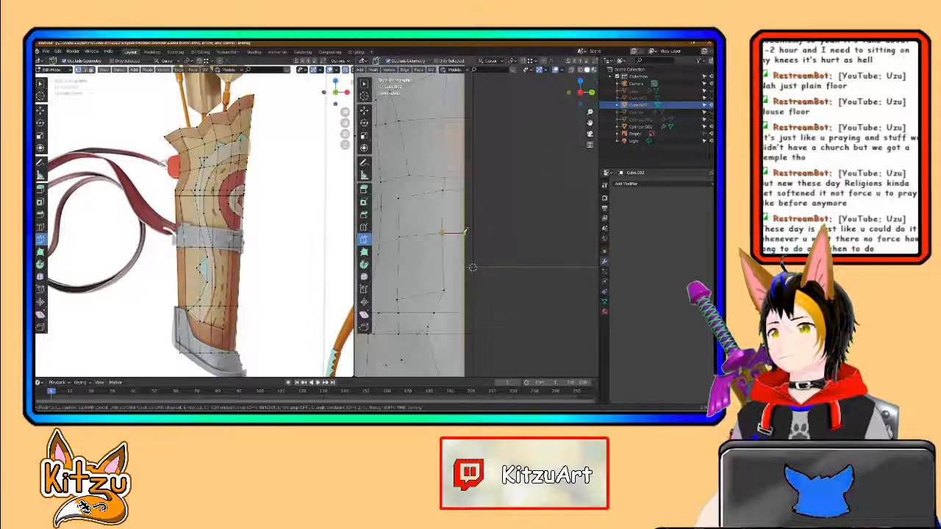
shift+middle_drag(473, 267, 479, 209)
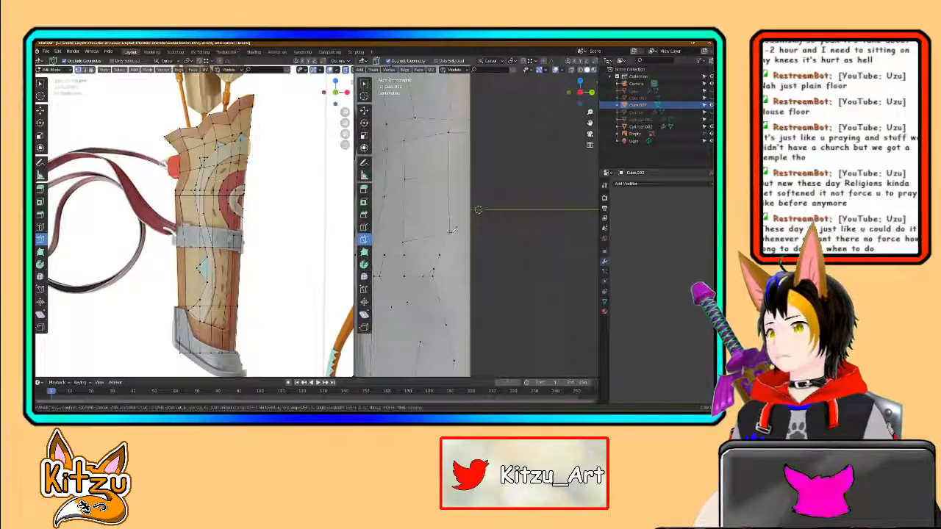
click(449, 233)
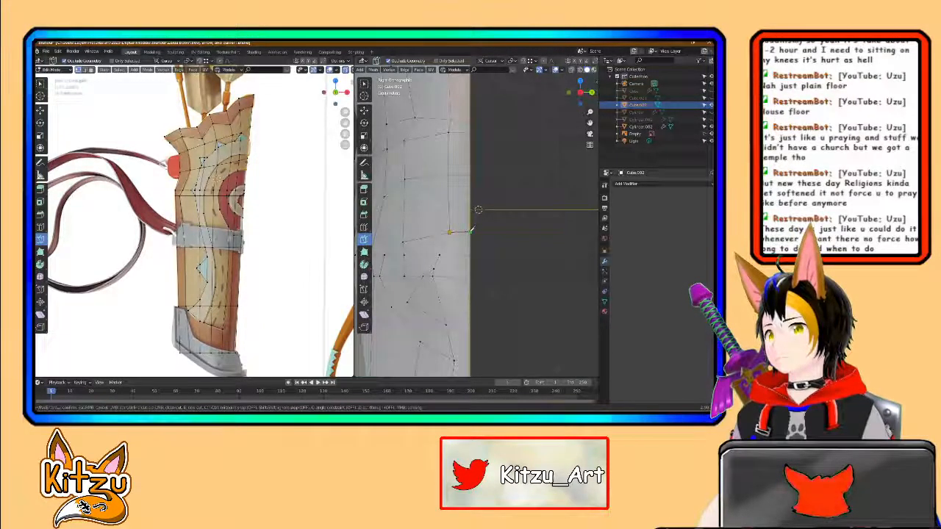
click(472, 230)
key(Return)
Step: Knife-cut an edge from the lower slanted side edge across to the quiver's back edge
shift+middle_drag(454, 267, 457, 187)
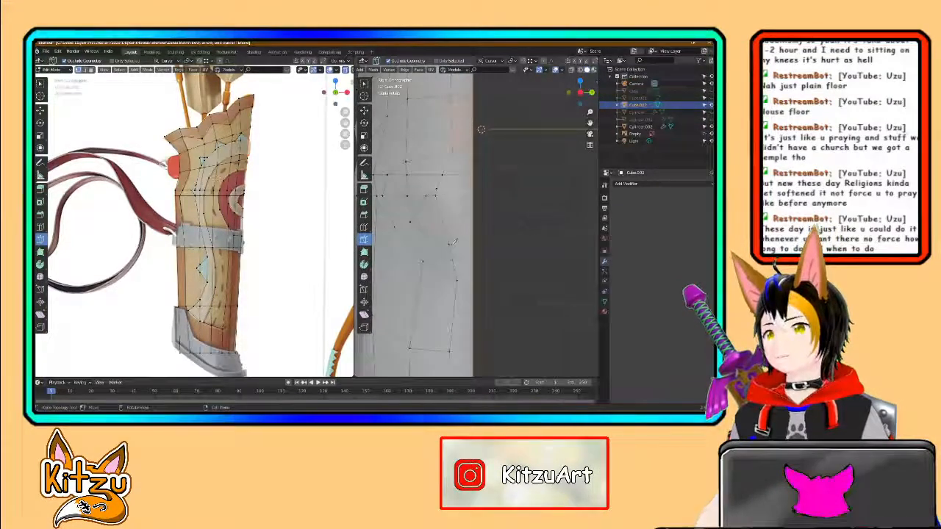
click(451, 241)
click(474, 244)
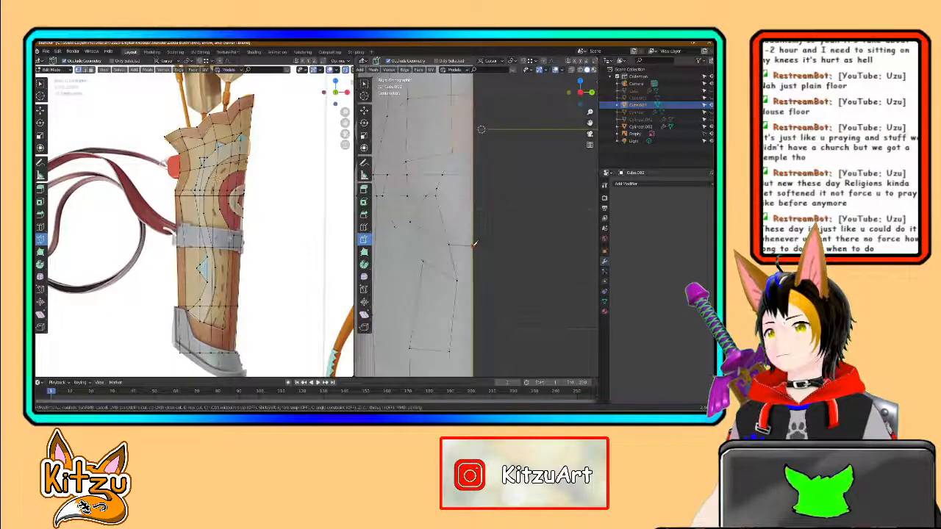
key(Return)
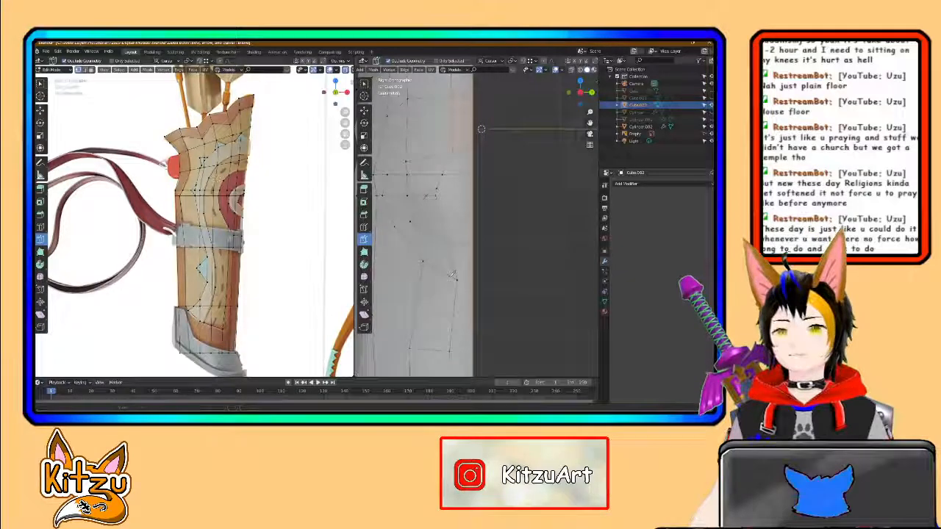
Step: Knife-cut the remaining edges from the outermost vertices of the quiver's lower side to the flattened back edge
shift+middle_drag(454, 273, 451, 247)
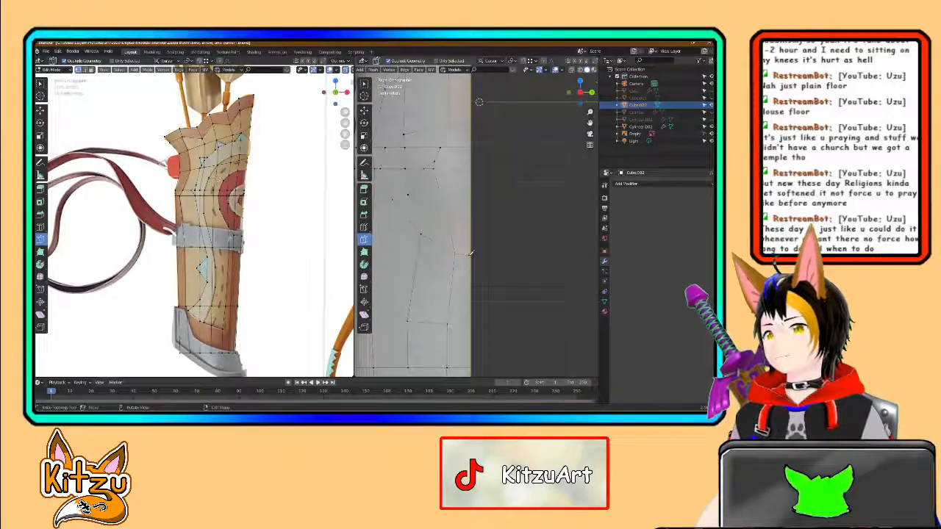
scroll(474, 265, up, 2)
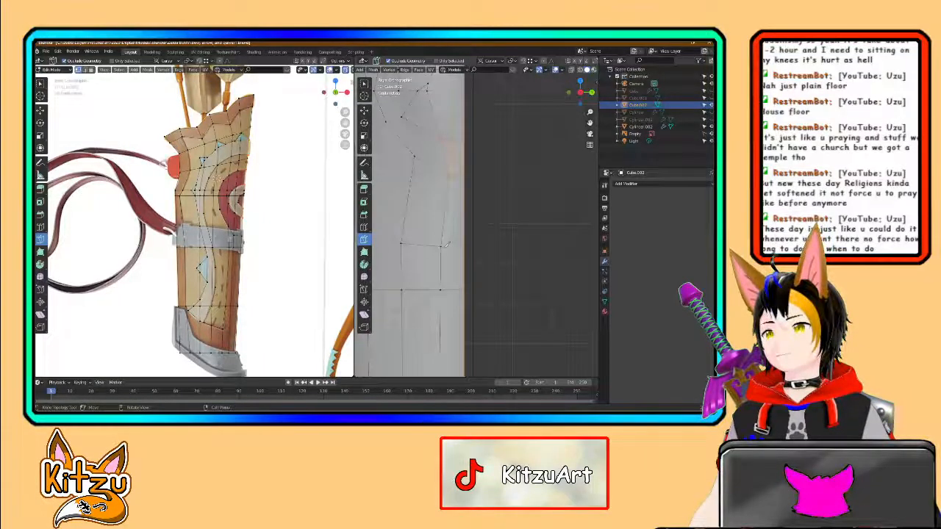
click(440, 245)
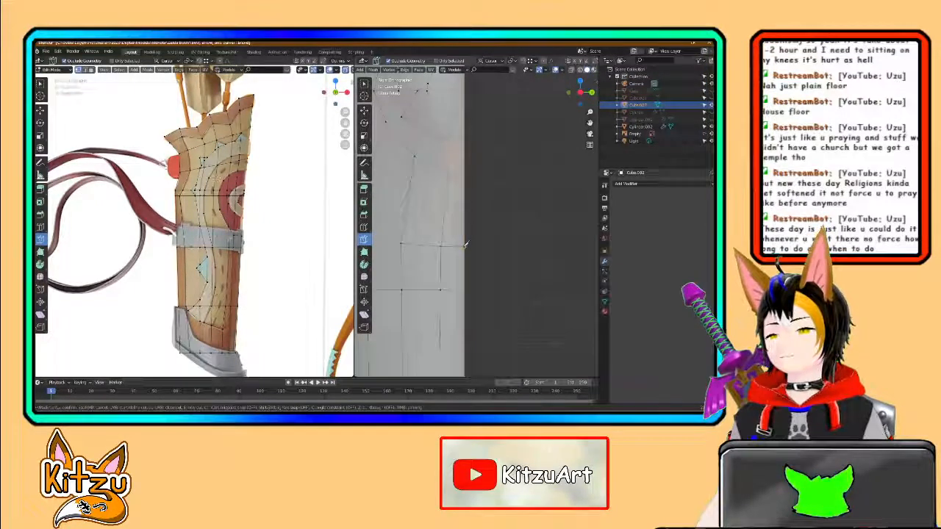
key(Return)
scroll(446, 245, up, 1)
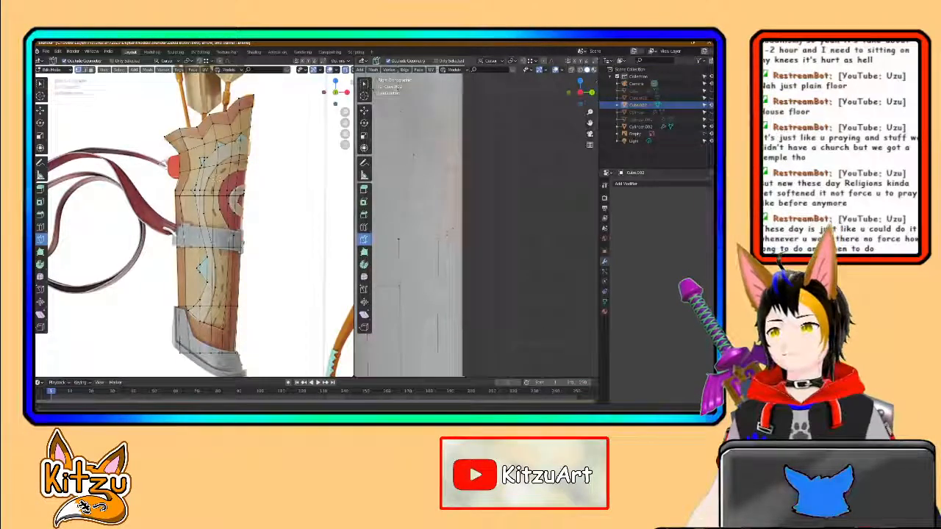
Step: Examine the knife-cut quiver from the side, at an angle and from the front, checking its lower end and outline against the reference
scroll(446, 245, down, 2)
shift+middle_drag(472, 368, 475, 285)
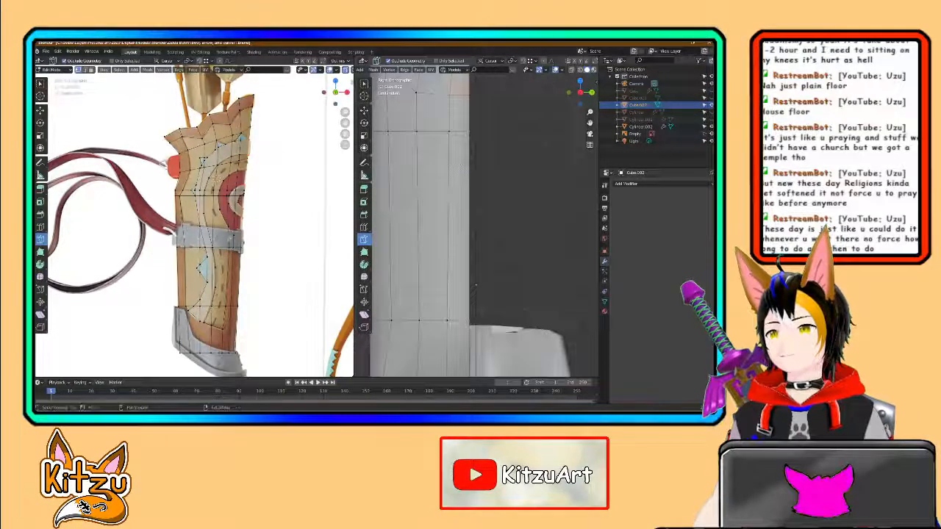
shift+middle_drag(470, 249, 461, 217)
scroll(478, 215, down, 1)
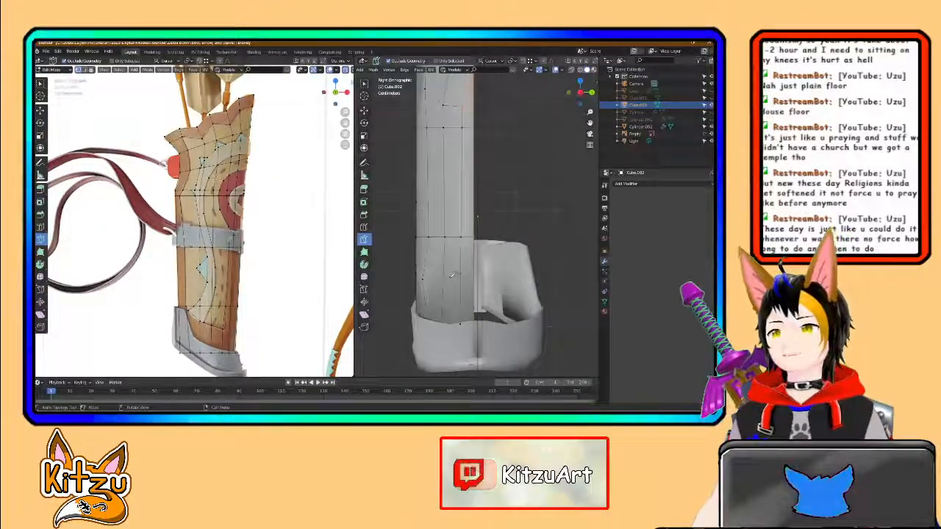
scroll(447, 269, up, 3)
mouse_move(448, 269)
middle_down()
mouse_move(555, 285)
mouse_move(506, 277)
middle_up()
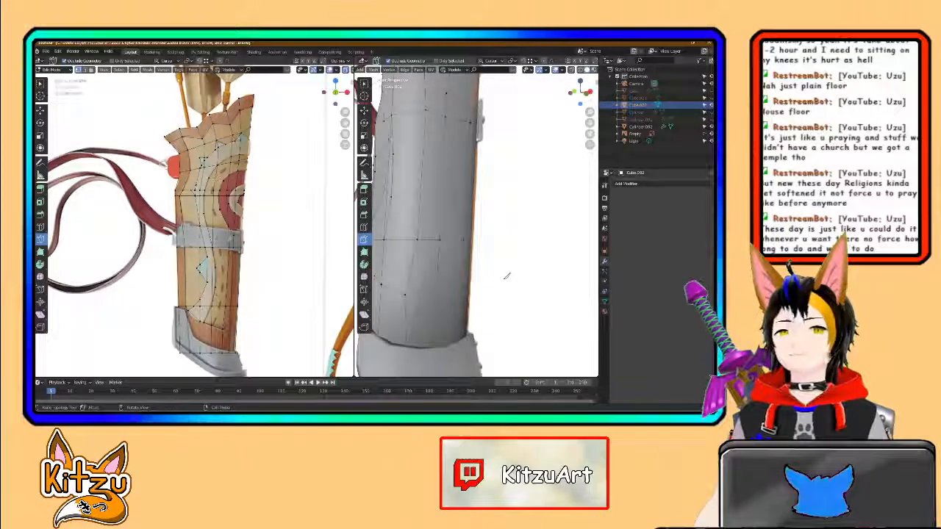
middle_drag(506, 276, 561, 116)
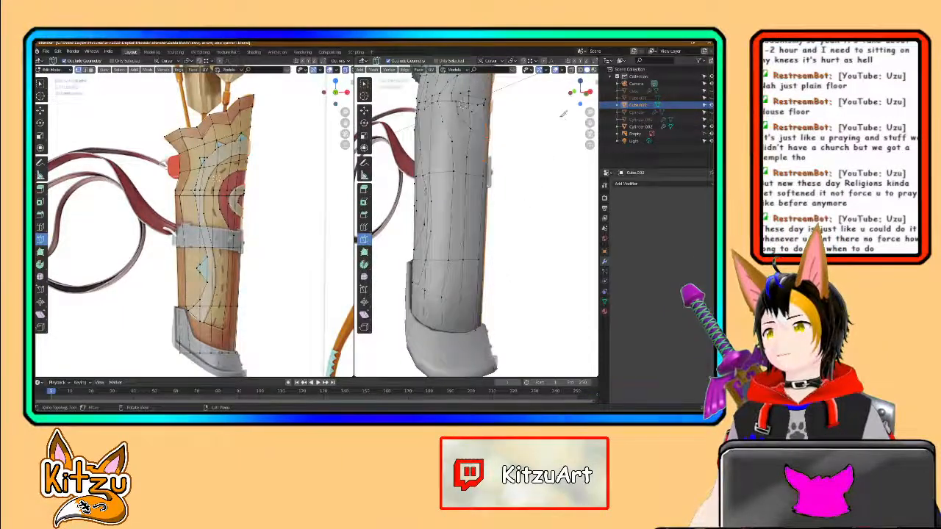
click(571, 92)
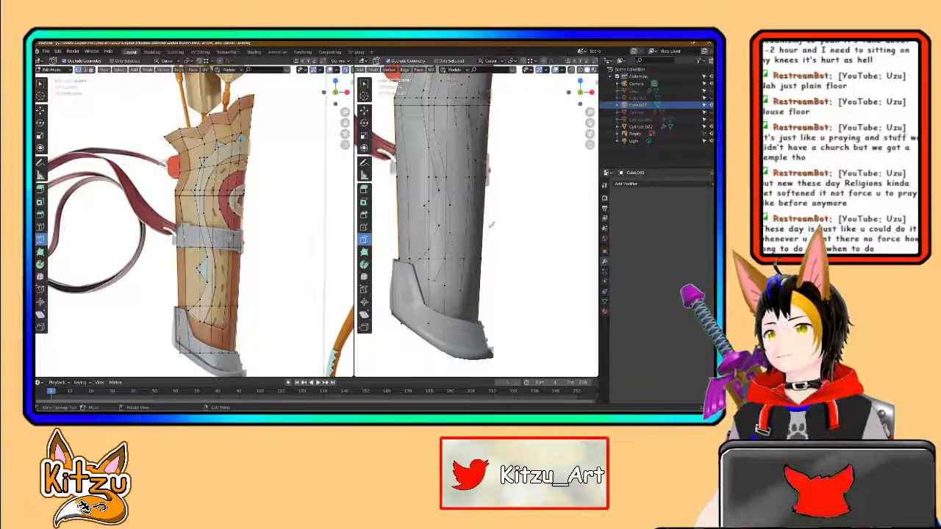
scroll(491, 223, down, 5)
shift+middle_drag(492, 200, 482, 233)
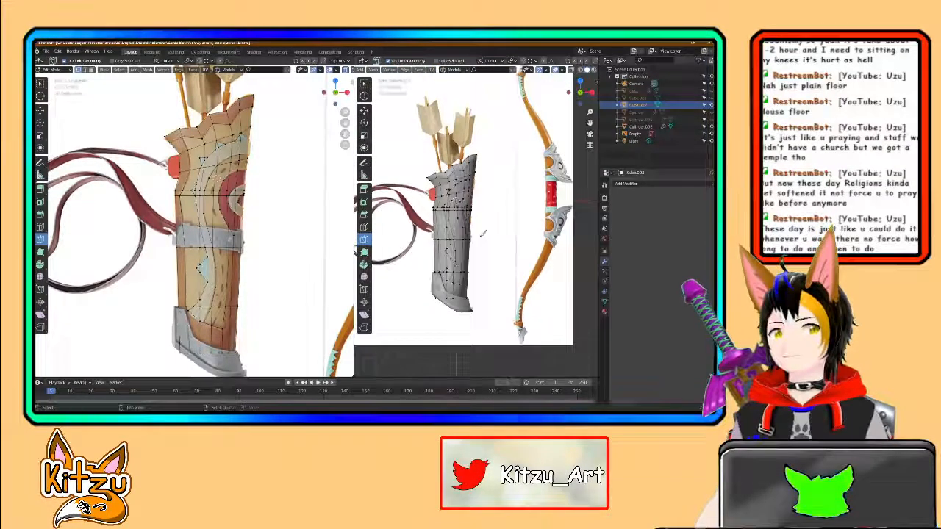
scroll(483, 232, up, 2)
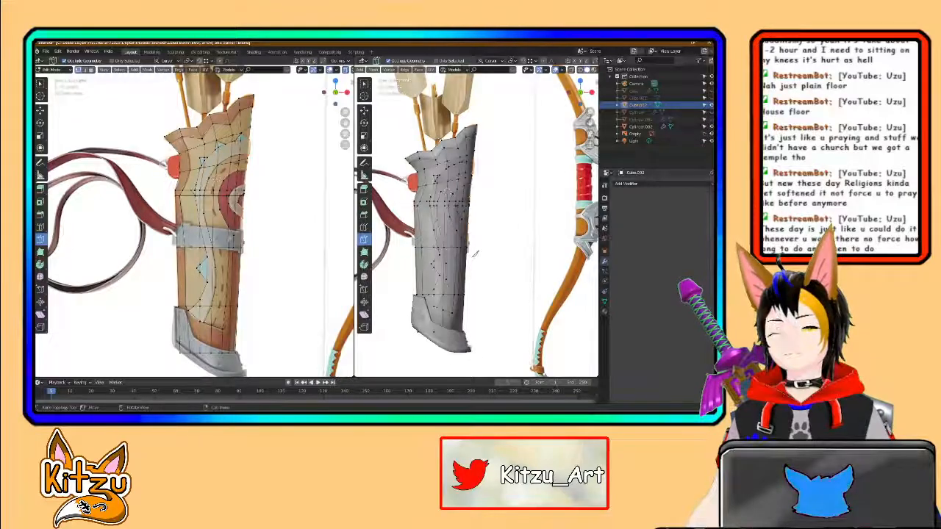
scroll(467, 265, up, 1)
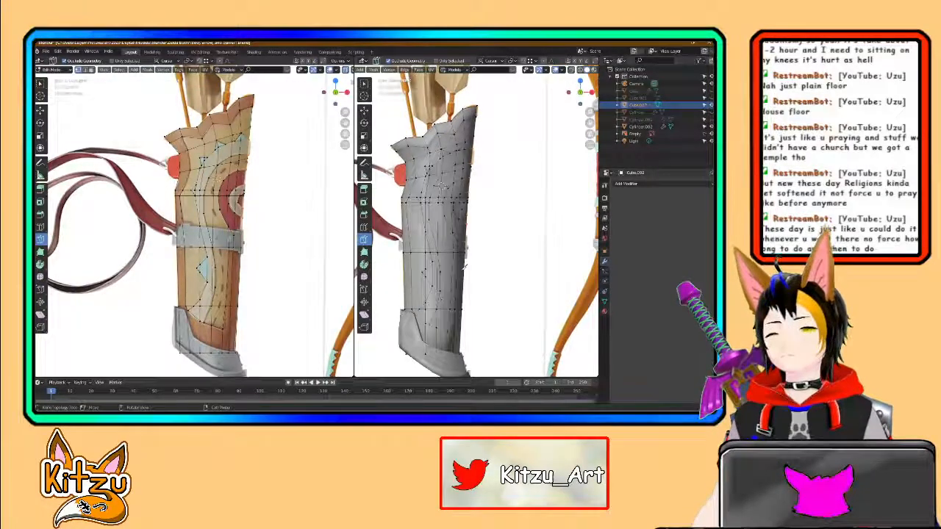
middle_drag(464, 268, 473, 248)
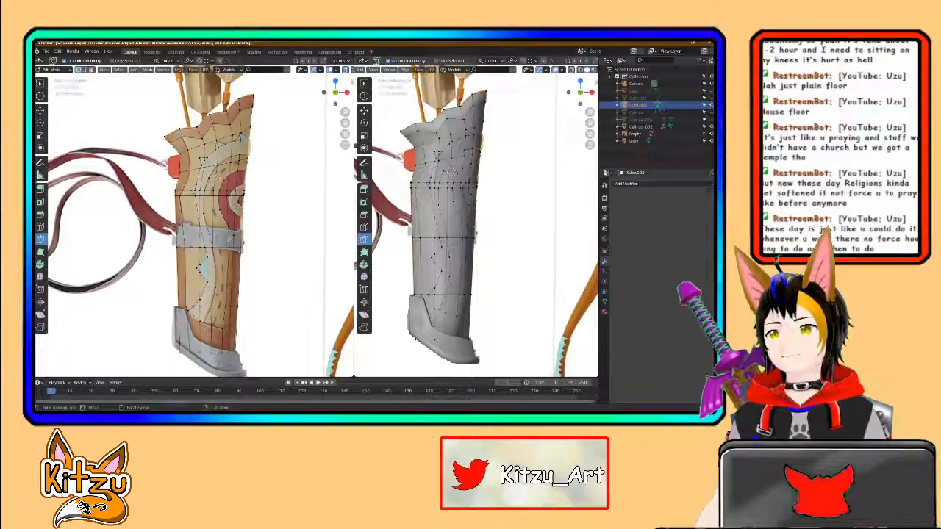
Step: With the Move tool active, shift a vertex on the quiver's upper section along Y to even out the surface
click(363, 110)
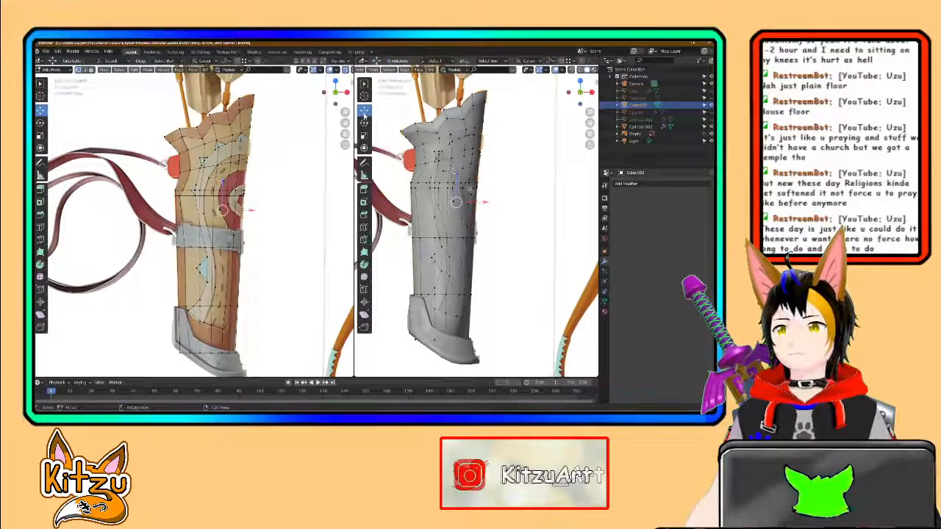
scroll(449, 272, up, 1)
middle_drag(449, 272, 477, 239)
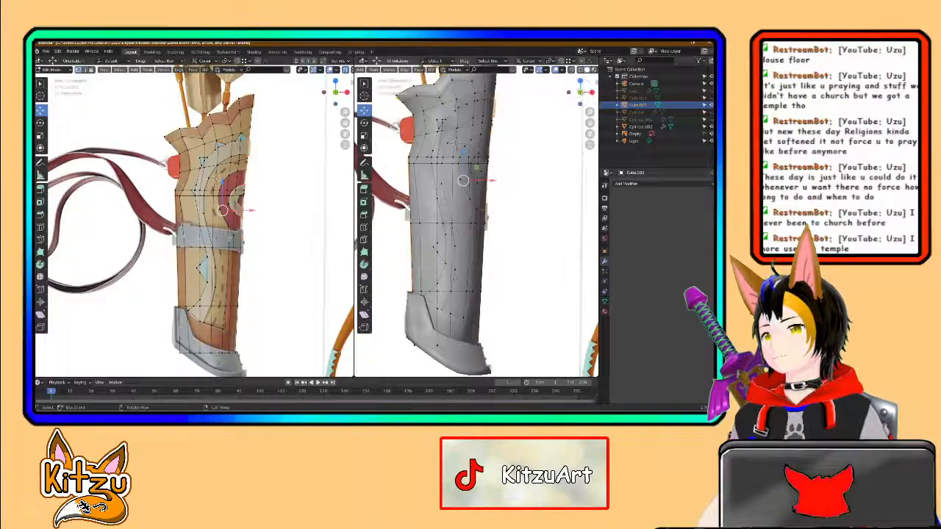
scroll(477, 239, up, 1)
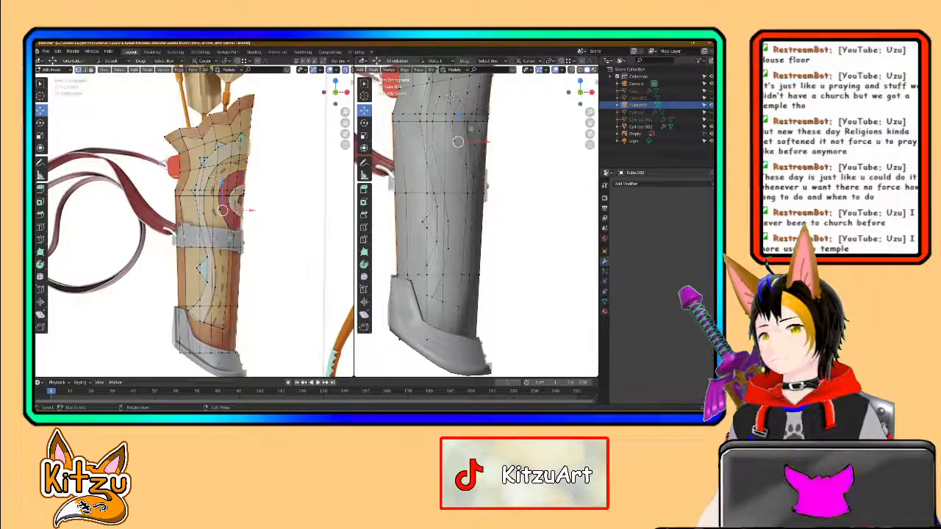
scroll(223, 296, up, 1)
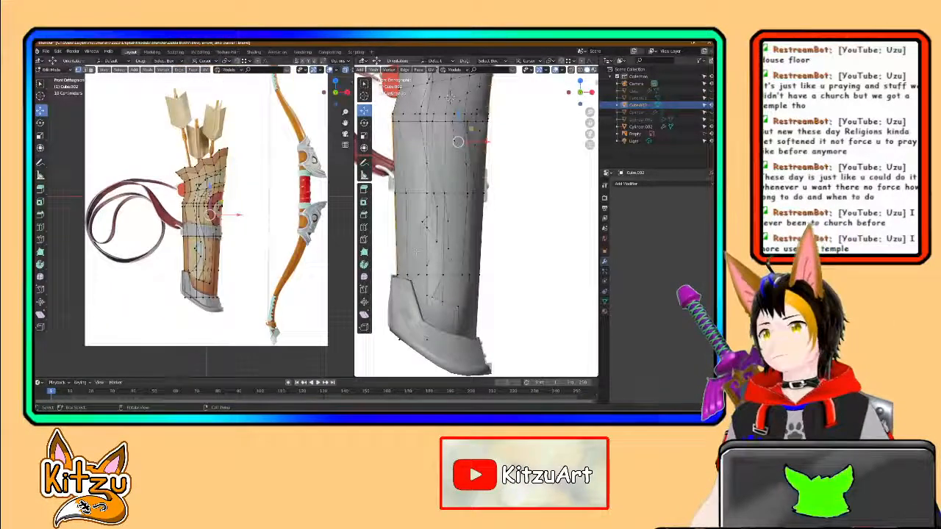
scroll(417, 253, down, 2)
shift+middle_drag(417, 253, 418, 322)
middle_drag(434, 269, 548, 179)
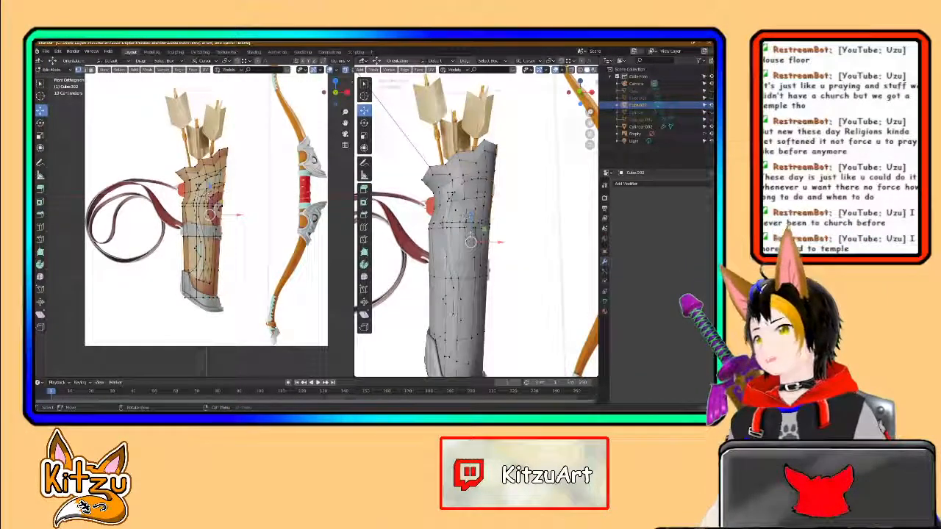
middle_drag(488, 241, 531, 267)
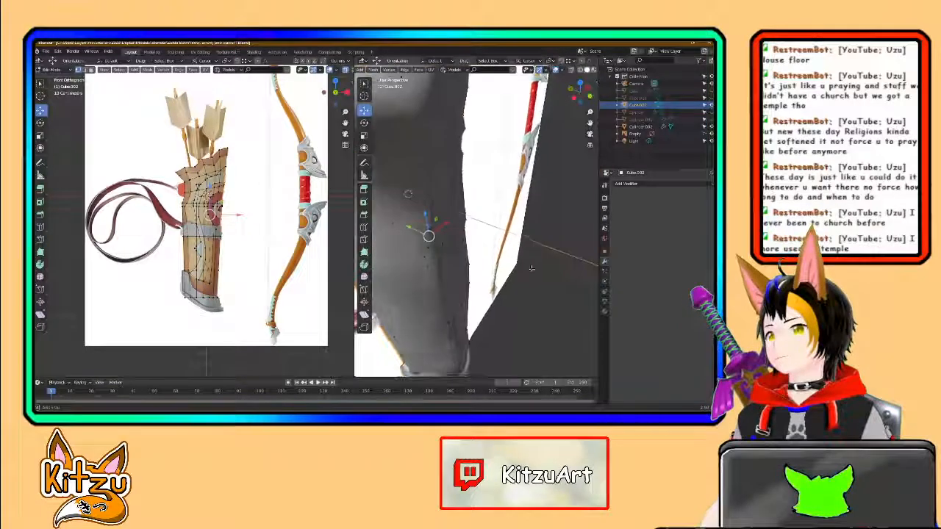
middle_drag(505, 300, 512, 172)
middle_drag(467, 219, 474, 188)
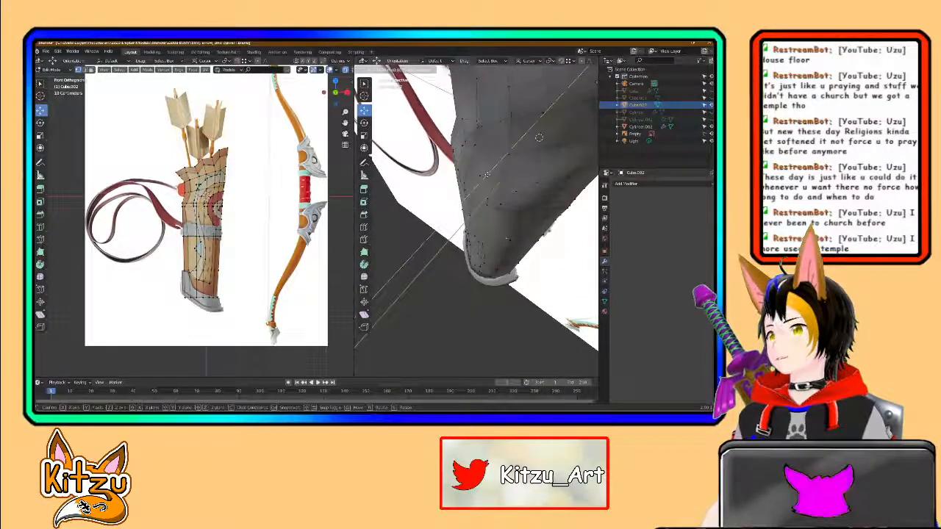
middle_drag(539, 138, 483, 208)
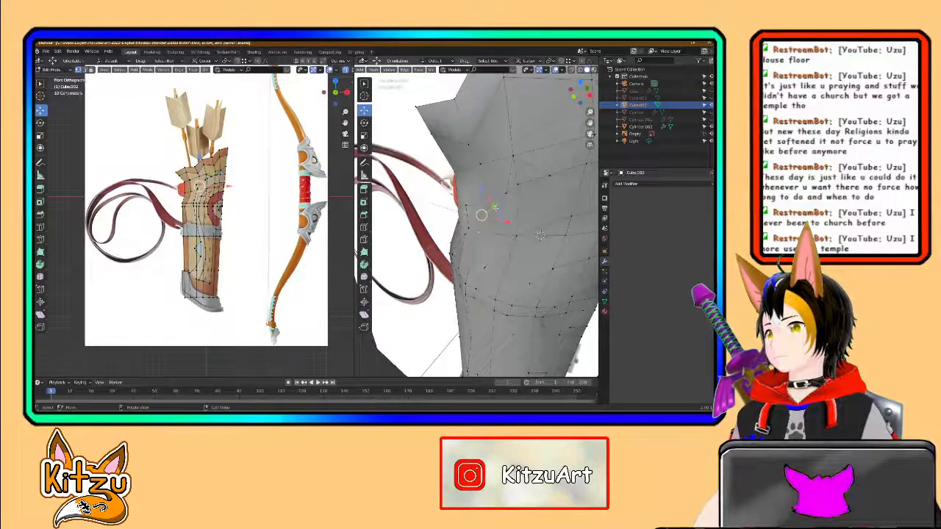
Step: Move further vertices on the quiver's upper front along Y to smooth its curvature, checking the shape from several angles
click(490, 211)
middle_drag(491, 212, 420, 275)
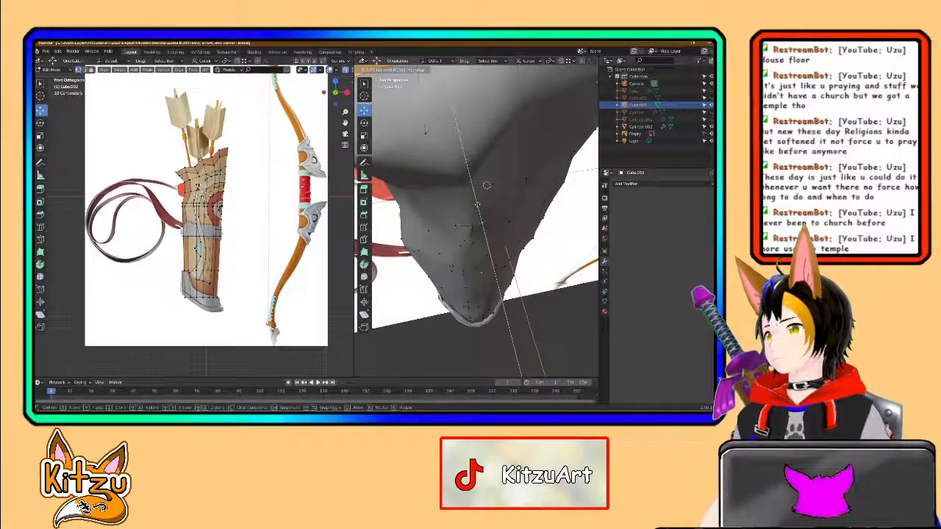
middle_drag(481, 219, 425, 180)
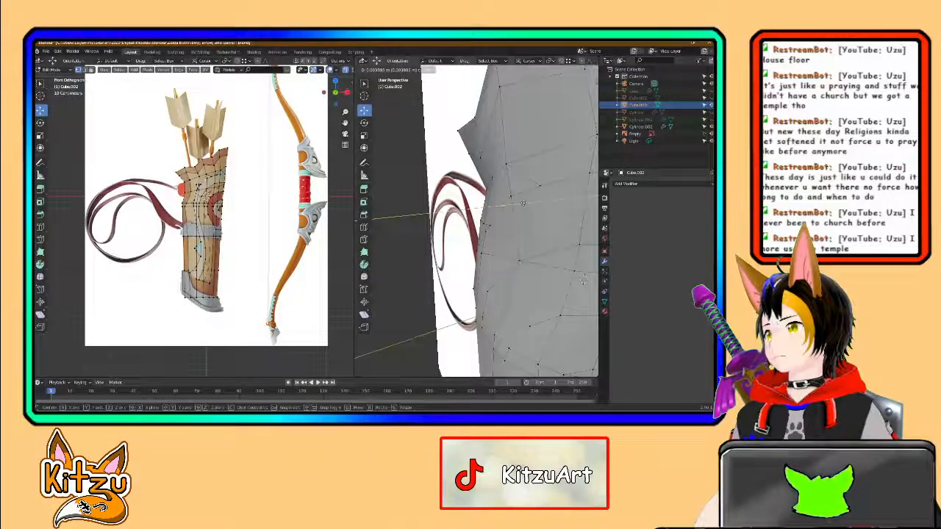
middle_drag(523, 232, 594, 225)
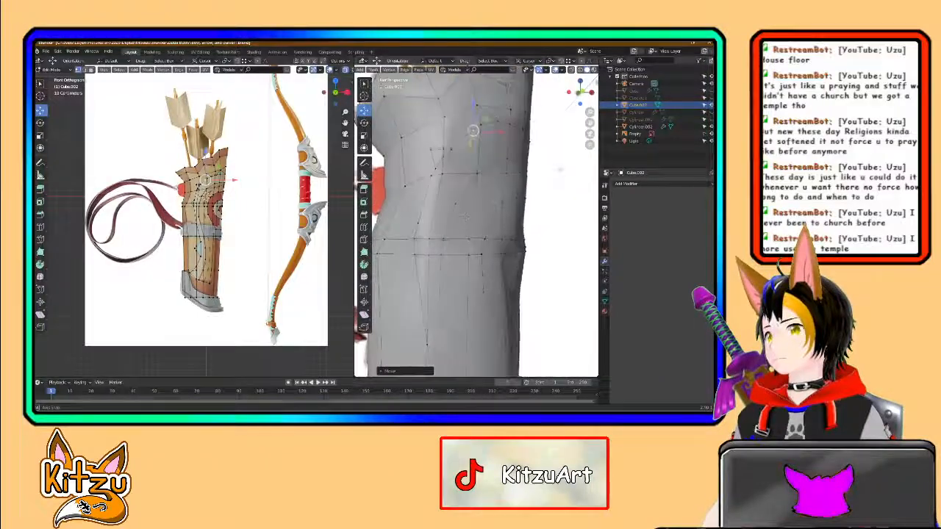
middle_drag(453, 170, 522, 179)
middle_drag(540, 148, 525, 191)
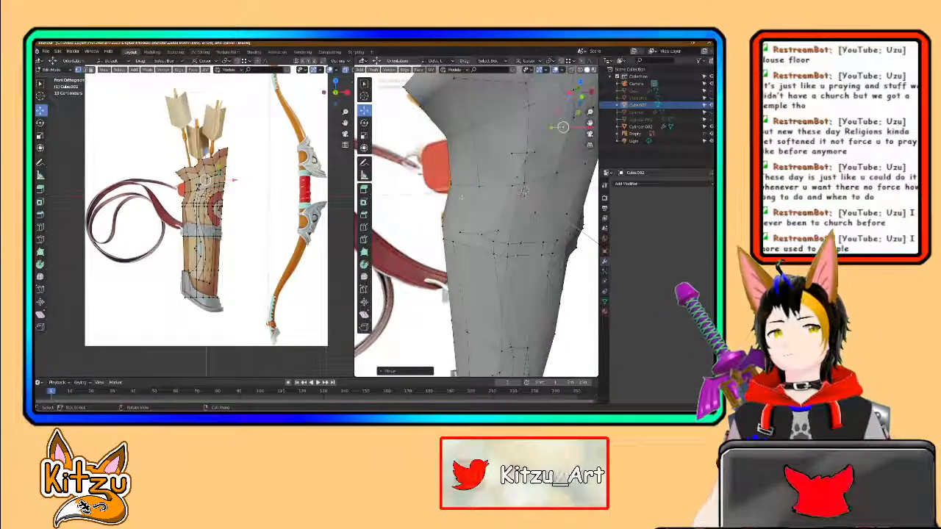
middle_drag(460, 197, 474, 196)
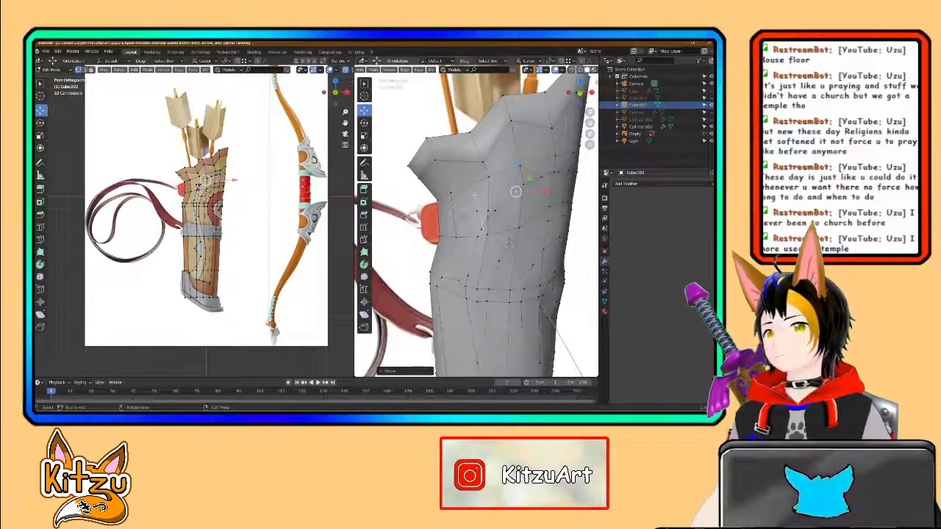
middle_drag(509, 245, 519, 263)
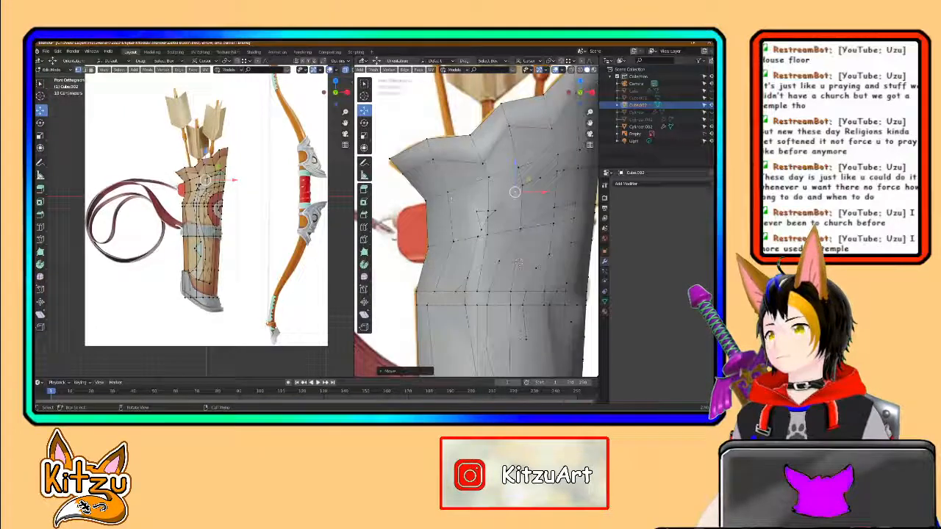
scroll(451, 197, down, 3)
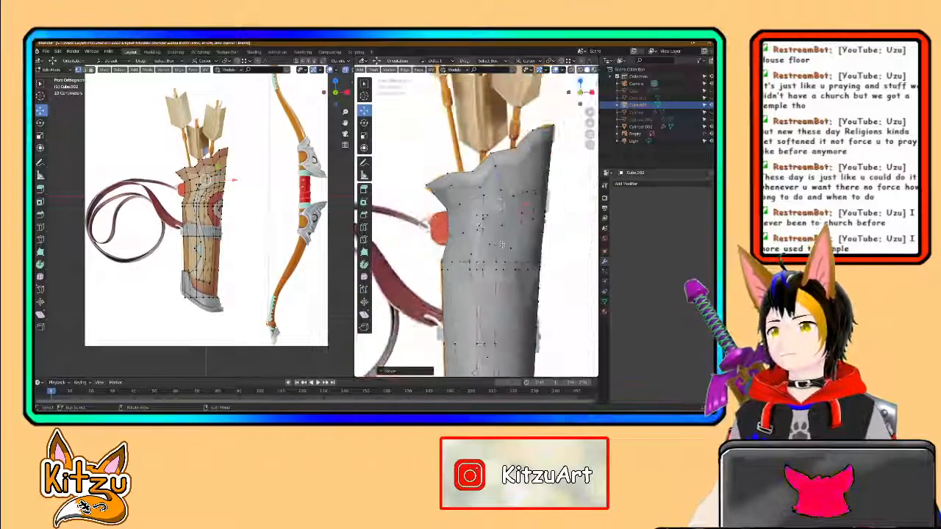
Step: In front view with face selection, select the faces of the pale curved trim band above the red circular emblem
click(341, 212)
scroll(341, 211, up, 6)
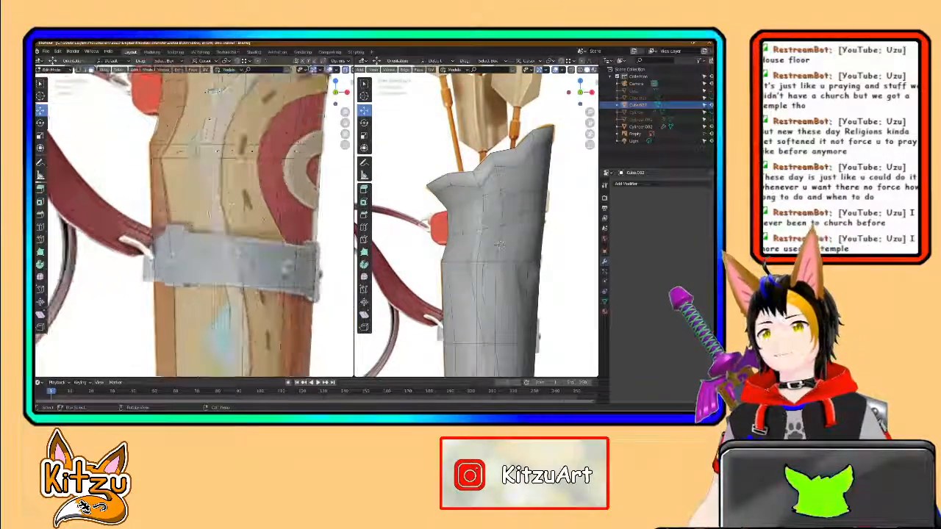
shift+middle_drag(342, 211, 284, 283)
shift+middle_drag(262, 119, 222, 190)
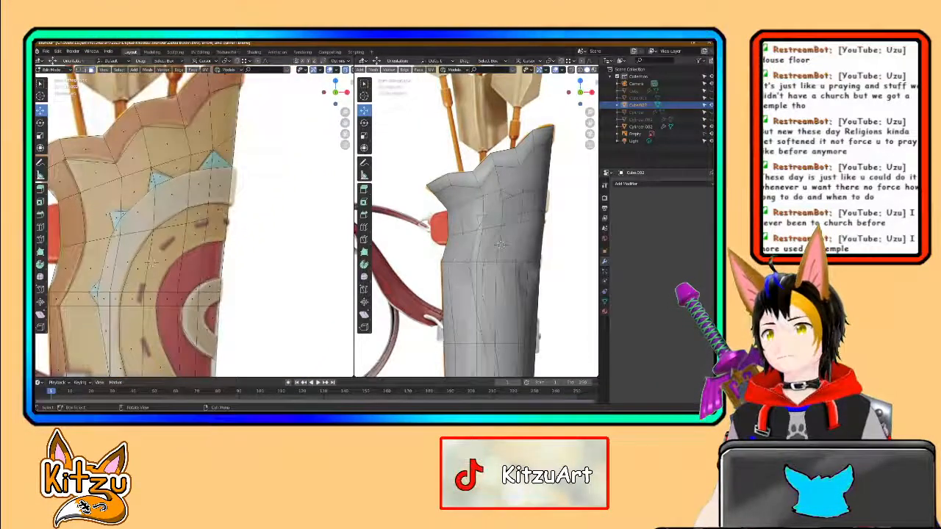
shift+click(193, 189)
shift+click(165, 197)
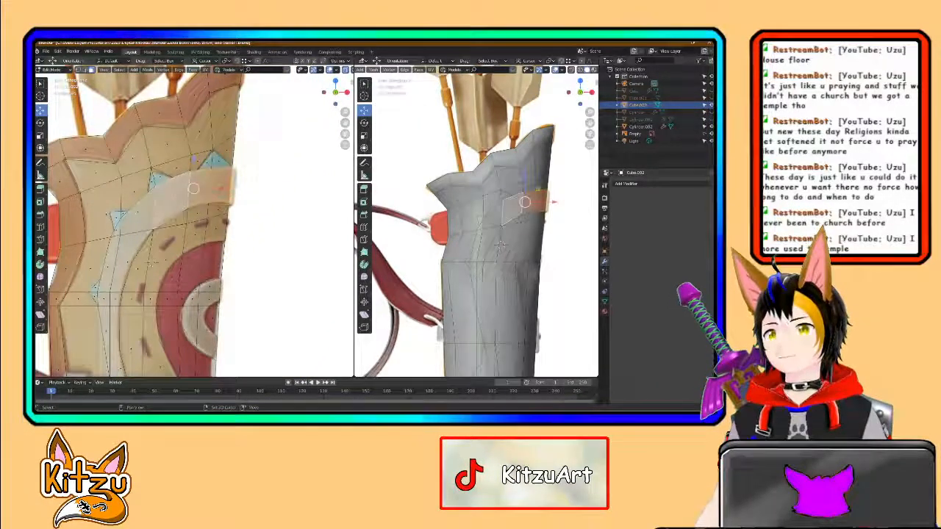
shift+click(136, 217)
shift+click(120, 220)
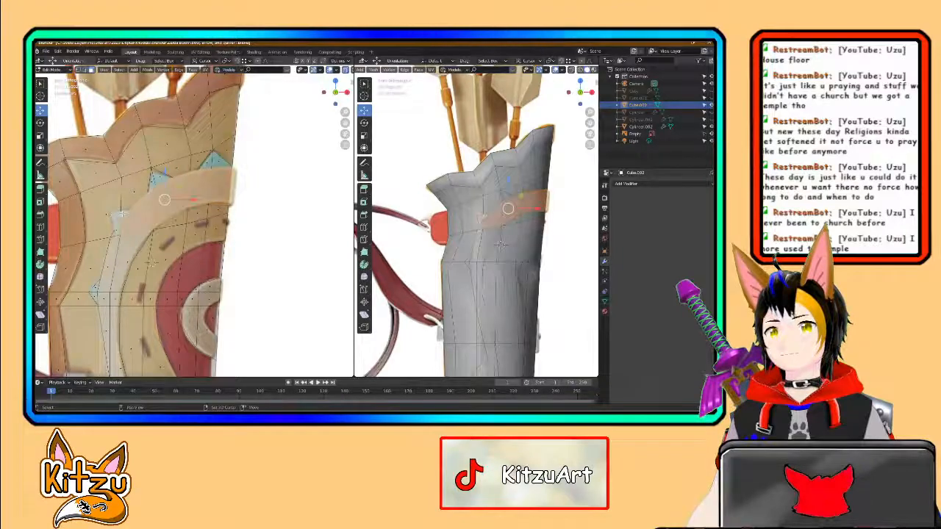
Step: Extend the face selection along the pale curved trim band, past the red emblem and down to the metal strap
shift+click(158, 178)
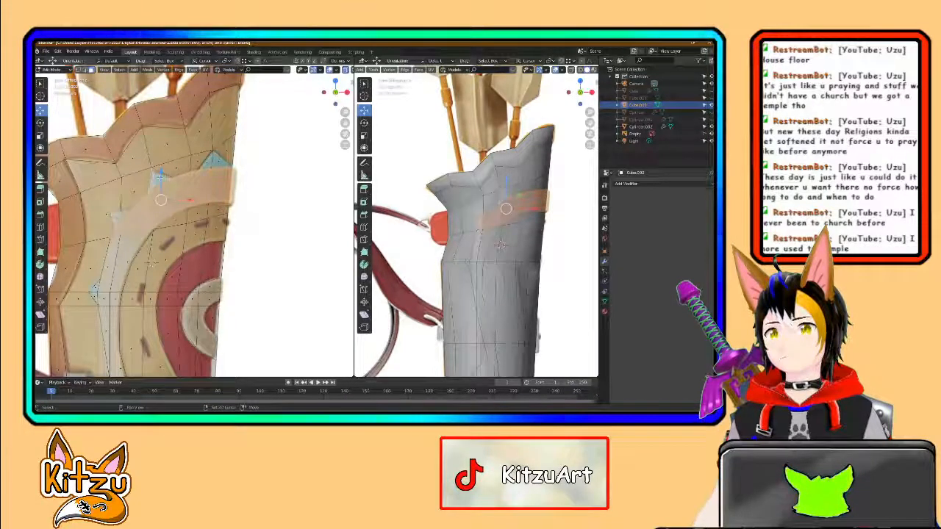
shift+click(208, 164)
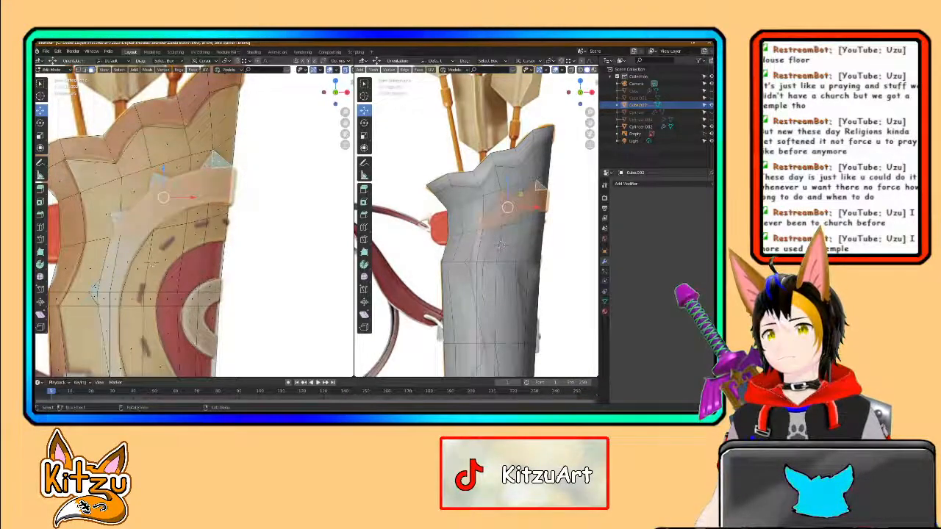
shift+middle_drag(208, 164, 279, 110)
shift+click(167, 237)
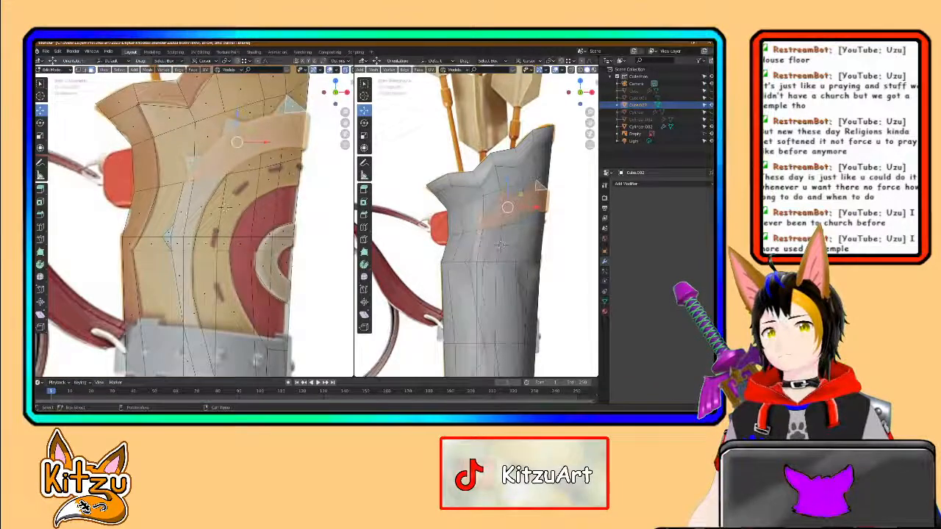
shift+click(182, 242)
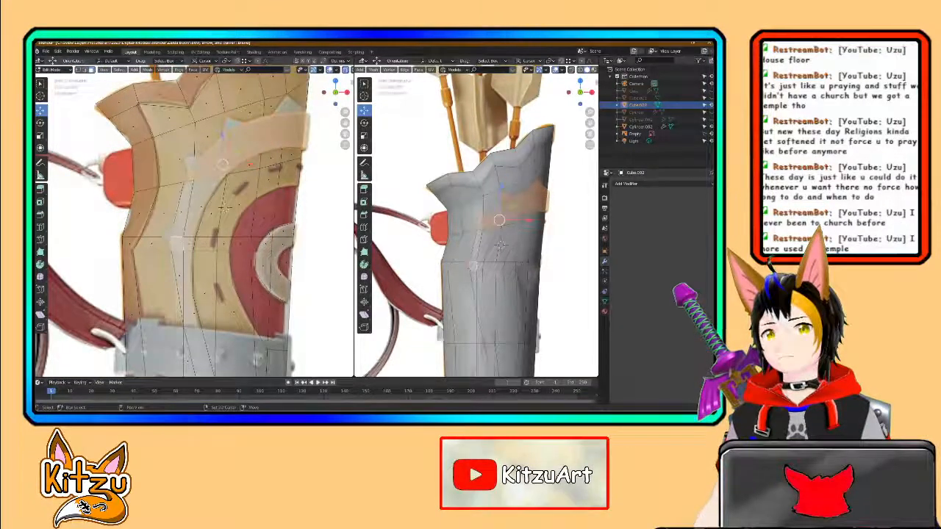
shift+click(179, 273)
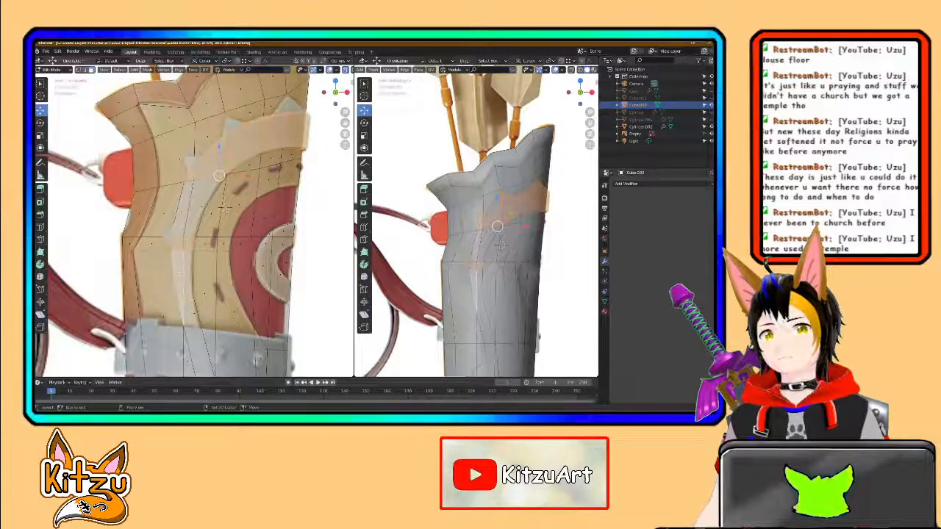
shift+click(193, 313)
shift+middle_drag(195, 316, 192, 181)
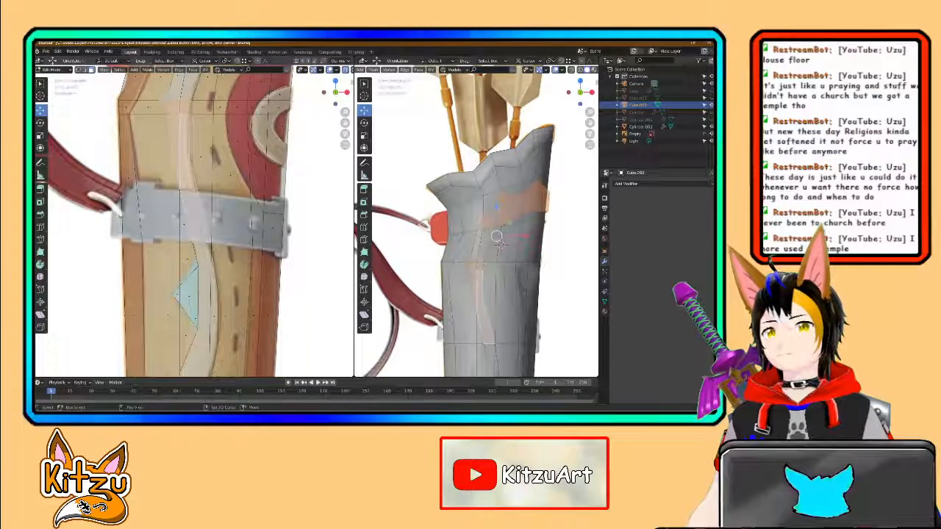
Step: Add the pale trim band's faces below the metal strap to the selection, following the curve to the quiver's lower end
shift+click(183, 297)
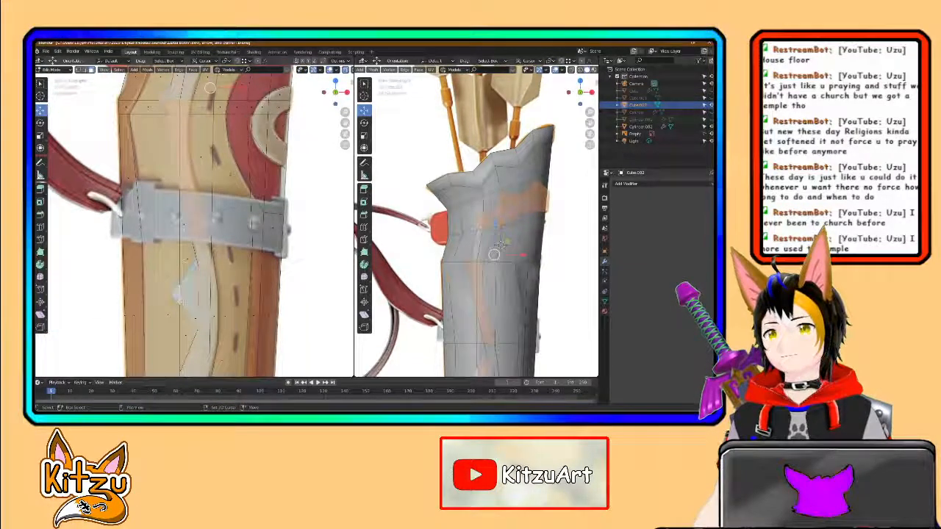
shift+middle_drag(181, 301, 186, 164)
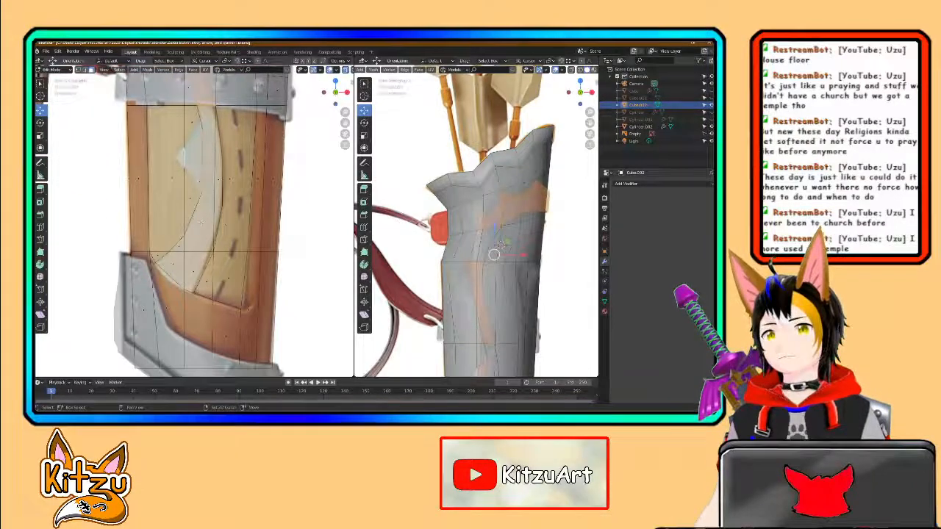
shift+click(196, 270)
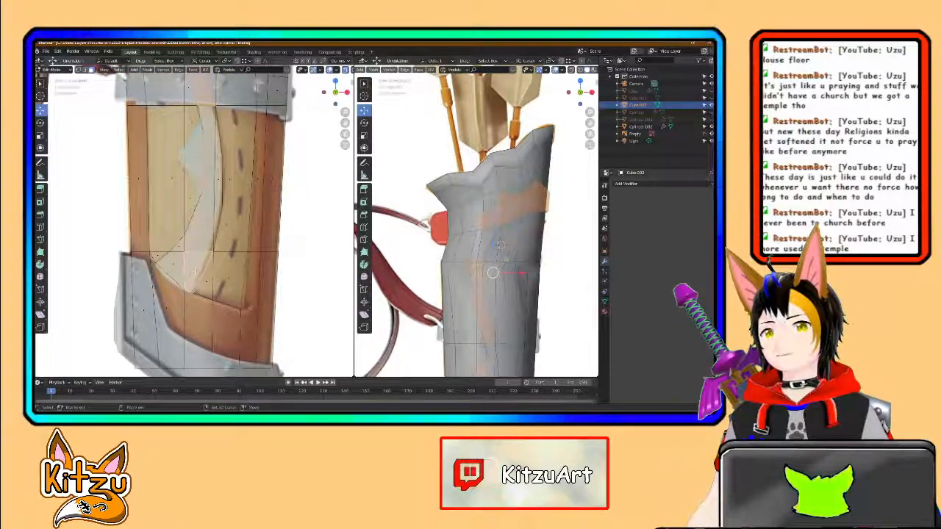
shift+click(178, 248)
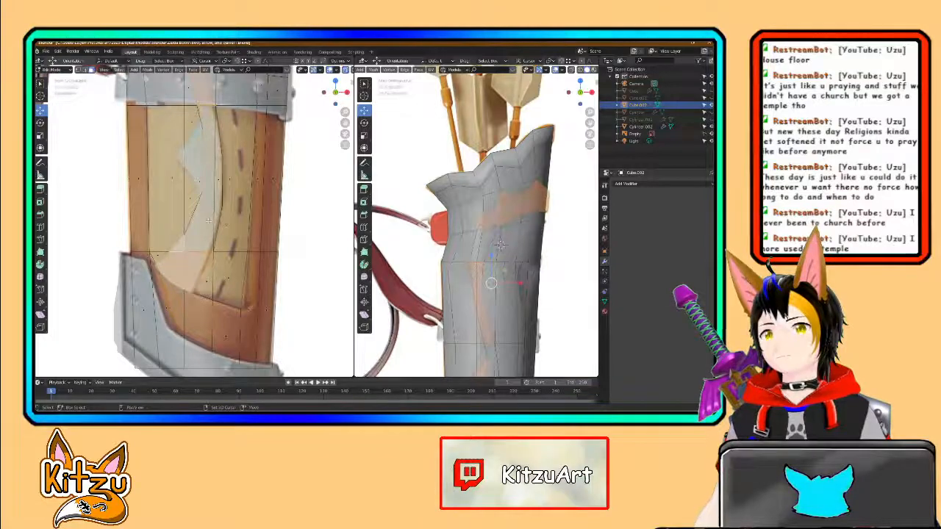
key(ctrl+z)
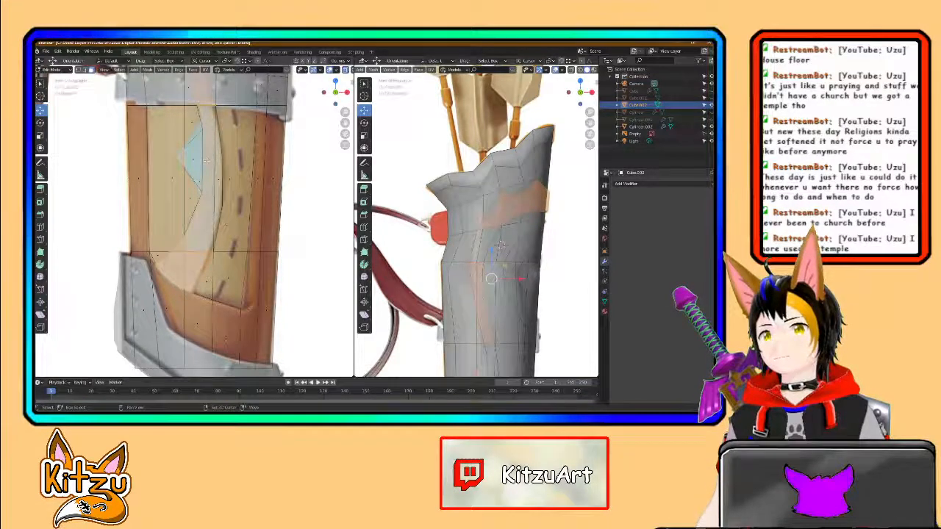
shift+click(218, 182)
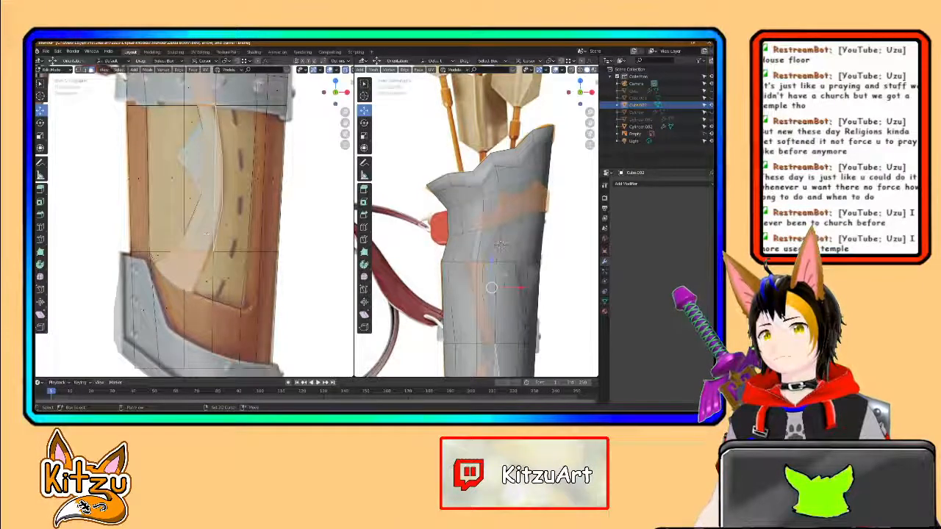
shift+middle_drag(500, 244, 487, 122)
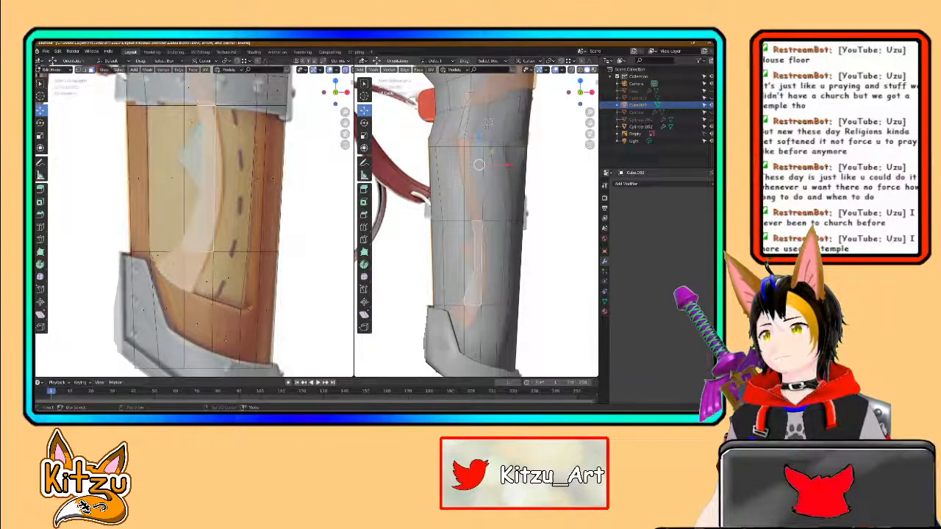
shift+middle_drag(487, 122, 487, 191)
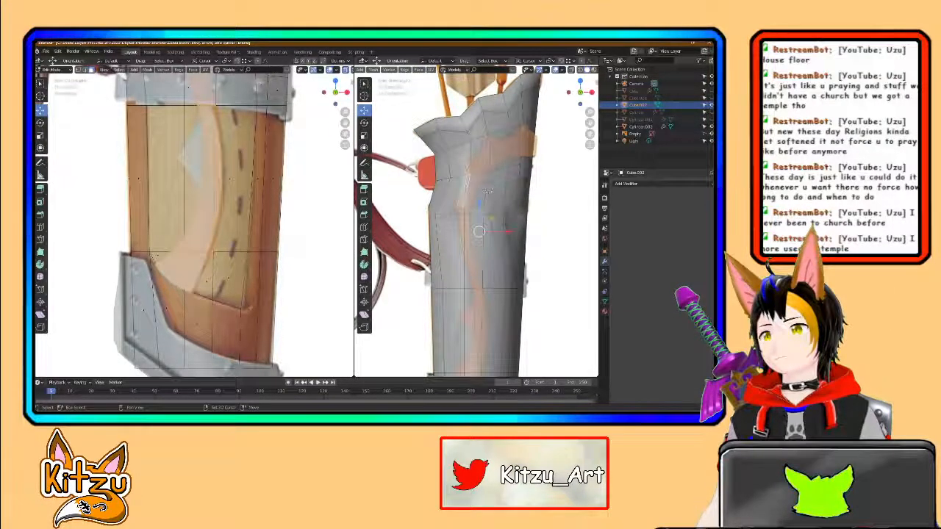
Step: Add the faces of the brown leather trim along the quiver's lower end to the selection
shift+click(195, 312)
shift+click(170, 312)
shift+click(226, 325)
shift+click(247, 334)
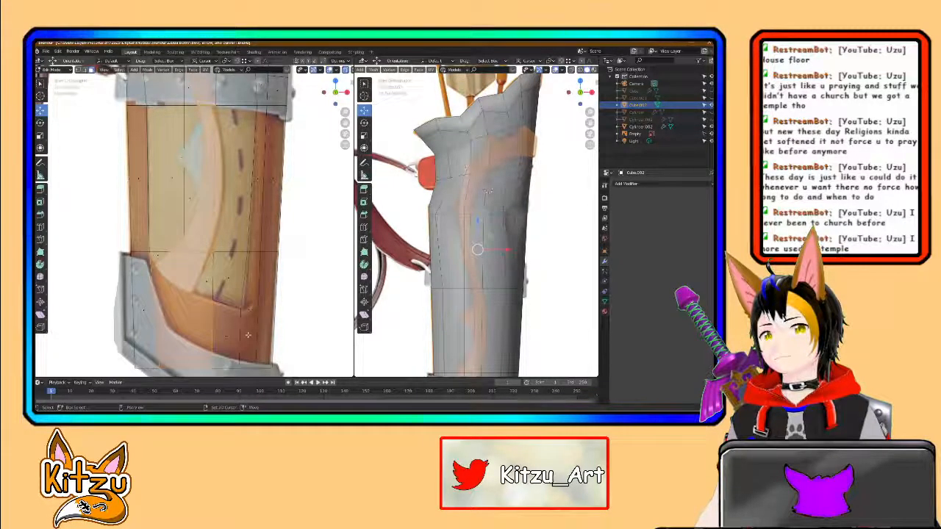
shift+click(251, 319)
shift+click(226, 337)
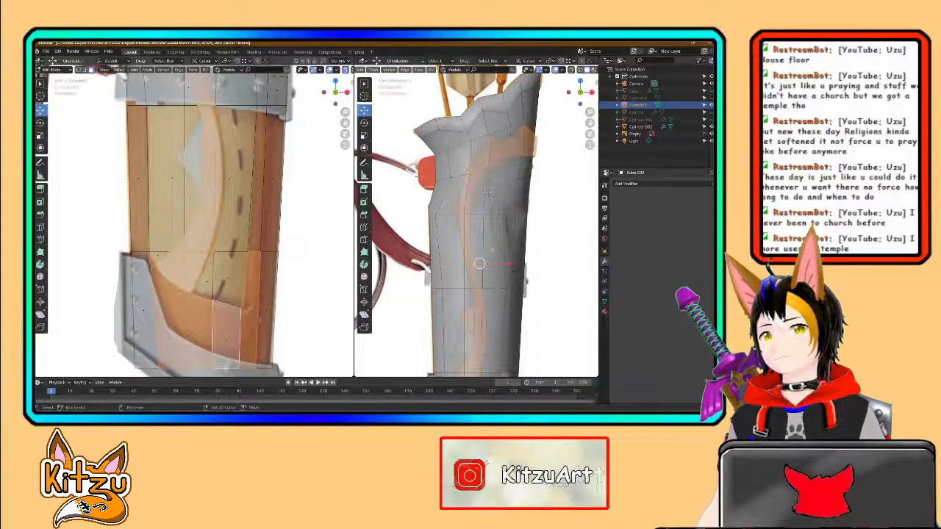
shift+click(264, 309)
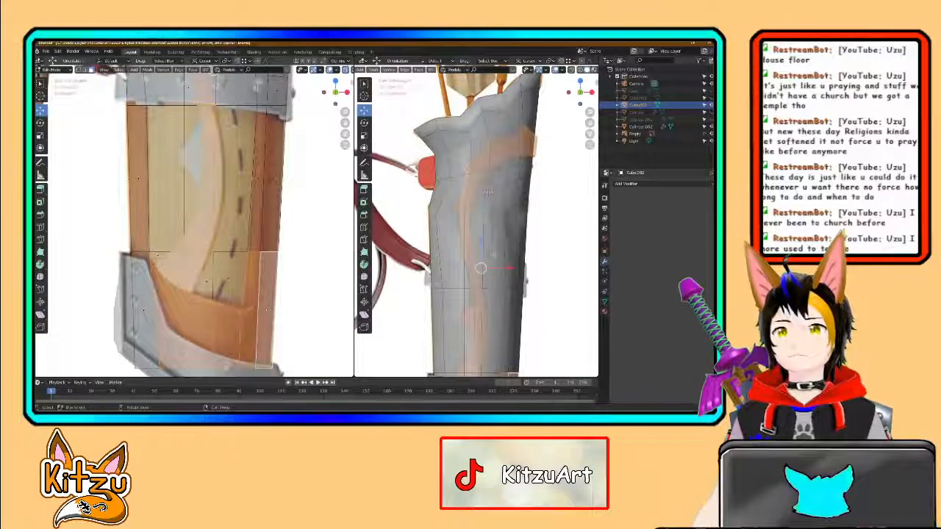
Step: Add the brown border faces on both sides of the quiver below the metal strap to the selection
shift+middle_drag(194, 220, 239, 251)
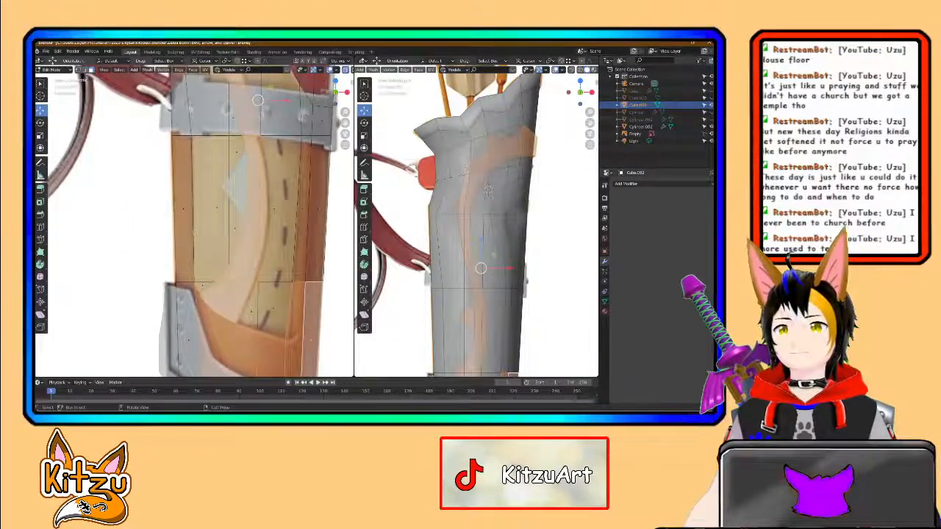
click(182, 206)
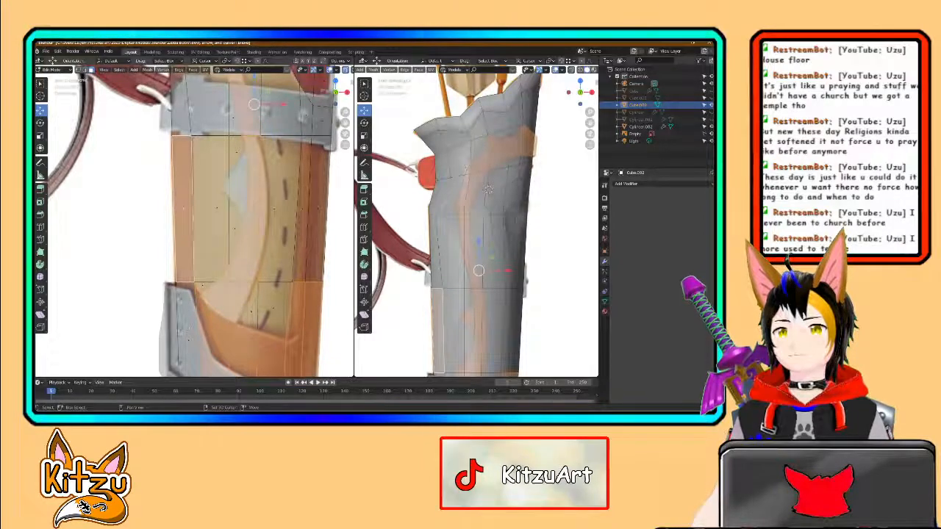
shift+click(187, 329)
scroll(193, 316, down, 1)
shift+middle_drag(213, 211, 214, 241)
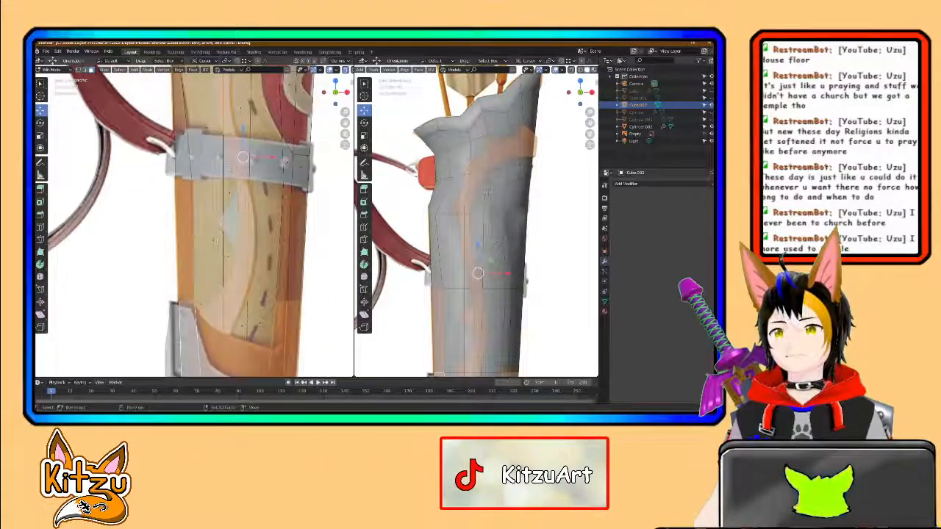
shift+click(285, 243)
shift+click(295, 243)
shift+middle_drag(301, 189, 289, 291)
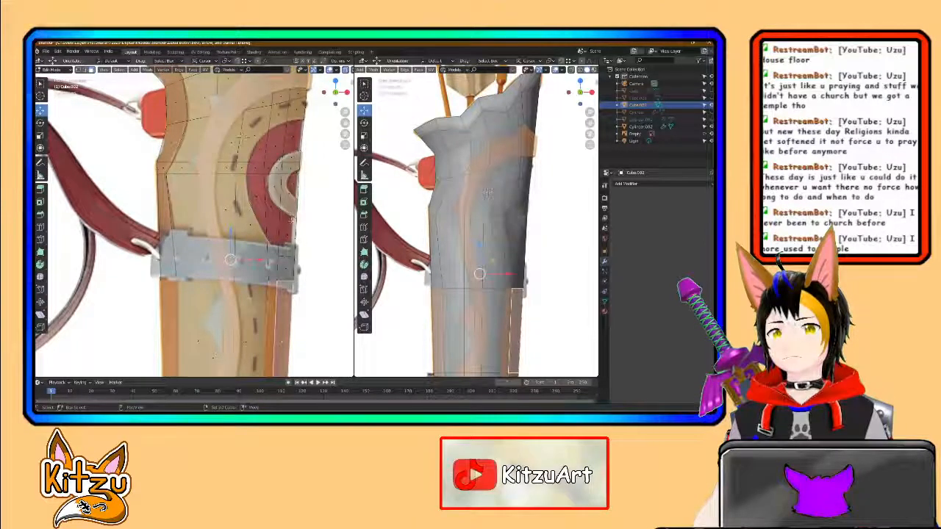
Step: Add the faces of the pale ring inside the red circular emblem to the selection
shift+click(289, 197)
shift+click(279, 189)
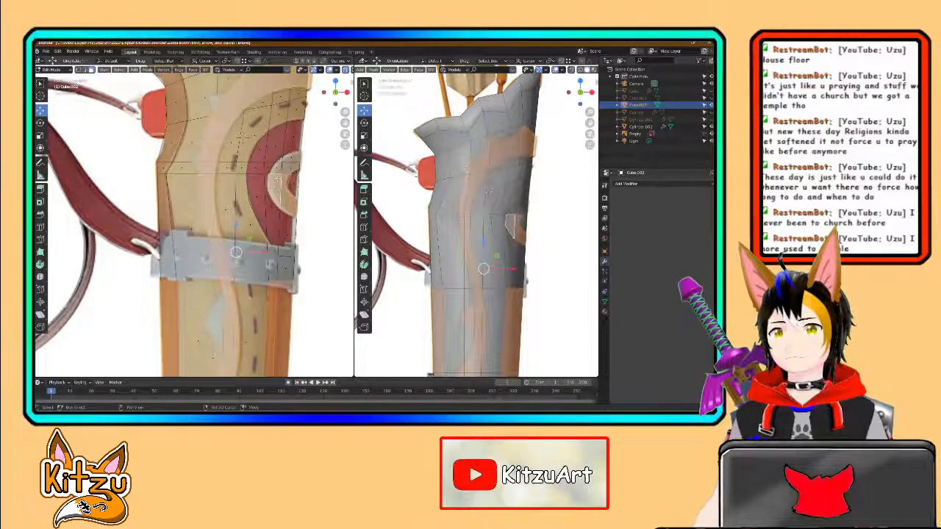
shift+click(277, 167)
shift+click(293, 158)
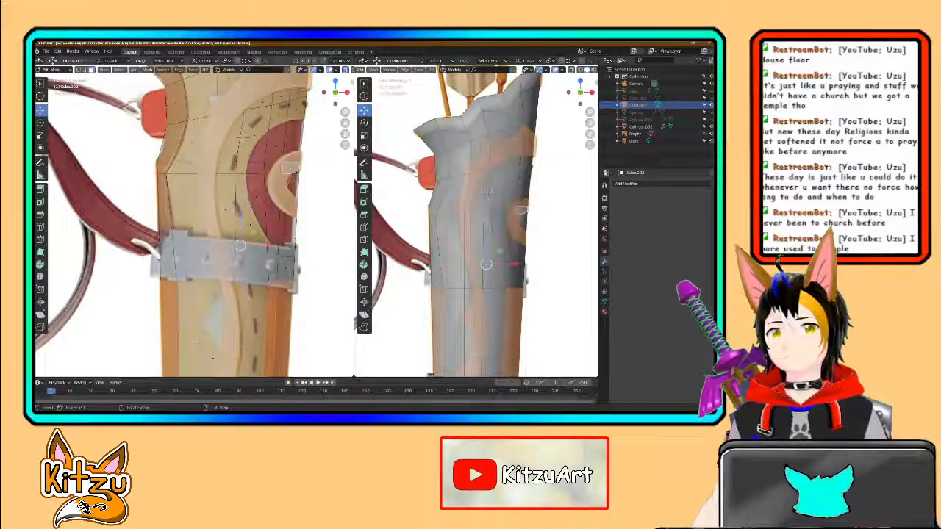
Step: Add the brown side border faces above the metal strap, on the side facing the shoulder strap, to the selection
shift+click(162, 167)
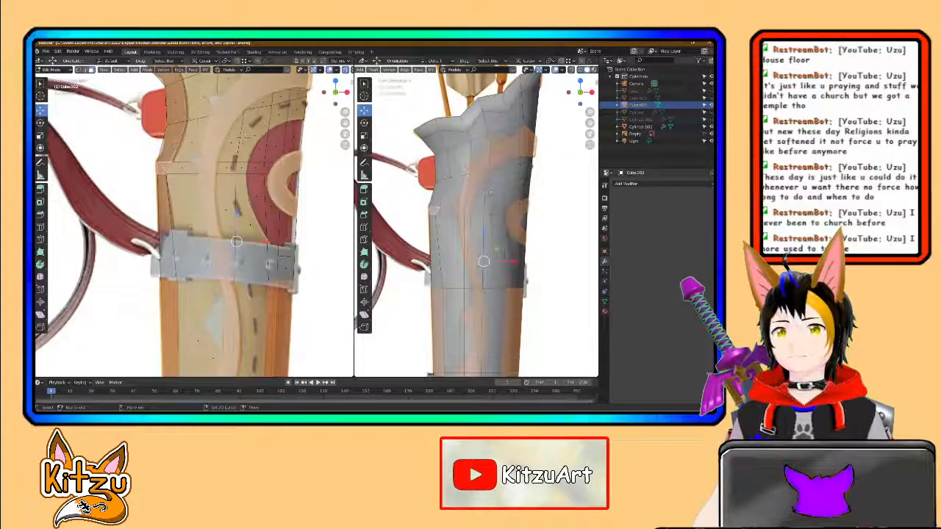
shift+click(173, 145)
shift+click(179, 111)
shift+middle_drag(181, 117, 181, 210)
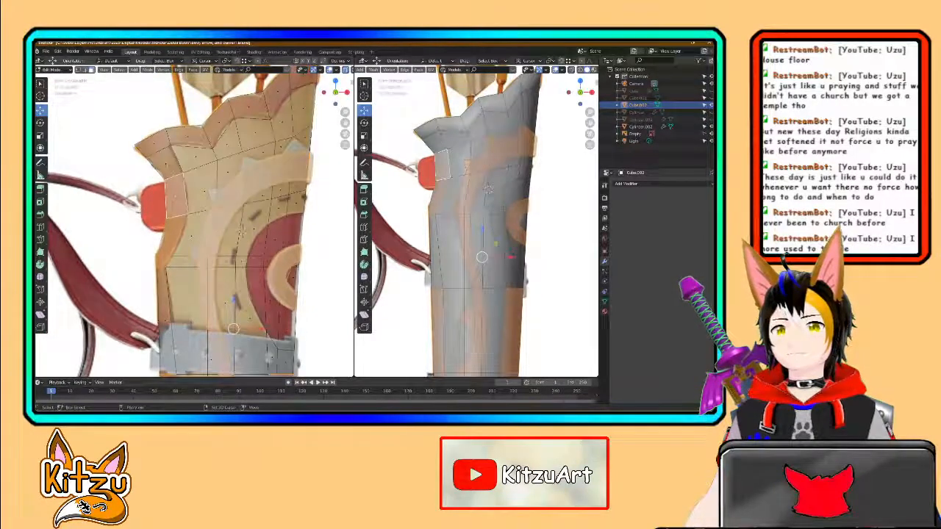
Step: Add the faces of the scalloped brown rim around the quiver's opening to the selection, up to its highest tip
shift+click(168, 161)
shift+click(155, 145)
shift+click(187, 136)
shift+click(219, 124)
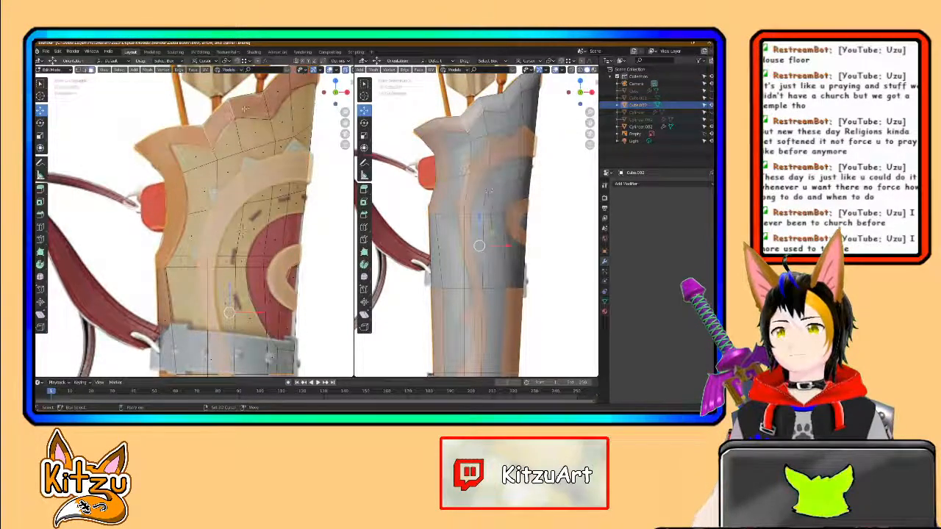
shift+click(244, 109)
shift+click(282, 97)
shift+middle_drag(284, 97, 255, 128)
shift+click(277, 105)
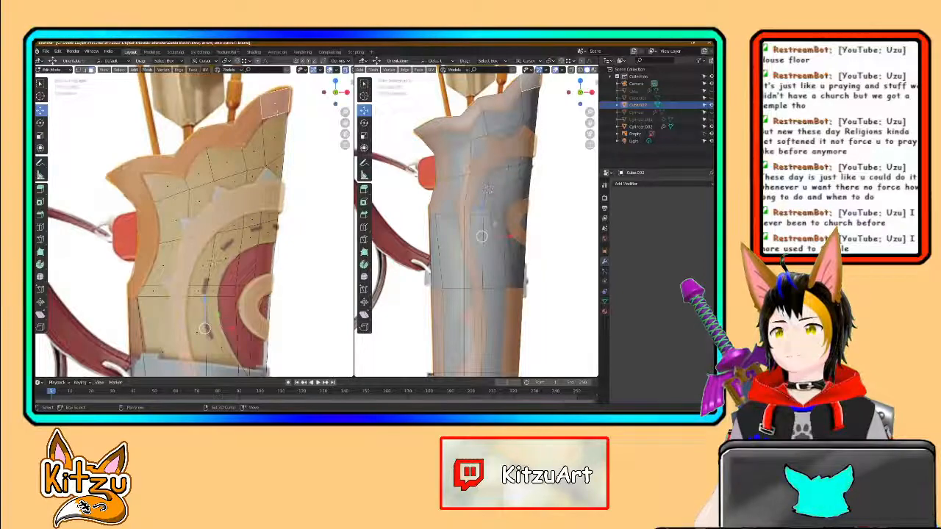
Step: Add the remaining side border face behind the metal strap to the selection and check the selected trim on the whole quiver
shift+middle_drag(222, 237, 280, 50)
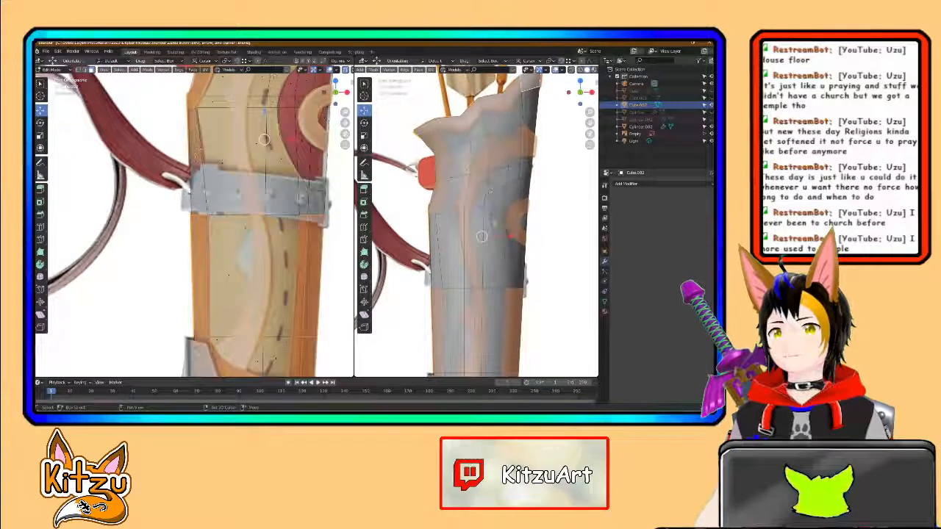
shift+click(209, 176)
shift+middle_drag(244, 202, 247, 175)
scroll(470, 310, down, 3)
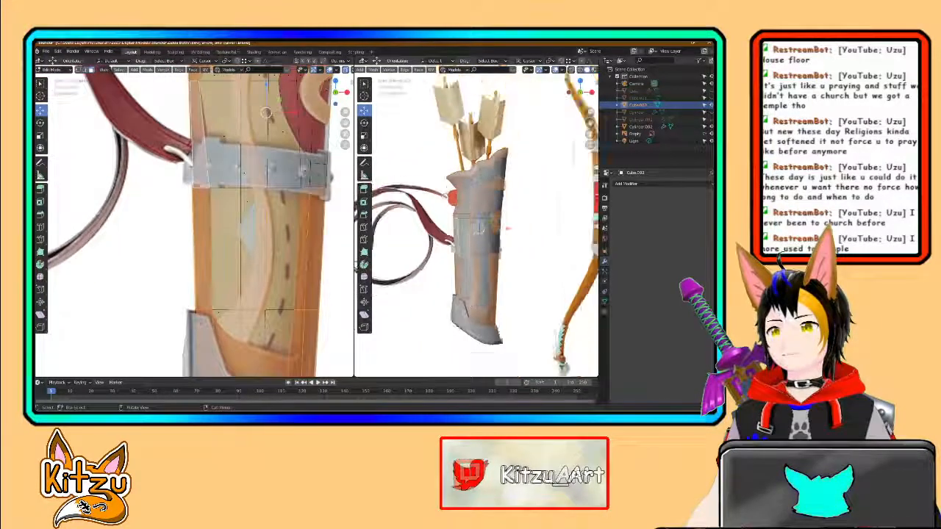
shift+middle_drag(470, 312, 466, 283)
scroll(466, 283, up, 2)
shift+middle_drag(484, 219, 470, 261)
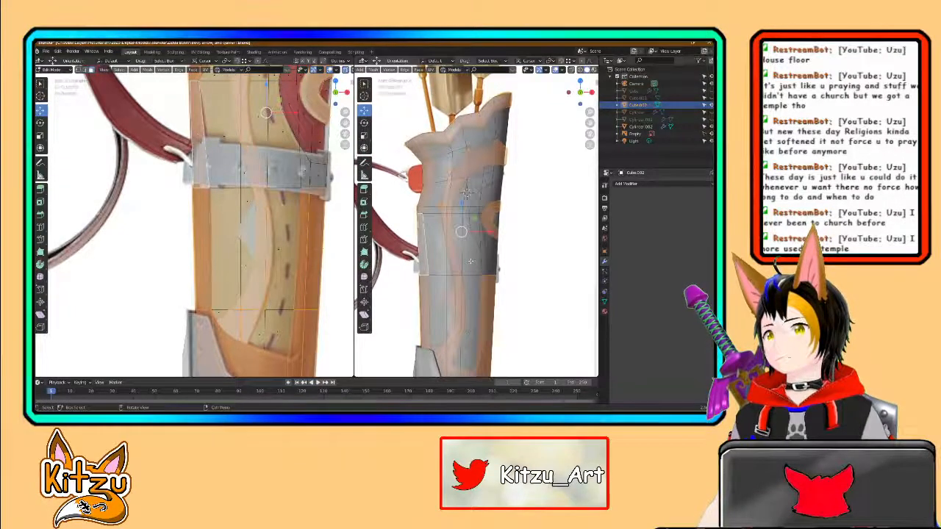
Step: Try scaling the selected trim faces freely and along the Z and X axes, and undo the attempts
mouse_move(460, 232)
middle_down()
mouse_move(448, 225)
mouse_move(463, 220)
middle_up()
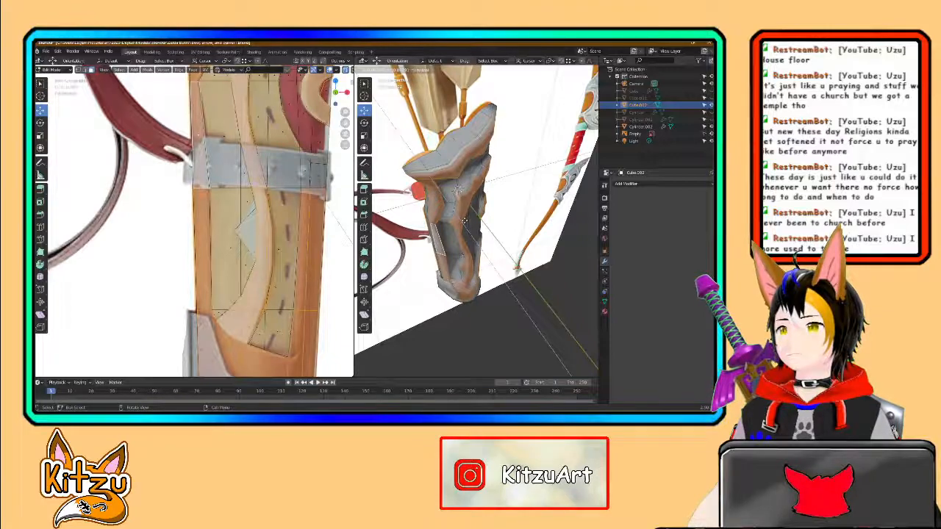
key(s)
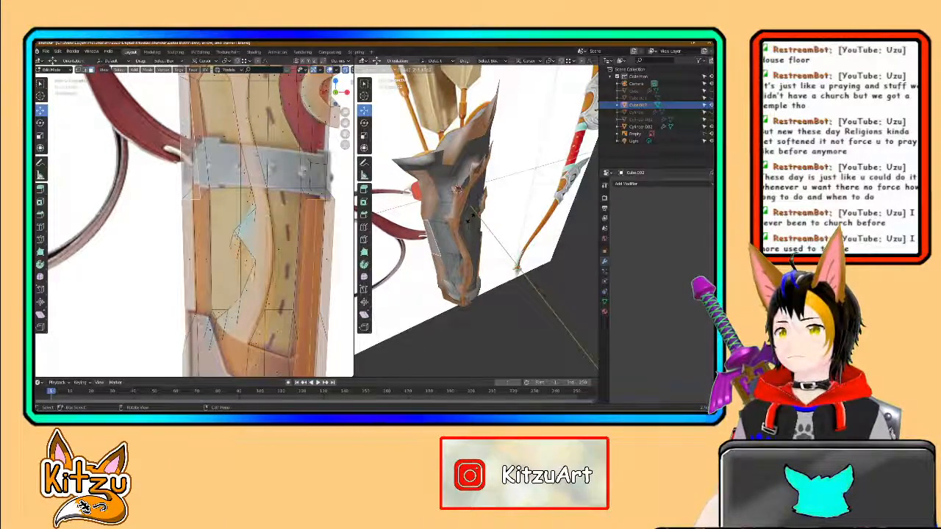
key(z)
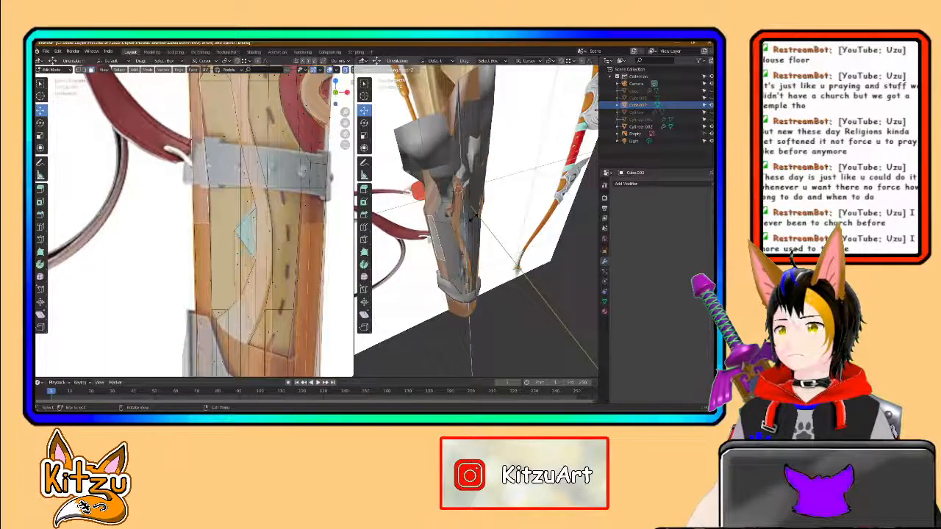
key(x)
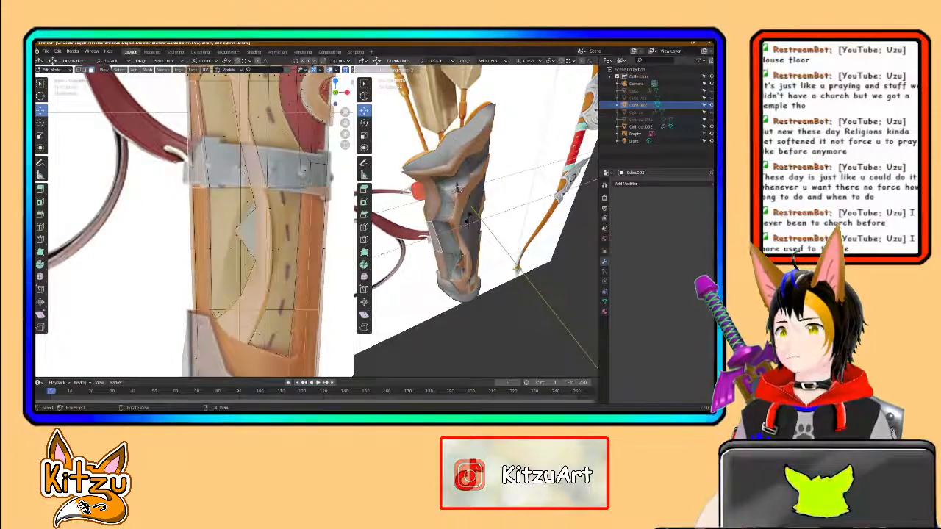
key(ctrl+z)
key(ctrl+z)
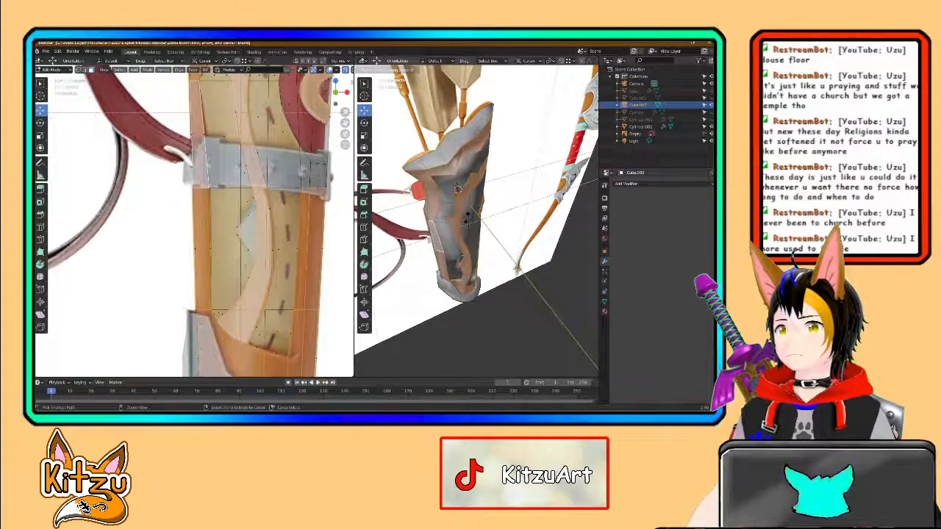
Step: Try scaling the extruded trim faces freely and along the Y axis with Increment snapping, and undo the attempts
click(469, 217)
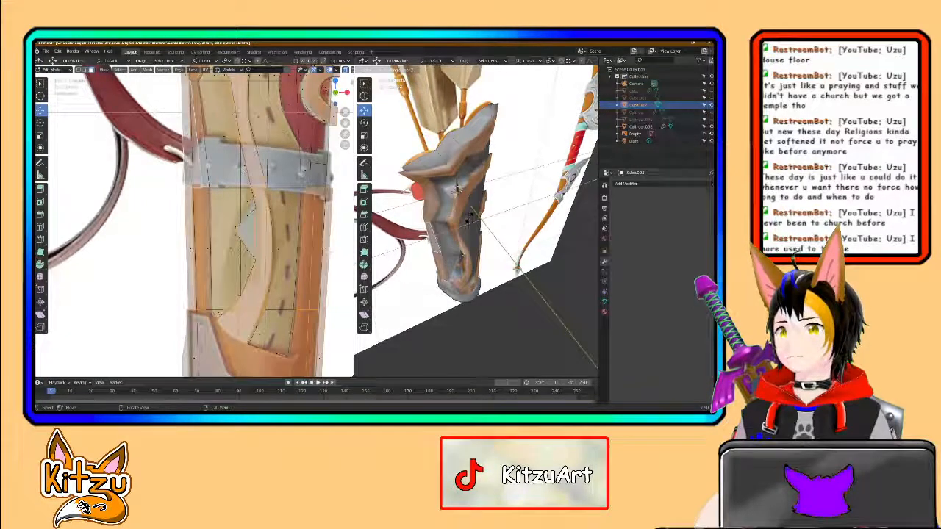
key(ctrl+z)
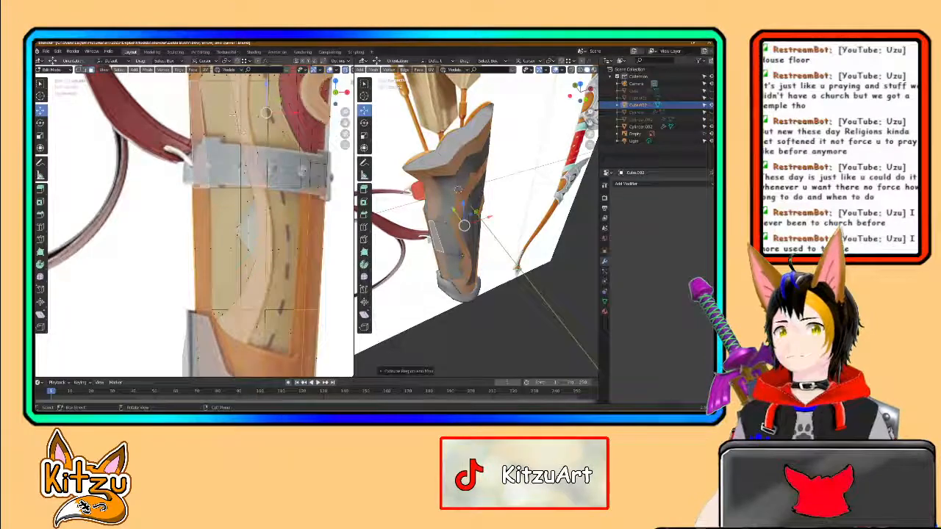
click(246, 62)
click(242, 86)
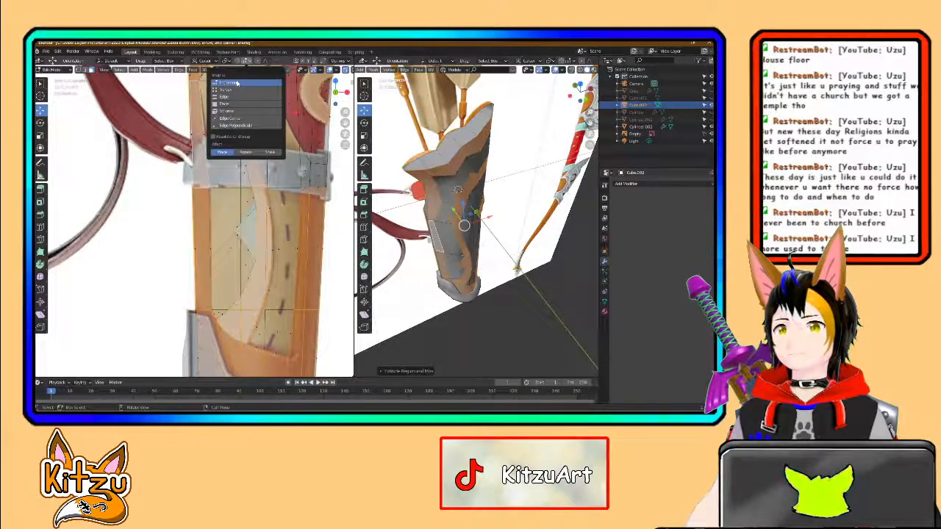
key(s)
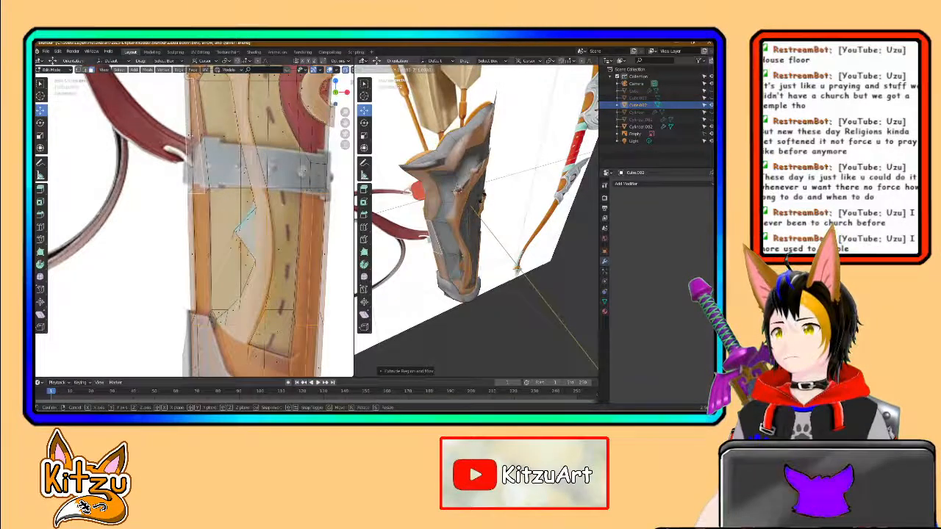
key(y)
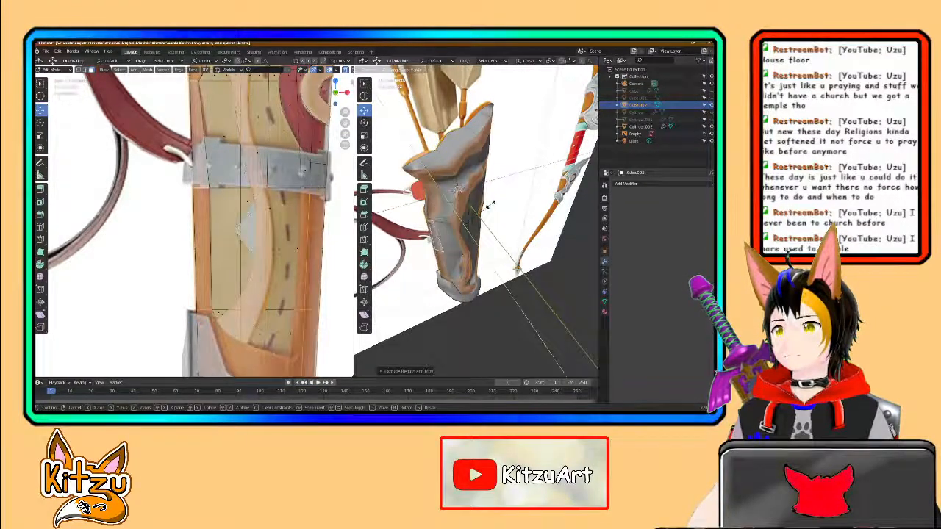
click(492, 205)
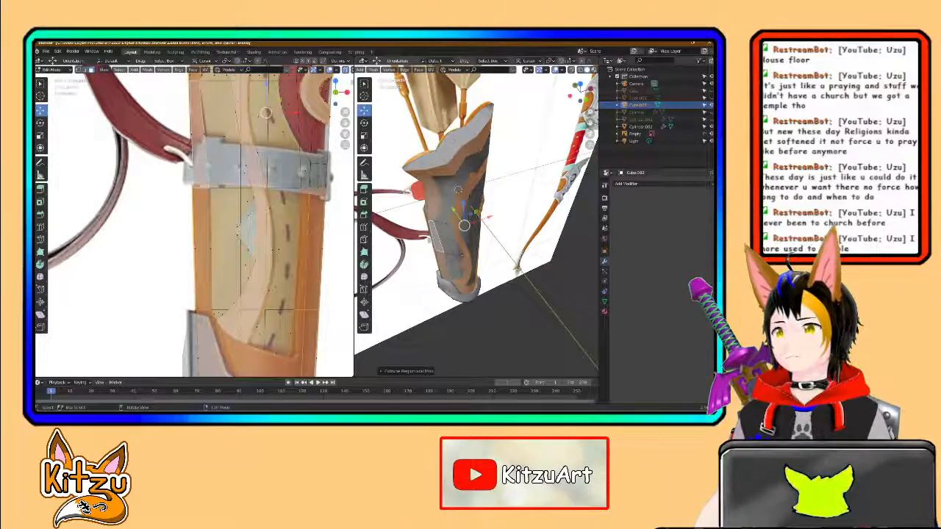
key(s)
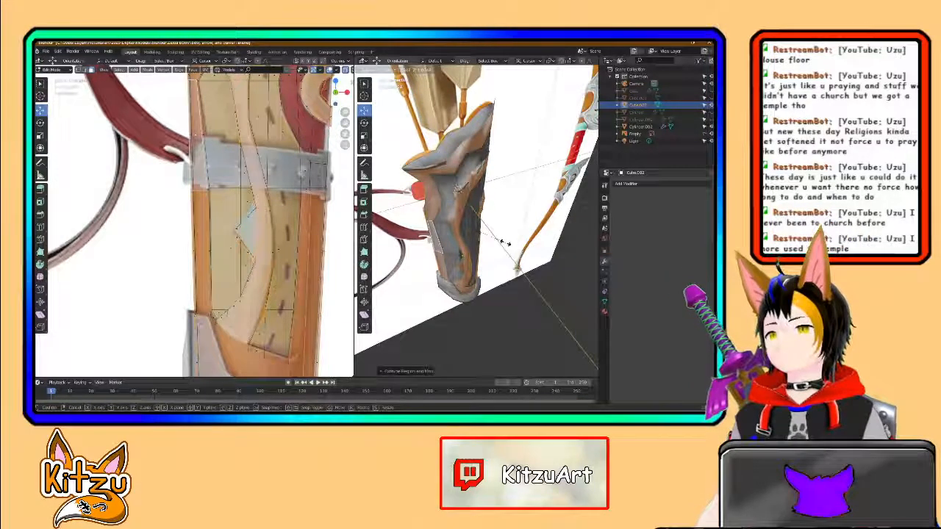
right_click(505, 243)
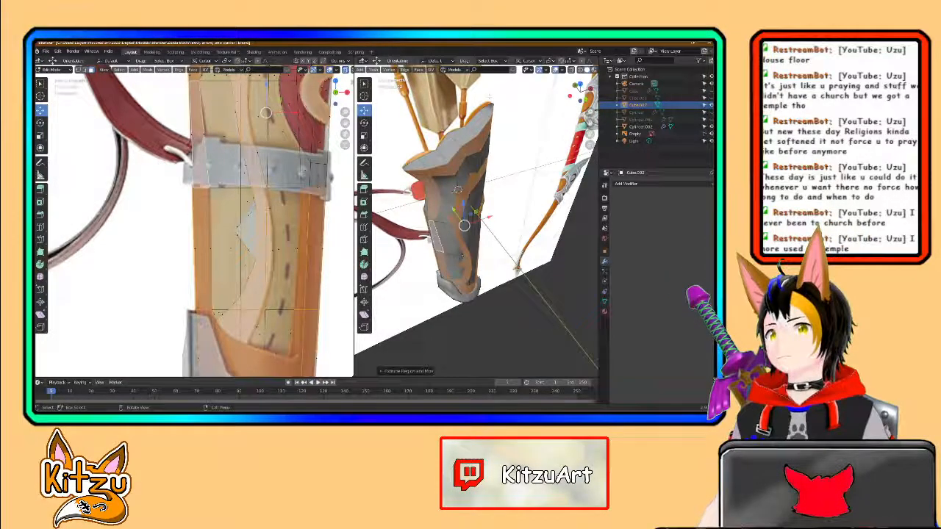
Step: Set the transform orientation to Local and try scaling the extruded trim faces again
click(215, 62)
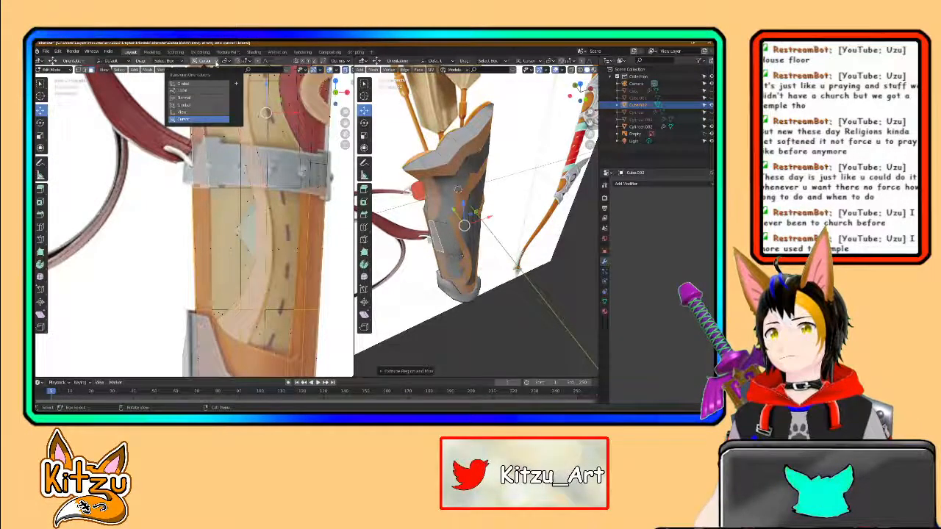
click(194, 92)
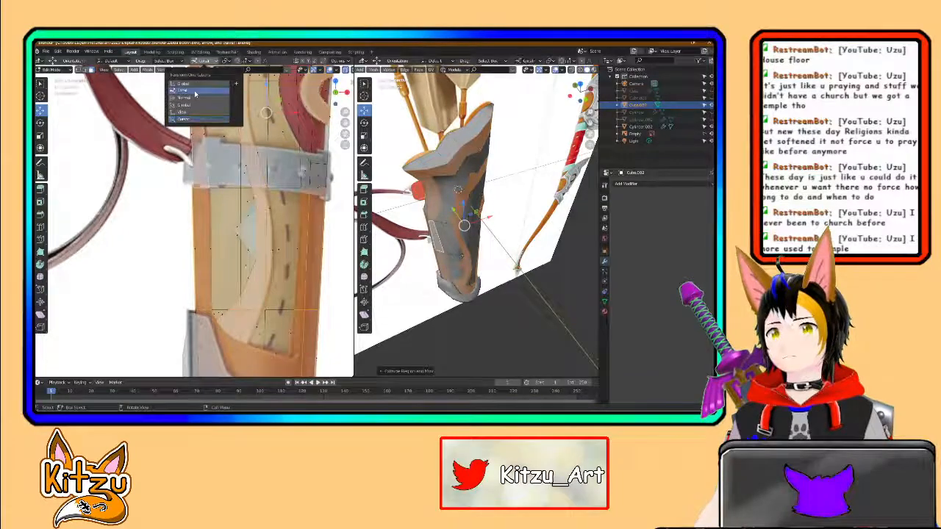
key(r)
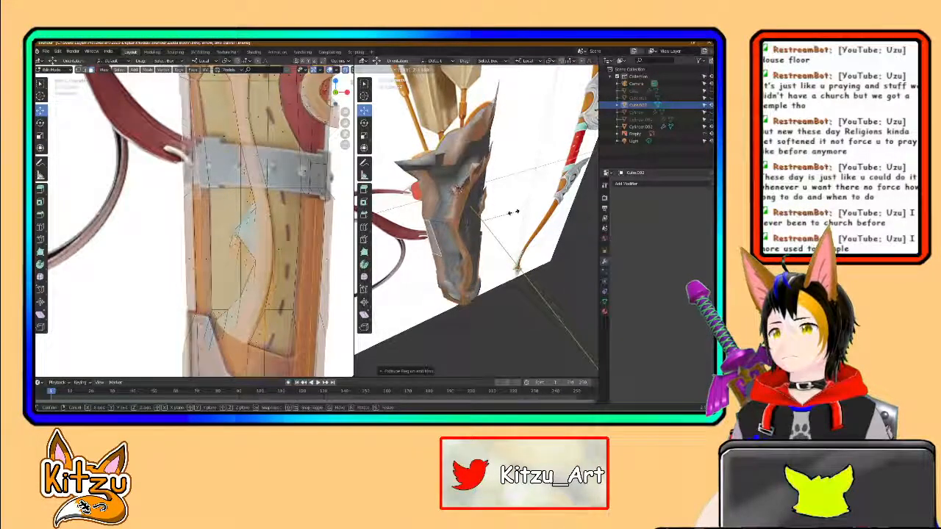
right_click(510, 213)
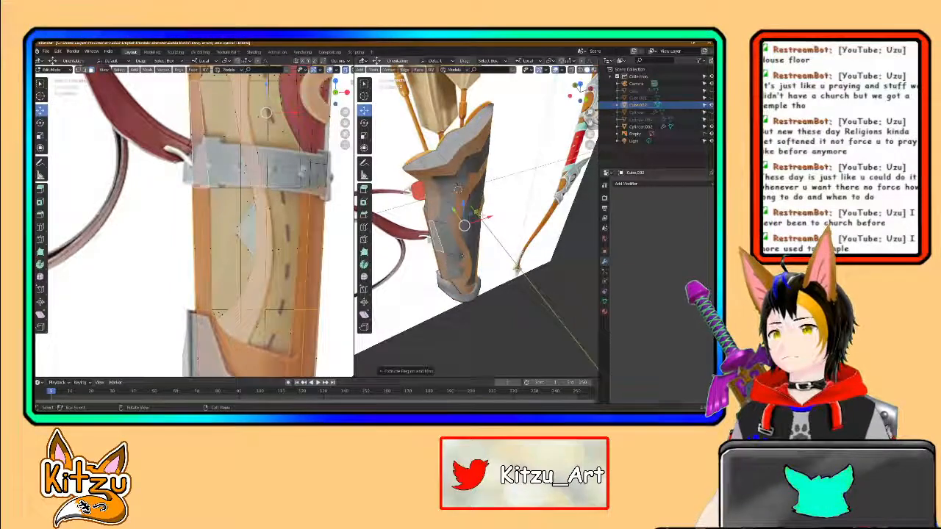
key(s)
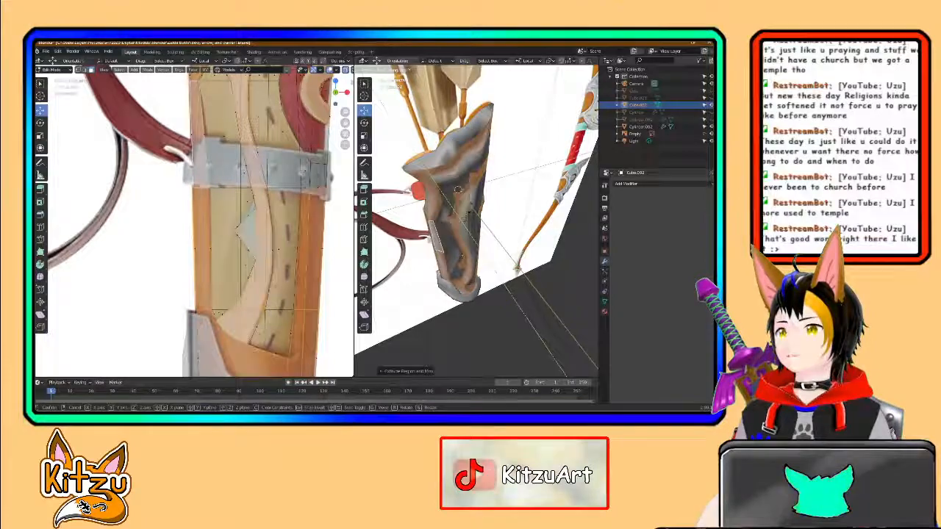
click(485, 210)
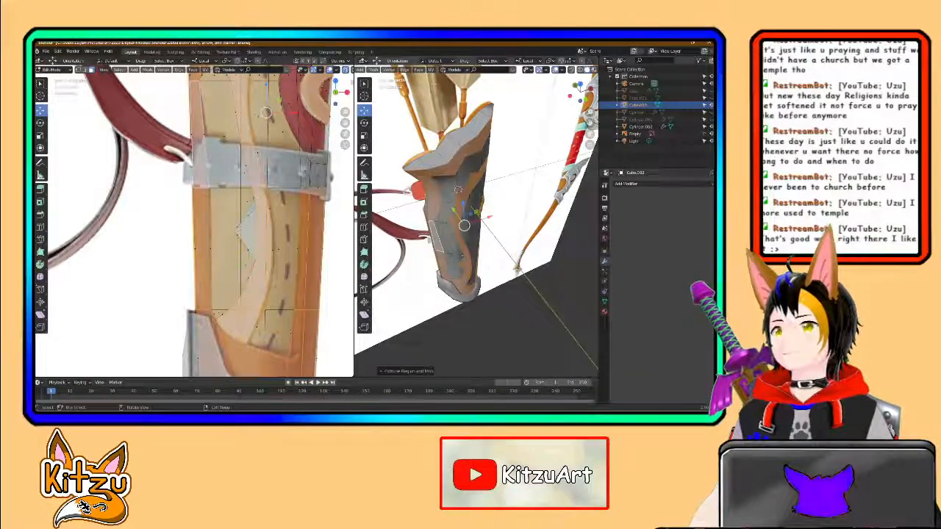
Step: Set the active tool's orientation to Global and try transforming the extruded trim faces along the Y axis
click(435, 60)
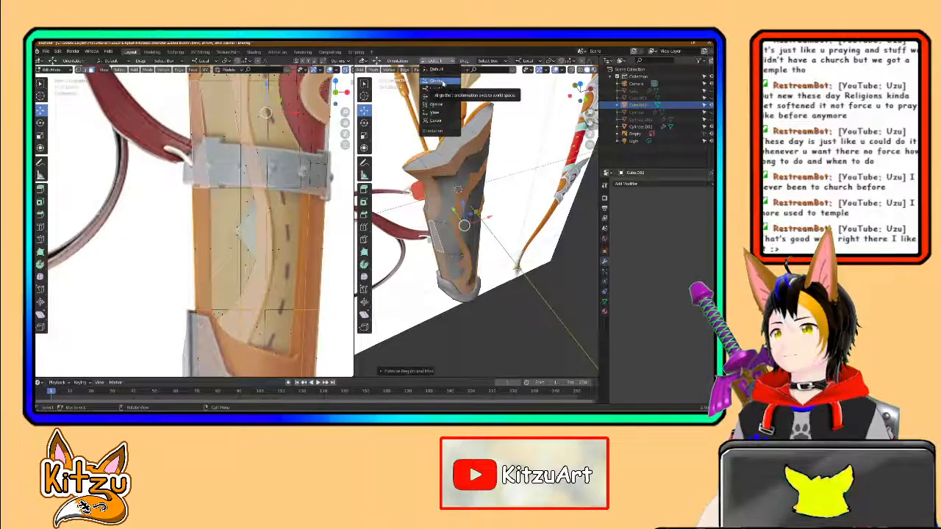
click(441, 82)
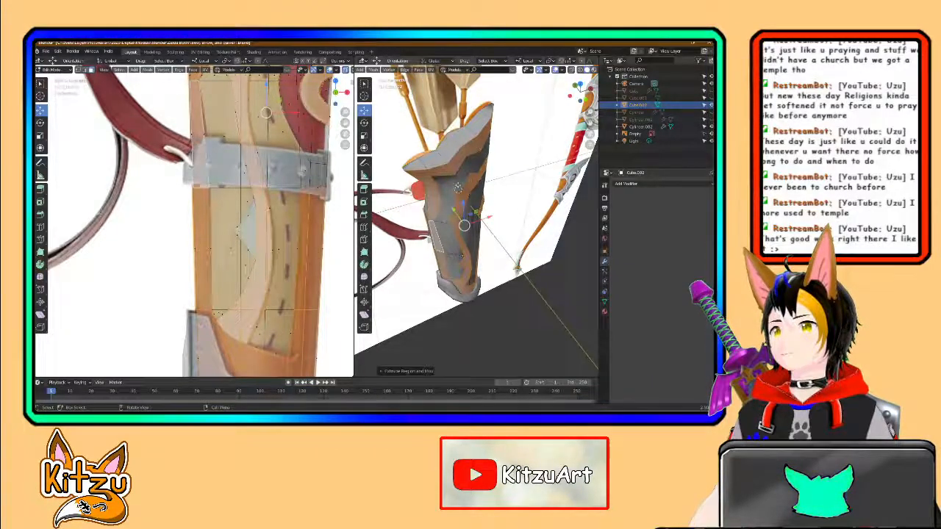
key(g)
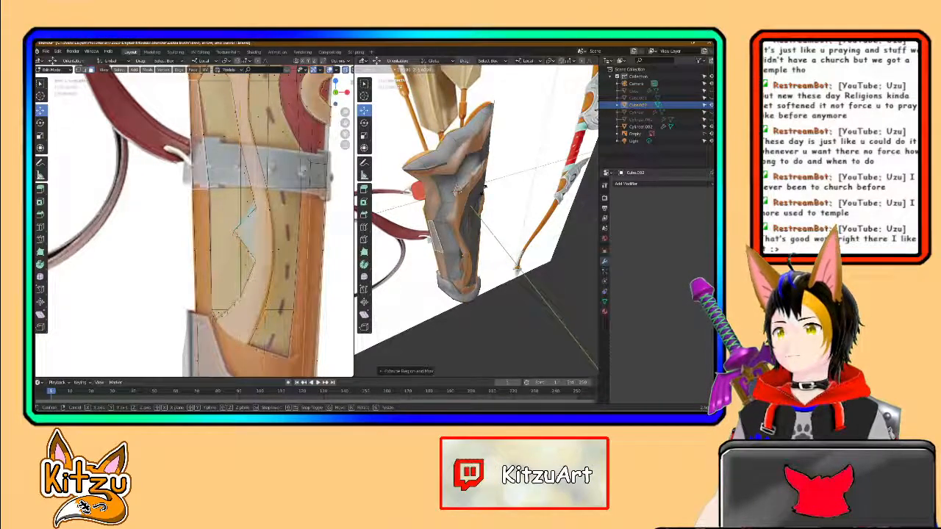
right_click(485, 195)
middle_drag(486, 200, 502, 182)
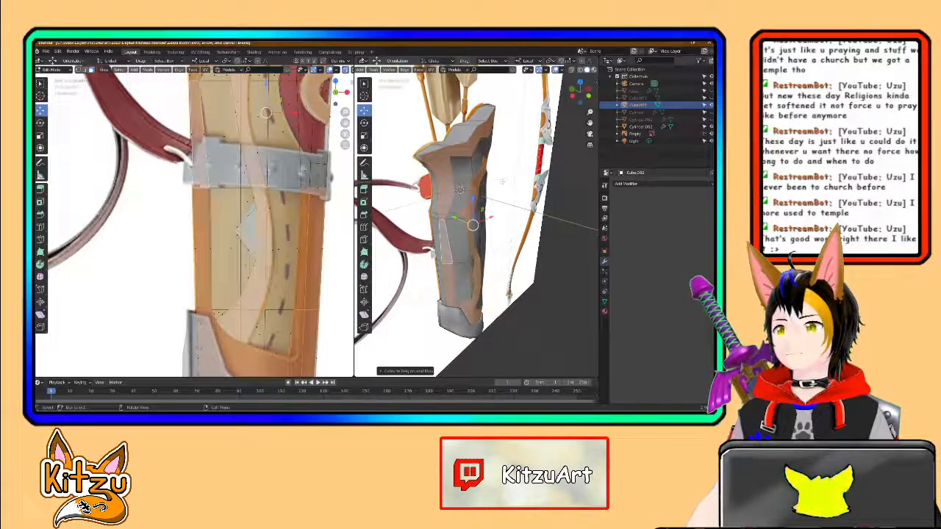
key(g)
key(y)
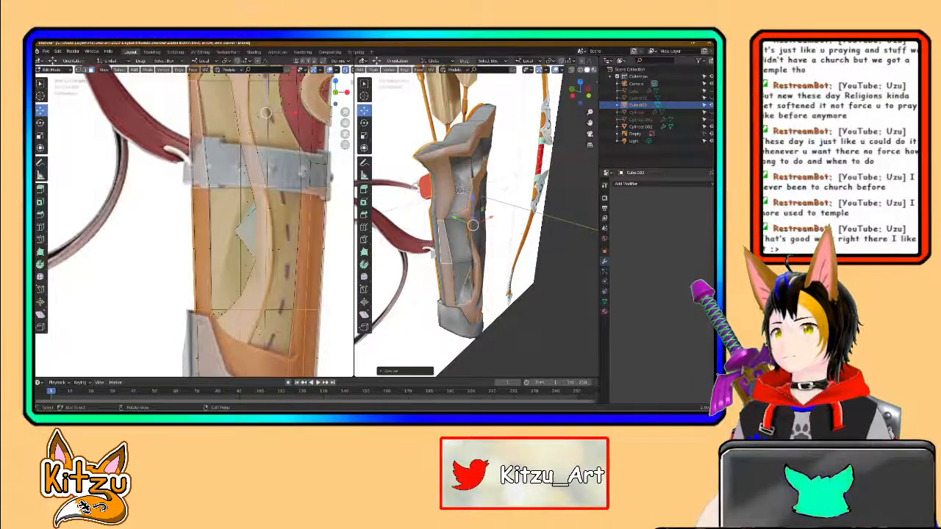
Step: Try moving the extruded trim faces on the quiver, and undo the recent changes to them
scroll(504, 190, up, 2)
middle_drag(449, 176, 452, 207)
middle_drag(468, 246, 446, 231)
scroll(477, 220, up, 8)
scroll(540, 218, up, 5)
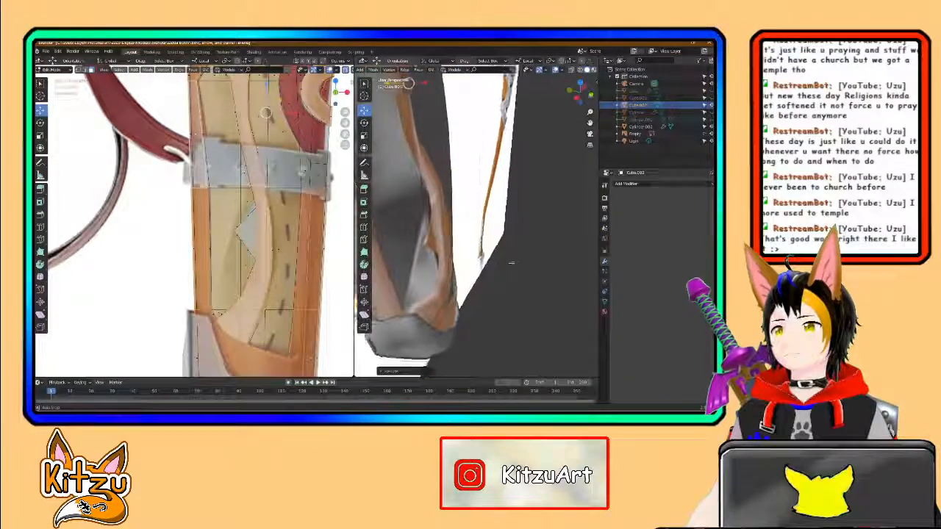
middle_drag(517, 257, 497, 248)
middle_drag(409, 83, 437, 141)
middle_drag(453, 200, 463, 202)
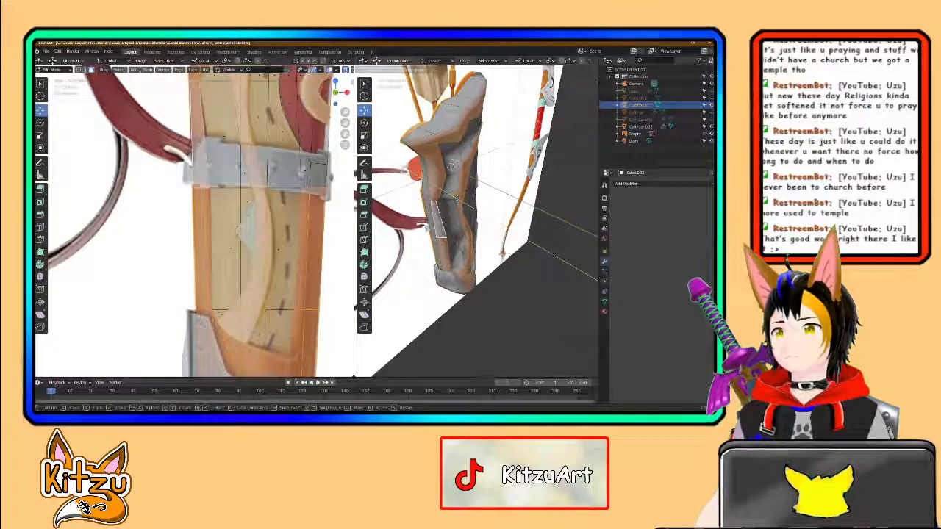
click(457, 199)
scroll(457, 198, up, 2)
middle_drag(457, 198, 474, 171)
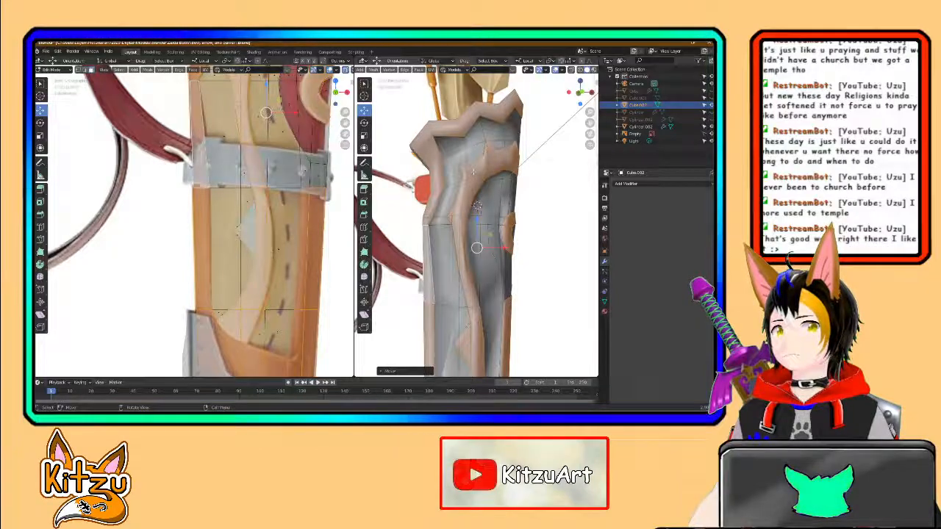
key(ctrl+z)
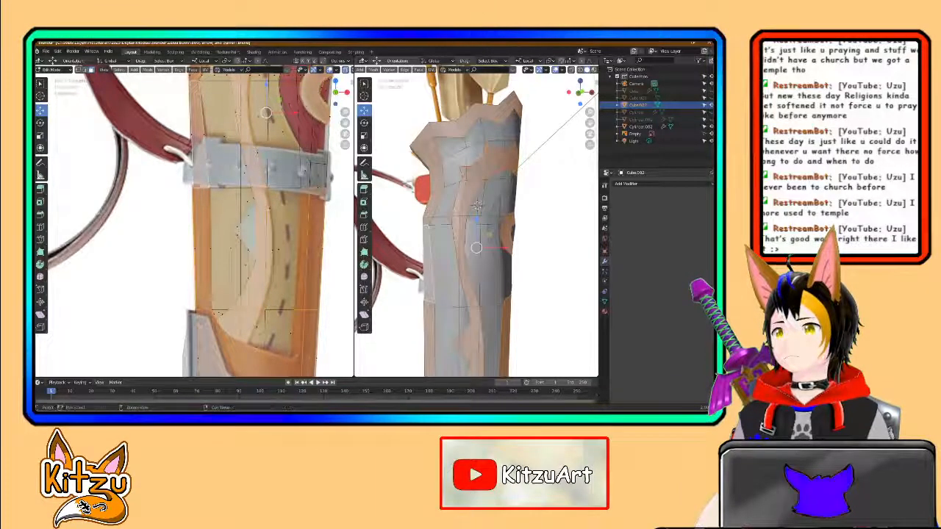
key(ctrl+z)
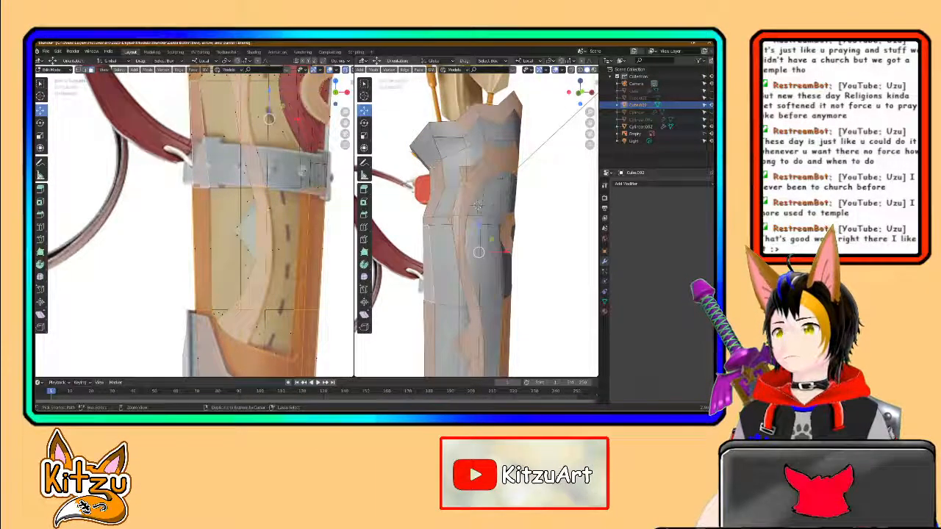
Step: Deselect the brown side border faces along both edges of the quiver body
ctrl+click(482, 254)
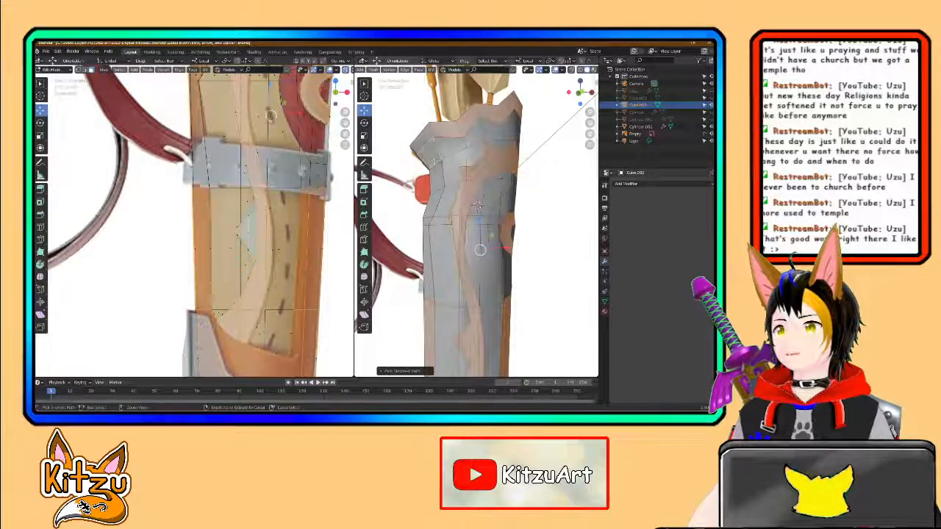
middle_drag(477, 205, 477, 182)
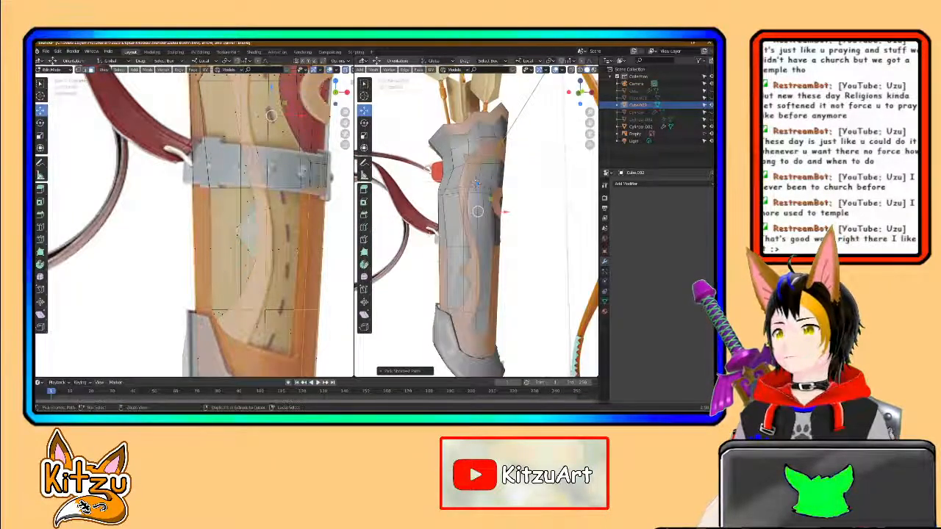
ctrl+click(442, 279)
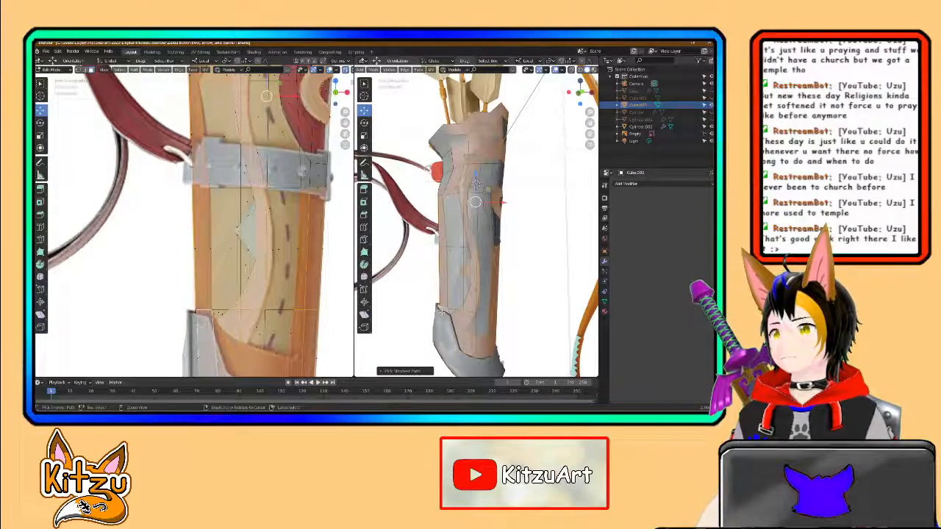
key(ctrl+z)
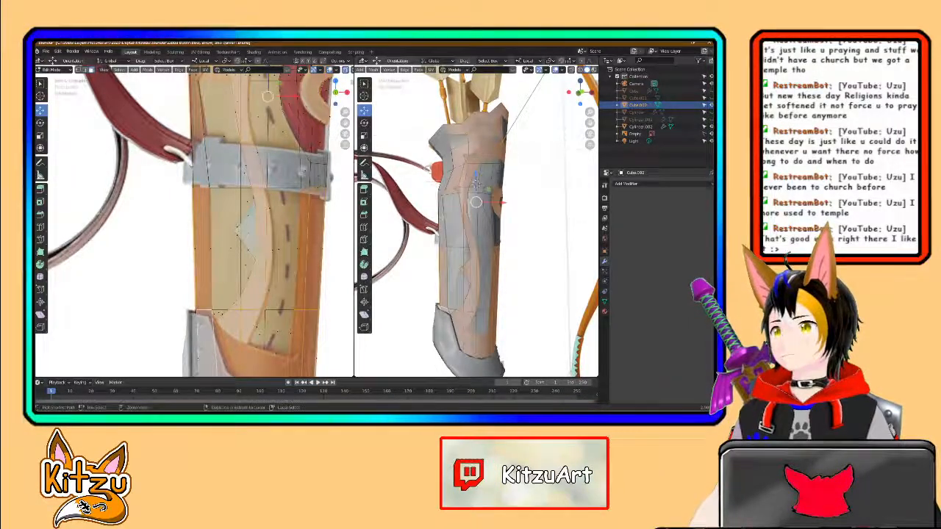
ctrl+drag(446, 325, 446, 324)
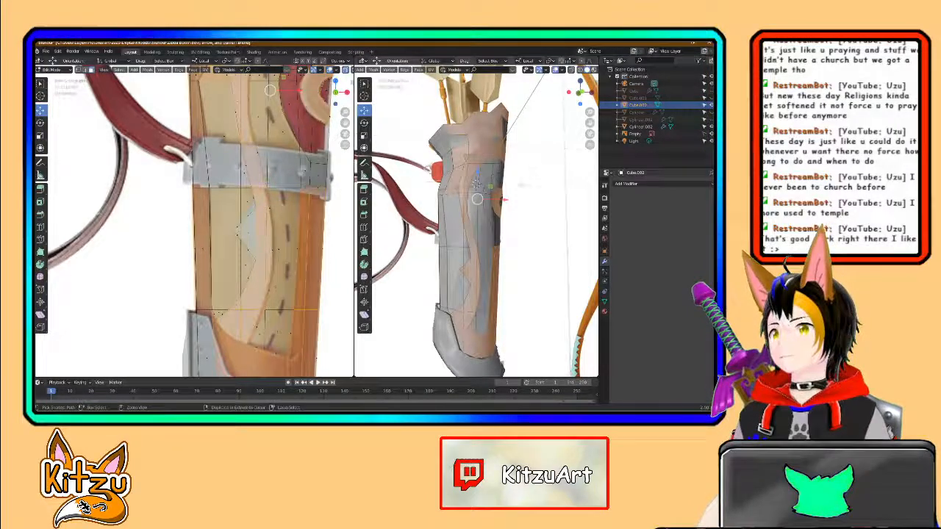
ctrl+drag(522, 232, 495, 325)
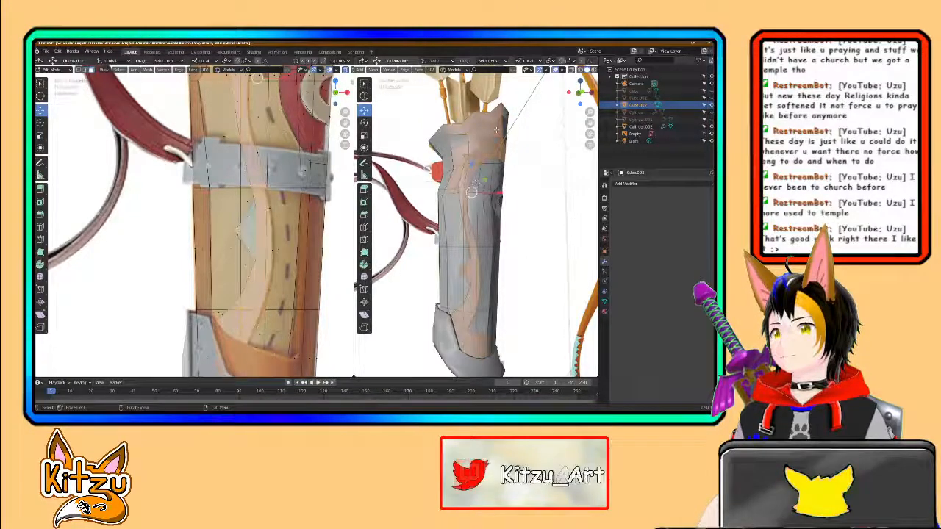
Step: Try deselecting the upper face runs beside the curved trim band on the quiver
middle_drag(476, 184, 463, 252)
middle_drag(466, 200, 478, 168)
middle_drag(272, 249, 281, 310)
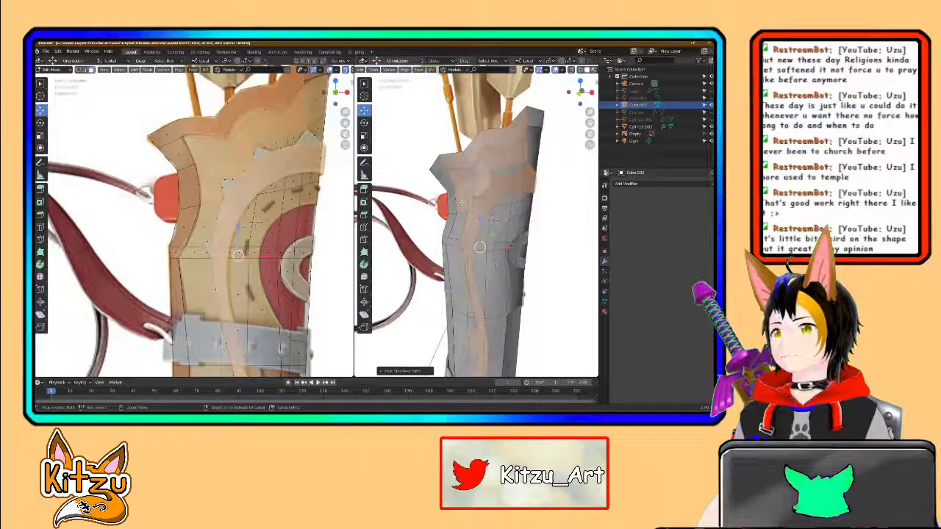
ctrl+click(520, 155)
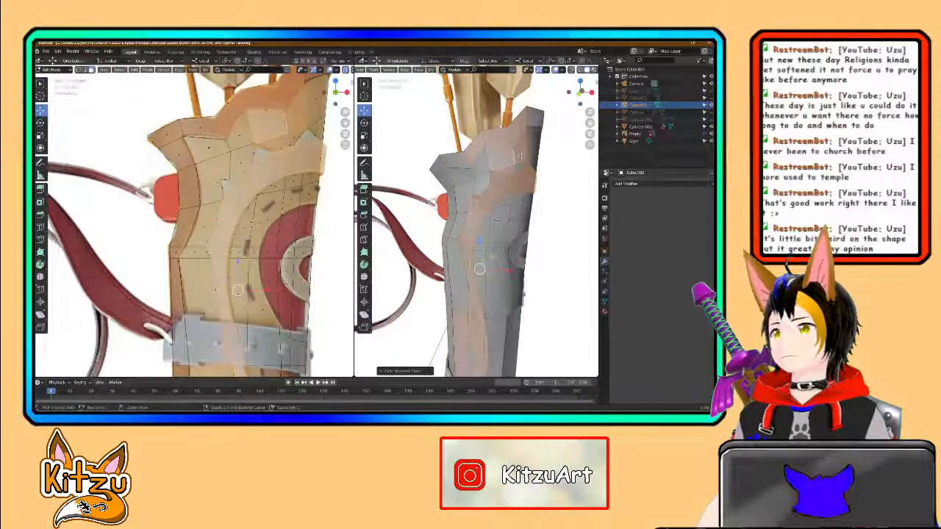
middle_drag(520, 155, 502, 216)
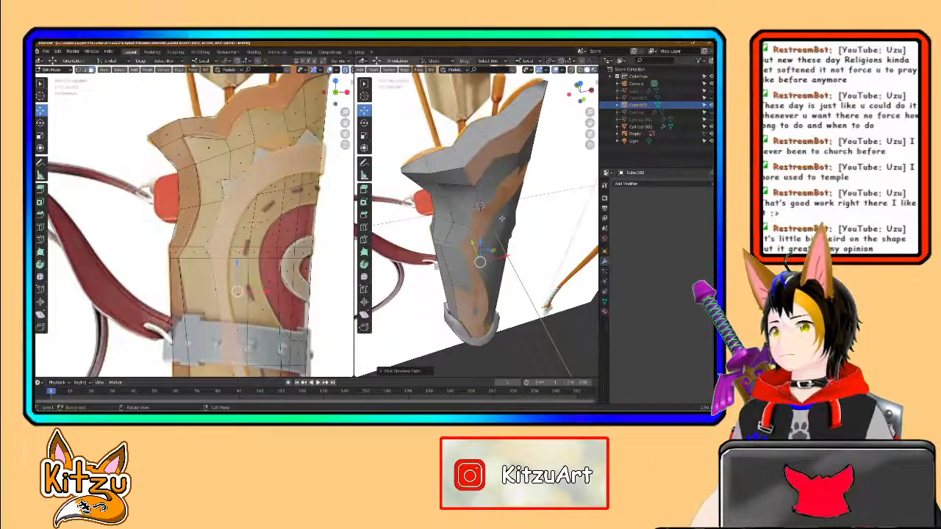
drag(473, 243, 477, 253)
middle_drag(477, 252, 509, 184)
ctrl+click(509, 185)
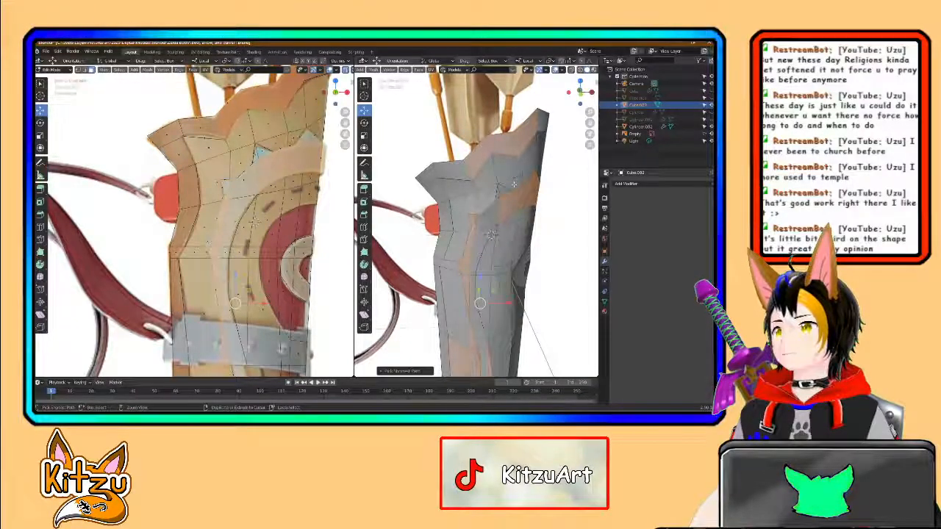
Step: Try moving the selected trim faces, deselecting more faces along the band between attempts, and undo the moves
scroll(514, 184, up, 3)
middle_drag(513, 184, 493, 188)
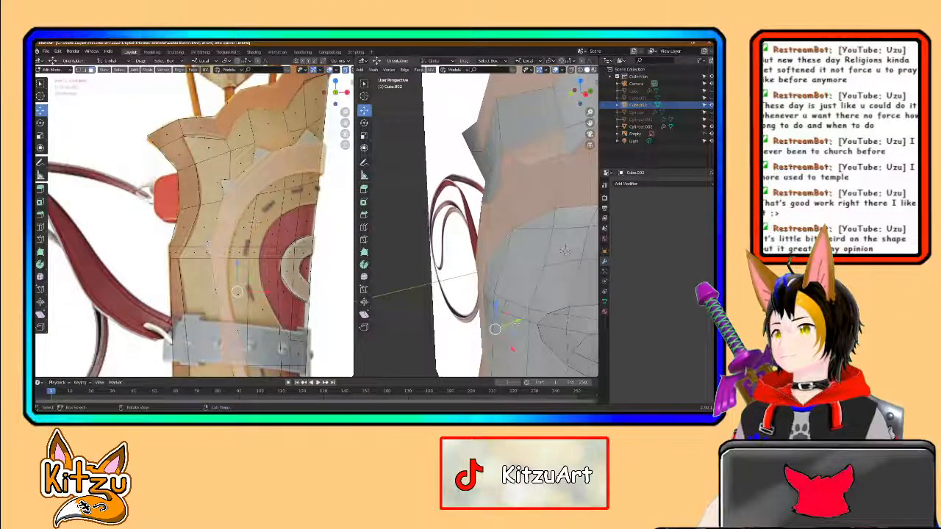
middle_drag(564, 251, 566, 250)
drag(526, 316, 529, 316)
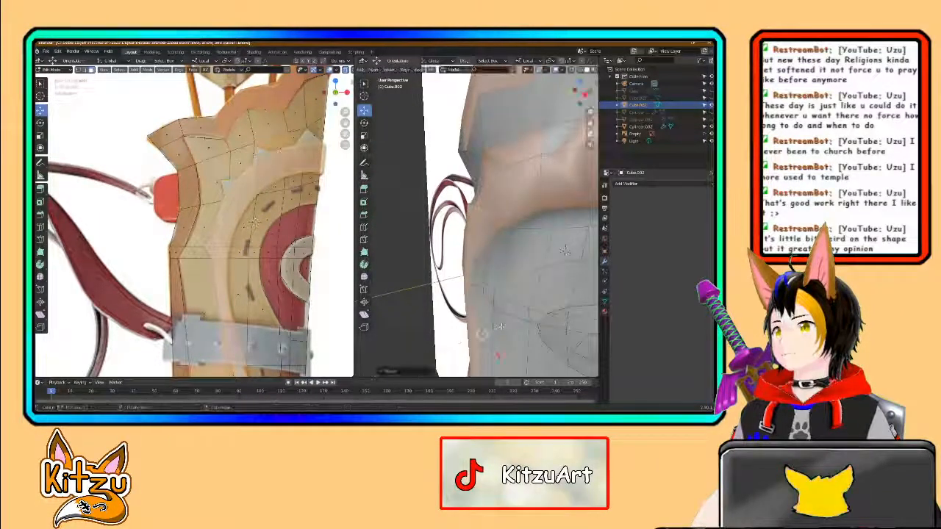
key(ctrl+z)
ctrl+click(503, 220)
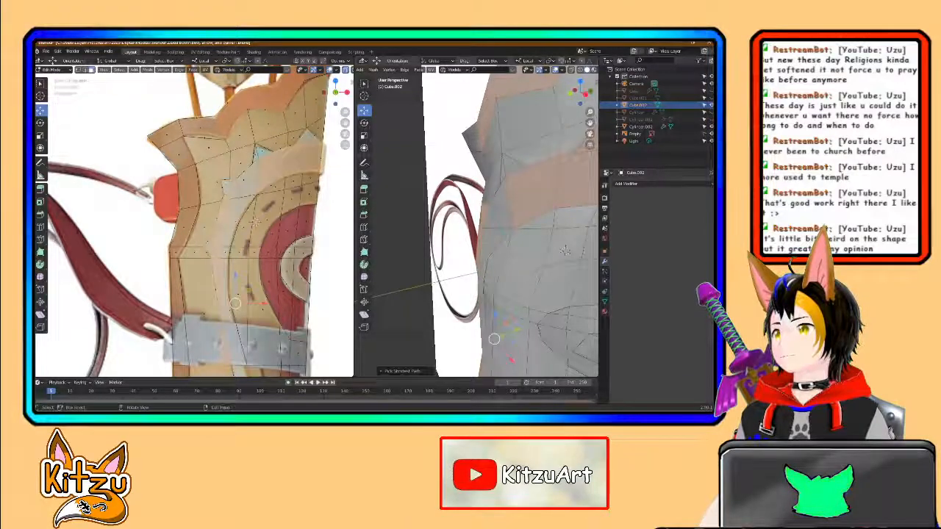
drag(513, 330, 502, 335)
middle_drag(501, 335, 543, 360)
middle_drag(485, 200, 480, 200)
key(ctrl+z)
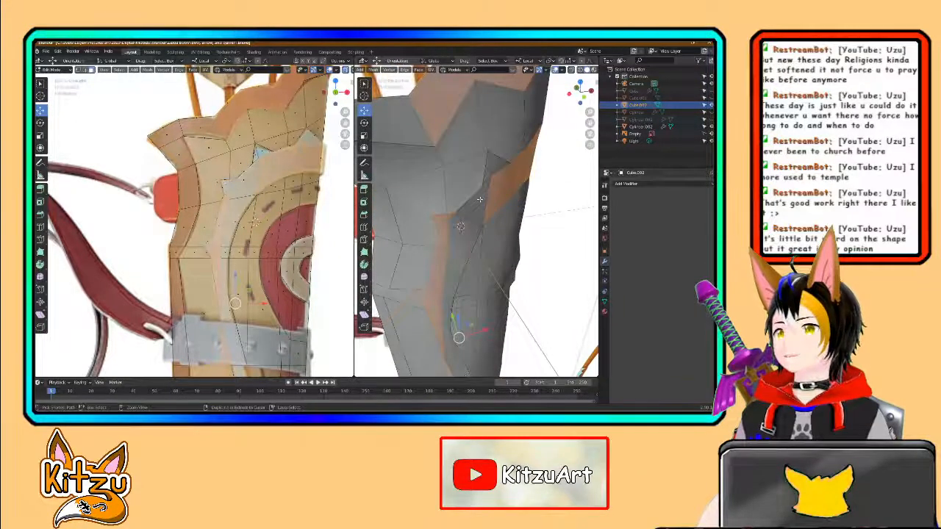
Step: Undo the recent face deselections to bring back the full decorative trim selection
key(ctrl+z)
key(ctrl+z)
key(ctrl+z)
key(ctrl+z)
key(ctrl+z)
key(ctrl+z)
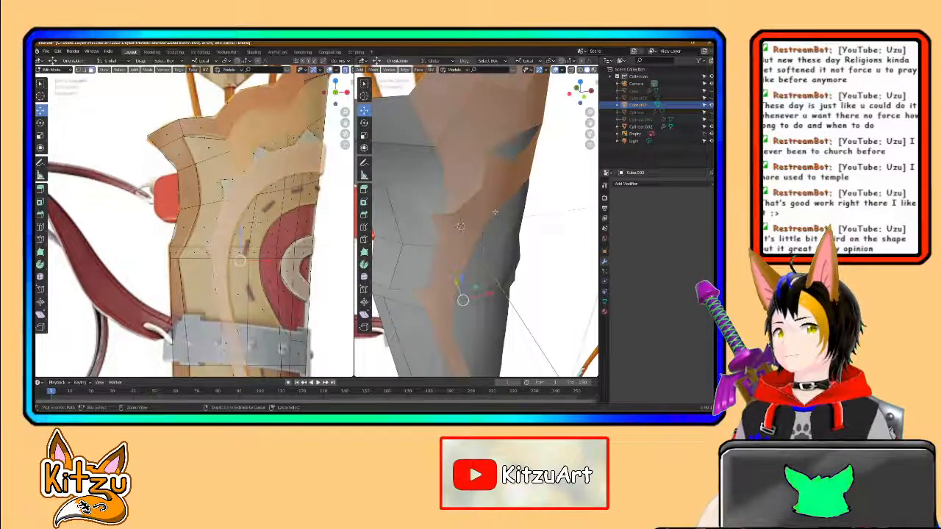
key(ctrl+z)
key(ctrl+z)
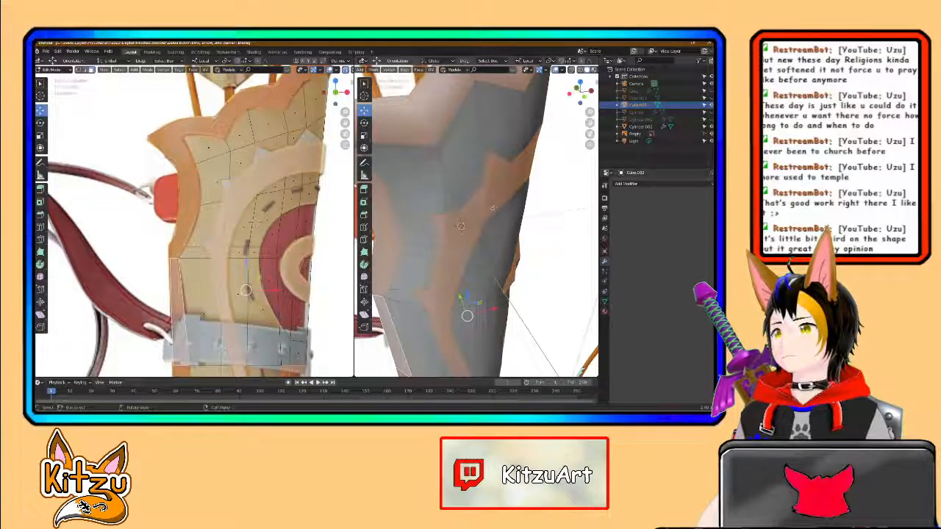
scroll(492, 209, down, 5)
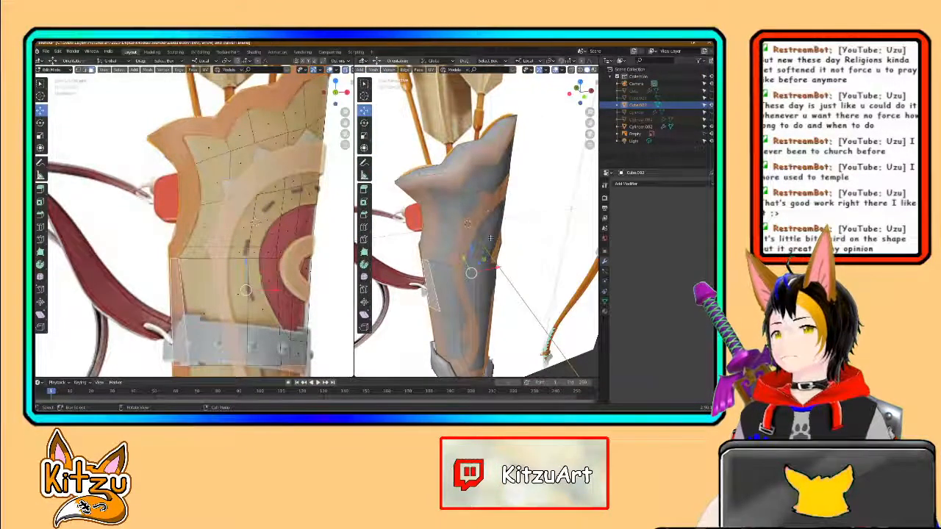
key(ctrl+z)
key(ctrl+z)
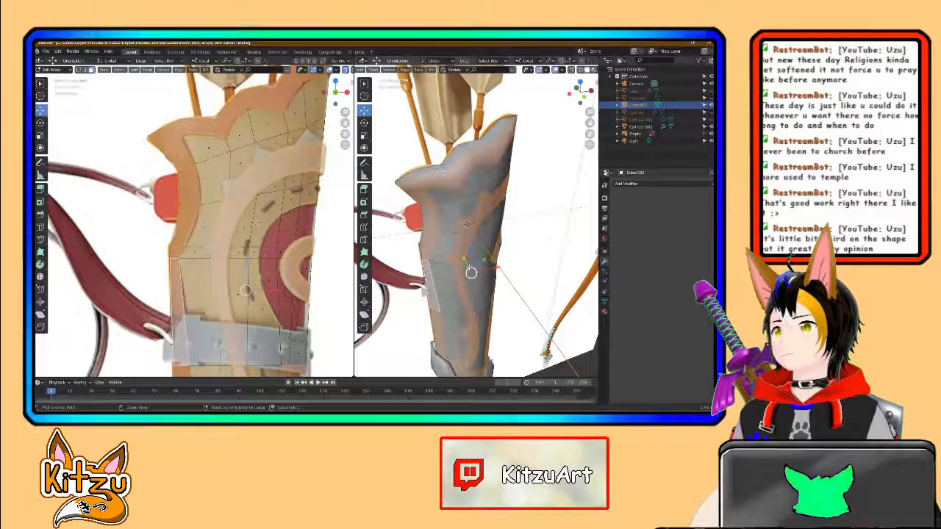
Step: Extrude the full trim selection from the quiver surface and inspect the raised trim from several angles
key(e)
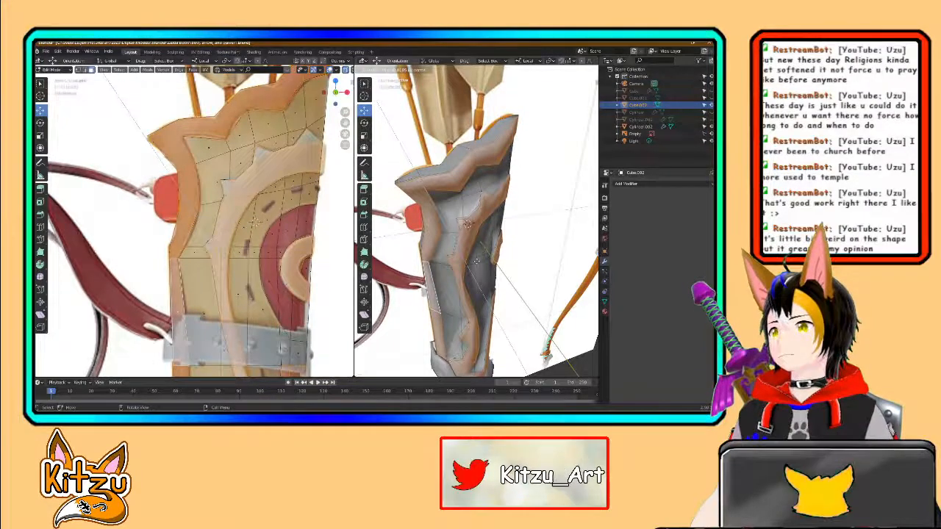
click(480, 251)
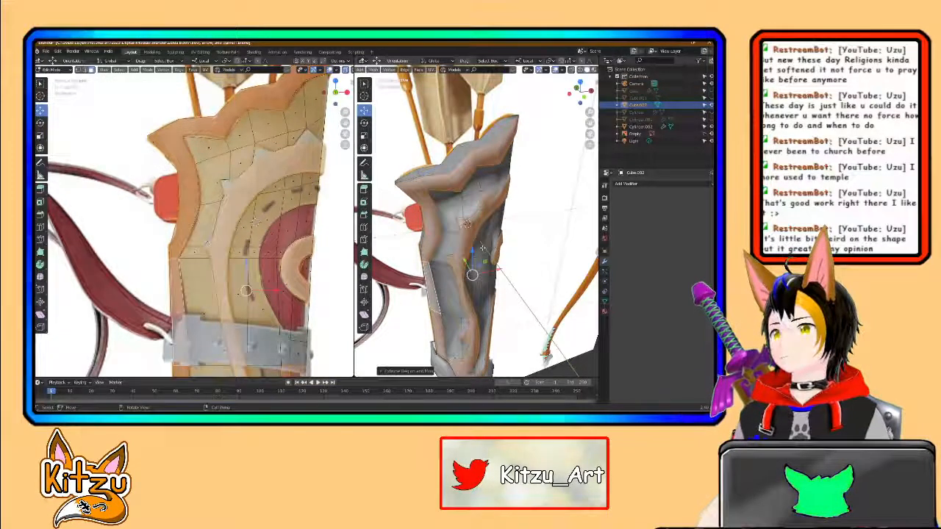
middle_drag(514, 265, 523, 259)
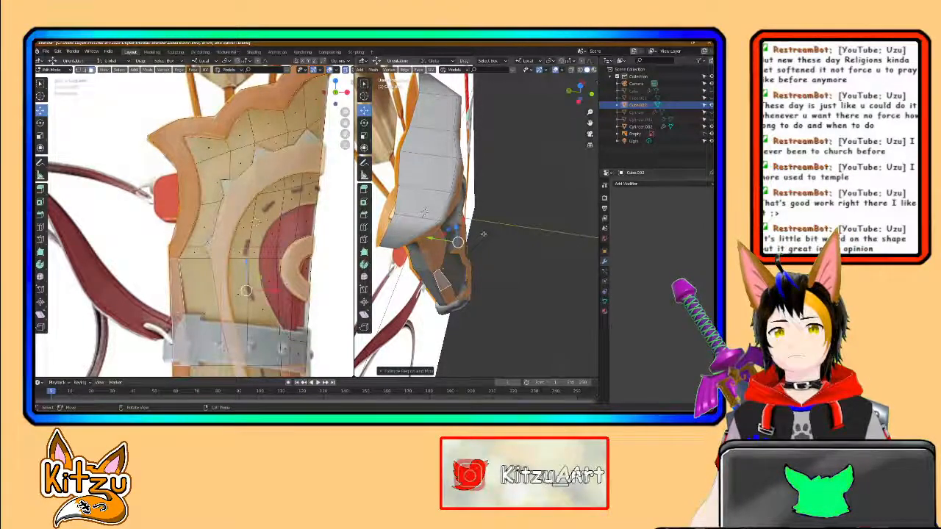
mouse_move(474, 229)
middle_down()
mouse_move(425, 269)
mouse_move(484, 211)
mouse_move(465, 227)
middle_up()
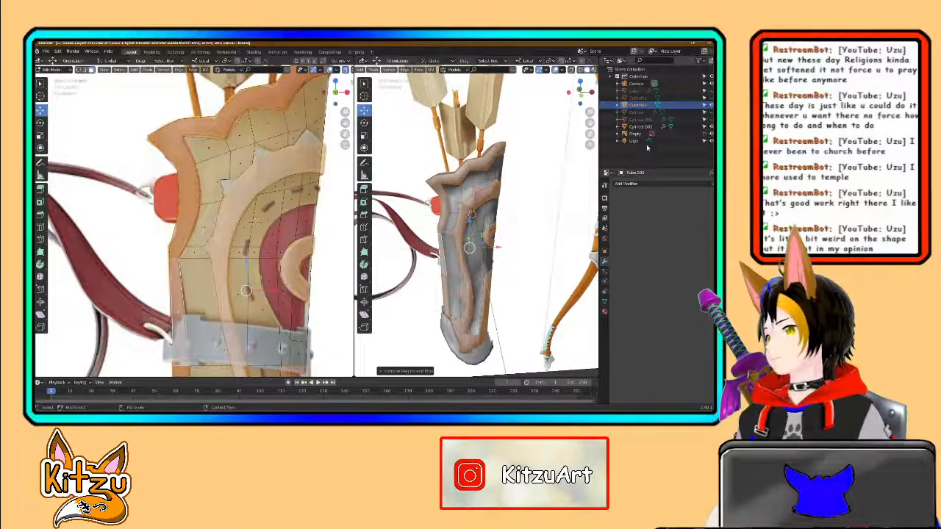
Step: Hide the current quiver mesh Cube.002 and unhide the smooth quiver body Cylinder.001
click(710, 105)
click(711, 98)
click(711, 98)
click(710, 98)
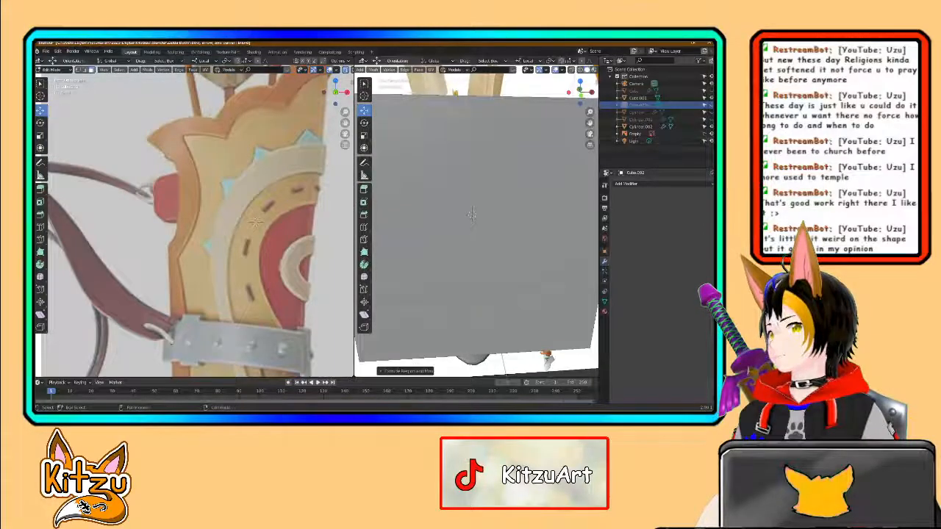
scroll(473, 215, down, 3)
click(710, 98)
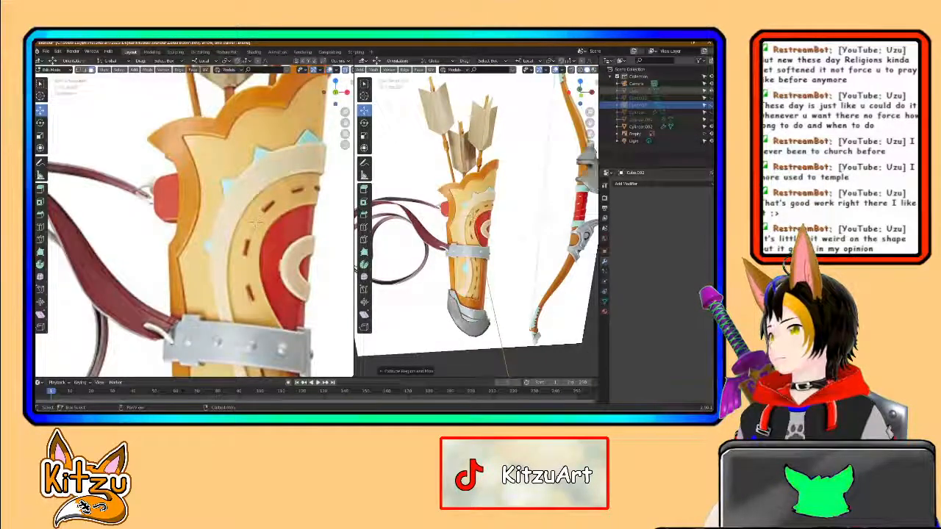
click(711, 112)
click(710, 113)
click(711, 120)
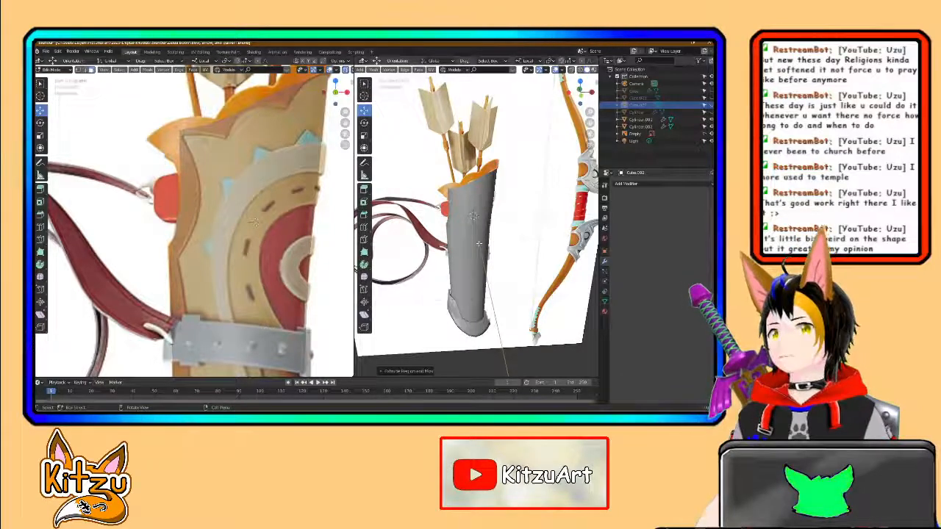
Step: Switch from the hidden mesh to the smooth cylindrical quiver body and open its mesh for editing
key(Tab)
click(465, 233)
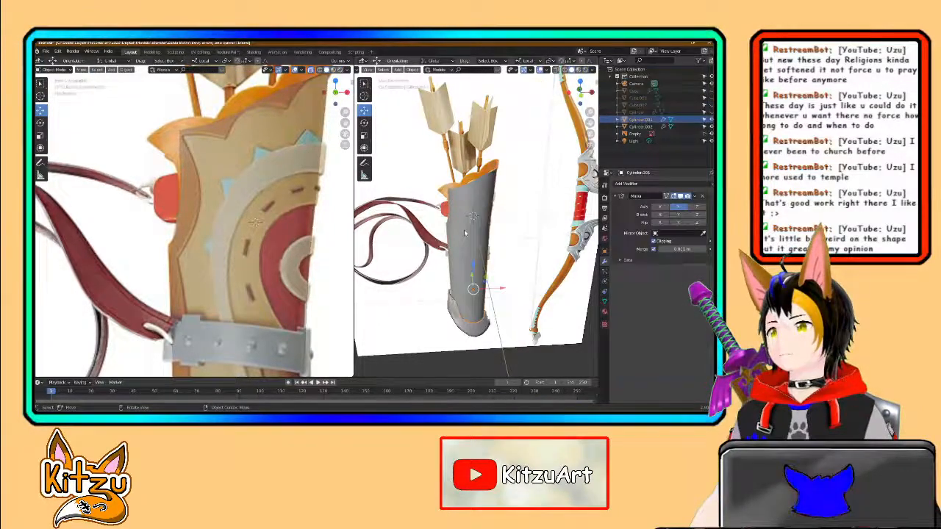
key(Tab)
Step: Knife-cut the cylinder's upper faces along the outer edge of the pale curved band, following the reference beside the turquoise spikes
scroll(474, 236, up, 1)
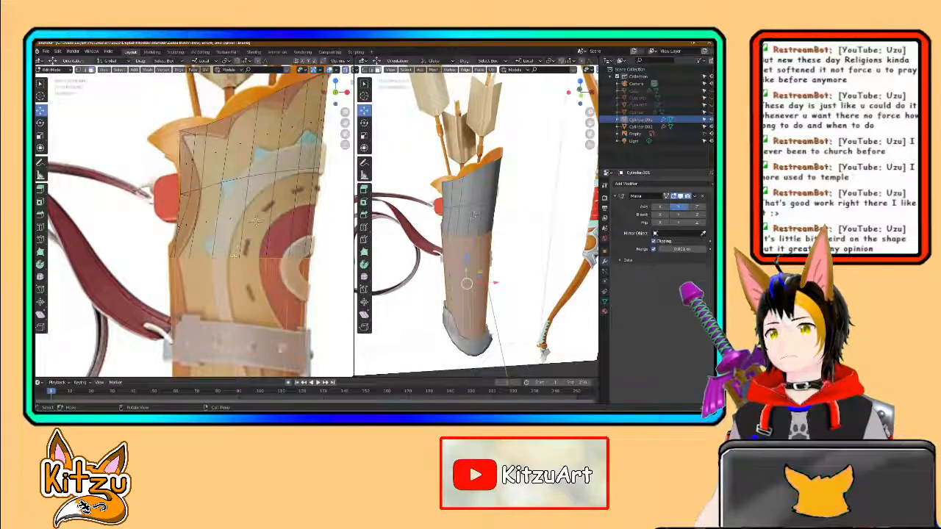
scroll(249, 221, down, 2)
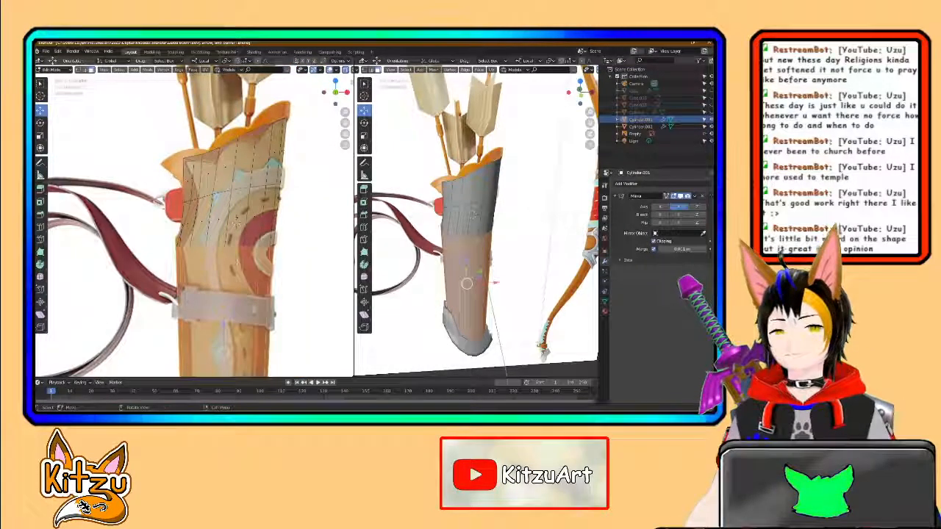
middle_drag(237, 223, 243, 172)
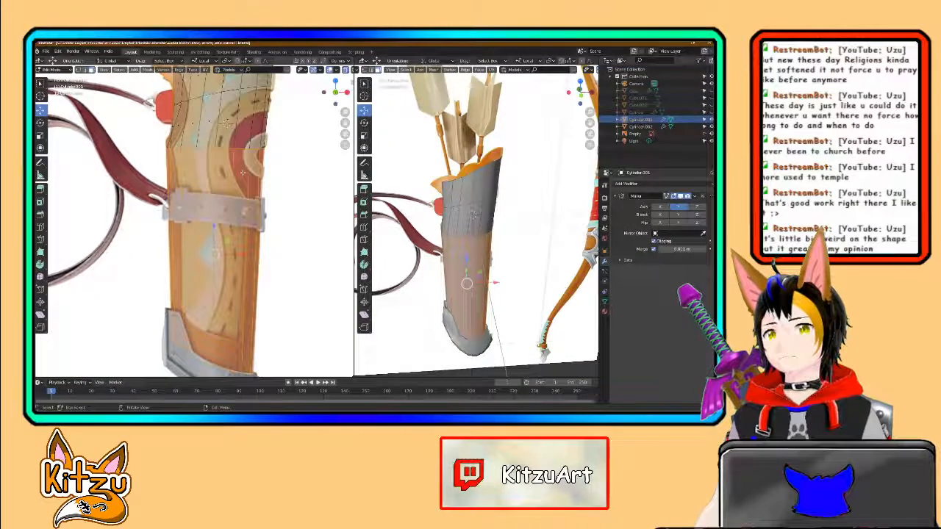
shift+middle_drag(231, 335, 226, 297)
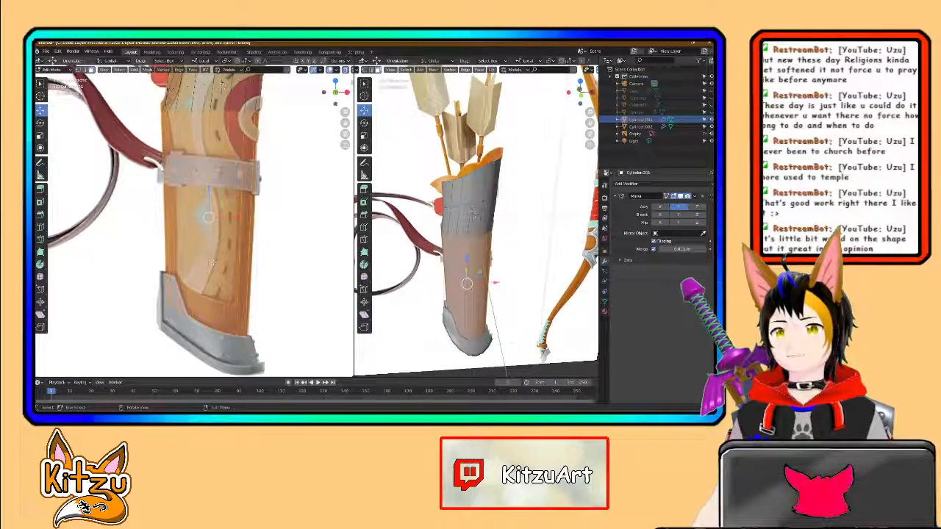
click(43, 244)
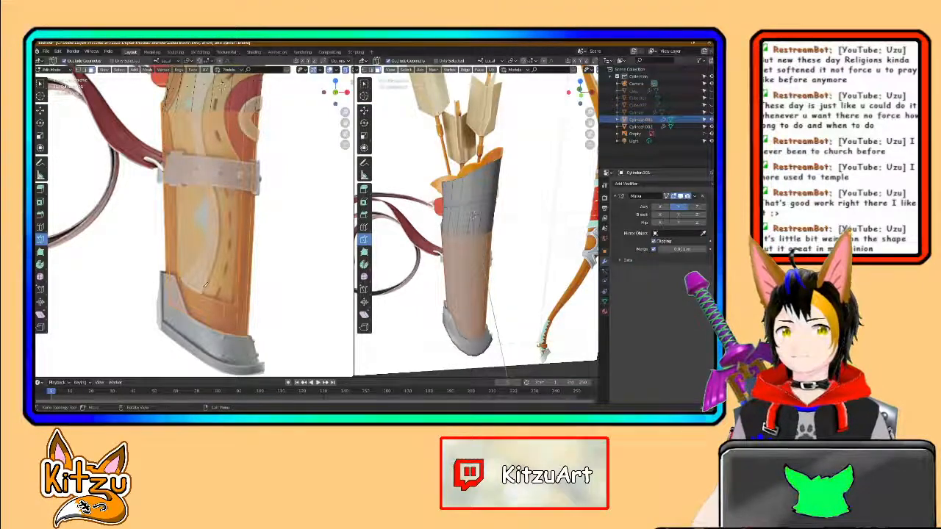
shift+middle_drag(218, 190, 218, 278)
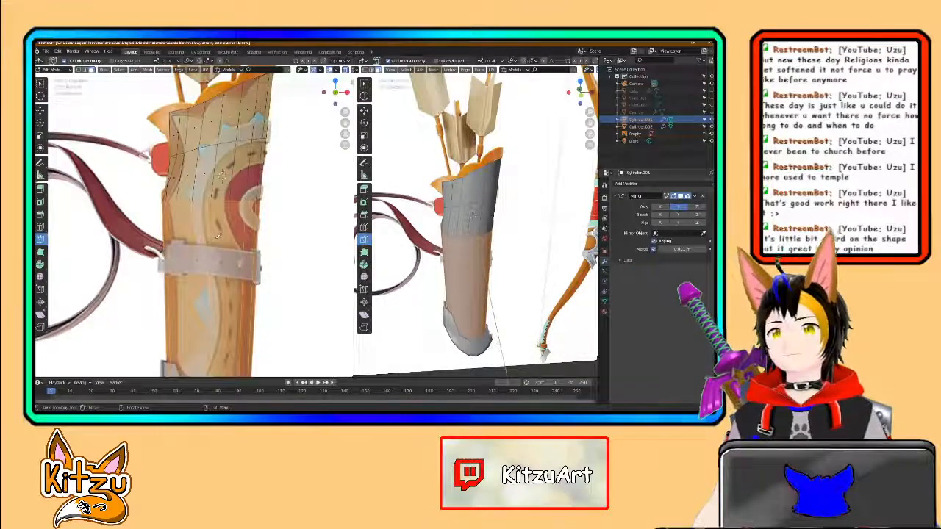
scroll(222, 174, up, 5)
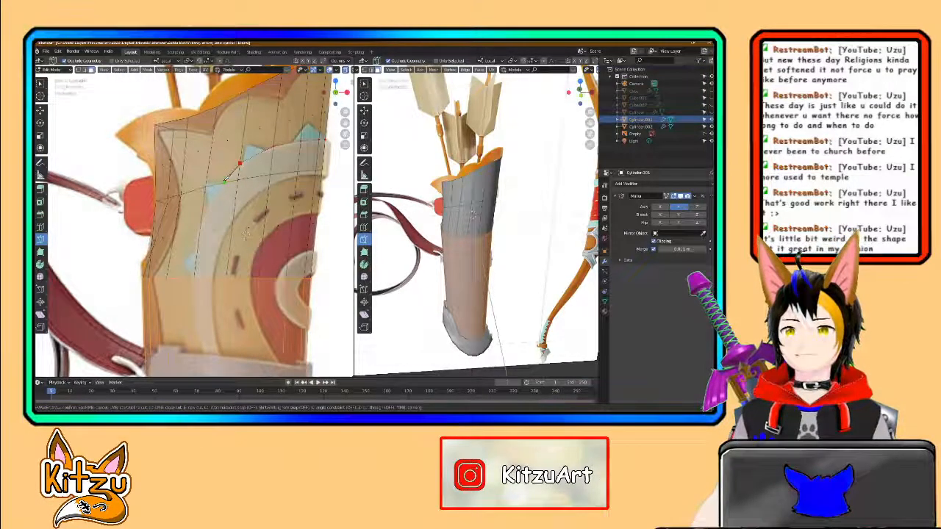
click(224, 182)
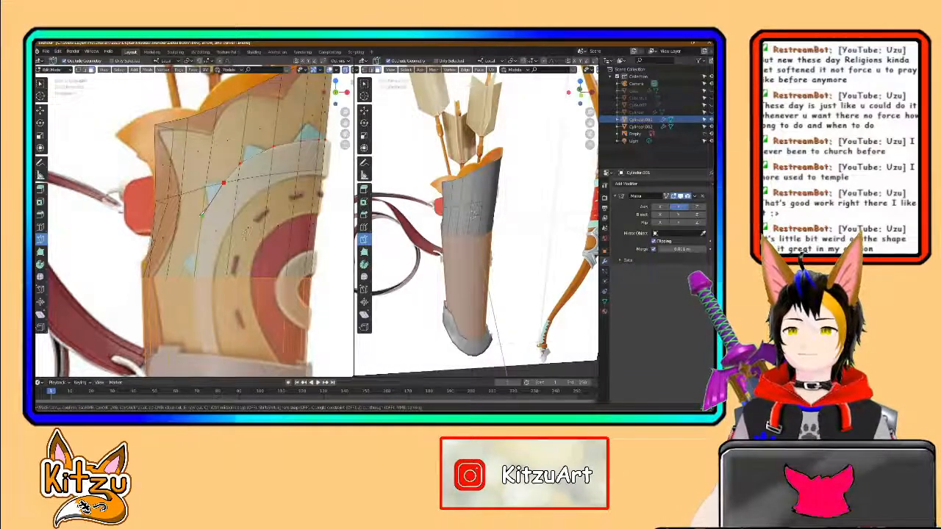
click(200, 220)
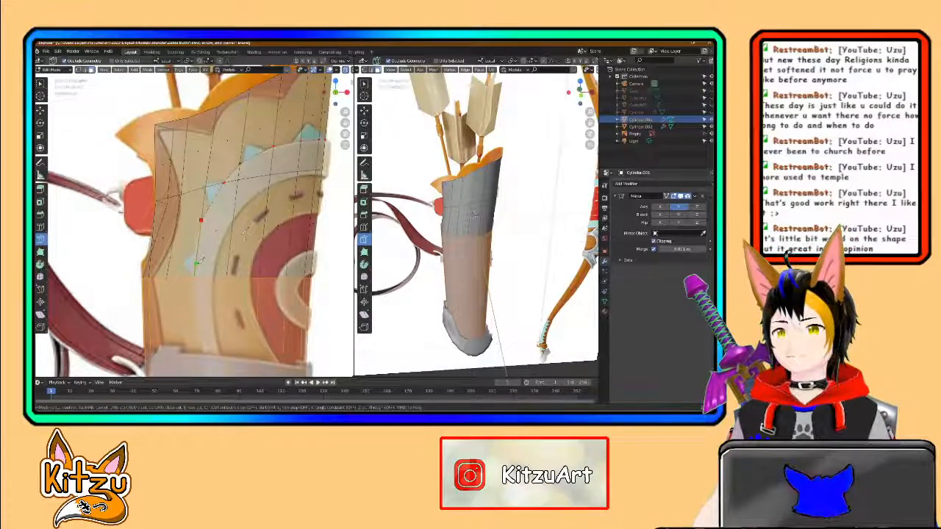
key(Return)
Step: Knife-cut the outer edge of the pale curved band down the quiver body to the metal strap, following the reference
shift+middle_drag(187, 254, 194, 175)
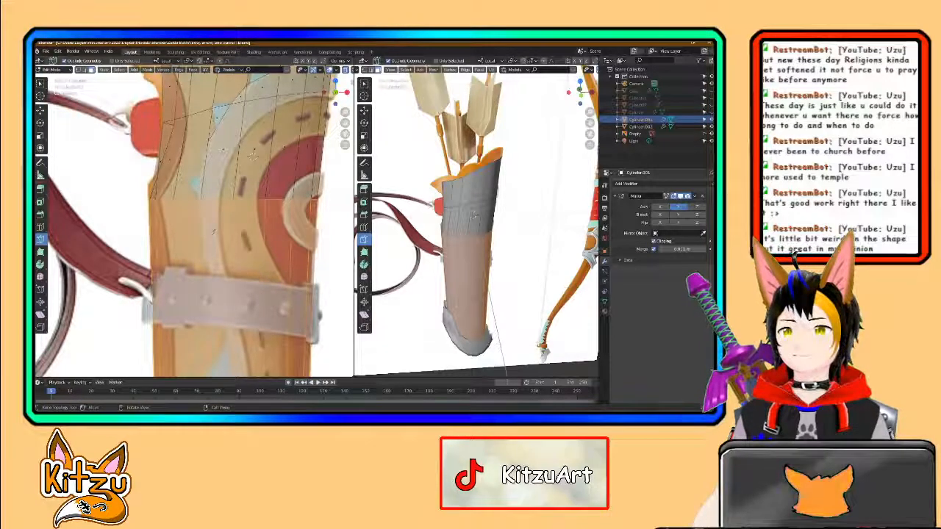
shift+middle_drag(253, 155, 251, 121)
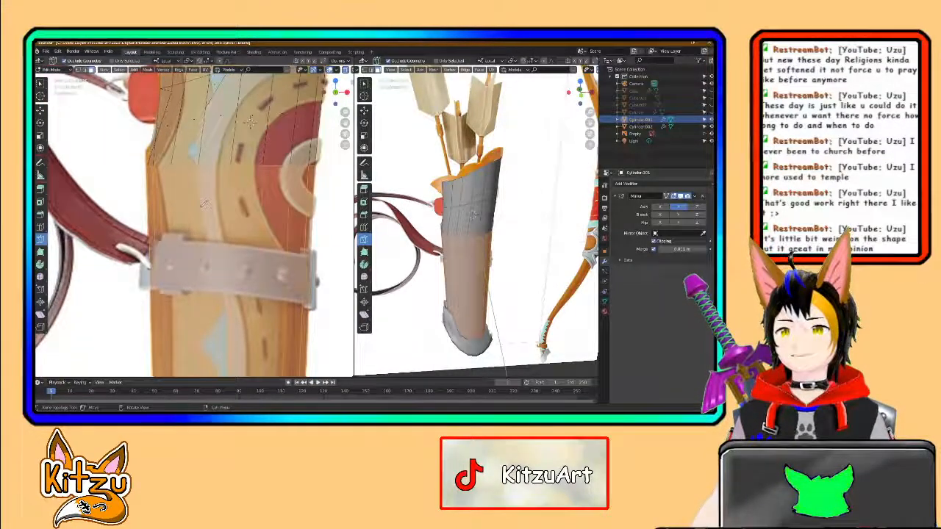
click(200, 198)
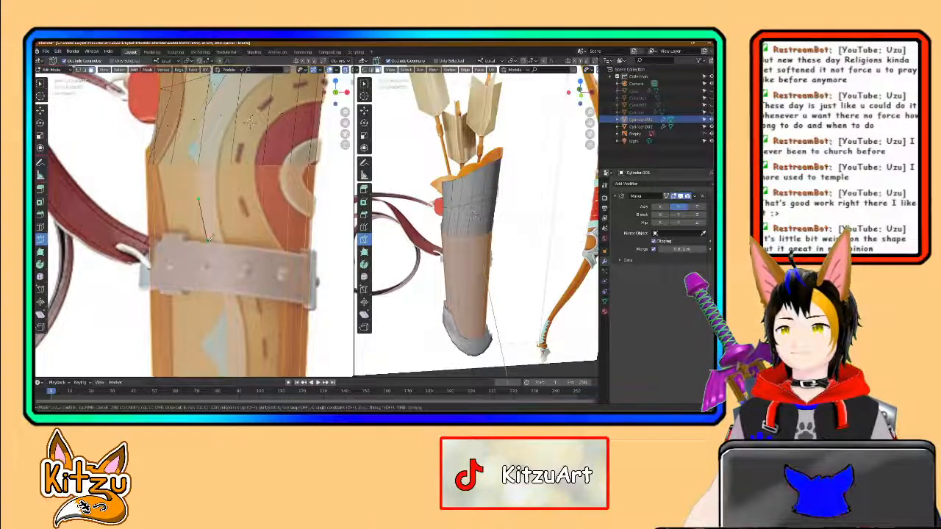
click(207, 243)
shift+middle_drag(214, 246, 210, 189)
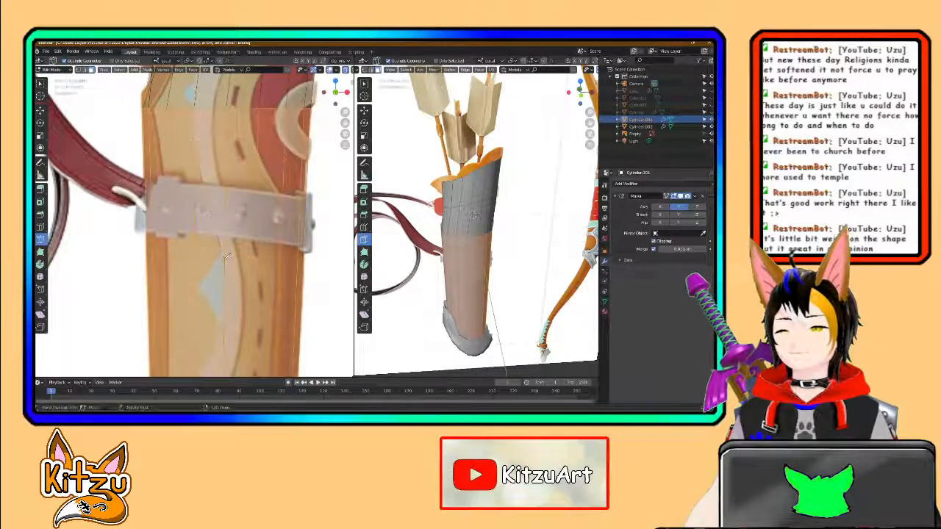
shift+middle_drag(226, 255, 280, 184)
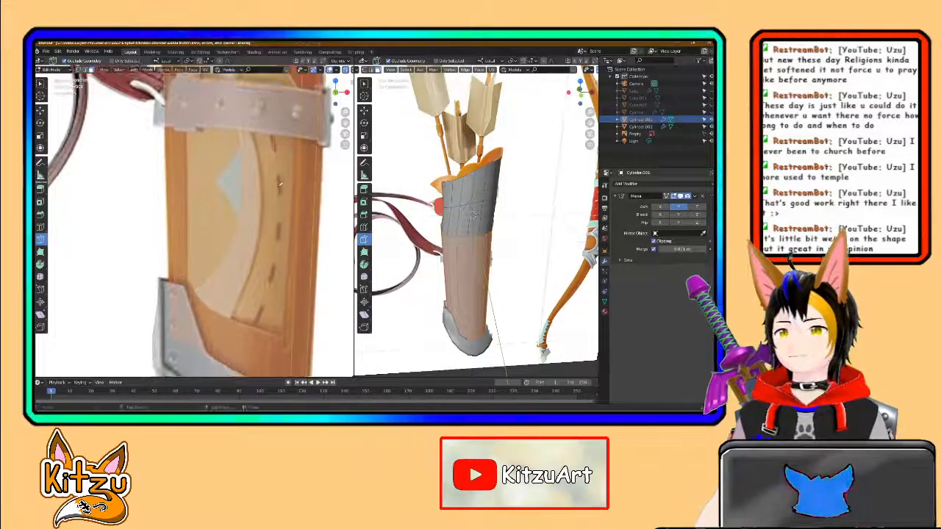
Step: Knife-cut the band's outer edge below the strap down to the corner guard and along the panel's bottom border
click(241, 203)
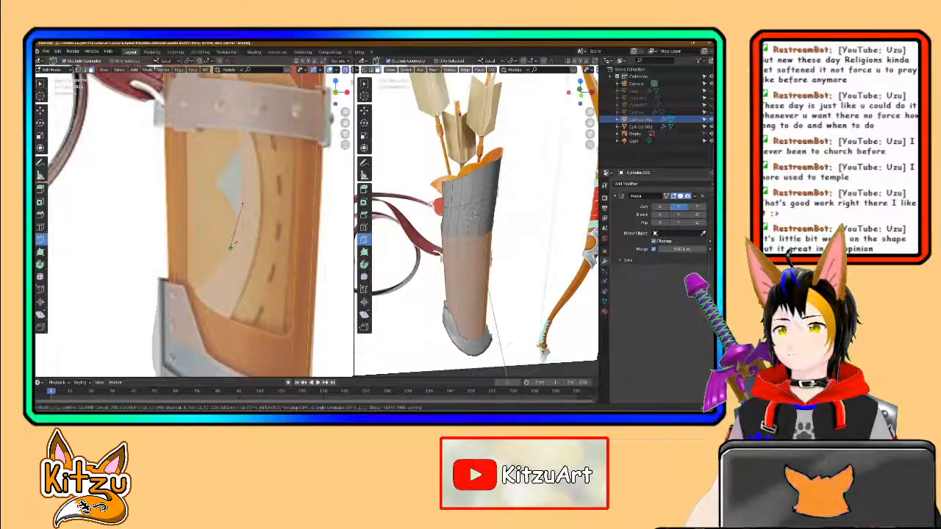
click(229, 247)
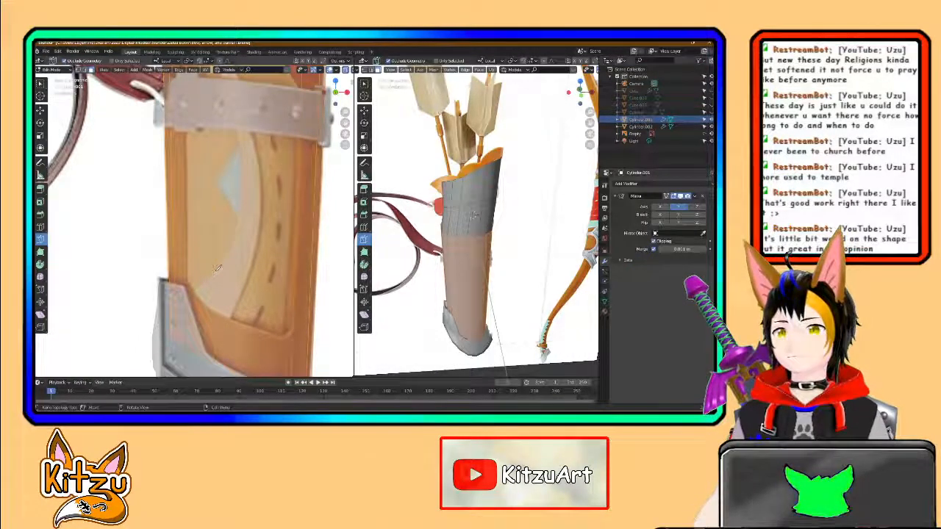
click(214, 271)
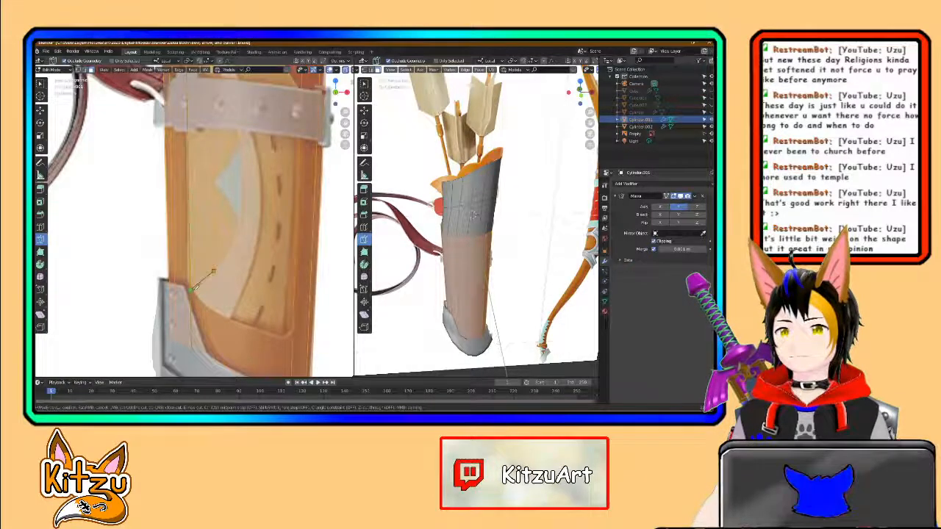
click(191, 288)
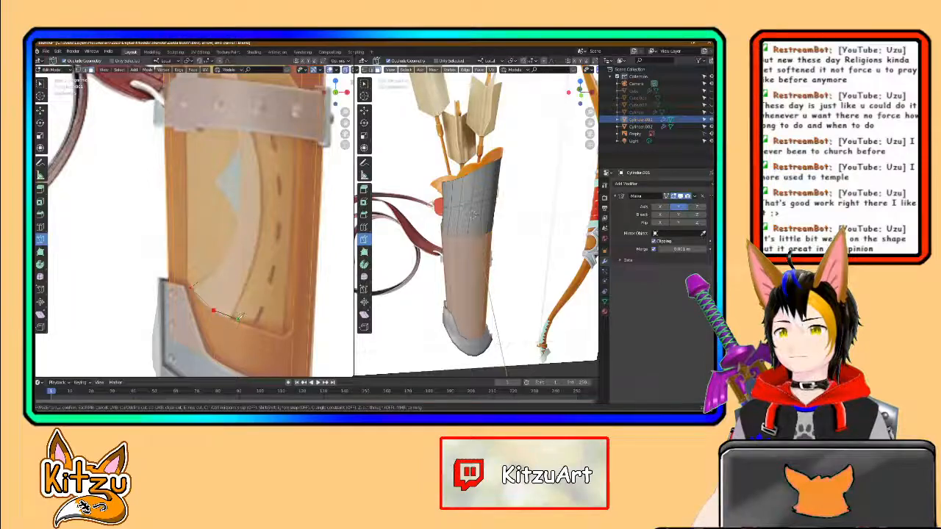
key(Return)
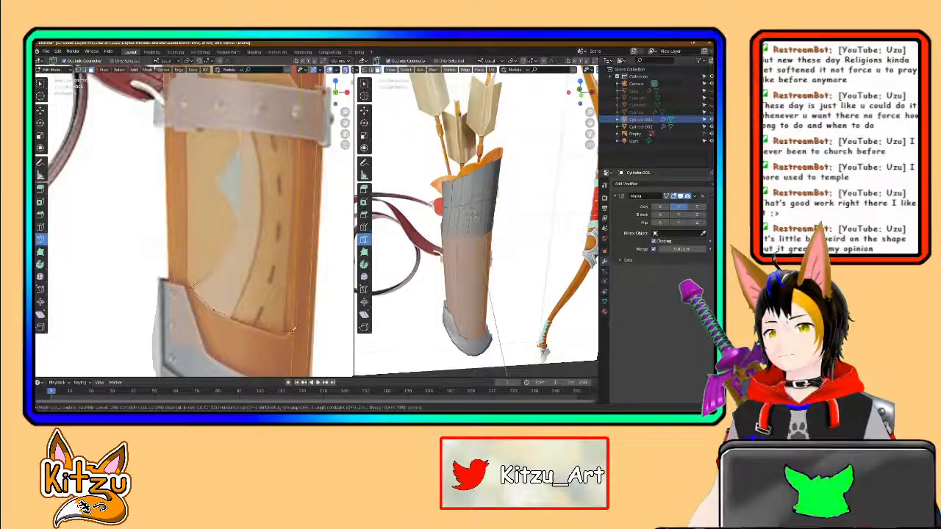
key(Return)
Step: Knife-cut the leather panel's outer side edge from the metal strap up to the scalloped side trim
shift+middle_drag(214, 284, 266, 289)
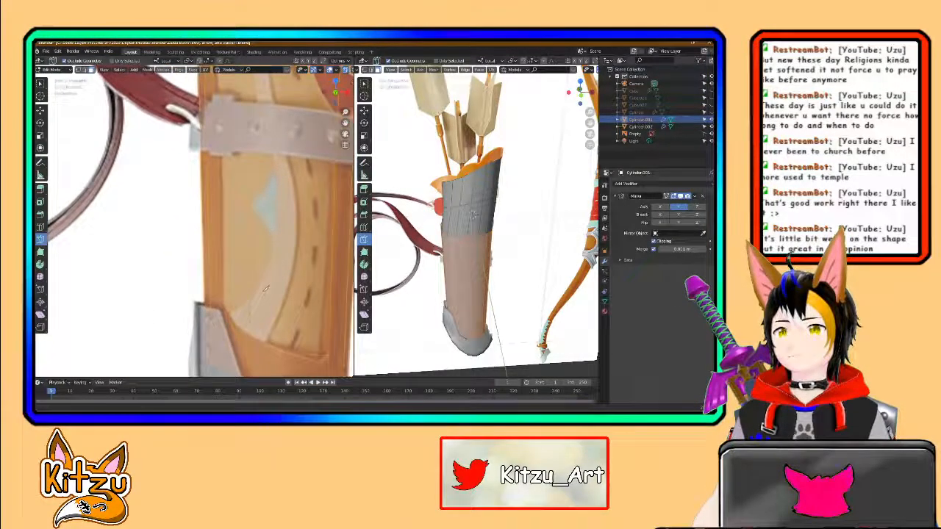
shift+middle_drag(236, 197, 228, 327)
shift+middle_drag(218, 223, 227, 251)
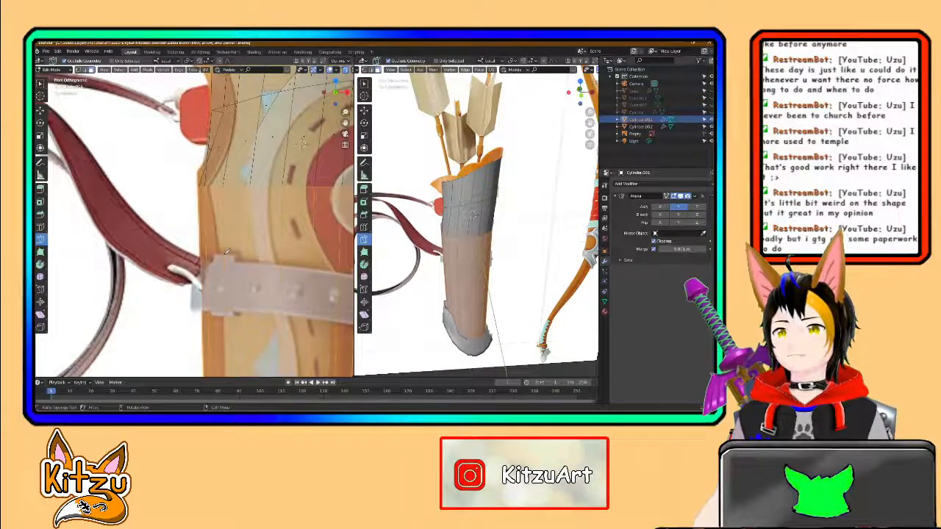
click(224, 252)
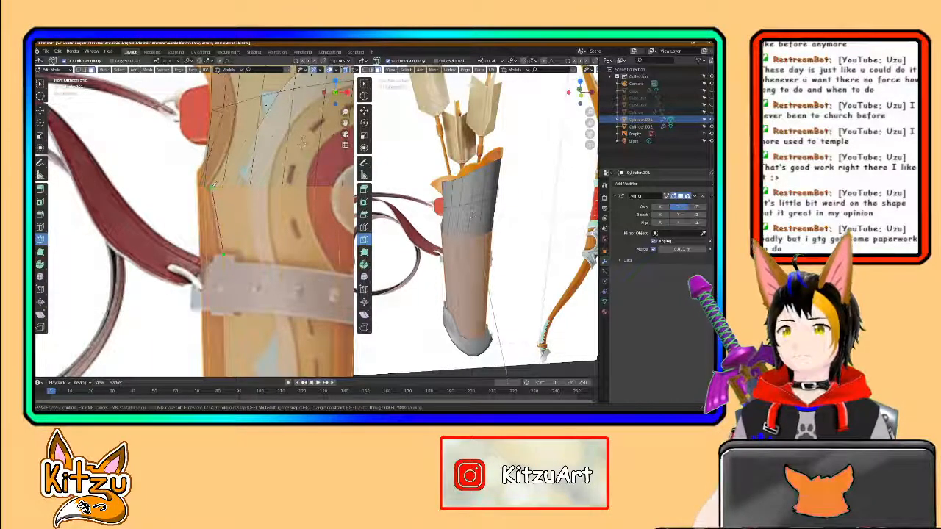
scroll(232, 199, down, 1)
shift+middle_drag(234, 202, 225, 279)
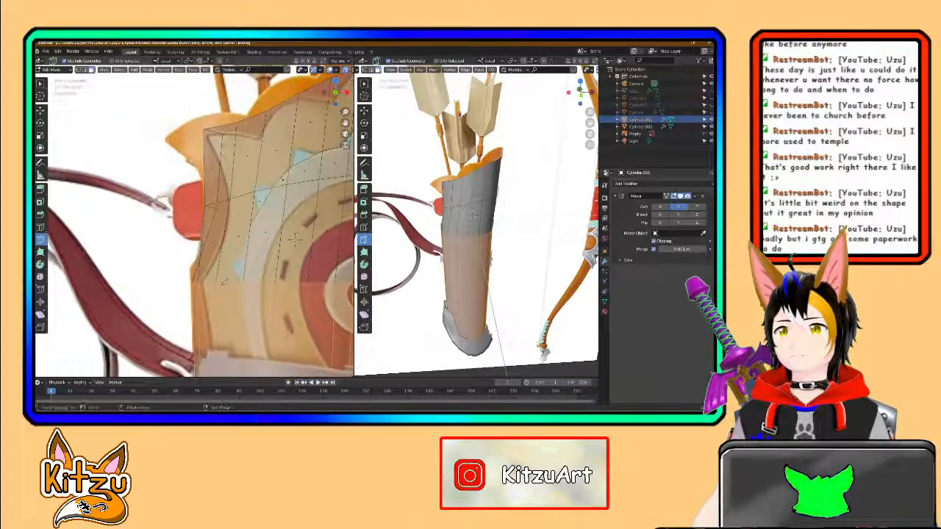
Step: Toggle the visibility of Empty, Cylinder, Cube.002 and Cube.001 to check which object holds which version of the quiver
scroll(224, 278, down, 2)
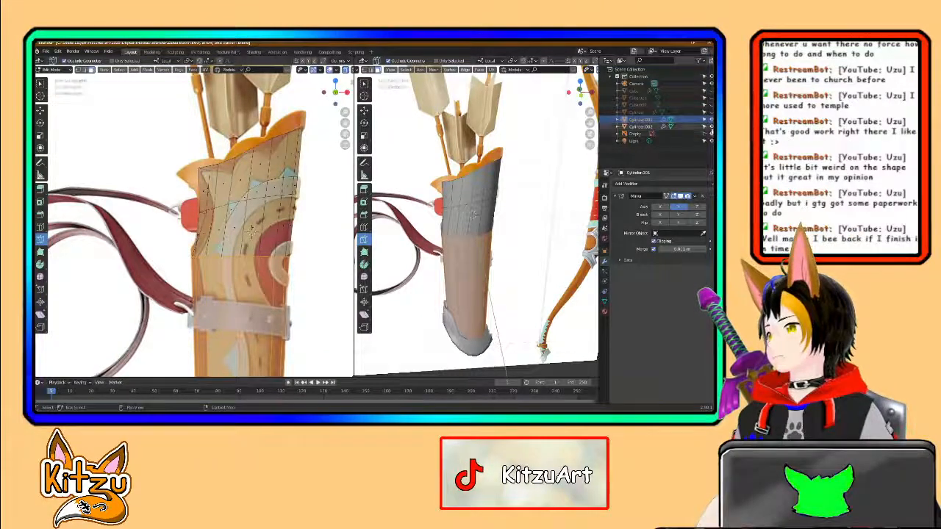
click(711, 134)
click(711, 134)
click(710, 113)
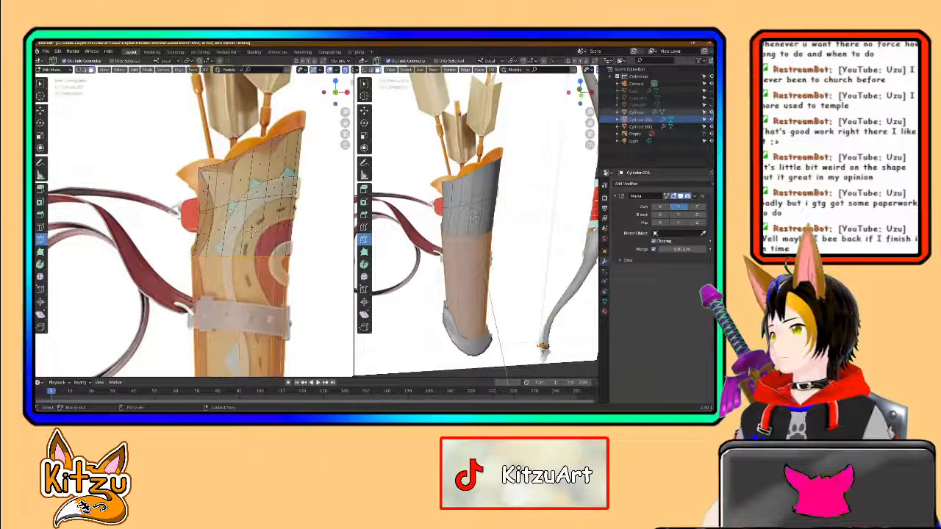
click(710, 113)
click(712, 106)
click(712, 105)
click(712, 105)
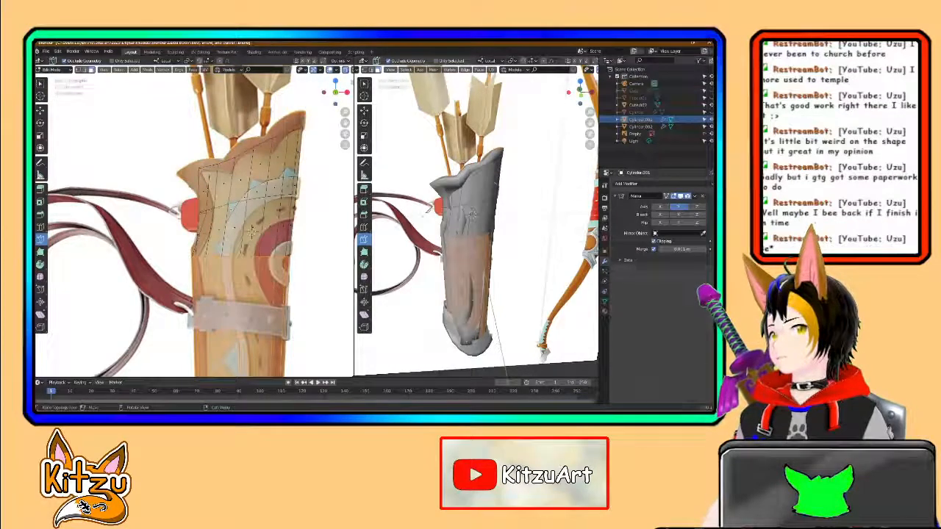
scroll(472, 213, up, 5)
middle_drag(465, 208, 403, 204)
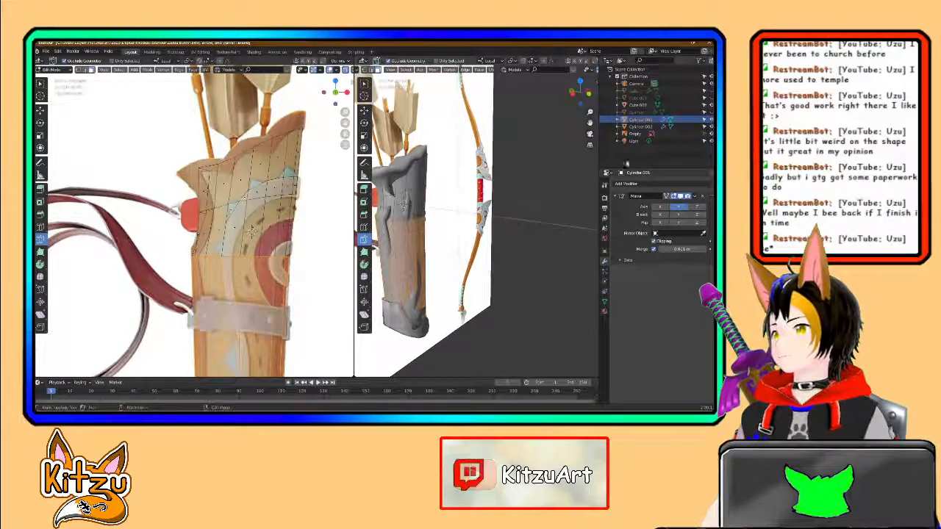
click(710, 97)
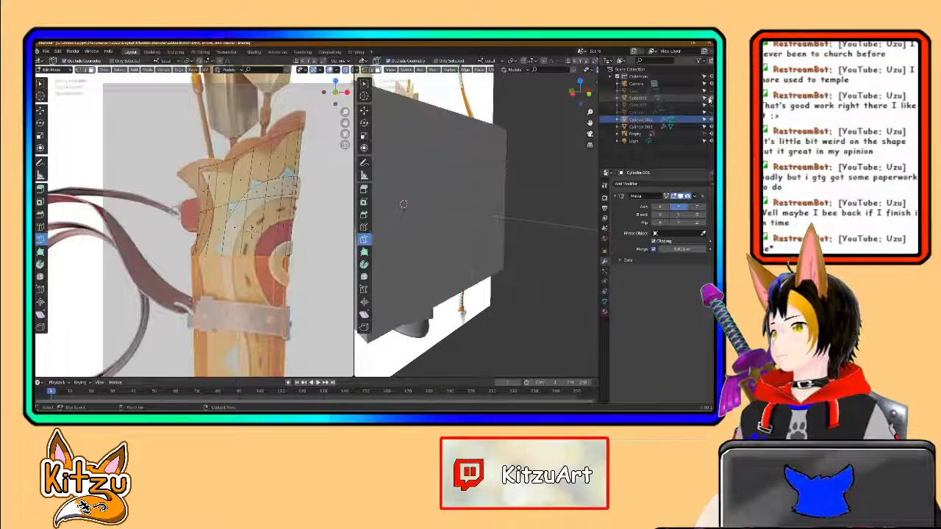
click(710, 98)
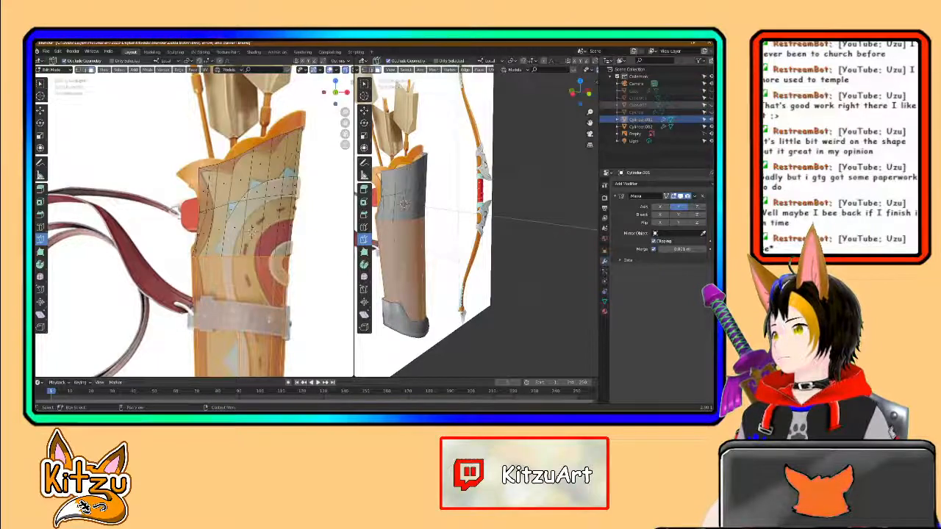
Step: Unhide the detailed quiver mesh Cube.002 over the cylindrical body and compare the two surfaces up close
click(711, 112)
click(711, 105)
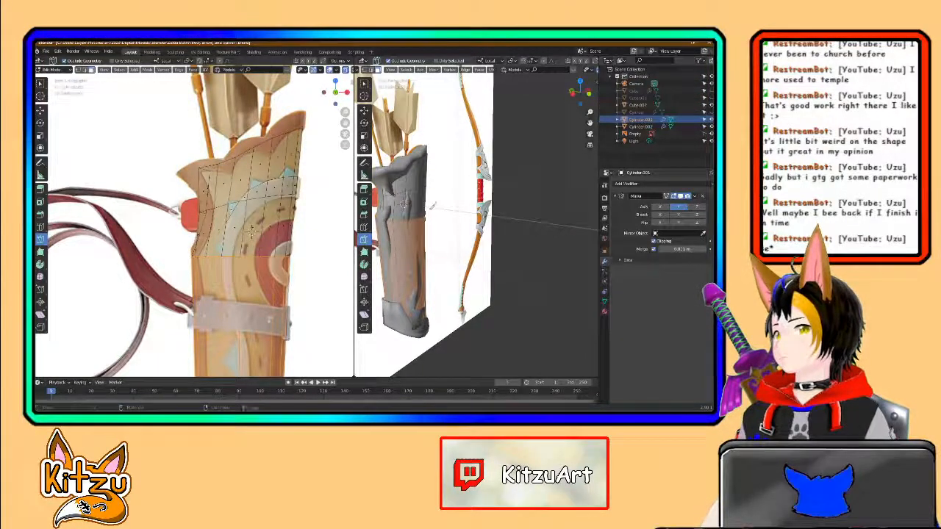
scroll(432, 206, up, 6)
middle_drag(476, 174, 483, 216)
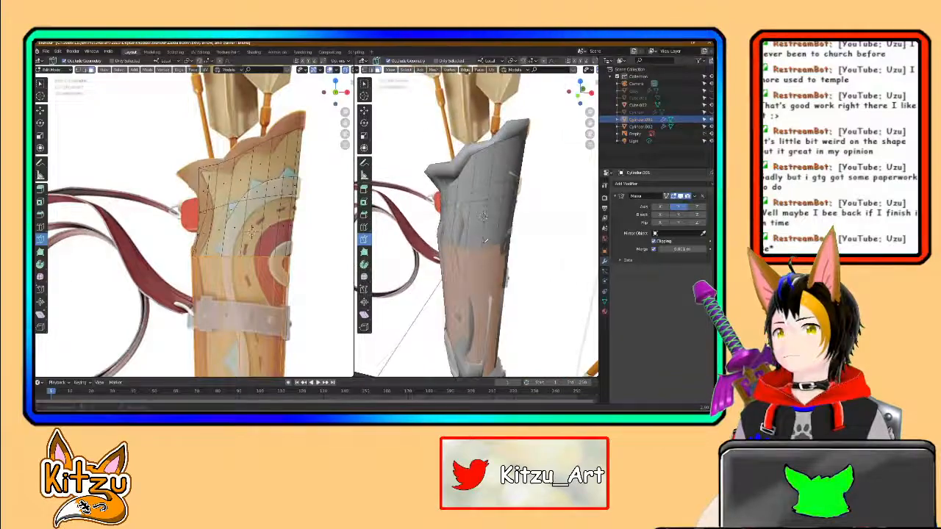
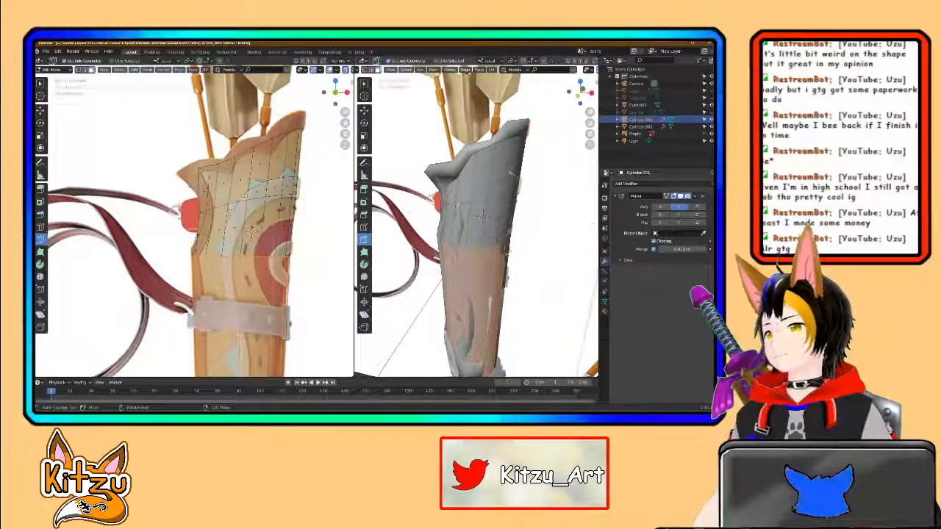
scroll(527, 264, up, 2)
shift+middle_drag(491, 260, 499, 219)
scroll(499, 219, down, 2)
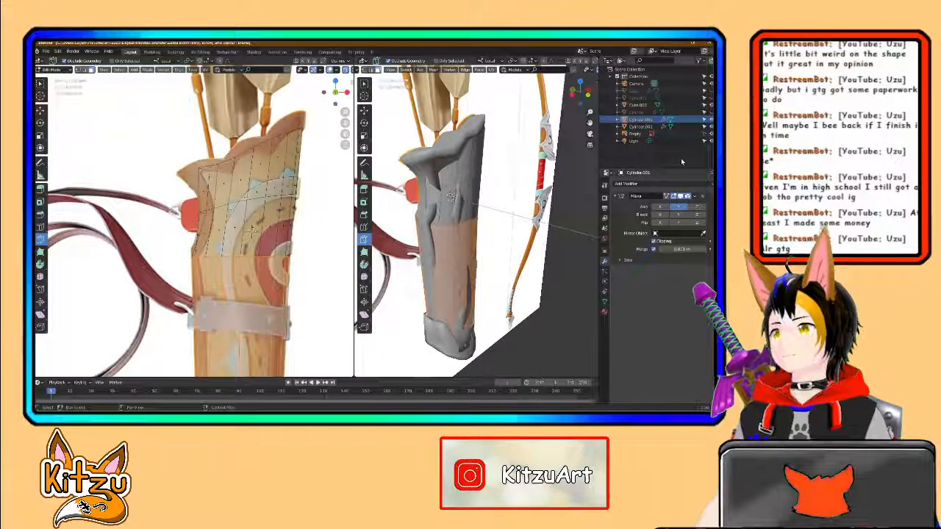
Step: Hide the cylindrical body Cylinder.001 and open the detailed quiver mesh Cube.002 for editing
key(Tab)
middle_drag(463, 213, 500, 205)
scroll(474, 180, up, 4)
middle_drag(512, 174, 501, 168)
key(Tab)
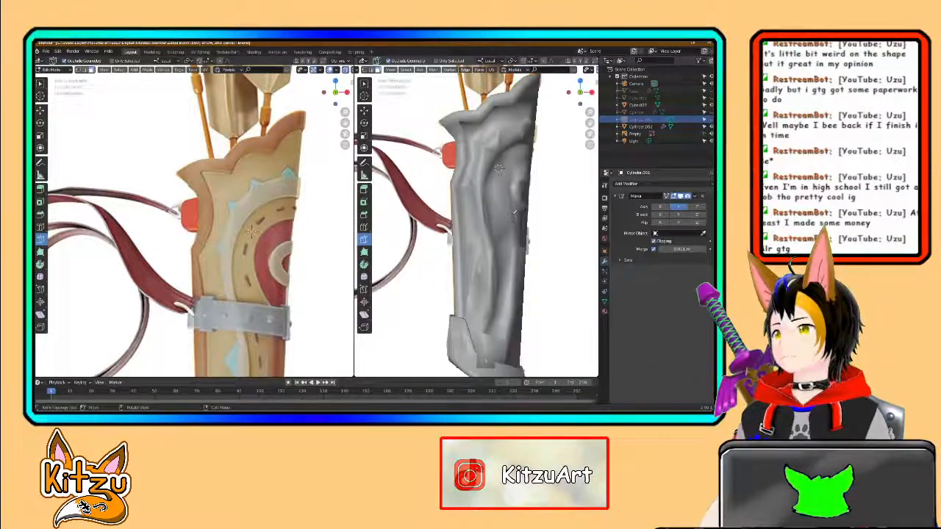
middle_drag(505, 213, 504, 213)
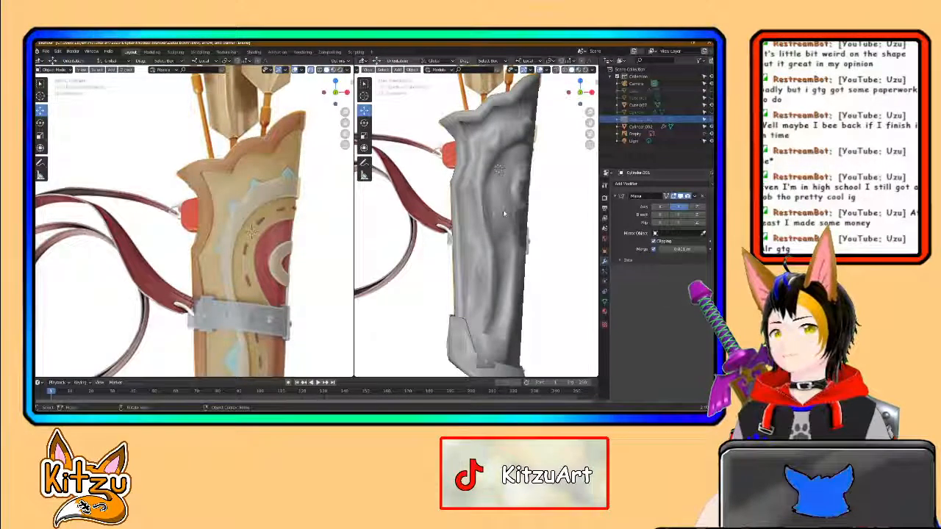
click(493, 212)
key(Tab)
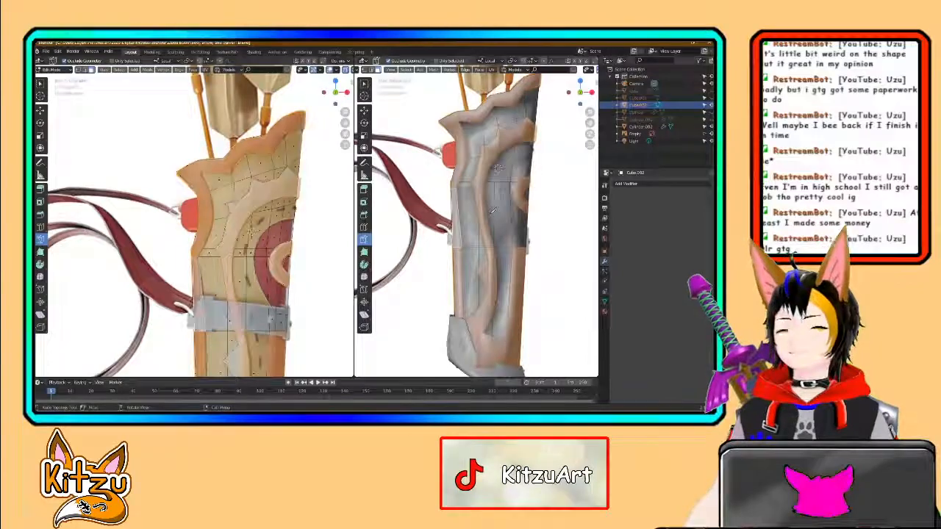
Step: Examine the topology and raised trim of Cube.002 from the front, the sides and below
scroll(493, 210, up, 3)
middle_drag(494, 210, 514, 204)
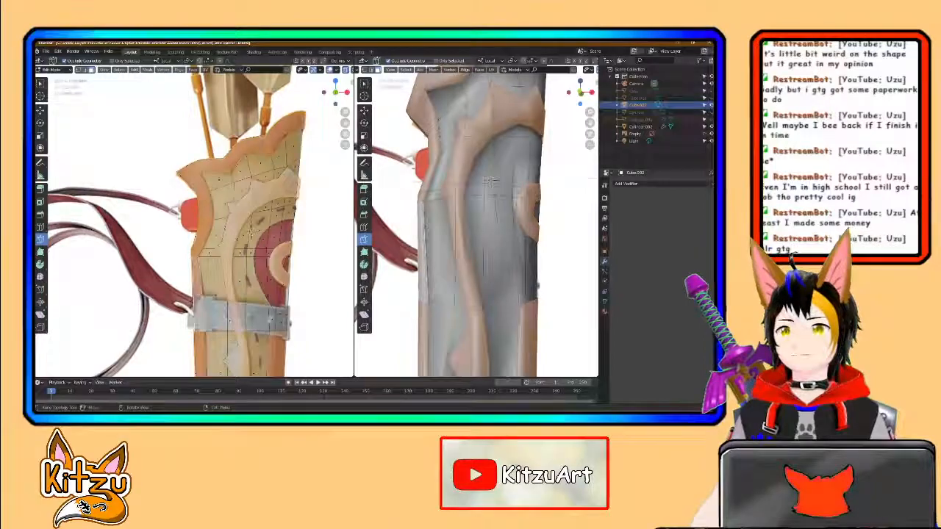
middle_drag(488, 180, 422, 148)
middle_drag(530, 174, 506, 195)
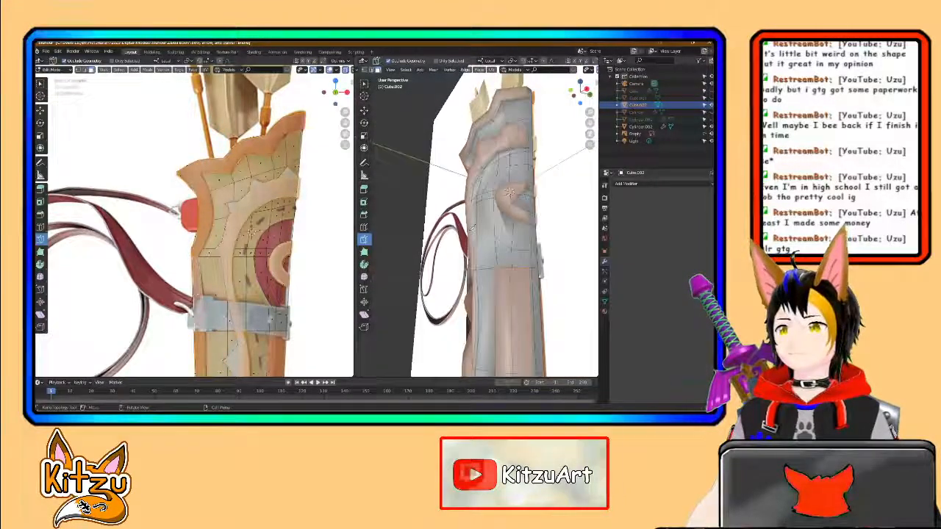
middle_drag(506, 267, 515, 268)
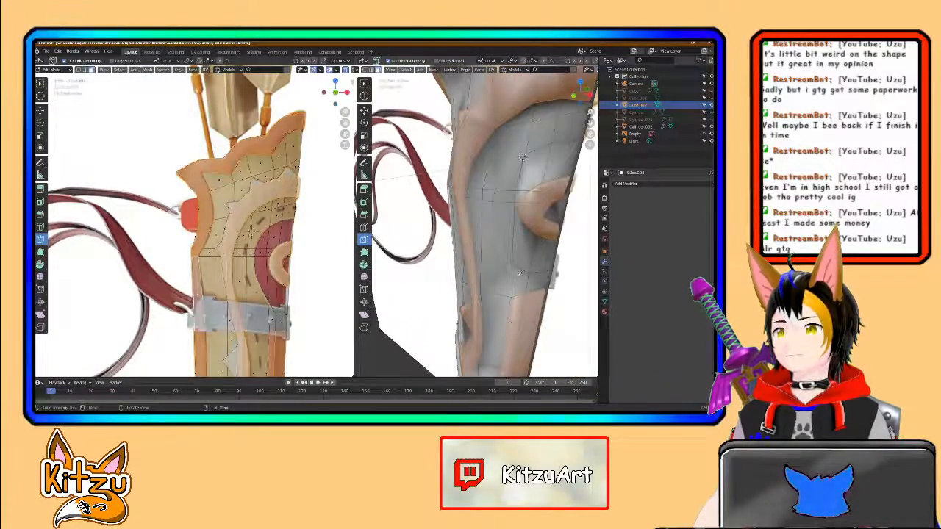
middle_drag(502, 244, 399, 257)
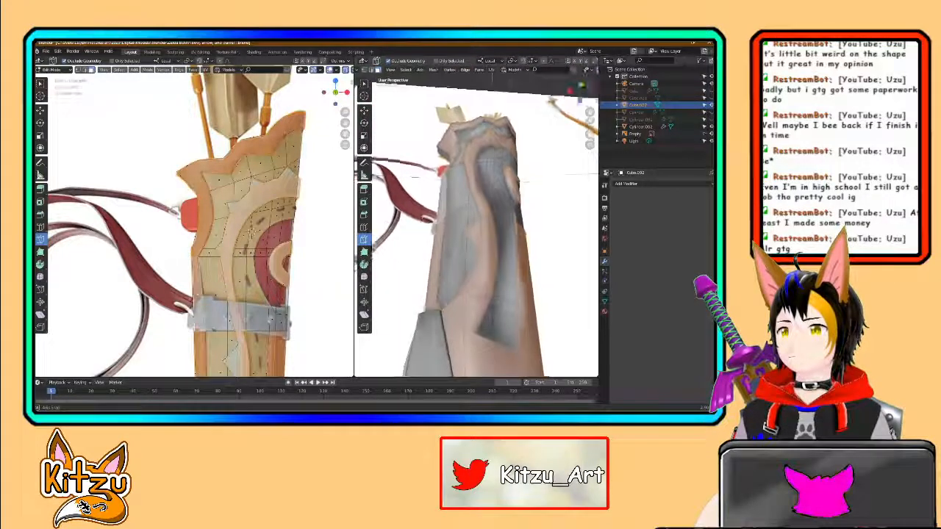
middle_drag(450, 203, 477, 263)
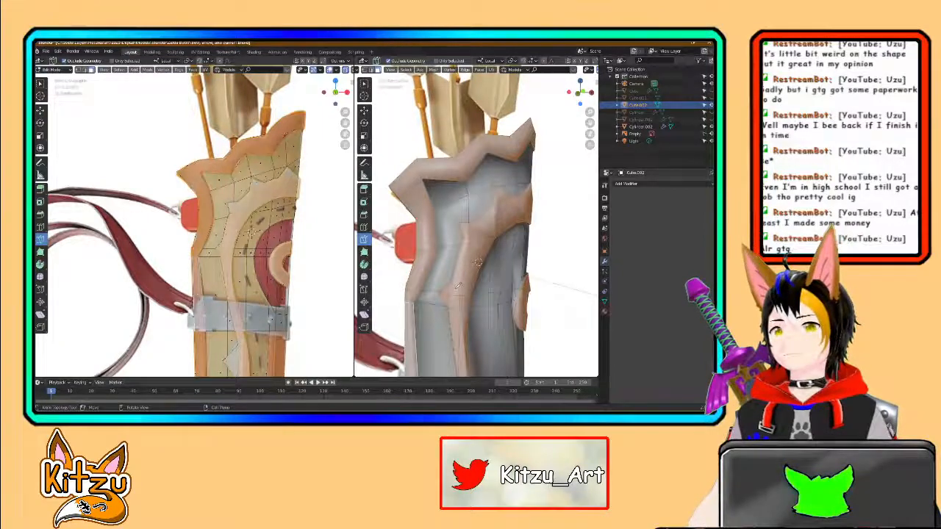
middle_drag(477, 262, 483, 246)
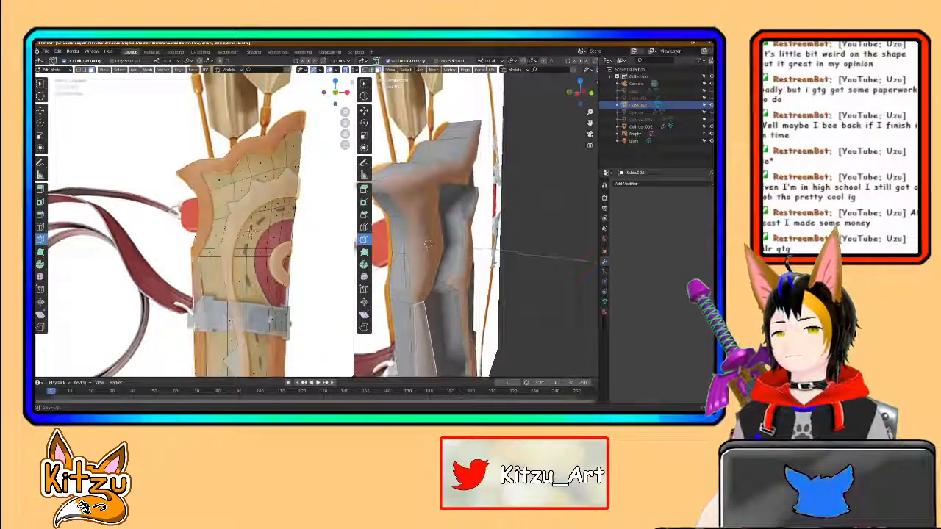
middle_drag(430, 232, 459, 234)
Step: Hide the detailed quiver mesh Cube.002 and bring back the cylindrical body Cylinder.001
click(710, 106)
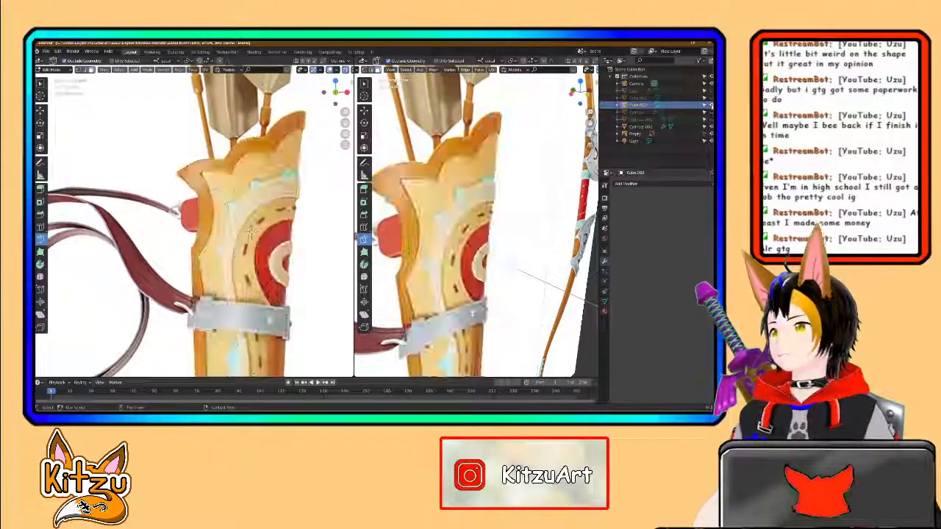
click(710, 112)
click(710, 112)
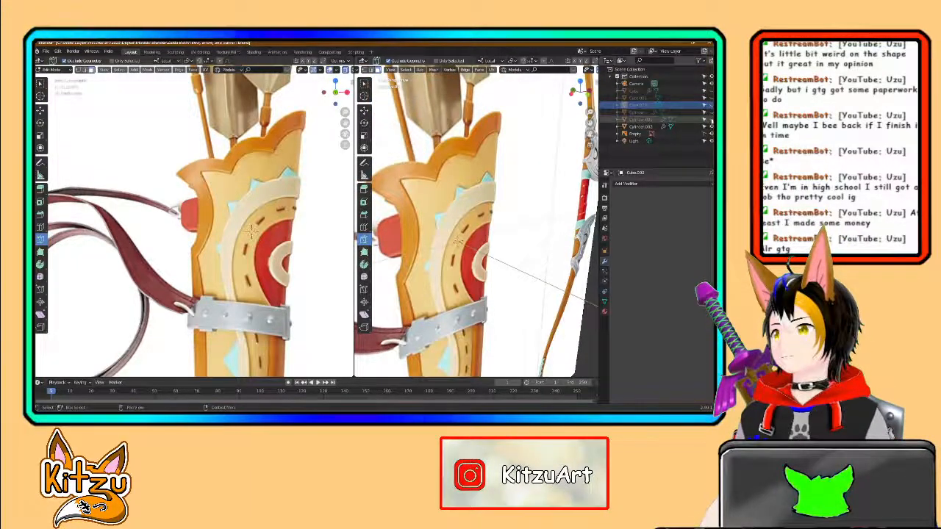
click(711, 126)
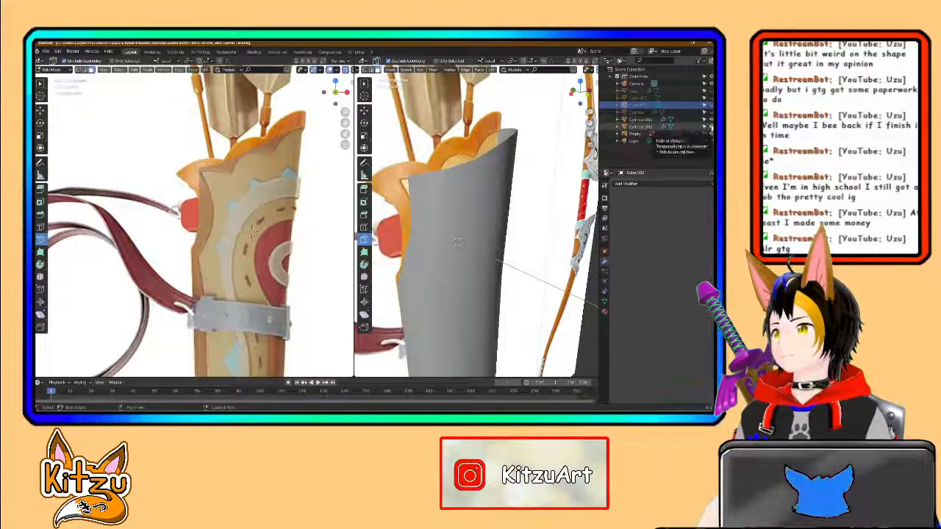
scroll(564, 189, down, 6)
scroll(564, 190, up, 5)
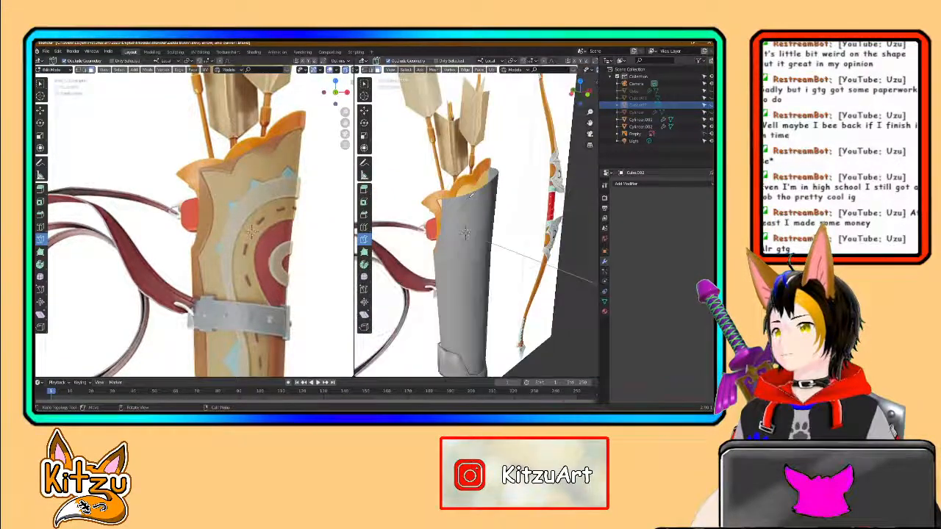
middle_drag(565, 189, 537, 189)
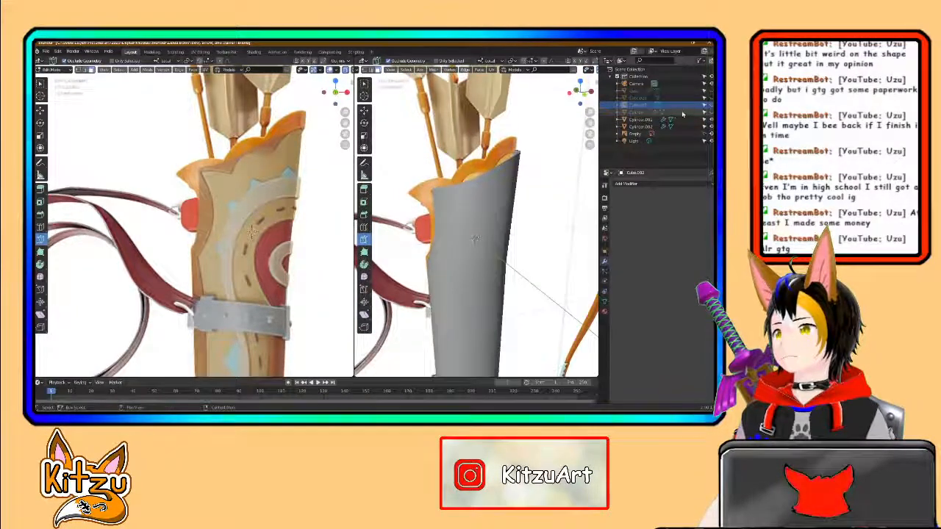
Step: Toggle the visibility of Cube.001 and Cube.002 to check what each object holds
click(710, 98)
scroll(476, 220, down, 6)
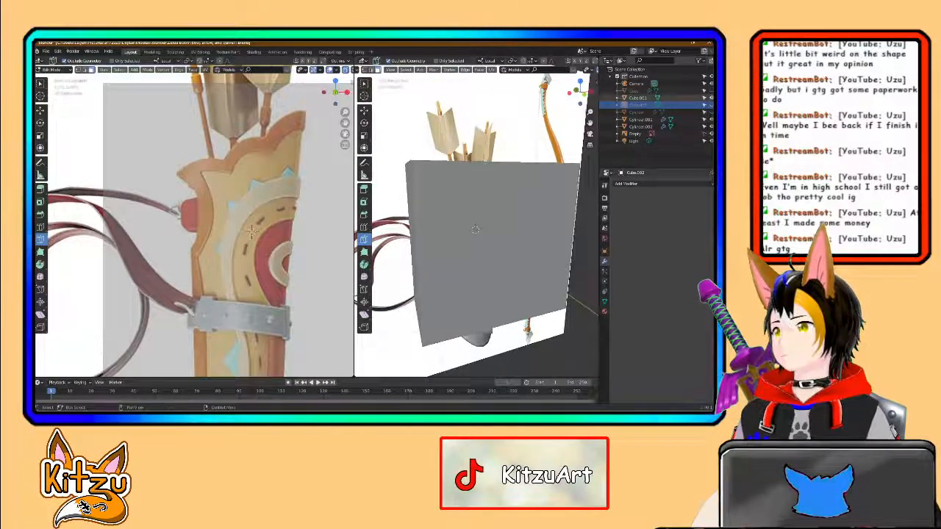
click(711, 105)
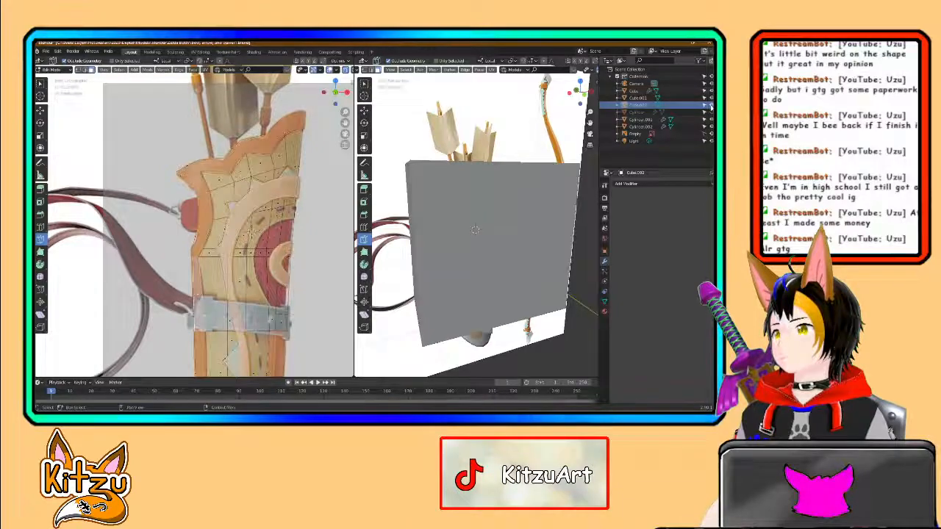
click(711, 106)
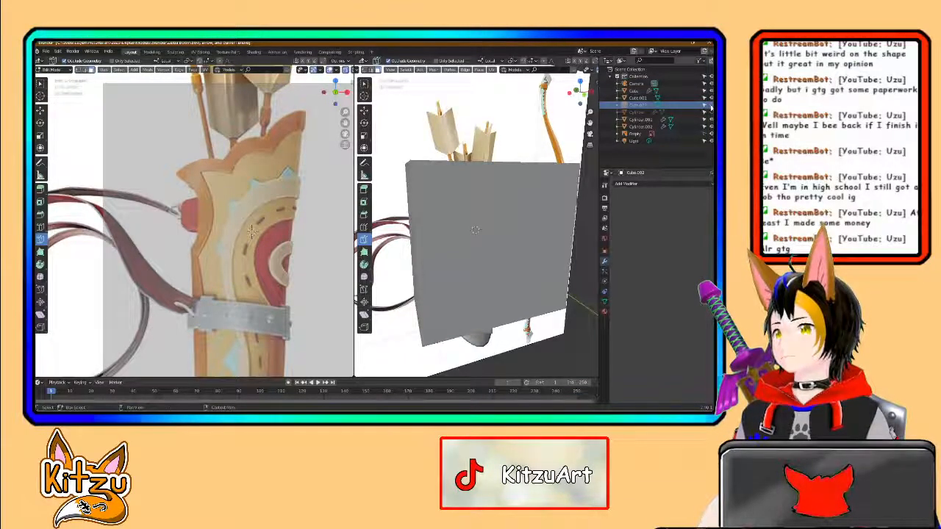
click(711, 97)
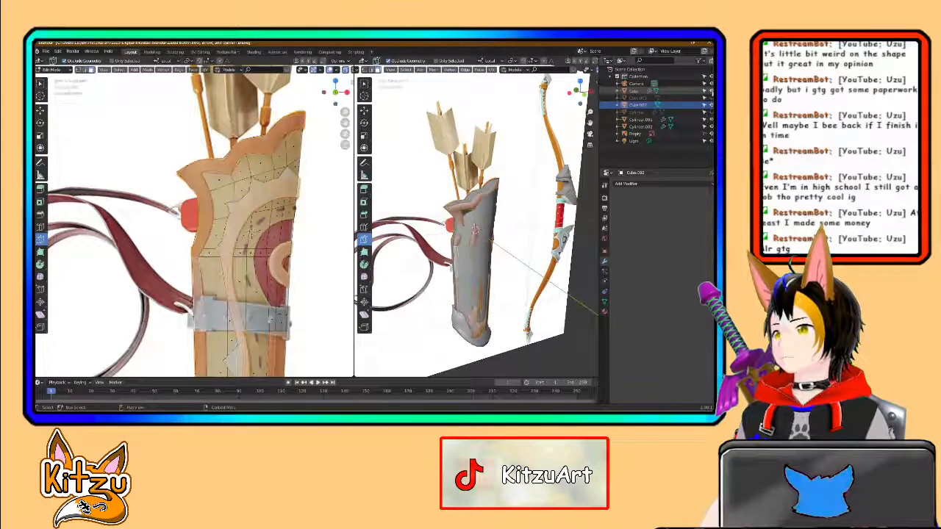
Step: Inspect the bow's metal fittings up close to identify the object Cube, and hide it
scroll(576, 168, up, 4)
shift+middle_drag(576, 168, 418, 225)
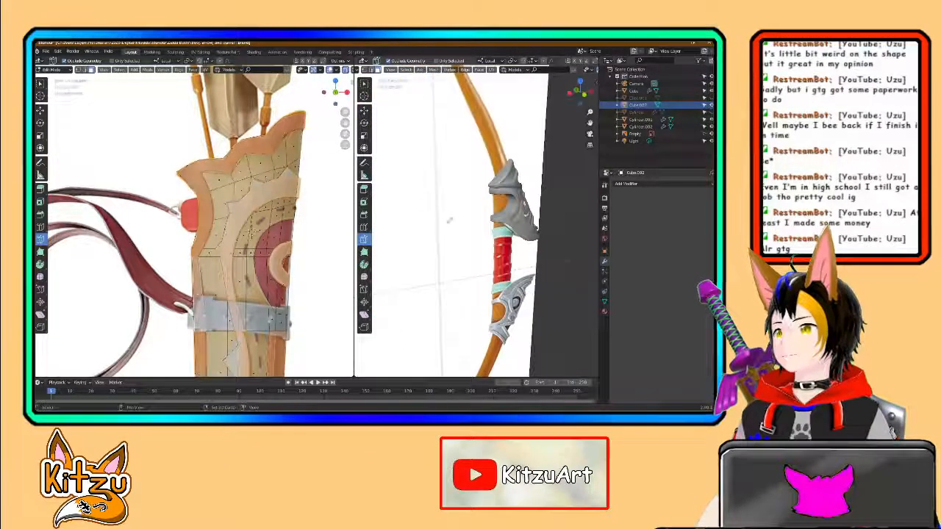
click(711, 105)
click(710, 105)
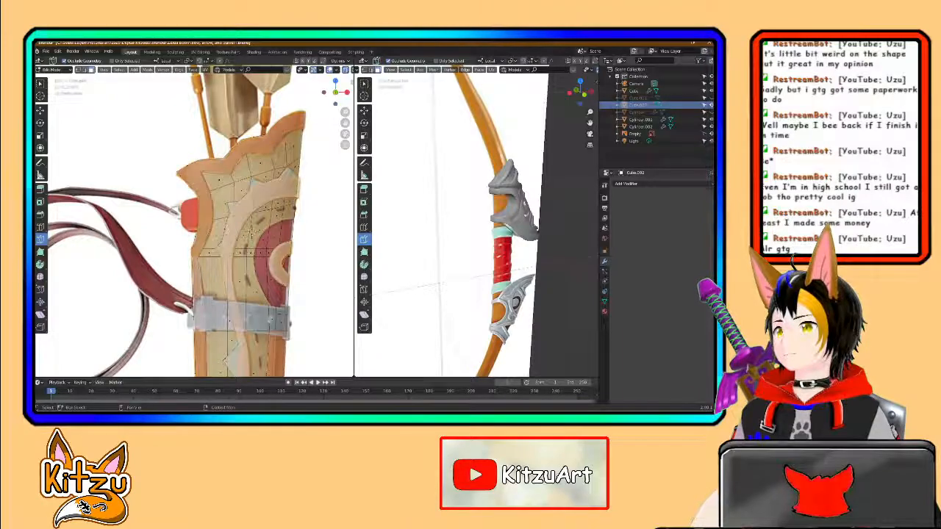
click(711, 91)
scroll(458, 212, down, 3)
shift+middle_drag(457, 212, 525, 187)
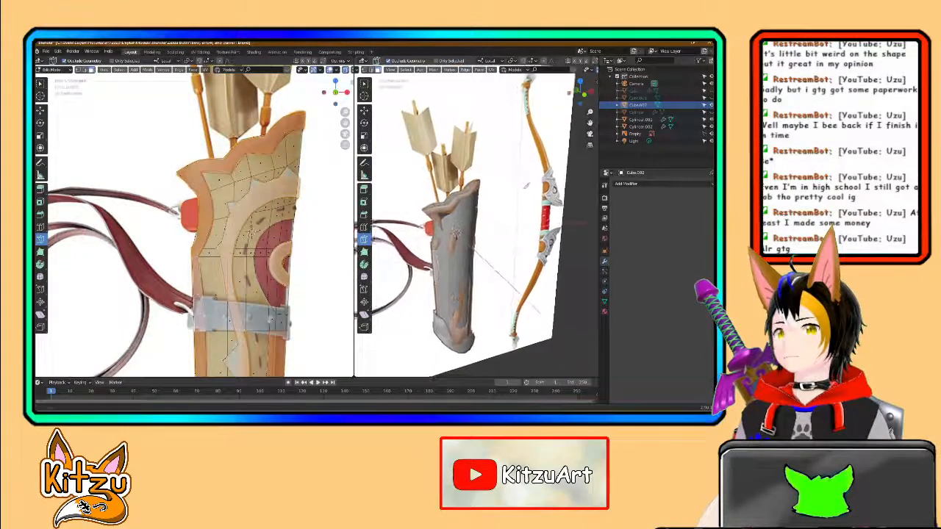
Step: Hide Cube.002 and open the cylindrical quiver body Cylinder.001 for editing
click(710, 105)
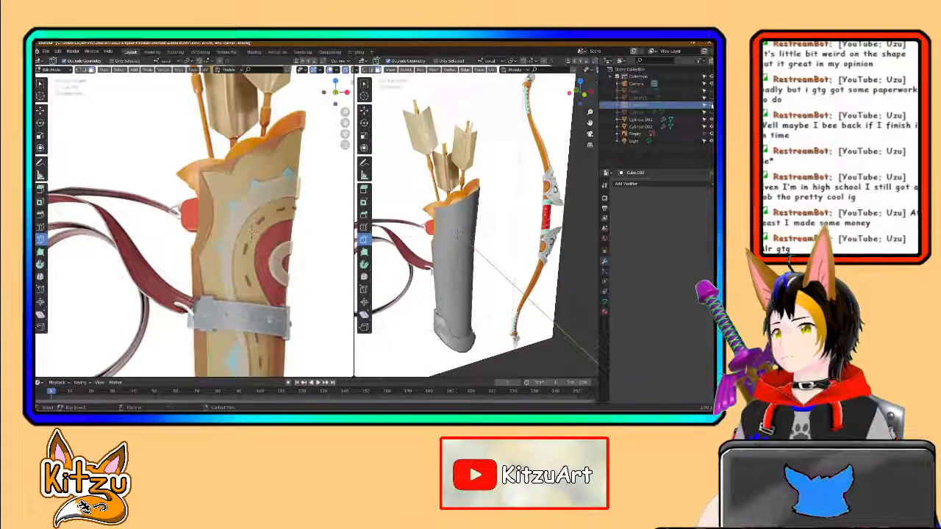
scroll(457, 233, up, 5)
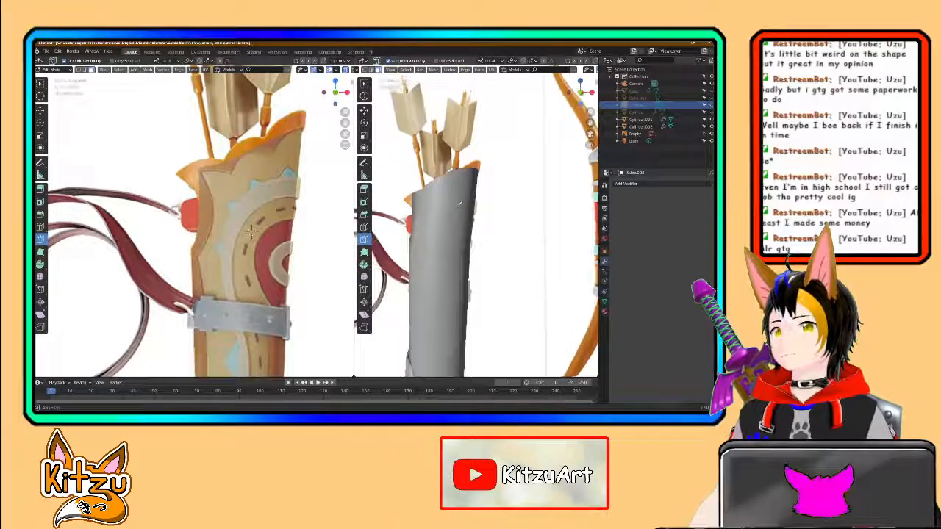
click(579, 93)
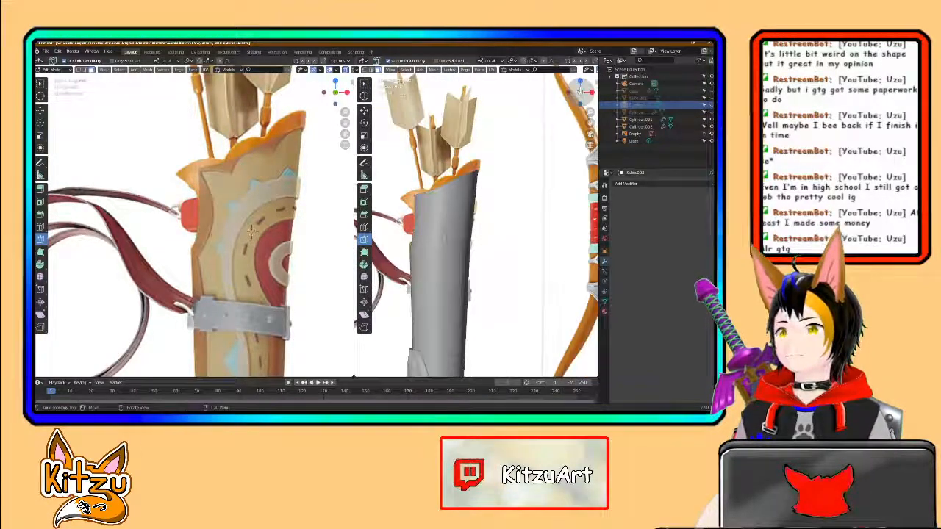
key(Tab)
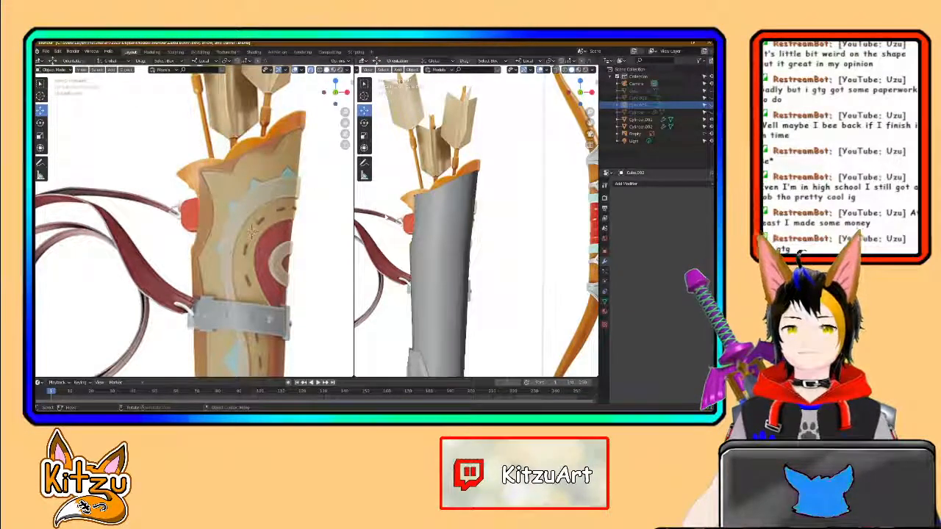
click(439, 237)
key(Tab)
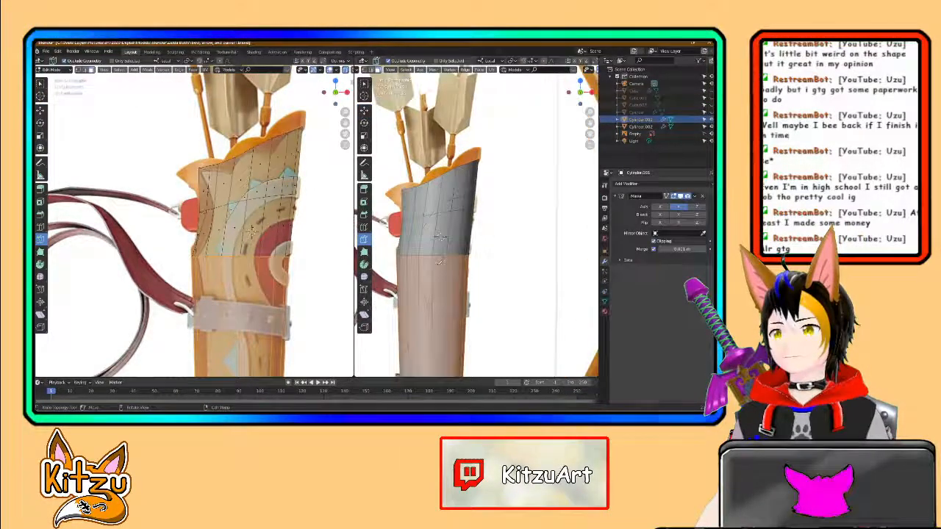
Step: Set up vertex selection with the Move tool around the pale curved band on the upper quiver
scroll(252, 231, up, 2)
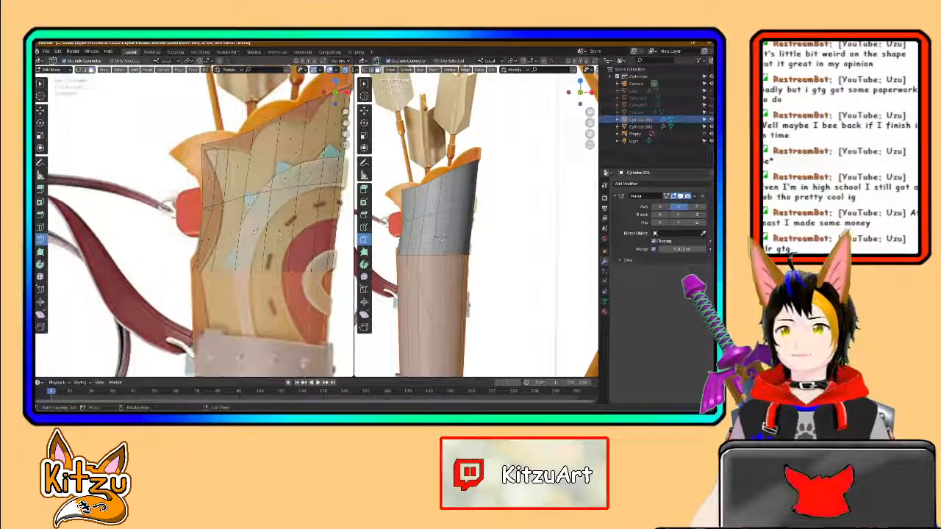
scroll(261, 239, up, 2)
scroll(265, 244, up, 2)
scroll(261, 264, up, 2)
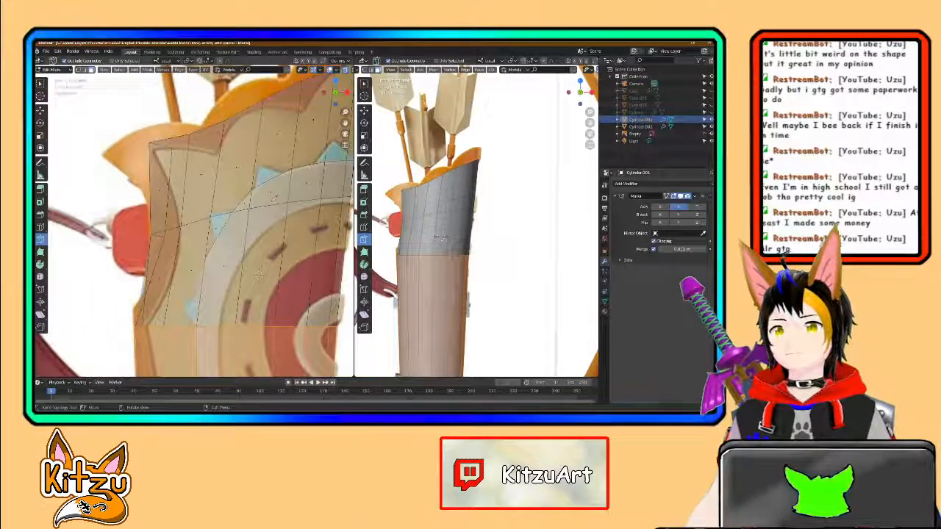
middle_drag(259, 274, 193, 273)
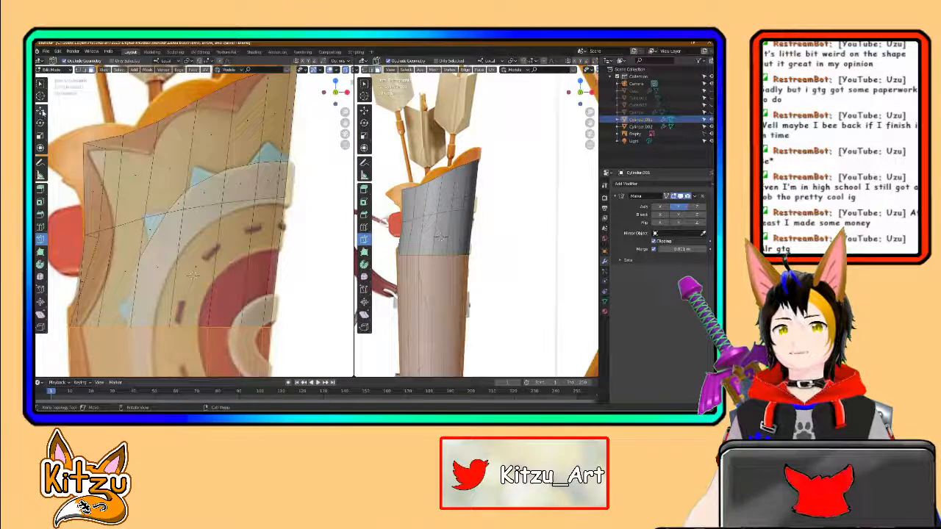
key(w)
key(1)
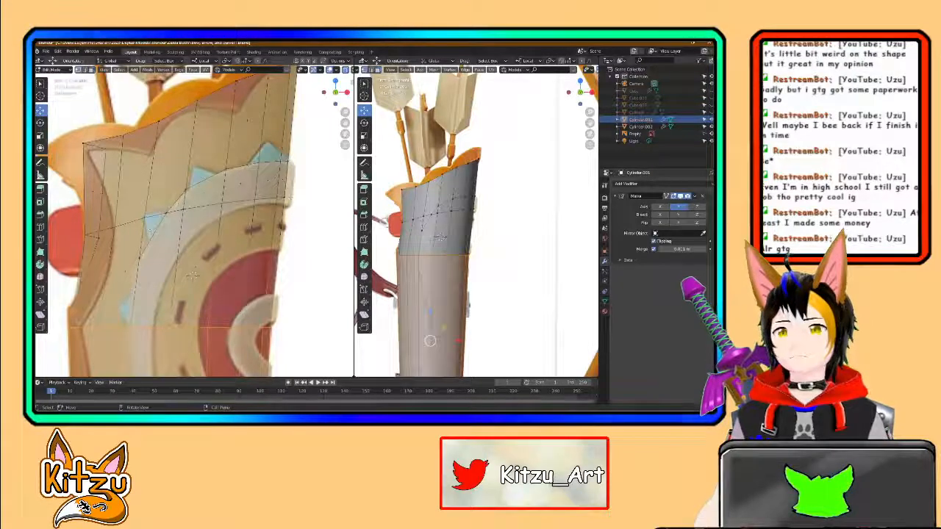
Step: Try repositioning a vertex on the lower edge of the upper pale band, and undo the moves
shift+right_click(282, 197)
drag(285, 181, 285, 180)
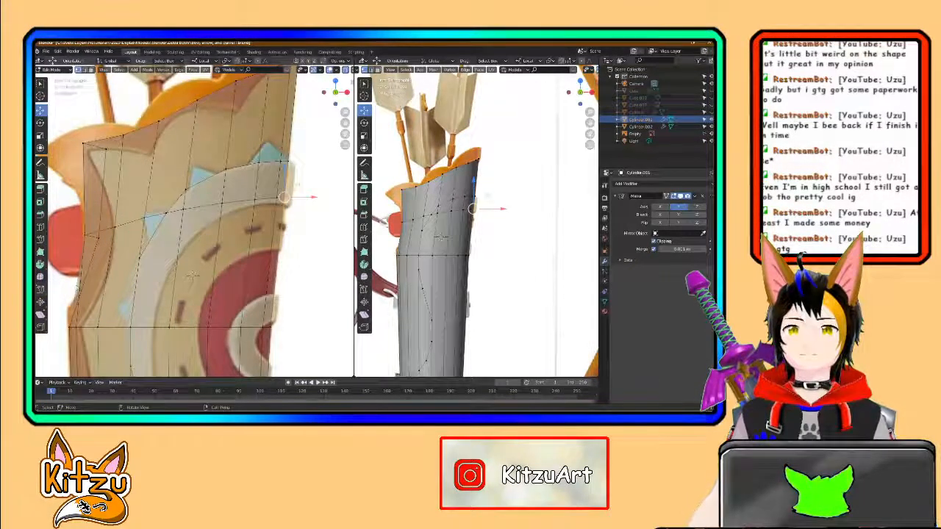
drag(285, 197, 254, 204)
click(277, 199)
click(255, 199)
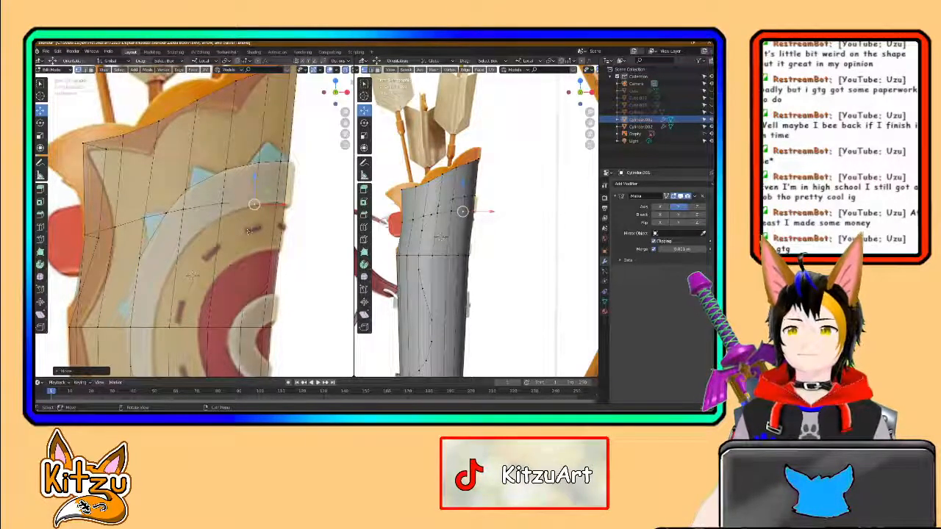
key(ctrl+z)
key(ctrl+z)
key(ctrl+z)
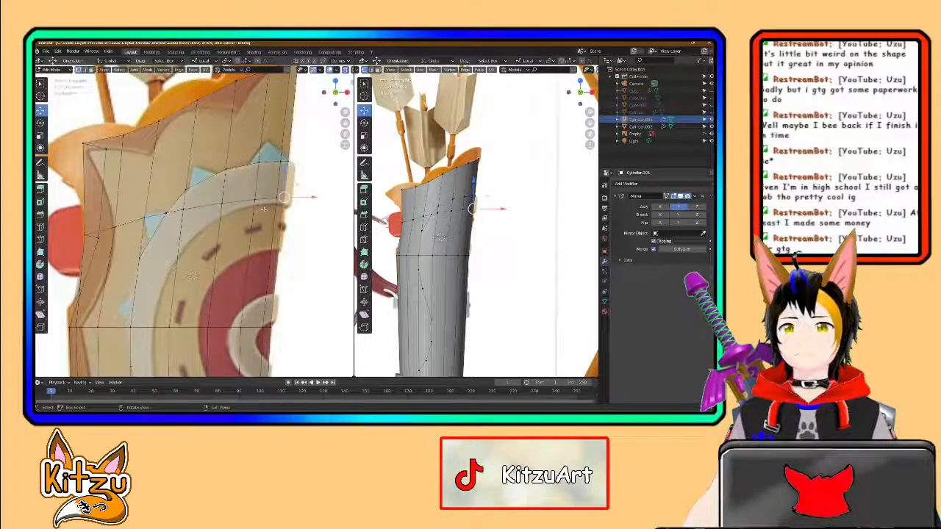
Step: Move the second vertex from the outer end of the pale band's lower edge down onto the reference outline
key(g)
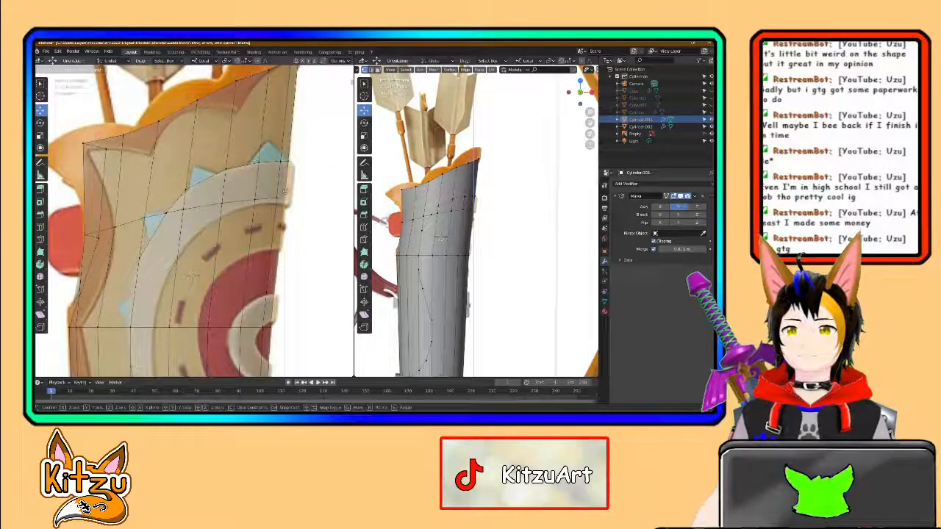
click(285, 193)
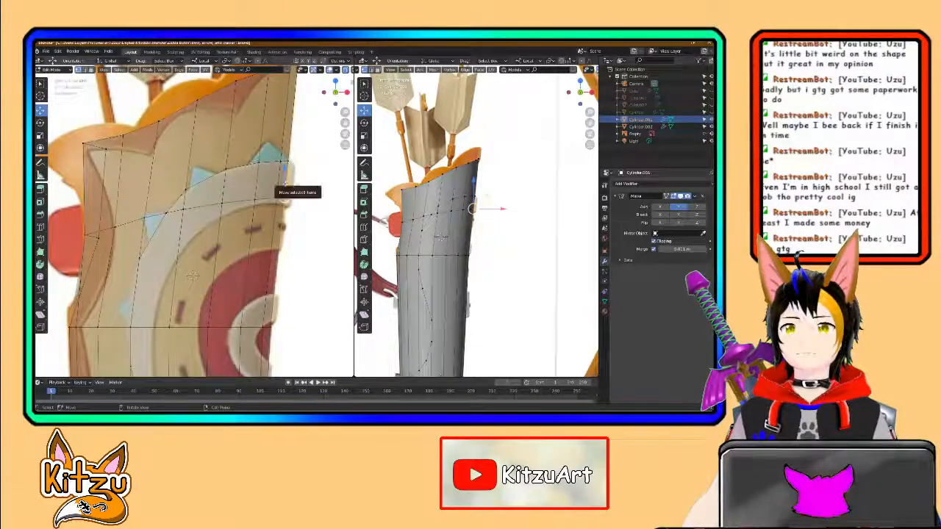
key(g)
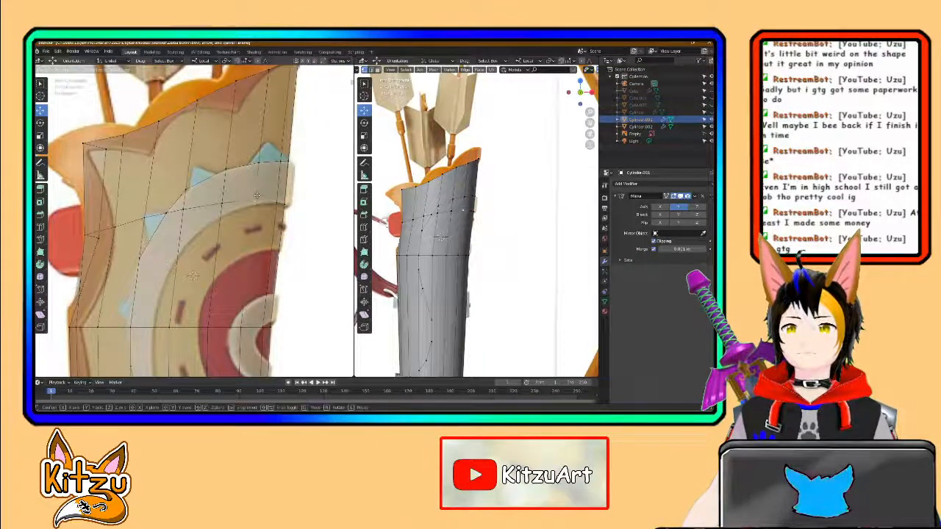
click(255, 196)
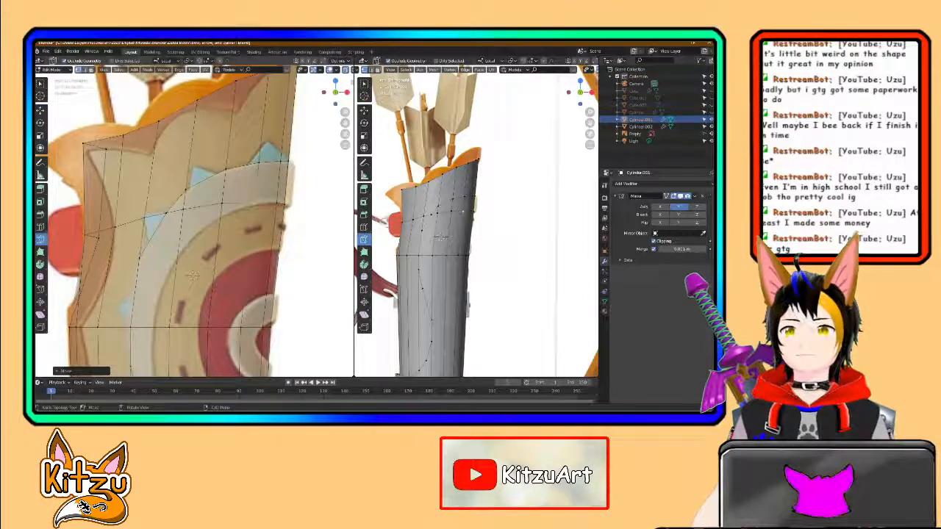
Step: Knife-cut the pale band's inner edge from the adjusted vertex down past the metal strap to the lower panel border
click(255, 203)
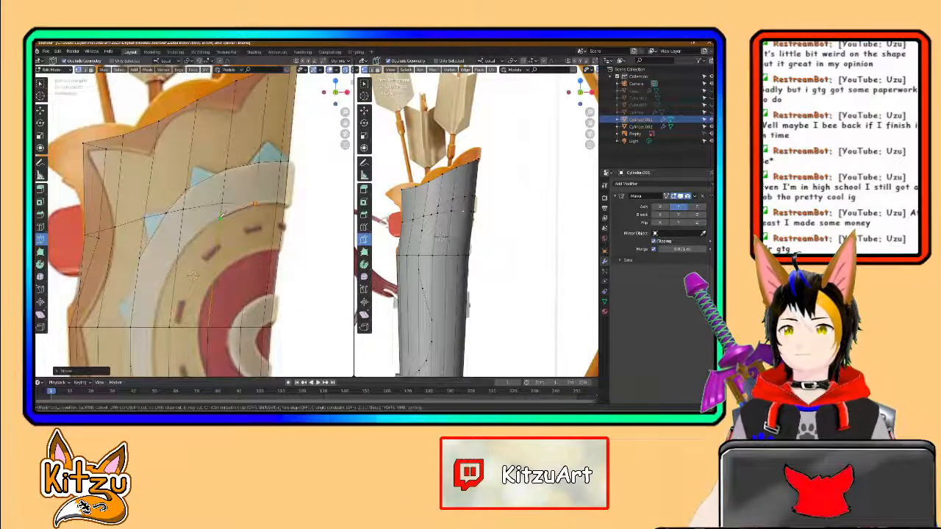
click(221, 218)
scroll(191, 275, up, 4)
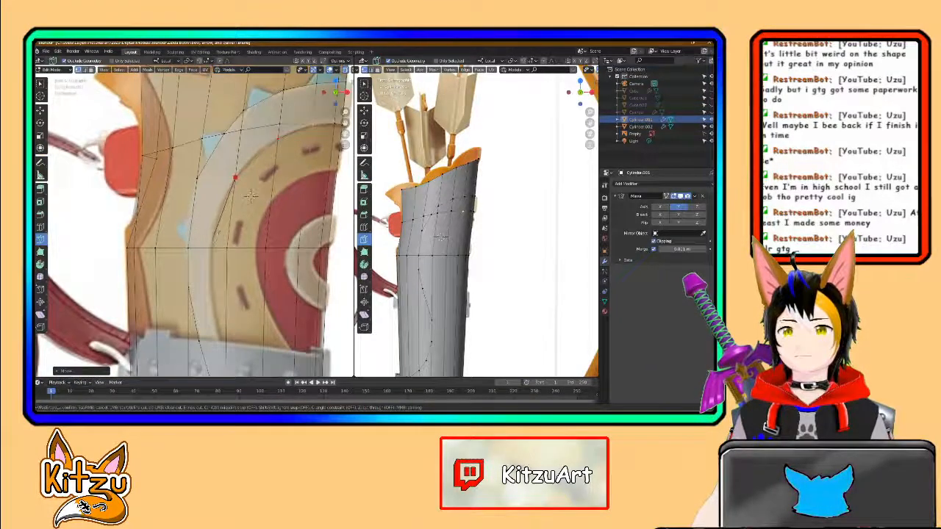
click(212, 247)
shift+middle_drag(219, 324, 225, 220)
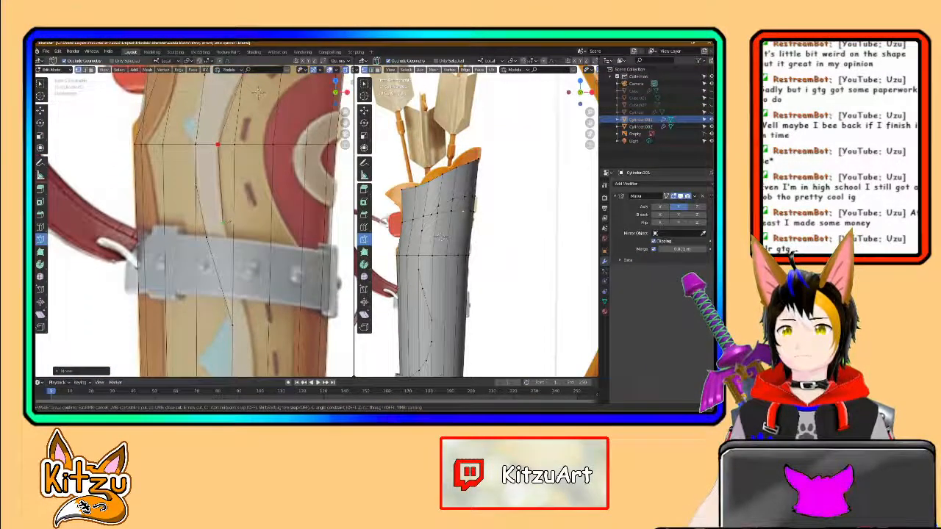
click(235, 243)
shift+middle_drag(248, 340, 238, 224)
click(246, 241)
shift+middle_drag(250, 338, 250, 261)
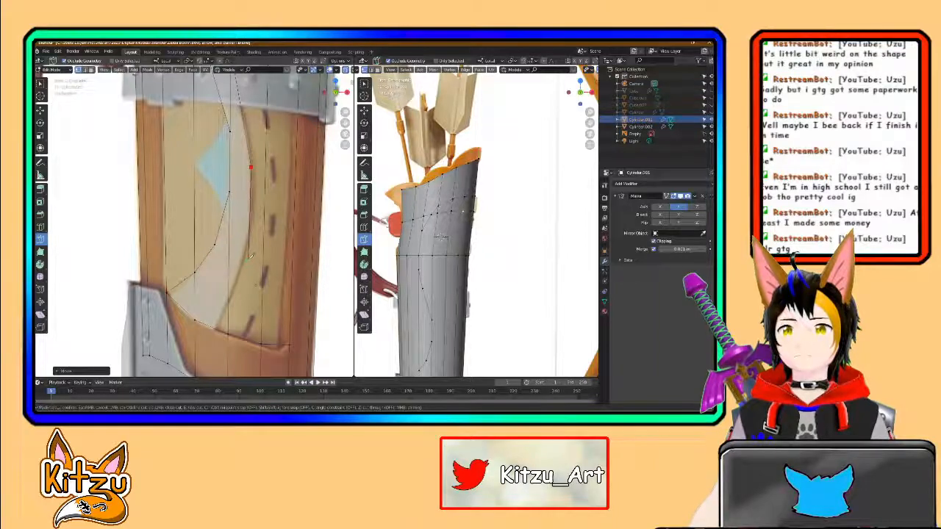
click(250, 227)
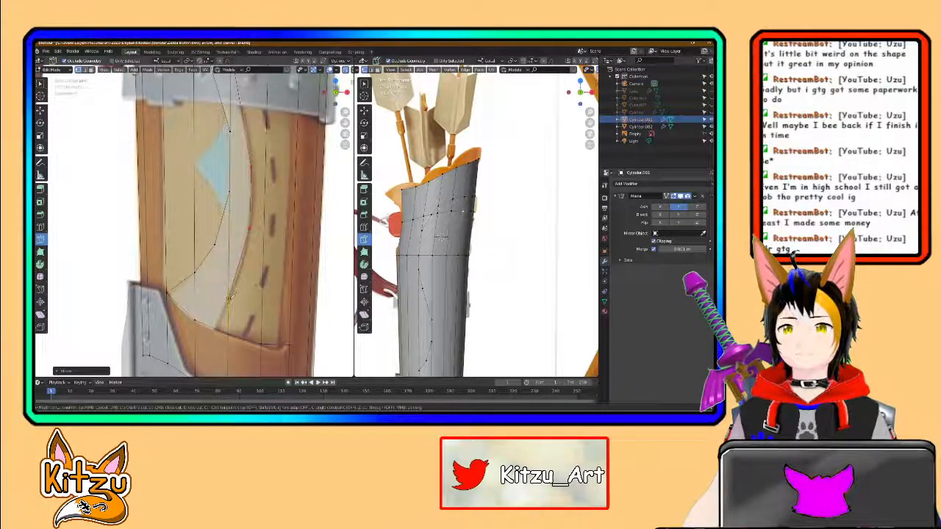
click(215, 327)
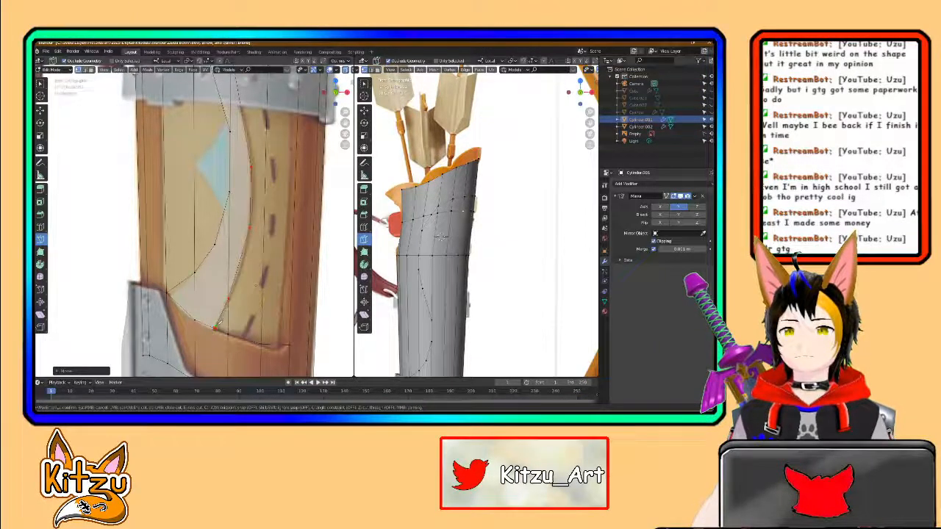
scroll(217, 294, down, 2)
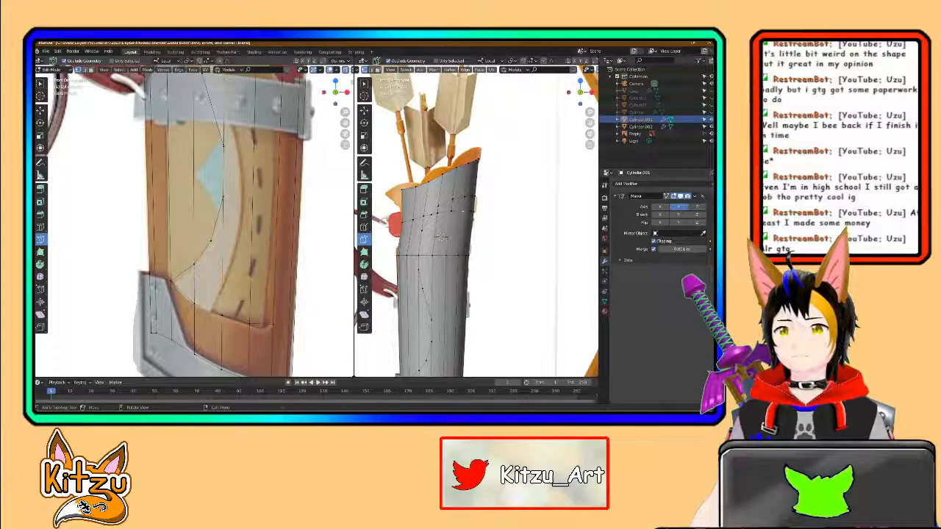
Step: Knife-cut the outline of the light-blue triangular spike on the pale band's outer edge, just above the horizontal edge loop
scroll(240, 248, up, 1)
shift+middle_drag(243, 227, 243, 269)
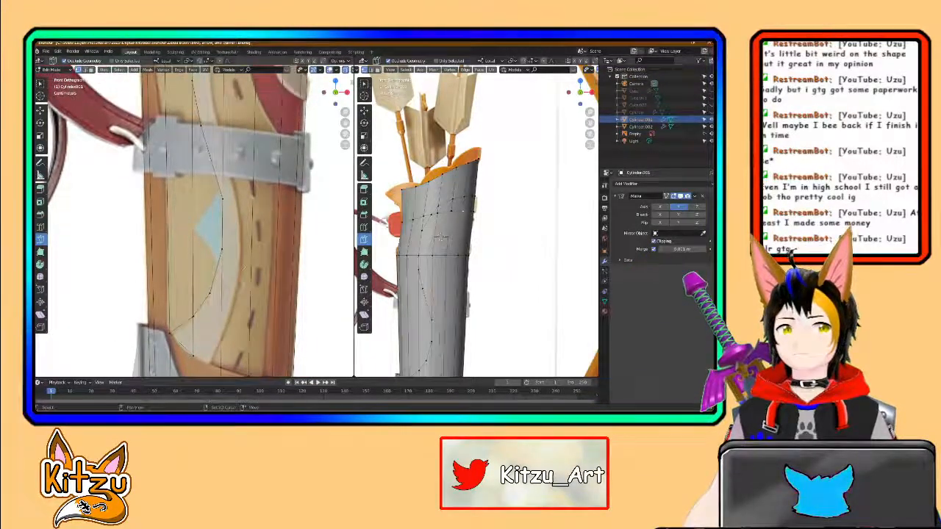
shift+middle_drag(256, 223, 309, 227)
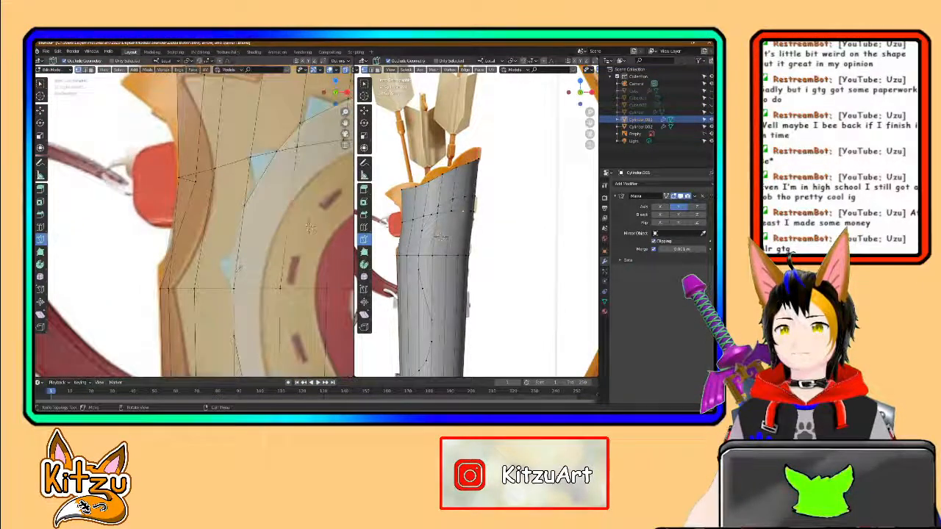
key(k)
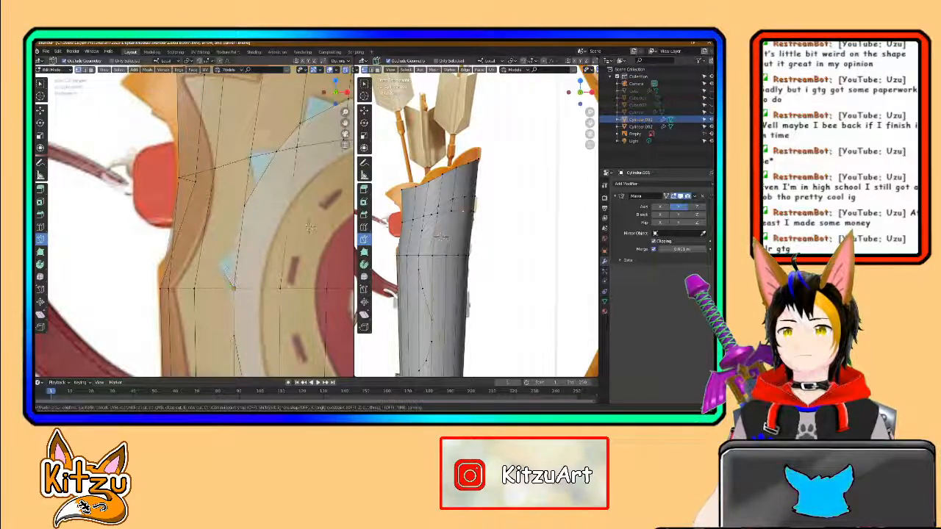
click(218, 262)
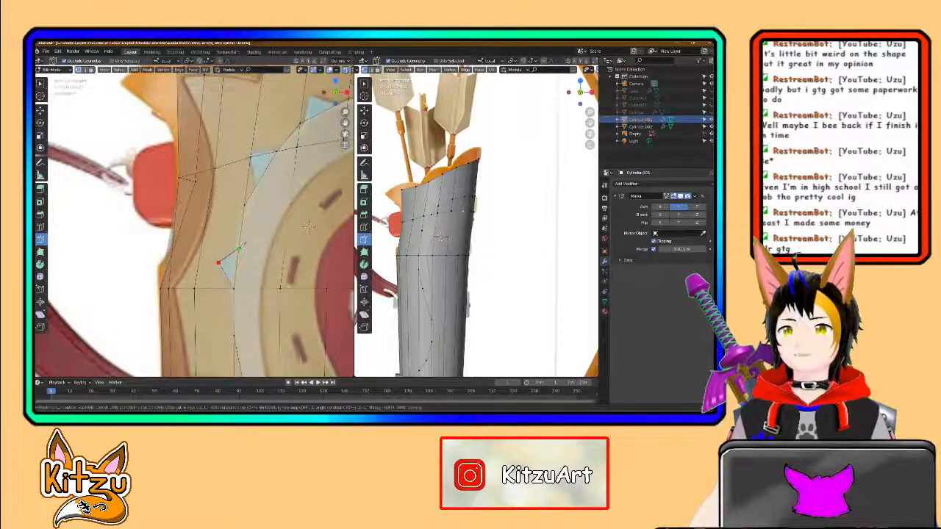
Step: Knife-cut the outlines of the upper light-blue triangular spikes along the top of the pale band, up to the one nearest the quiver's edge
middle_drag(308, 226, 234, 310)
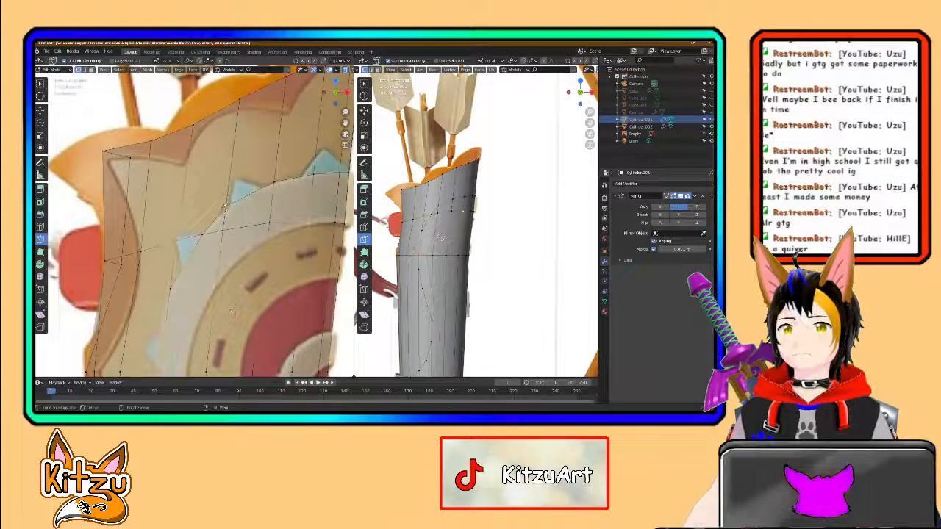
click(236, 179)
click(262, 187)
middle_drag(263, 185, 229, 169)
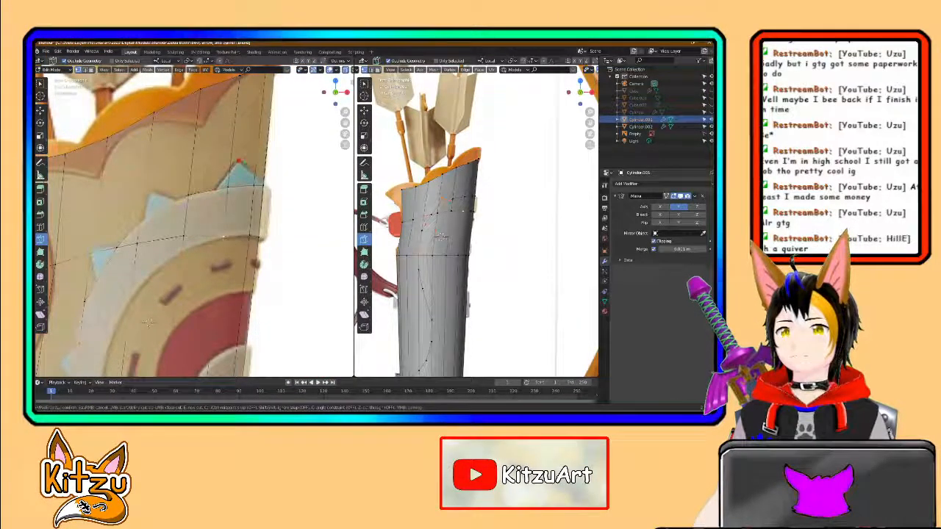
key(Return)
scroll(262, 184, down, 2)
shift+middle_drag(203, 231, 241, 203)
mouse_move(450, 225)
middle_down()
mouse_move(376, 224)
mouse_move(458, 221)
middle_up()
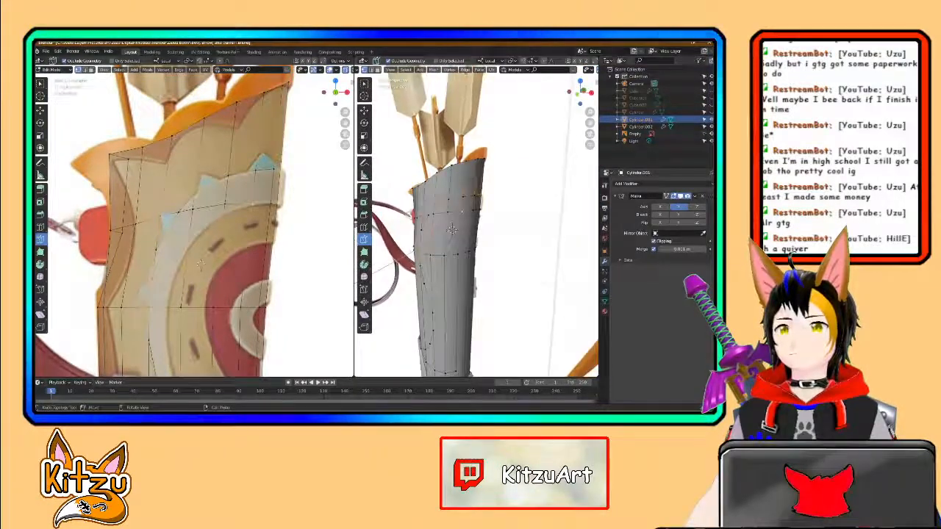
Step: Delete the narrow outer faces along the quiver's upper front edge, just below the rim
shift+middle_drag(189, 194, 212, 152)
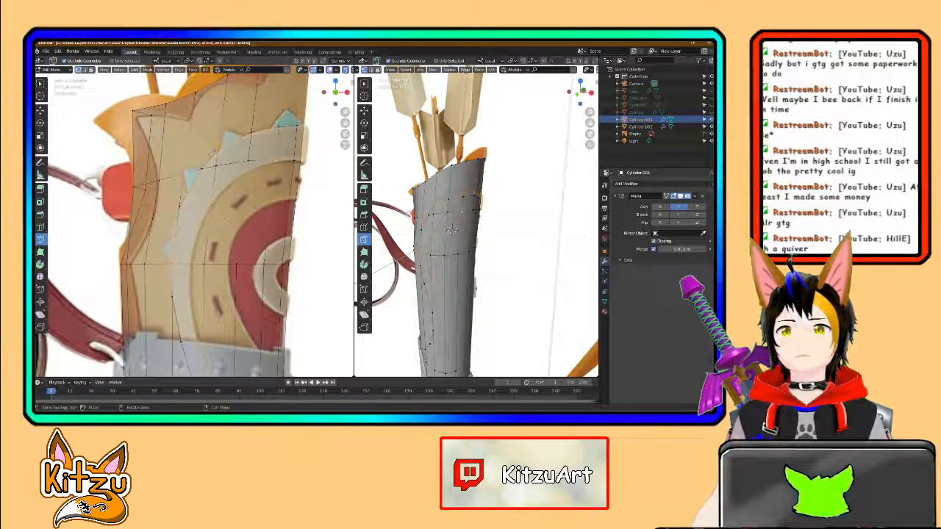
click(42, 113)
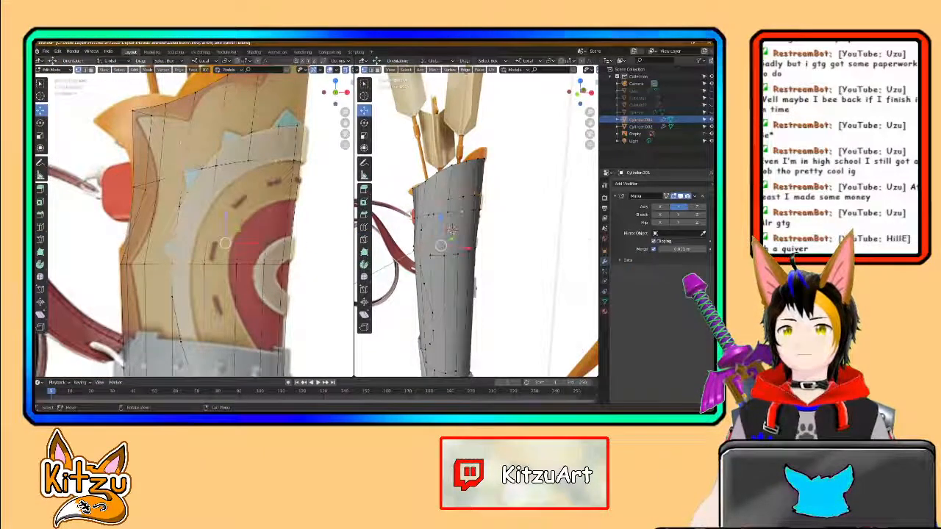
middle_drag(385, 172, 482, 202)
scroll(446, 197, up, 3)
key(3)
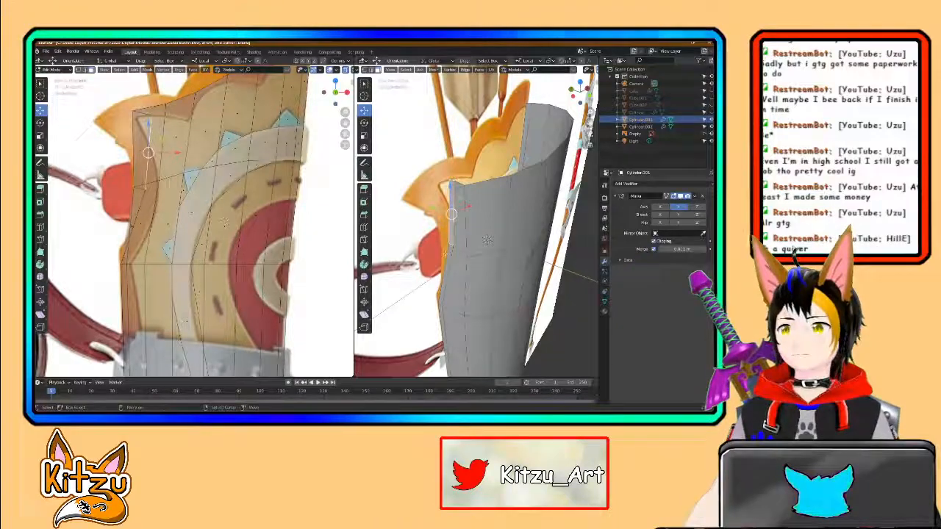
shift+click(446, 273)
key(x)
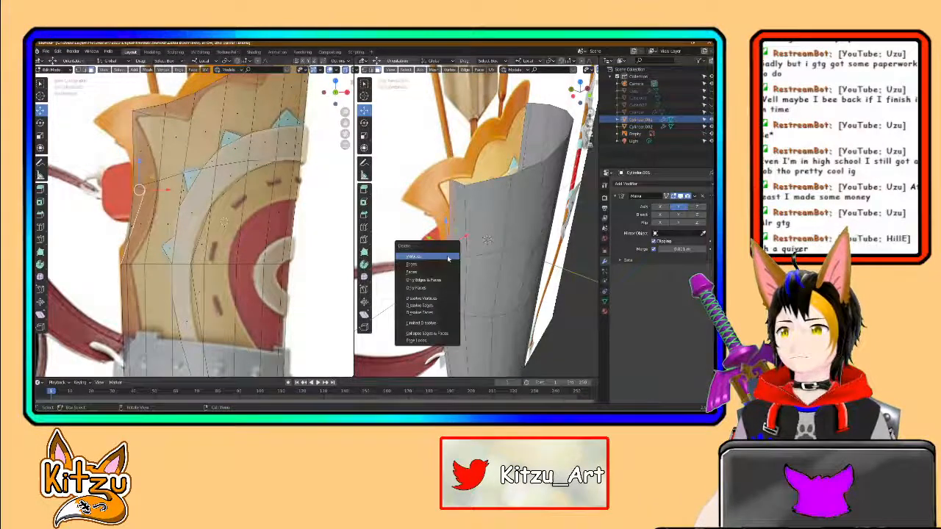
click(425, 271)
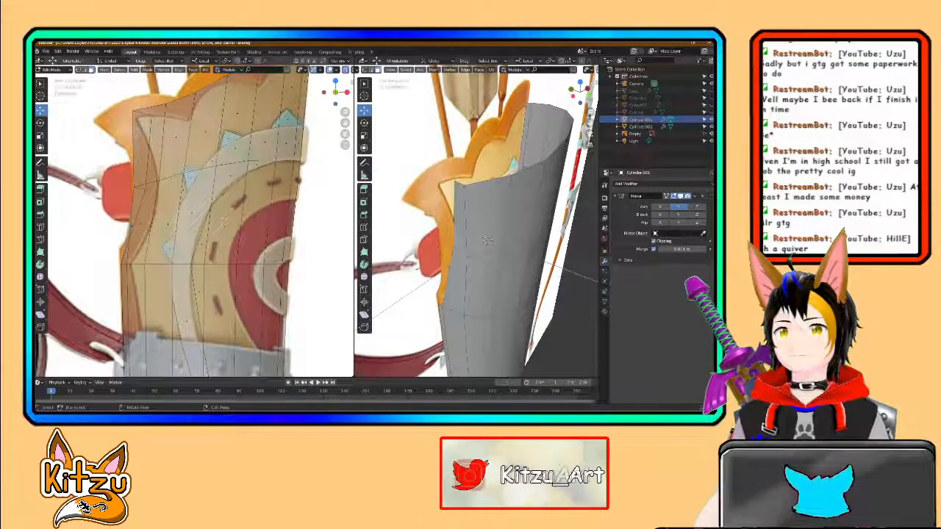
Step: Move the front corner vertex of the quiver's rim outward to the brown trim's edge in the reference
key(1)
click(152, 116)
key(g)
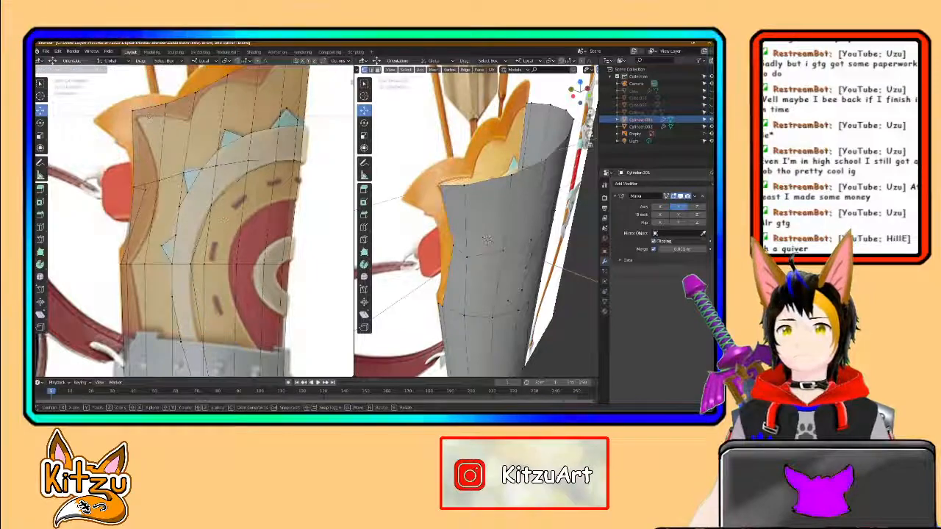
click(123, 119)
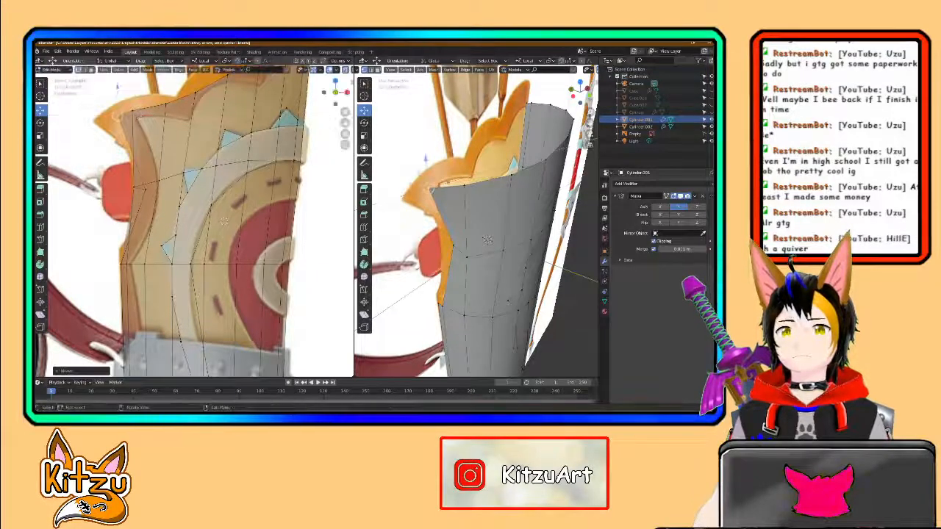
Step: Reposition the front edge vertex one row below the rim so it follows the inward curve of the reference trim
click(134, 187)
key(g)
click(145, 189)
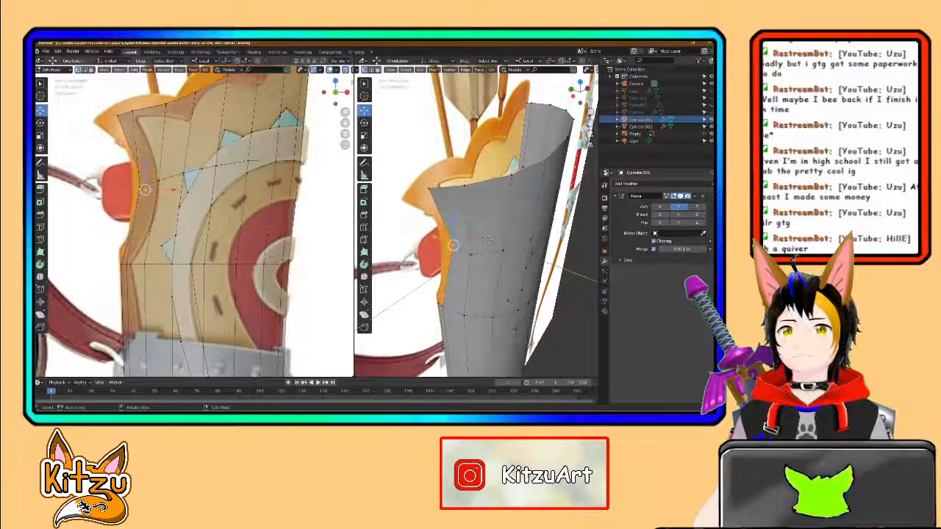
key(g)
click(150, 189)
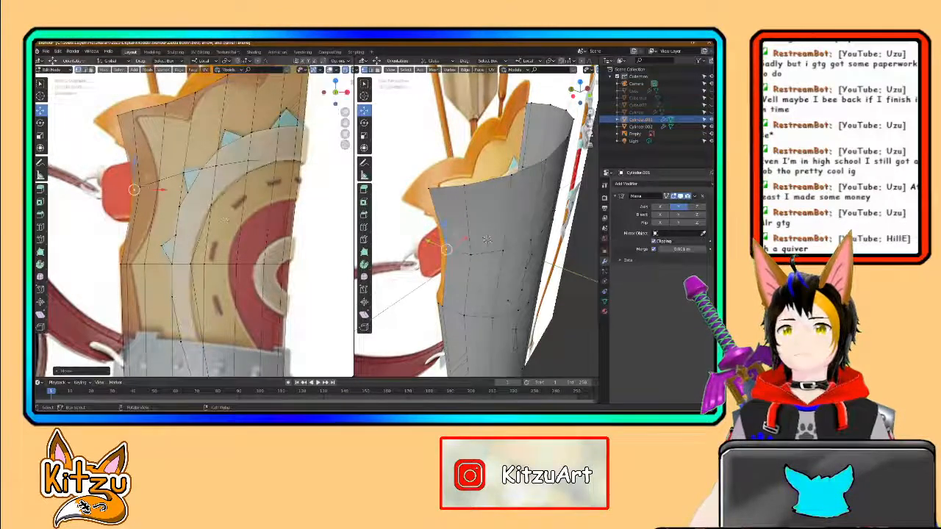
click(140, 189)
key(g)
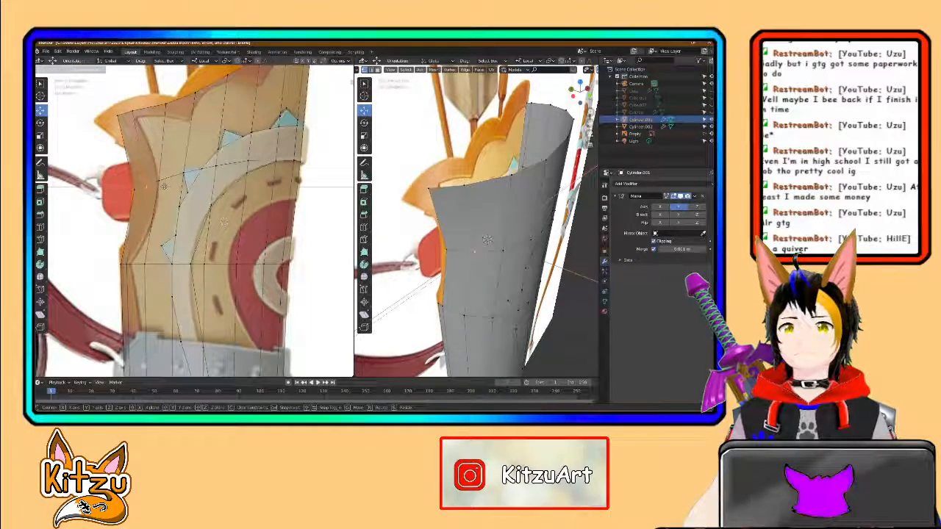
click(135, 189)
drag(158, 190, 160, 190)
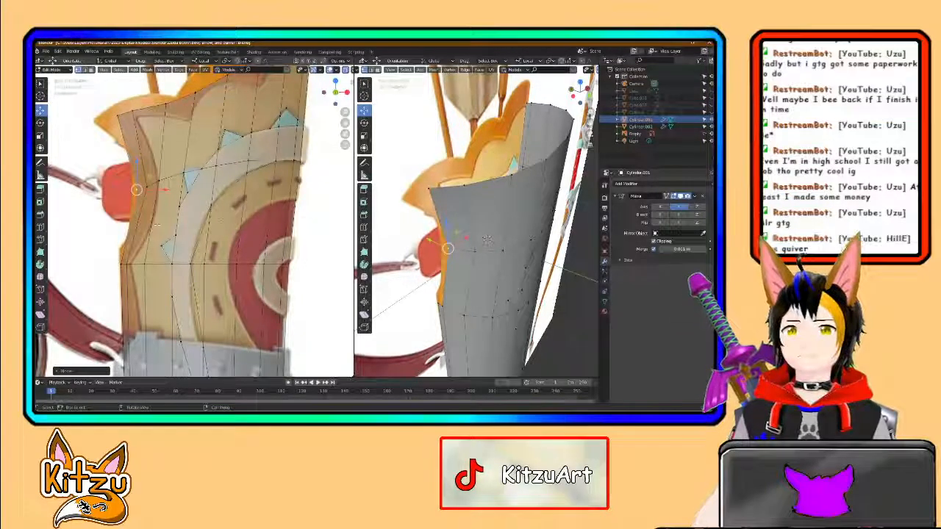
Step: Knife-cut a new edge just above the trim's lower bulge and move its vertices to match the reference outline
click(41, 239)
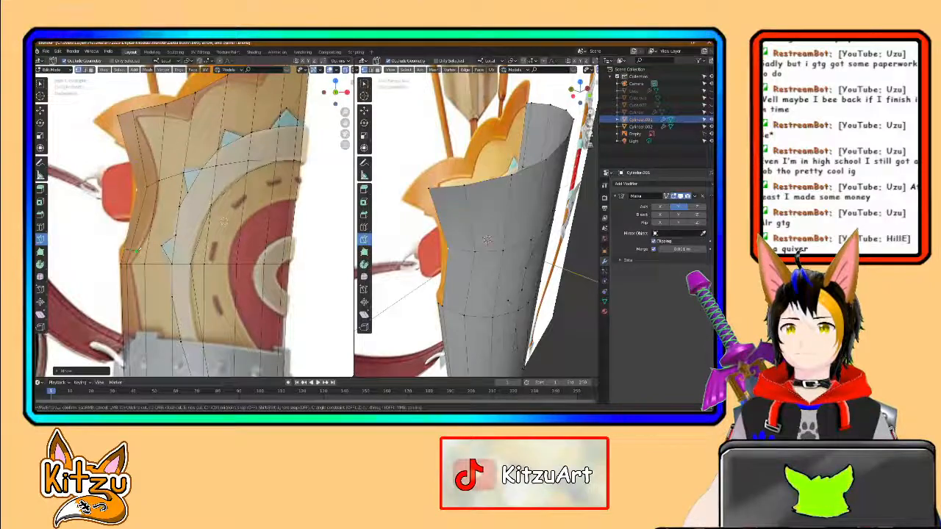
key(Return)
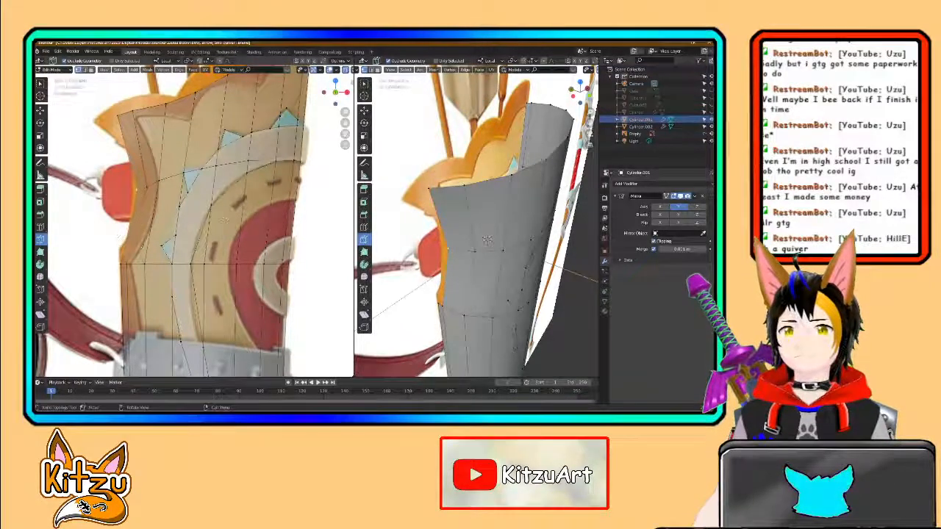
click(39, 111)
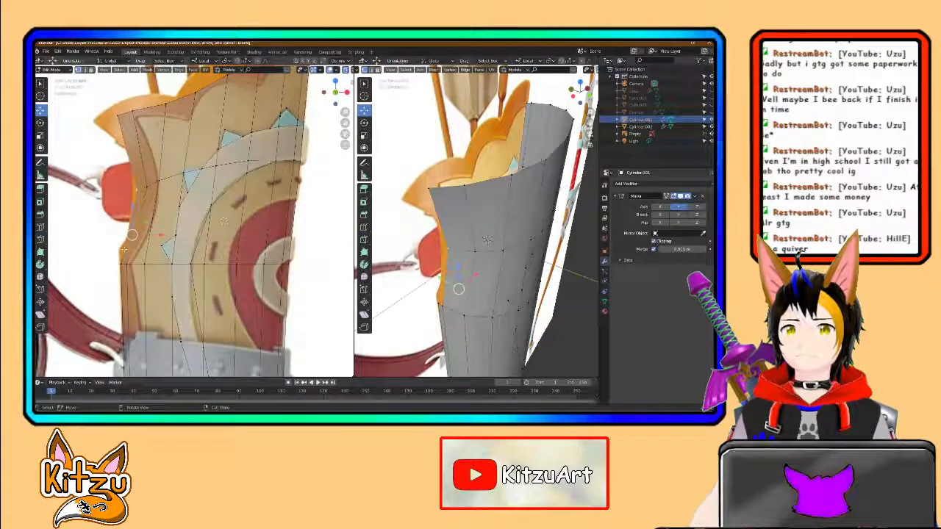
key(g)
click(136, 251)
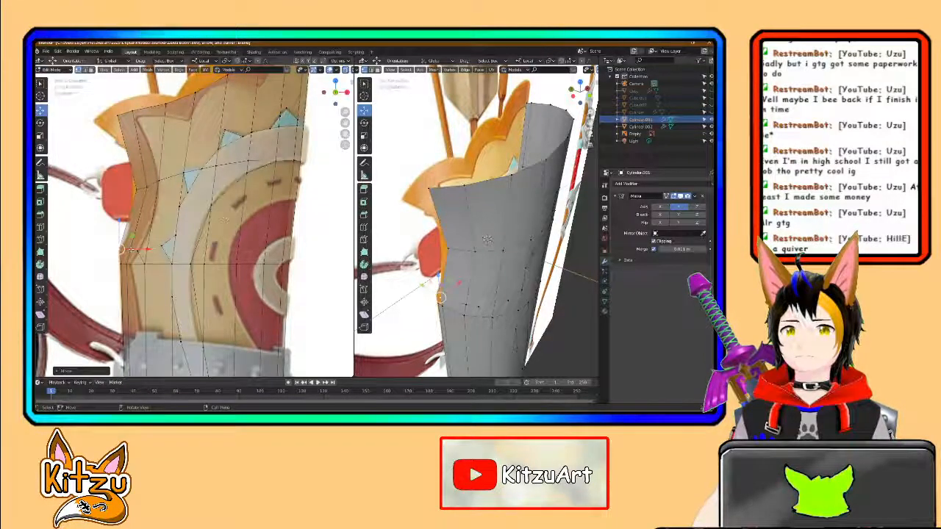
key(g)
click(136, 251)
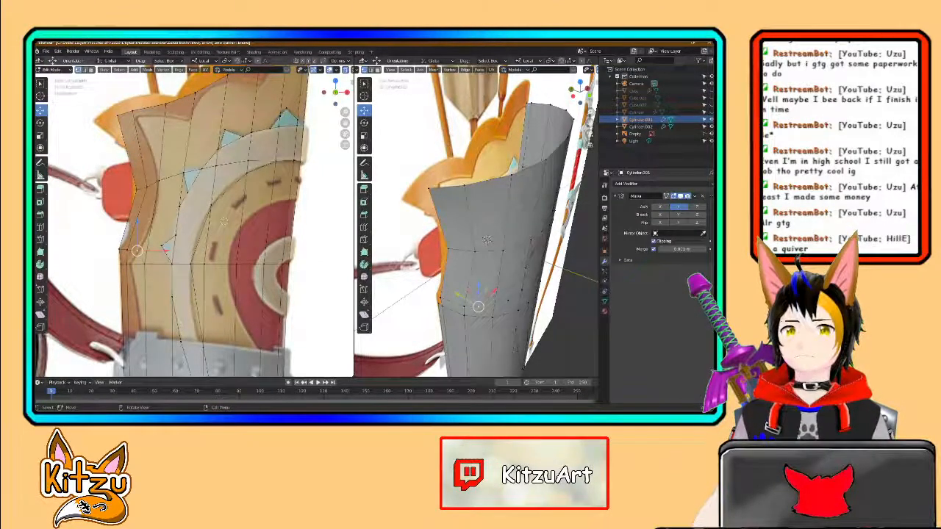
Step: Knife-cut another edge across the middle of the curved front trim and align its vertices with the reference curve
key(k)
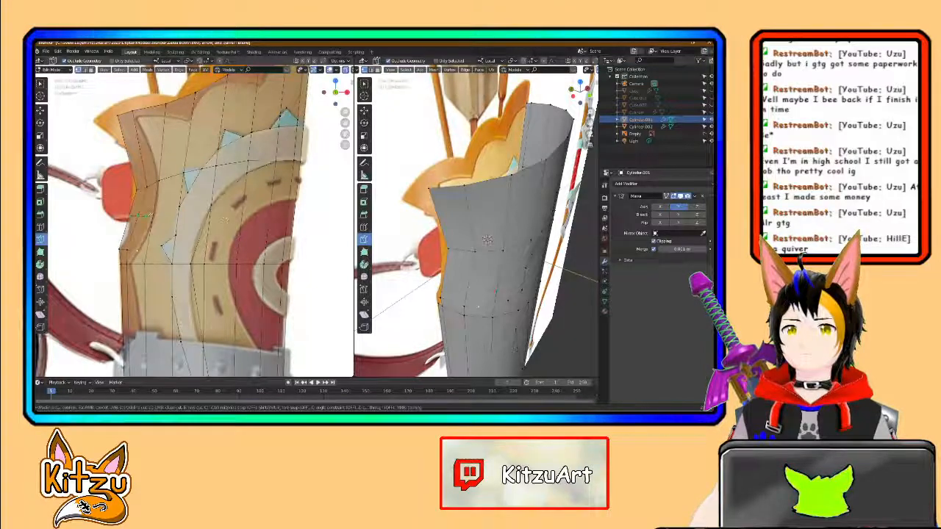
key(Escape)
click(41, 110)
drag(121, 213, 171, 215)
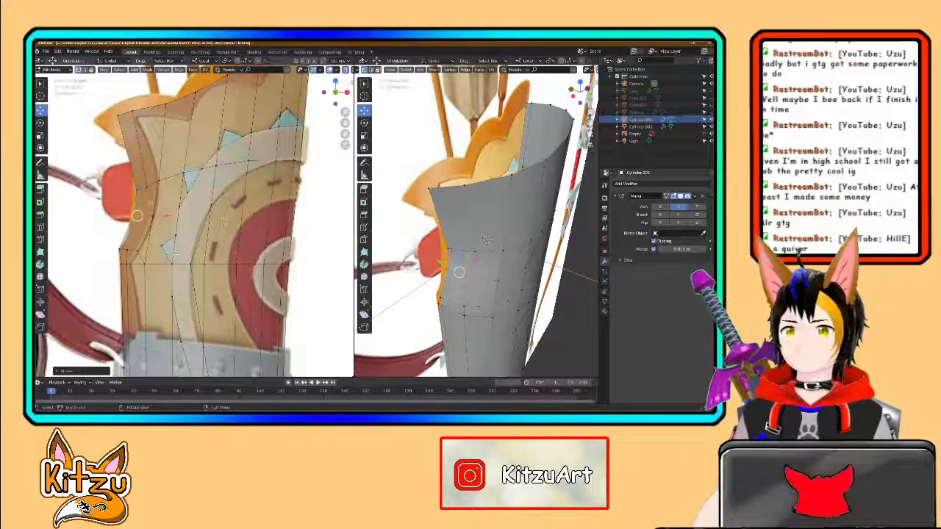
Step: Pull the rim's front corner vertex outward to the tip of the reference's orange collar
middle_drag(186, 232, 217, 235)
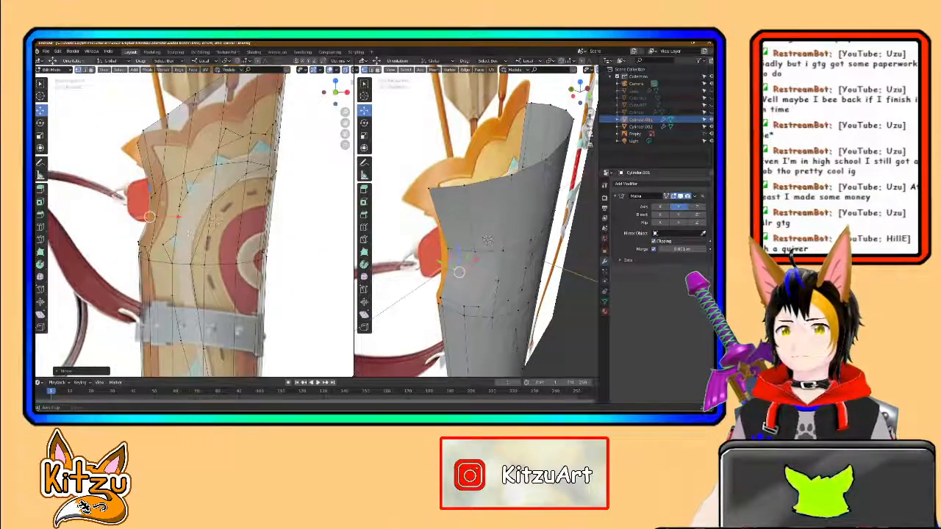
click(339, 92)
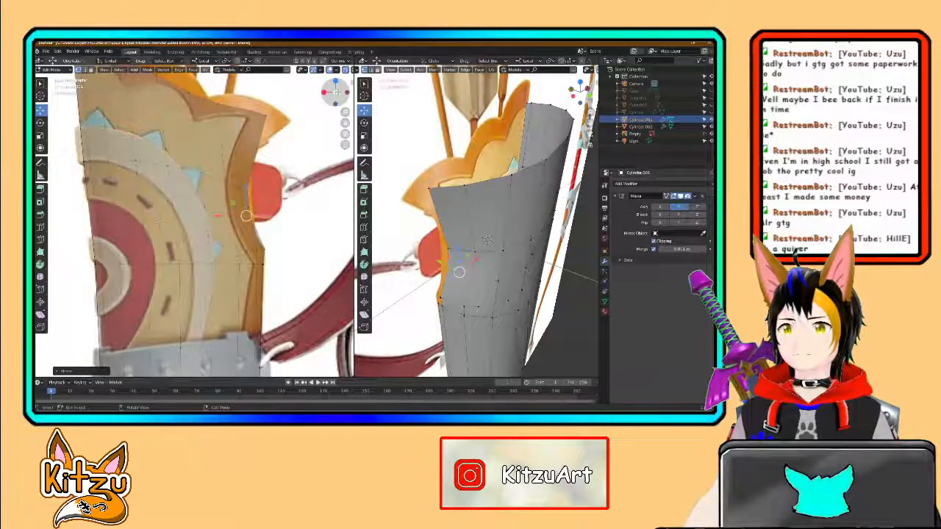
click(338, 92)
middle_drag(207, 209, 235, 254)
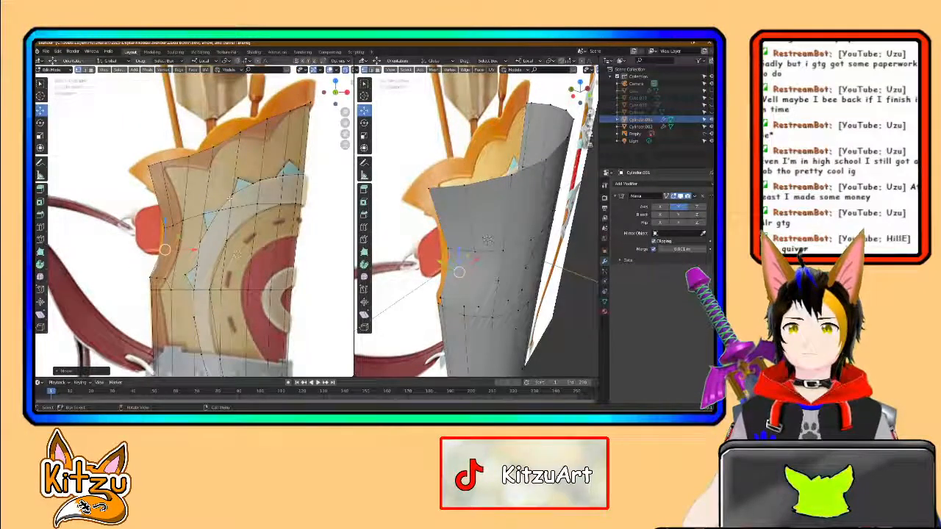
middle_drag(235, 253, 240, 215)
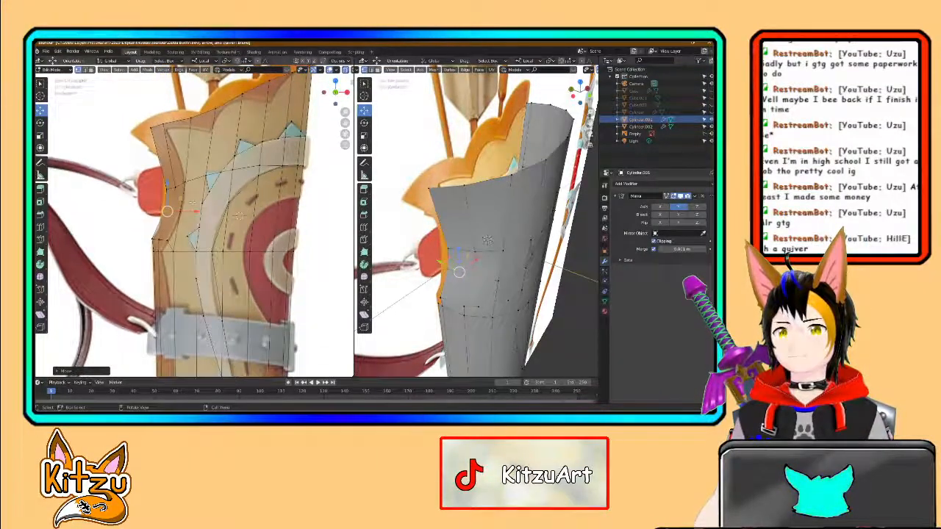
click(185, 182)
drag(185, 181, 183, 183)
shift+middle_drag(189, 153, 176, 212)
scroll(197, 178, up, 2)
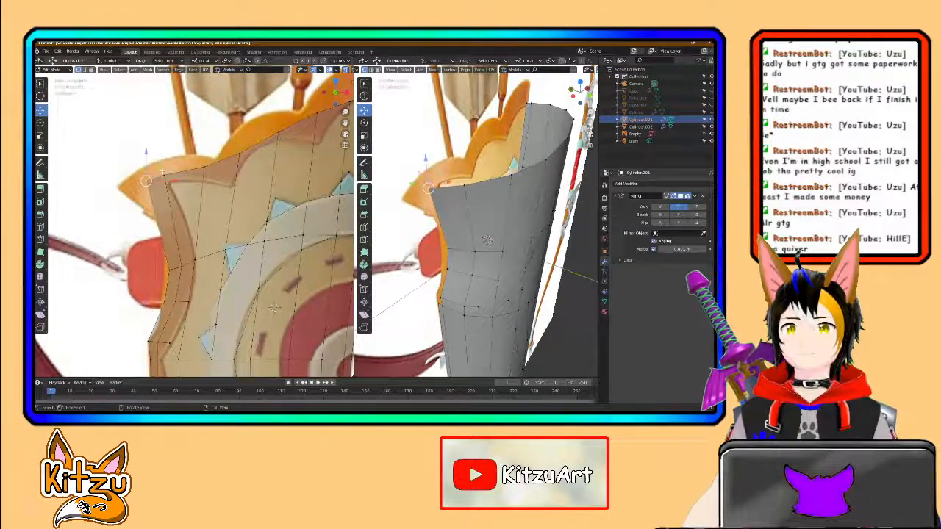
click(147, 180)
key(g)
click(129, 175)
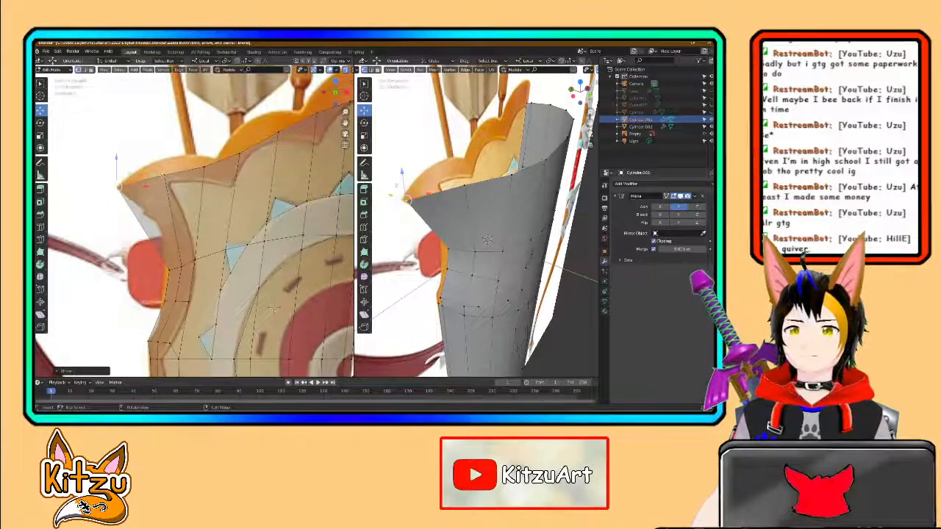
Step: Move the next three rim vertices onto the first scallop of the reference's orange collar
key(g)
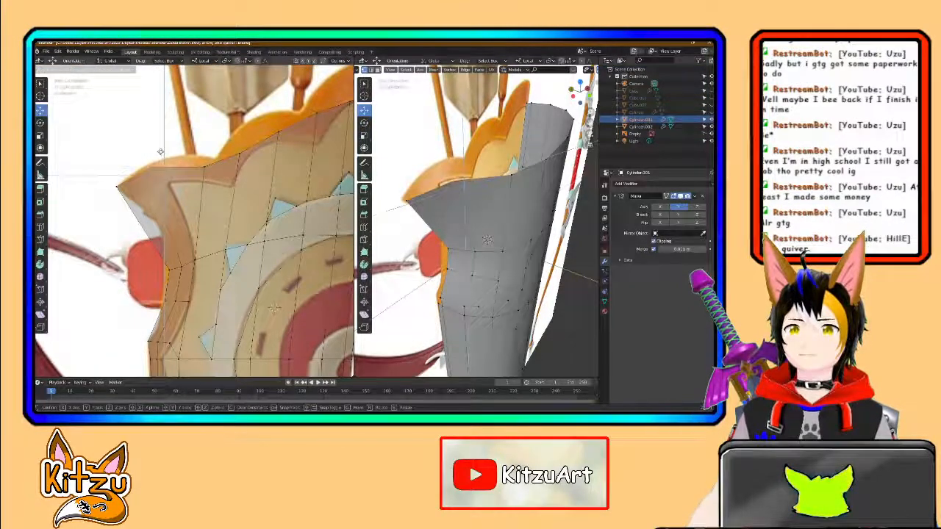
click(145, 135)
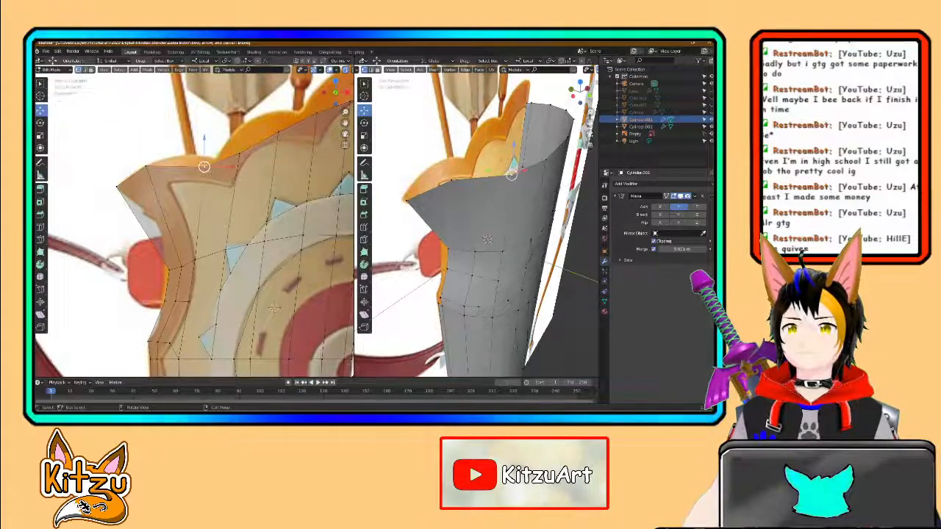
key(g)
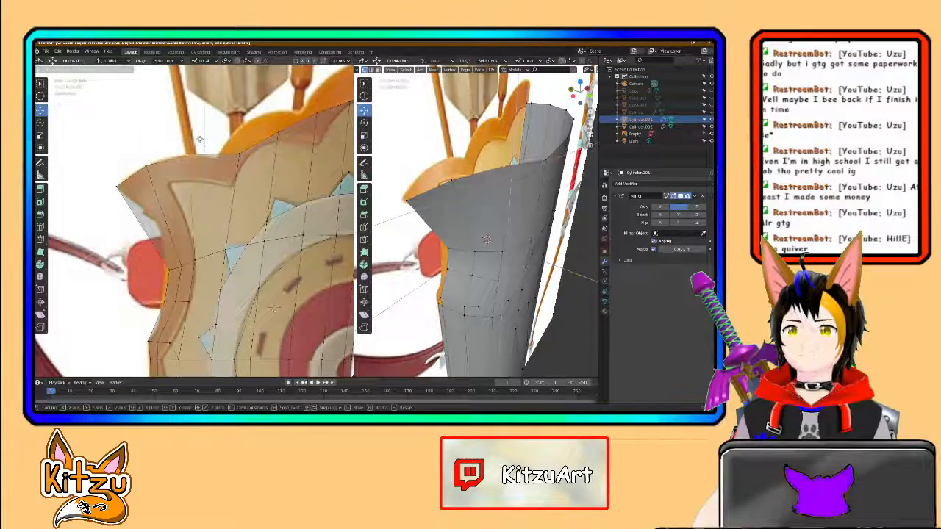
click(200, 138)
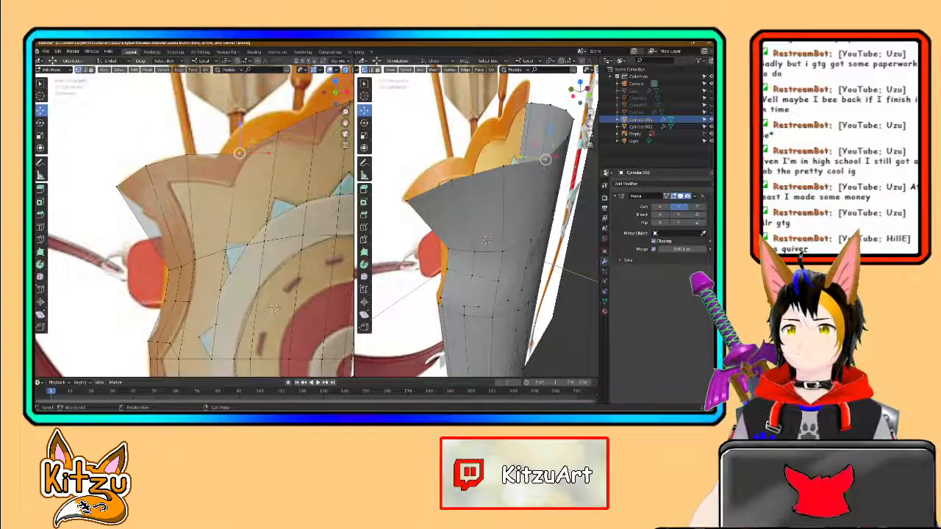
key(g)
key(x)
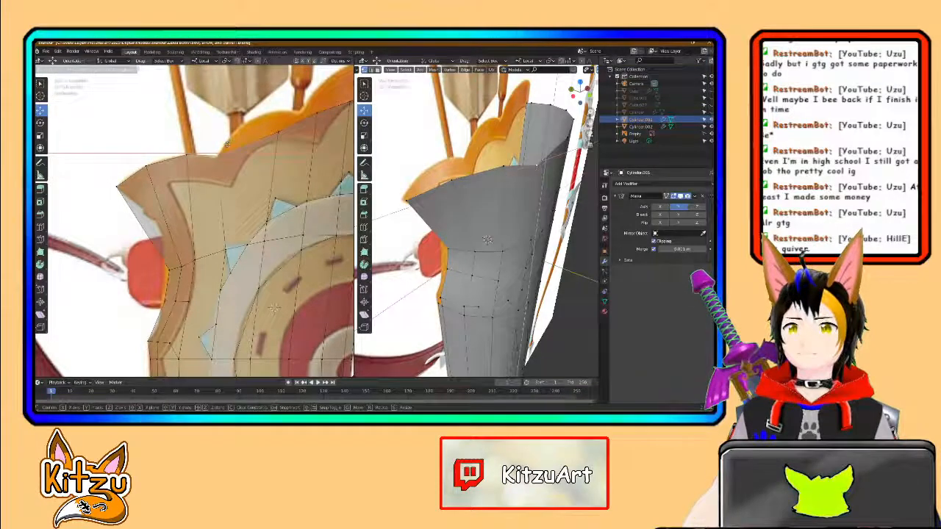
click(274, 308)
Step: Raise the rim's back corner vertex along Z to the peak of the reference's orange collar
middle_drag(273, 307, 190, 365)
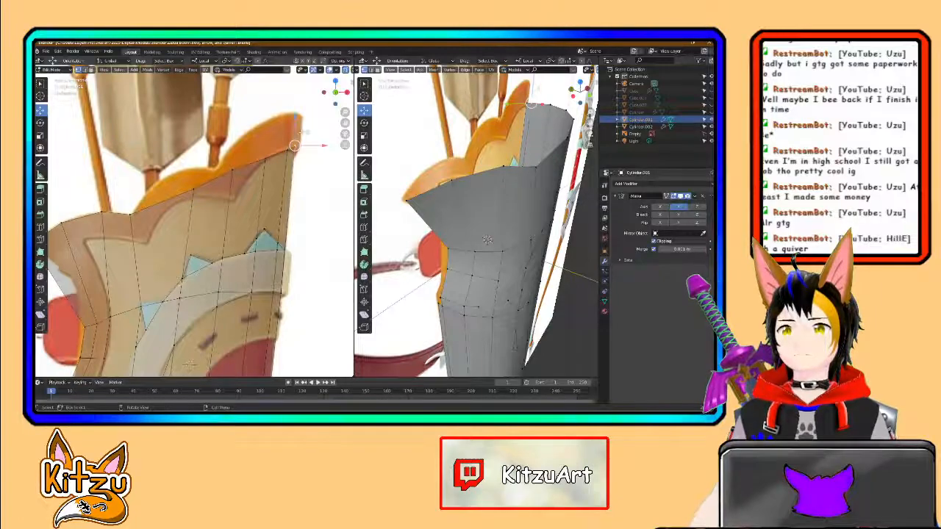
key(g)
key(z)
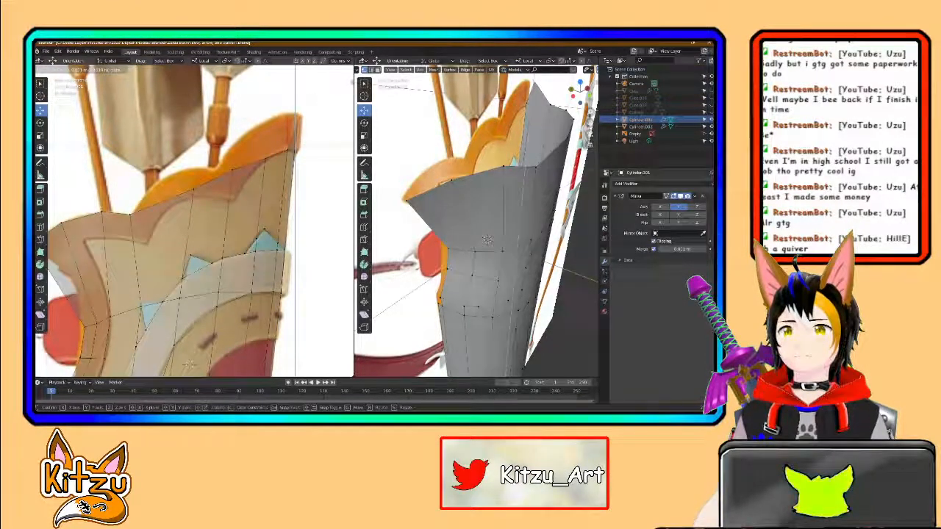
click(189, 365)
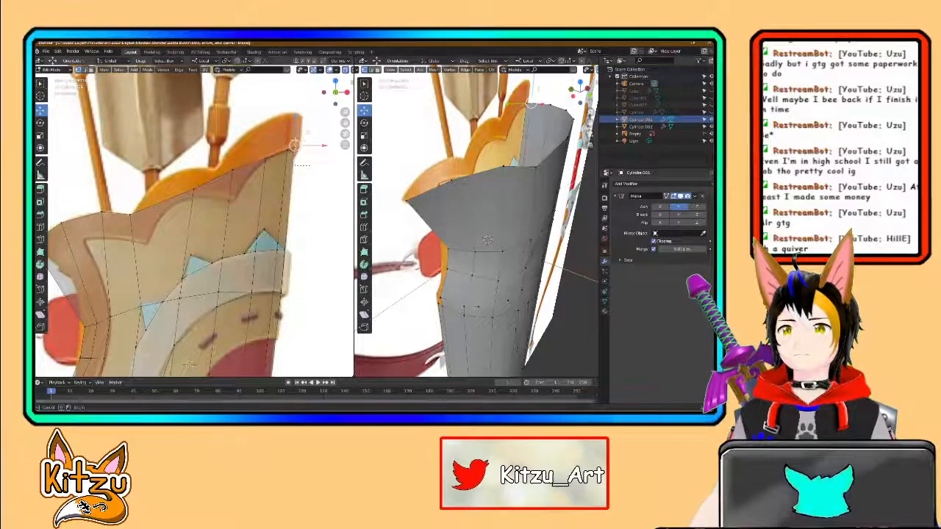
key(g)
key(z)
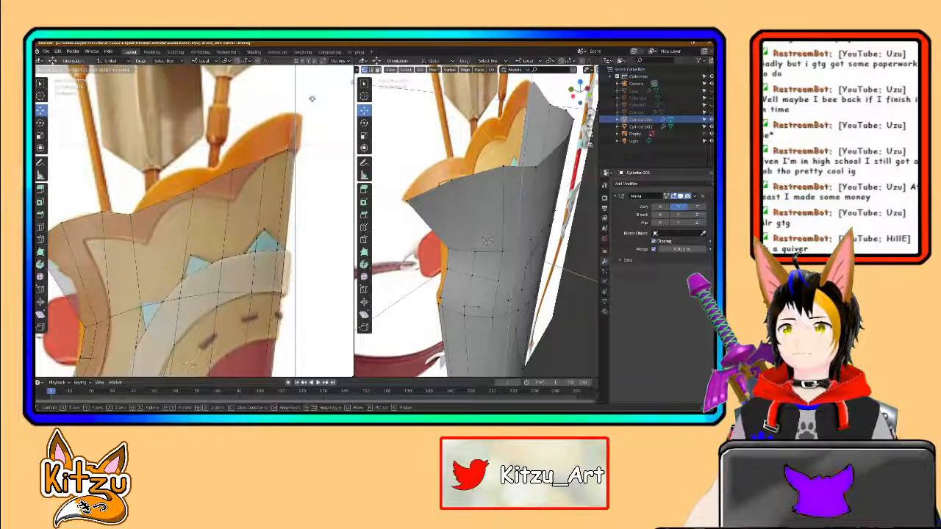
click(312, 98)
key(g)
key(z)
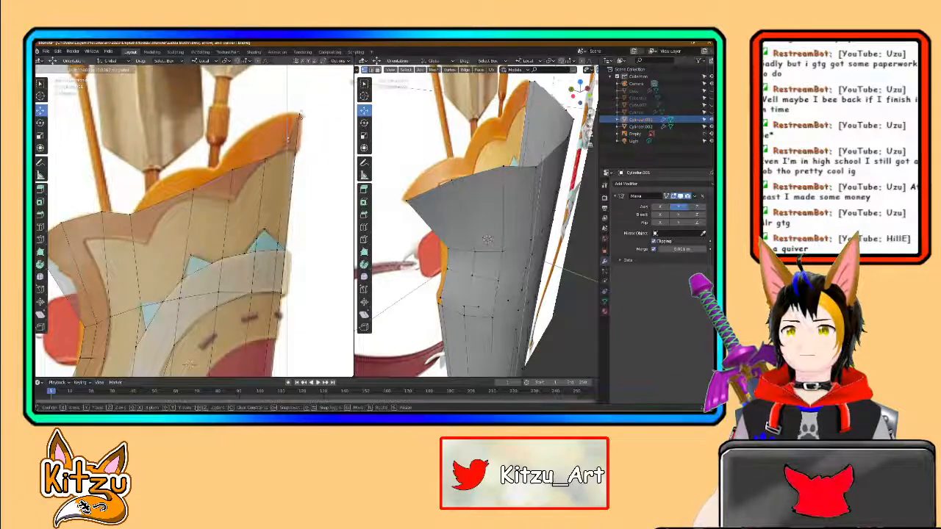
click(297, 100)
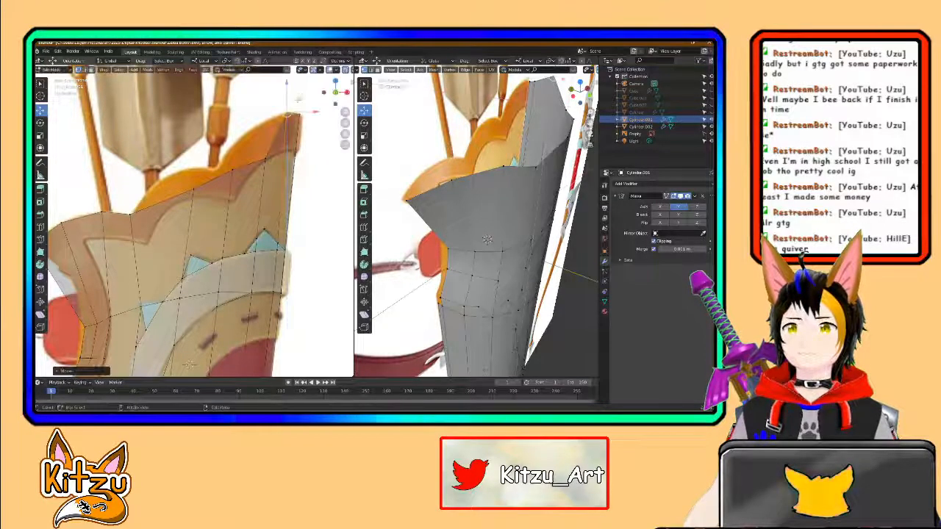
Step: Move the remaining rim vertices towards the back onto the second and third scallops of the reference's orange collar
click(266, 156)
key(g)
key(shift+y)
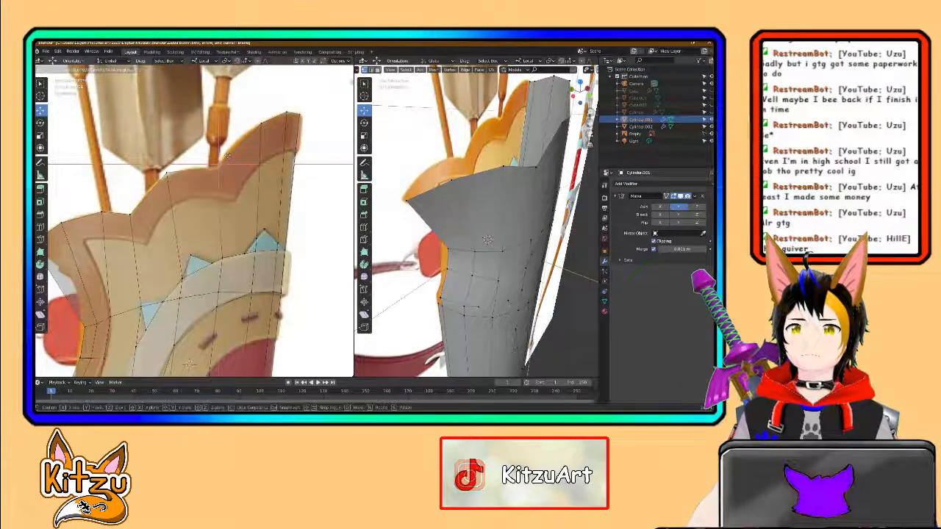
click(228, 155)
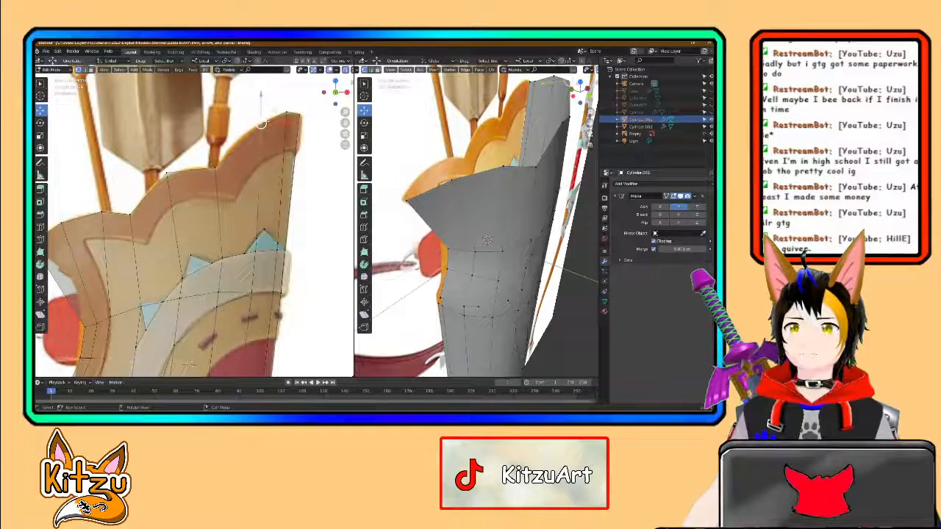
key(g)
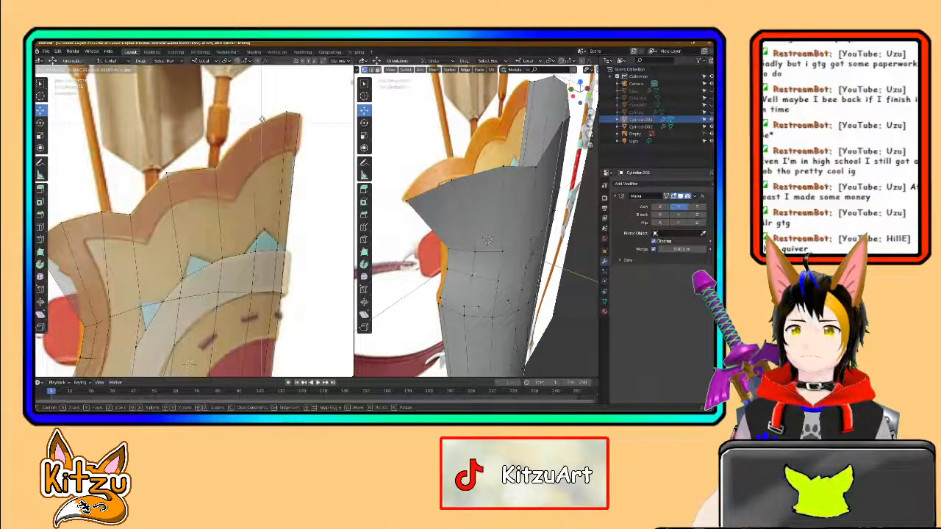
click(261, 160)
shift+middle_drag(249, 202, 267, 156)
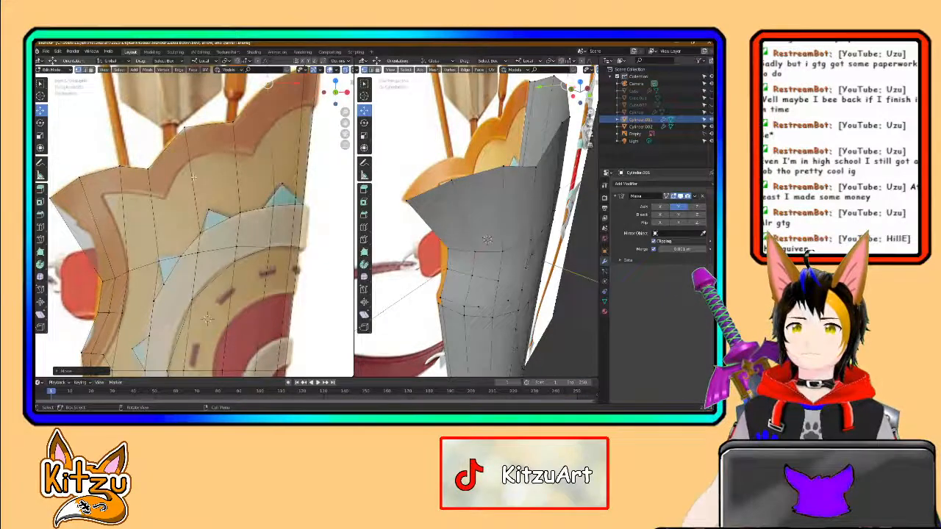
Step: Add short loop cuts below the rim at the front and back, level with the collar's inner edge
key(ctrl+r)
click(108, 208)
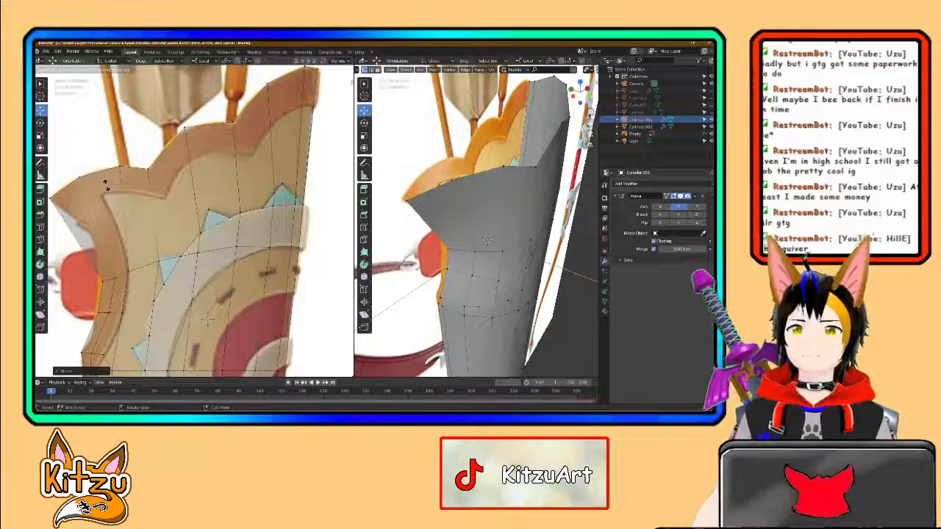
click(107, 186)
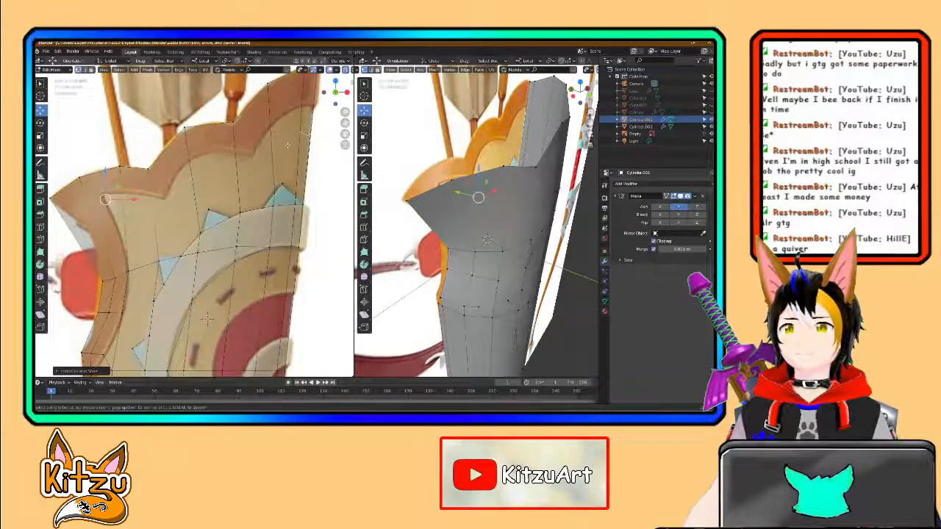
shift+right_click(307, 107)
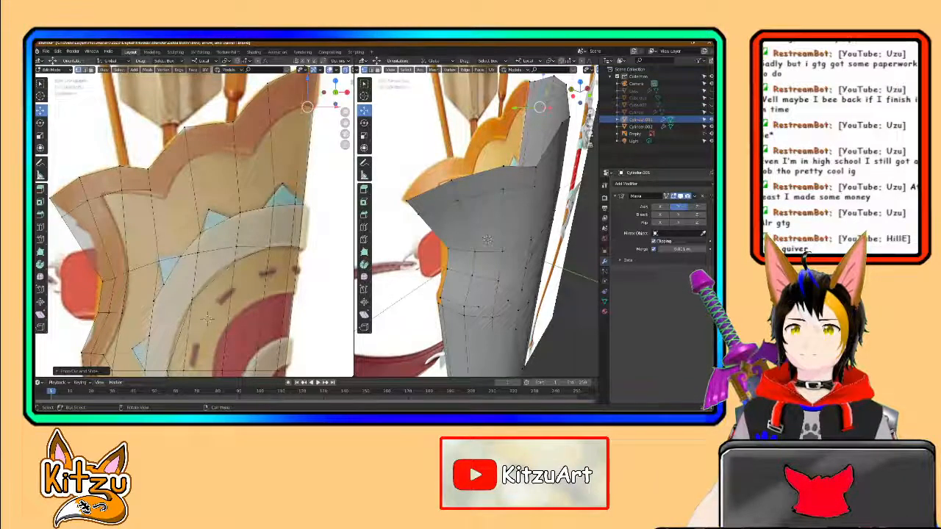
Step: Knife-cut along the collar's scalloped inner edge, joining the front loop cut to the back one
click(41, 242)
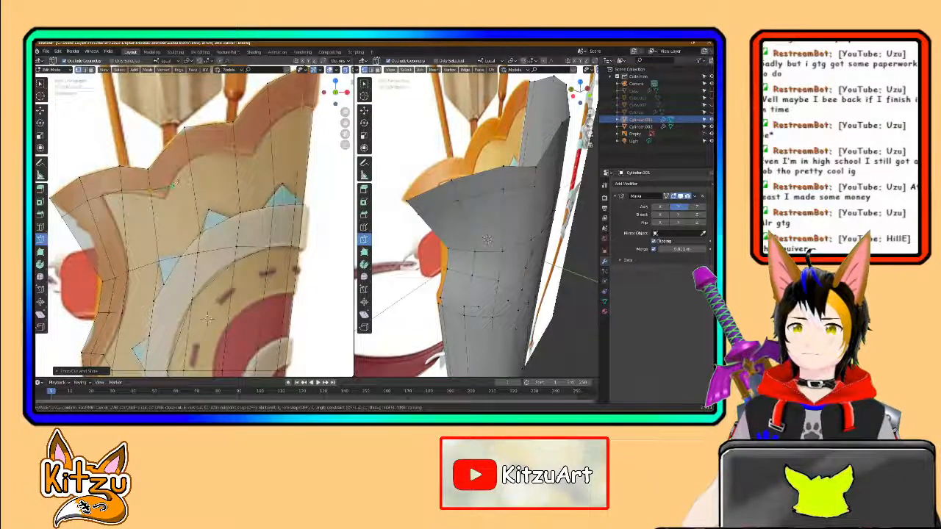
click(190, 161)
click(235, 151)
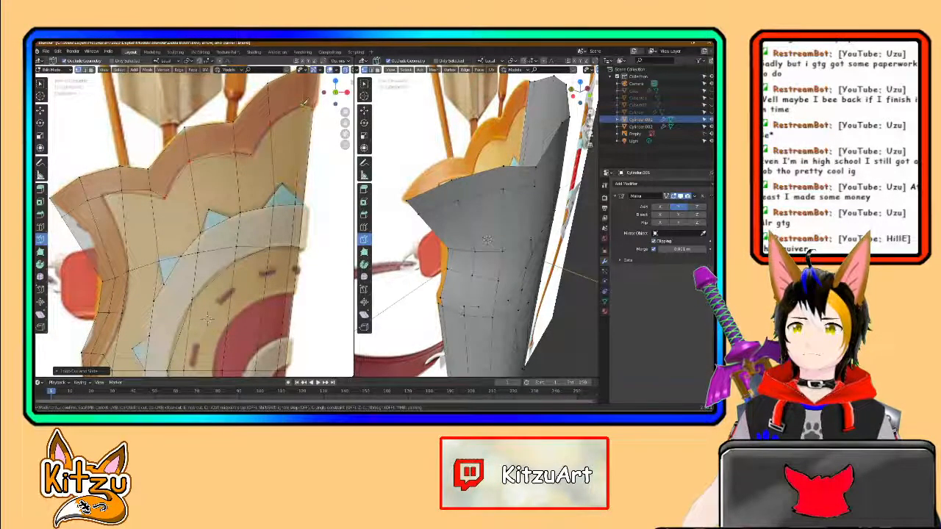
key(Return)
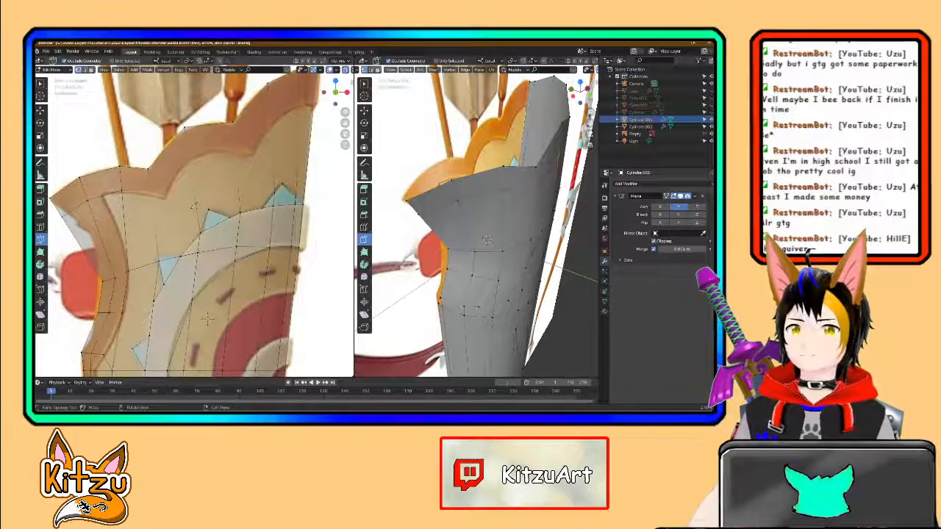
Step: Knife-cut connecting edges between the collar's scalloped inner edge and the edge row below it
key(k)
click(180, 256)
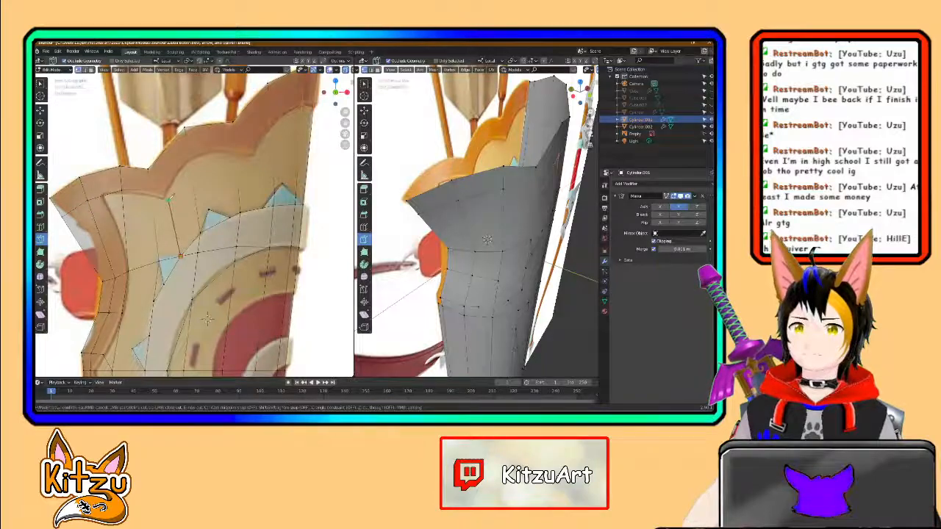
key(Escape)
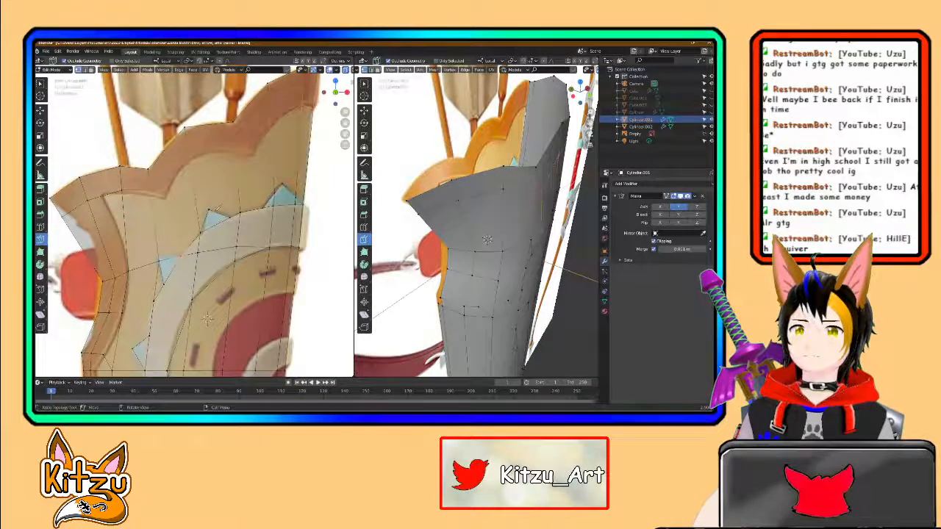
key(k)
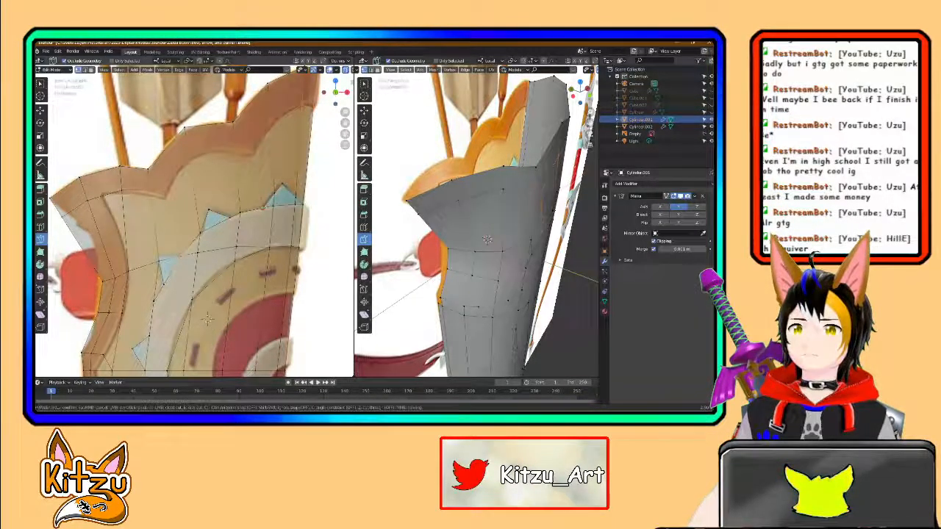
click(263, 208)
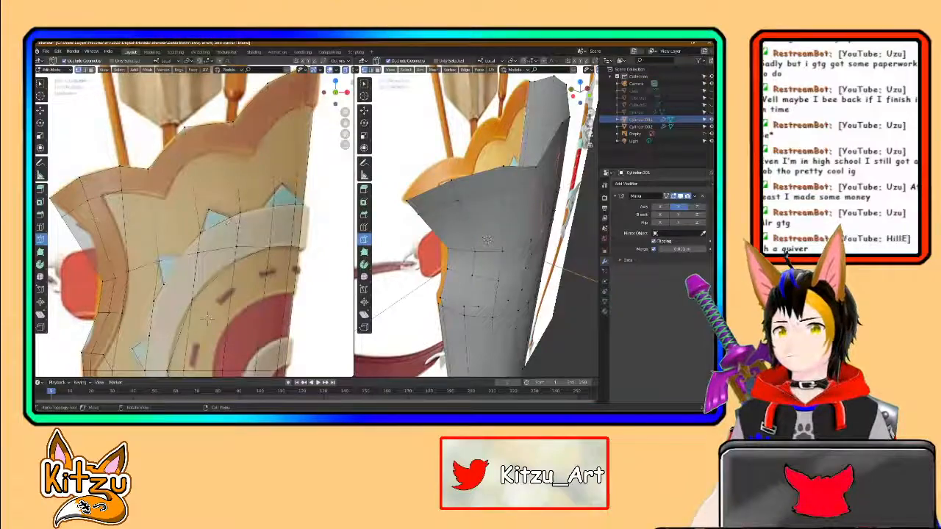
Step: Move the inner vertex near the front onto the inner corner of the reference's orange trim
middle_drag(208, 319, 241, 292)
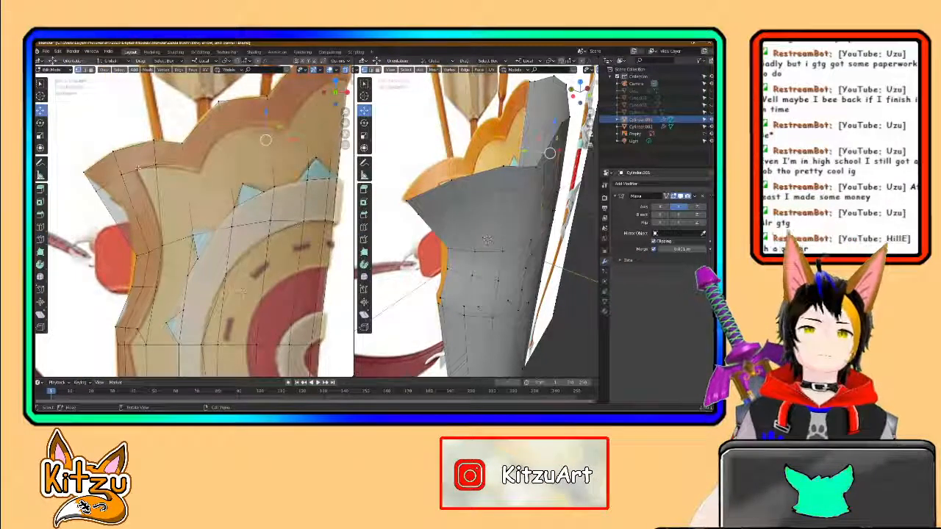
click(153, 164)
drag(179, 163, 166, 155)
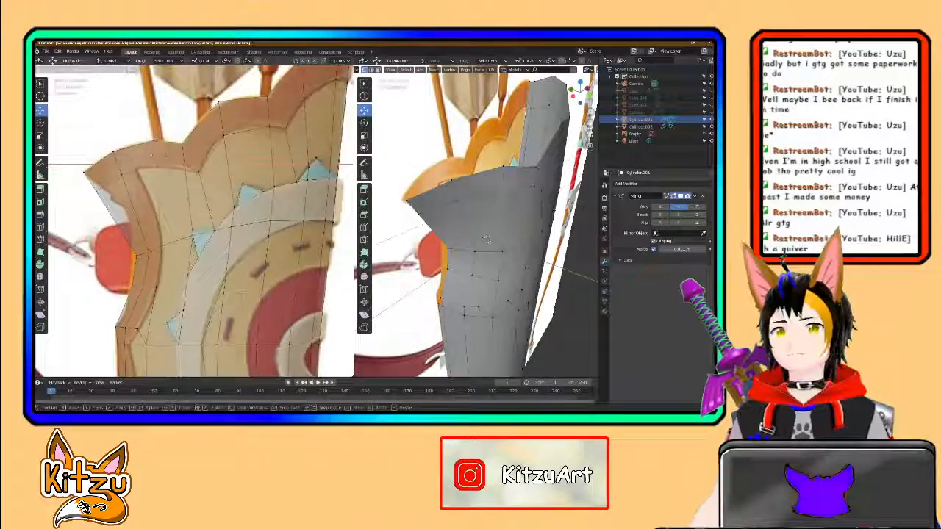
Step: Shift the rim vertex on the first scallop forward and pull the vertex below the front tip out to the reference outline
click(153, 146)
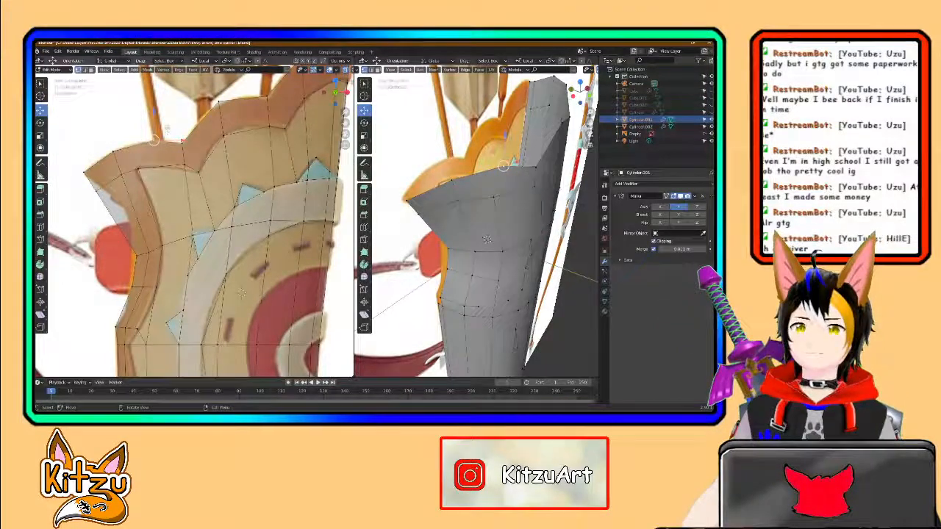
key(g)
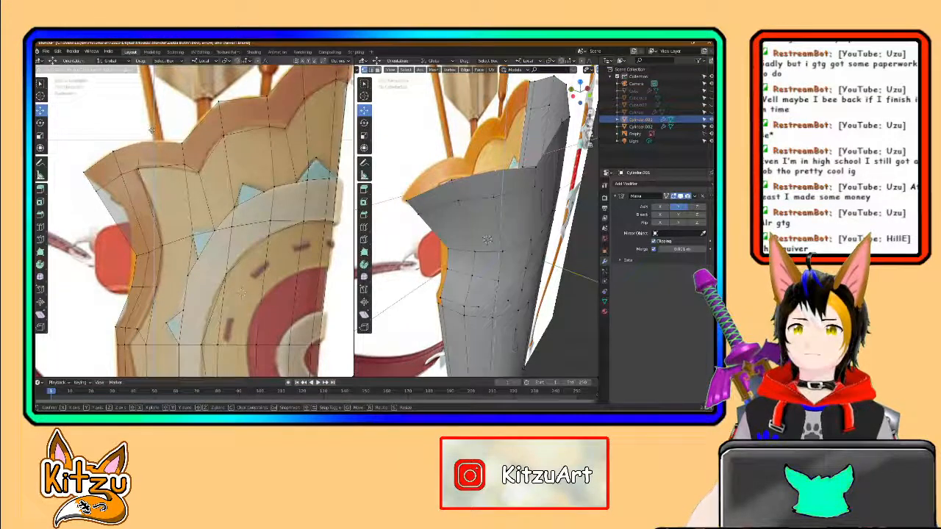
click(150, 129)
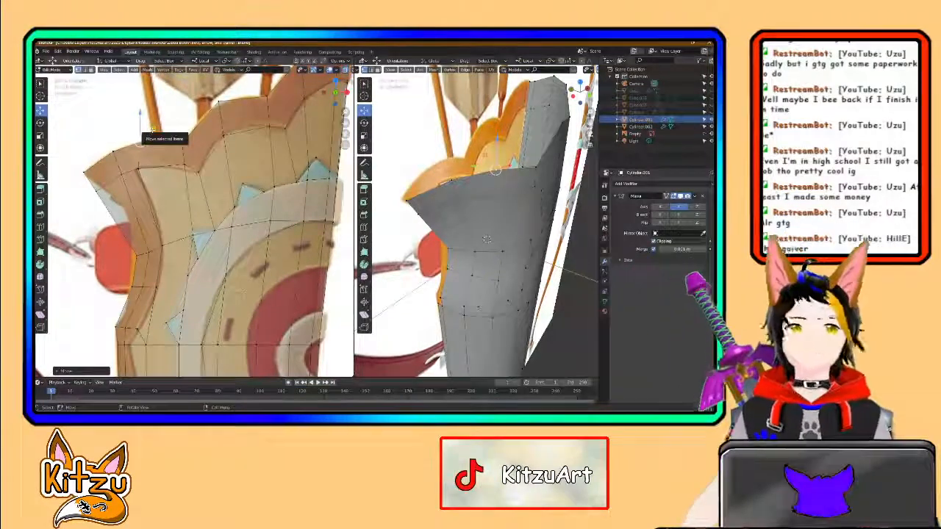
middle_drag(151, 179, 267, 273)
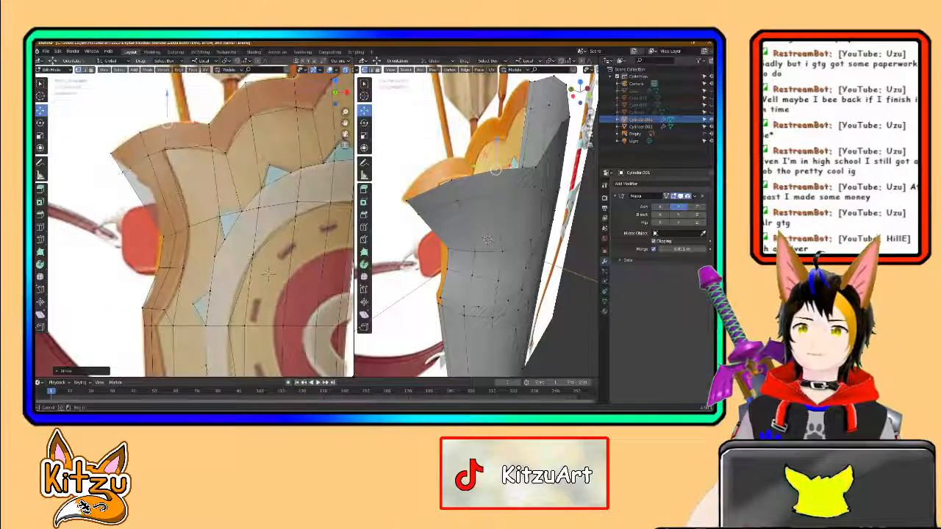
key(g)
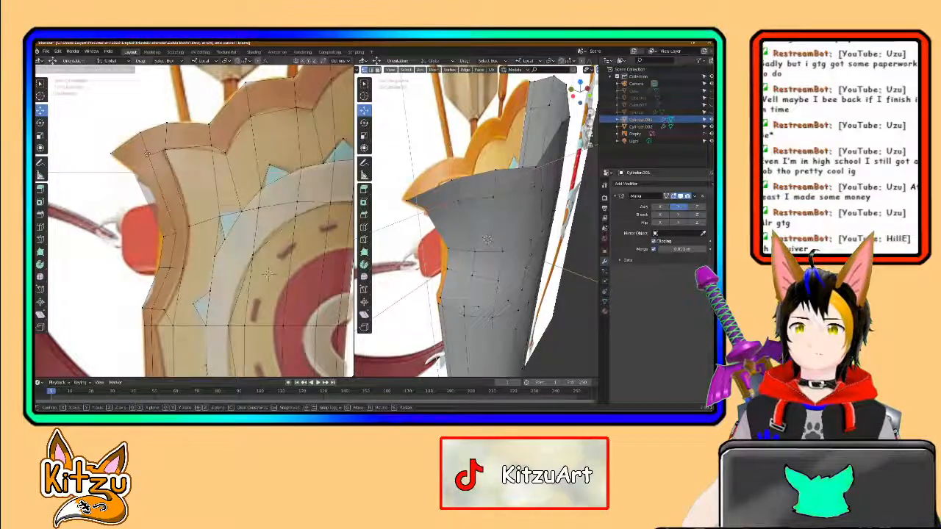
click(147, 154)
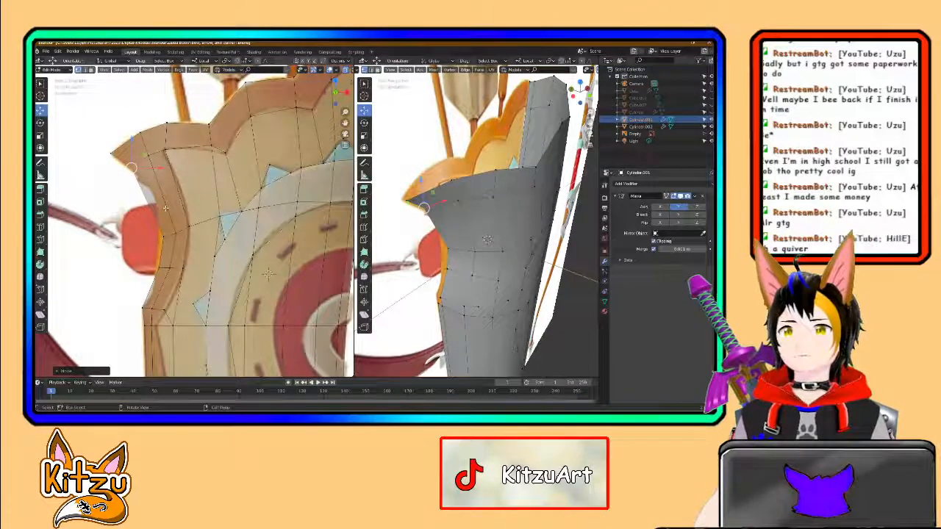
Step: Add a loop cut across the front panel below the collar and align its front vertices with the reference's curved trim
key(ctrl+r)
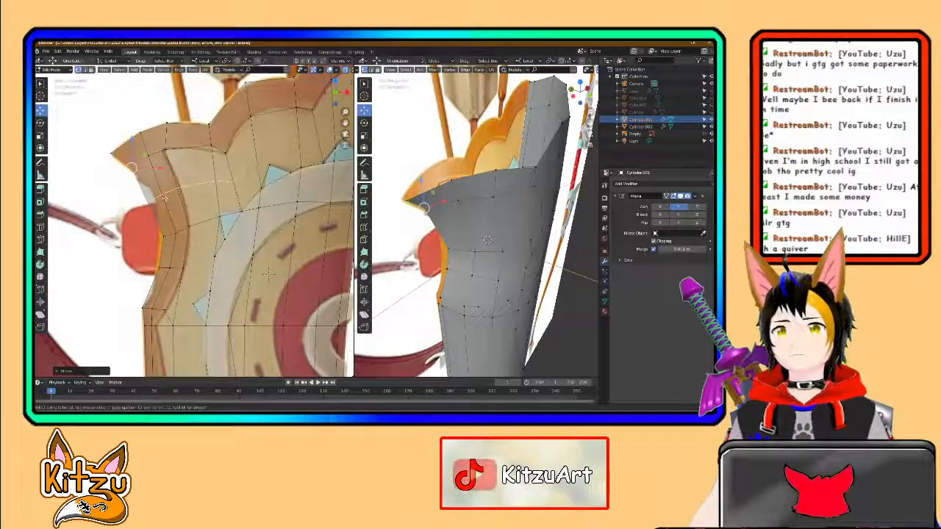
click(166, 199)
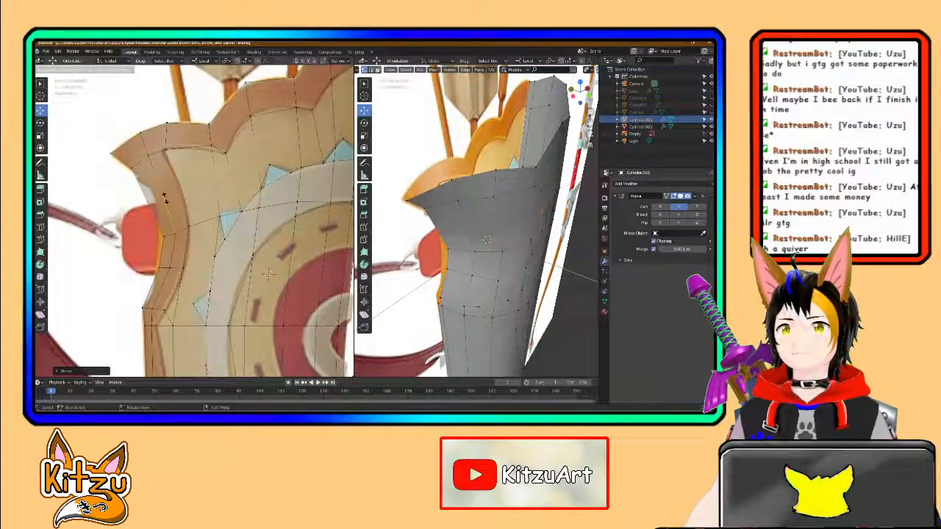
click(166, 199)
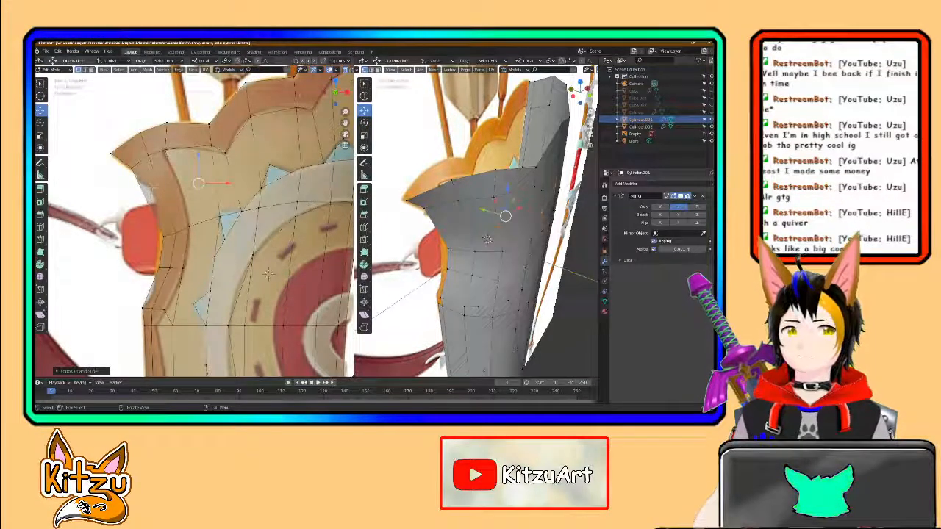
click(162, 197)
drag(180, 177, 184, 172)
drag(144, 205, 170, 183)
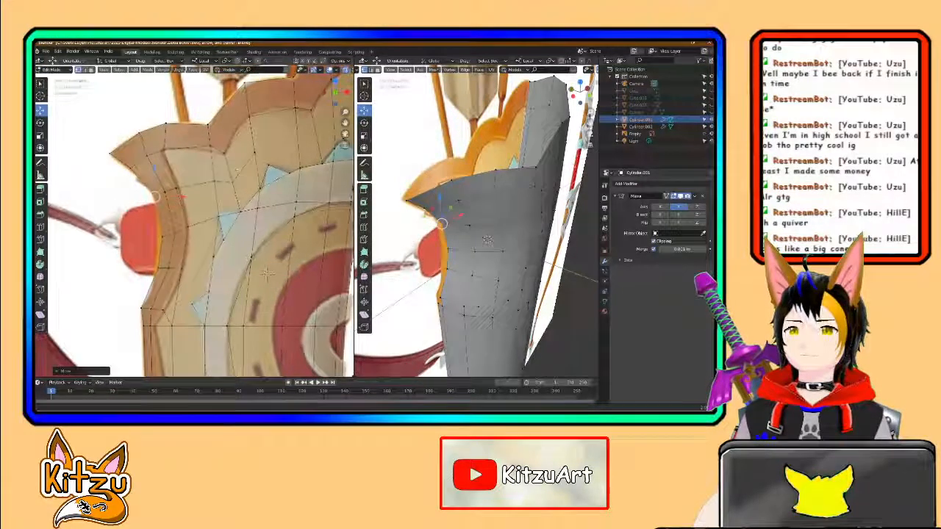
Step: Loop-cut the back strip below the collar and knife-cut an edge joining it to the front panel's new loop
middle_drag(267, 272, 224, 283)
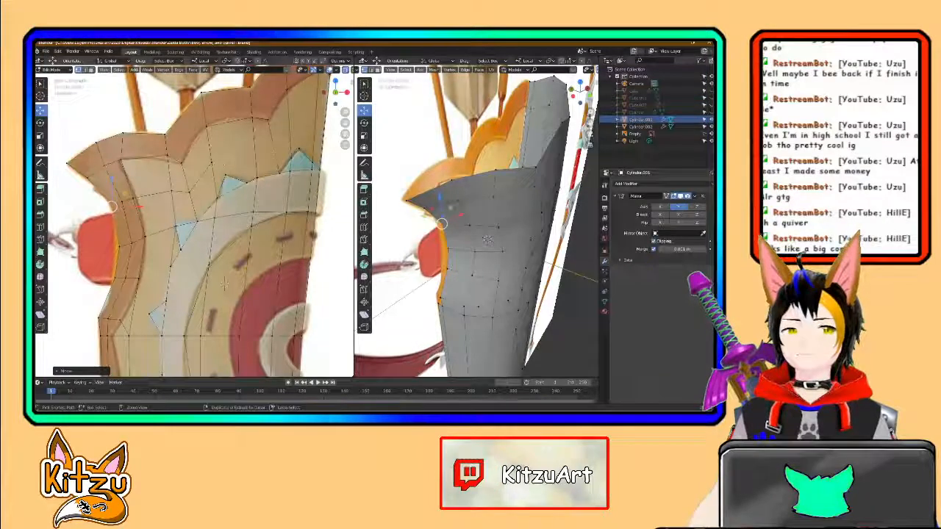
shift+right_click(320, 119)
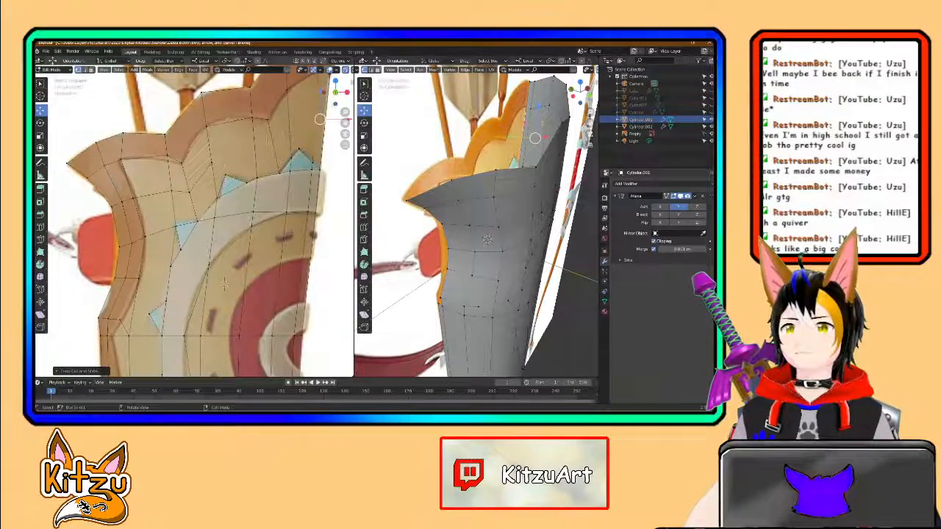
click(40, 239)
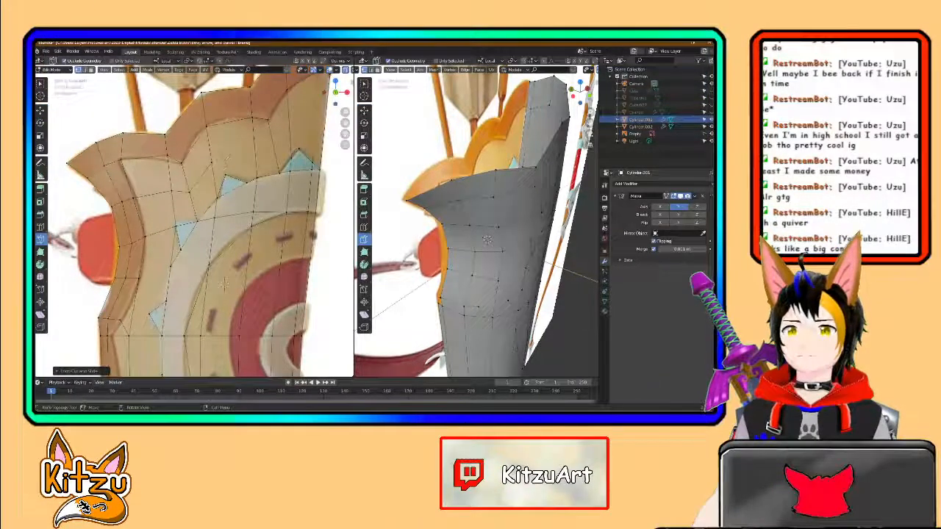
click(210, 163)
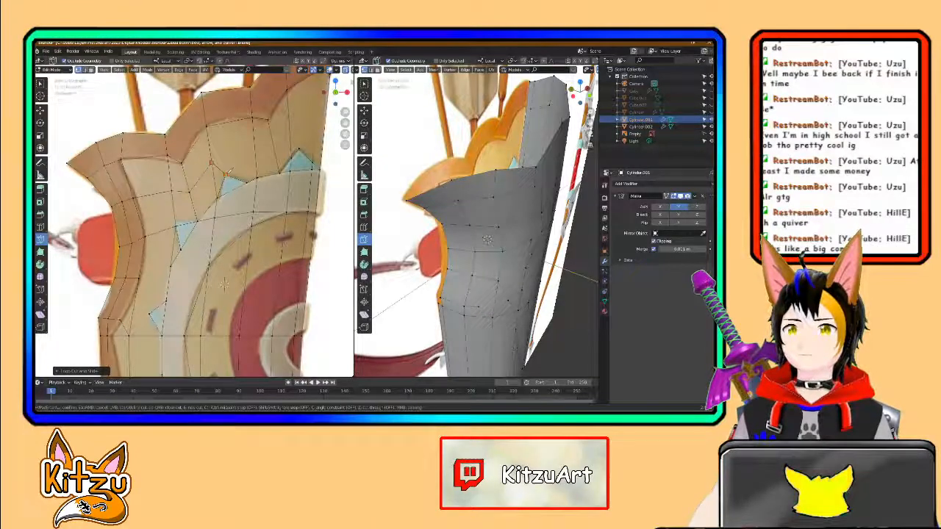
key(Return)
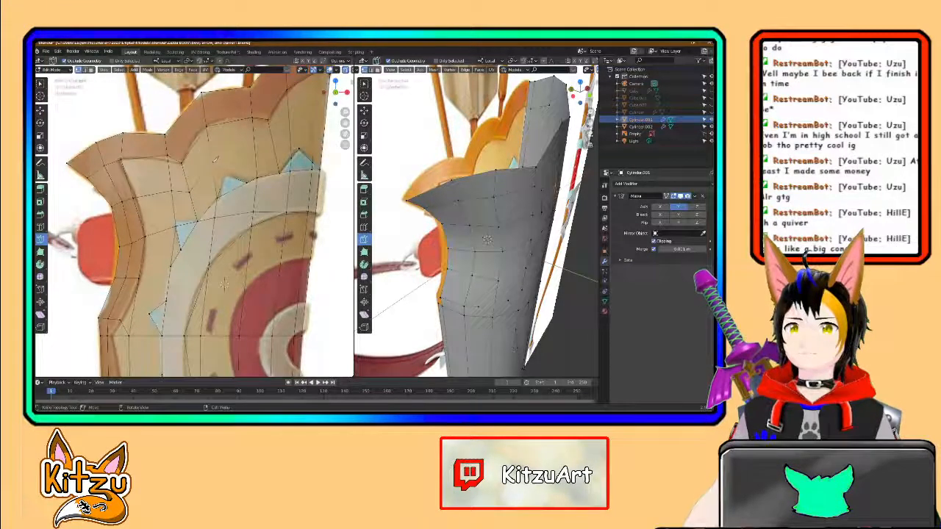
click(211, 163)
click(273, 144)
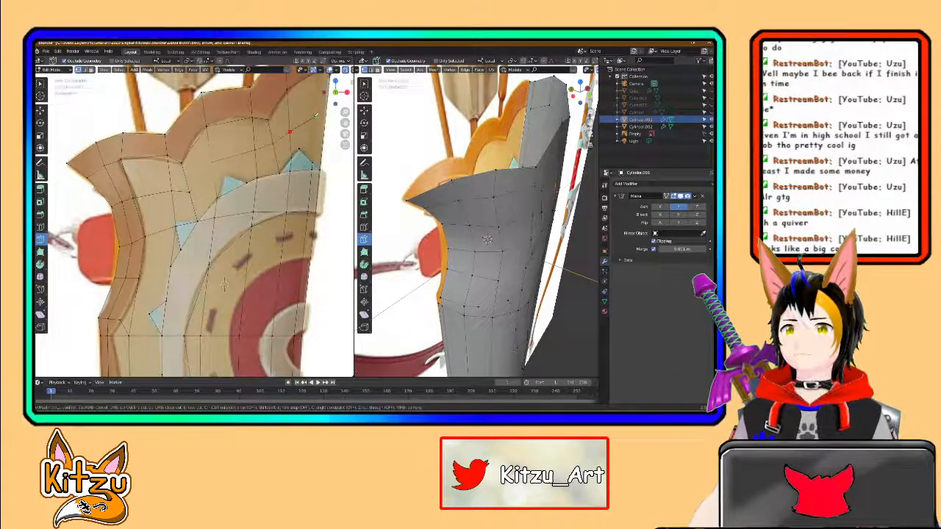
click(299, 149)
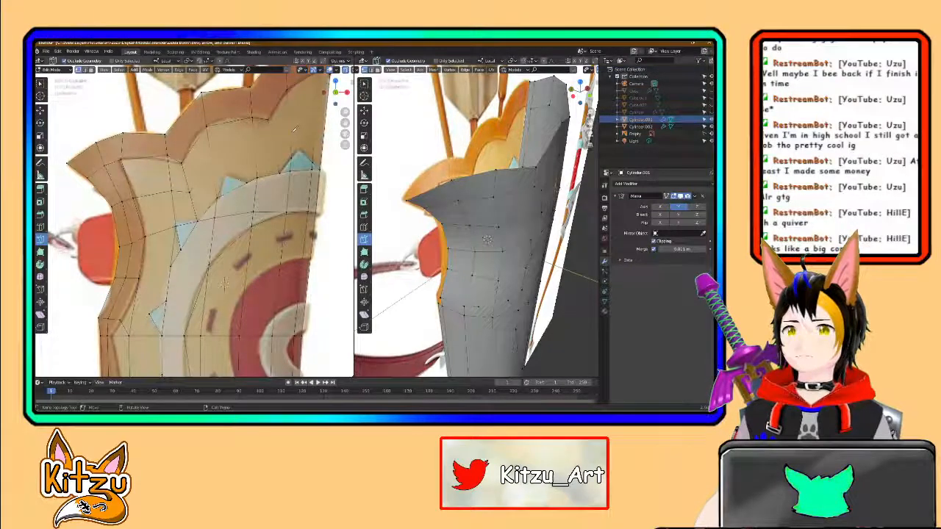
scroll(154, 214, down, 1)
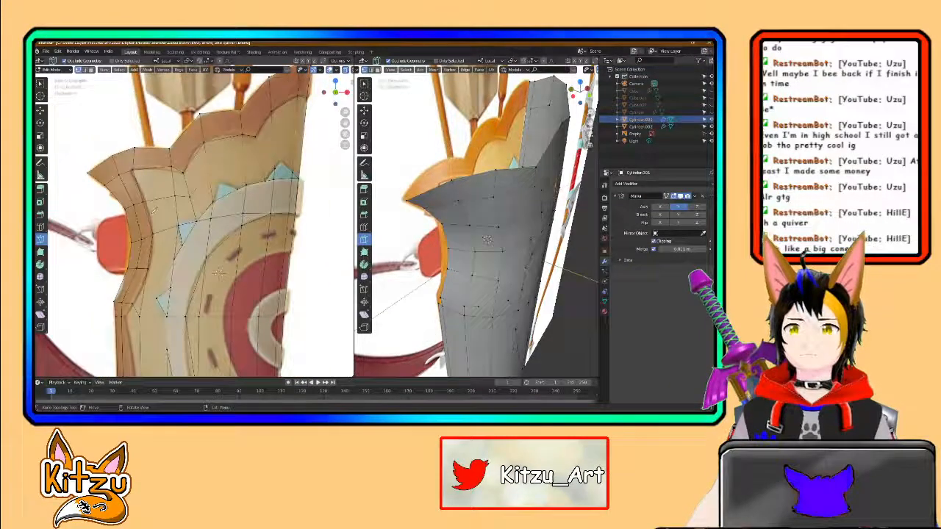
shift+middle_drag(182, 204, 205, 132)
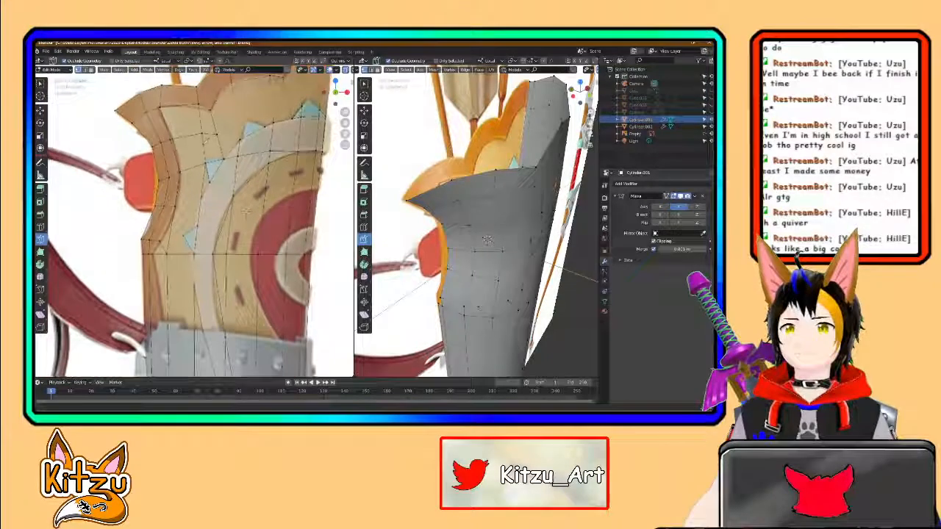
Step: Knife-cut the outline of the blue triangle beside the pale band below the metal strap
shift+middle_drag(214, 300, 216, 193)
scroll(216, 194, down, 1)
scroll(216, 194, down, 1)
shift+middle_drag(195, 300, 205, 257)
scroll(205, 257, up, 4)
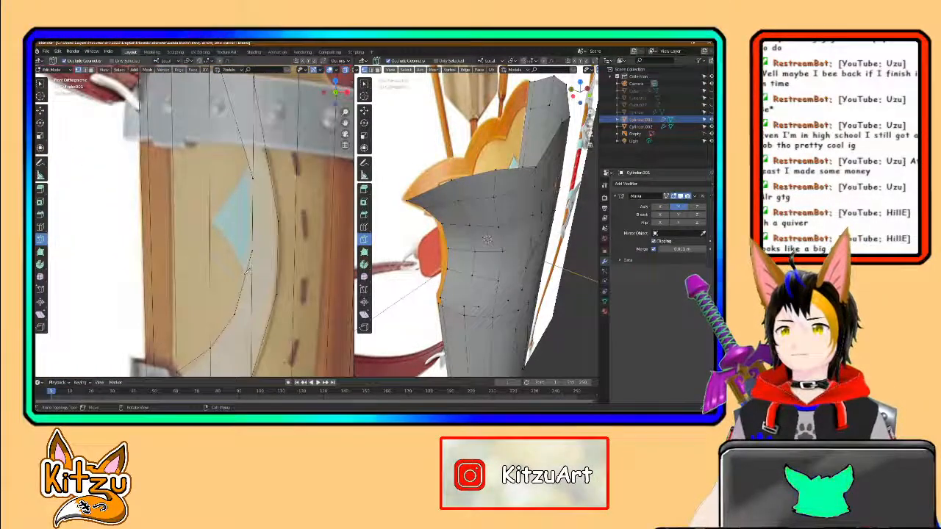
click(244, 274)
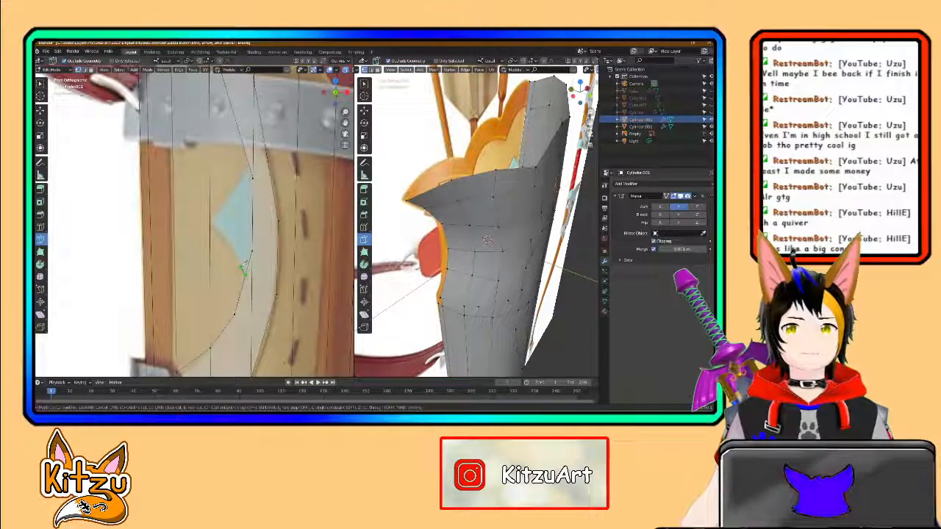
click(210, 223)
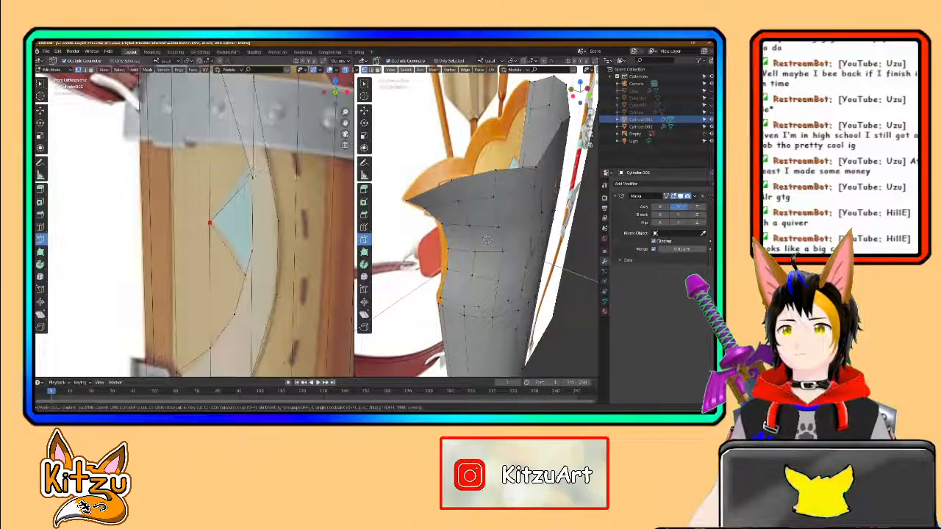
key(Return)
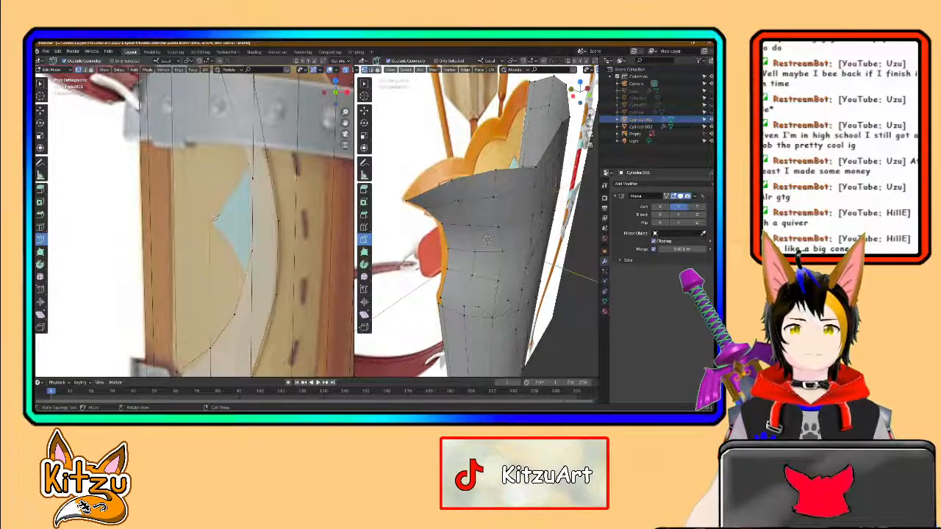
Step: Knife-cut the outer edge of the pale ring in the round red emblem above the strap
scroll(220, 204, down, 3)
scroll(213, 224, down, 1)
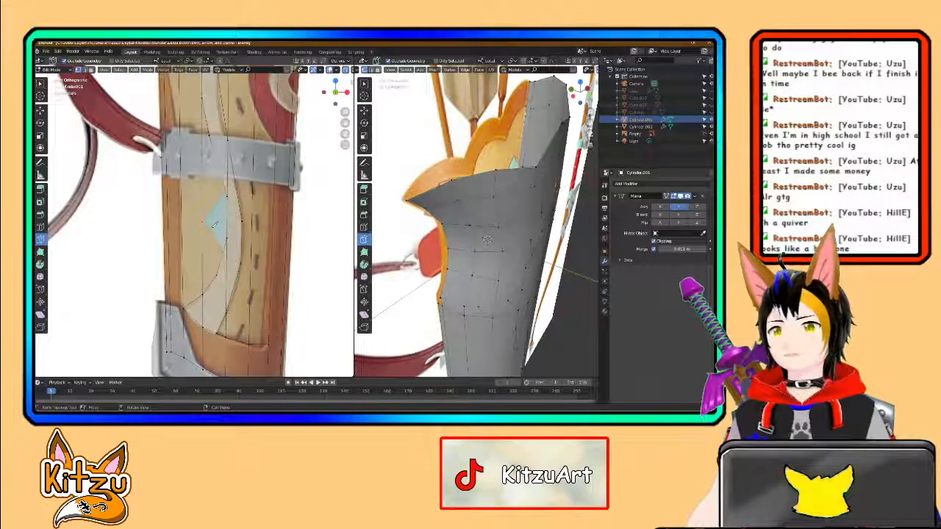
scroll(242, 213, down, 1)
shift+middle_drag(268, 196, 262, 252)
shift+middle_drag(272, 172, 196, 219)
scroll(267, 220, up, 2)
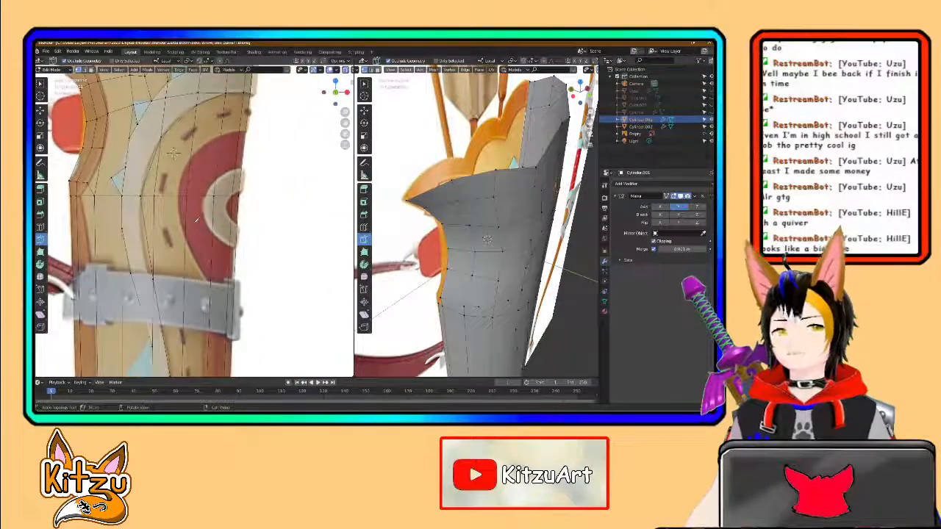
click(242, 169)
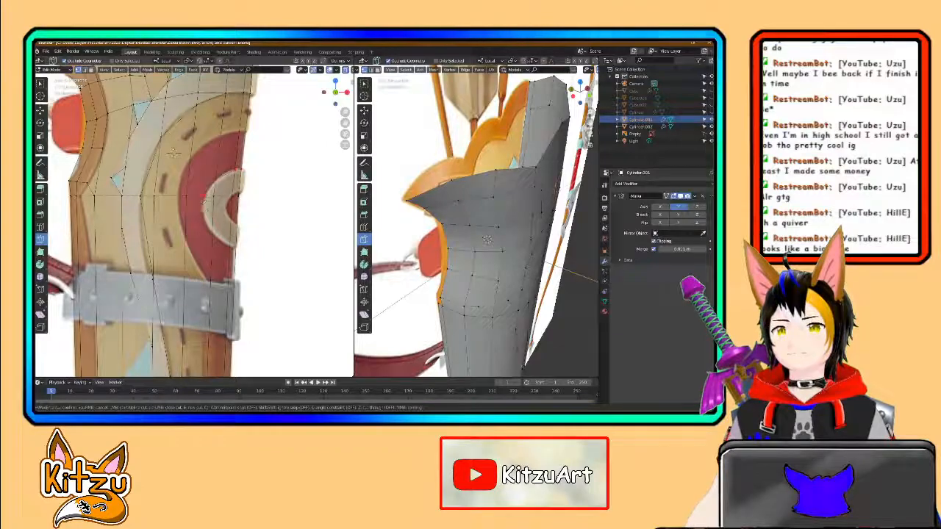
click(205, 219)
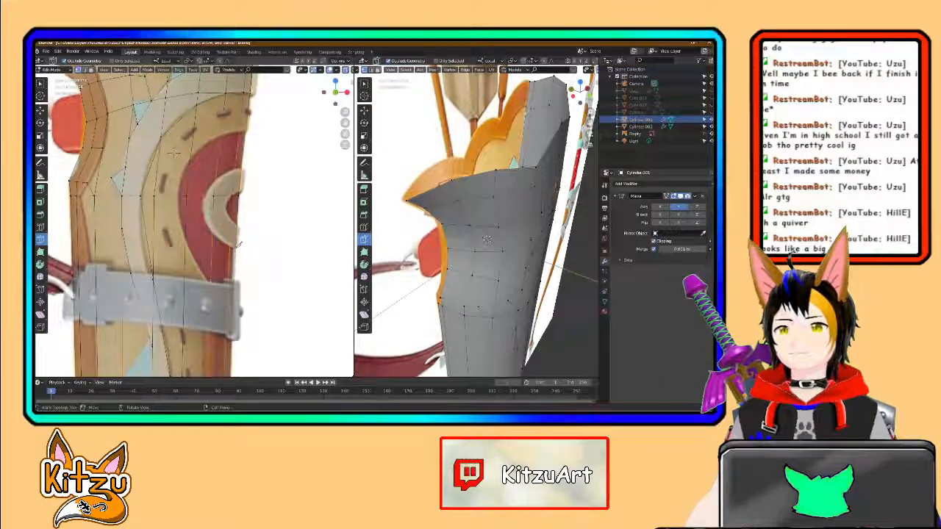
key(Return)
Step: Knife-cut the emblem's red centre and add an edge across the pale ring to its outer outline
scroll(235, 246, up, 3)
key(k)
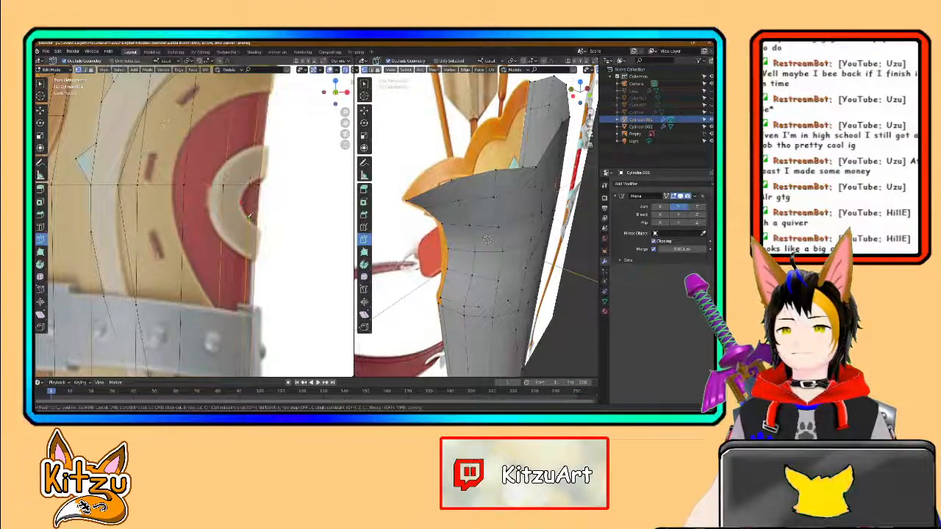
key(Return)
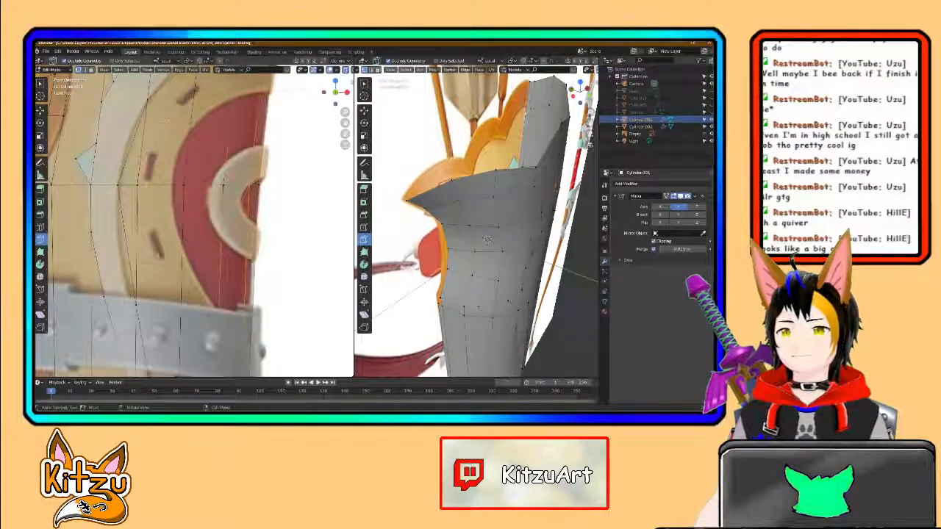
key(k)
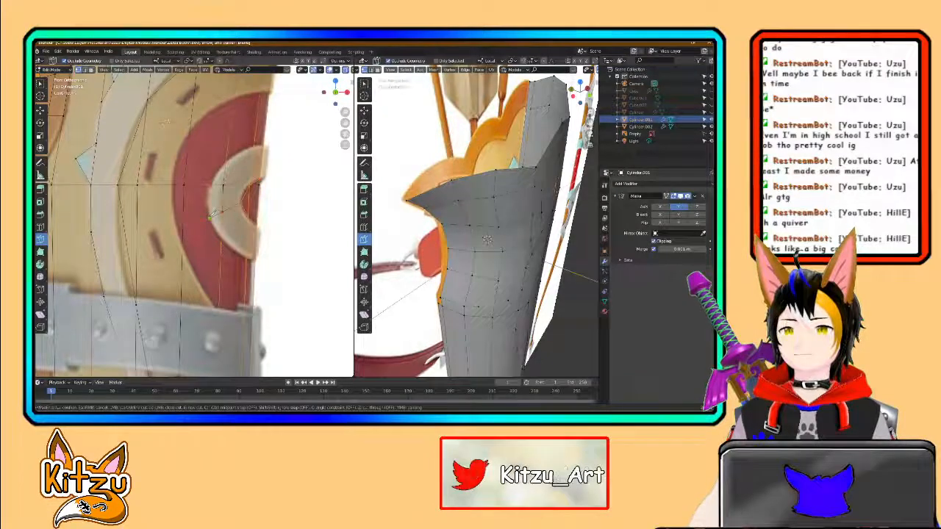
scroll(213, 212, down, 2)
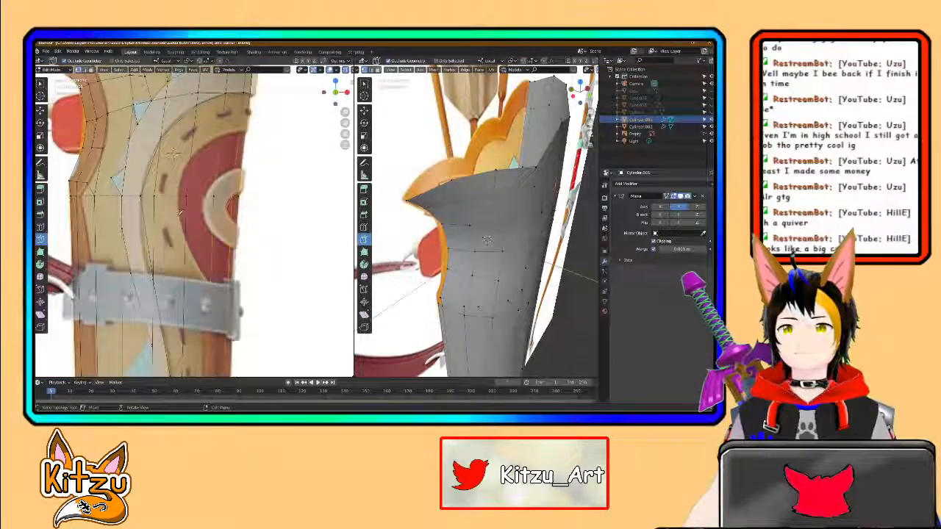
scroll(212, 212, down, 2)
Step: In face selection with the Move tool, box-select the faces along the quiver's orange front edge
shift+middle_drag(180, 243, 214, 136)
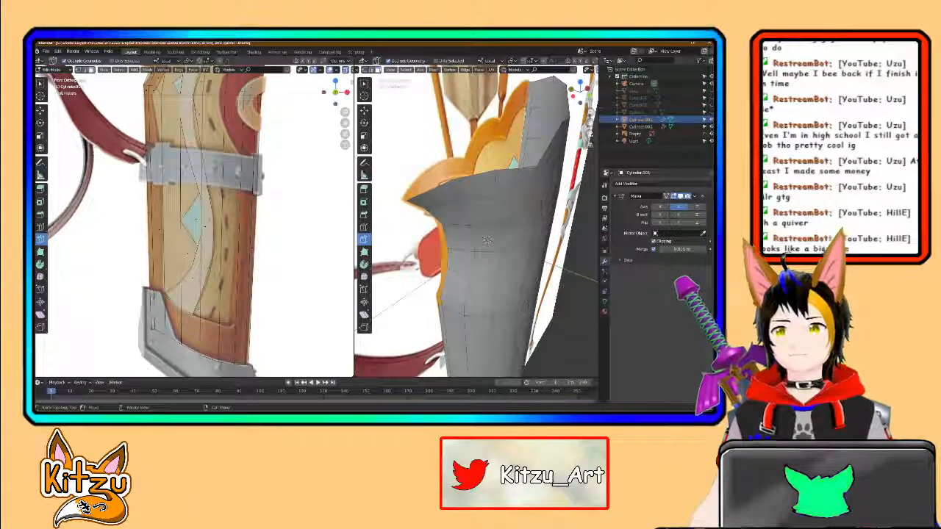
shift+middle_drag(251, 104, 257, 258)
scroll(194, 224, up, 2)
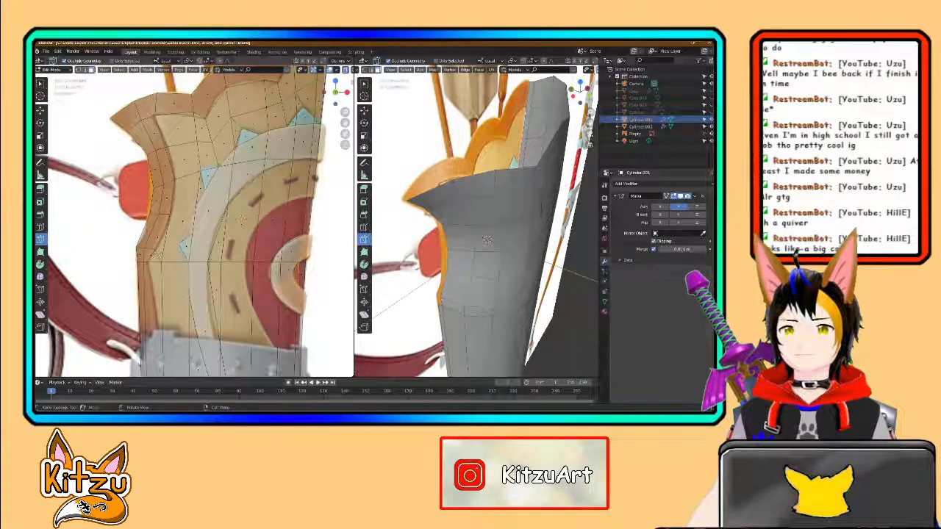
shift+middle_drag(163, 287, 163, 123)
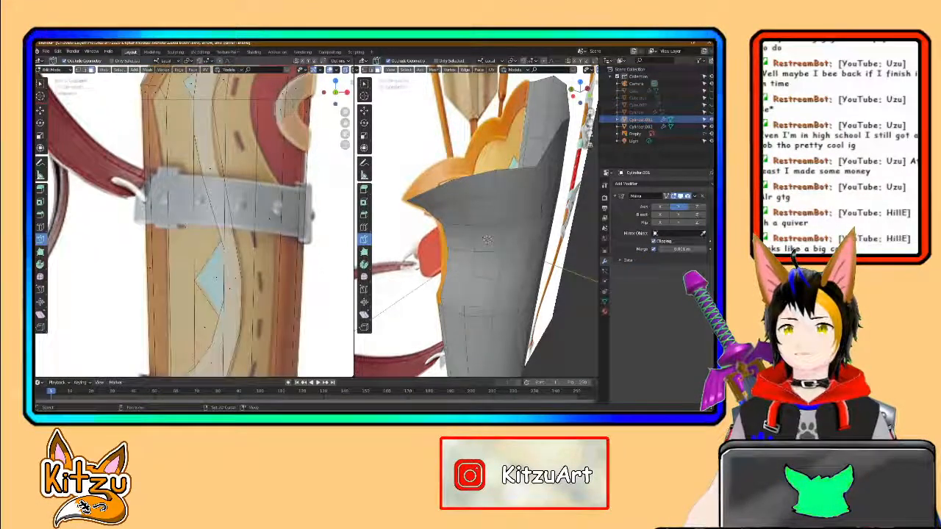
click(40, 111)
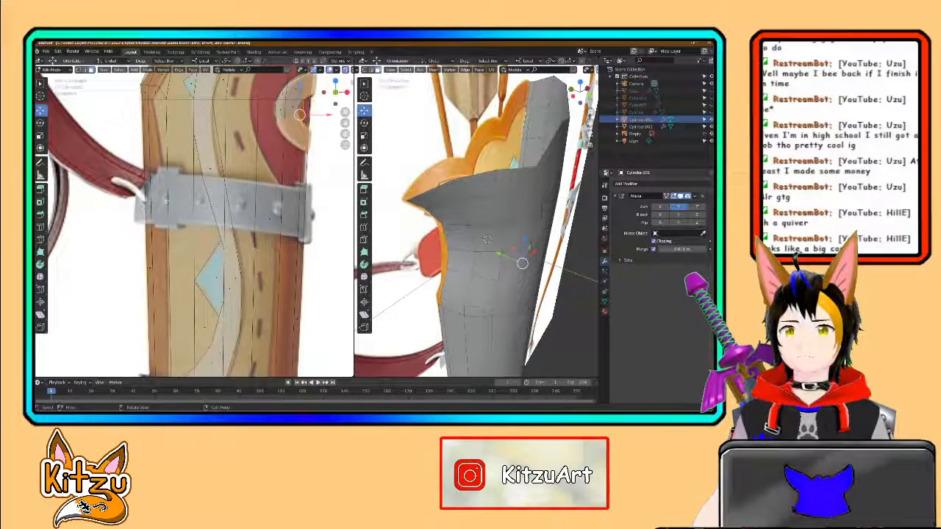
scroll(172, 221, down, 2)
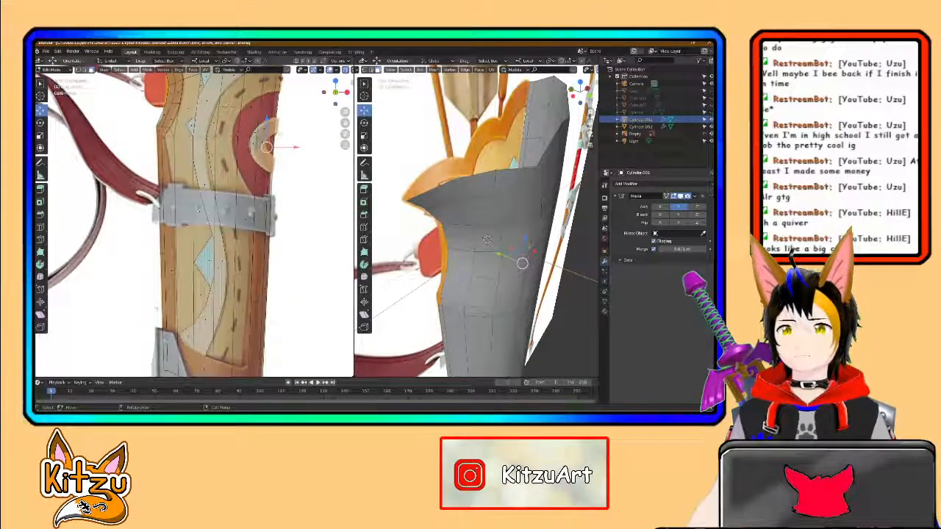
scroll(193, 221, down, 3)
drag(150, 98, 192, 356)
scroll(192, 220, up, 4)
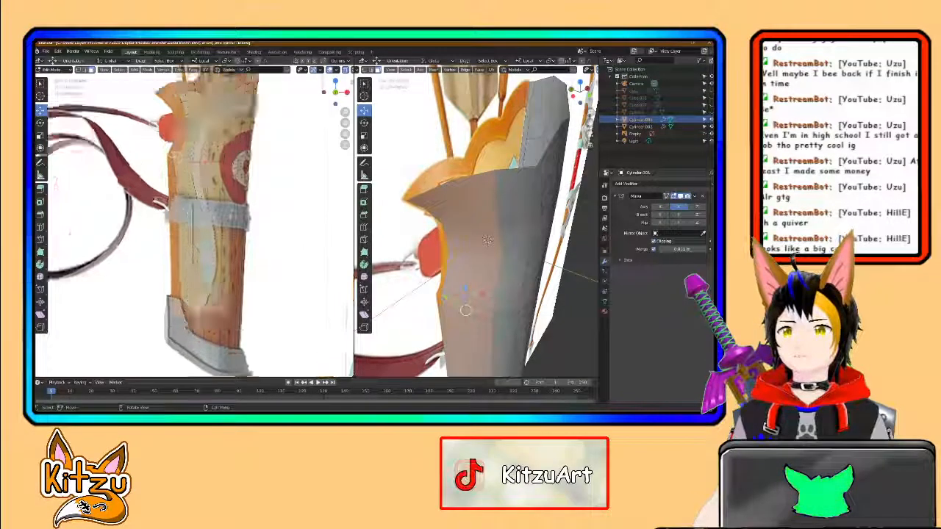
Step: Add the orange trim faces along the scalloped rim, up to the tall back tip, to the selection
shift+middle_drag(192, 184, 184, 333)
middle_drag(224, 235, 232, 277)
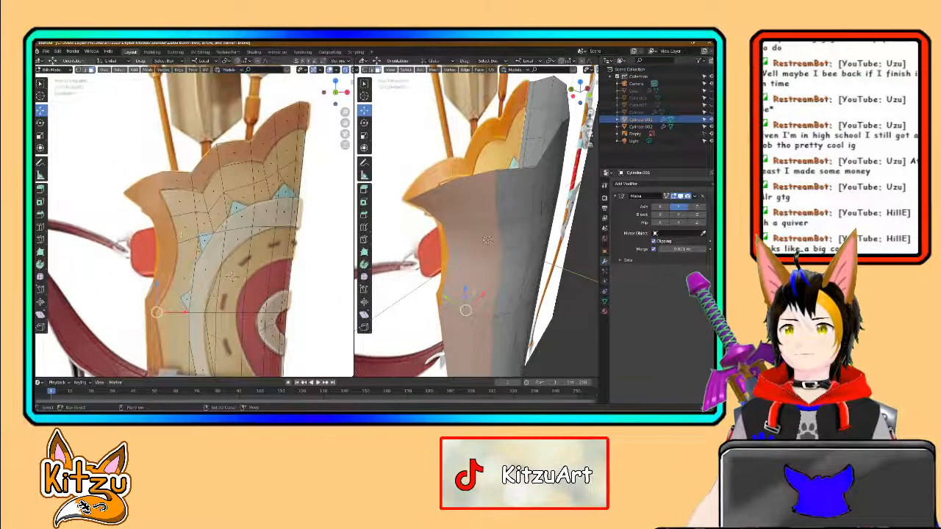
shift+click(236, 155)
shift+click(263, 141)
shift+click(287, 122)
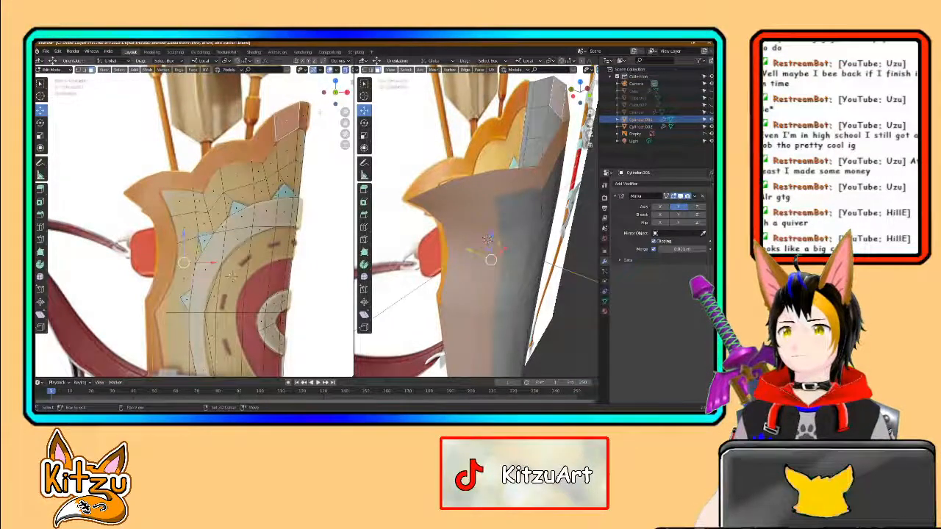
Step: Add the faces of the pale curved band around the red emblem to the selection
shift+middle_drag(308, 213, 306, 194)
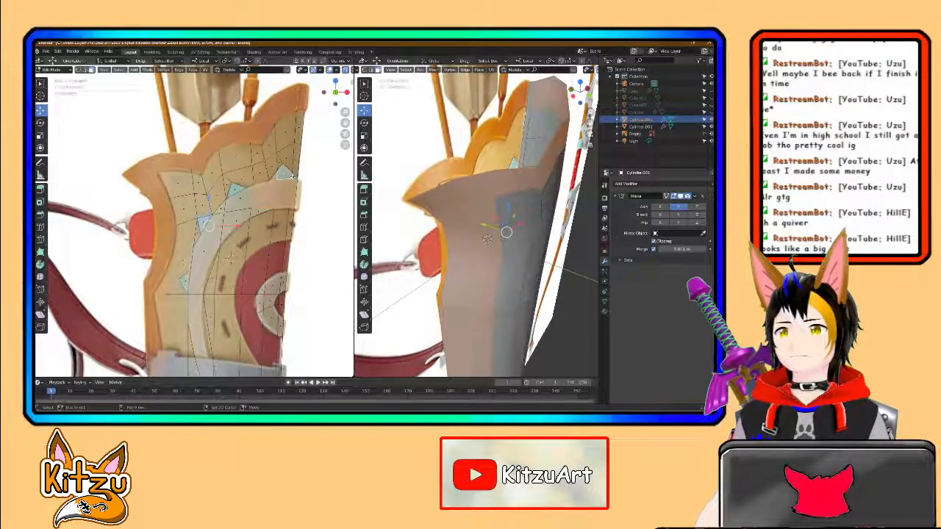
scroll(294, 201, up, 3)
shift+click(283, 194)
shift+click(268, 222)
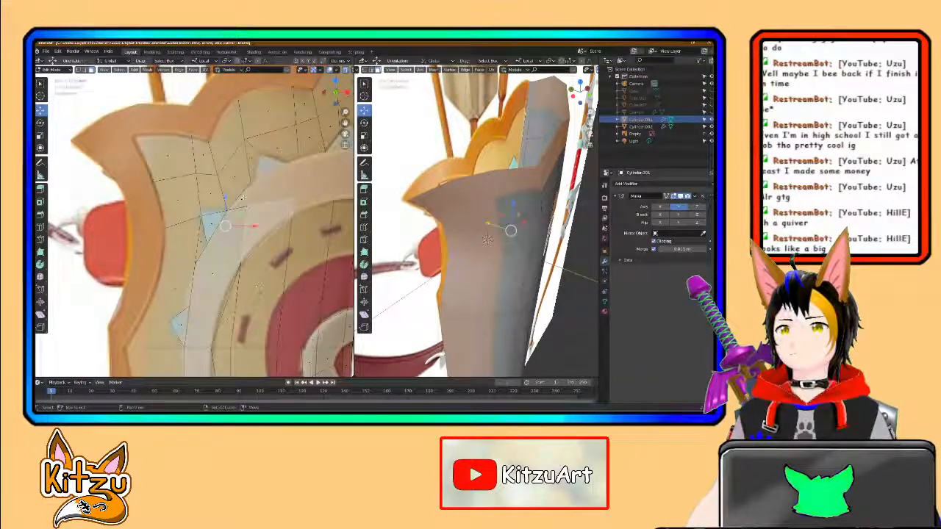
shift+click(234, 246)
shift+click(212, 303)
shift+click(197, 360)
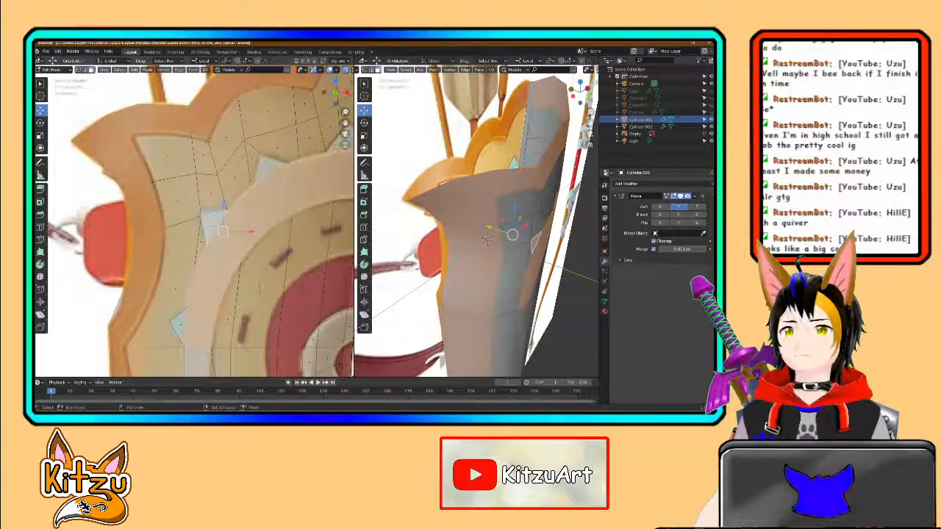
Step: Extend the face selection along the pale band, down through the metal strap and past the lower blue triangle
shift+middle_drag(258, 288, 242, 82)
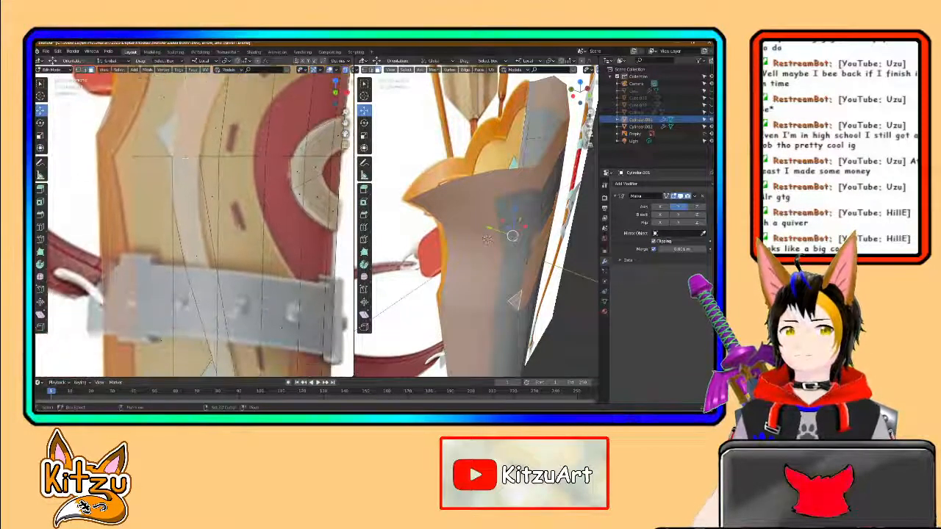
shift+click(199, 252)
shift+middle_drag(198, 252, 191, 172)
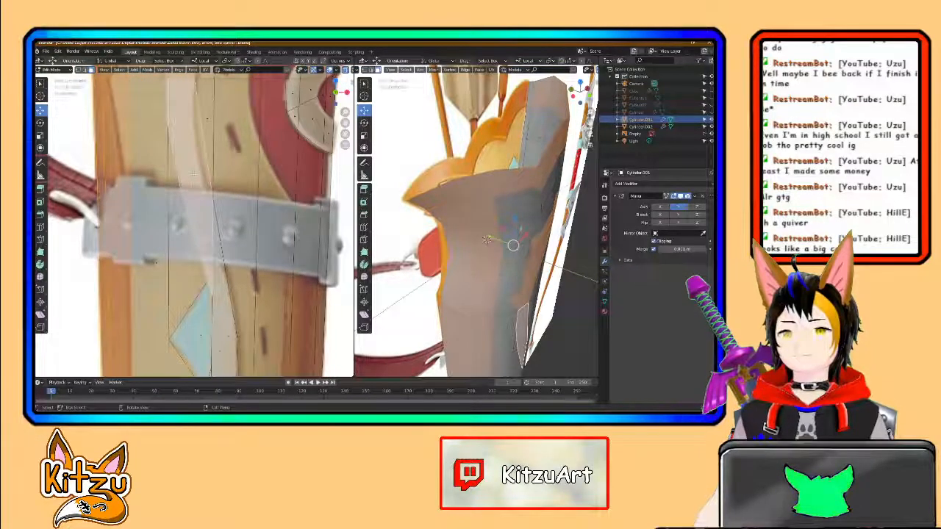
shift+middle_drag(200, 222, 197, 94)
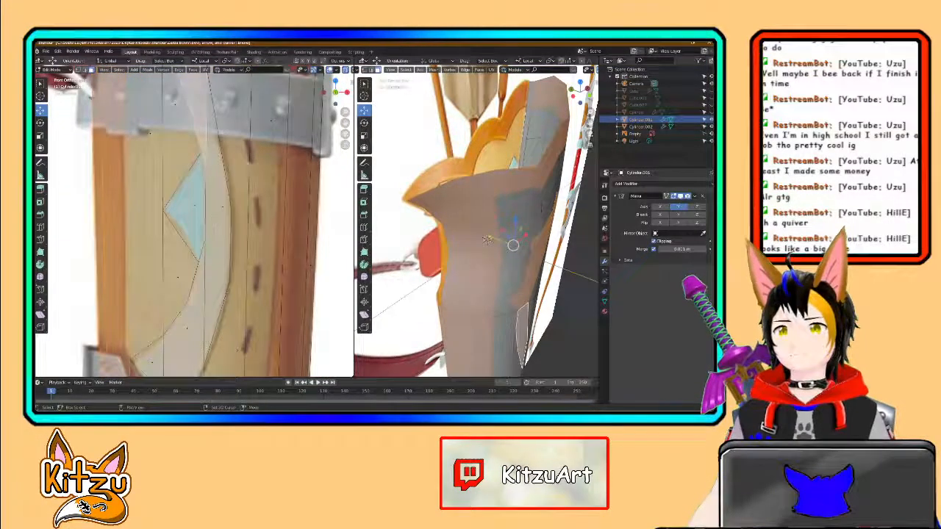
shift+click(216, 221)
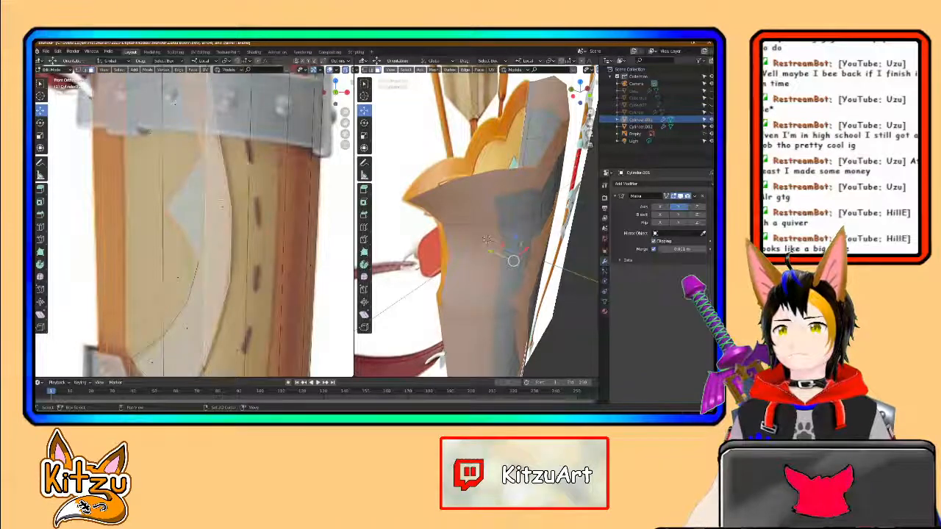
shift+click(239, 223)
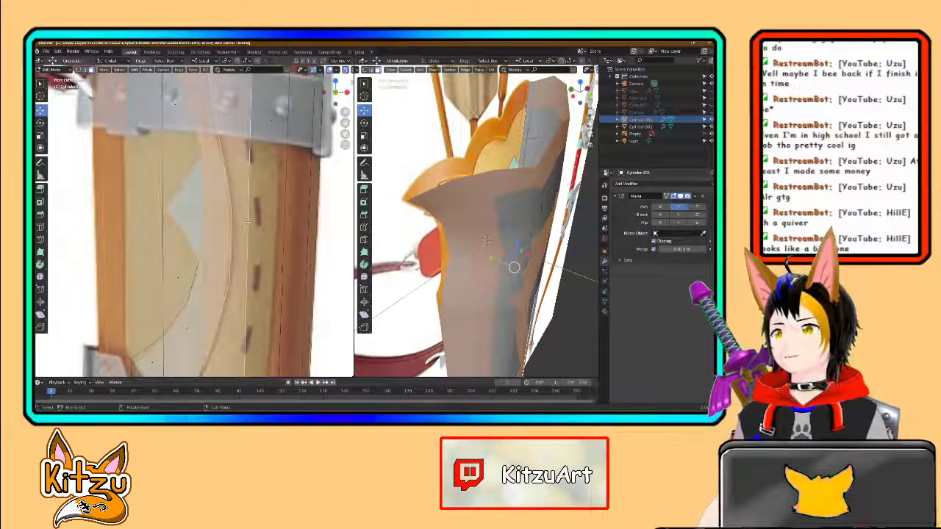
Step: Check the selection on the model's side and add the faces at the pale band's lower end
scroll(247, 221, down, 3)
middle_drag(459, 284, 410, 269)
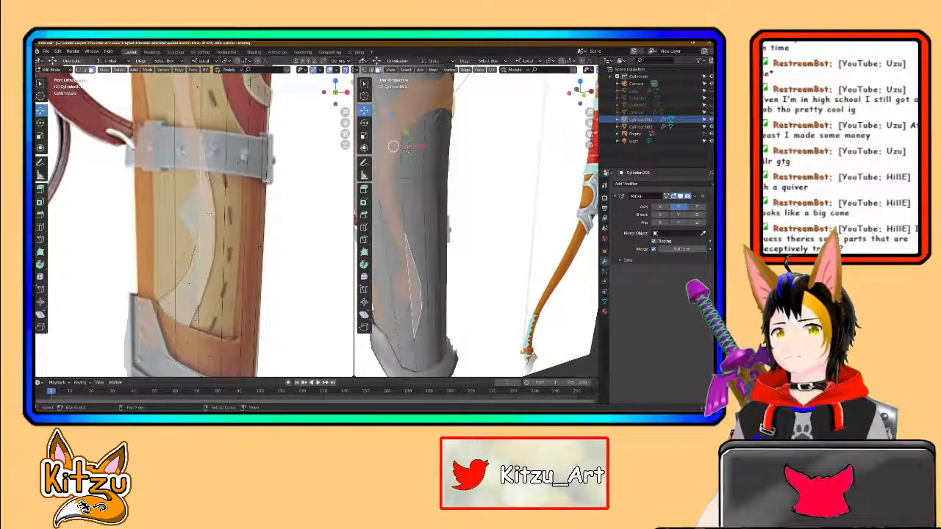
click(422, 302)
click(227, 232)
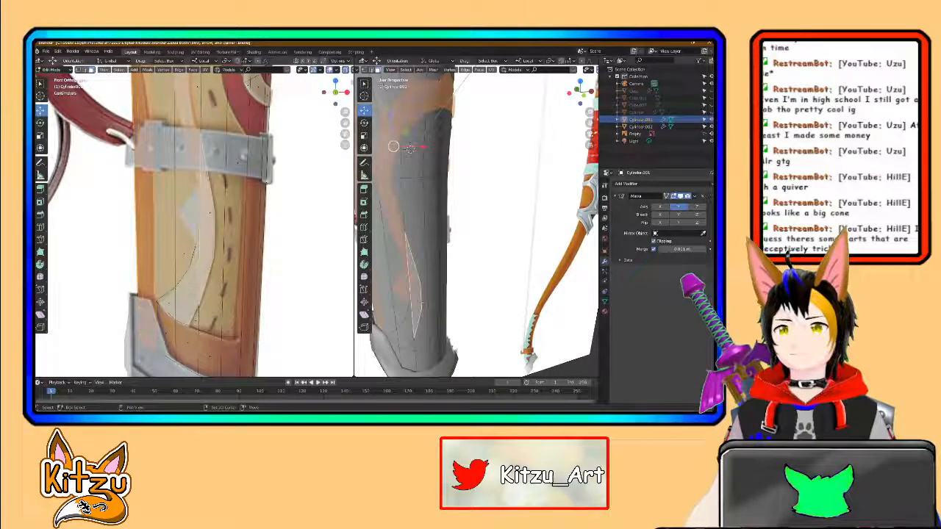
shift+click(193, 283)
shift+click(177, 299)
Step: Add the brown trim faces along the metal base to the selection
shift+click(166, 334)
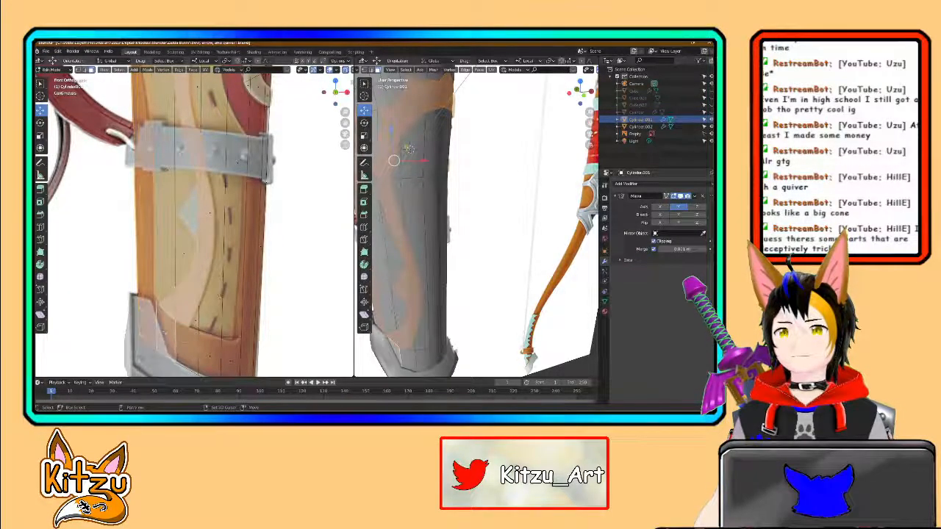
shift+click(186, 349)
shift+click(211, 356)
shift+click(232, 360)
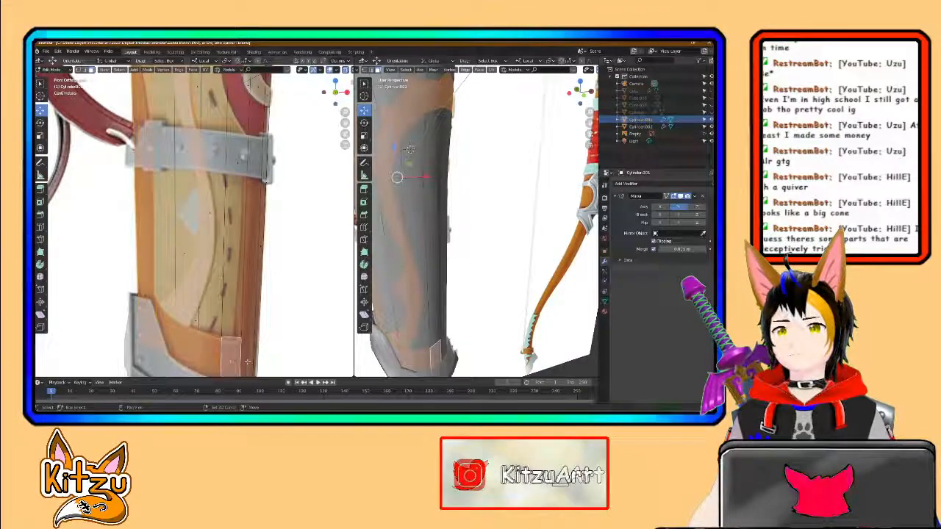
shift+click(250, 360)
shift+click(239, 362)
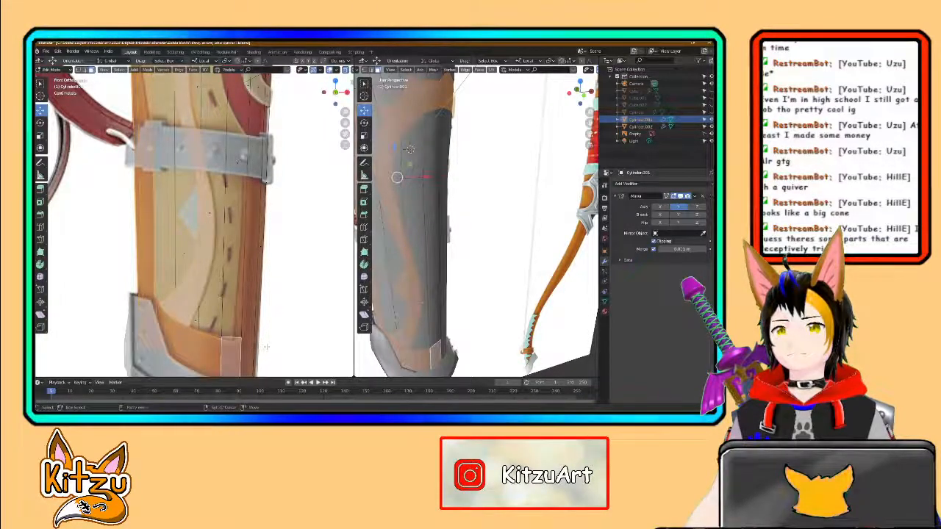
shift+middle_drag(274, 343, 265, 282)
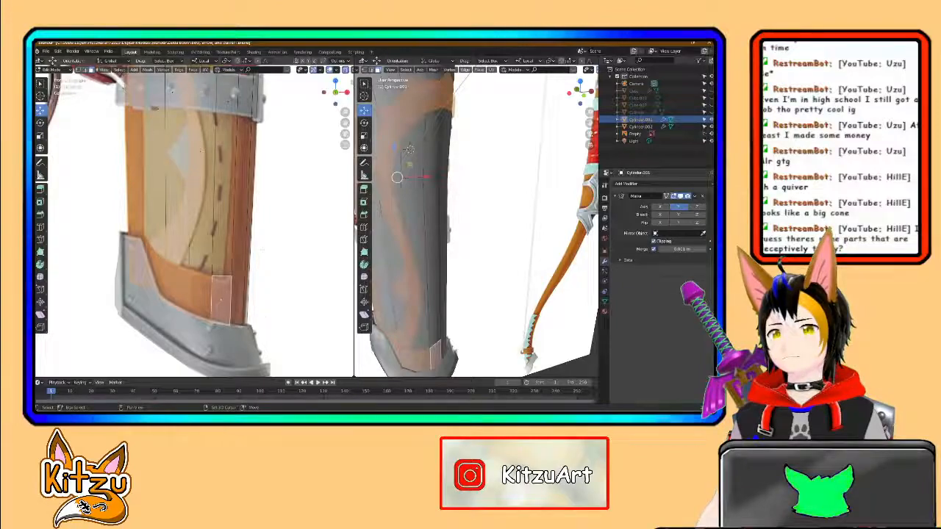
Step: Try to add the face loop along the quiver's brown back edge to the selection, and undo it
alt+click(244, 199)
shift+middle_drag(265, 192, 246, 301)
key(ctrl+z)
key(ctrl+z)
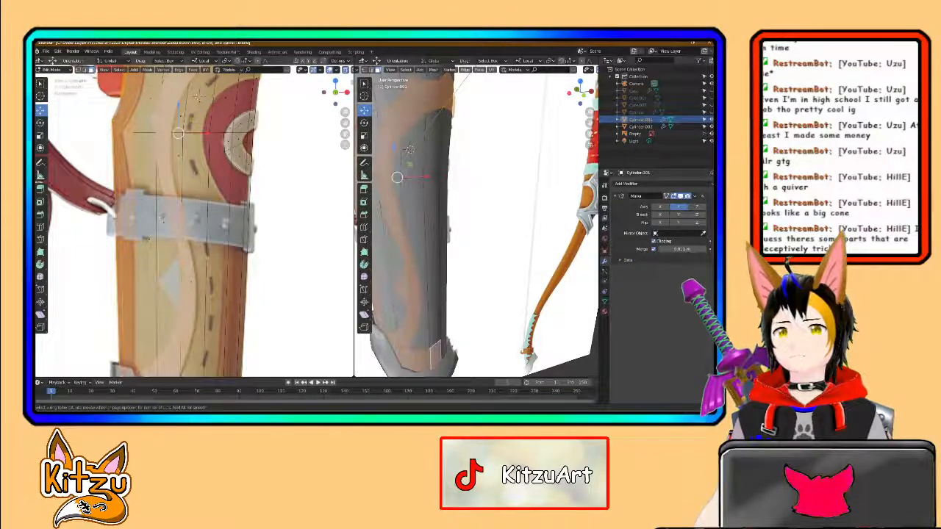
Step: Cut an edge with the Knife along the metal strap's upper edge, from the quiver's back edge to the pale band
scroll(193, 199, up, 3)
click(41, 289)
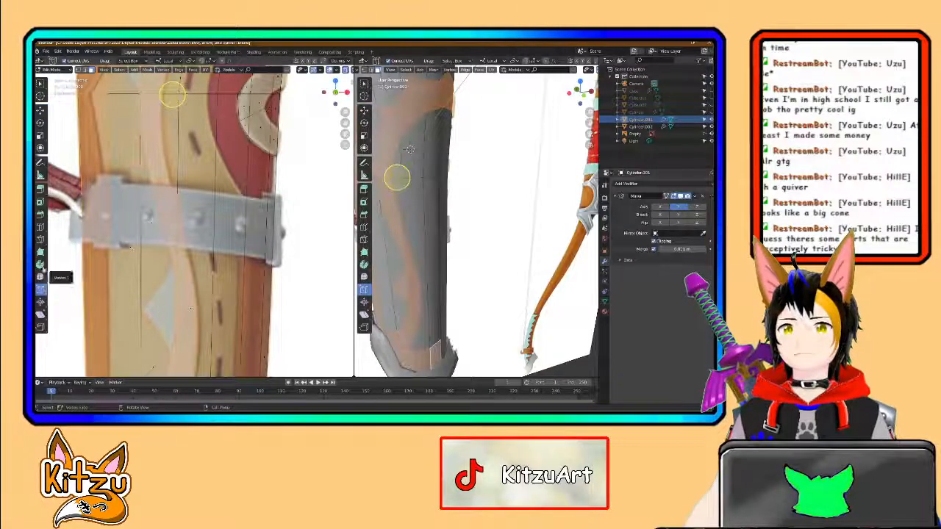
click(40, 240)
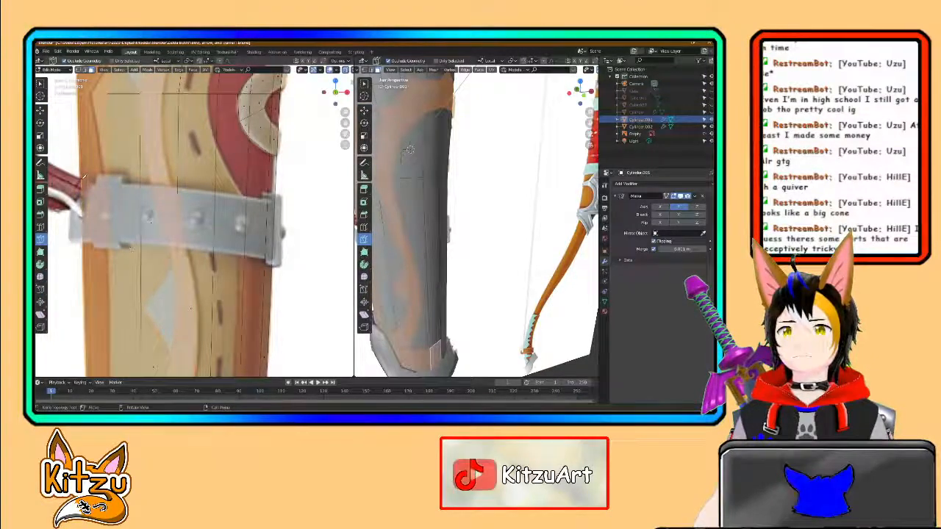
click(86, 177)
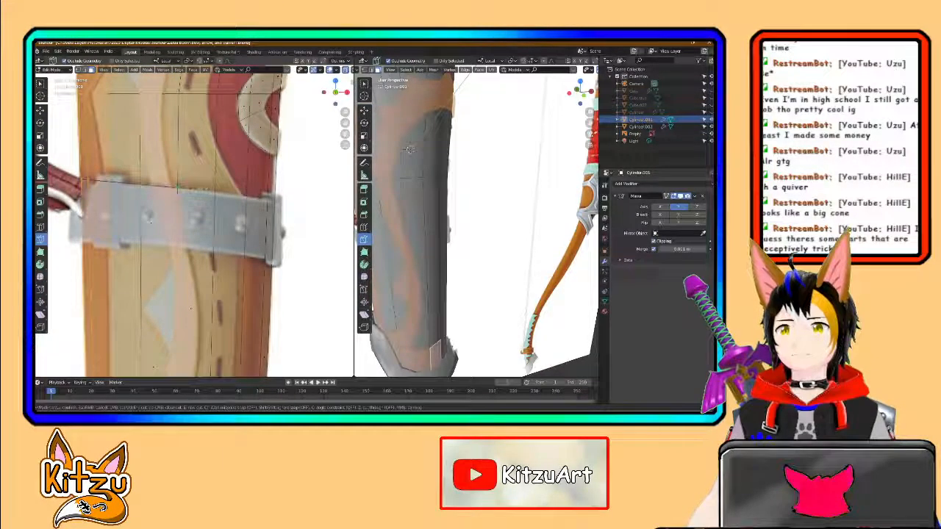
click(177, 189)
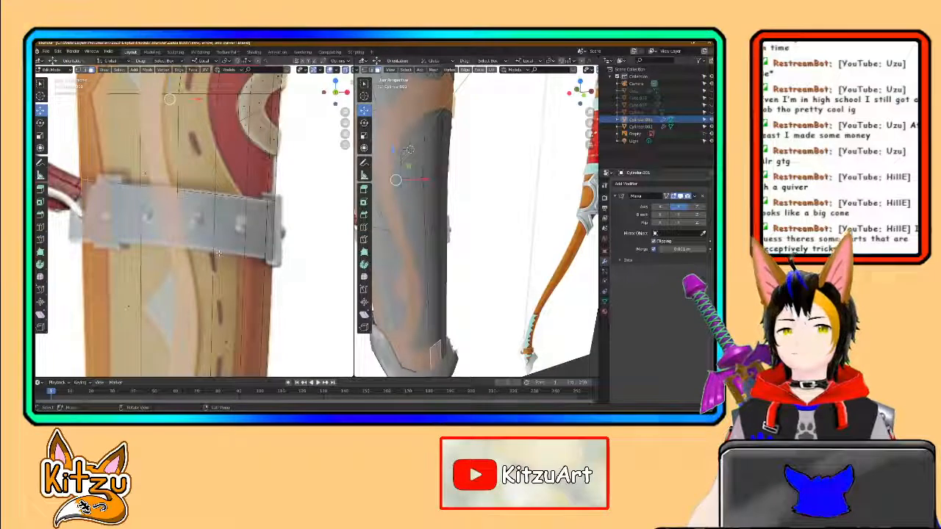
Step: Add the brown trim faces along the quiver's front edge, below the metal strap, to the selection
scroll(219, 252, down, 1)
shift+middle_drag(220, 257, 207, 98)
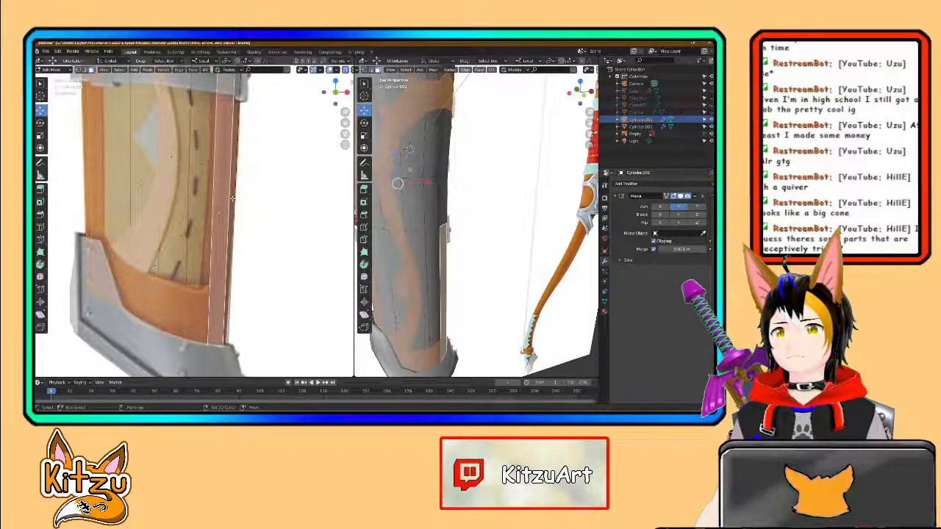
shift+middle_drag(220, 220, 221, 302)
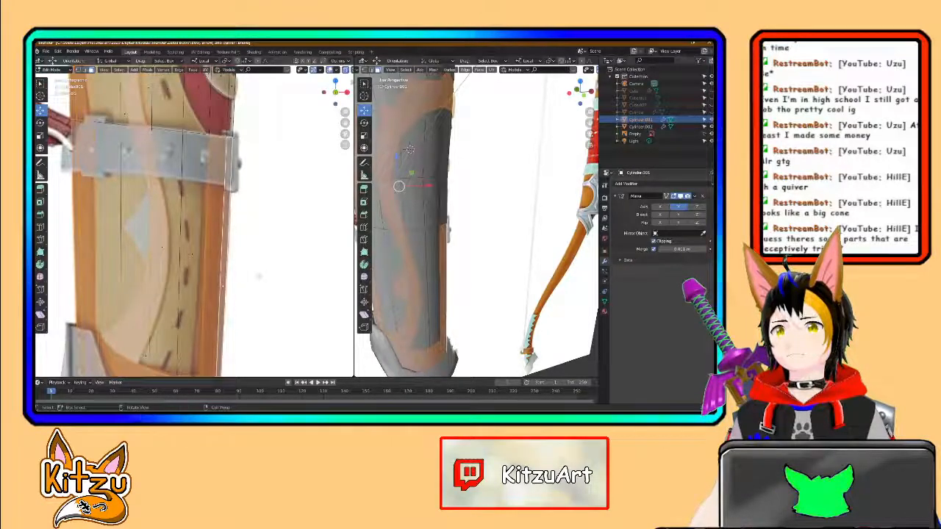
scroll(259, 276, down, 2)
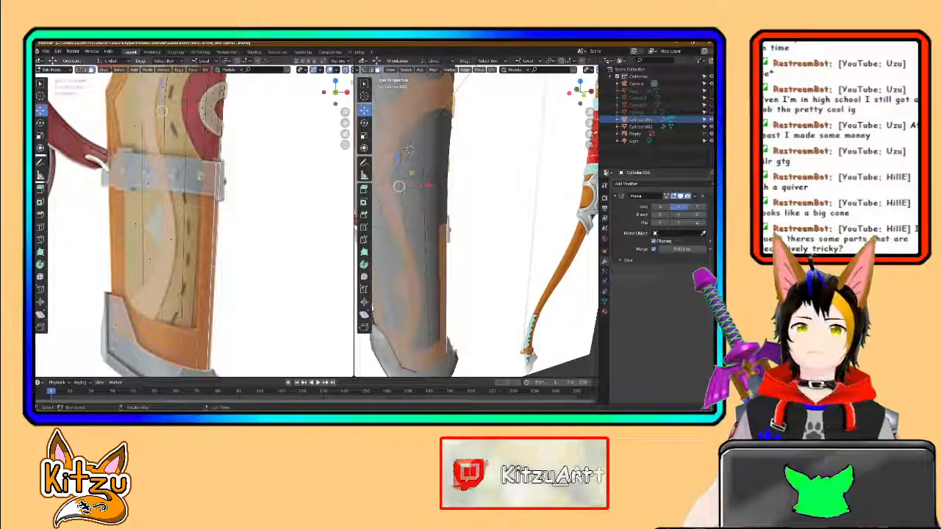
scroll(195, 222, down, 1)
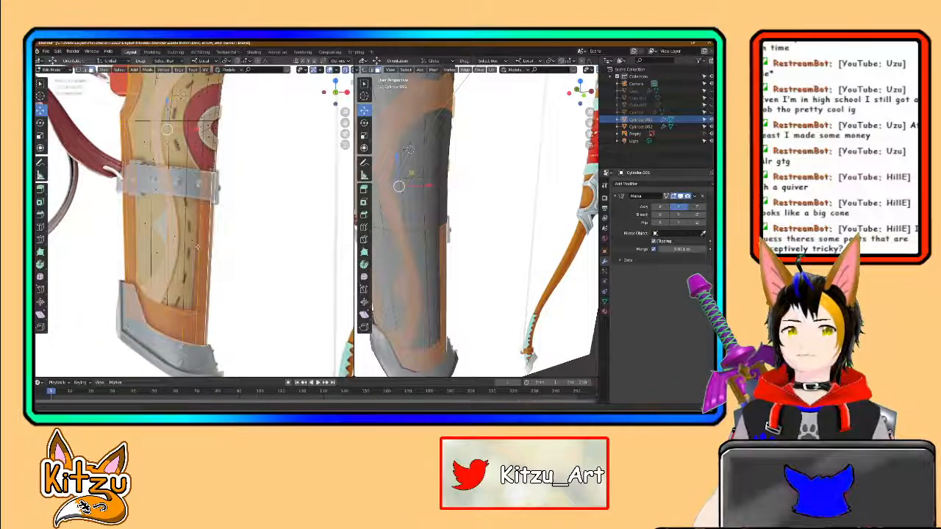
Step: Extrude the selected orange trim and pale band faces slightly outward from the quiver's surface
shift+middle_drag(197, 247, 205, 289)
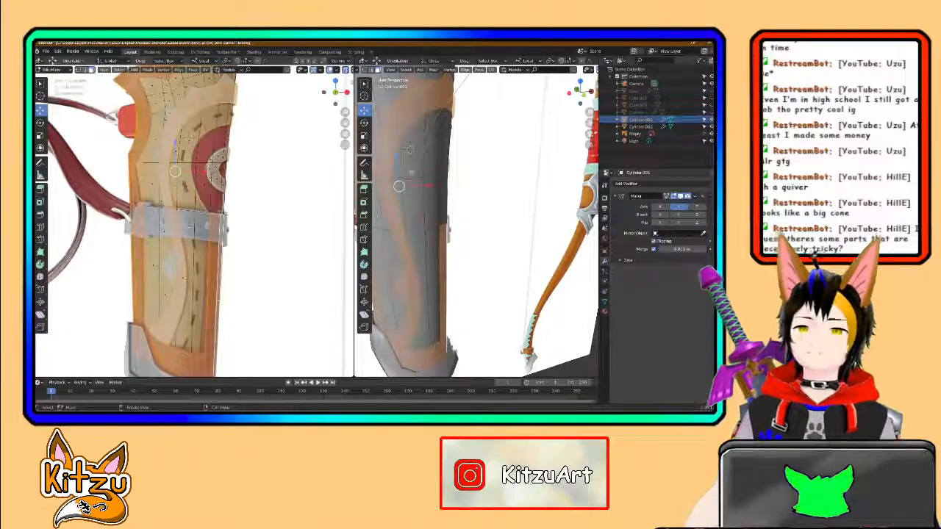
middle_drag(187, 221, 207, 293)
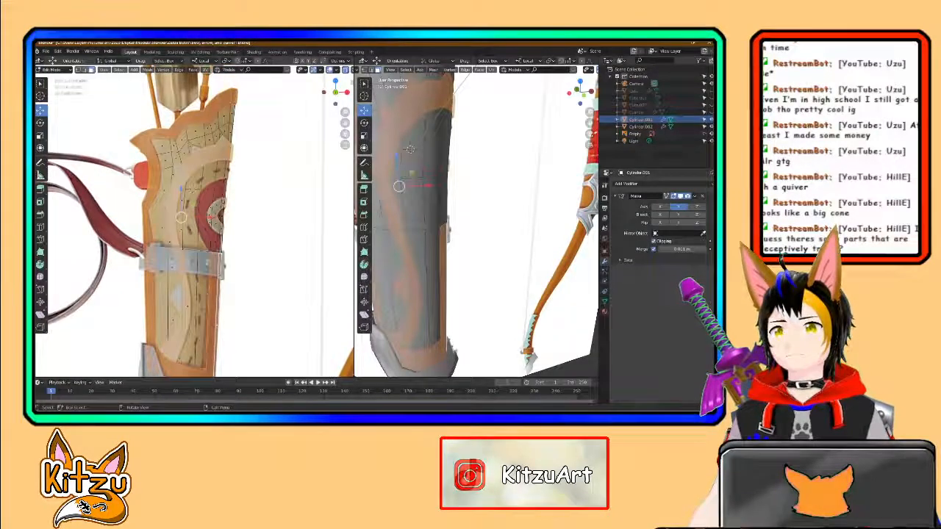
scroll(434, 194, down, 3)
shift+middle_drag(434, 194, 471, 246)
scroll(440, 236, up, 1)
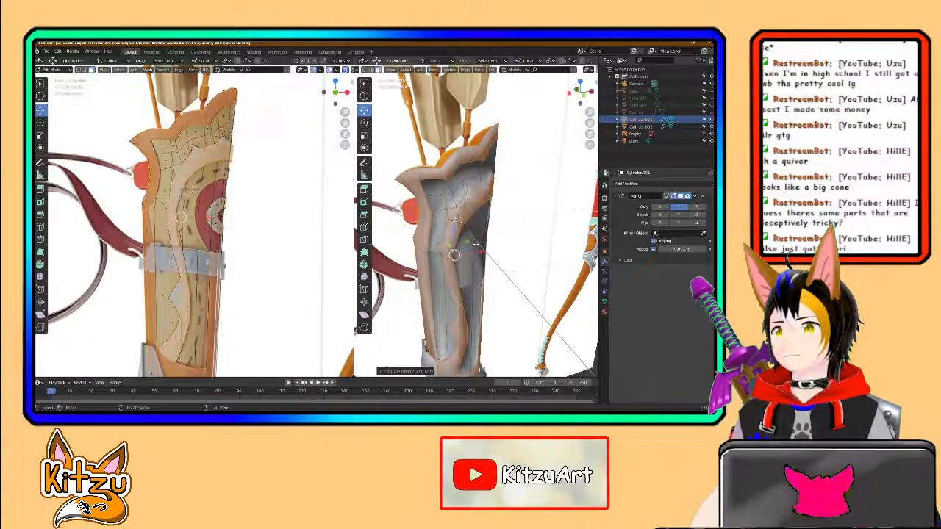
Step: Examine the extruded trim and band from the opening, back, front and base of the quiver
scroll(476, 244, up, 8)
middle_drag(455, 237, 487, 284)
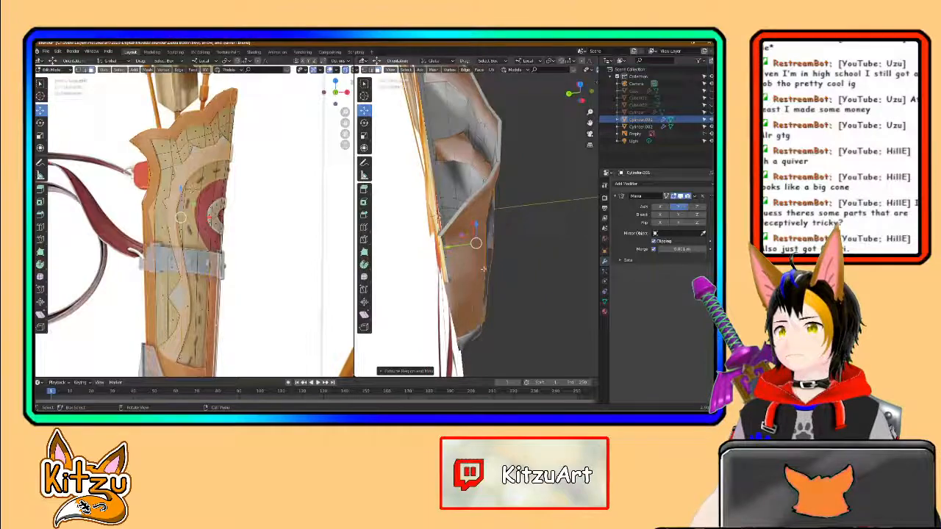
mouse_move(491, 219)
middle_down()
mouse_move(481, 168)
mouse_move(478, 206)
middle_up()
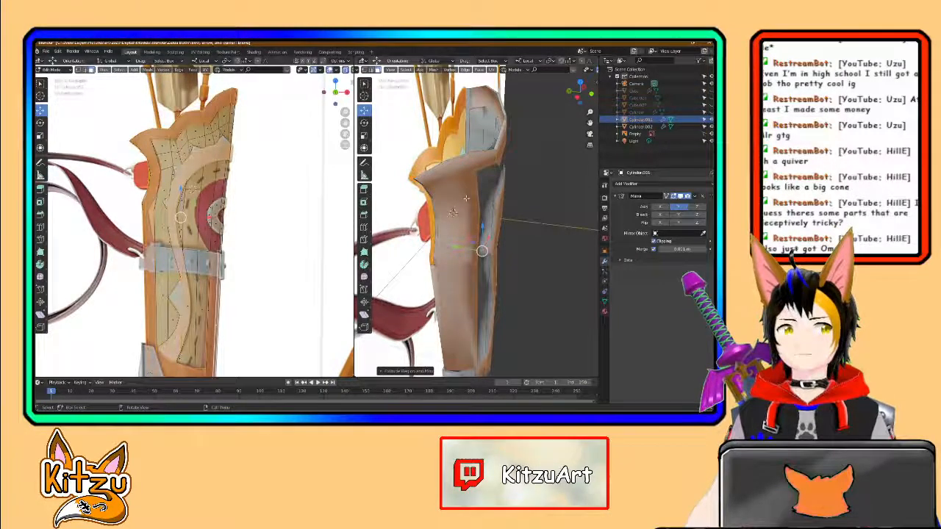
middle_drag(472, 187, 450, 229)
scroll(479, 230, down, 4)
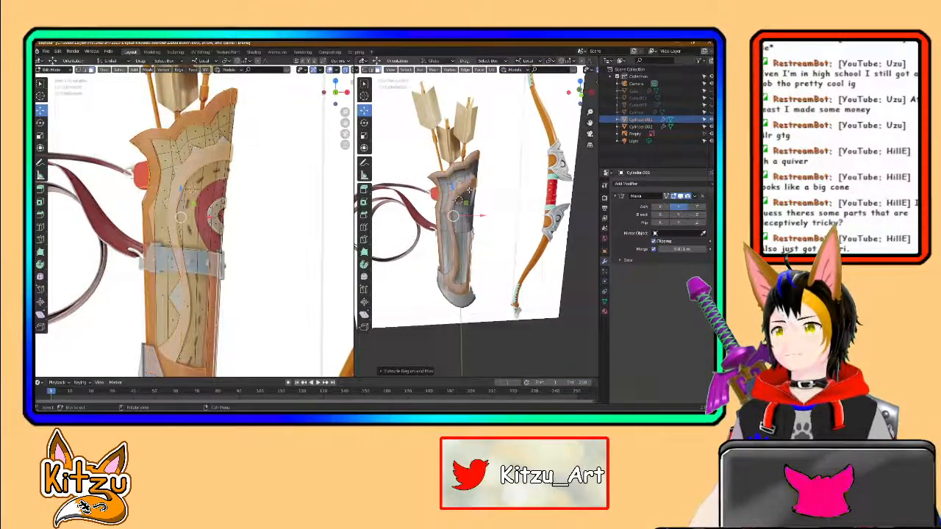
scroll(476, 220, up, 6)
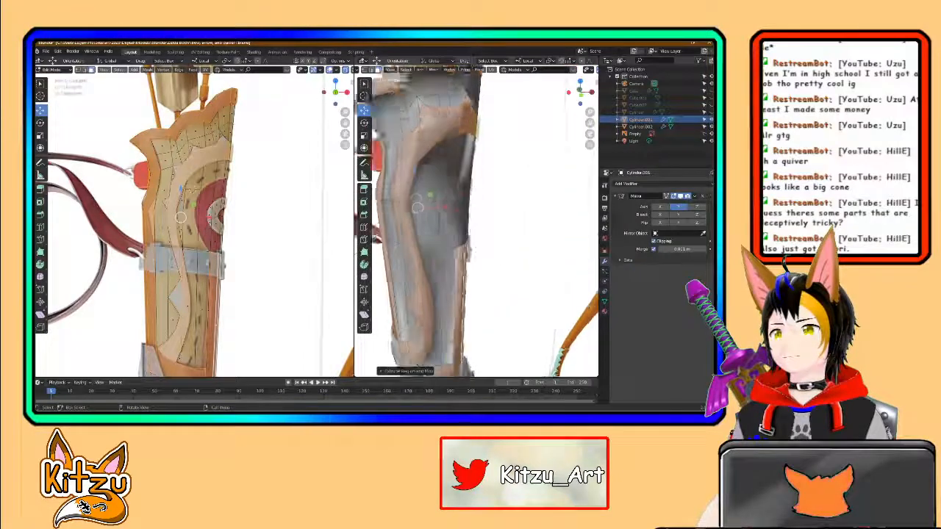
middle_drag(426, 161, 444, 226)
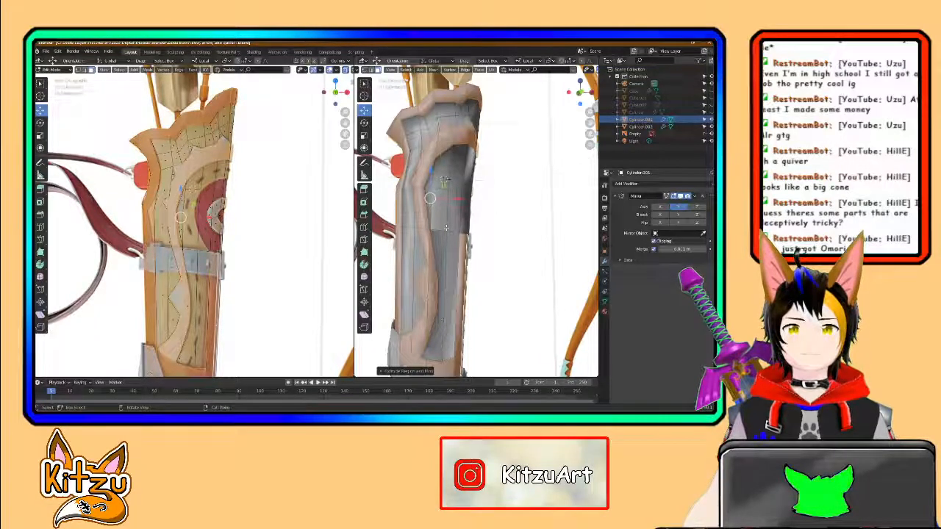
middle_drag(445, 180, 466, 269)
middle_drag(430, 295, 448, 221)
middle_drag(464, 279, 447, 283)
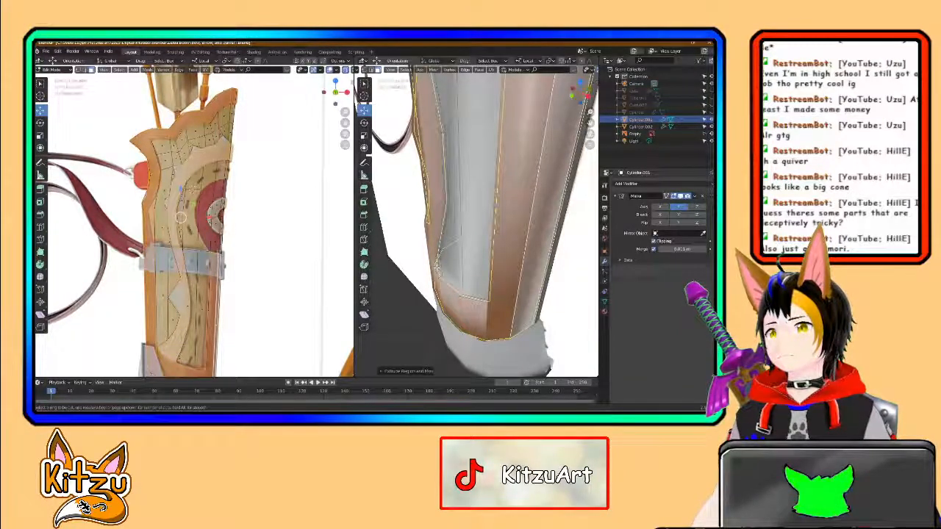
Step: Add a loop cut around the thin side walls of the raised trim and band
click(438, 268)
click(438, 268)
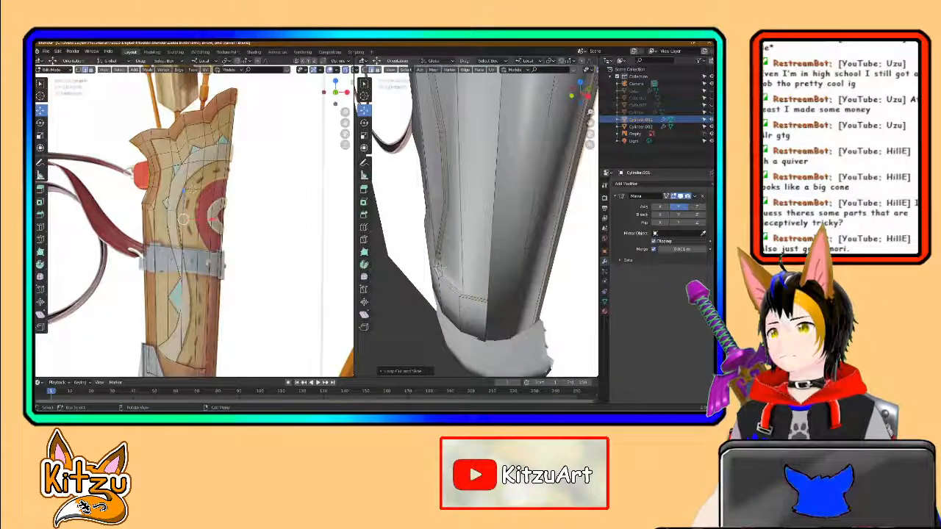
middle_drag(439, 267, 464, 251)
Step: Return to Object Mode and apply smooth shading to the quiver
key(Tab)
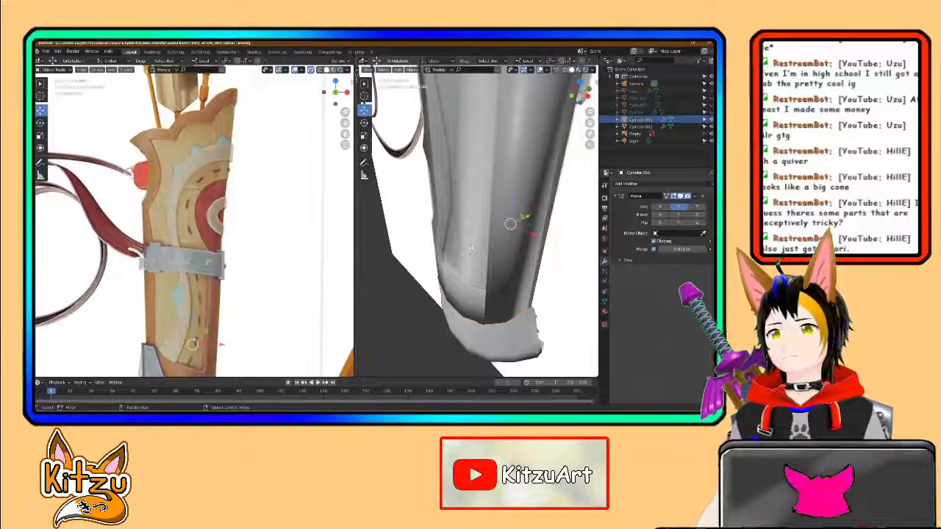
right_click(467, 247)
click(471, 246)
middle_drag(471, 246, 471, 190)
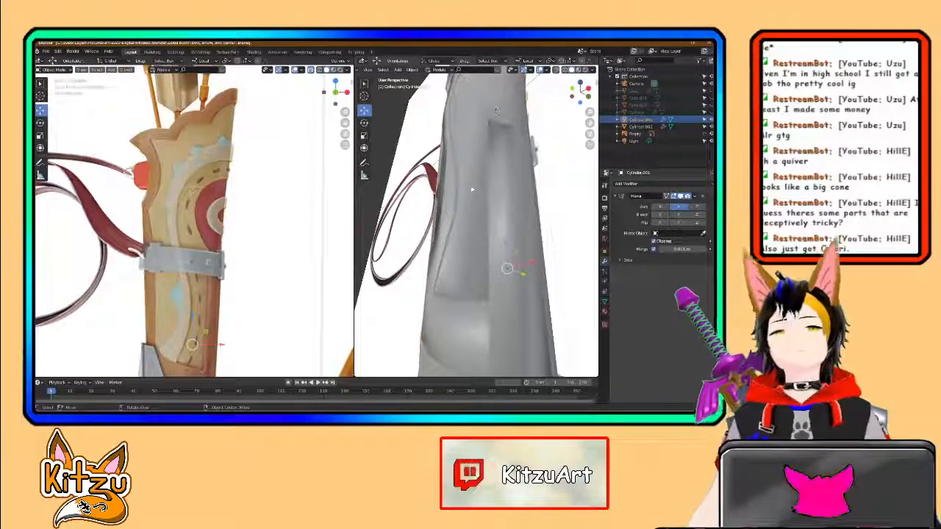
Step: Add a Subdivision Surface modifier to the quiver and check the smoothed trim and band
click(666, 183)
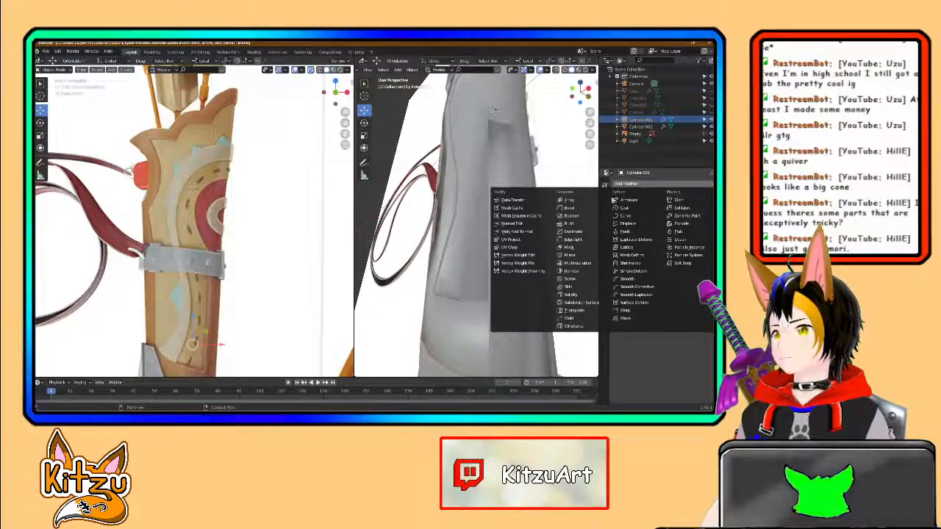
click(586, 306)
scroll(565, 265, down, 4)
middle_drag(569, 254, 532, 217)
middle_drag(466, 103, 481, 263)
scroll(491, 179, up, 2)
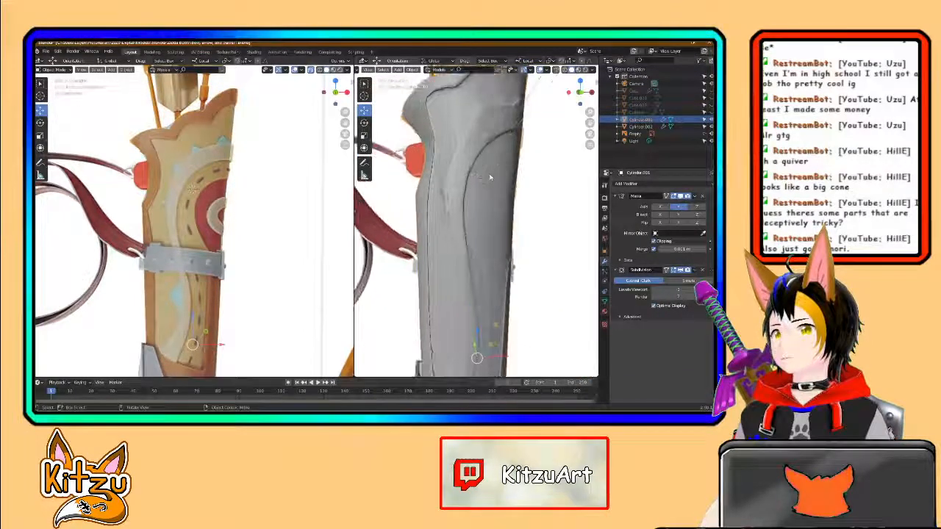
Step: Return to Edit Mode and select the faces of the pale ring inside the red target decoration
middle_drag(482, 160, 437, 226)
key(Tab)
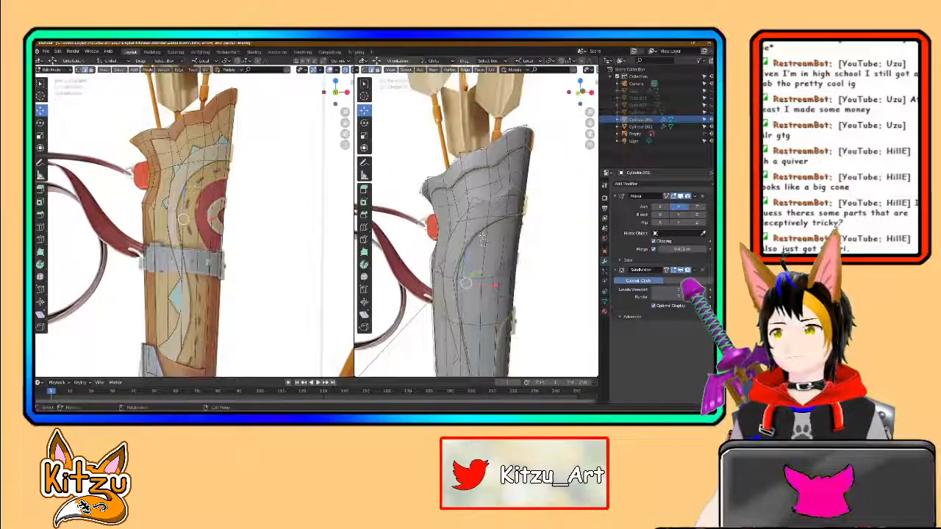
scroll(438, 224, up, 3)
mouse_move(471, 166)
middle_down()
mouse_move(481, 162)
mouse_move(471, 166)
middle_up()
scroll(210, 231, up, 5)
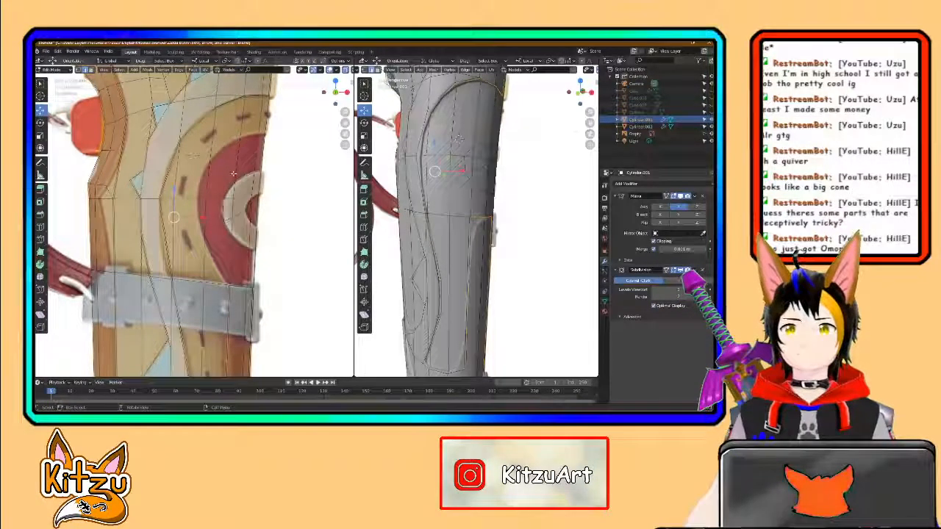
click(41, 240)
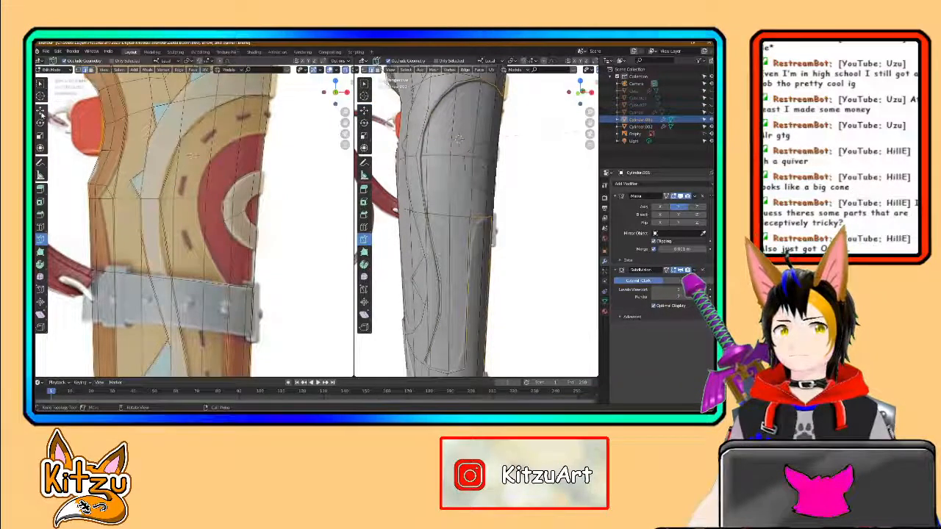
click(41, 111)
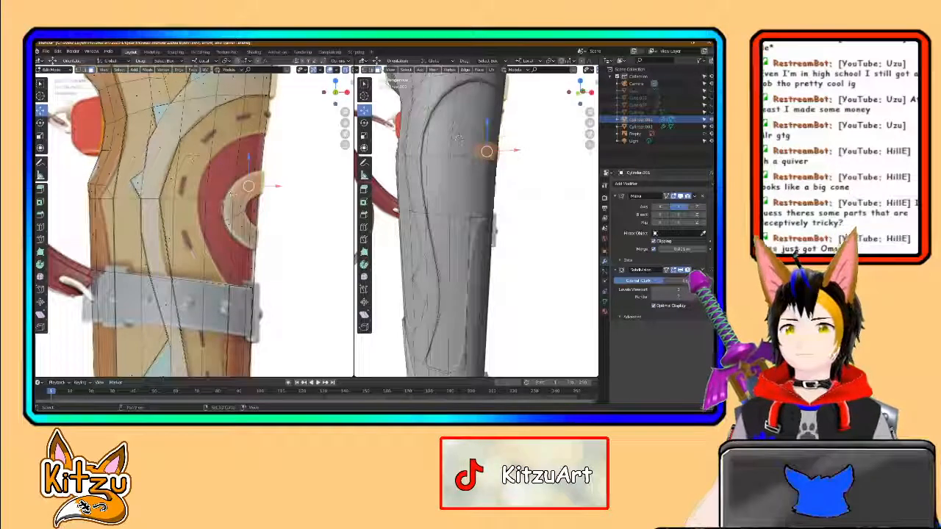
shift+click(231, 198)
shift+click(236, 226)
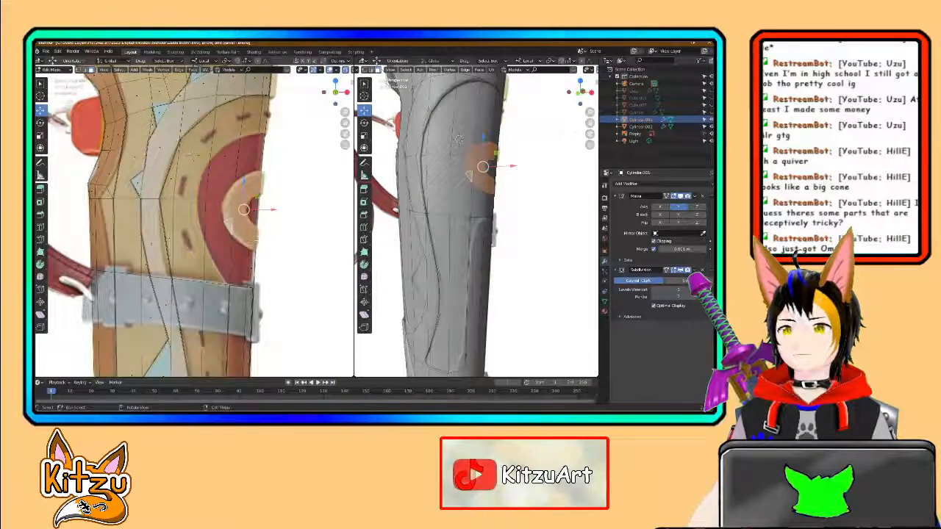
Step: Try to extrude the selected ring faces outward, and undo it
key(e)
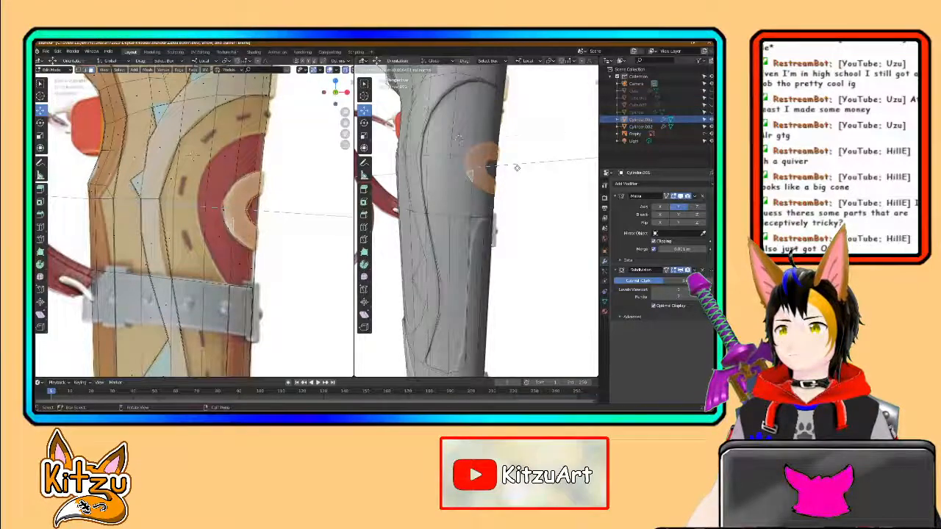
click(516, 168)
middle_drag(517, 168, 479, 232)
scroll(517, 207, up, 3)
key(ctrl+z)
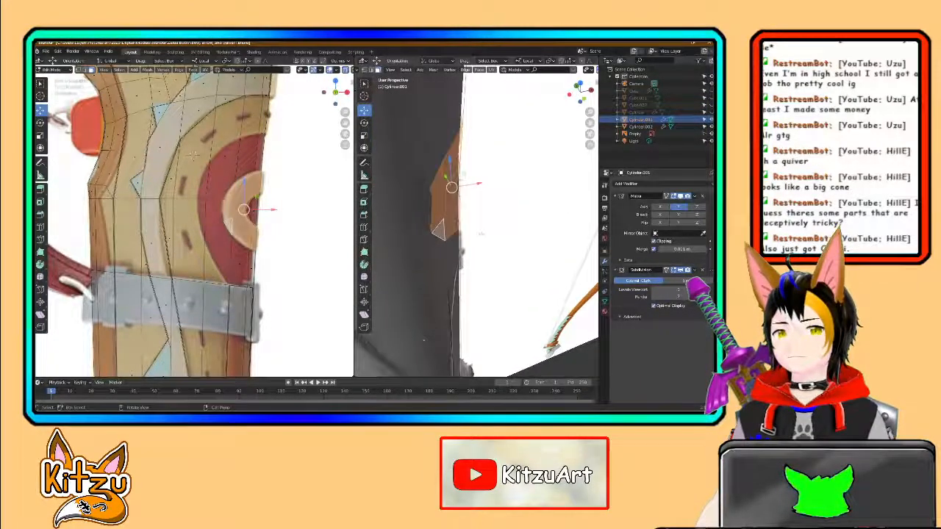
Step: Extrude the pale ring faces slightly outward and add a loop cut around the raised ring's side walls
key(e)
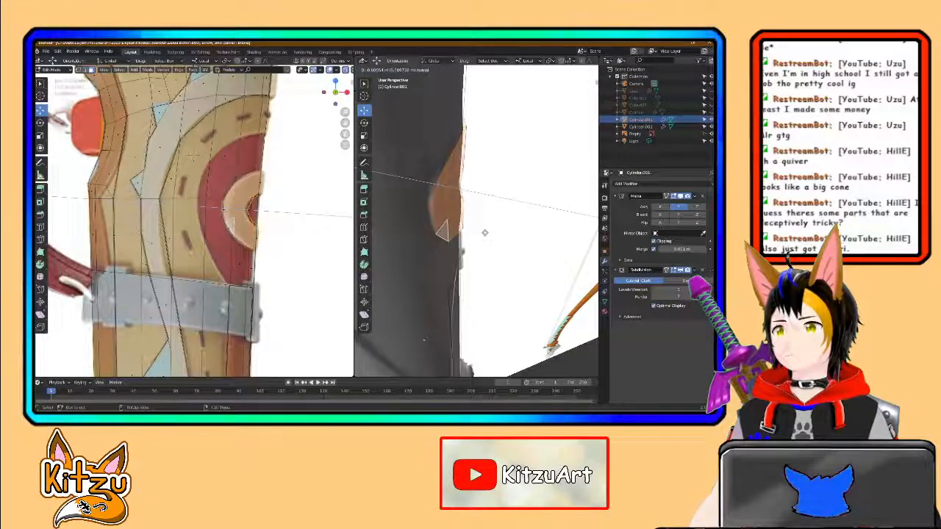
click(485, 232)
middle_drag(484, 229, 452, 198)
key(ctrl+r)
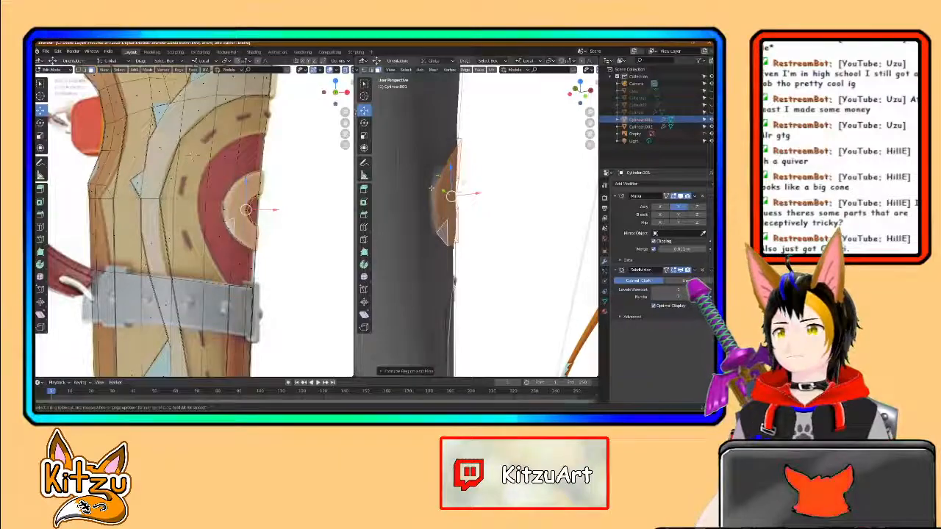
click(429, 194)
click(432, 193)
middle_drag(441, 193, 391, 197)
middle_drag(478, 197, 569, 163)
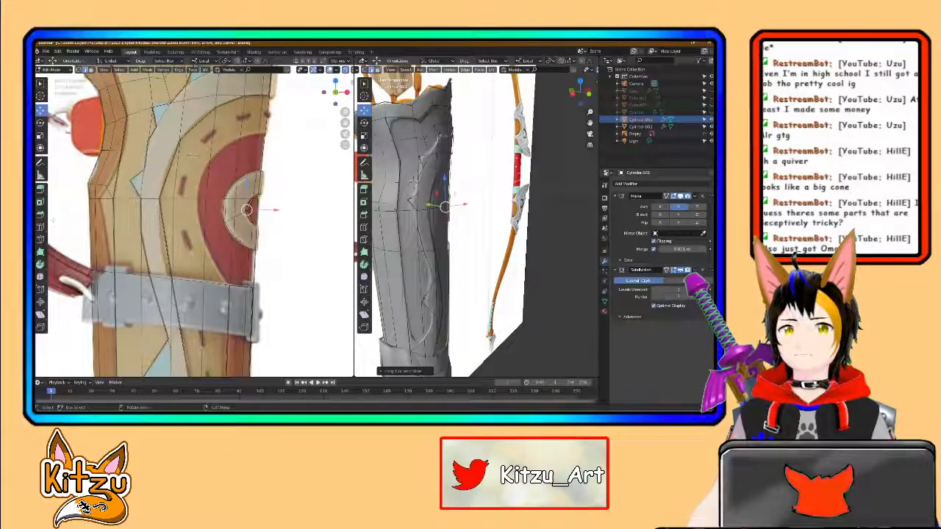
Step: Knife-cut new edges across the quiver mesh beside the notch in the orange trim and toward the pale band
scroll(151, 188, up, 2)
shift+middle_drag(158, 184, 256, 237)
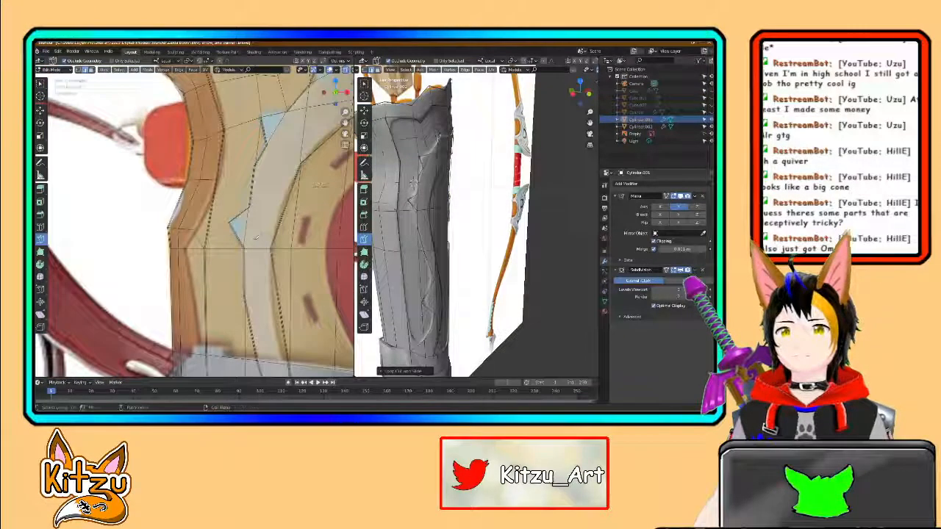
scroll(242, 239, up, 3)
key(1)
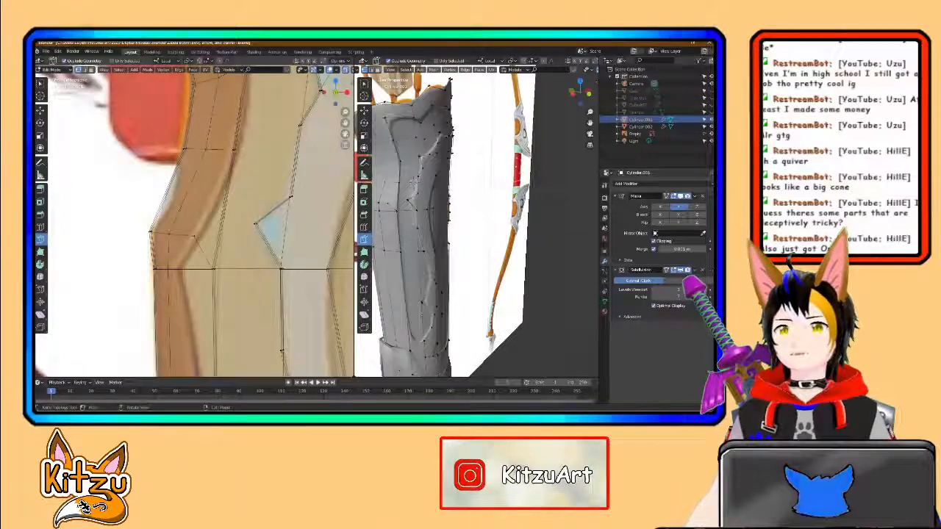
middle_drag(238, 242, 270, 254)
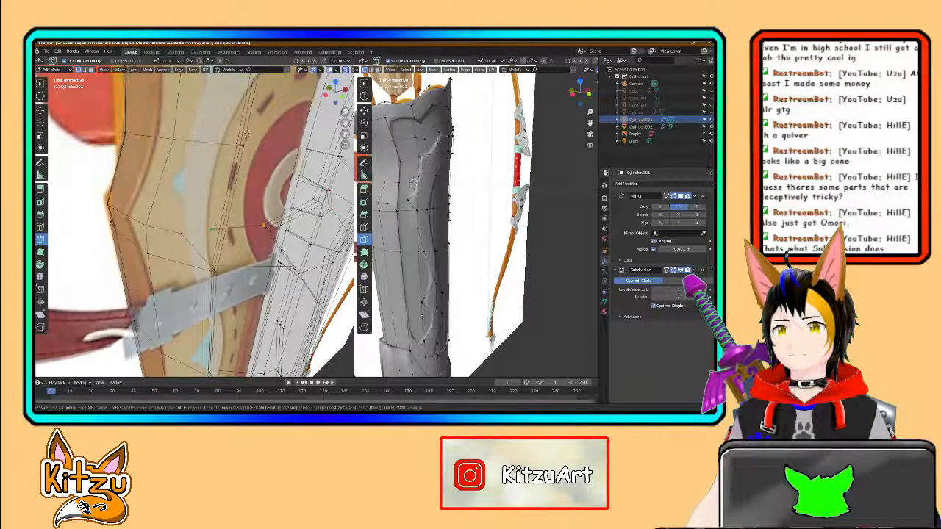
click(183, 234)
key(Return)
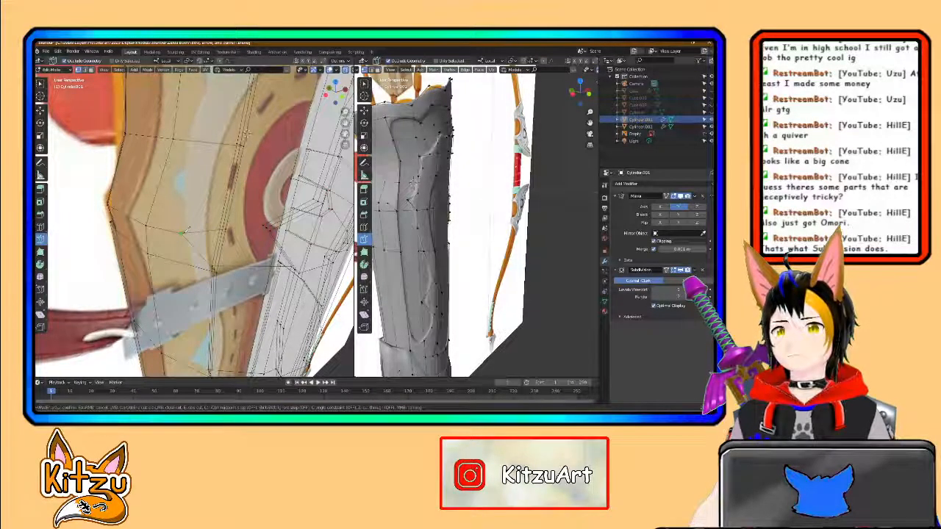
middle_drag(247, 134, 279, 127)
middle_drag(163, 198, 228, 191)
middle_drag(278, 345, 244, 189)
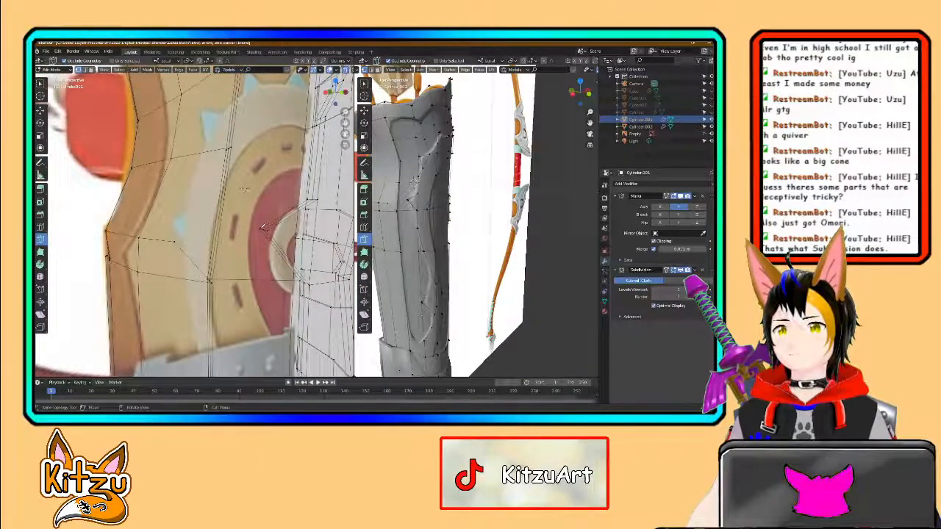
middle_drag(261, 229, 322, 192)
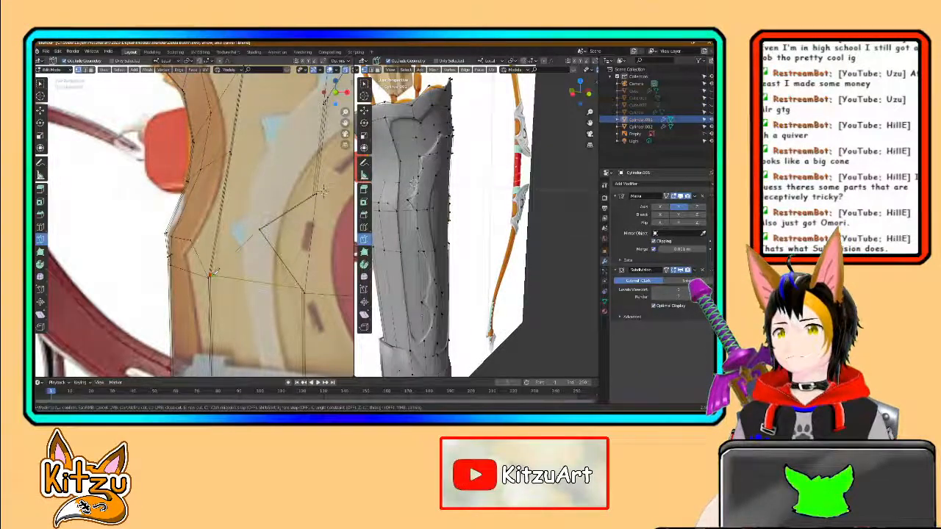
Step: Toggle the Subdivision modifier's viewport display off and back on, and examine the smoothed trim and band from several sides
scroll(445, 199, up, 3)
shift+middle_drag(446, 198, 463, 206)
scroll(507, 236, up, 2)
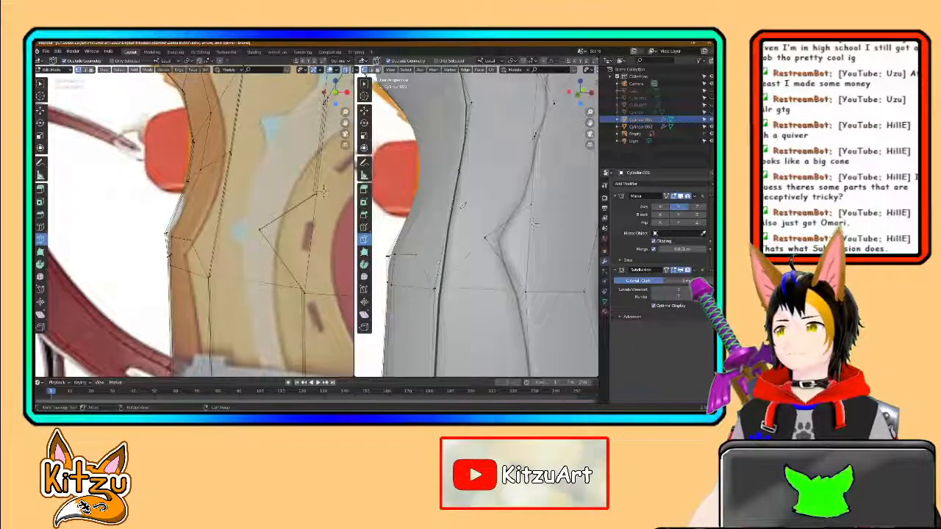
click(681, 270)
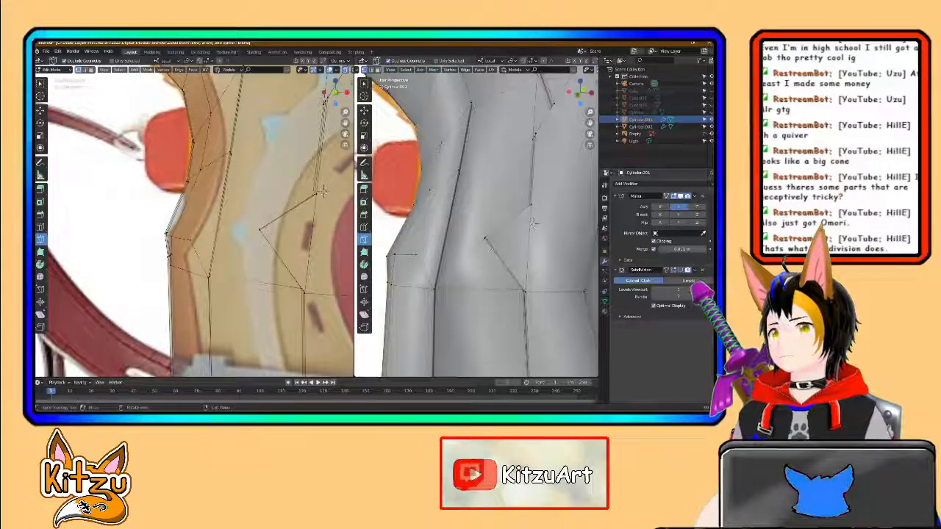
scroll(513, 241, down, 3)
middle_drag(513, 241, 535, 242)
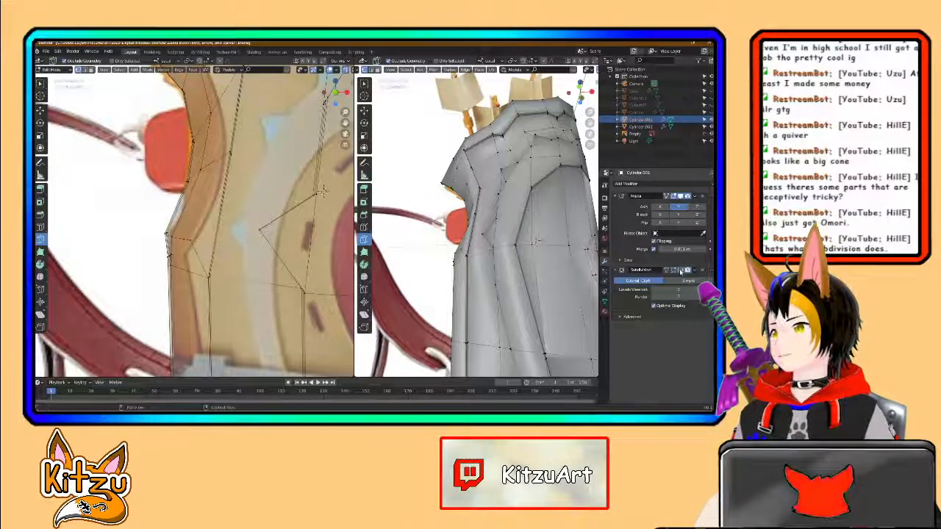
click(681, 270)
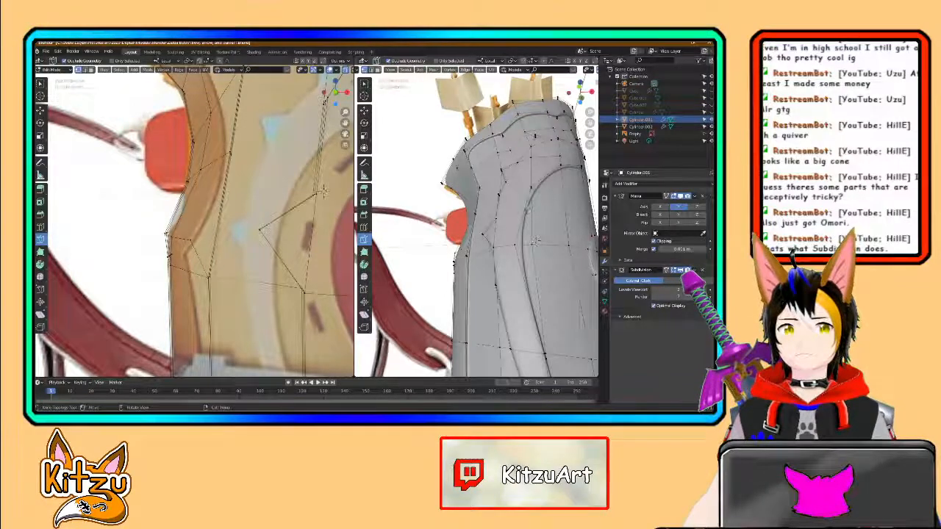
middle_drag(535, 241, 464, 186)
middle_drag(456, 249, 436, 242)
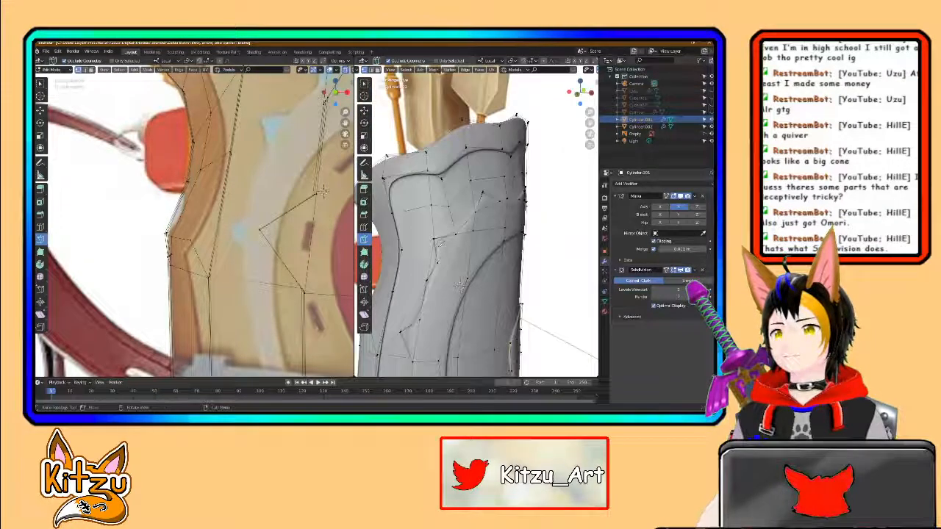
middle_drag(460, 287, 503, 273)
middle_drag(503, 195, 439, 210)
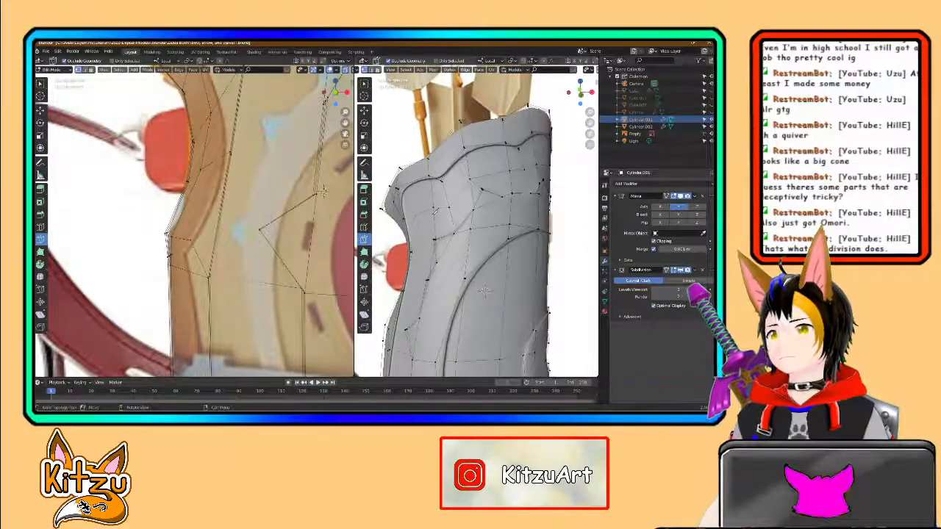
middle_drag(484, 291, 463, 195)
scroll(488, 175, up, 2)
Step: In the front view, knife-cut the outer outline of the red ring from the quiver's centre edge down to the metal belt
middle_drag(323, 191, 255, 232)
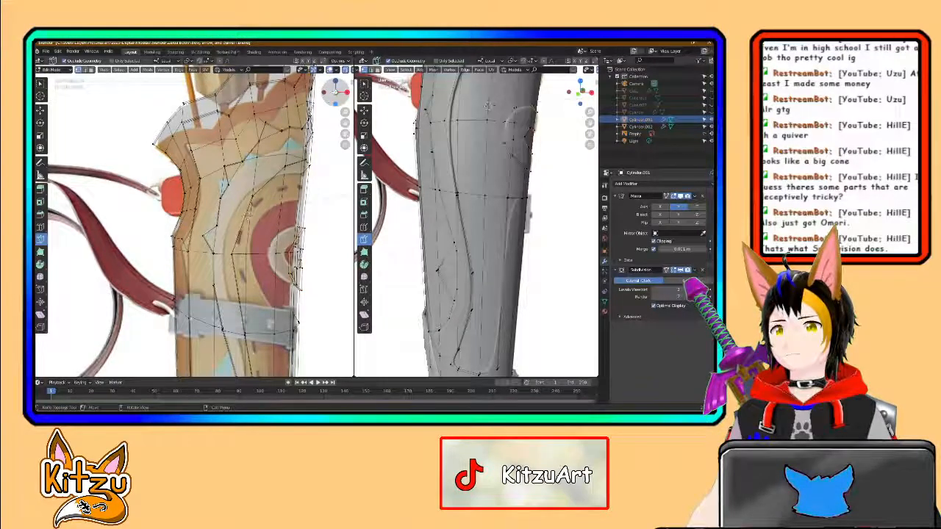
click(335, 92)
shift+middle_drag(291, 218, 256, 219)
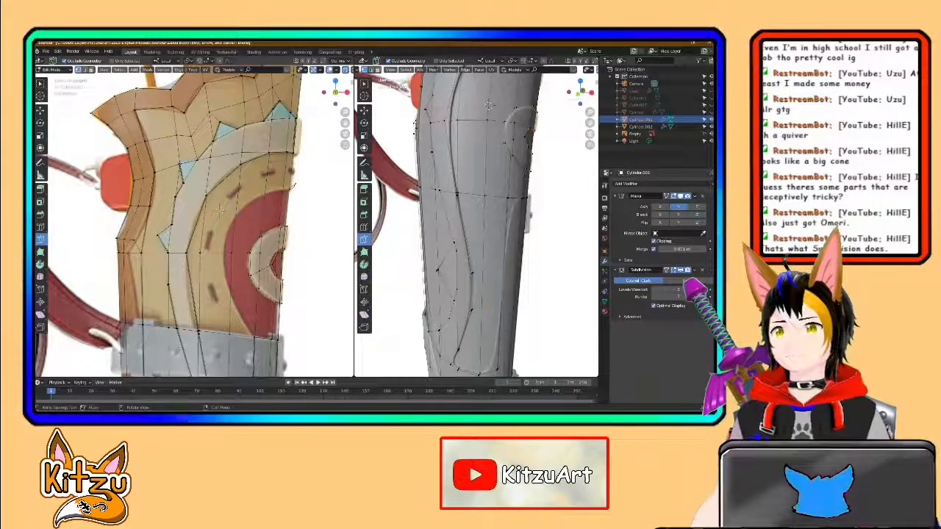
click(289, 189)
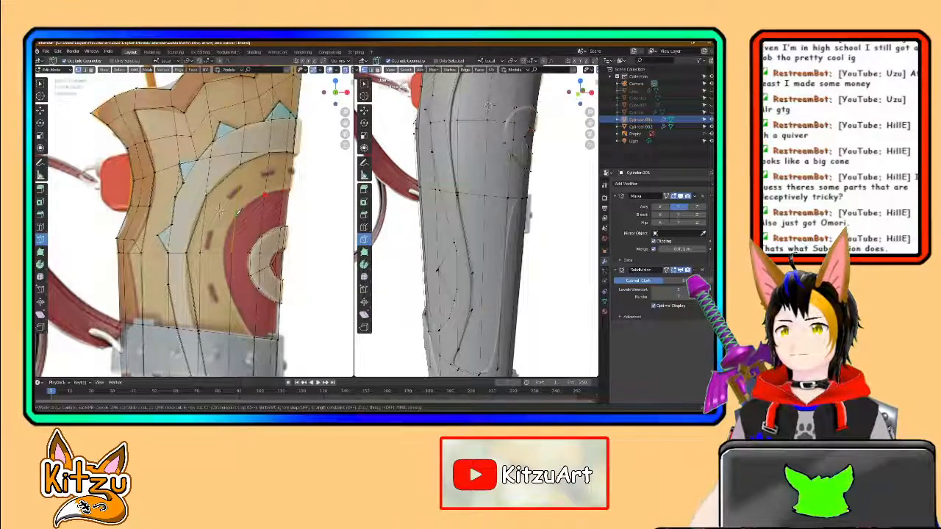
click(221, 252)
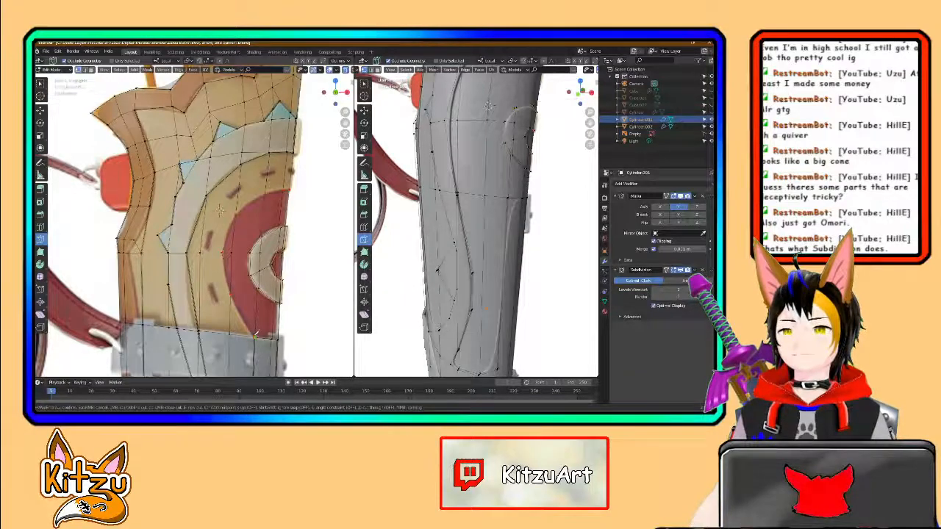
shift+middle_drag(244, 317, 223, 272)
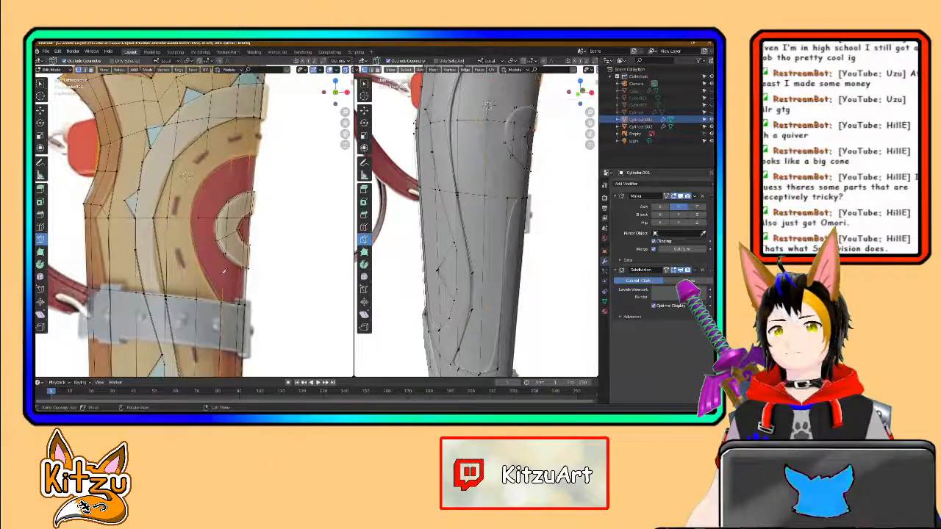
Step: Select all faces of the red ring around the pale ring and extrude them slightly
key(3)
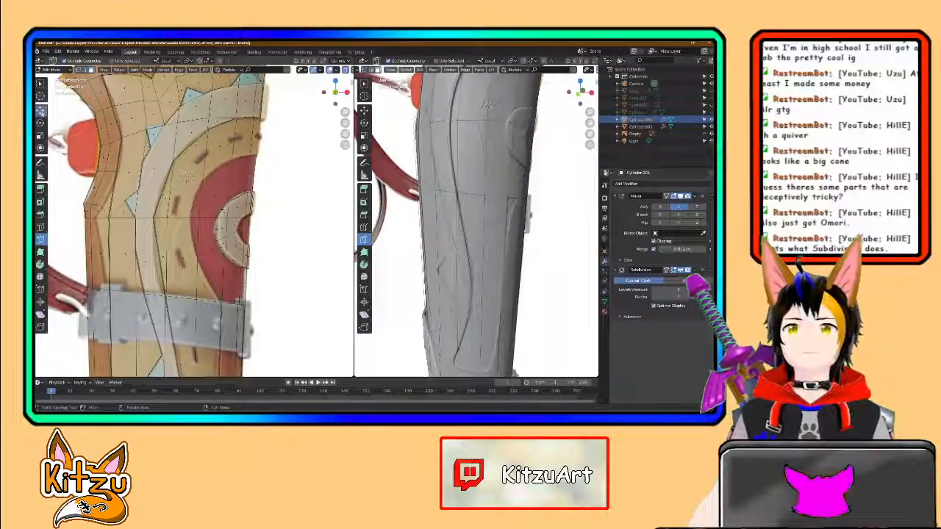
click(41, 113)
click(245, 176)
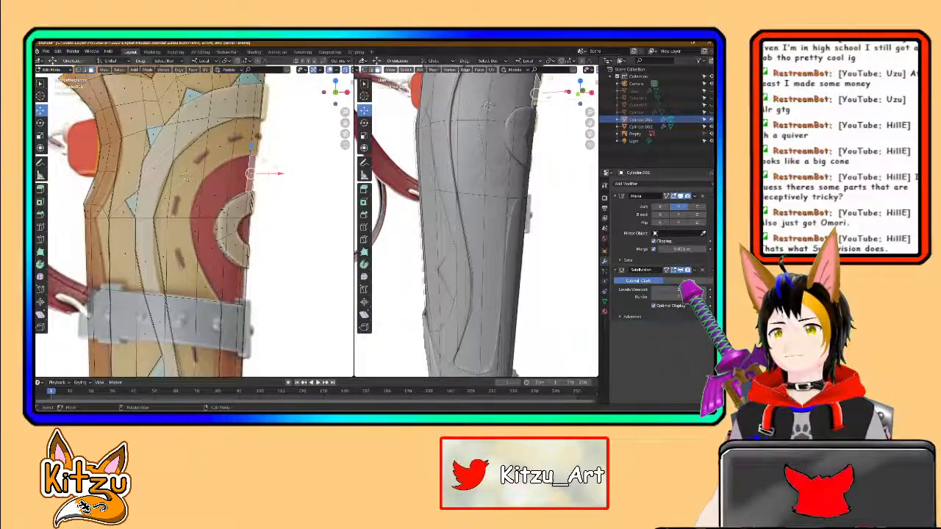
drag(293, 177, 237, 180)
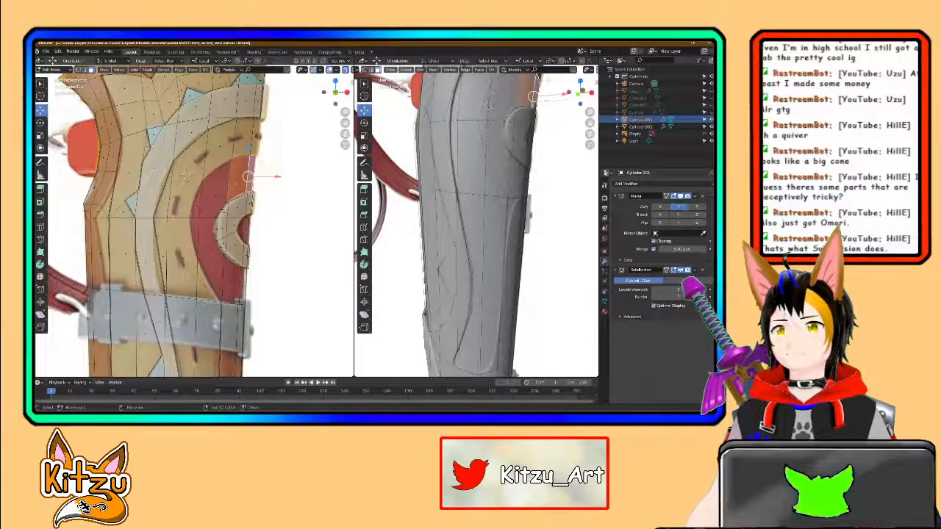
shift+click(216, 194)
shift+click(200, 206)
shift+click(196, 226)
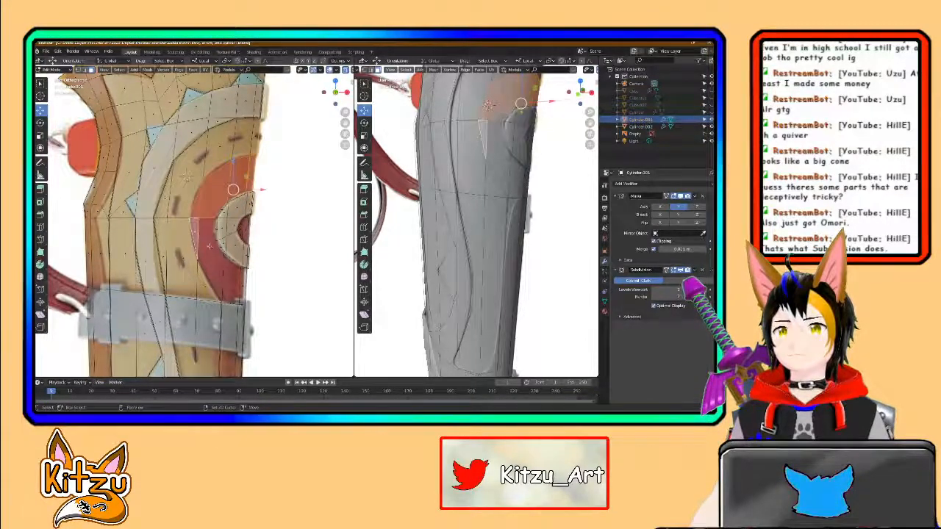
shift+click(211, 253)
shift+click(228, 278)
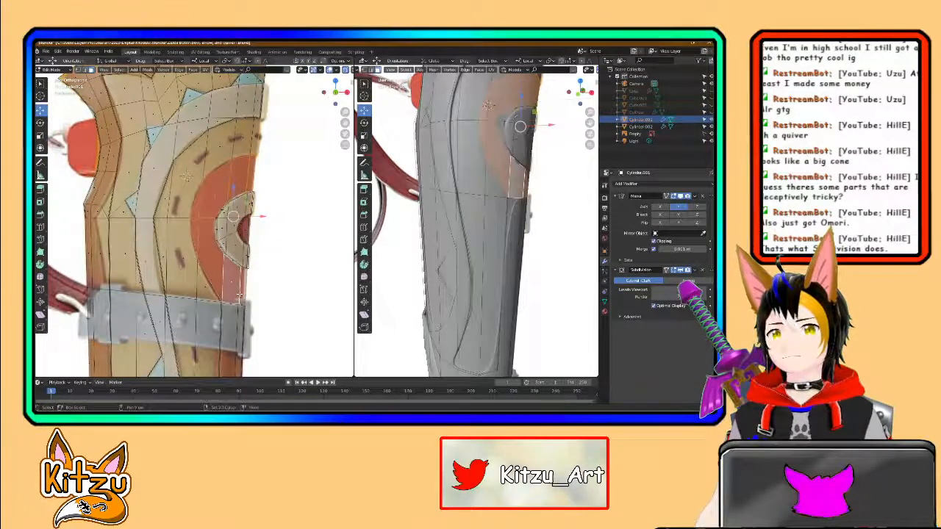
middle_drag(504, 163, 469, 238)
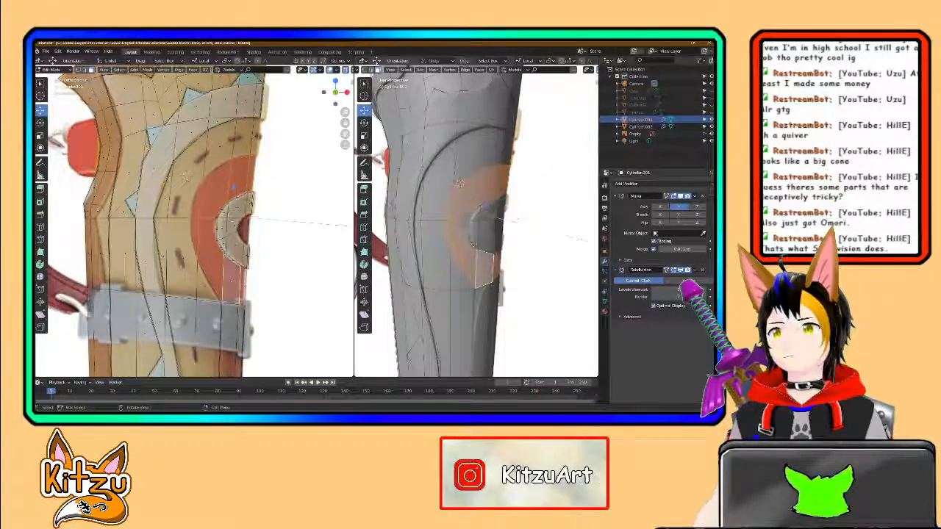
key(e)
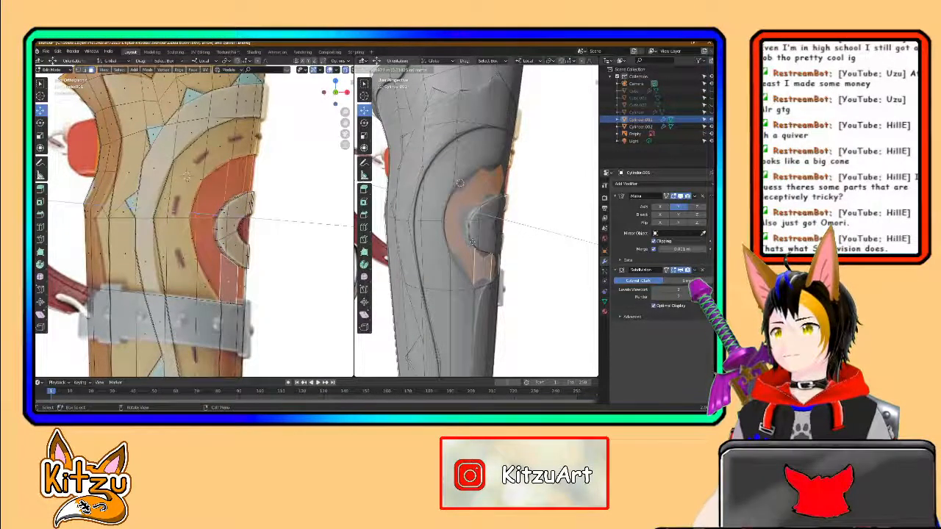
click(478, 232)
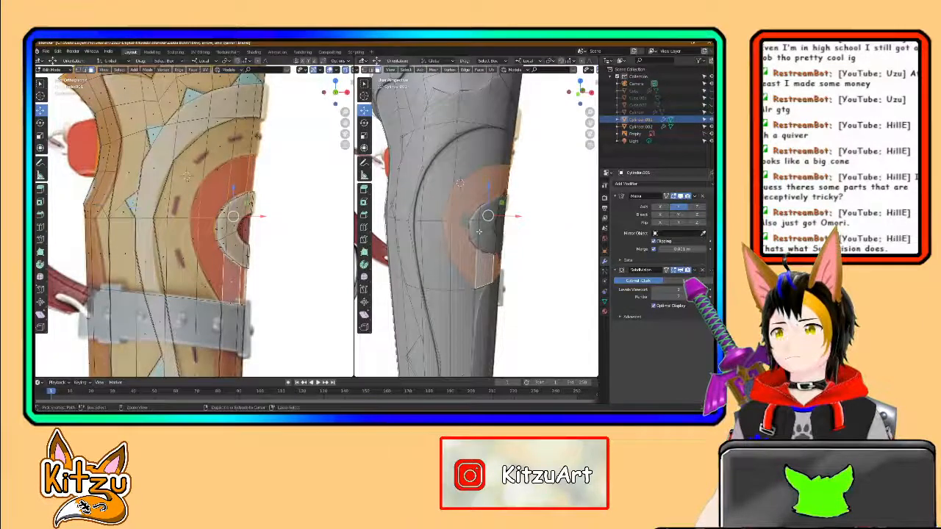
key(e)
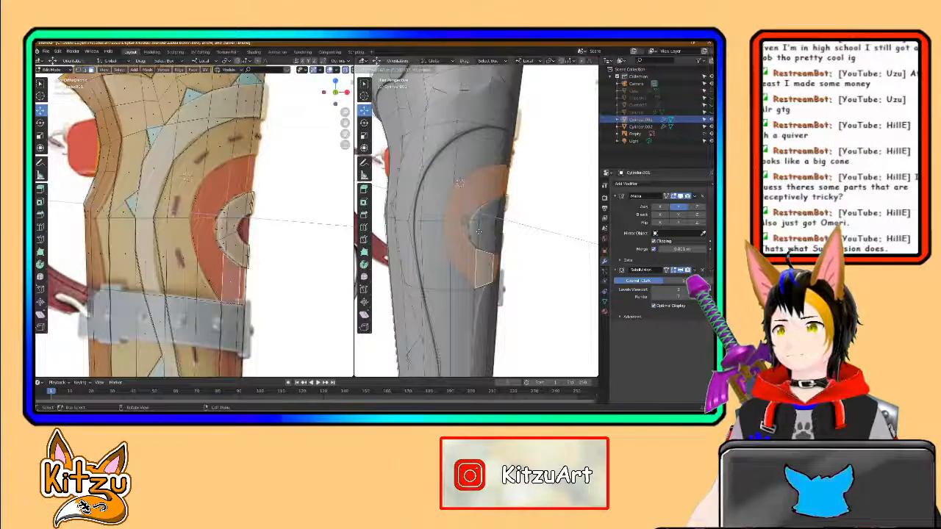
click(478, 232)
Step: Add a loop cut around the side walls of the extruded red ring, with the Subdivision viewport display switched off meanwhile
scroll(479, 233, up, 2)
middle_drag(476, 232, 427, 232)
scroll(446, 233, up, 2)
middle_drag(499, 168, 502, 166)
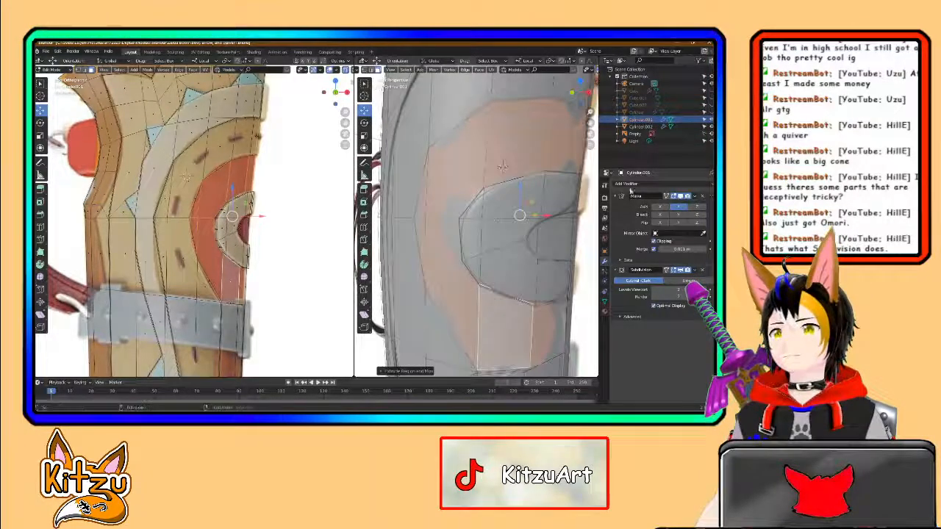
click(680, 270)
scroll(471, 205, up, 3)
middle_drag(468, 204, 406, 194)
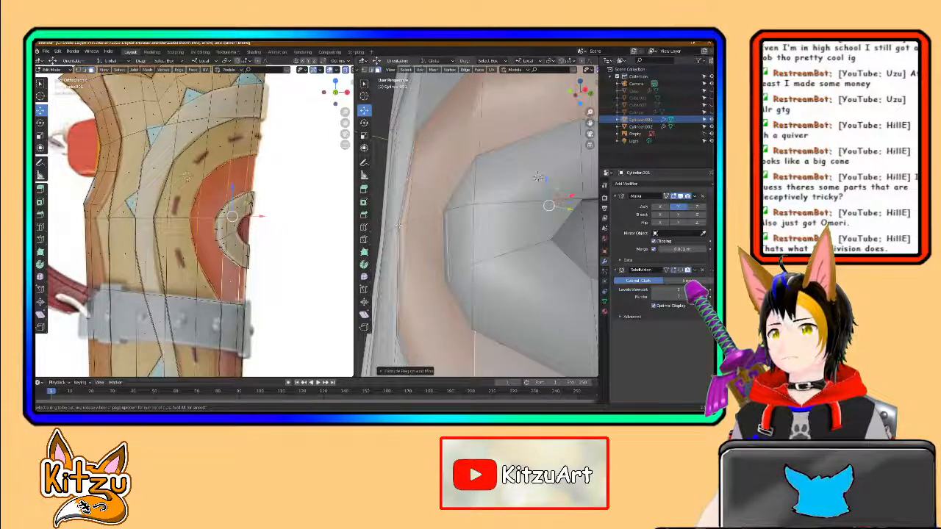
click(398, 224)
scroll(399, 226, down, 4)
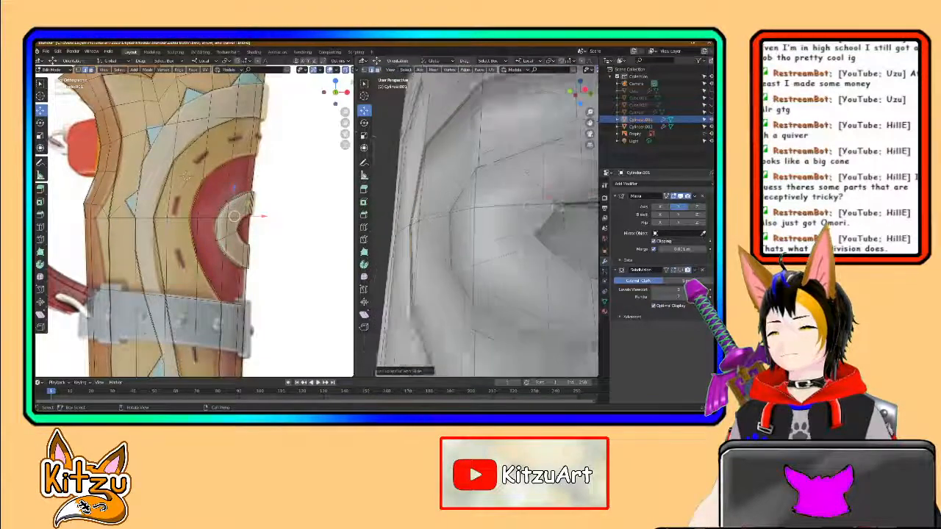
middle_drag(399, 225, 472, 226)
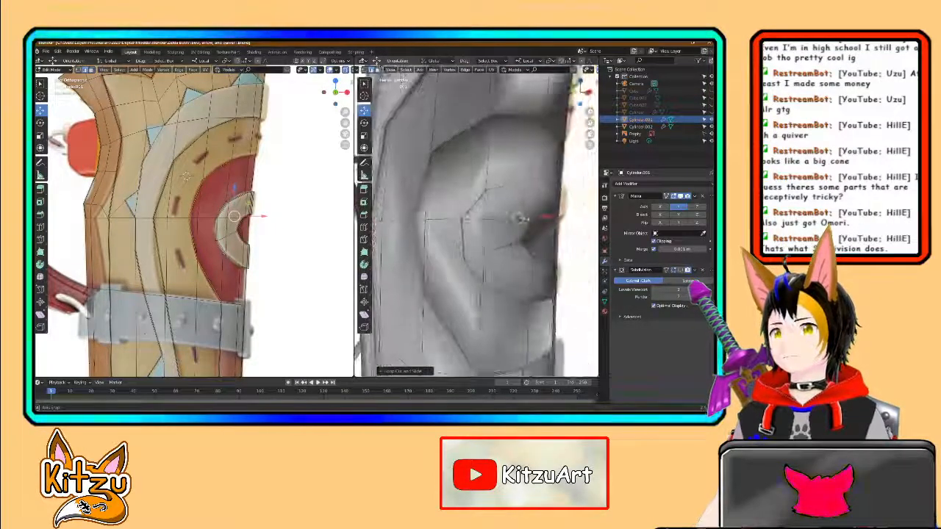
click(681, 272)
Step: Return to Object Mode, examine the smoothed quiver from several angles, and hide it to compare with the reference before revealing all hidden objects
scroll(470, 235, down, 3)
middle_drag(412, 239, 496, 255)
key(Tab)
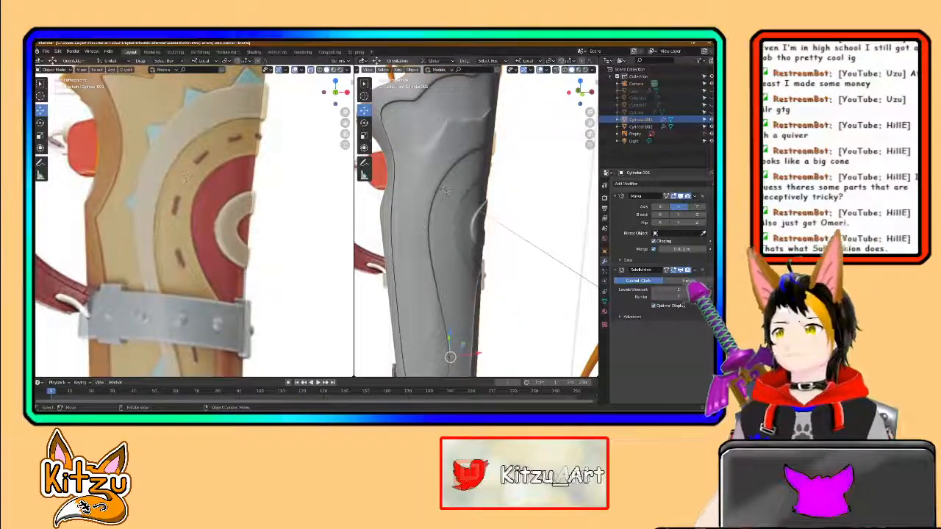
drag(580, 92, 547, 94)
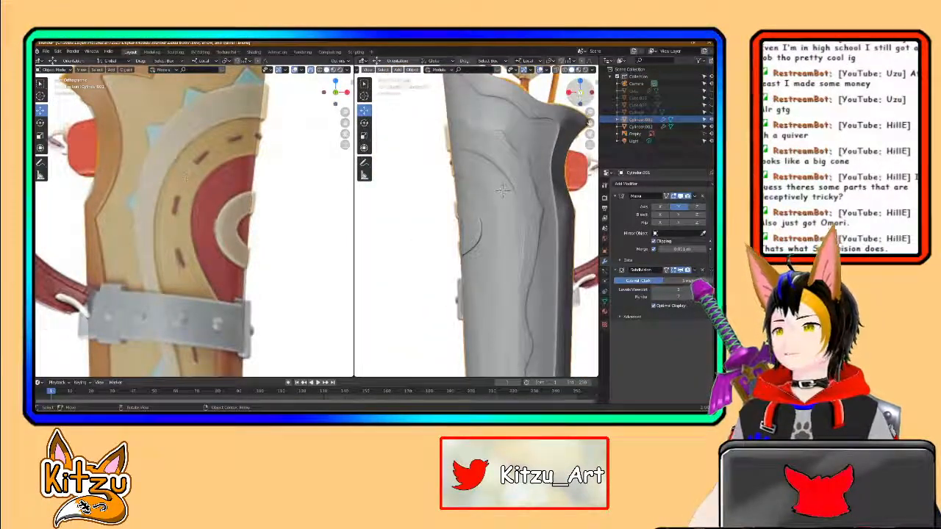
click(572, 93)
scroll(473, 242, down, 3)
shift+middle_drag(472, 247, 469, 230)
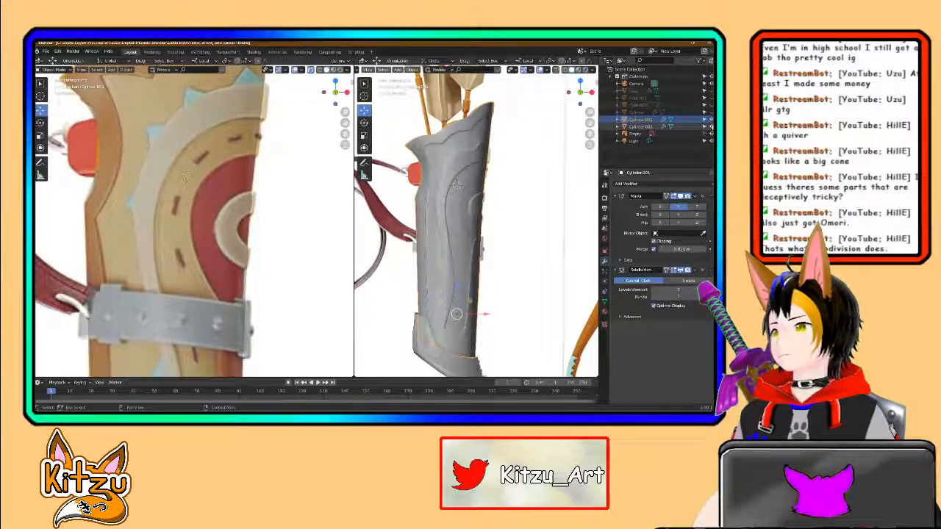
key(h)
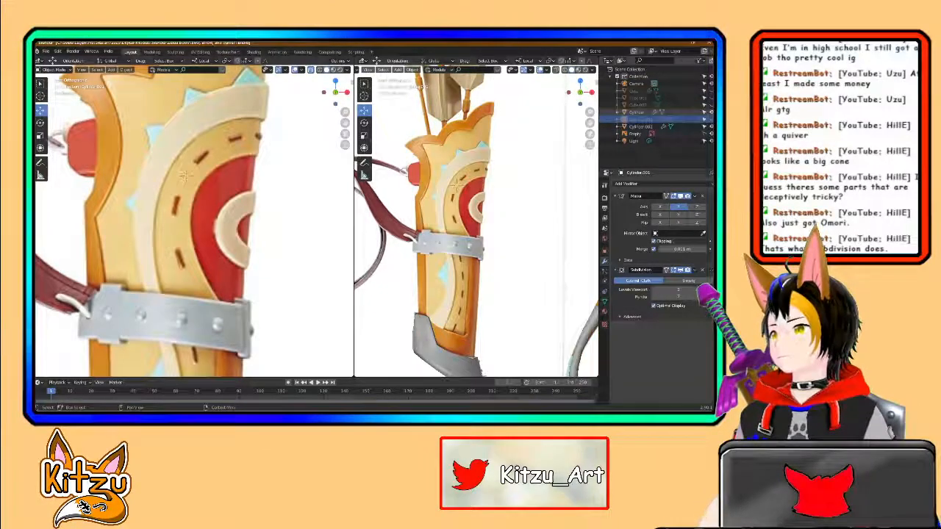
key(alt+h)
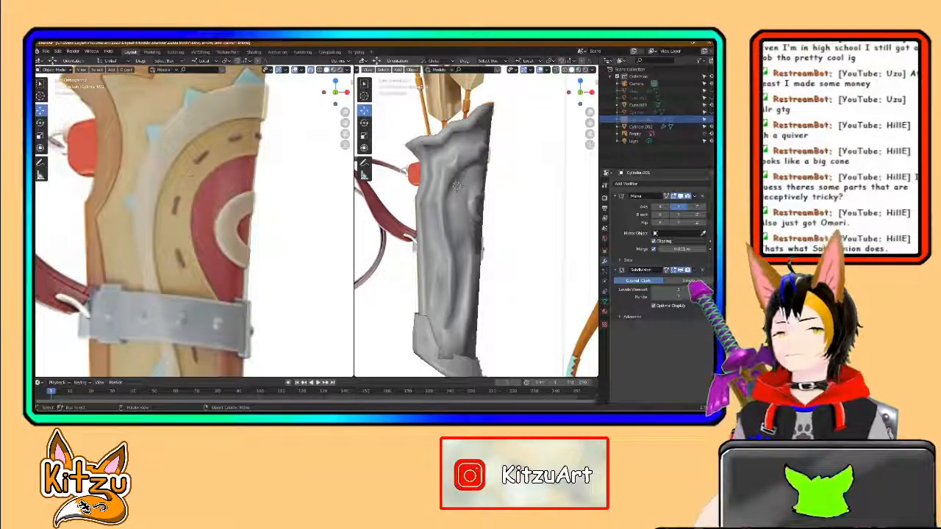
Step: Inspect the lumpy grey quiver mesh, hide it, and show the clean quiver object again
middle_drag(451, 179, 585, 253)
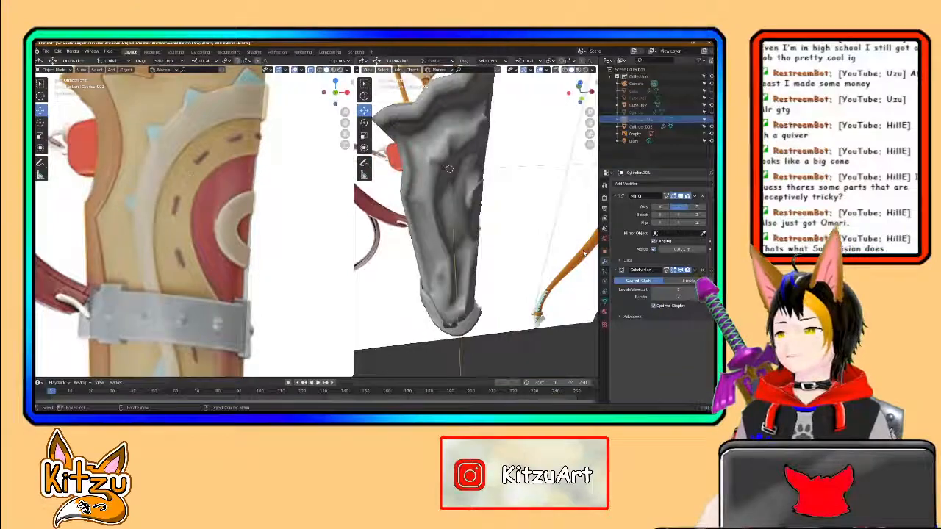
scroll(474, 206, up, 3)
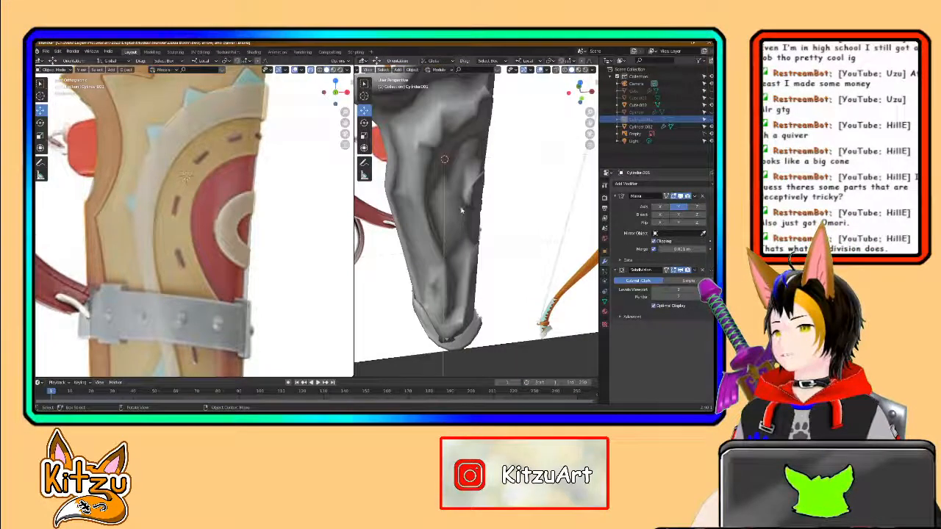
middle_drag(474, 205, 478, 184)
scroll(463, 181, down, 4)
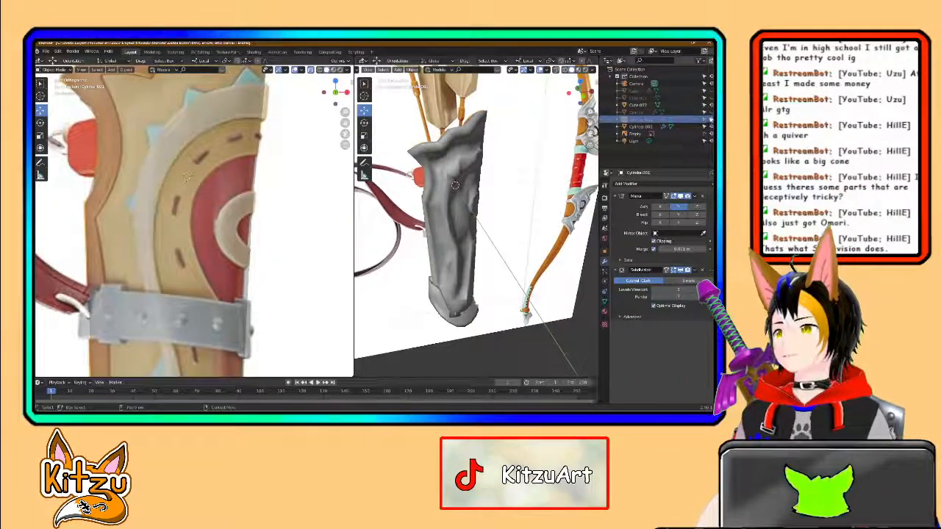
click(710, 105)
click(711, 119)
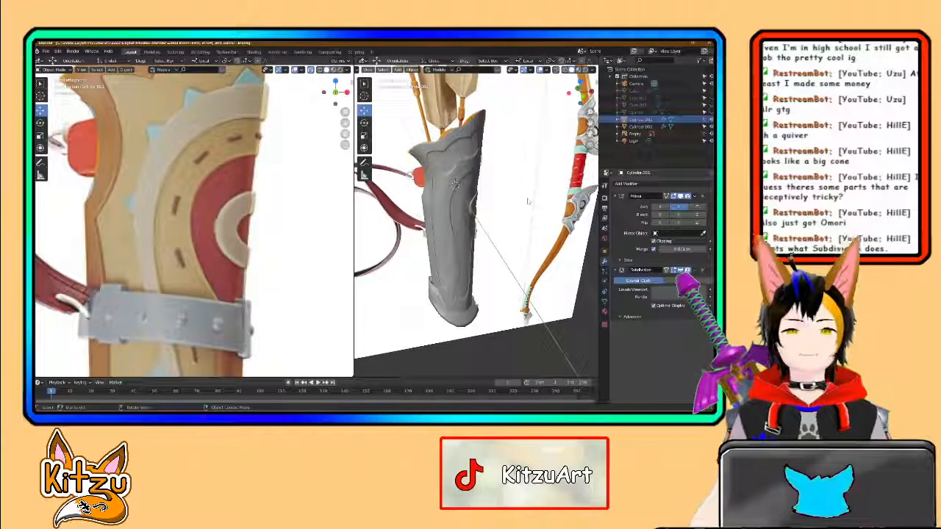
Step: Put the quiver in Edit Mode and knife-cut the outline of the lowest stitch mark above the belt, beside the red ring
scroll(456, 232, up, 3)
middle_drag(455, 233, 474, 173)
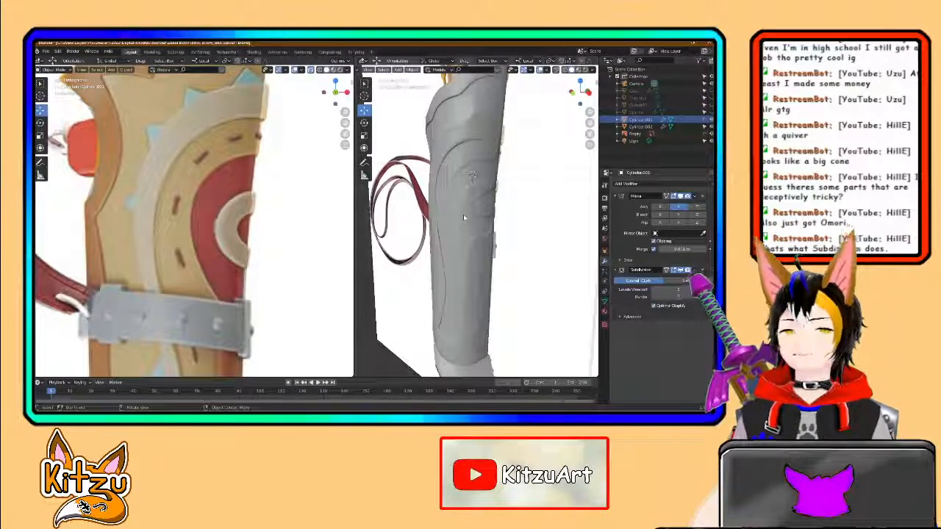
middle_drag(441, 228, 482, 230)
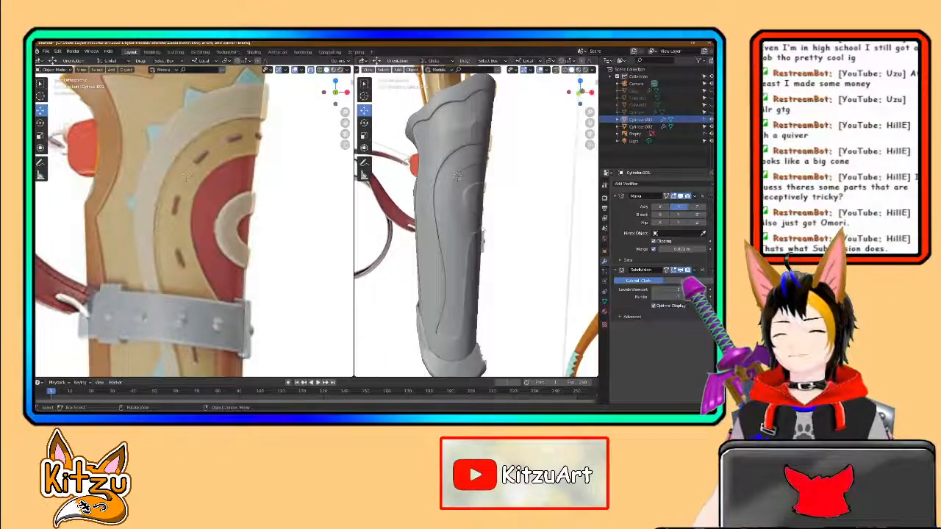
middle_drag(220, 236, 247, 239)
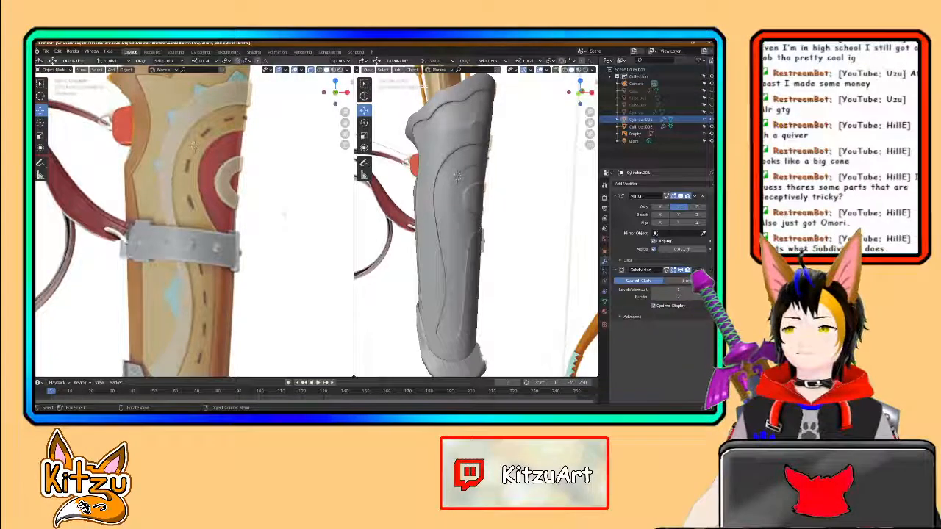
middle_drag(459, 220, 447, 221)
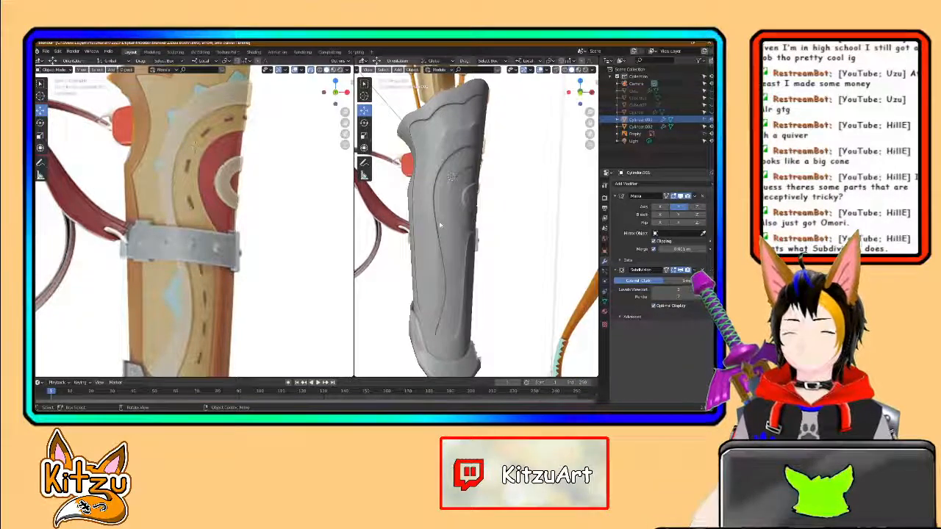
key(Tab)
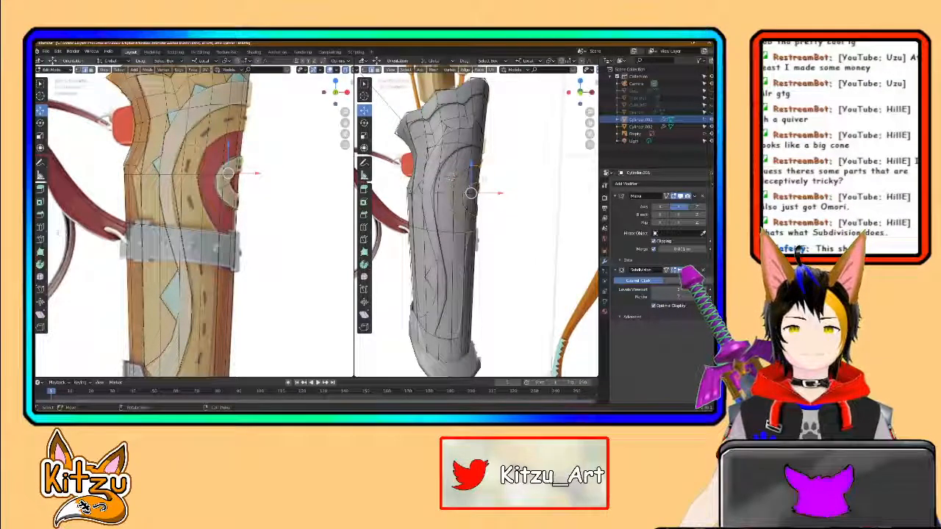
click(41, 242)
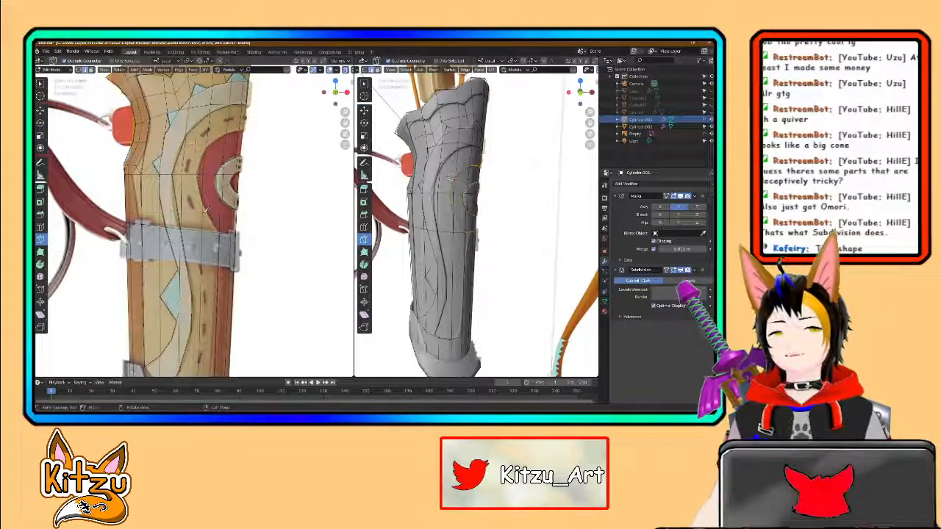
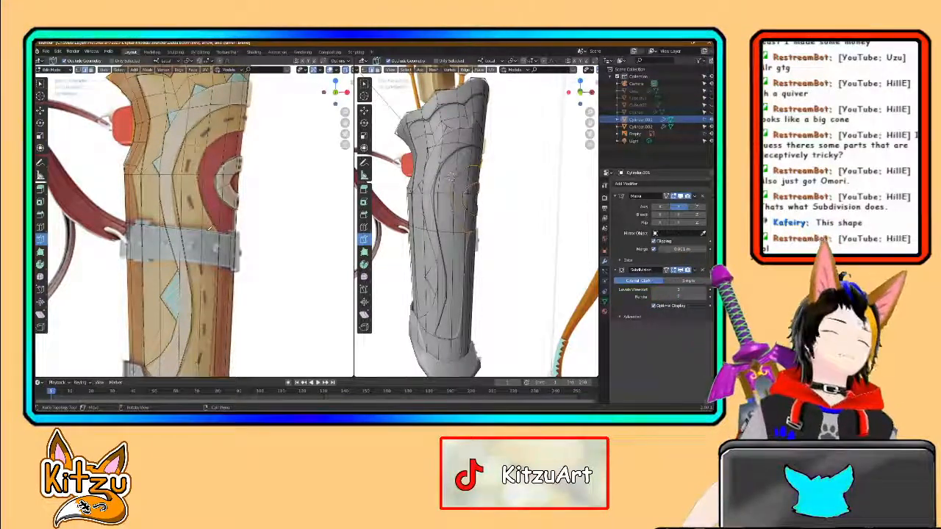
scroll(200, 205, up, 2)
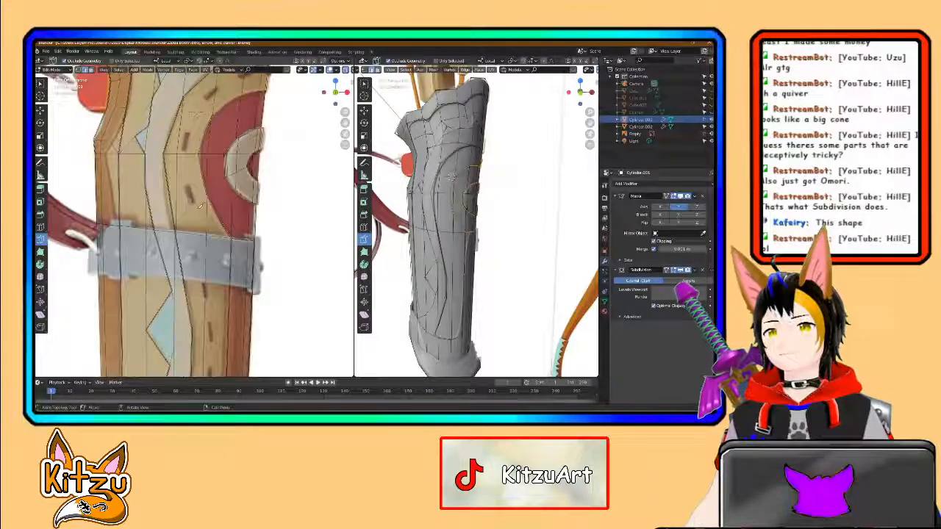
middle_drag(199, 199, 203, 222)
key(k)
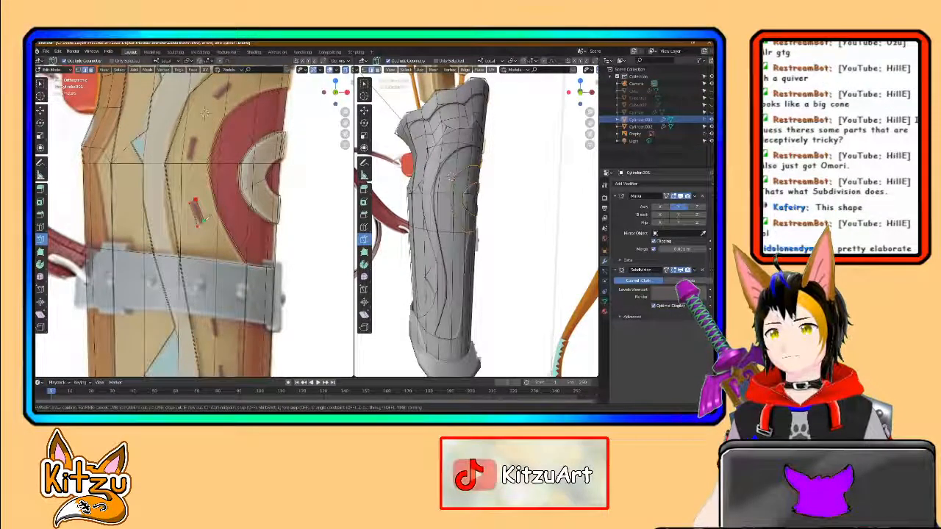
key(Escape)
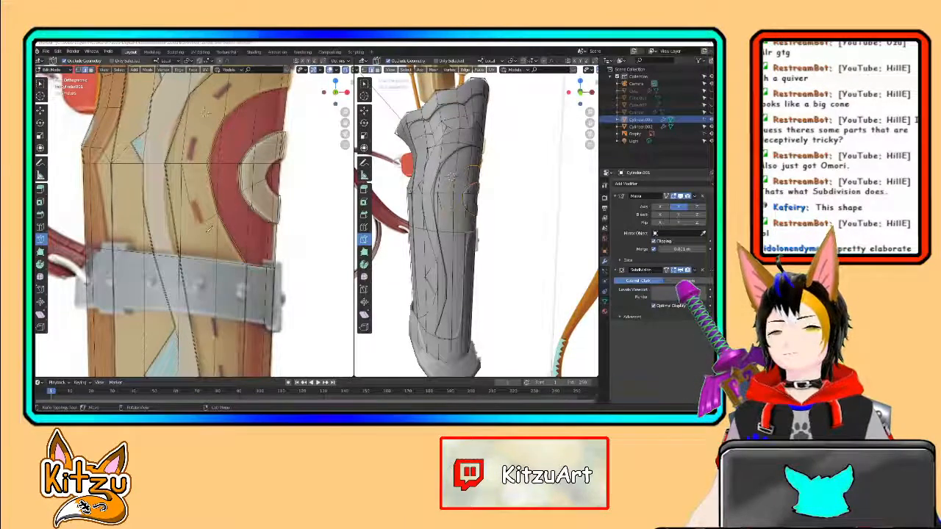
Step: In the front view, knife-cut the outline of the near-vertical stitch mark level with the upper half of the pale ring
scroll(209, 228, up, 2)
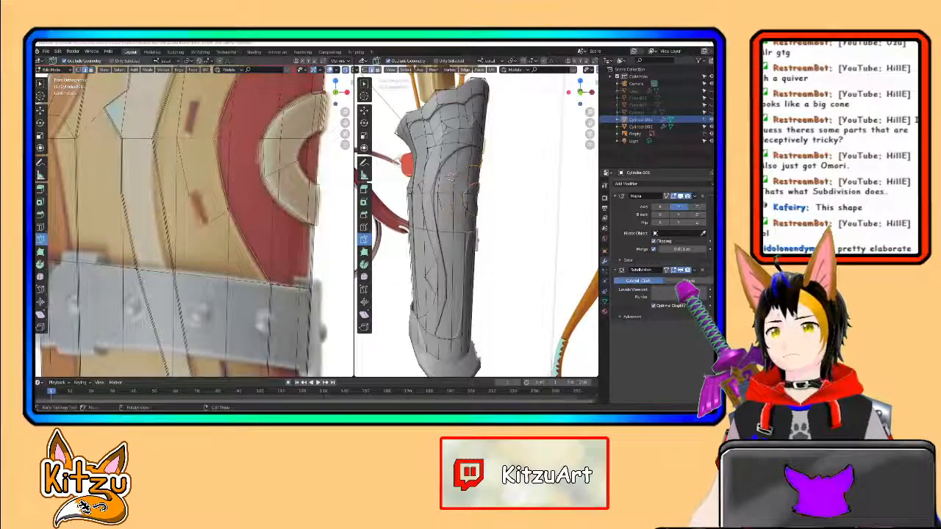
scroll(209, 222, down, 3)
mouse_move(209, 223)
middle_down()
mouse_move(239, 213)
mouse_move(220, 219)
middle_up()
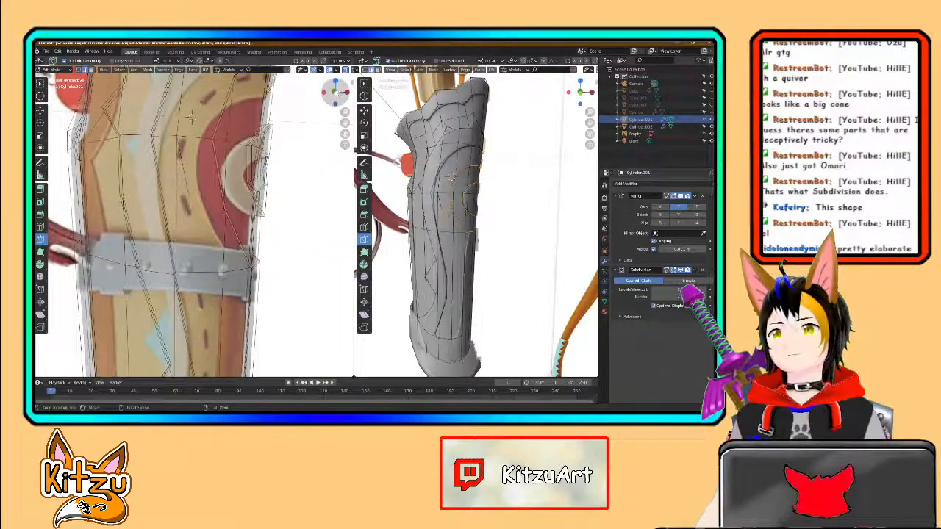
click(335, 92)
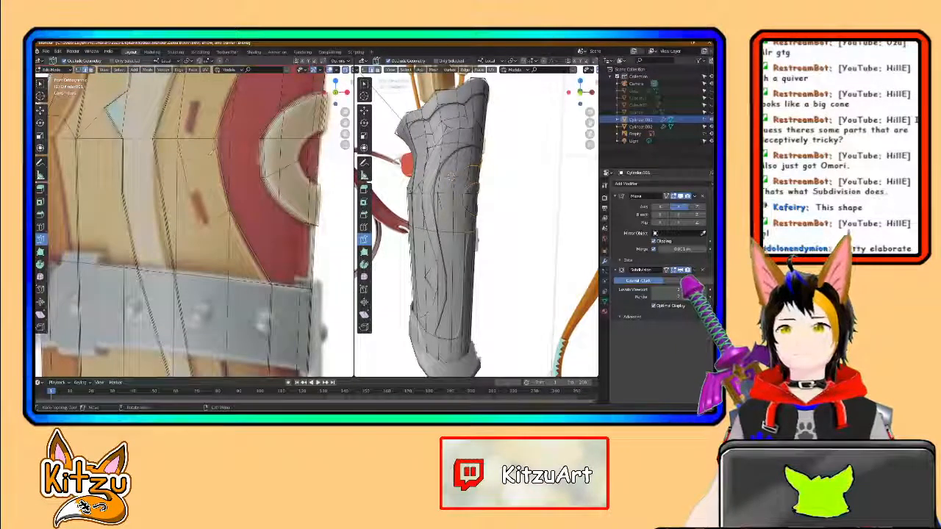
shift+middle_drag(210, 156, 192, 221)
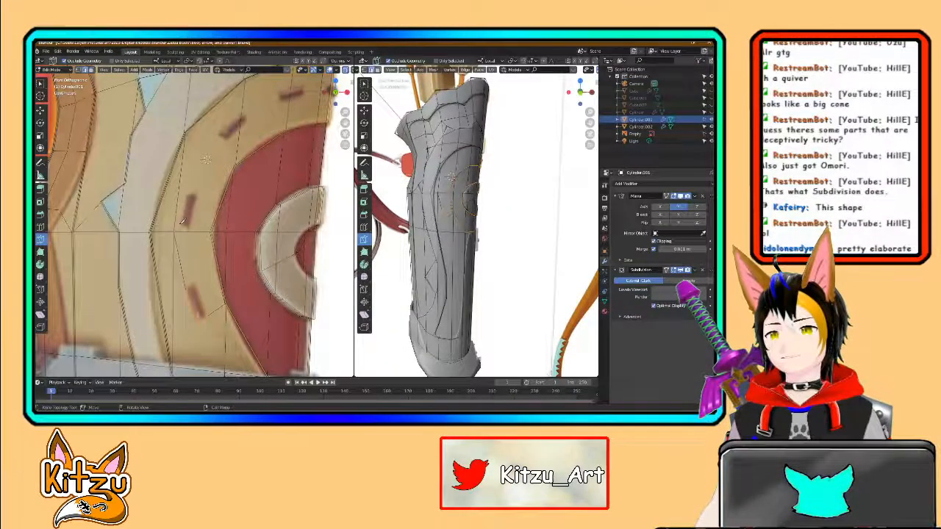
click(182, 224)
click(189, 195)
click(199, 196)
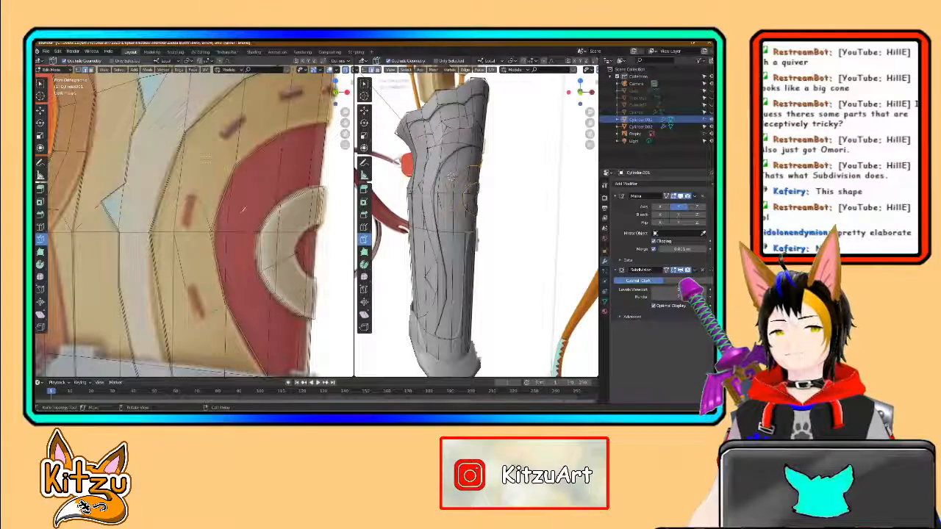
key(Return)
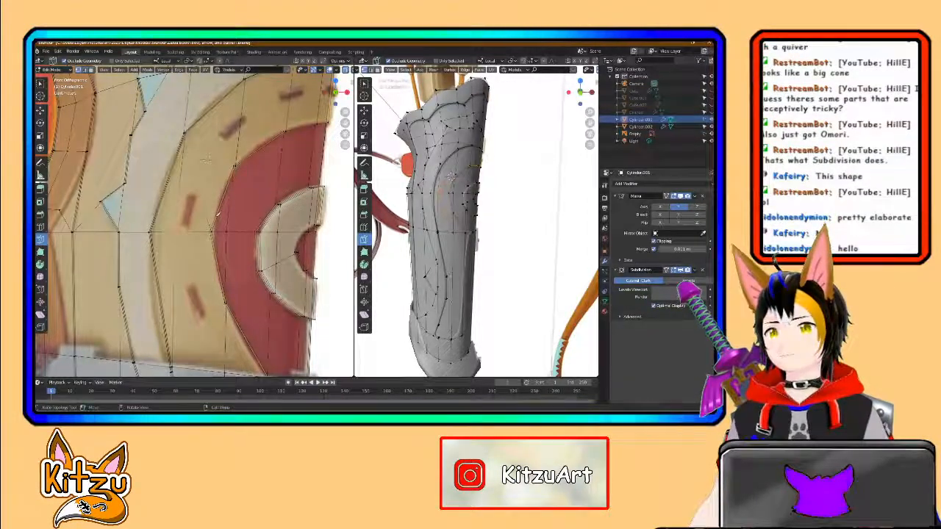
Step: Knife-cut the outlines of the diagonal stitch mark and the next stitch mark along the band above the red ring
shift+middle_drag(208, 159, 195, 184)
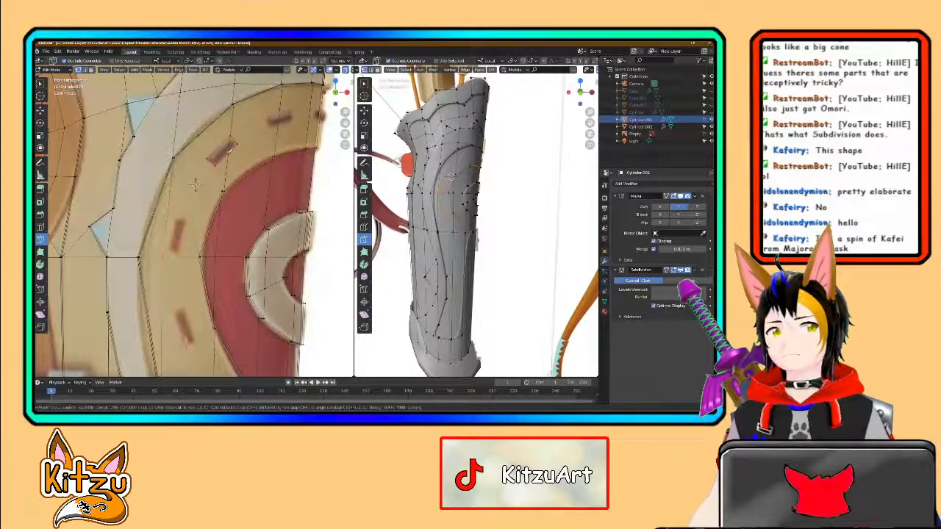
key(Escape)
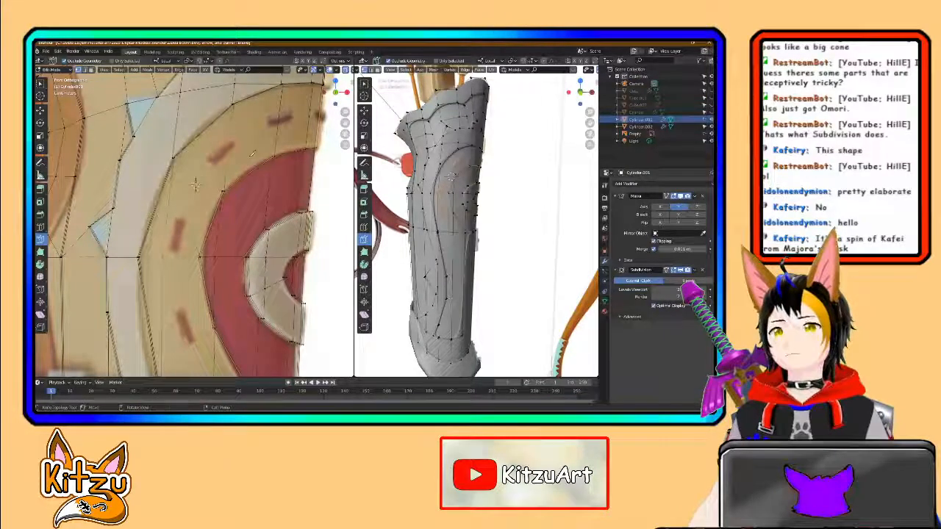
right_click(276, 156)
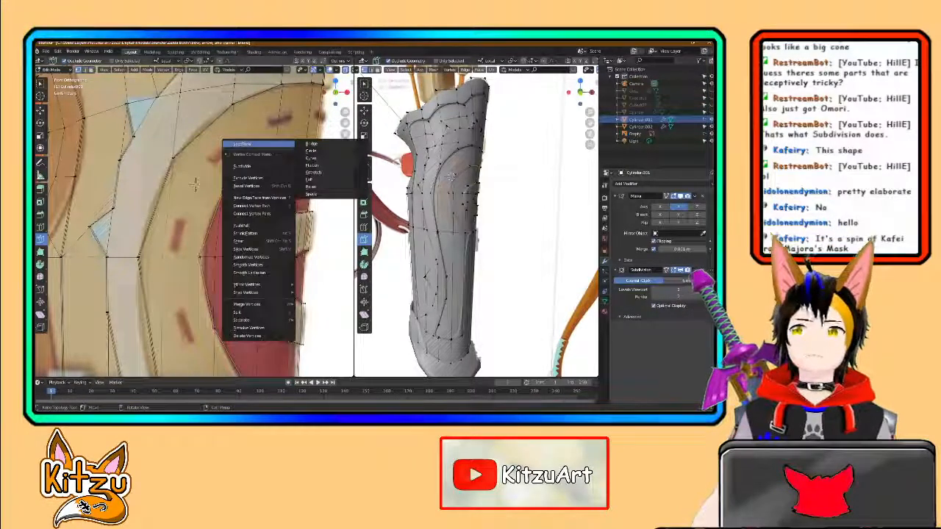
shift+middle_drag(285, 124, 270, 160)
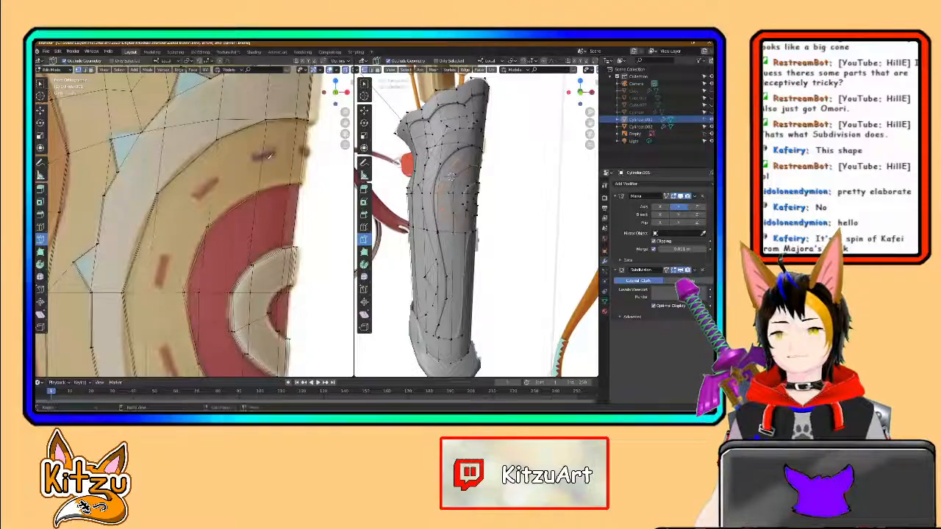
shift+middle_drag(269, 156, 259, 167)
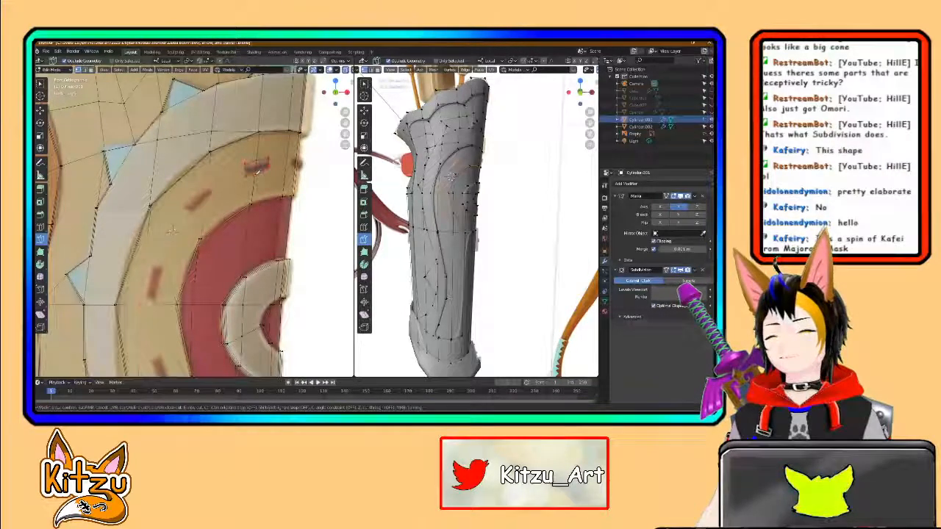
key(Return)
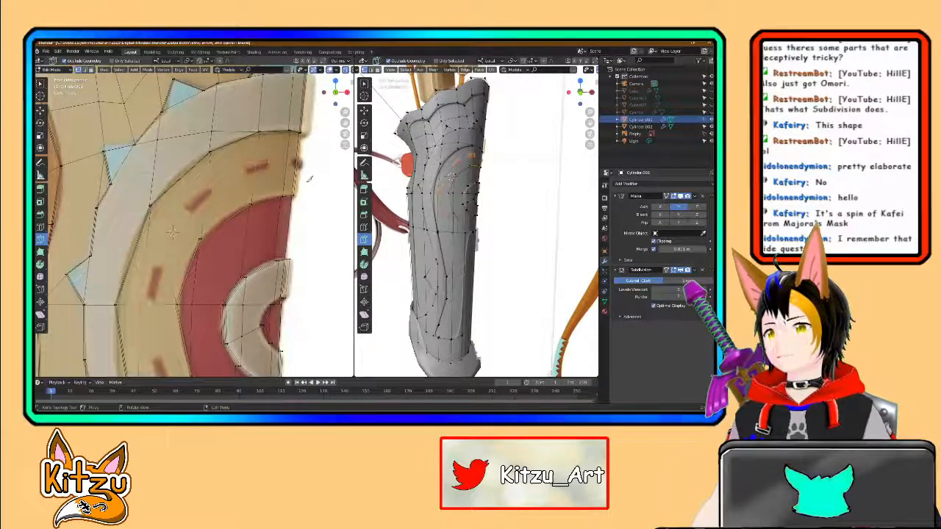
Step: Knife-cut the small stitch mark at the quiver's centre edge above the red ring
middle_drag(506, 220, 462, 209)
scroll(442, 226, up, 5)
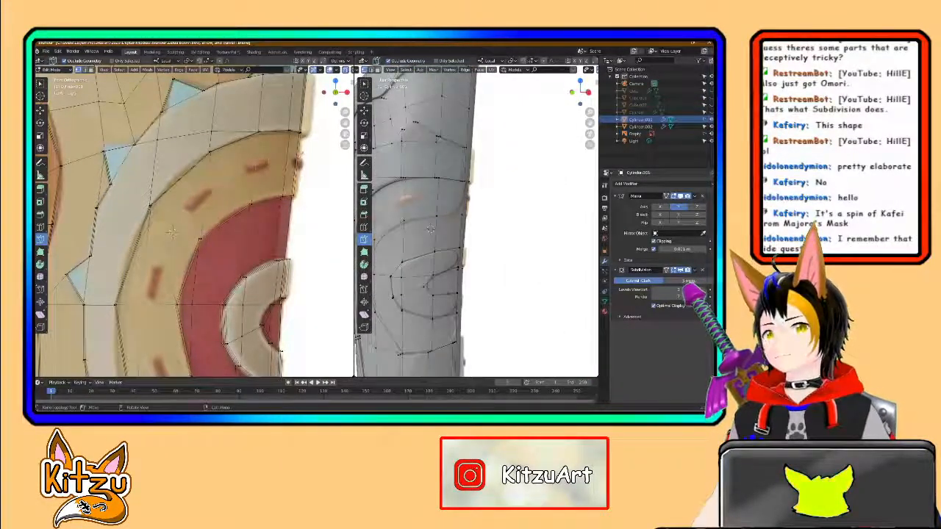
click(298, 156)
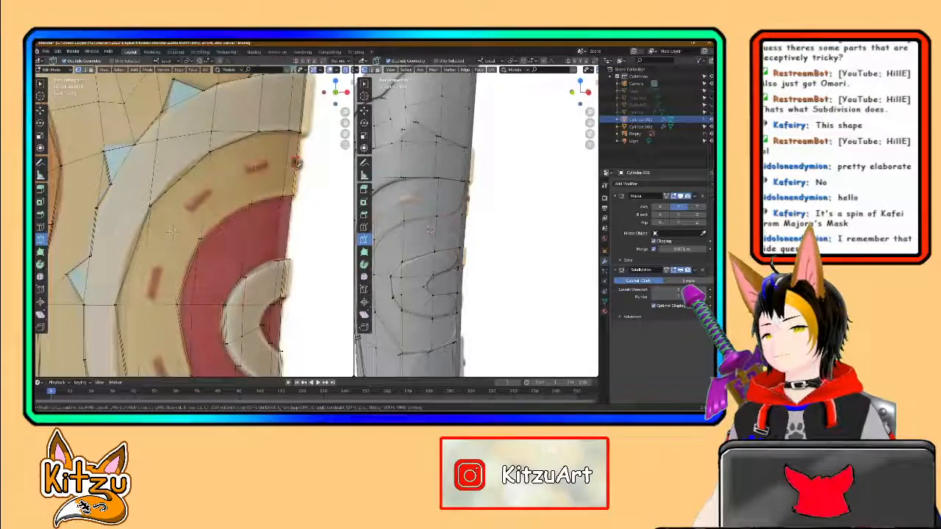
Step: Examine the stitch cuts and the raised rings along the quiver's centre edge from several angles
middle_drag(436, 210, 439, 190)
scroll(420, 194, up, 4)
middle_drag(437, 239, 482, 221)
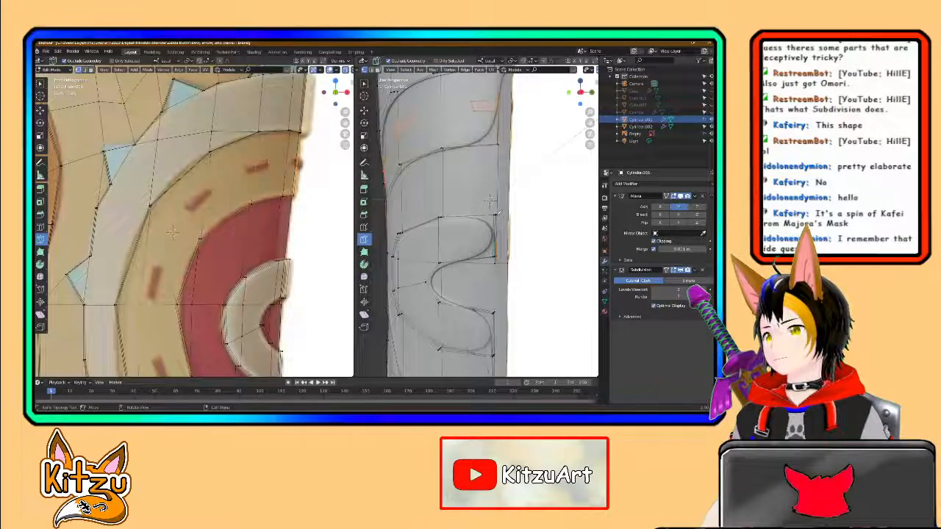
middle_drag(489, 199, 481, 232)
middle_drag(508, 184, 486, 229)
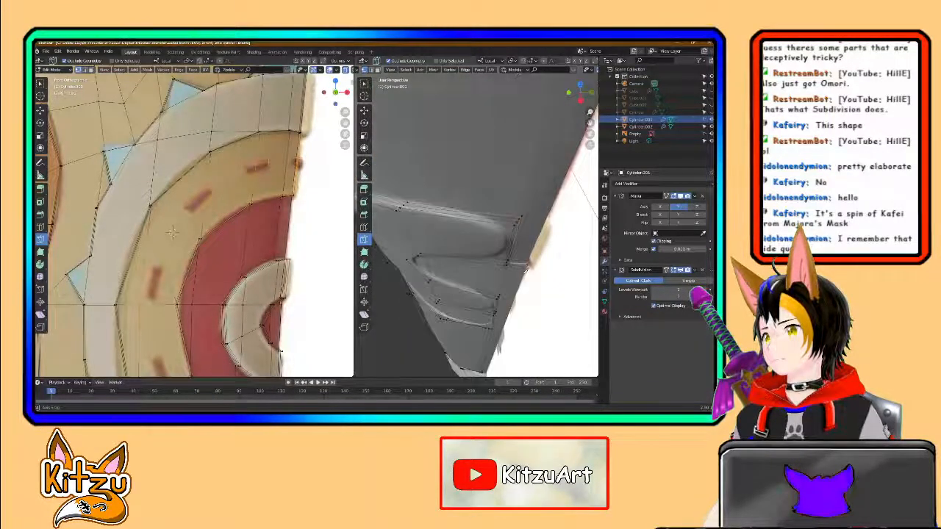
middle_drag(507, 262, 483, 210)
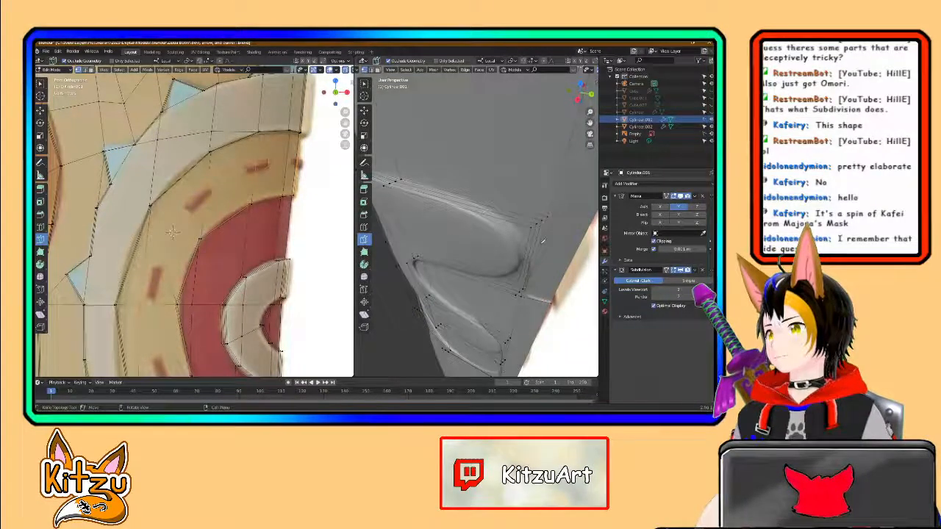
middle_drag(532, 248, 471, 155)
middle_drag(485, 225, 475, 195)
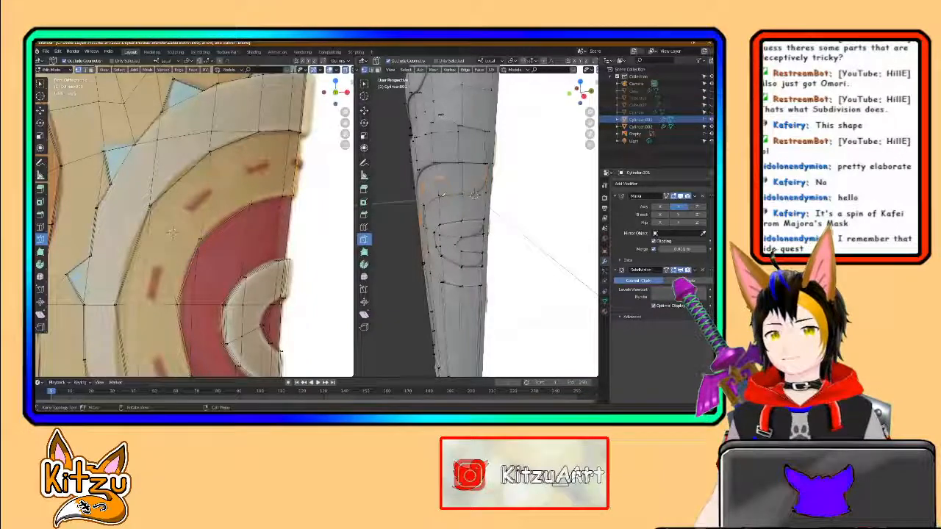
middle_drag(443, 193, 500, 185)
Step: Knife-cut the outline of the stitch mark directly beneath the metal strap, following the reference artwork
middle_drag(171, 231, 190, 169)
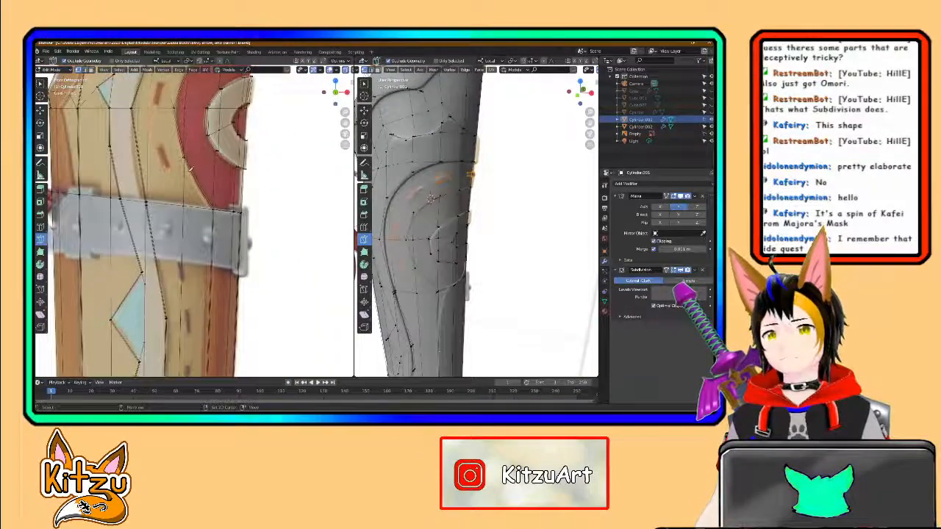
middle_drag(208, 270, 188, 280)
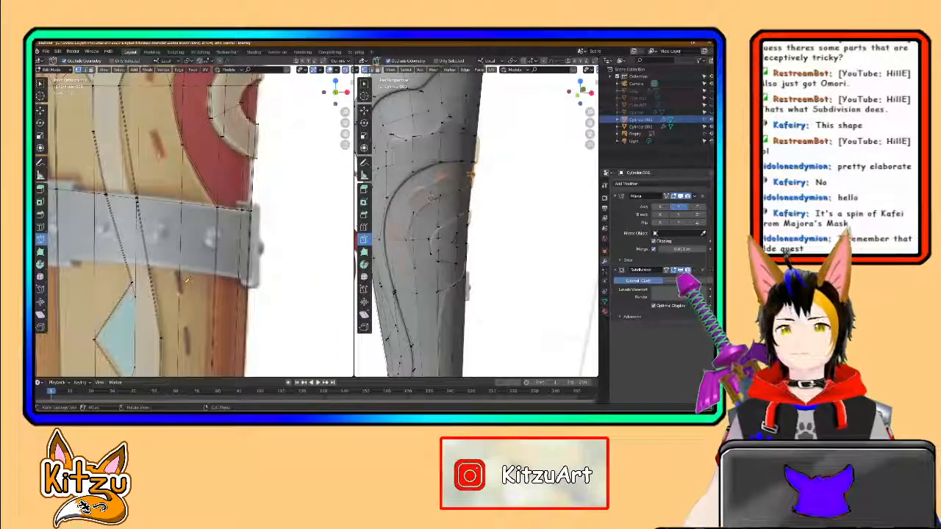
middle_drag(186, 276, 190, 250)
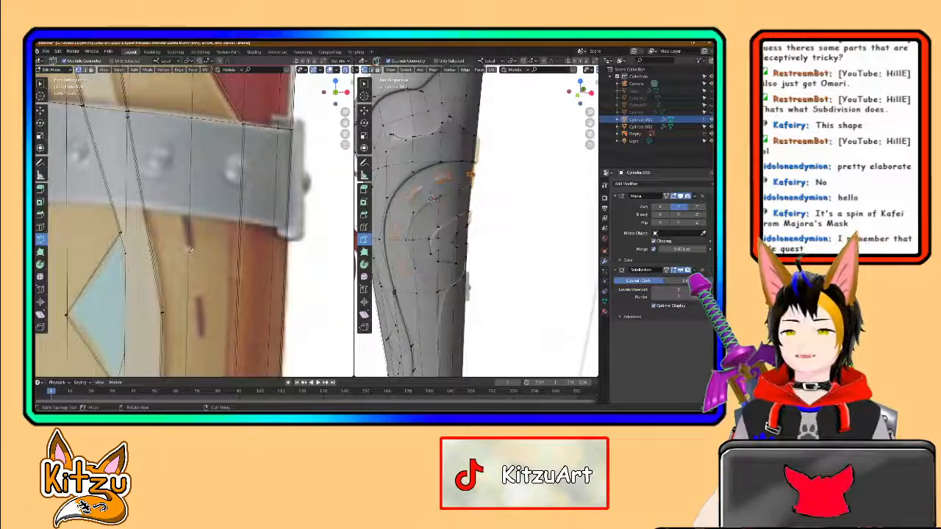
click(189, 253)
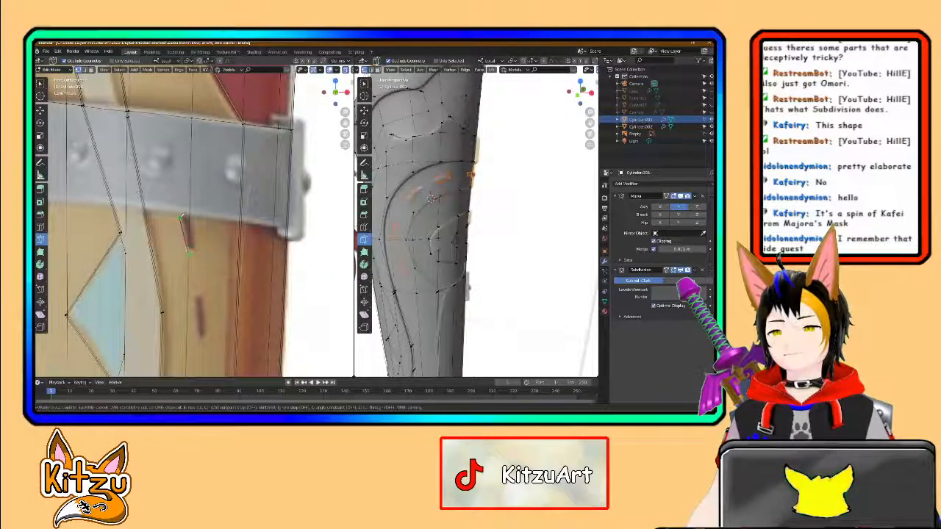
click(181, 215)
click(189, 213)
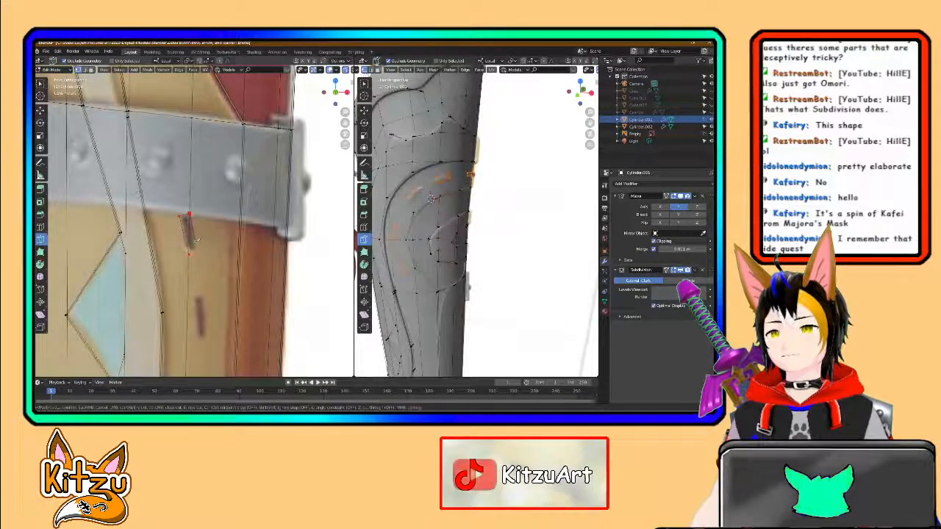
click(197, 250)
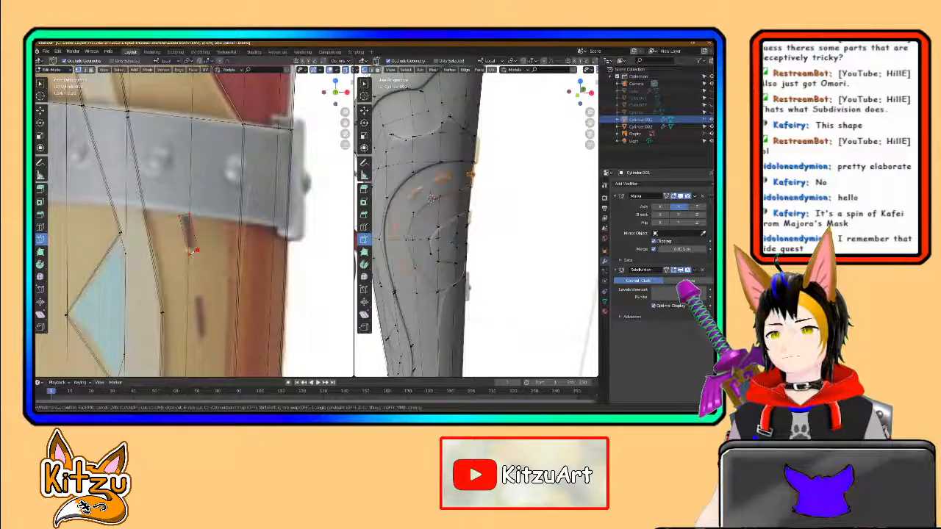
key(Return)
Step: Knife-cut the outlines of the second and third stitch marks below the metal strap
shift+middle_drag(203, 291, 185, 213)
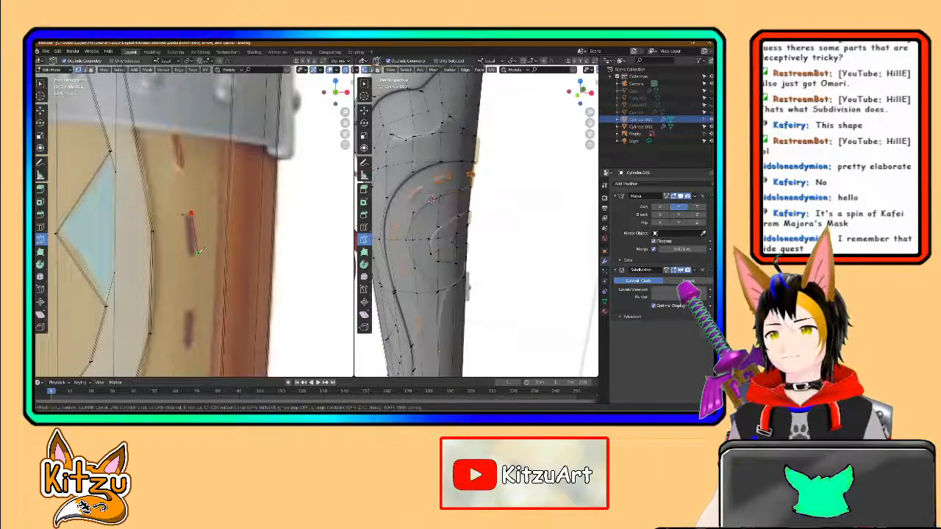
click(190, 255)
click(182, 213)
key(Return)
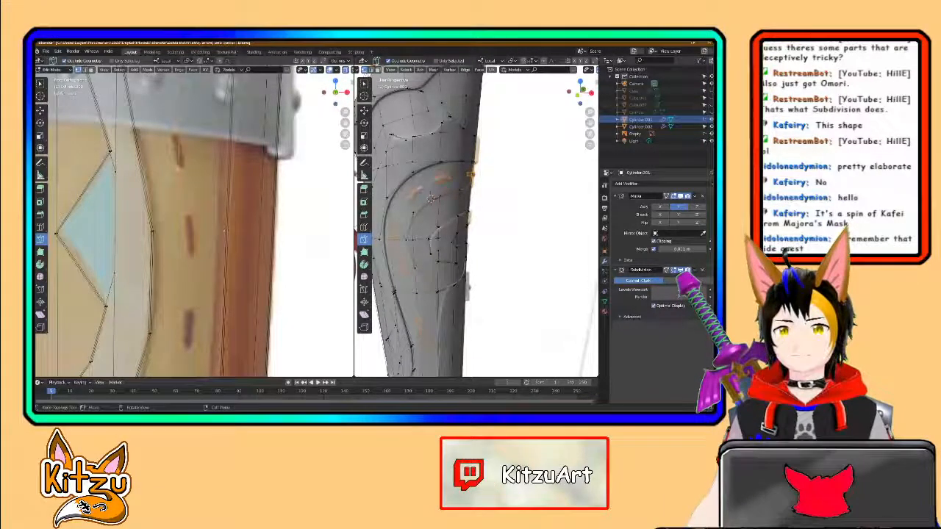
shift+middle_drag(194, 315, 188, 186)
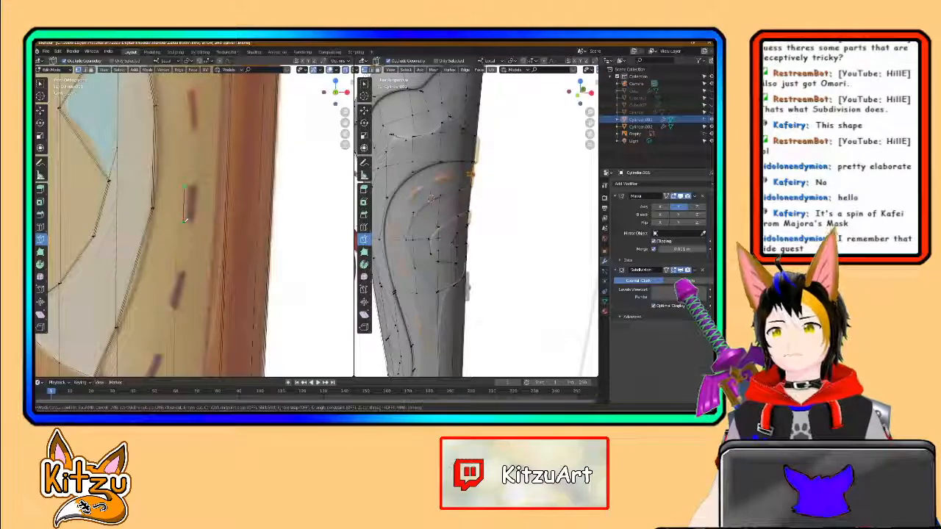
click(184, 222)
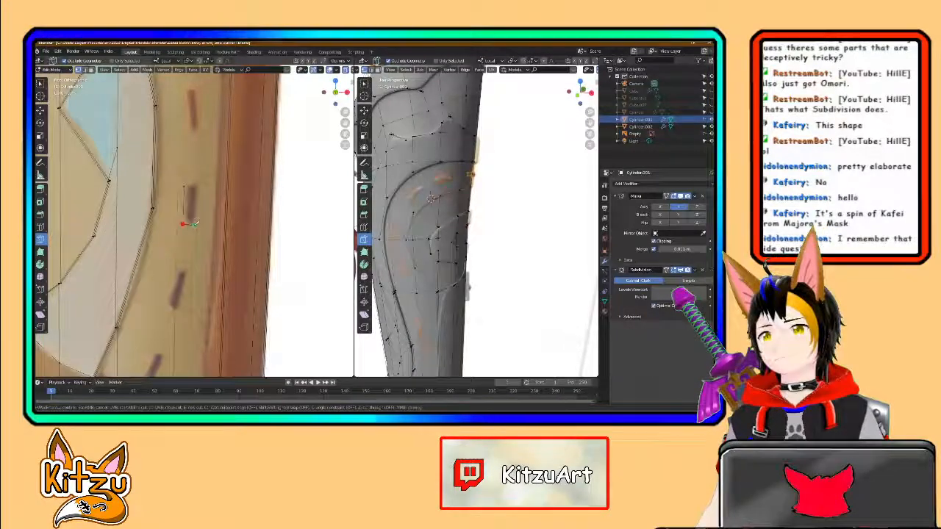
click(196, 185)
click(195, 224)
click(184, 224)
key(Return)
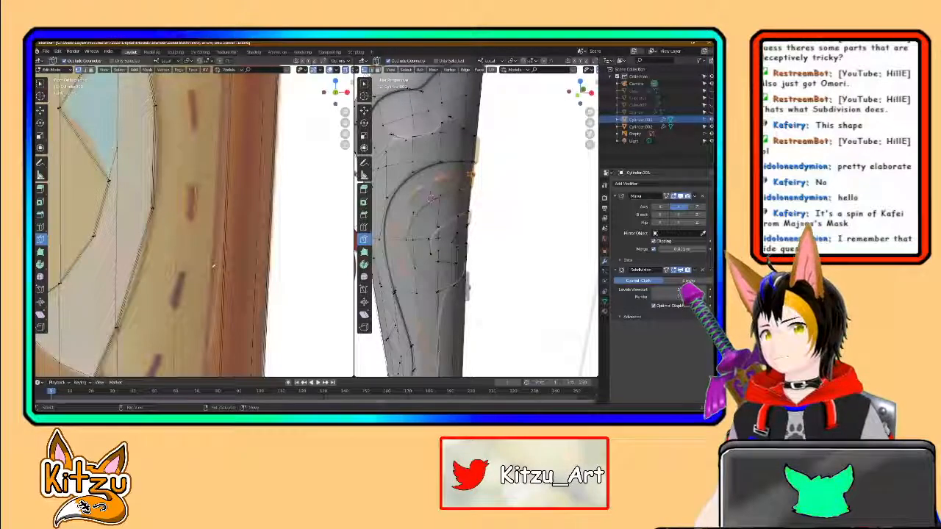
Step: Knife-cut the slanted fourth stitch mark and the lowest stitch mark just above the brown bottom trim
shift+middle_drag(214, 266, 231, 199)
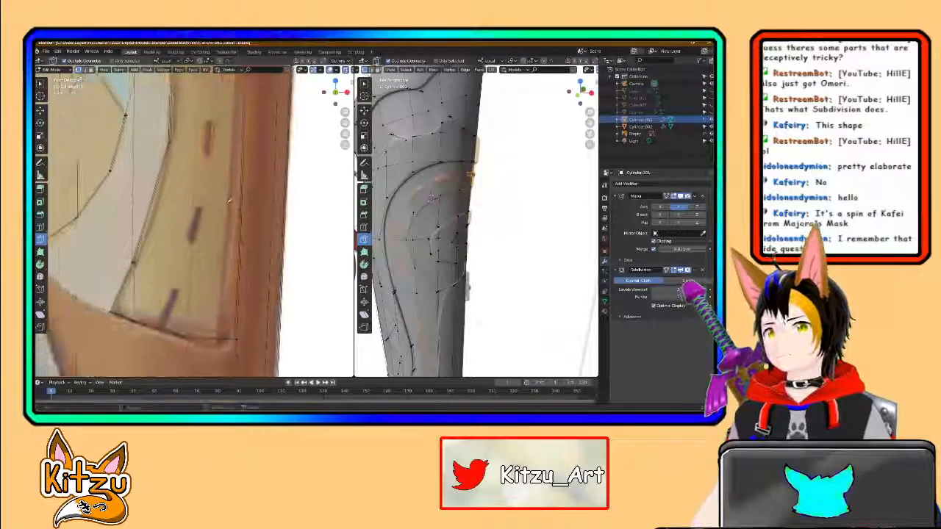
click(183, 236)
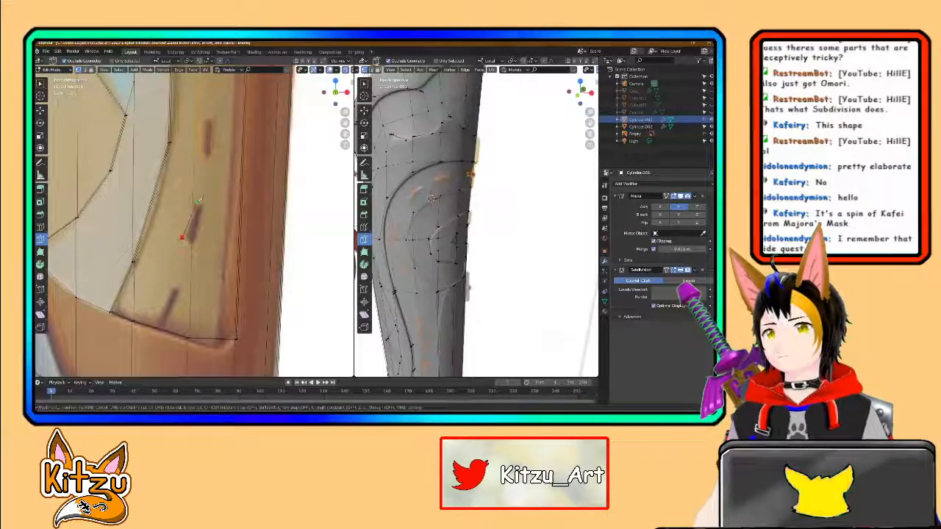
click(198, 201)
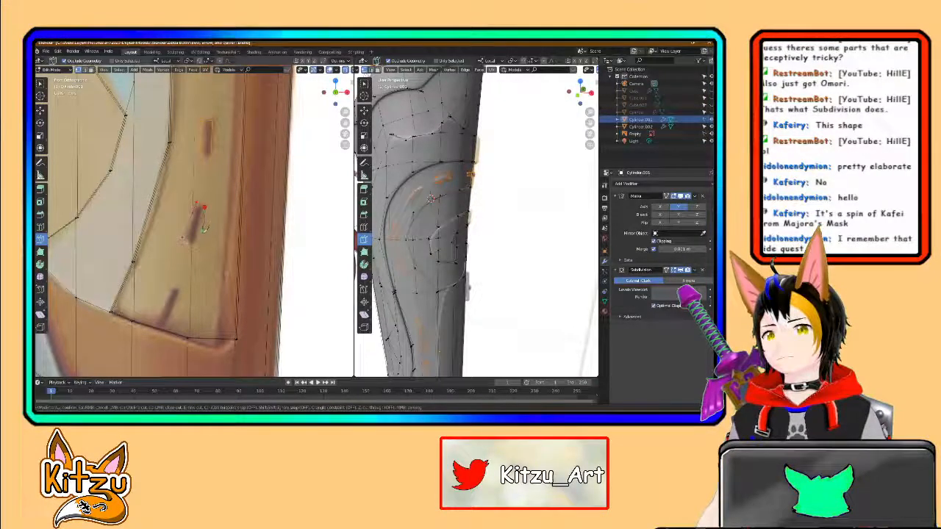
key(Return)
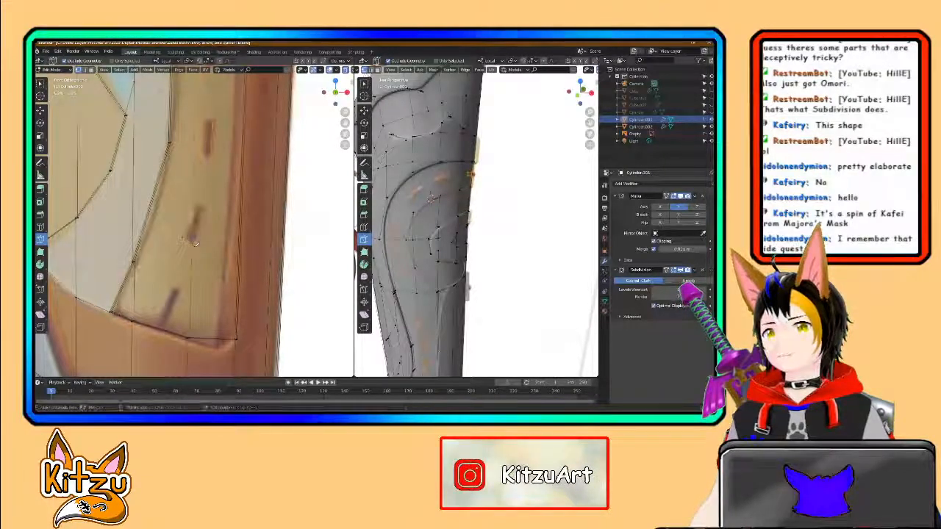
shift+middle_drag(183, 266, 209, 205)
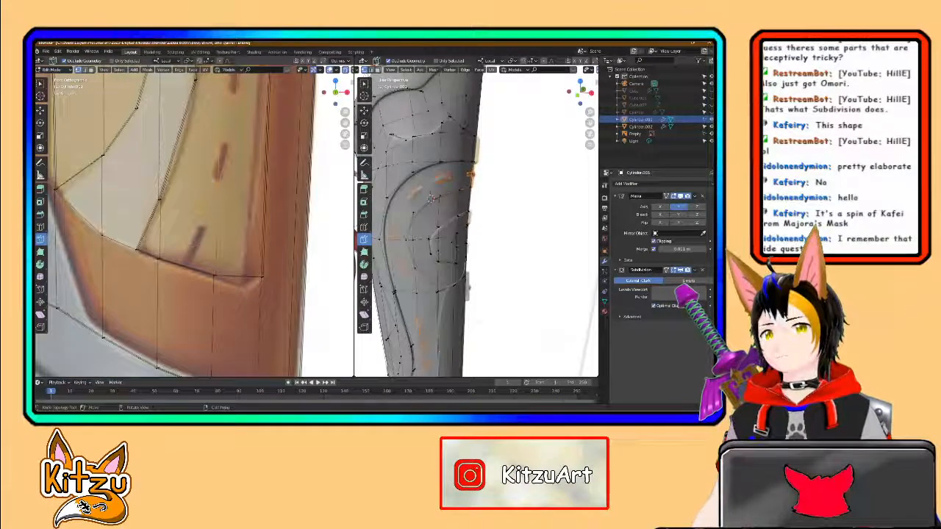
key(k)
click(197, 226)
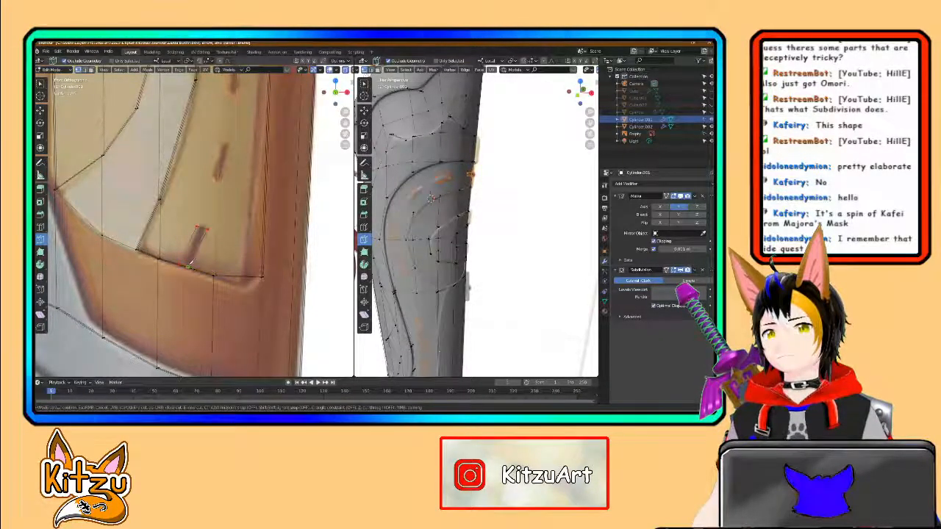
key(Return)
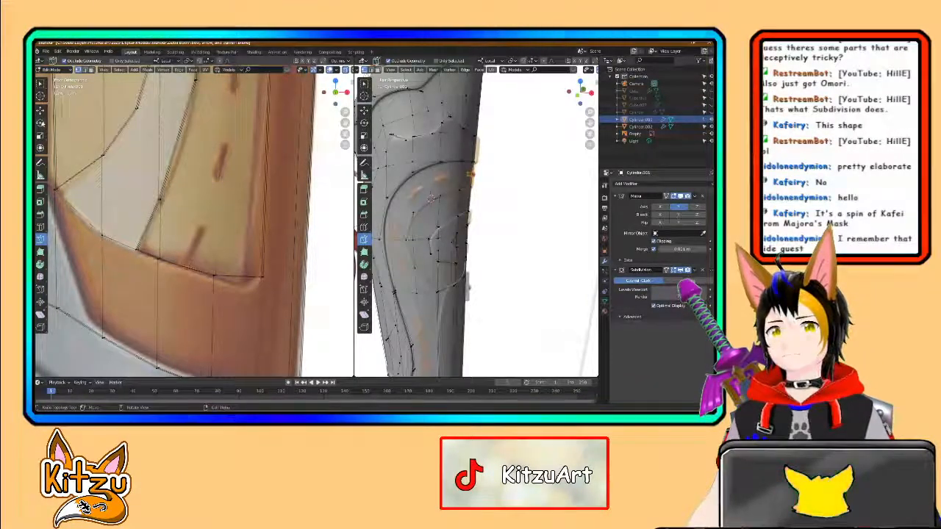
Step: Slide the vertex at the foot of the lowest stitch mark along the upper edge of the brown trim
click(41, 111)
click(189, 266)
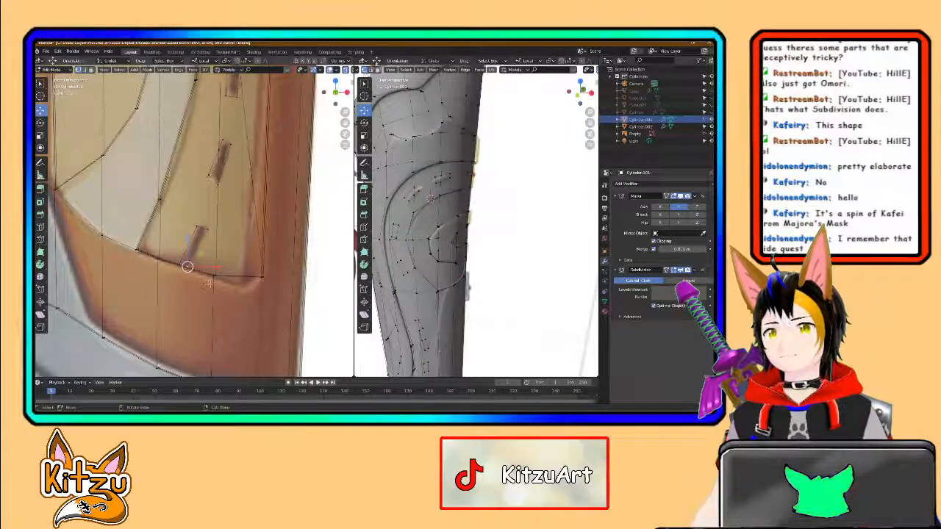
click(42, 290)
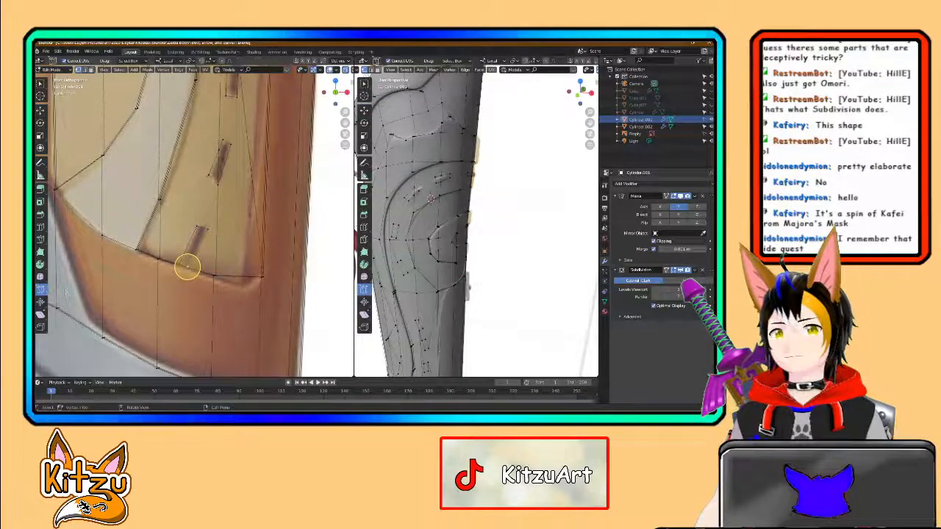
drag(196, 271, 200, 272)
Step: Switch to face selection and select only the small stitch face at the quiver's centre edge above the red ring
middle_drag(244, 186, 237, 237)
shift+middle_drag(242, 142, 233, 295)
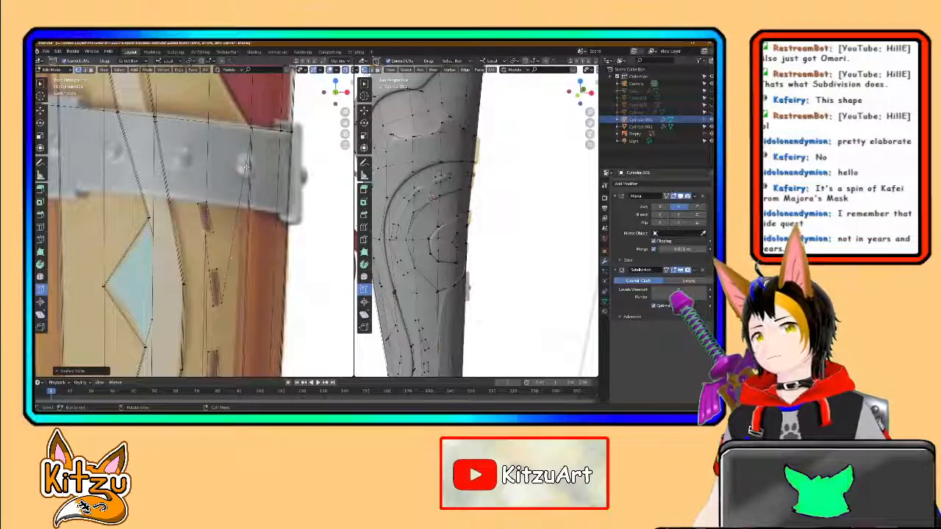
scroll(232, 244, down, 2)
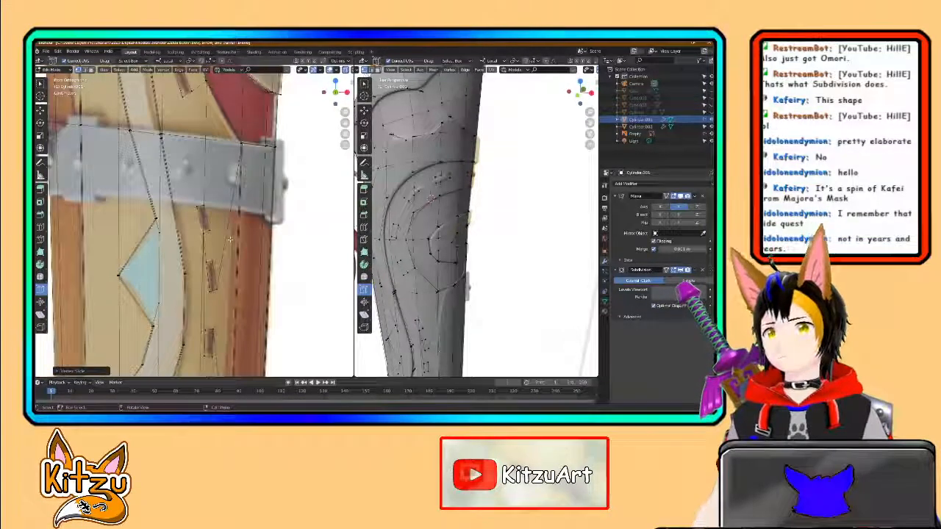
shift+middle_drag(210, 192, 218, 286)
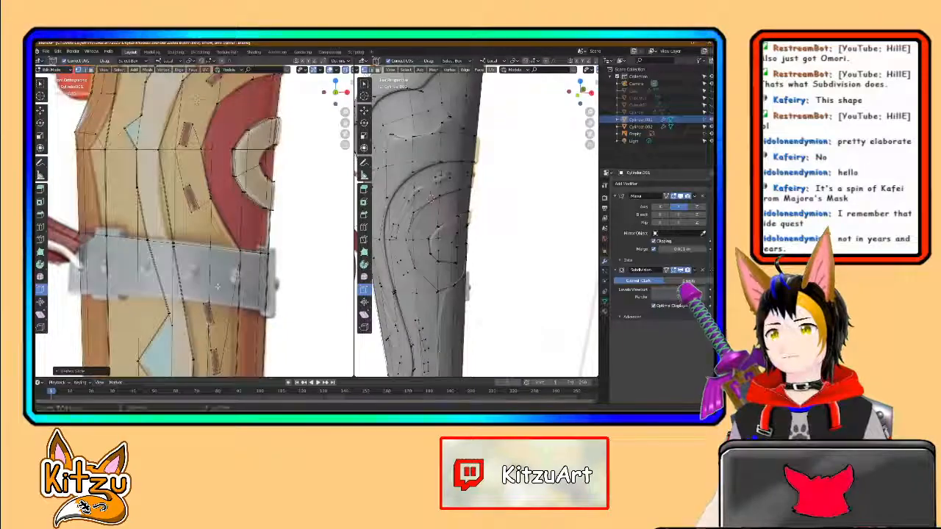
mouse_move(211, 215)
shift+middle_down()
mouse_move(211, 276)
mouse_move(208, 230)
shift+middle_up()
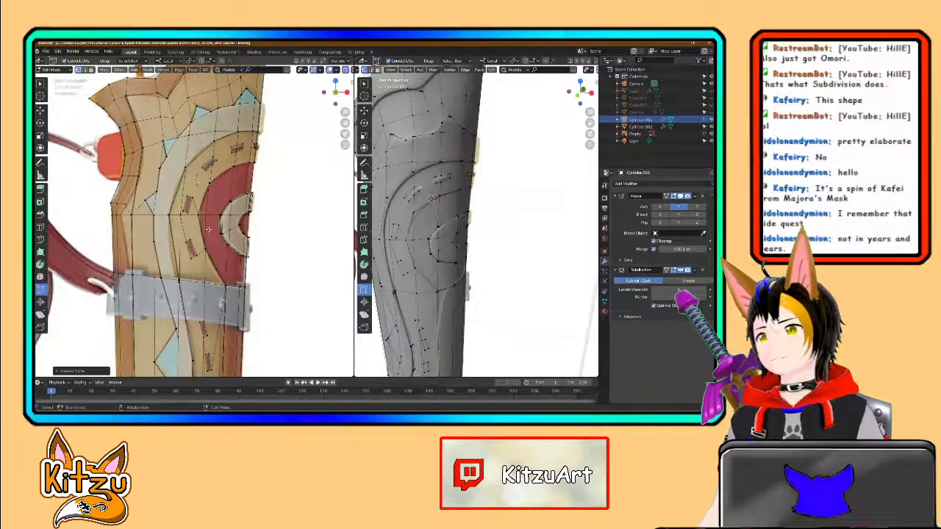
scroll(208, 229, up, 3)
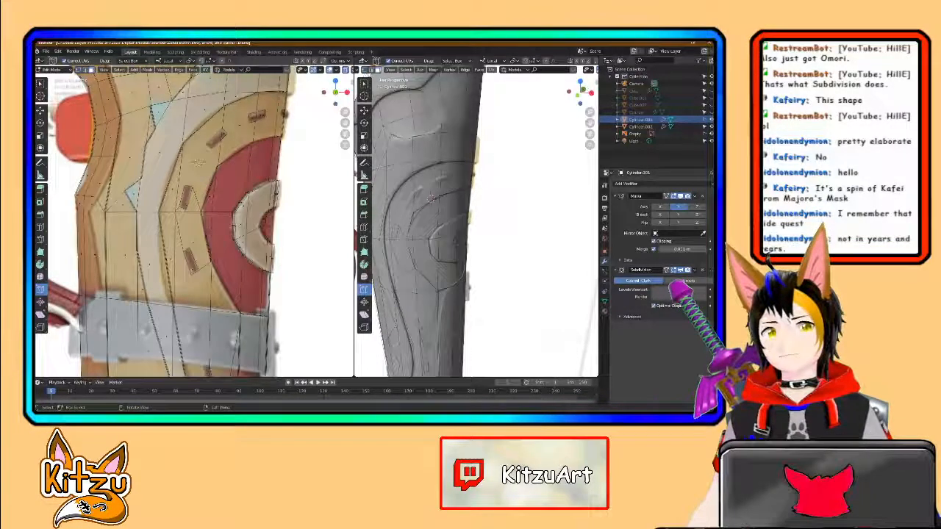
key(b)
drag(281, 110, 287, 115)
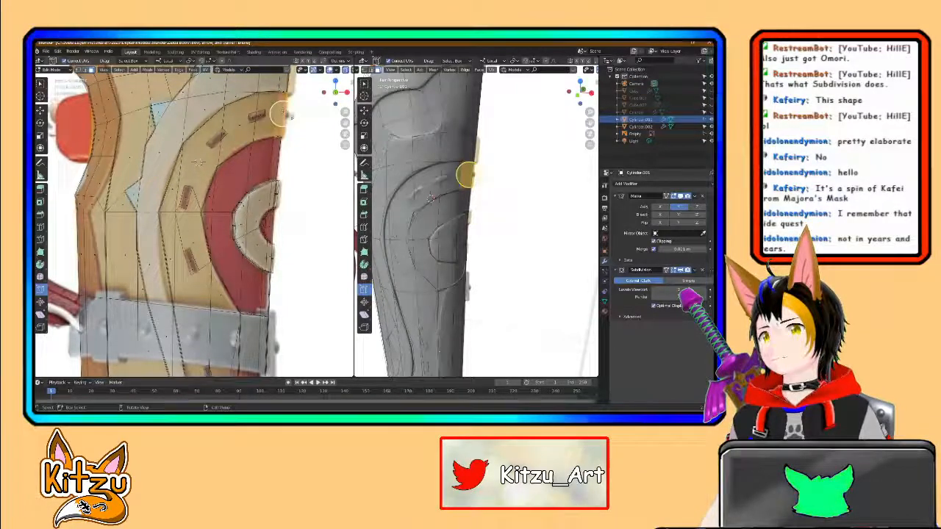
middle_drag(500, 181, 440, 194)
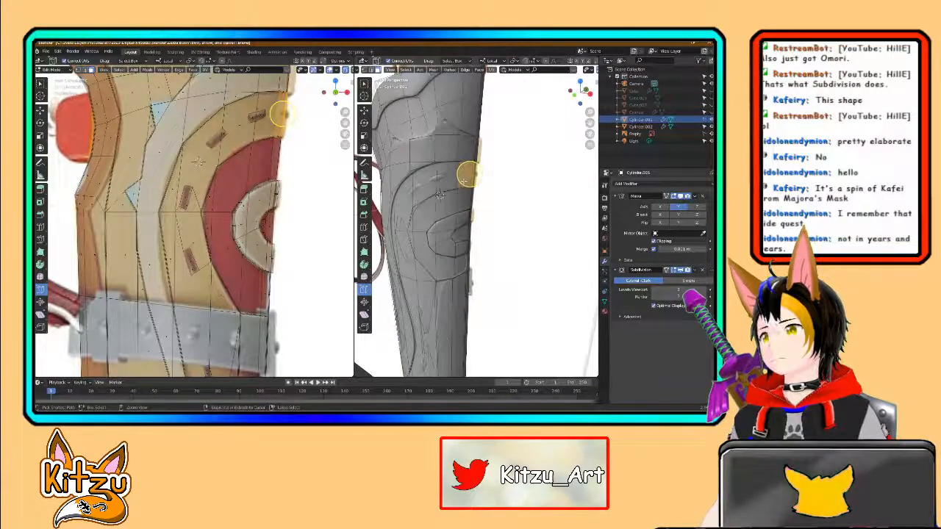
click(363, 110)
scroll(450, 162, up, 3)
middle_drag(466, 159, 443, 207)
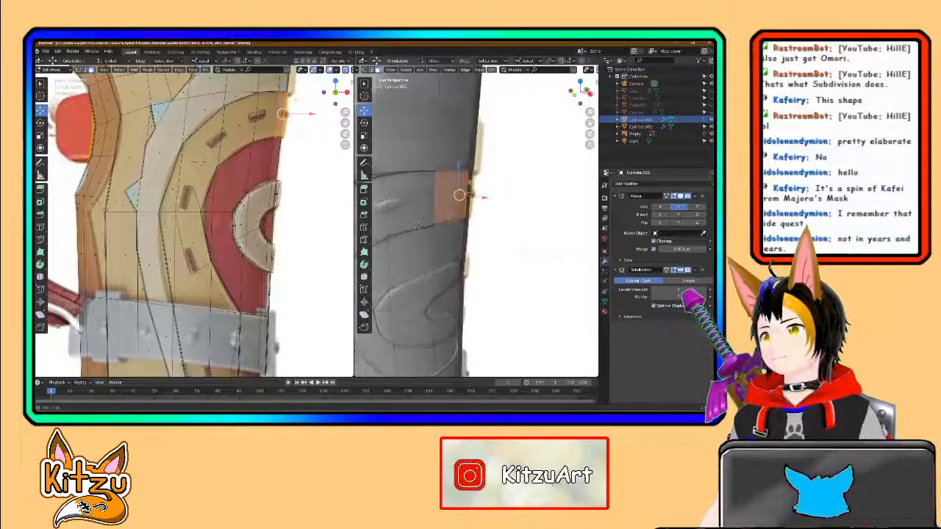
shift+click(445, 189)
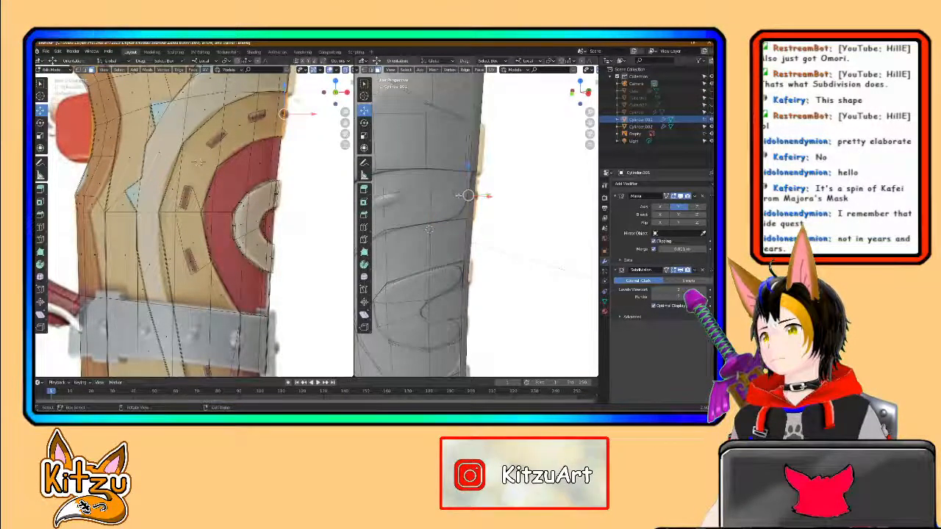
click(459, 196)
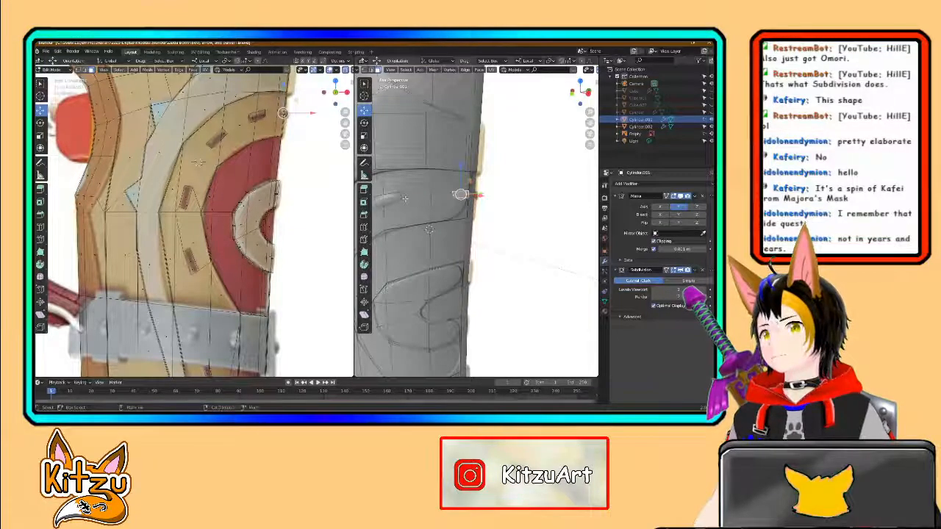
Step: Add the remaining stitch faces around the red ring, above the metal strap, to the selection
shift+click(392, 197)
shift+click(380, 200)
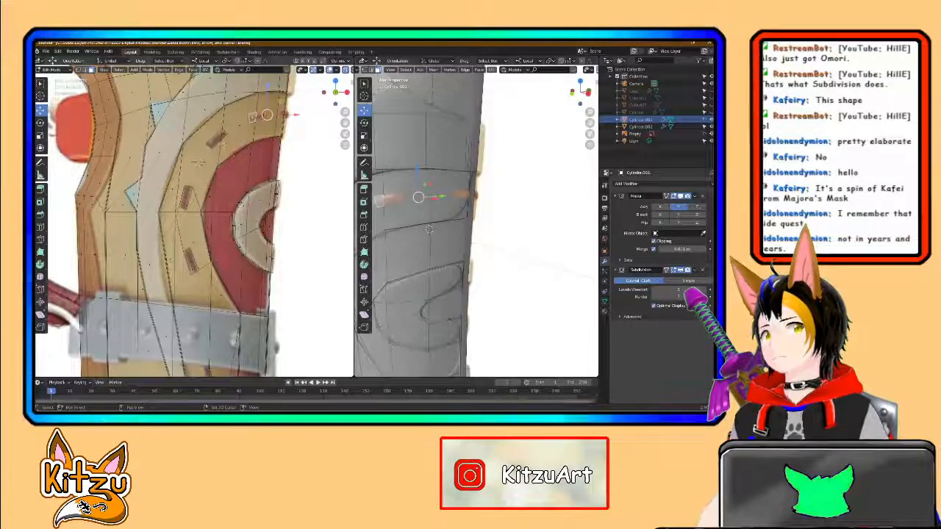
shift+click(214, 137)
shift+click(186, 198)
shift+click(191, 259)
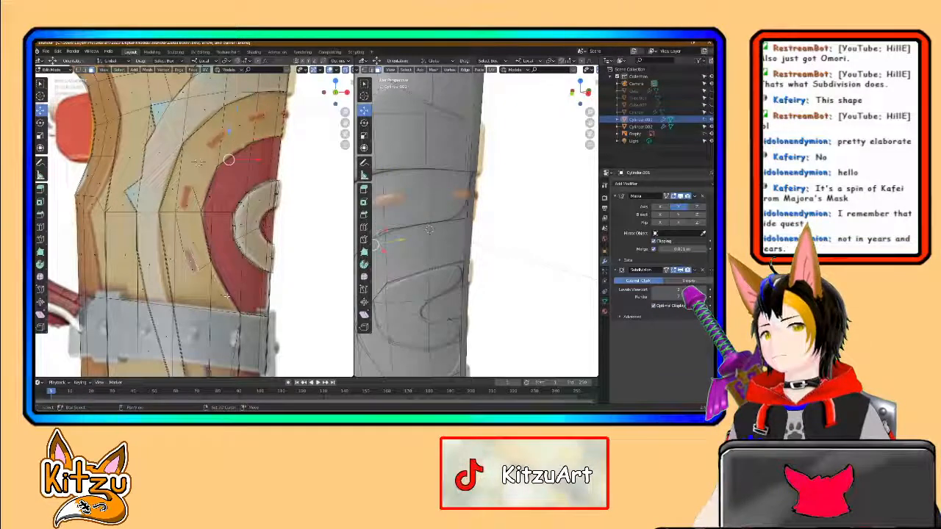
Step: Extend the selection with the stitch faces below the metal strap, down to the lowest one above the brown trim
shift+middle_drag(227, 296, 233, 174)
shift+click(215, 254)
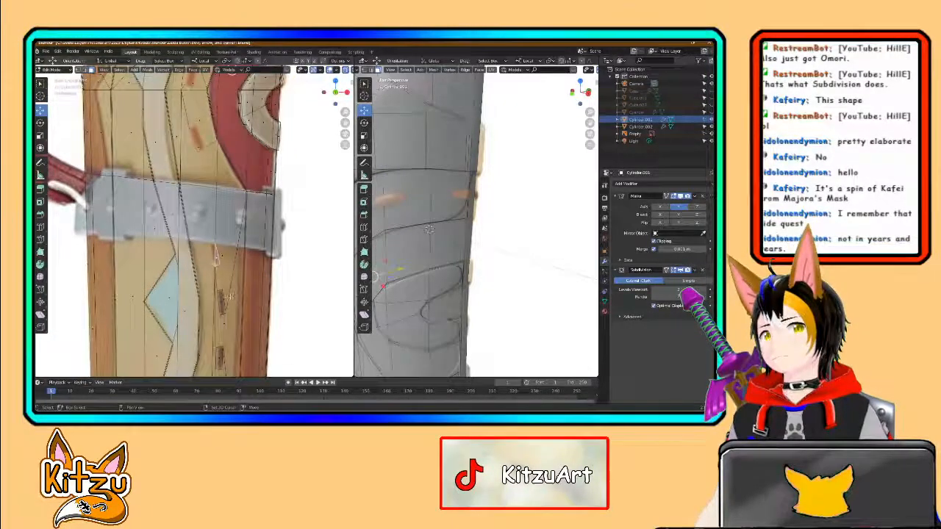
shift+middle_drag(231, 296, 220, 236)
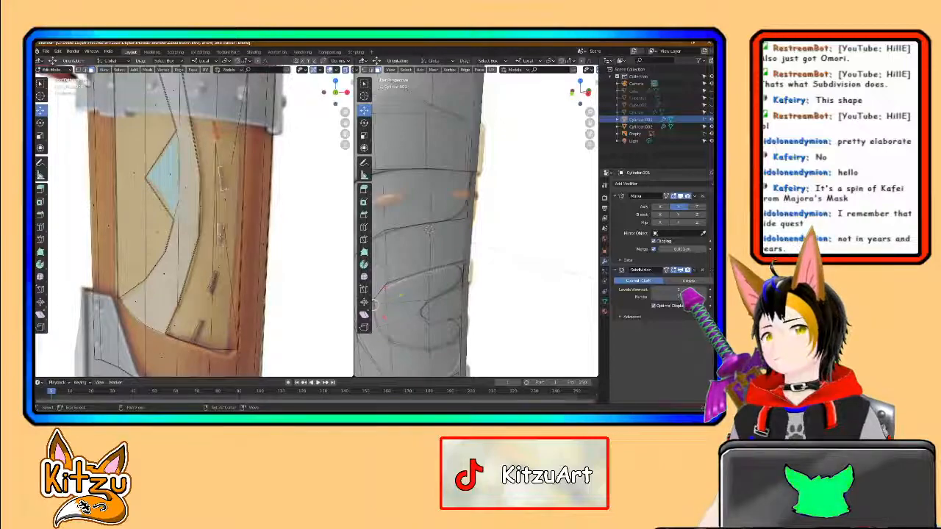
shift+click(219, 237)
shift+click(212, 286)
shift+click(199, 331)
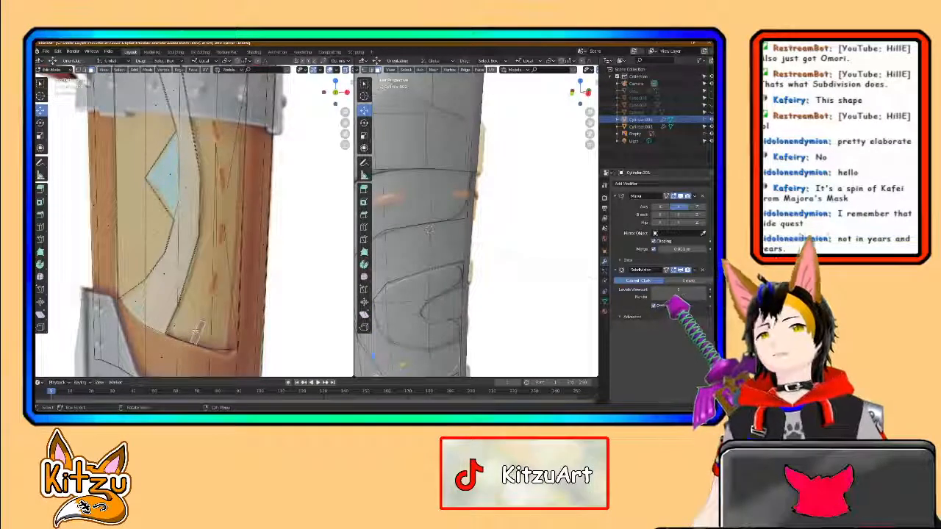
Step: Extrude the selected stitch faces slightly outward from the quiver's surface
scroll(196, 327, down, 5)
shift+middle_drag(185, 202, 177, 297)
middle_drag(450, 263, 433, 256)
key(e)
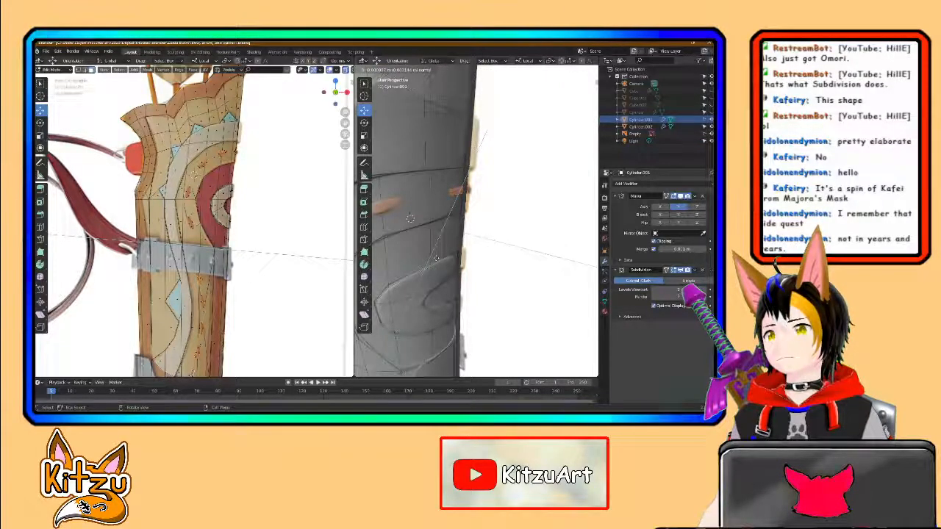
click(437, 258)
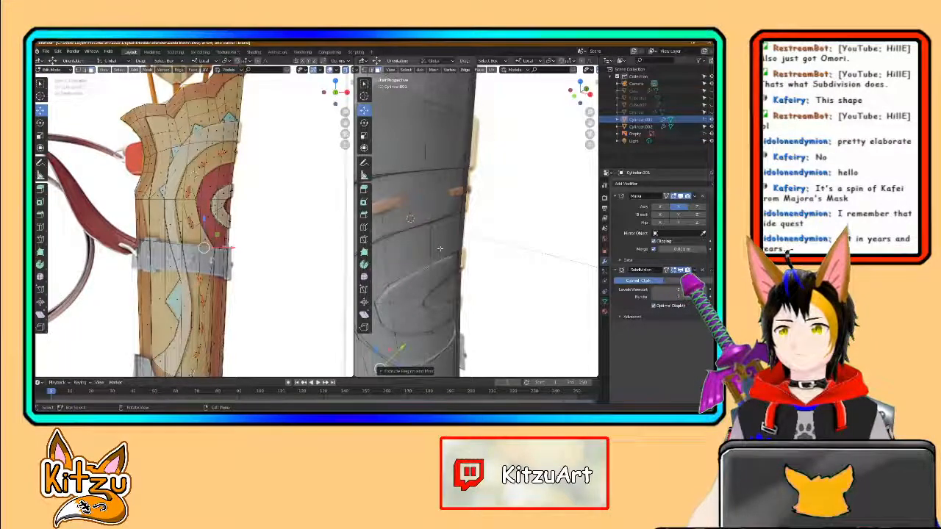
Step: Try to add a loop cut across a raised stitch above the red ring
middle_drag(426, 214, 468, 209)
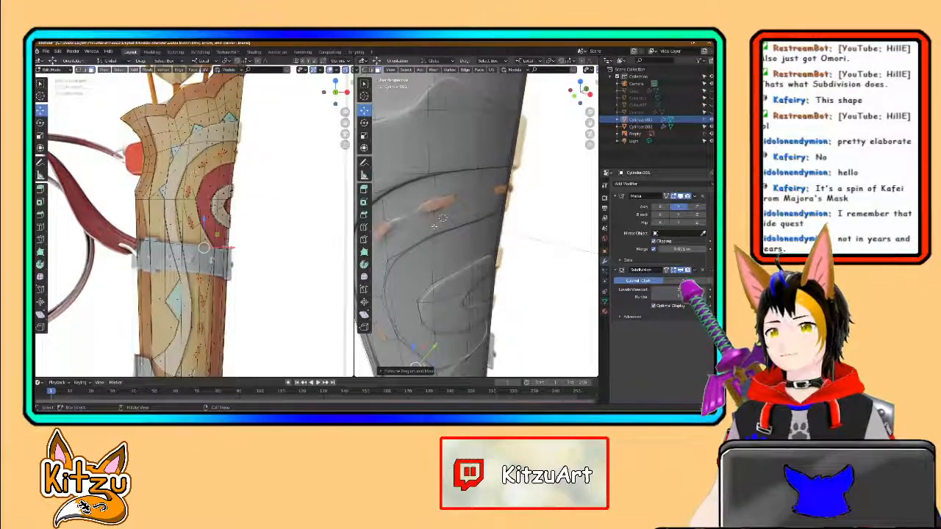
mouse_move(427, 228)
middle_down()
mouse_move(466, 223)
mouse_move(438, 240)
middle_up()
scroll(438, 240, up, 1)
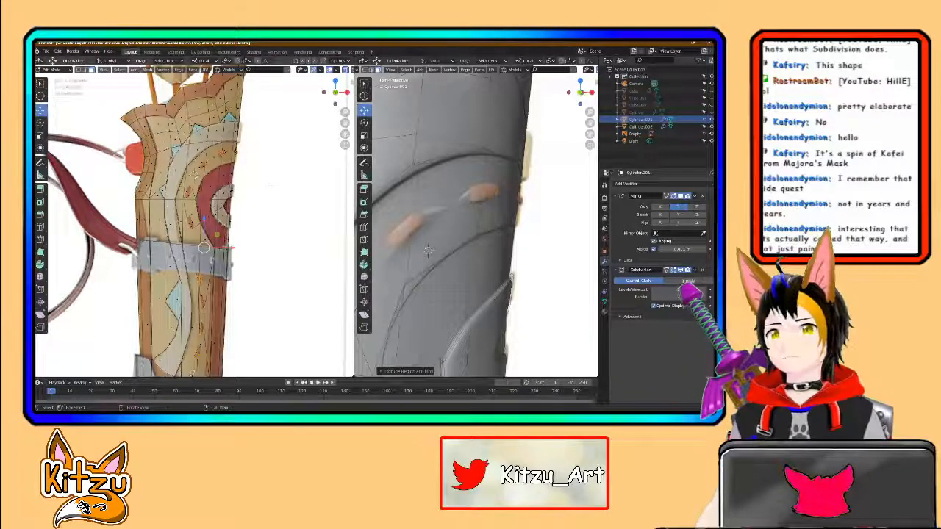
scroll(204, 248, up, 8)
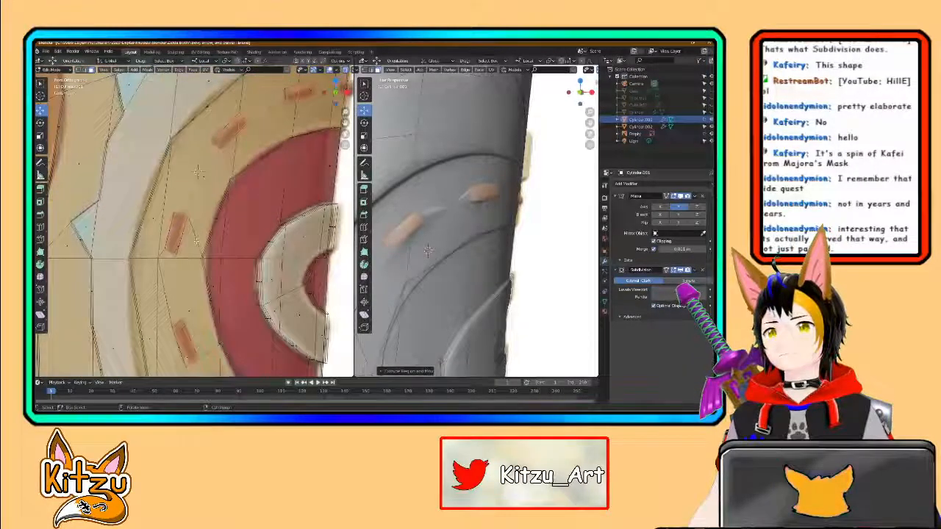
scroll(197, 242, up, 3)
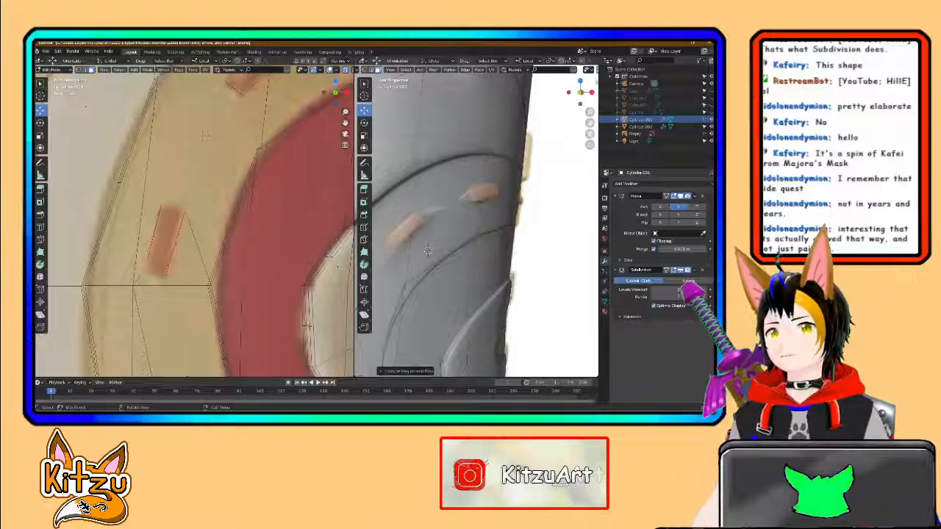
click(41, 243)
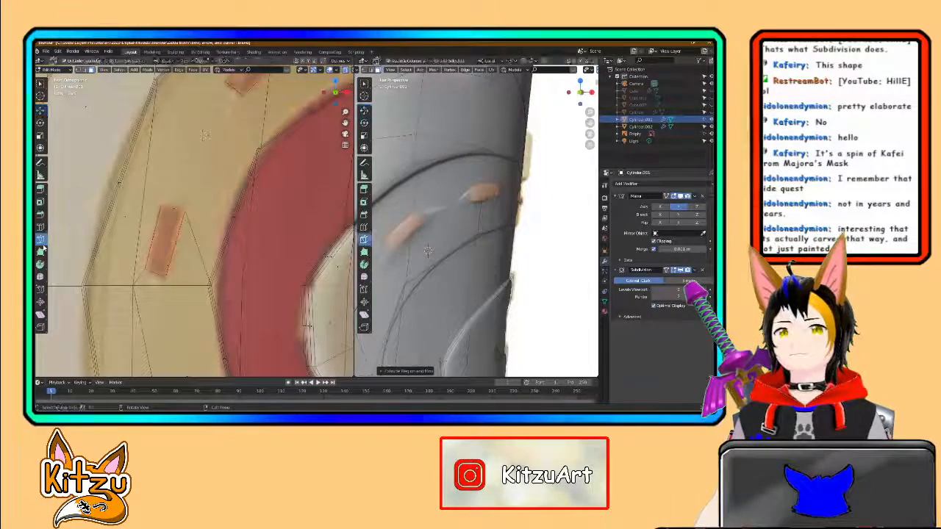
middle_drag(427, 250, 495, 255)
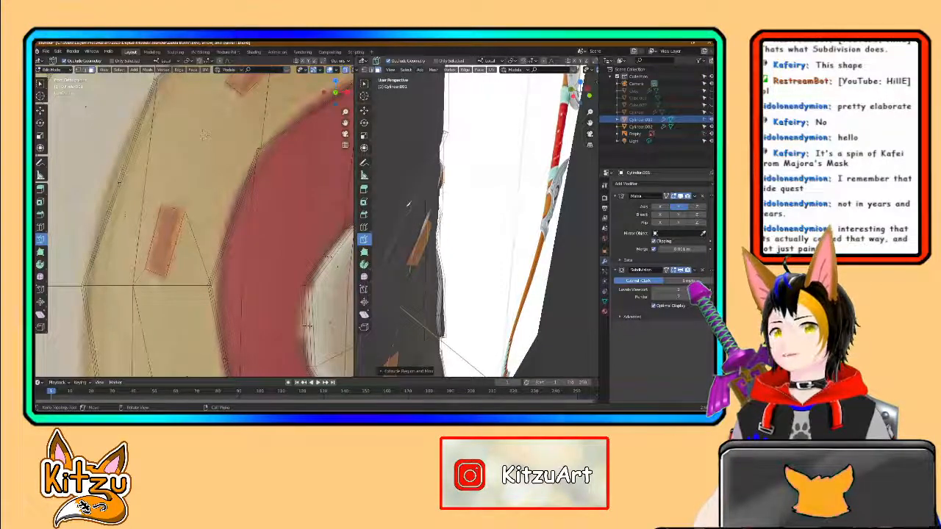
click(364, 111)
middle_drag(411, 221, 420, 234)
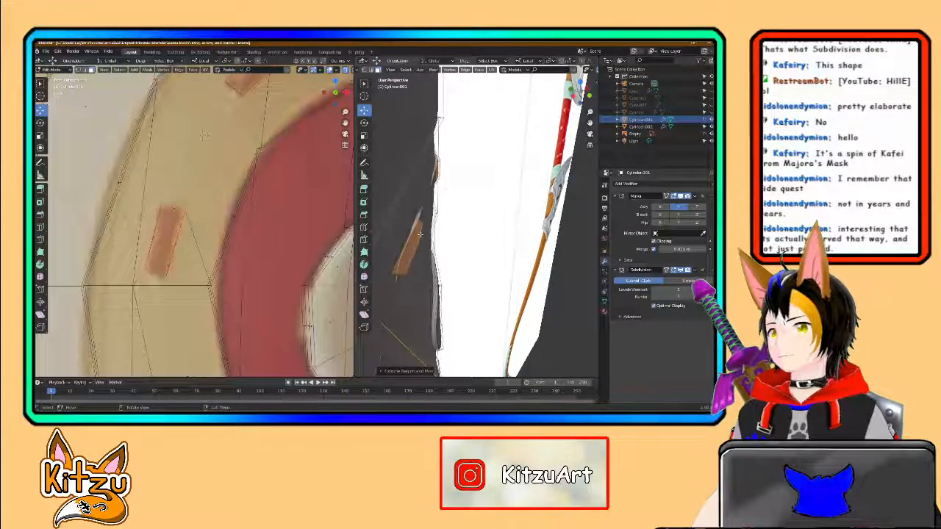
key(ctrl+r)
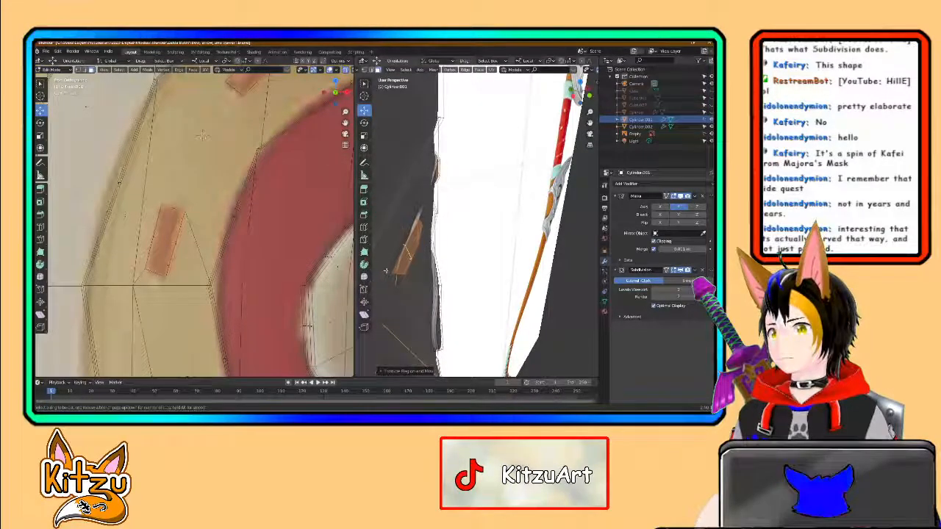
middle_drag(399, 270, 434, 203)
Step: Undo back to before the stitch extrusion and extrude the selected stitch faces outward again
key(ctrl+z)
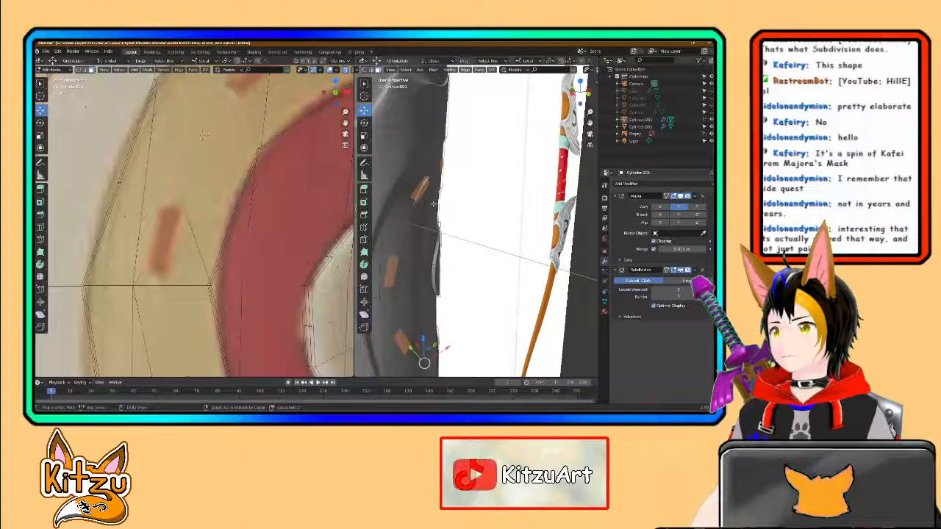
key(ctrl+z)
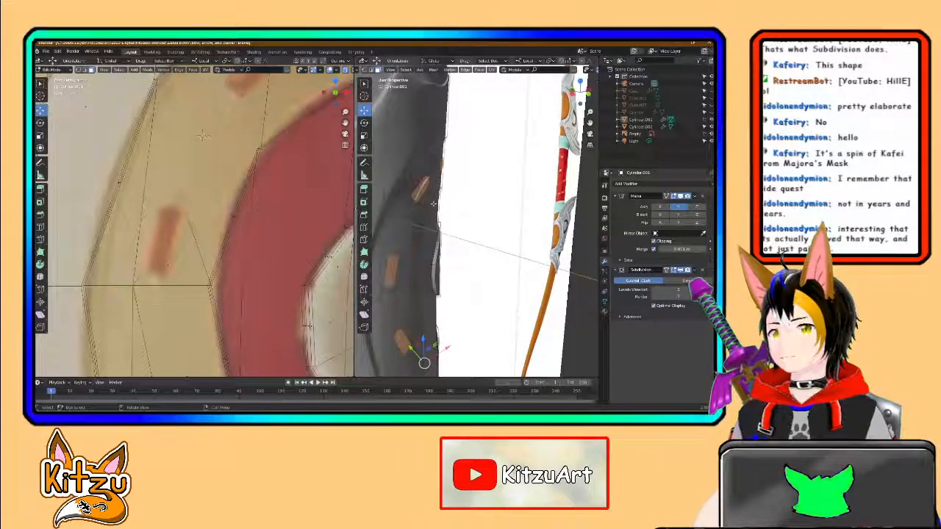
key(ctrl+z)
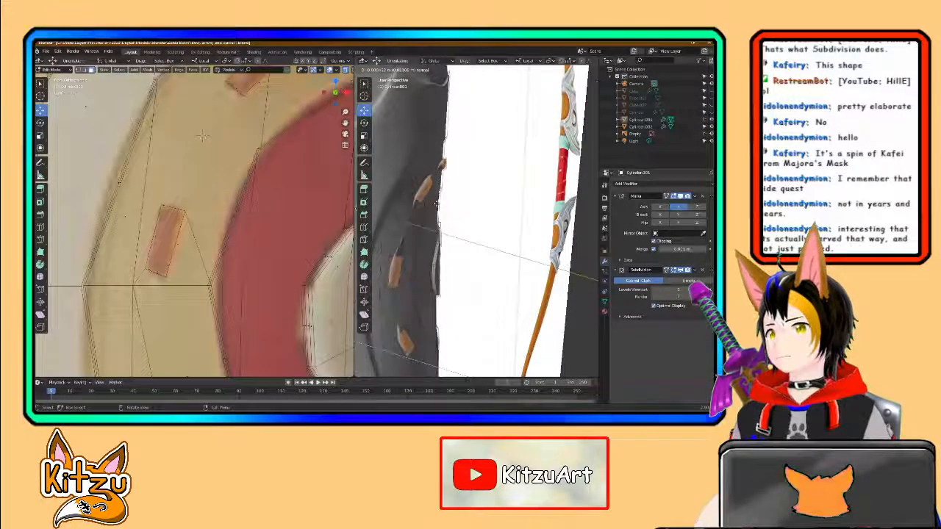
click(436, 204)
Step: Compare the raised stitches with the Subdivision modifier's viewport display switched off and on
click(679, 270)
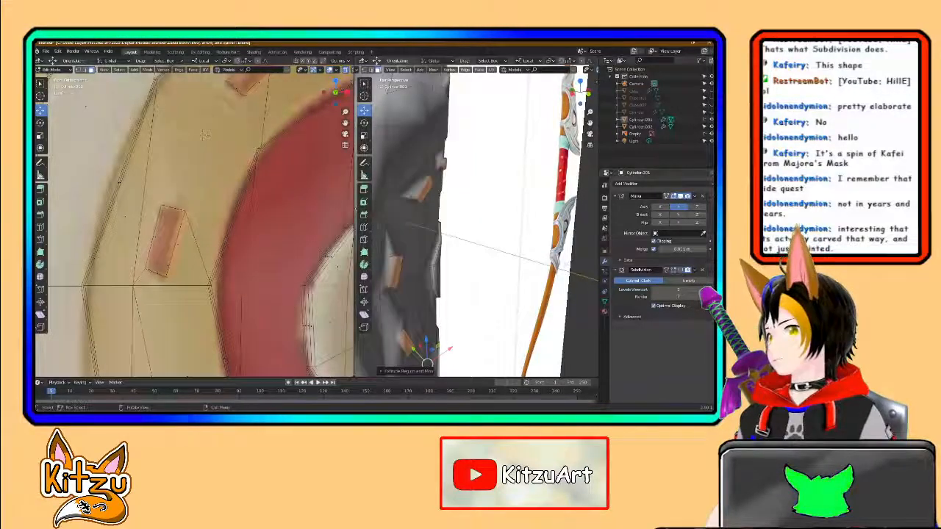
scroll(470, 213, up, 3)
shift+middle_drag(441, 161, 526, 194)
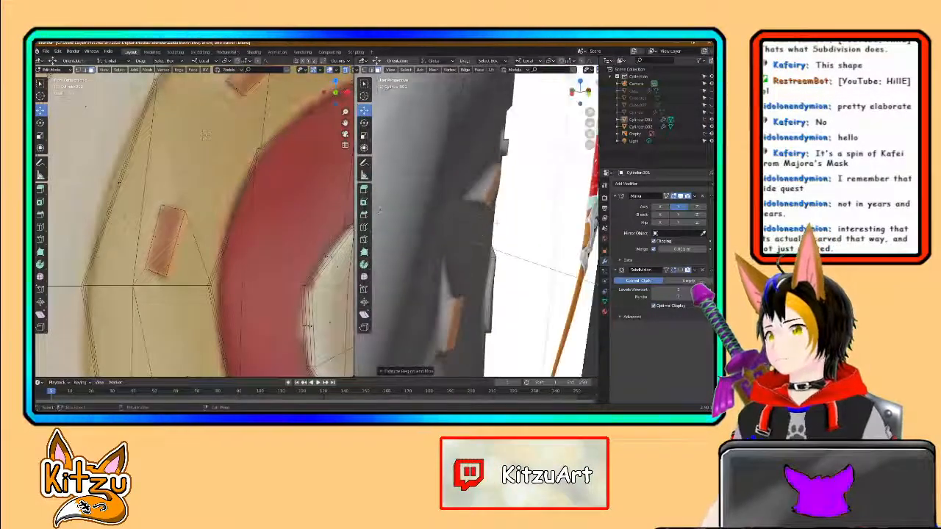
click(679, 270)
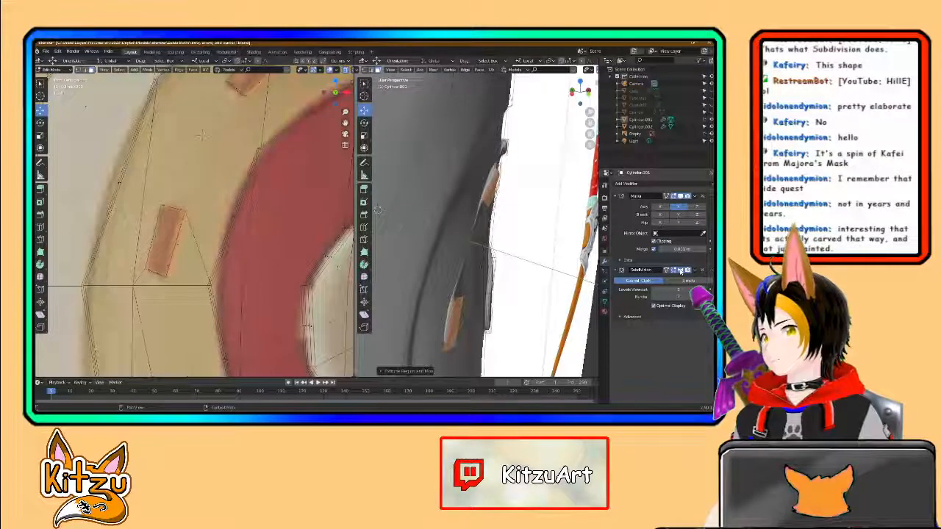
click(680, 271)
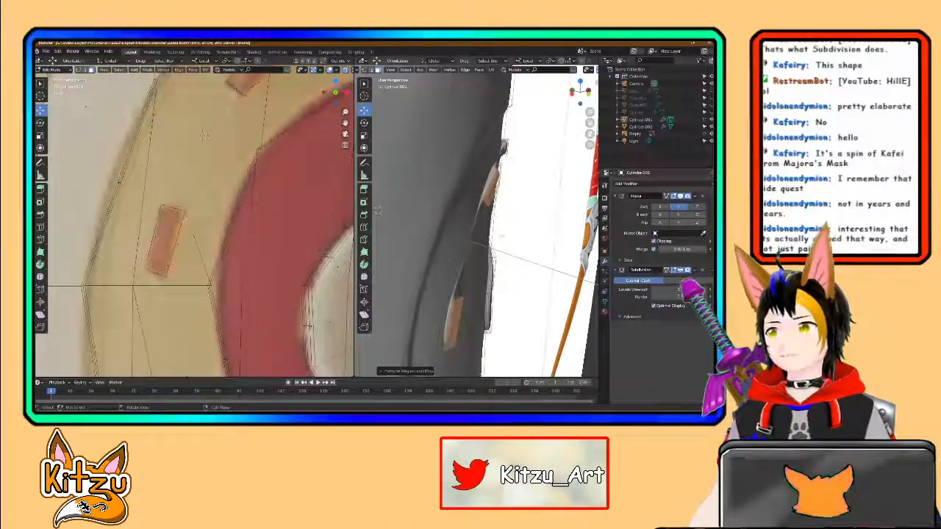
Step: Try to add a loop cut around the raised stitch near the quiver's centre edge
scroll(502, 237, down, 2)
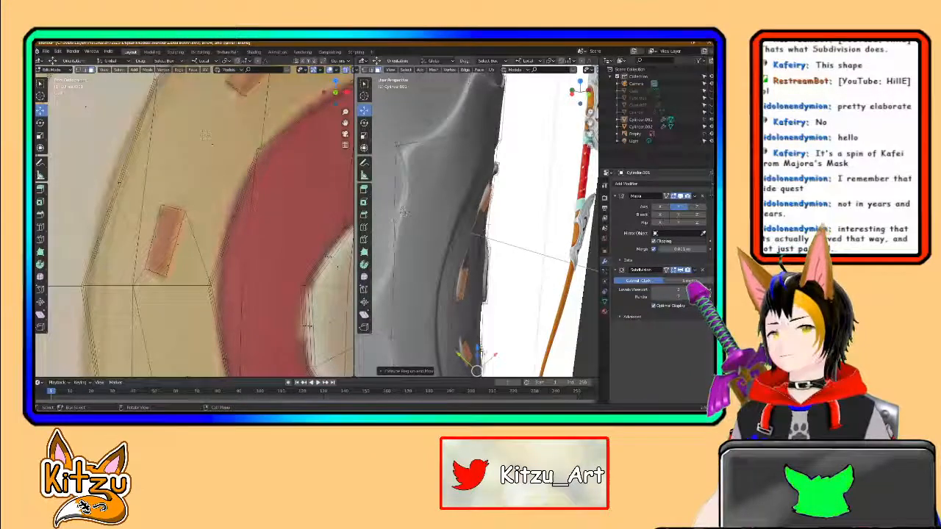
shift+middle_drag(495, 219, 461, 240)
scroll(461, 241, up, 1)
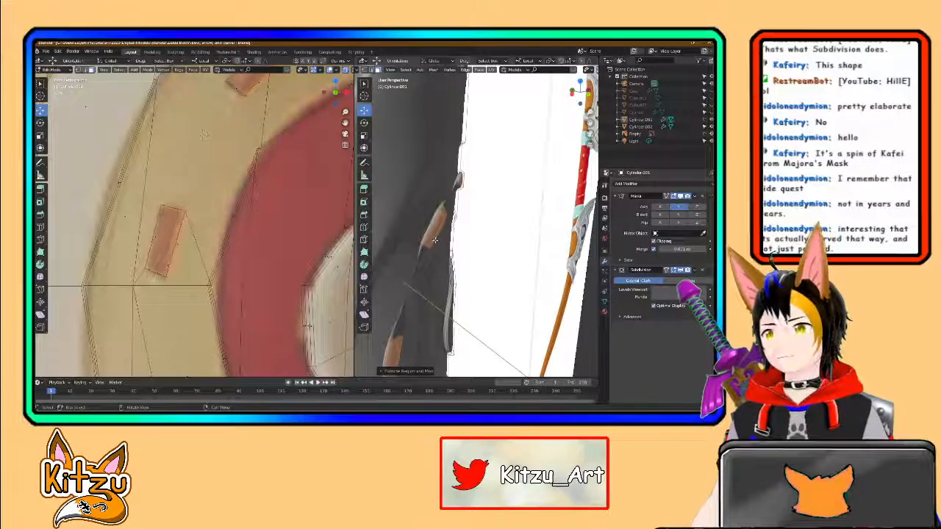
middle_drag(433, 238, 434, 241)
scroll(433, 241, up, 1)
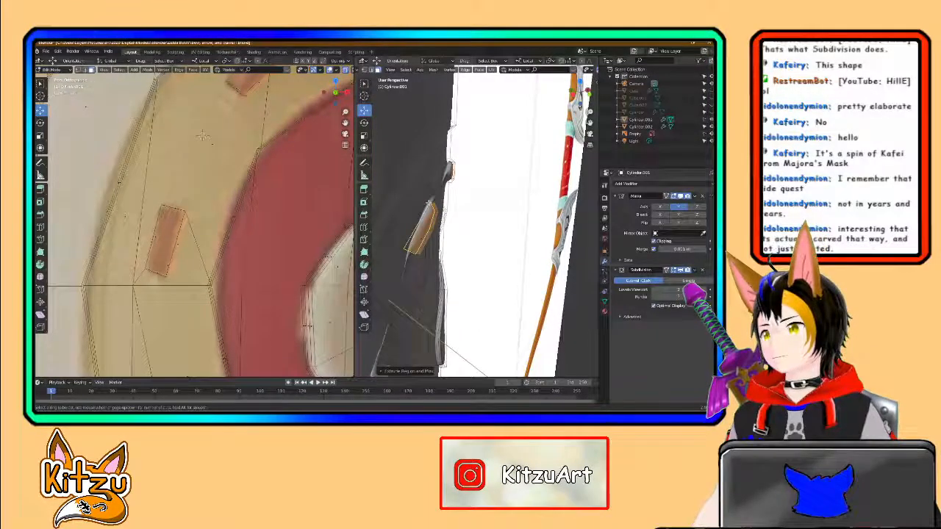
click(430, 200)
click(430, 202)
mouse_move(419, 231)
middle_down()
mouse_move(424, 241)
mouse_move(449, 144)
mouse_move(487, 219)
mouse_move(446, 252)
mouse_move(459, 241)
mouse_move(437, 237)
mouse_move(491, 207)
middle_up()
key(ctrl+z)
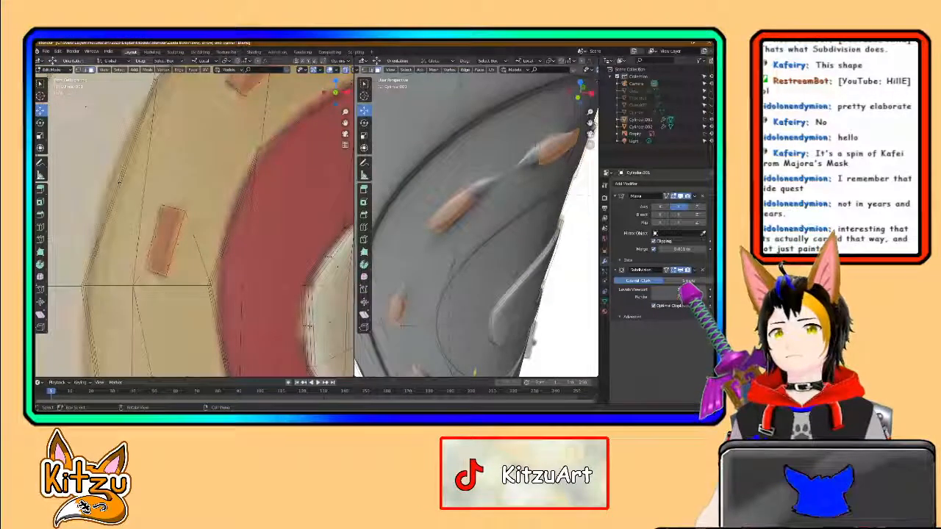
Step: Try a knife cut from the outer corner of the stitch above the red ring to the outer trim edge's vertex
click(40, 239)
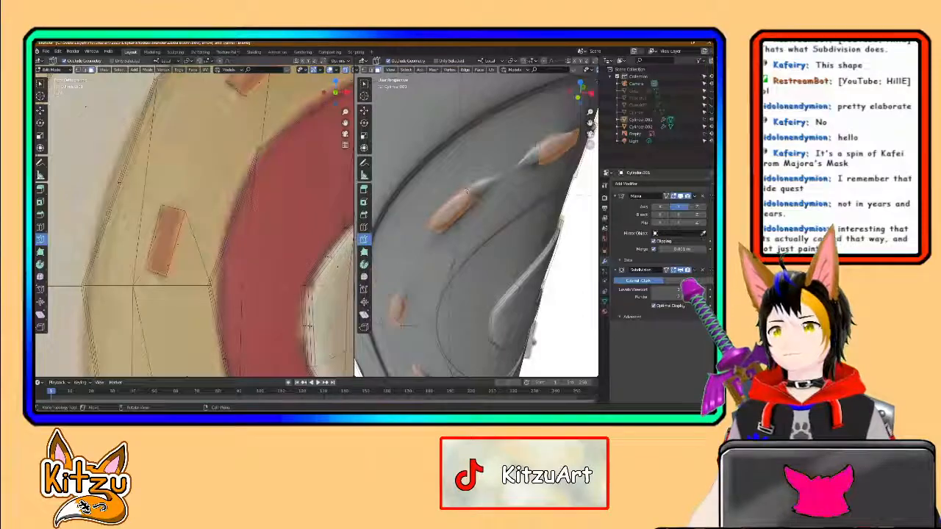
mouse_move(466, 190)
middle_down()
mouse_move(470, 179)
mouse_move(459, 192)
middle_up()
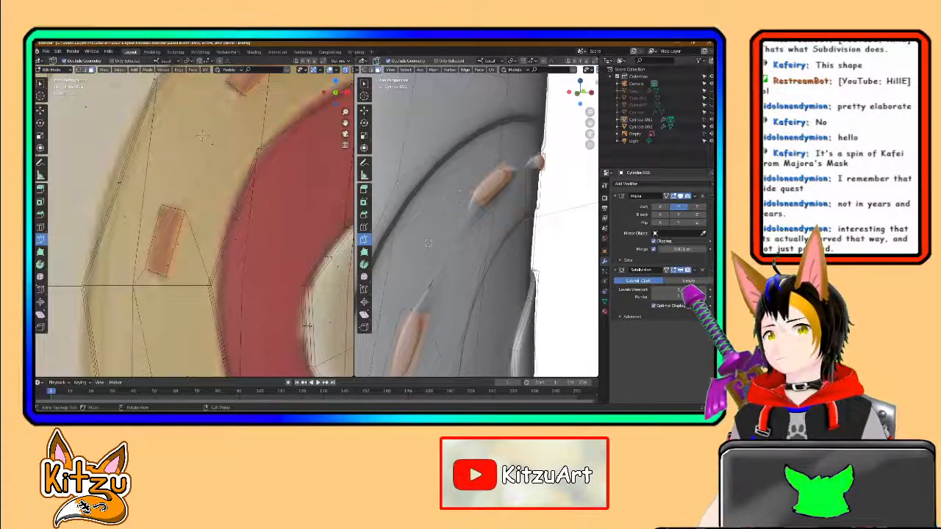
middle_drag(307, 325, 237, 240)
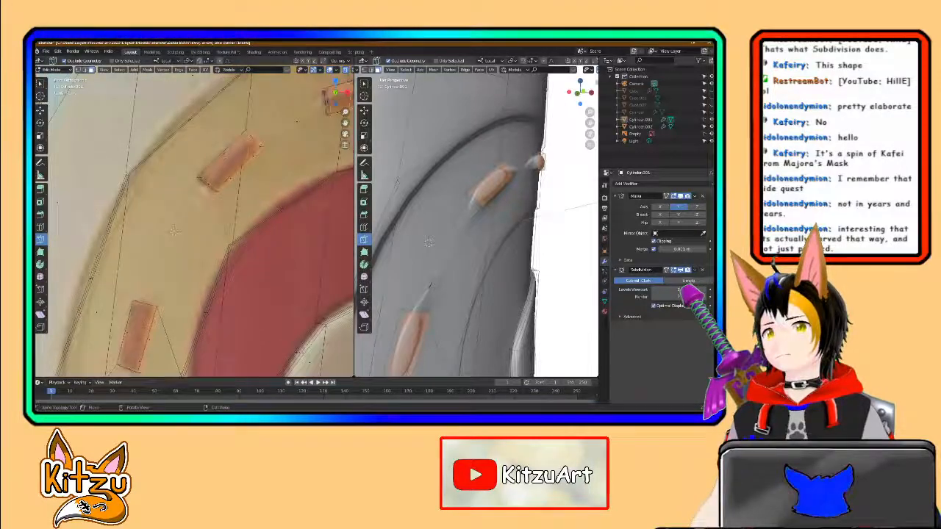
key(1)
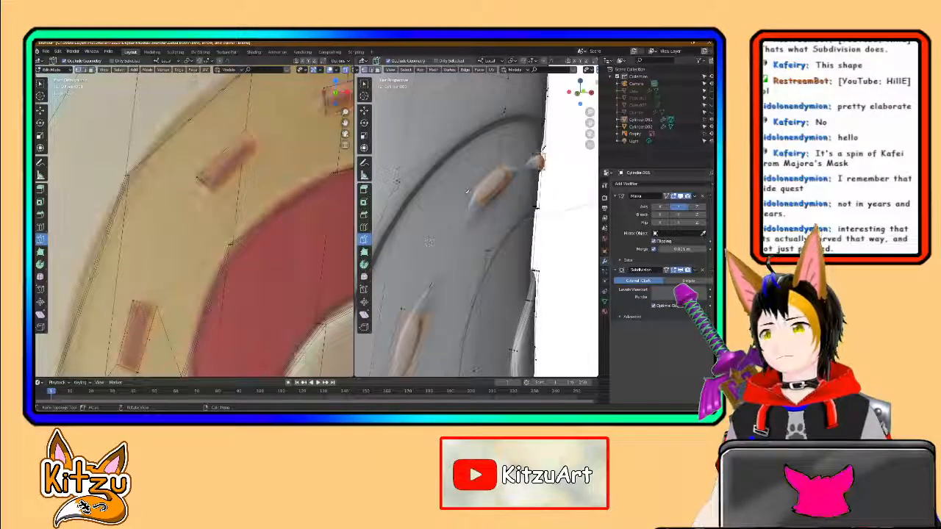
middle_drag(460, 190, 465, 191)
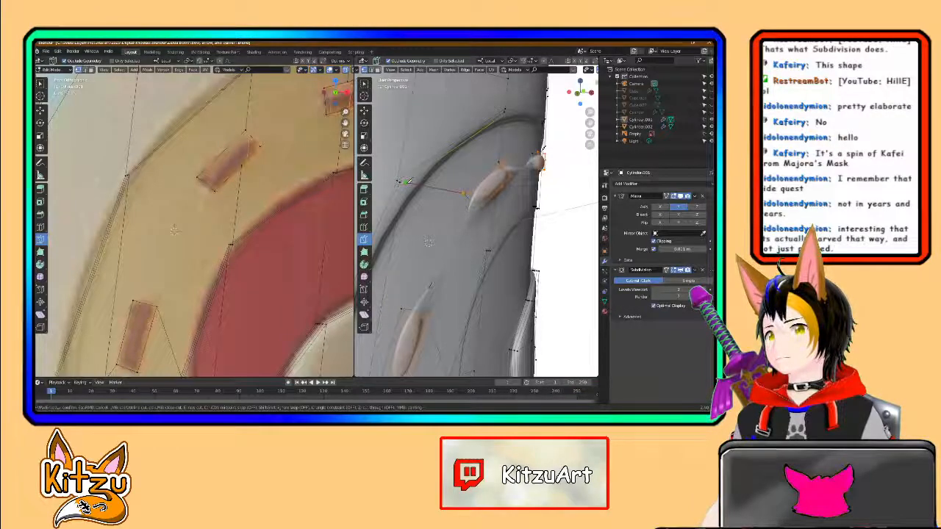
key(e)
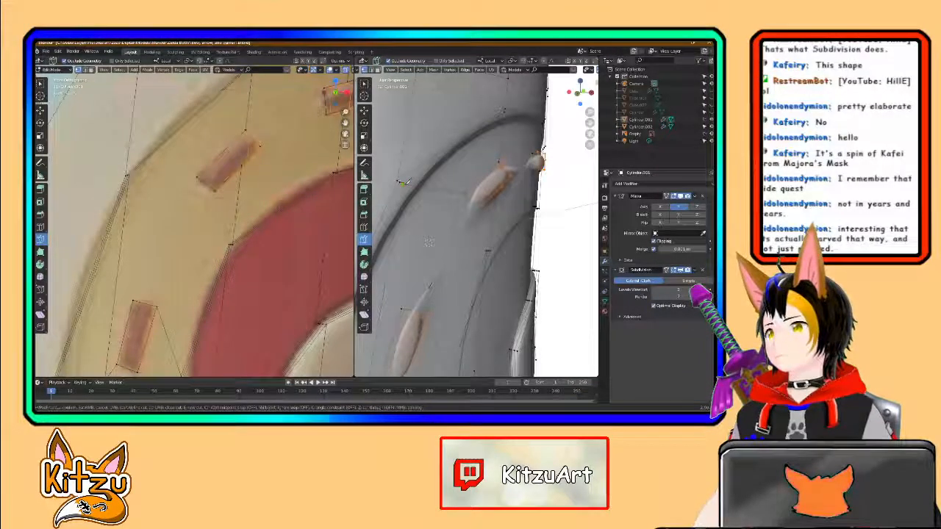
key(Escape)
Step: Try a knife cut from the stitch's lower corner down to the vertex on the red ring's outer edge
scroll(407, 182, down, 9)
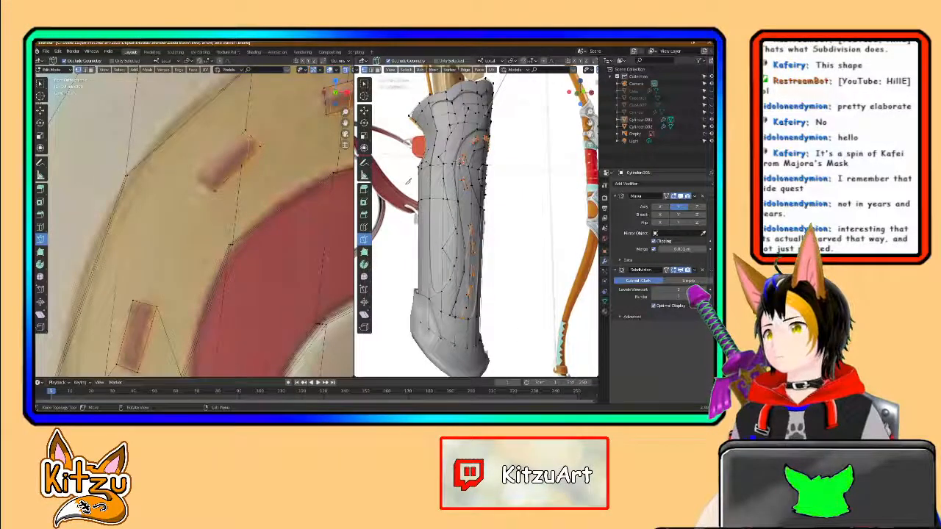
scroll(454, 230, up, 8)
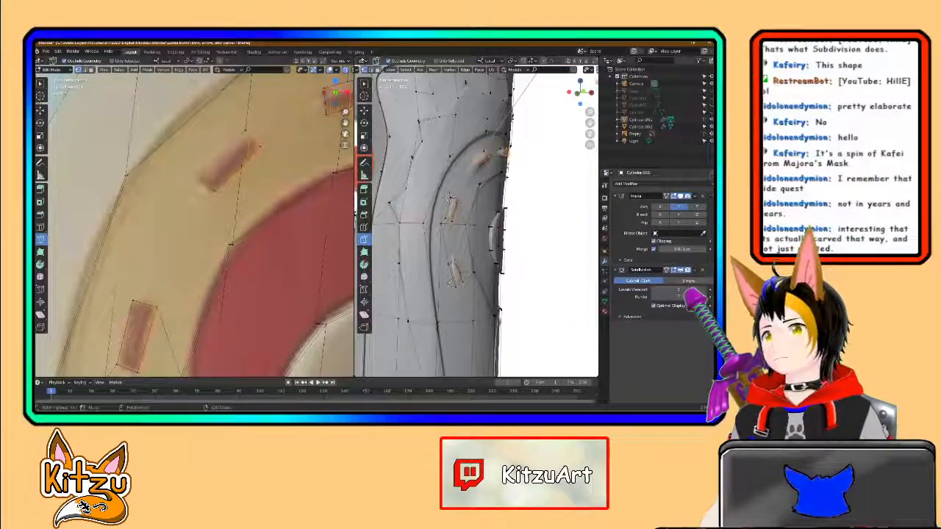
scroll(453, 231, up, 2)
shift+middle_drag(457, 121, 442, 175)
scroll(464, 229, up, 2)
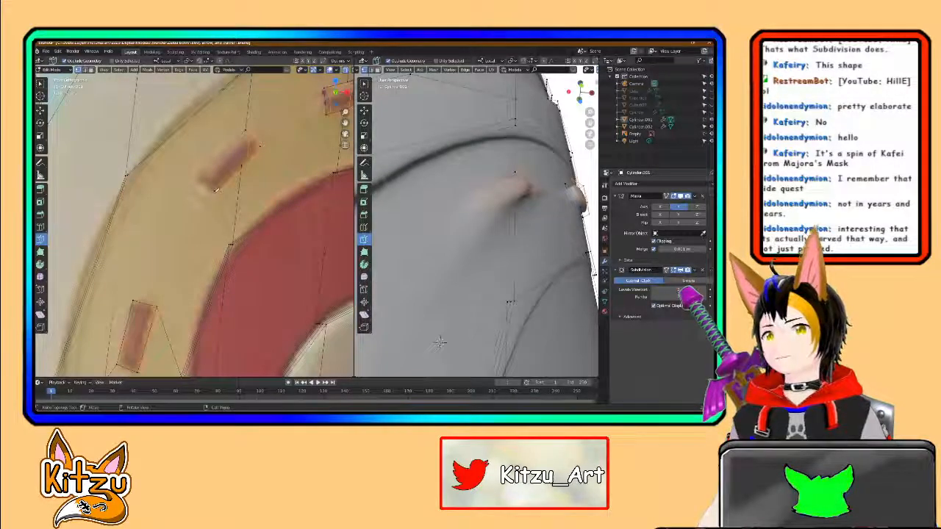
key(k)
click(215, 191)
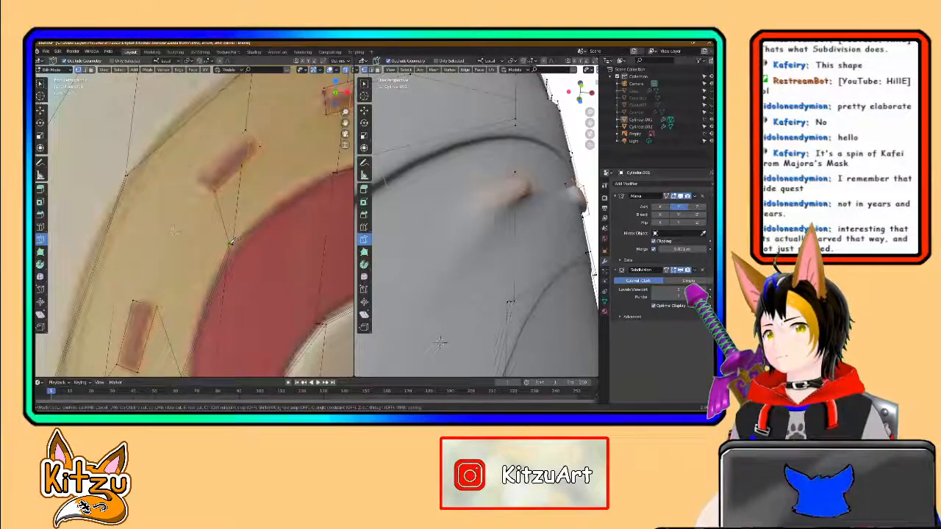
key(Return)
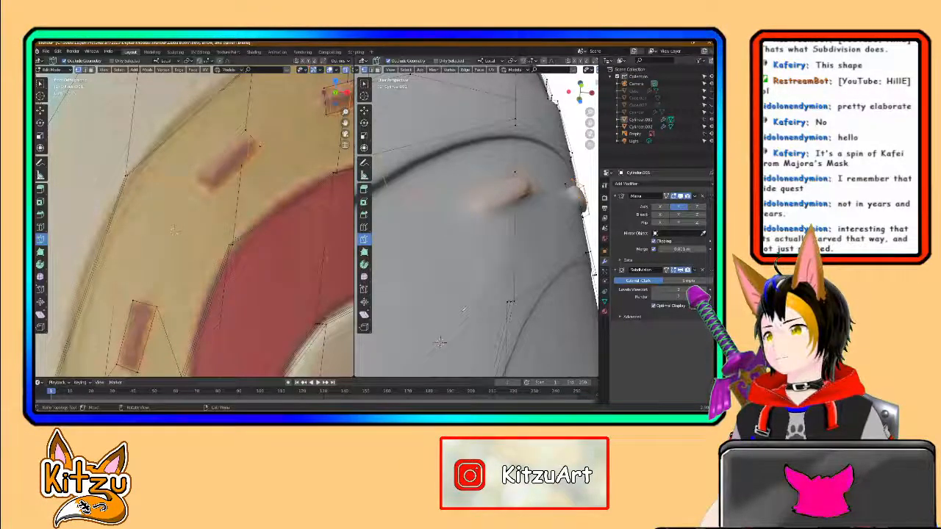
middle_drag(440, 341, 530, 210)
key(ctrl+z)
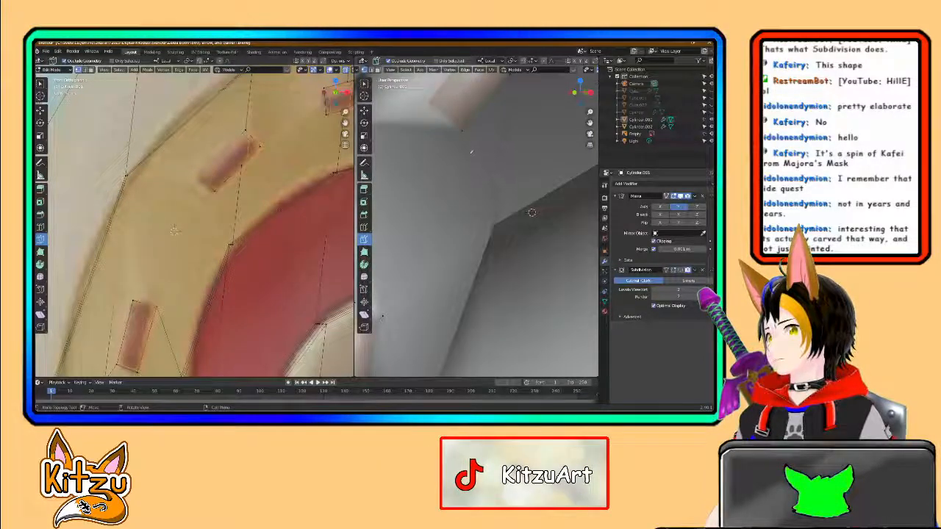
Step: Try knife cuts from the stitch's lower corner to the red ring's edge vertex and between the neighbouring stitches, undoing the last one
middle_drag(466, 135, 464, 129)
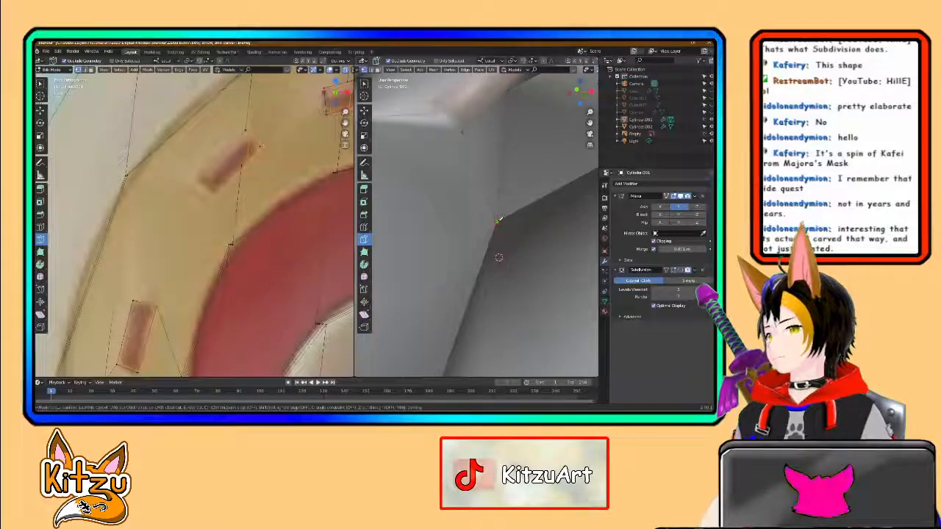
key(Return)
middle_drag(498, 257, 486, 304)
mouse_move(507, 192)
middle_down()
mouse_move(431, 231)
mouse_move(494, 201)
middle_up()
click(423, 228)
click(510, 193)
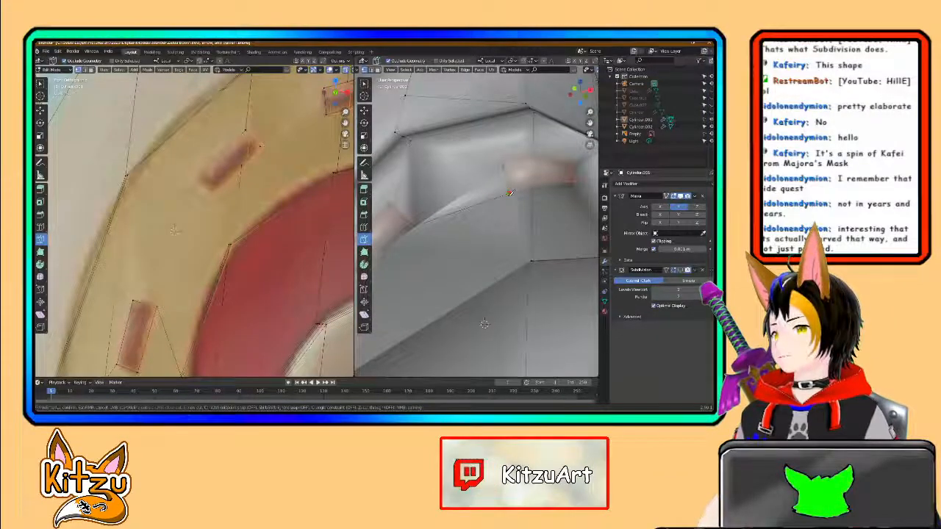
key(Return)
key(ctrl+z)
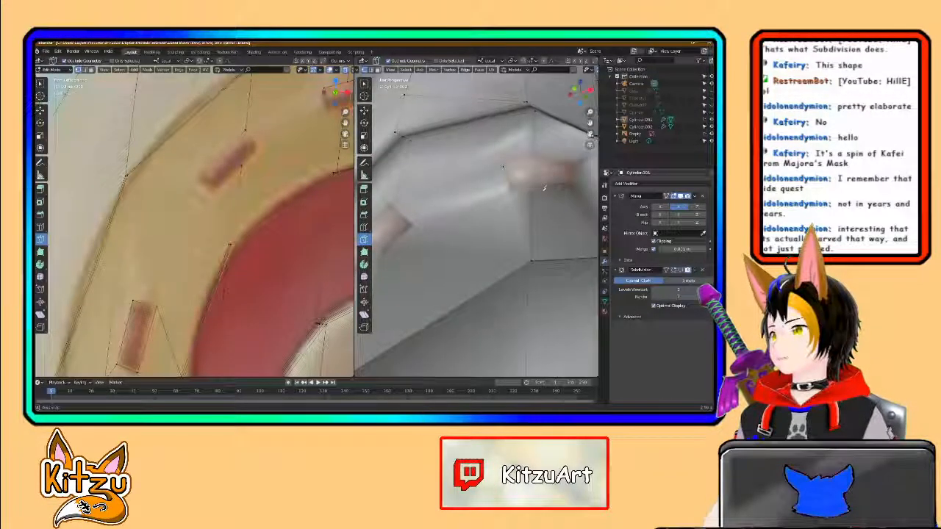
Step: Knife-cut from the two near-end corners of the stitch to the vertices on the outer trim edge and the red ring's outer edge
middle_drag(545, 187, 545, 206)
middle_drag(503, 175, 528, 167)
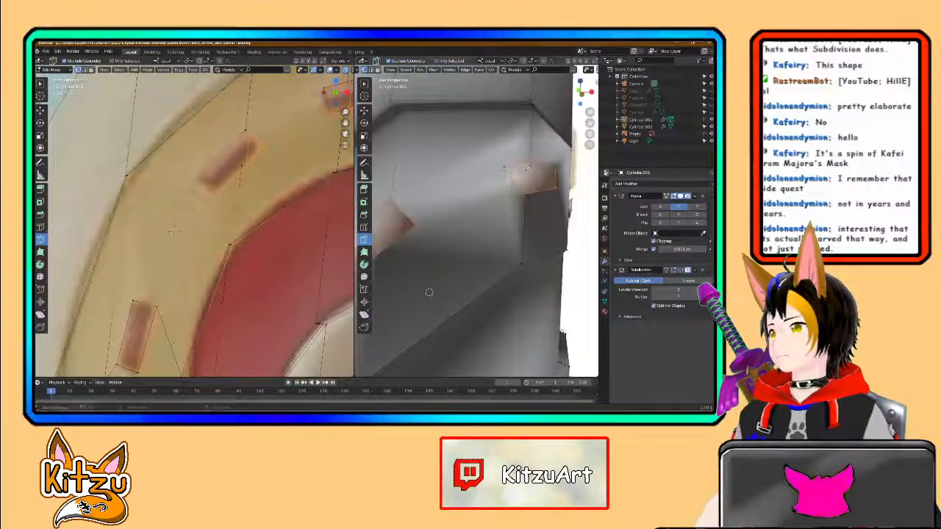
middle_drag(429, 292, 449, 357)
click(403, 208)
key(Return)
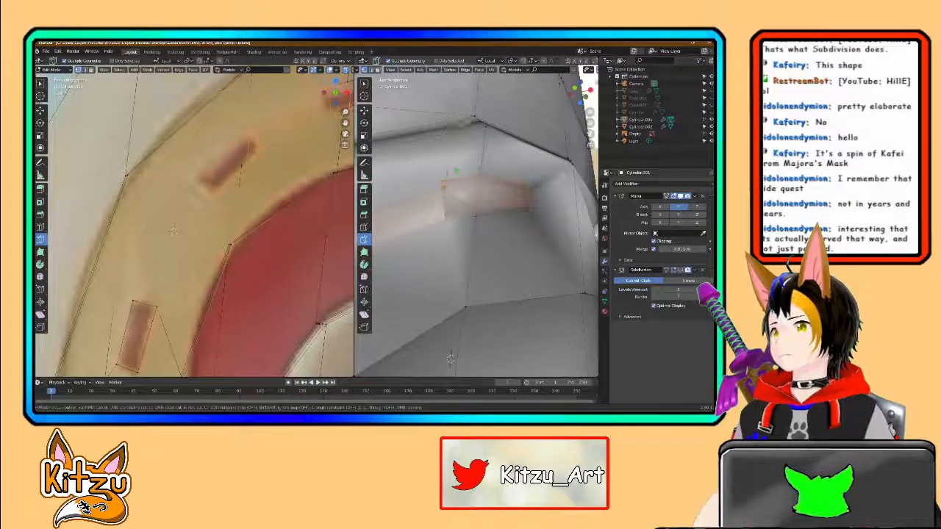
key(Return)
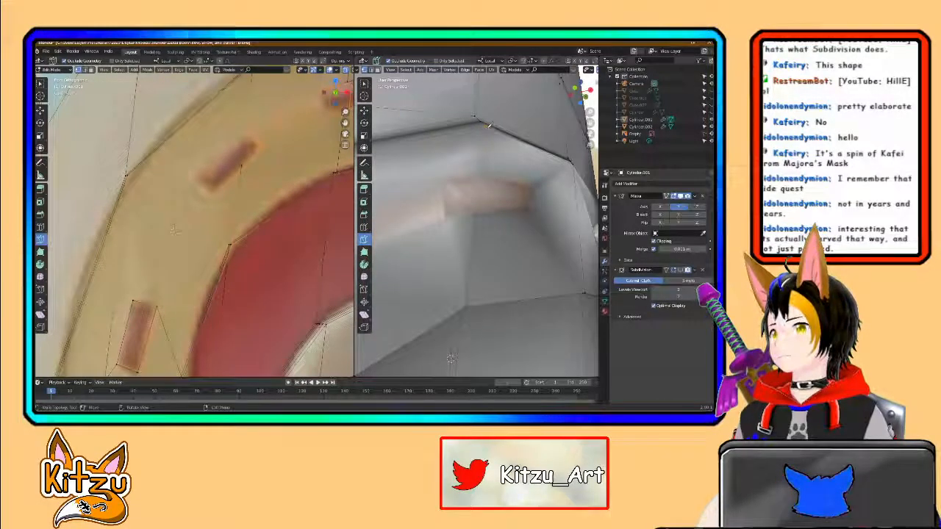
middle_drag(449, 235, 449, 209)
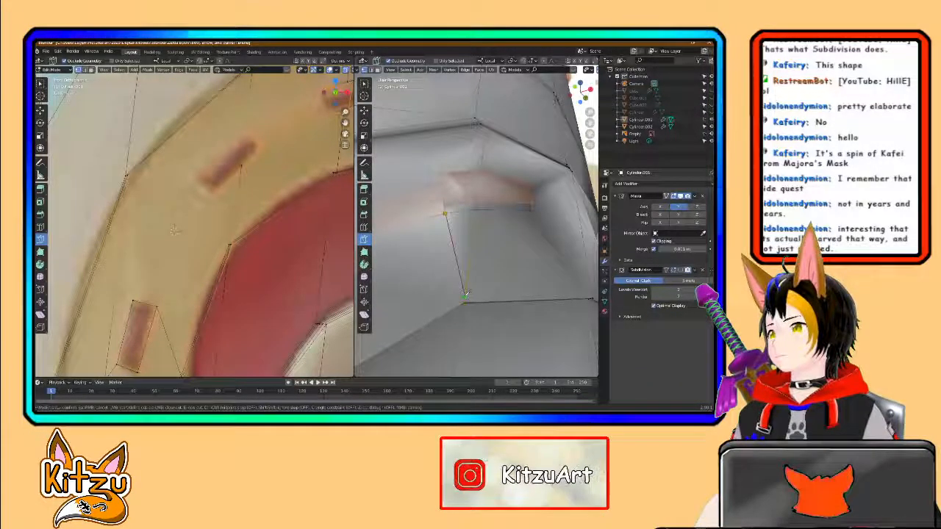
middle_drag(466, 303, 478, 311)
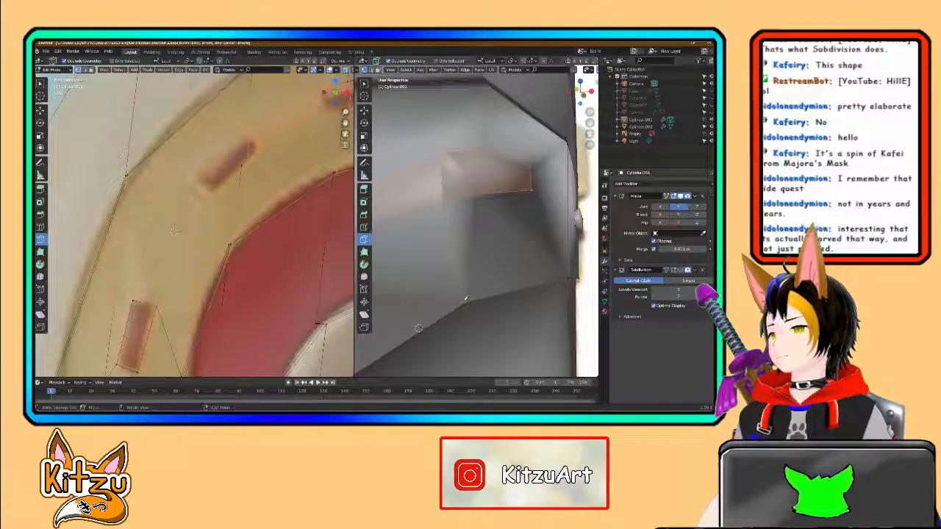
Step: Toggle X-ray and knife-cut from the stitch's far lower corner to the next vertex on the red ring's outer edge
middle_drag(484, 225, 489, 178)
middle_drag(492, 289, 520, 184)
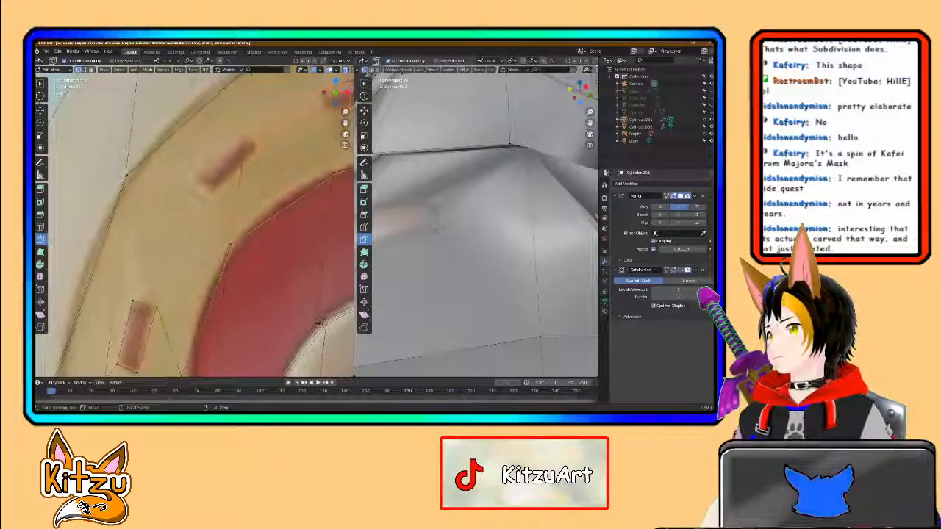
middle_drag(436, 214, 481, 180)
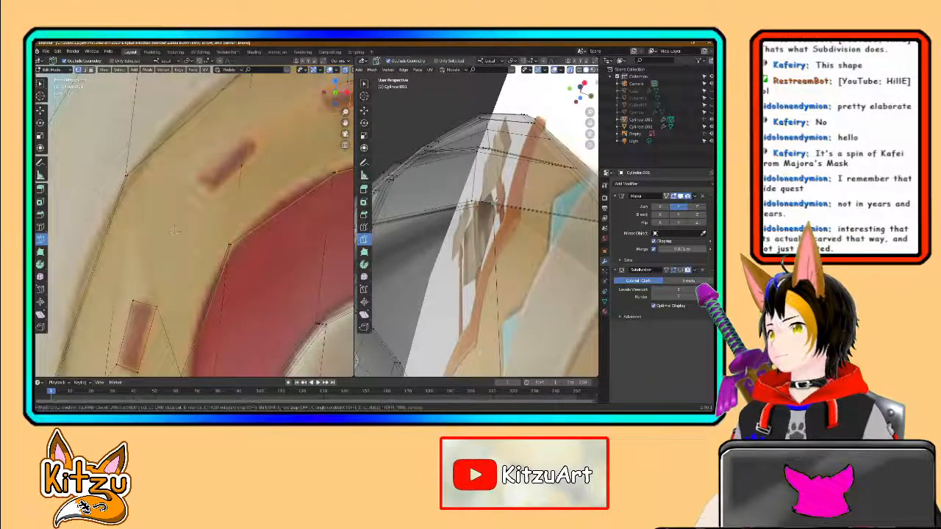
middle_drag(456, 228, 518, 224)
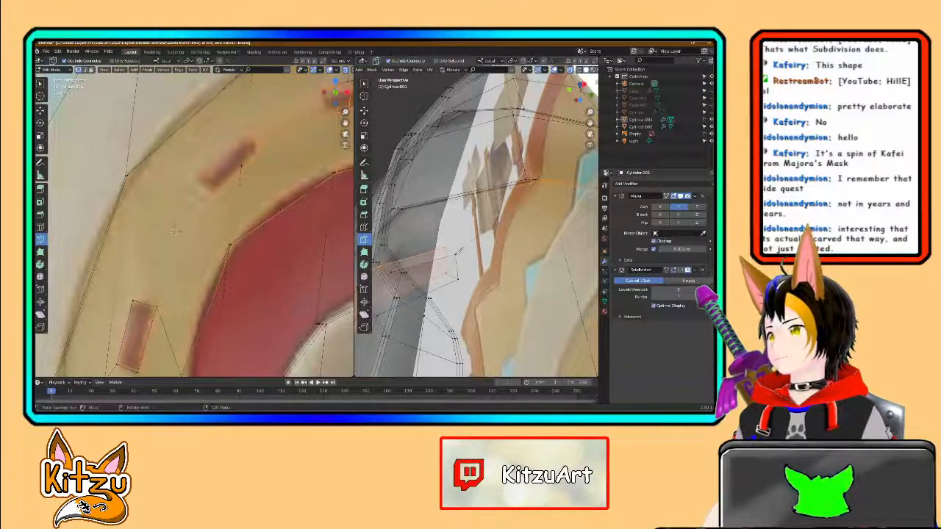
click(571, 69)
middle_drag(486, 224, 513, 247)
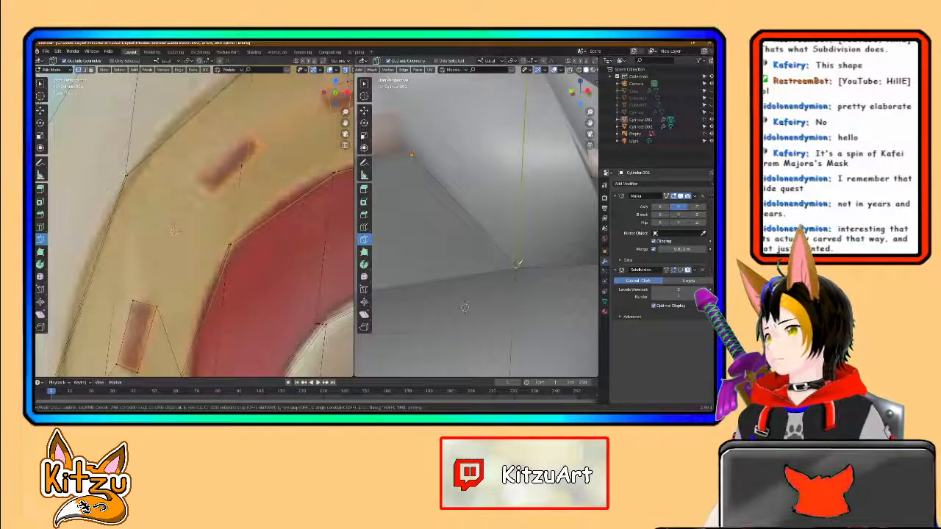
Step: Add a loop cut around the raised stitch's side walls and slide it close to the border
scroll(519, 263, down, 3)
middle_drag(519, 263, 403, 224)
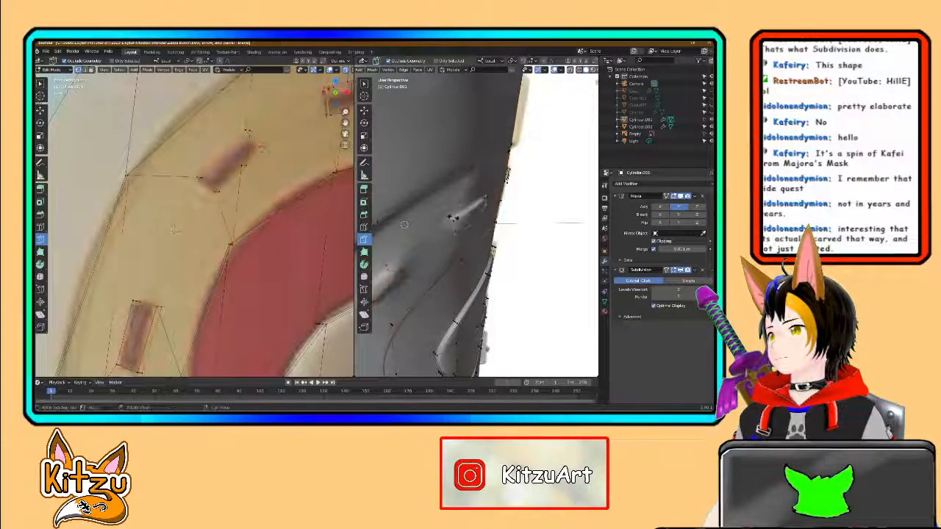
key(k)
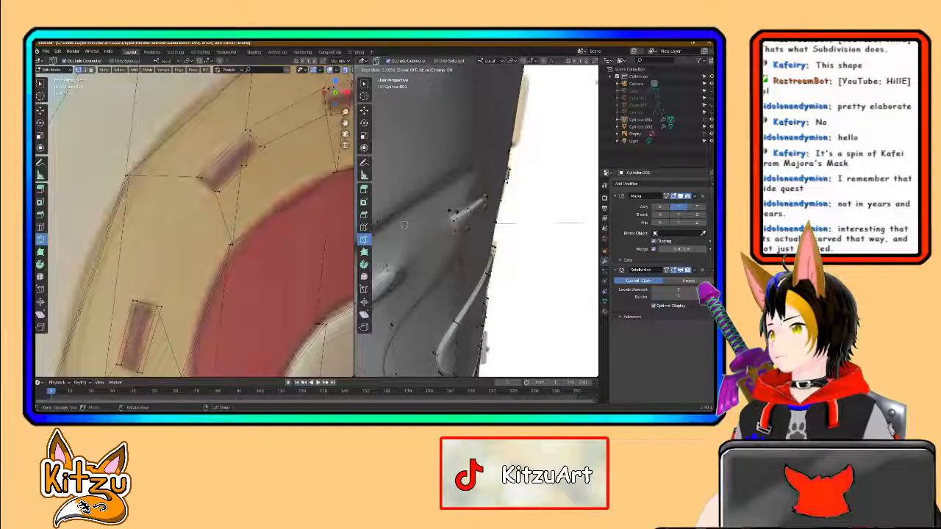
click(455, 209)
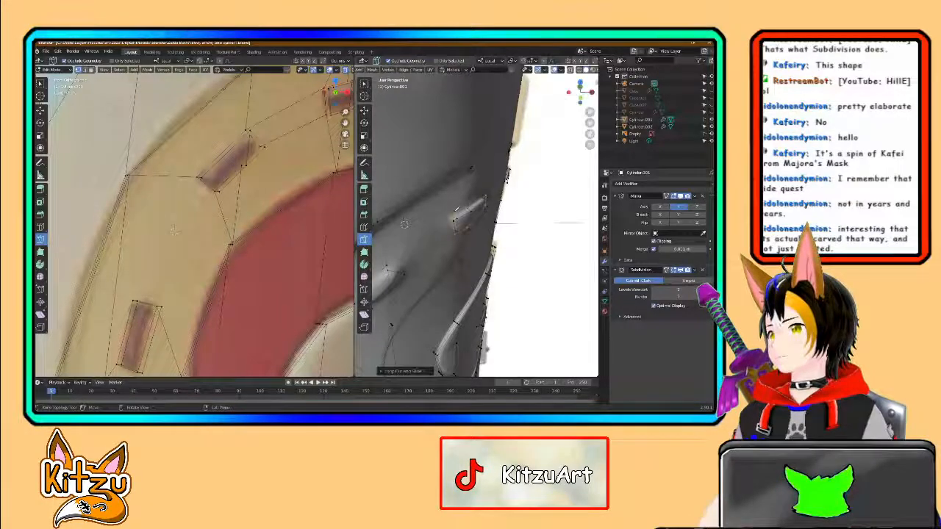
Step: Examine the smoothed stitches and trim around the quiver, toggling X-ray to check the surface
middle_drag(464, 227, 409, 230)
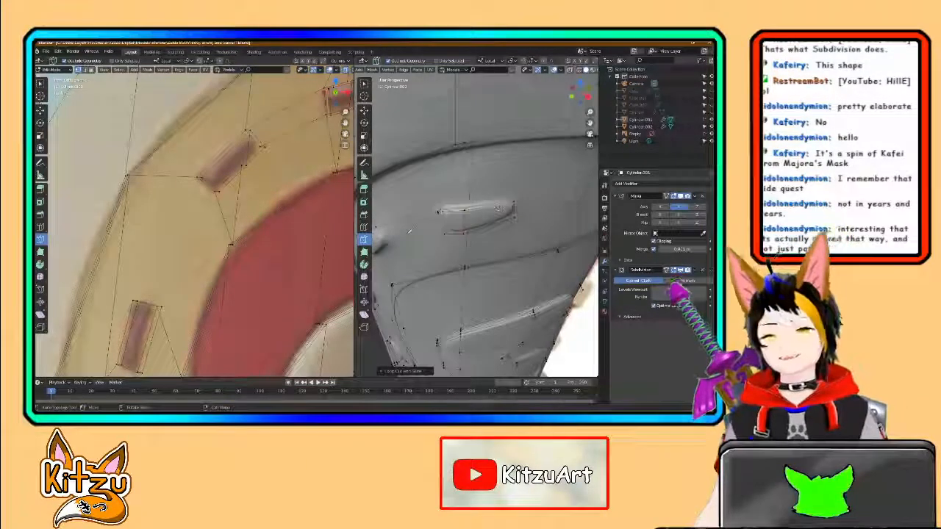
mouse_move(497, 208)
middle_down()
mouse_move(506, 210)
mouse_move(489, 213)
middle_up()
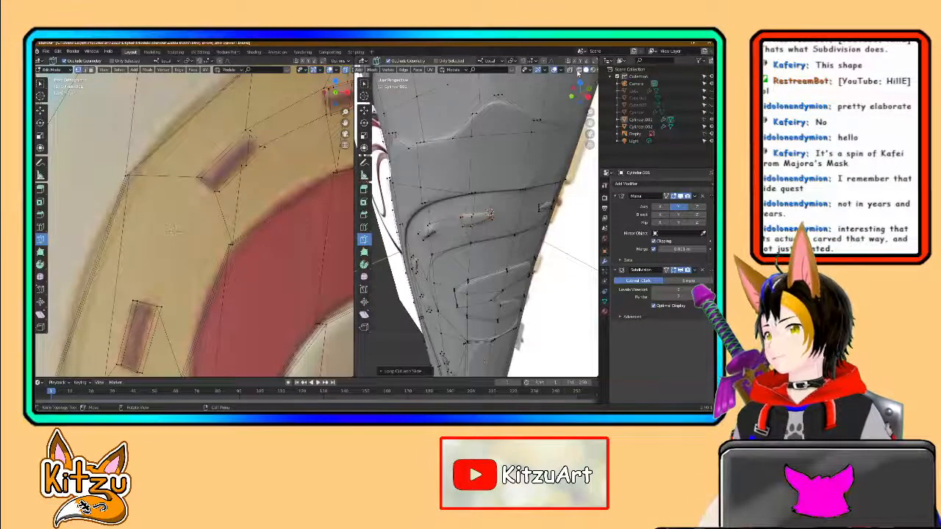
click(579, 71)
click(586, 71)
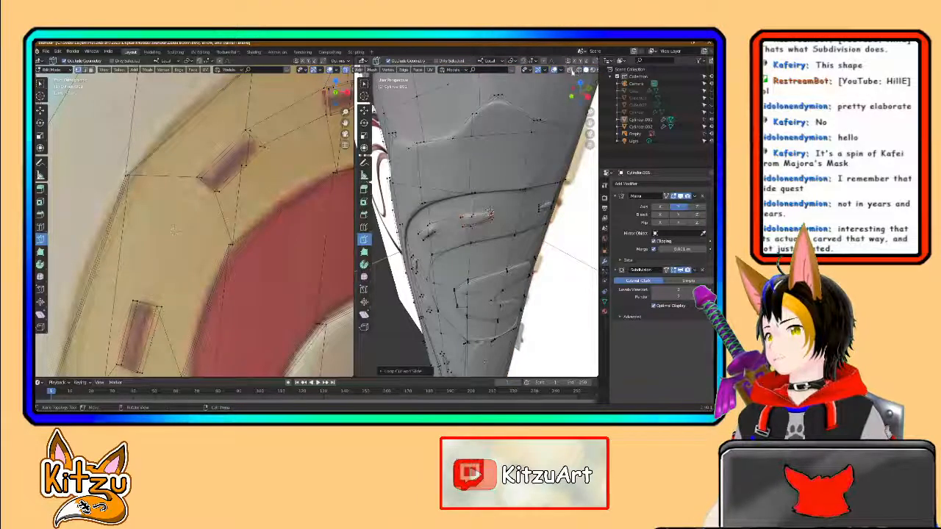
click(569, 71)
click(569, 71)
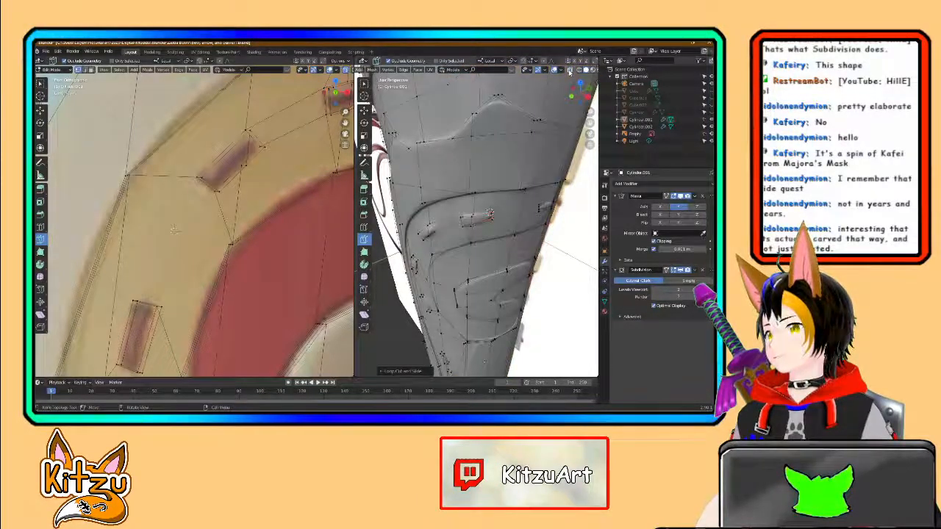
middle_drag(566, 119, 530, 151)
scroll(526, 169, up, 1)
scroll(514, 191, up, 3)
middle_drag(500, 191, 552, 170)
middle_drag(443, 255, 535, 232)
scroll(514, 213, down, 3)
scroll(515, 213, up, 3)
middle_drag(477, 220, 454, 209)
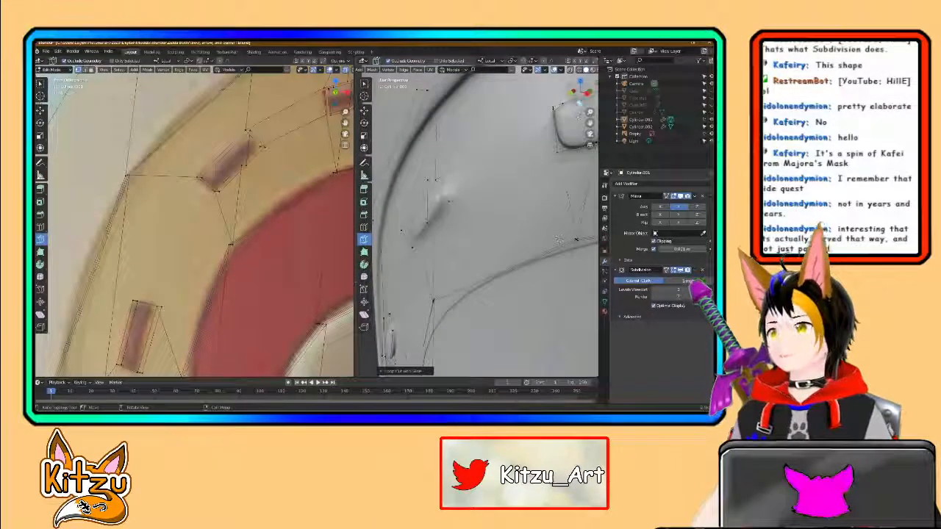
Step: Add a loop cut around the next raised stitch along the curved trim
middle_drag(558, 238, 481, 213)
middle_drag(497, 180, 498, 218)
scroll(494, 286, up, 4)
key(ctrl+r)
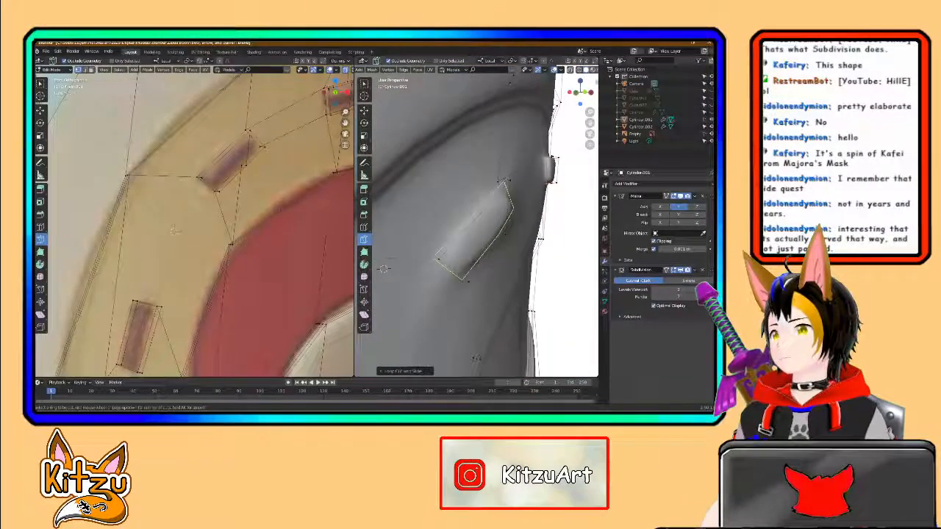
click(503, 180)
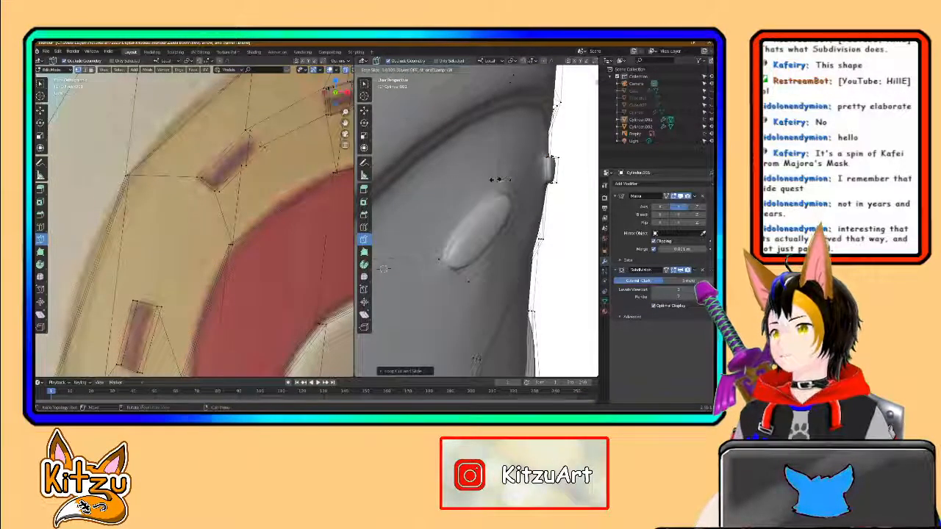
click(498, 179)
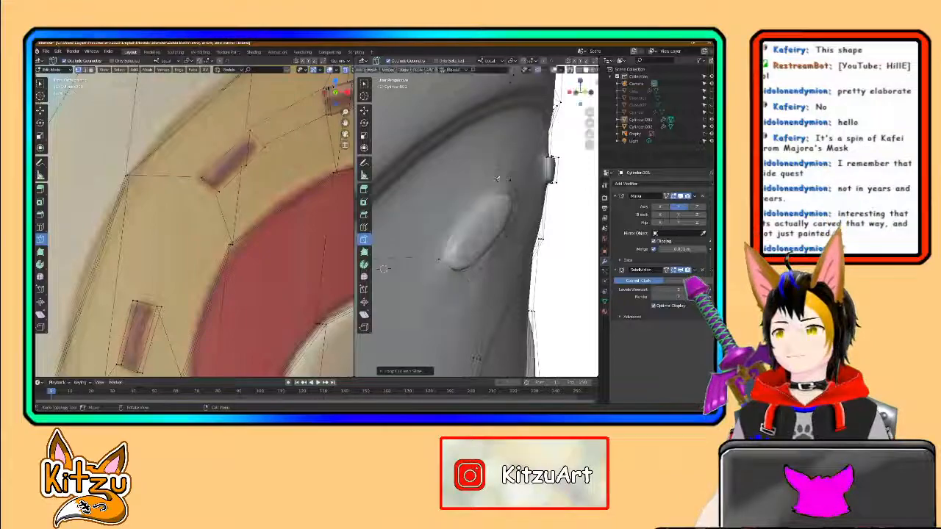
Step: Compare the loop-cut stitches with the Subdivision modifier's viewport display turned off and back on
middle_drag(483, 226, 555, 261)
middle_drag(478, 241, 529, 191)
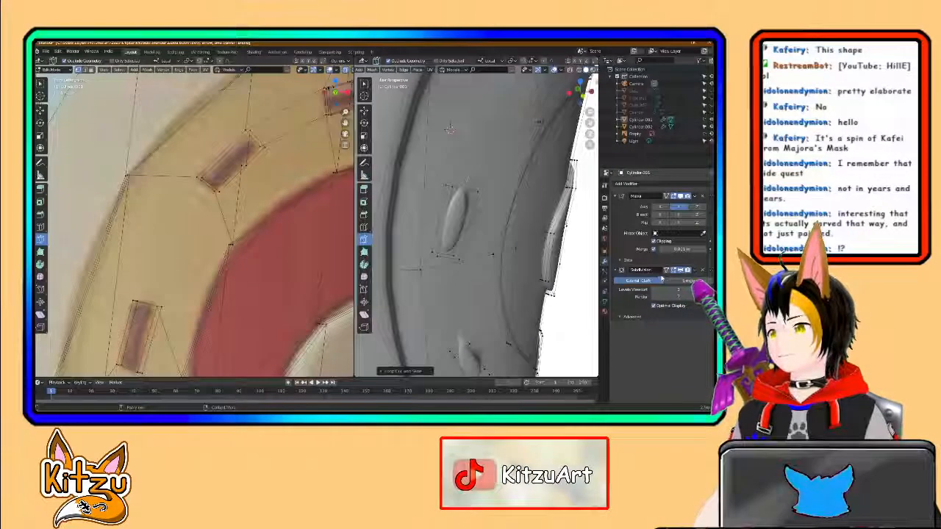
click(682, 270)
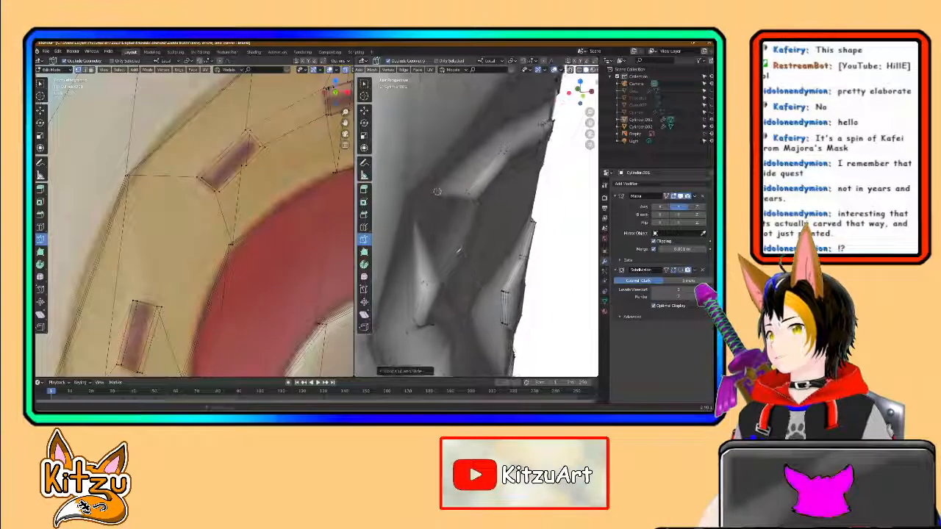
middle_drag(501, 185, 565, 235)
click(680, 271)
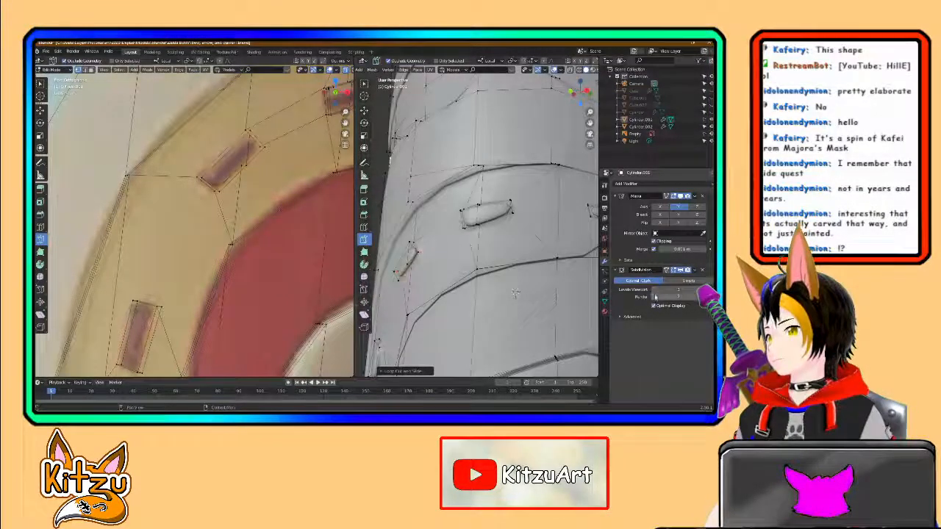
Step: Knife-cut from the corner of the stitch by the quiver's side edge to the outer trim edge's vertex
middle_drag(515, 292, 438, 251)
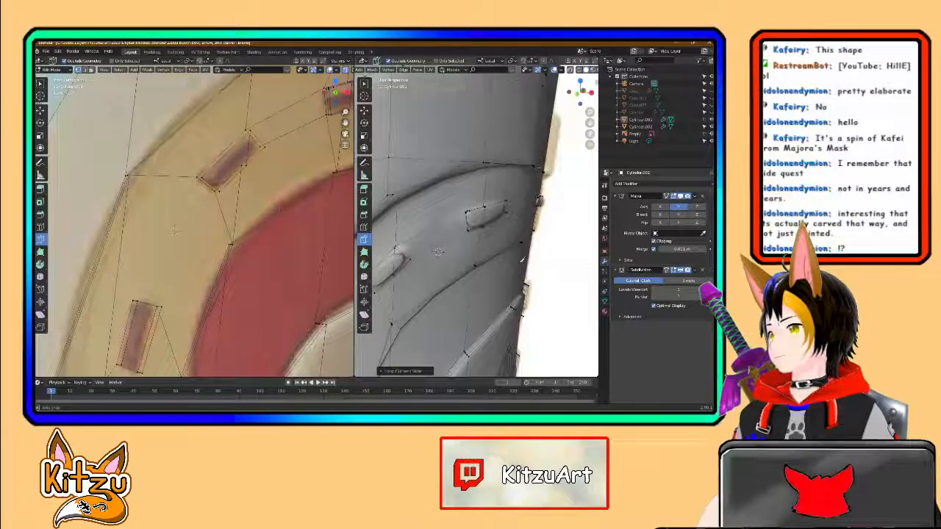
middle_drag(522, 259, 542, 266)
middle_drag(531, 326, 408, 239)
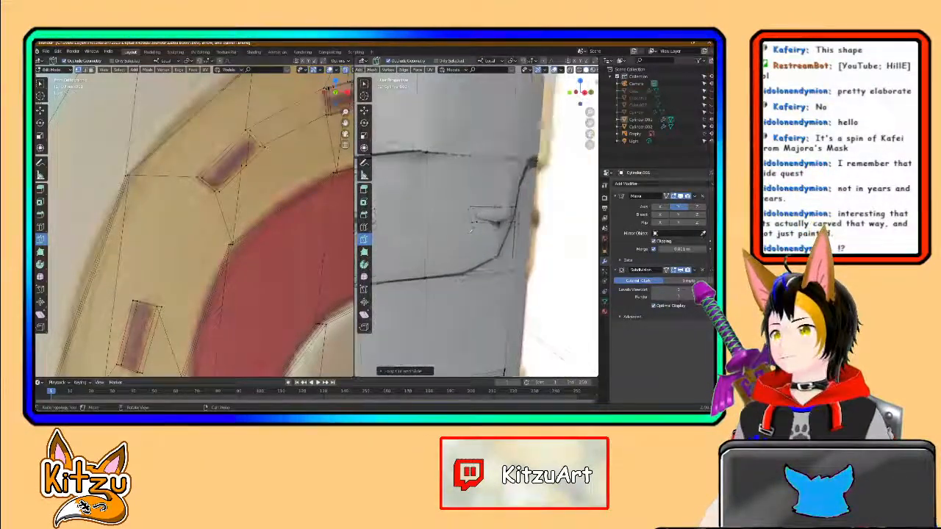
middle_drag(497, 225, 464, 350)
middle_drag(416, 143, 411, 138)
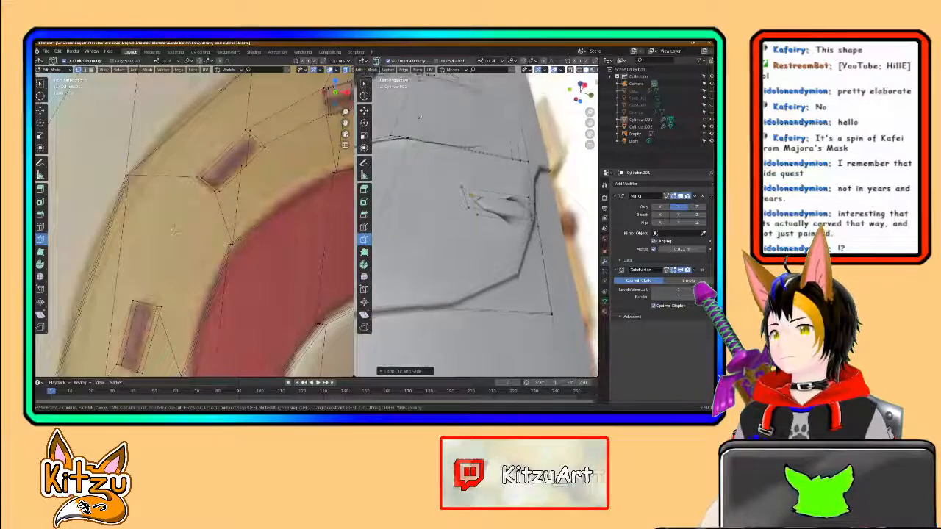
scroll(410, 139, up, 5)
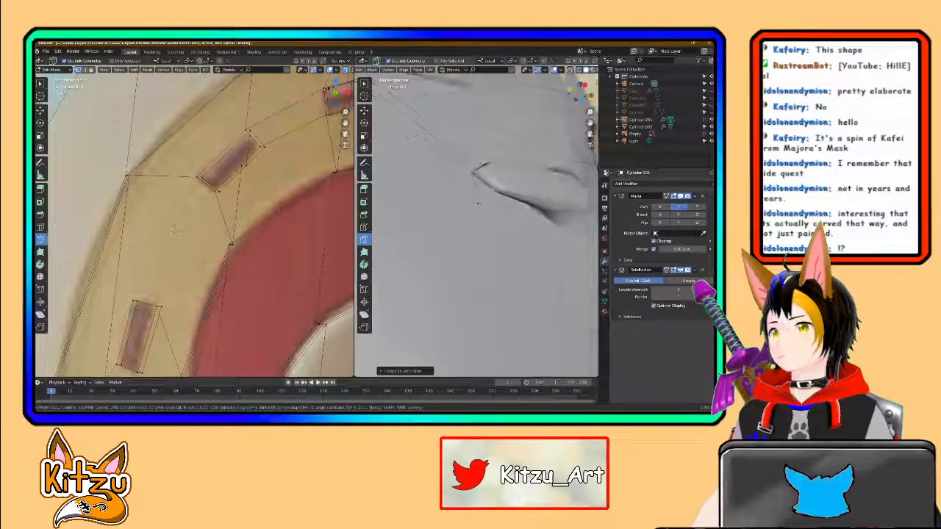
middle_drag(416, 141, 579, 301)
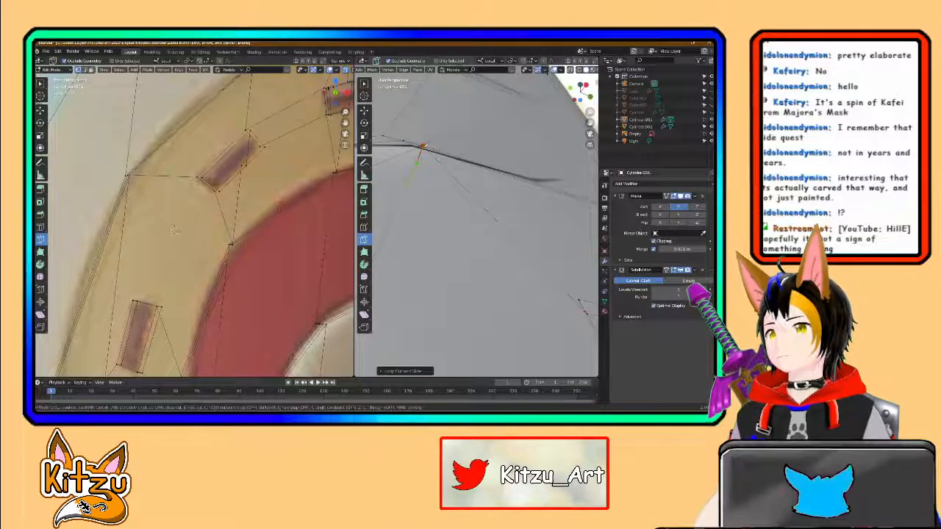
key(Return)
Step: Try to vertex-slide the cut vertices along the outer trim edge beside the side-edge stitch
scroll(424, 145, up, 2)
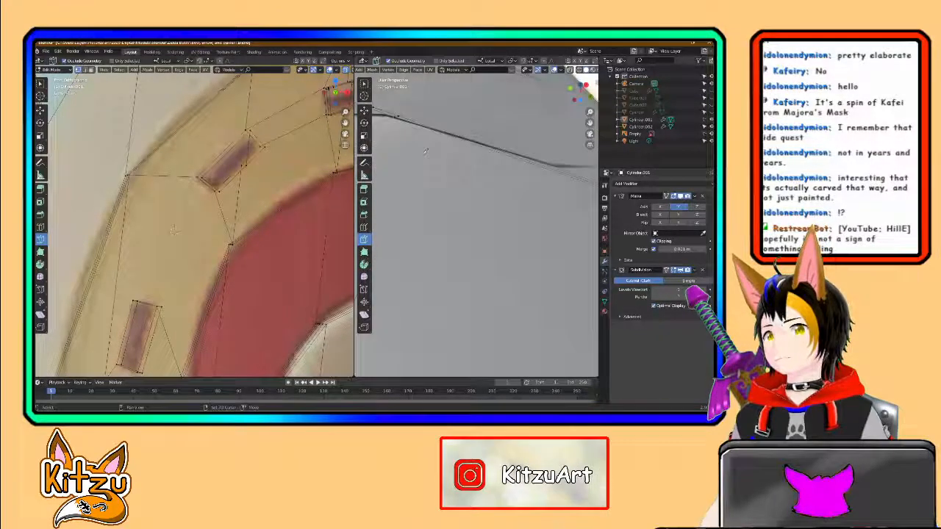
middle_drag(424, 145, 441, 191)
middle_drag(426, 227, 472, 243)
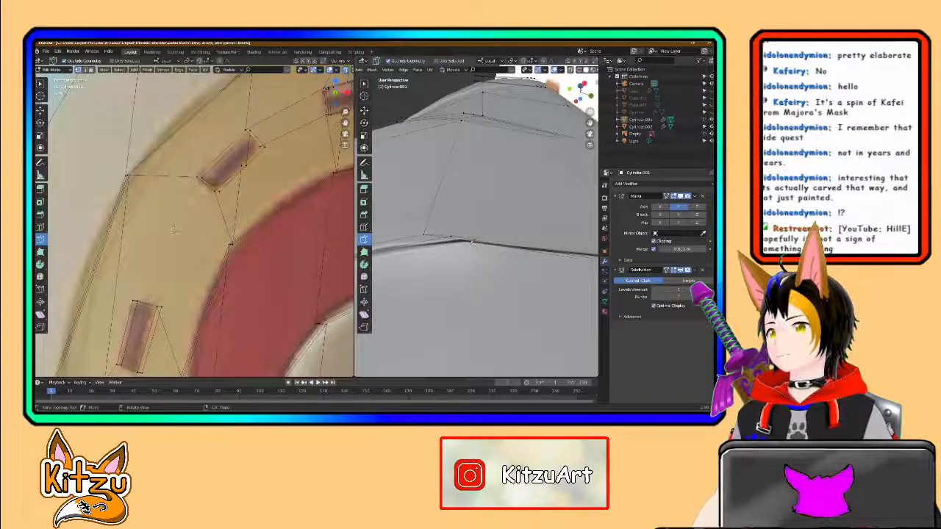
click(364, 110)
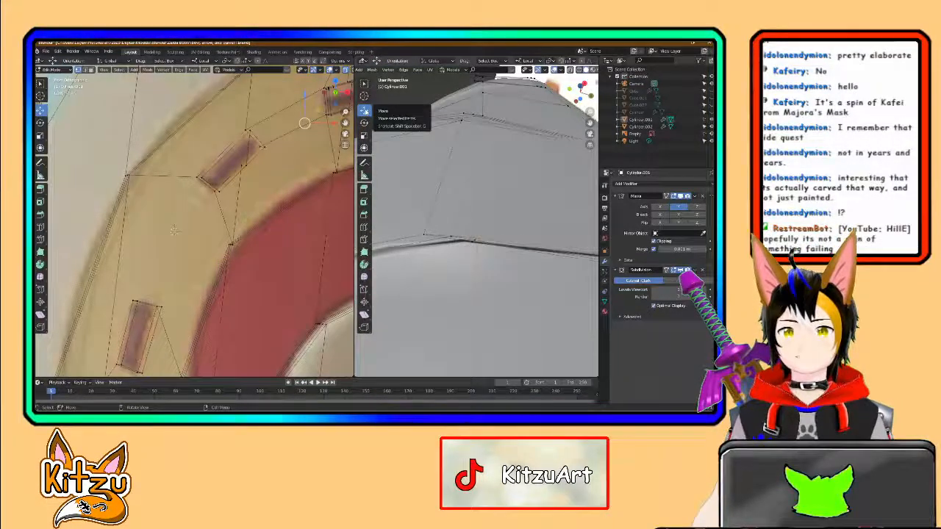
middle_drag(458, 221, 456, 195)
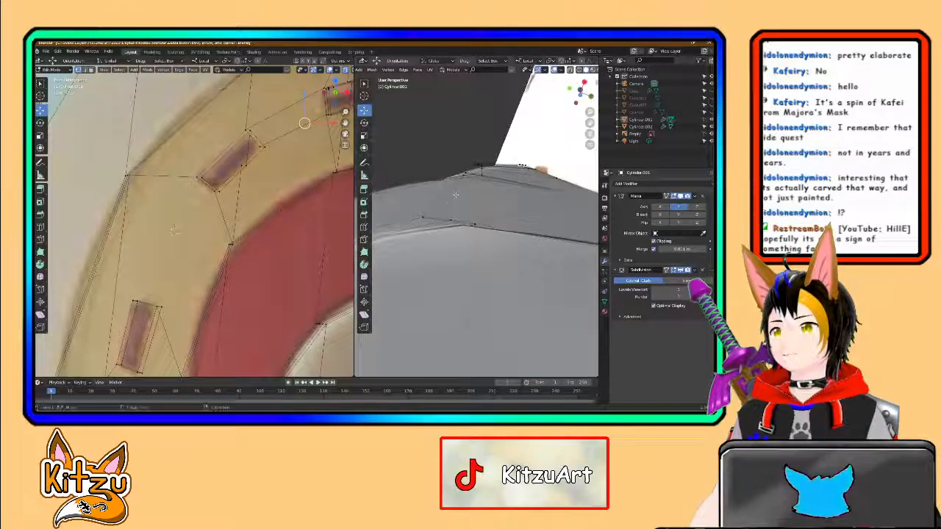
click(450, 219)
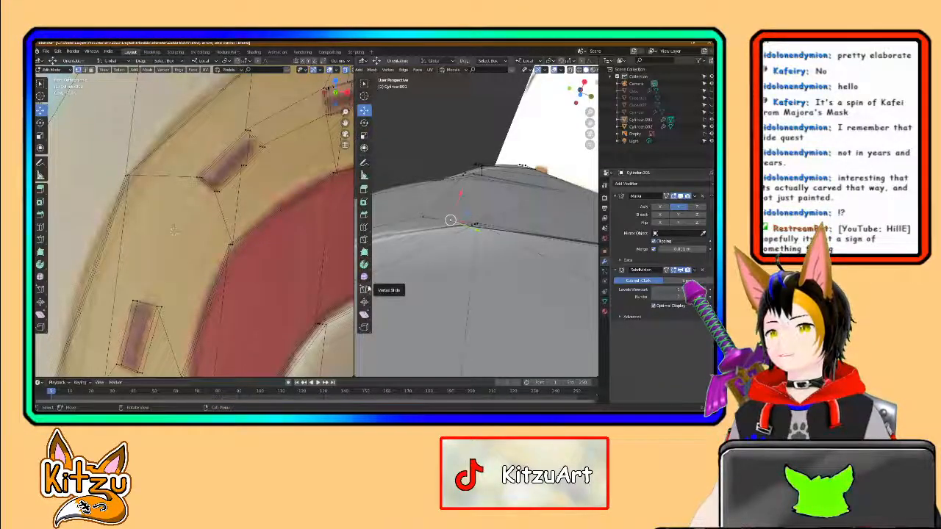
click(367, 290)
drag(451, 219, 434, 223)
scroll(433, 224, up, 6)
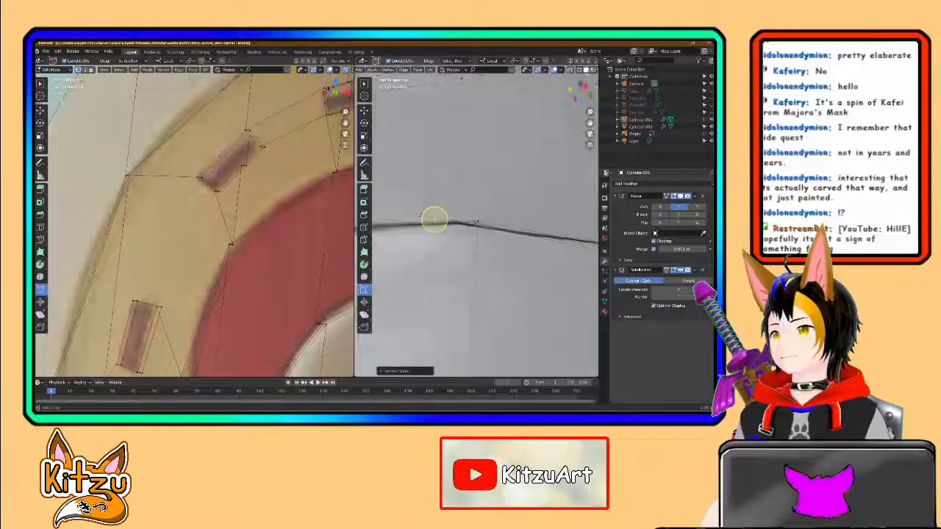
middle_drag(433, 224, 414, 231)
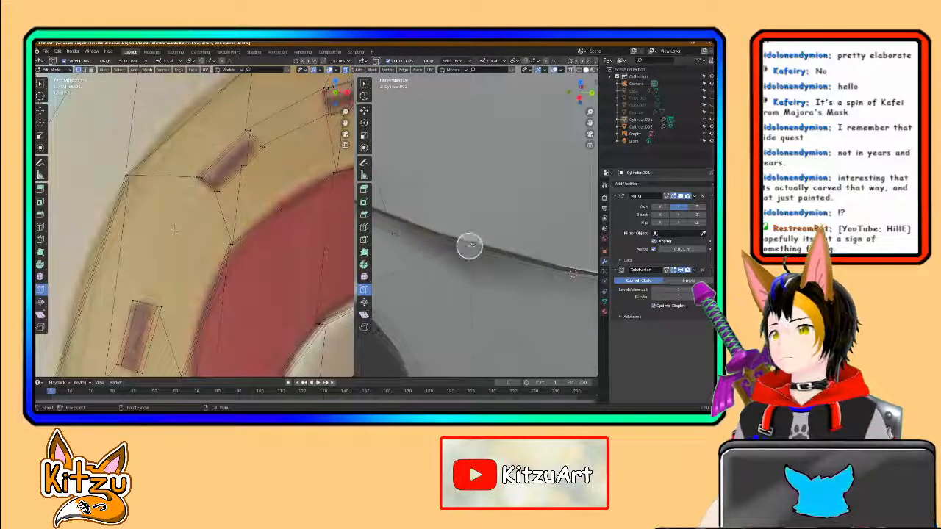
drag(469, 245, 460, 229)
Step: Try dissolving the selected edges and vertices where the knife cut meets the outer trim edge
middle_drag(453, 255, 488, 210)
key(x)
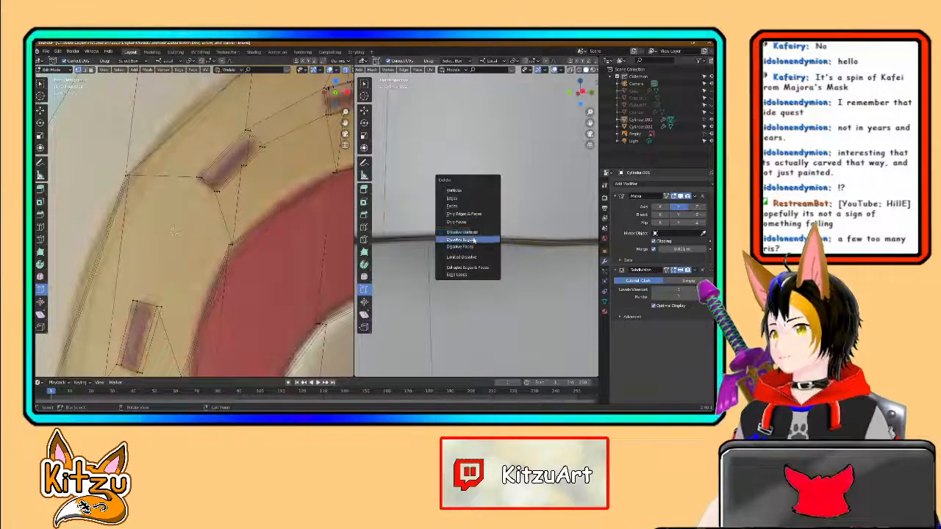
click(472, 240)
mouse_move(469, 235)
middle_down()
mouse_move(467, 189)
mouse_move(470, 220)
middle_up()
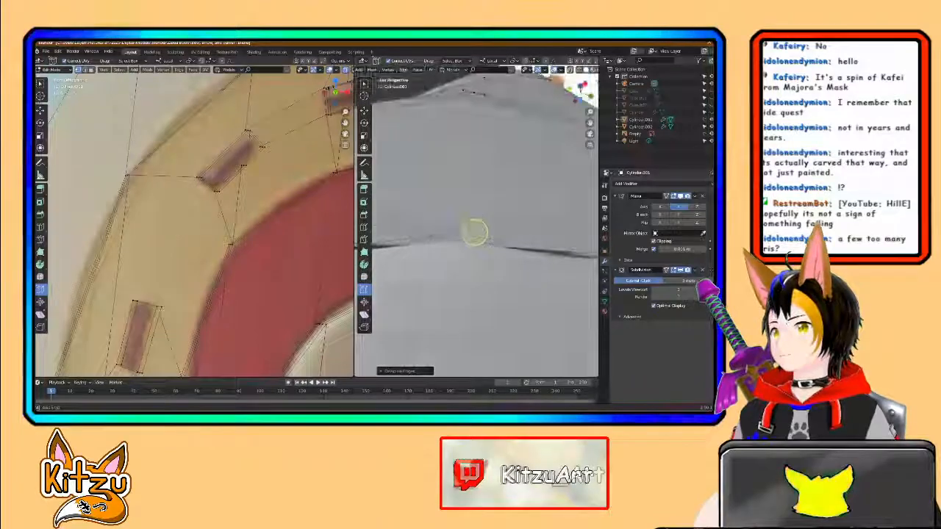
key(x)
click(472, 218)
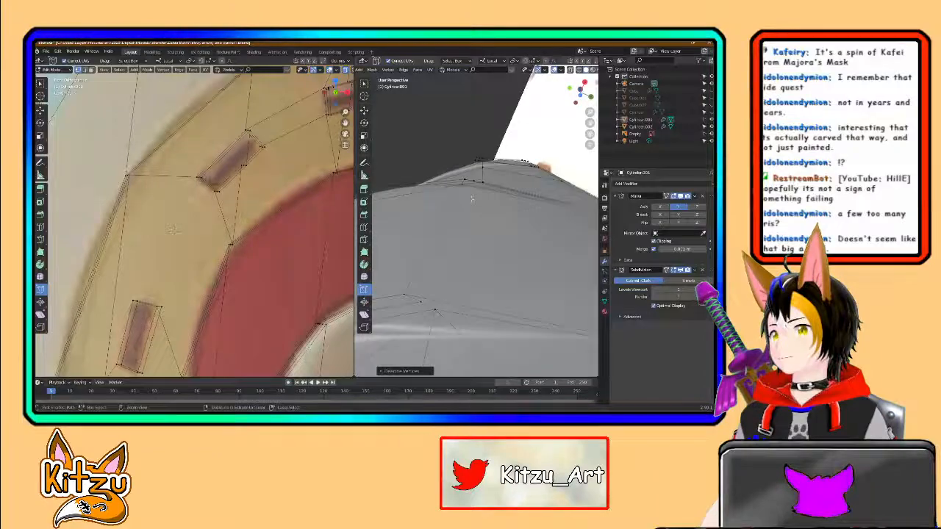
Step: Check the trim's edges in edge select mode and undo the recent dissolves and vertex slides
key(c)
middle_drag(473, 304, 479, 279)
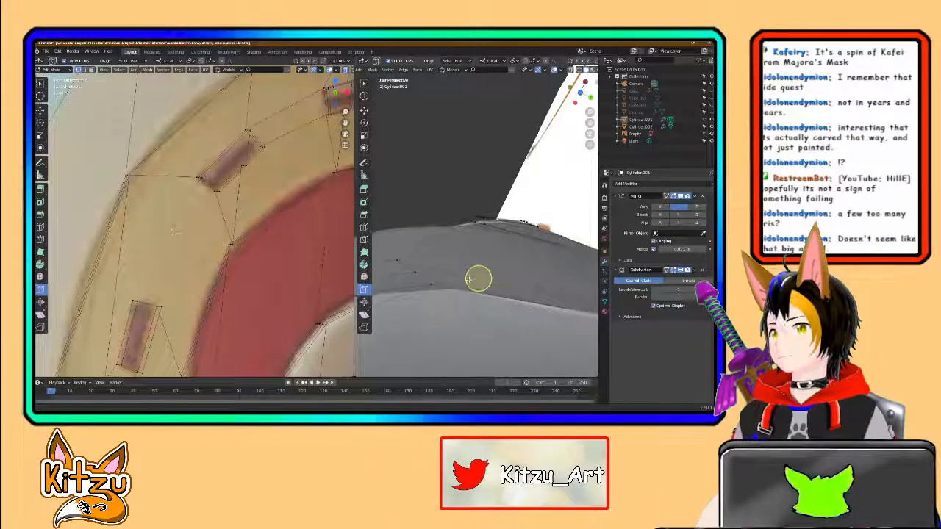
key(2)
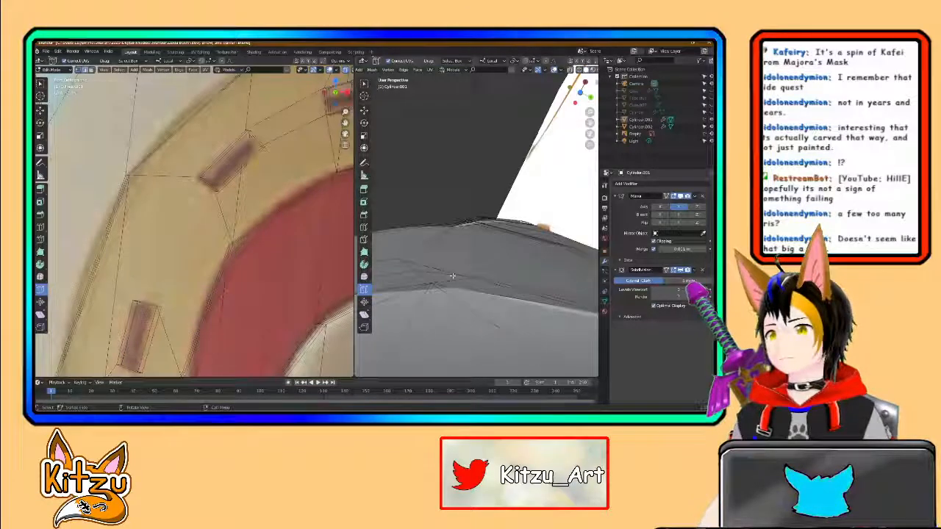
click(437, 274)
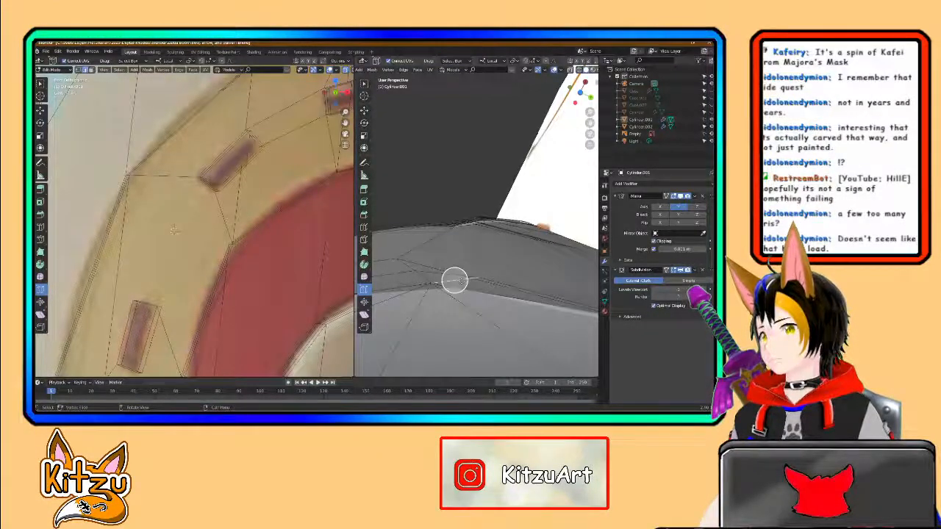
middle_drag(454, 280, 438, 252)
key(ctrl+z)
key(ctrl+z)
key(ctrl+z)
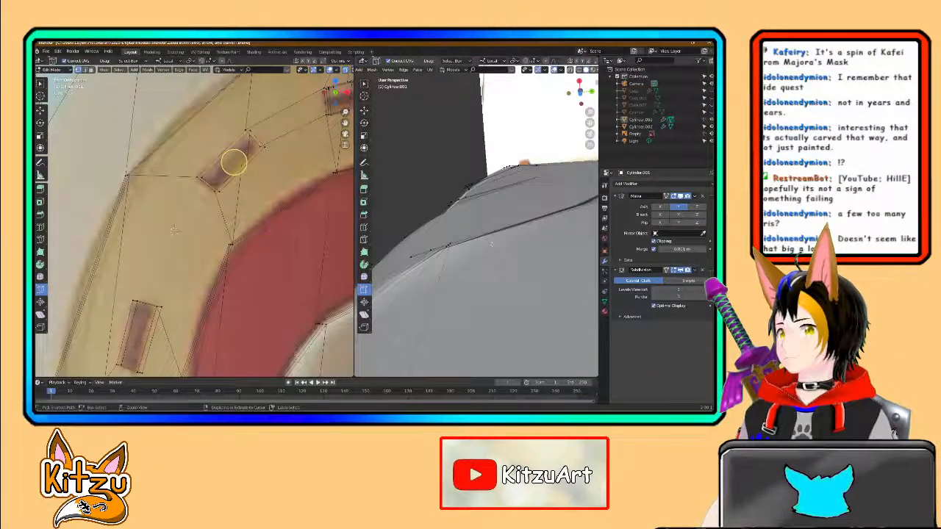
key(ctrl+z)
key(ctrl+z)
key(ctrl+z)
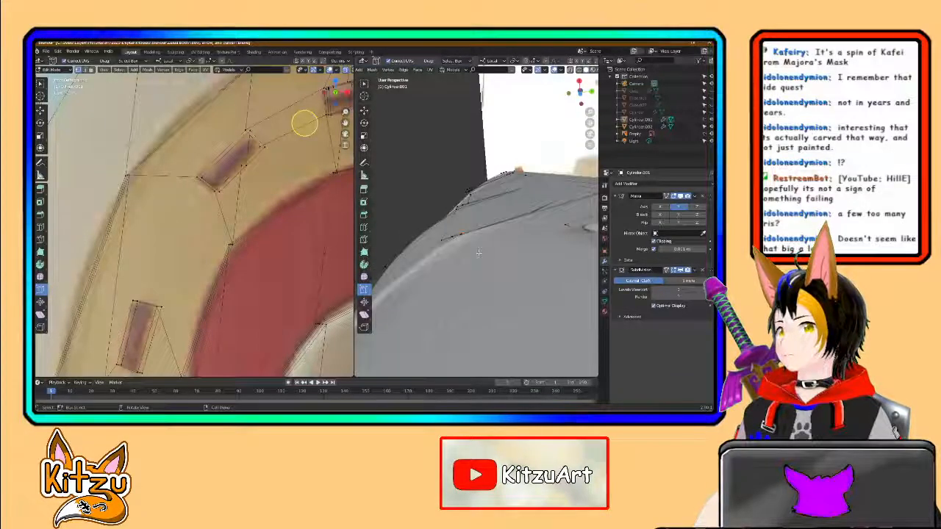
Step: Try a knife cut from the inner corner of the raised stitch to the neighbouring vertex on the curved trim edge
mouse_move(490, 245)
middle_down()
mouse_move(521, 294)
mouse_move(517, 268)
mouse_move(421, 270)
middle_up()
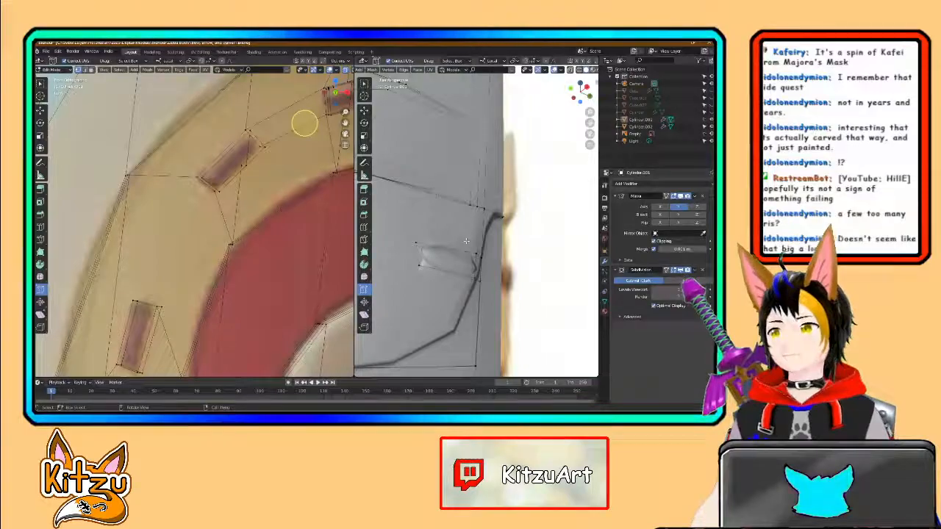
scroll(466, 241, up, 3)
shift+middle_drag(452, 237, 511, 208)
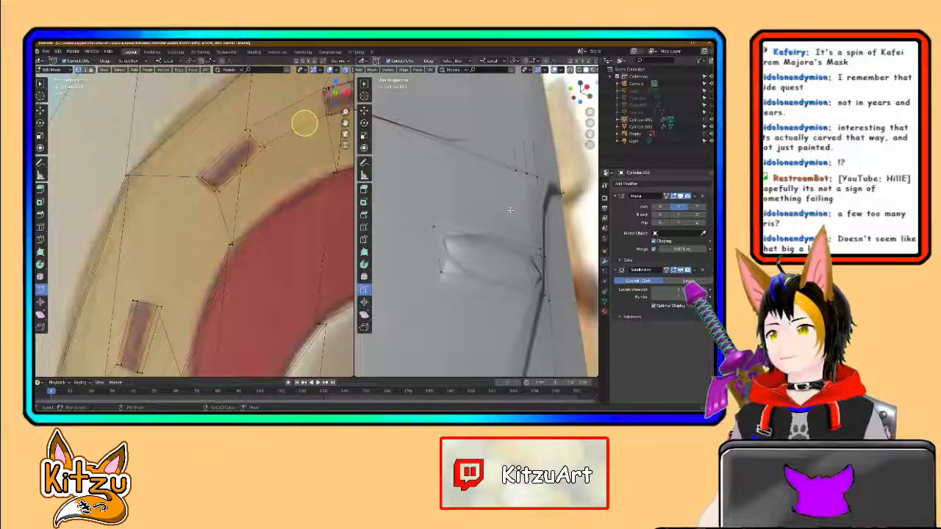
middle_drag(476, 235, 514, 255)
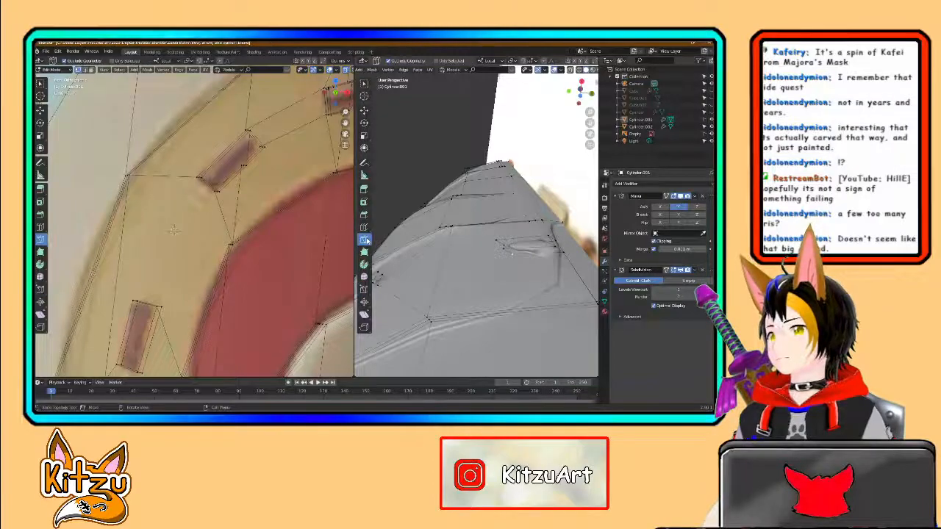
click(513, 254)
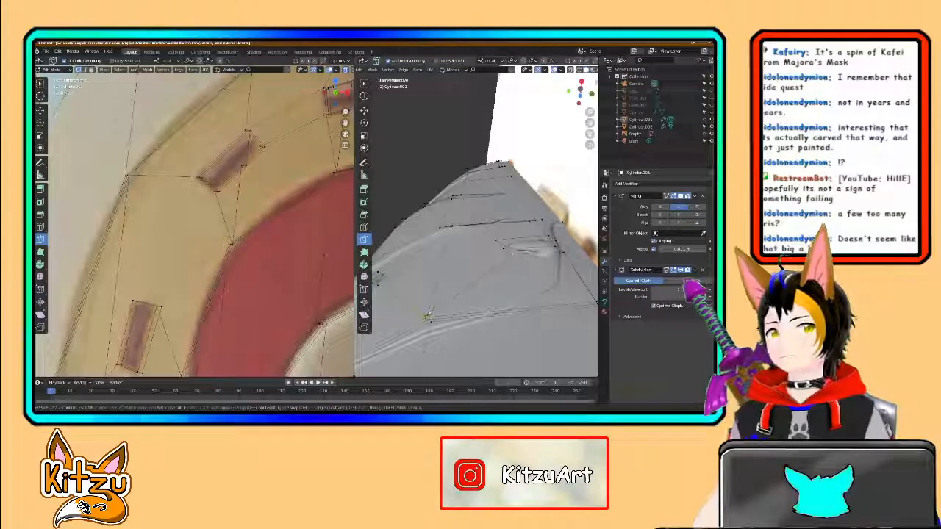
key(Return)
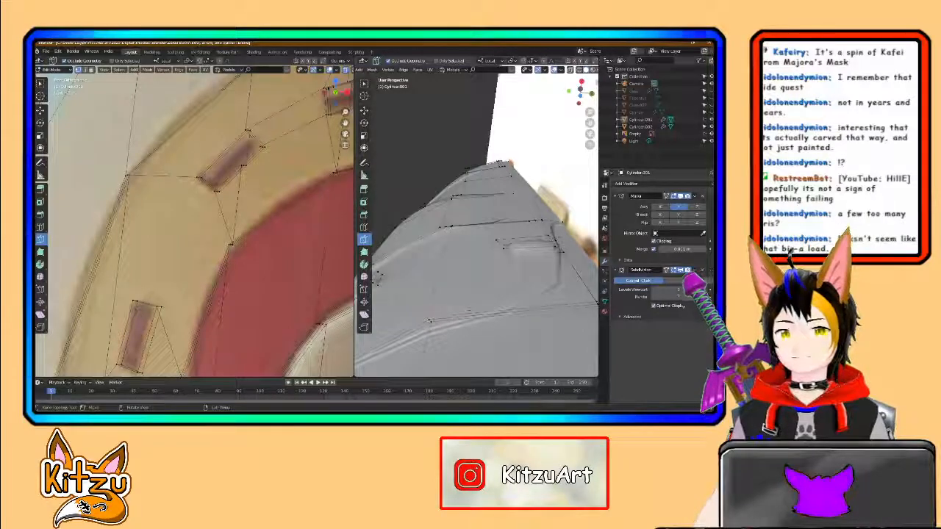
middle_drag(438, 309, 408, 372)
middle_drag(494, 267, 514, 317)
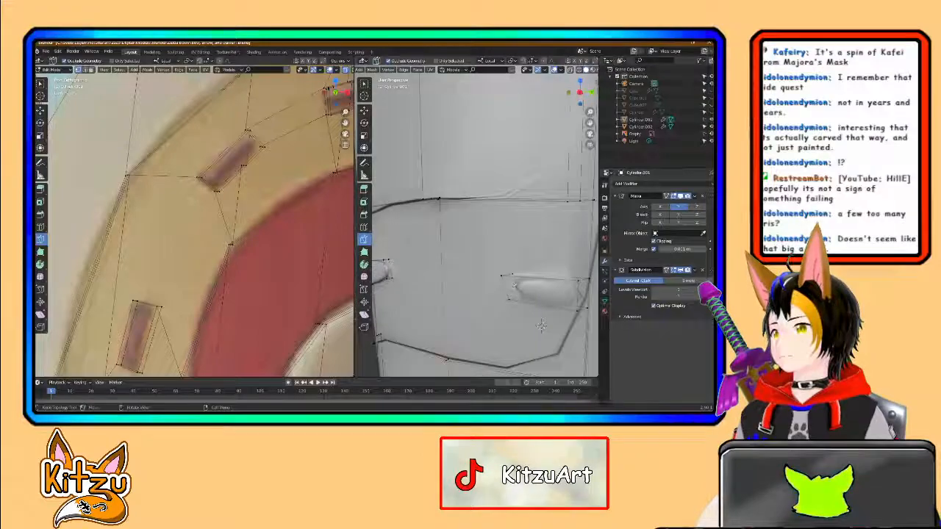
Step: Try to knife-cut short connecting edges between the closely spaced vertices on the trim's crease
middle_drag(512, 273, 474, 258)
scroll(453, 219, up, 4)
scroll(467, 259, up, 4)
mouse_move(438, 327)
middle_down()
mouse_move(461, 255)
mouse_move(441, 272)
mouse_move(415, 349)
mouse_move(426, 319)
middle_up()
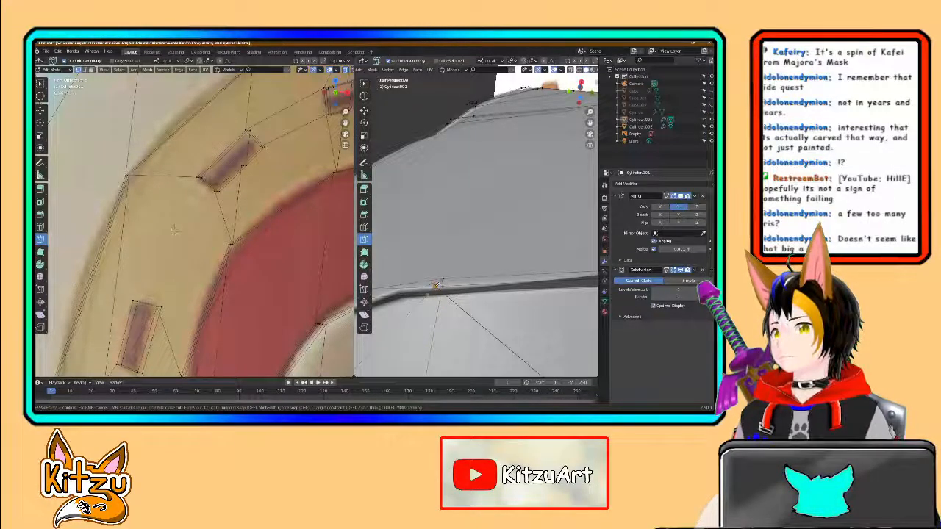
middle_drag(442, 281, 454, 297)
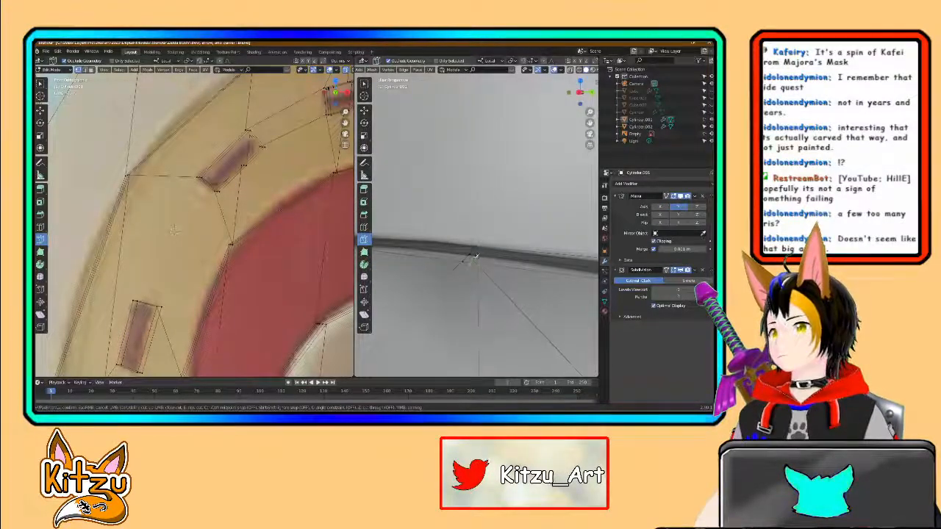
mouse_move(478, 251)
middle_down()
mouse_move(502, 269)
mouse_move(473, 151)
mouse_move(516, 216)
mouse_move(477, 238)
middle_up()
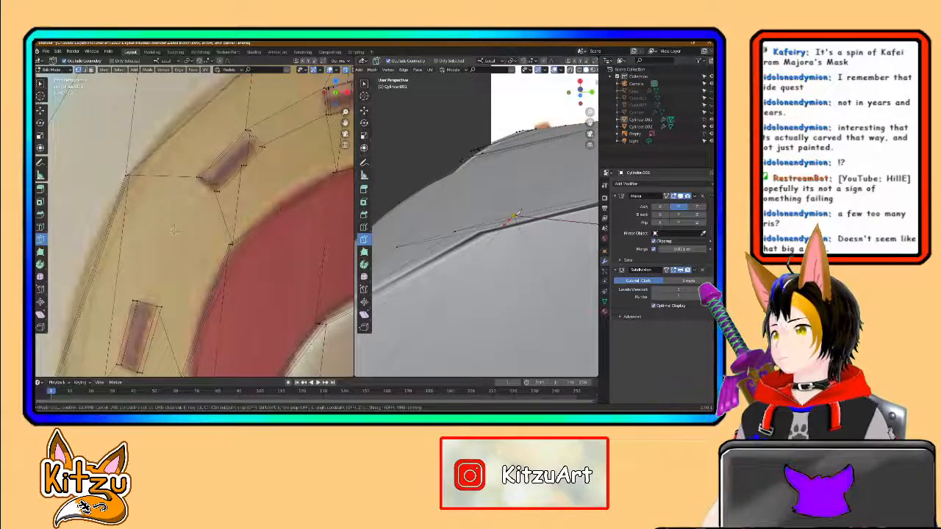
middle_drag(518, 212, 491, 296)
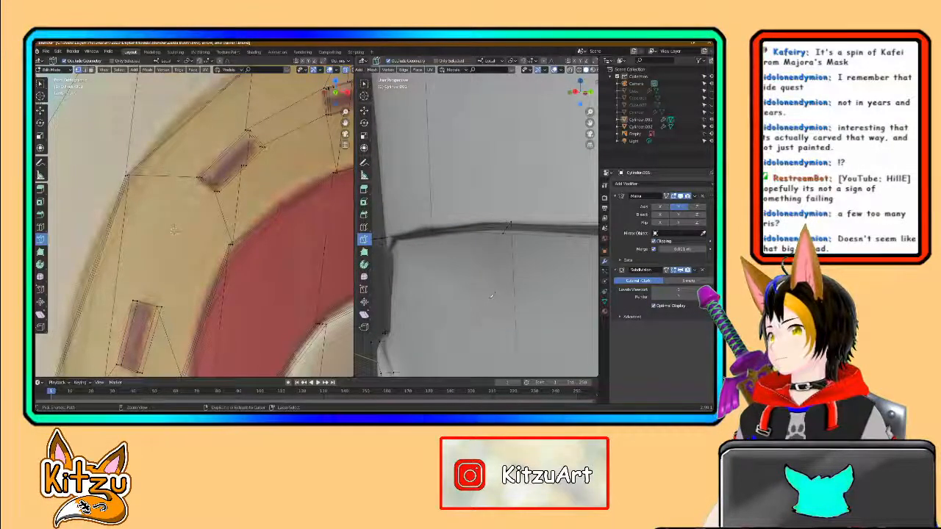
Step: Undo the latest knife cuts around the trim's crease
key(ctrl+z)
key(ctrl+z)
key(ctrl+z)
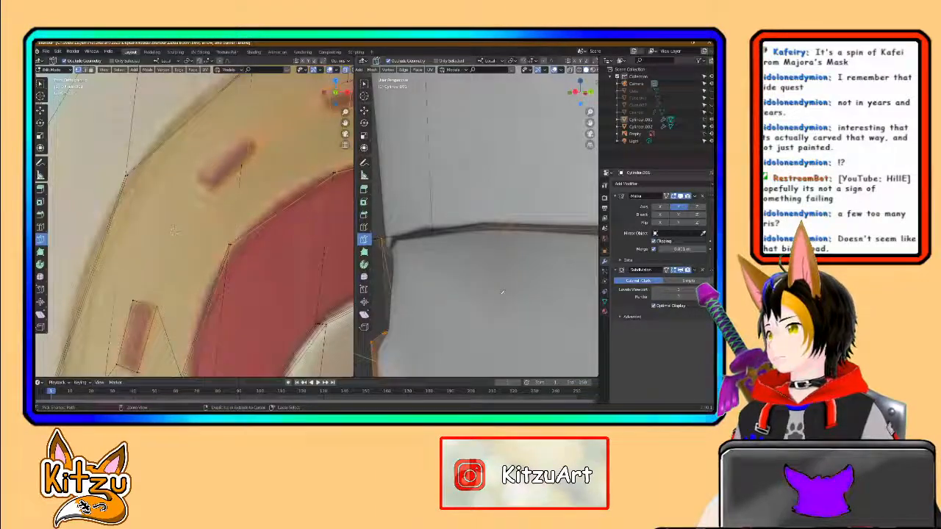
Step: Move the vertex between the side-edge stitch and the trim's crease to adjust the surface there
middle_drag(502, 289, 481, 320)
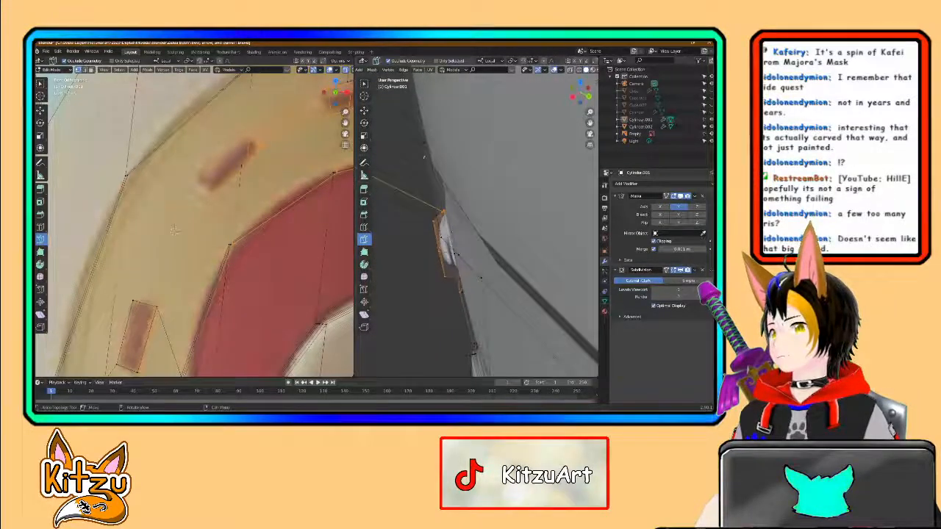
click(366, 113)
click(456, 254)
middle_drag(457, 254, 525, 243)
drag(542, 246, 540, 248)
middle_drag(540, 249, 487, 263)
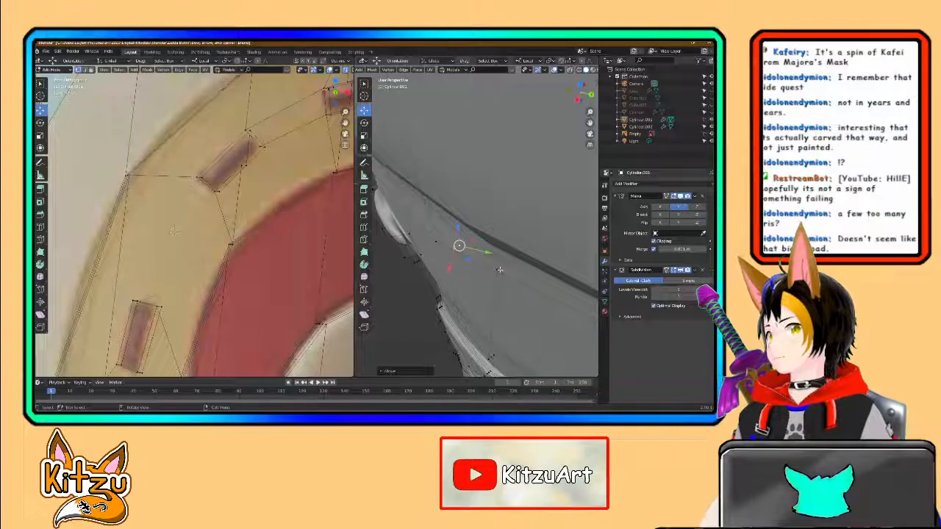
drag(510, 281, 504, 260)
middle_drag(505, 260, 462, 255)
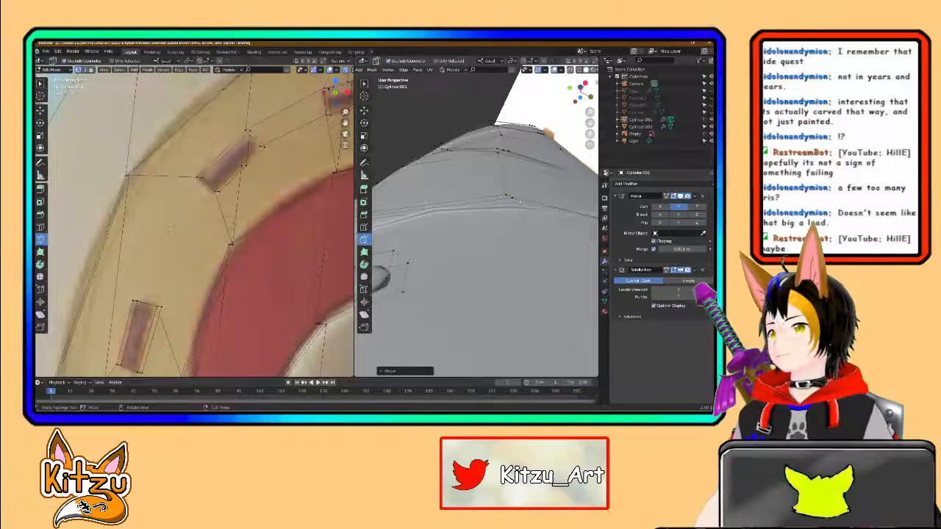
Step: Try a knife cut linking the stitch's corner with the vertex on the outer trim edge
middle_drag(520, 202, 479, 245)
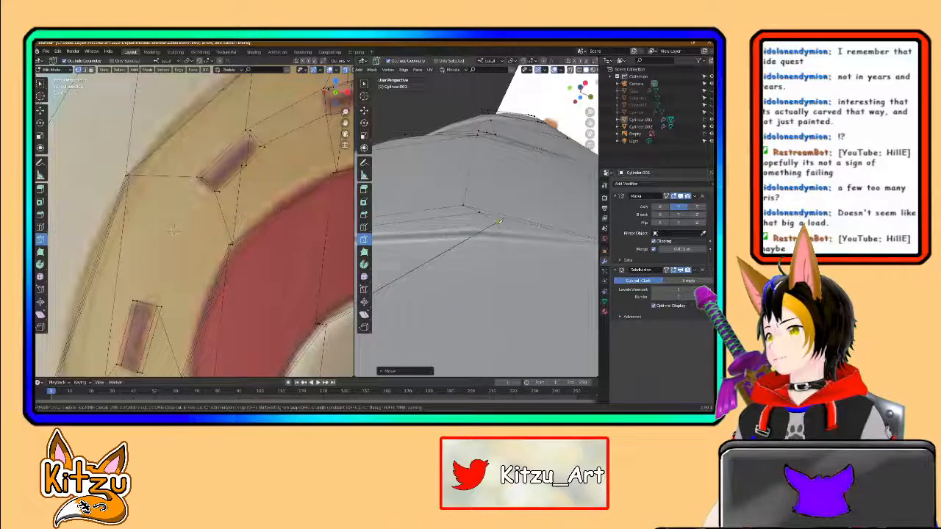
middle_drag(500, 269, 446, 188)
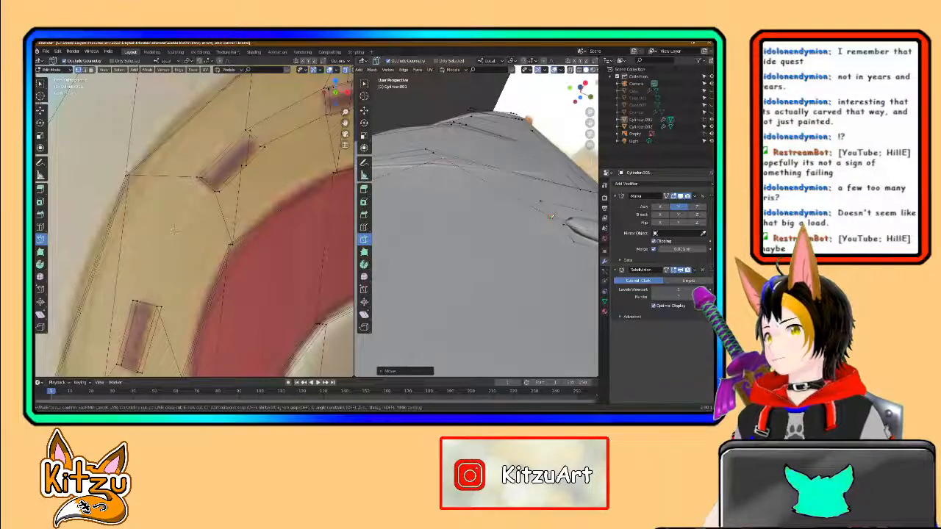
middle_drag(470, 243, 491, 76)
shift+middle_drag(485, 327, 502, 150)
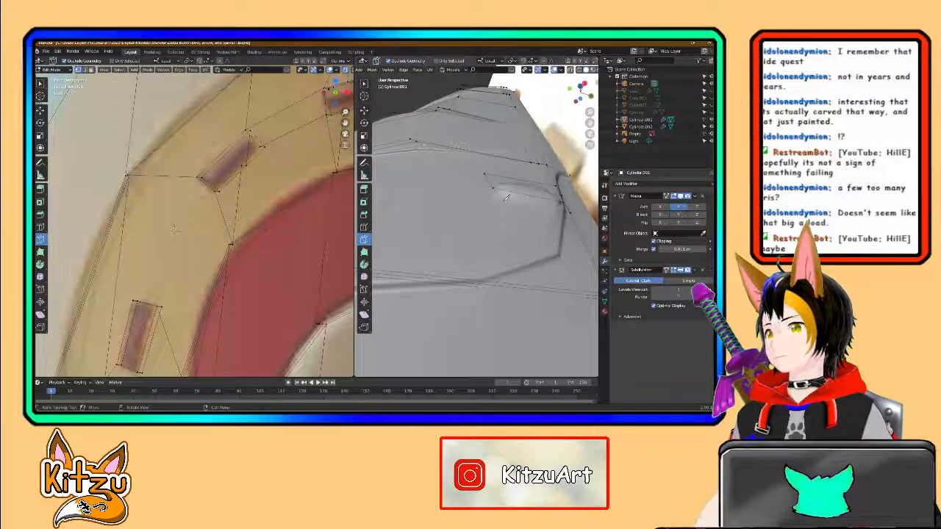
Step: Turn on X-ray and knife-cut from the raised stitch's inner corner to the vertex on the trim edge
click(570, 72)
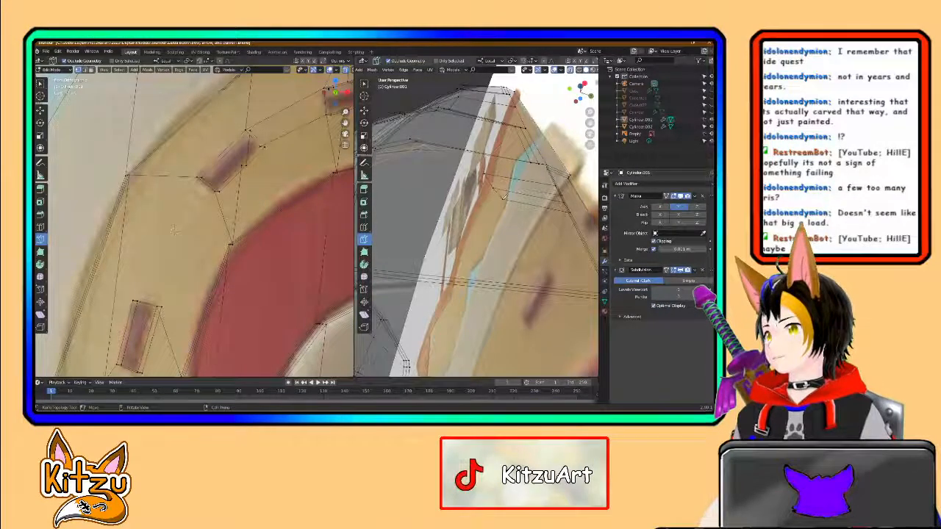
click(503, 196)
middle_drag(503, 196, 529, 206)
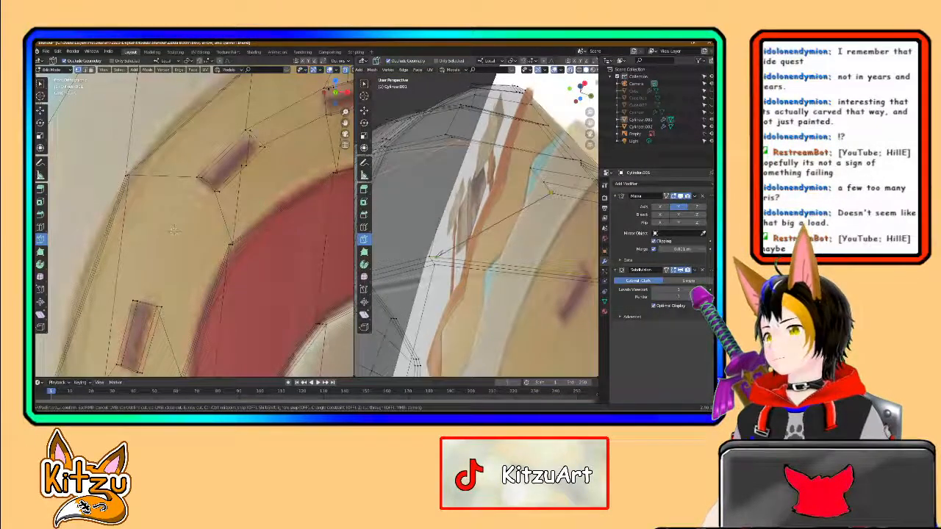
click(430, 256)
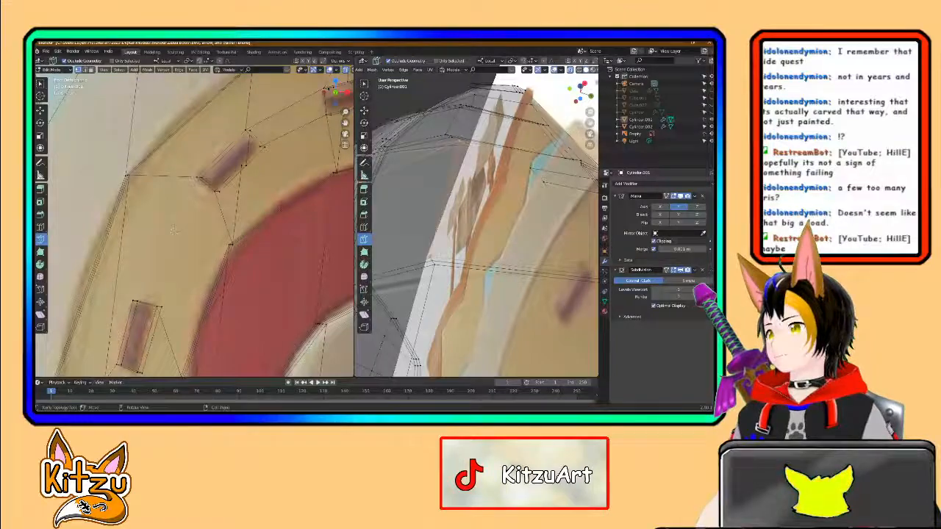
Step: Add a loop cut around the raised stitch near the quiver's side edge and slide it towards the stitch's end
scroll(496, 245, up, 6)
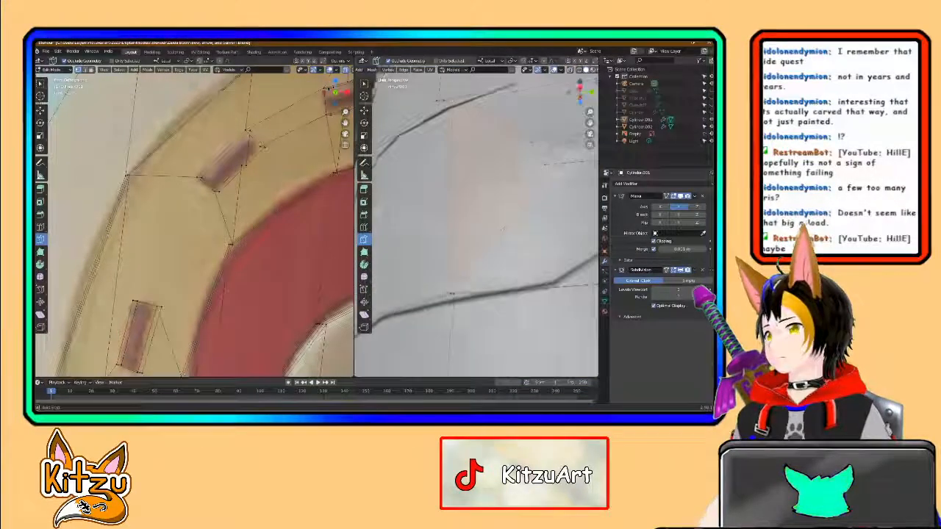
scroll(496, 245, down, 5)
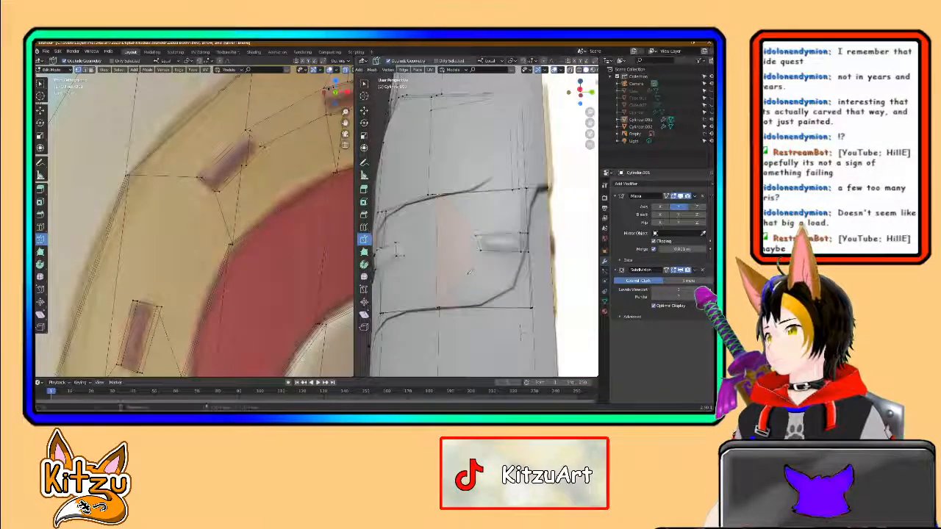
middle_drag(514, 227, 372, 259)
middle_drag(497, 255, 521, 282)
scroll(489, 257, up, 3)
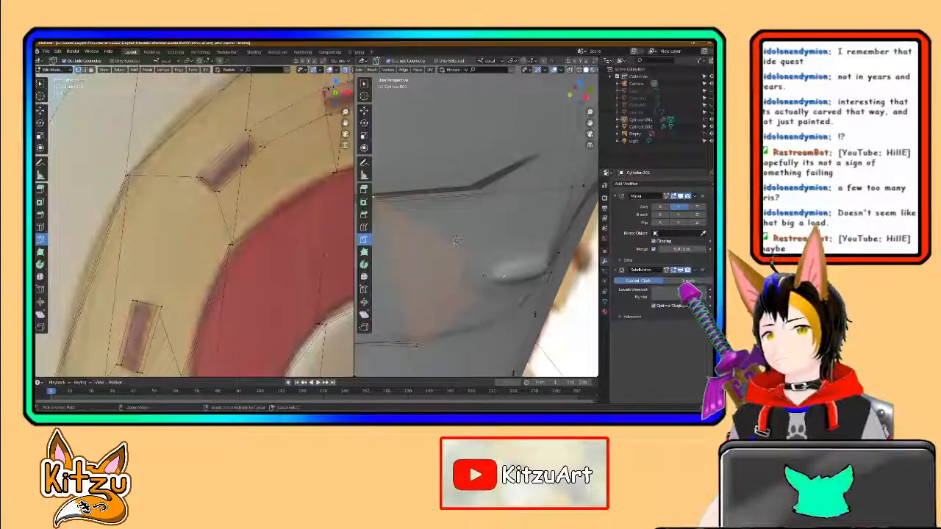
click(487, 274)
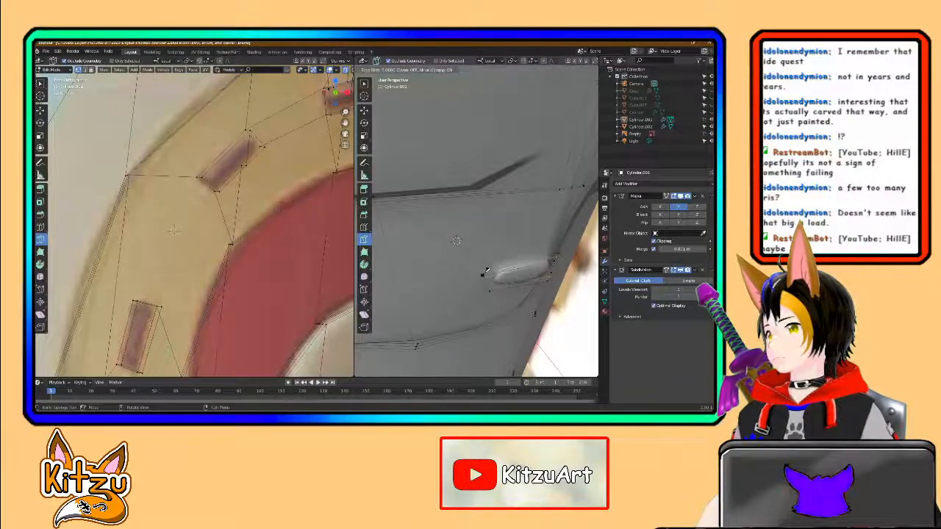
middle_drag(496, 277, 504, 336)
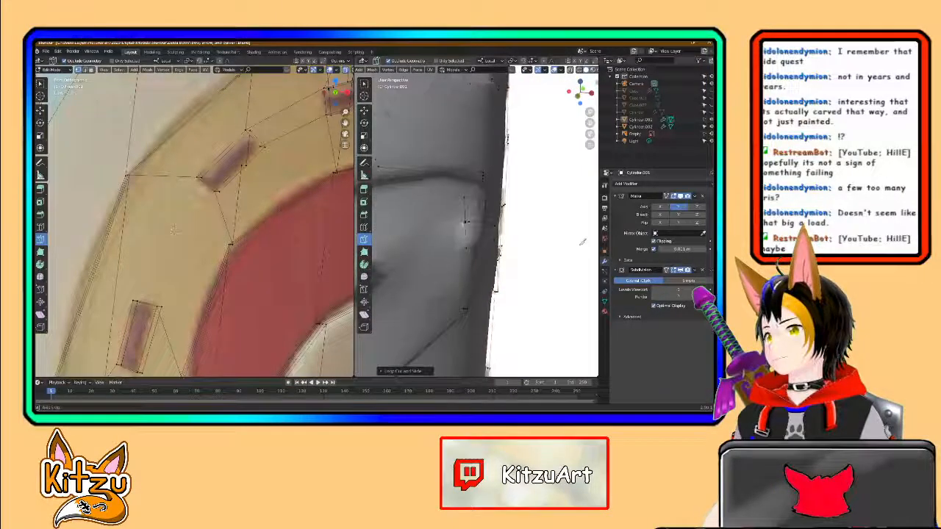
Step: Inspect the stitch with its subdivision smoothing hidden and delete the vertices of its distorted faces
mouse_move(450, 236)
middle_down()
mouse_move(474, 242)
mouse_move(442, 245)
mouse_move(450, 243)
middle_up()
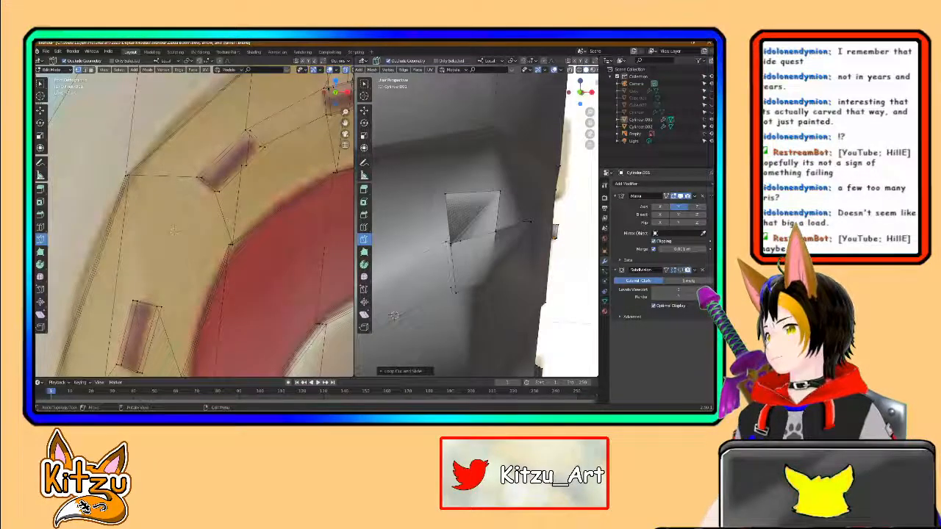
middle_drag(547, 216, 554, 227)
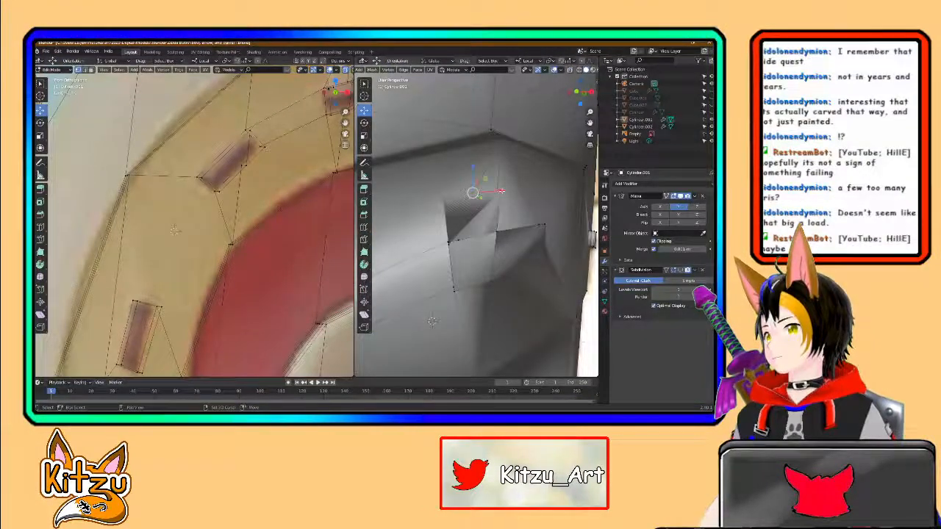
right_click(472, 193)
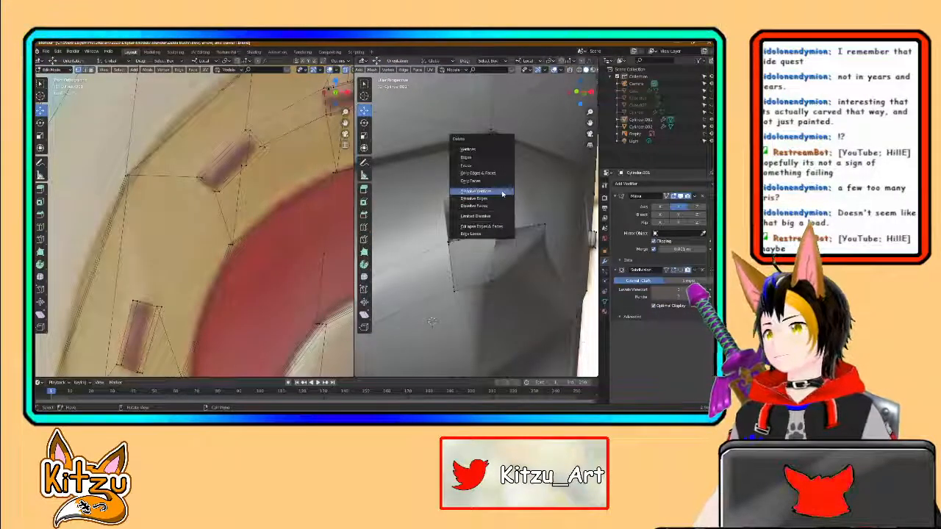
click(479, 152)
mouse_move(505, 239)
middle_down()
mouse_move(501, 173)
mouse_move(495, 222)
mouse_move(540, 266)
mouse_move(518, 263)
mouse_move(496, 283)
mouse_move(514, 220)
mouse_move(488, 150)
mouse_move(496, 224)
middle_up()
scroll(495, 222, up, 3)
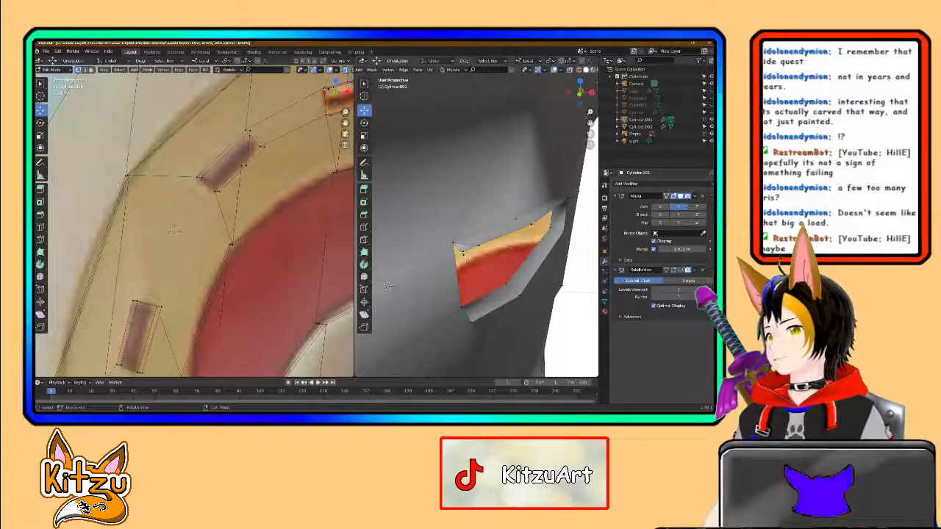
Step: Merge the stray vertices at the corner of the stitch's opening, first At Center and then At Last
key(m)
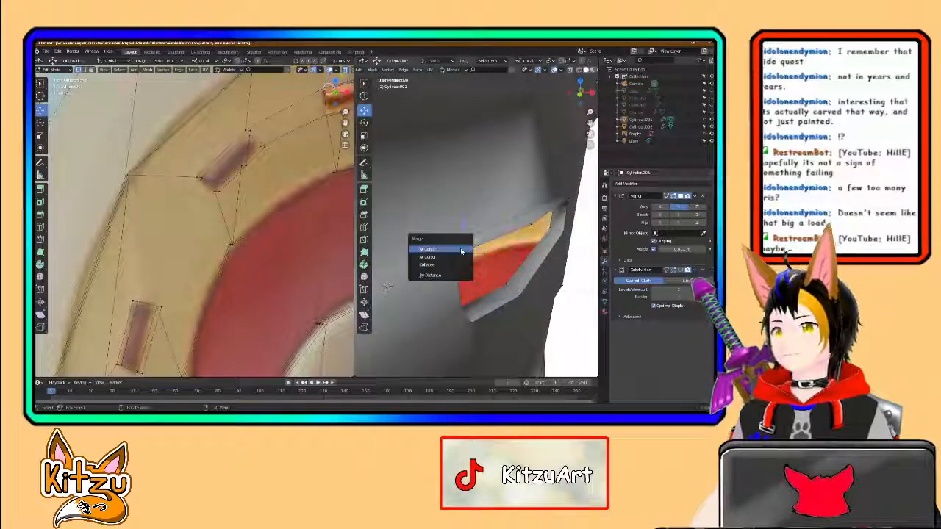
click(450, 250)
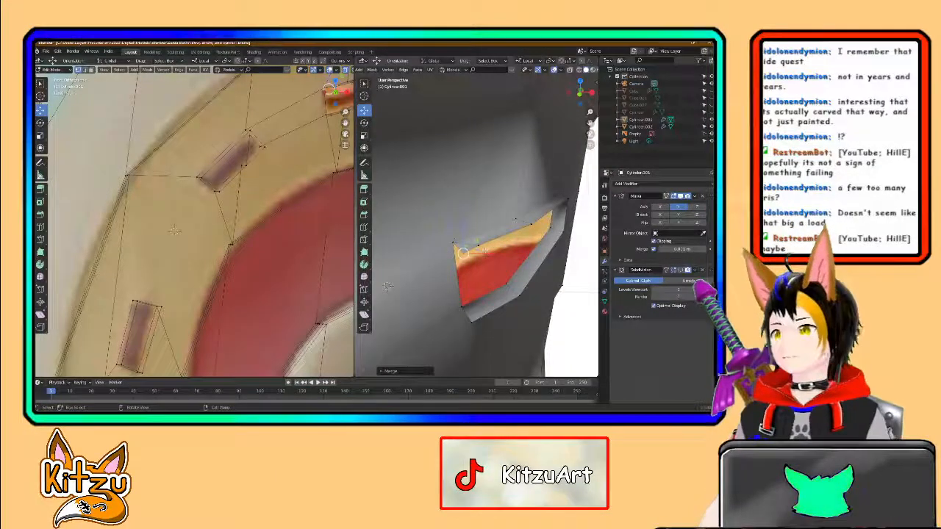
key(m)
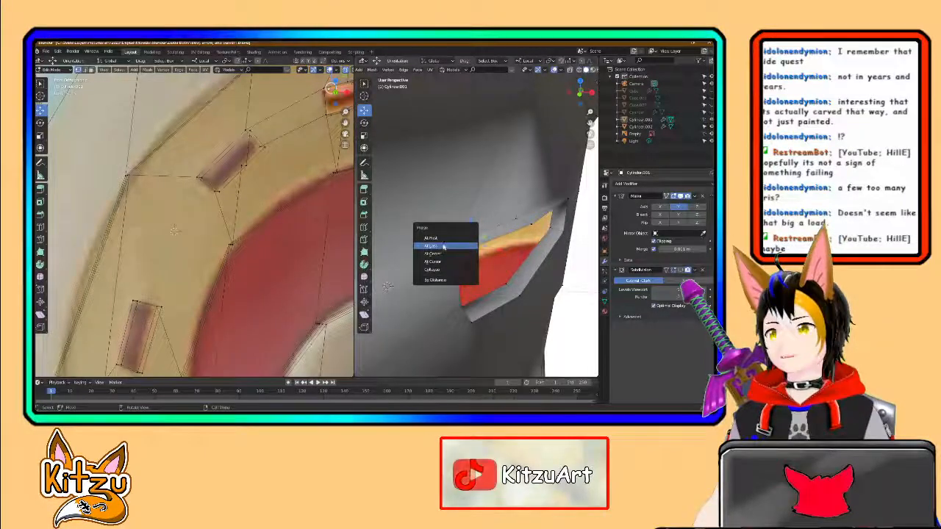
click(443, 245)
middle_drag(443, 246, 488, 203)
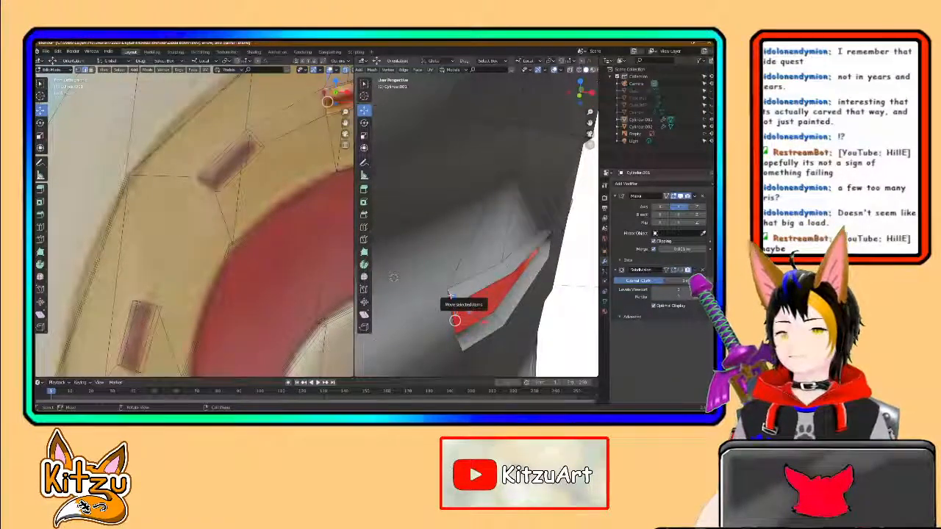
Step: Rebuild the stitch's missing faces by bridging the opposite edges of the opening with Bridge Edge Loops
right_click(450, 294)
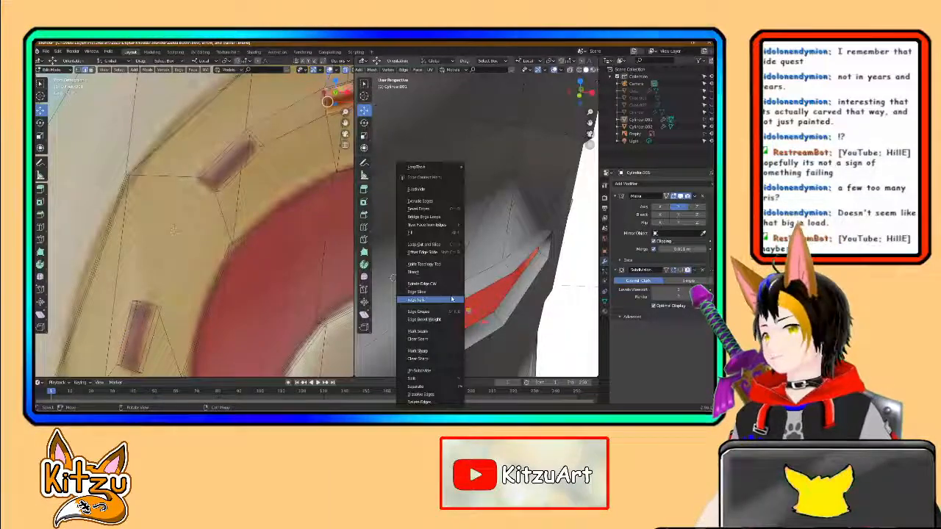
click(431, 217)
middle_drag(470, 273, 466, 214)
shift+right_click(467, 214)
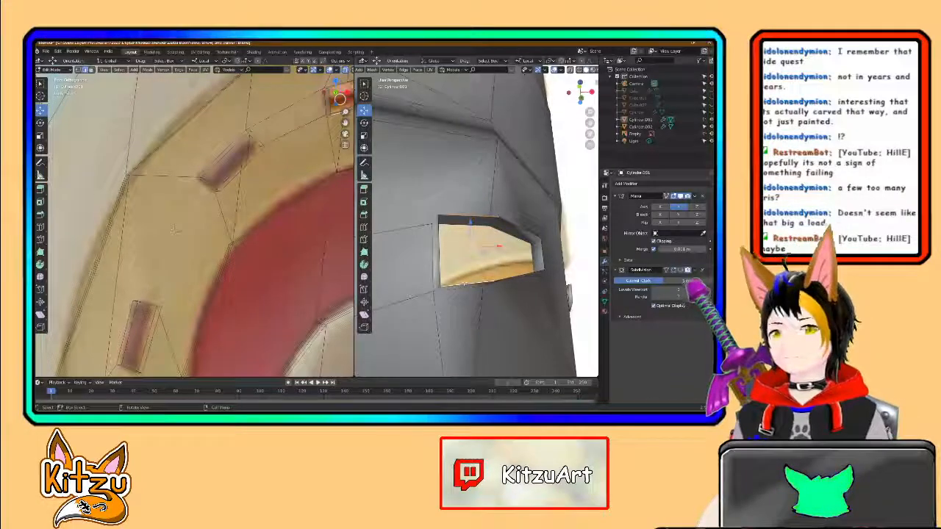
right_click(463, 283)
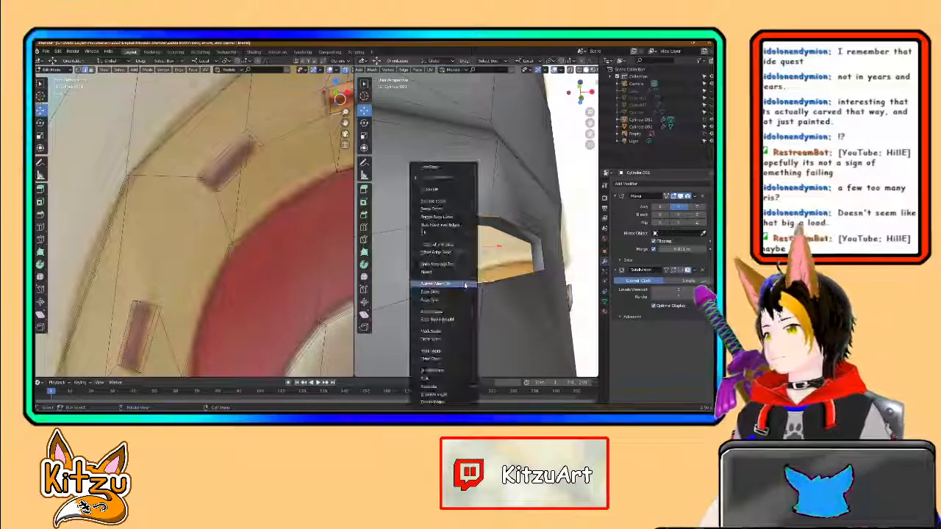
click(433, 212)
Step: Bridge the remaining open edges of the stitch to close its top and turn the subdivision display back on
middle_drag(524, 234, 491, 238)
click(516, 232)
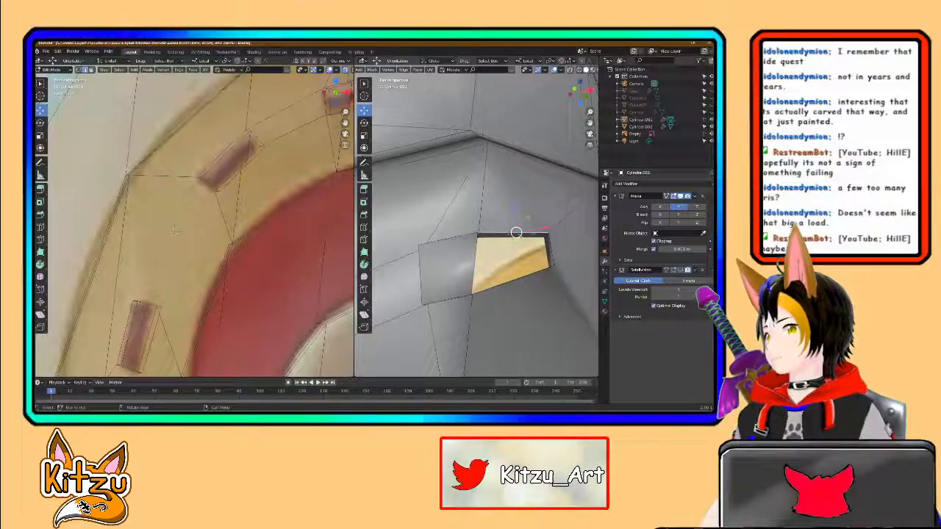
right_click(515, 257)
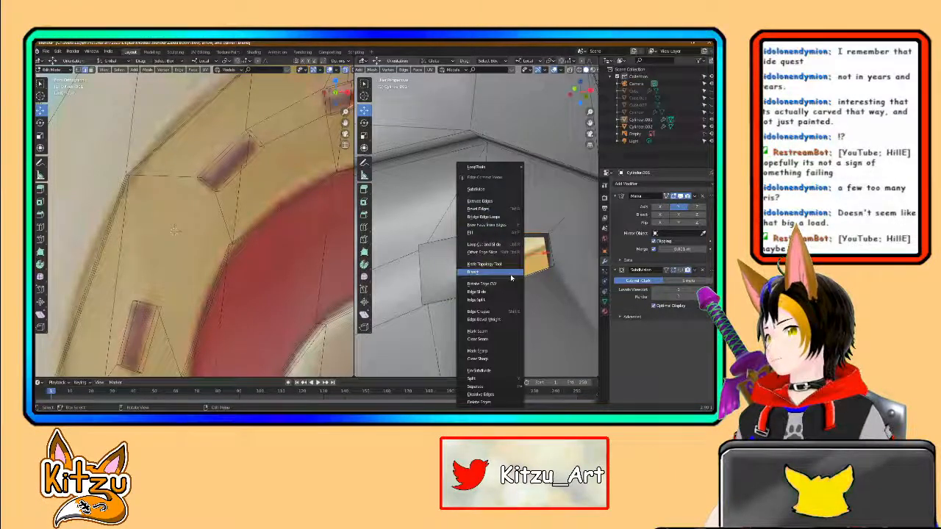
middle_drag(516, 255, 496, 248)
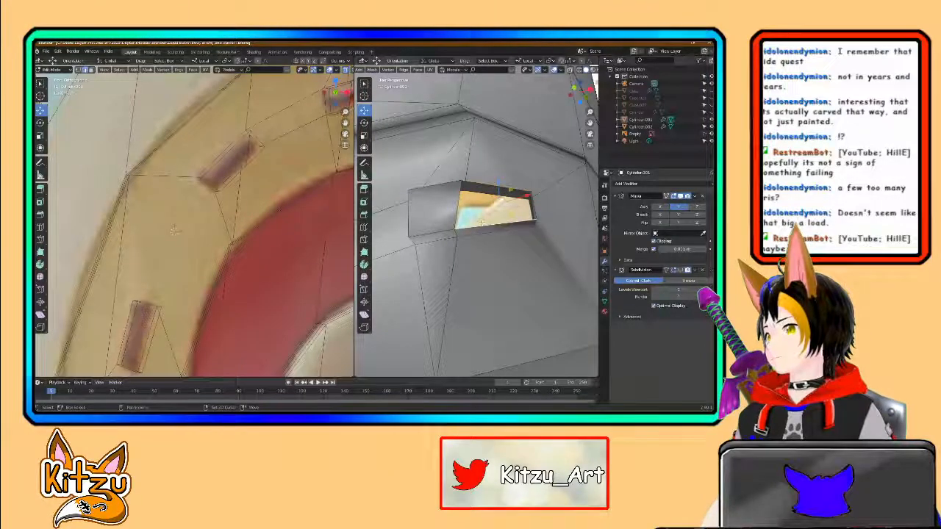
right_click(482, 223)
click(473, 218)
middle_drag(474, 225, 379, 209)
click(681, 271)
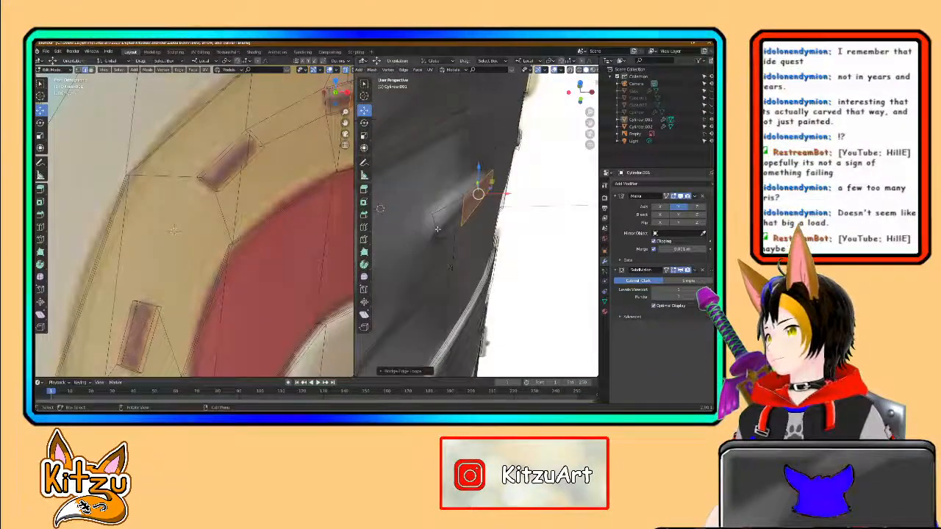
Step: Add supporting loop cuts to the rebuilt stitch and slide them close to its edges
key(g)
key(g)
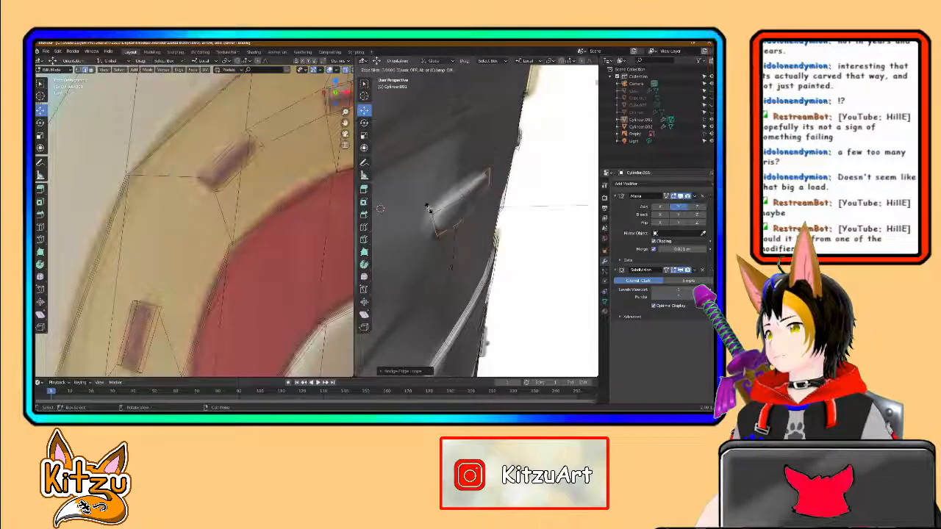
middle_drag(444, 219, 463, 184)
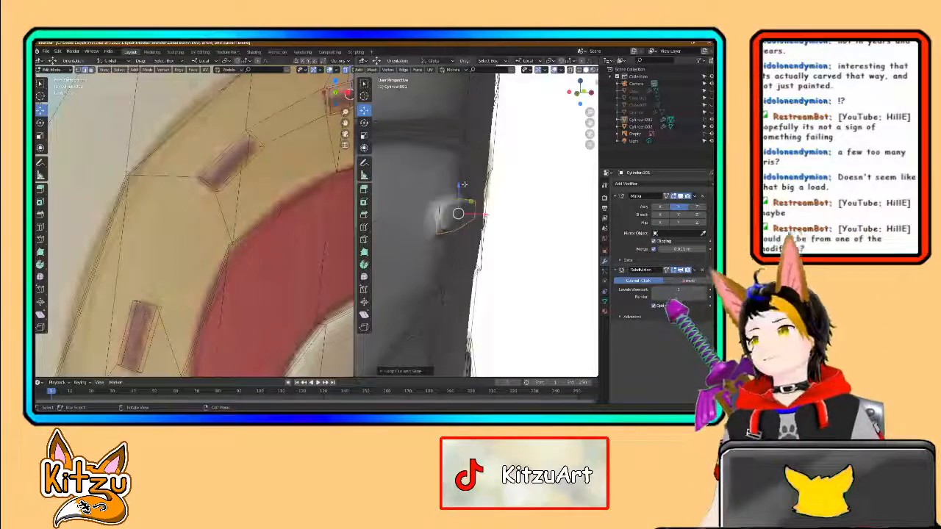
middle_drag(457, 214, 471, 252)
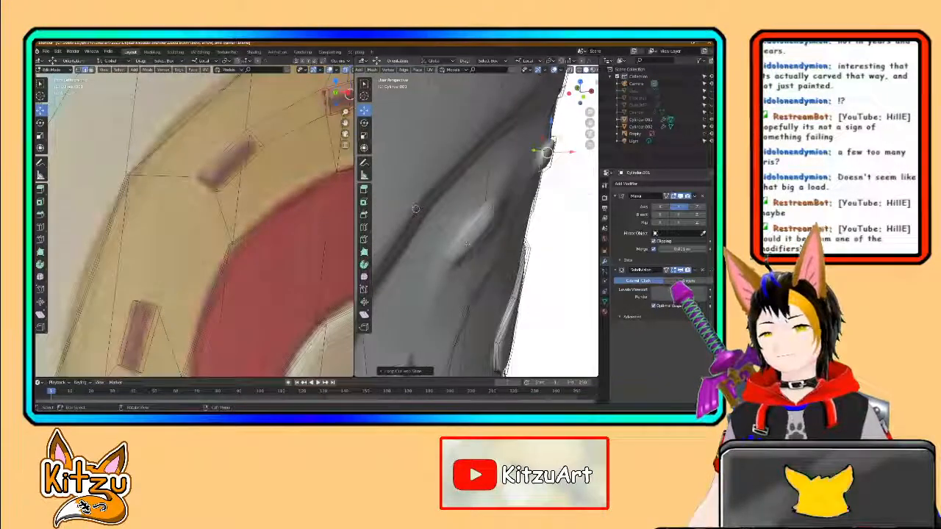
click(488, 206)
click(487, 206)
middle_drag(415, 209, 375, 251)
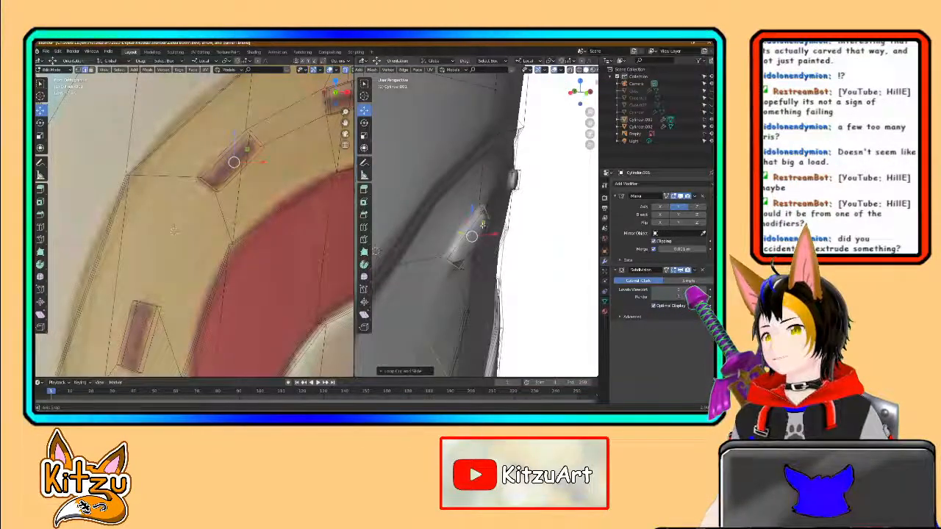
Step: Knife-cut from the next stitch's lower inner corner to the vertex on the trim's inner edge
middle_drag(482, 224, 480, 179)
scroll(198, 250, down, 1)
shift+middle_drag(198, 279, 224, 90)
shift+middle_drag(207, 205, 206, 228)
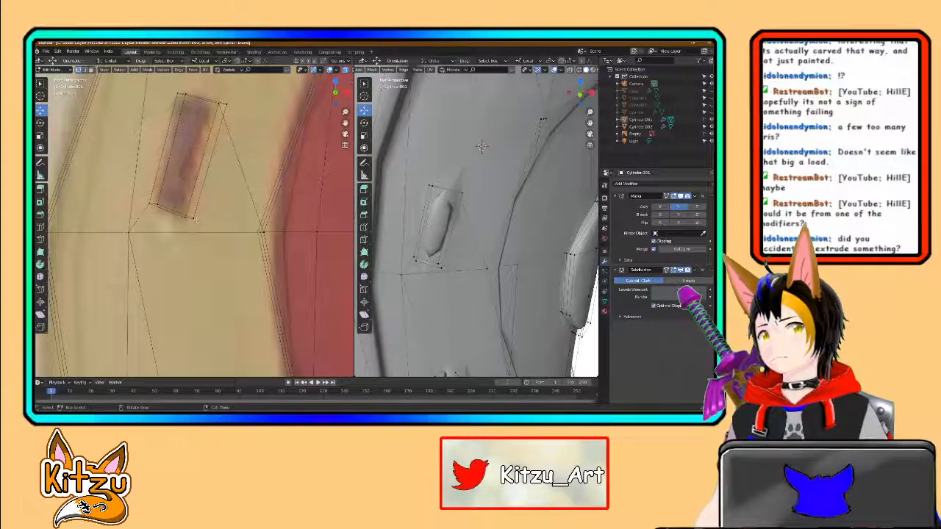
shift+right_click(194, 218)
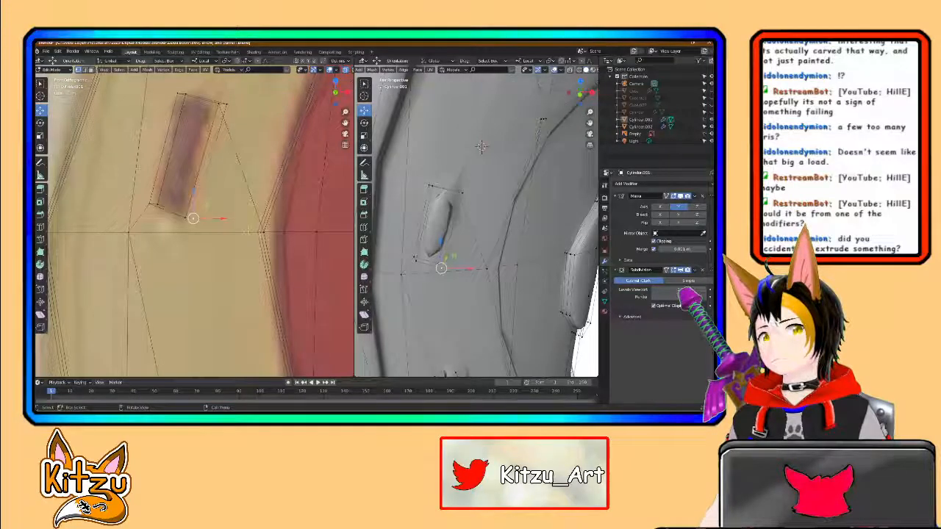
click(44, 243)
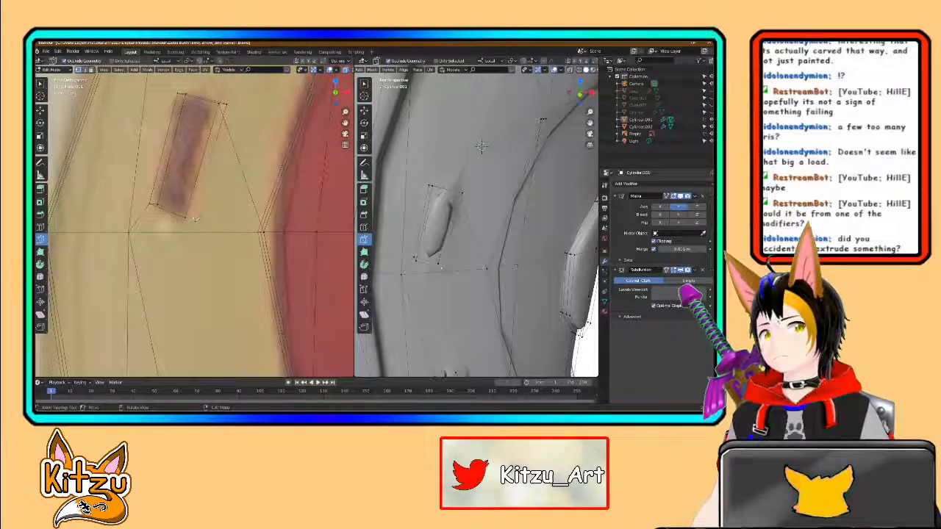
click(194, 218)
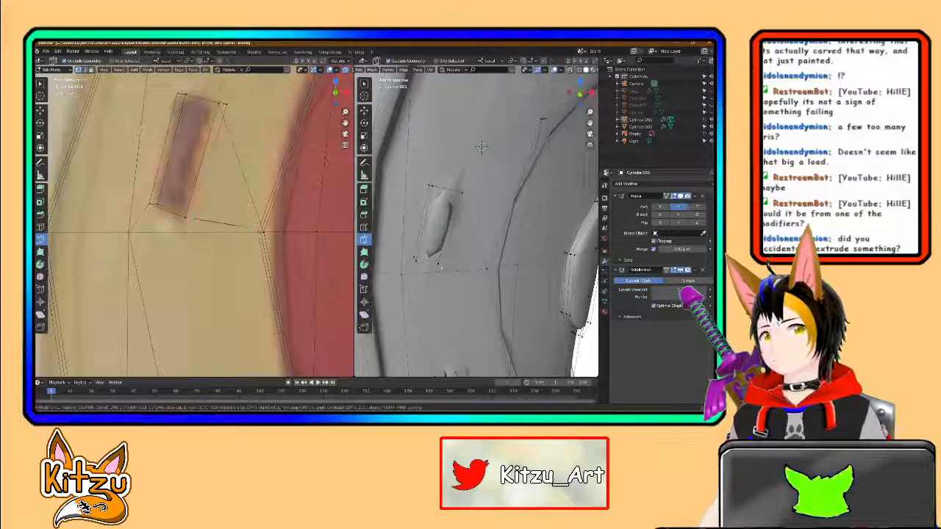
Step: Try to knife-cut an edge from the brown dash mark's lower inner corner to the neighbouring vertex on the red area's outline
click(265, 231)
key(Return)
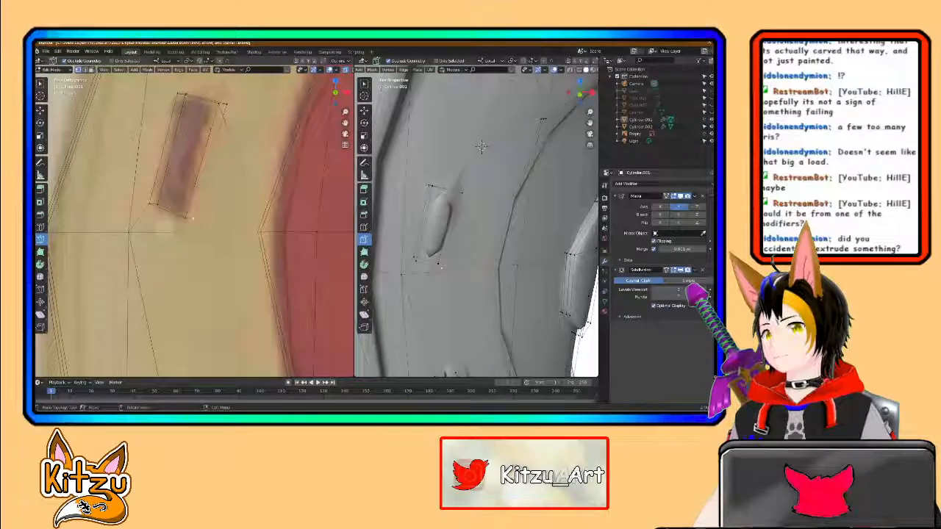
scroll(480, 296, up, 4)
shift+middle_drag(485, 295, 481, 158)
middle_drag(505, 219, 499, 218)
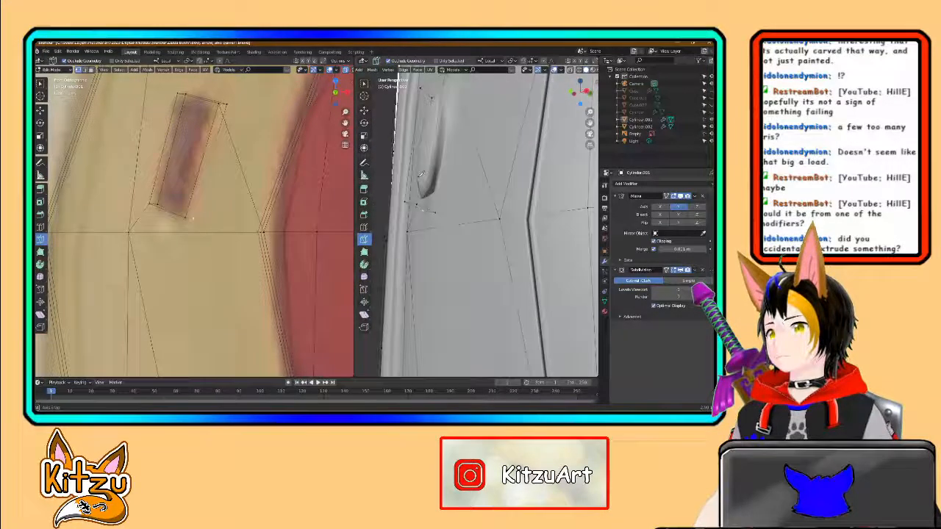
key(k)
click(499, 218)
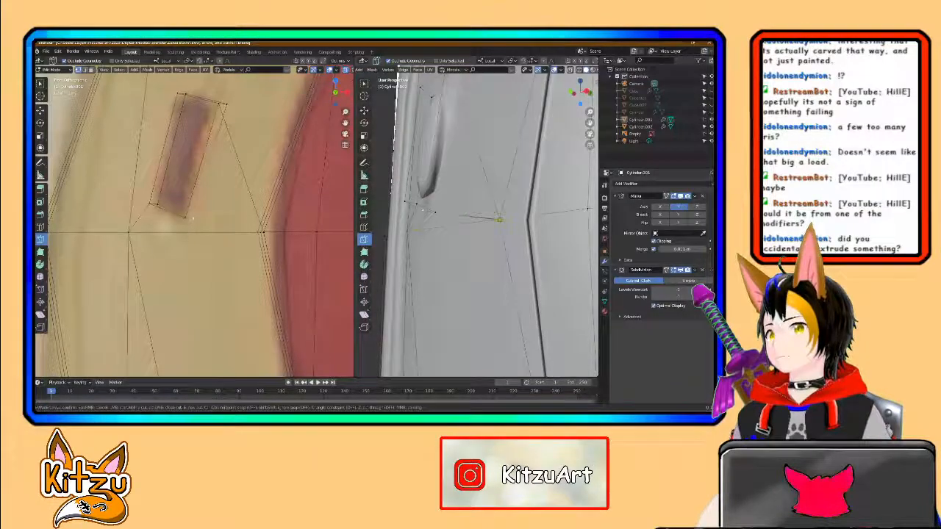
key(Return)
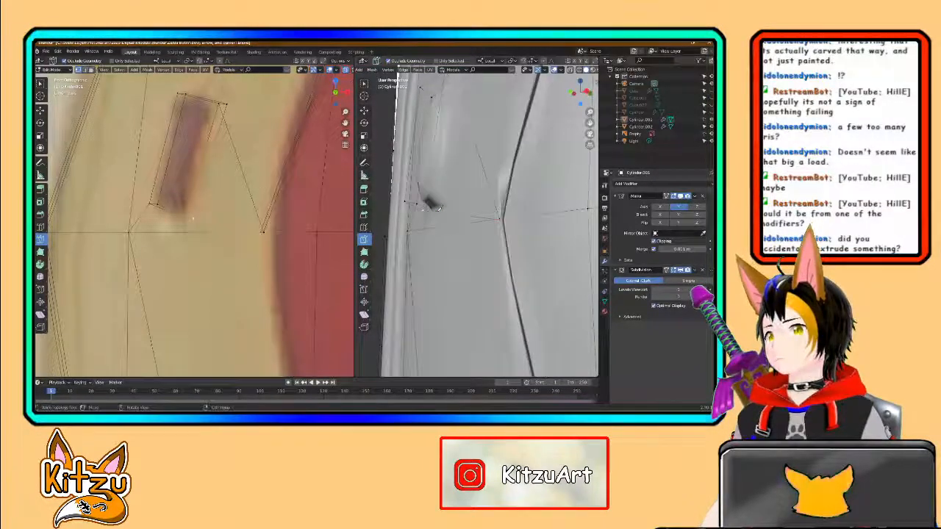
Step: Retry the knife cut from the dash mark's lower corner to the outline vertex in X-ray view, then restore solid display
middle_drag(473, 241, 522, 261)
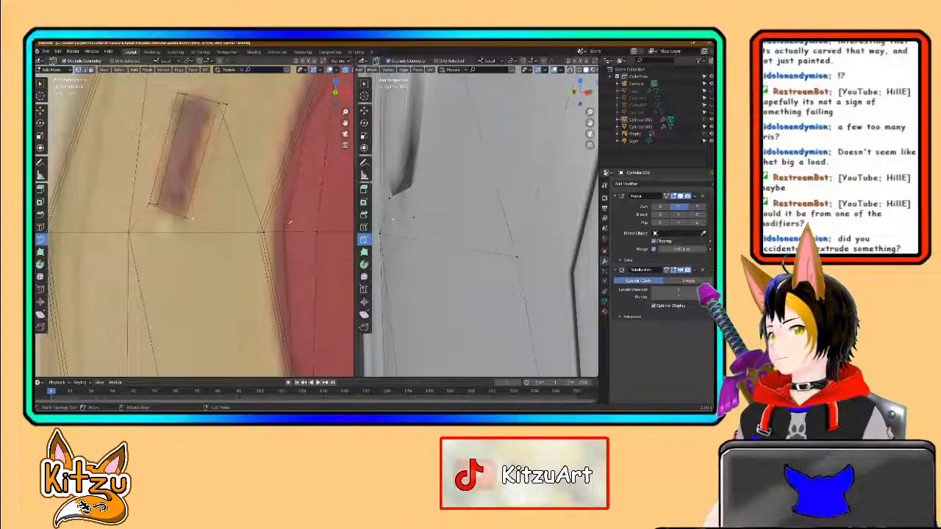
middle_drag(290, 222, 280, 215)
mouse_move(413, 217)
middle_down()
mouse_move(485, 208)
mouse_move(519, 255)
mouse_move(532, 237)
mouse_move(482, 220)
middle_up()
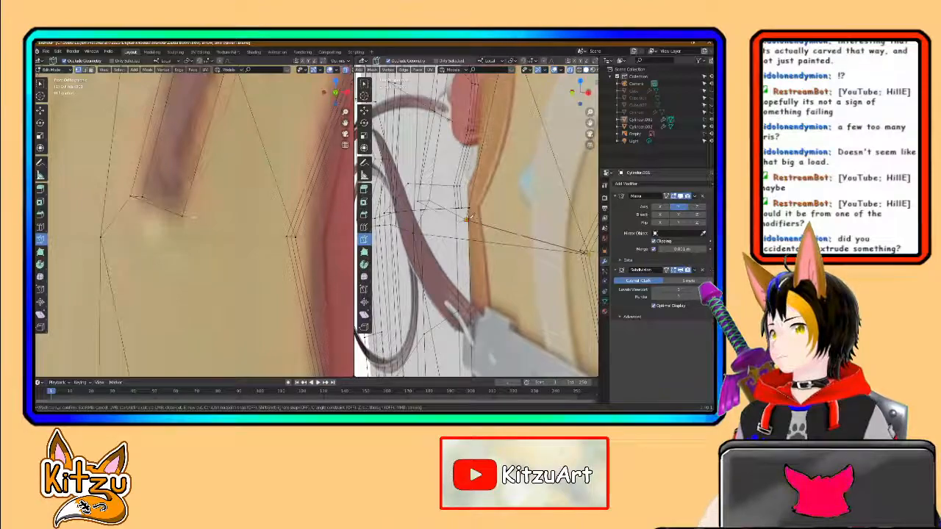
key(Return)
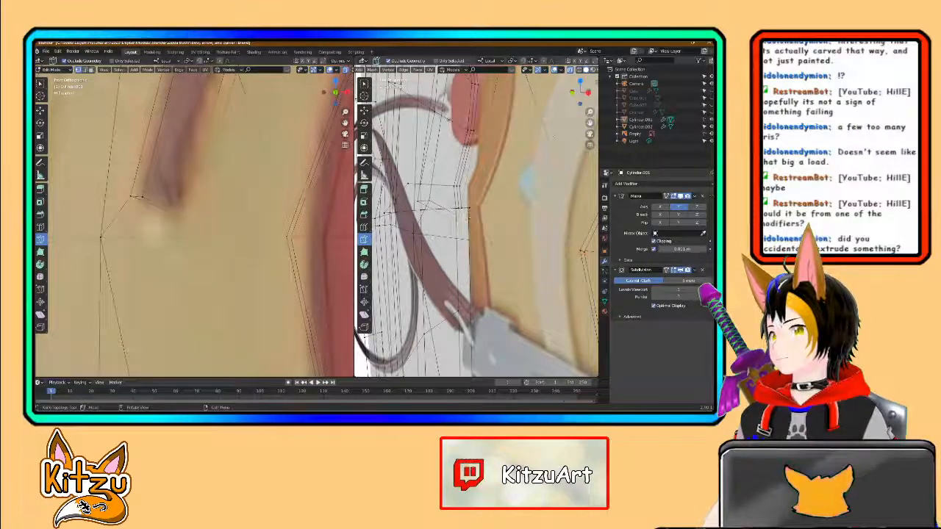
key(alt+z)
middle_drag(467, 216, 481, 258)
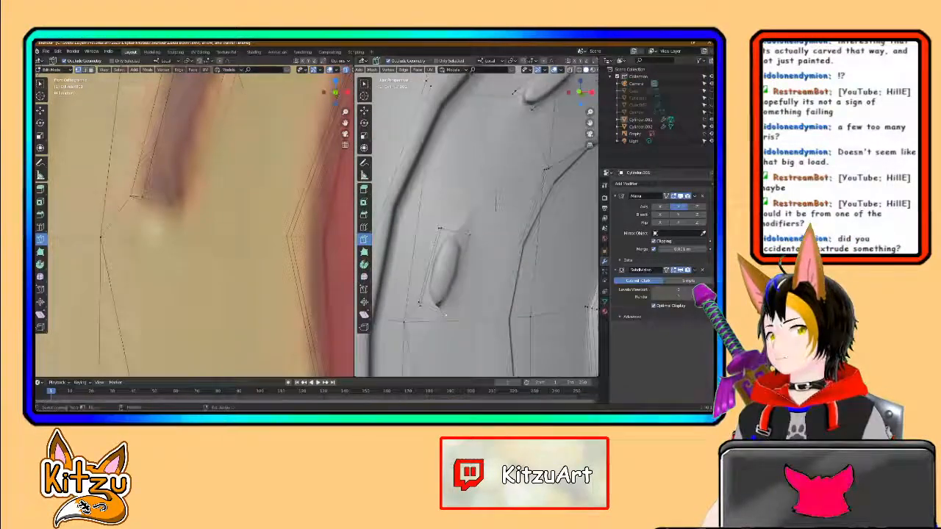
Step: Examine the mesh edges around the dash mark and the adjoining rings against the reference image from several angles
scroll(239, 139, down, 2)
shift+middle_drag(240, 140, 215, 260)
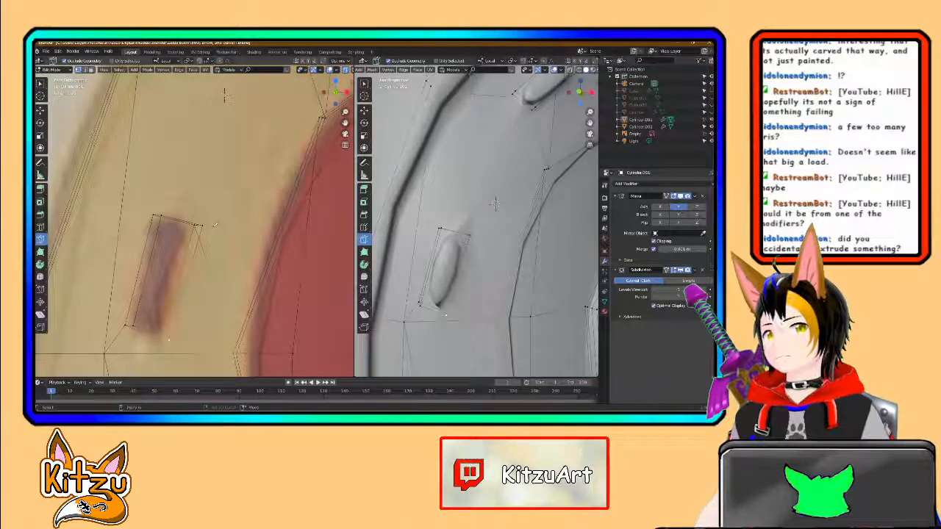
shift+middle_drag(215, 225, 215, 239)
scroll(208, 250, up, 1)
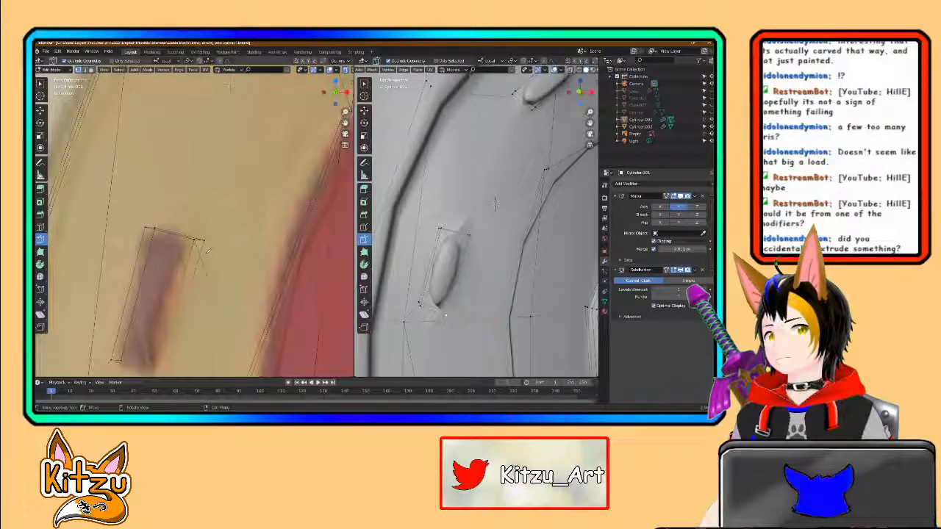
scroll(212, 251, down, 7)
middle_drag(213, 252, 226, 274)
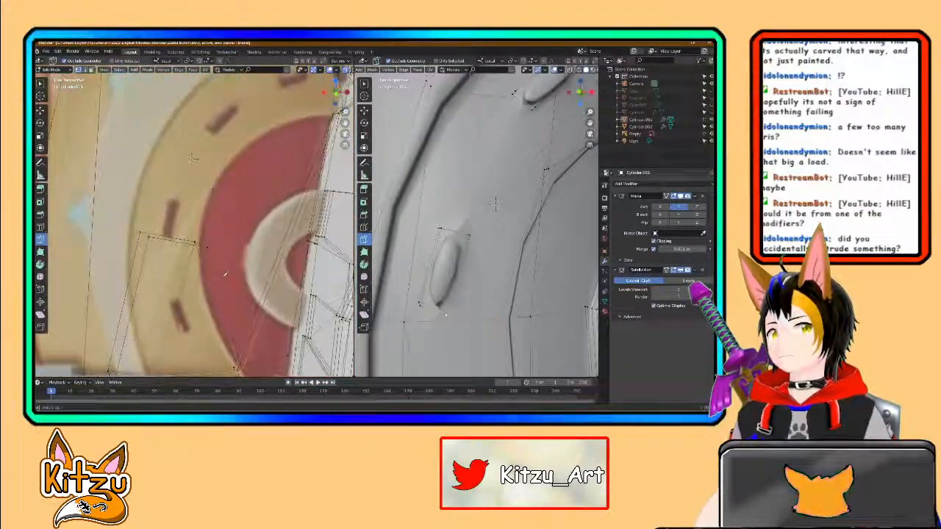
click(337, 93)
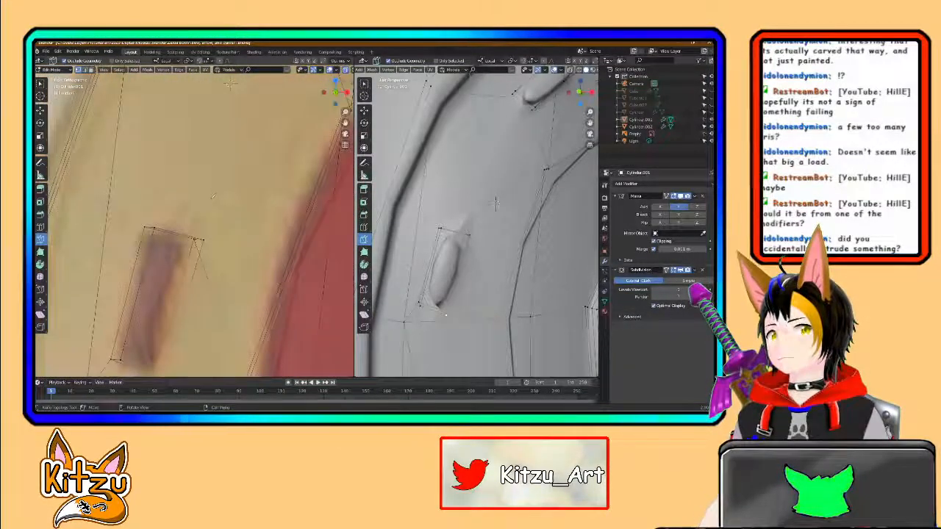
middle_drag(230, 85, 165, 173)
click(163, 225)
shift+middle_drag(192, 120, 226, 167)
scroll(252, 280, down, 3)
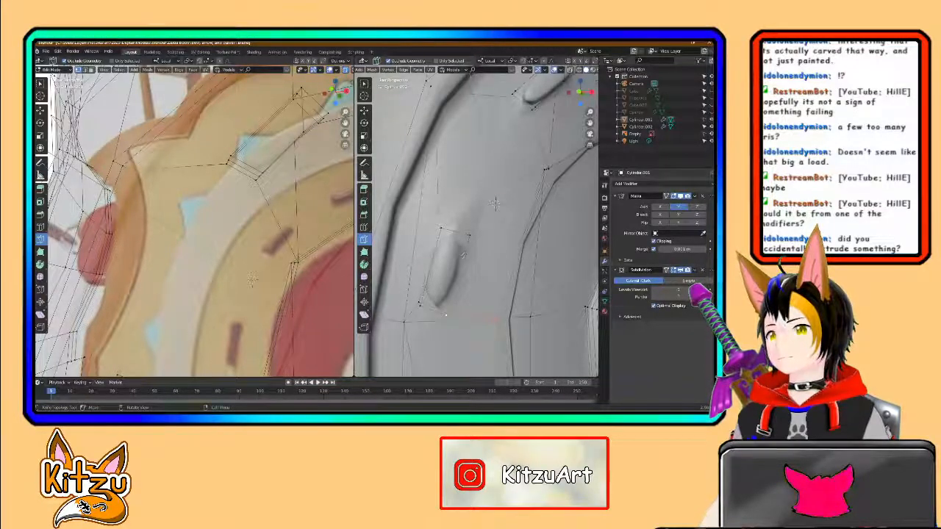
middle_drag(495, 204, 449, 195)
middle_drag(446, 197, 479, 203)
middle_drag(294, 199, 300, 207)
middle_drag(254, 271, 276, 277)
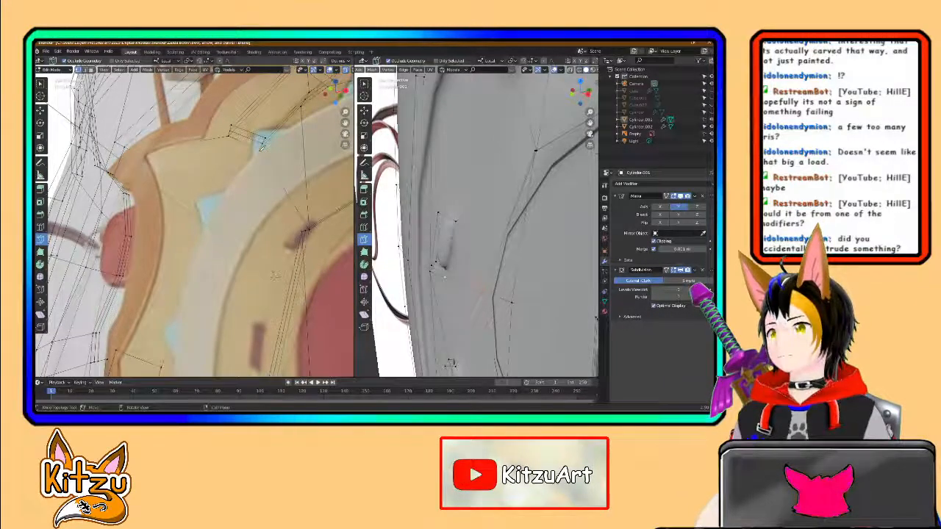
middle_drag(275, 276, 282, 241)
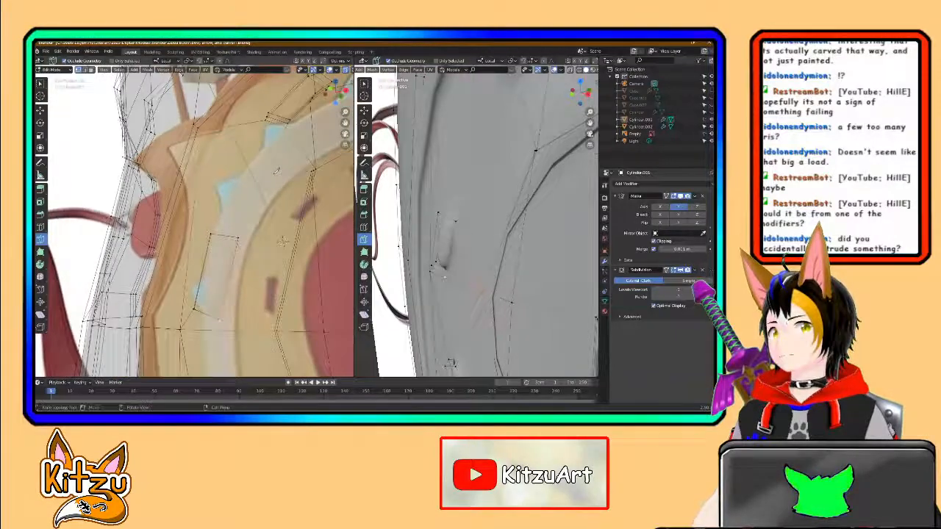
middle_drag(276, 170, 265, 193)
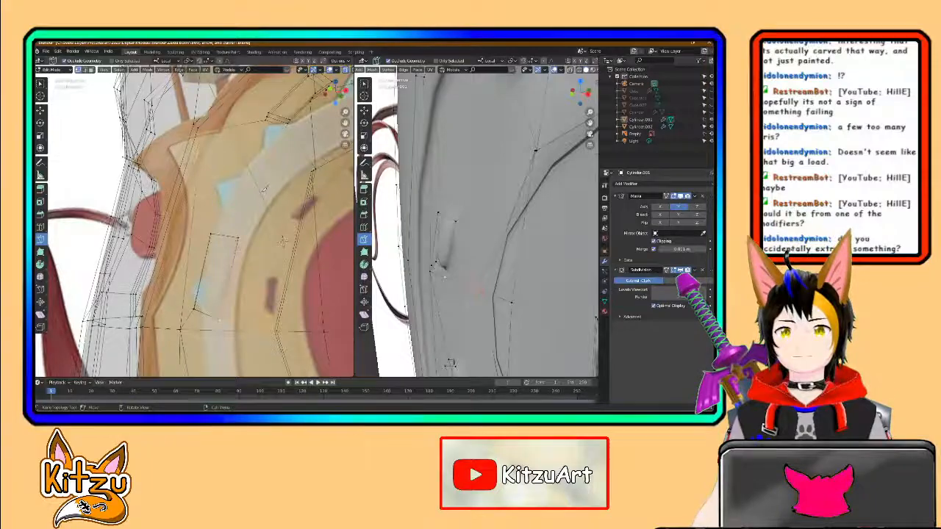
middle_drag(256, 185, 255, 187)
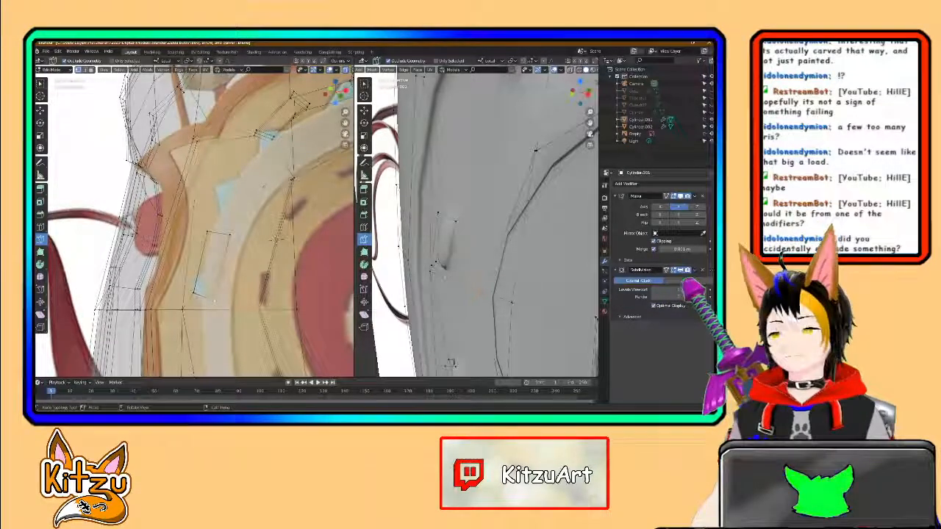
middle_drag(264, 201, 256, 205)
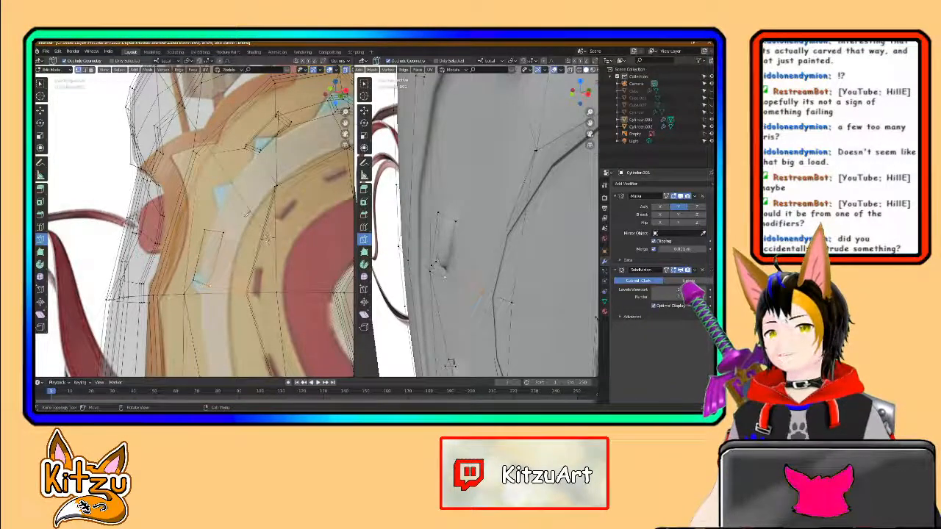
Step: Undo the last edit and add a loop cut to the upper dash mark, sliding it against the mark's side
key(ctrl+z)
middle_drag(433, 268, 465, 244)
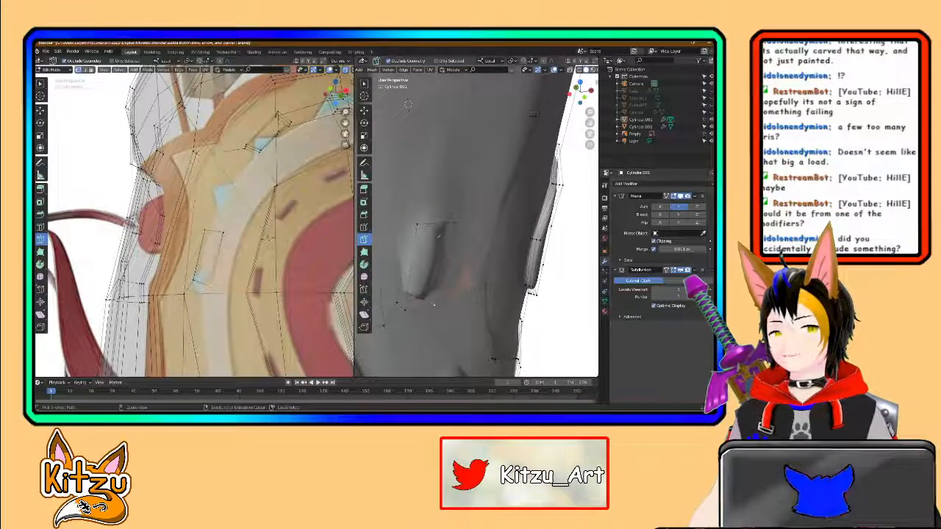
click(449, 226)
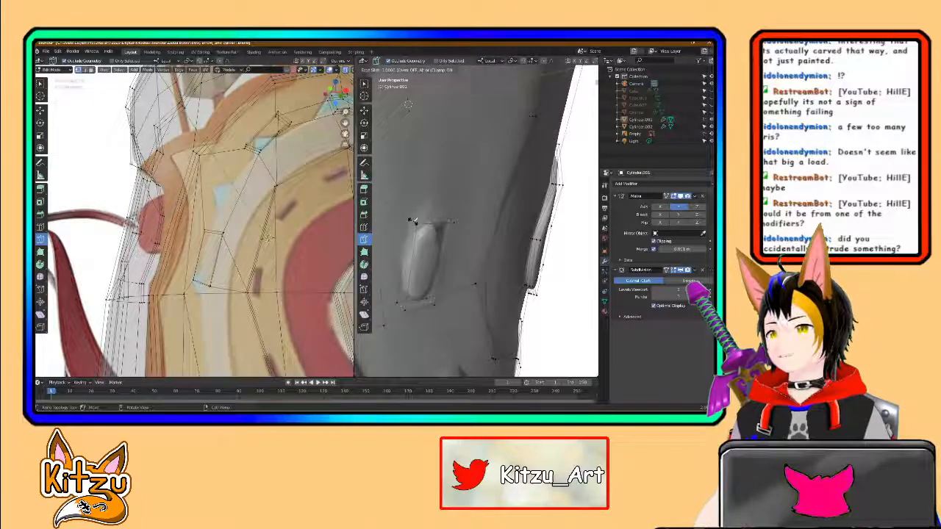
click(450, 229)
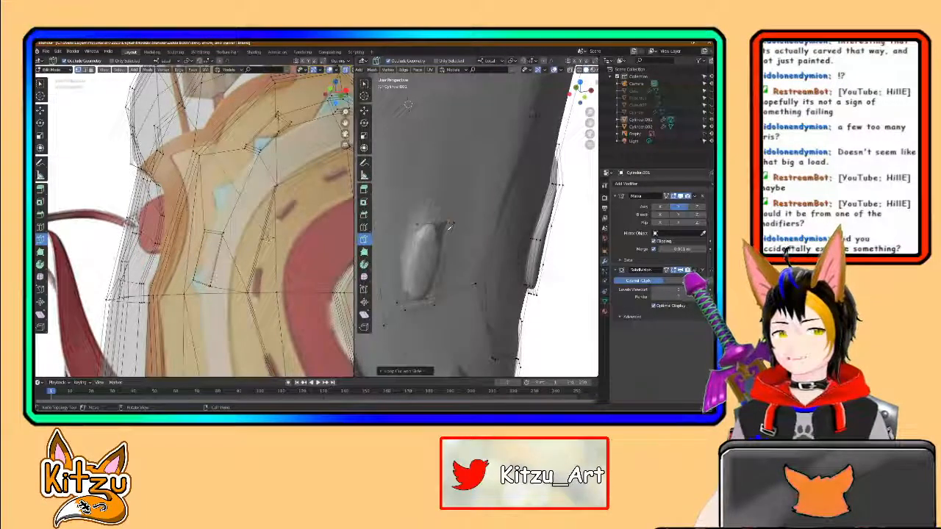
Step: Knife-cut an edge from the upper dash mark's lower corner to the upper corner of the dash mark below it
middle_drag(268, 238, 281, 213)
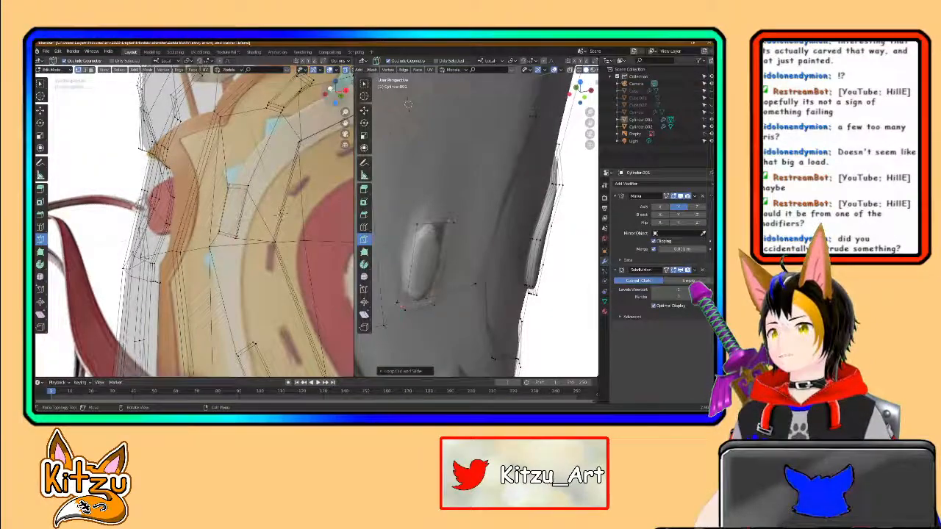
key(KP_1)
middle_drag(251, 120, 263, 212)
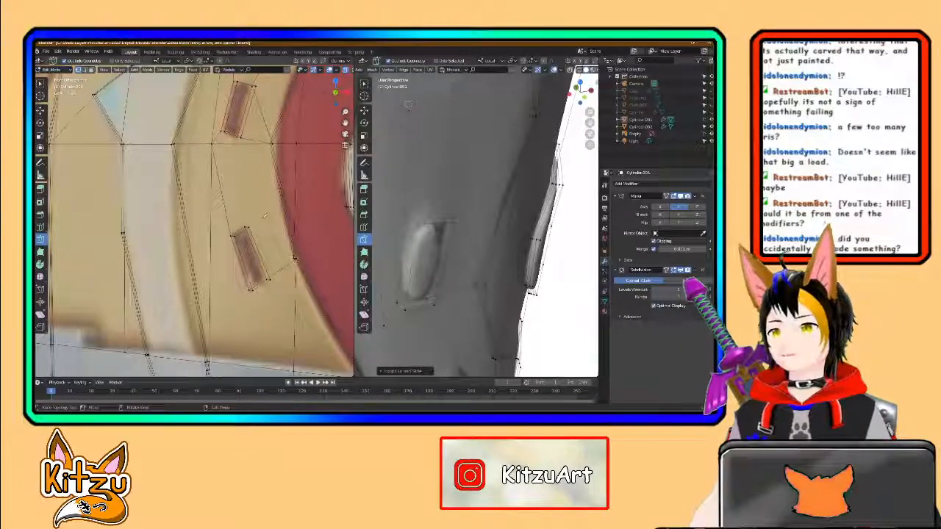
key(k)
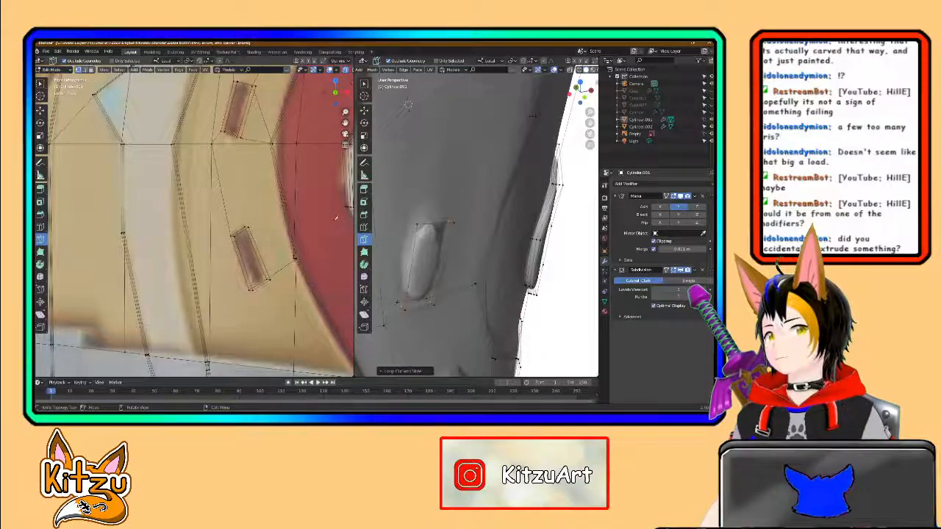
middle_drag(476, 259, 524, 157)
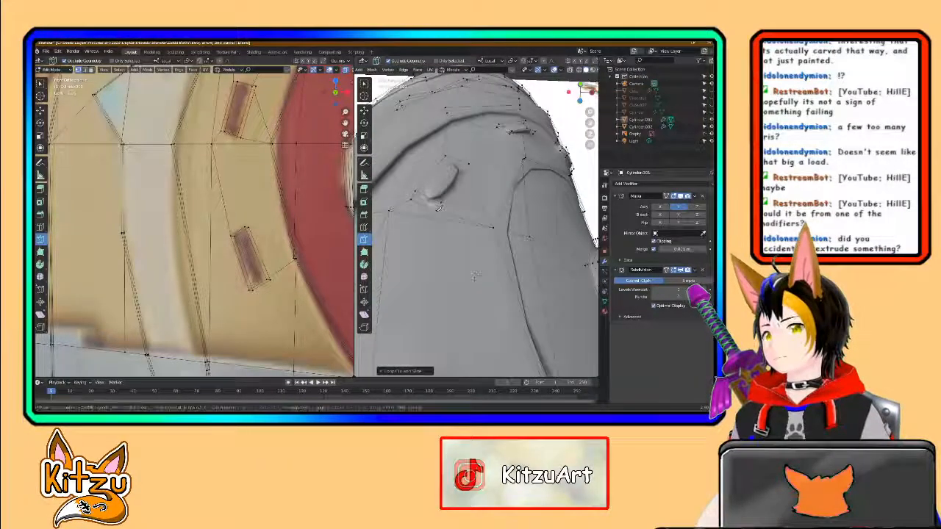
middle_drag(460, 294, 449, 324)
scroll(441, 221, up, 4)
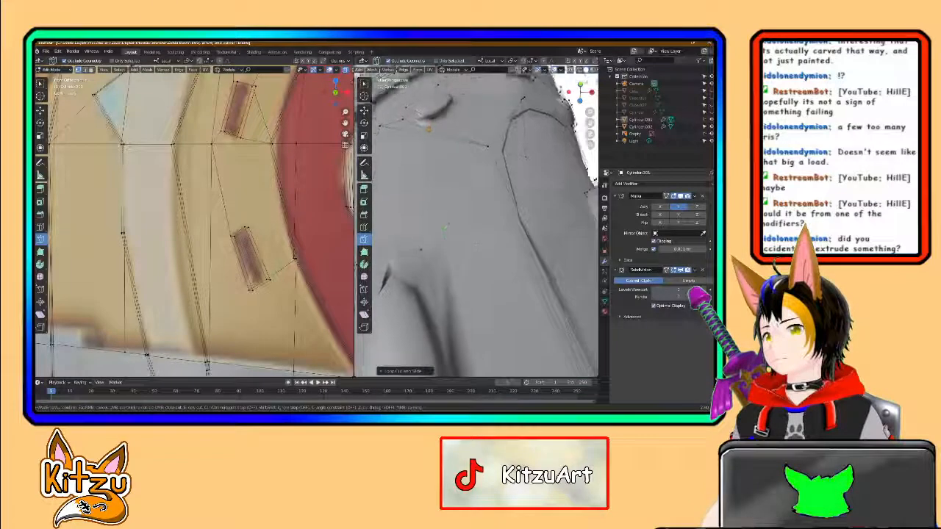
shift+middle_drag(430, 154, 412, 272)
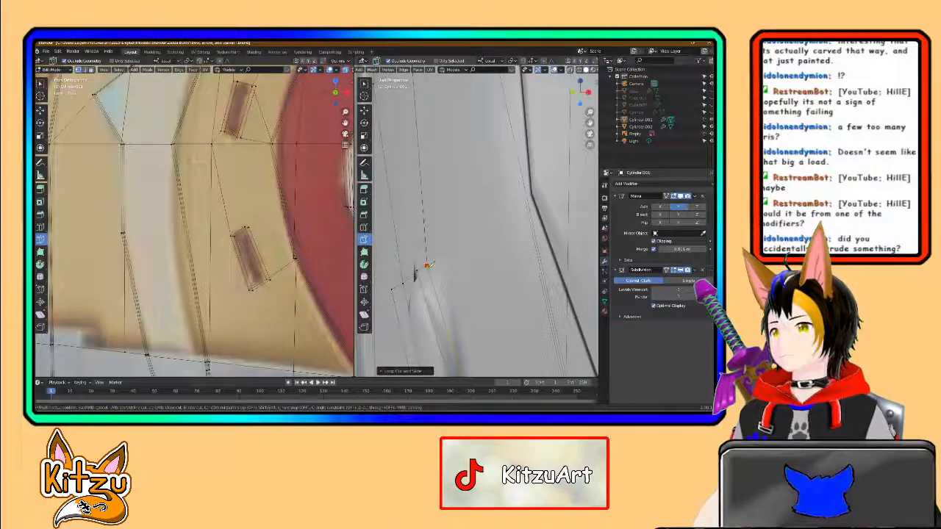
mouse_move(430, 264)
middle_down()
mouse_move(491, 252)
mouse_move(461, 256)
middle_up()
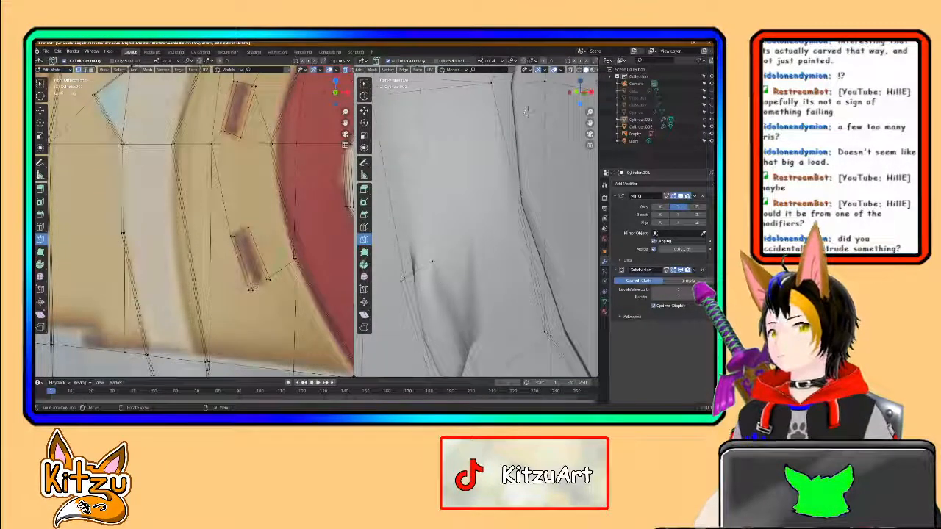
middle_drag(515, 125, 485, 138)
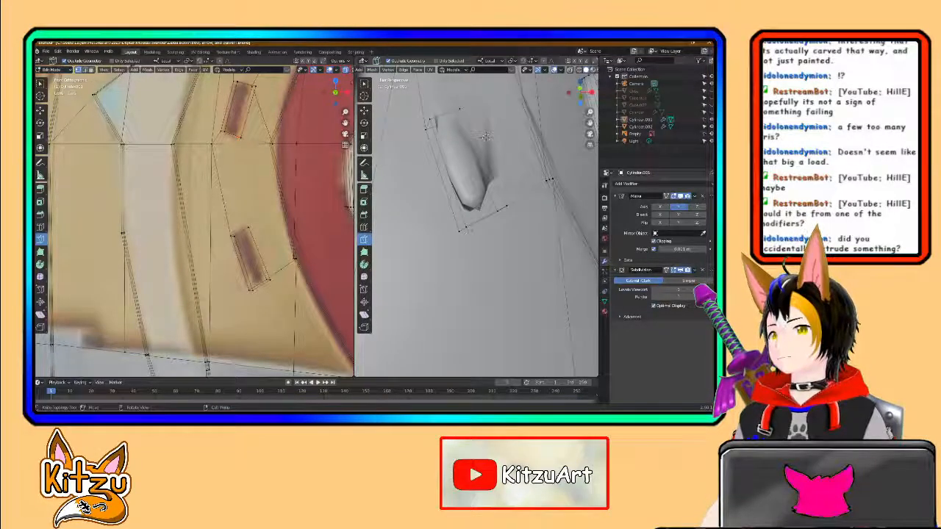
Step: Extend the knife cut from the lower dash mark's bottom corner to the vertex on the ring's outer groove
click(462, 229)
scroll(448, 287, down, 2)
shift+middle_drag(445, 288, 496, 226)
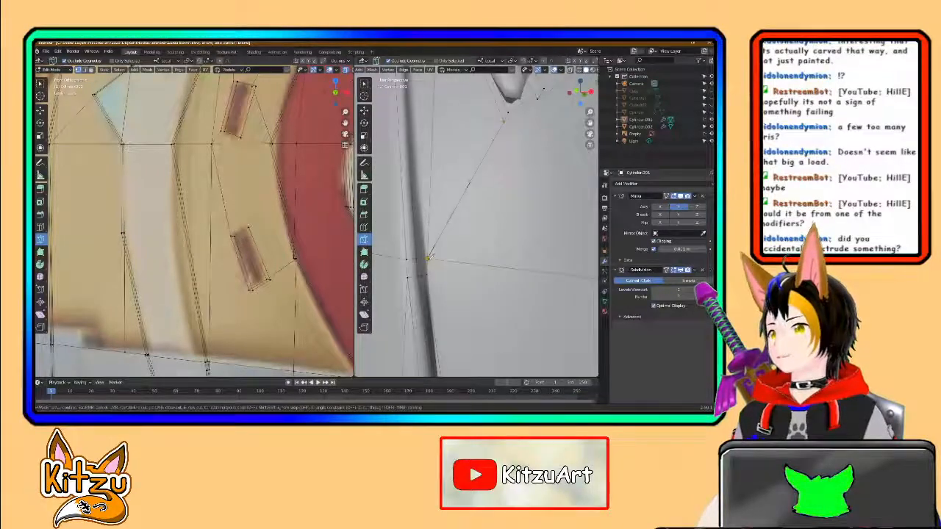
key(Return)
Step: Add a loop cut to the lower dash mark, sliding it against the mark's side
shift+middle_drag(484, 152, 445, 252)
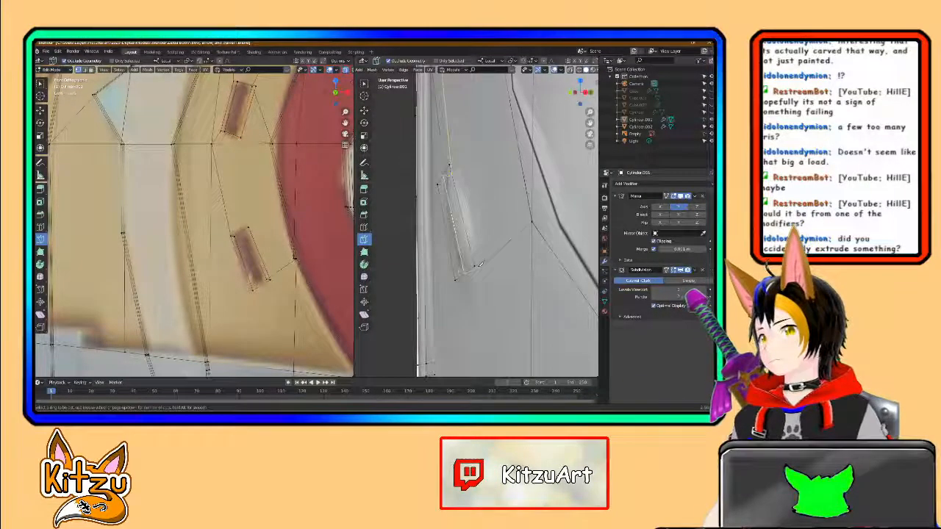
key(g)
key(g)
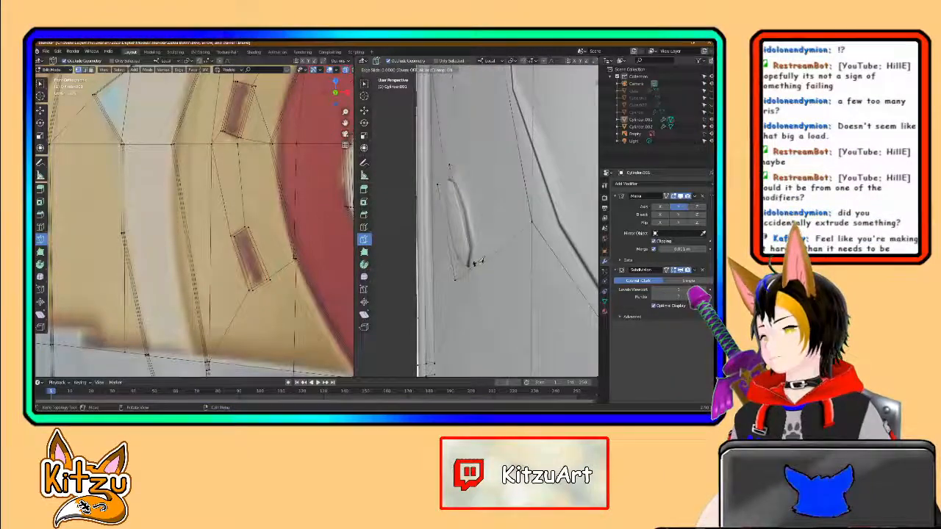
click(476, 260)
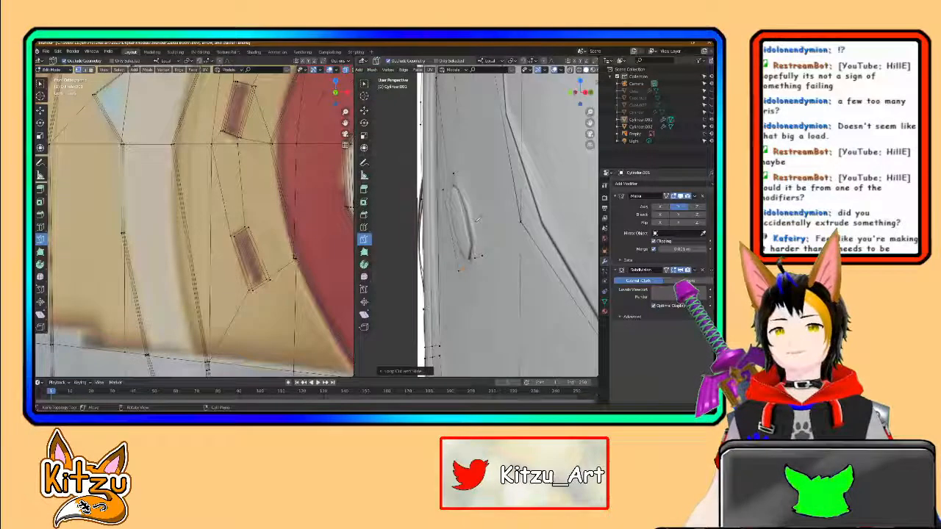
middle_drag(478, 259, 518, 256)
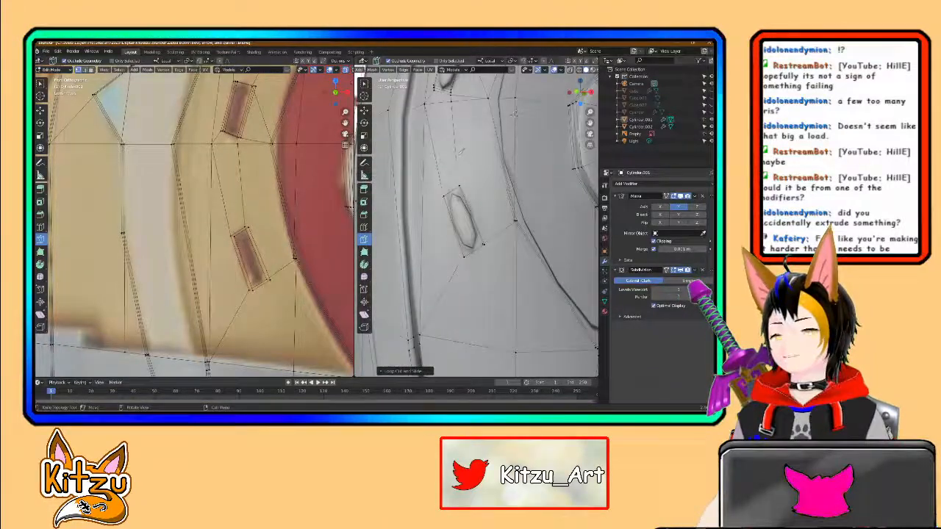
shift+middle_drag(460, 145, 475, 231)
scroll(474, 232, down, 4)
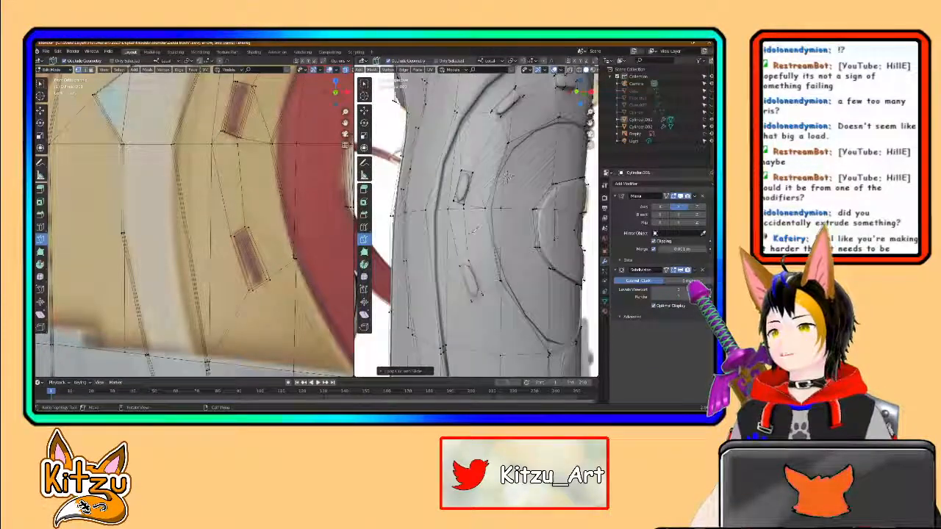
Step: Examine the carved dash marks on the lower part of the shaded quiver mesh
shift+middle_drag(493, 296, 485, 202)
scroll(485, 203, up, 1)
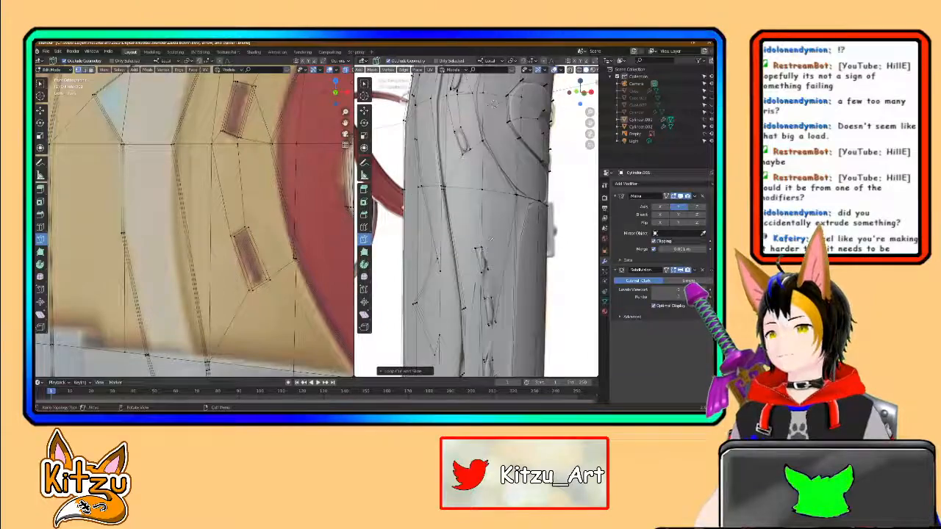
shift+middle_drag(486, 281, 485, 238)
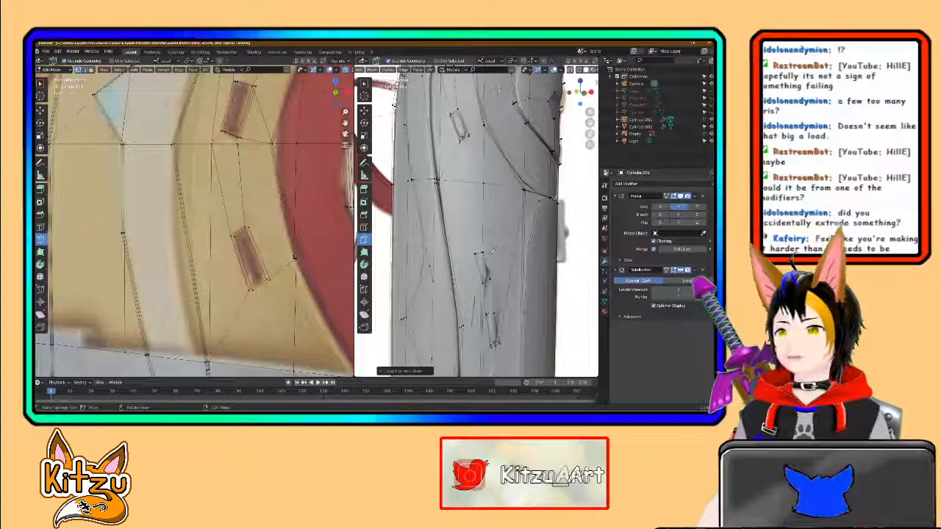
scroll(485, 236, up, 3)
scroll(485, 235, up, 2)
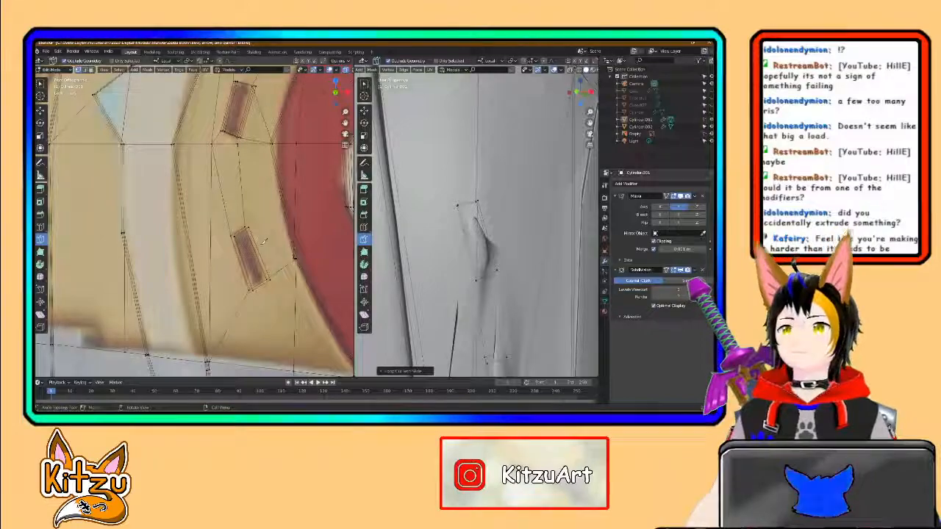
scroll(476, 224, down, 6)
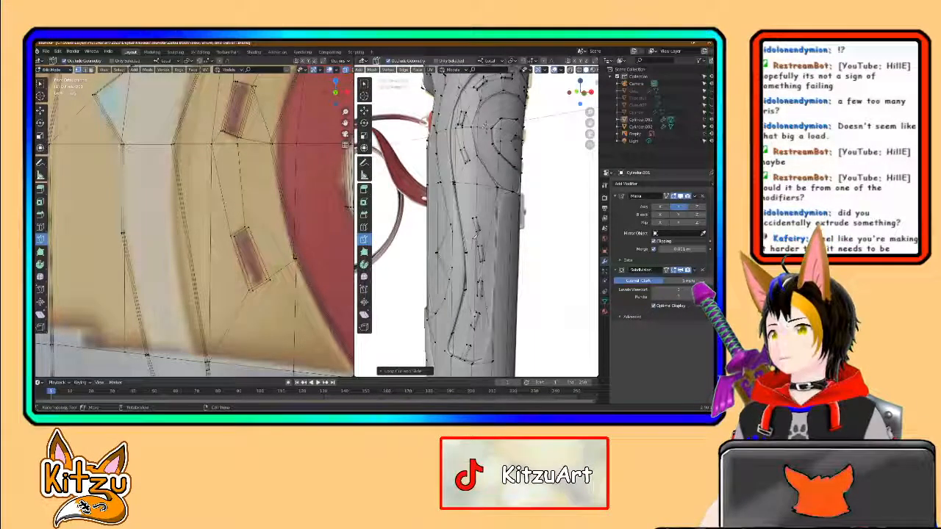
middle_drag(480, 203, 474, 258)
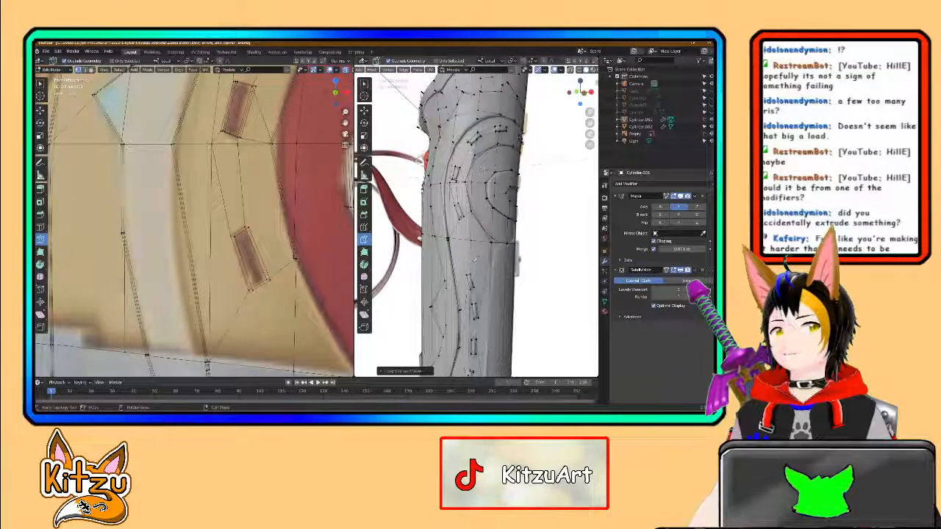
middle_drag(474, 258, 464, 228)
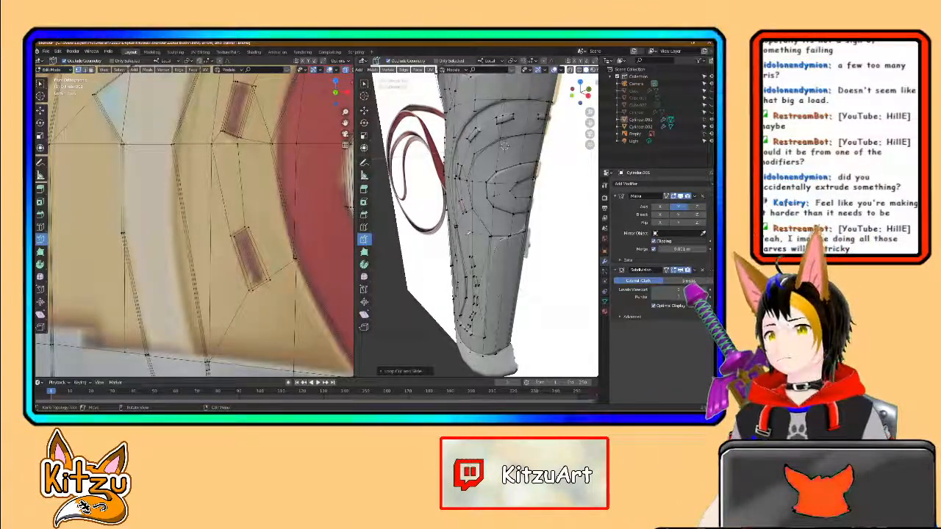
Step: With the Move tool active, box-select the four dash marks along the tan ring's upper arc, starting from the one at the outer edge
click(364, 111)
scroll(468, 294, down, 1)
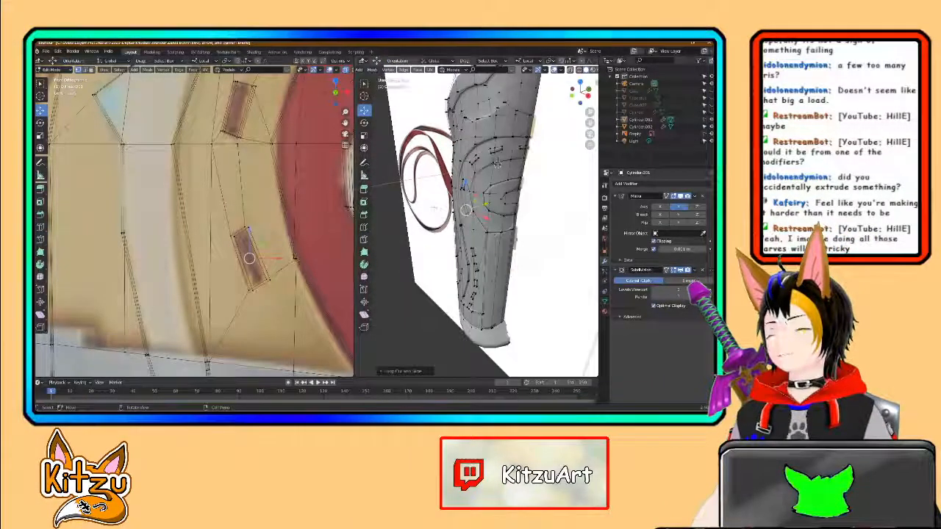
scroll(468, 294, up, 3)
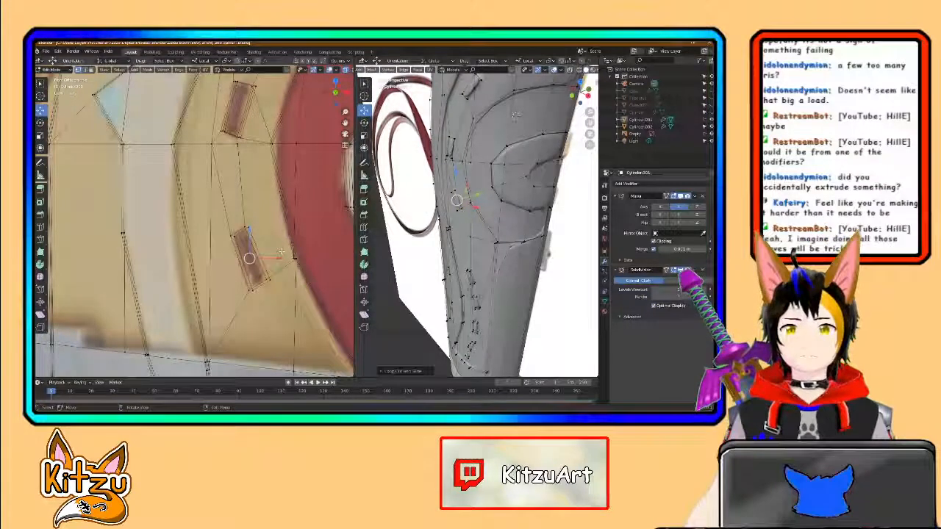
scroll(282, 254, down, 5)
shift+middle_drag(309, 99, 249, 220)
scroll(249, 219, up, 5)
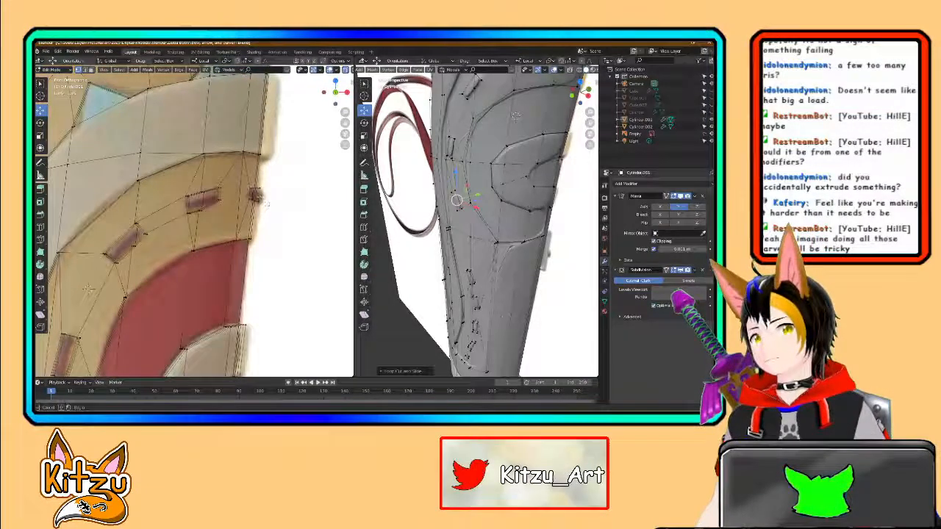
drag(180, 185, 227, 214)
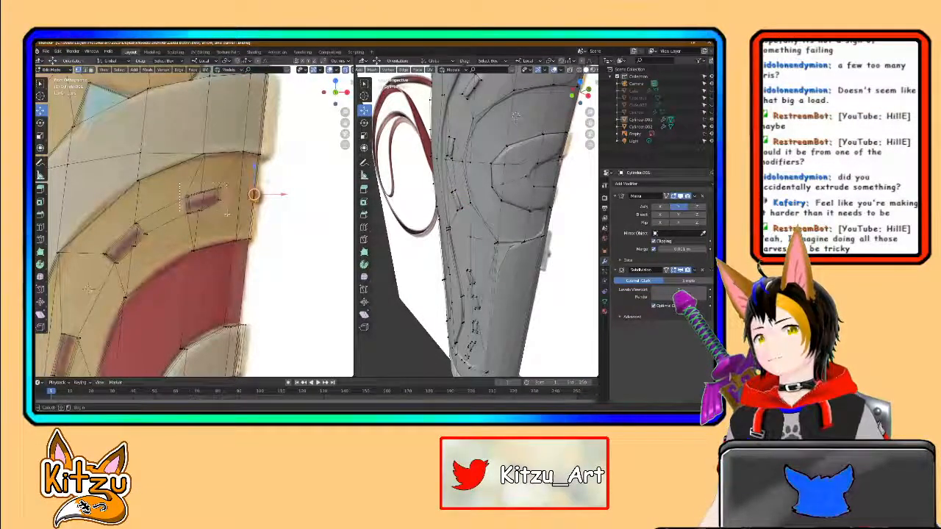
scroll(88, 288, down, 2)
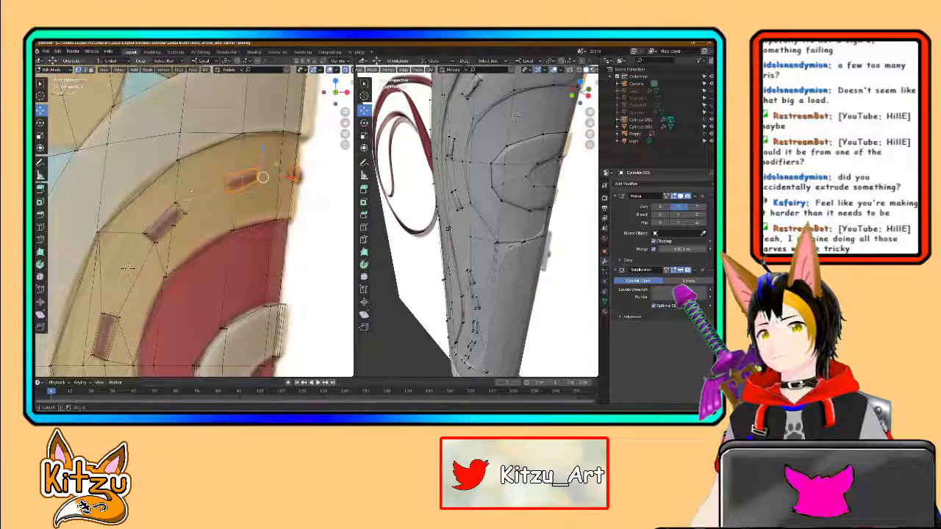
middle_drag(127, 269, 216, 191)
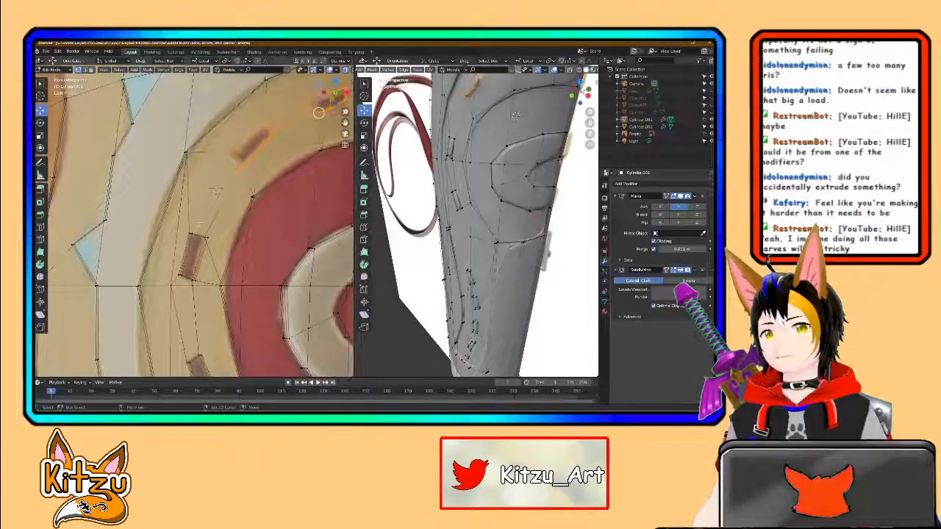
drag(213, 290, 212, 290)
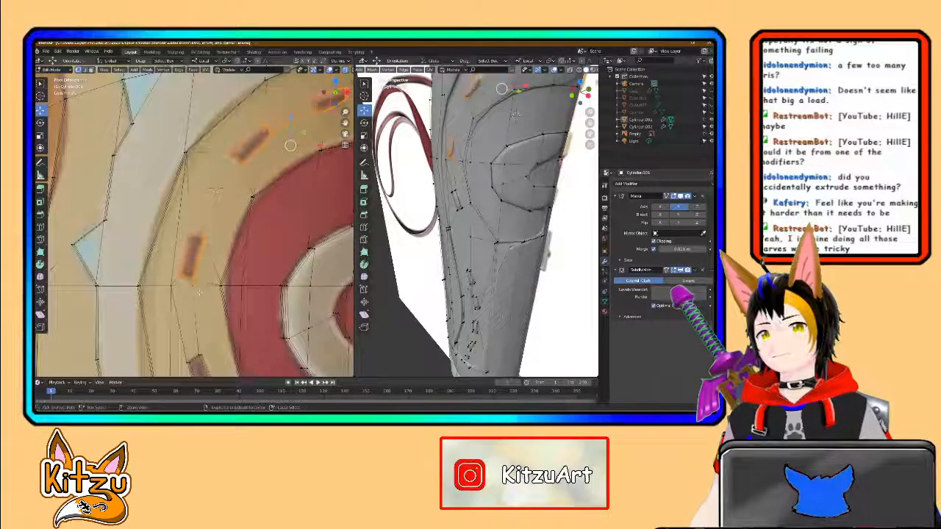
Step: Add the tan ring's lowest dash mark and the first two marks of the lower vertical row to the selection
shift+middle_drag(208, 315, 191, 167)
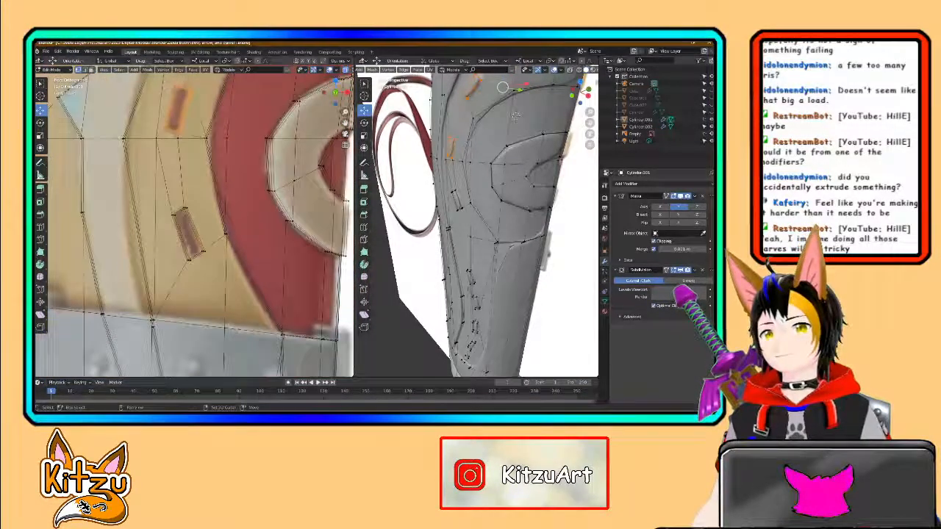
shift+drag(169, 199, 208, 274)
scroll(208, 274, down, 1)
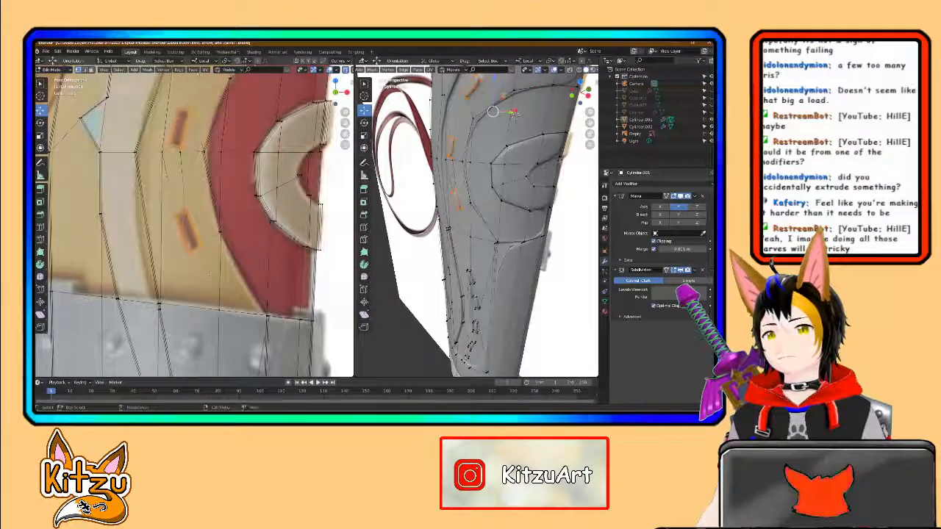
shift+middle_drag(207, 273, 182, 169)
shift+middle_drag(179, 284, 169, 227)
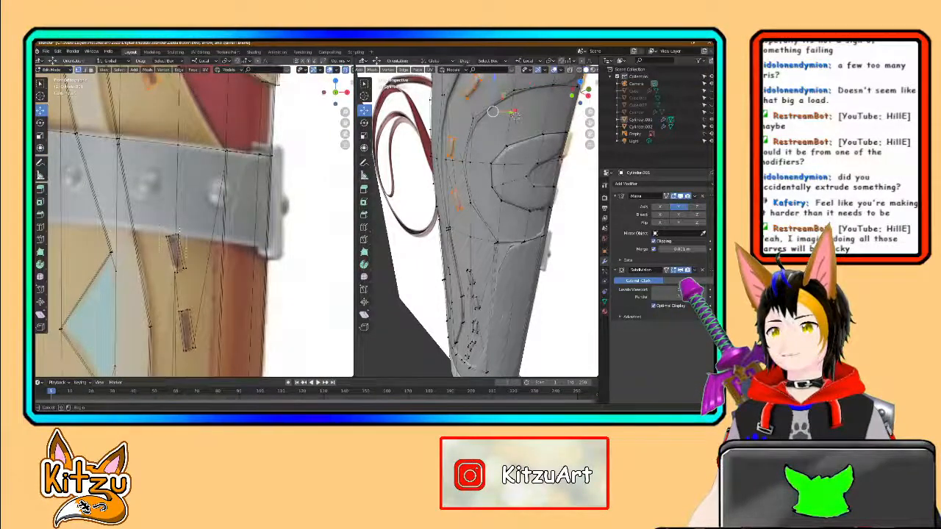
shift+middle_drag(171, 302, 182, 209)
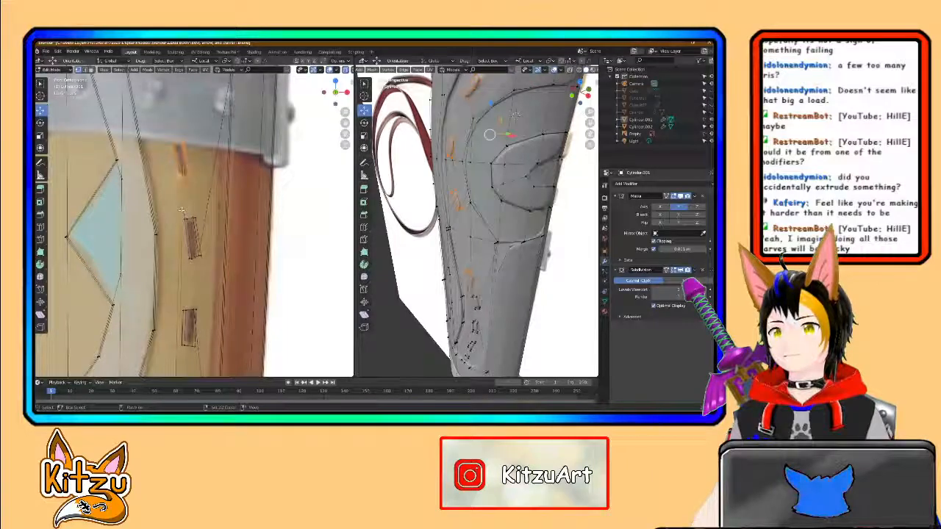
shift+drag(205, 265, 205, 266)
shift+middle_drag(206, 266, 203, 154)
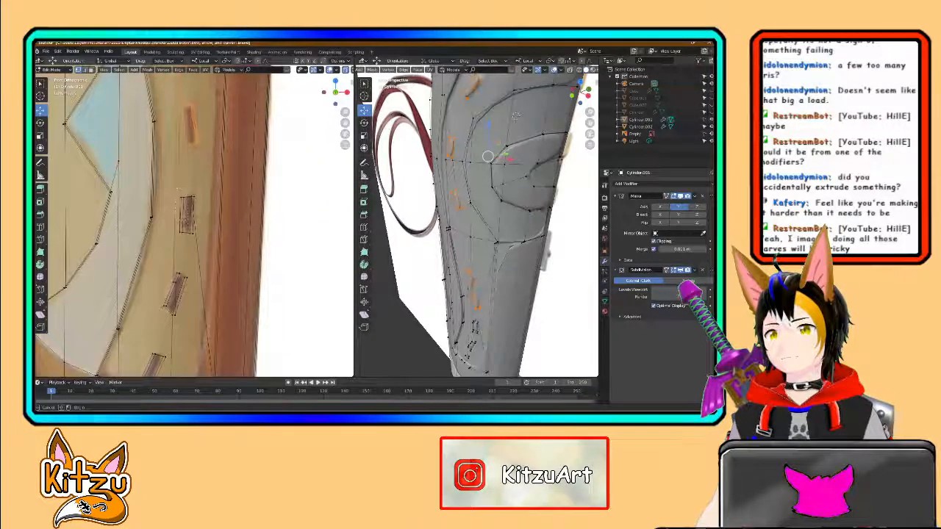
Step: Add the three remaining dash marks, down to the tan panel's bottom corner, to the selection
drag(178, 189, 200, 240)
shift+middle_drag(195, 249, 219, 173)
key(b)
drag(186, 196, 211, 243)
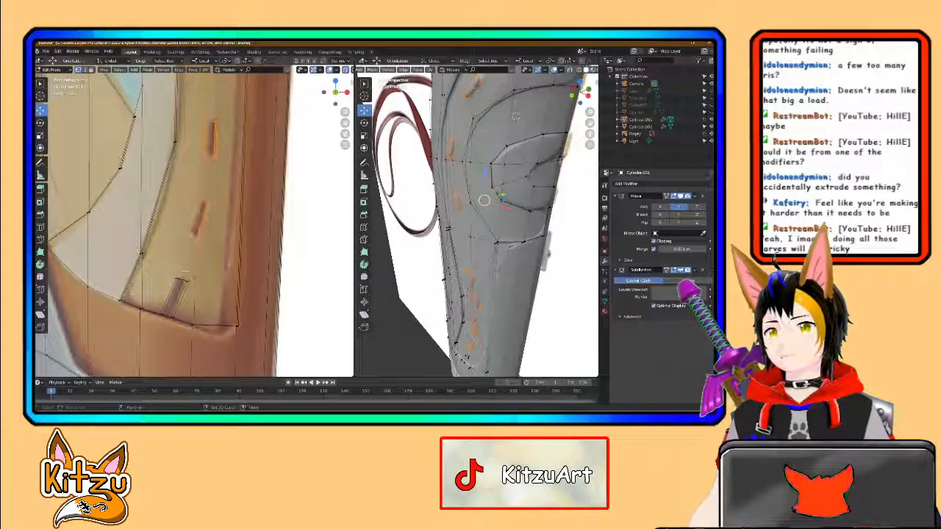
shift+middle_drag(184, 275, 192, 249)
drag(200, 295, 201, 296)
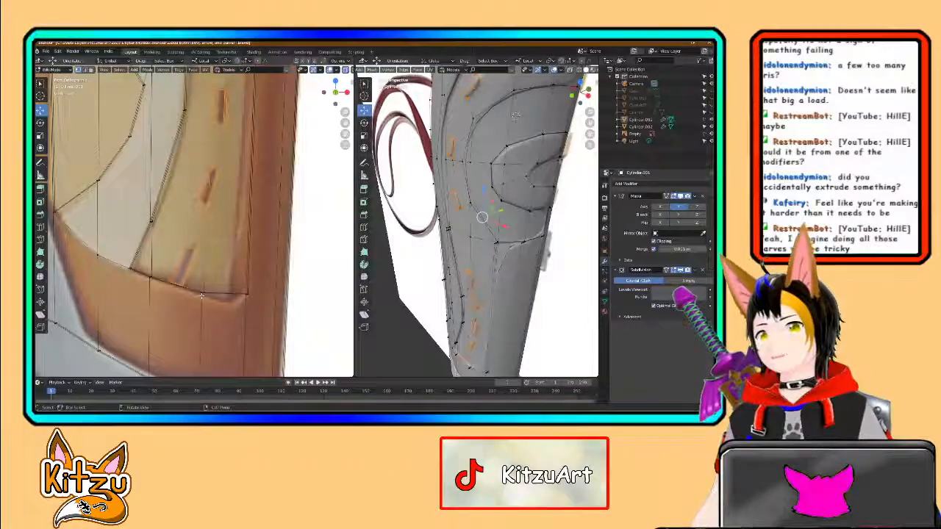
Step: Separate the selected dash marks from the quiver mesh by selection and return to Object Mode
middle_drag(516, 115, 461, 178)
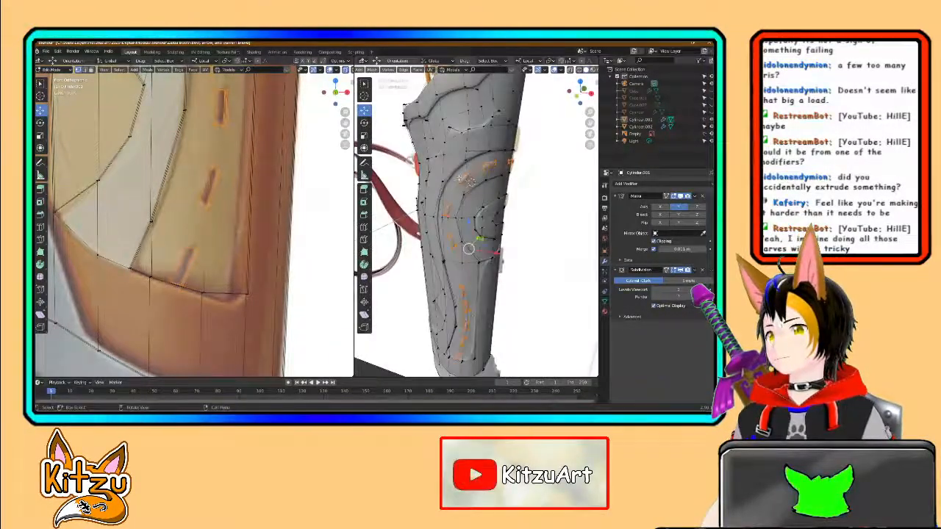
right_click(464, 179)
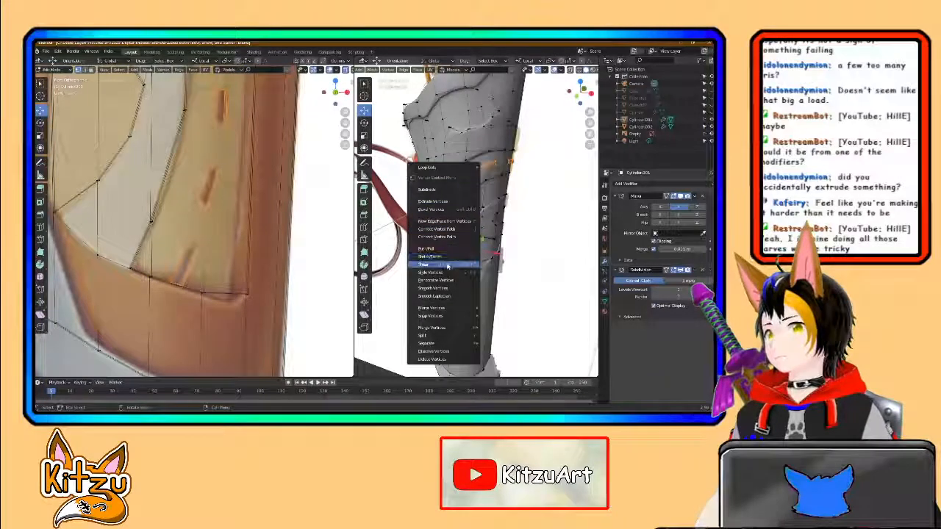
mouse_move(444, 344)
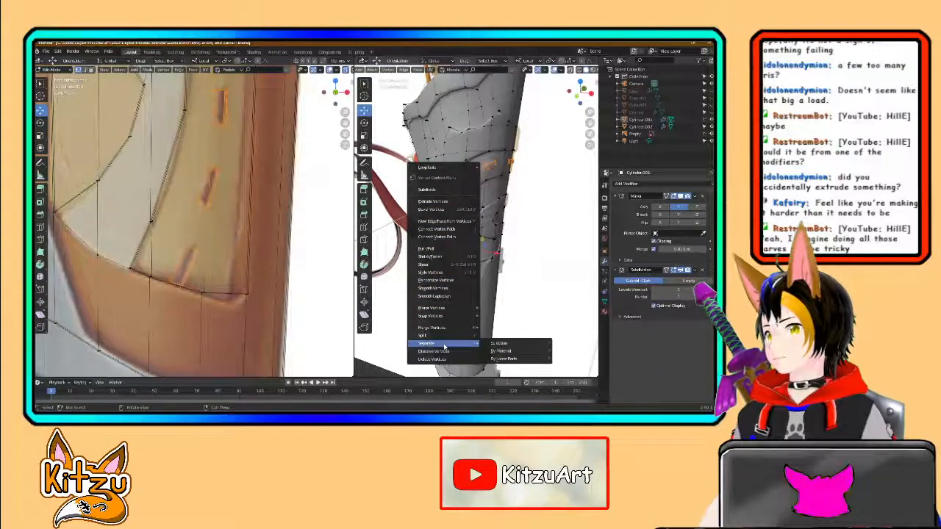
click(498, 343)
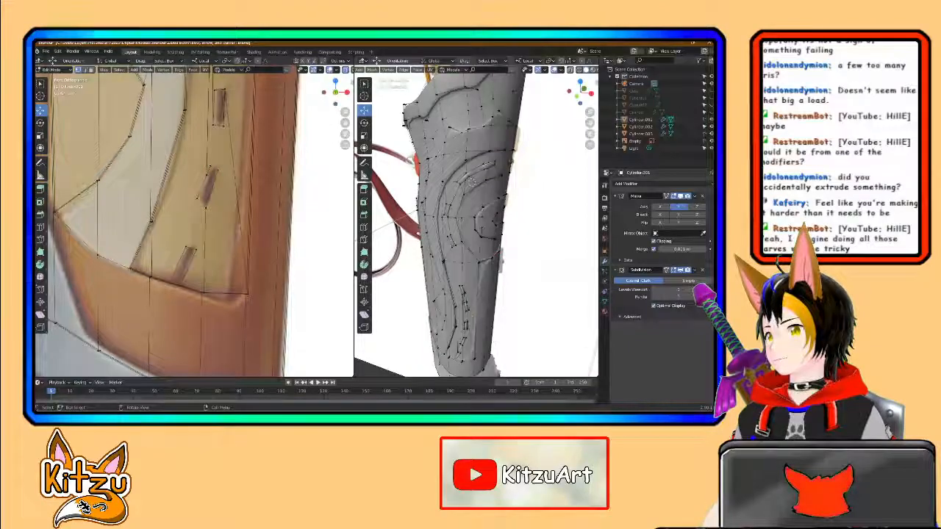
key(Tab)
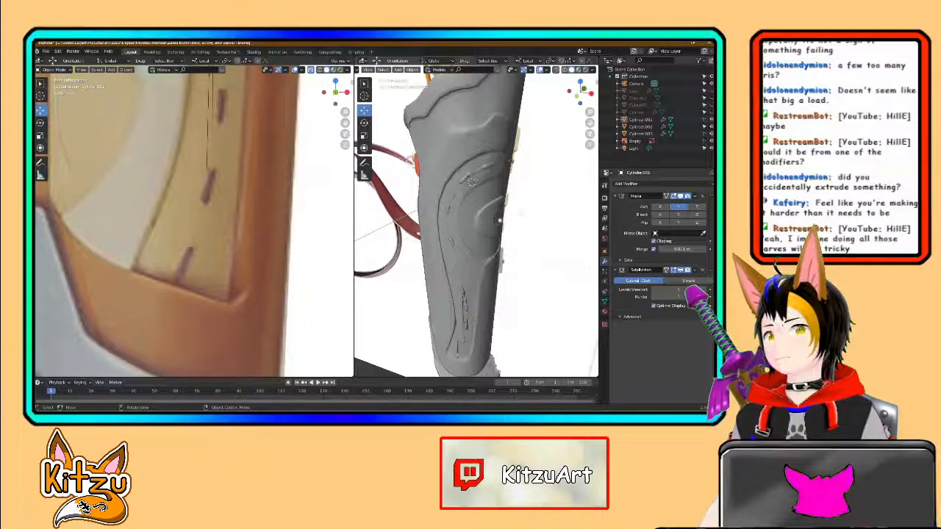
Step: Examine the quiver against the reference, then inspect the lower row of separated dash marks up close and from the side
scroll(517, 211, down, 4)
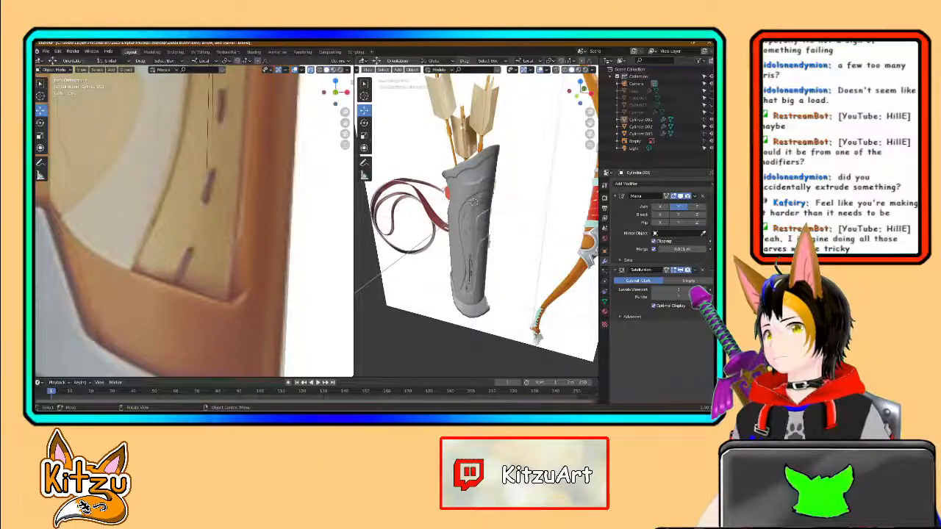
scroll(241, 177, down, 5)
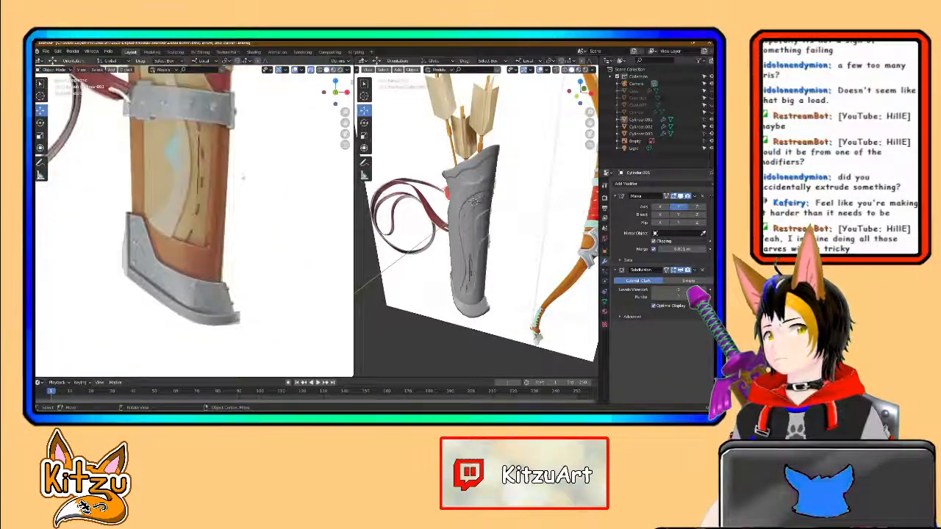
middle_drag(241, 177, 219, 252)
scroll(219, 252, down, 2)
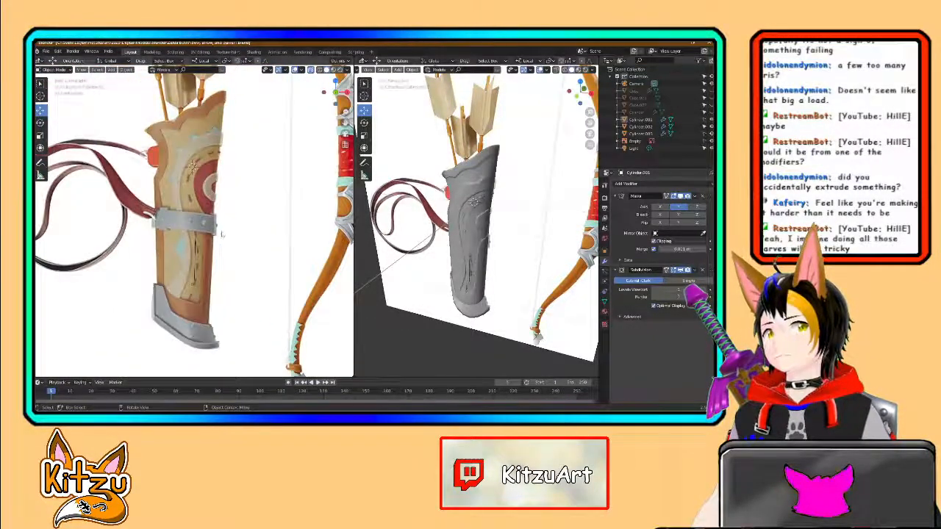
middle_drag(230, 207, 231, 222)
middle_drag(233, 222, 203, 223)
scroll(440, 256, up, 5)
scroll(438, 258, up, 2)
shift+middle_drag(437, 259, 462, 139)
scroll(483, 255, up, 3)
middle_drag(483, 255, 483, 230)
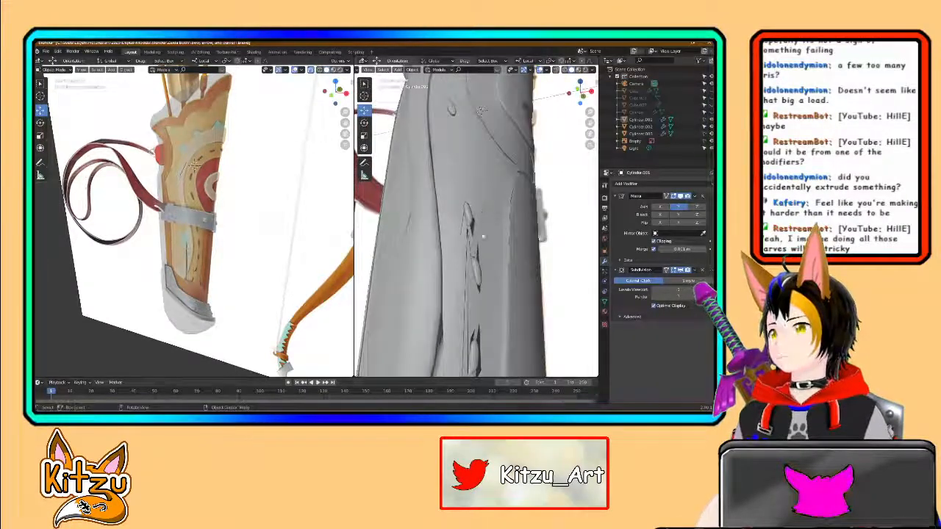
middle_drag(475, 271, 475, 272)
key(Tab)
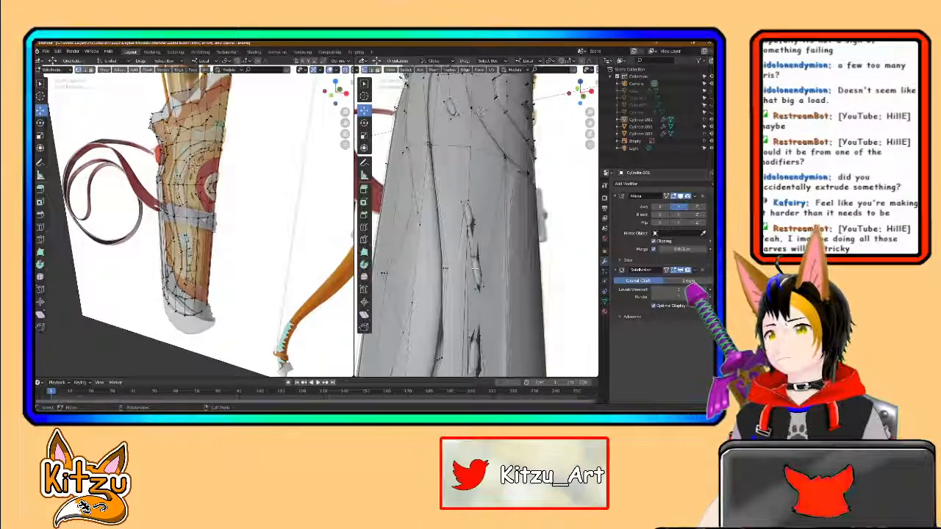
key(Tab)
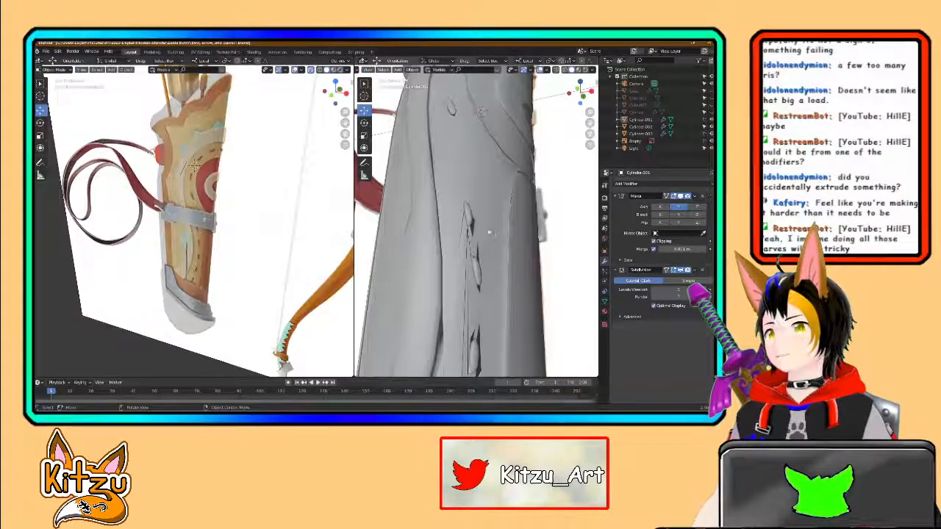
middle_drag(477, 219, 412, 239)
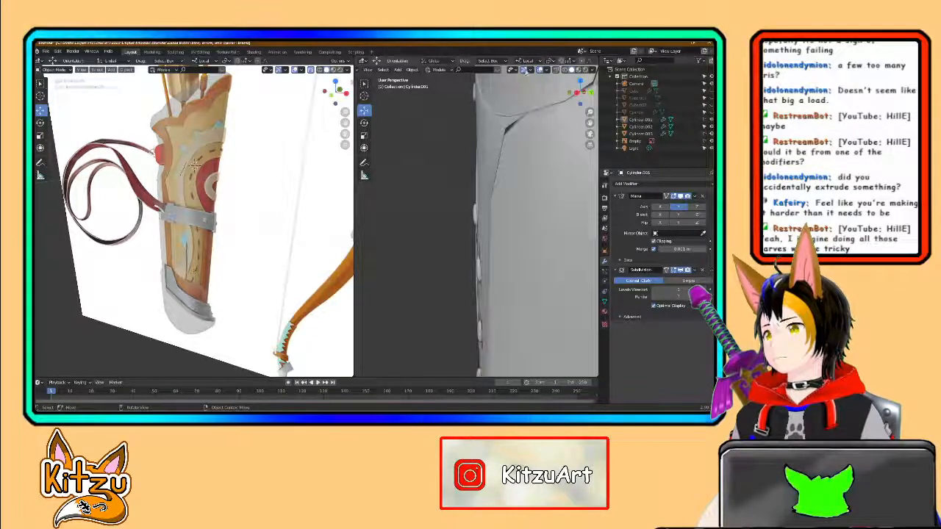
Step: Toggle the viewport display options and examine the whole quiver from the side
click(524, 70)
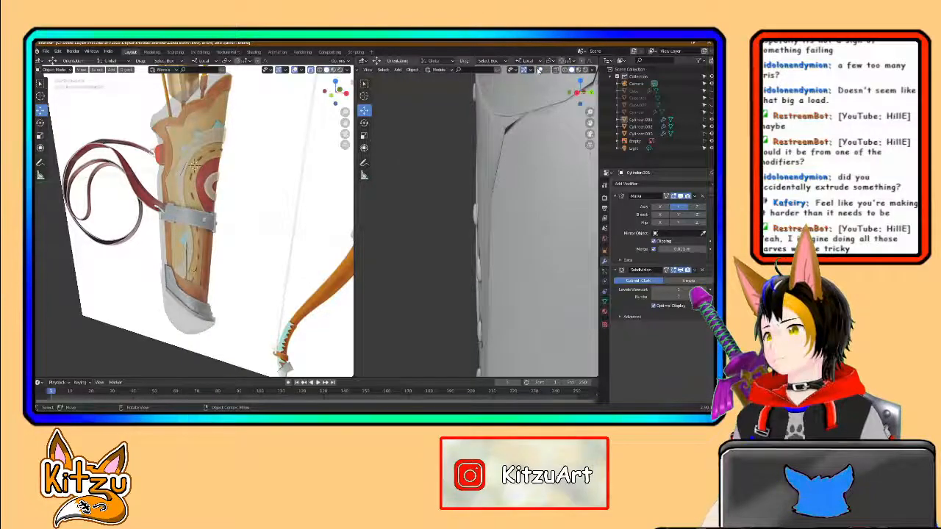
click(540, 70)
mouse_move(477, 216)
middle_down()
mouse_move(520, 217)
mouse_move(467, 217)
middle_up()
scroll(463, 206, down, 5)
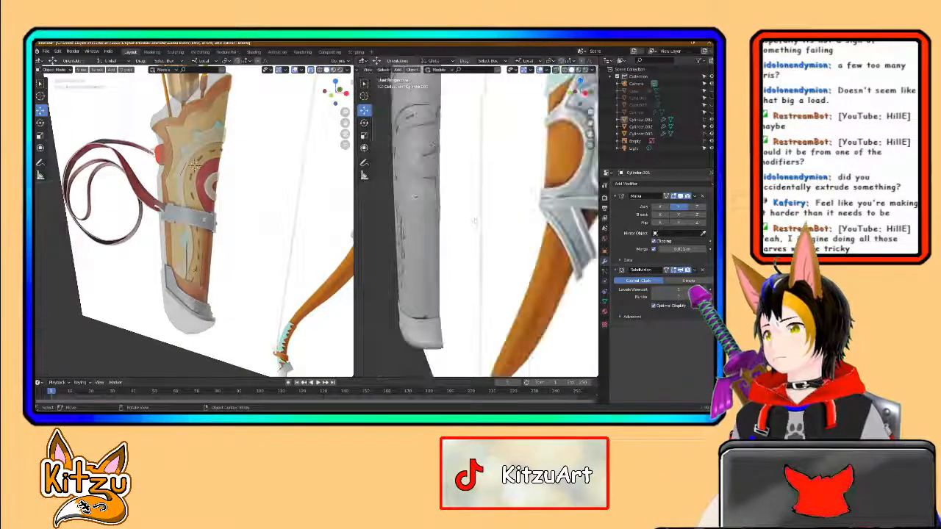
shift+middle_drag(440, 131, 505, 236)
scroll(504, 236, down, 4)
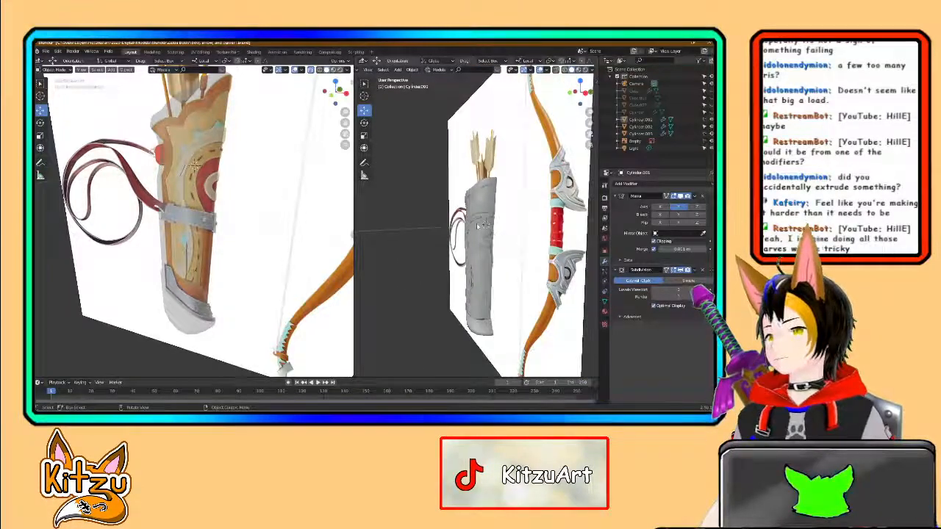
Step: Compare the quiver surface in Edit Mode and Object Mode with the dash marks joined to the mesh and separated from it
scroll(467, 245, up, 5)
scroll(466, 245, up, 3)
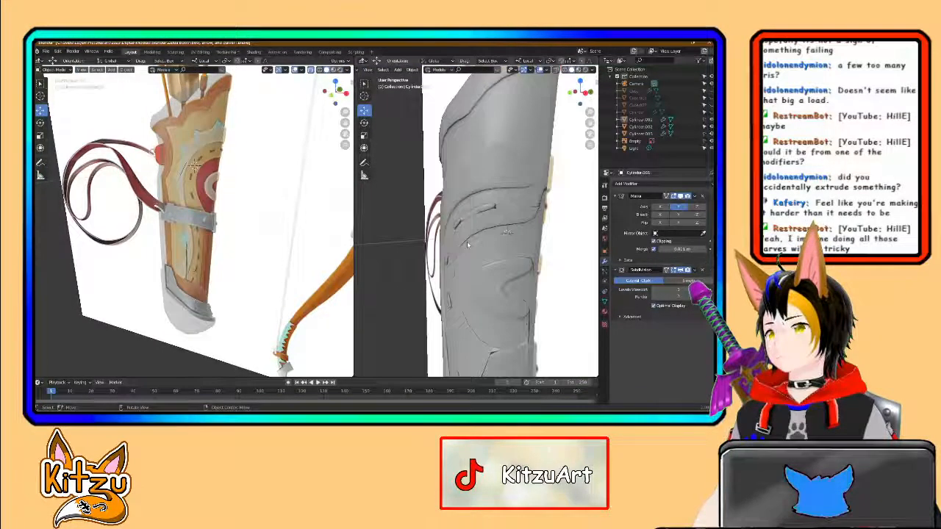
key(Tab)
key(Tab)
key(Tab)
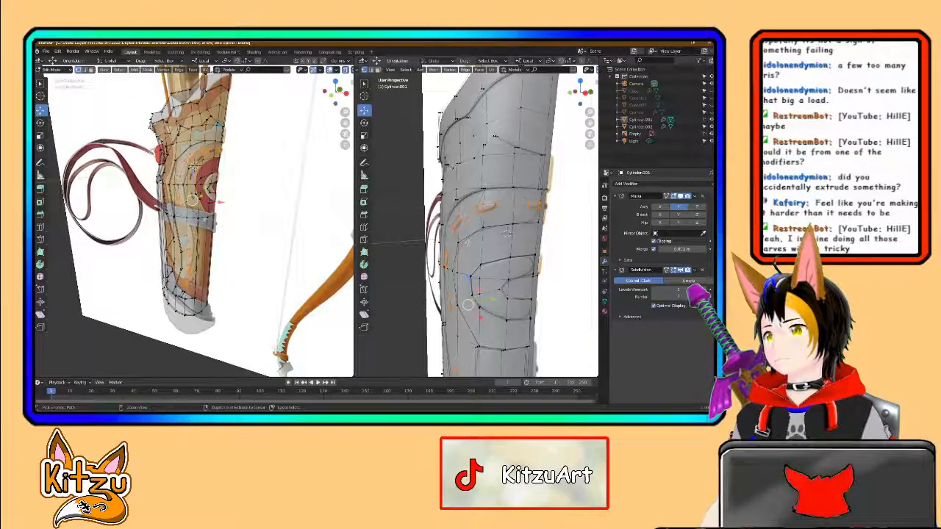
key(ctrl+z)
key(ctrl+z)
key(ctrl+z)
key(ctrl+z)
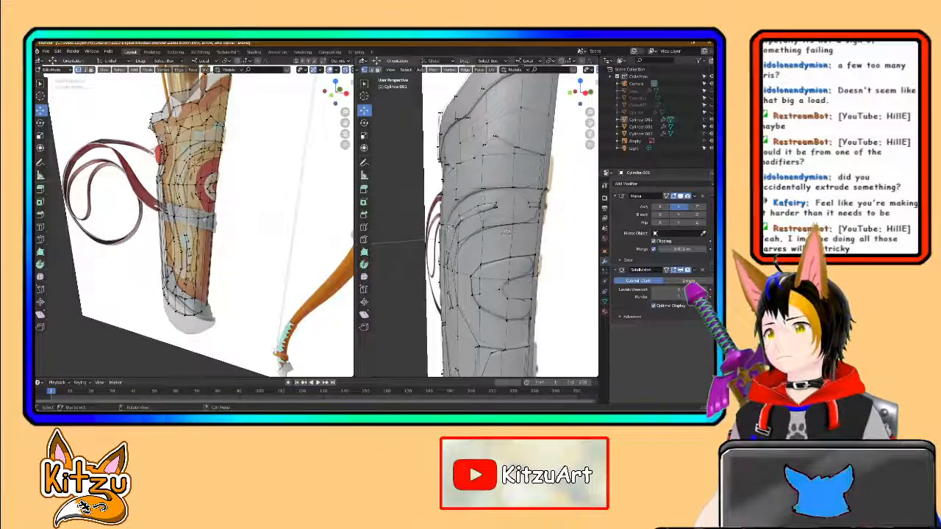
key(Tab)
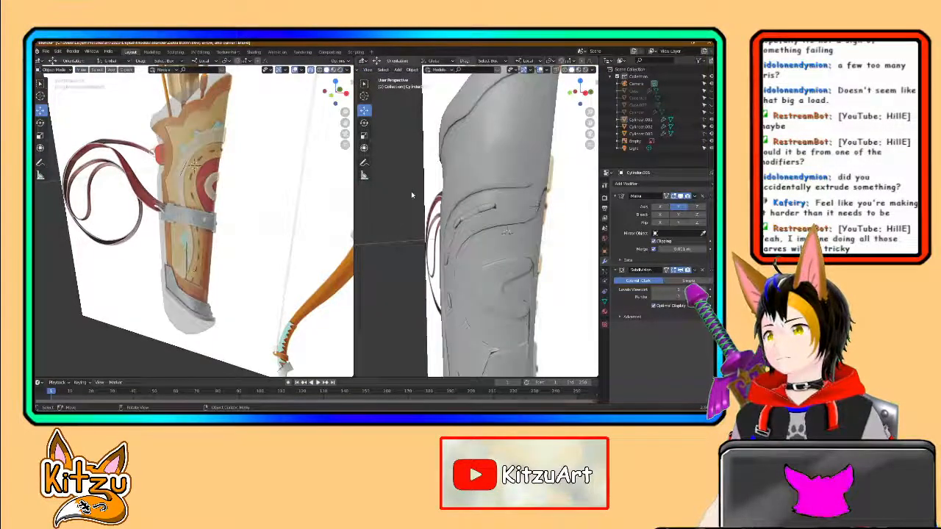
Step: Inspect the separated dash marks up close and along the quiver's lower side, checking both Edit Mode and Object Mode
key(Tab)
key(Tab)
scroll(446, 219, down, 2)
mouse_move(445, 219)
middle_down()
mouse_move(492, 242)
mouse_move(446, 228)
mouse_move(483, 213)
middle_up()
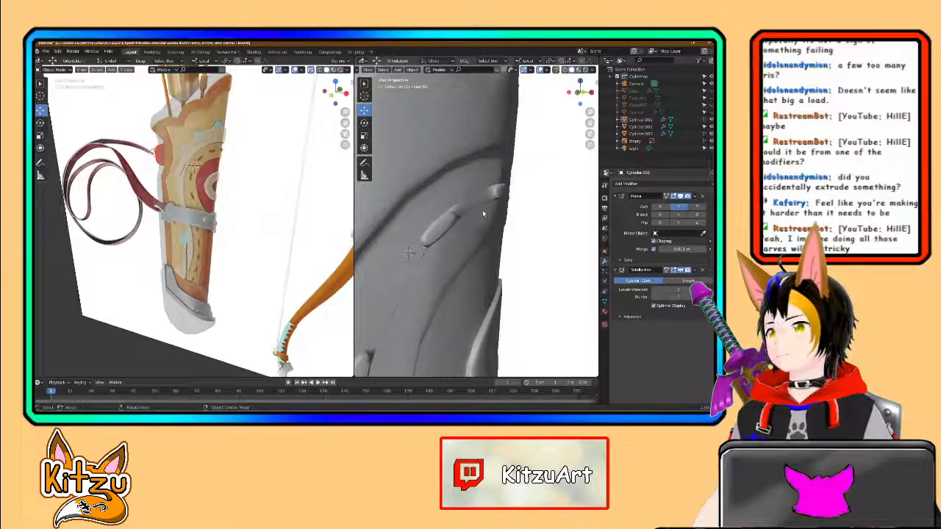
key(Tab)
key(Tab)
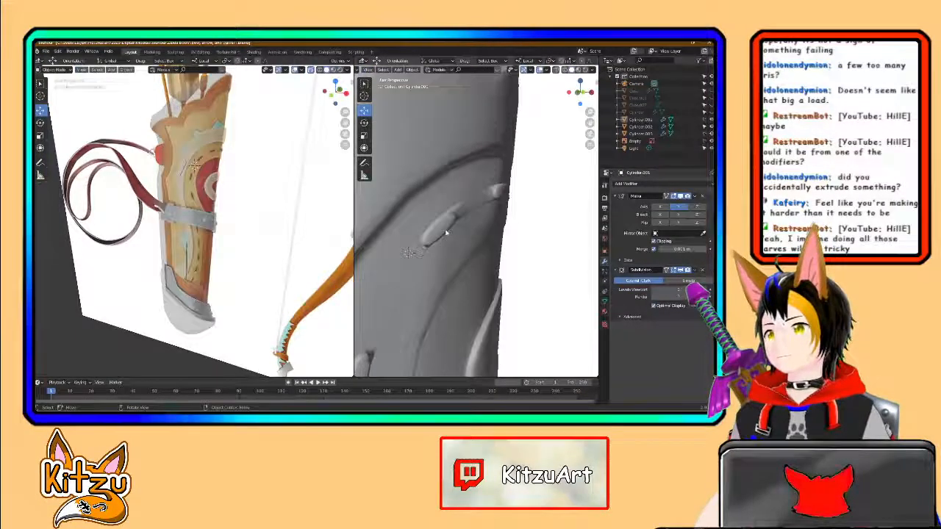
scroll(446, 232, down, 7)
shift+middle_drag(446, 232, 455, 250)
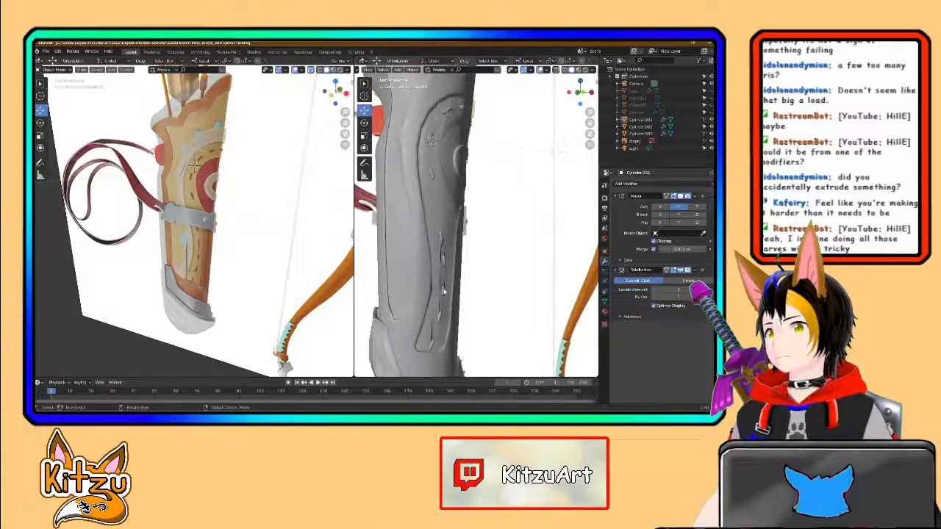
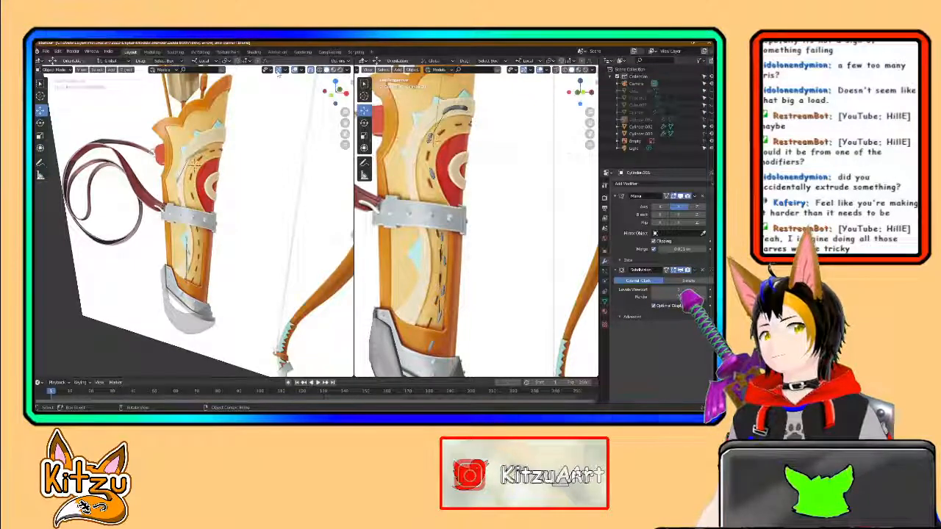
Step: Select the quiver's metal tip cap and examine it together with the lower dash marks against the reference
click(267, 70)
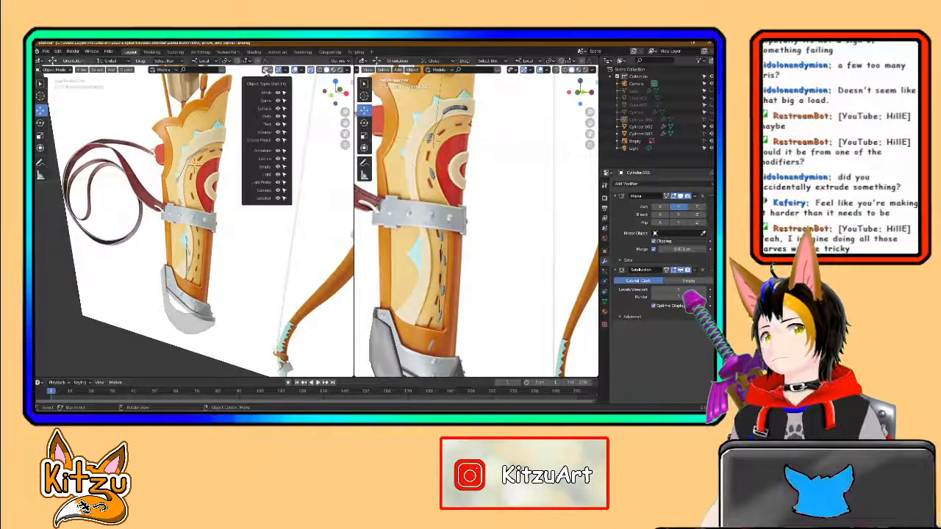
click(267, 71)
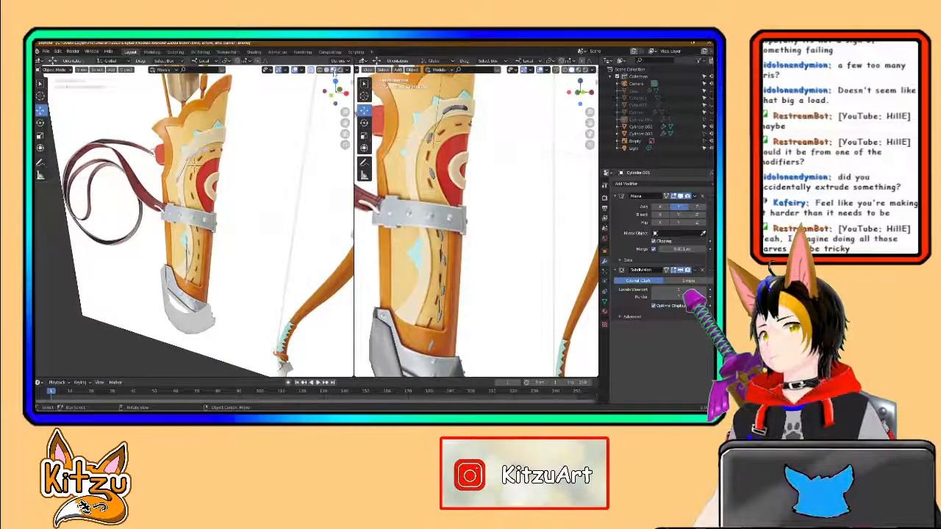
click(390, 353)
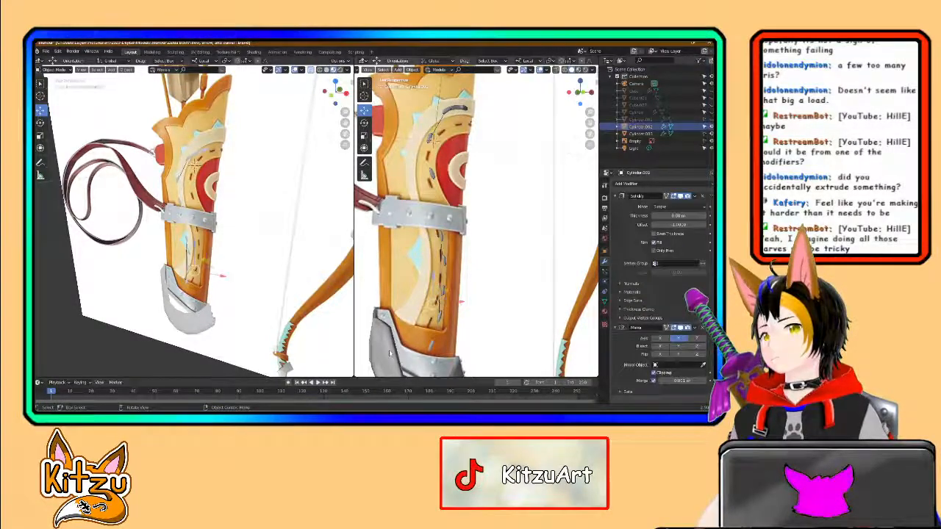
scroll(390, 343, down, 3)
mouse_move(436, 321)
middle_down()
mouse_move(444, 362)
mouse_move(431, 318)
middle_up()
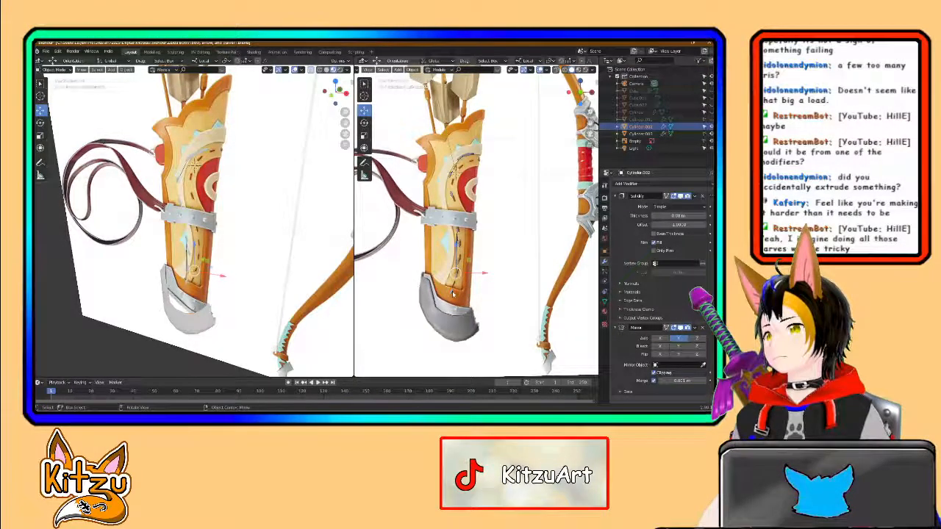
scroll(452, 294, up, 4)
shift+middle_drag(452, 291, 479, 171)
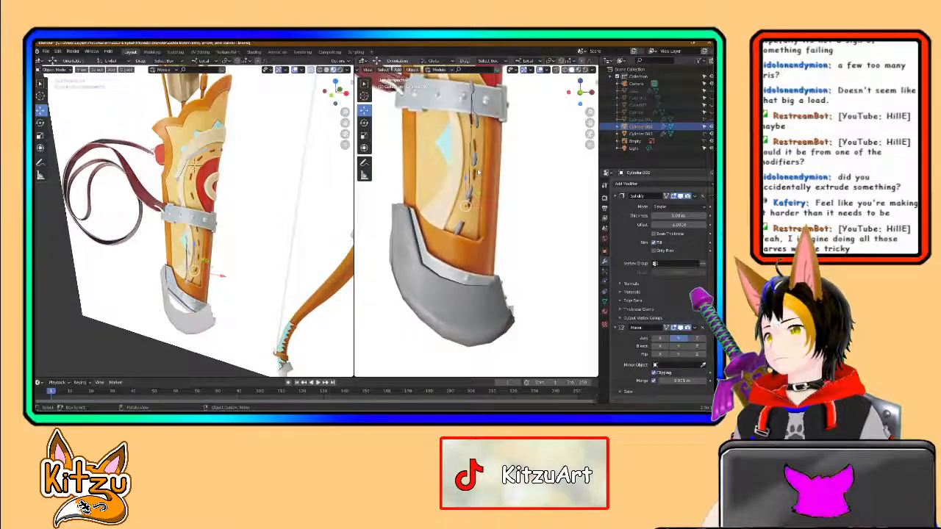
key(Tab)
key(Tab)
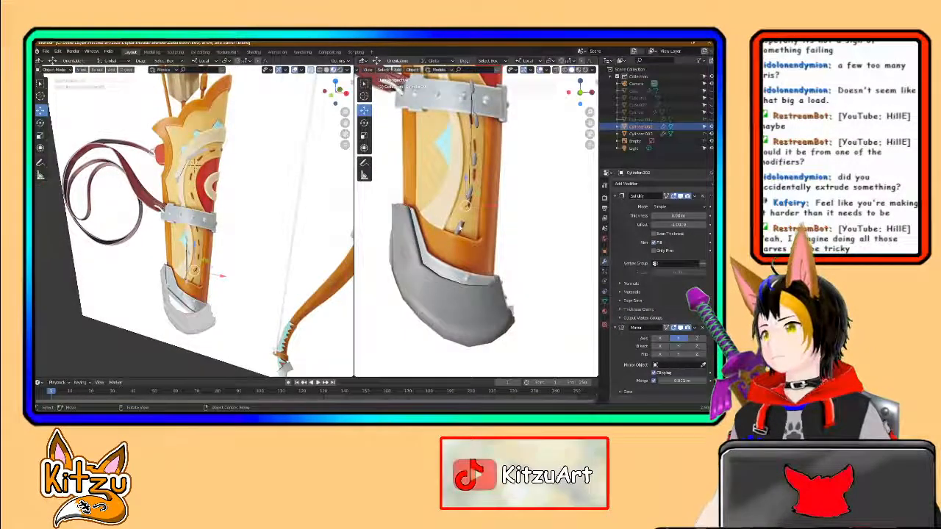
Step: Inspect the separated dash-mark object in Edit Mode with the main quiver mesh shown, and hide that mesh again
click(468, 203)
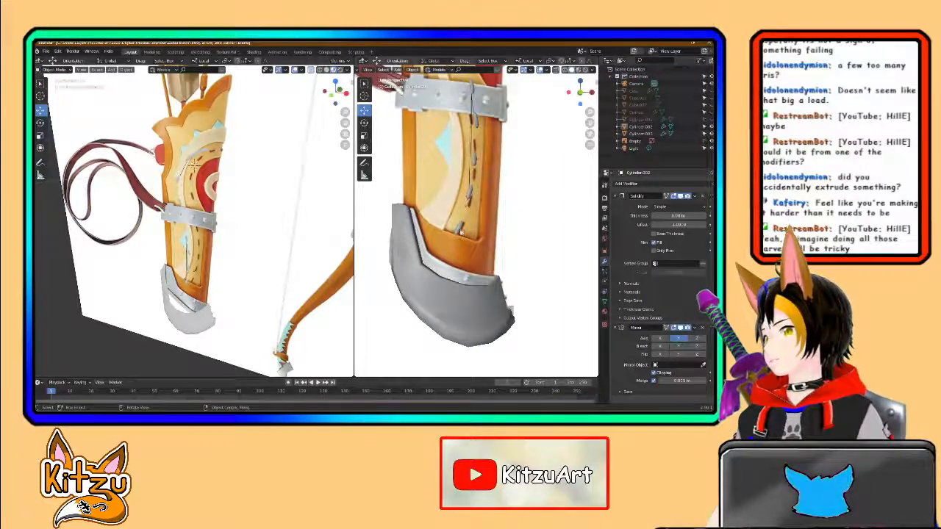
click(461, 231)
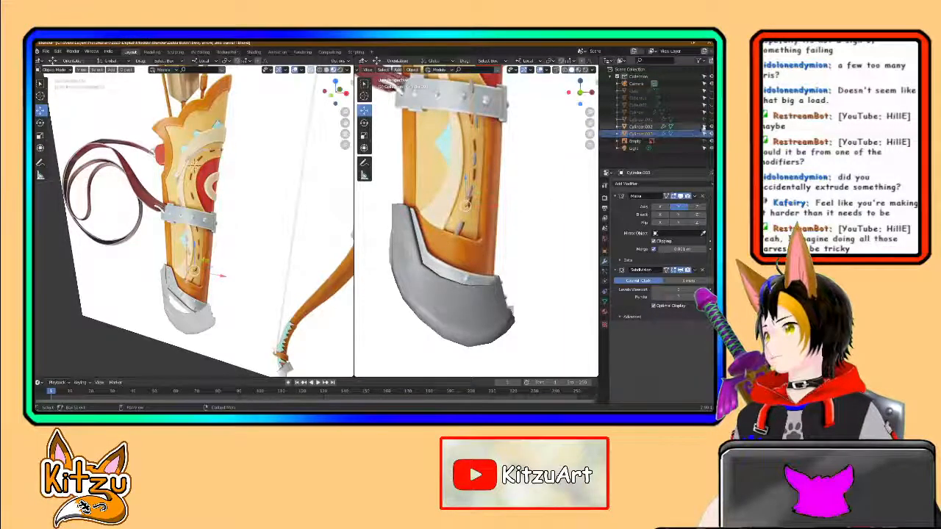
click(711, 119)
scroll(471, 224, up, 3)
shift+middle_drag(468, 230, 426, 272)
key(Tab)
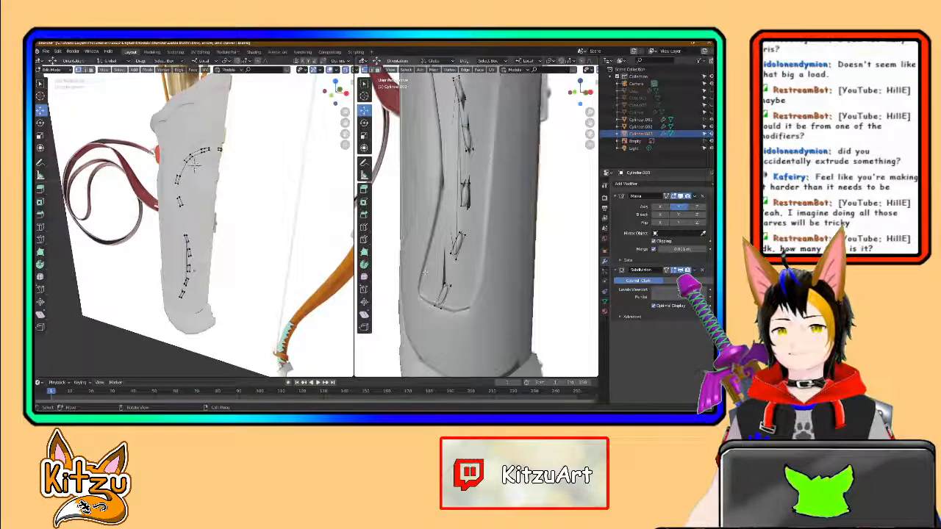
key(Tab)
click(464, 252)
key(h)
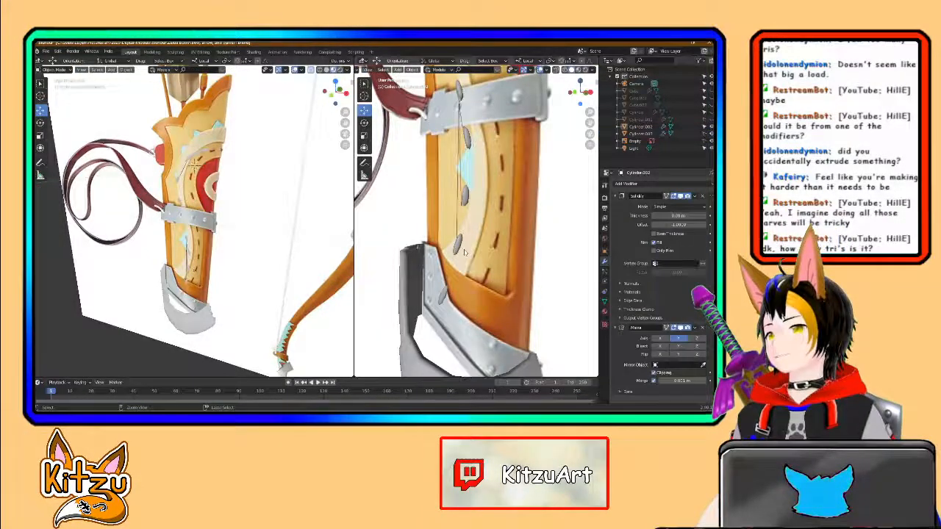
Step: Undo the recent visibility changes and the dash-mark separation, back to the joined quiver mesh in Edit Mode
key(Tab)
key(ctrl+z)
key(ctrl+z)
key(ctrl+z)
key(ctrl+z)
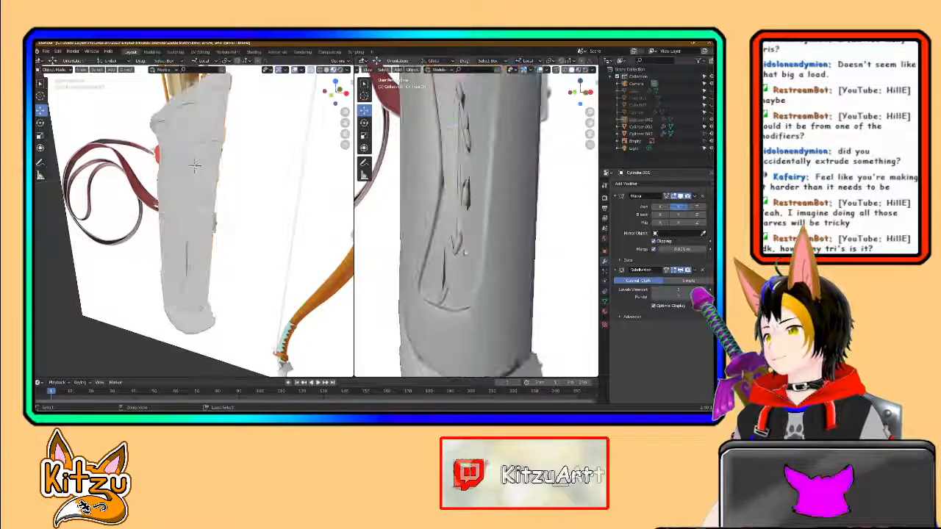
key(ctrl+z)
key(ctrl+z)
key(ctrl+z)
key(ctrl+z)
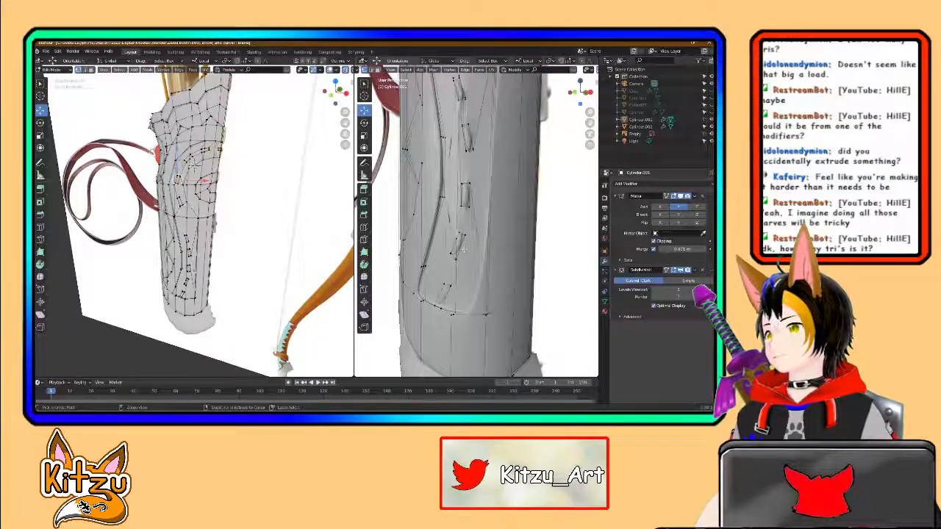
key(ctrl+z)
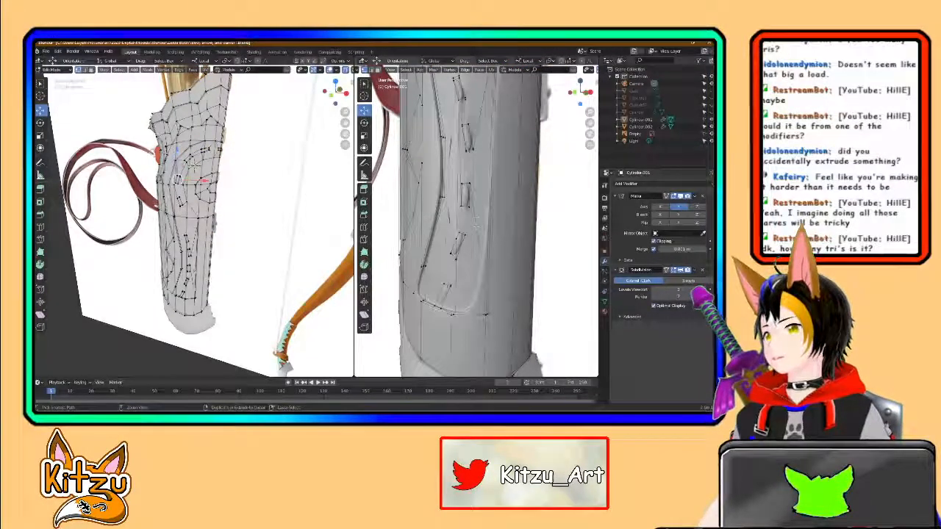
Step: Examine the wireframe around the quiver's dash marks and align the reference viewport to a straight-on orthographic view
shift+middle_drag(483, 189, 482, 237)
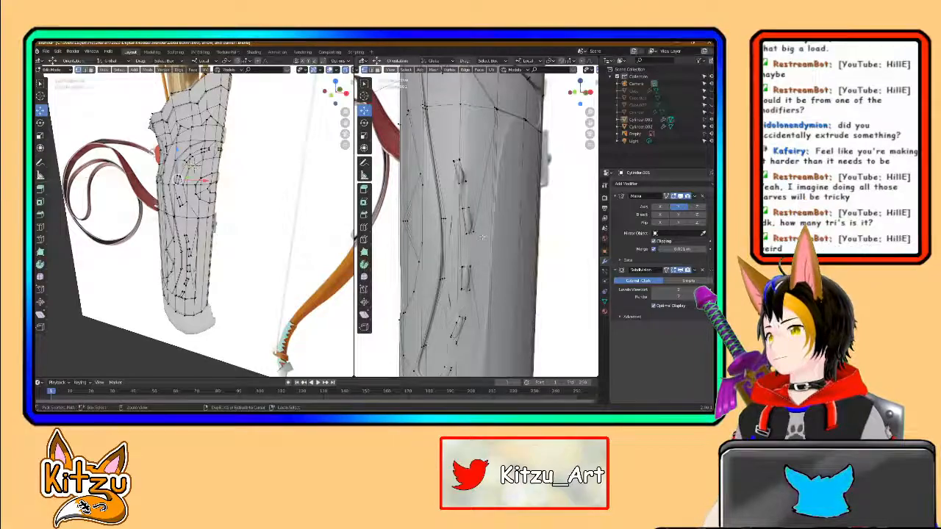
scroll(482, 237, down, 3)
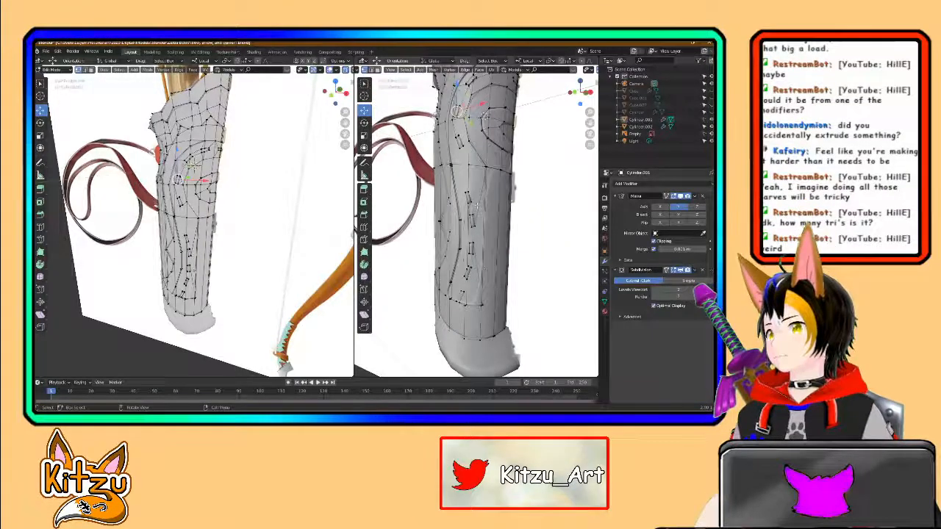
scroll(476, 206, up, 6)
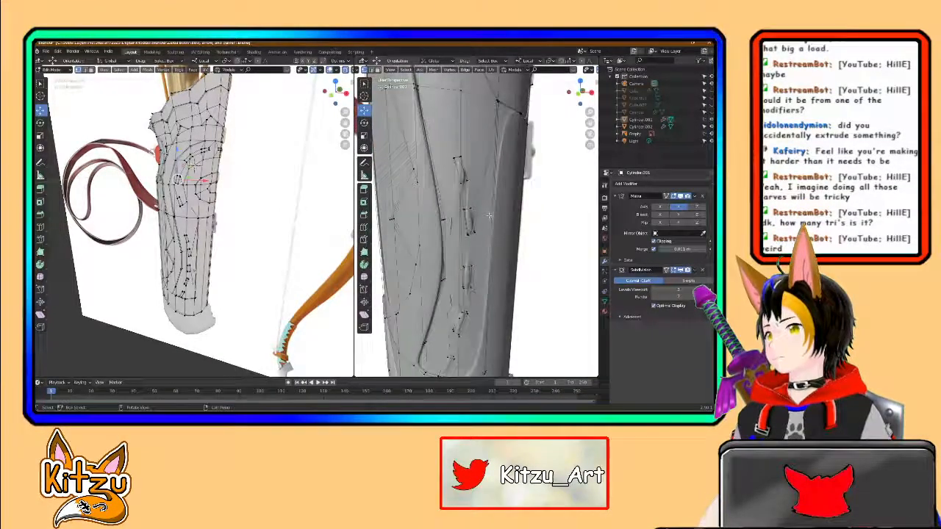
scroll(489, 215, up, 2)
scroll(478, 211, up, 2)
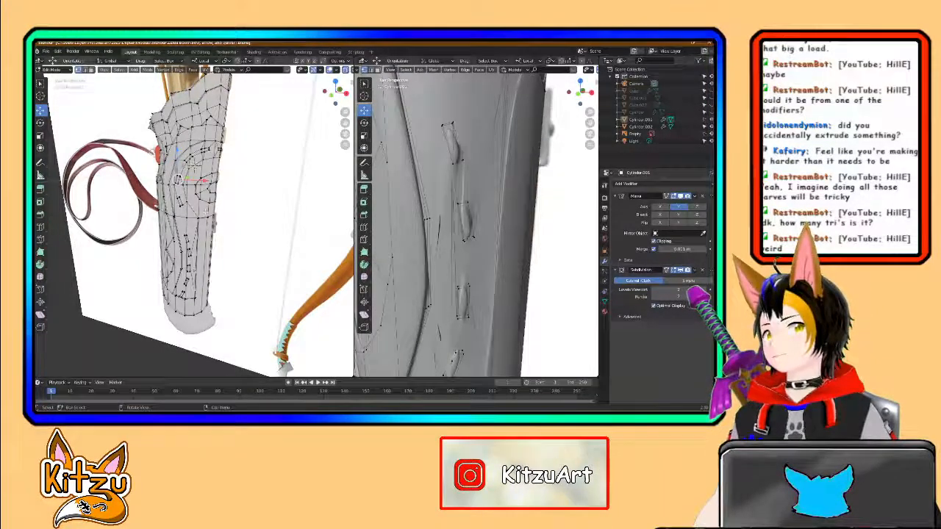
scroll(190, 243, up, 5)
click(338, 91)
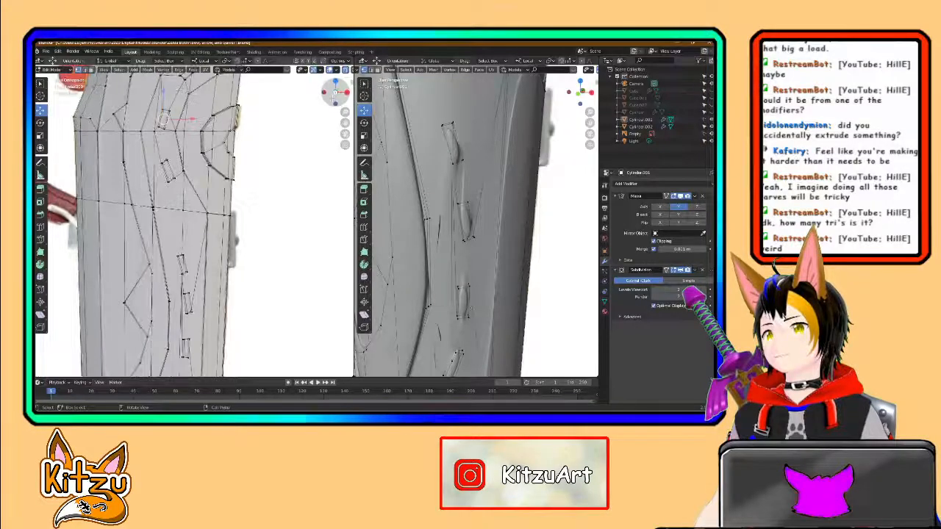
scroll(174, 252, up, 4)
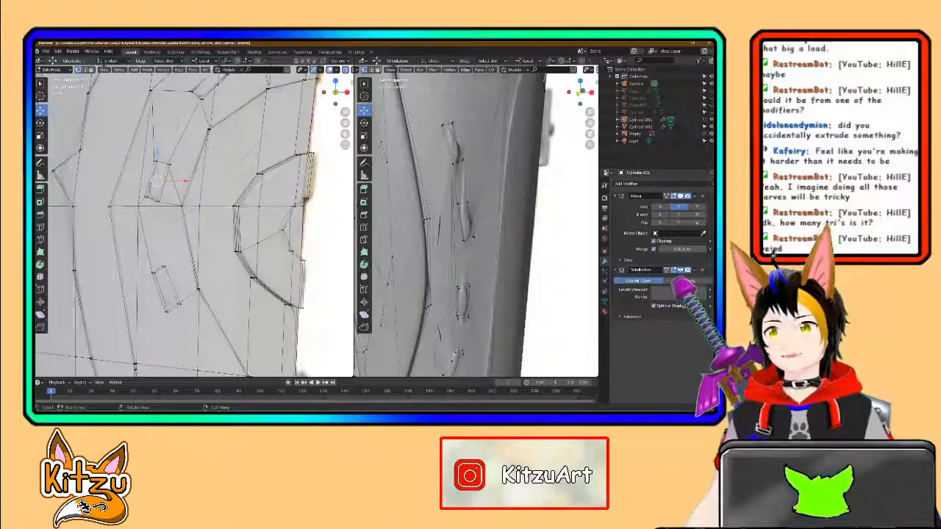
Step: Switch to edge selection and select the connecting edges around the dash mark on the middle of the quiver
key(2)
click(147, 239)
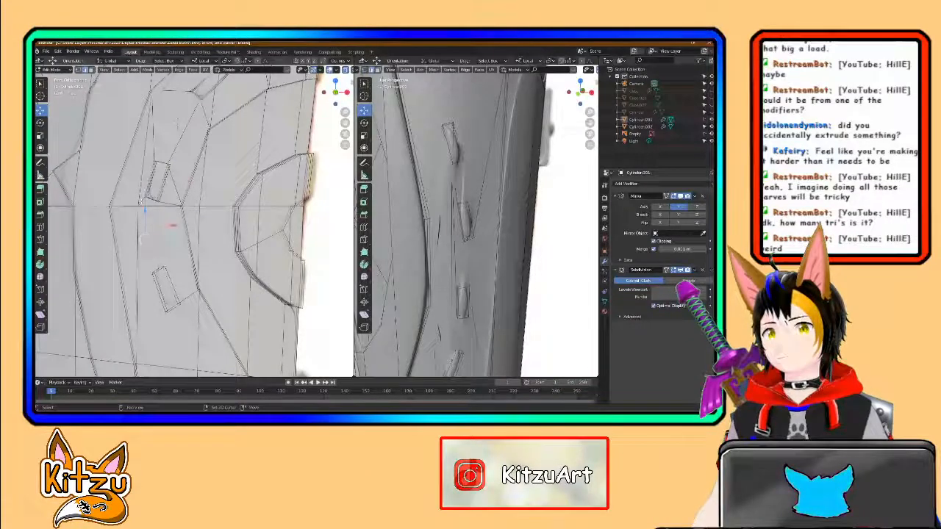
shift+click(151, 182)
shift+click(176, 190)
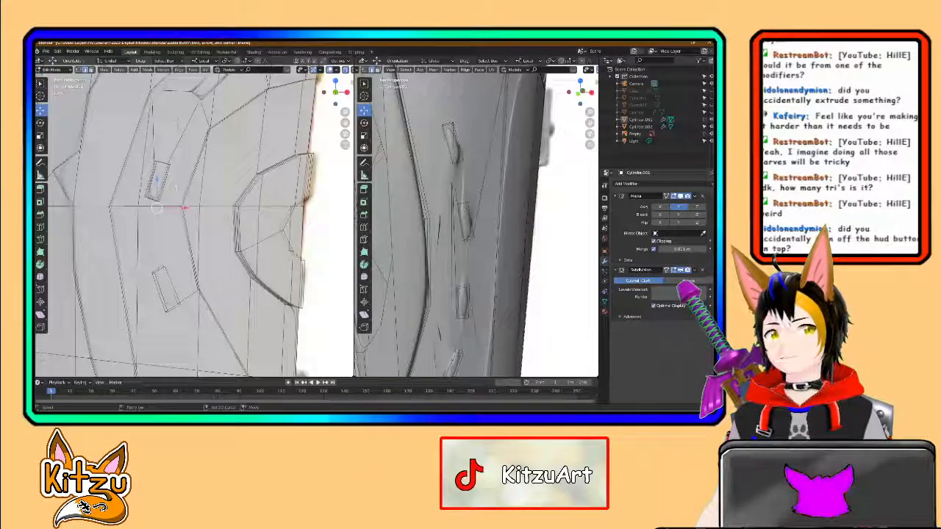
shift+middle_drag(176, 189, 180, 227)
shift+click(181, 161)
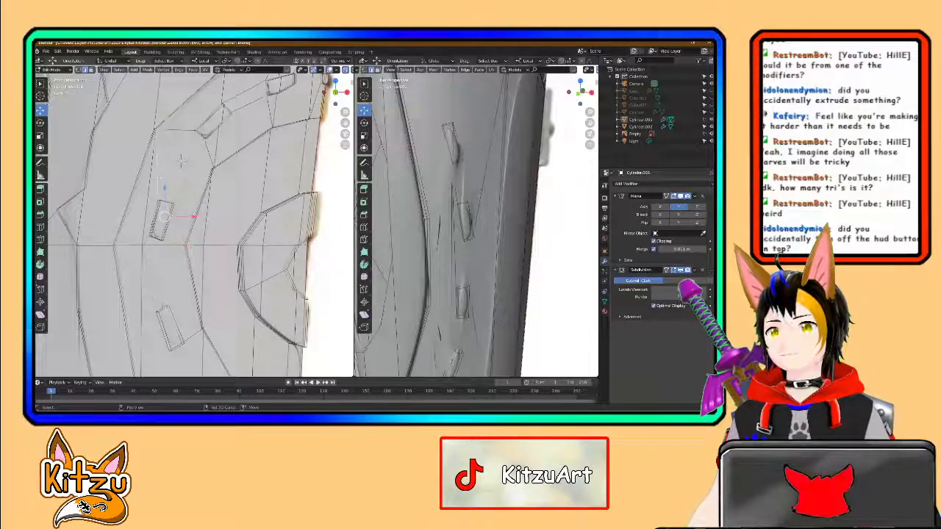
Step: Add the connecting edges around the upper curved row of dash marks to the edge selection
shift+middle_drag(181, 161, 167, 237)
click(166, 238)
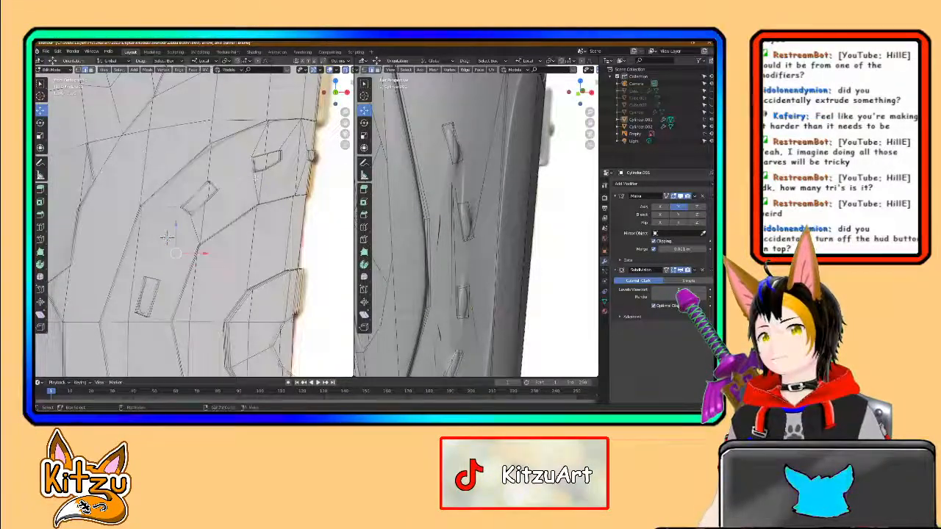
middle_drag(167, 236, 189, 228)
shift+click(233, 179)
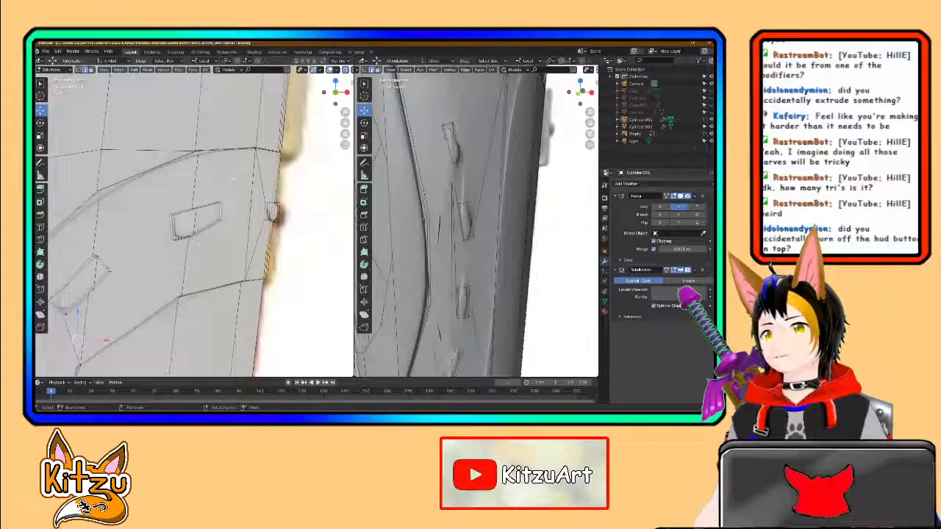
shift+click(255, 231)
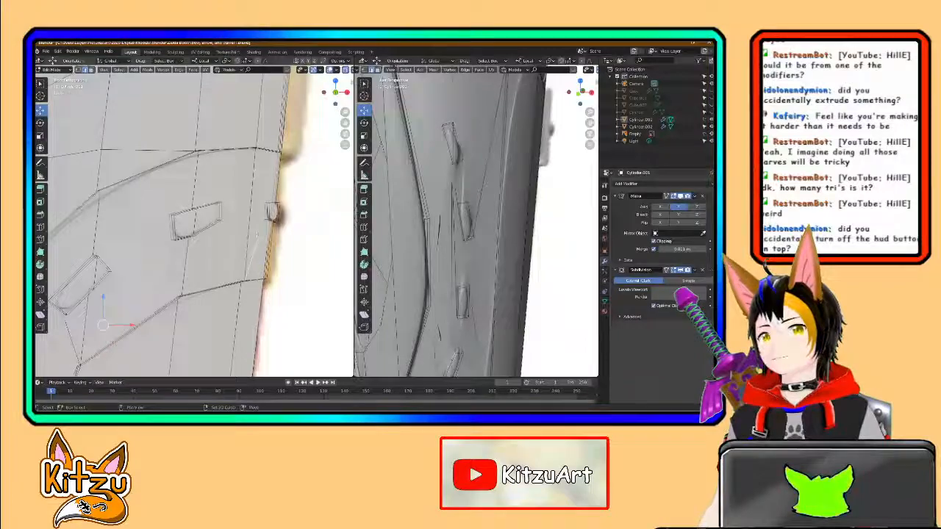
Step: Add the connecting edges around the lower row of dash marks to the edge selection
middle_drag(256, 233, 180, 190)
shift+middle_drag(160, 270, 180, 187)
shift+middle_drag(174, 266, 179, 189)
shift+middle_drag(181, 227, 184, 207)
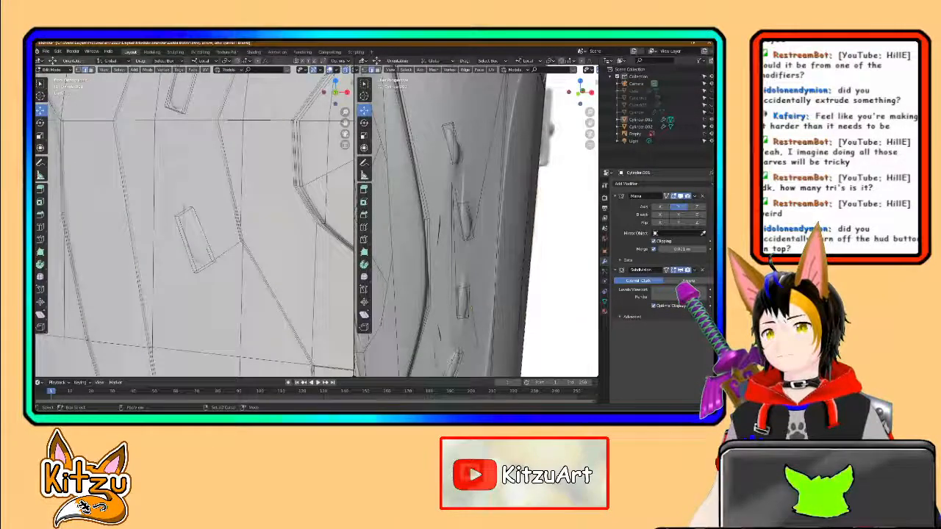
shift+middle_drag(202, 173, 220, 294)
shift+middle_drag(239, 191, 173, 235)
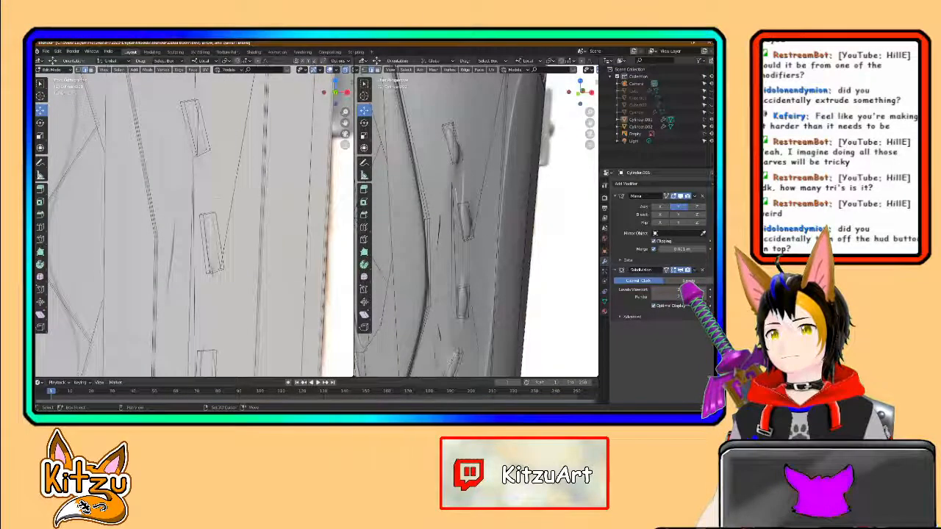
shift+middle_drag(220, 294, 223, 117)
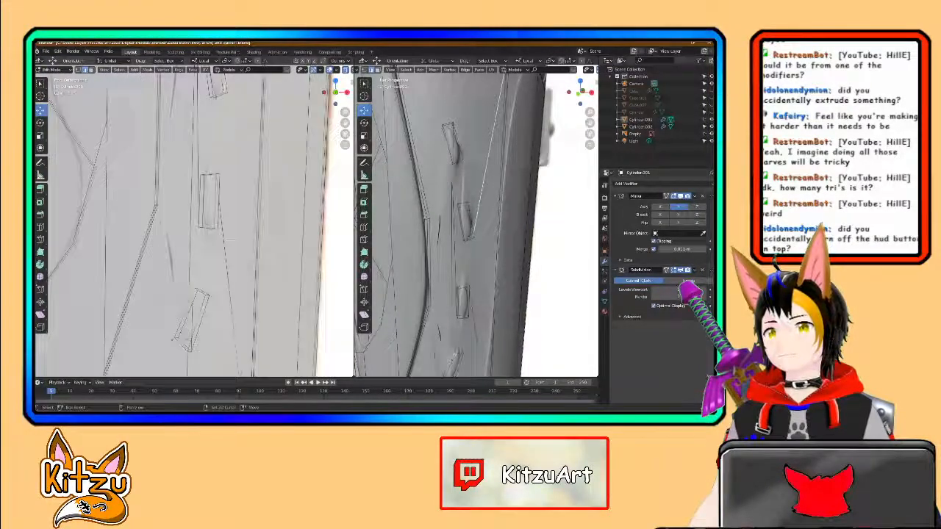
shift+middle_drag(202, 294, 217, 133)
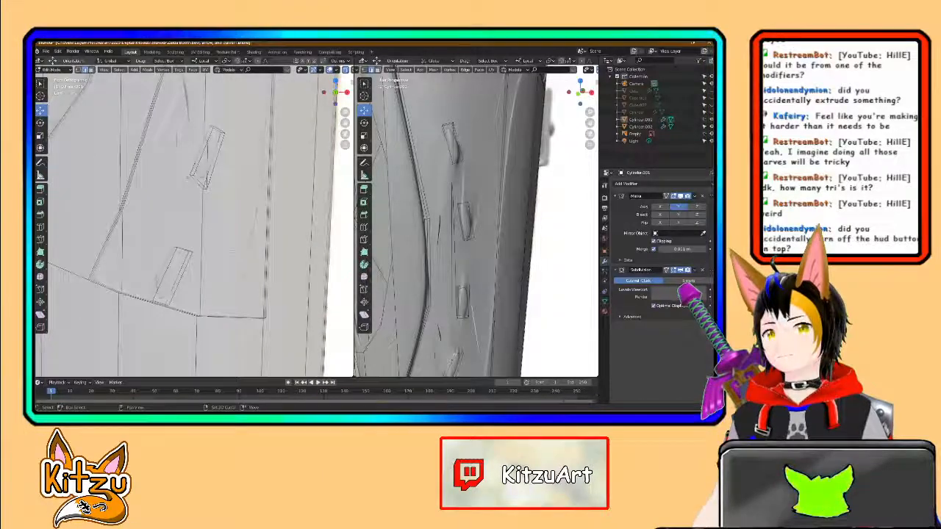
Step: Dissolve the selected connecting edges around the dash marks and inspect the resulting surface
key(x)
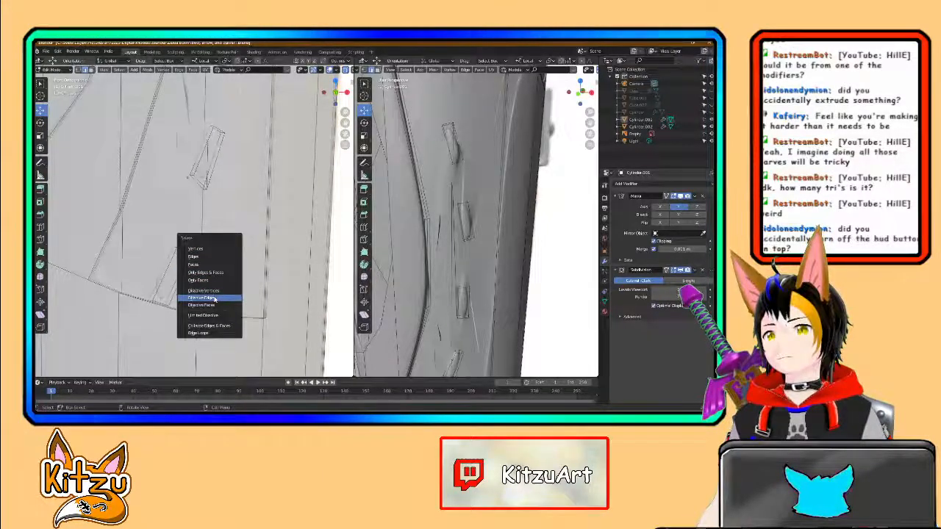
click(213, 298)
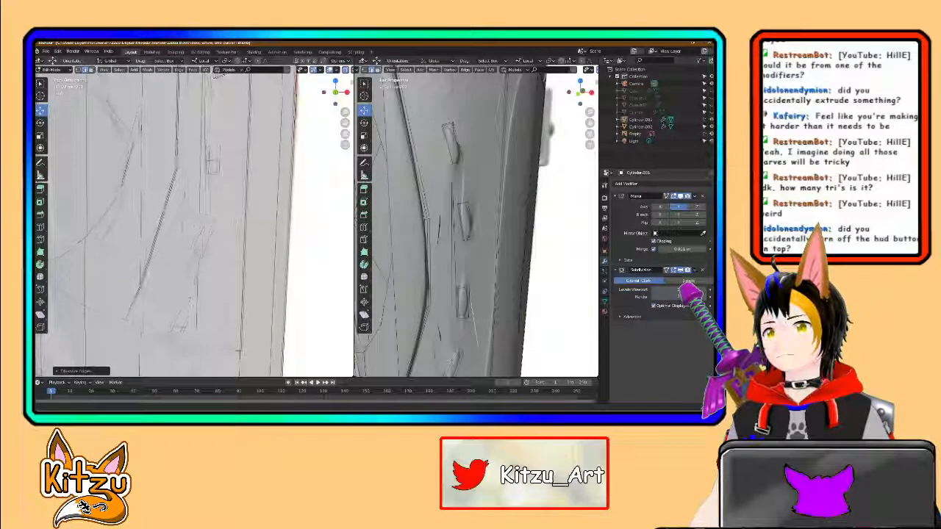
key(x)
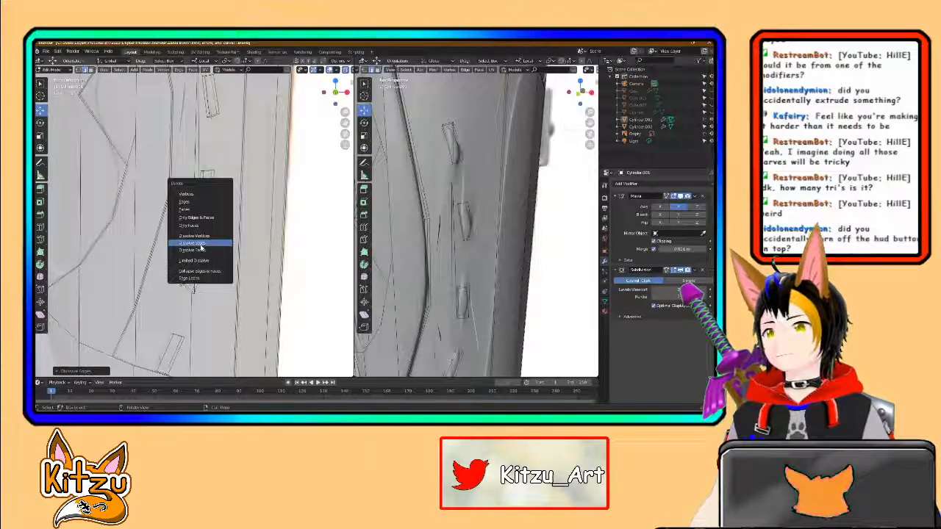
click(201, 245)
scroll(456, 228, down, 5)
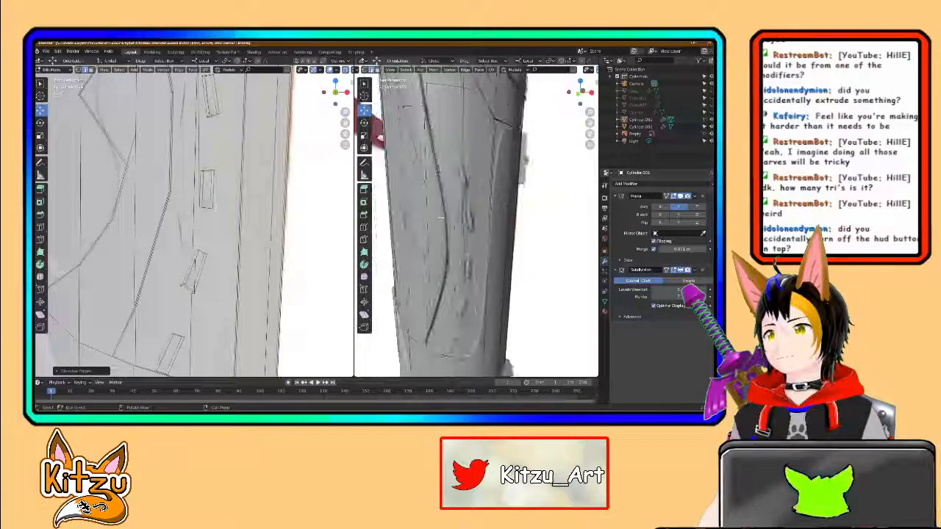
middle_drag(457, 229, 451, 247)
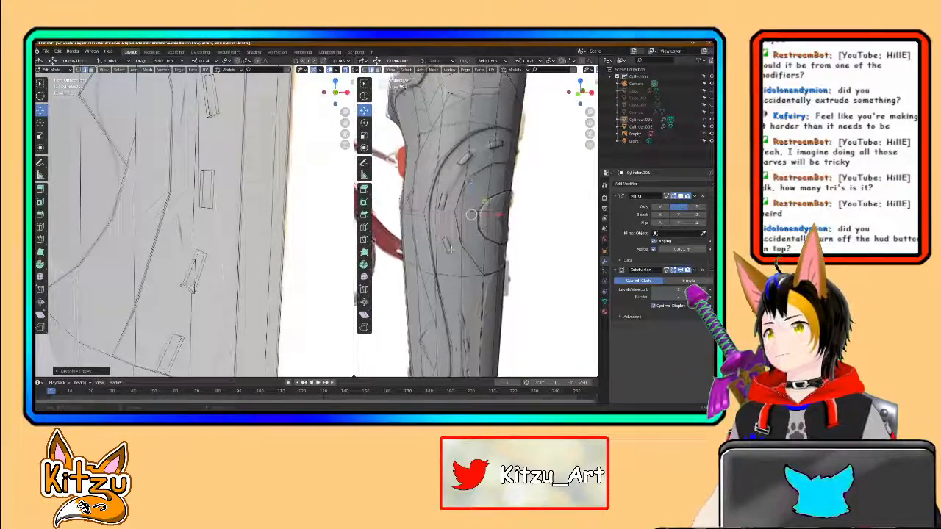
scroll(451, 246, up, 5)
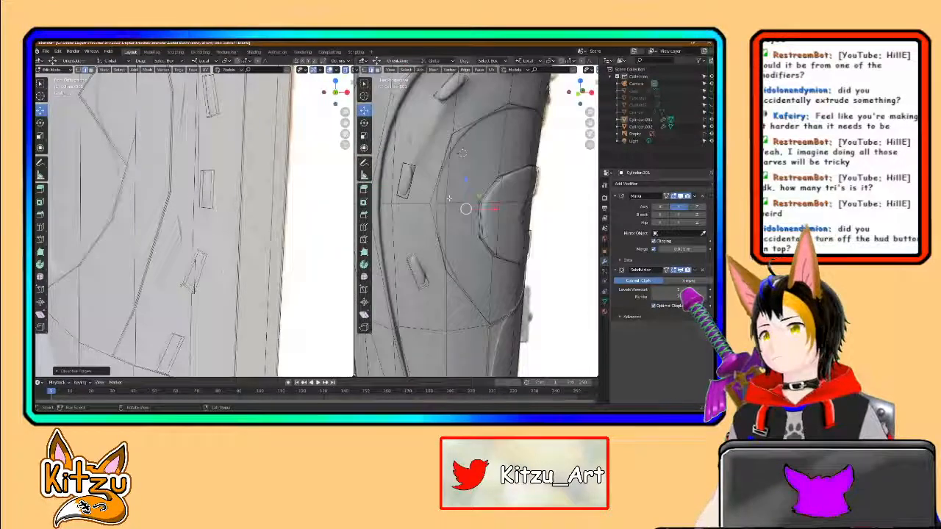
Step: Undo the edge dissolves and the edge selections, back to vertex selection on the intact quiver mesh
key(ctrl+z)
key(ctrl+z)
key(ctrl+z)
key(ctrl+z)
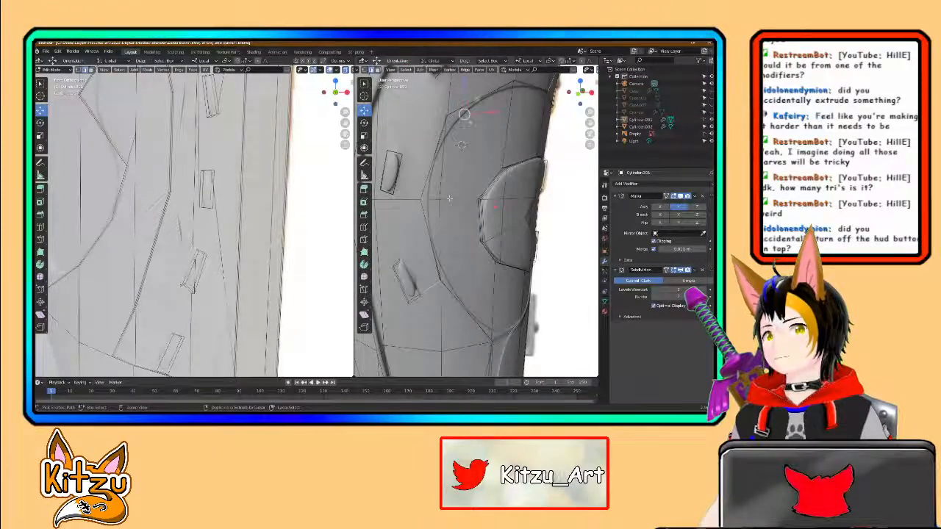
key(ctrl+z)
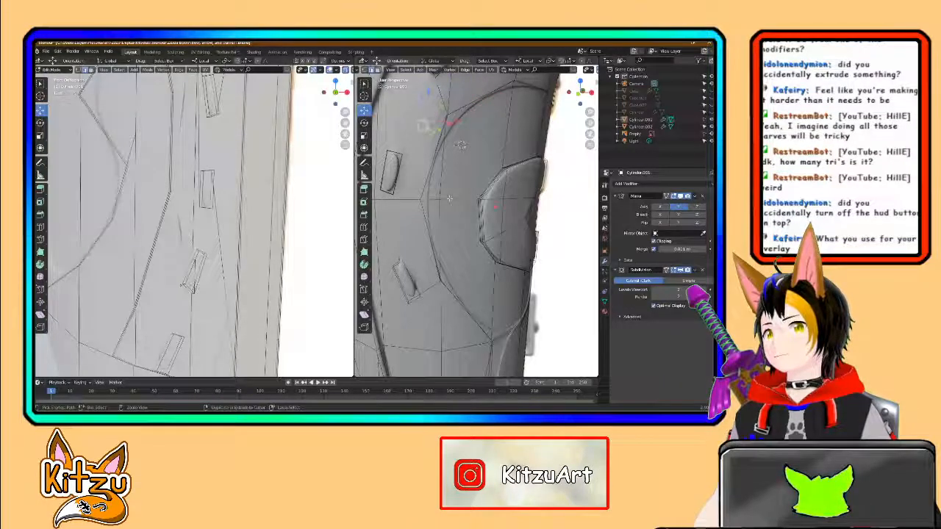
key(ctrl+z)
key(ctrl+z)
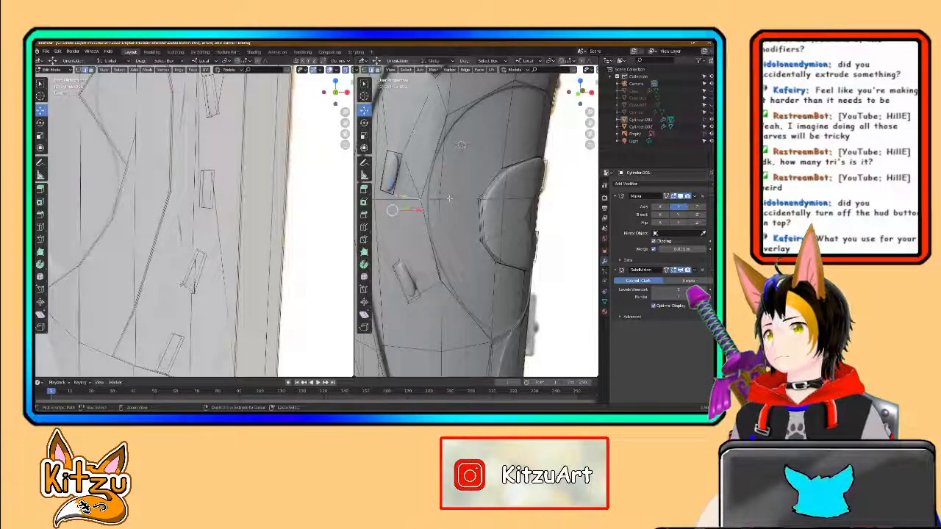
key(ctrl+z)
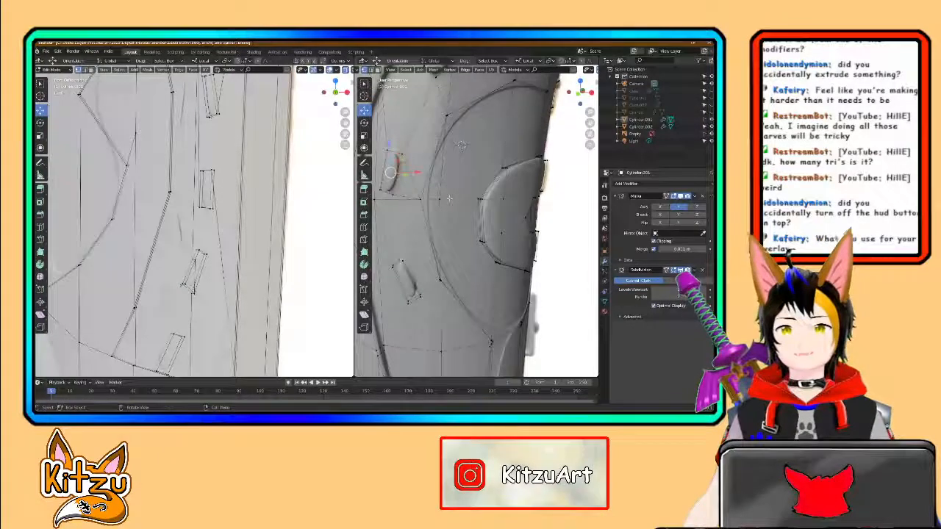
scroll(450, 199, down, 3)
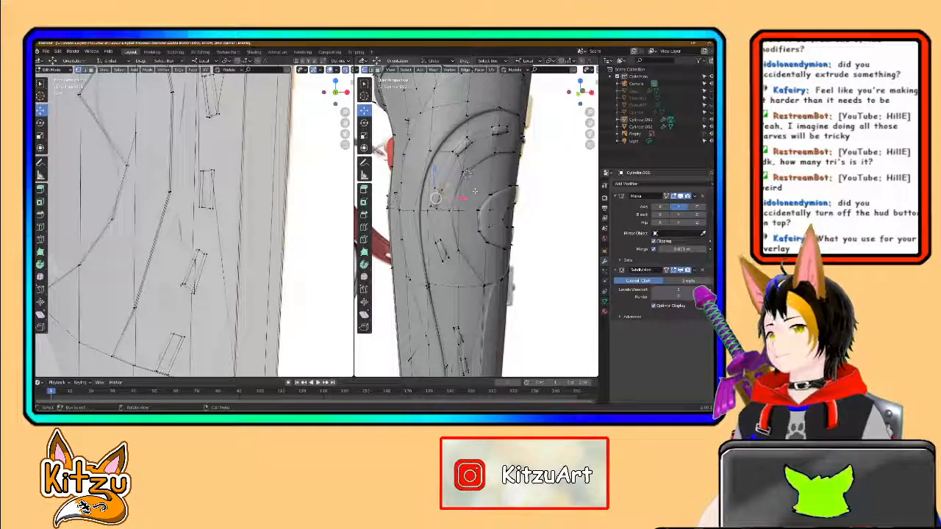
key(ctrl+shift+z)
key(ctrl+shift+z)
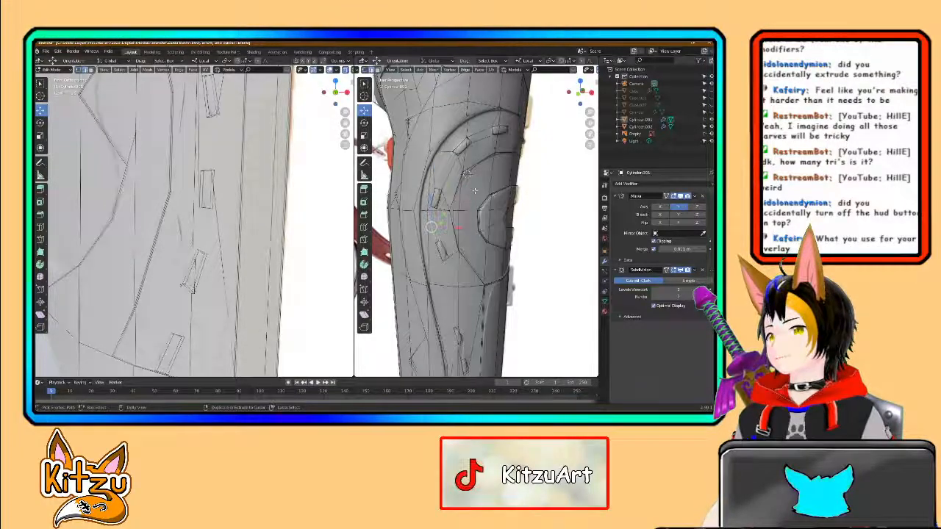
key(ctrl+z)
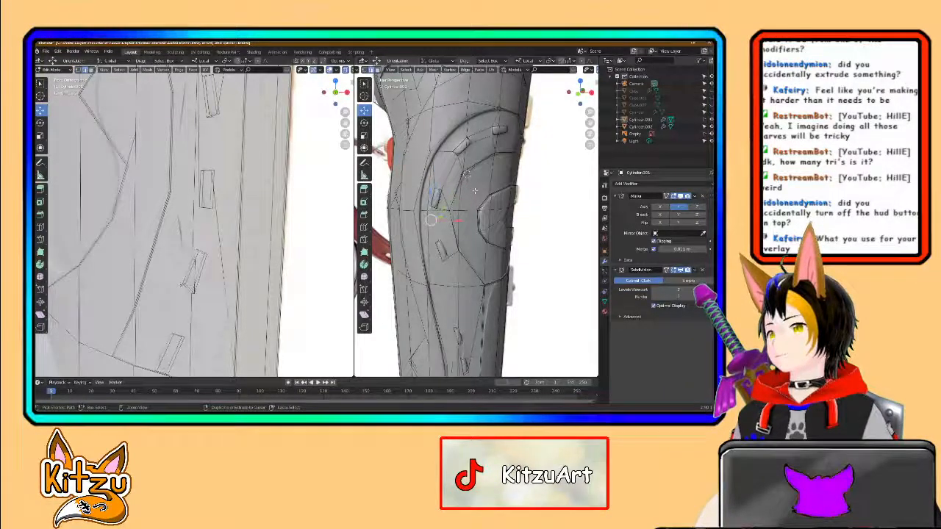
key(ctrl+z)
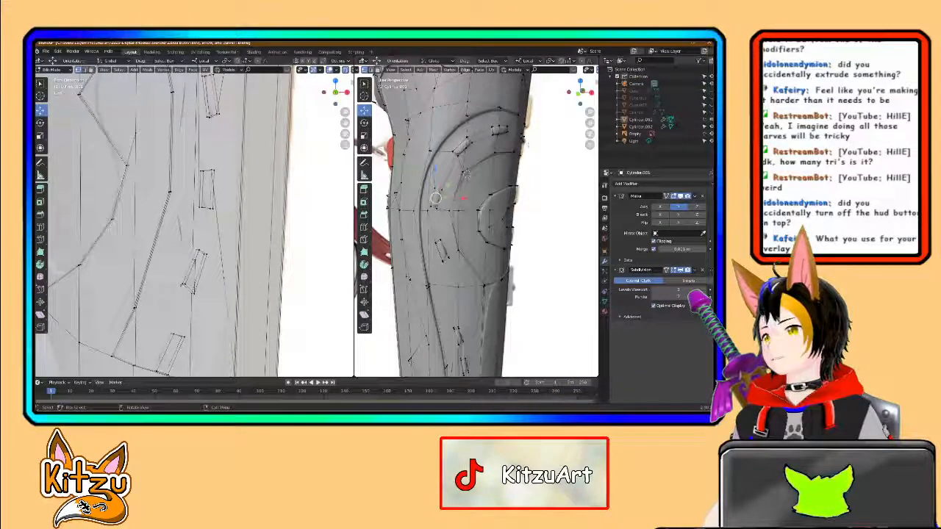
Step: Select all vertices of the dash marks in the upper curved row, including the one at the quiver's edge
scroll(195, 224, down, 4)
shift+middle_drag(195, 176, 183, 324)
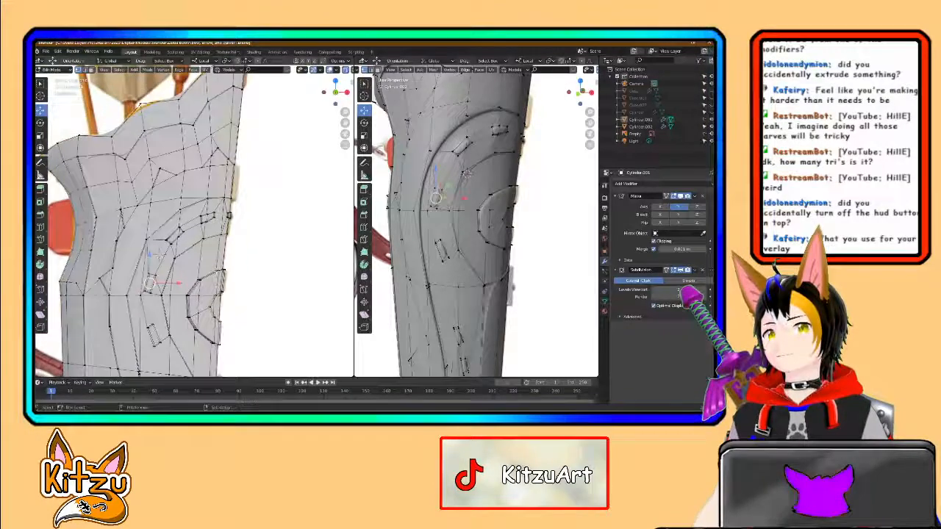
scroll(232, 223, up, 3)
shift+middle_drag(232, 222, 226, 223)
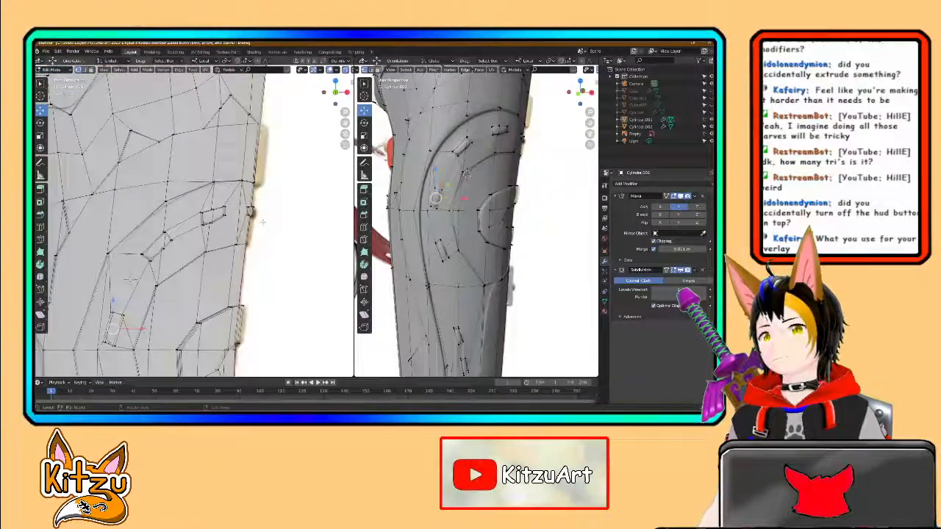
drag(261, 220, 245, 205)
mouse_move(214, 205)
mouse_down()
mouse_move(229, 224)
mouse_move(197, 205)
mouse_up()
shift+middle_drag(184, 233, 210, 207)
shift+drag(200, 221, 183, 240)
shift+middle_drag(176, 238, 202, 176)
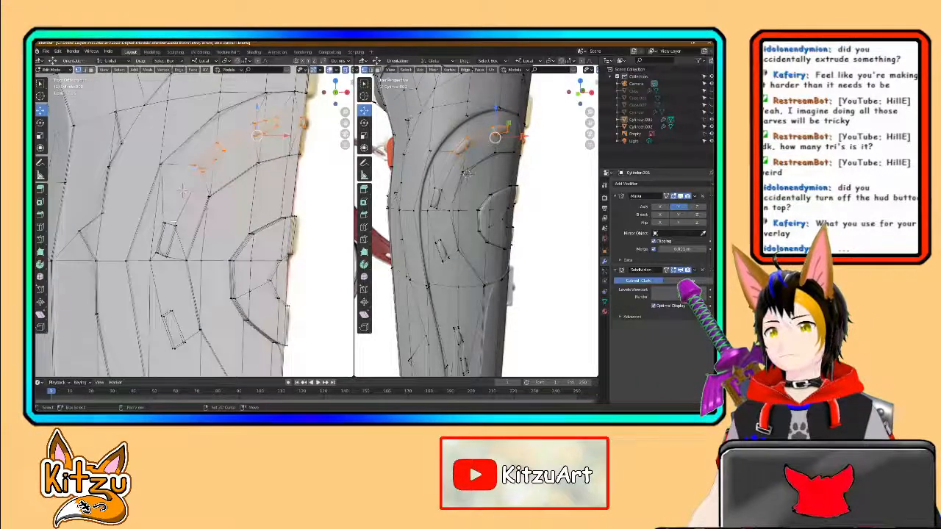
Step: Add the vertices of the two dash marks beside the quiver's central half-circle to the selection
key(b)
drag(158, 239, 182, 218)
key(b)
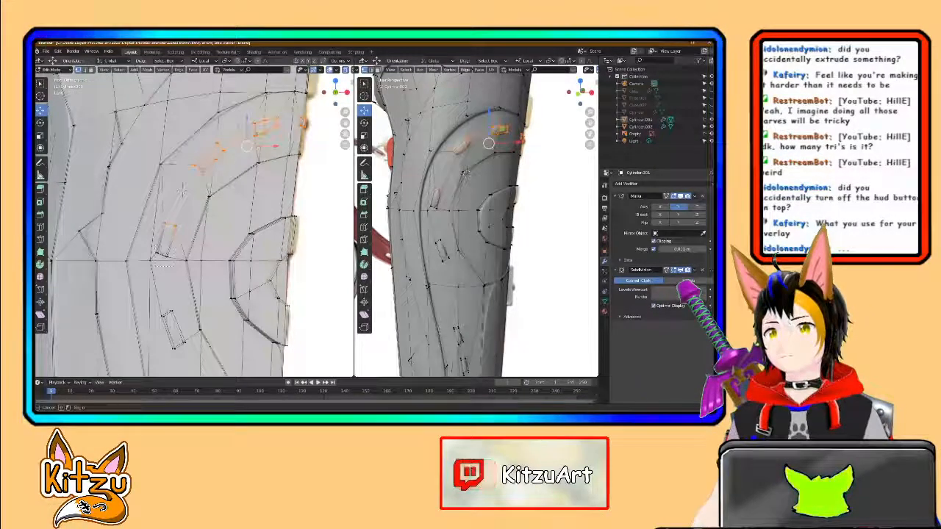
shift+middle_drag(179, 295, 178, 226)
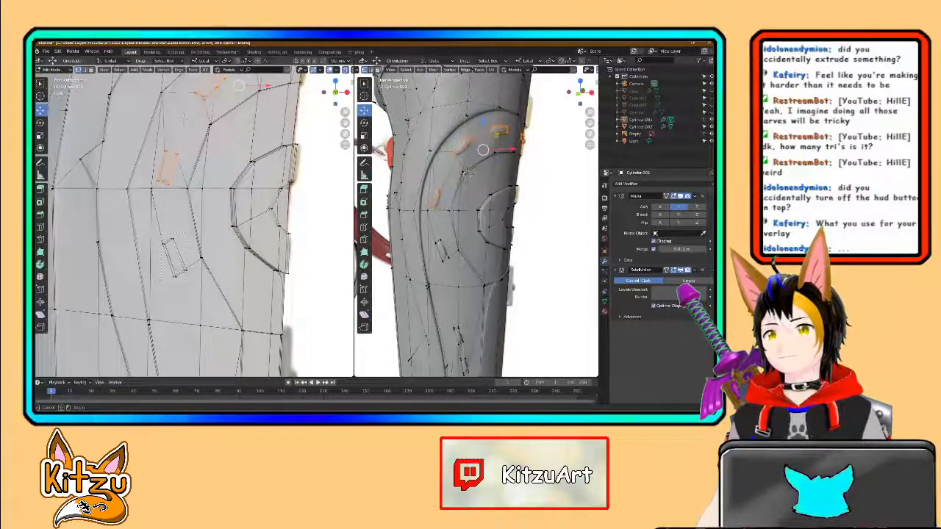
drag(155, 230, 194, 284)
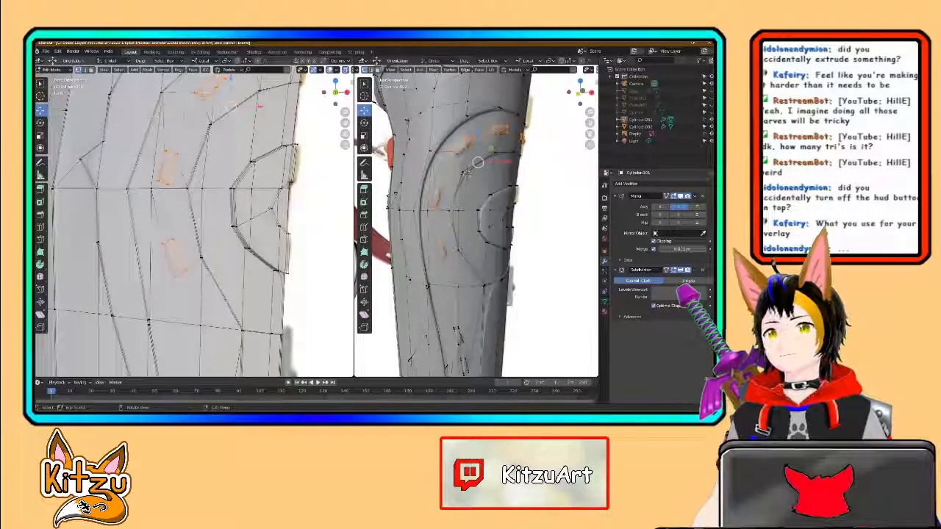
Step: Add the vertices of every dash mark in the lower row to the selection
middle_drag(189, 301, 203, 289)
drag(205, 288, 207, 290)
shift+middle_drag(207, 290, 197, 177)
key(b)
drag(207, 245, 184, 199)
shift+middle_drag(184, 198, 180, 126)
key(b)
drag(202, 254, 179, 205)
shift+middle_drag(179, 205, 190, 142)
key(b)
drag(208, 261, 178, 211)
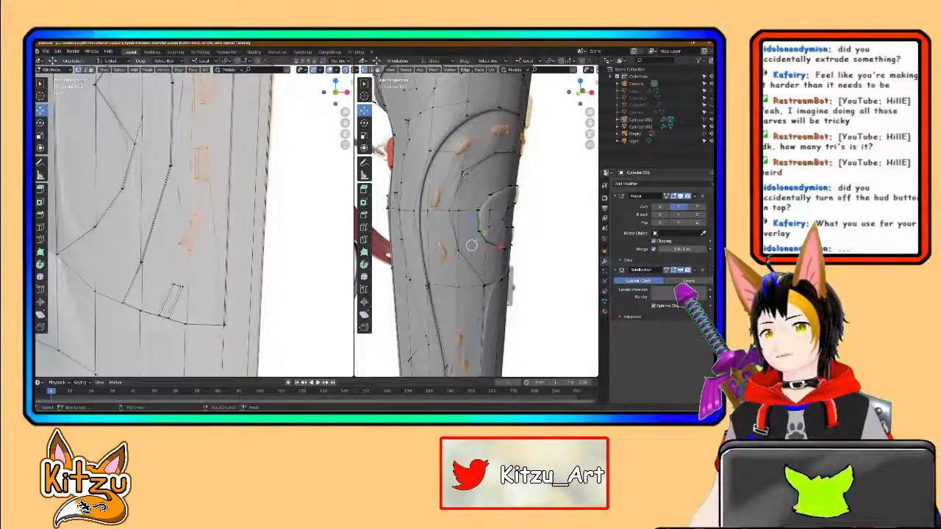
drag(158, 276, 155, 275)
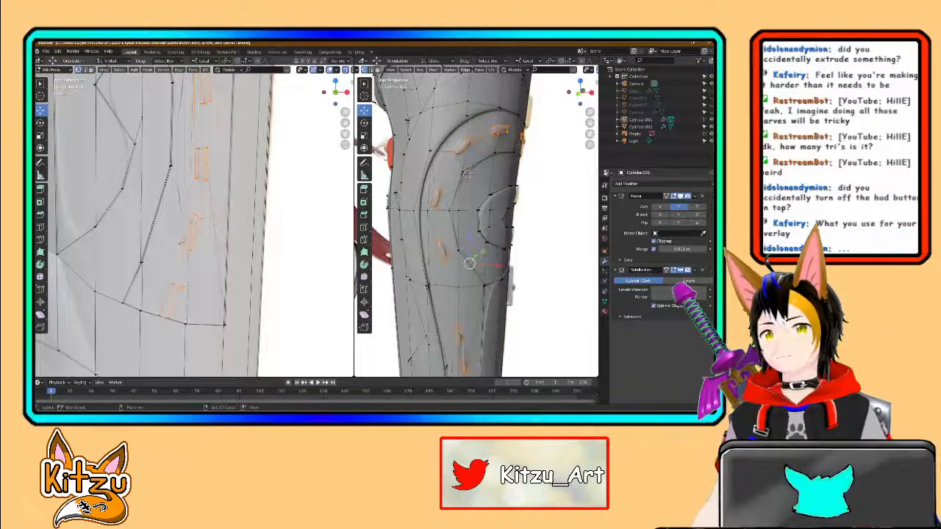
Step: Separate the selected dash marks from the quiver mesh into their own object and return to Object Mode
key(b)
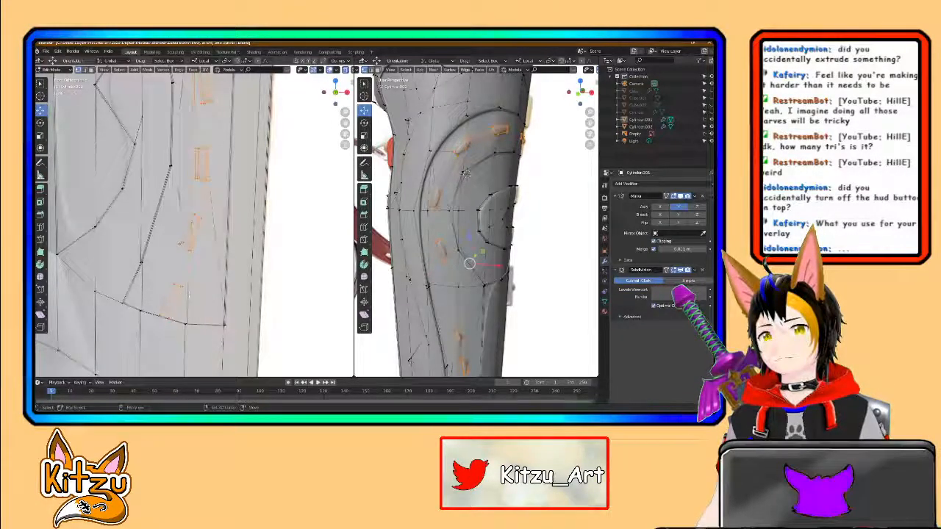
right_click(162, 292)
mouse_move(176, 292)
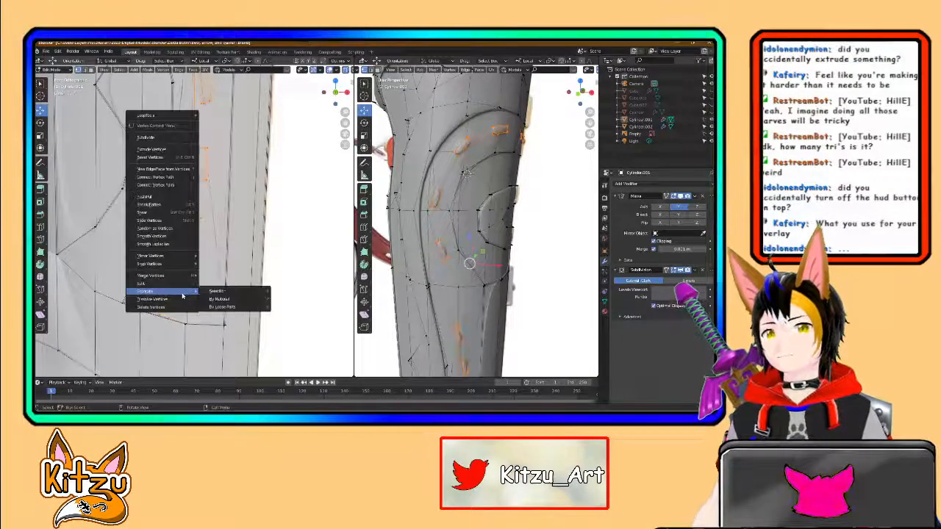
click(227, 292)
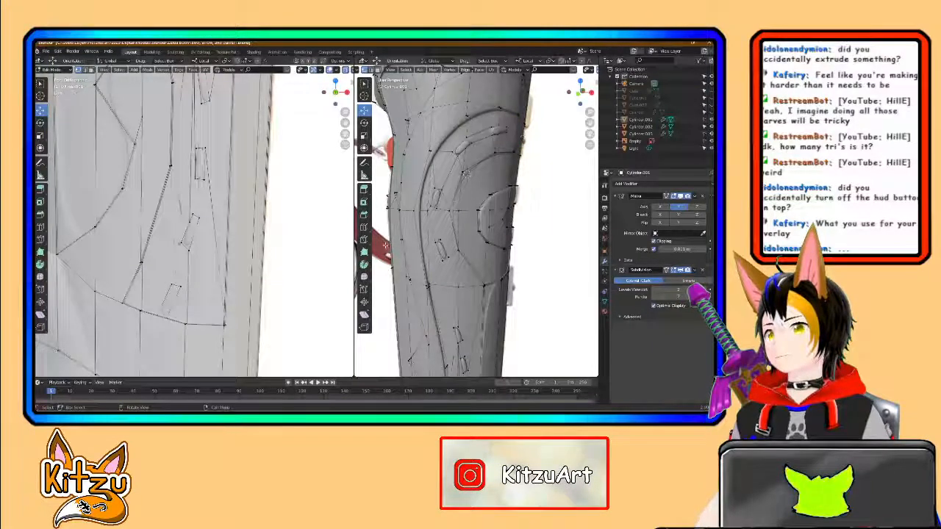
key(Tab)
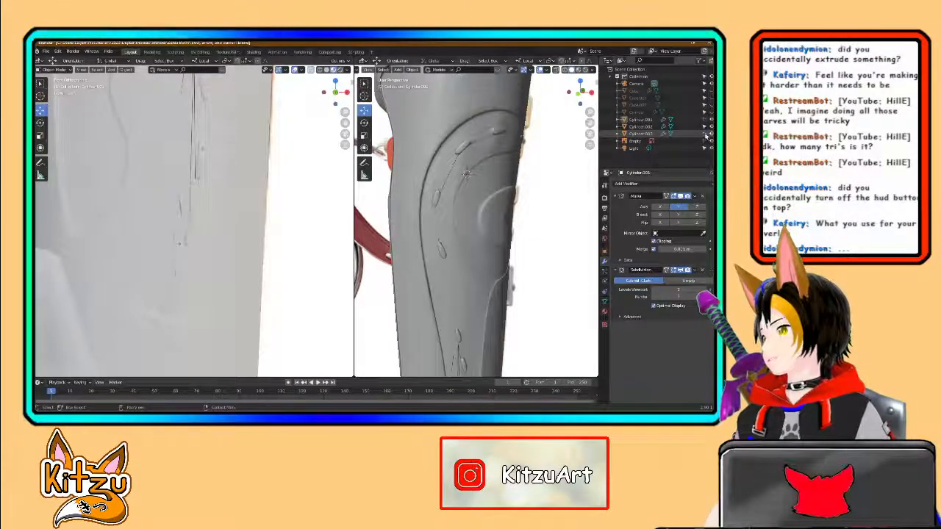
Step: Make the visible cylinder objects selectable in the viewport and select the separated dash-mark object
click(704, 134)
click(705, 127)
click(704, 120)
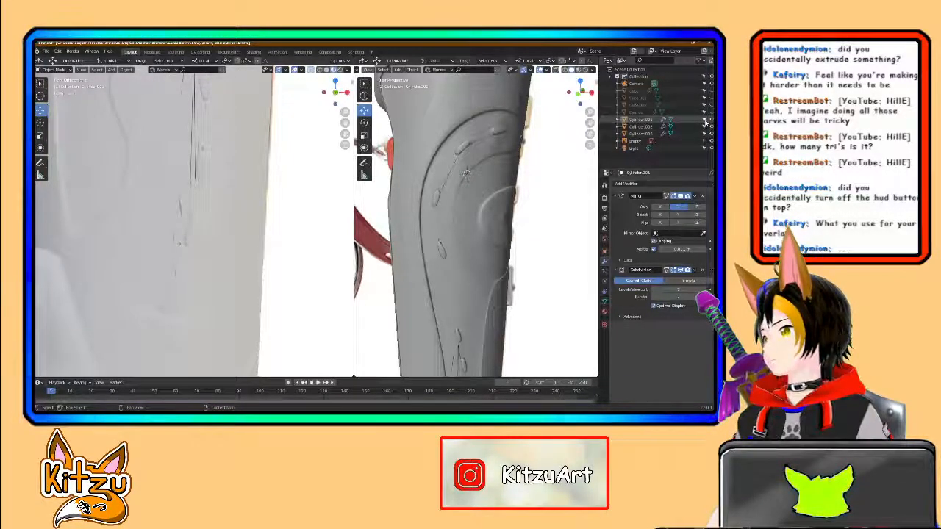
click(441, 199)
scroll(442, 200, down, 1)
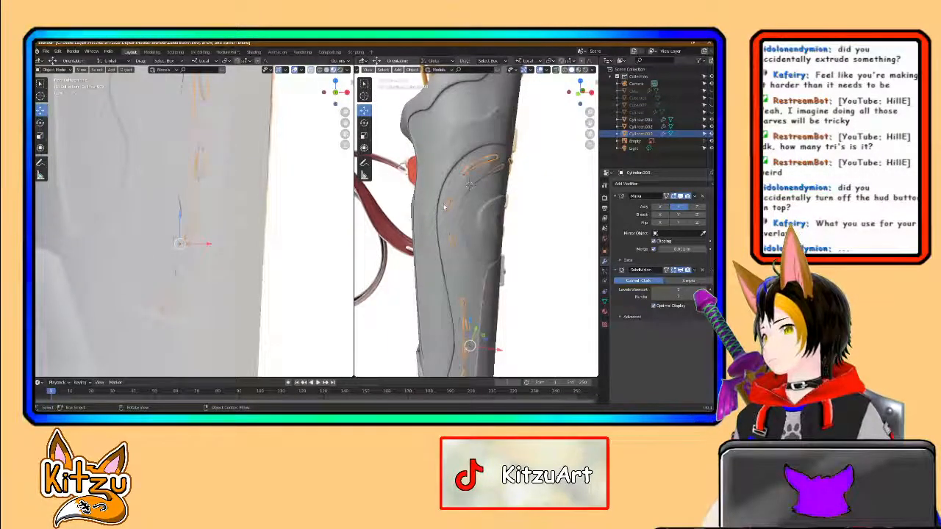
Step: Open the separated dash marks in Edit Mode and inspect their leftover connecting geometry along both rows
key(Tab)
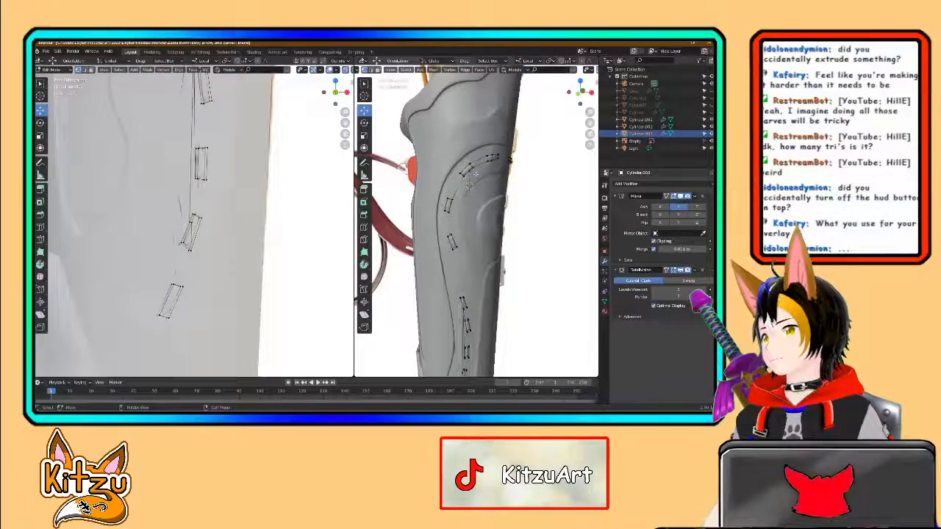
scroll(474, 182, up, 5)
scroll(466, 179, down, 2)
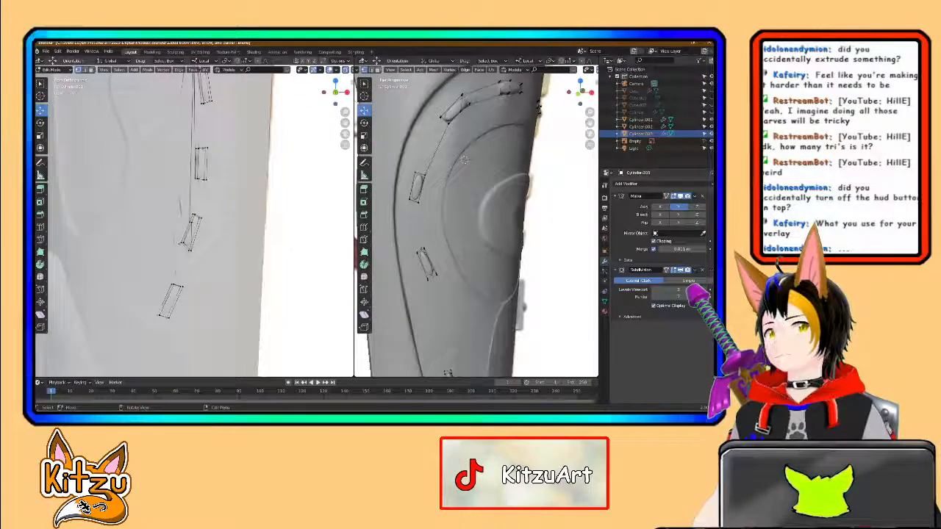
middle_drag(466, 160, 476, 250)
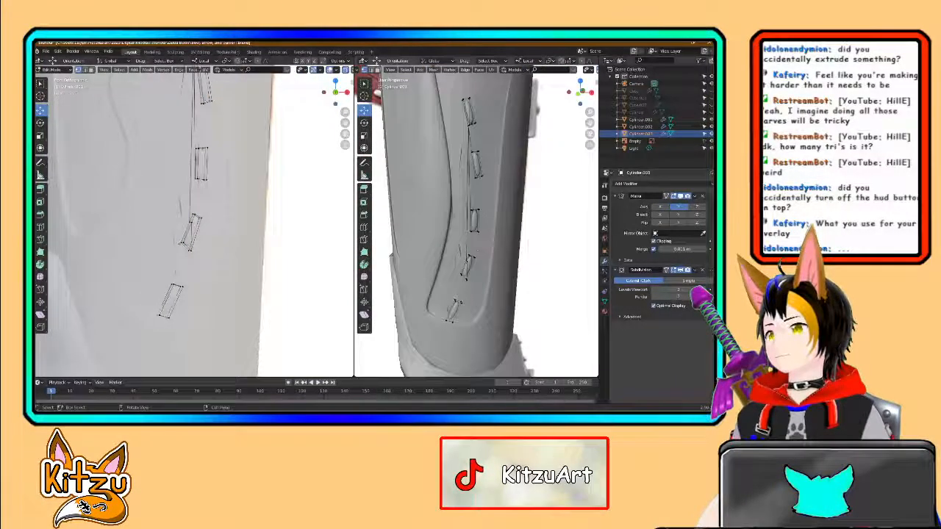
Step: Select the leftover edge connecting the dash marks in the lower row and delete it, after trying to dissolve it
scroll(476, 255, up, 2)
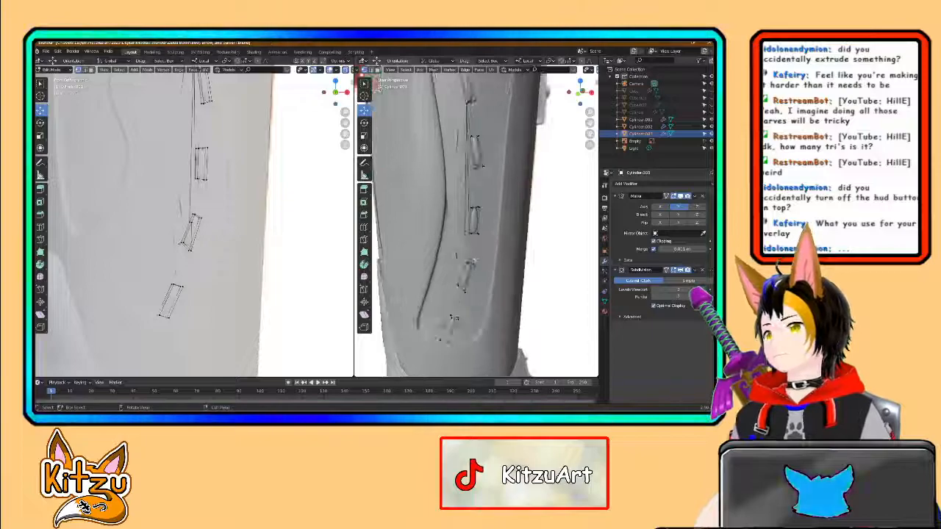
alt+click(463, 250)
key(x)
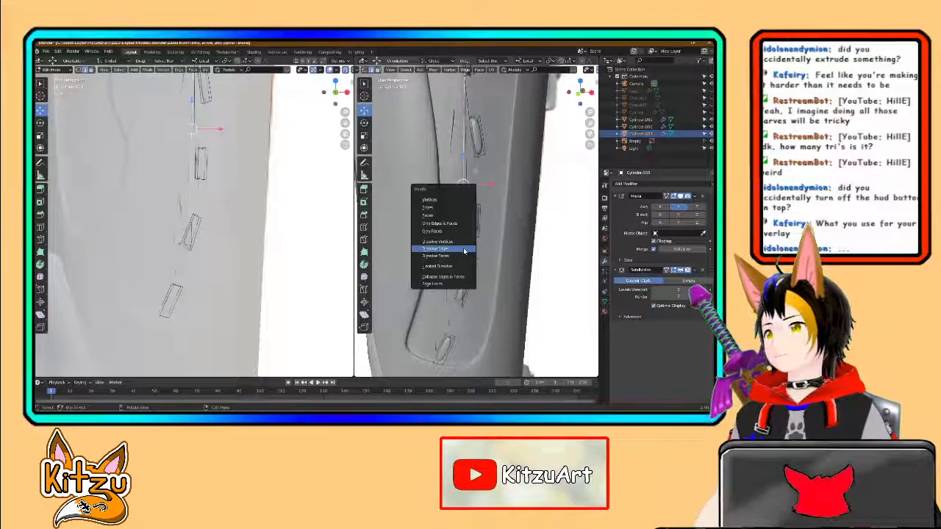
click(464, 251)
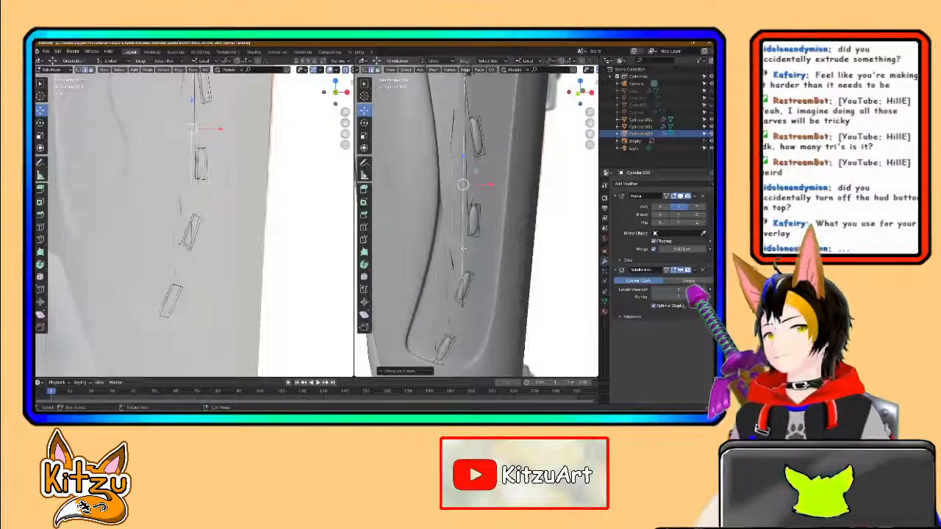
key(x)
click(438, 209)
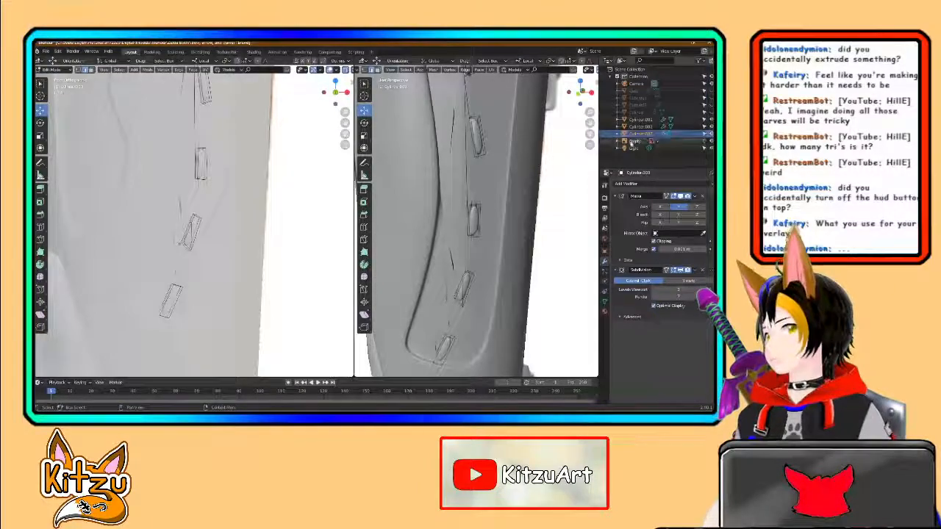
Step: Hide the quiver body in the viewport and compare the separated dash marks with the reference image
click(710, 120)
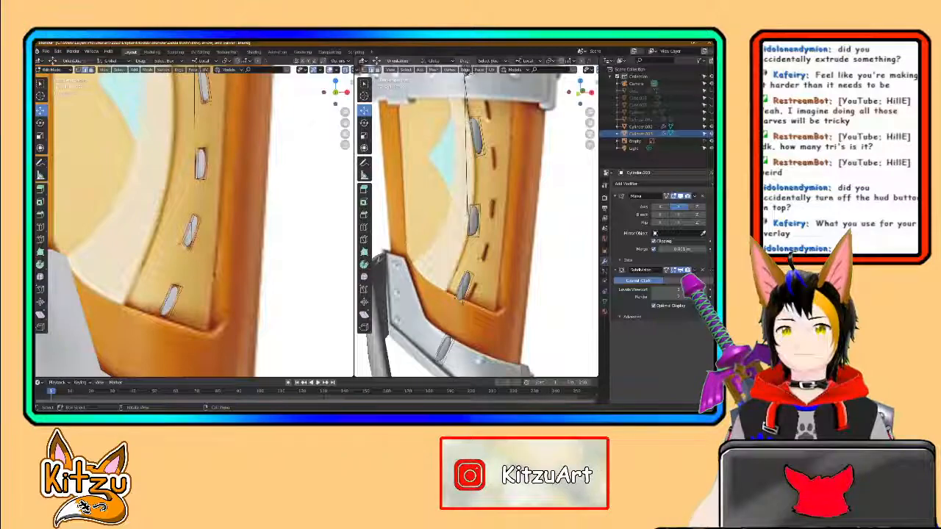
scroll(441, 235, down, 4)
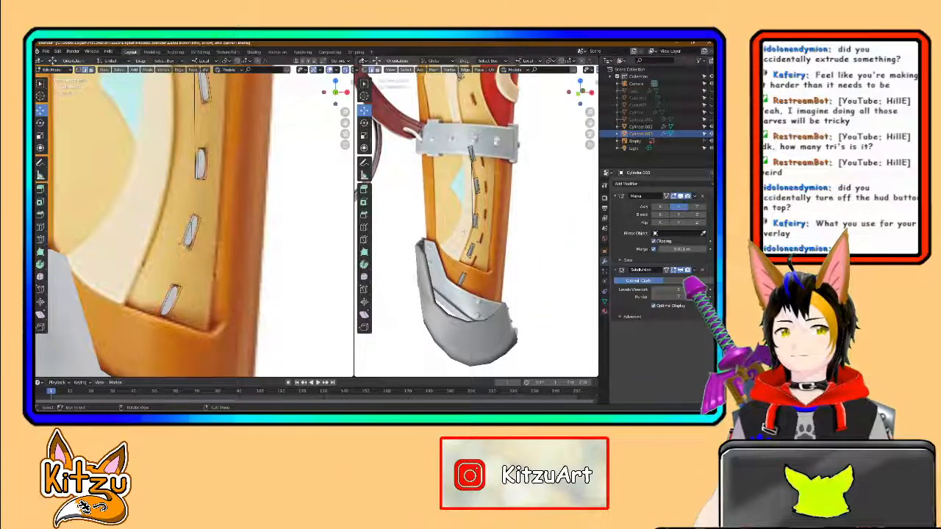
scroll(462, 230, down, 1)
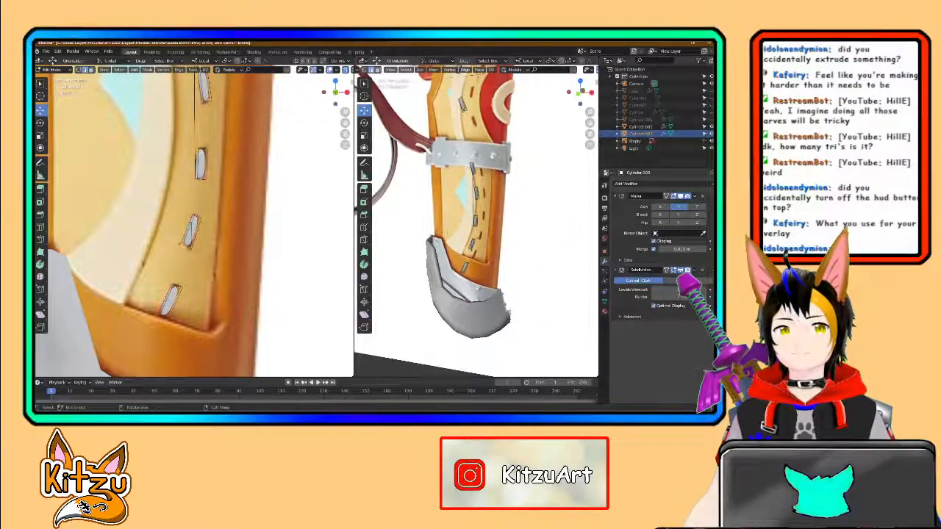
shift+middle_drag(438, 233, 446, 290)
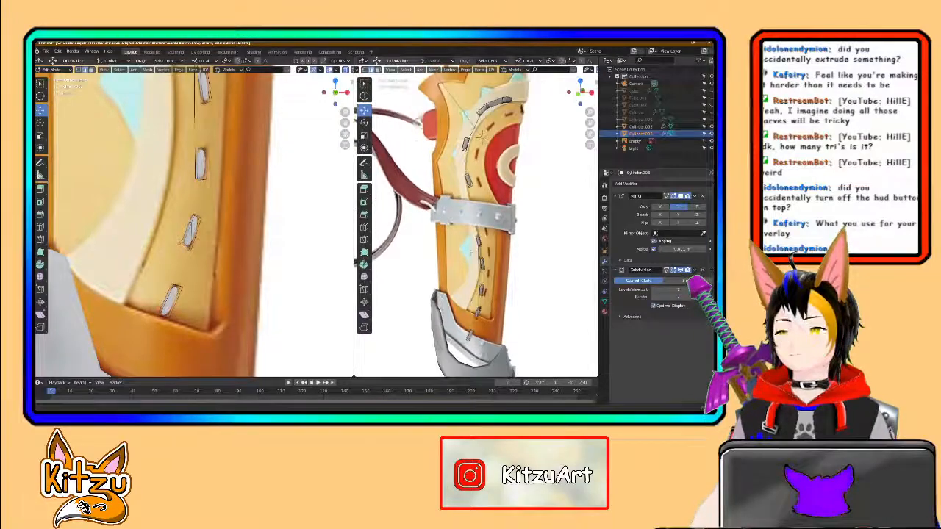
scroll(446, 290, down, 2)
scroll(476, 224, down, 4)
scroll(477, 223, up, 4)
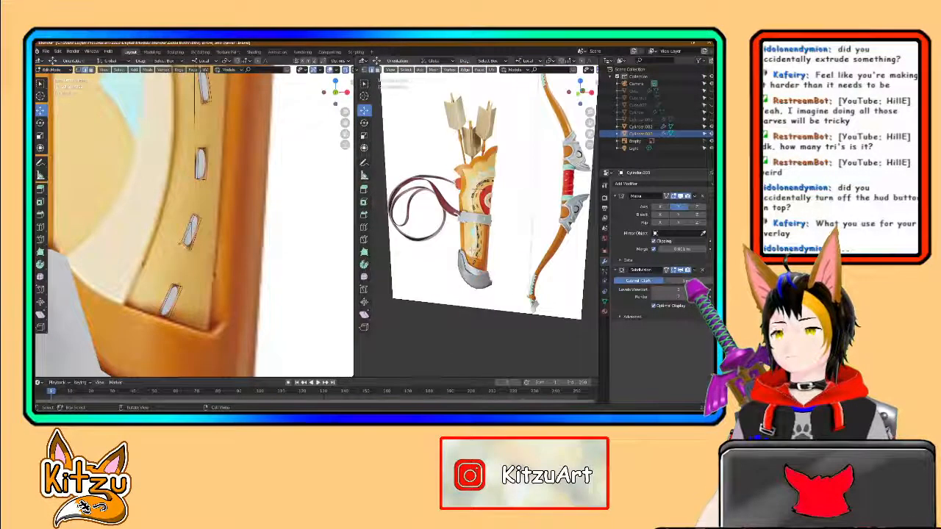
scroll(472, 250, up, 2)
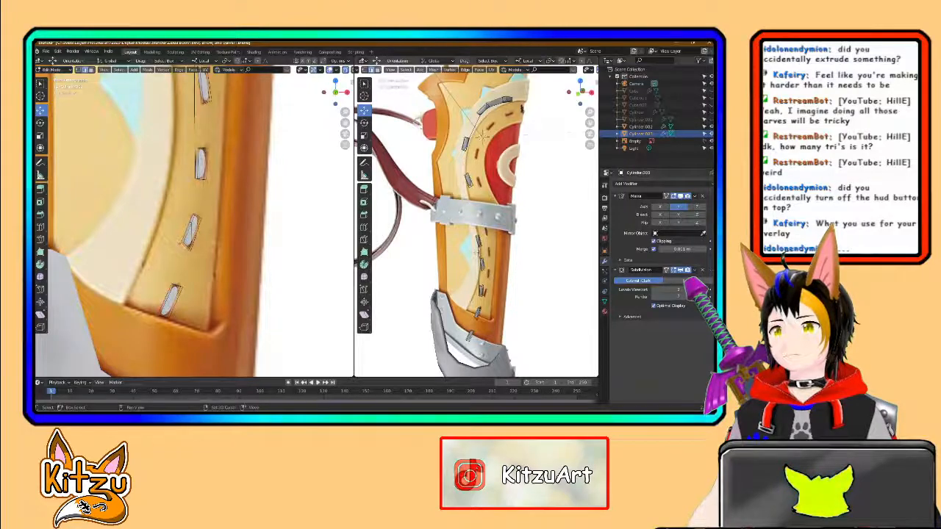
Step: Delete the leftover edges connecting the dash marks at and just below the belt
shift+middle_drag(475, 252, 459, 204)
scroll(457, 232, up, 2)
scroll(457, 233, up, 2)
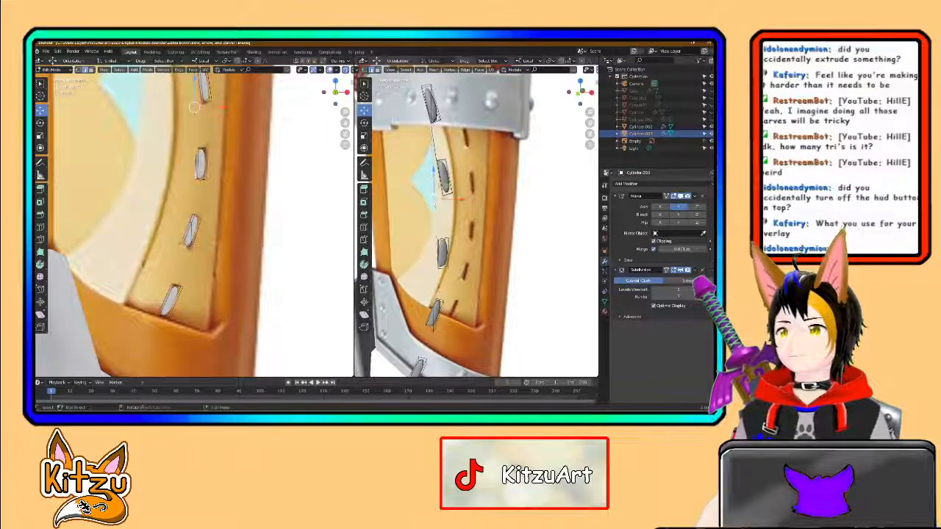
key(x)
click(426, 209)
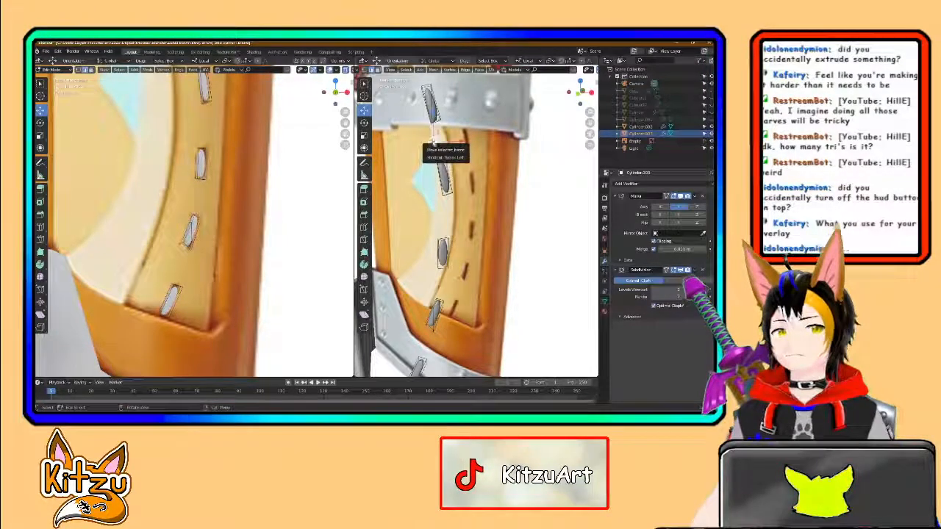
key(x)
click(434, 141)
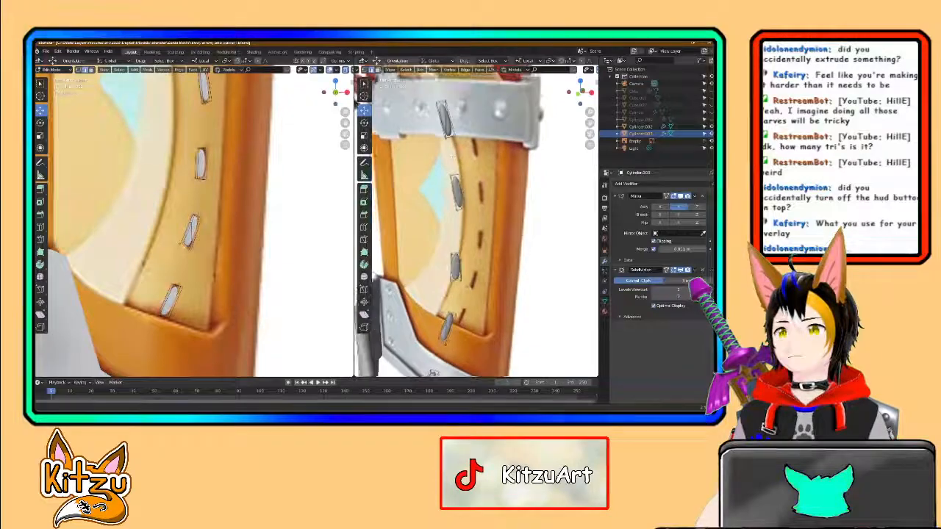
Step: Delete the edges bridging the dash marks along the arc above the red circle
middle_drag(456, 115, 462, 90)
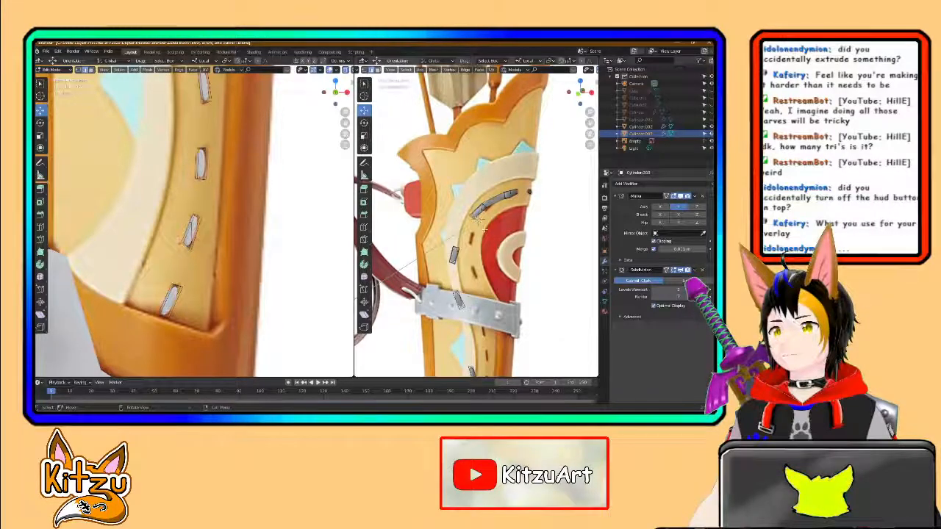
scroll(484, 230, up, 7)
mouse_move(484, 230)
middle_down()
mouse_move(514, 227)
mouse_move(494, 222)
middle_up()
shift+middle_drag(494, 222, 469, 237)
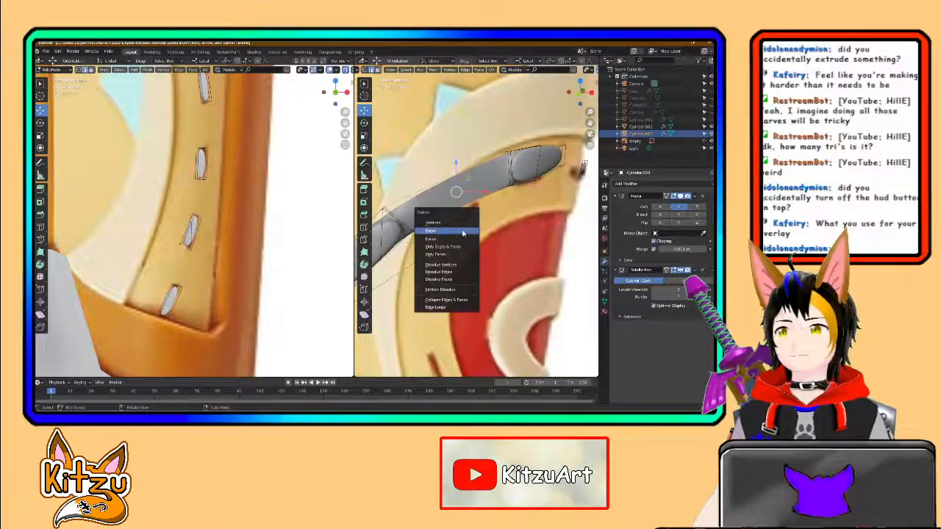
click(466, 233)
Step: Dissolve the stray vertices crossing the face of a dash mark in the lower row
scroll(463, 233, down, 4)
middle_drag(455, 236, 489, 214)
scroll(489, 214, up, 3)
scroll(490, 214, up, 1)
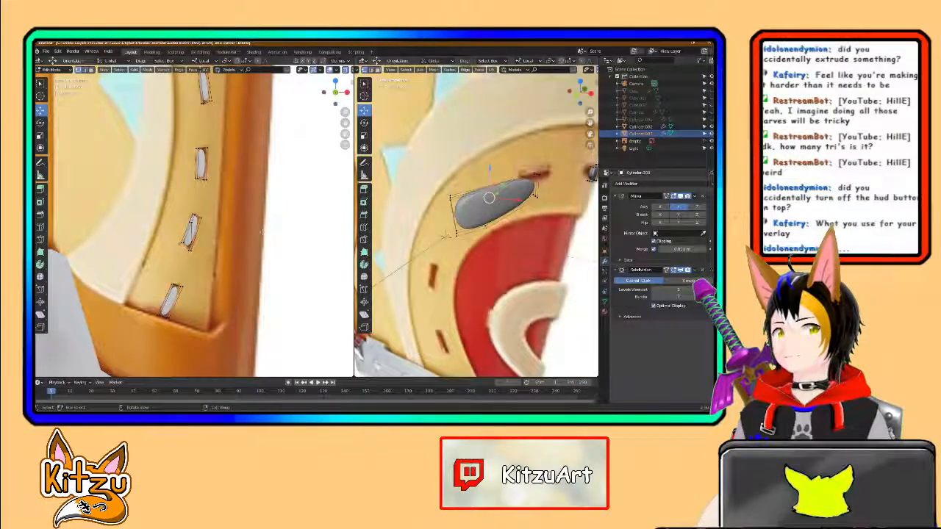
scroll(197, 234, up, 5)
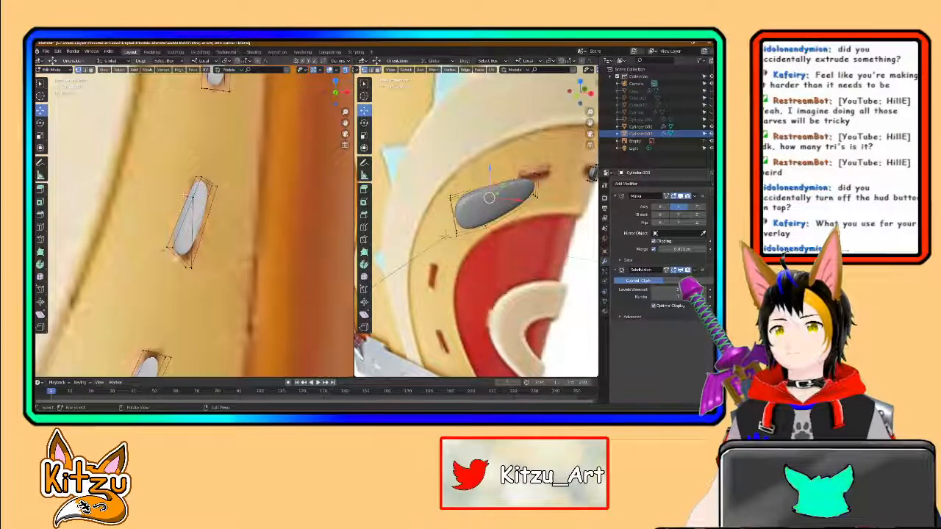
middle_drag(197, 234, 200, 232)
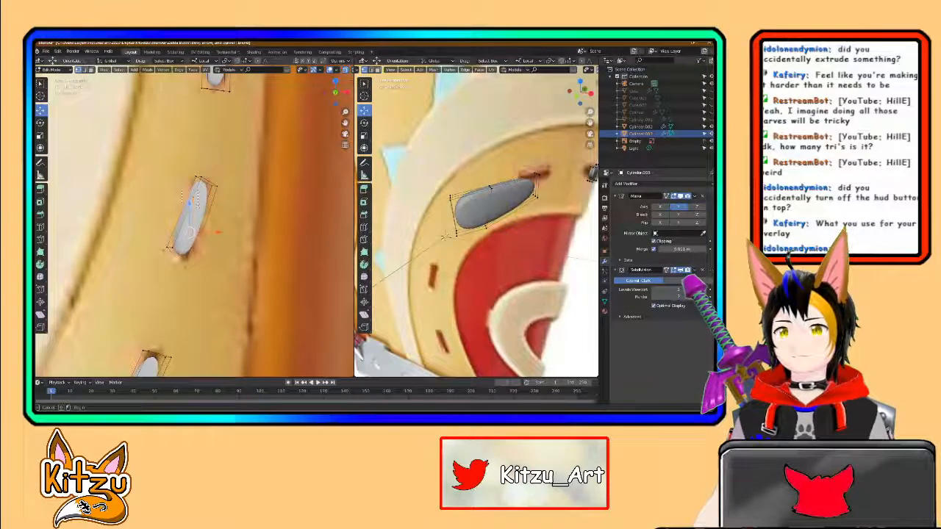
key(x)
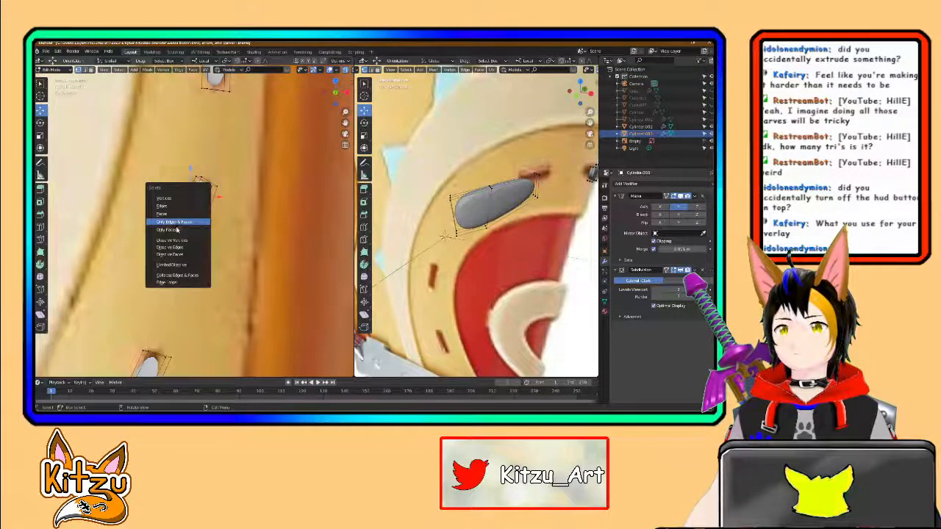
click(186, 241)
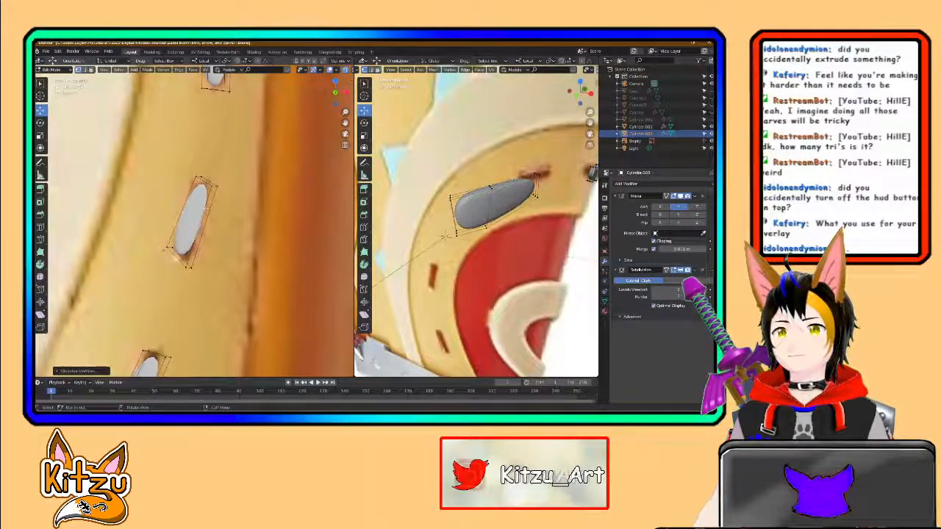
Step: Try a Knife cut from the upper end of the same lower-row dash mark and switch back to the Move tool
click(40, 239)
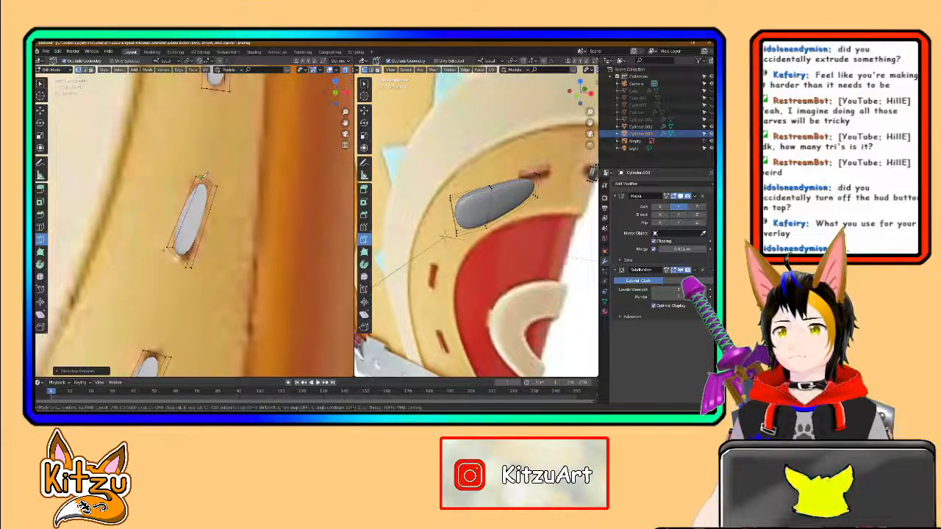
scroll(194, 223, down, 2)
mouse_move(195, 294)
shift+middle_down()
mouse_move(206, 188)
mouse_move(199, 282)
shift+middle_up()
shift+middle_drag(213, 158, 197, 285)
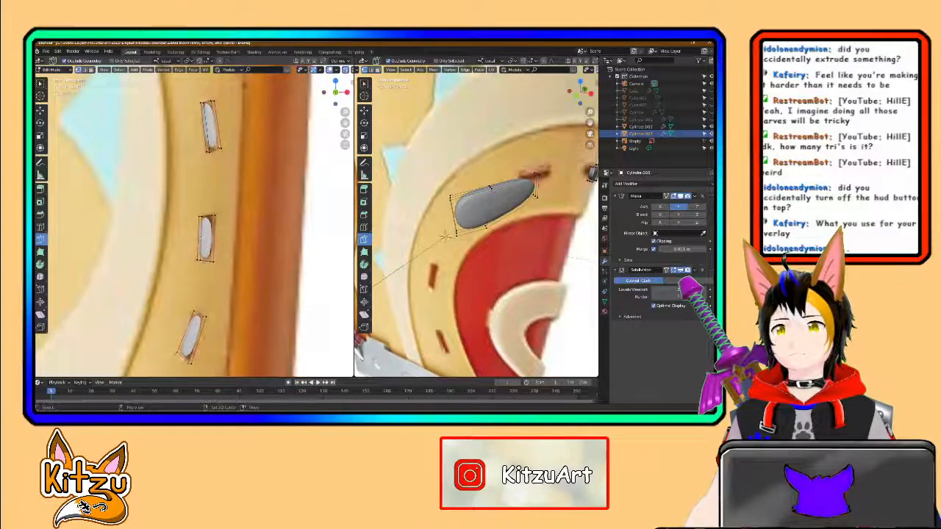
shift+middle_drag(200, 184, 198, 282)
shift+middle_drag(201, 147, 200, 239)
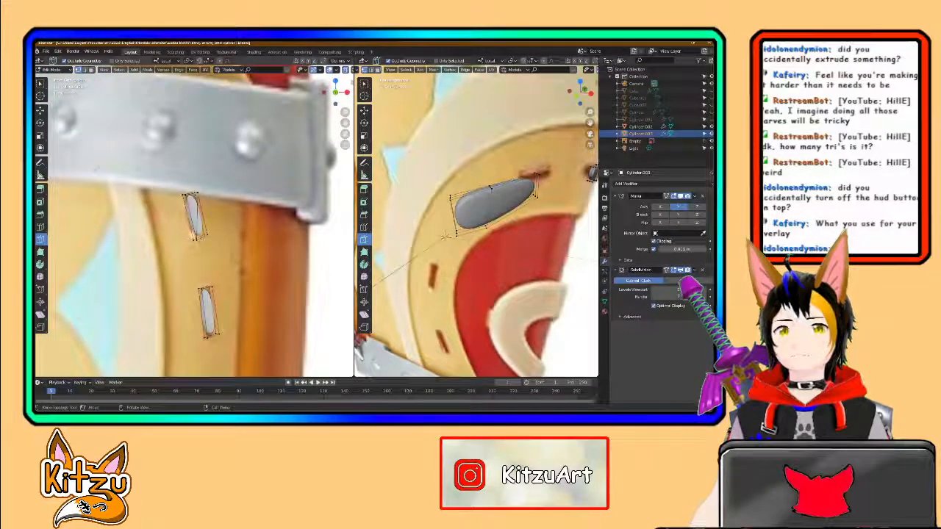
click(40, 108)
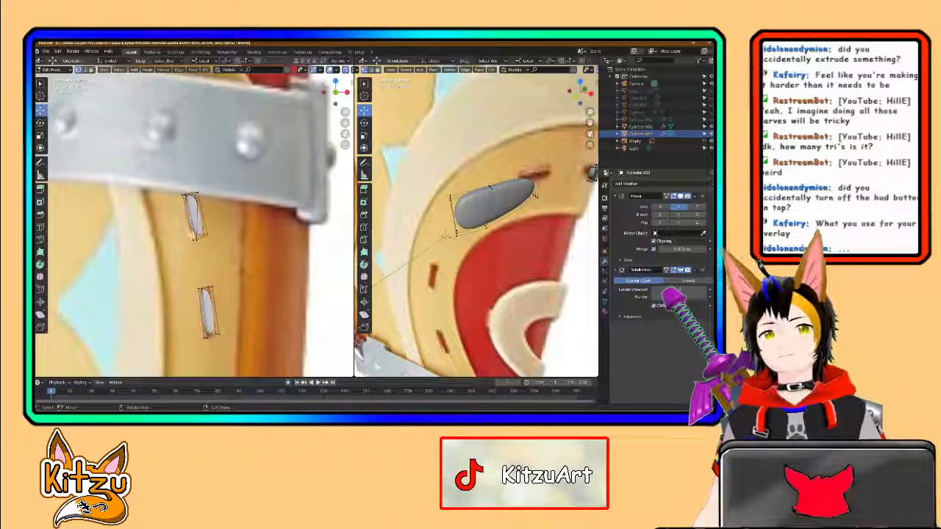
Step: Dissolve the extra edge inside the dash mark directly below the belt
scroll(192, 220, up, 3)
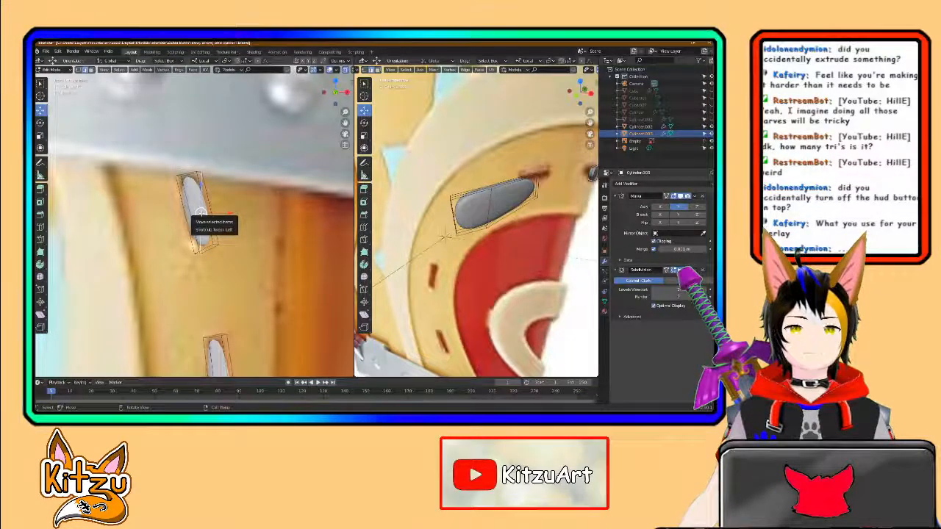
key(x)
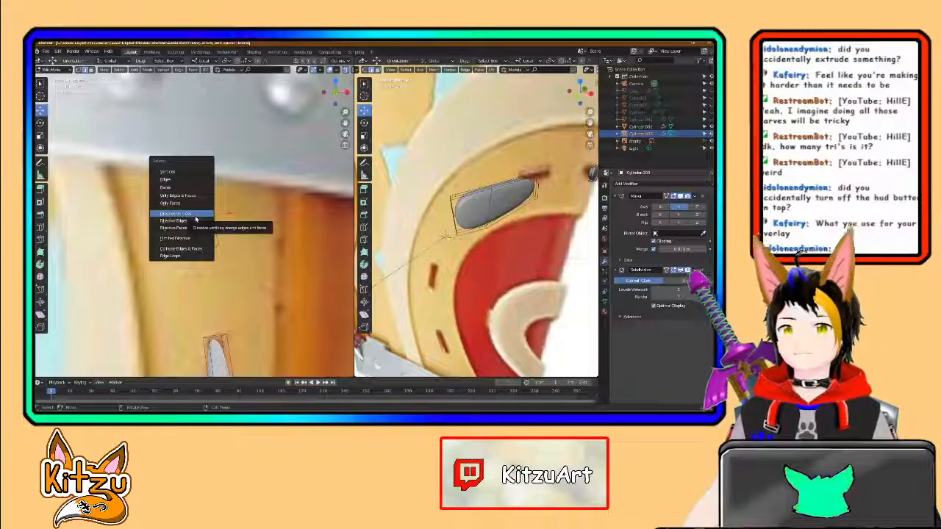
click(190, 221)
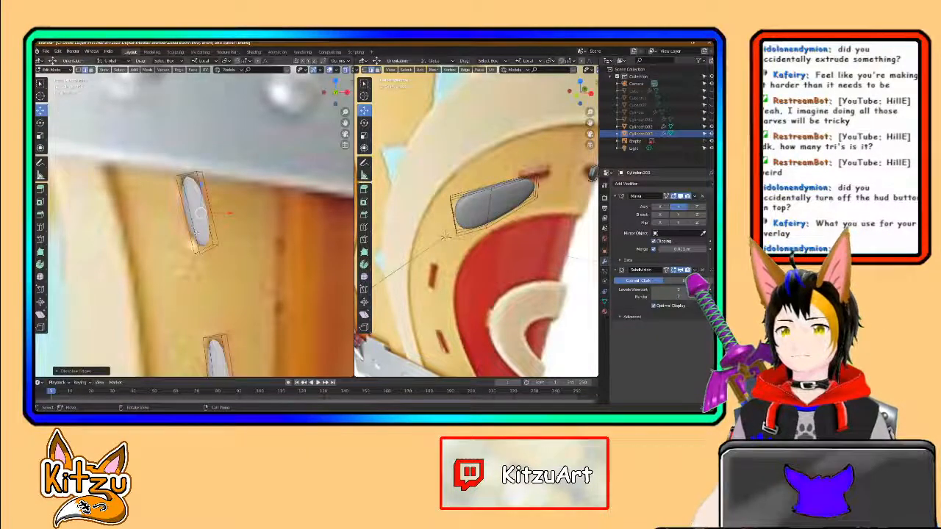
Step: Dissolve the extra edge near the upper end of the slanted dash mark on the arc around the red circle
scroll(196, 233, up, 1)
scroll(195, 235, down, 4)
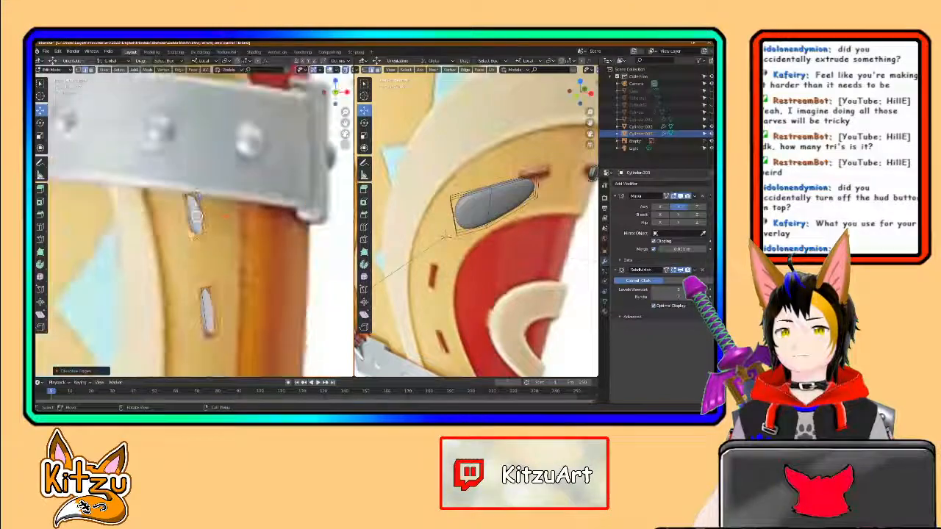
scroll(194, 237, down, 4)
shift+middle_drag(195, 125, 217, 211)
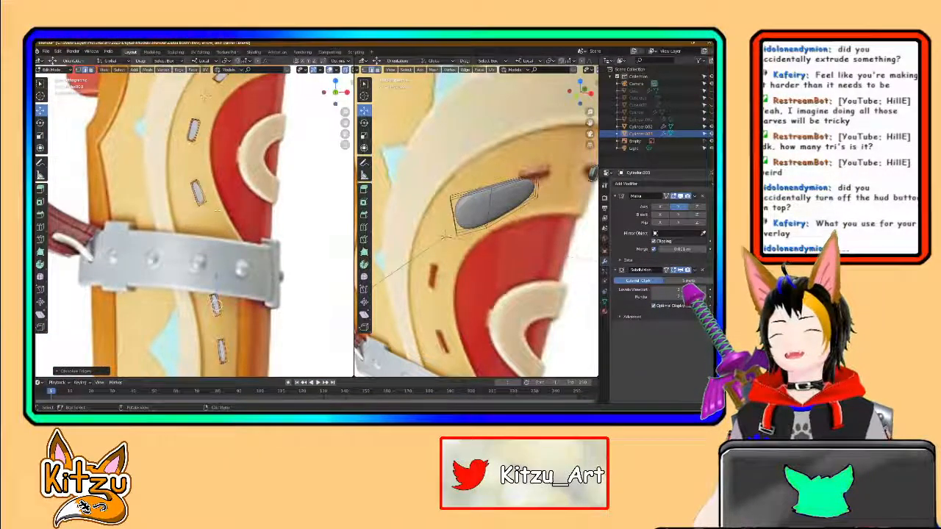
scroll(204, 96, up, 4)
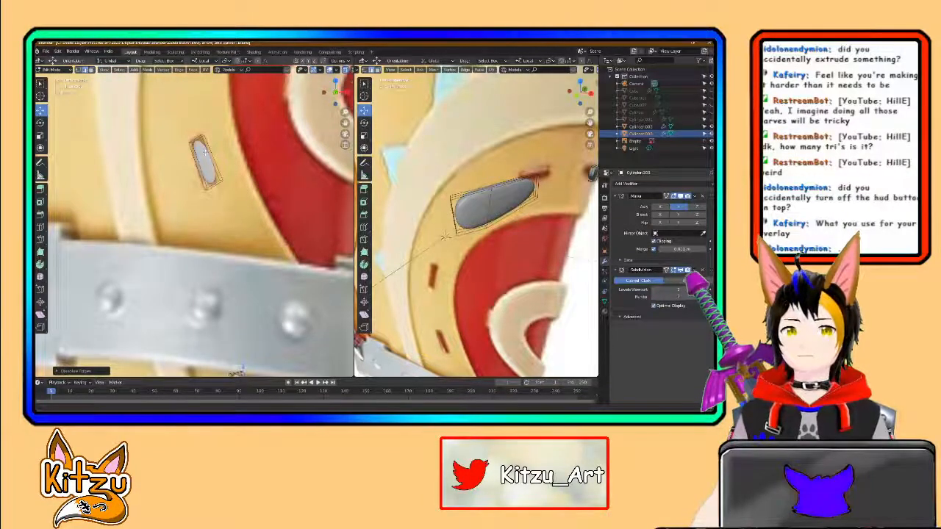
shift+middle_drag(204, 153, 209, 265)
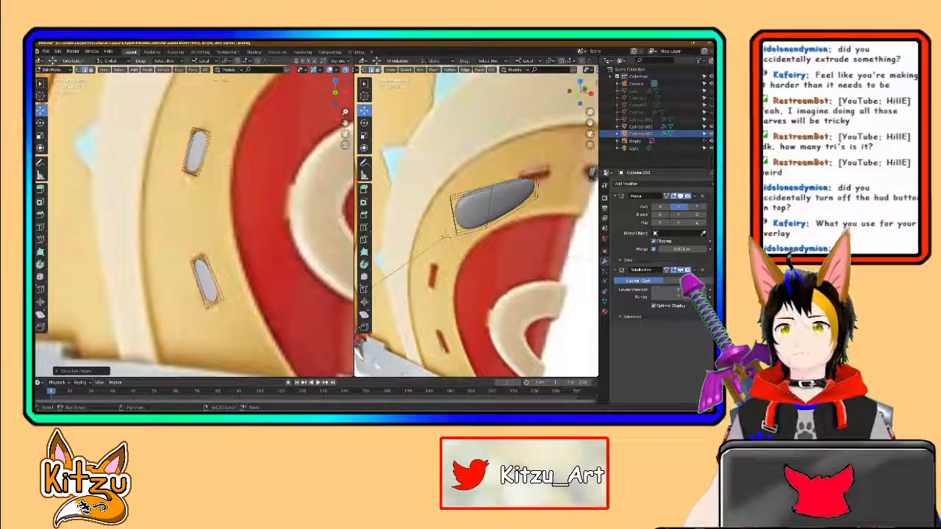
shift+middle_drag(336, 102, 319, 197)
shift+middle_drag(195, 205, 127, 304)
scroll(164, 292, up, 2)
scroll(164, 293, up, 1)
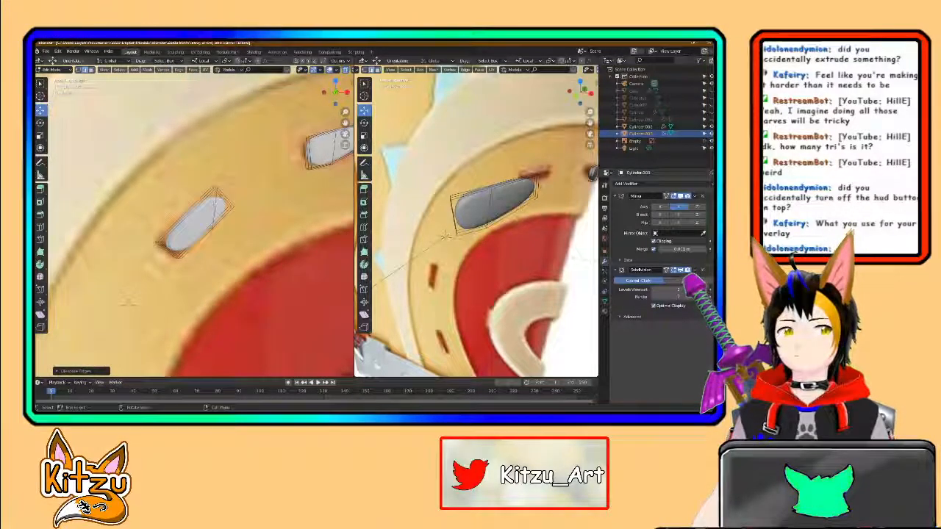
scroll(214, 202, up, 1)
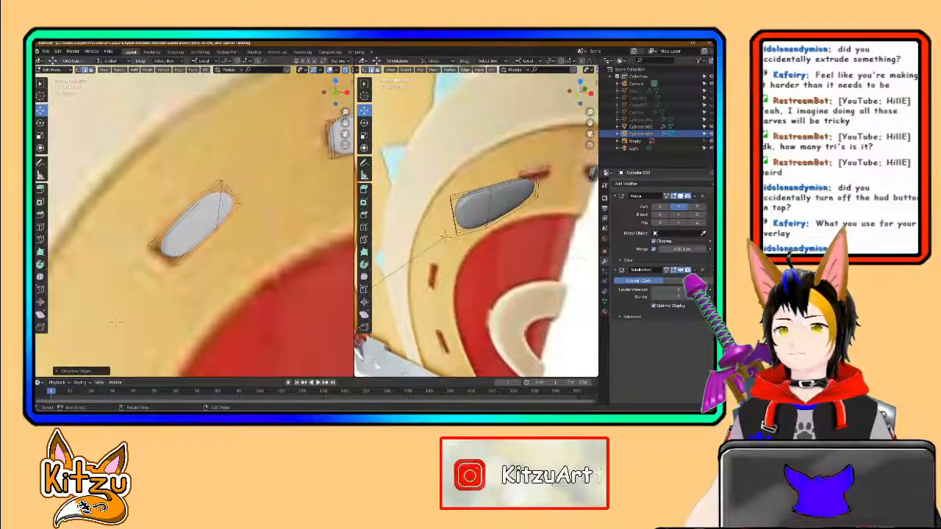
click(221, 183)
key(x)
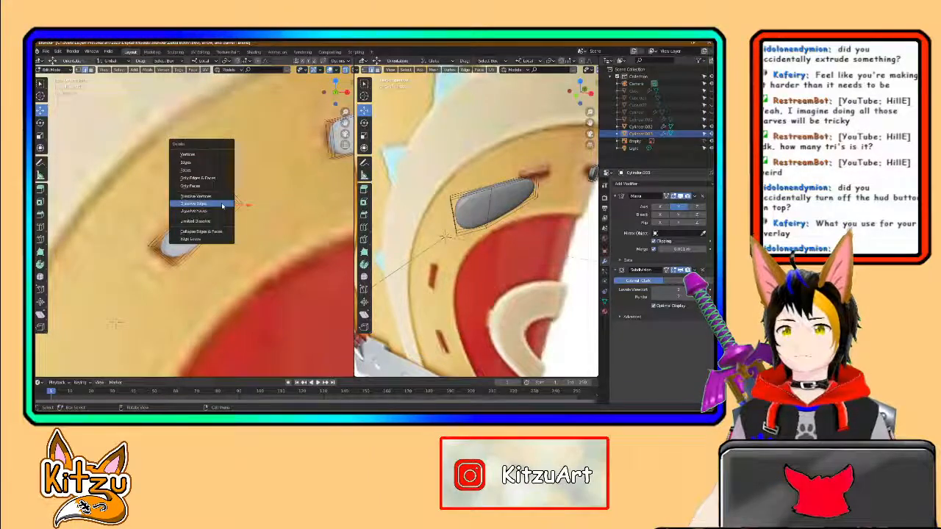
click(222, 205)
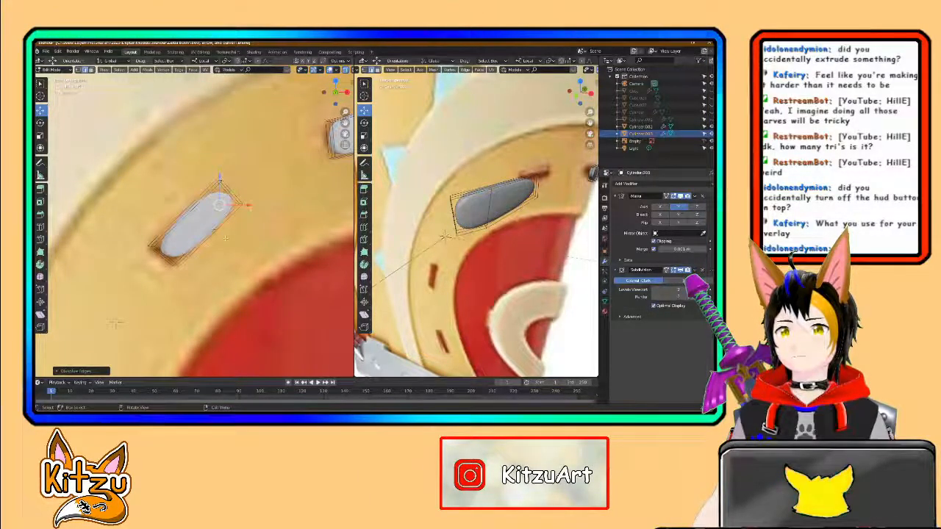
Step: Dissolve the remaining extra edge across the middle of the slanted dash mark on the arc around the red circle
drag(220, 237, 206, 222)
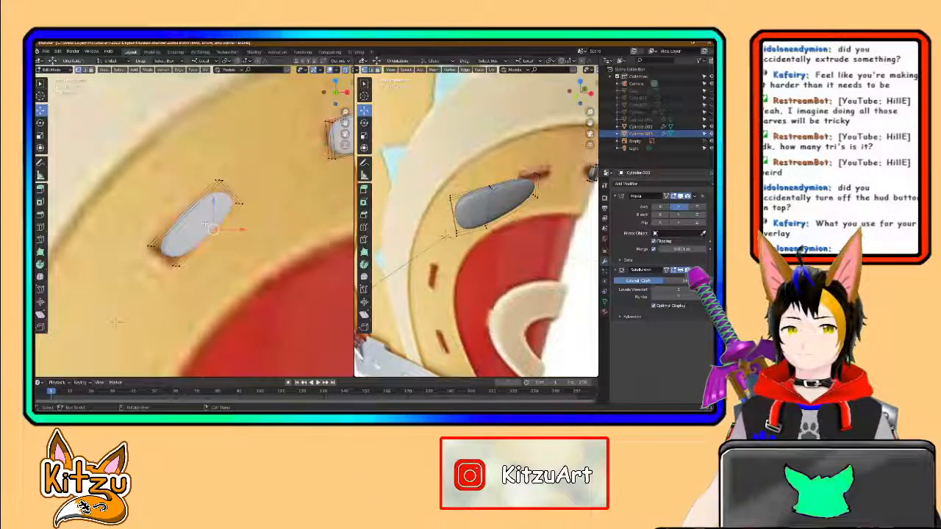
right_click(206, 222)
click(192, 219)
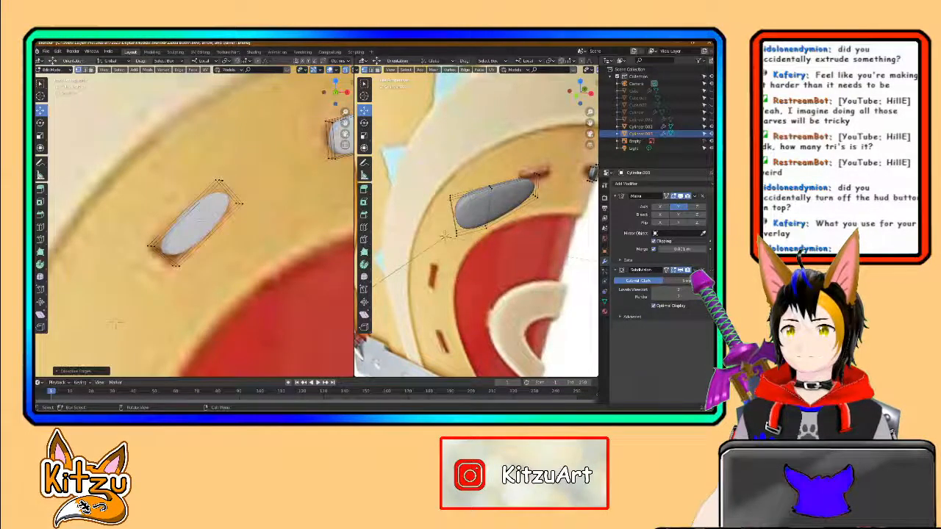
Step: Dissolve the extra edge across the middle of the next dash mark up the arc
scroll(198, 220, down, 1)
shift+middle_drag(341, 156, 210, 188)
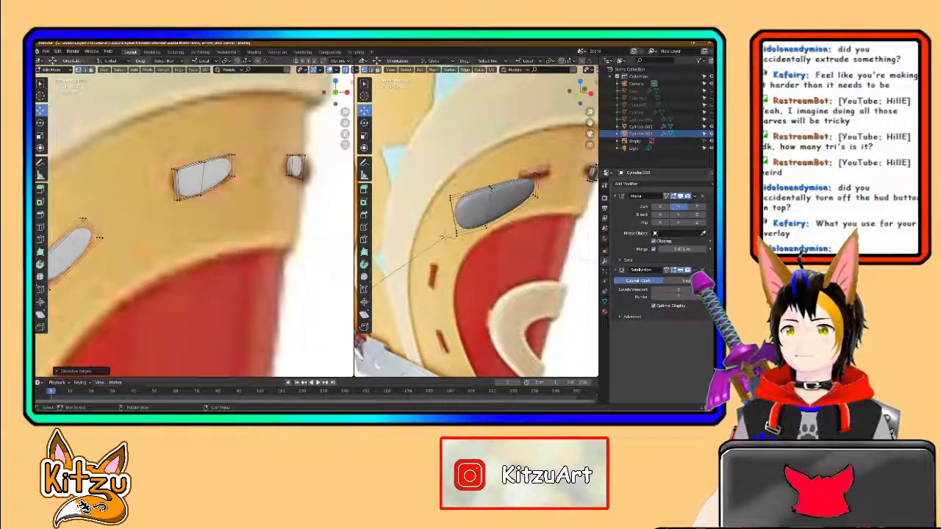
right_click(212, 207)
click(210, 208)
shift+middle_drag(231, 177, 214, 183)
middle_drag(275, 182, 124, 270)
click(327, 95)
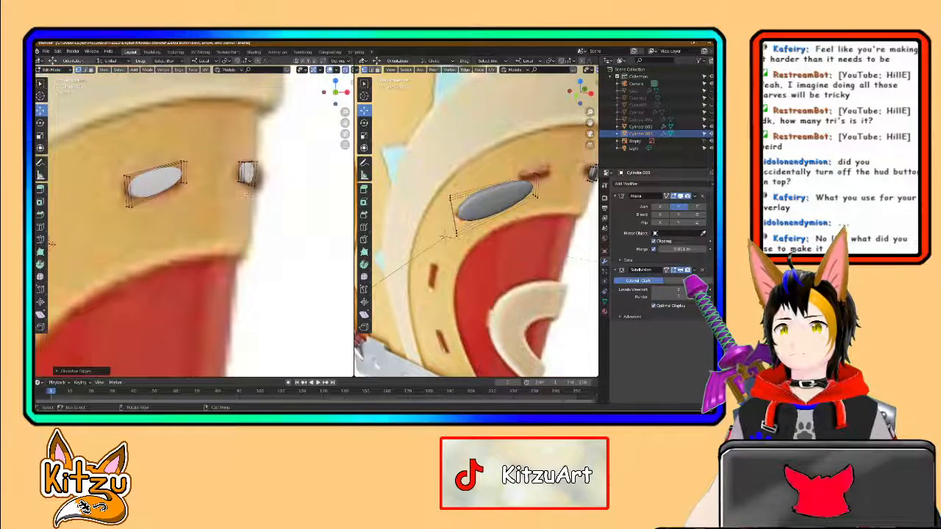
Step: Unhide the quiver body and switch from editing the dash marks to editing the body mesh in Edit Mode
scroll(200, 273, down, 7)
shift+middle_drag(200, 274, 245, 147)
scroll(245, 146, down, 4)
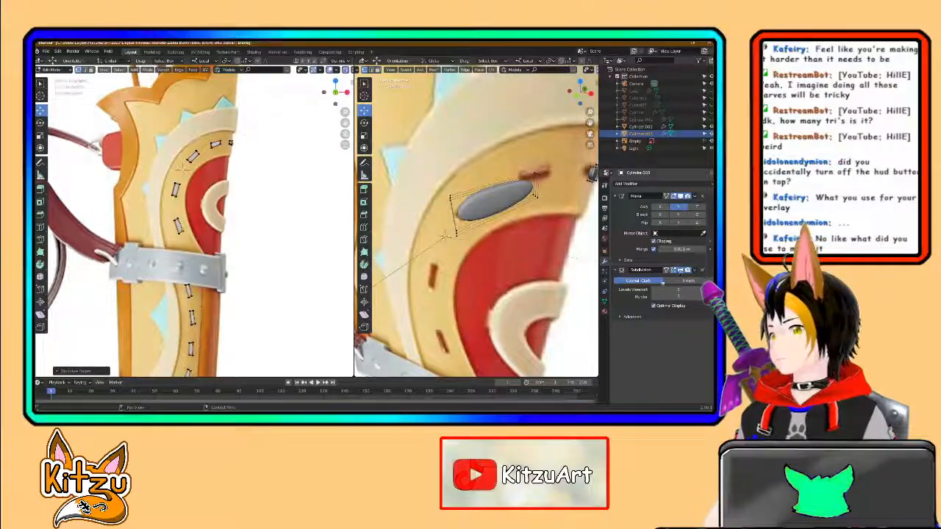
click(711, 120)
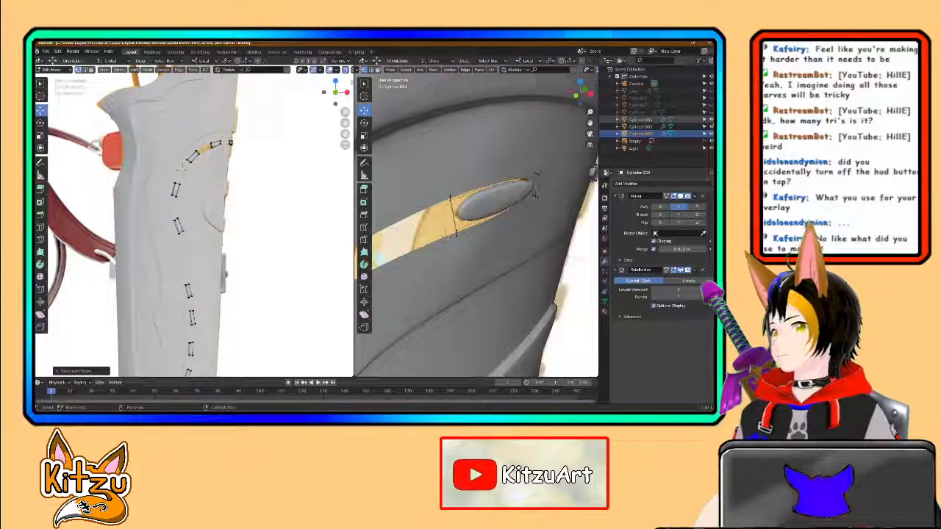
scroll(214, 162, down, 2)
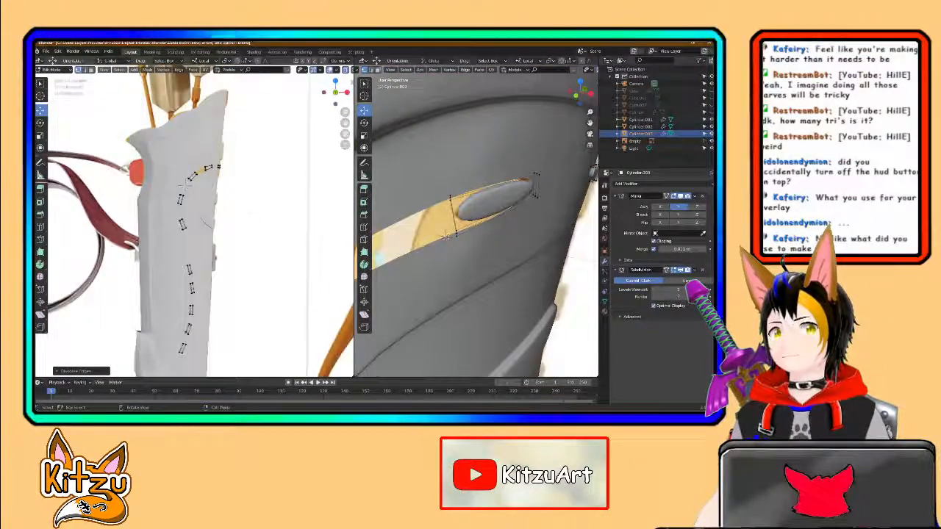
scroll(214, 161, up, 4)
scroll(214, 162, up, 1)
shift+middle_drag(214, 162, 203, 262)
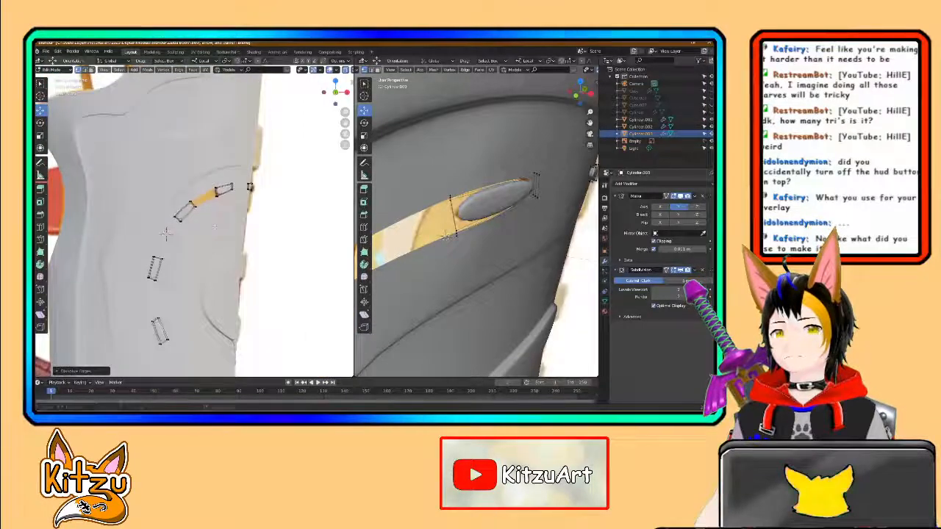
scroll(209, 195, up, 4)
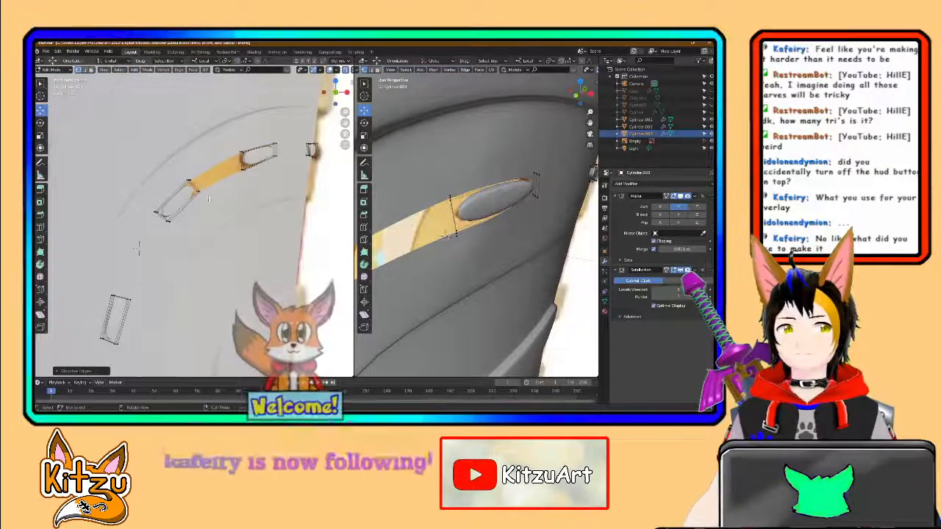
key(Tab)
click(232, 197)
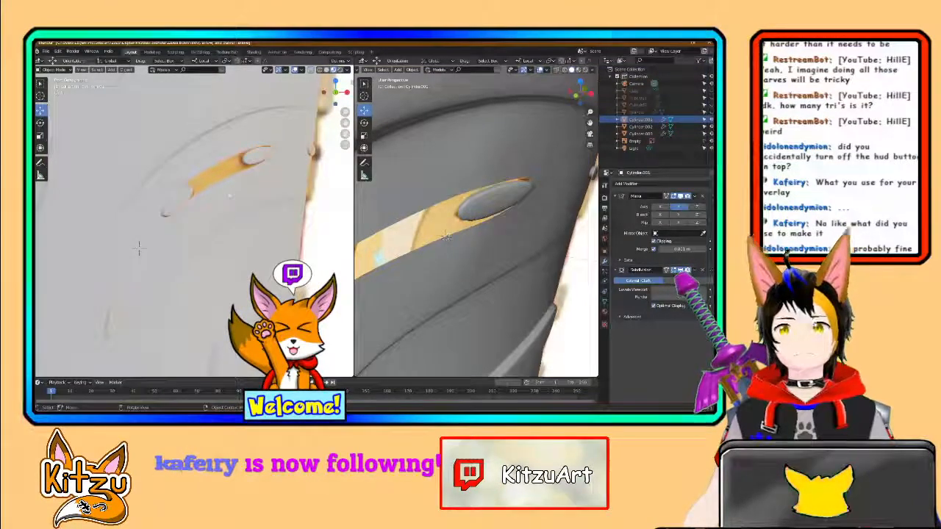
key(Tab)
Step: Dissolve the stray vertices along the lower and upper borders of the open gap between the two upper dash marks
shift+middle_drag(213, 162, 185, 248)
scroll(201, 232, up, 1)
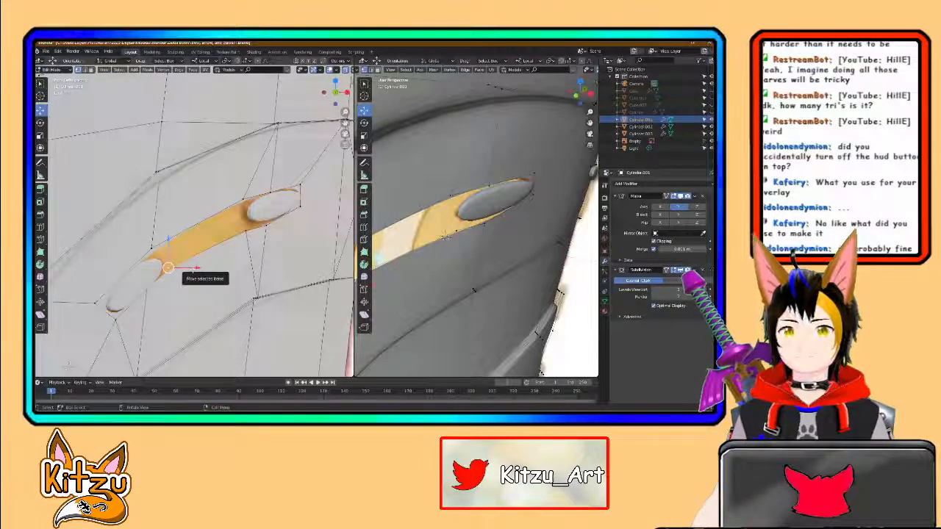
right_click(194, 272)
click(184, 263)
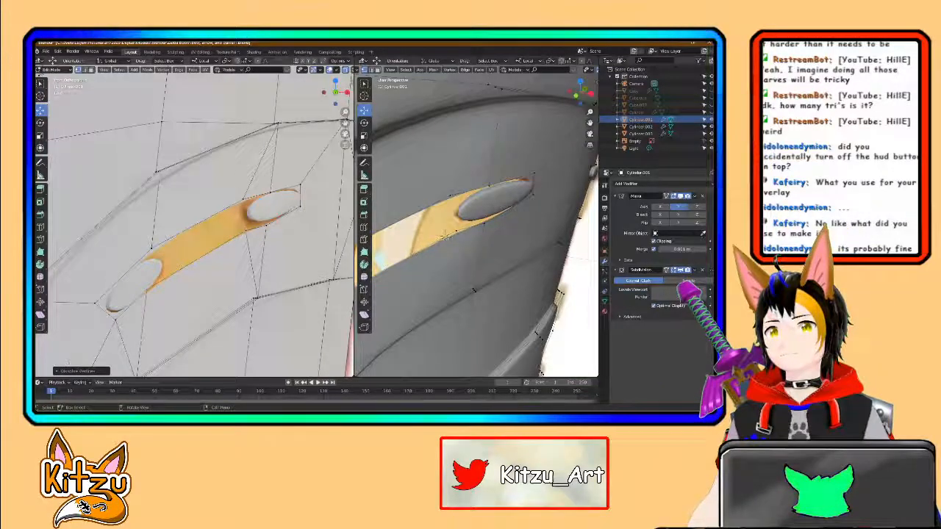
click(246, 232)
key(x)
click(246, 233)
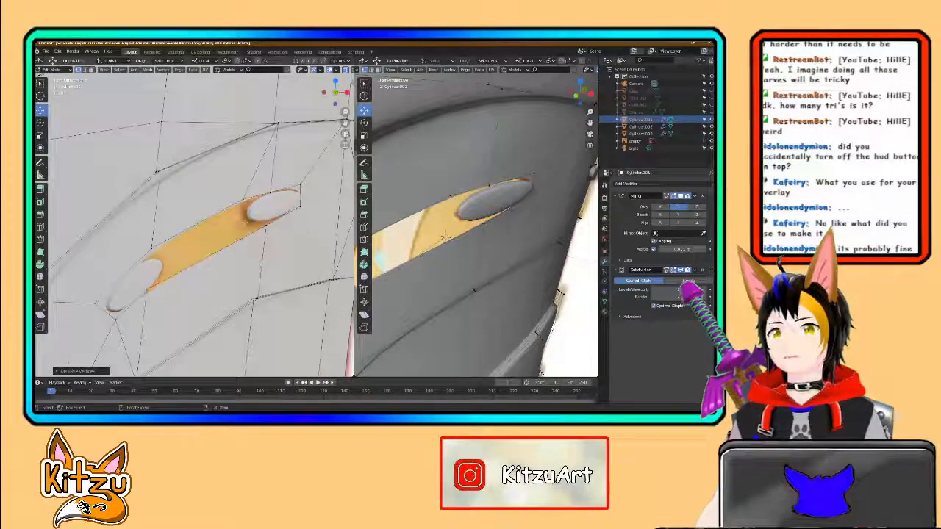
click(242, 201)
key(x)
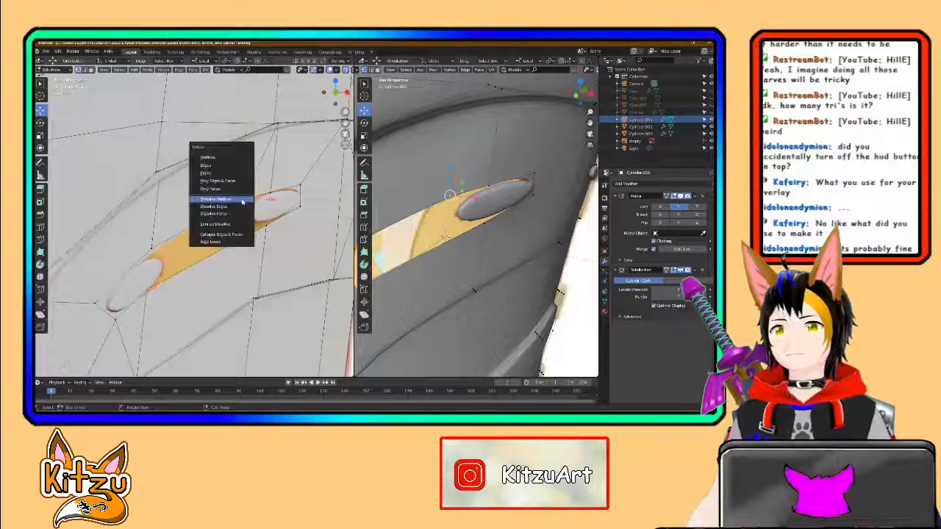
click(243, 199)
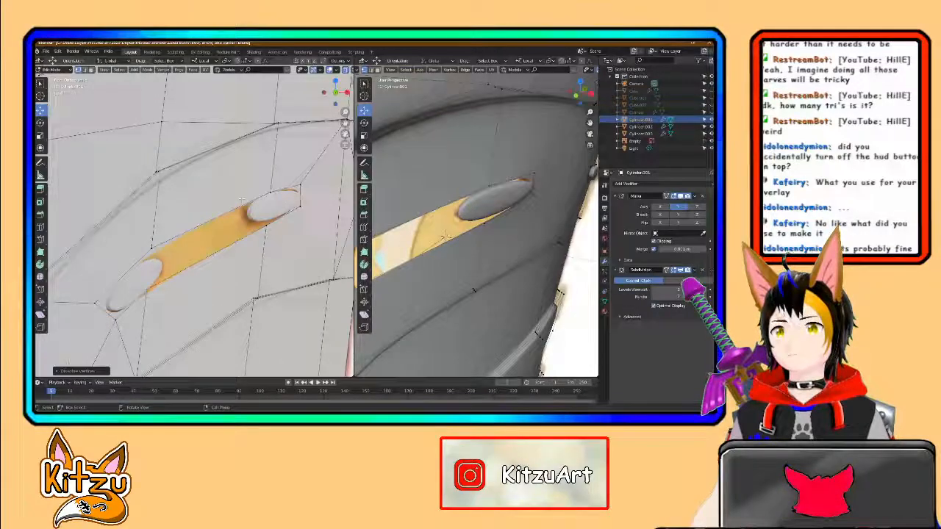
Step: Try to dissolve the upper corner vertex at the gap's lower end, and undo it
click(152, 247)
key(x)
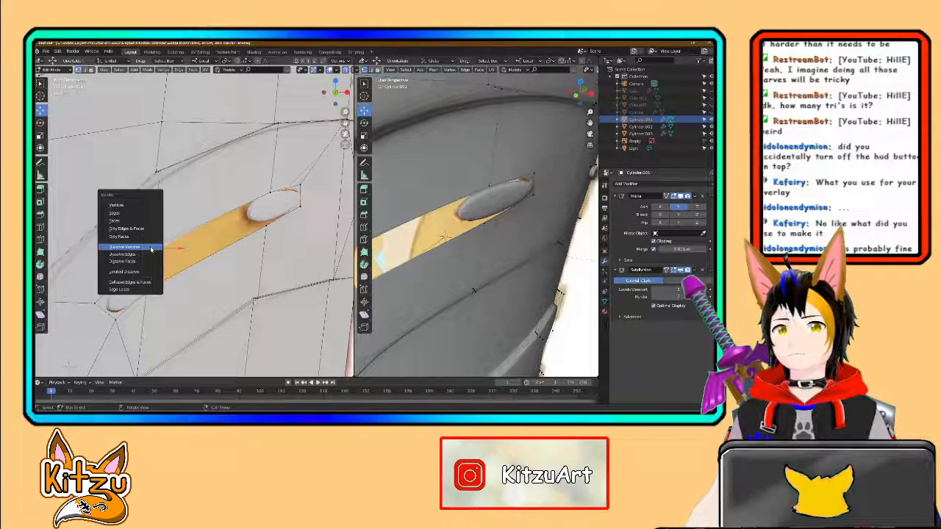
click(153, 247)
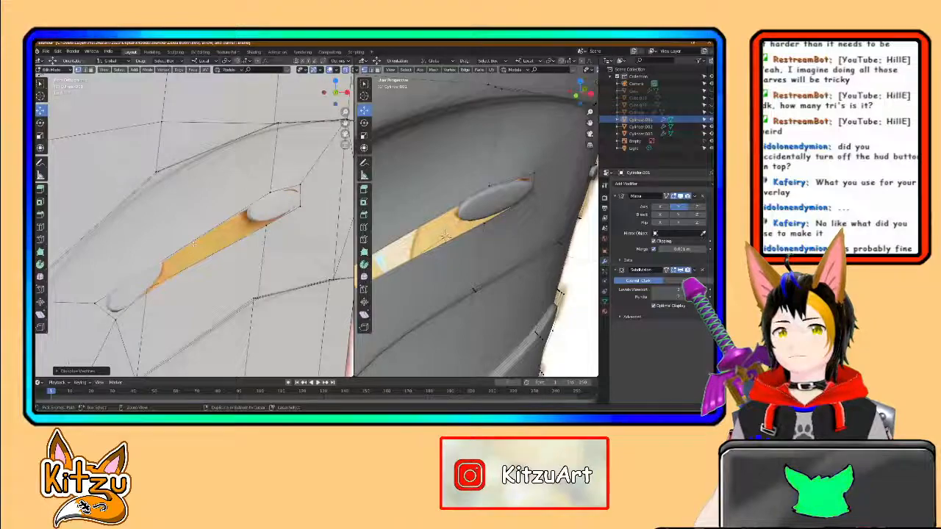
key(ctrl+z)
Step: Dissolve the leftover dash outline vertices in the quiver body around the steep dash mark lower on the arc
shift+middle_drag(183, 252, 211, 183)
shift+middle_drag(170, 215, 250, 128)
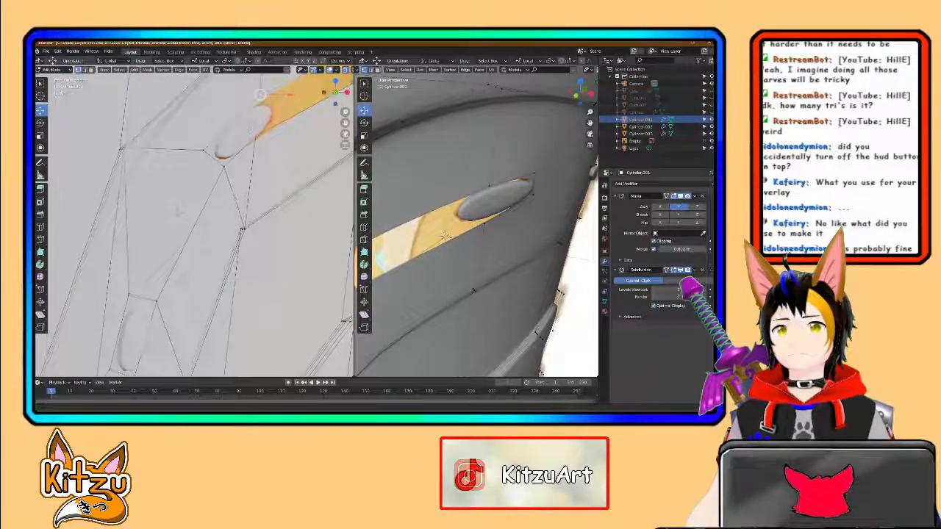
scroll(176, 214, down, 3)
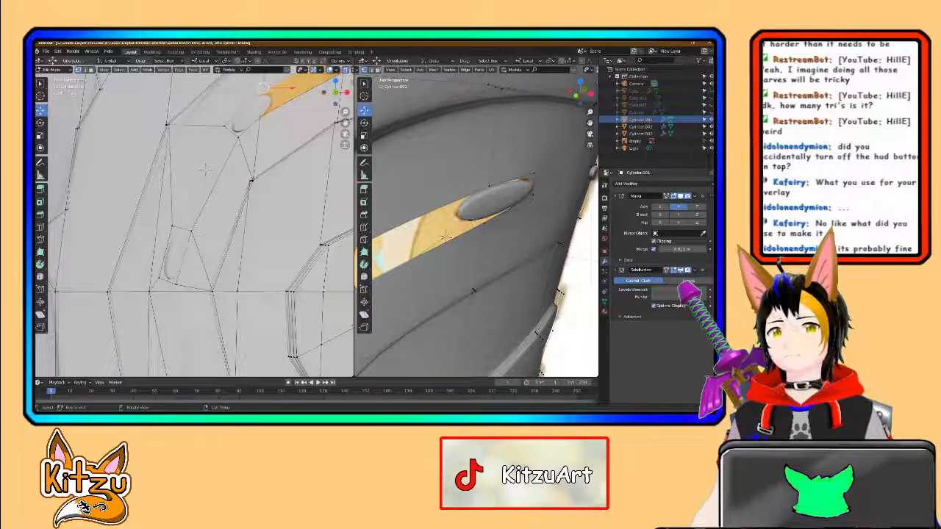
key(x)
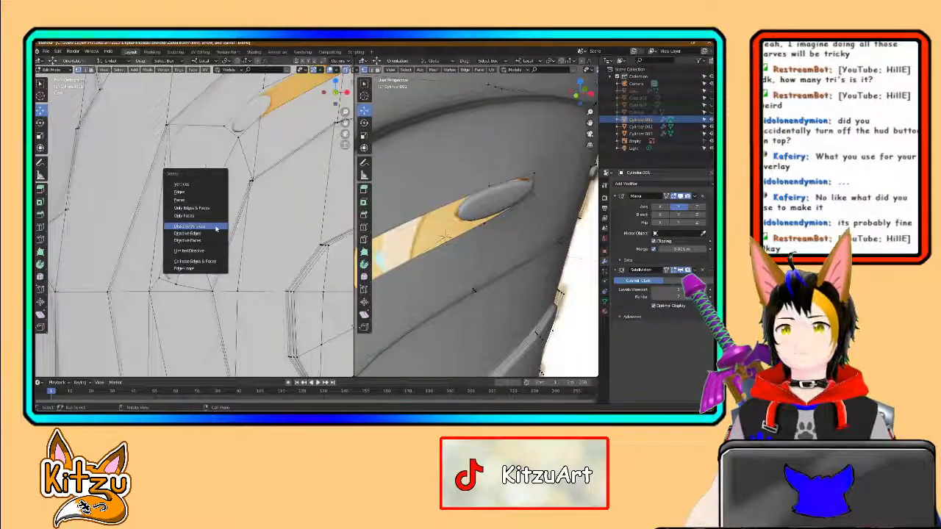
click(213, 228)
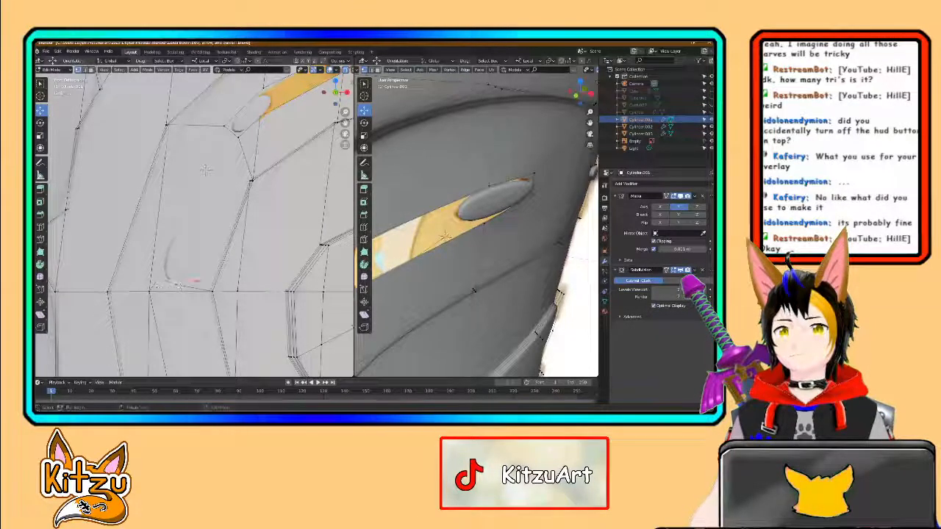
key(x)
click(179, 279)
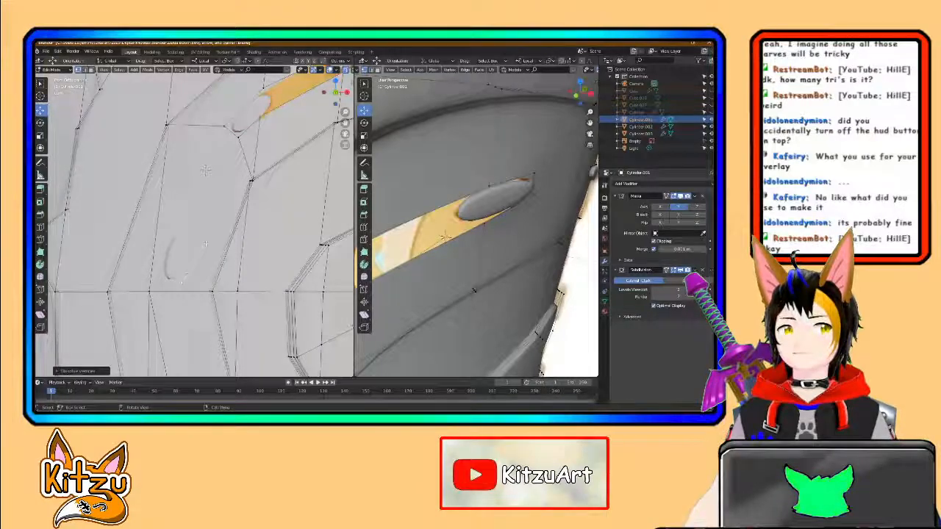
Step: Dissolve the leftover body vertices at the lower end of the slanted dash mark
middle_drag(205, 170, 194, 211)
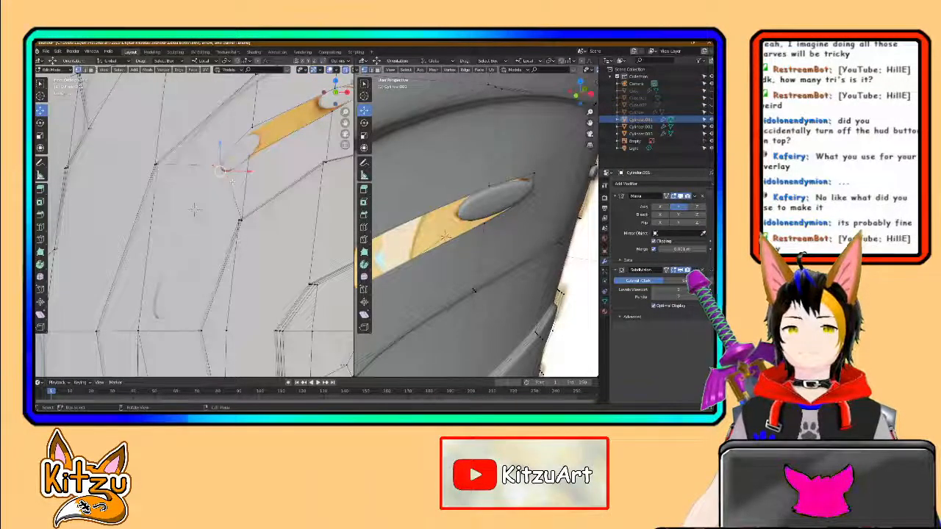
key(x)
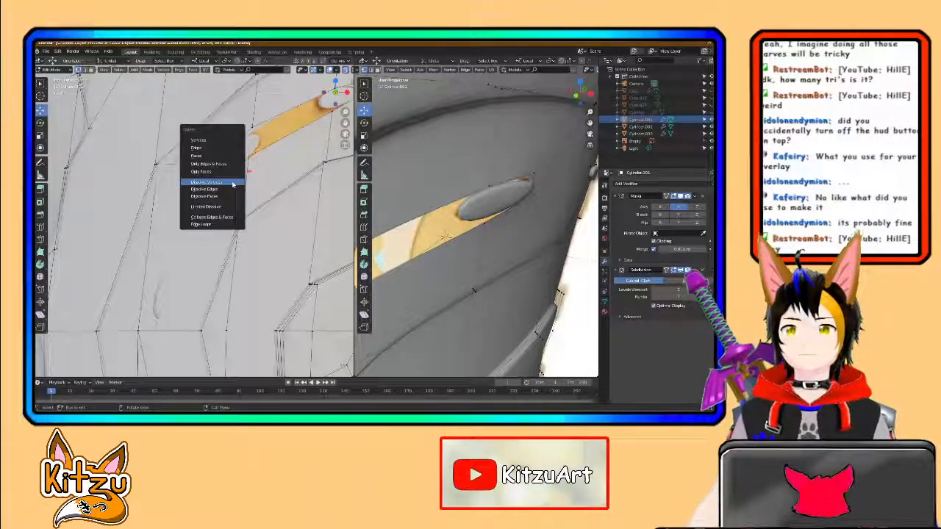
click(194, 209)
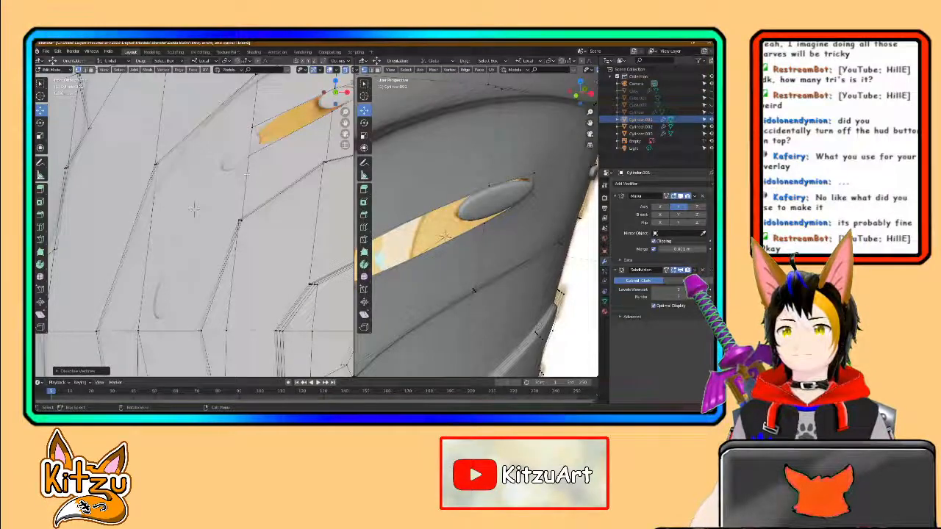
Step: Merge the vertex pairs at the gap's lower end and at its middle, each at center, to close the hole
middle_drag(193, 211, 116, 273)
key(b)
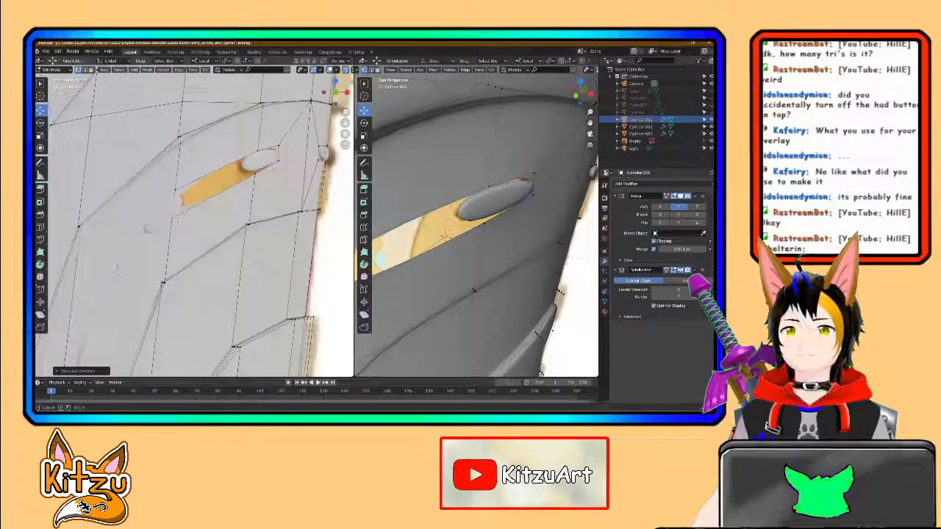
key(x)
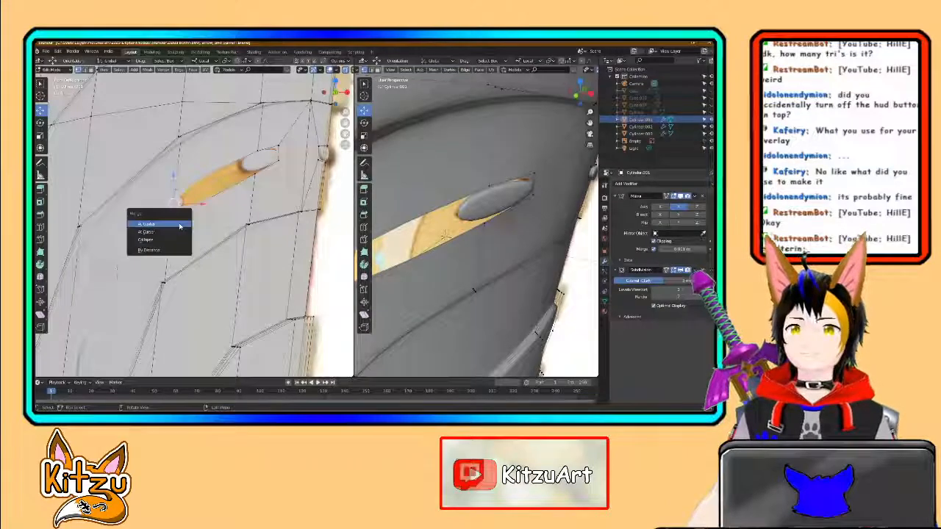
click(179, 223)
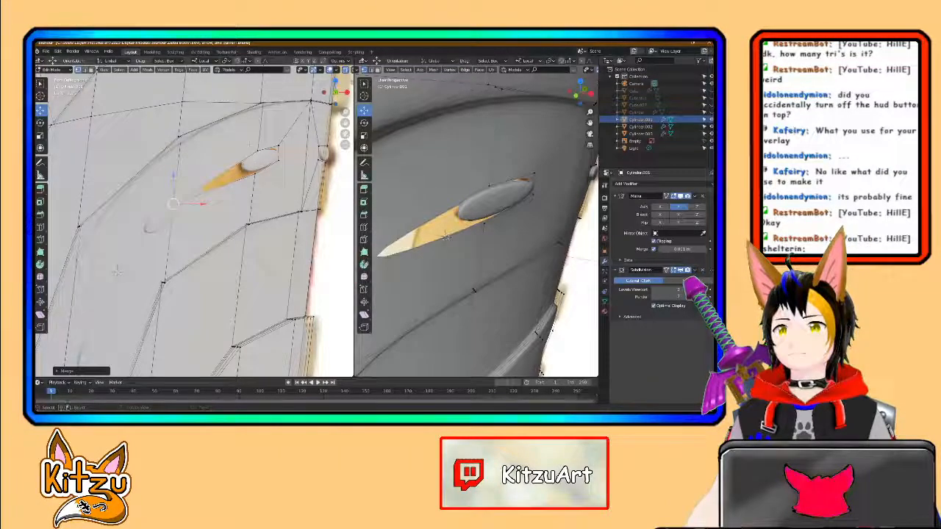
key(m)
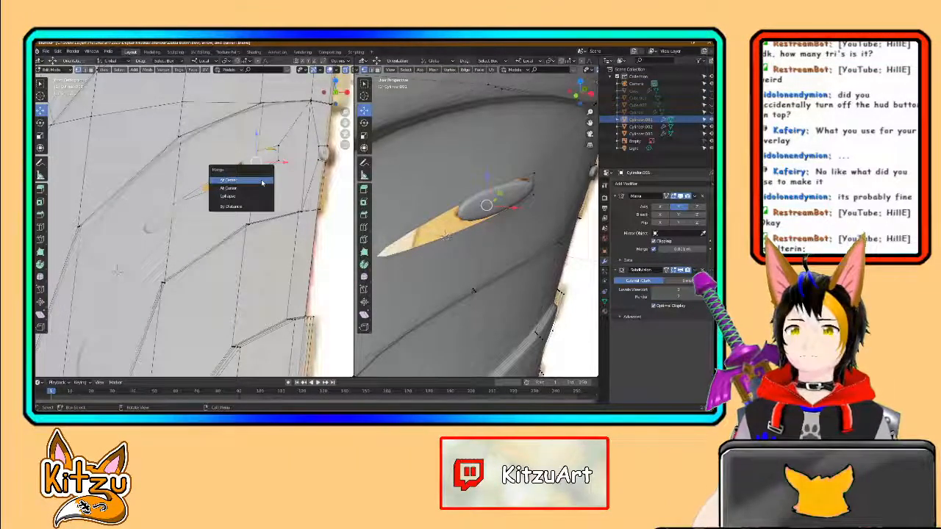
click(243, 185)
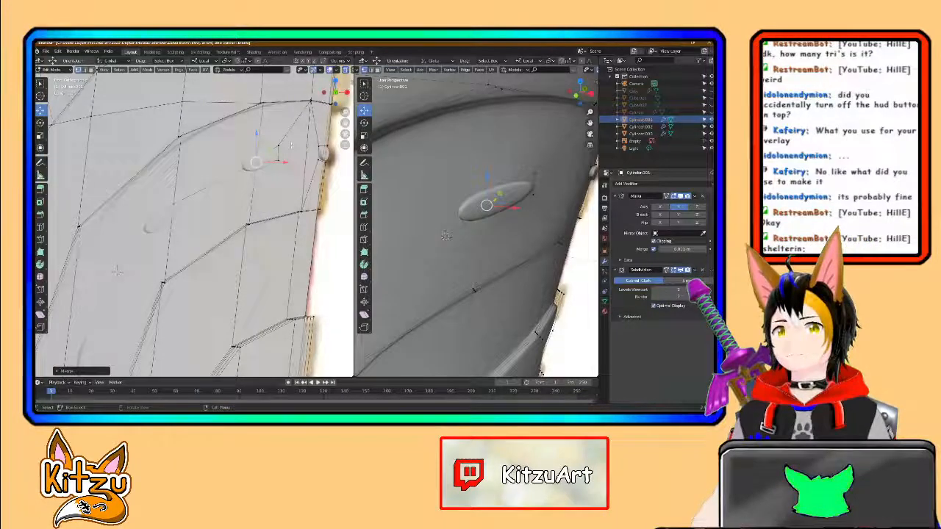
Step: Merge the two body vertices at the upper end of the uppermost slanted dash mark at center
shift+middle_drag(287, 138, 274, 165)
drag(276, 164, 262, 197)
key(m)
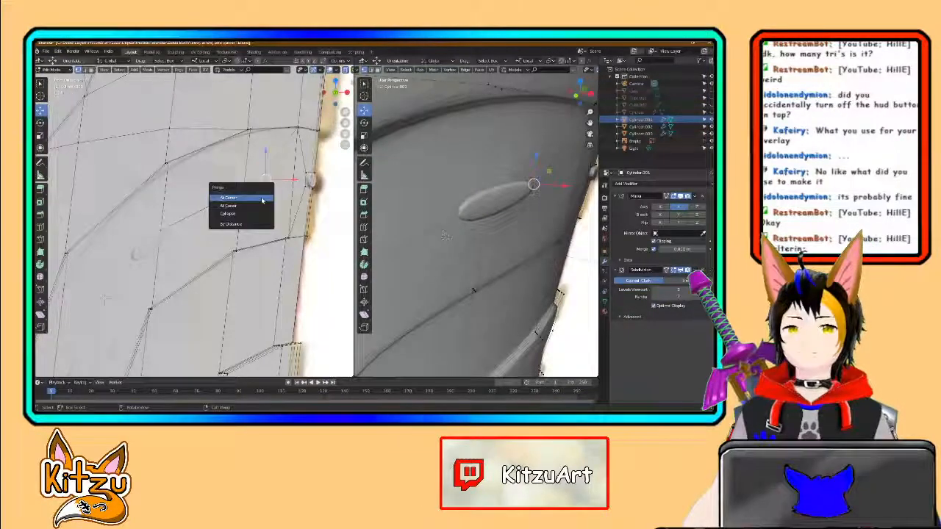
click(235, 193)
shift+middle_drag(105, 297, 96, 315)
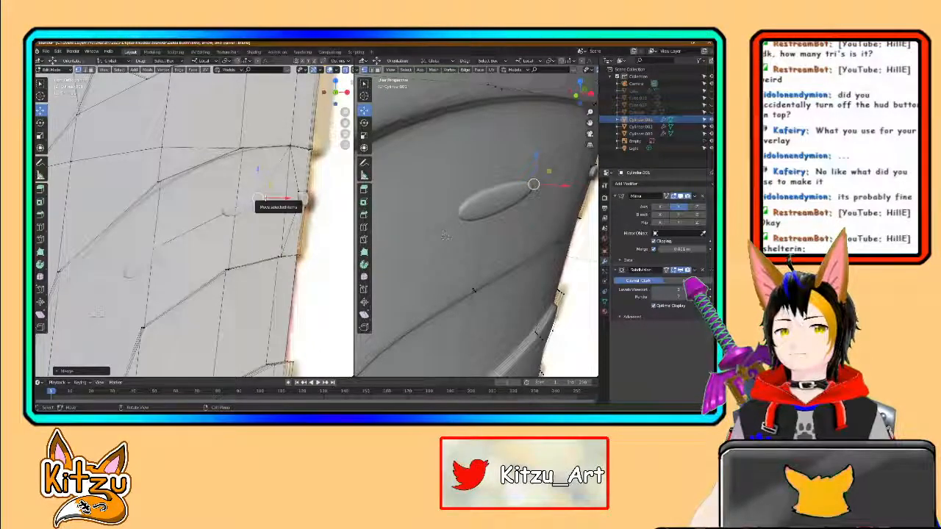
Step: Dissolve the merged vertices left on the quiver body around the uppermost slanted dash mark
key(x)
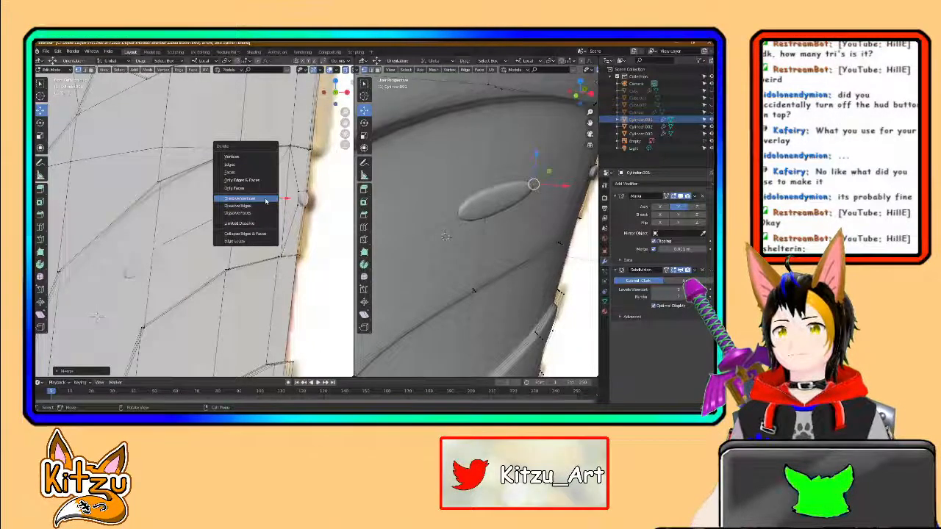
click(266, 200)
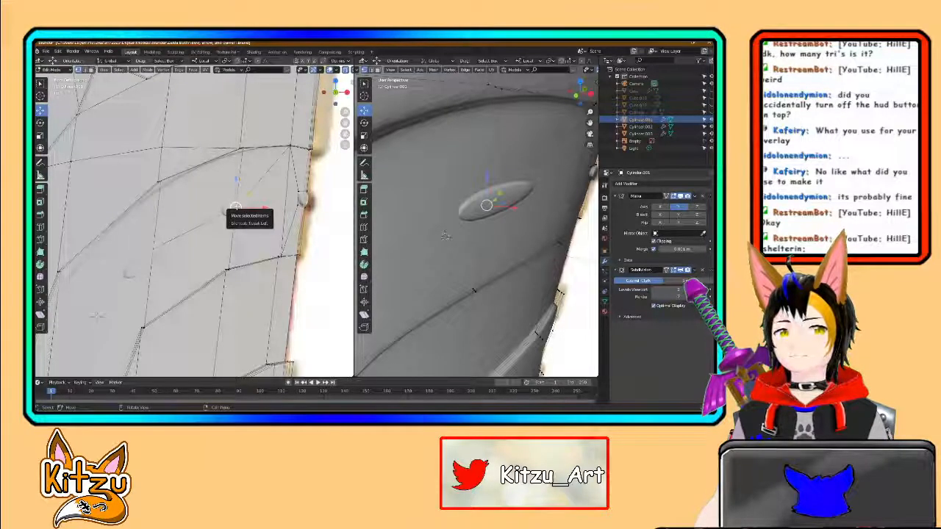
key(x)
click(237, 207)
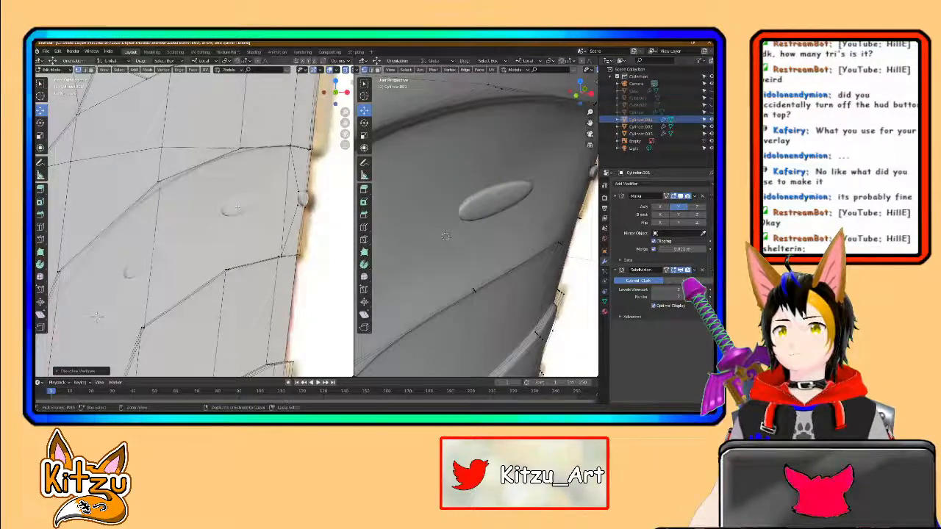
Step: Try to dissolve the leftover body vertex at the lower end of the uppermost slanted dash mark
click(237, 208)
key(x)
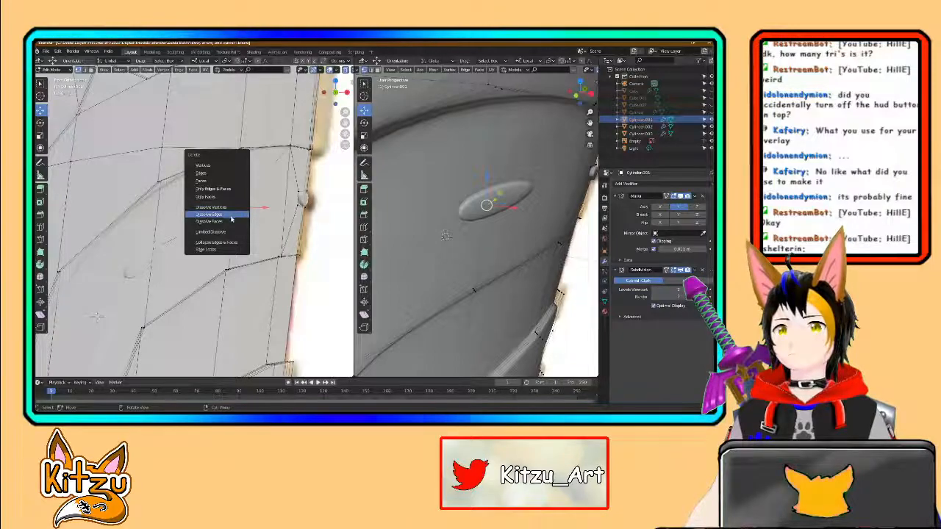
click(230, 231)
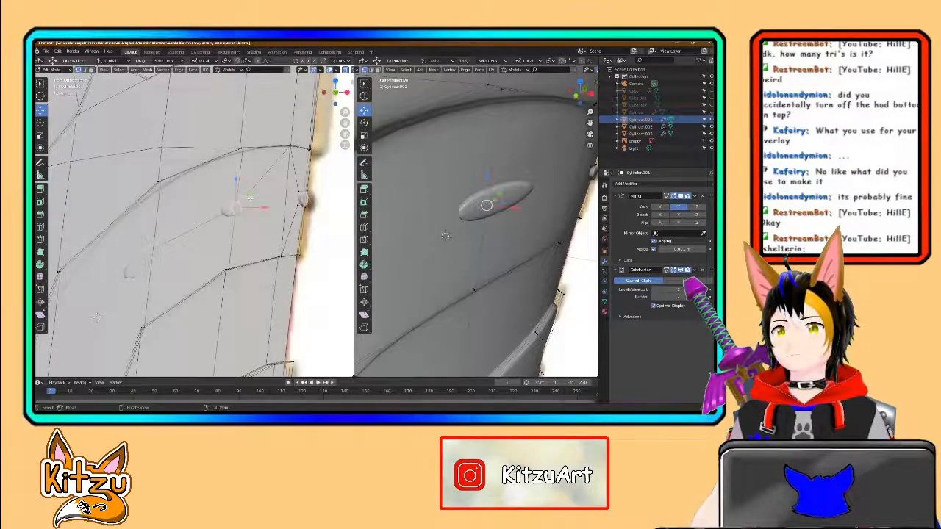
key(x)
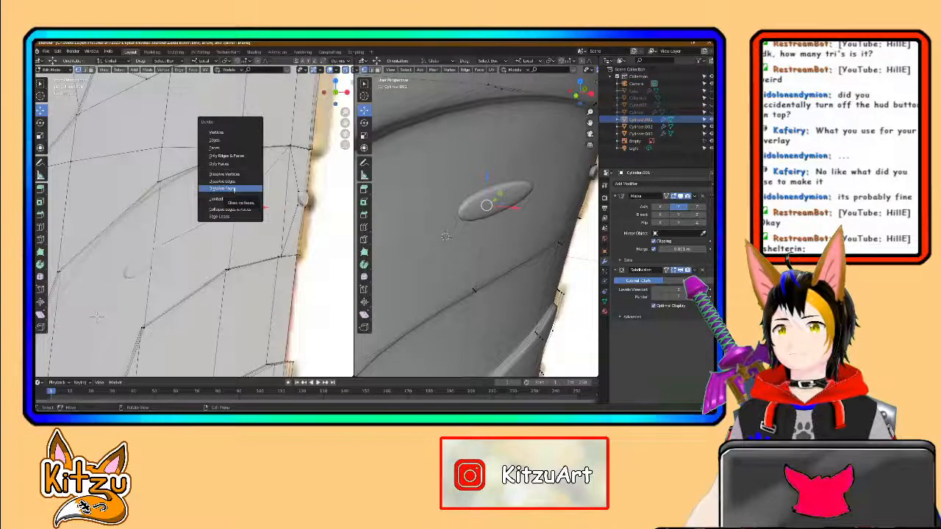
click(234, 182)
key(x)
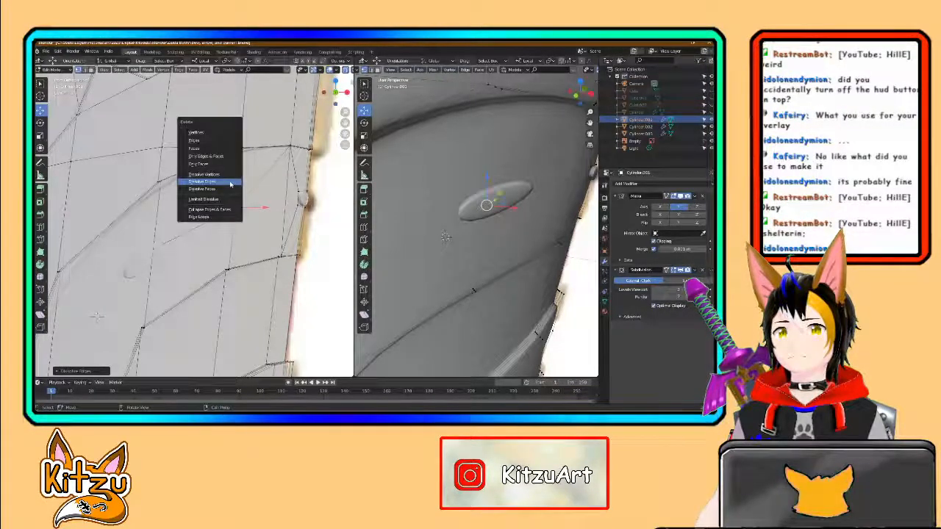
click(216, 160)
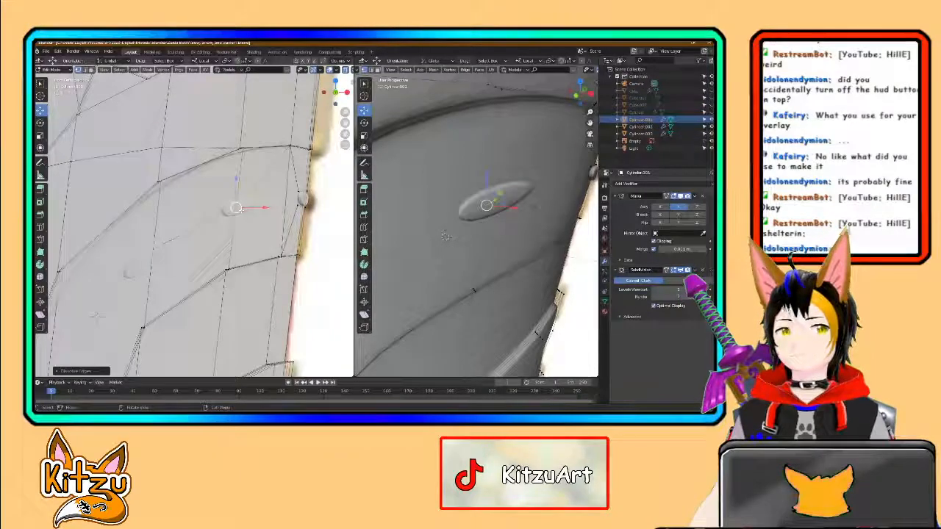
Step: In edge selection mode, dissolve the two stray diagonal edges running off the uppermost slanted dash mark
key(2)
click(263, 177)
key(x)
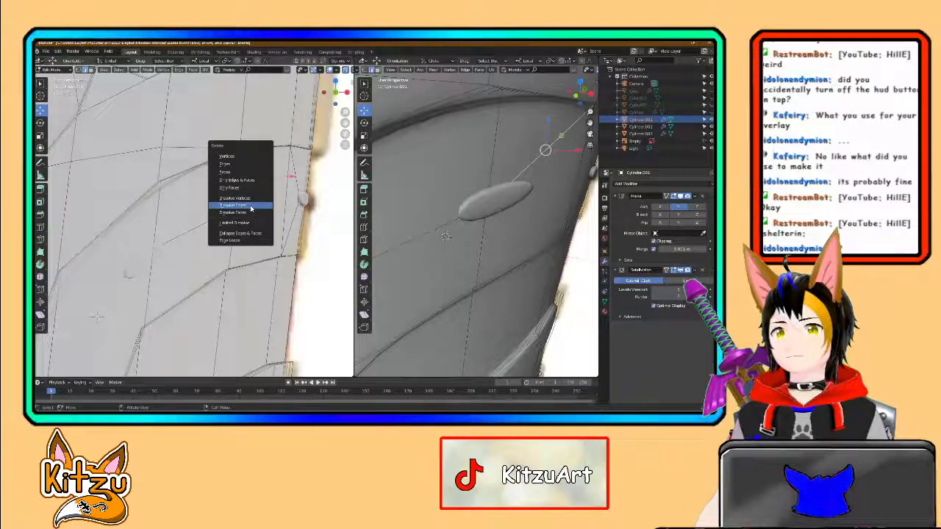
click(250, 209)
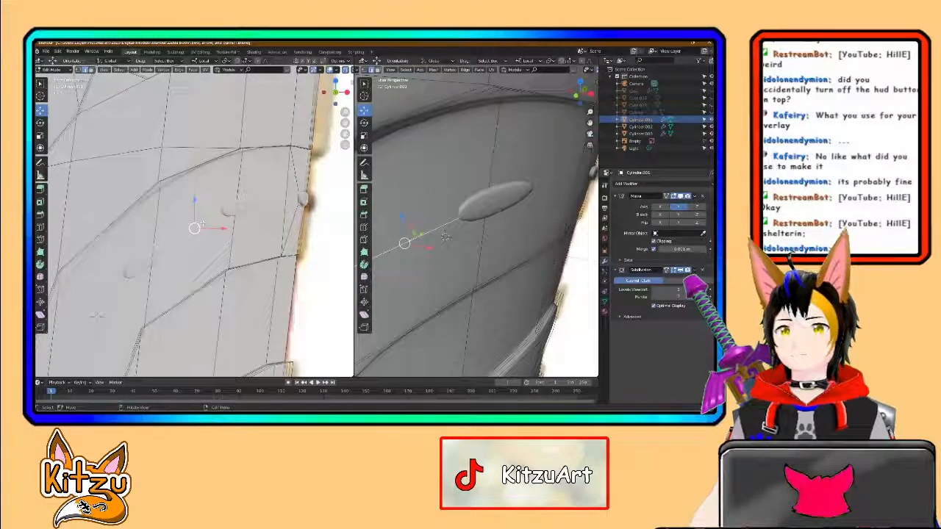
key(x)
click(203, 222)
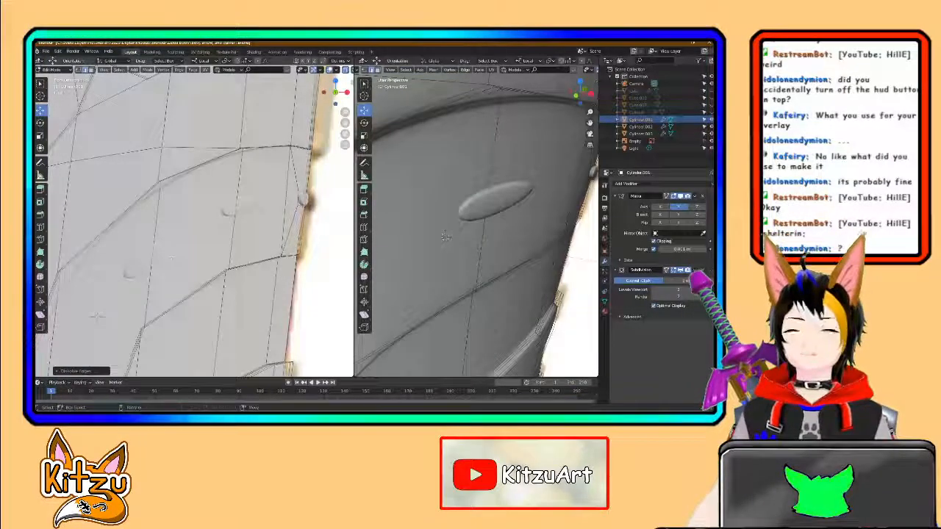
Step: Dissolve the stray edge running from the horizontal edge loop down to the next dash mark's leftover outline
middle_drag(96, 315, 120, 280)
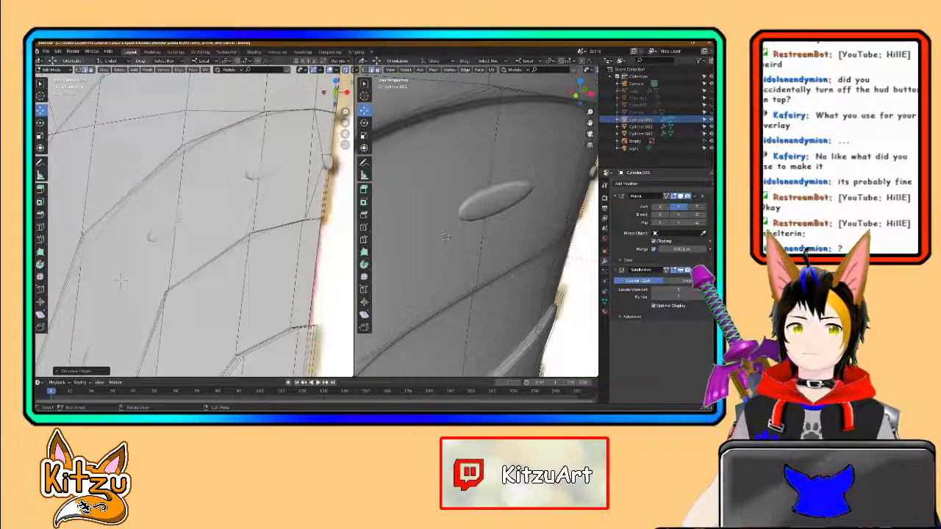
middle_drag(121, 280, 212, 112)
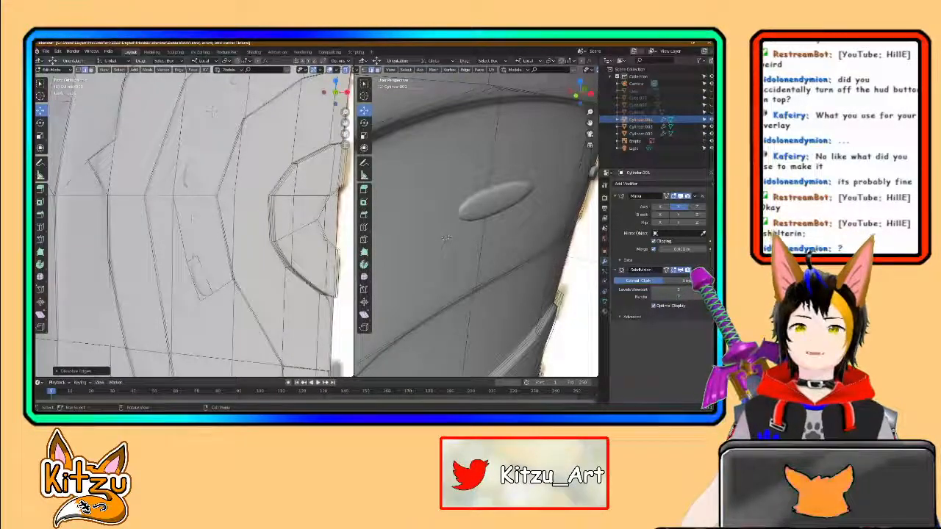
scroll(193, 219, up, 1)
click(179, 234)
key(x)
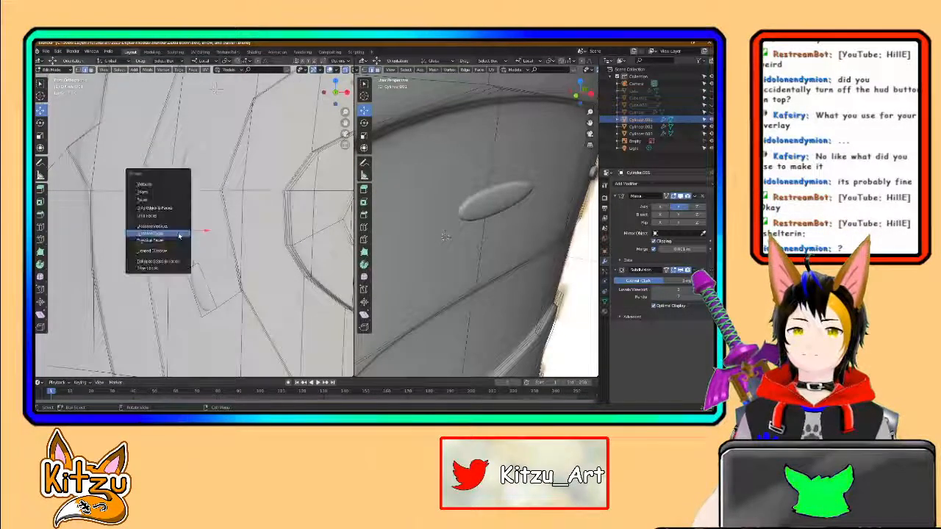
click(179, 234)
Step: Dissolve the leftover outline vertices around the dash mark just below the horizontal edge loop
middle_drag(180, 235, 212, 215)
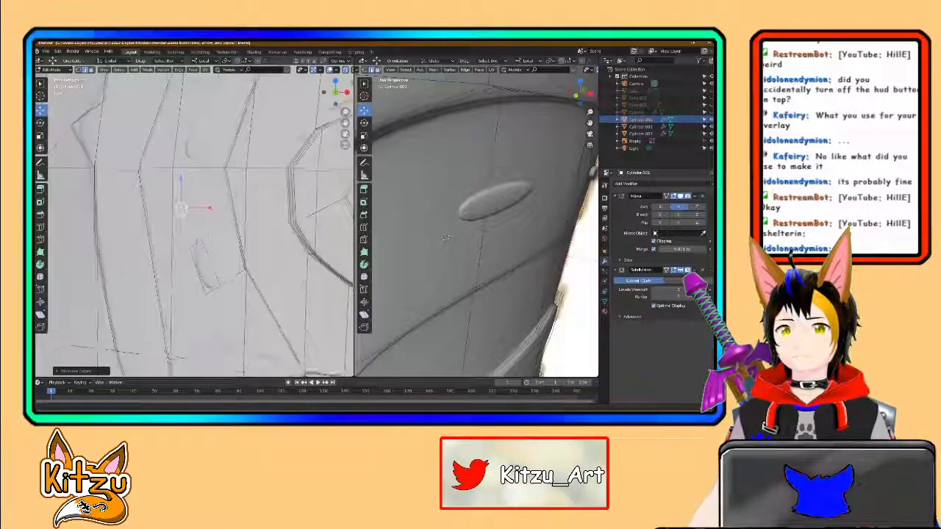
drag(212, 215, 230, 253)
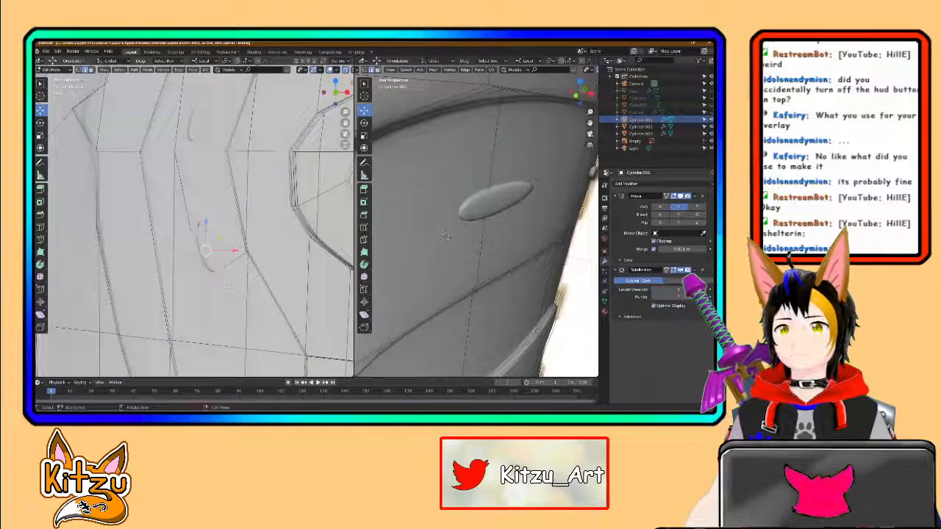
key(x)
click(203, 239)
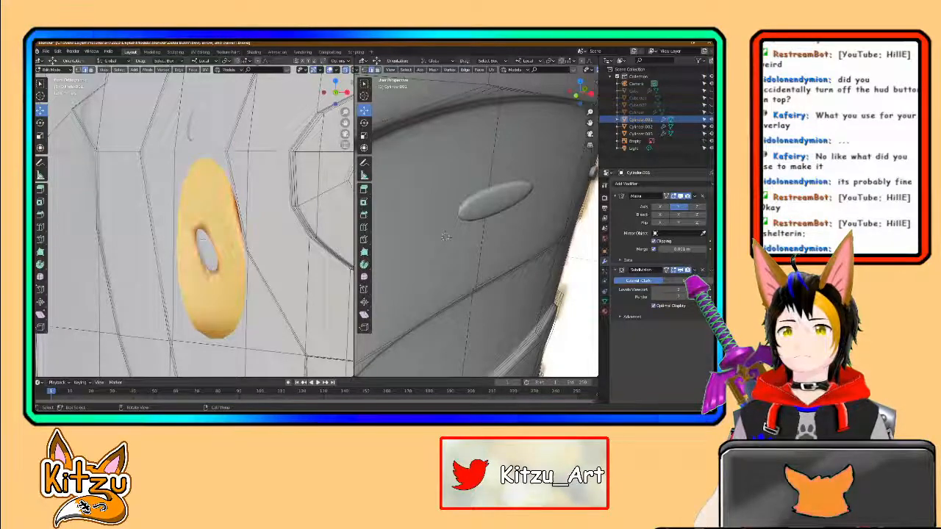
key(ctrl+z)
key(x)
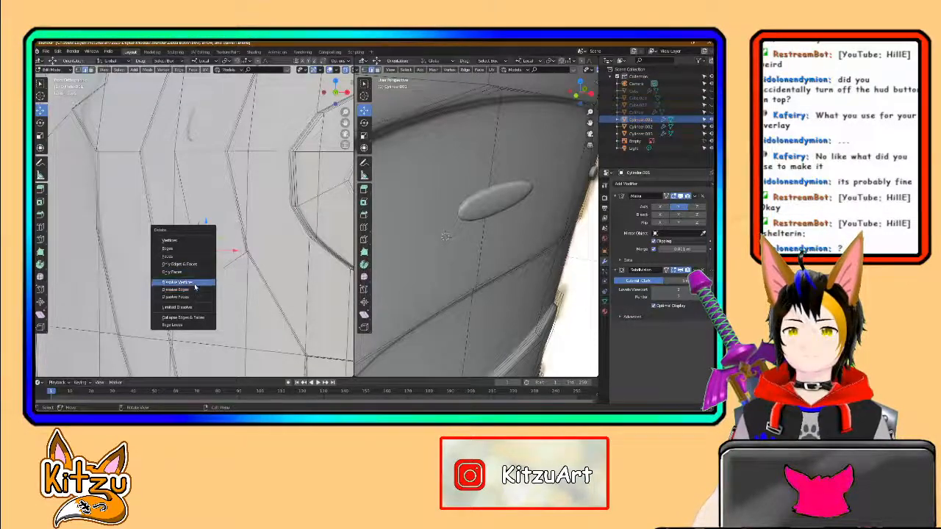
click(194, 283)
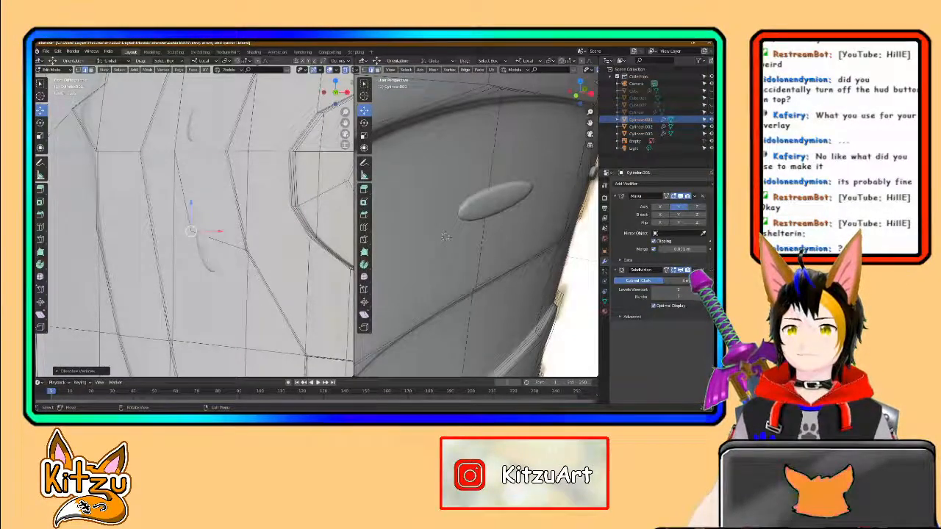
Step: Dissolve the short edge linking that dash mark to the bend in the neighbouring seam
click(220, 242)
key(x)
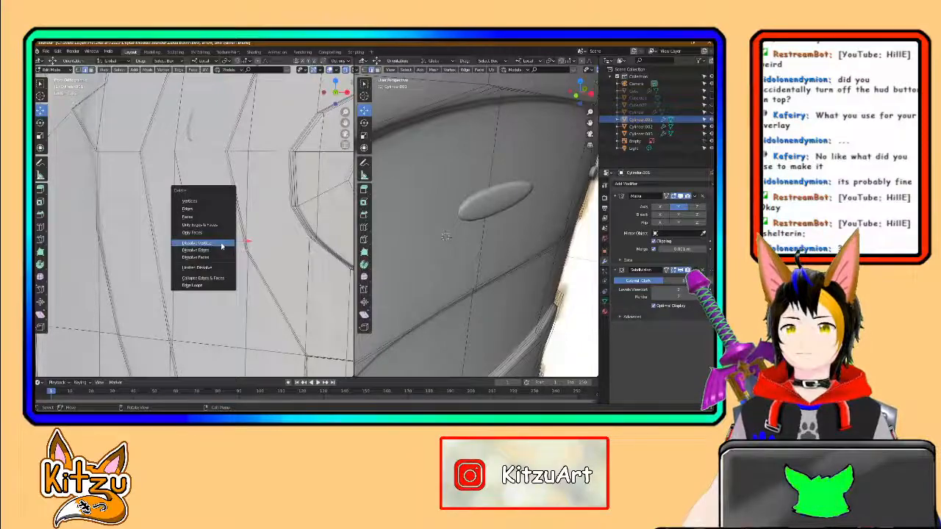
click(215, 250)
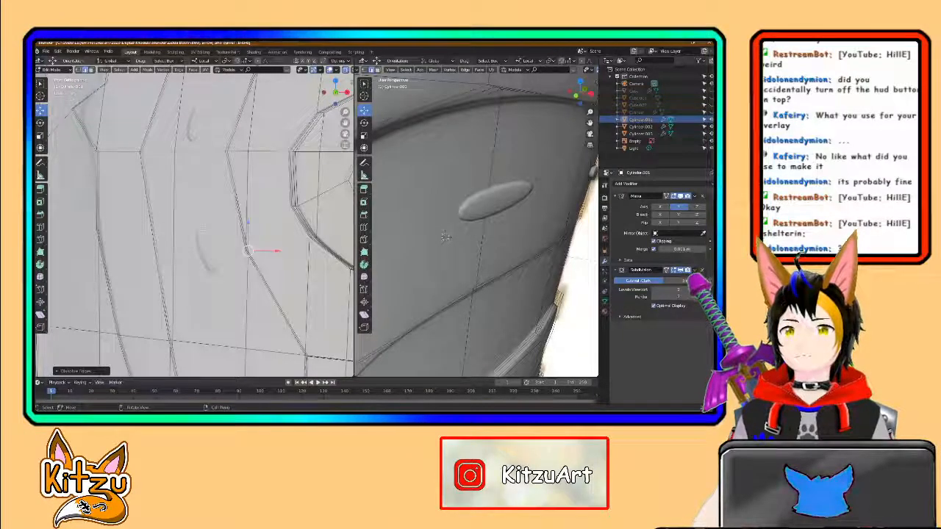
Step: Farther down the body, dissolve the edge between the next two dash outlines and merge the upper outline's vertices at center
scroll(202, 232, down, 5)
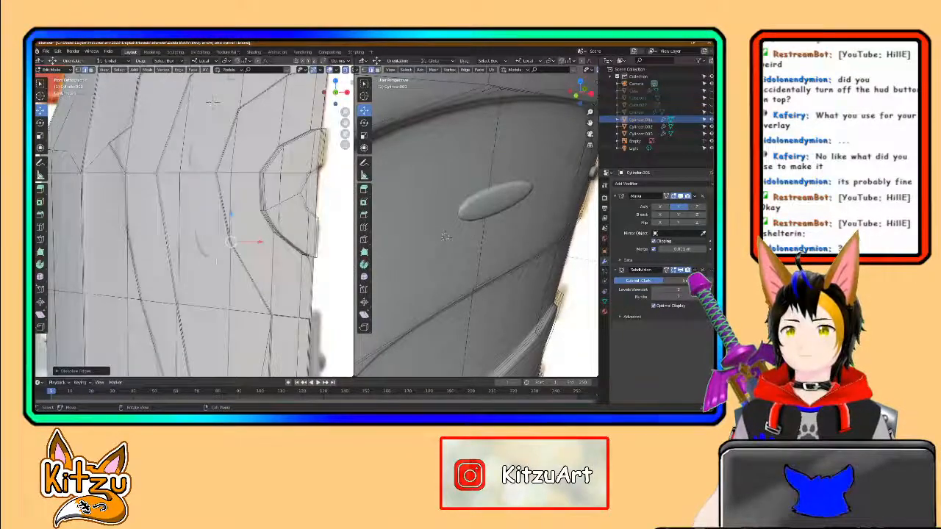
shift+middle_drag(202, 232, 209, 102)
scroll(208, 103, up, 3)
scroll(209, 103, up, 2)
shift+middle_drag(218, 277, 199, 193)
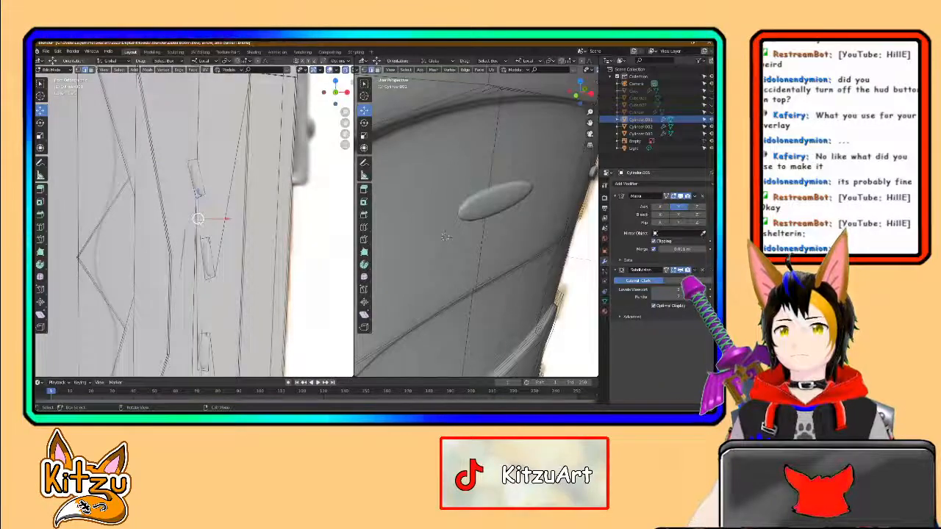
key(x)
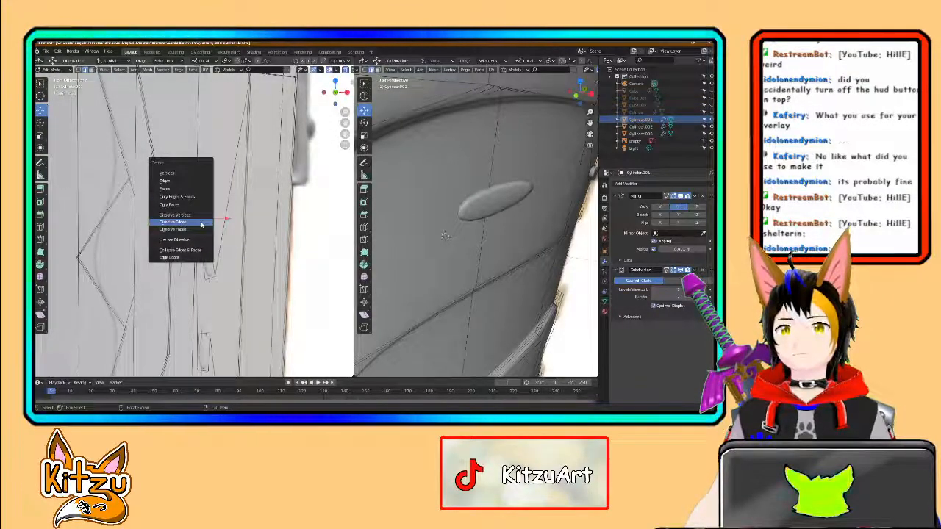
click(200, 222)
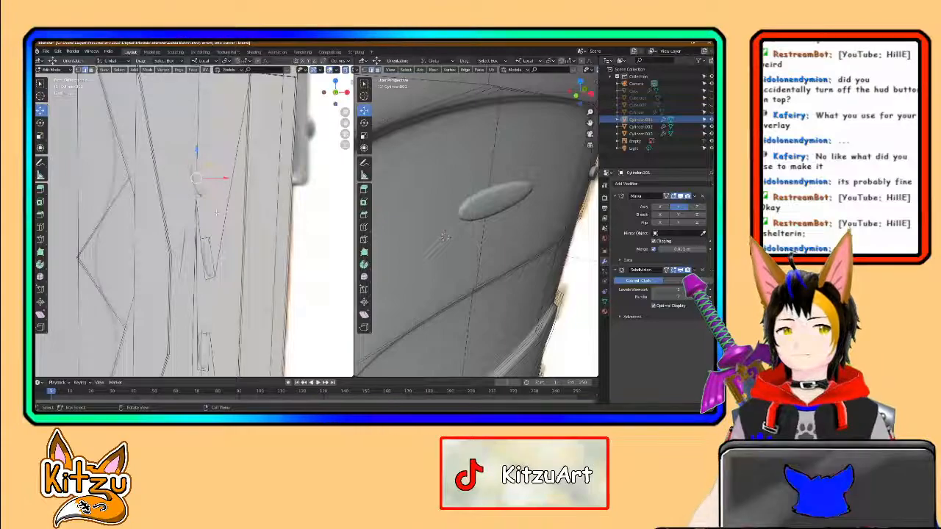
key(m)
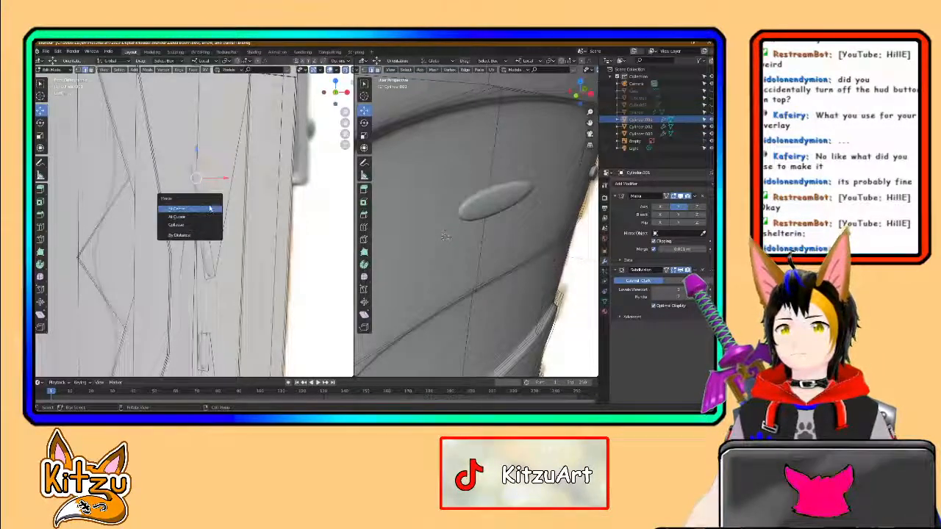
click(207, 209)
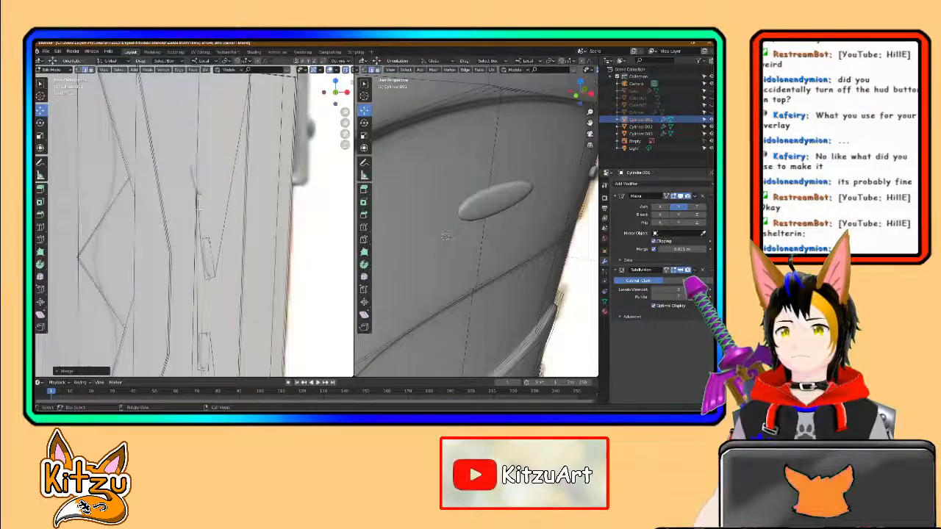
Step: Dissolve the vertices of the following dash outline, including the stray edge that runs from it to the neighbouring vertical edge
shift+middle_drag(203, 233, 200, 205)
key(b)
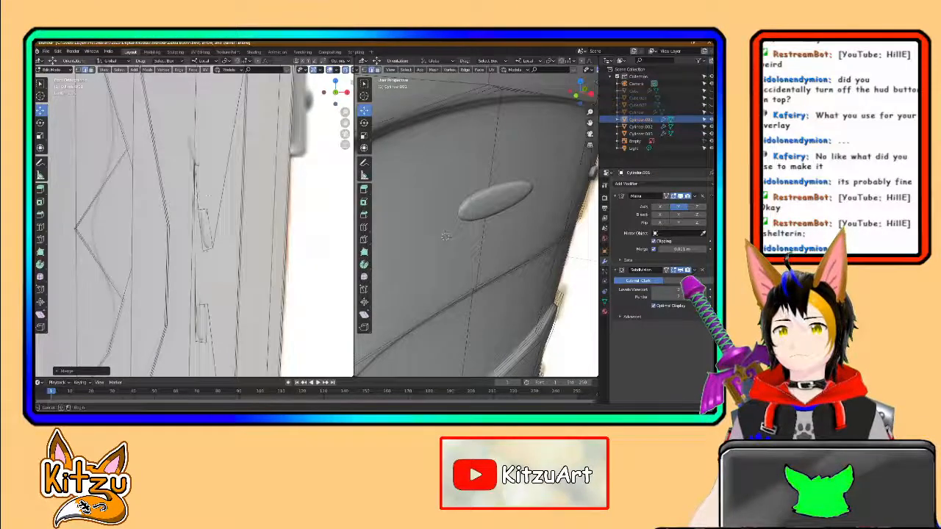
drag(208, 196, 223, 260)
key(x)
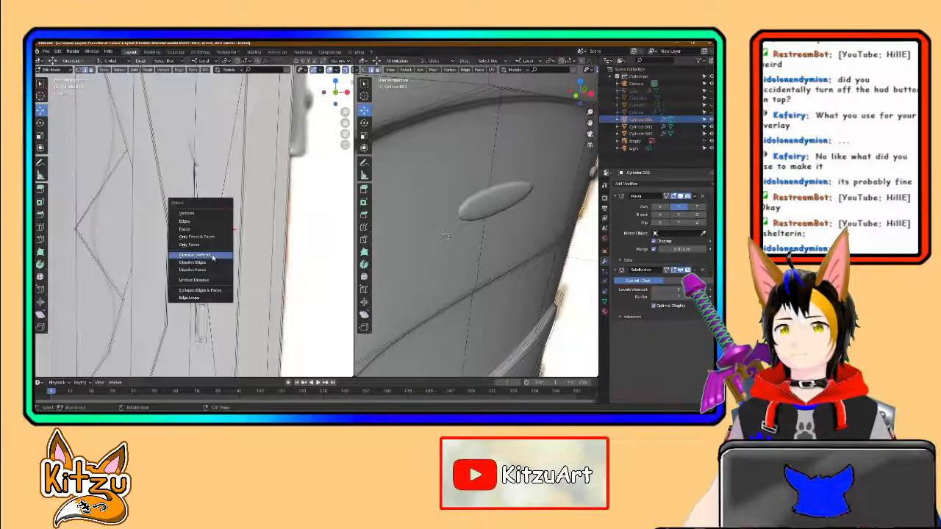
click(211, 255)
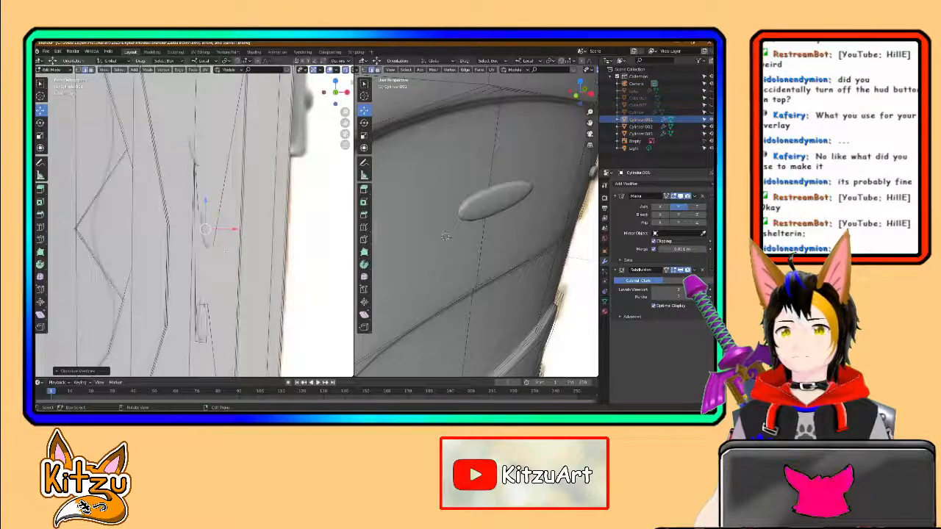
key(x)
click(205, 195)
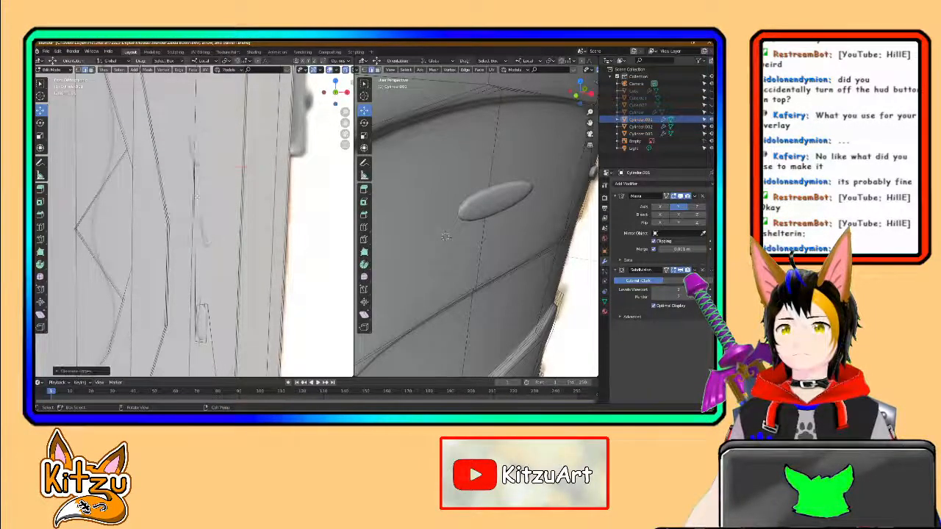
Step: Dissolve the leftover outline around the next nearly vertical dash mark below, including its connecting edge to the neighbouring vertical edge
shift+middle_drag(241, 166, 253, 216)
shift+middle_drag(222, 257, 215, 140)
click(206, 275)
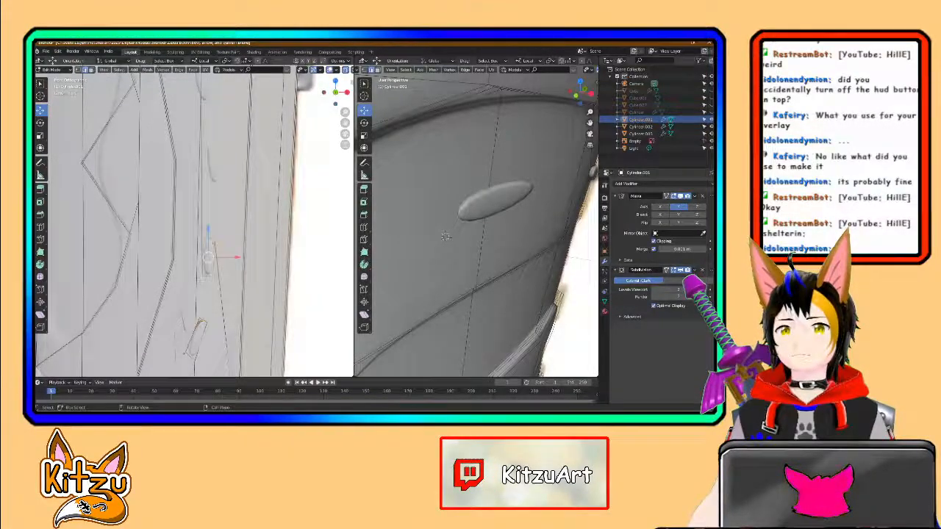
key(x)
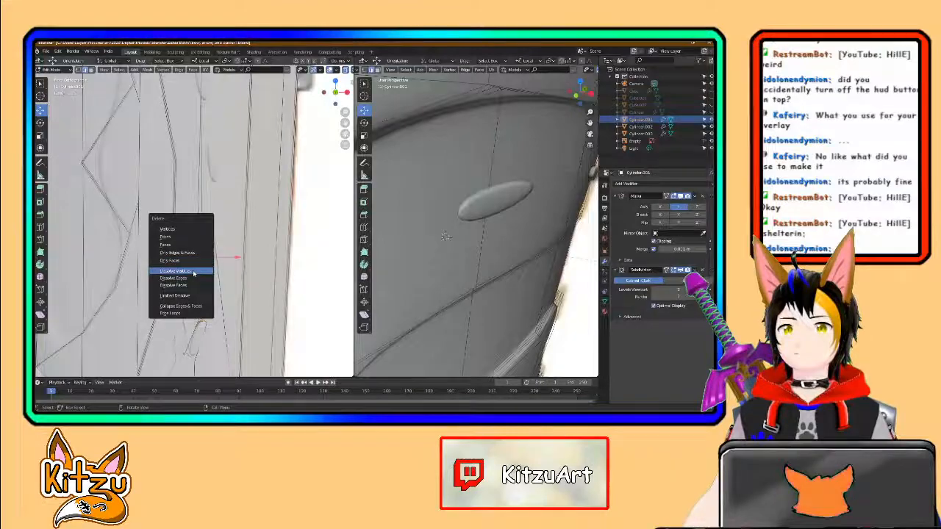
click(192, 271)
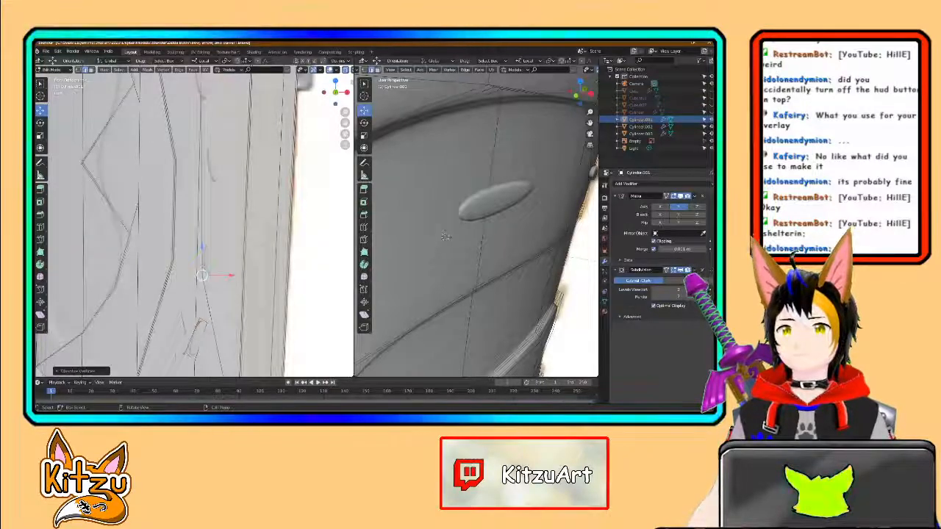
shift+middle_drag(194, 273, 194, 249)
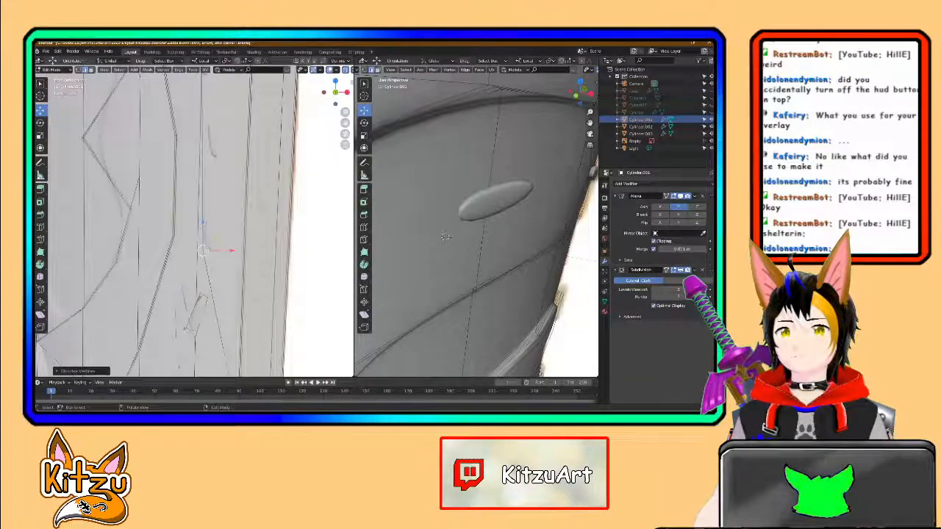
key(ctrl+z)
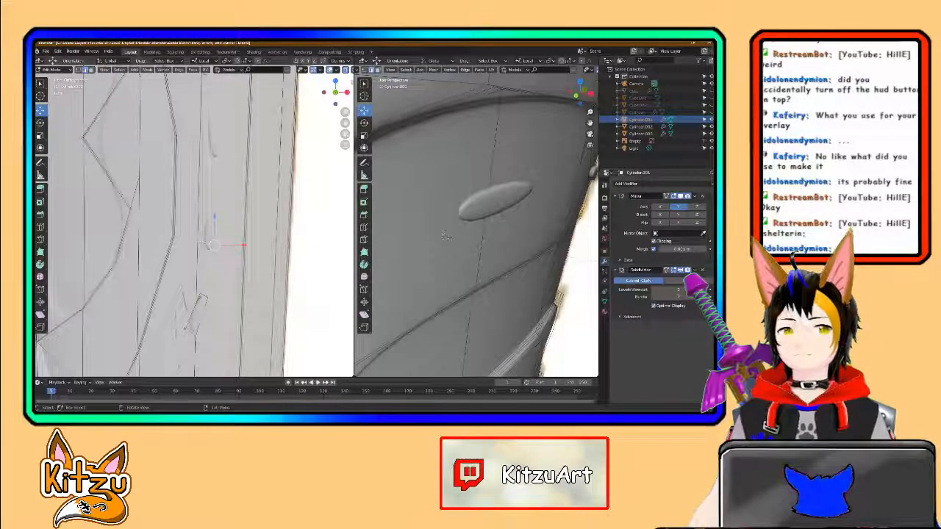
key(x)
click(185, 248)
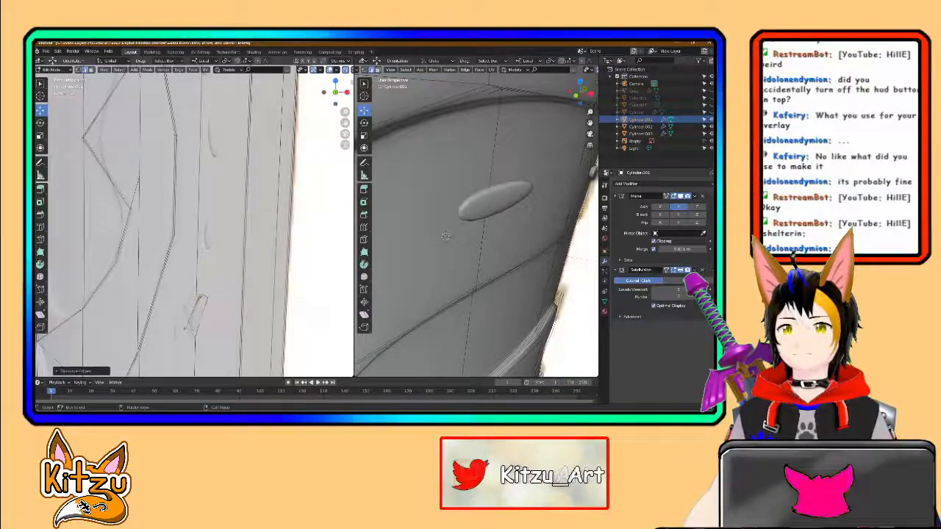
Step: Dissolve the edges and vertices of the next nearly vertical dash outline above the bottom seam
shift+middle_drag(209, 291, 222, 192)
drag(211, 202, 190, 243)
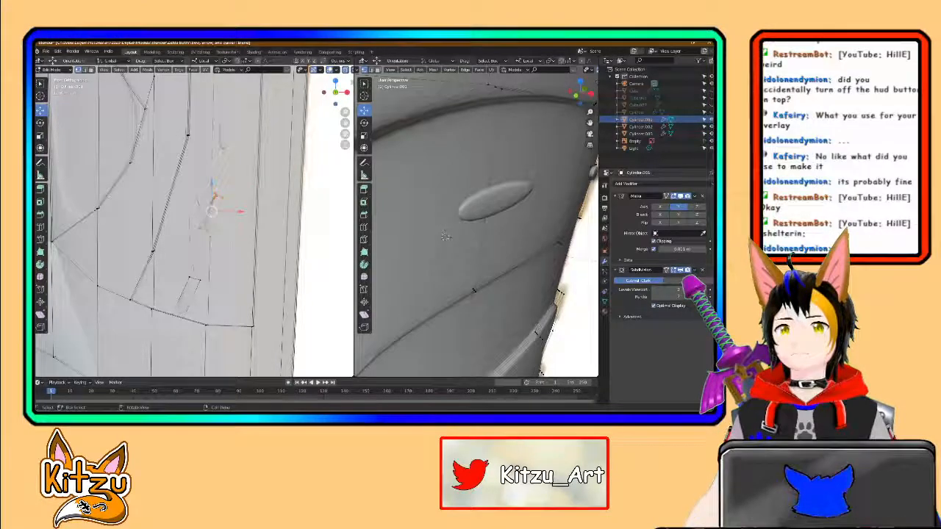
key(x)
click(227, 239)
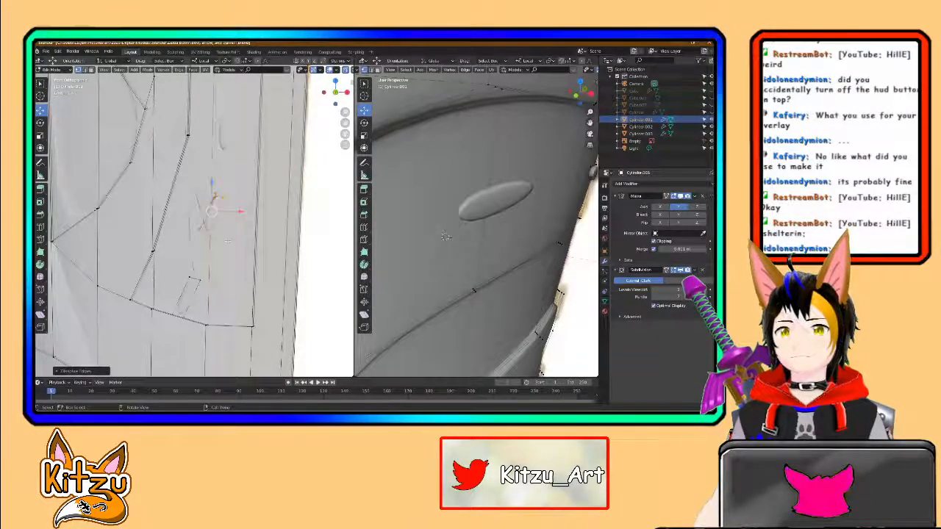
key(x)
click(222, 233)
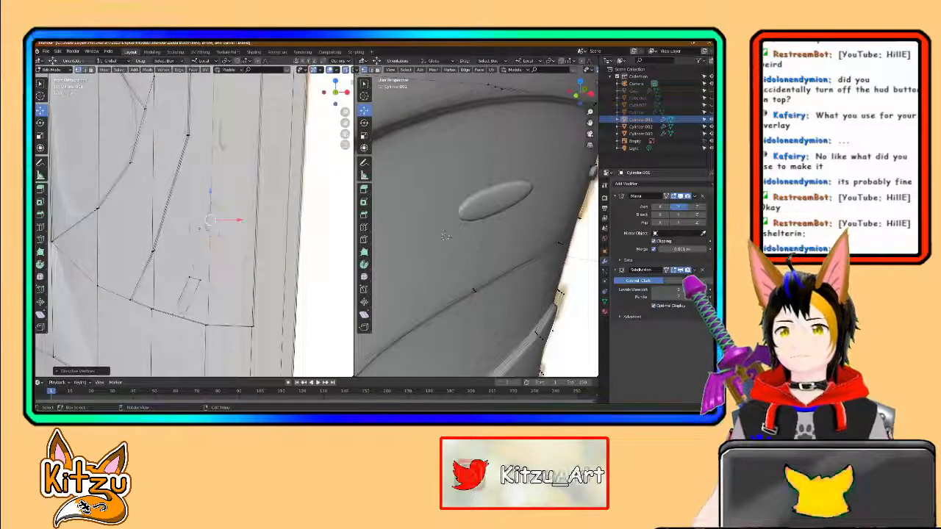
Step: Try to merge the leftover geometry of that dash outline, and undo the merge
scroll(202, 235, up, 1)
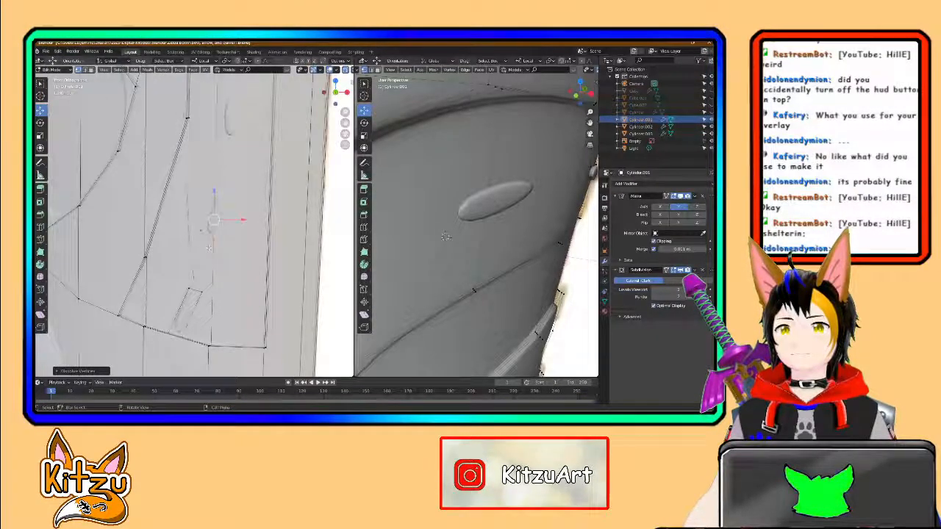
key(ctrl+z)
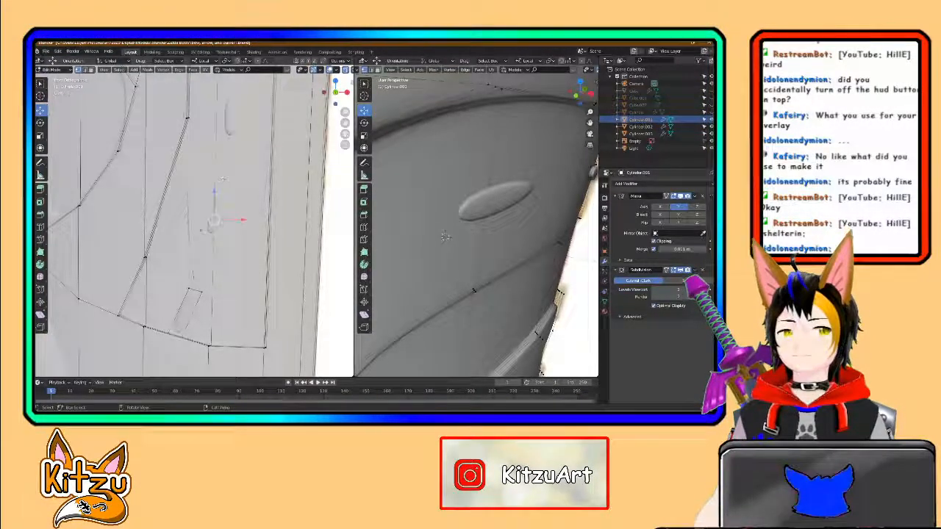
key(m)
click(220, 181)
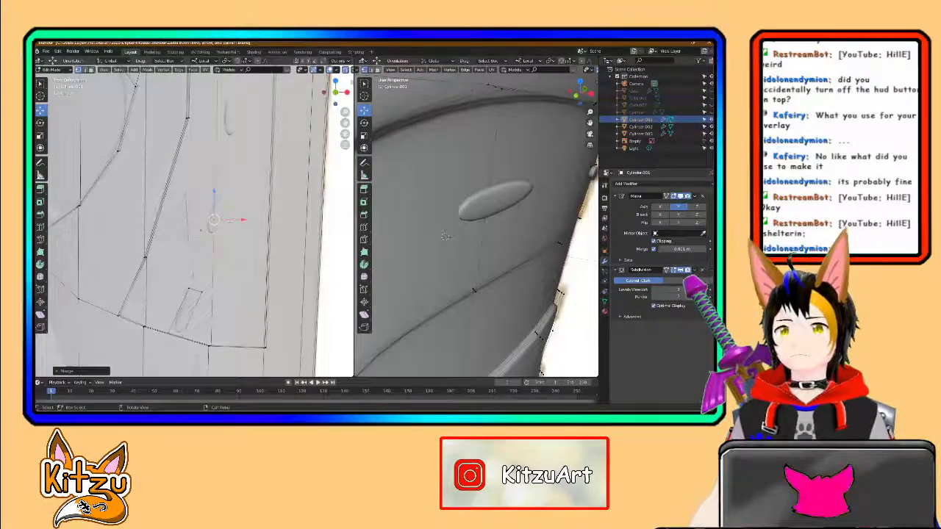
key(ctrl+z)
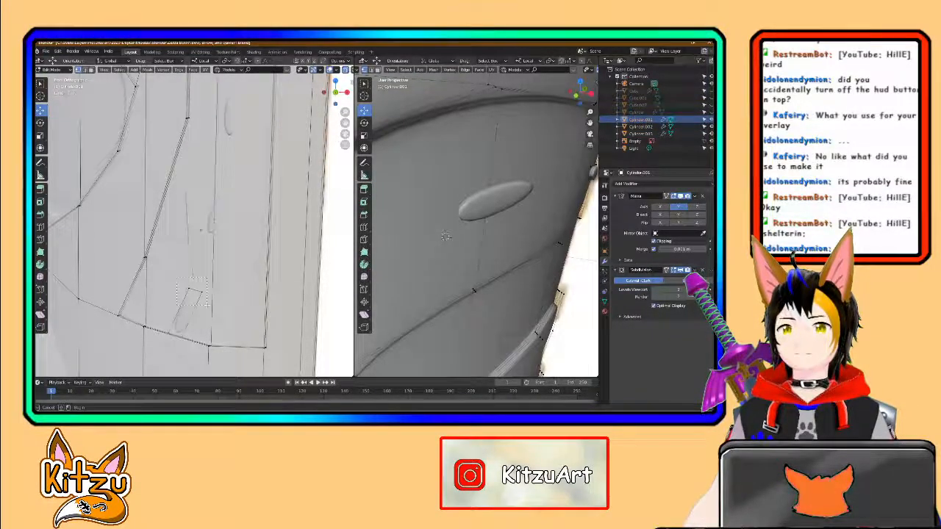
Step: Dissolve the vertices of the slanted dash outline just above the bottom seam, from its top end down to the seam
key(x)
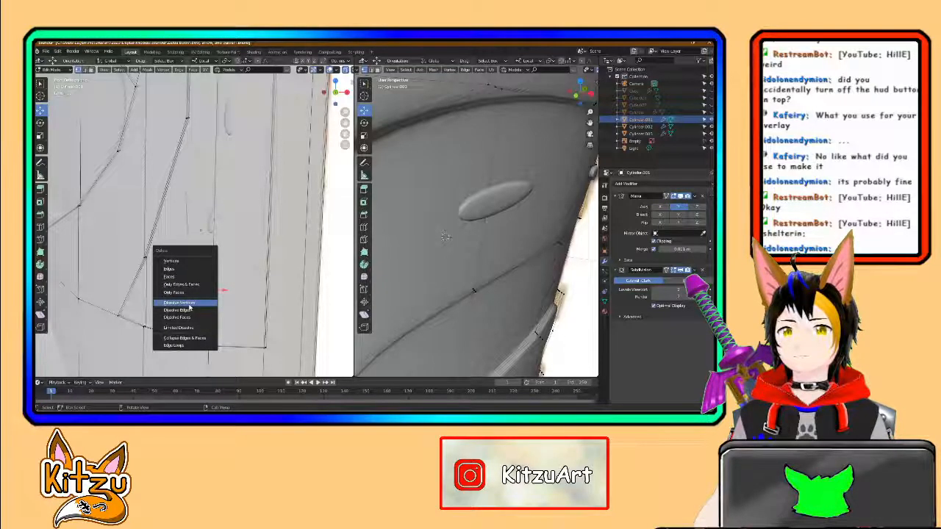
click(184, 303)
shift+middle_drag(164, 322, 169, 277)
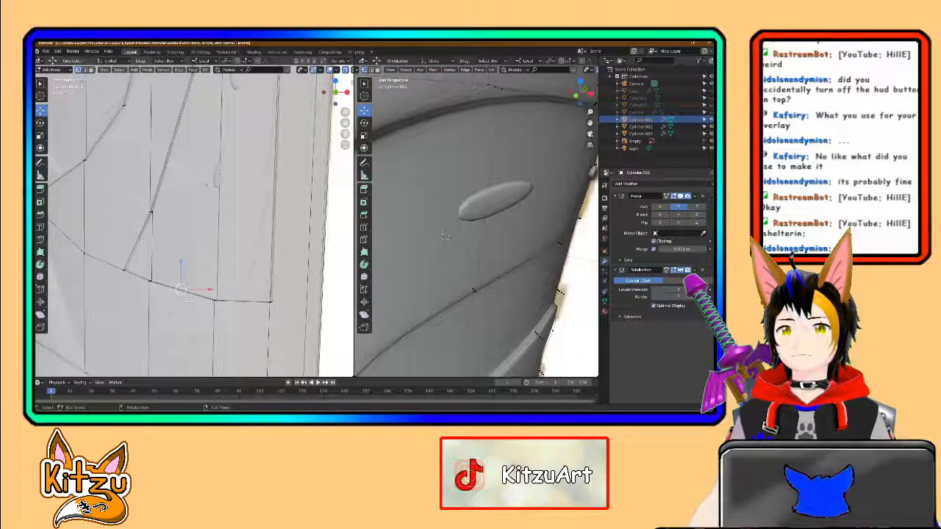
key(x)
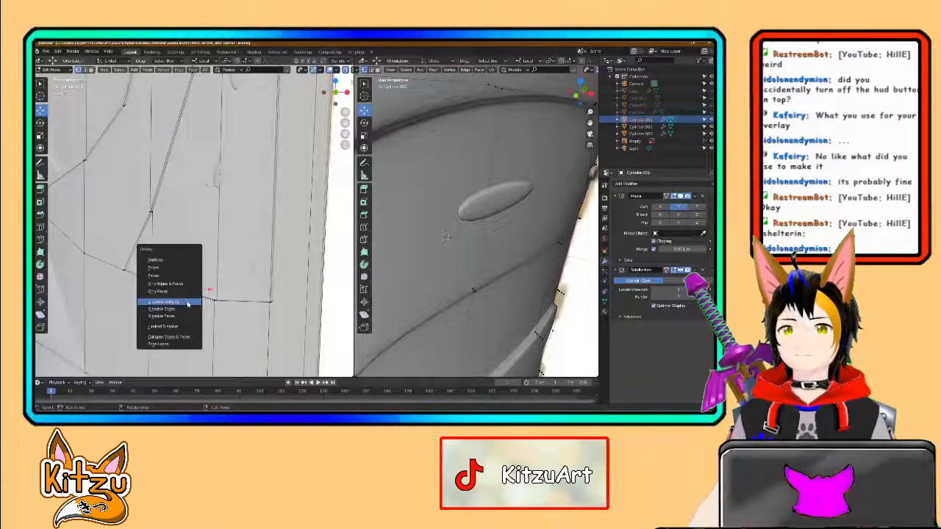
click(188, 303)
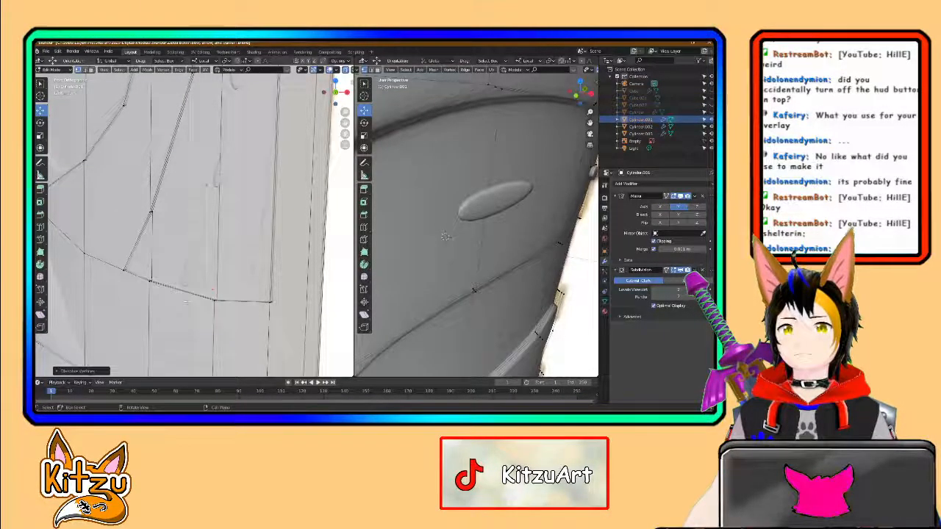
Step: Dissolve the stray vertex left on the vertical edge above the bottom seam
shift+middle_drag(212, 210, 203, 279)
scroll(204, 279, down, 2)
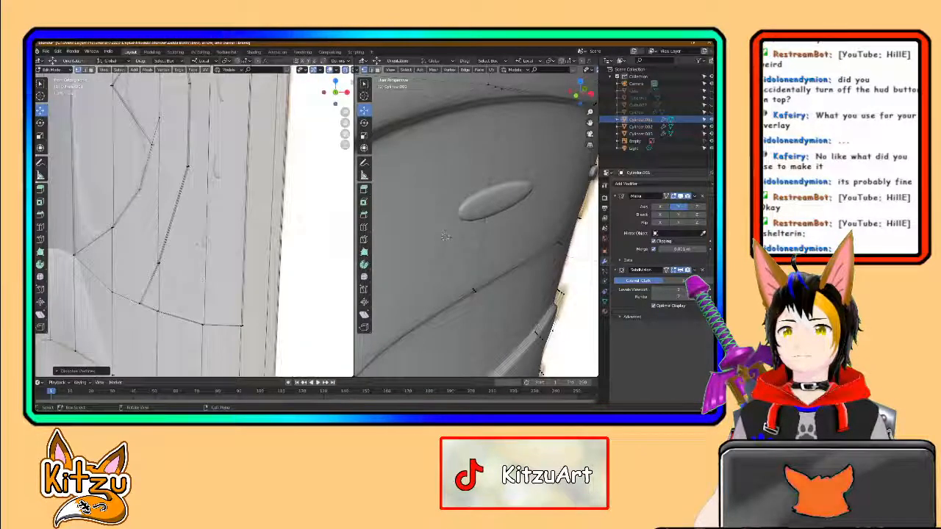
drag(203, 278, 236, 238)
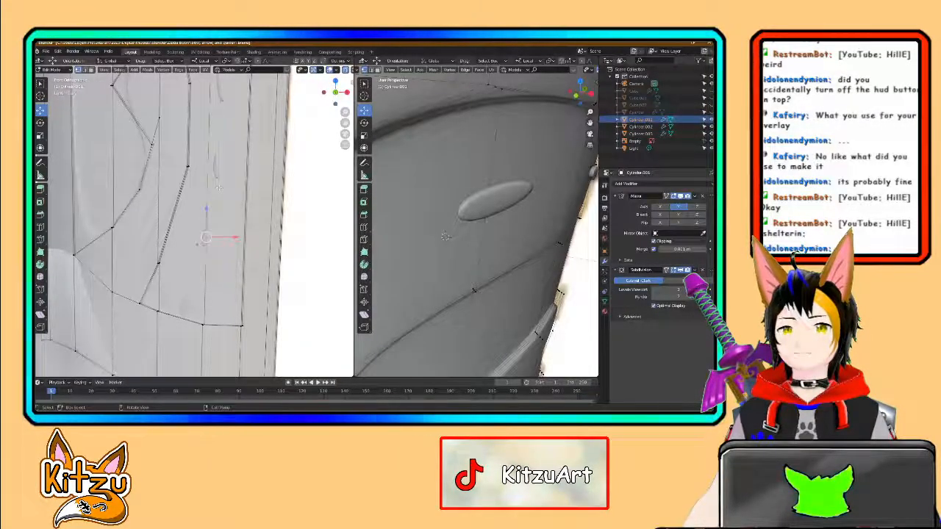
key(x)
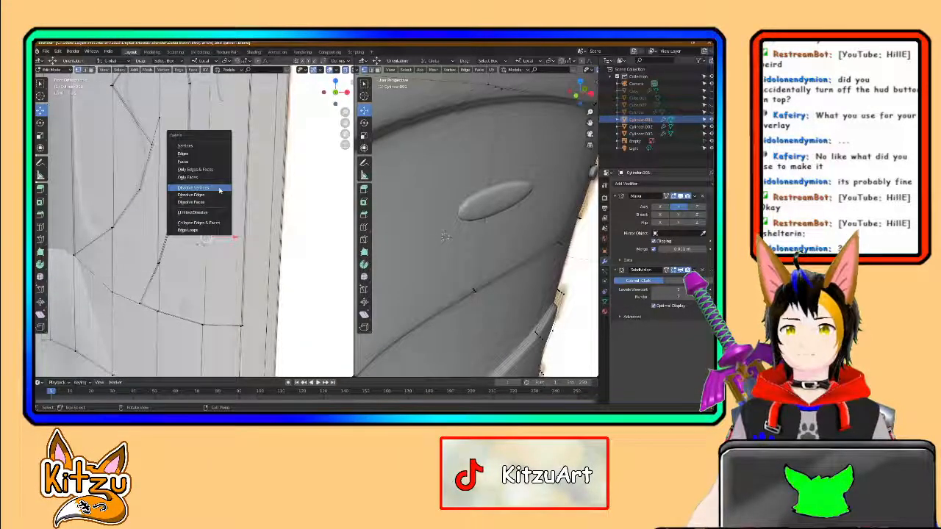
click(215, 190)
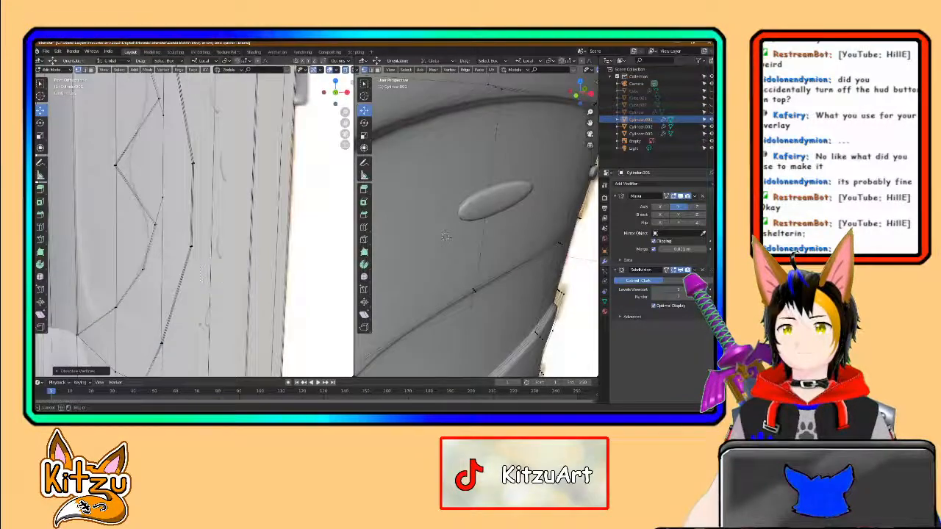
Step: Leave the quiver body mesh and open the separate dash marks object for mesh editing
scroll(194, 221, down, 2)
key(b)
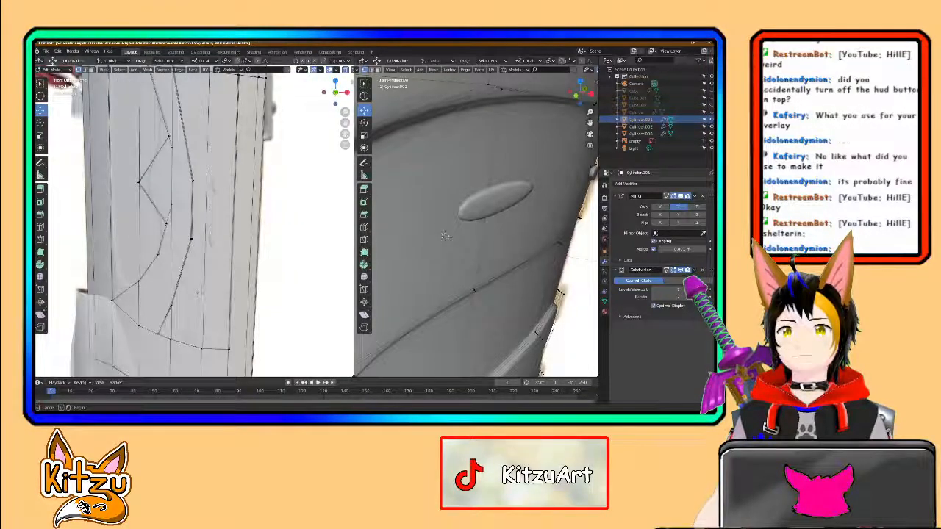
scroll(194, 224, down, 2)
shift+middle_drag(193, 187, 197, 307)
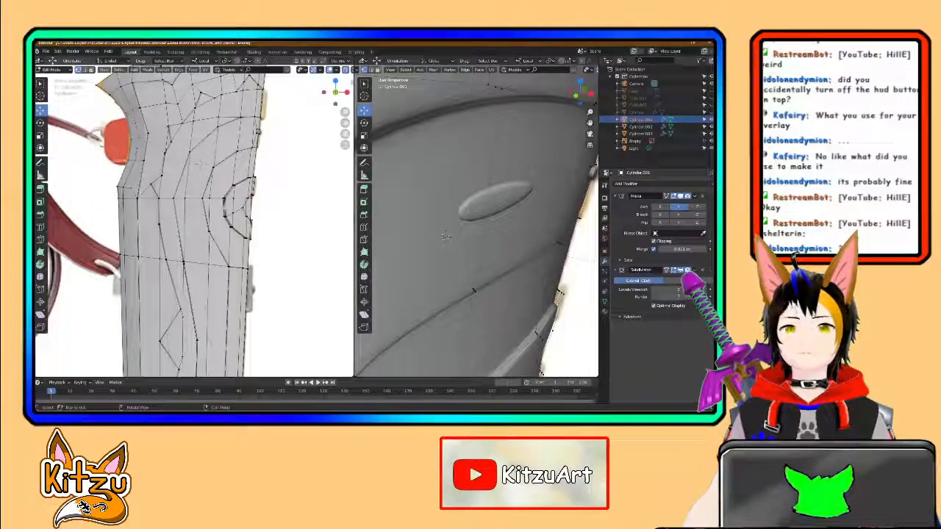
key(Tab)
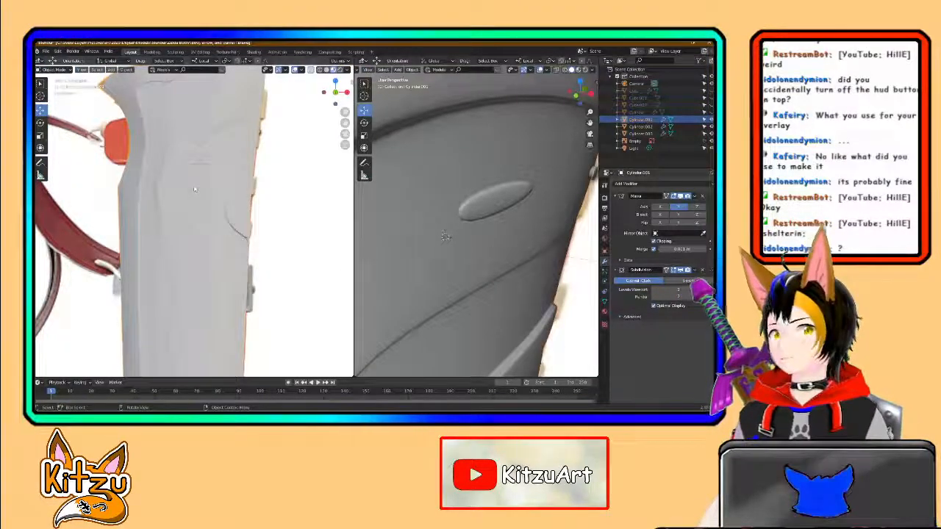
click(195, 189)
key(Tab)
Step: Add a lengthwise loop cut to each of two tilted dash marks on the quiver
scroll(196, 208, up, 7)
middle_drag(195, 209, 309, 119)
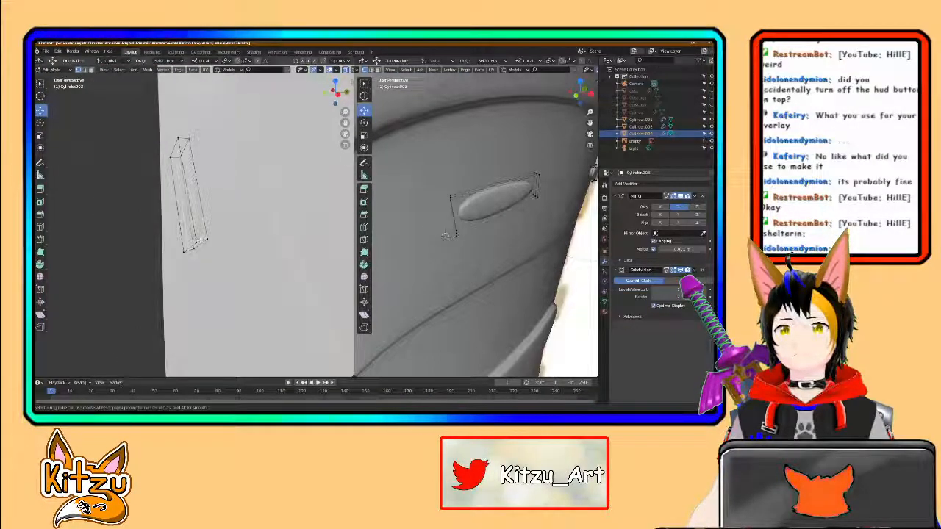
click(200, 240)
middle_drag(139, 92, 197, 82)
scroll(197, 147, down, 3)
shift+middle_drag(194, 176, 236, 339)
key(ctrl+r)
click(208, 210)
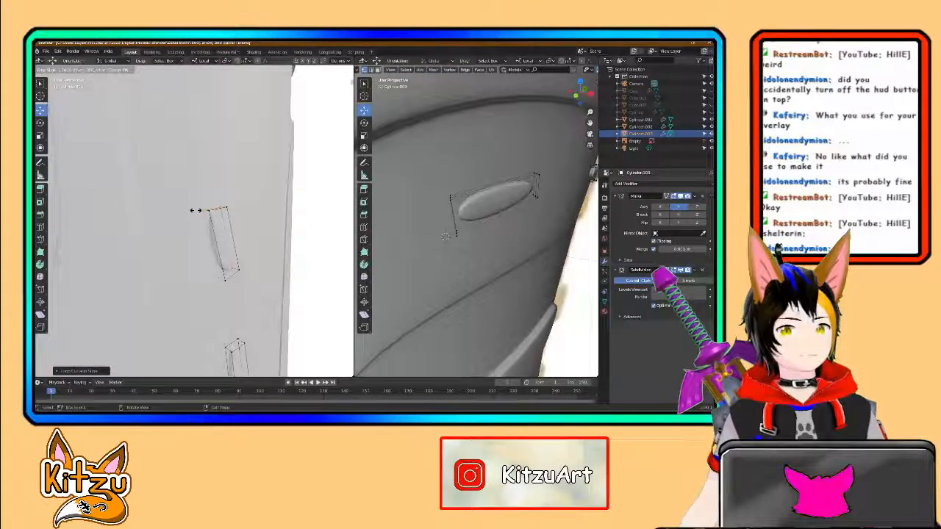
click(195, 210)
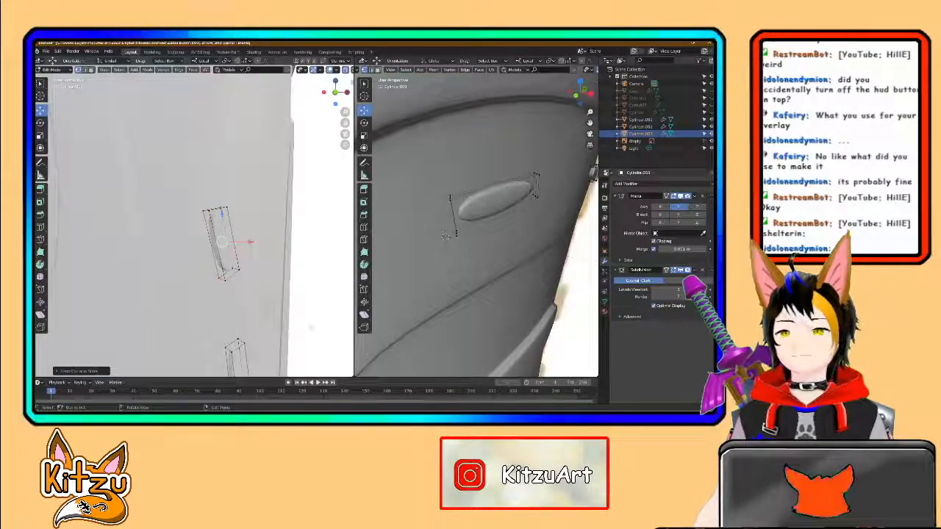
Step: Add centred lengthwise loop cuts to the next two dash marks down the quiver
shift+middle_drag(233, 323, 224, 170)
key(ctrl+r)
click(240, 210)
click(239, 211)
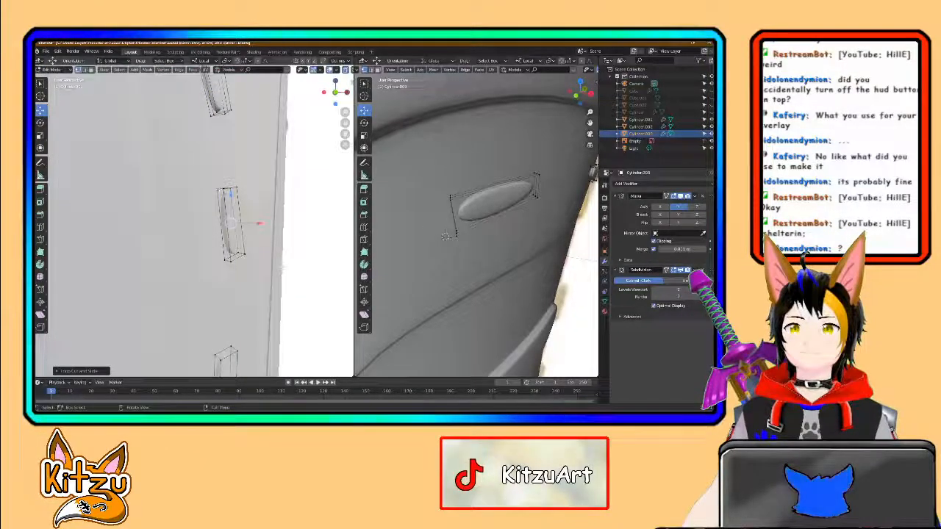
shift+middle_drag(230, 335, 247, 203)
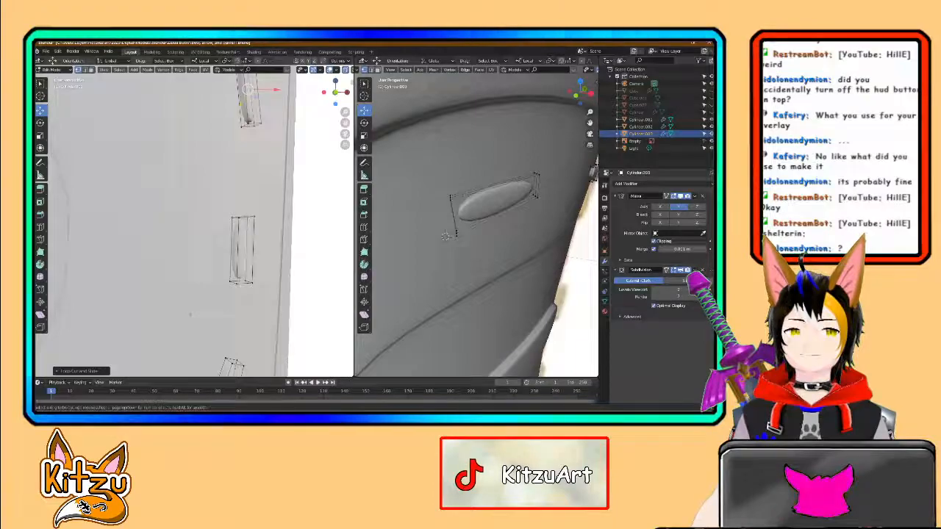
click(236, 219)
click(235, 220)
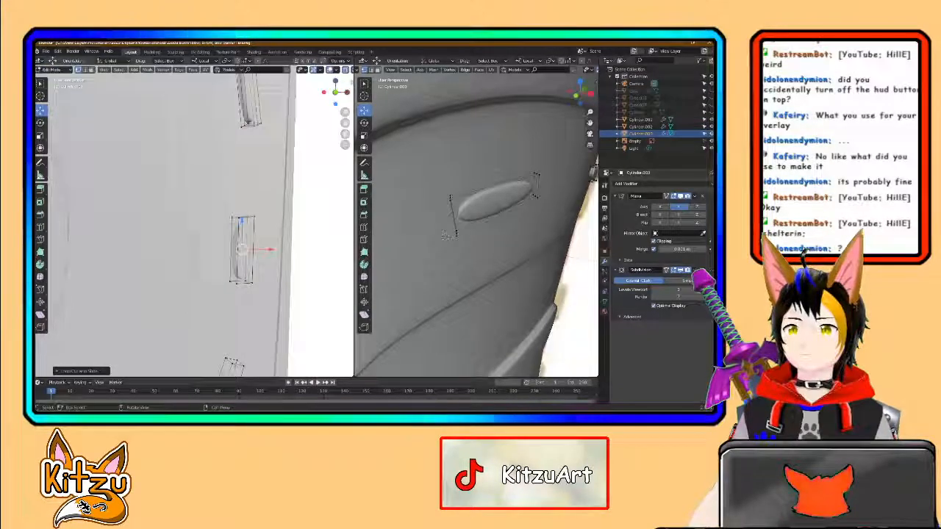
Step: Add centred loop cuts to the two slanted dash marks at the lower end of the row
middle_drag(249, 307, 264, 196)
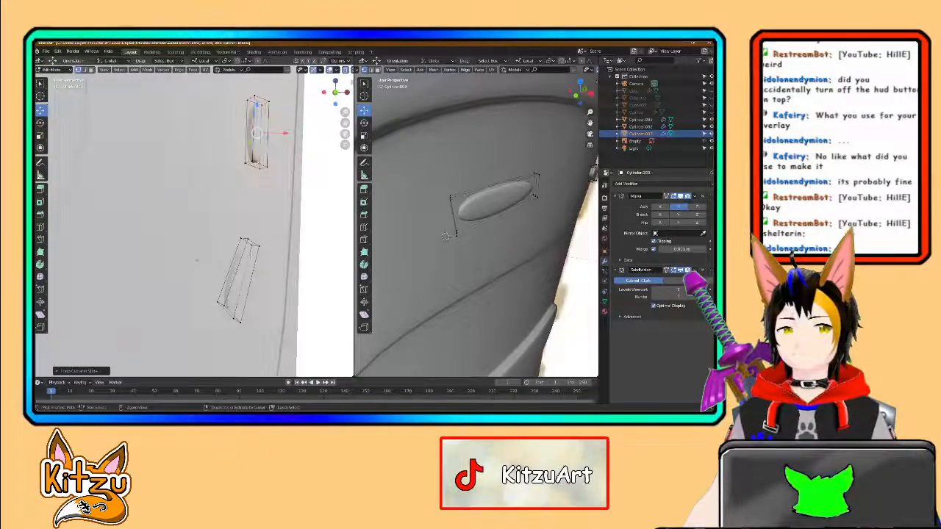
click(237, 278)
click(237, 278)
scroll(237, 278, down, 3)
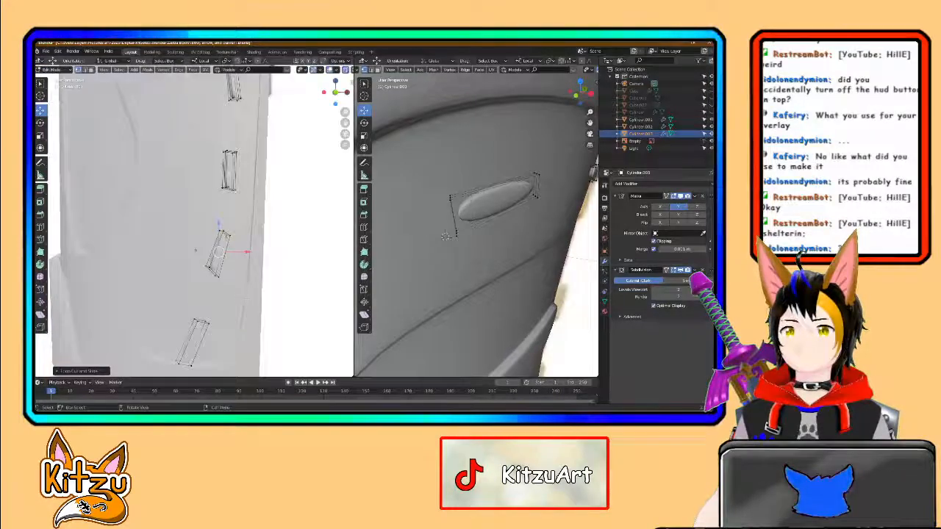
middle_drag(224, 308, 257, 228)
scroll(249, 254, up, 2)
key(ctrl+r)
click(266, 292)
click(265, 292)
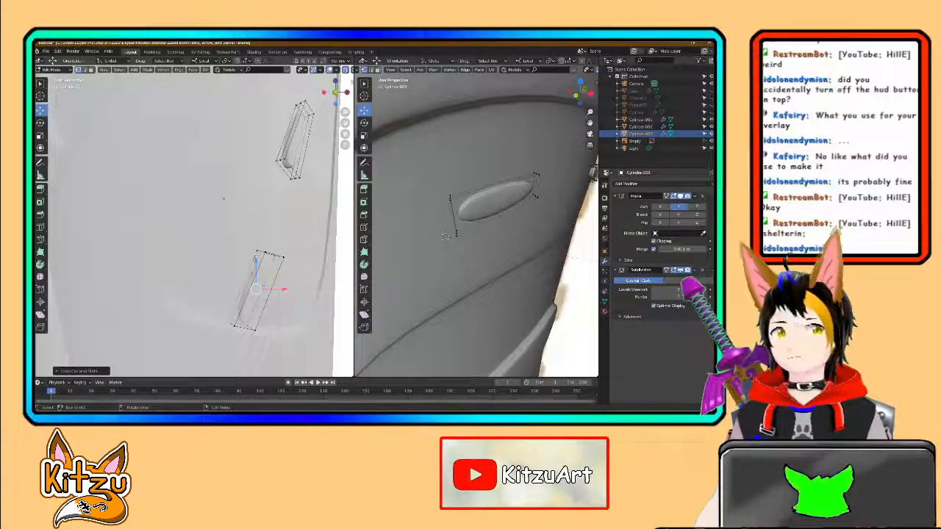
Step: Return to the front view, leave mesh editing and examine the row of dash marks along the quiver
middle_drag(223, 199, 249, 225)
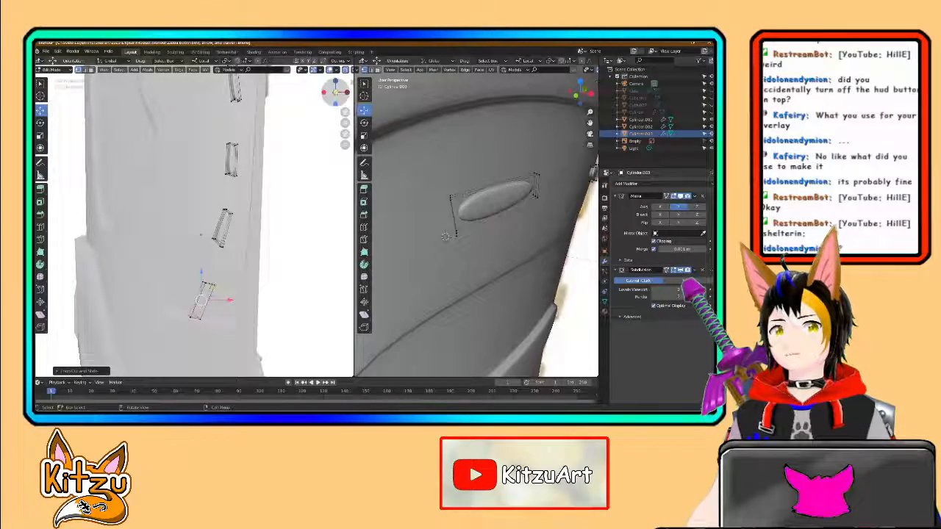
click(335, 91)
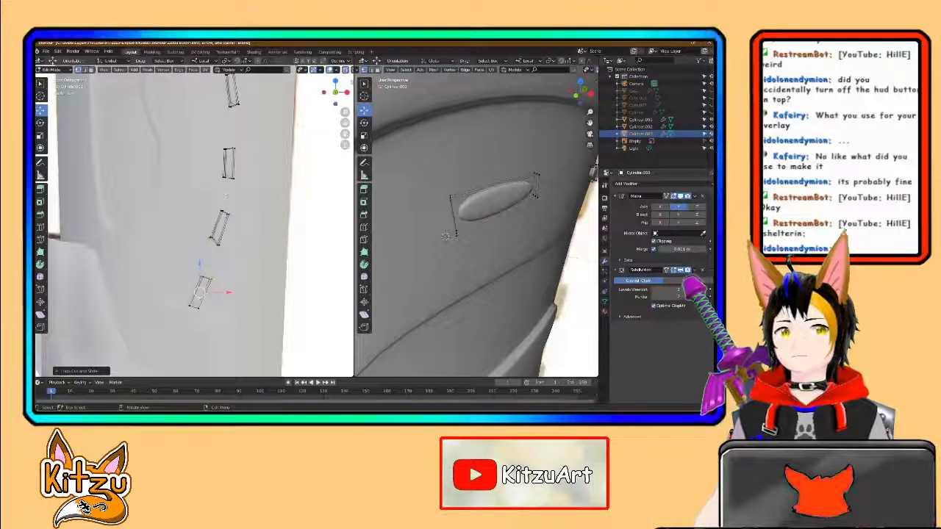
scroll(225, 194, down, 3)
shift+middle_drag(225, 157, 220, 228)
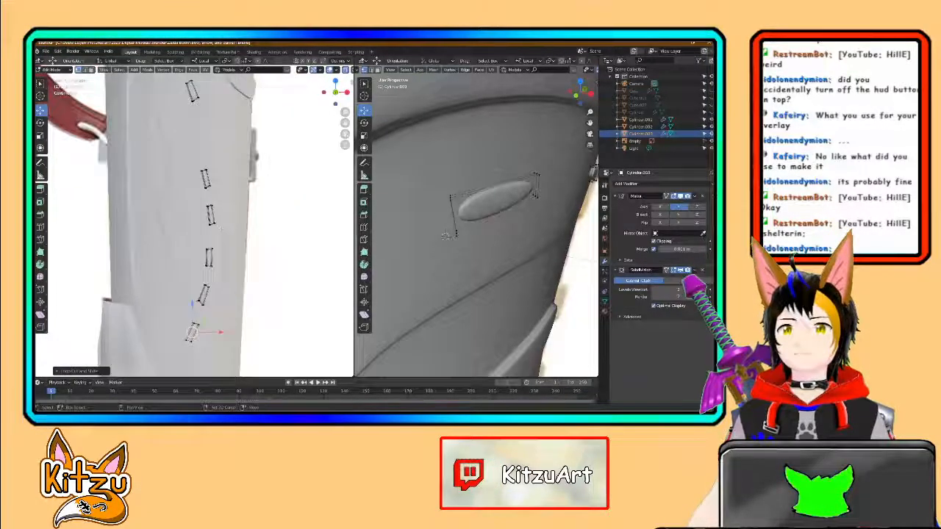
shift+middle_drag(202, 126, 200, 205)
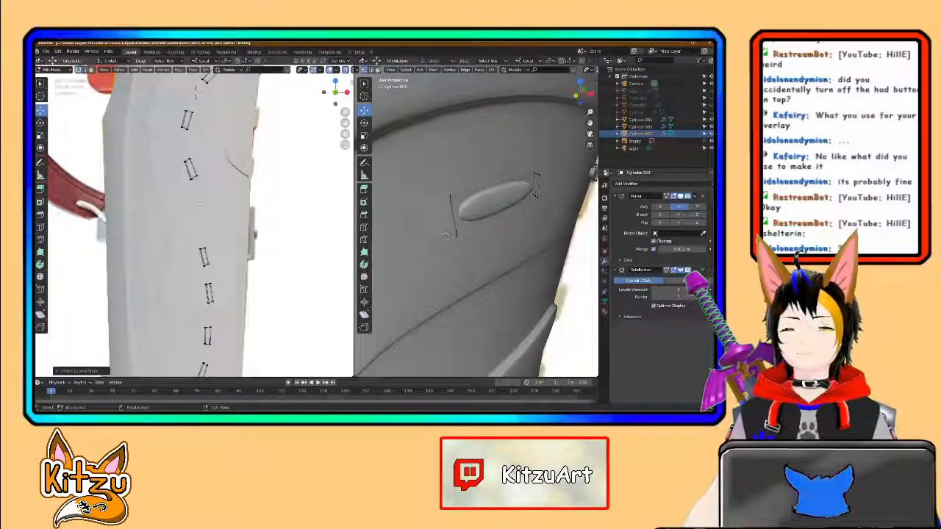
middle_drag(194, 90, 190, 131)
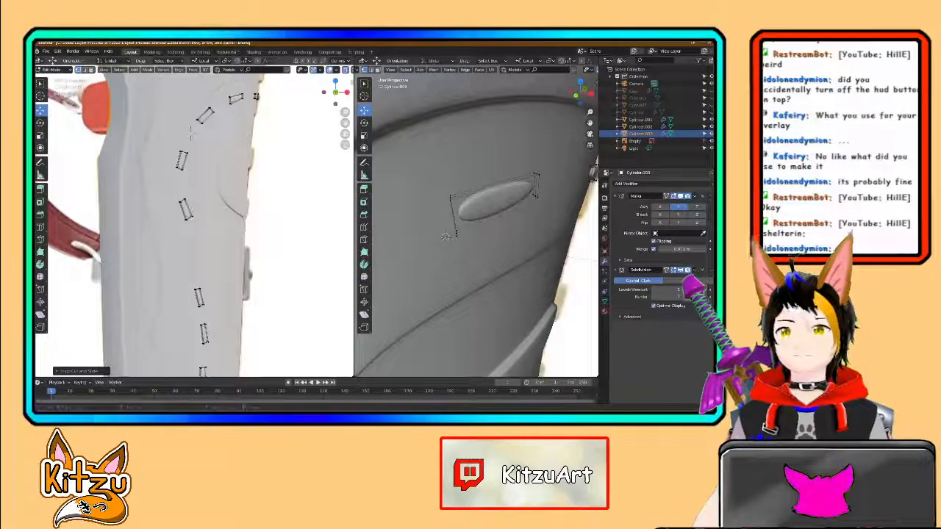
key(Tab)
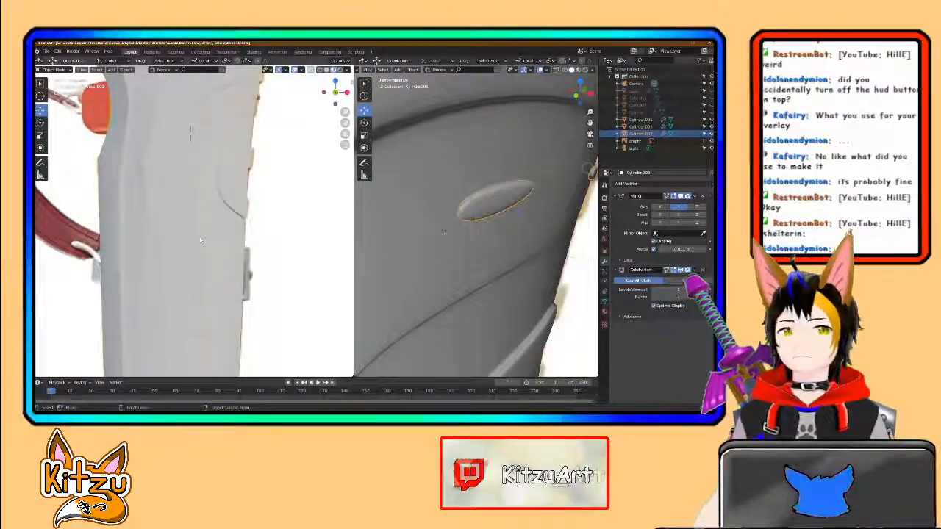
middle_drag(200, 240, 195, 227)
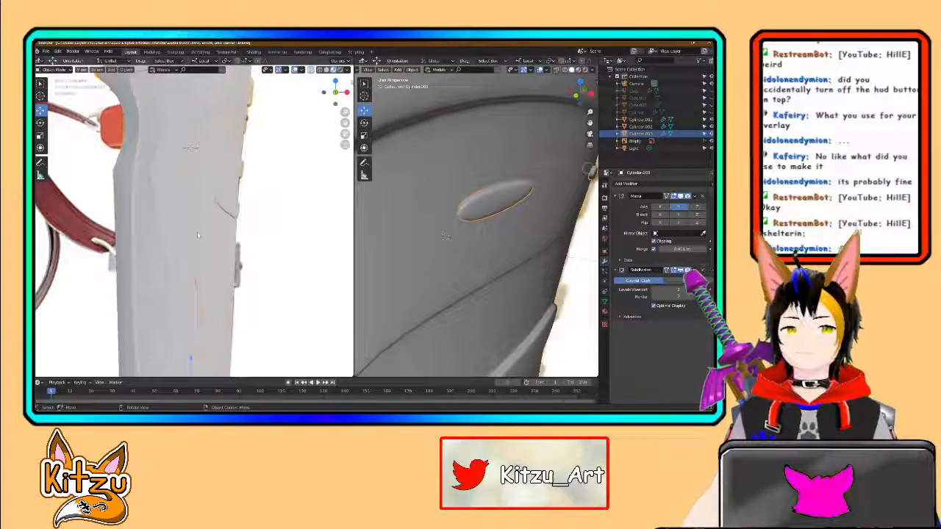
scroll(205, 227, down, 1)
middle_drag(204, 227, 207, 213)
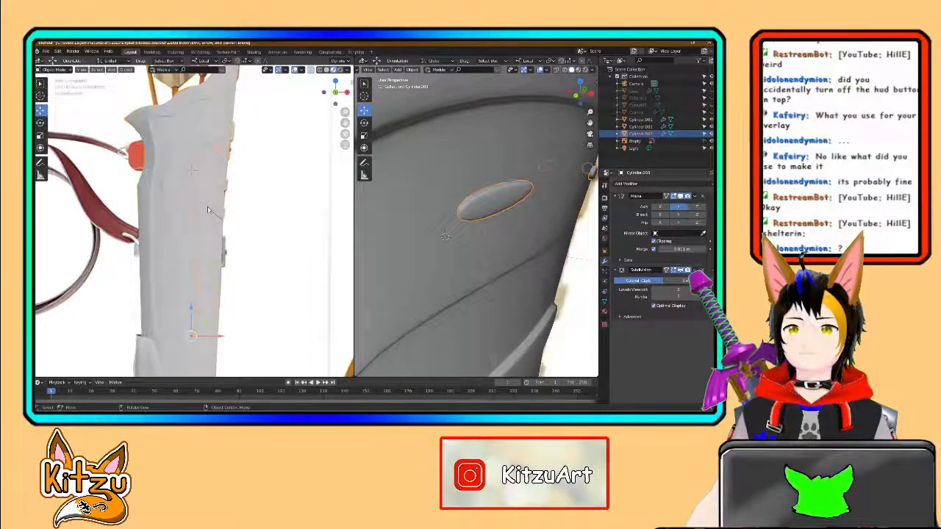
Step: Select the quiver body in the front view and make that view see-through so the painted reference shows
scroll(207, 211, up, 2)
shift+middle_drag(203, 229, 201, 155)
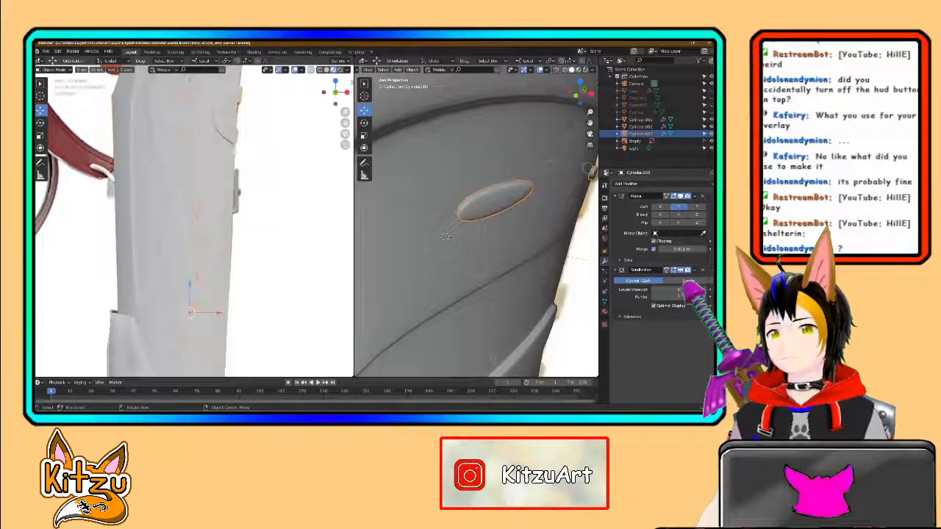
scroll(236, 217, down, 3)
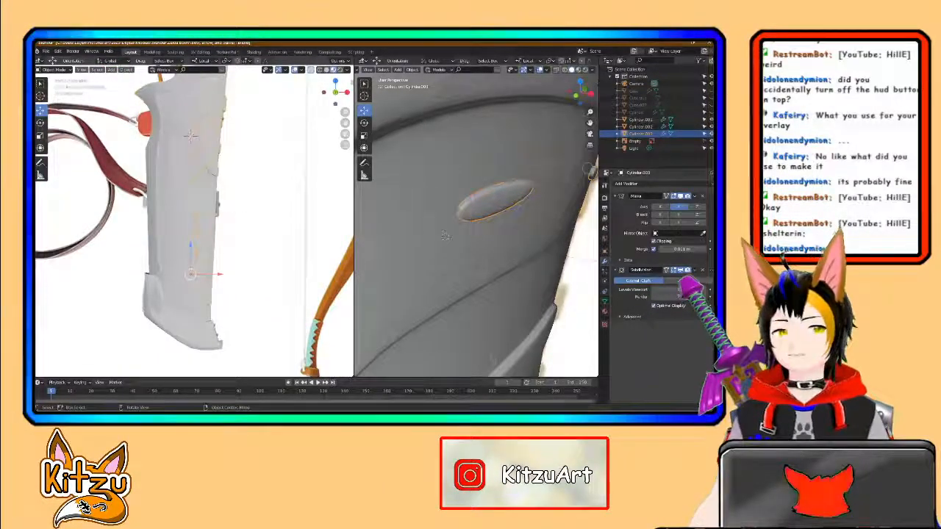
click(201, 221)
middle_drag(218, 208, 213, 250)
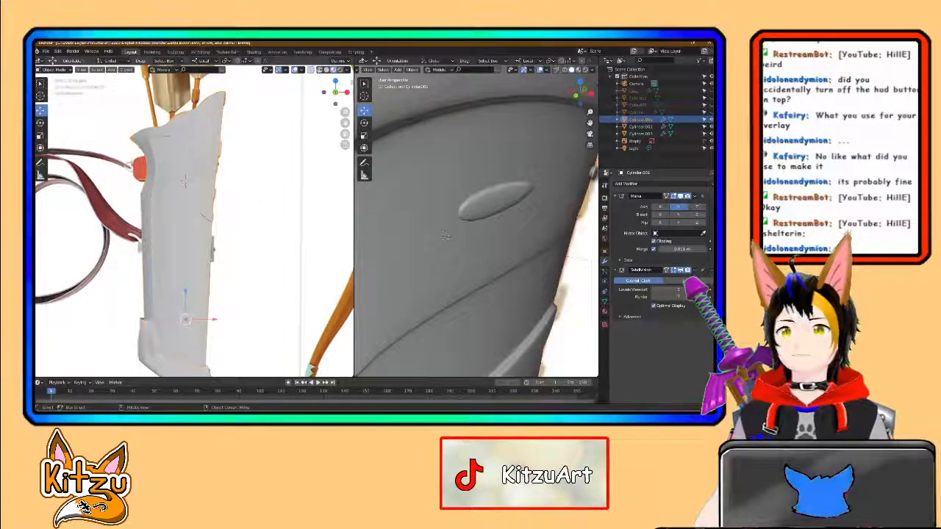
click(319, 70)
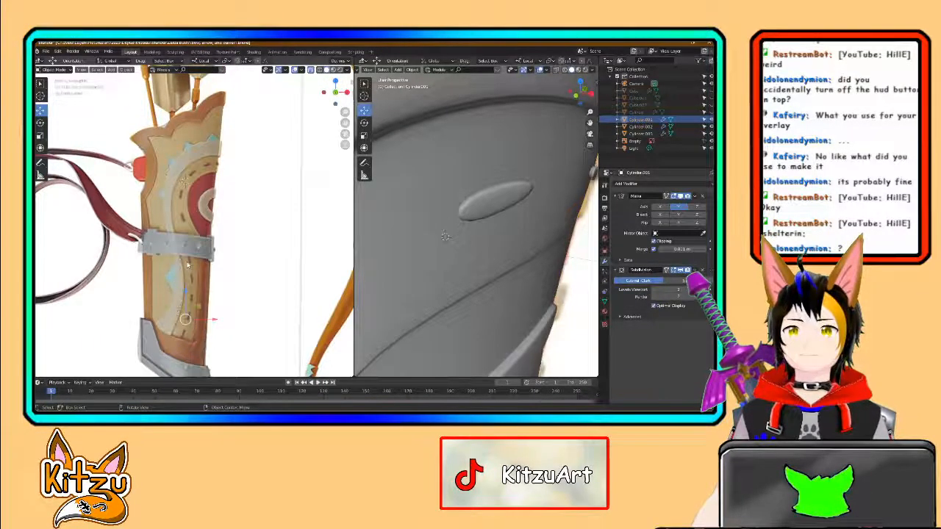
Step: Enter mesh editing on the quiver body and add two loop cuts, sliding each close to the pointed notch in the trim
scroll(444, 236, down, 10)
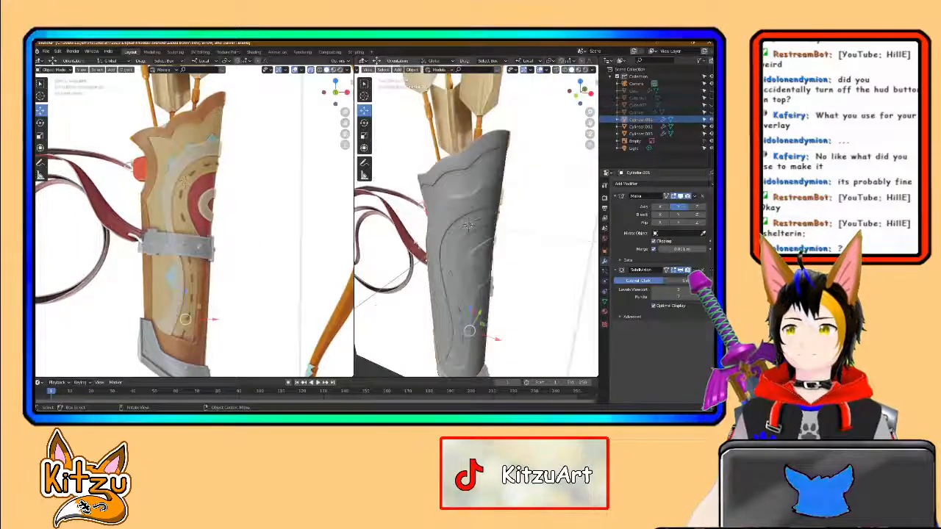
mouse_move(448, 221)
middle_down()
mouse_move(487, 220)
mouse_move(446, 208)
middle_up()
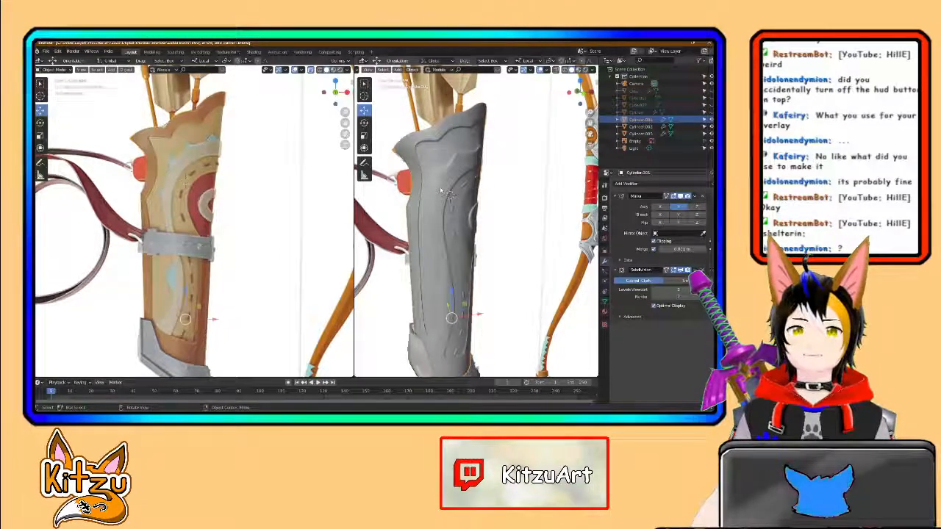
scroll(441, 192, up, 4)
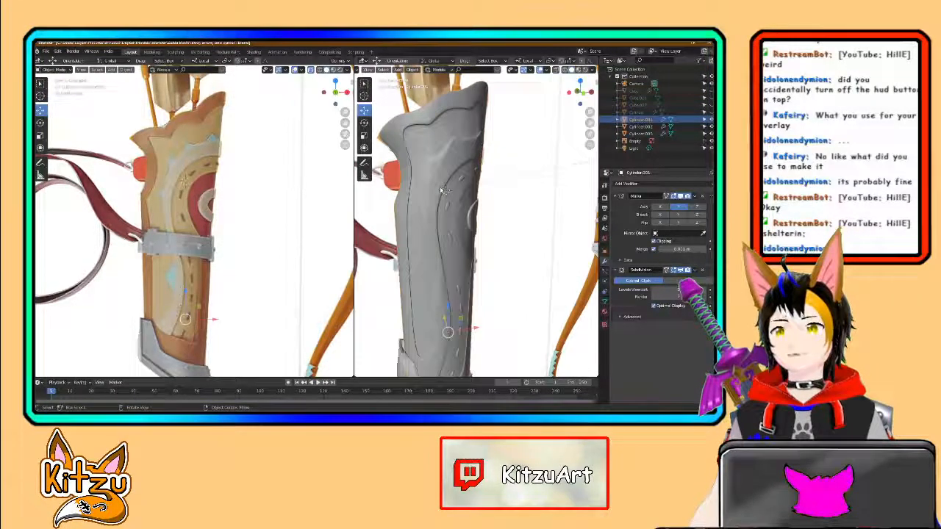
middle_drag(434, 189, 444, 230)
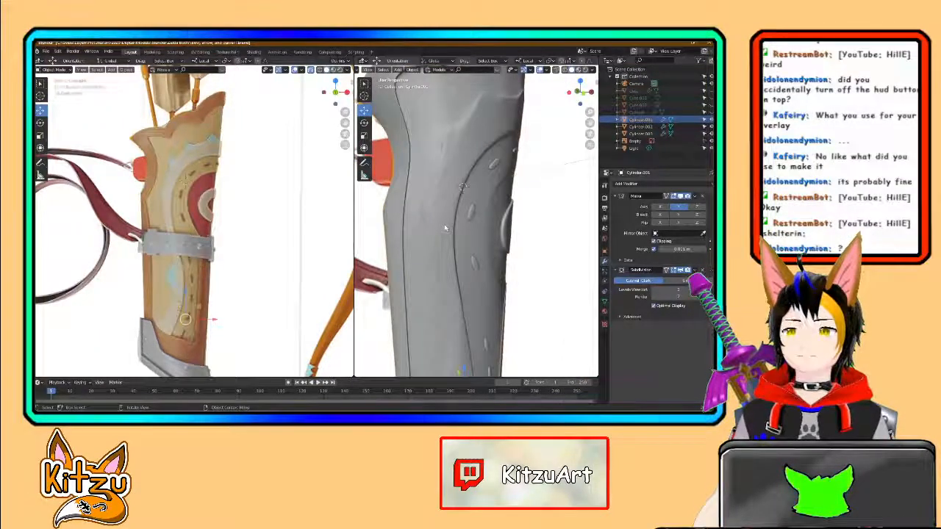
middle_drag(444, 229, 413, 192)
key(Tab)
scroll(483, 198, up, 3)
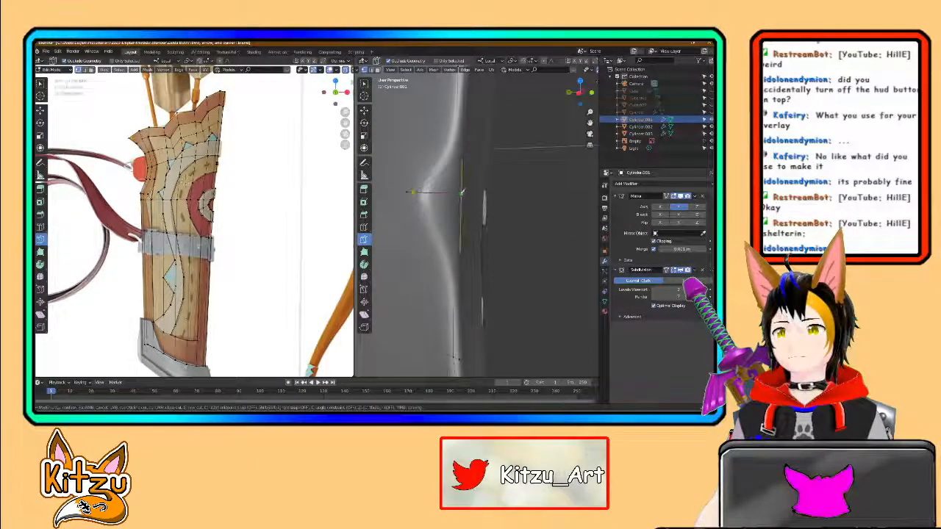
middle_drag(461, 192, 436, 197)
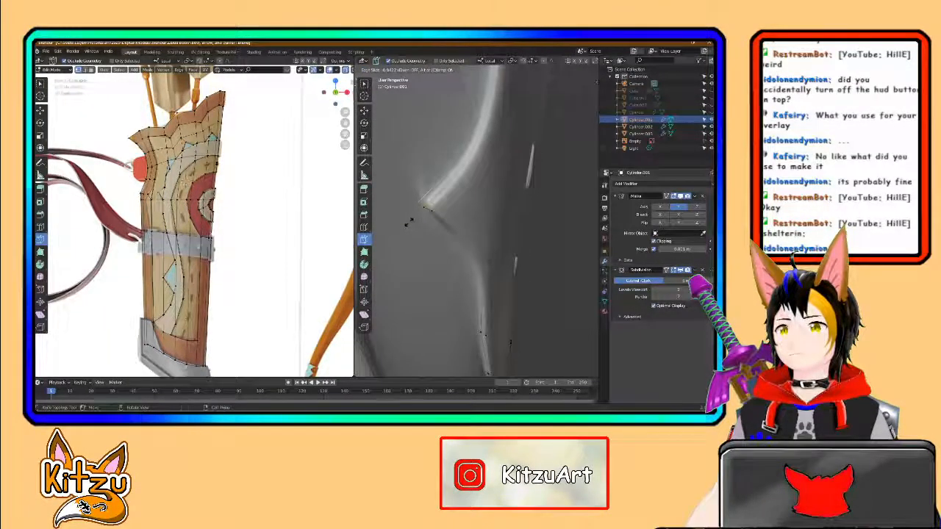
click(384, 179)
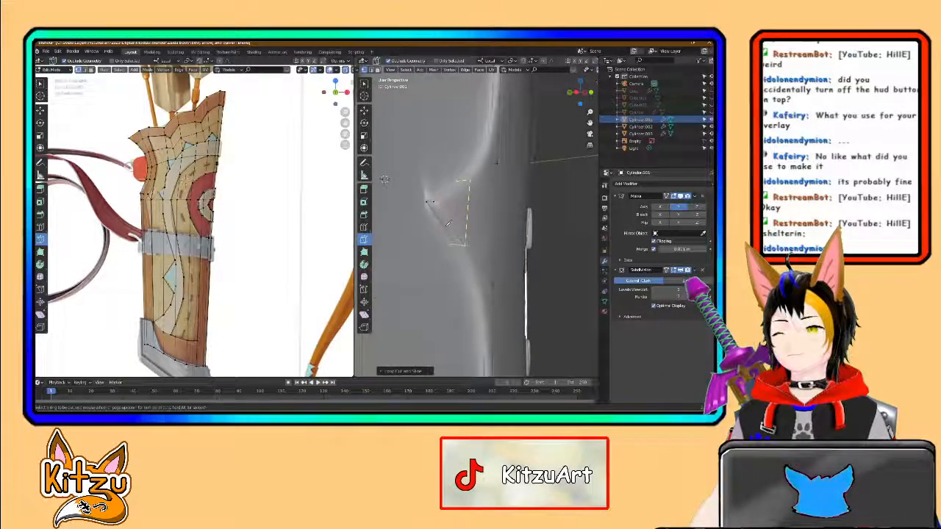
click(447, 222)
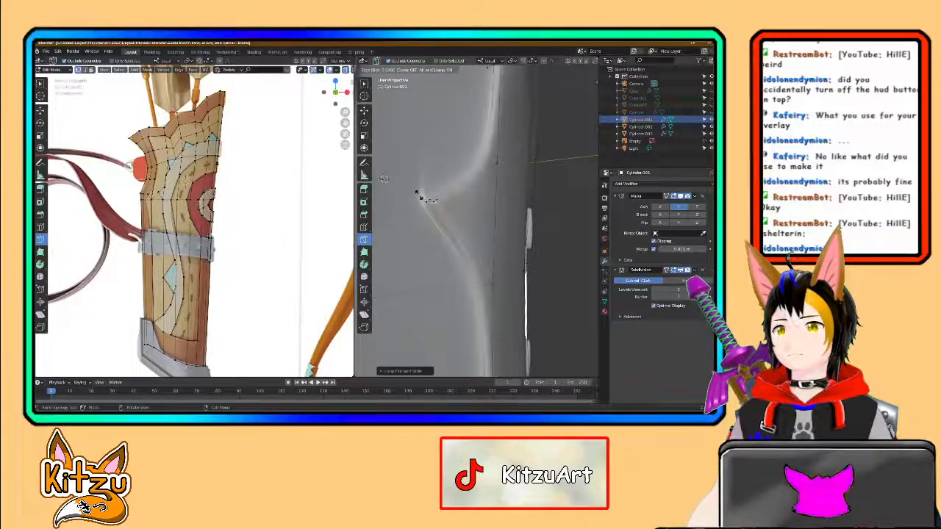
click(430, 200)
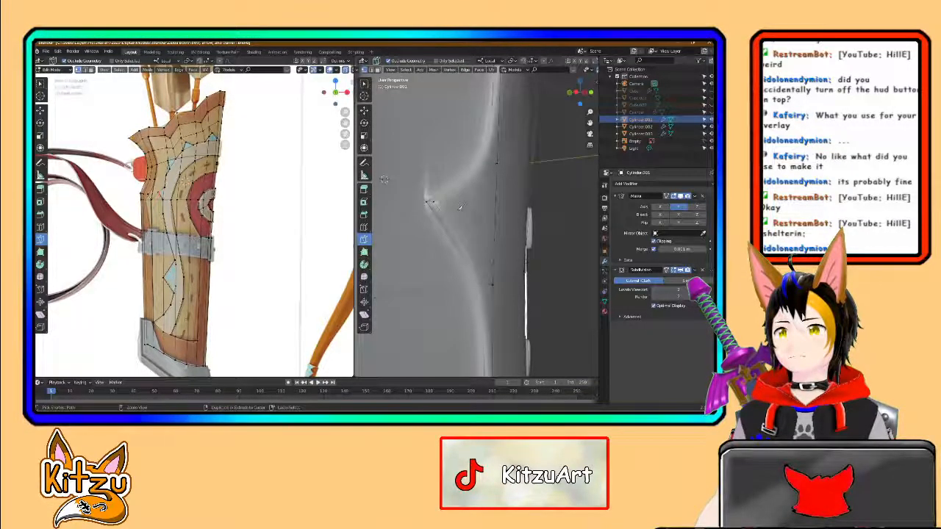
Step: Cut a short knife edge between the vertices at the tip of the trim notch
mouse_move(460, 208)
ctrl+middle_down()
mouse_move(470, 201)
mouse_move(438, 205)
ctrl+middle_up()
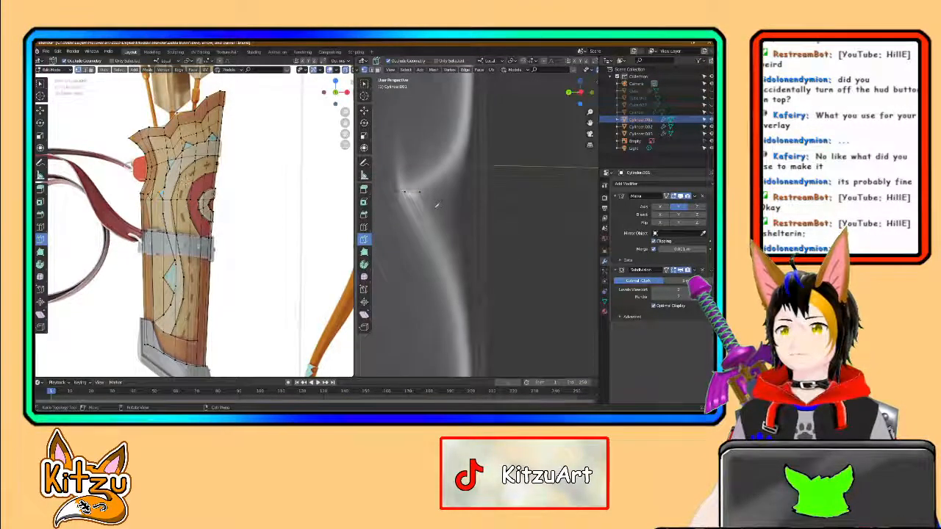
click(421, 192)
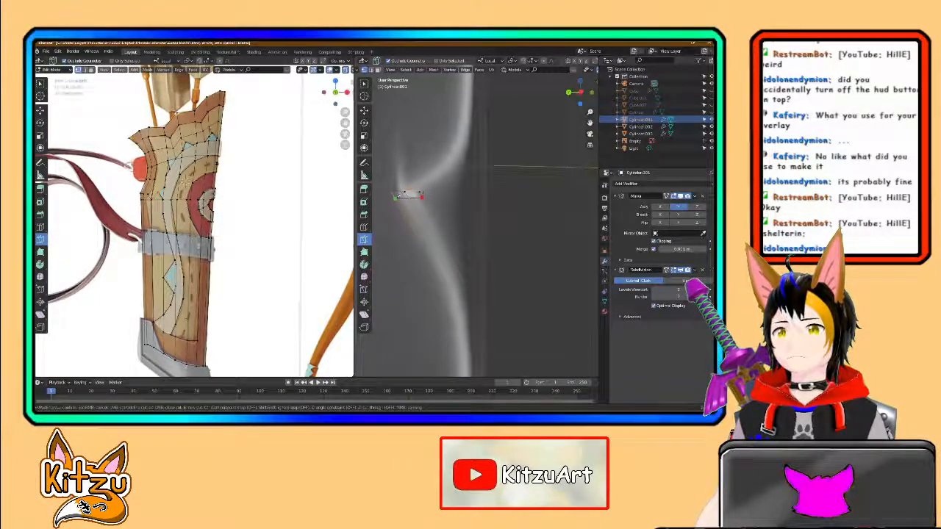
click(402, 193)
key(Return)
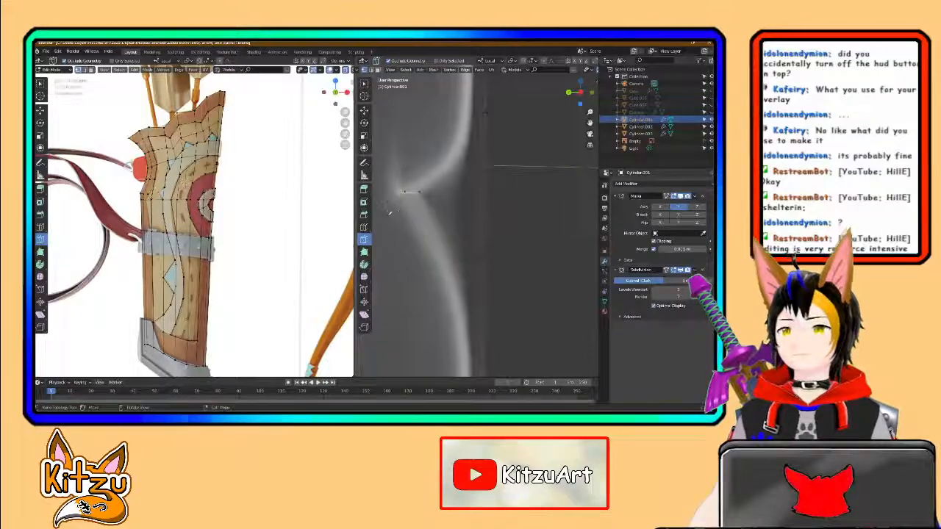
Step: Change the front view's snapping settings and shift the lower vertex at the notch tip sideways with the Move tool
click(365, 111)
middle_drag(419, 219, 381, 209)
scroll(154, 197, up, 4)
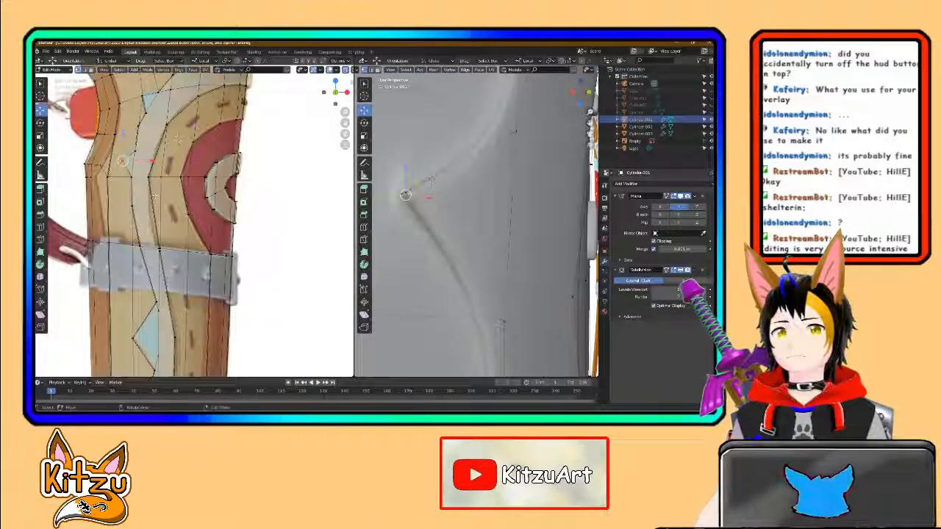
scroll(155, 197, up, 8)
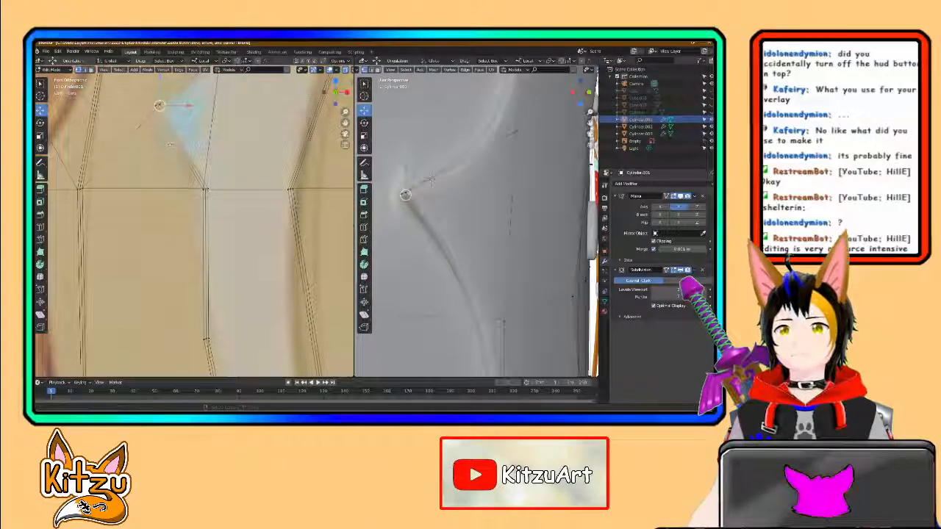
scroll(169, 141, up, 6)
shift+middle_drag(257, 248, 208, 237)
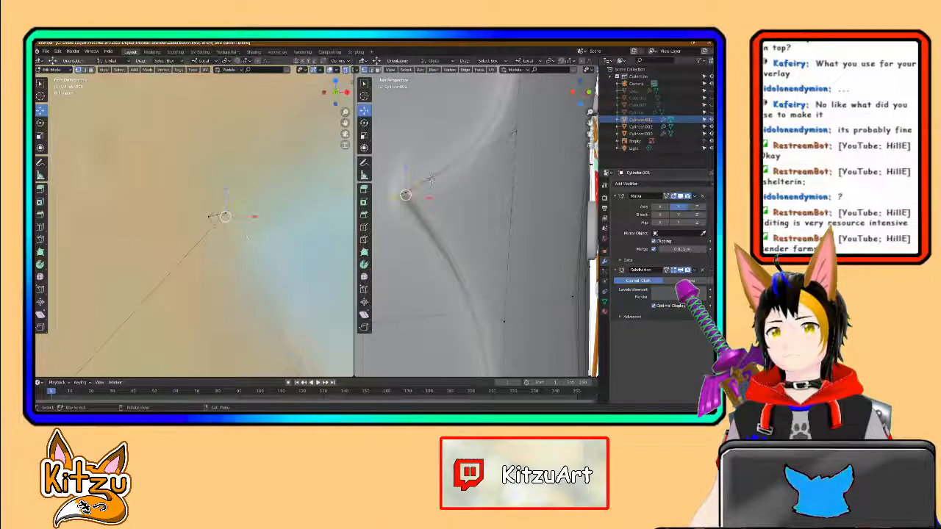
scroll(212, 228, down, 3)
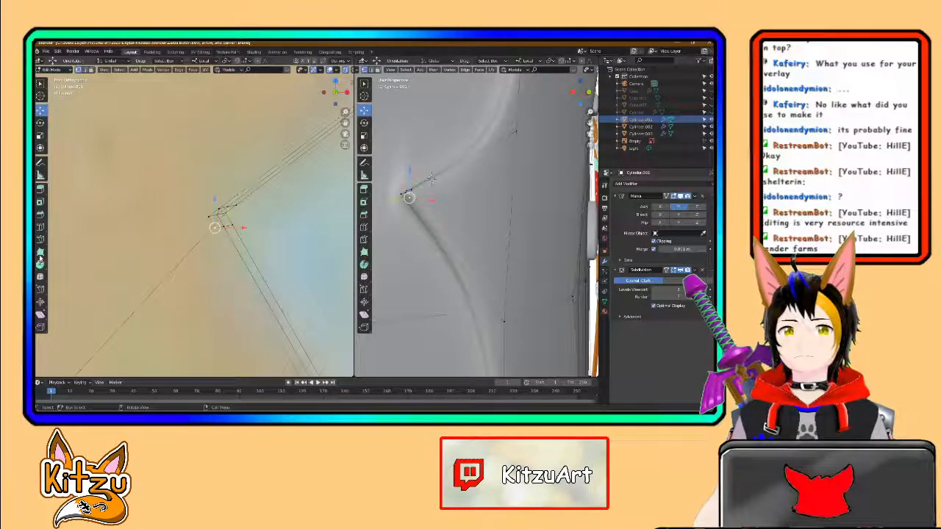
click(40, 289)
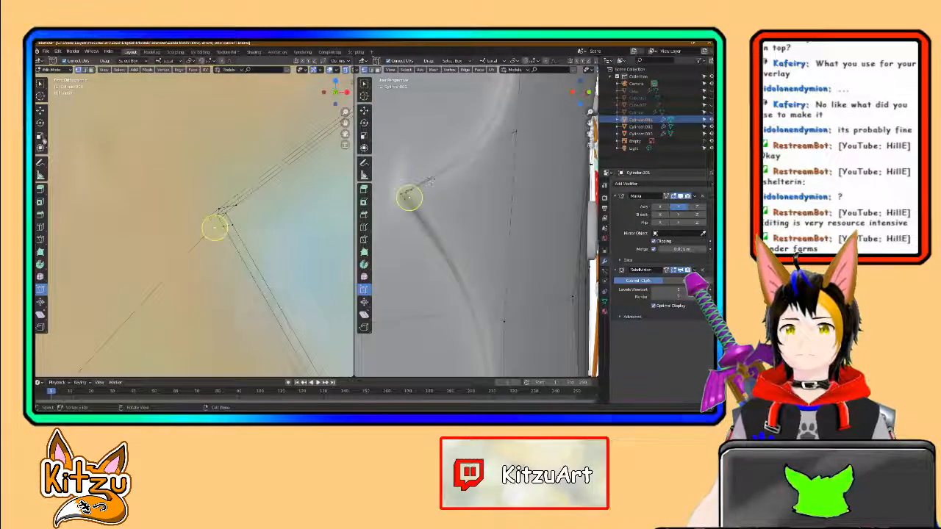
click(40, 111)
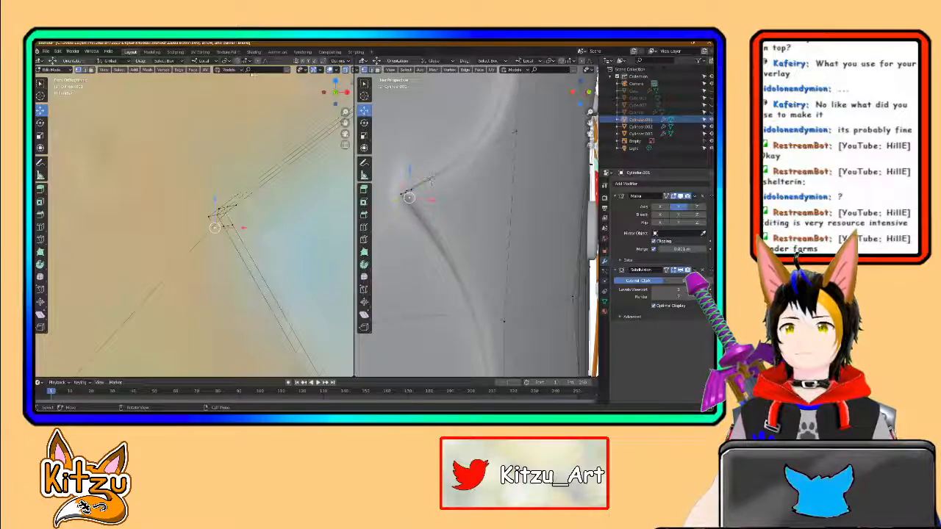
click(242, 61)
click(233, 91)
drag(243, 228, 226, 225)
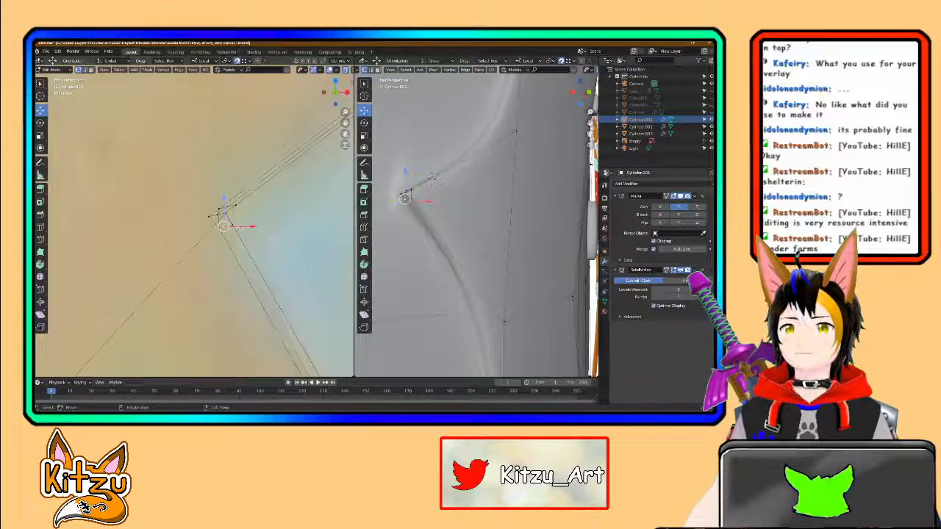
Step: Nudge the neighbouring notch-tip vertices into place, constraining the last move to the X axis
key(g)
click(433, 178)
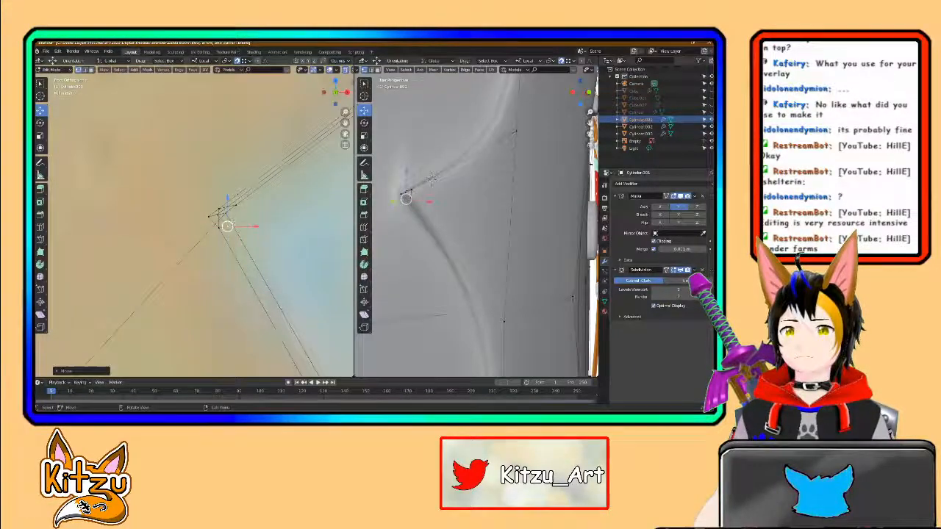
key(g)
key(x)
click(312, 221)
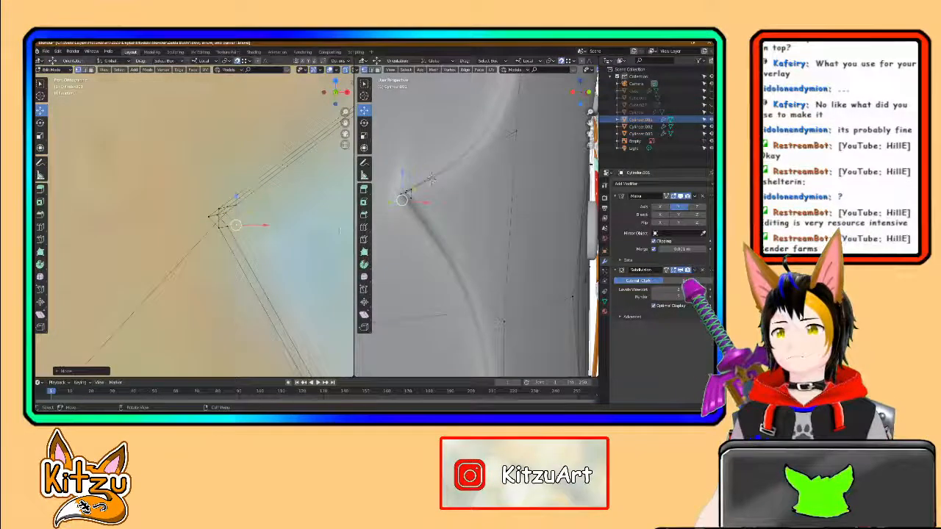
Step: Try to move the short edge at the notch tip outward from its corner
scroll(431, 180, up, 1)
middle_drag(431, 180, 442, 219)
scroll(439, 181, up, 3)
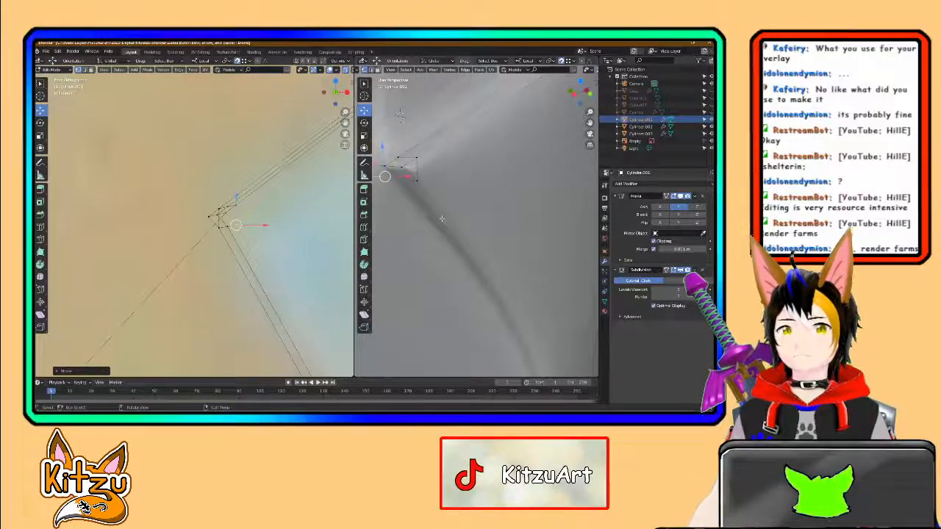
click(418, 170)
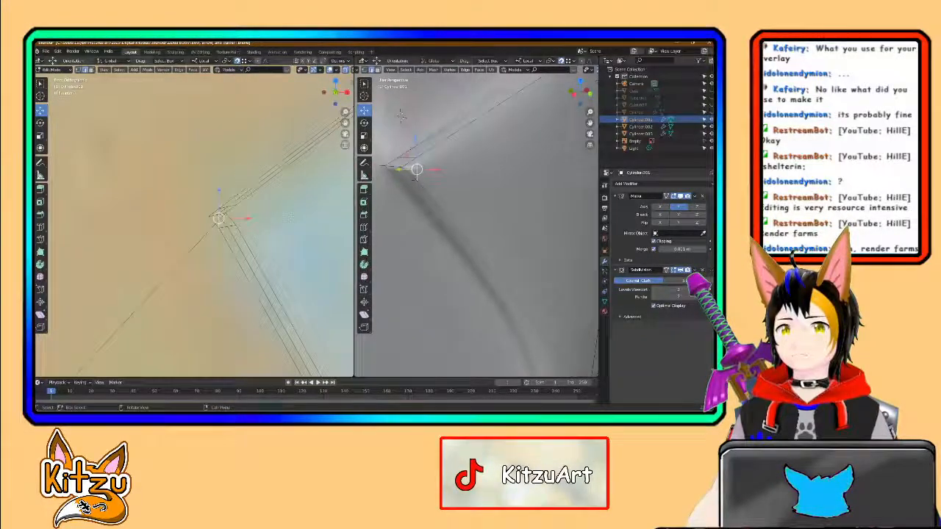
key(g)
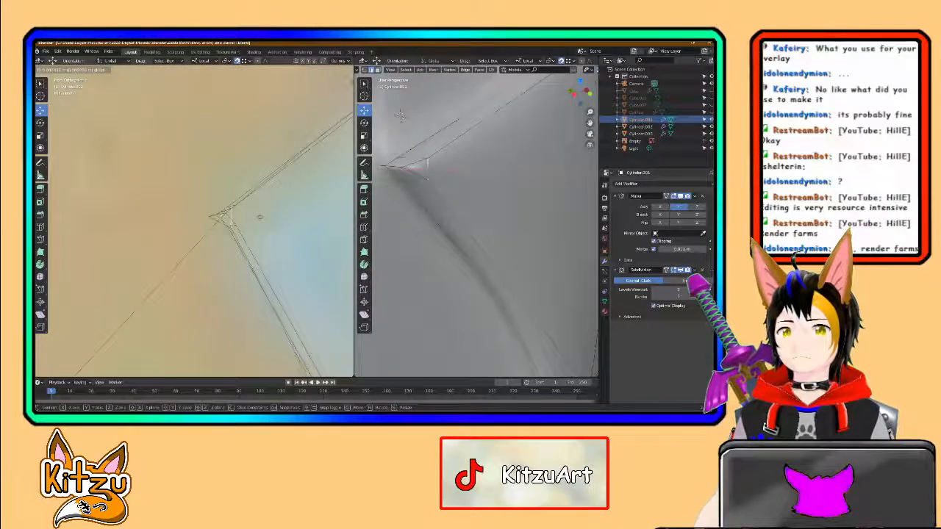
click(263, 216)
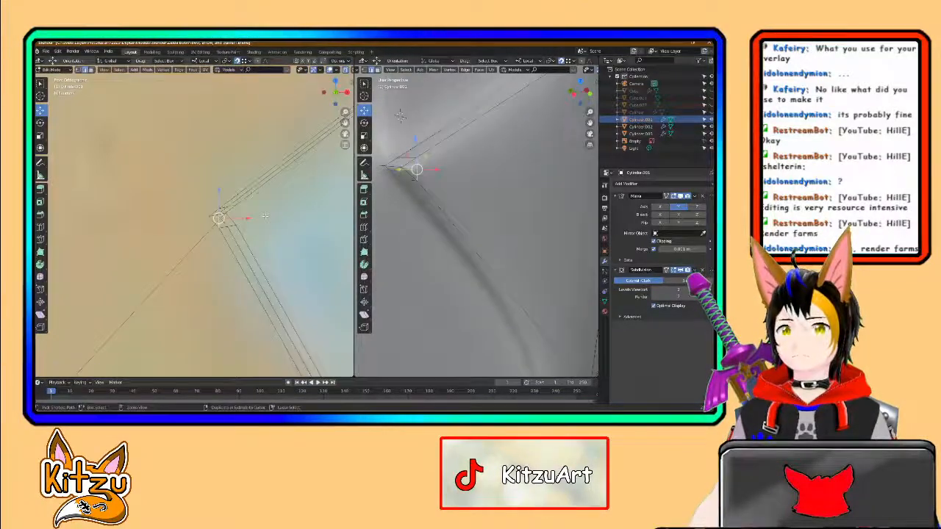
Step: Examine the edge flow around the trim notch and across the neighbouring quiver panels
scroll(244, 226, down, 10)
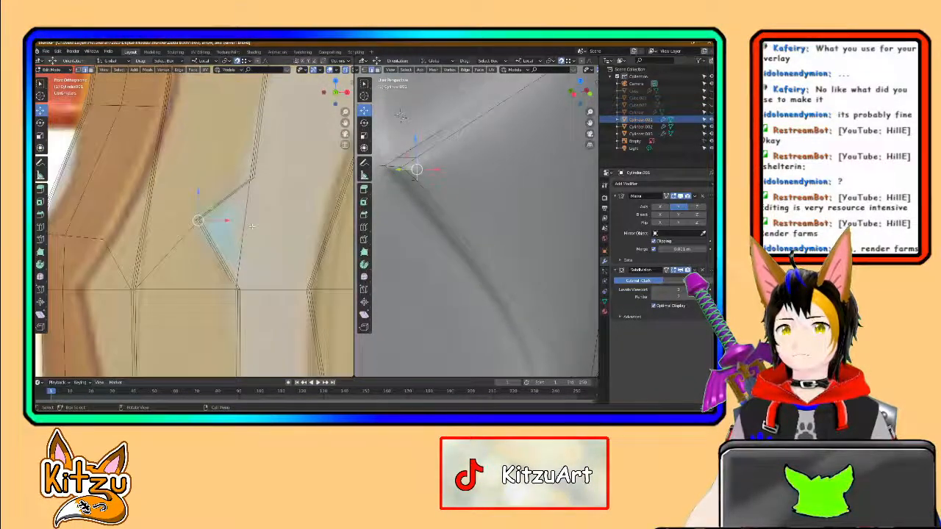
scroll(461, 220, down, 2)
scroll(461, 220, down, 6)
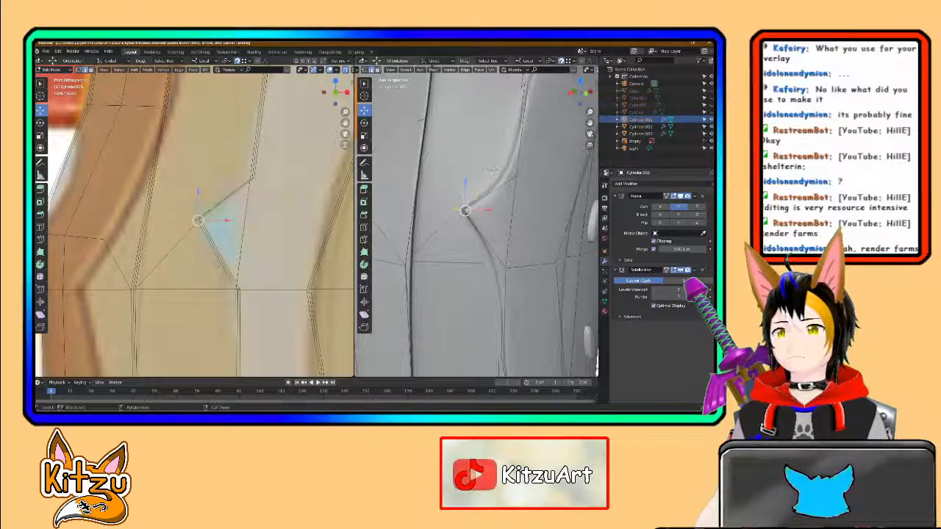
middle_drag(473, 225, 482, 239)
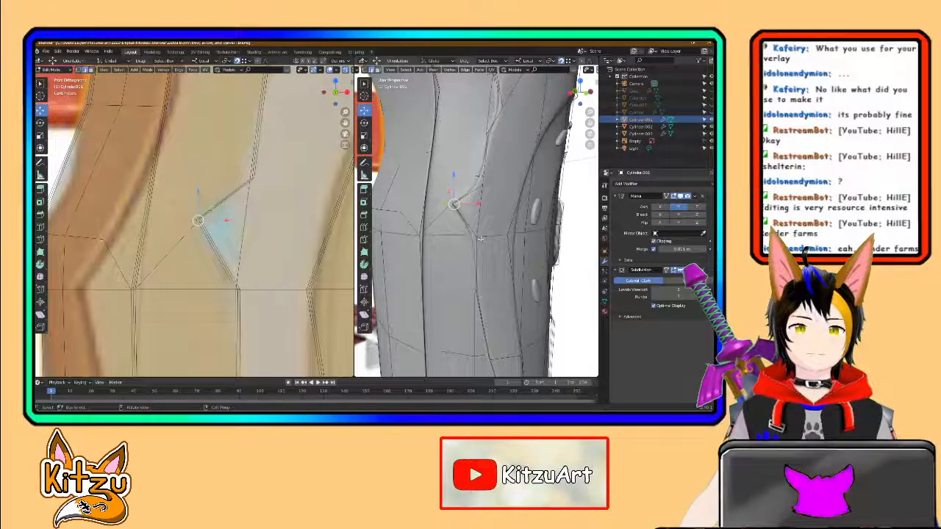
scroll(496, 237, up, 5)
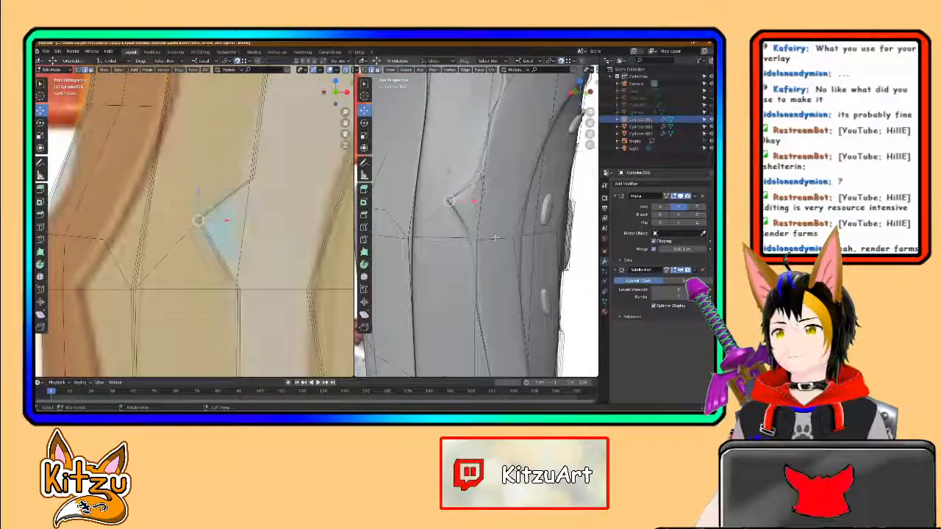
middle_drag(498, 85, 496, 89)
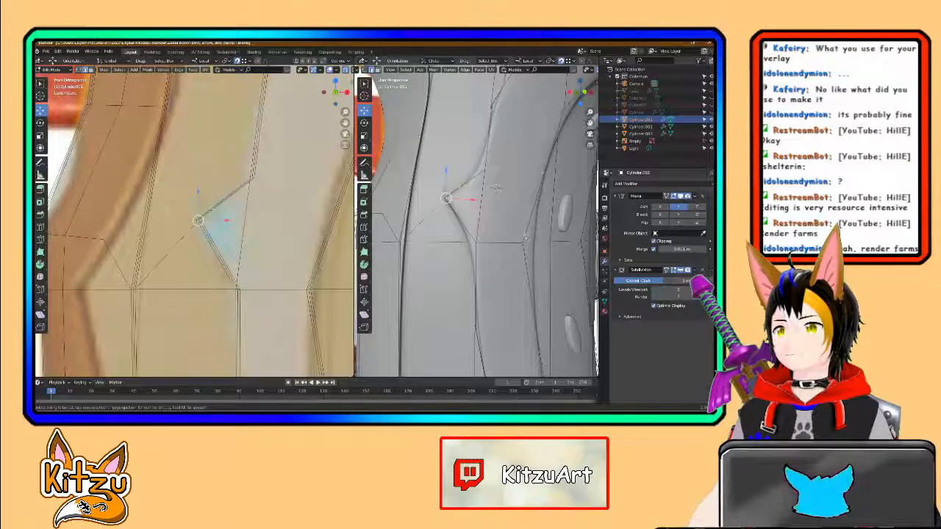
middle_drag(522, 235, 472, 245)
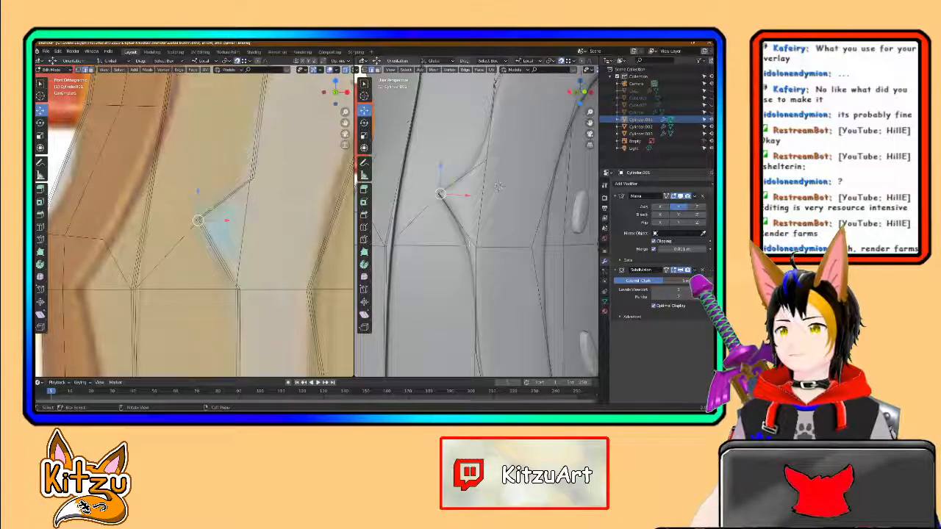
Step: Try a loop cut just below the trim notch's lower corner
click(476, 270)
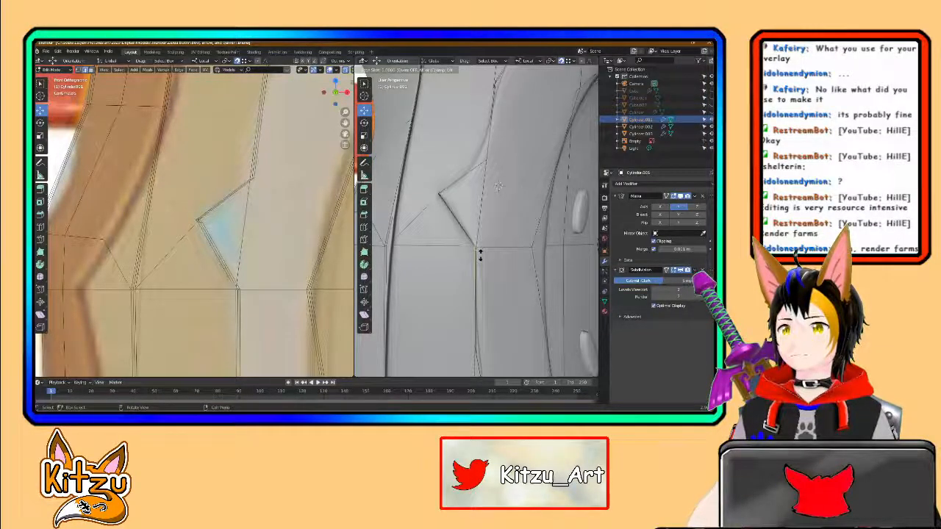
click(479, 254)
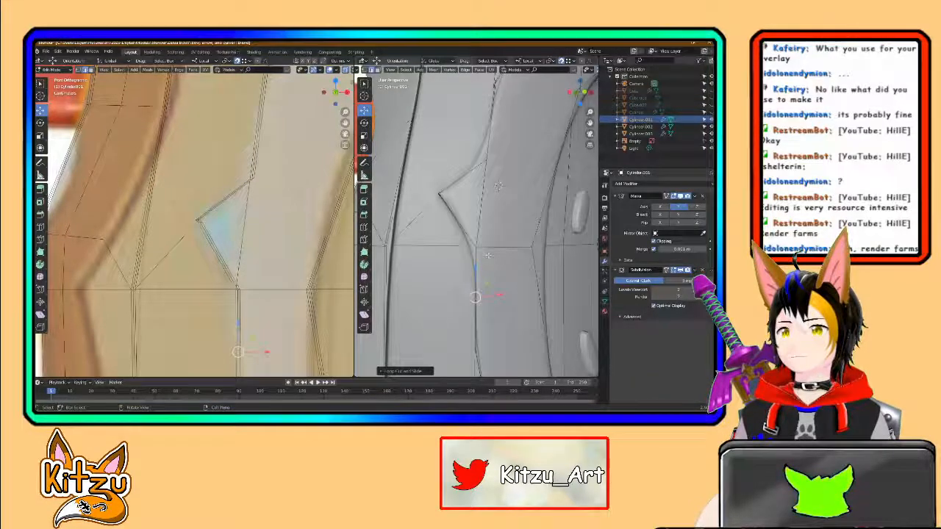
key(ctrl+z)
scroll(498, 185, up, 1)
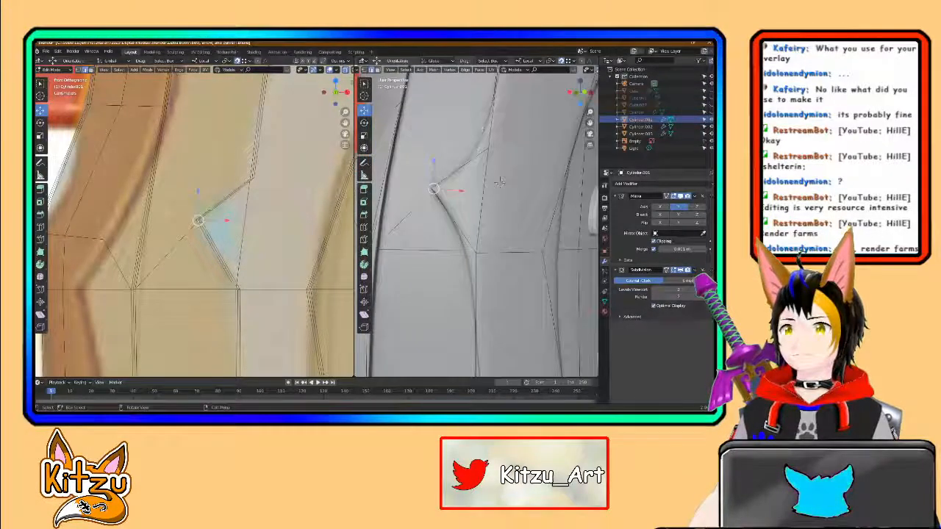
Step: Add a supporting loop cut below the trim notch and slide it tight against the notch's lower corner
middle_drag(498, 182, 477, 300)
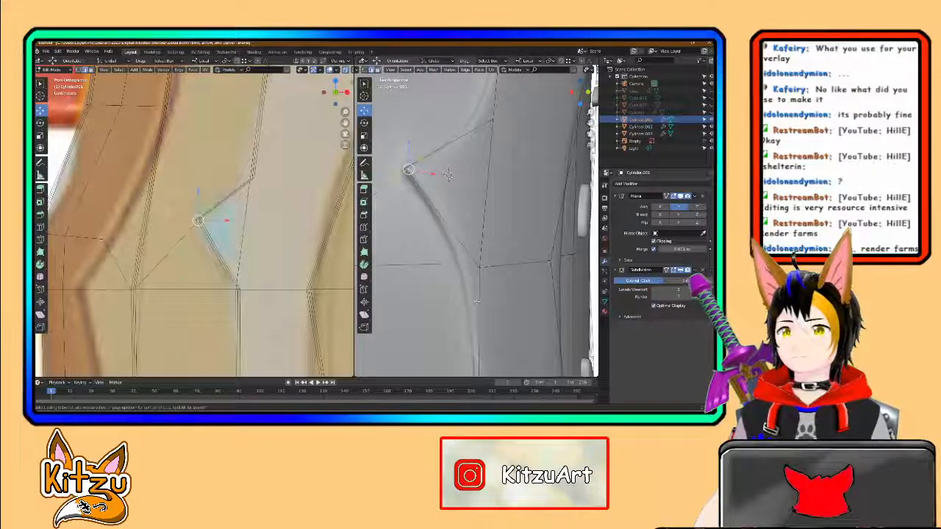
click(476, 300)
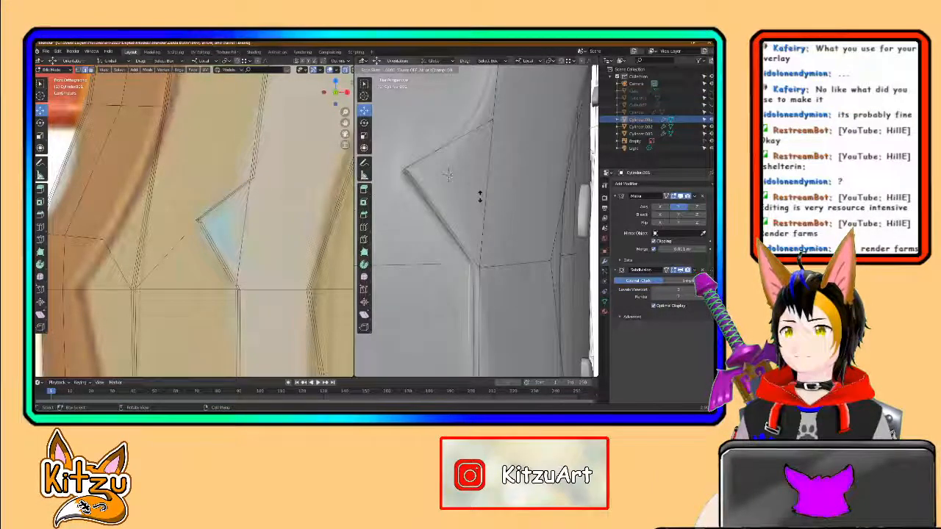
click(481, 210)
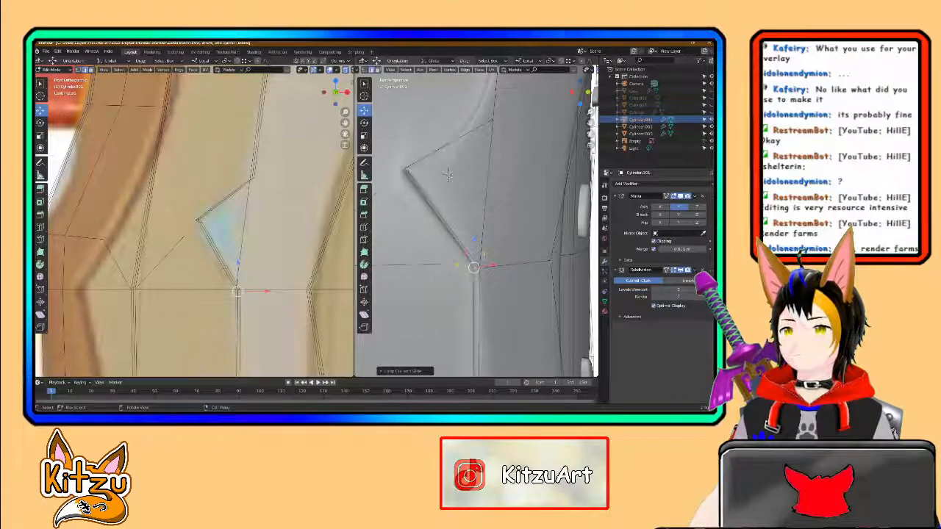
middle_drag(448, 174, 430, 209)
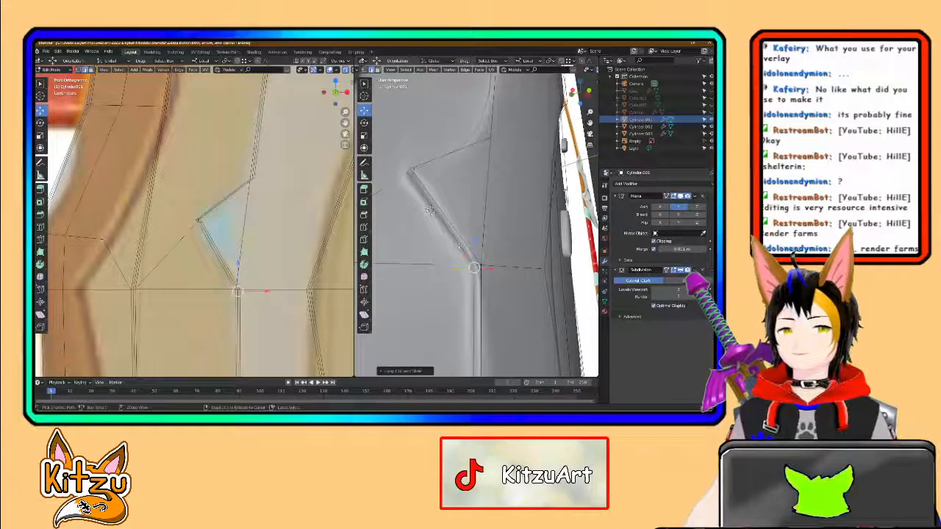
key(ctrl+r)
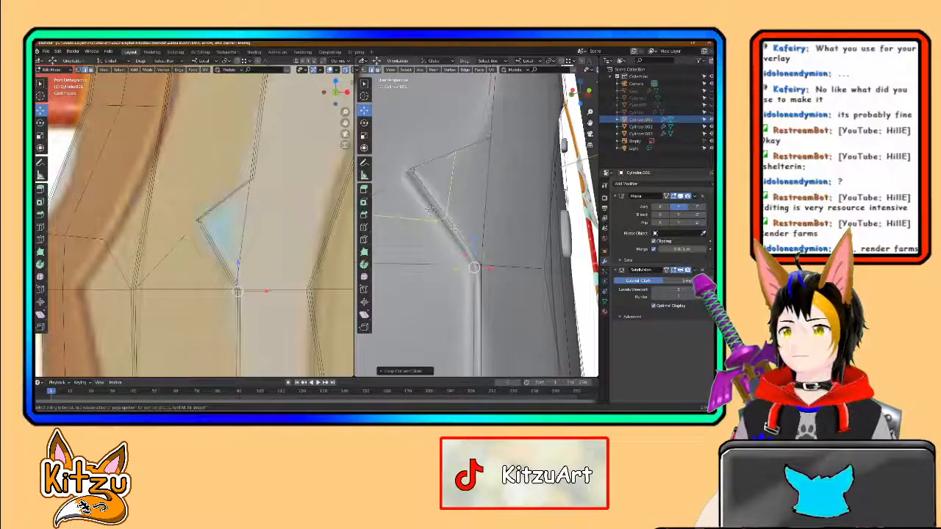
key(Escape)
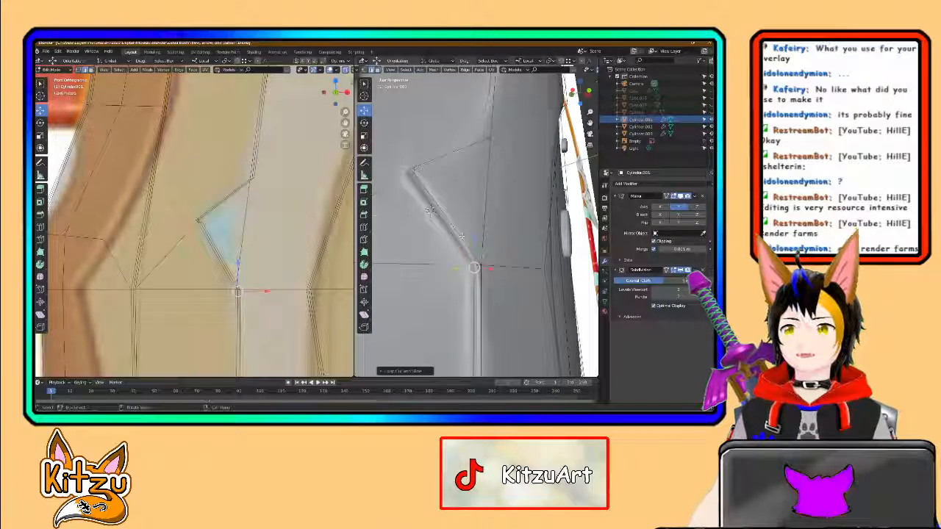
Step: Add a loop cut above the notch and slide it close to the notch's upper corner
middle_drag(460, 235, 491, 178)
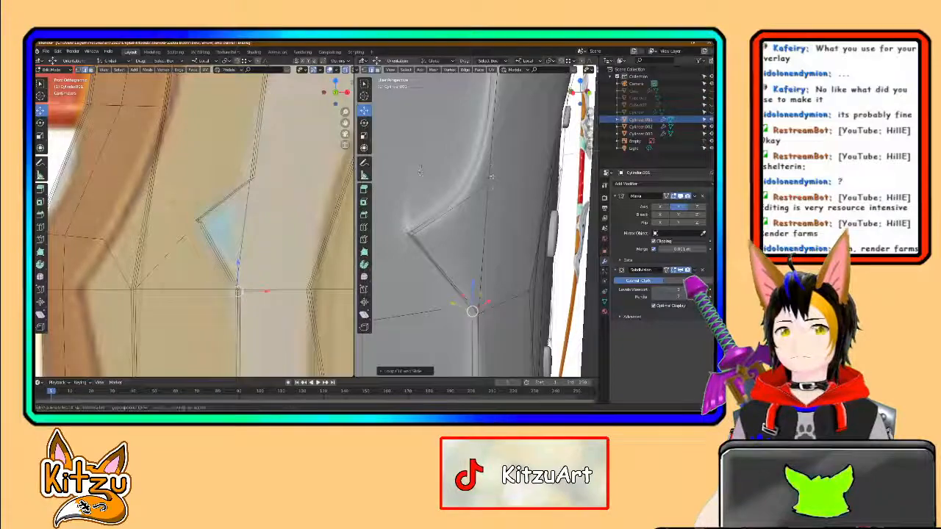
click(491, 164)
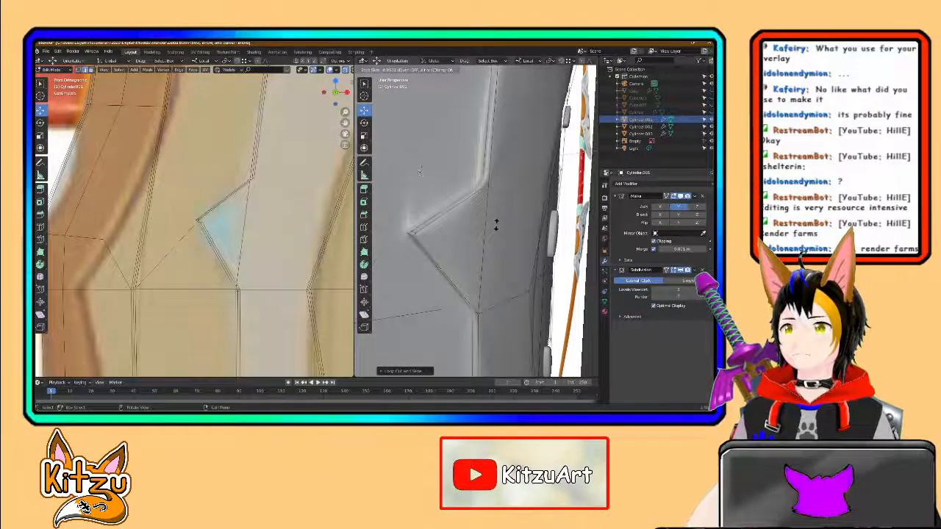
click(496, 225)
Step: Add another supporting loop cut close to the bend of the neighbouring trim notch
middle_drag(495, 223, 482, 192)
scroll(464, 208, down, 5)
shift+middle_drag(507, 147, 461, 230)
scroll(482, 224, up, 6)
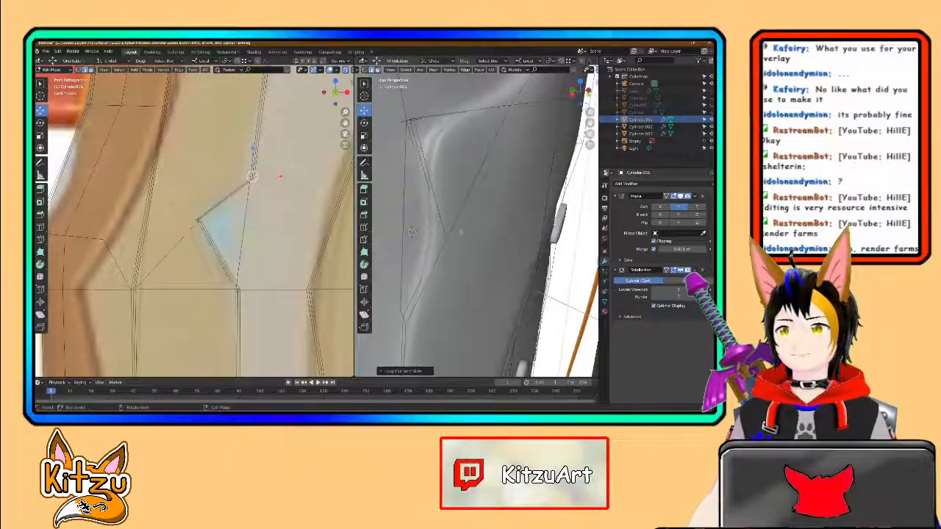
click(443, 248)
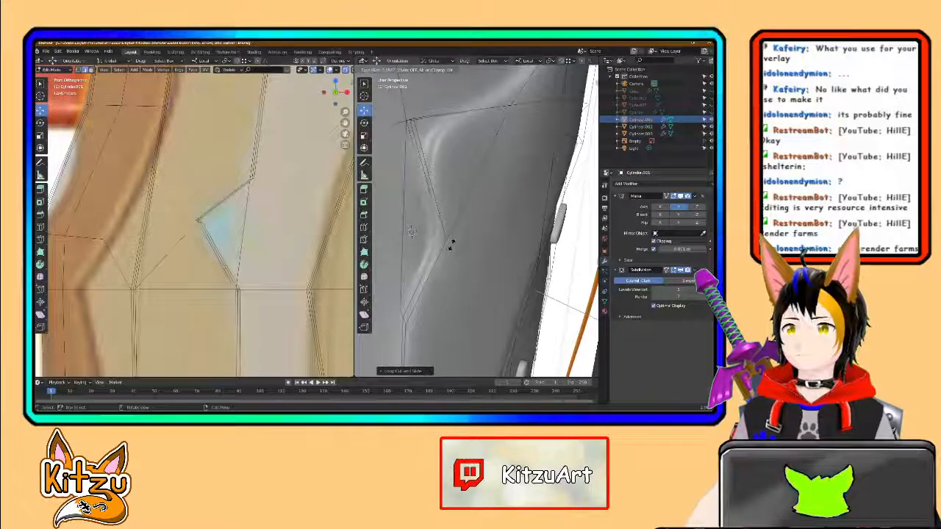
click(411, 232)
Step: Add a loop cut through the panel above the inner trim and slide it against the trim's bend
middle_drag(411, 233, 396, 347)
key(ctrl+r)
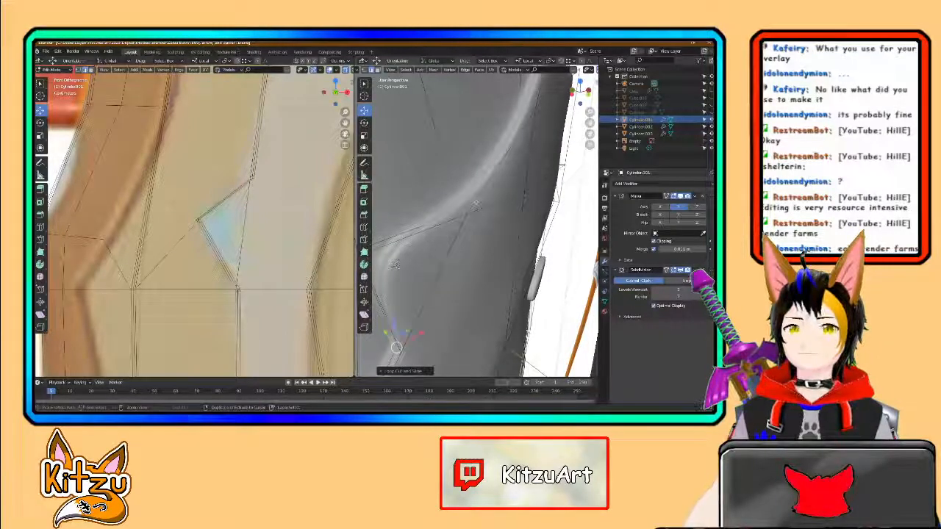
key(Escape)
scroll(493, 165, down, 3)
middle_drag(494, 166, 474, 225)
key(ctrl+r)
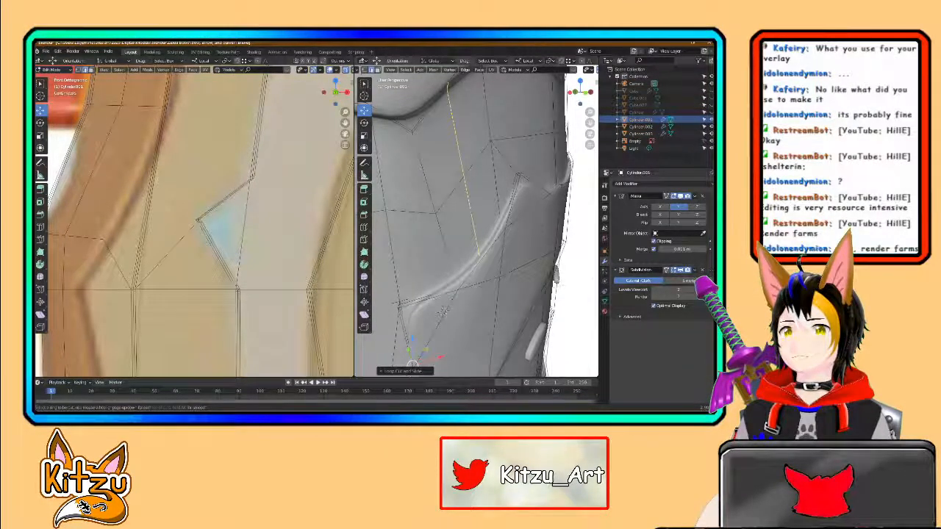
click(482, 252)
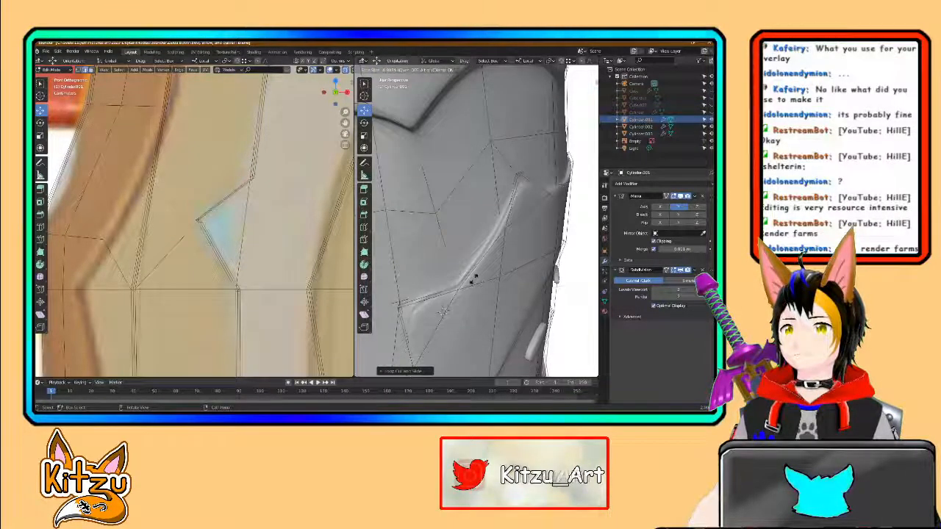
click(474, 278)
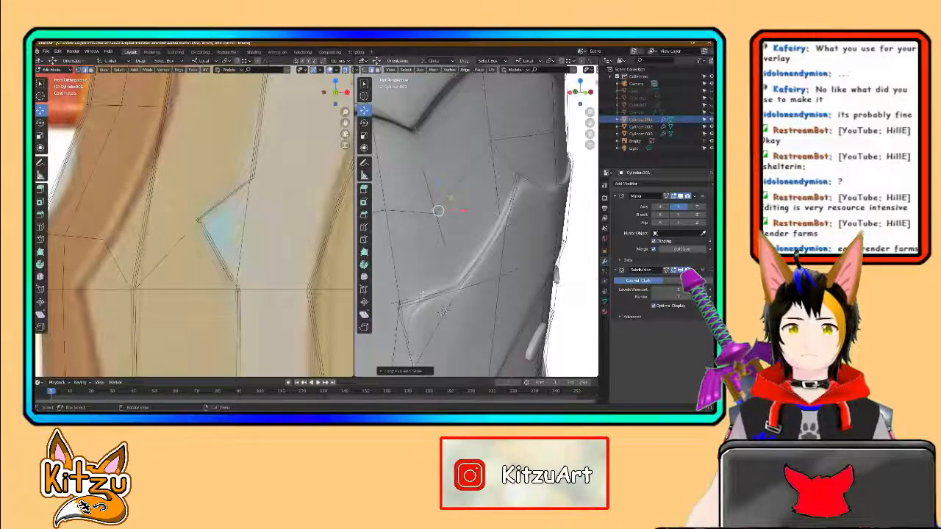
Step: Add a second loop cut on the opposite side of the same inner trim bend, sliding it close to the corner
middle_drag(422, 291, 494, 209)
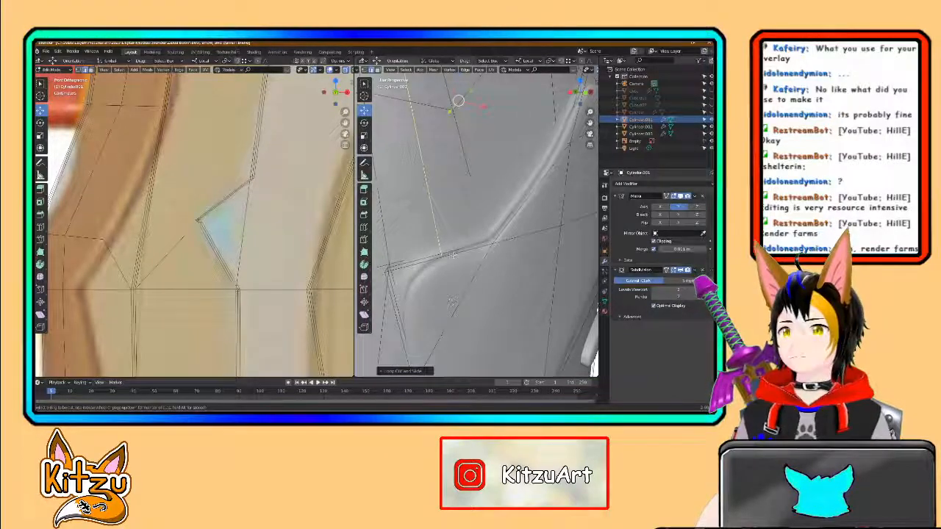
key(g)
key(g)
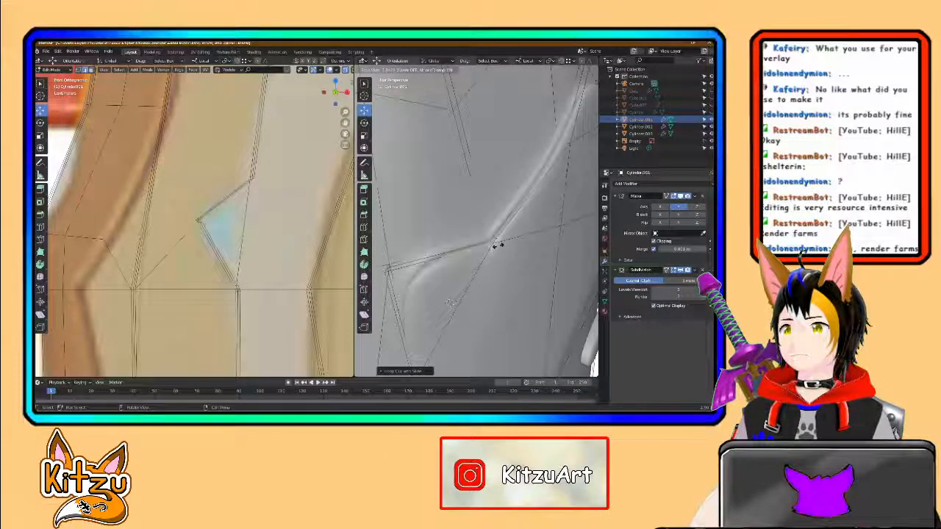
click(497, 245)
Step: Cut a short supporting edge across the V-shaped corner of the upper trim with the Knife tool
middle_drag(497, 245, 503, 310)
scroll(503, 311, up, 3)
shift+middle_drag(474, 221, 429, 209)
scroll(469, 214, up, 4)
scroll(469, 214, up, 2)
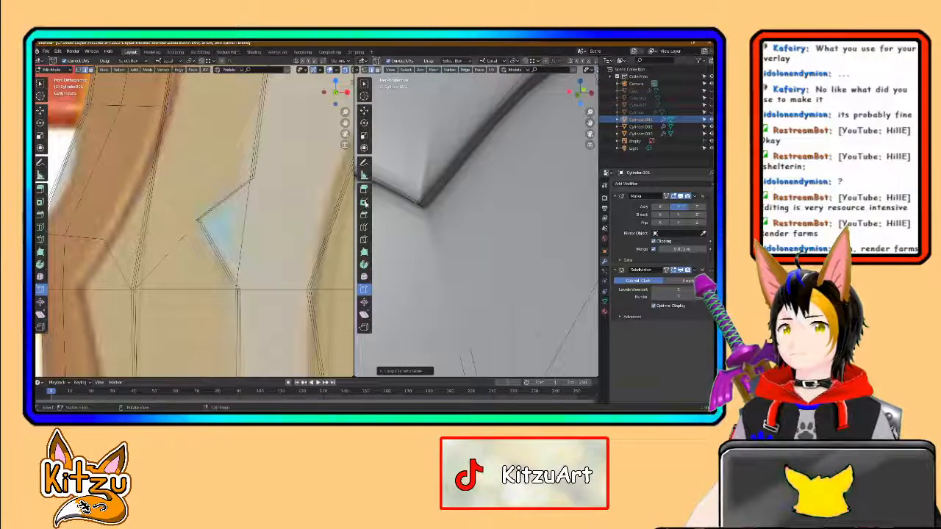
click(364, 240)
middle_drag(399, 209, 463, 208)
click(463, 195)
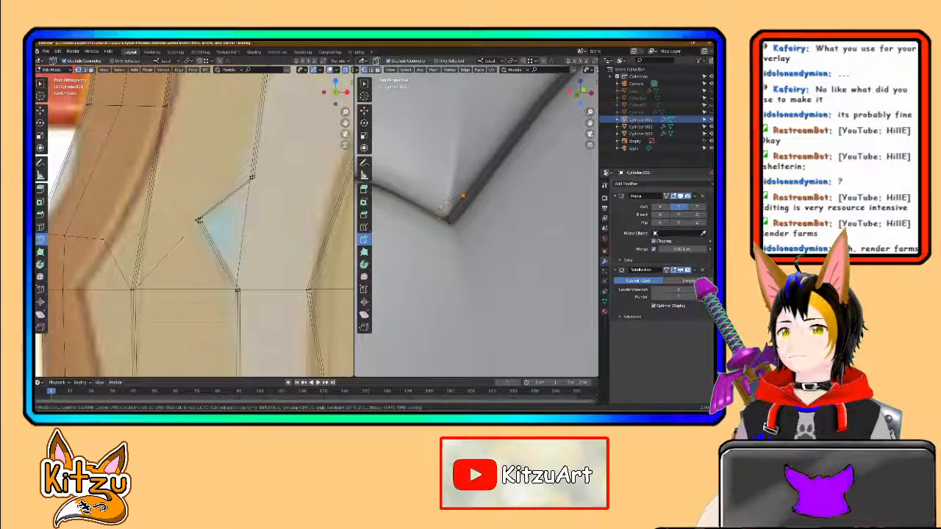
key(Return)
Step: Lower the trim vertex beside the V-shaped corner in the front view with the Move tool to follow the reference edge
middle_drag(441, 211, 493, 190)
scroll(476, 206, down, 7)
scroll(489, 187, up, 3)
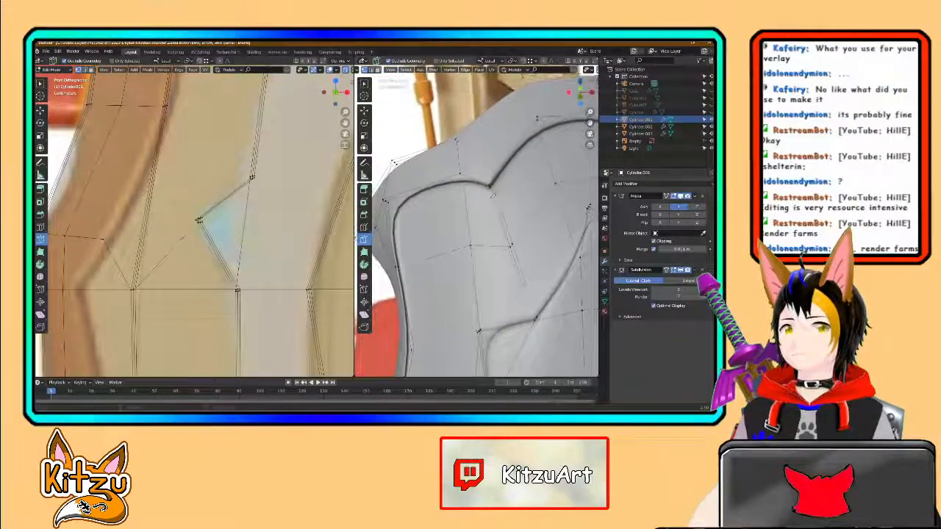
scroll(260, 194, down, 7)
shift+middle_drag(261, 194, 240, 265)
scroll(237, 161, up, 3)
shift+middle_drag(236, 160, 123, 295)
shift+middle_drag(185, 263, 306, 201)
scroll(185, 241, up, 3)
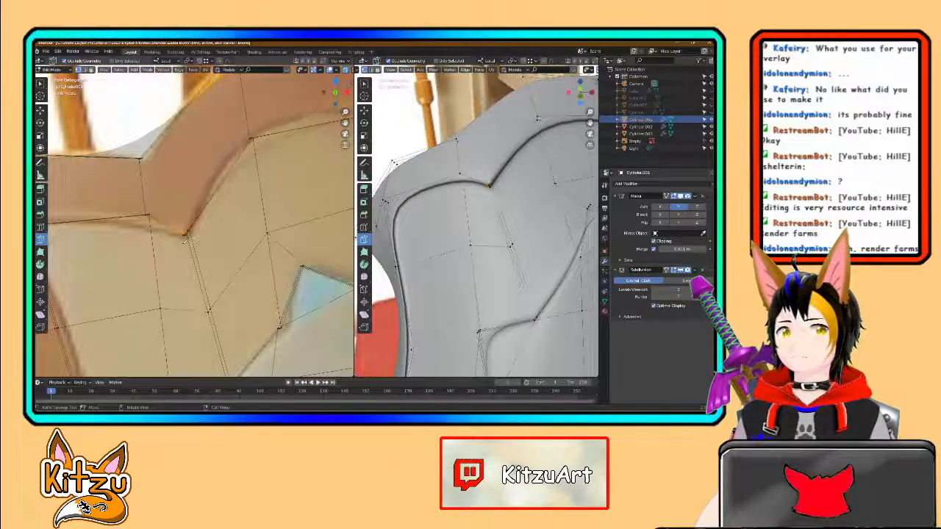
click(41, 111)
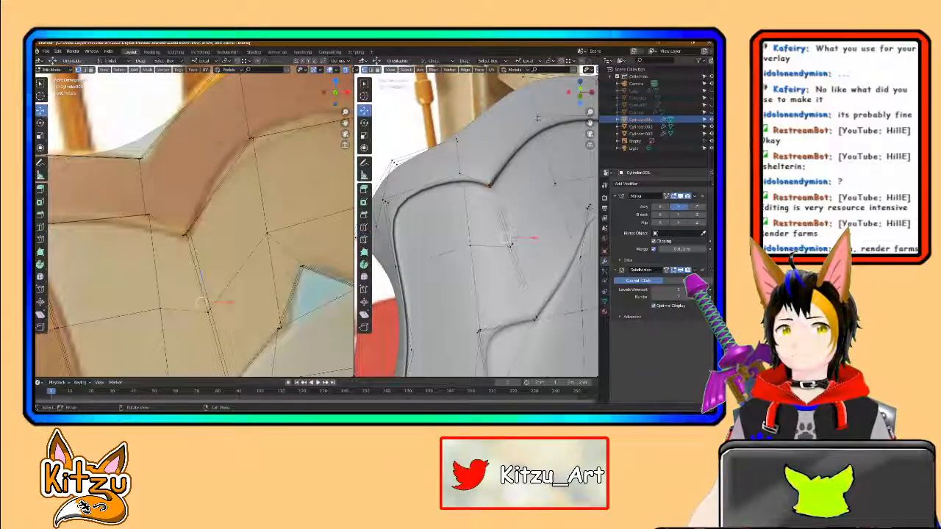
drag(141, 207, 157, 223)
click(149, 214)
drag(147, 187, 149, 207)
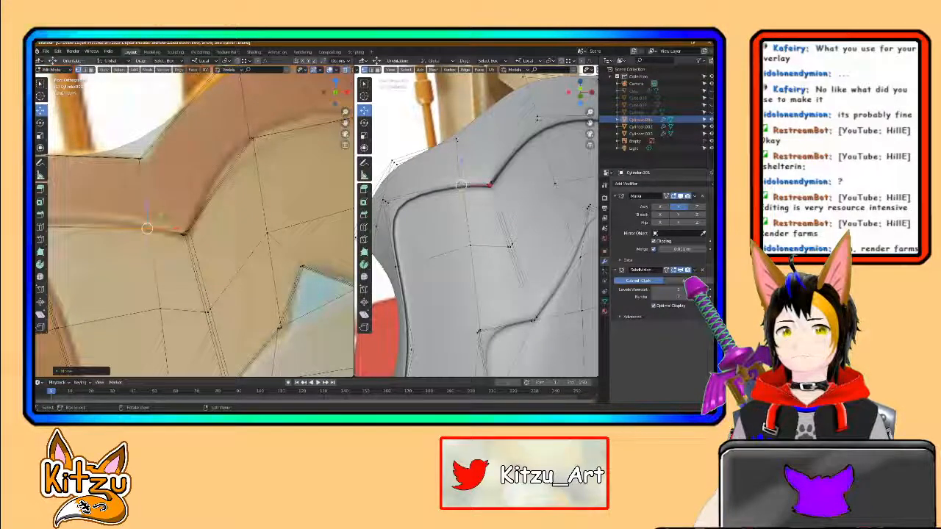
Step: Add two loop cuts through the panel below the upper trim's next V-shaped corner, sliding them close to the corner's edge line
scroll(242, 191, down, 2)
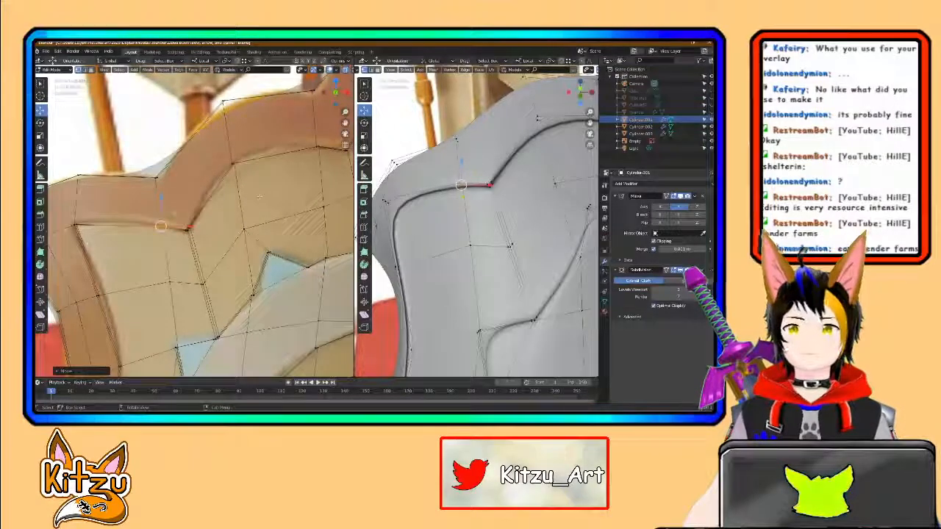
shift+middle_drag(290, 190, 190, 205)
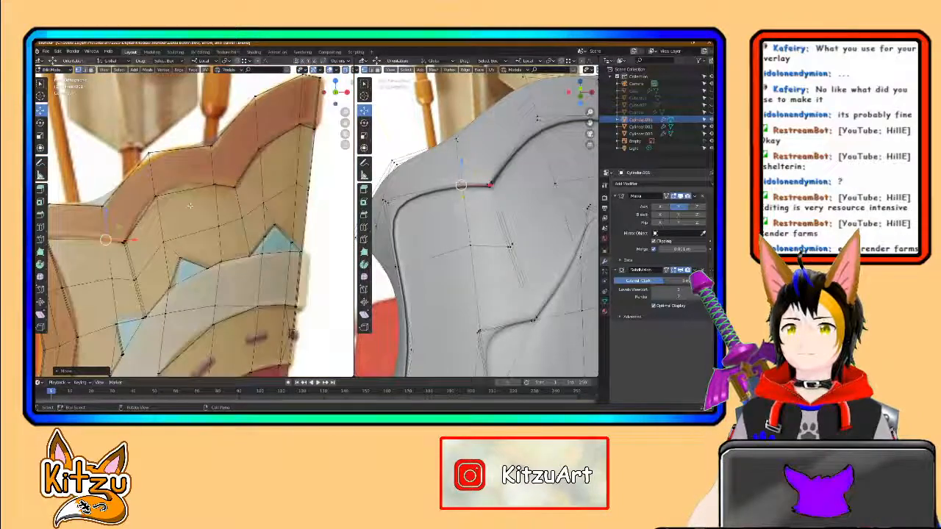
scroll(476, 224, down, 3)
middle_drag(494, 235, 465, 220)
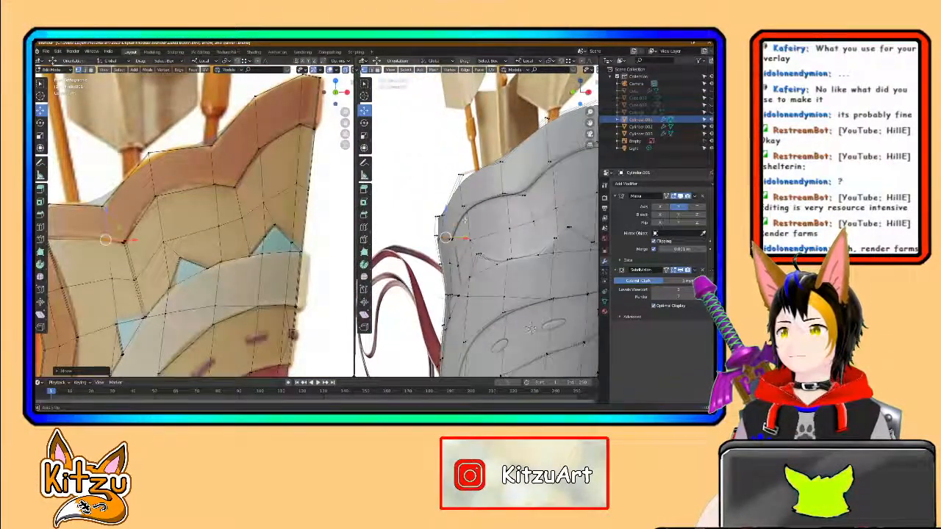
scroll(254, 233, up, 2)
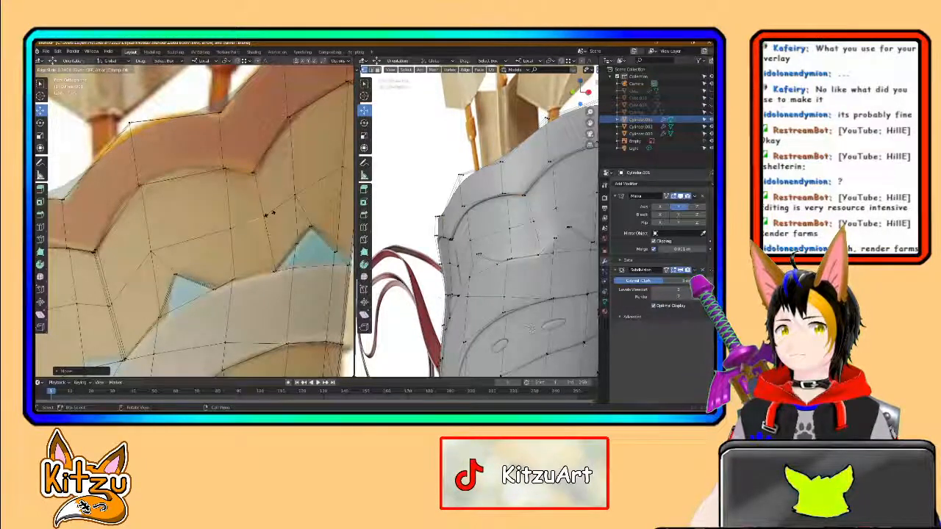
click(269, 213)
click(261, 221)
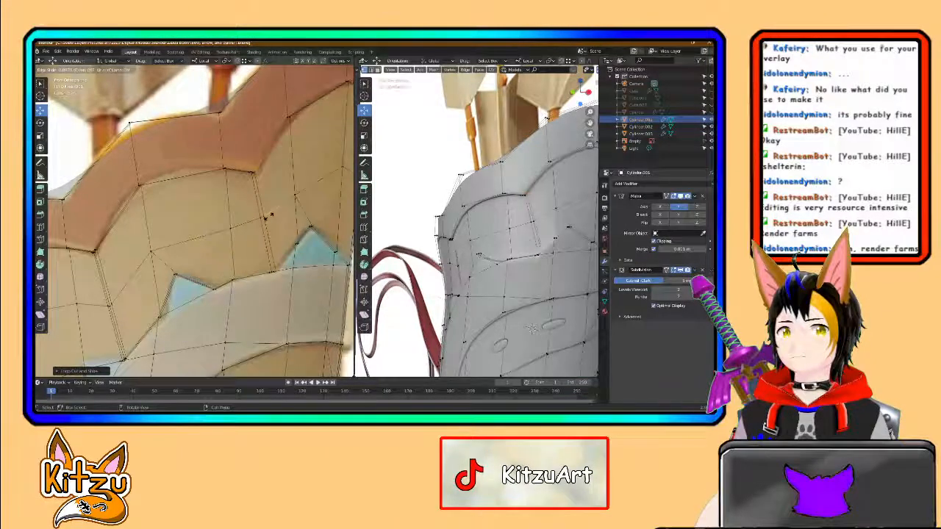
click(265, 219)
Step: Knife a short supporting edge across the upper trim's second V-shaped corner
scroll(555, 213, up, 6)
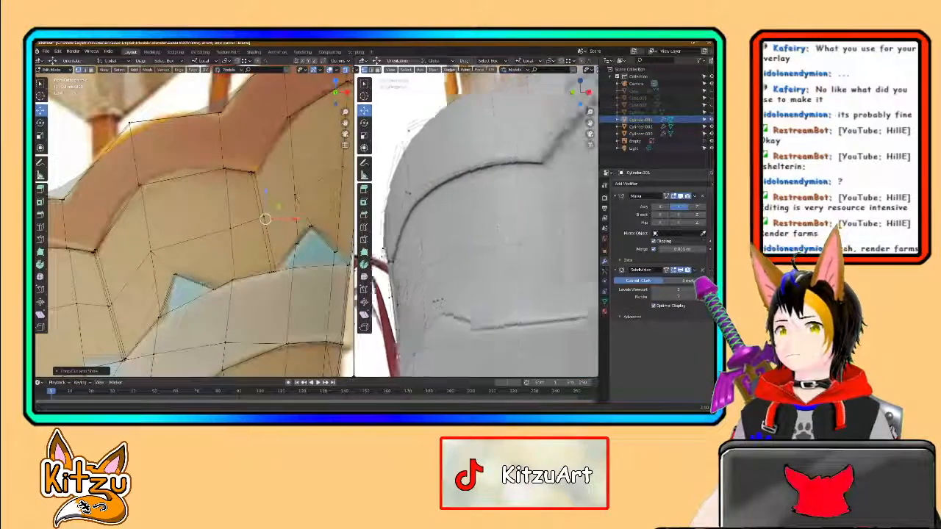
scroll(195, 221, up, 4)
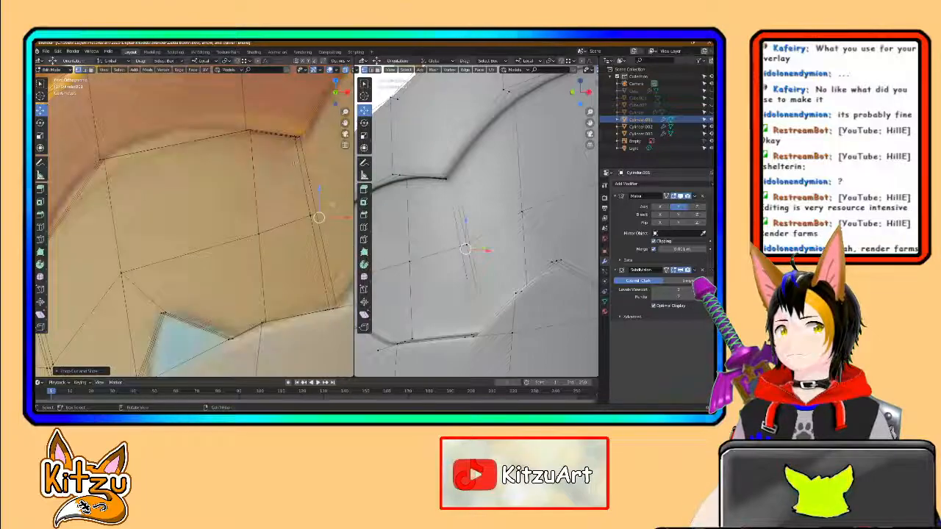
scroll(574, 199, up, 2)
middle_drag(574, 200, 545, 199)
shift+middle_drag(422, 139, 469, 170)
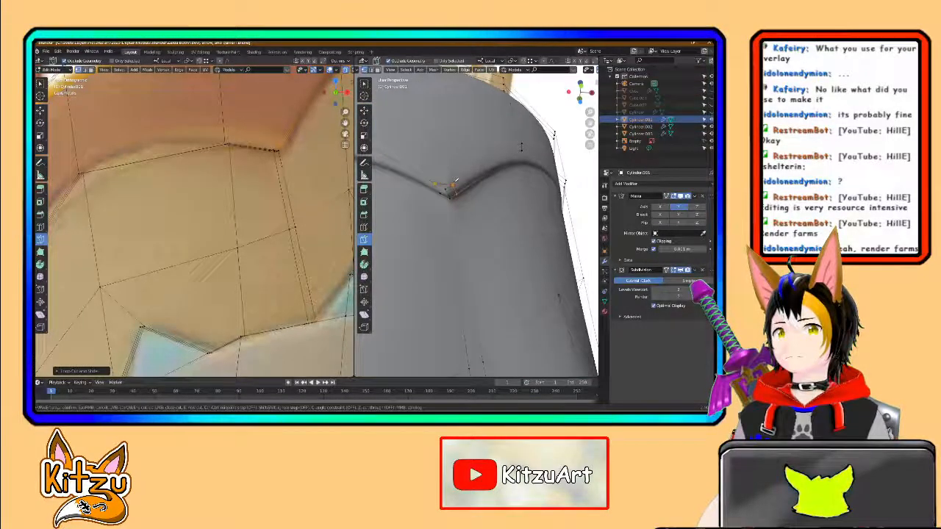
scroll(476, 225, down, 3)
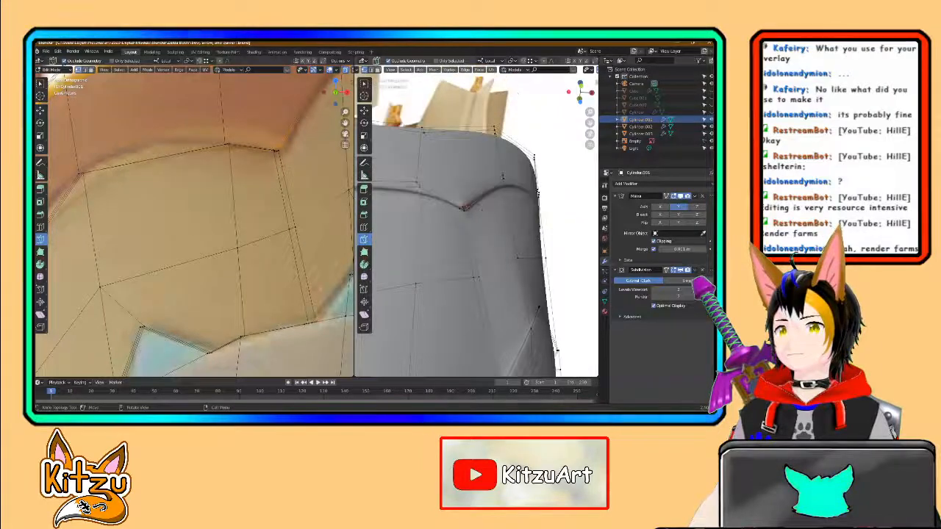
shift+middle_drag(481, 210, 425, 223)
middle_drag(464, 196, 508, 212)
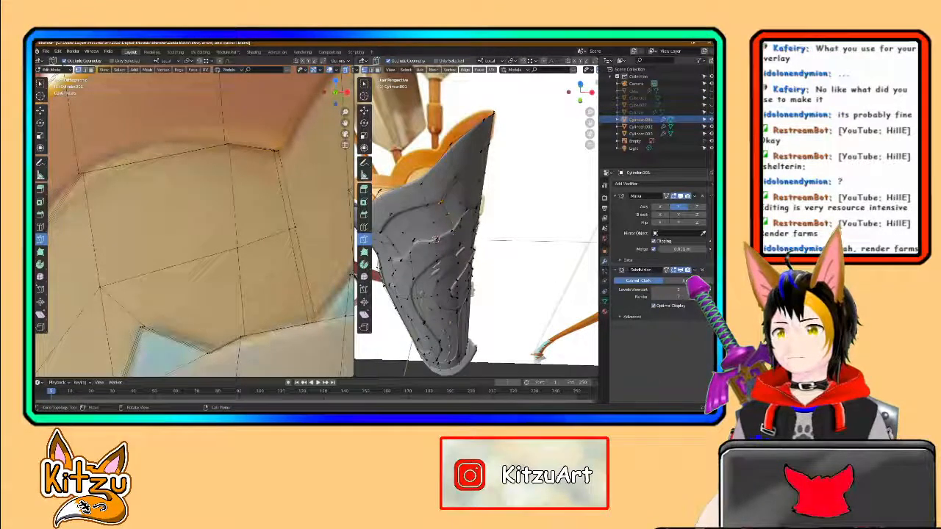
Step: Leave Edit Mode and examine the smoothed quiver body from several angles
shift+middle_drag(436, 239, 554, 153)
middle_drag(545, 185, 491, 162)
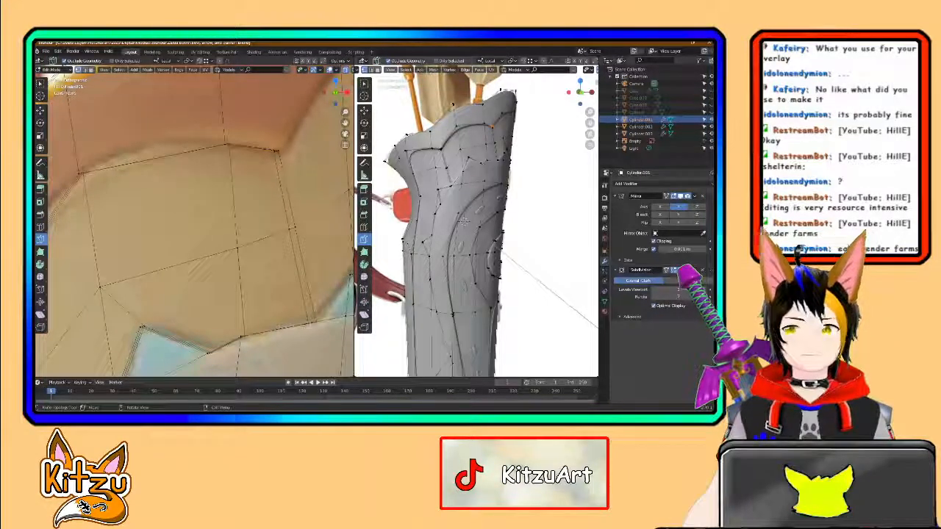
scroll(464, 220, down, 3)
middle_drag(470, 219, 473, 235)
click(473, 234)
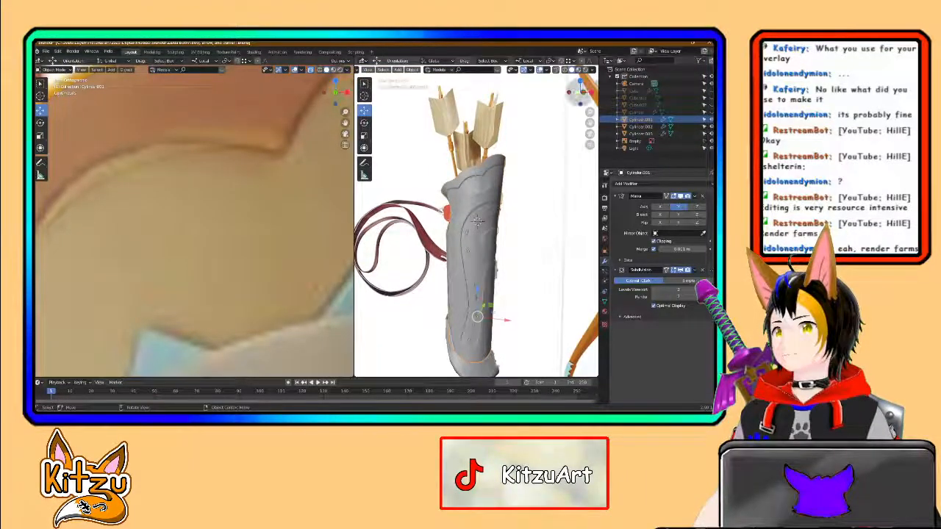
click(580, 92)
middle_drag(462, 167, 493, 262)
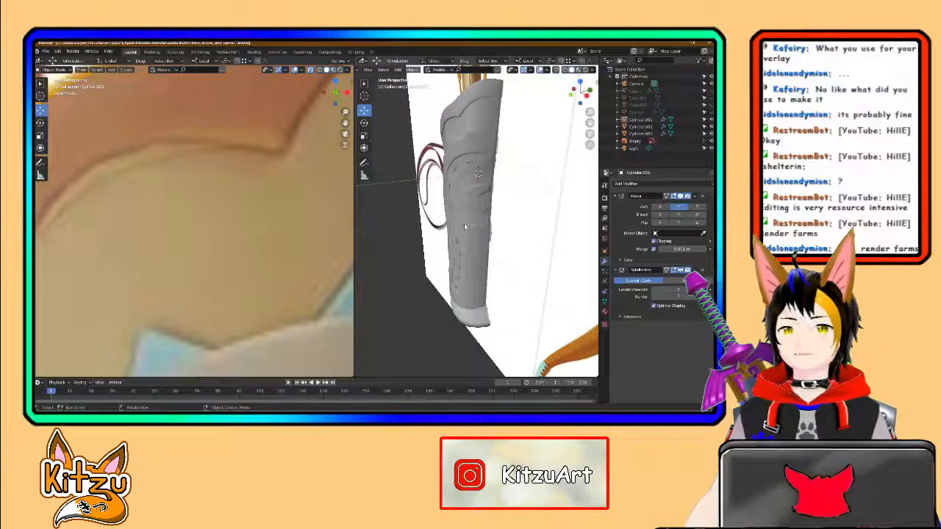
middle_drag(477, 174, 473, 228)
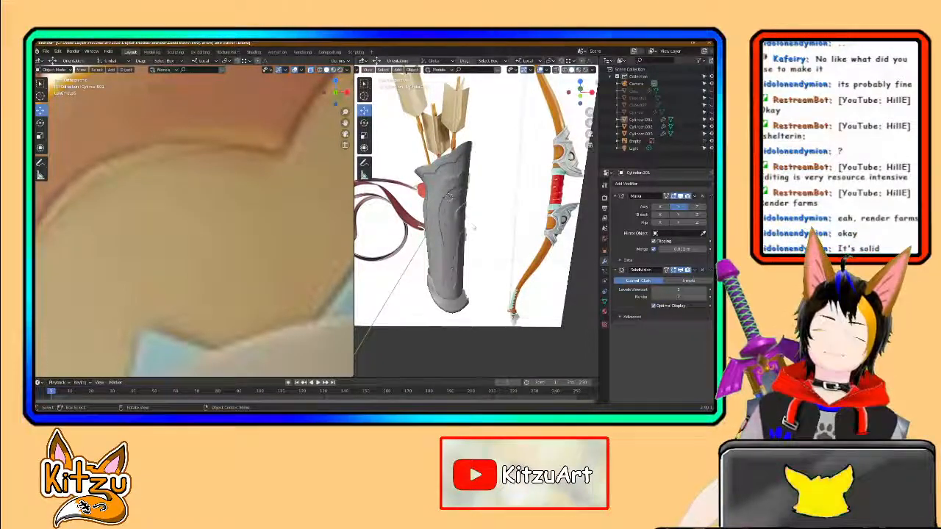
scroll(445, 211, up, 2)
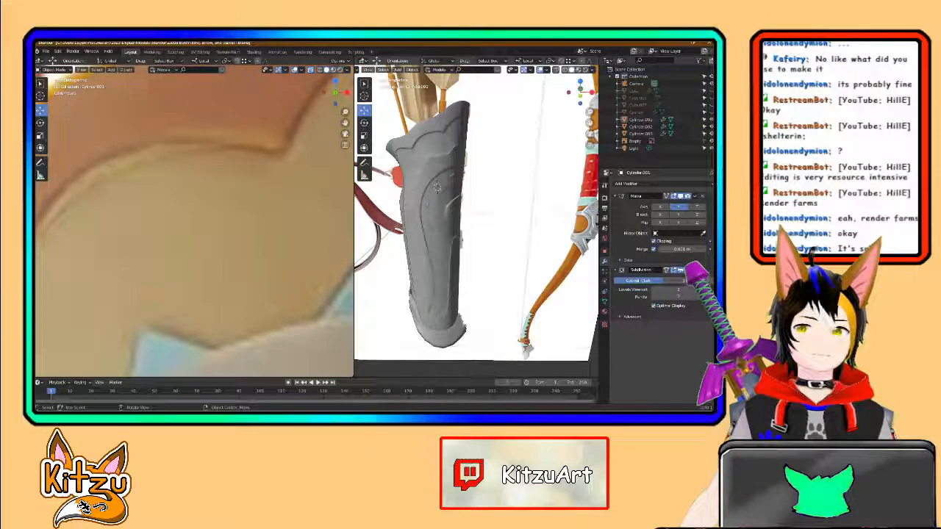
Step: Hide the quiver body and briefly reveal the other hidden objects in turn to identify them
click(710, 119)
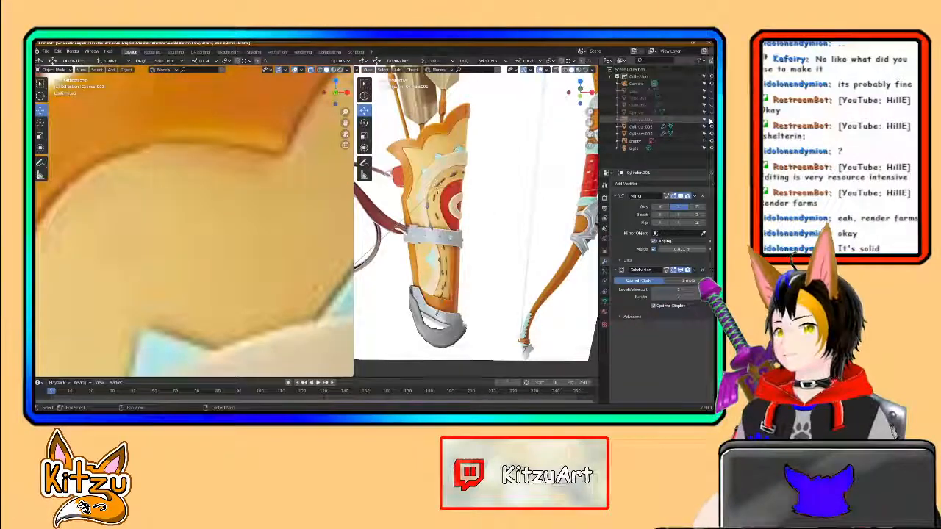
click(711, 112)
click(711, 113)
click(711, 105)
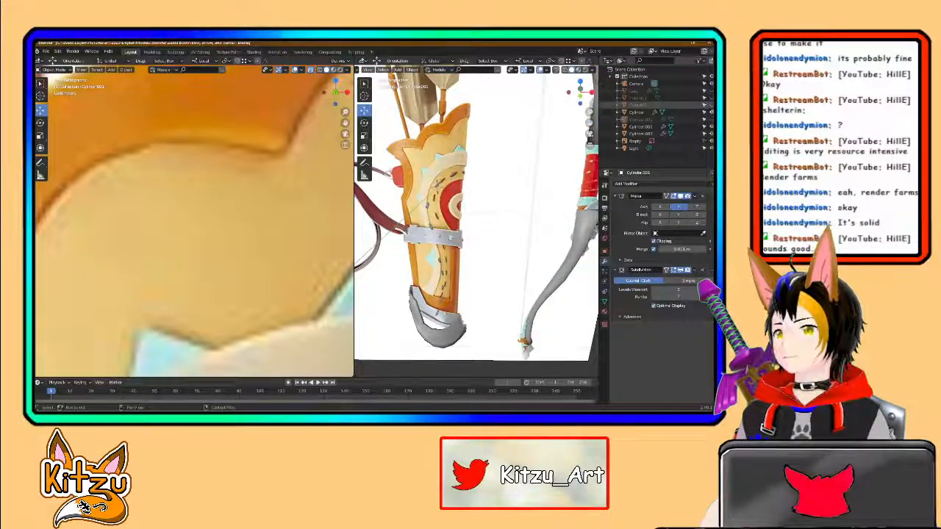
click(711, 105)
click(711, 97)
click(711, 97)
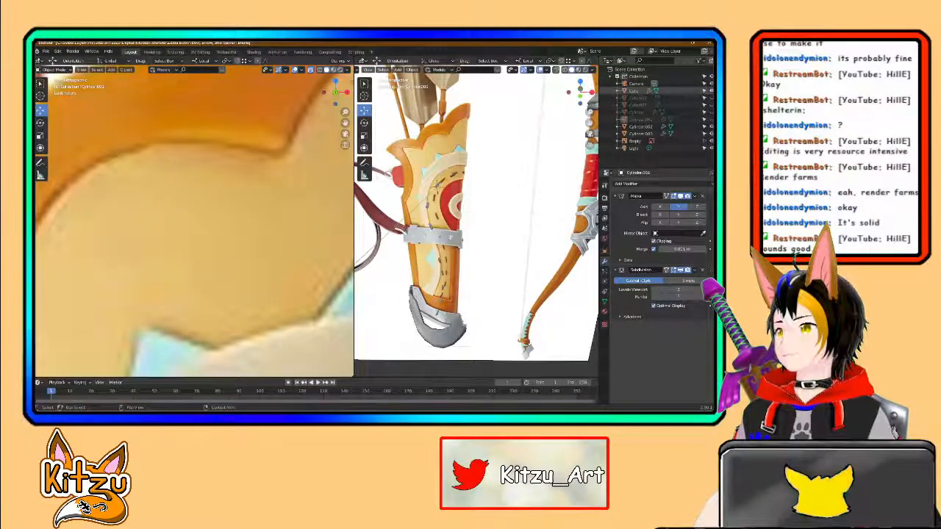
Step: Reveal the leftover block Cube.001 covering the quiver and delete it
click(711, 97)
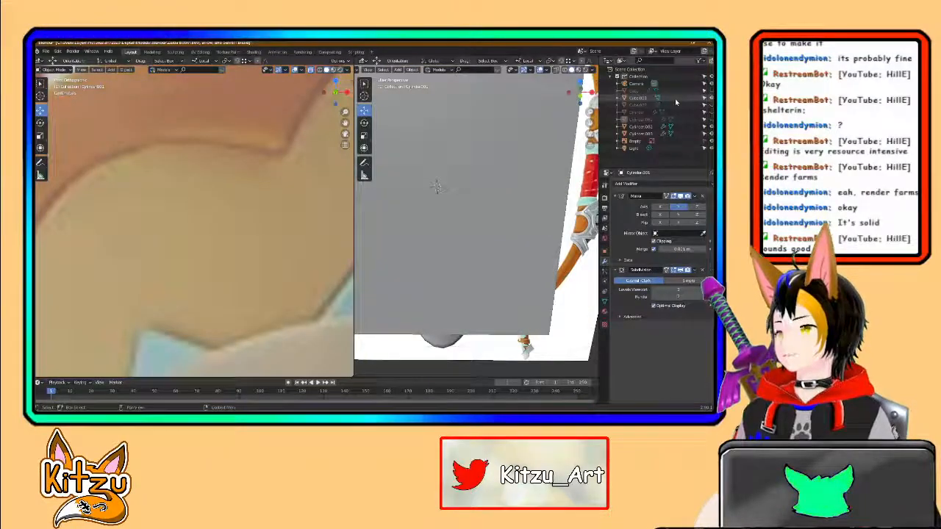
click(674, 98)
key(Delete)
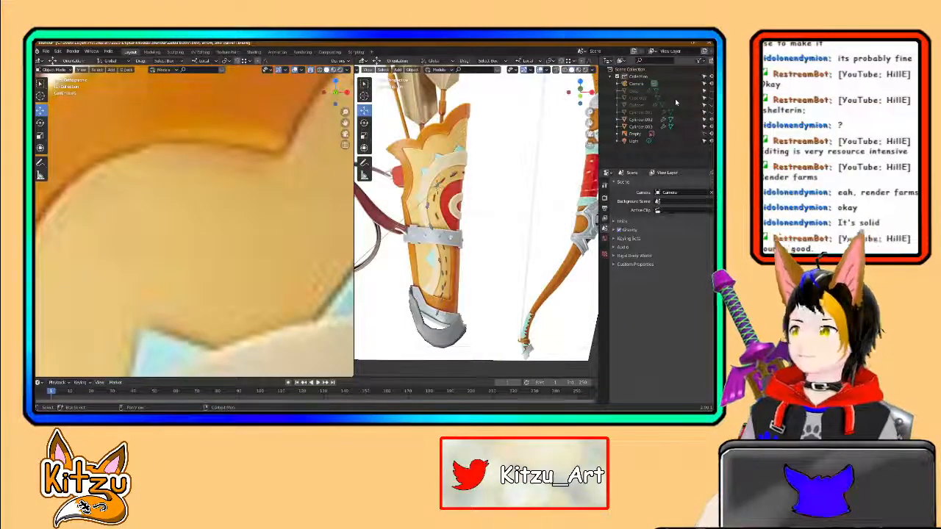
Step: Reveal the rough sculpted quiver mesh Cube.002 and examine its shape
click(711, 105)
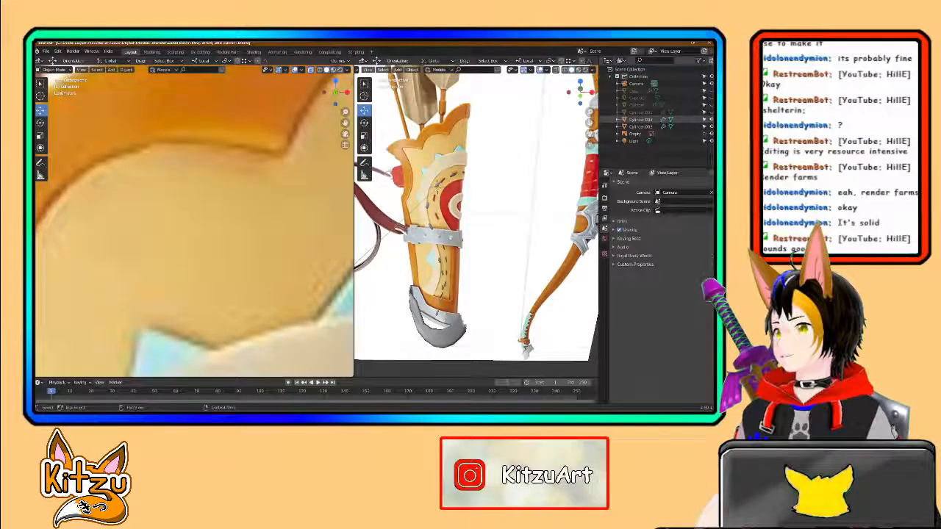
click(711, 105)
click(711, 105)
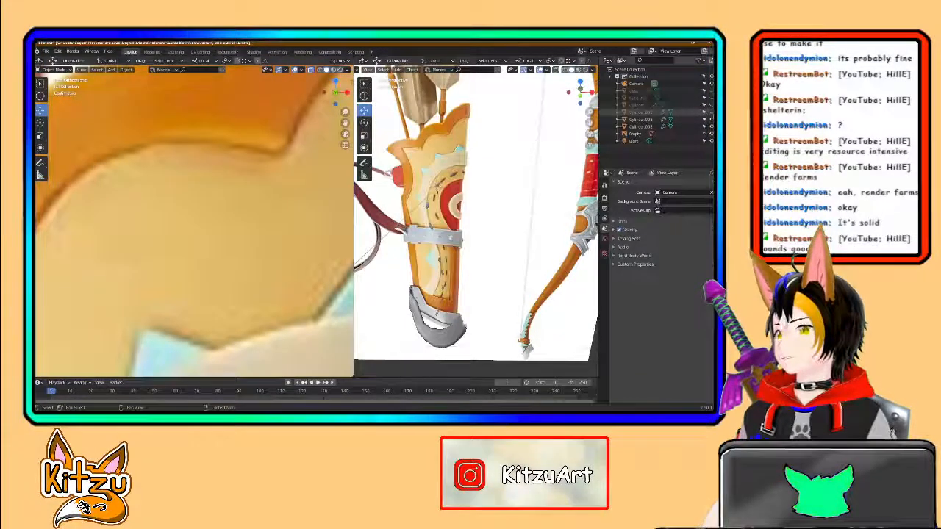
click(711, 105)
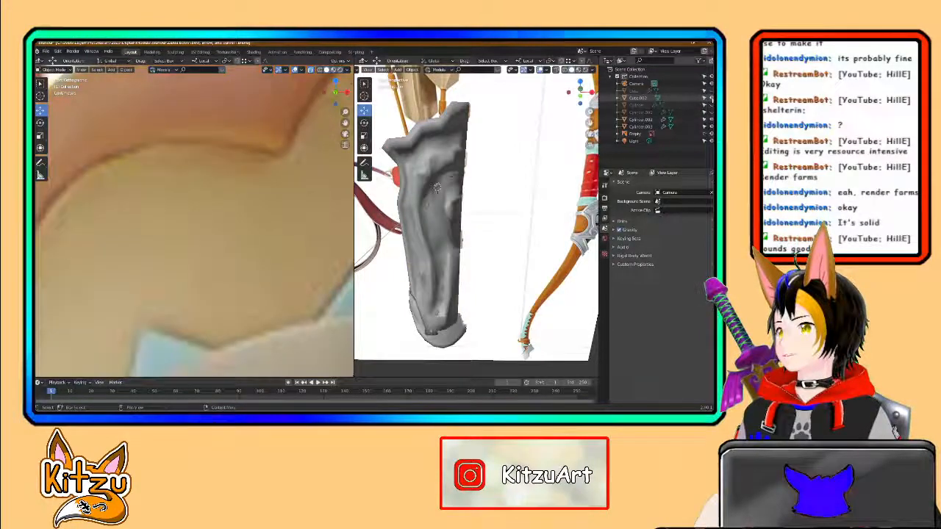
middle_drag(526, 186, 516, 214)
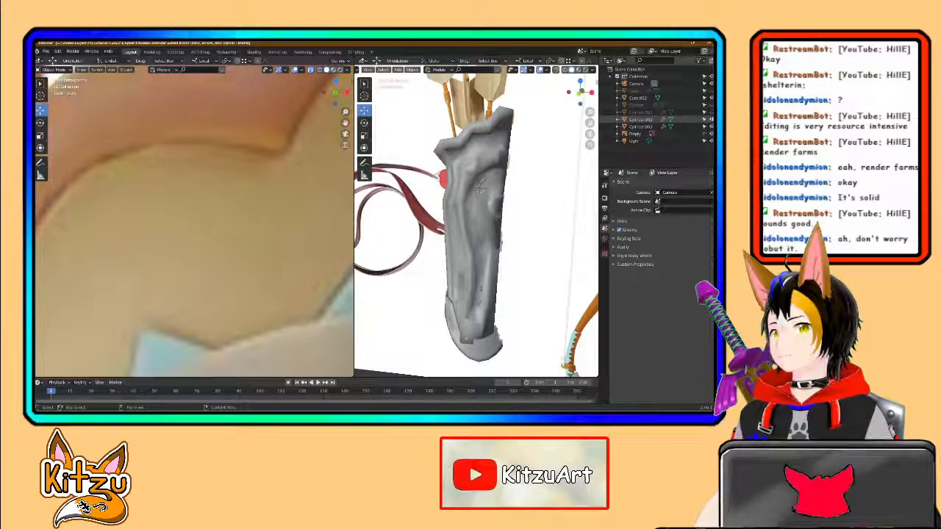
Step: Hide the rough sculpted quiver mesh and show the clean quiver body Cylinder.001 again
click(711, 128)
click(711, 112)
click(712, 112)
click(711, 99)
click(711, 112)
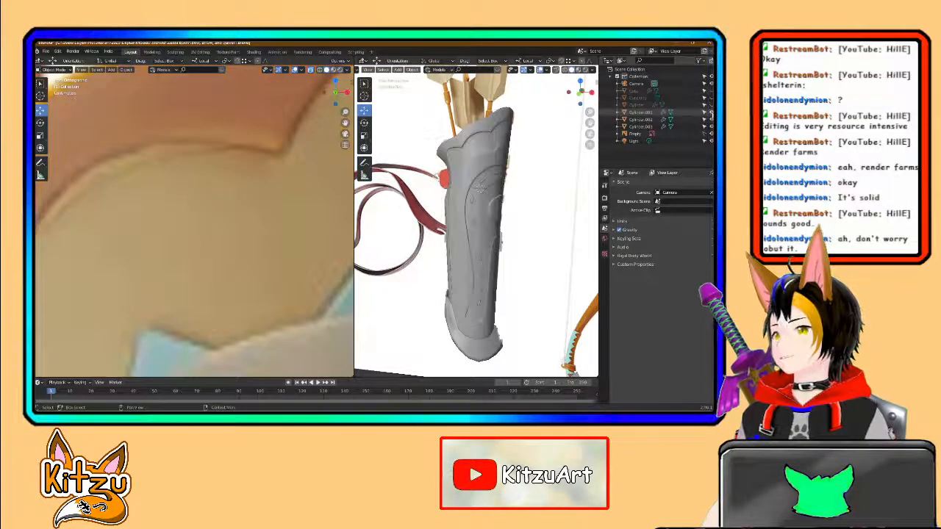
Step: Examine the quiver body and compare it with the full quiver and bow reference image in both viewports
middle_drag(517, 231, 489, 219)
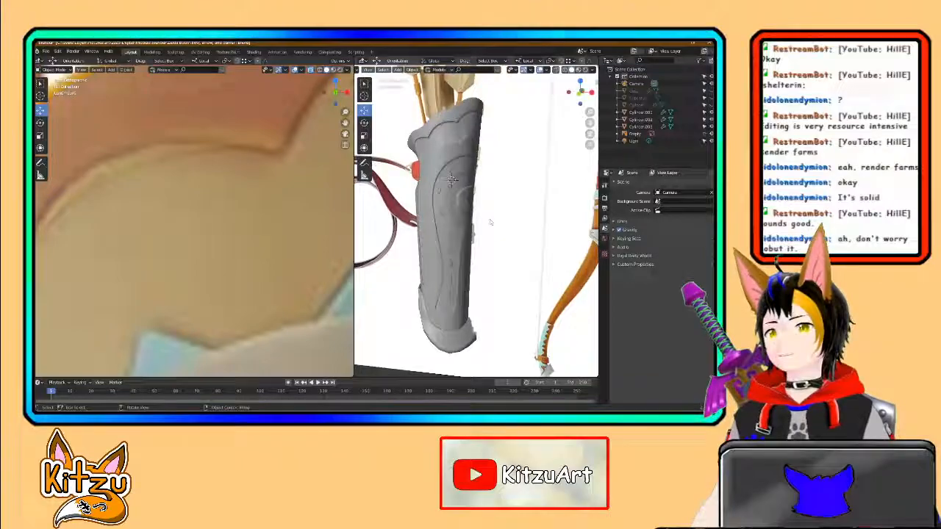
middle_drag(514, 209, 499, 209)
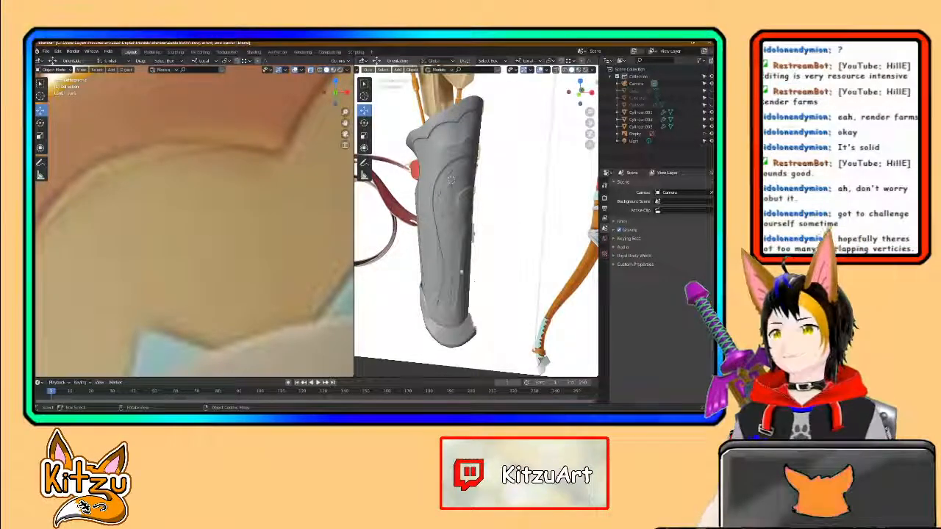
scroll(225, 245, down, 10)
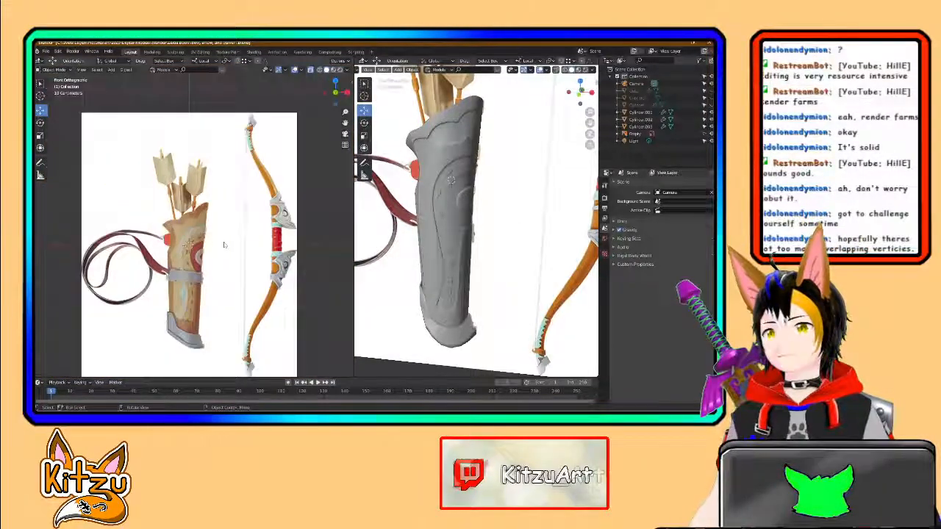
scroll(224, 244, up, 3)
shift+middle_drag(224, 243, 225, 205)
scroll(474, 228, down, 3)
middle_drag(474, 242, 486, 230)
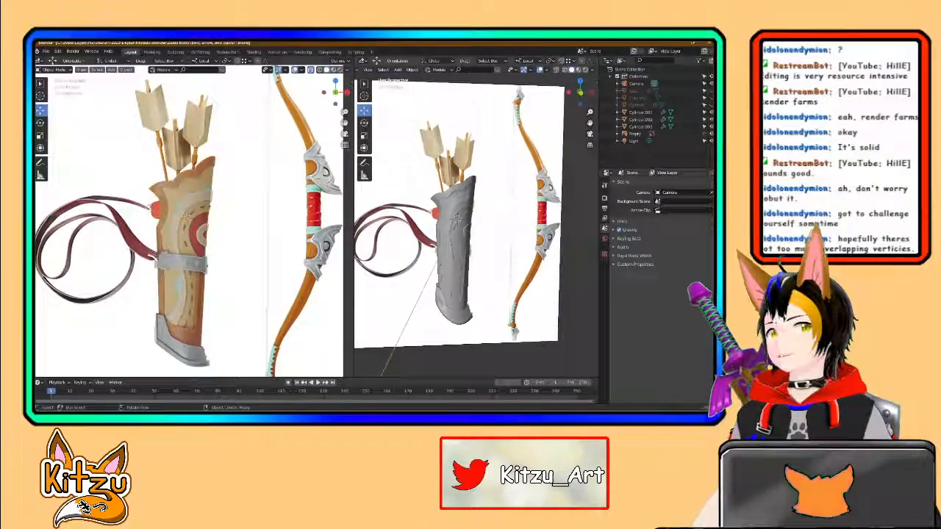